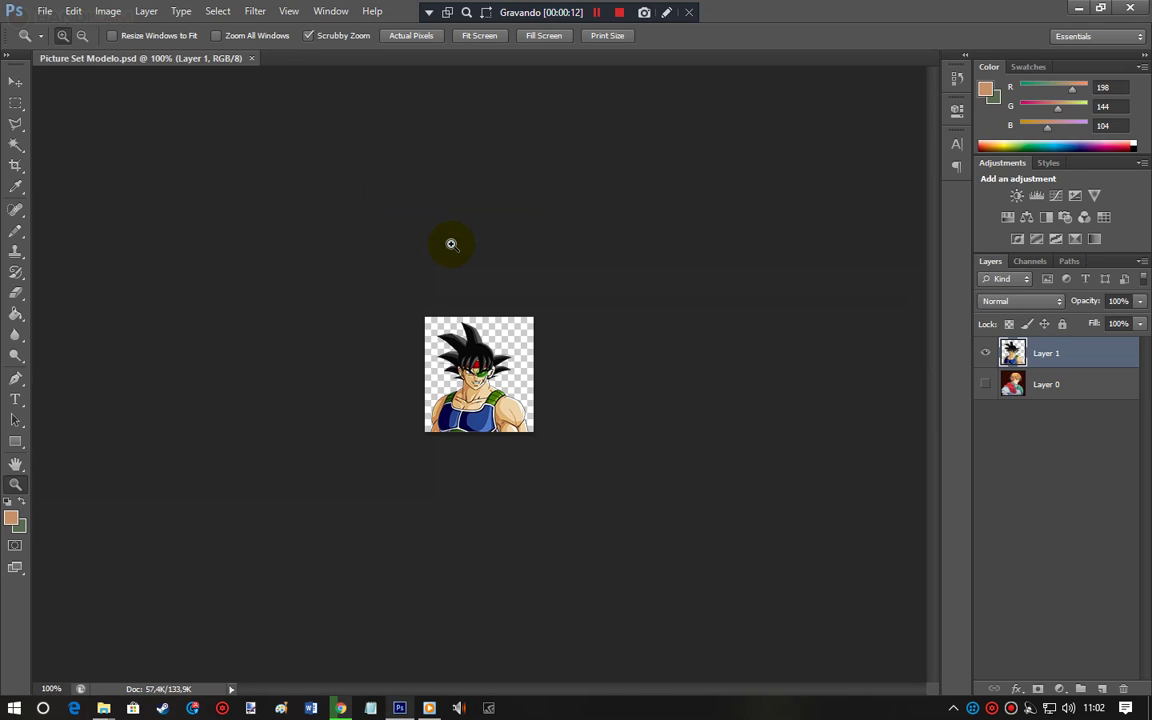
# Step: Hide Layer 1 and toggle the visibility of Layer 0 on and off again
pyautogui.click(987, 354)
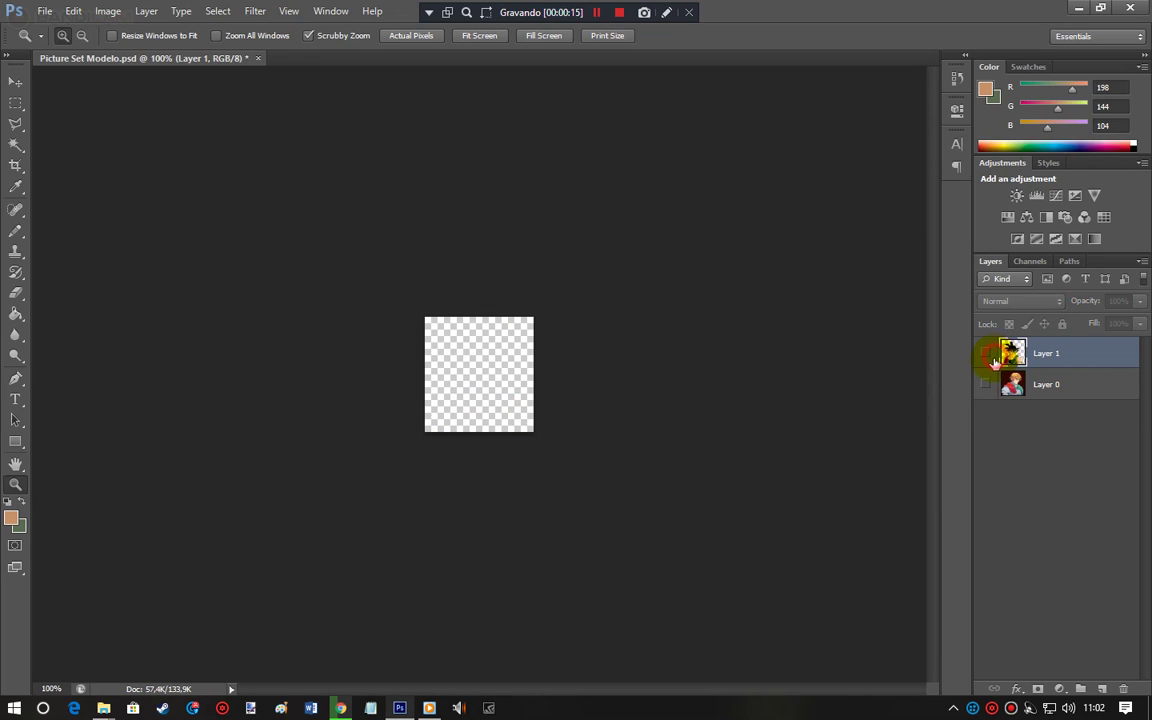
pyautogui.click(987, 386)
pyautogui.click(986, 386)
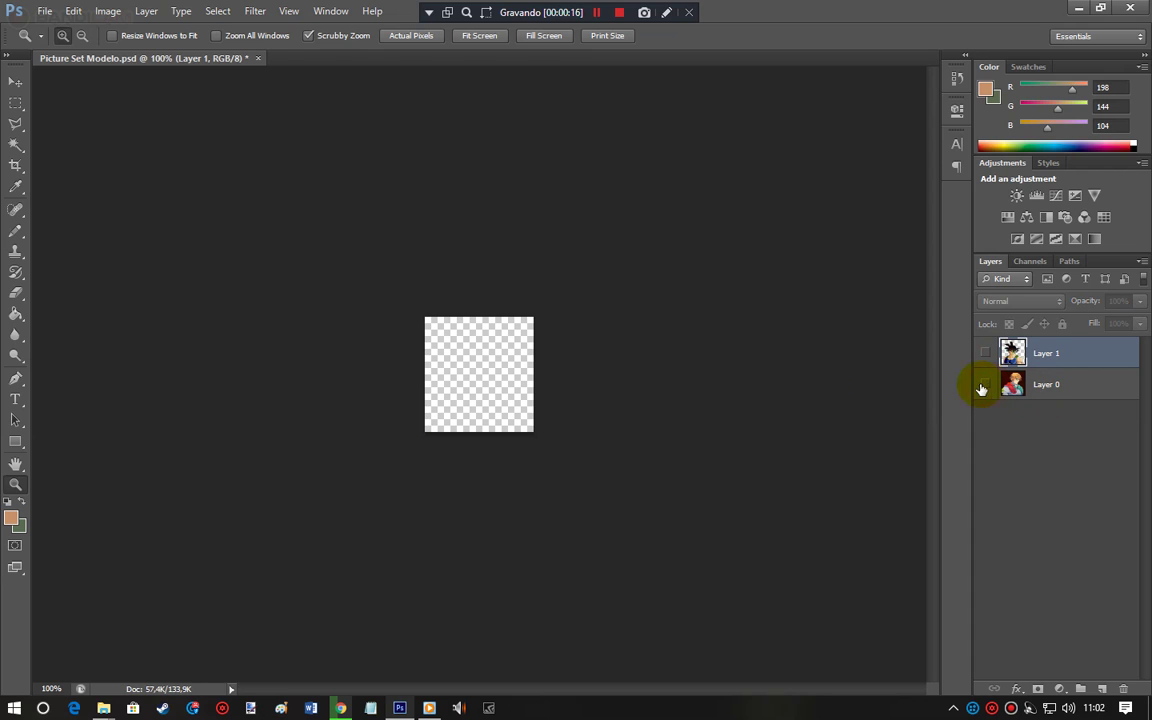
# Step: Switch to the Gravaçoes window in File Explorer, open the Animes folder on drive D:, and look through its contents
pyautogui.moveTo(108, 710)
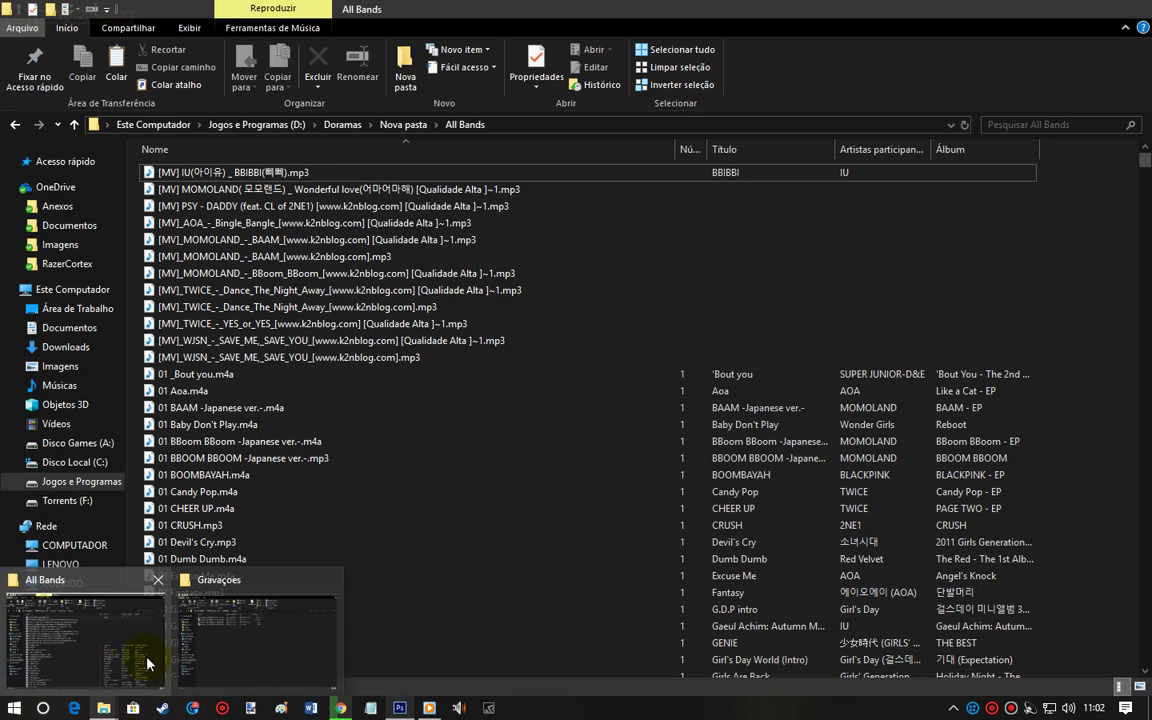
pyautogui.moveTo(183, 658)
pyautogui.click(225, 637)
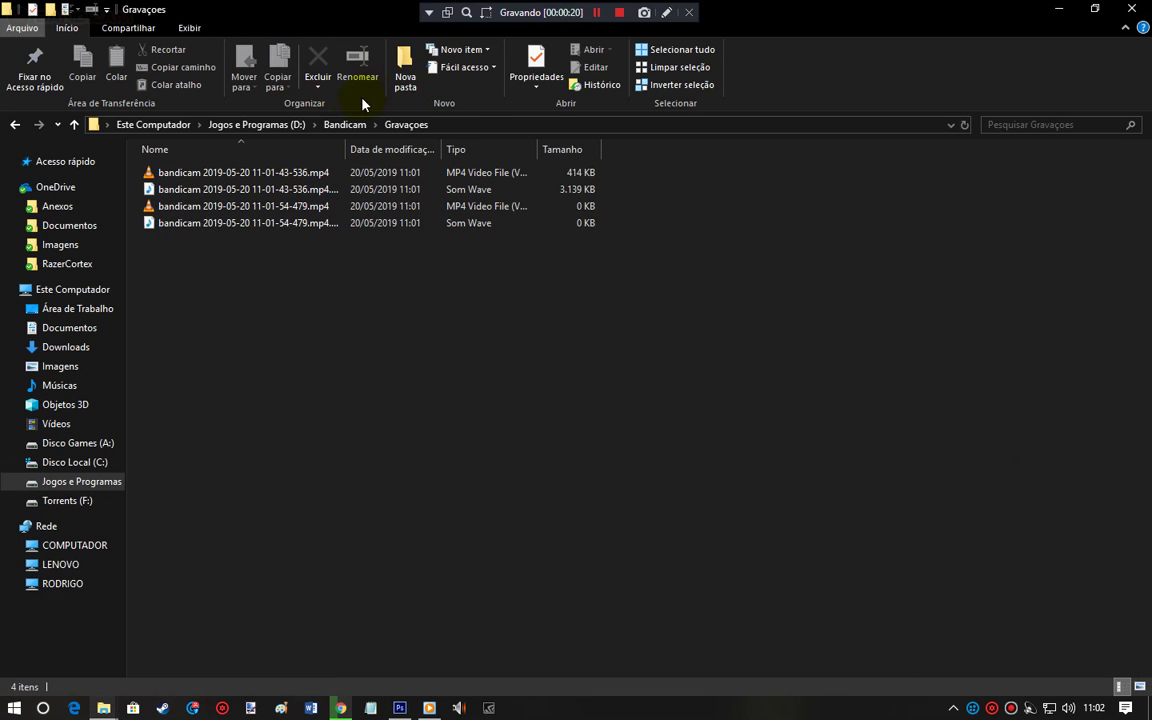
pyautogui.click(355, 130)
pyautogui.click(283, 124)
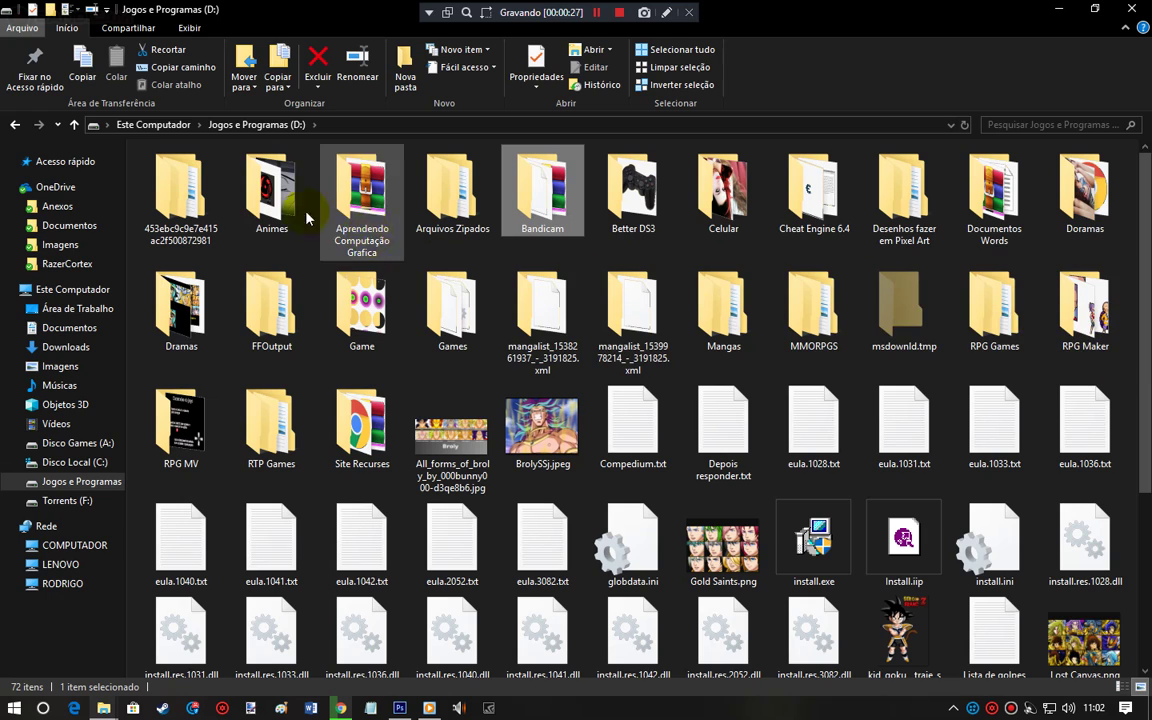
pyautogui.doubleClick(255, 175)
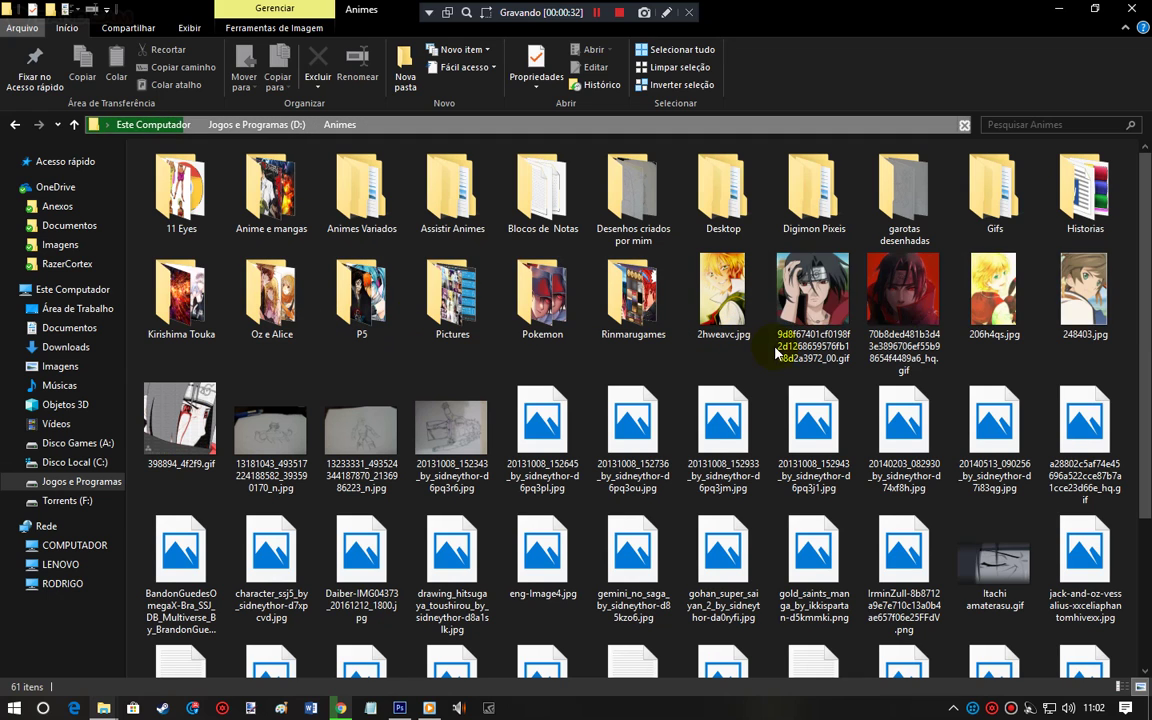
pyautogui.moveTo(1147, 254); pyautogui.dragTo(1147, 462)
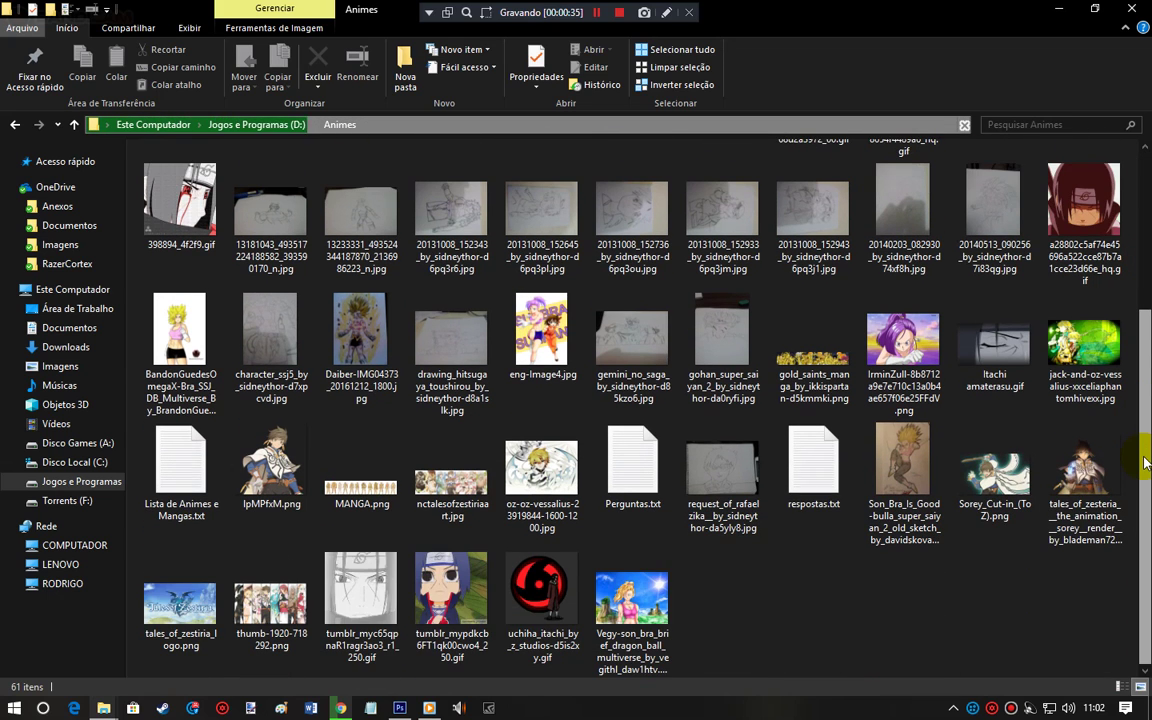
pyautogui.moveTo(1147, 432); pyautogui.dragTo(1149, 259)
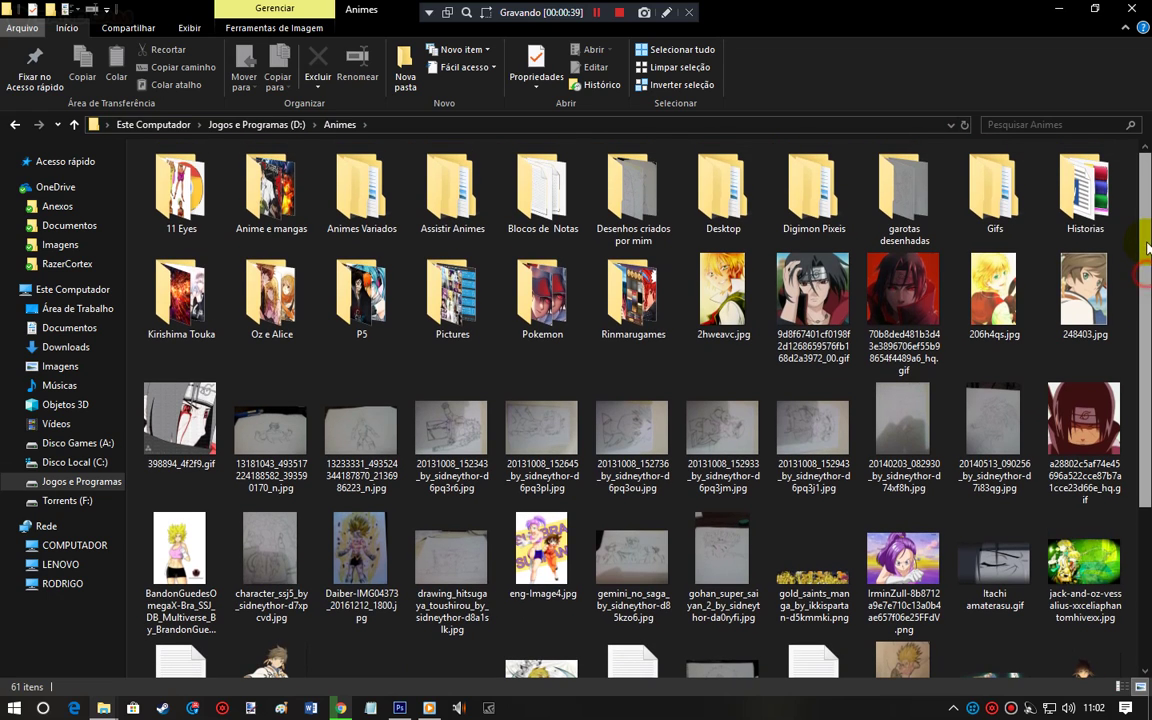
# Step: Look inside the Anime e mangas folder for a suitable image, then return to the Animes folder
pyautogui.click(200, 203)
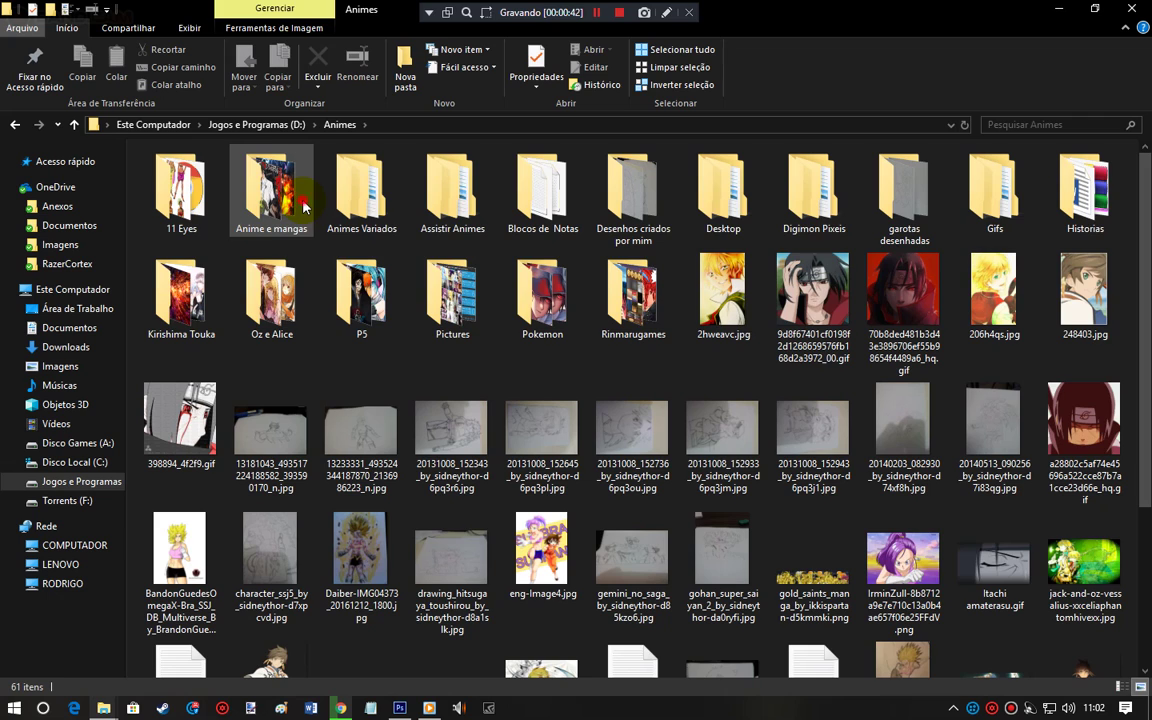
pyautogui.doubleClick(272, 195)
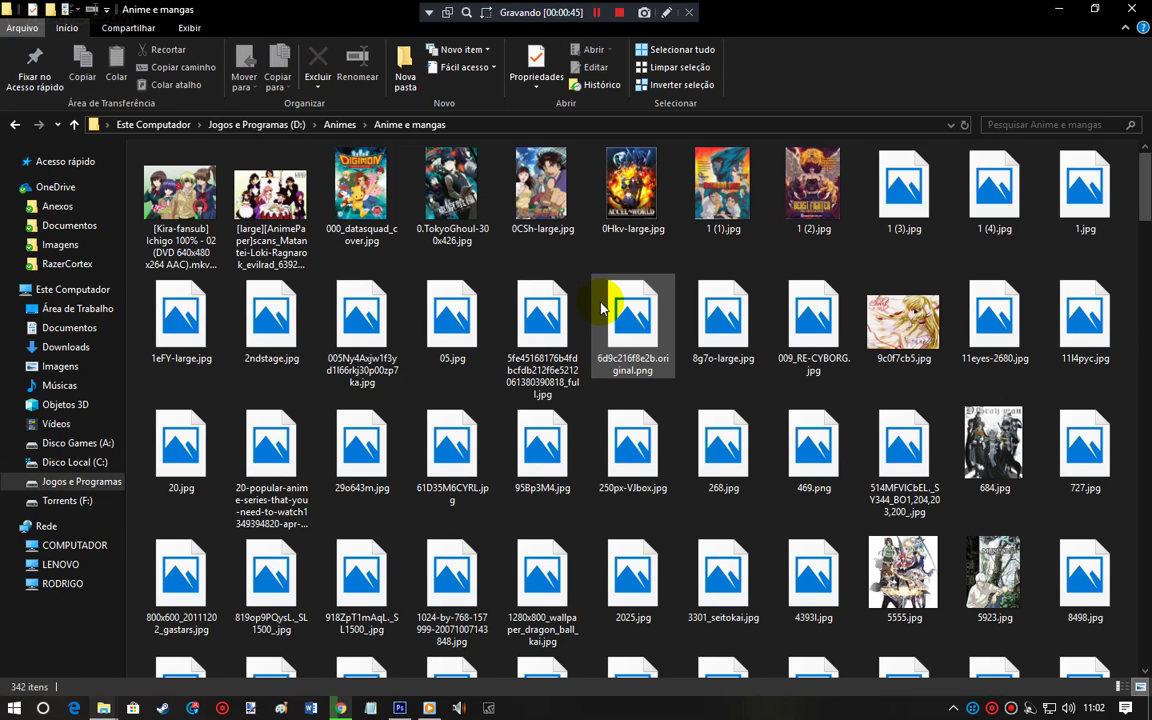
pyautogui.click(361, 127)
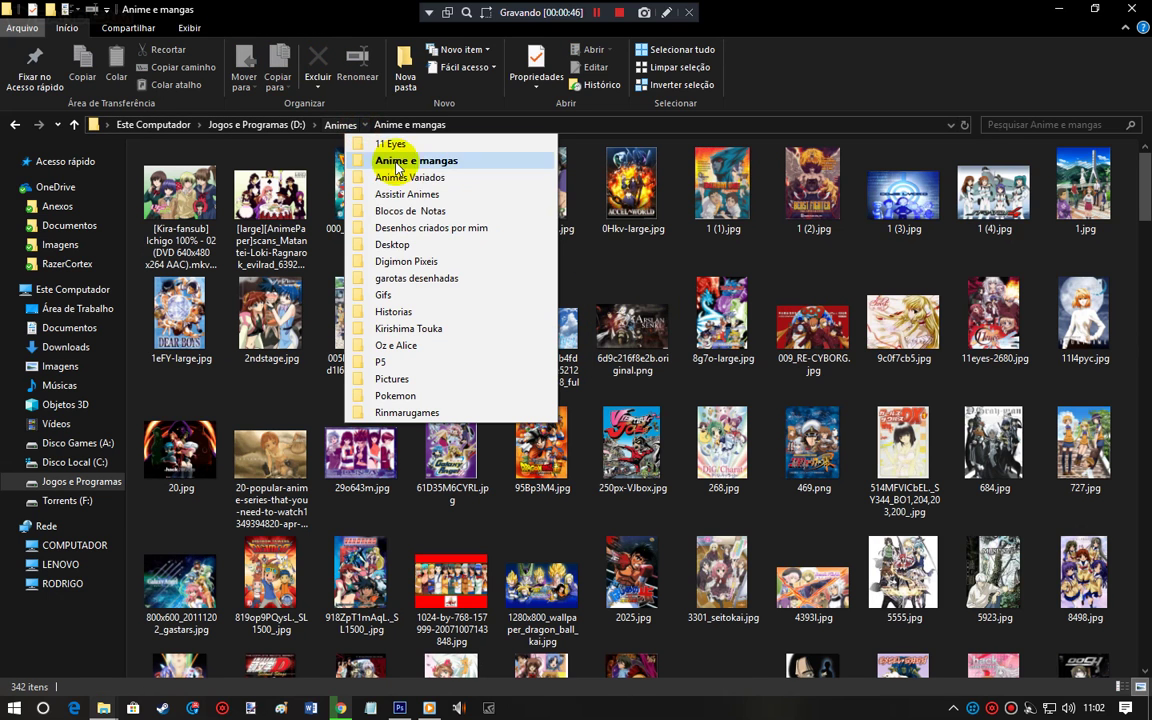
pyautogui.click(338, 124)
pyautogui.click(338, 124)
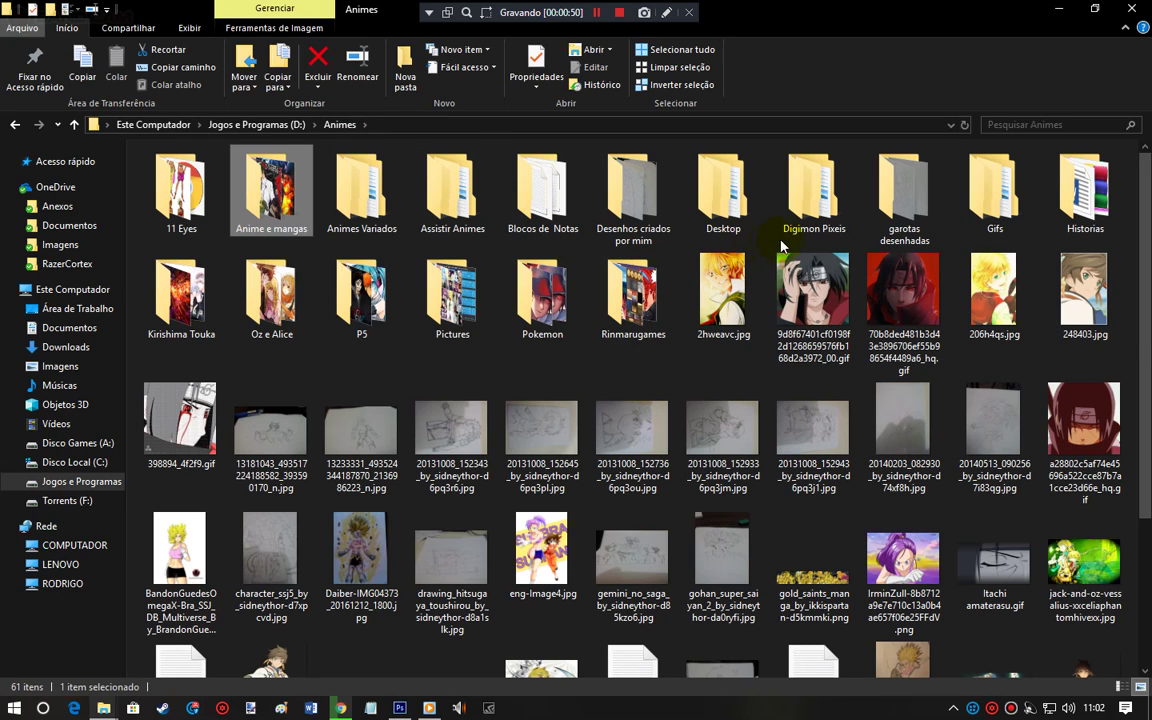
# Step: Check the Ken & Impmon folder inside Desktop and return to the Animes folder
pyautogui.doubleClick(723, 190)
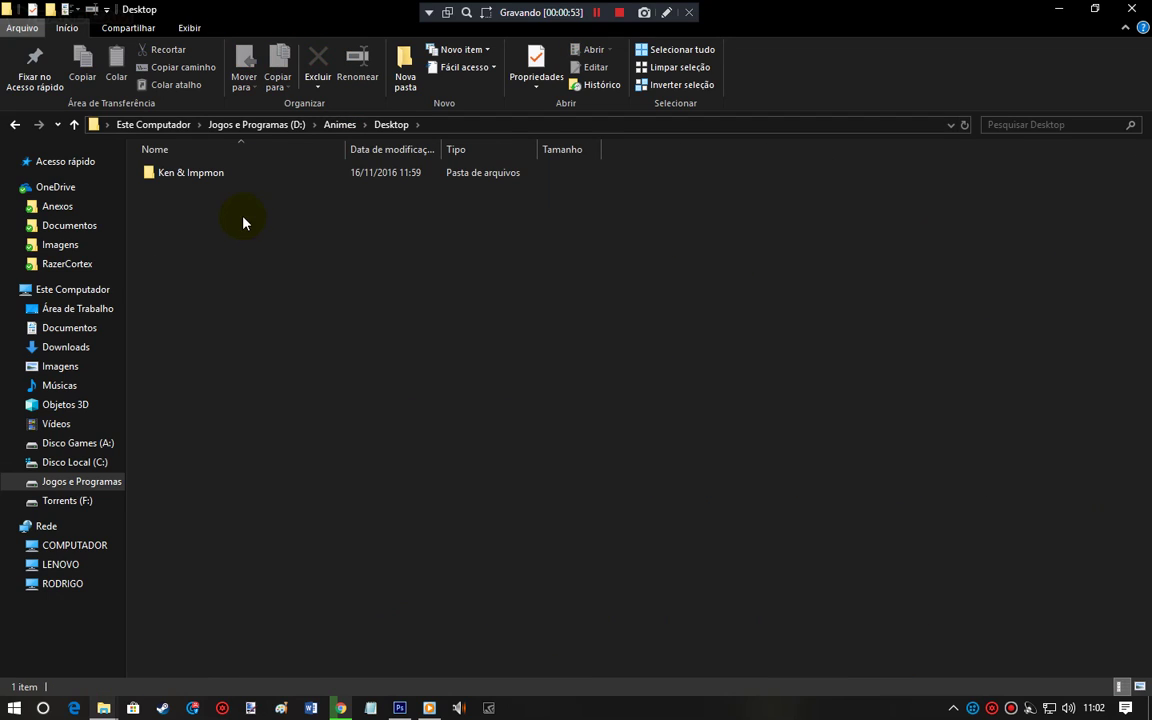
pyautogui.doubleClick(234, 186)
pyautogui.click(339, 124)
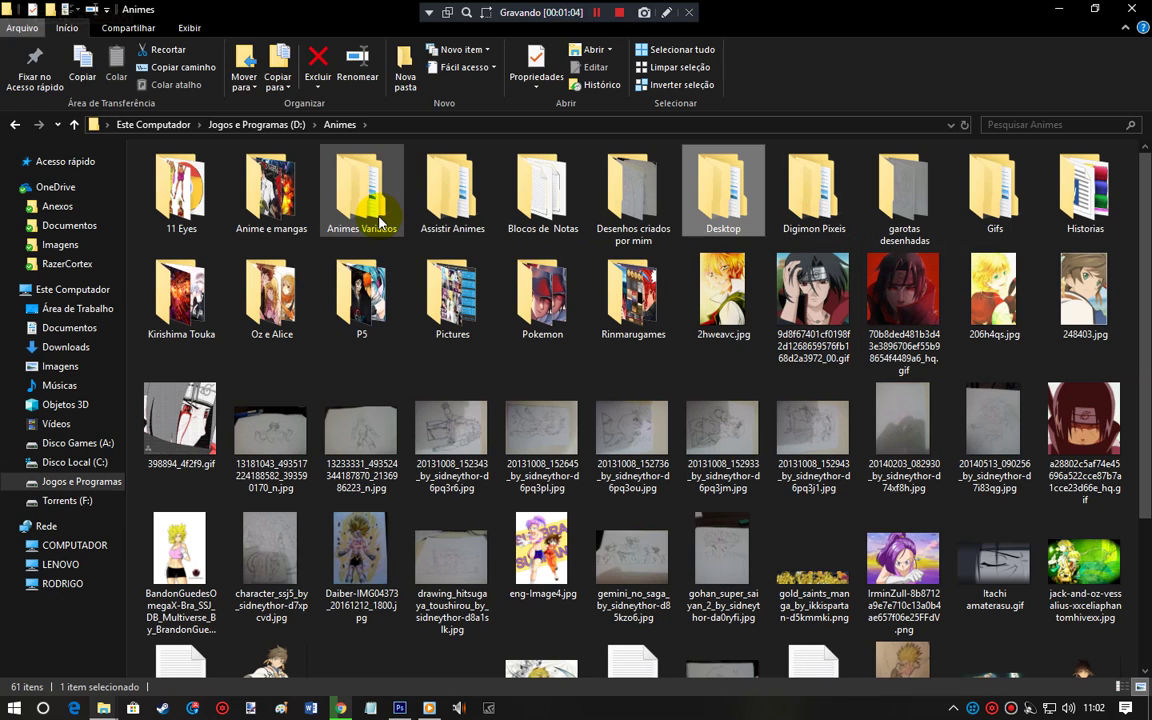
# Step: Check the subfolders of Animes Variados and go back up to drive D:
pyautogui.doubleClick(362, 192)
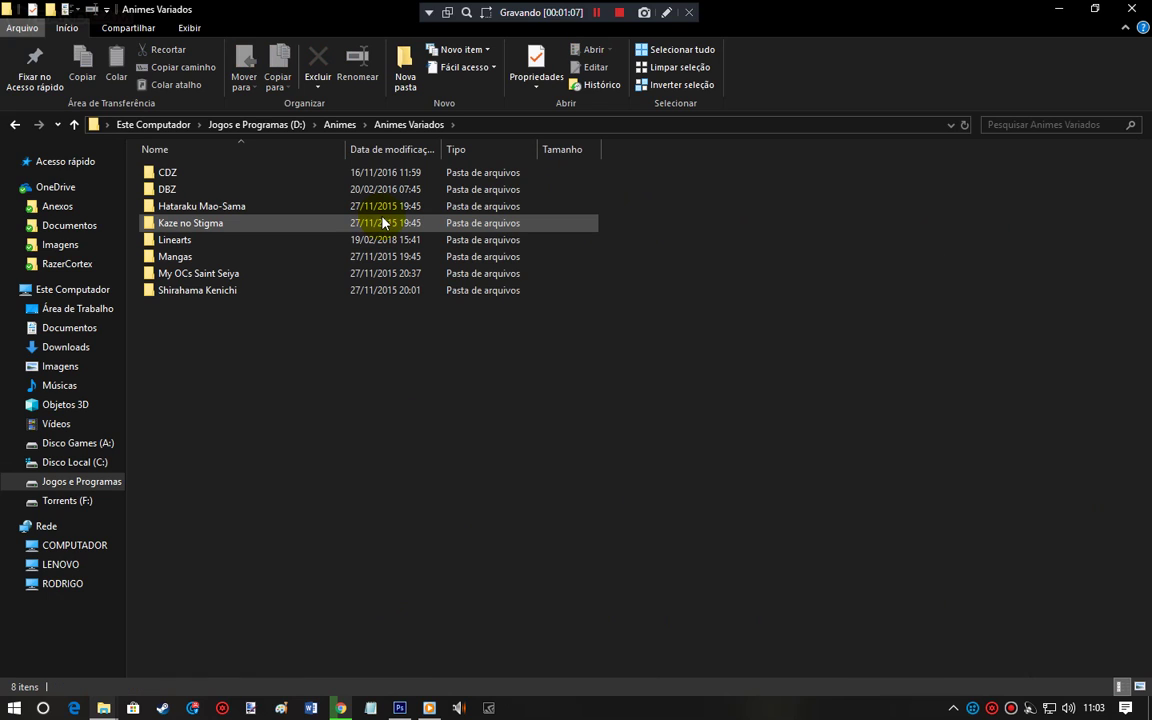
pyautogui.click(340, 124)
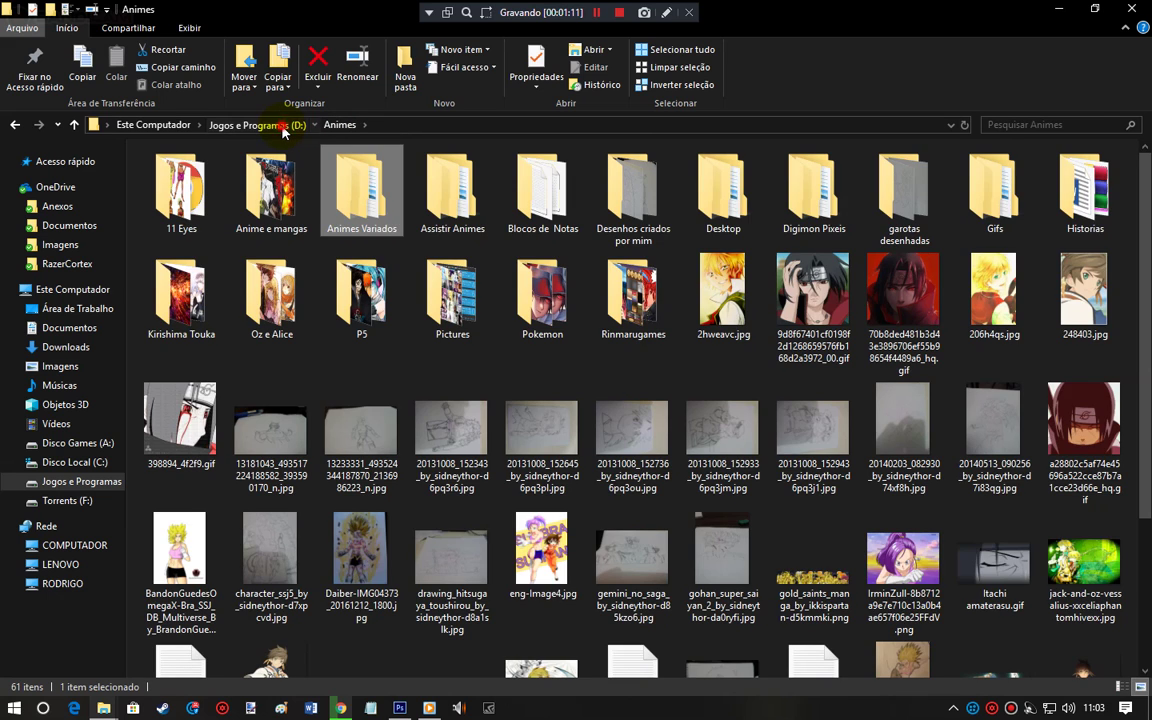
pyautogui.click(282, 127)
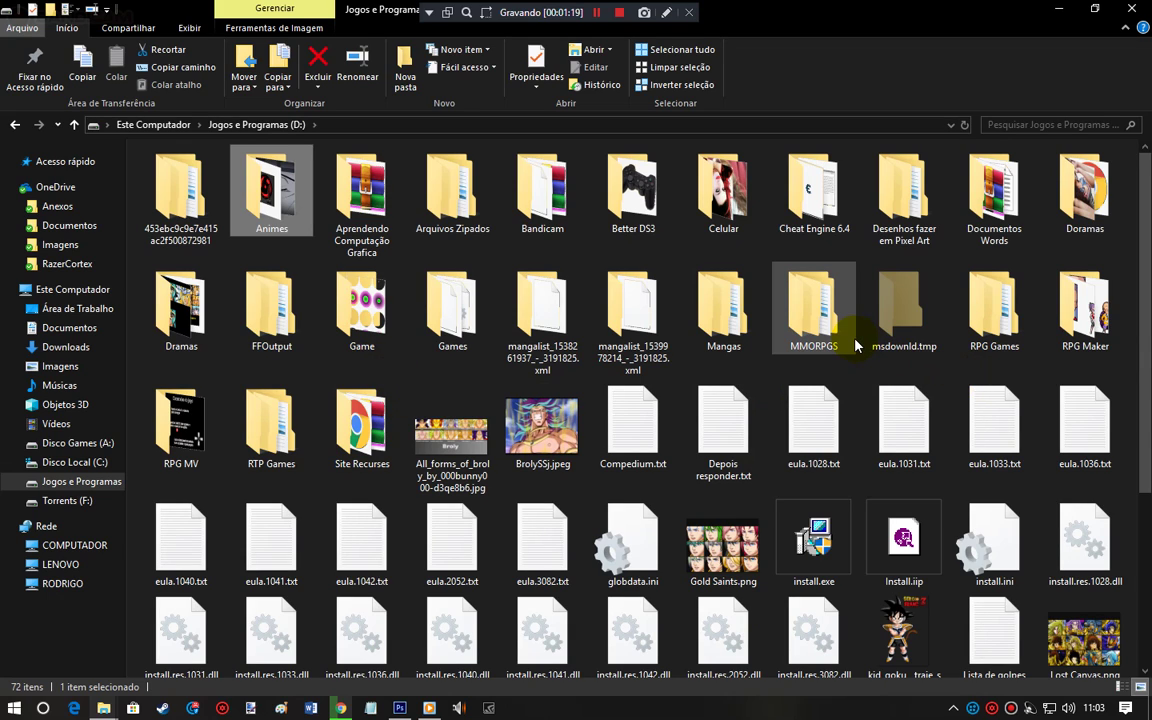
pyautogui.moveTo(1143, 335)
pyautogui.mouseDown()
pyautogui.moveTo(1148, 530)
pyautogui.moveTo(1143, 318)
pyautogui.mouseUp()
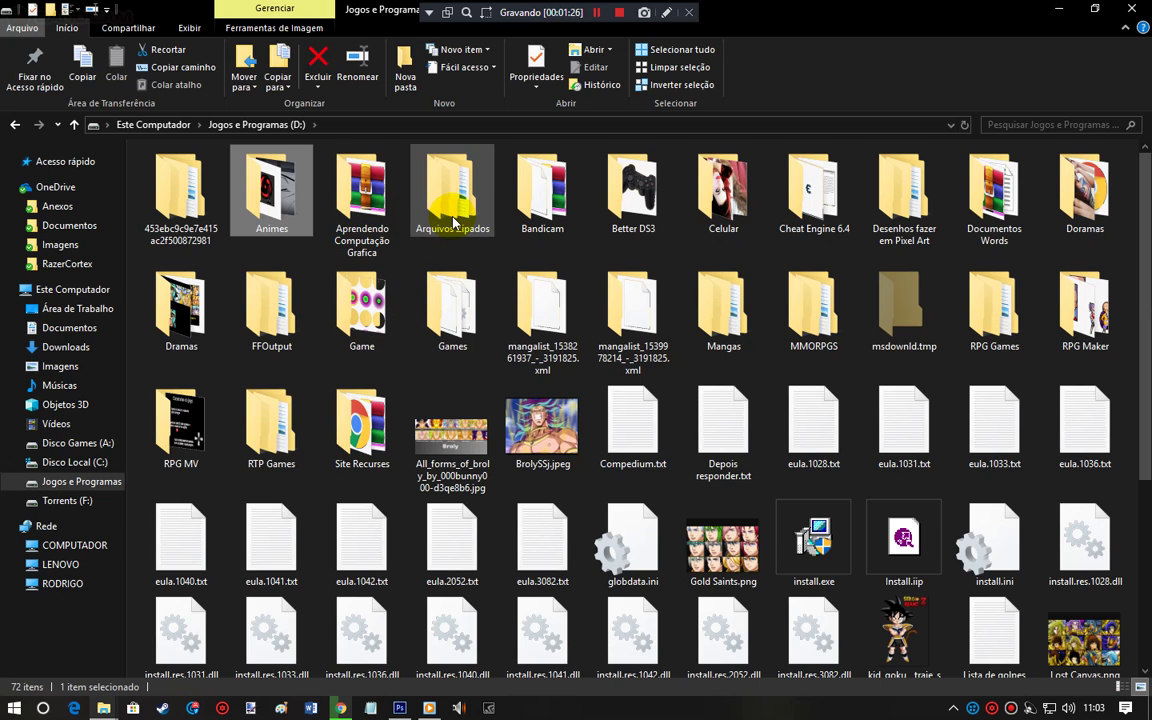
# Step: Browse the images in the CDZ folder under Animes > Pictures and return to Pictures
pyautogui.doubleClick(257, 213)
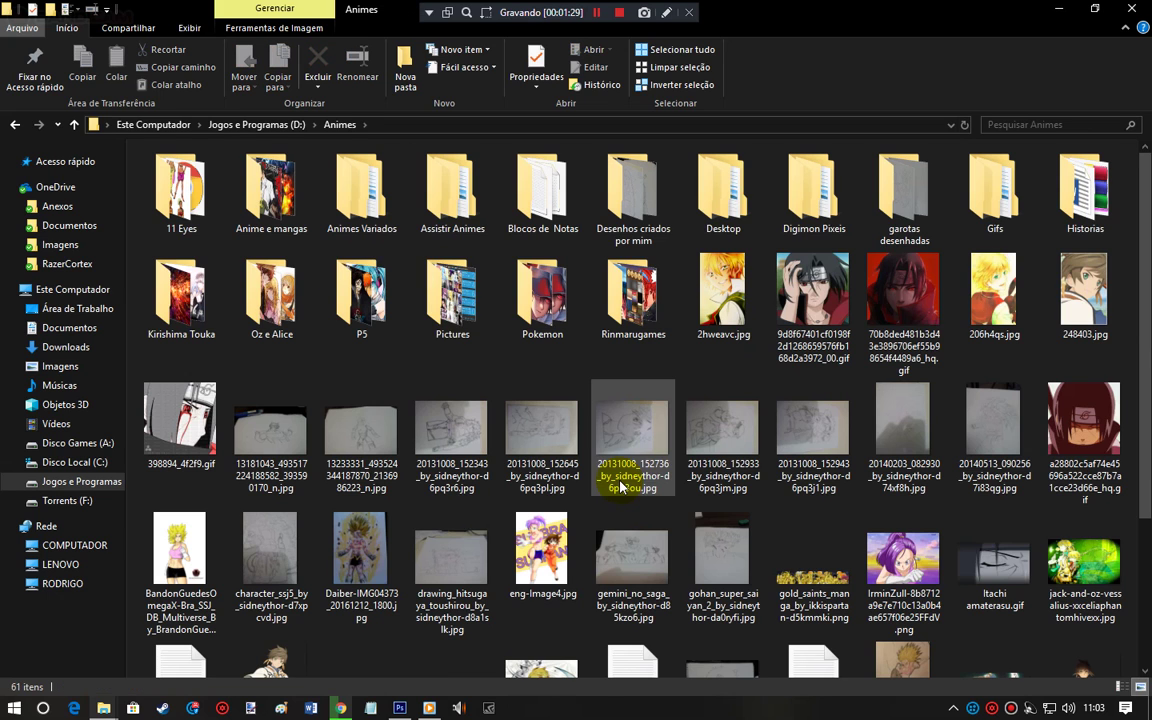
pyautogui.doubleClick(415, 265)
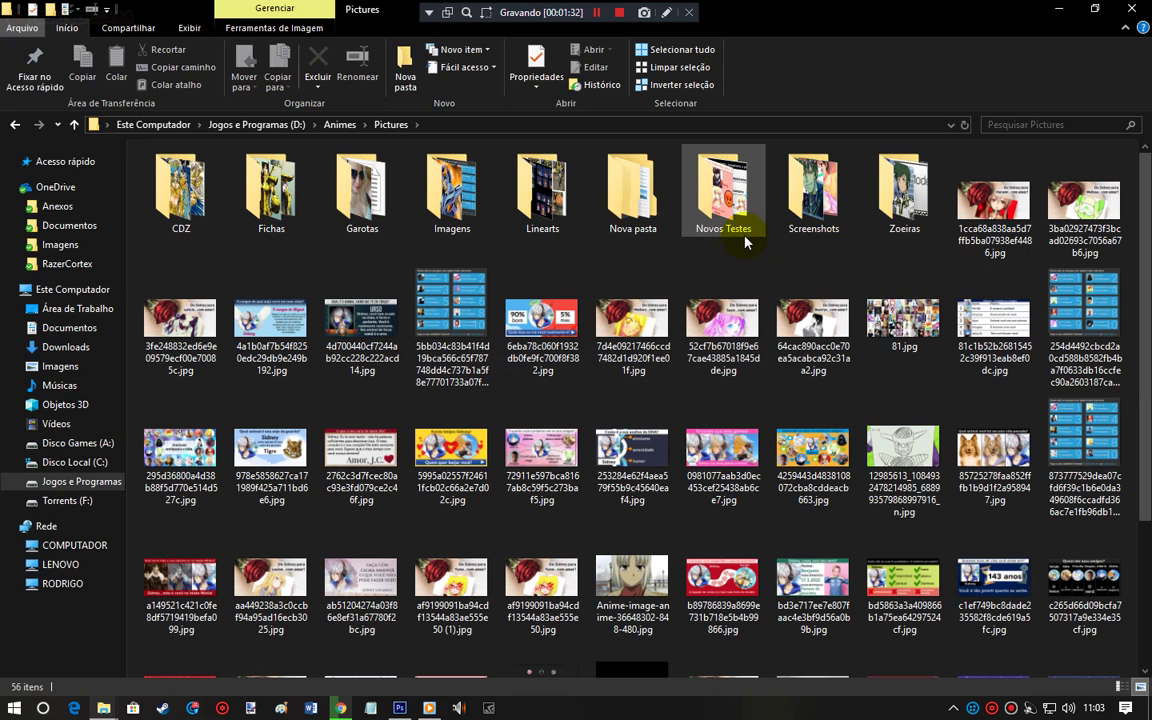
pyautogui.click(172, 213)
pyautogui.doubleClick(172, 213)
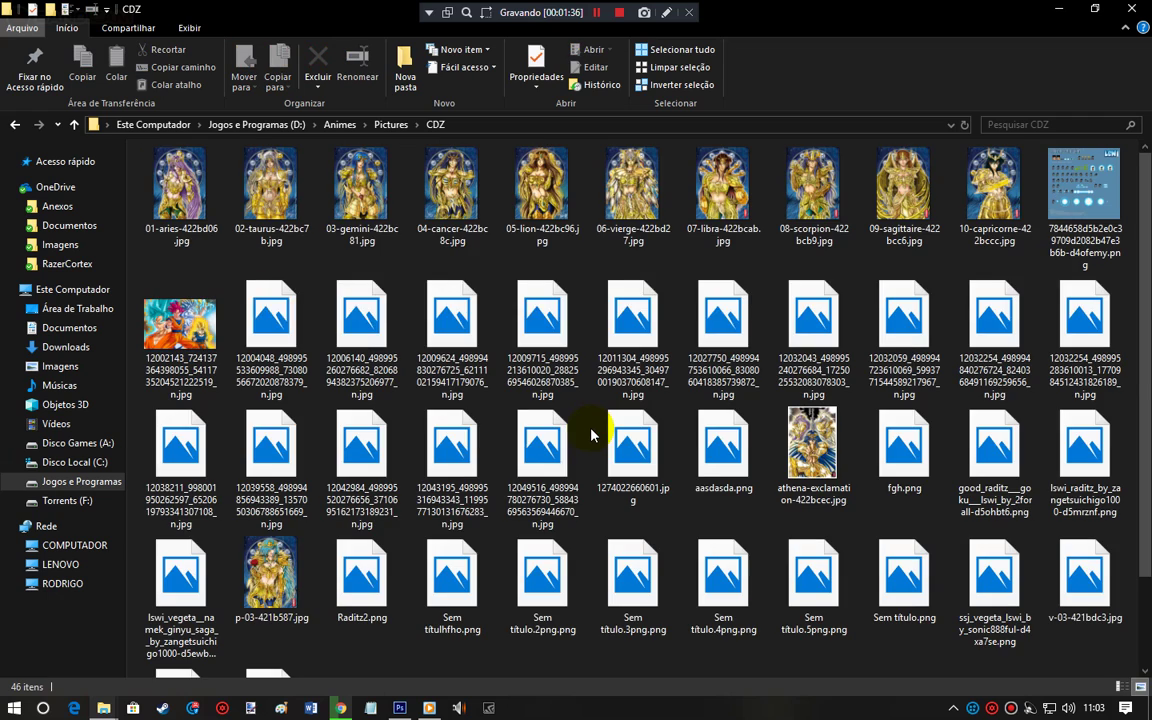
pyautogui.scroll(-3, 1143, 400)
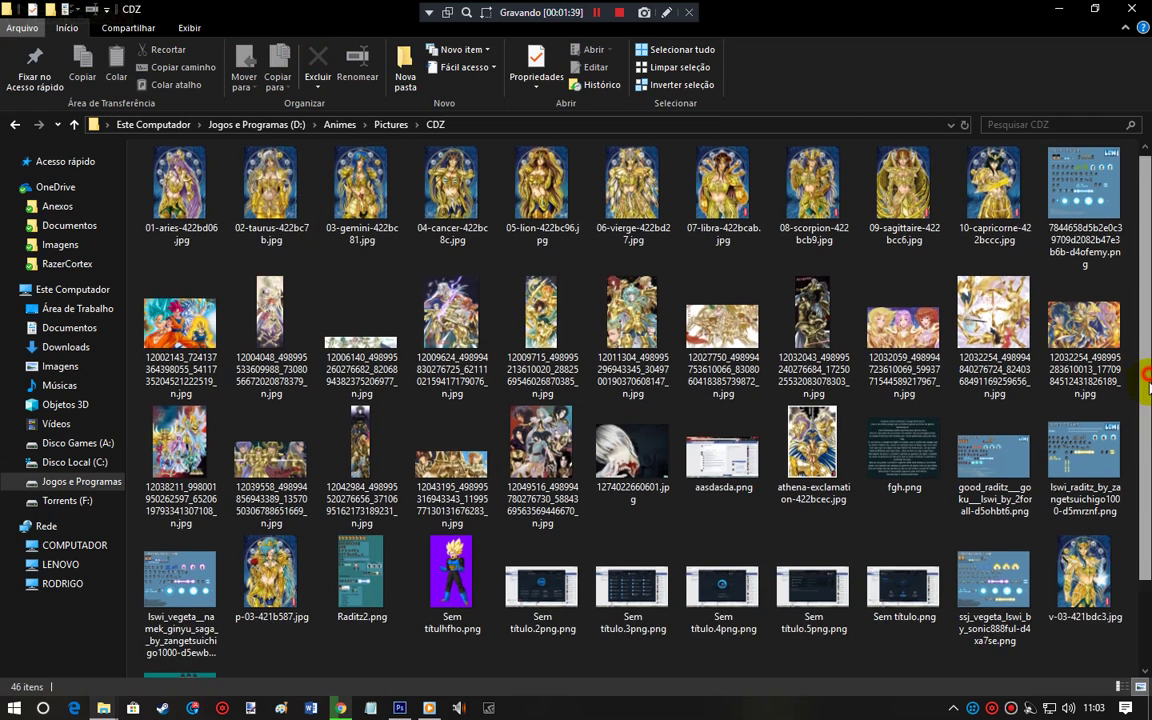
pyautogui.scroll(3, 1143, 397)
pyautogui.click(391, 124)
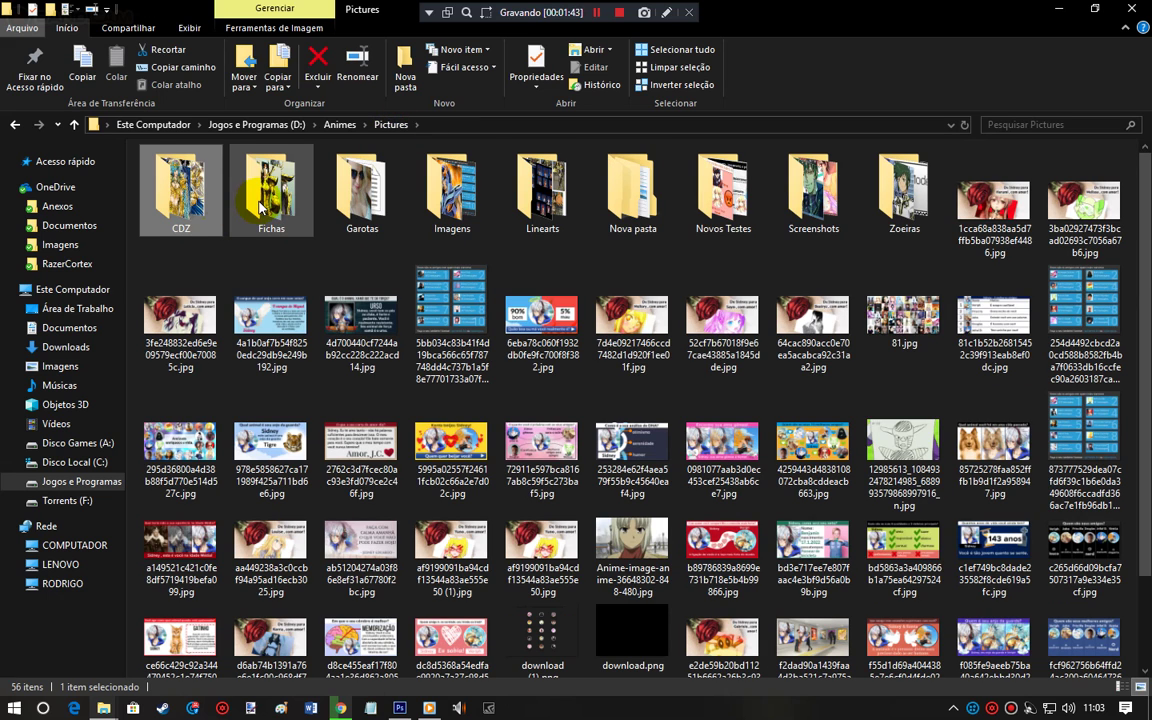
# Step: Check the Imagens folder, look over the Pictures folder, and return to the Animes folder
pyautogui.doubleClick(445, 190)
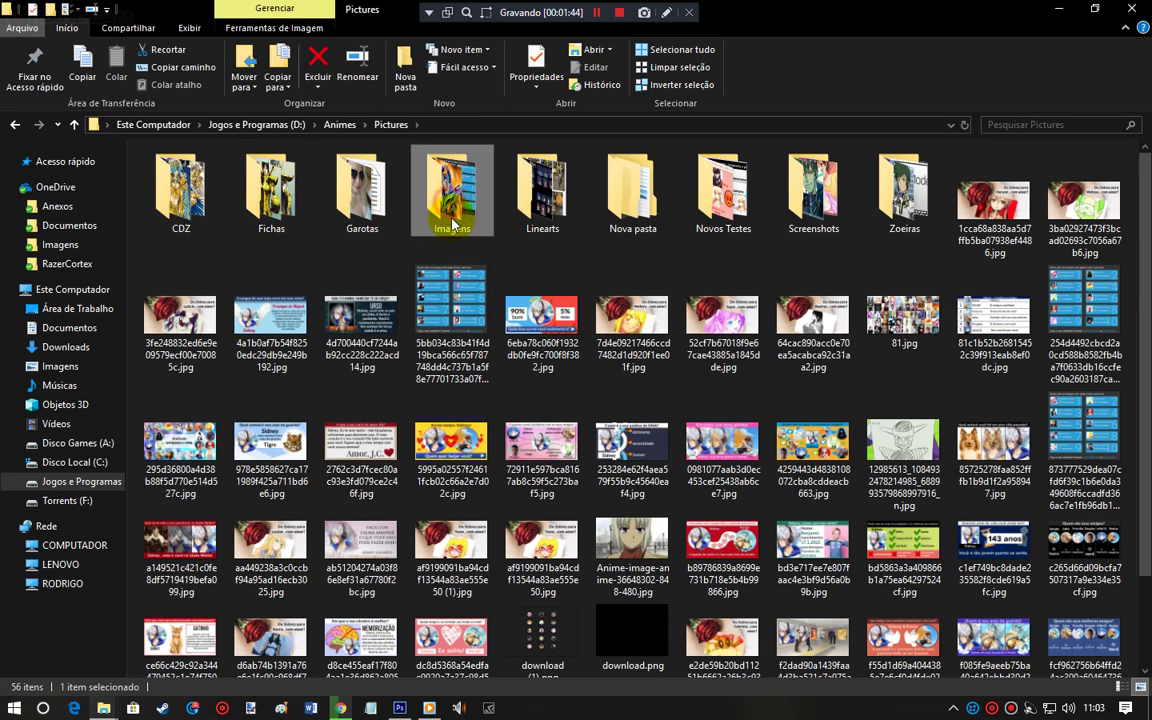
pyautogui.click(399, 129)
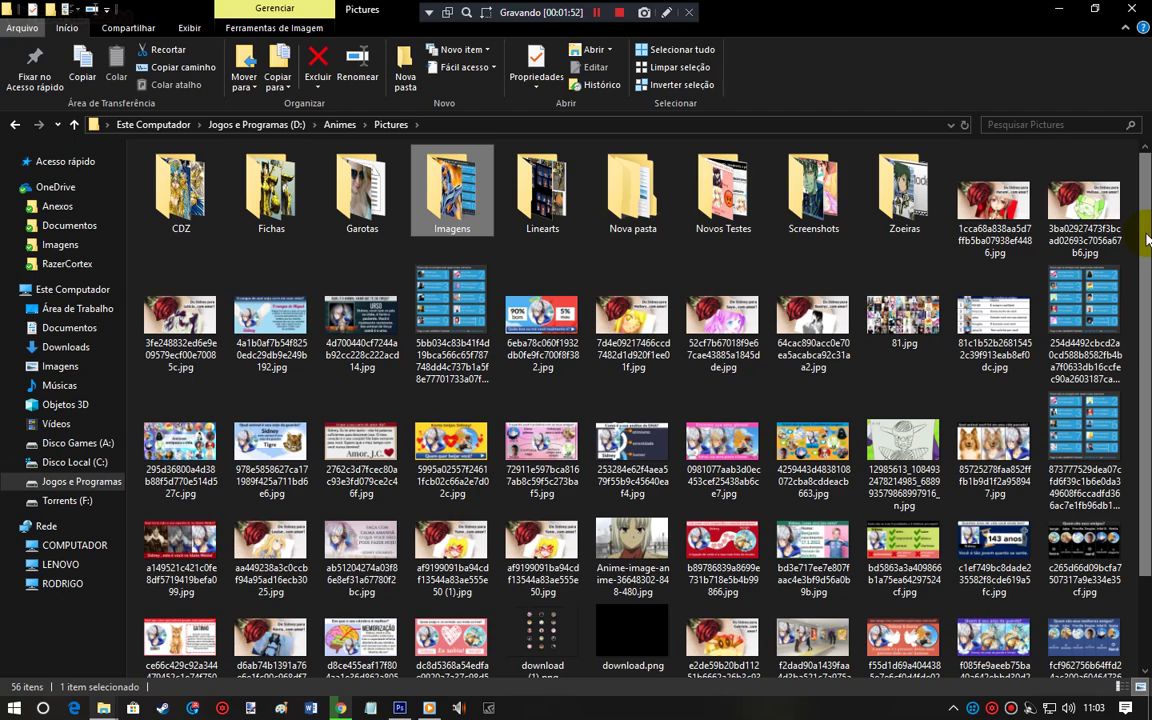
pyautogui.moveTo(1145, 250); pyautogui.dragTo(1140, 205)
pyautogui.click(340, 125)
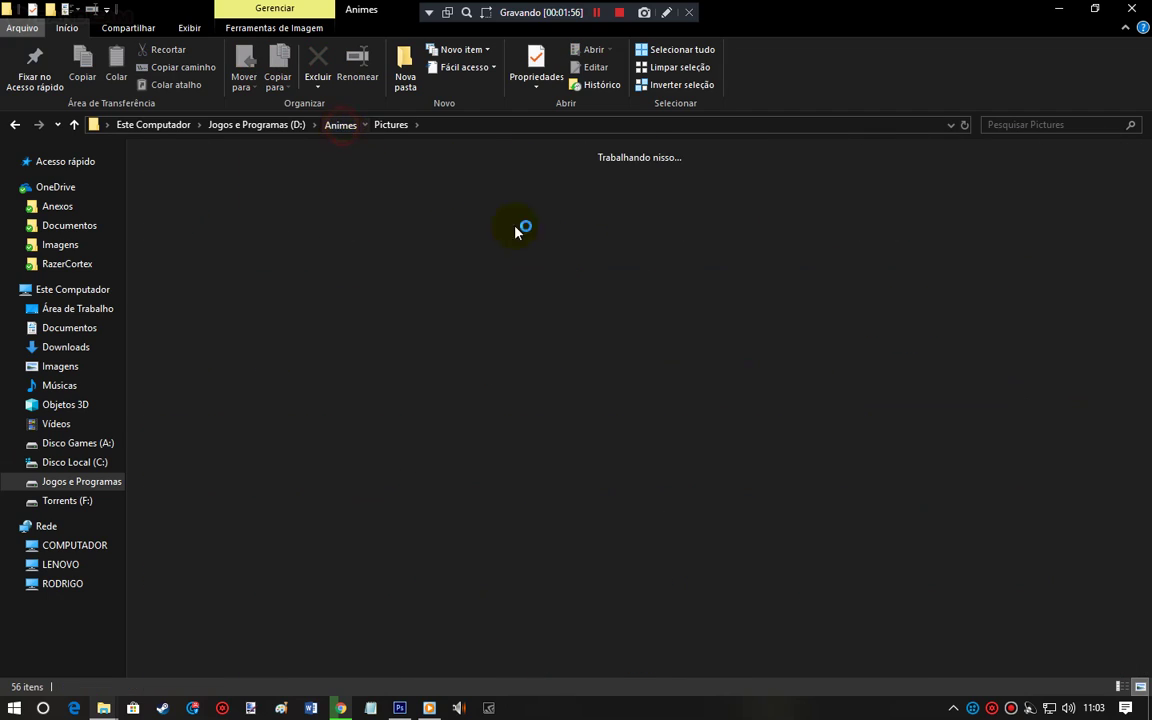
# Step: Open the CDZ folder under Desktop > Ken & Impmon and look through its images
pyautogui.doubleClick(651, 175)
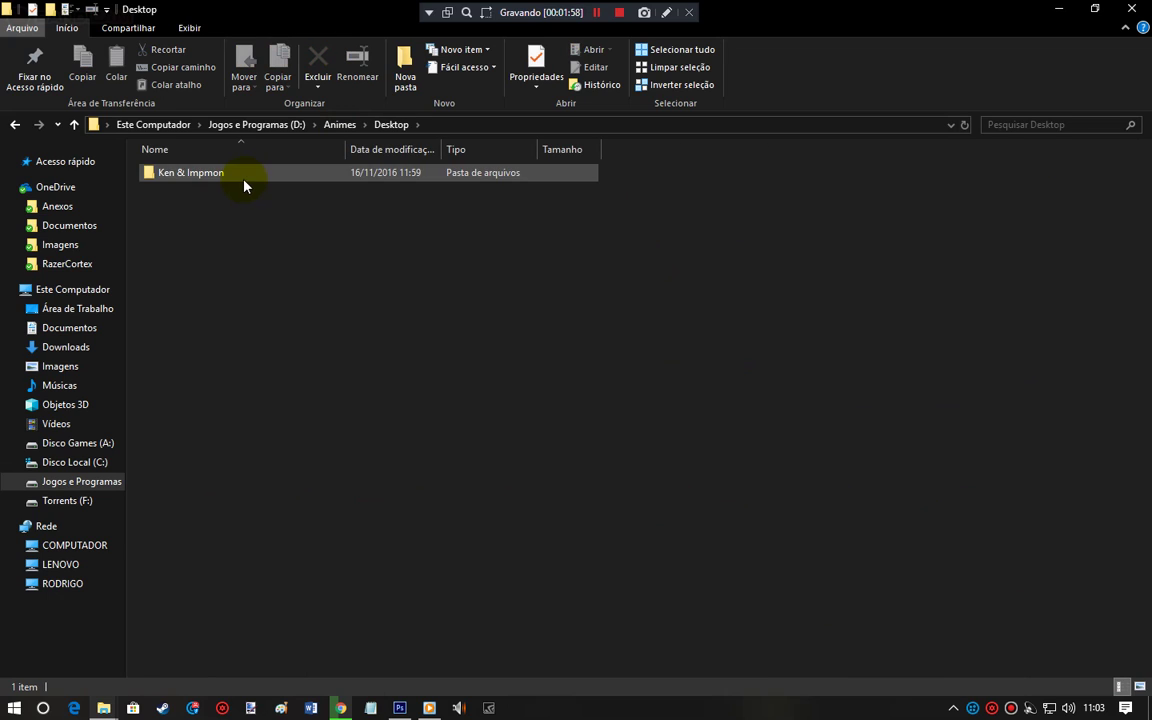
pyautogui.doubleClick(243, 185)
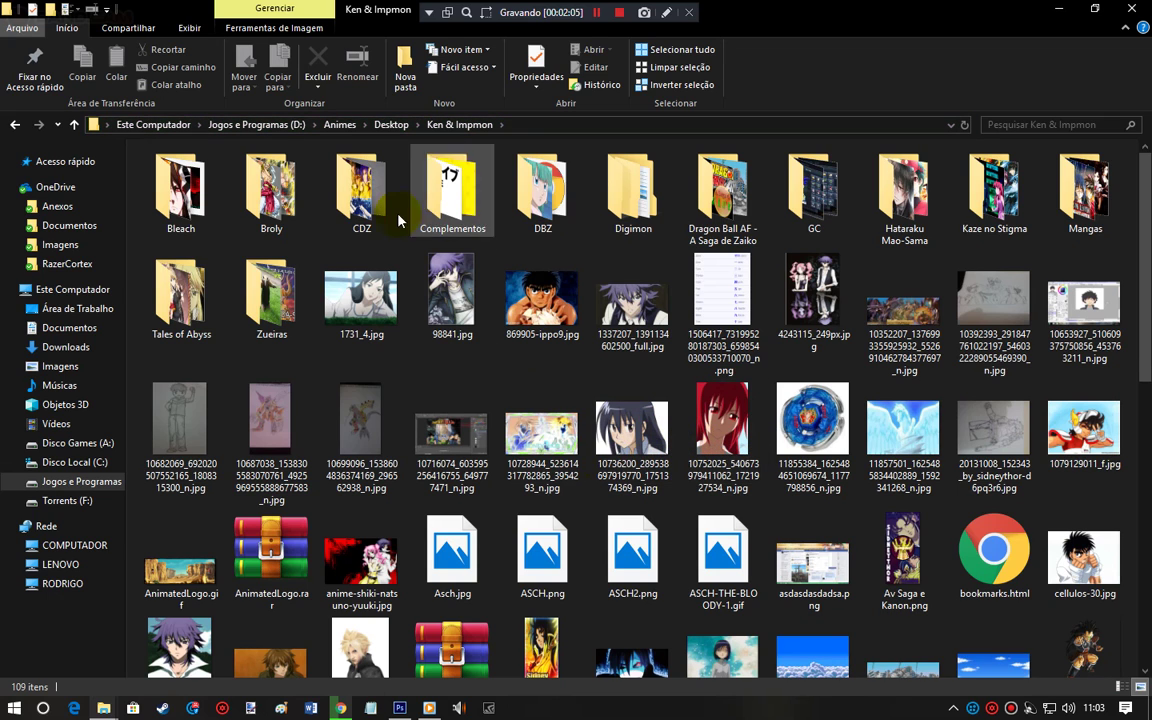
pyautogui.doubleClick(361, 188)
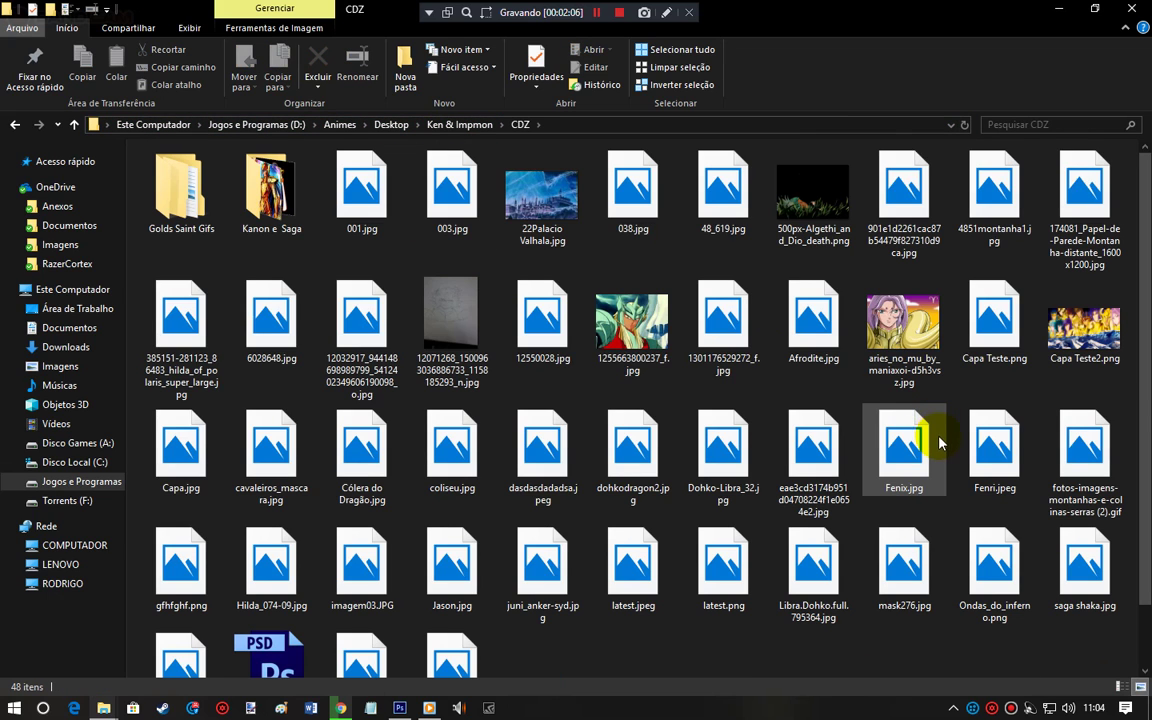
pyautogui.moveTo(1146, 278); pyautogui.dragTo(1148, 385)
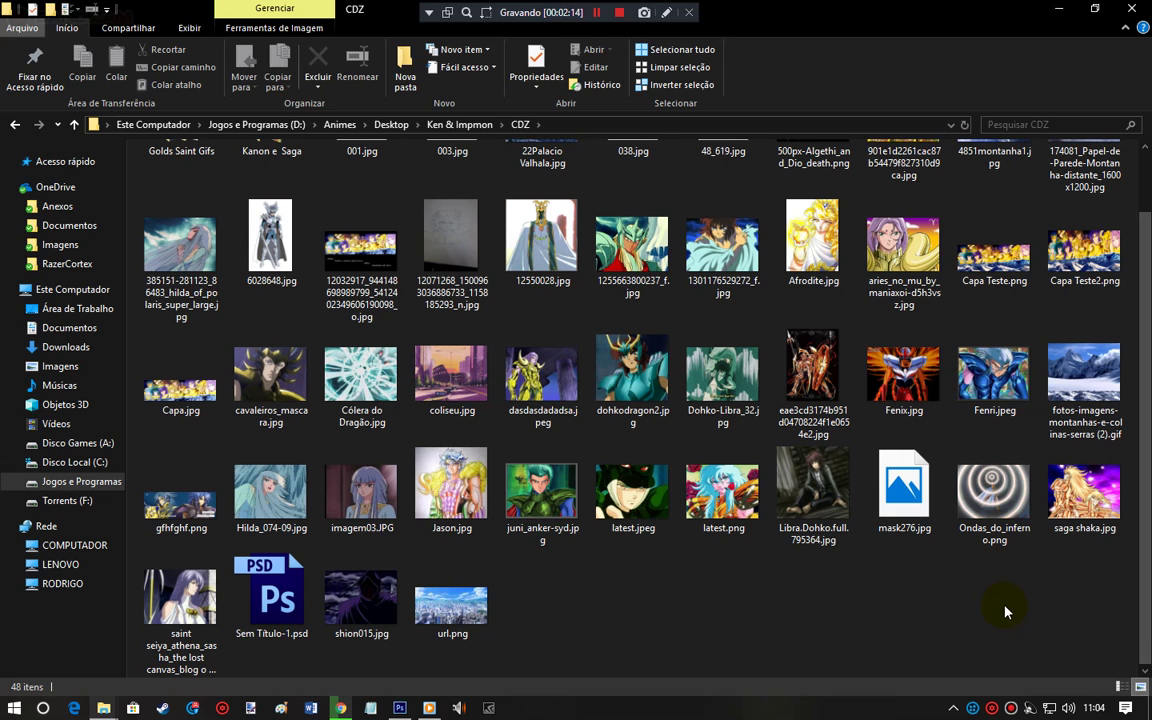
pyautogui.moveTo(1144, 476); pyautogui.dragTo(1146, 340)
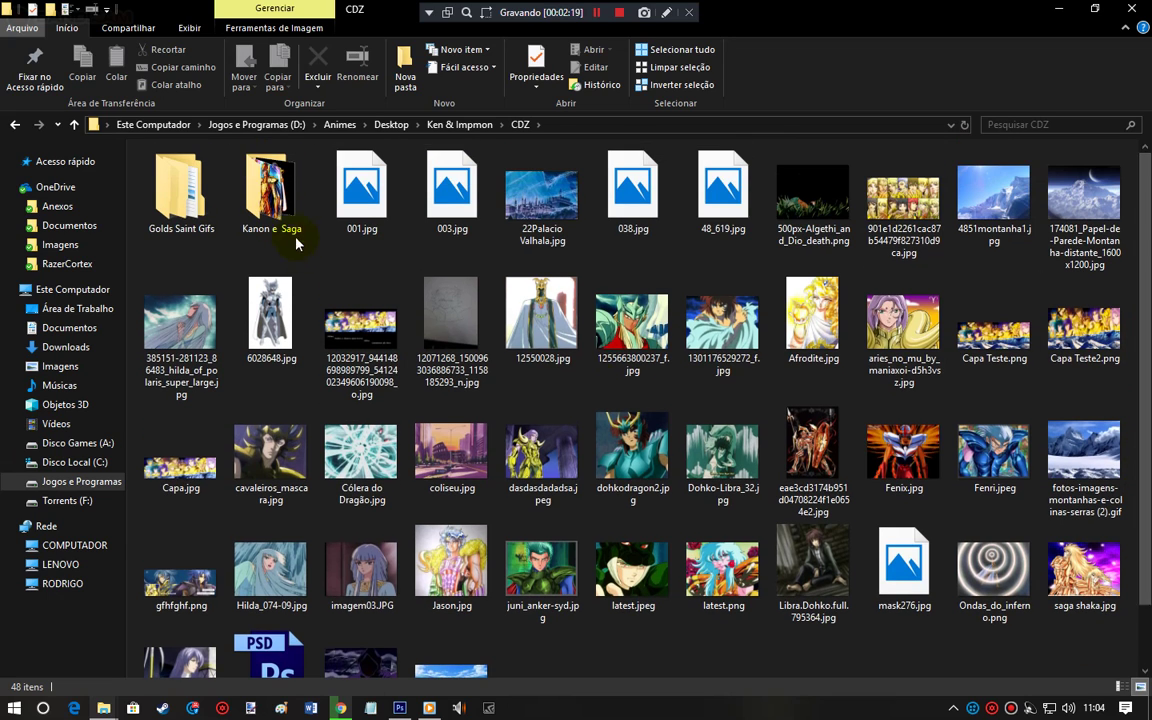
# Step: Browse the images in the Kanon e Saga folder, return to CDZ, and clear the selection
pyautogui.doubleClick(285, 212)
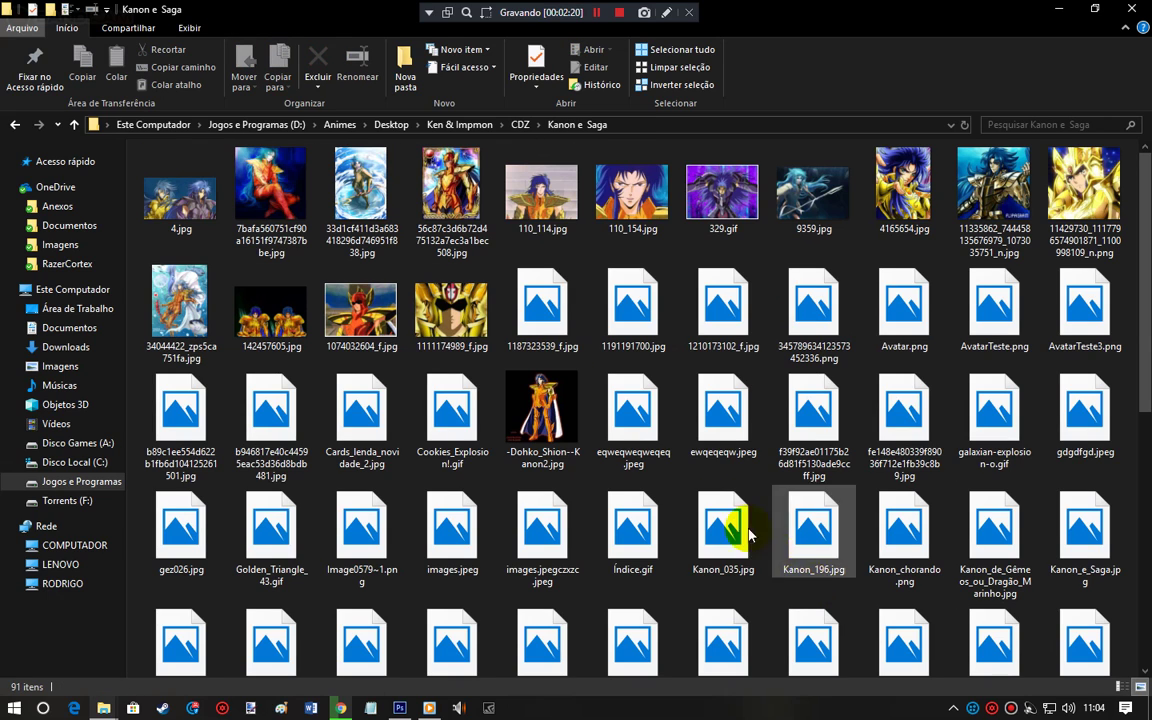
pyautogui.moveTo(1148, 310); pyautogui.dragTo(1146, 555)
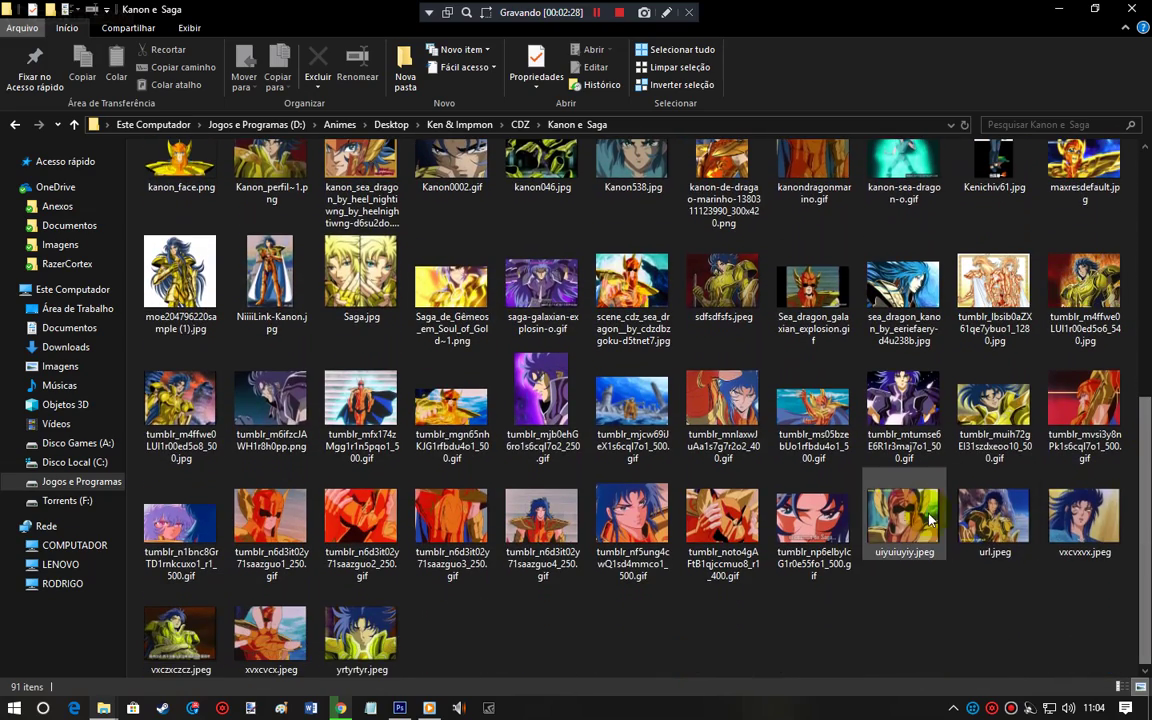
pyautogui.click(520, 125)
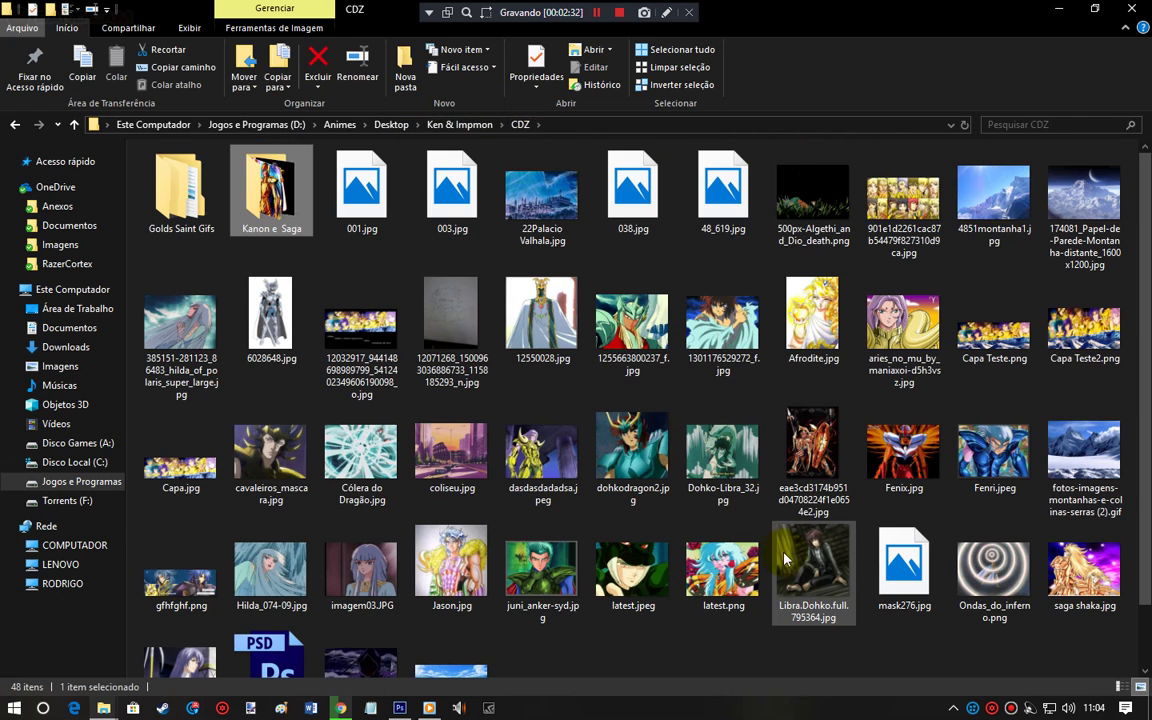
pyautogui.click(792, 655)
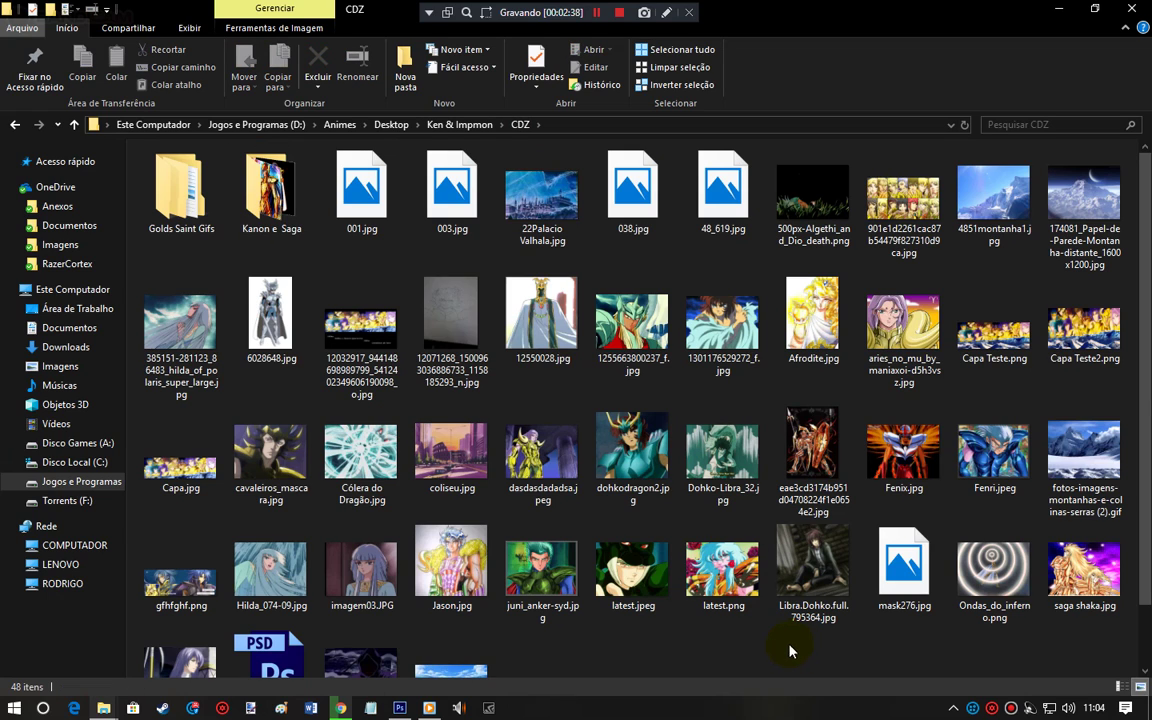
# Step: Look through the rest of the CDZ images, return to Ken & Impmon, and examine that folder's images
pyautogui.scroll(-1, 700, 470)
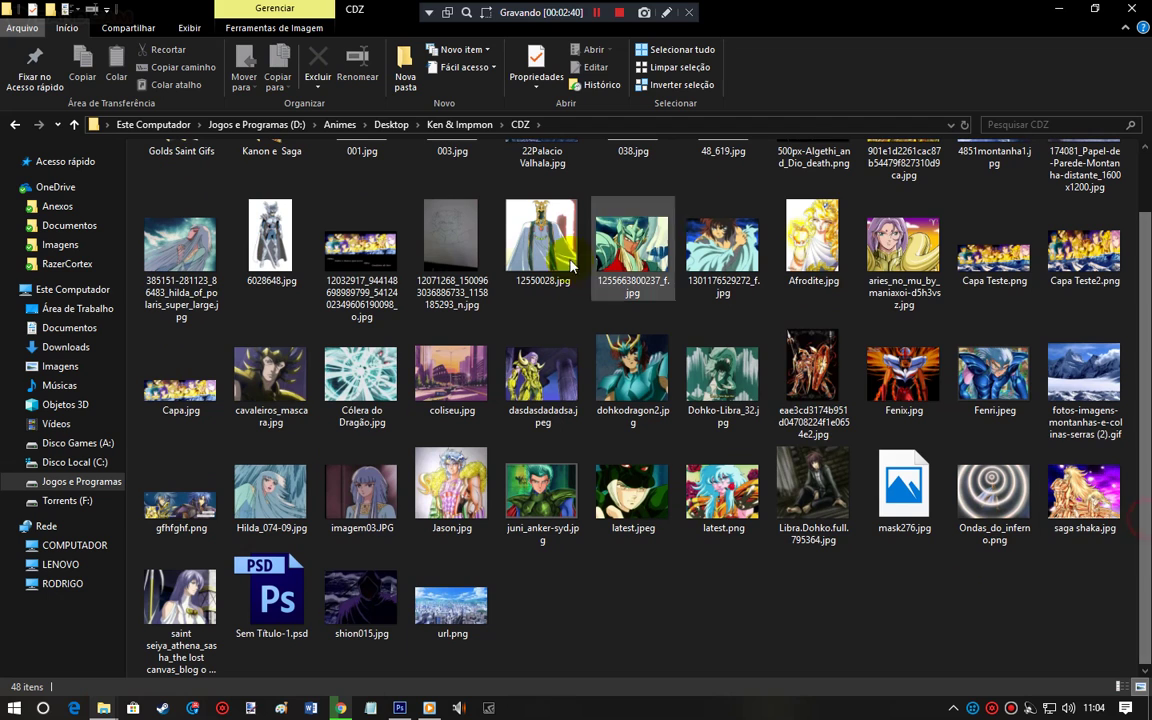
pyautogui.click(443, 124)
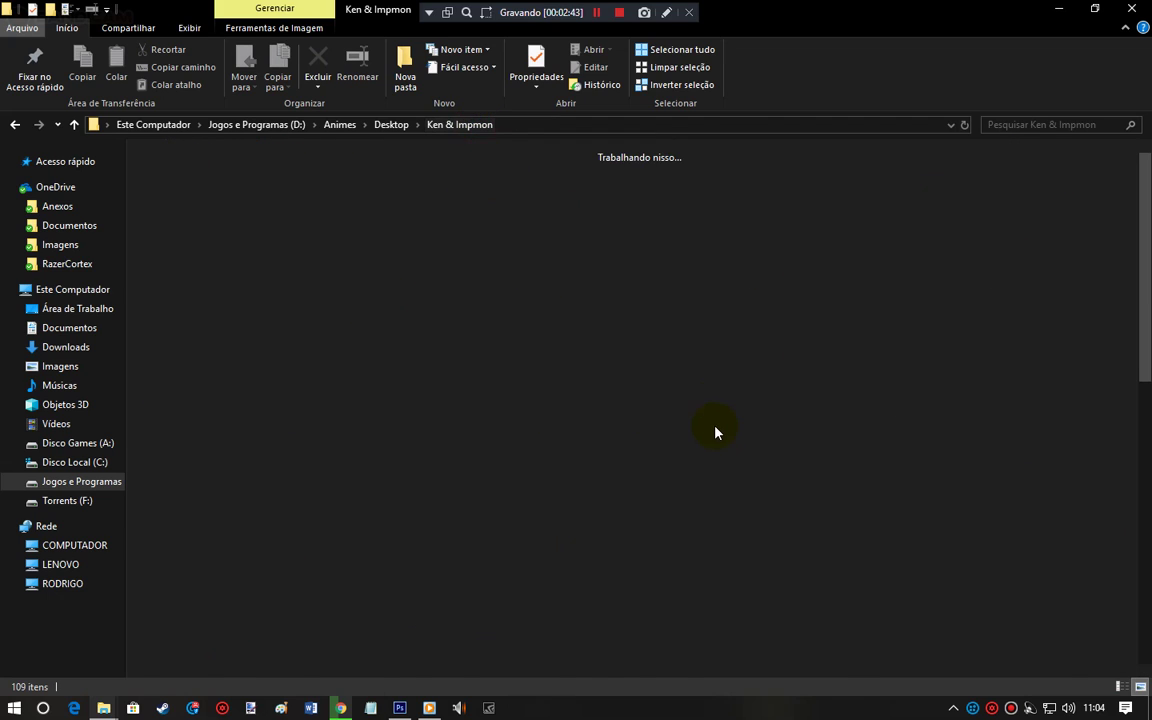
pyautogui.moveTo(1145, 290); pyautogui.dragTo(1145, 595)
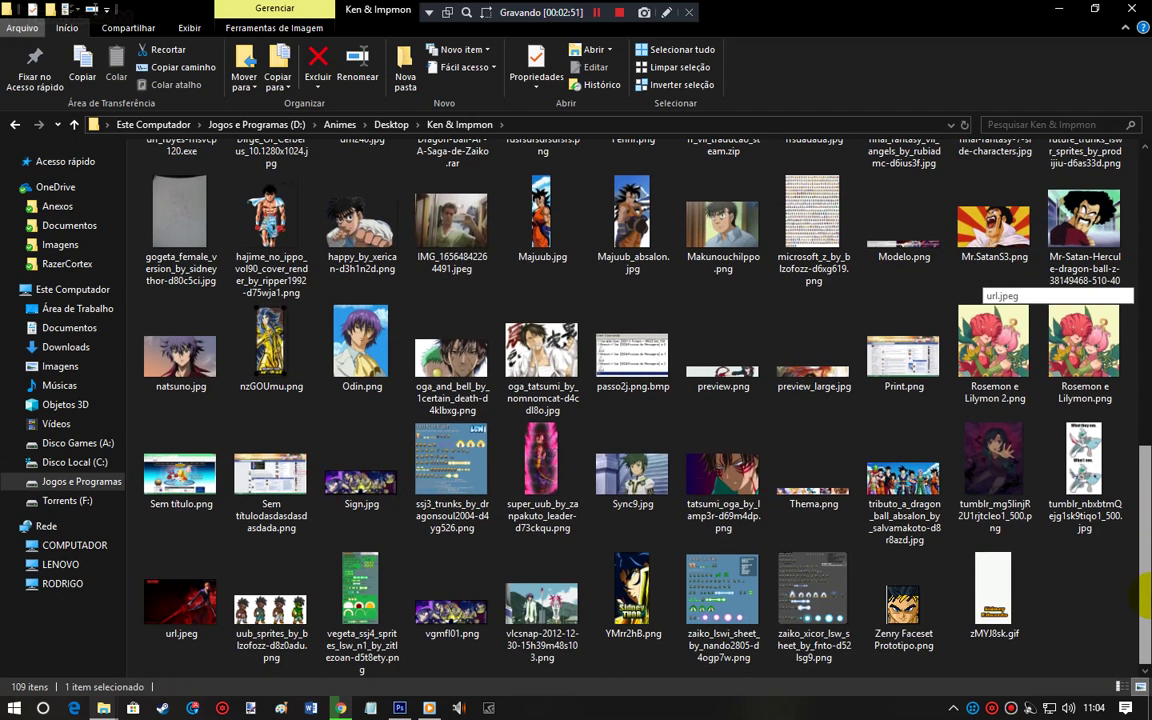
pyautogui.moveTo(1145, 595); pyautogui.dragTo(1140, 272)
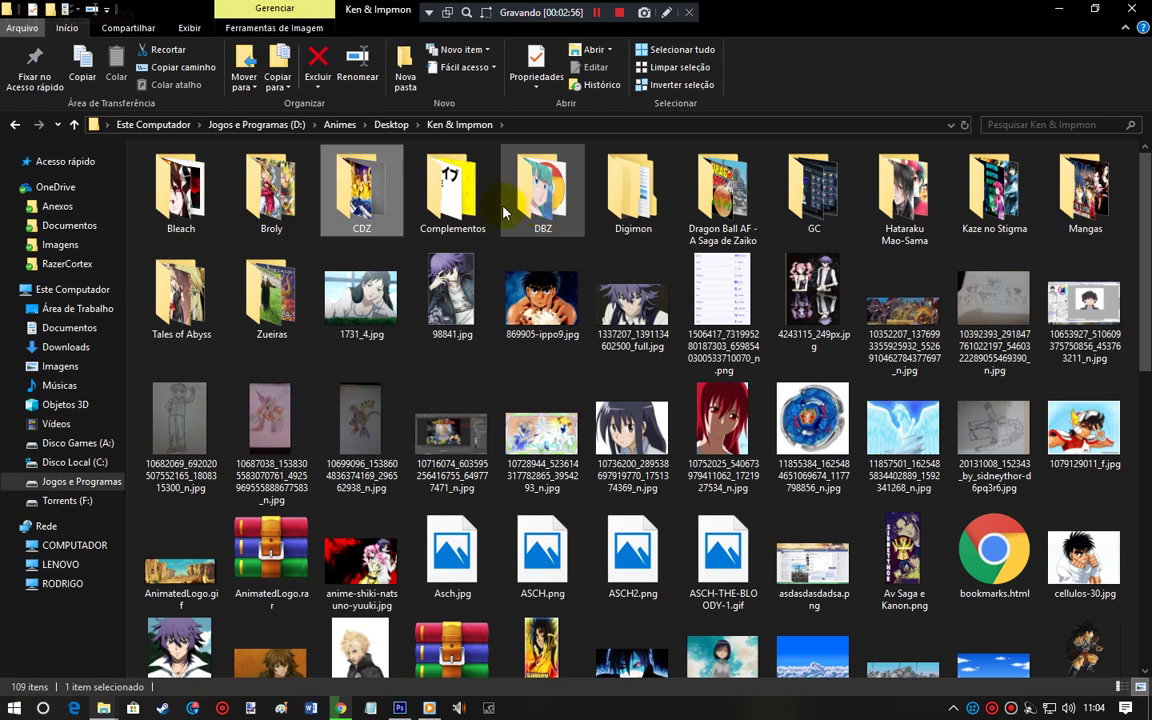
# Step: Find ASCH.png in the Tales of Abyss folder and open it in Photoshop as its own document
pyautogui.doubleClick(190, 300)
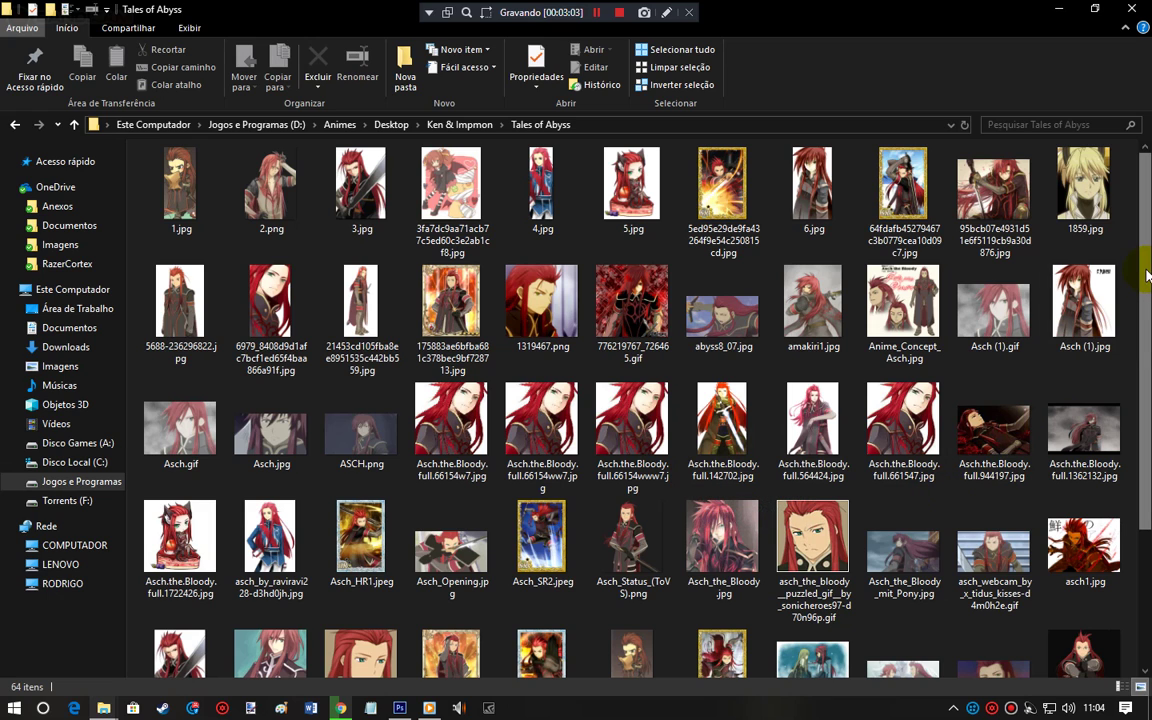
pyautogui.moveTo(1147, 268); pyautogui.dragTo(1147, 440)
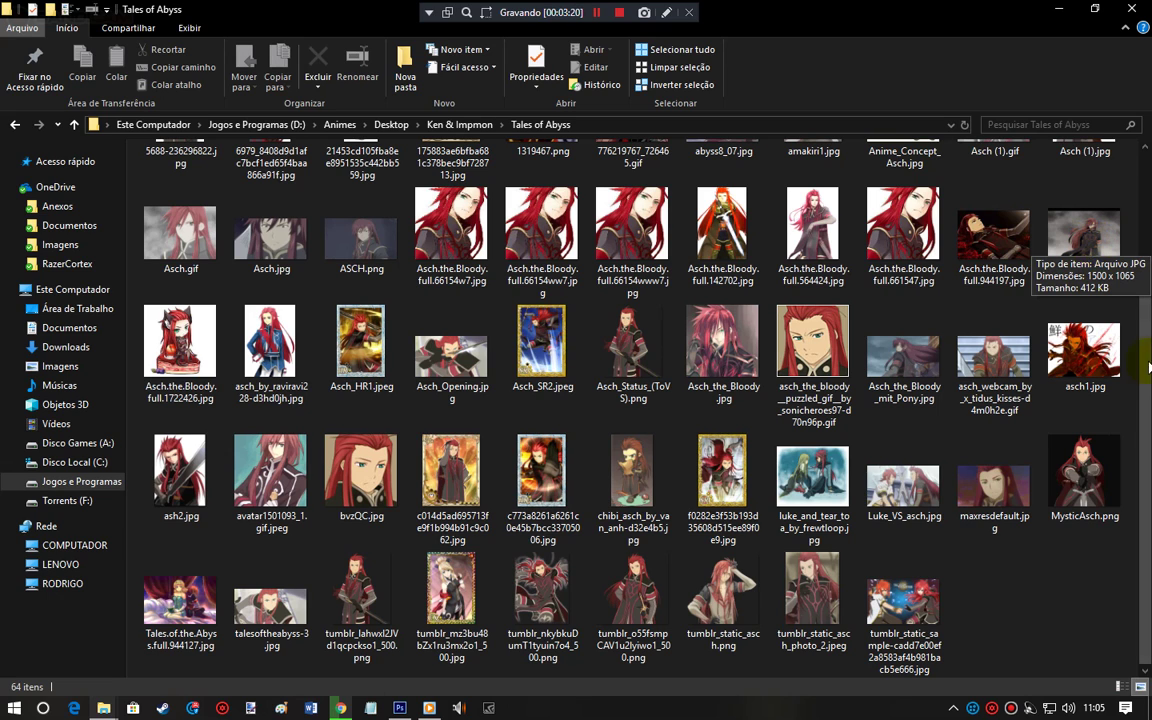
pyautogui.scroll(1, 1140, 395)
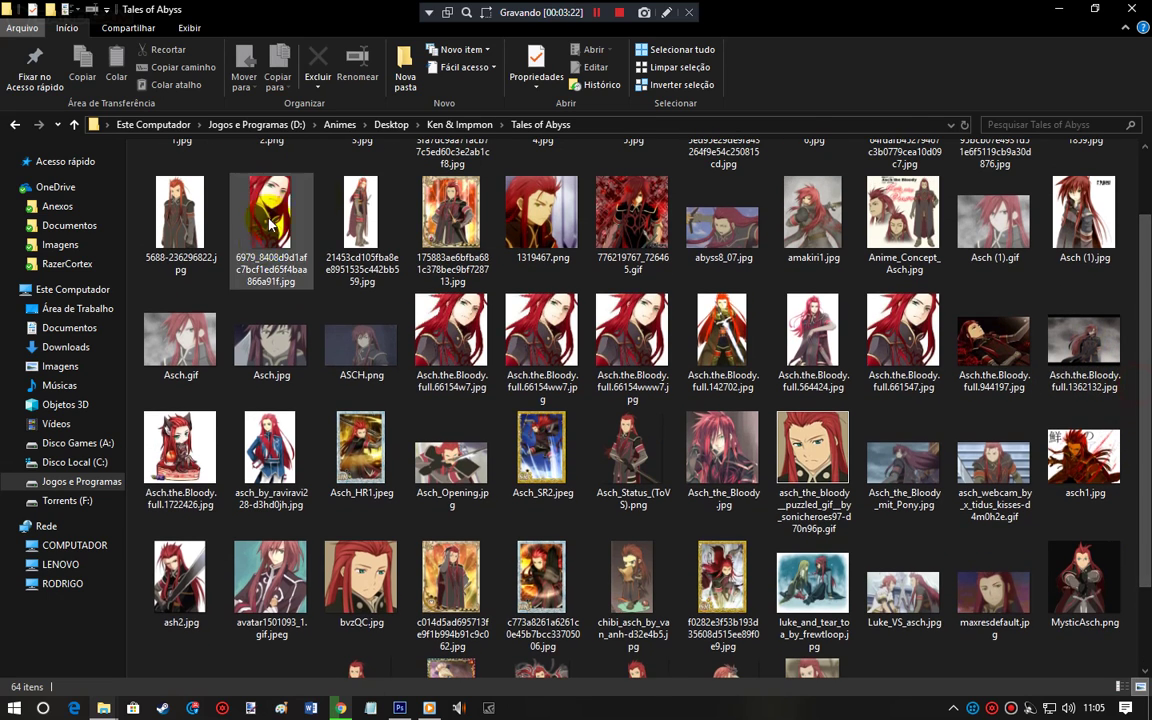
pyautogui.click(362, 348)
pyautogui.moveTo(362, 348); pyautogui.dragTo(399, 60)
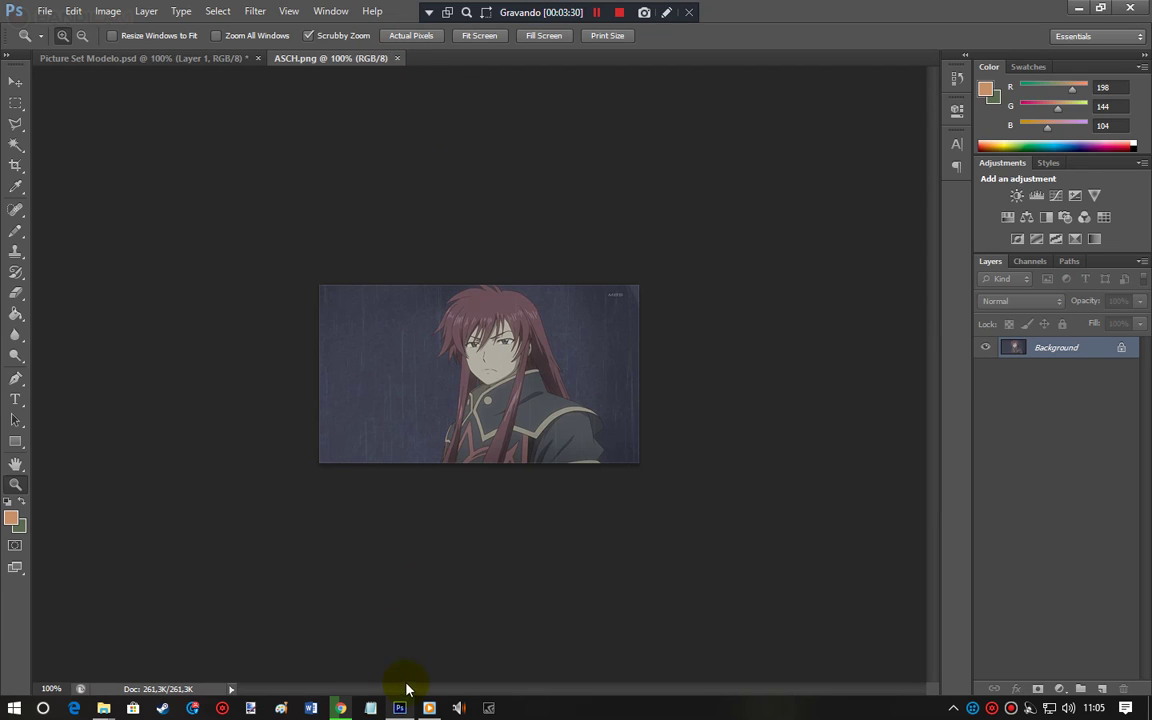
# Step: Switch to Notepad and start a note with "Eu iria usar a imagem da Freiya de CDZ que"
pyautogui.click(371, 706)
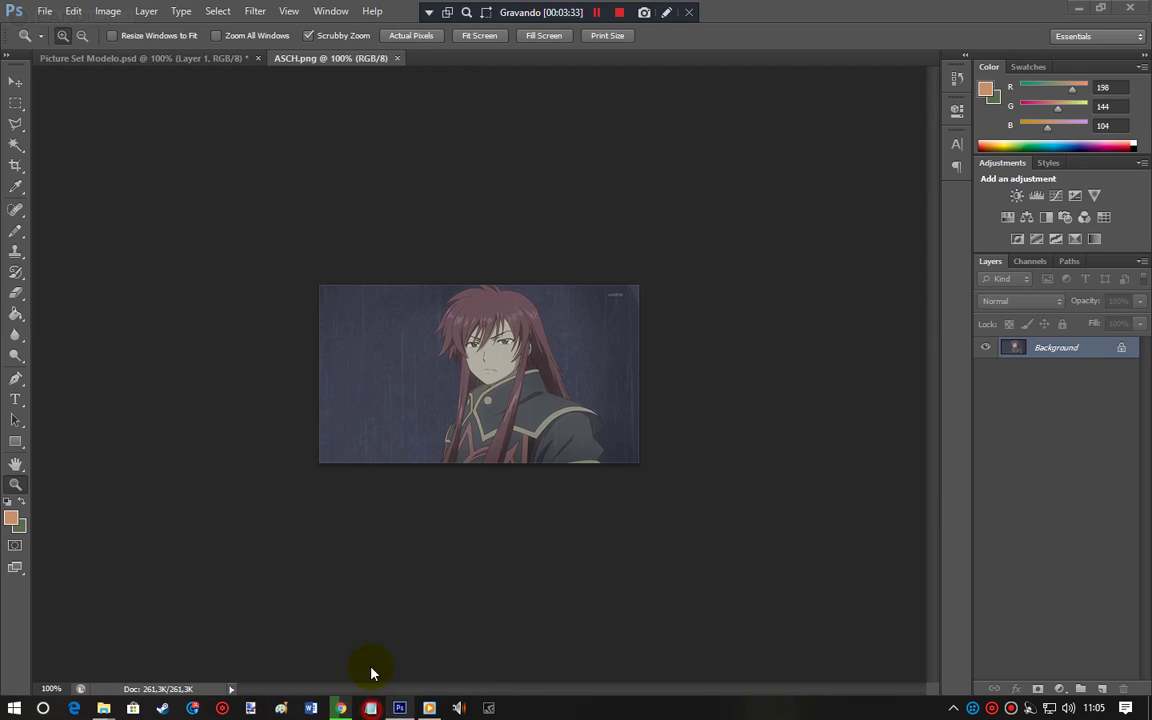
pyautogui.write('Eu iria usar a imagem d')
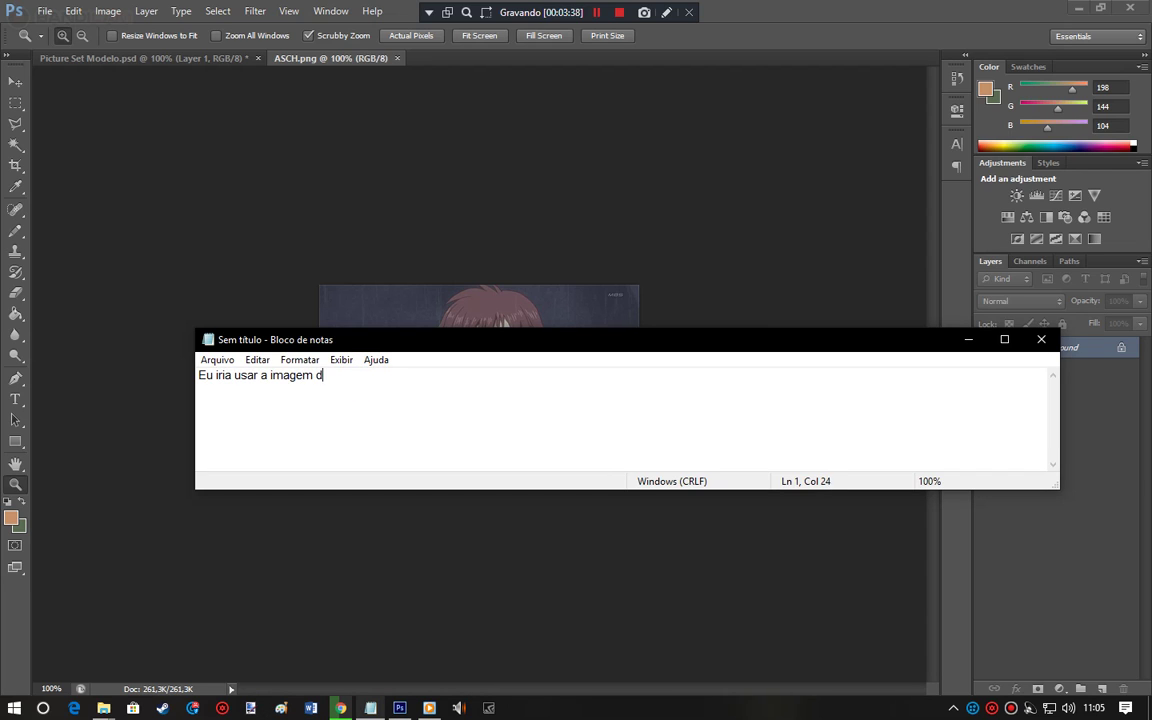
pyautogui.write('a Freya')
pyautogui.press('BackSpace')
pyautogui.press('BackSpace')
pyautogui.write('iya de D')
pyautogui.write('DZ que ')
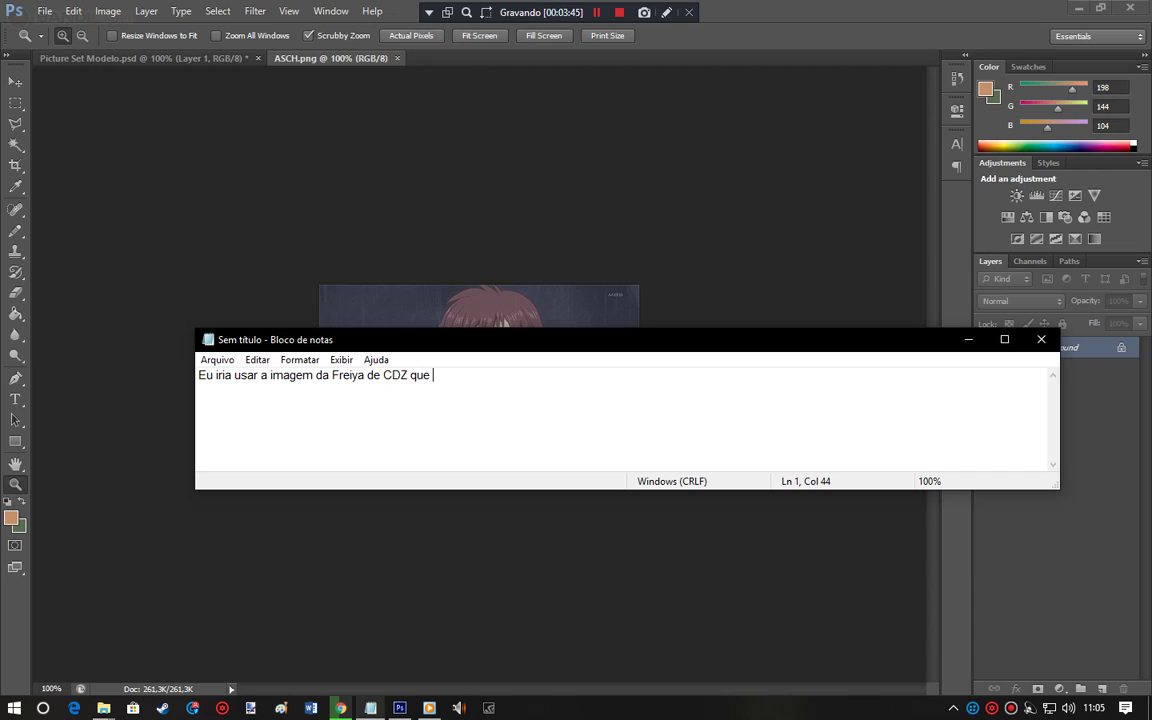
# Step: Complete the note: "é uma das suas personagens favoritas, mas vou fazer com um dos meus favoritos, ja que não tenho nenhuma imagem da Freiya somente da Hilda."
pyautogui.write('é uma das suas personag')
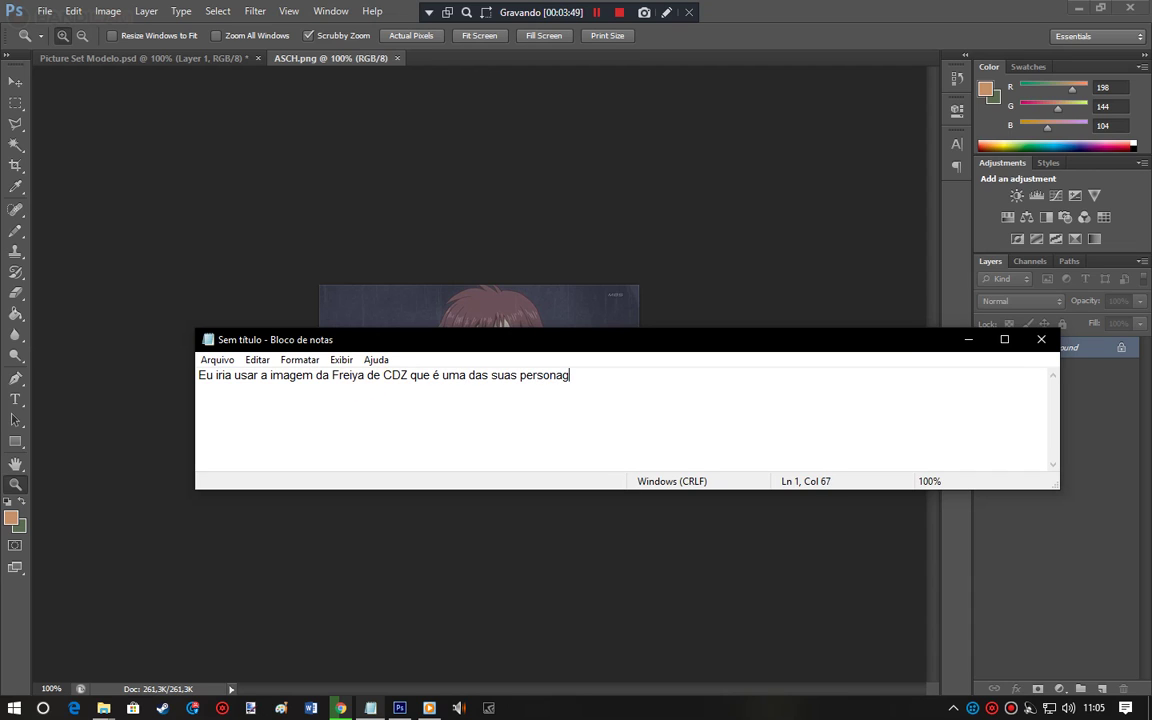
pyautogui.write('ens favoritas, mas vou fazer com um dos meus favorit')
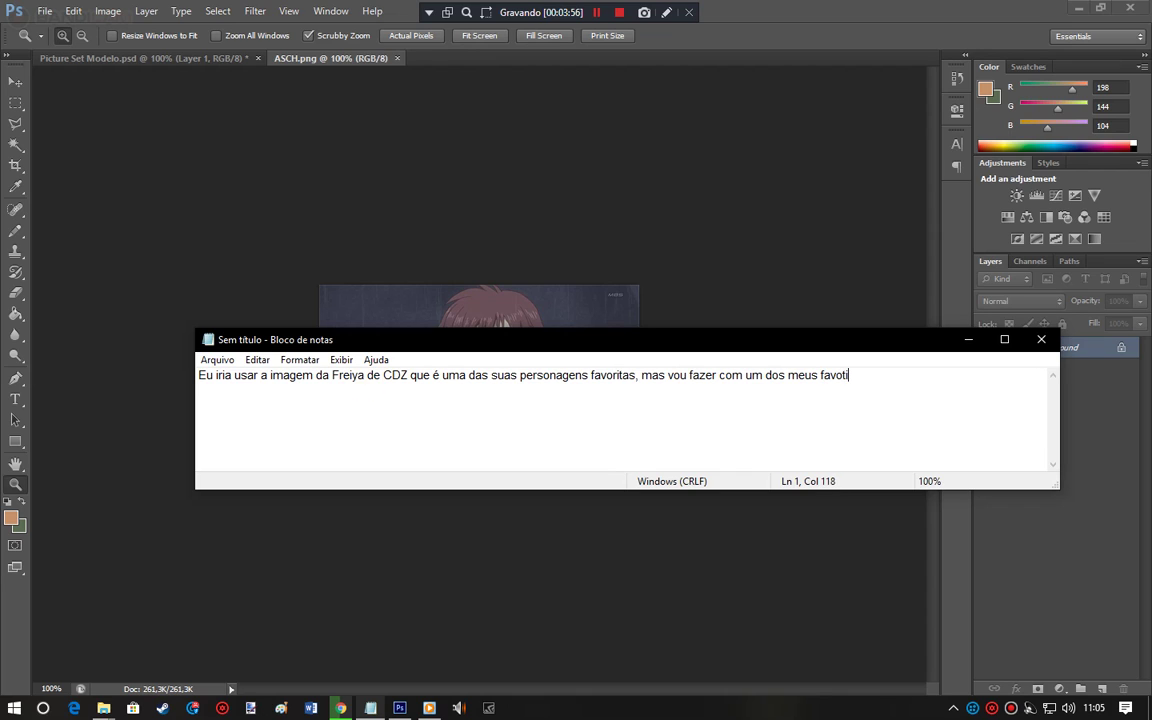
pyautogui.write('os, ja que não ten')
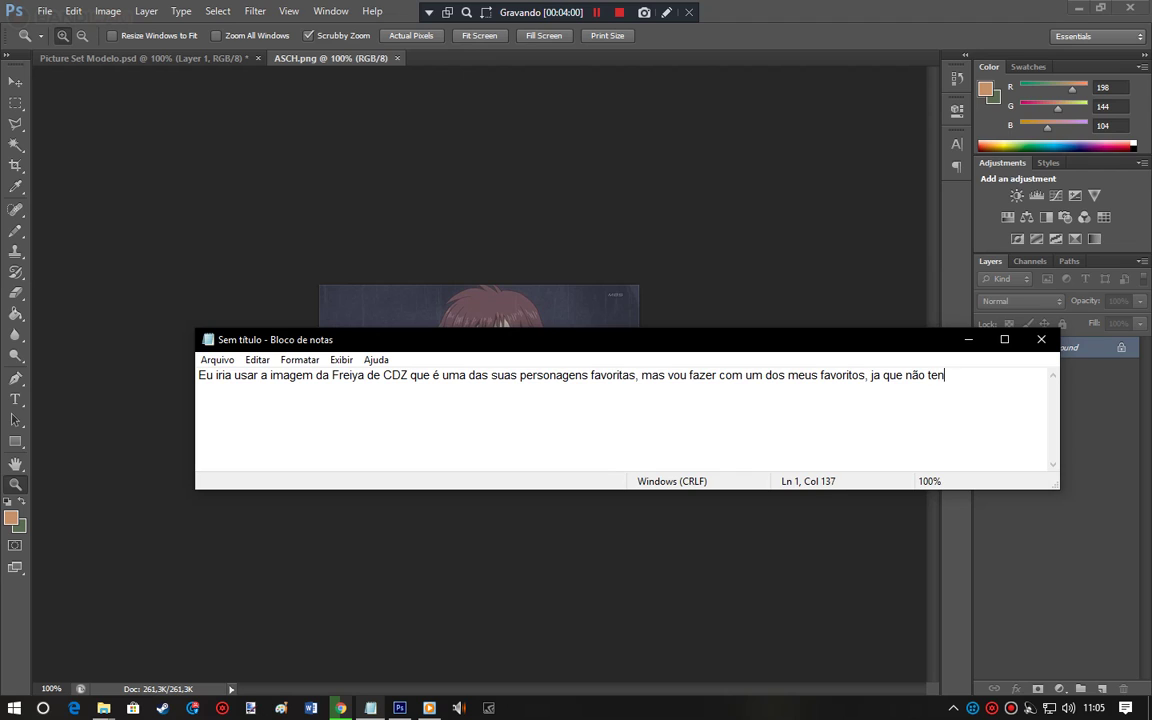
pyautogui.write('ho nenhuma imagem da Freiya ')
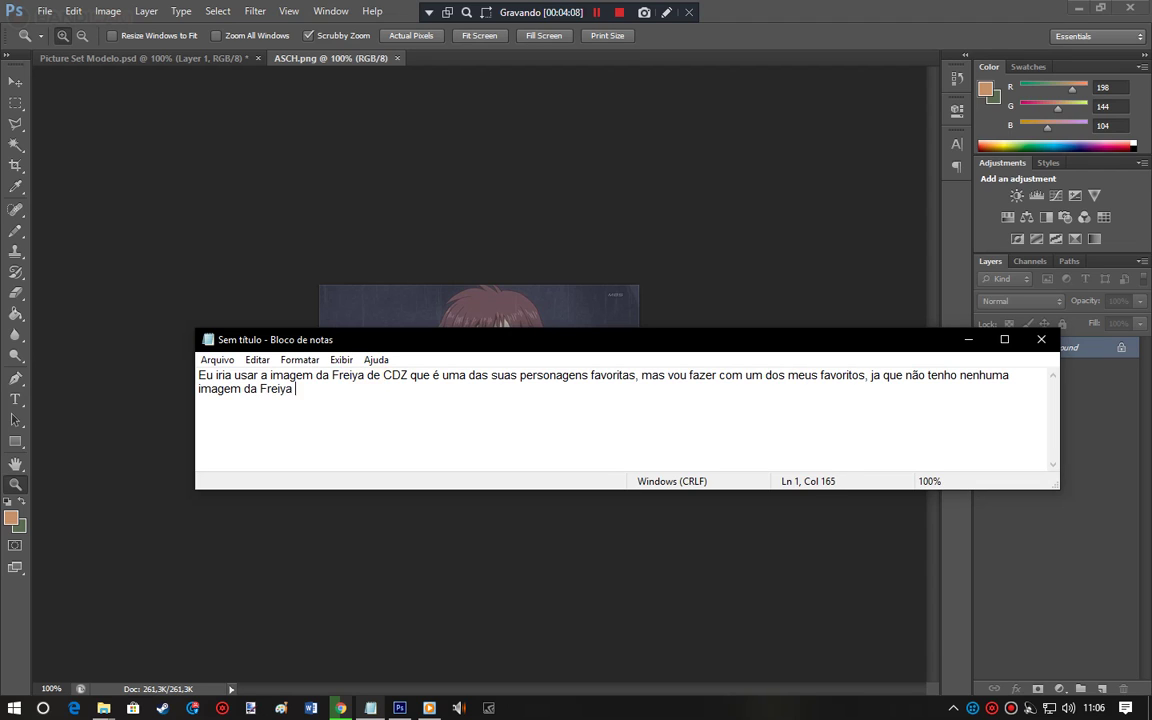
pyautogui.write('somente da Hilda.')
pyautogui.press('Return')
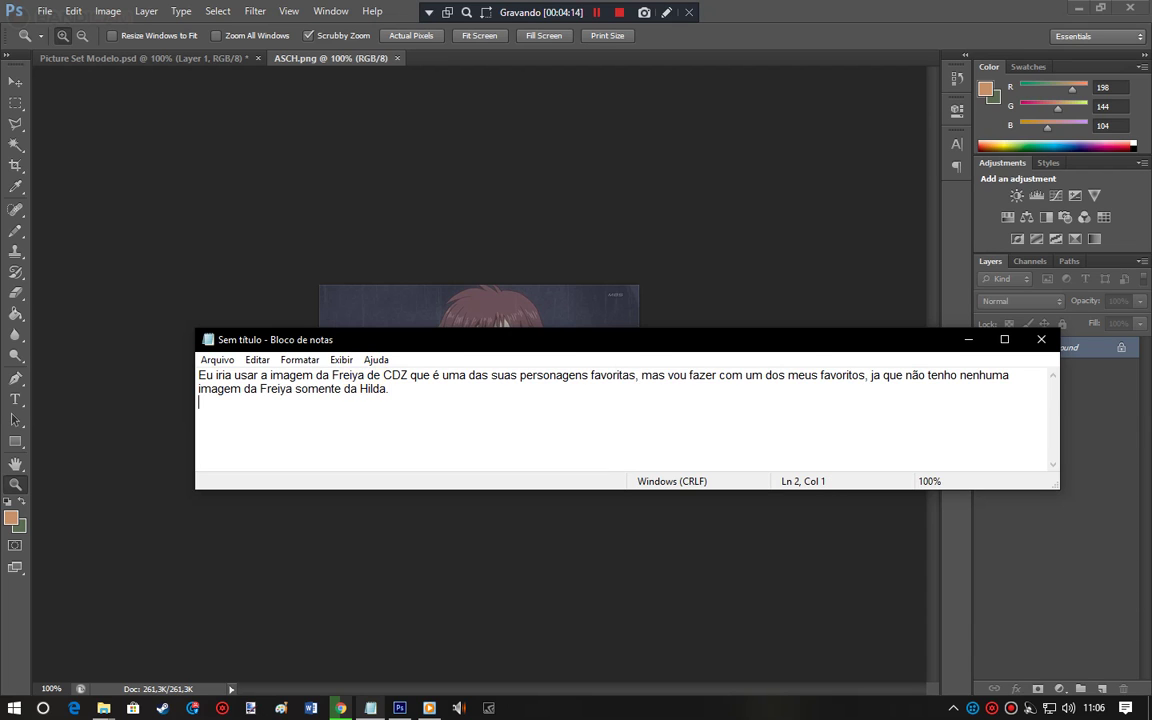
# Step: Switch back to Photoshop and convert the Background of ASCH.png into a regular layer named Layer 0
pyautogui.hotkey('alt', 'Tab')
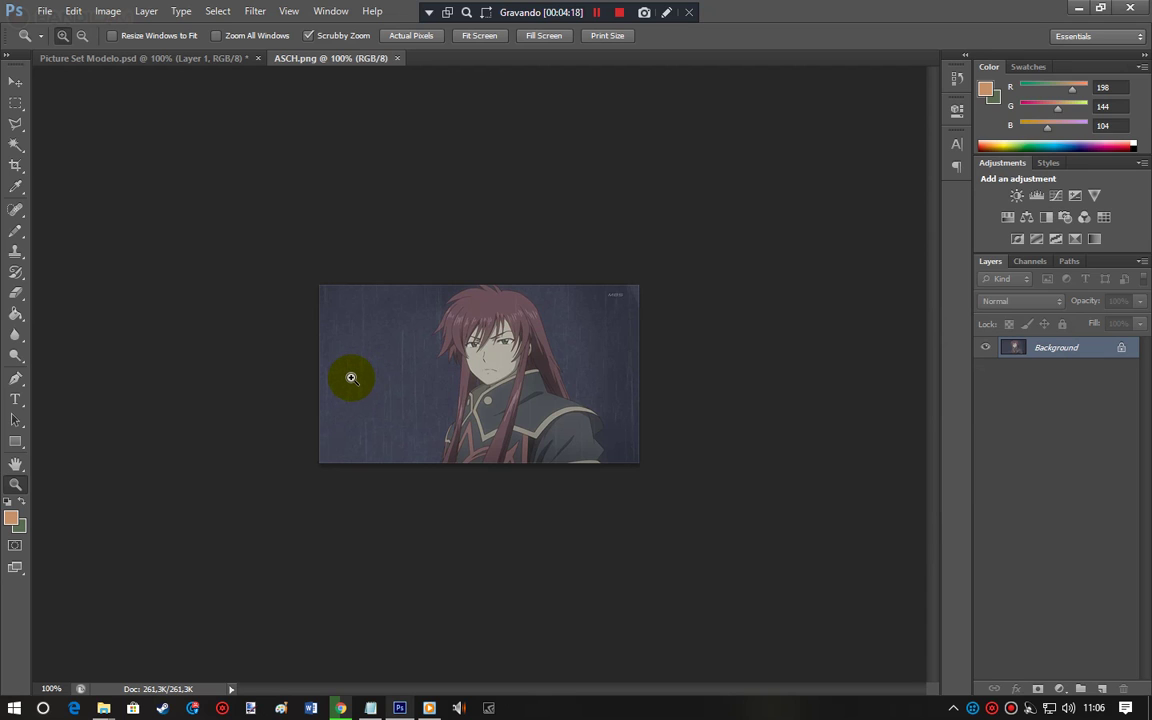
pyautogui.click(414, 404)
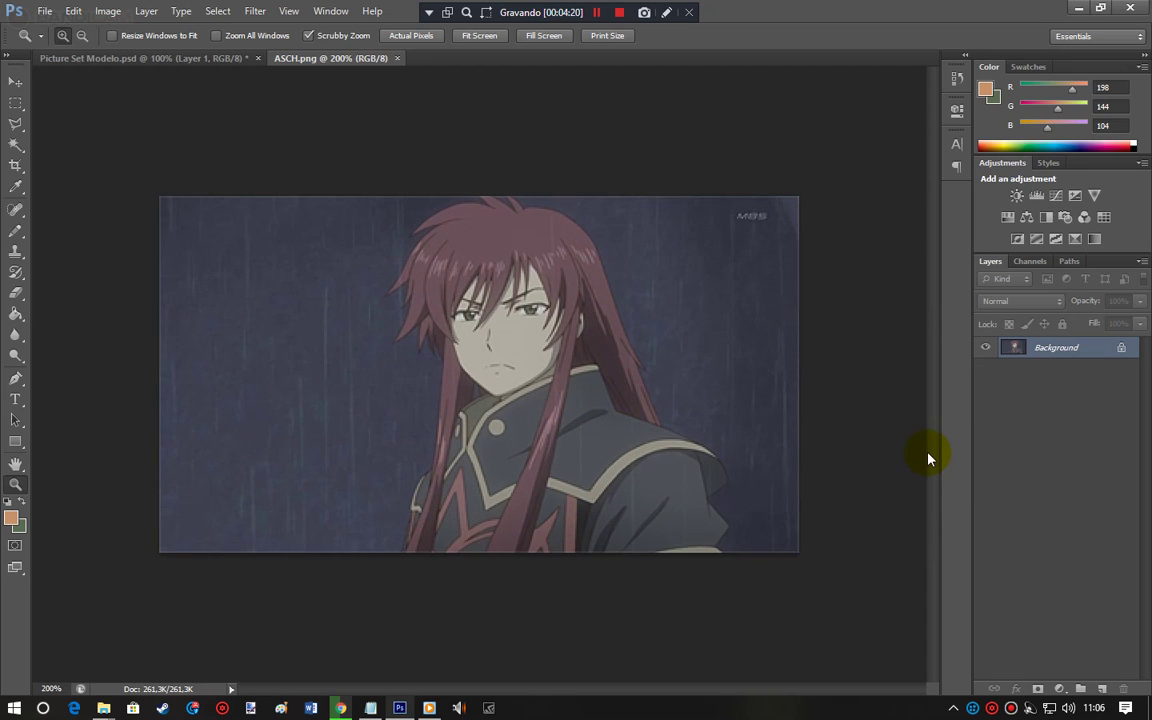
pyautogui.doubleClick(1100, 345)
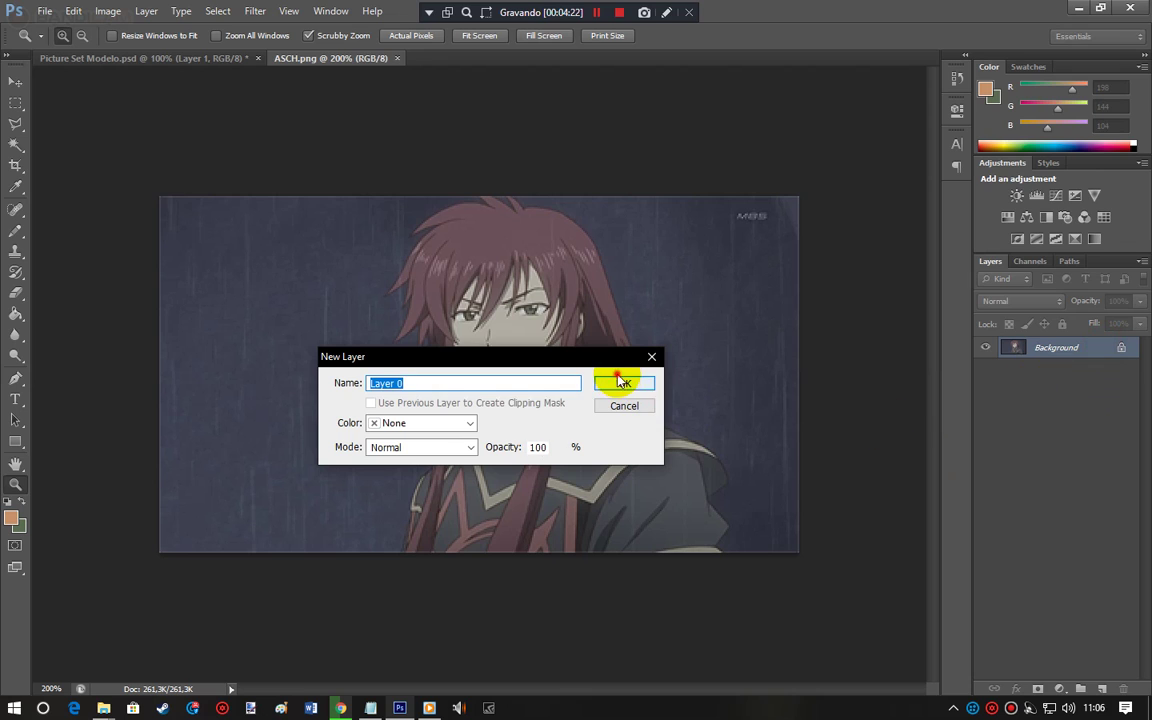
pyautogui.click(622, 382)
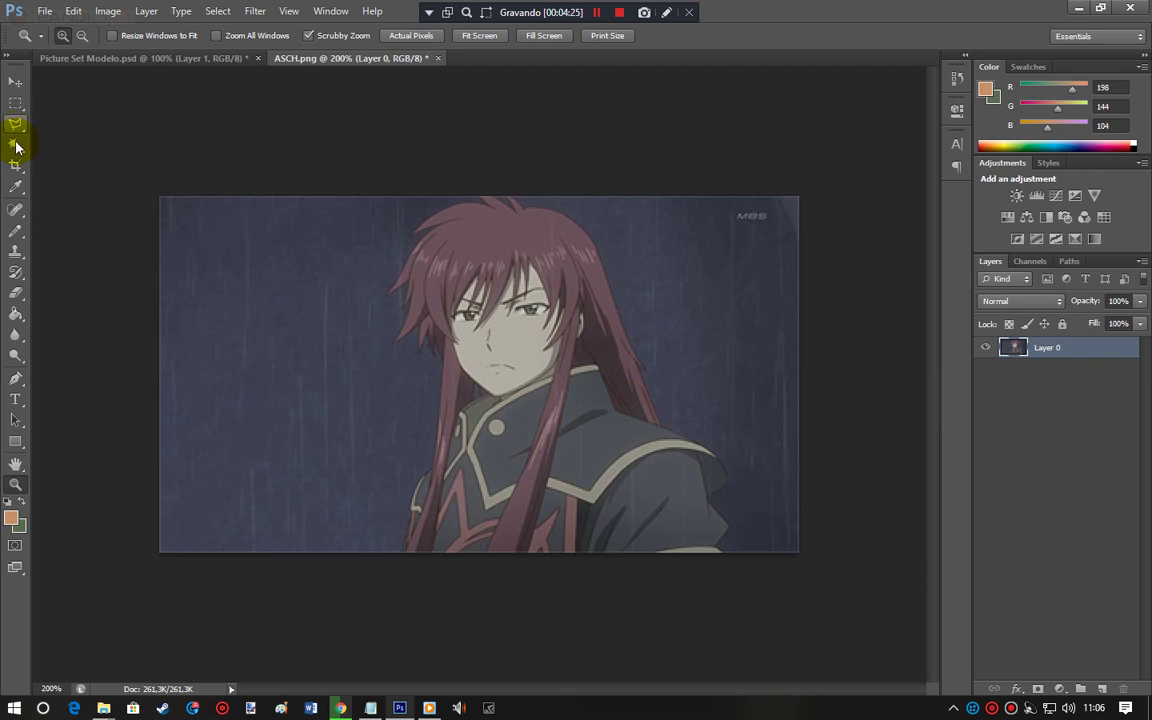
# Step: Show Layer 0 in Picture Set Modelo.psd and apply a full-canvas crop at 4.8 × 5.08 cm
pyautogui.click(141, 58)
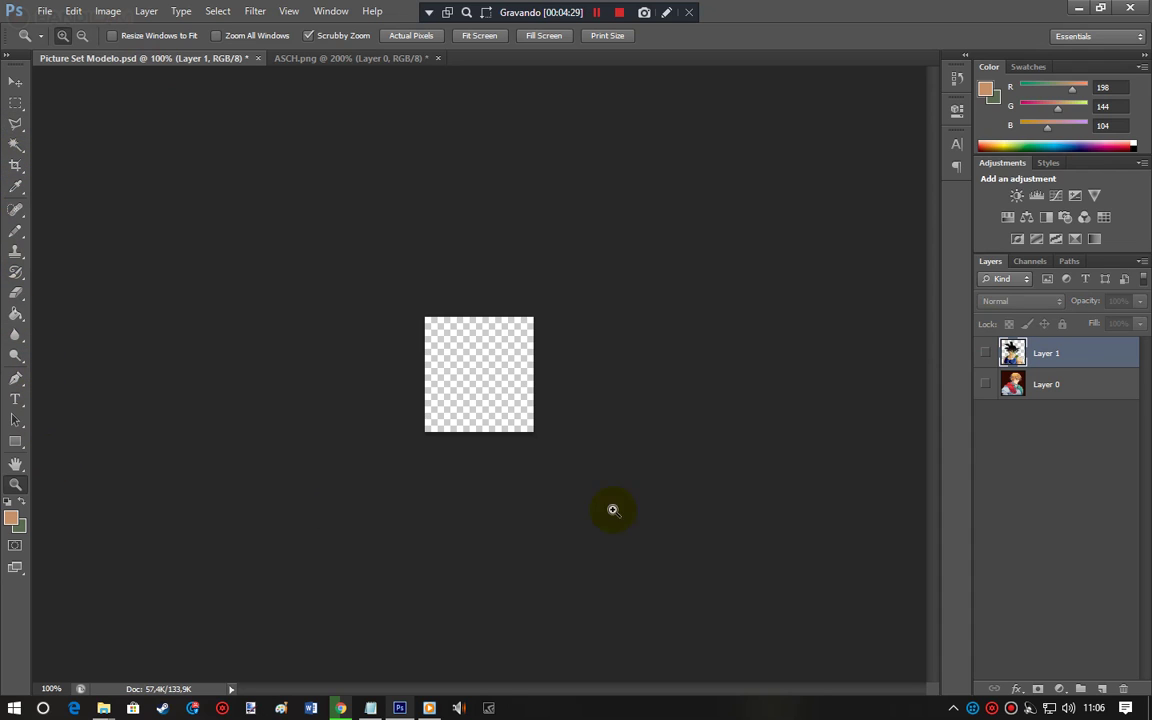
pyautogui.click(1046, 384)
pyautogui.click(986, 384)
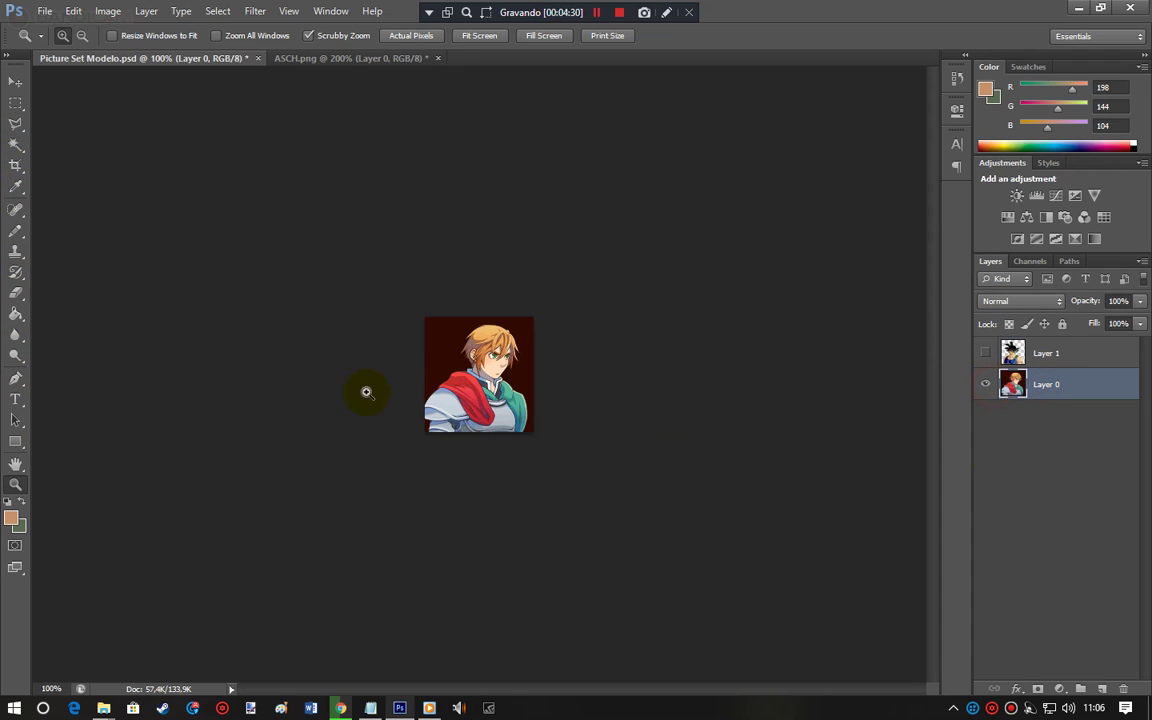
pyautogui.click(15, 166)
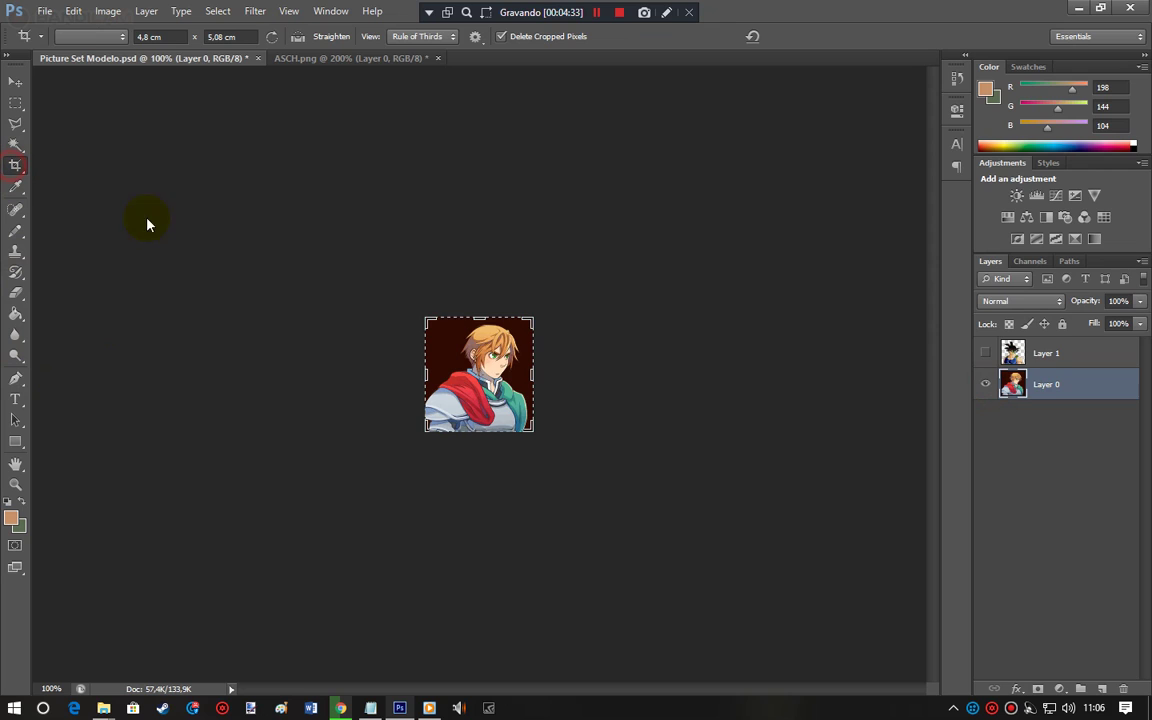
pyautogui.click(430, 330)
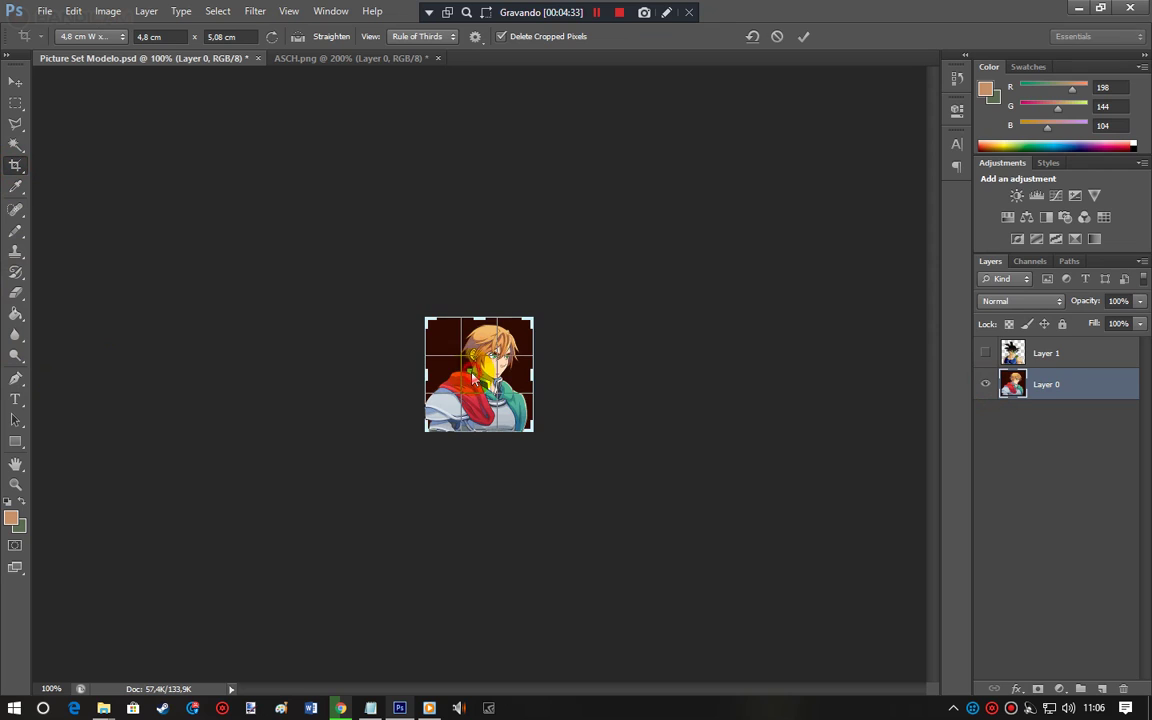
pyautogui.click(803, 37)
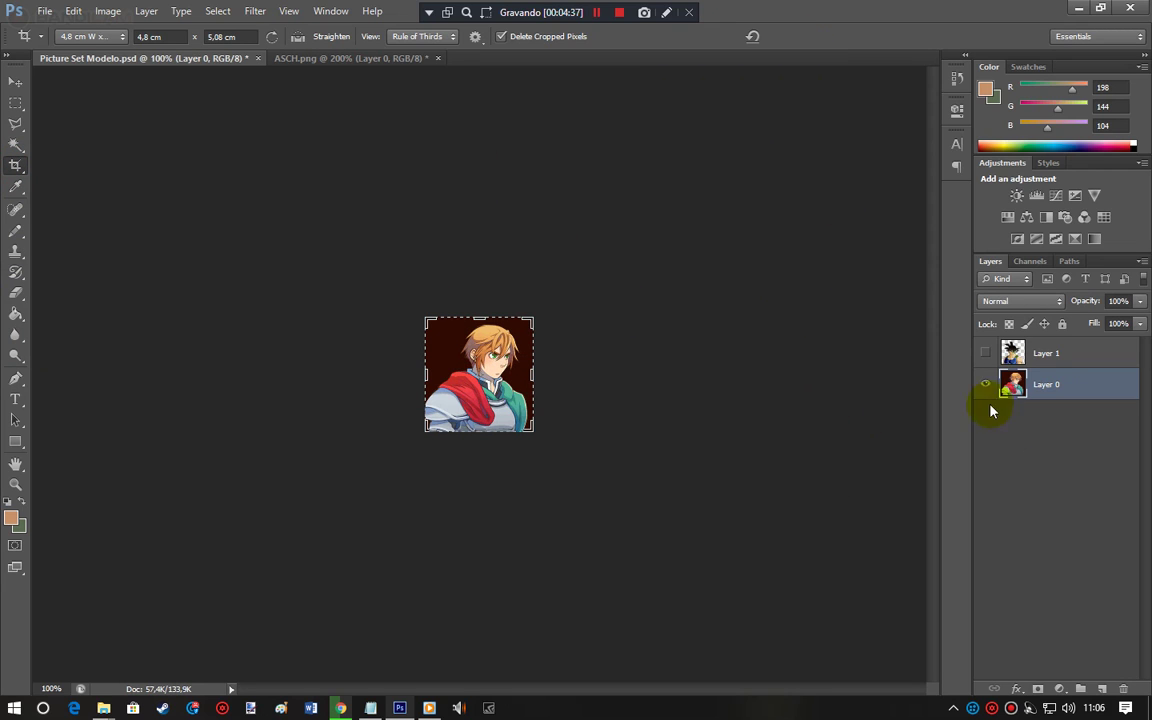
# Step: Try cropping ASCH.png to 4.8 × 5.08 cm, shifting the image left so the character's face and shoulder fit the frame
pyautogui.click(329, 58)
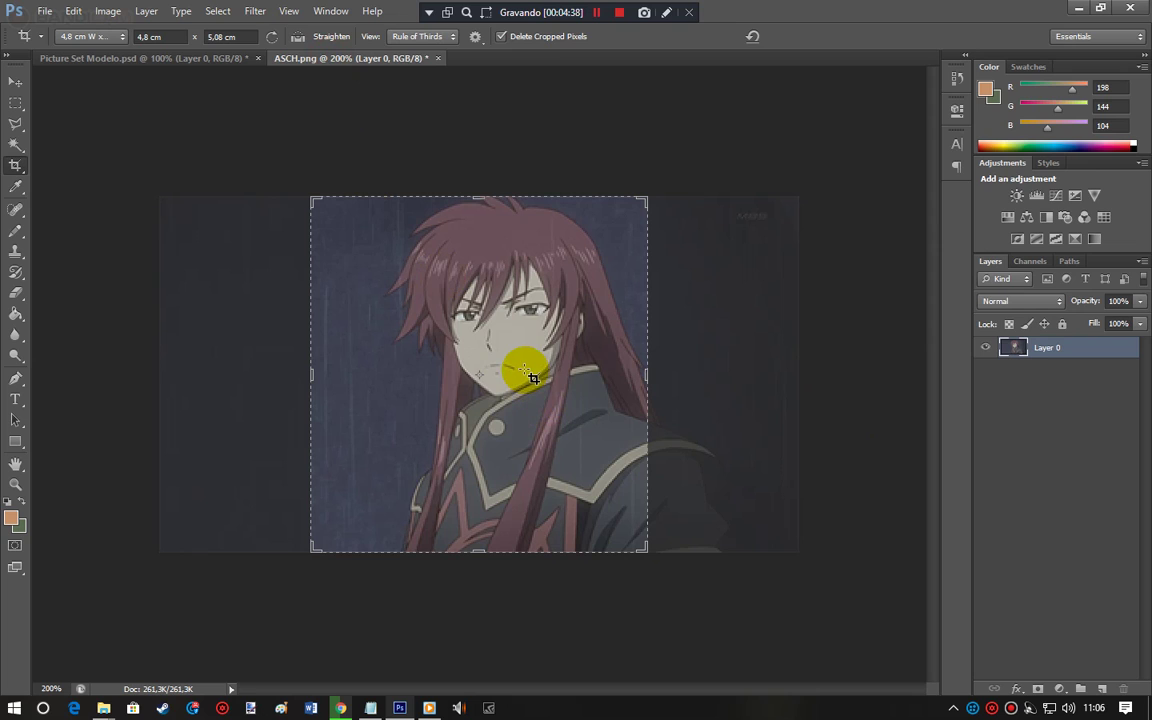
pyautogui.click(527, 373)
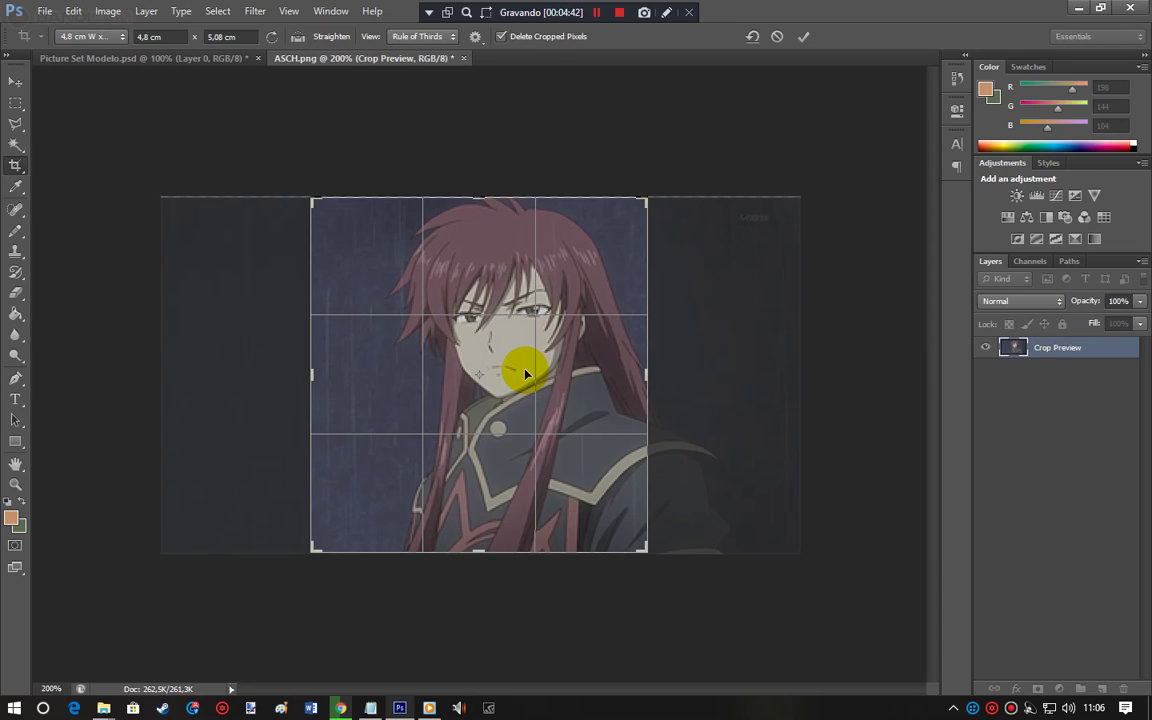
pyautogui.press('Left')
pyautogui.press('Left')
pyautogui.press('Left')
pyautogui.press('Left')
pyautogui.press('Left')
pyautogui.press('Left')
pyautogui.press('Left')
pyautogui.press('Left')
pyautogui.press('Left')
pyautogui.press('Left')
pyautogui.press('Left')
pyautogui.press('Left')
pyautogui.press('Left')
pyautogui.press('Left')
pyautogui.press('Left')
pyautogui.press('Left')
pyautogui.press('Left')
pyautogui.press('Left')
pyautogui.press('Left')
pyautogui.press('Left')
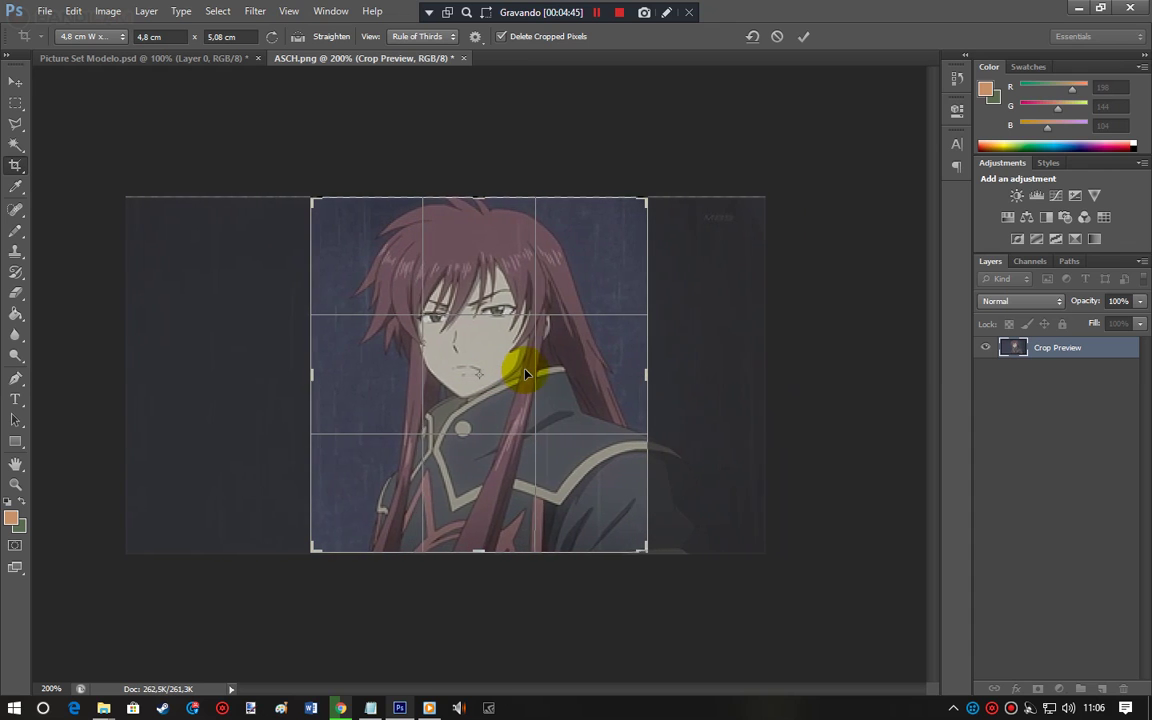
pyautogui.moveTo(527, 374); pyautogui.dragTo(516, 374)
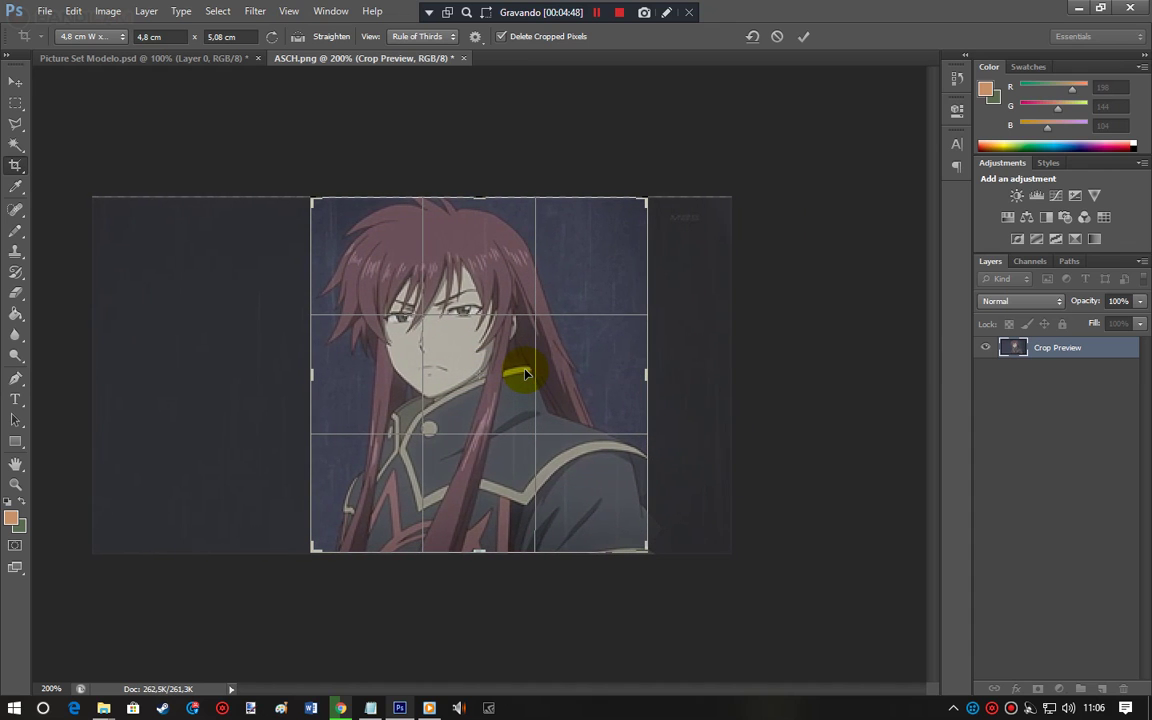
pyautogui.click(803, 37)
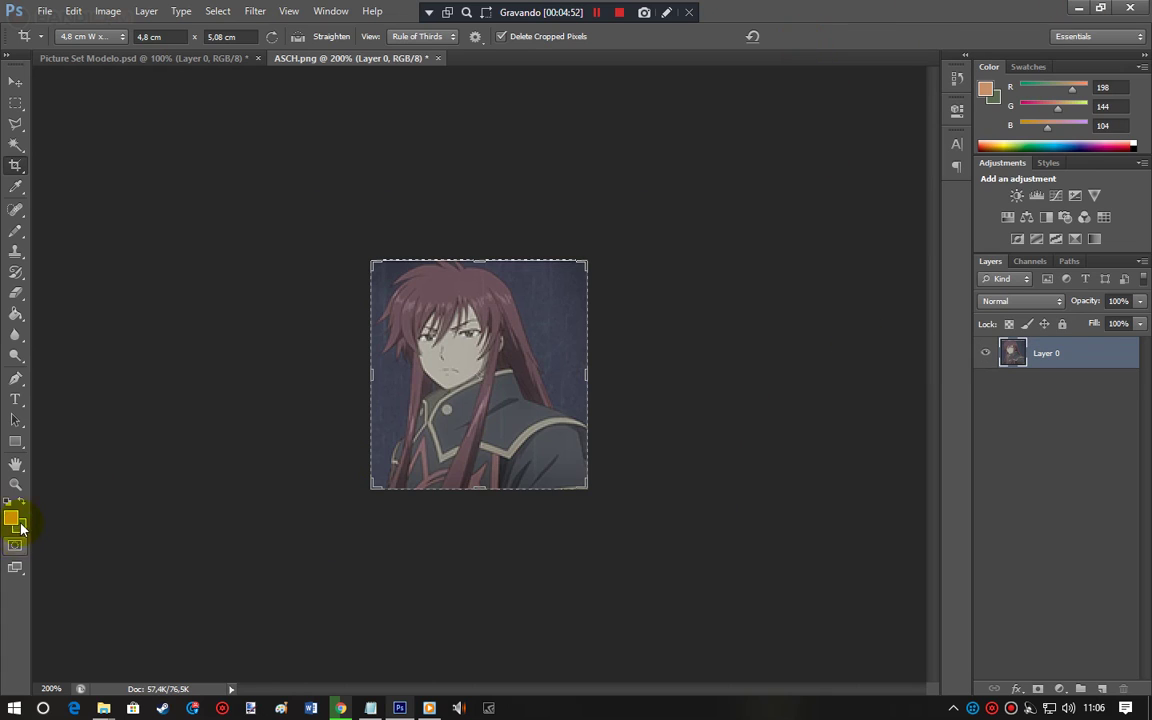
# Step: Check the cropped ASCH.png at 100% and undo the crop to restore the full image
pyautogui.doubleClick(15, 484)
pyautogui.rightClick(471, 388)
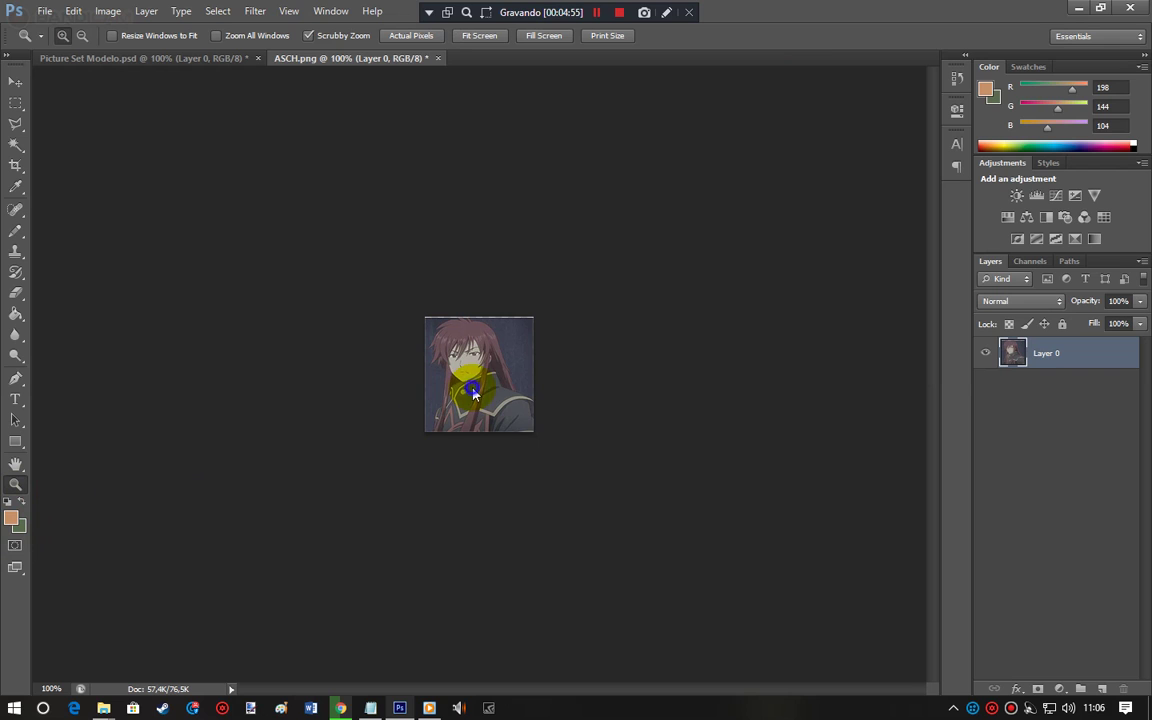
pyautogui.click(522, 417)
pyautogui.moveTo(512, 378); pyautogui.dragTo(508, 382)
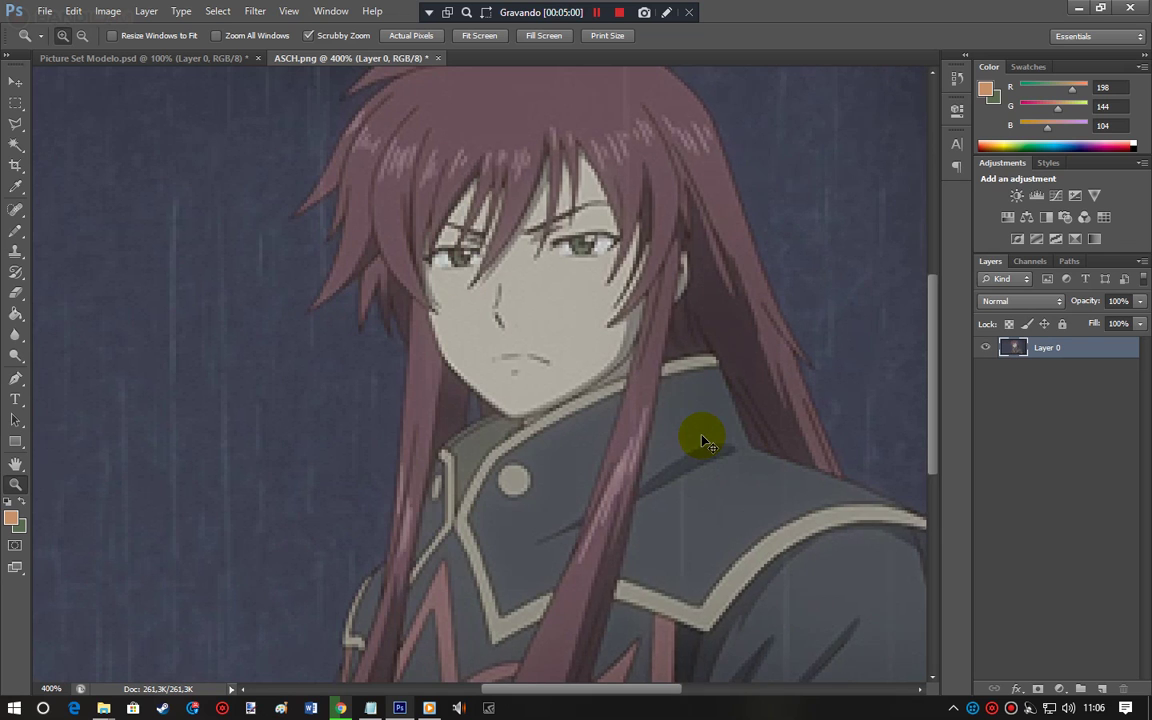
pyautogui.hotkey('ctrl', '-')
pyautogui.hotkey('ctrl', '-')
pyautogui.hotkey('ctrl', '-')
pyautogui.hotkey('ctrl', '+')
pyautogui.hotkey('ctrl', '+')
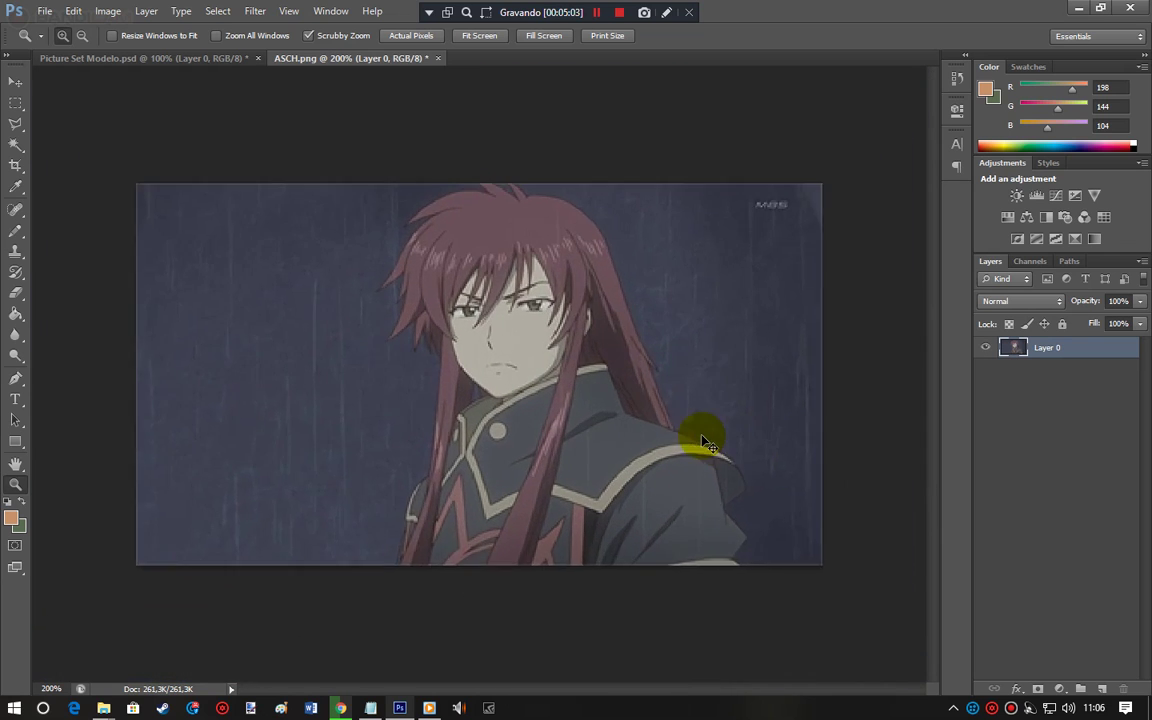
pyautogui.hotkey('ctrl', '-')
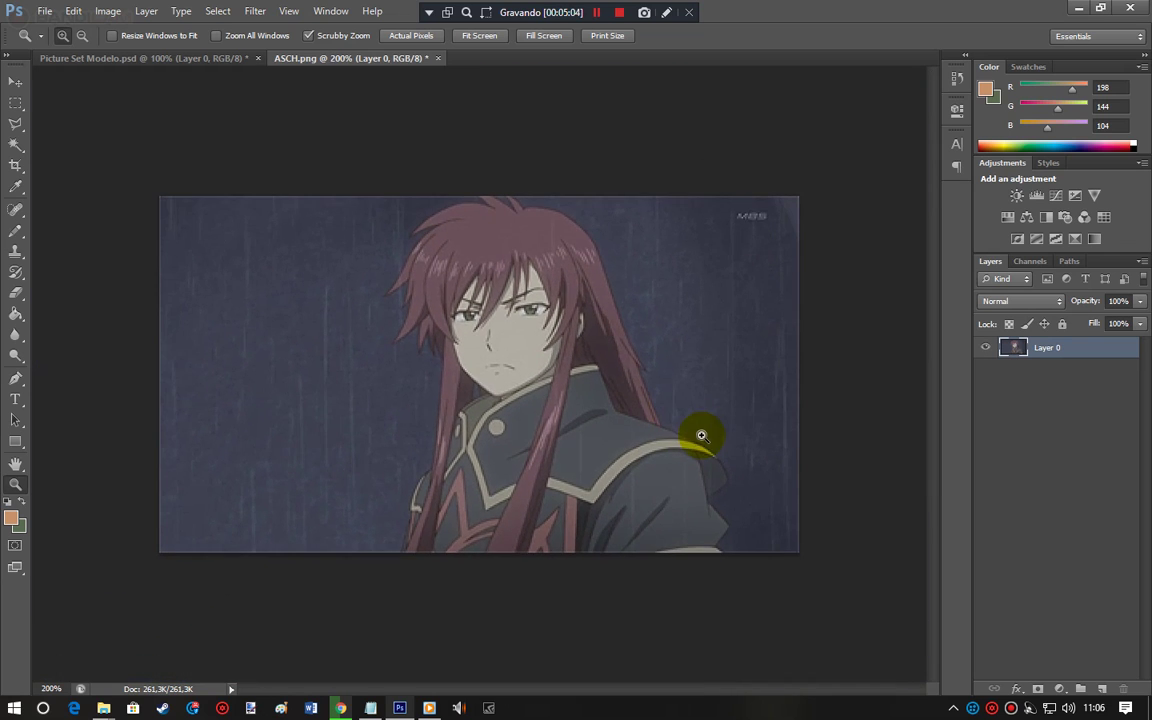
# Step: Crop ASCH.png to 4.8 × 5.08 cm, shifting the image so the character's face and shoulder fill the frame
pyautogui.click(15, 165)
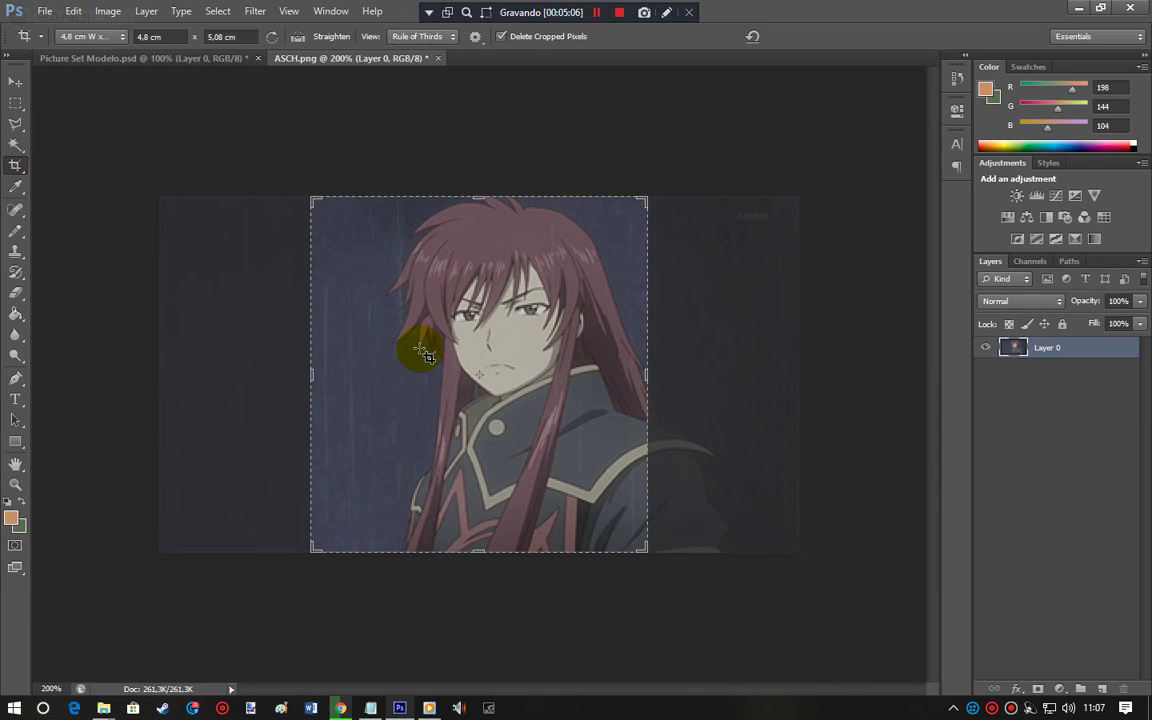
pyautogui.moveTo(424, 355); pyautogui.dragTo(420, 352)
pyautogui.click(803, 36)
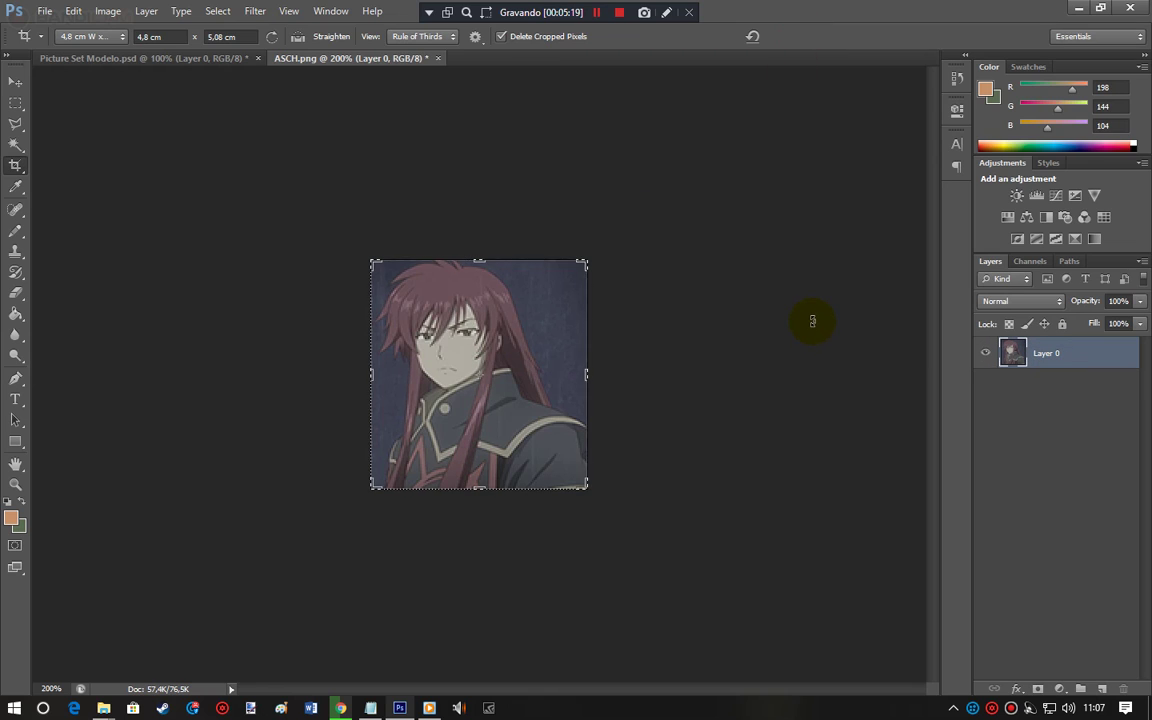
pyautogui.click(15, 103)
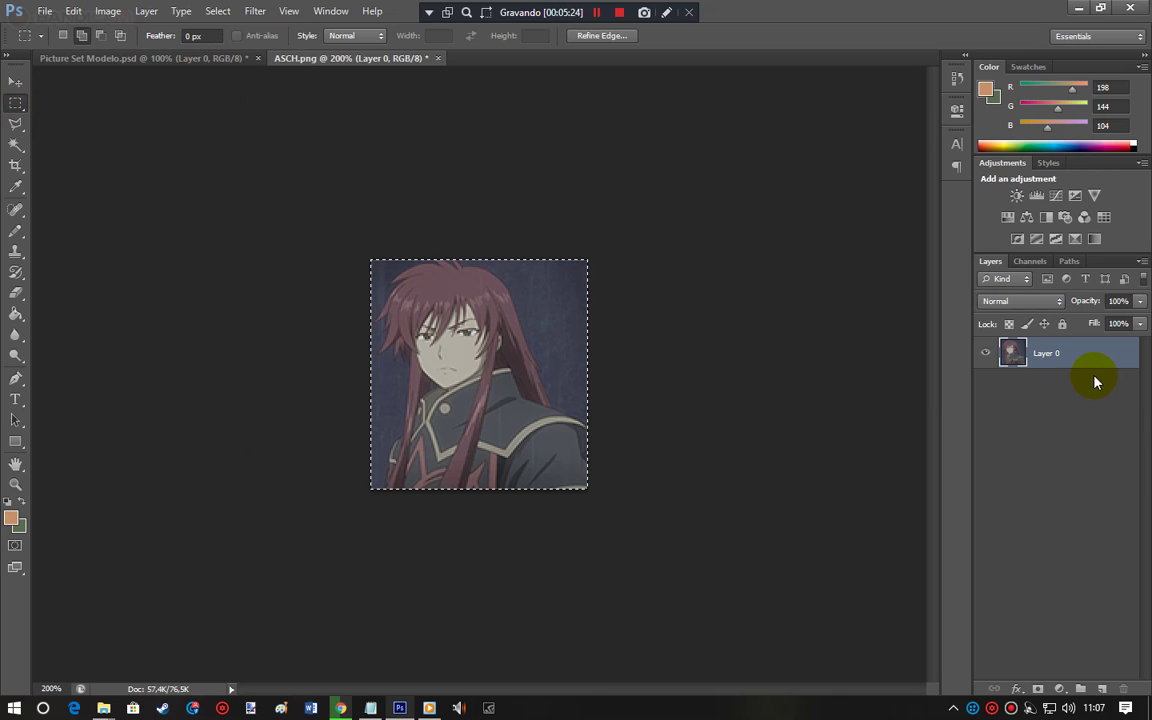
# Step: Create two layer groups above Layer 0, naming the upper one Traços and the lower one Cores
pyautogui.click(1080, 688)
pyautogui.click(1080, 688)
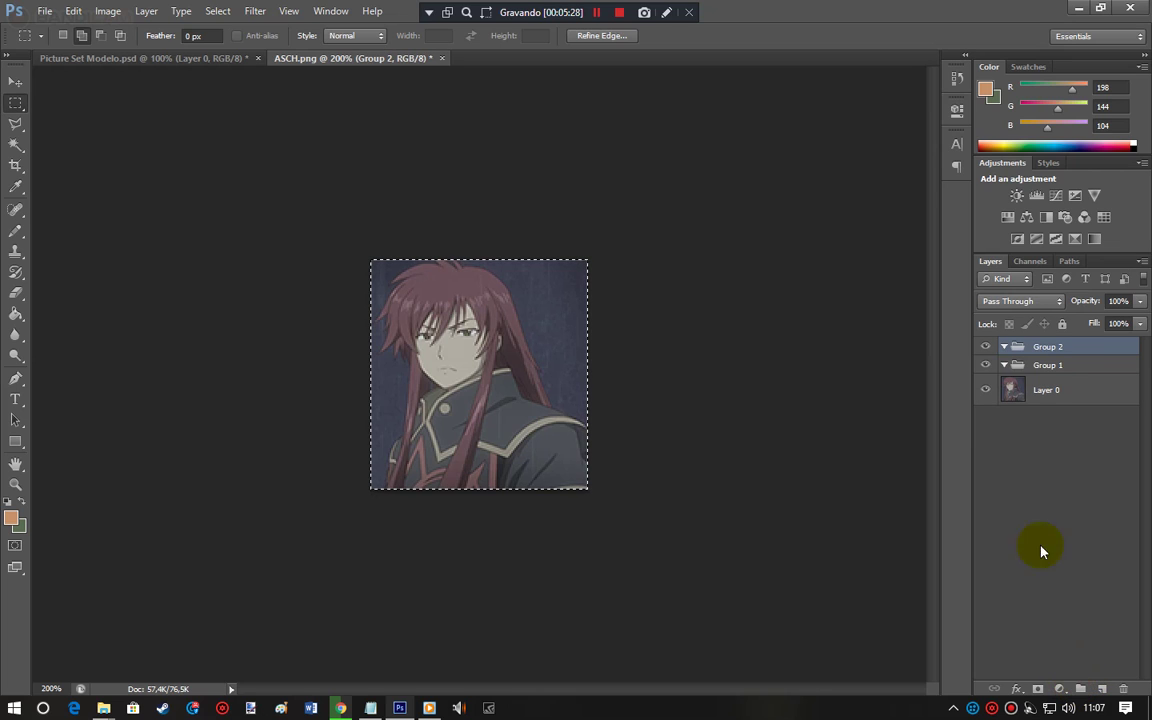
pyautogui.doubleClick(1050, 346)
pyautogui.write('Tra')
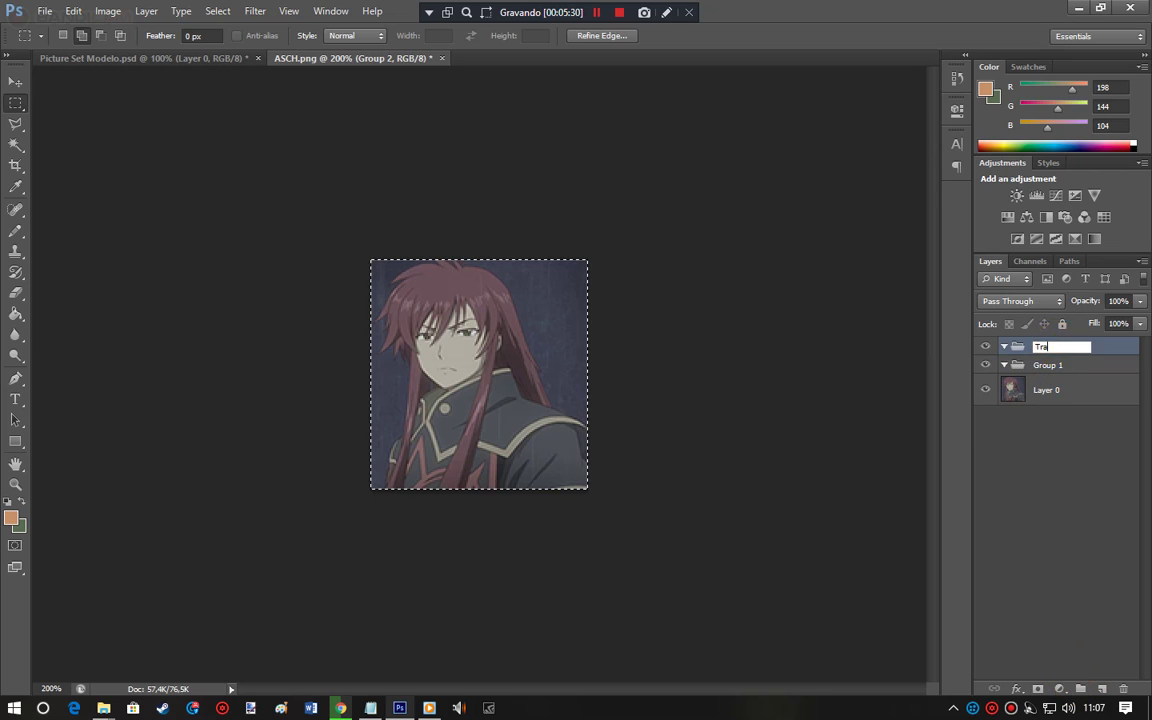
pyautogui.write('ços')
pyautogui.doubleClick(1052, 366)
pyautogui.write('Cores')
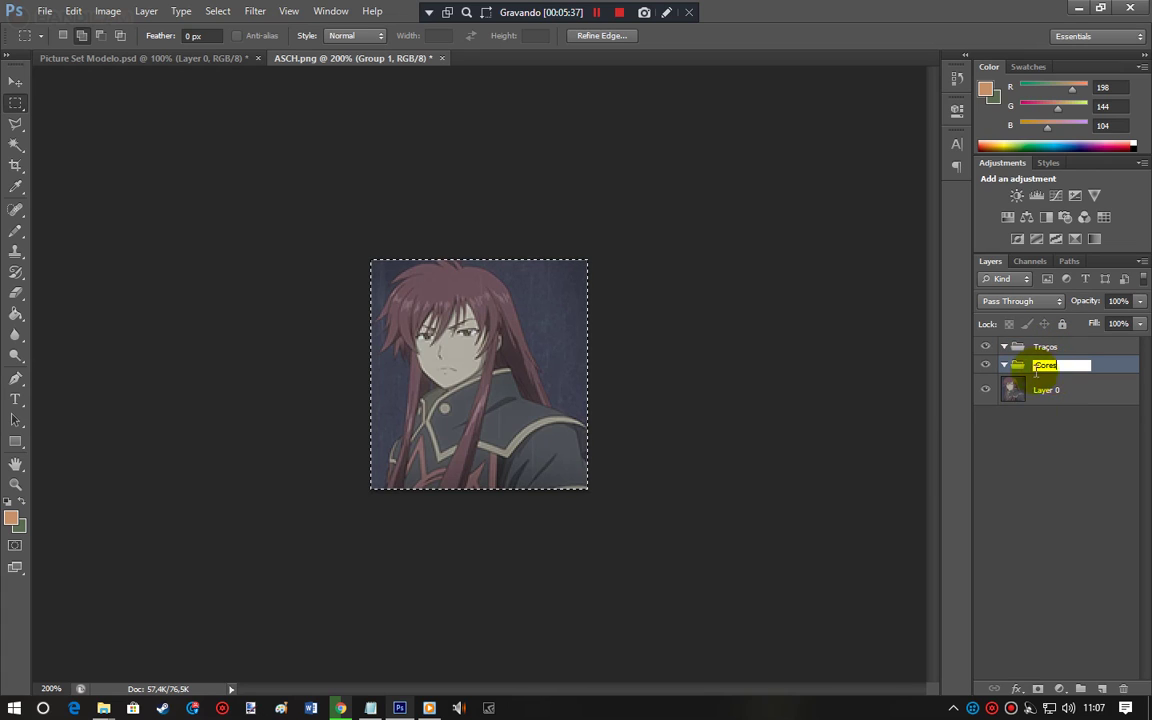
pyautogui.click(1026, 504)
# Step: Switch to Notepad and add the line "Vou saindo aqui vou ficar ausente por um minuto afinal eu tenho que ir buscar minha irma na escola."
pyautogui.click(372, 707)
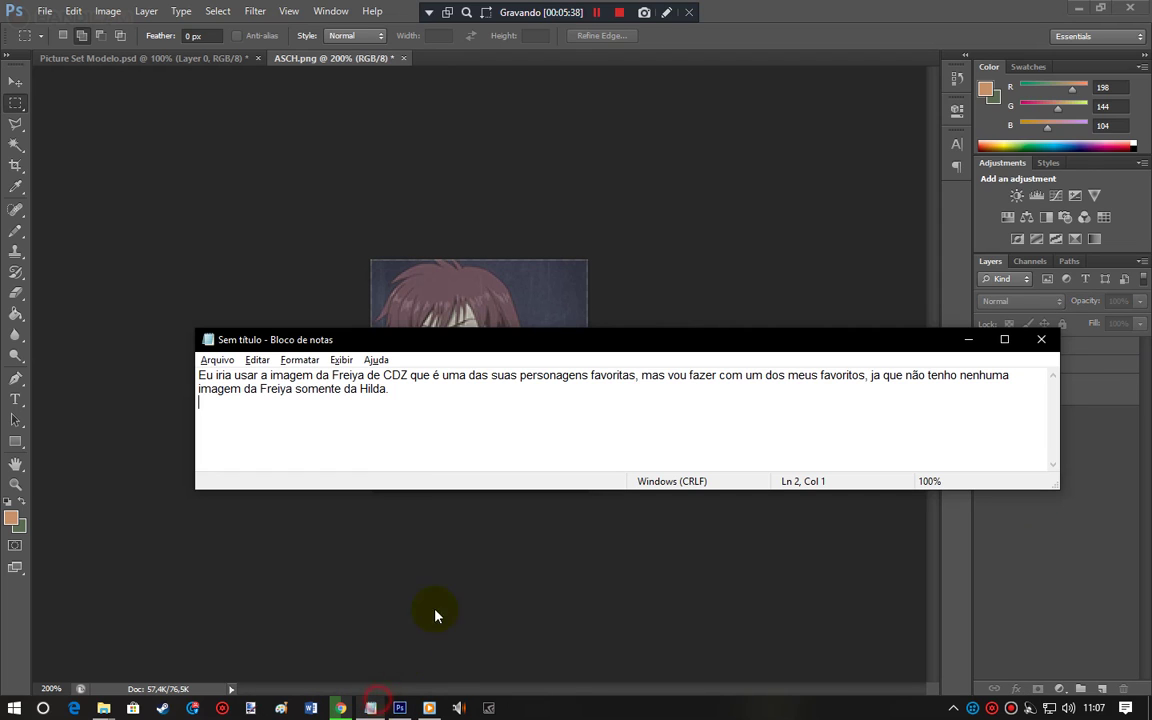
pyautogui.write('Vou saindo aqui vou ficar aus')
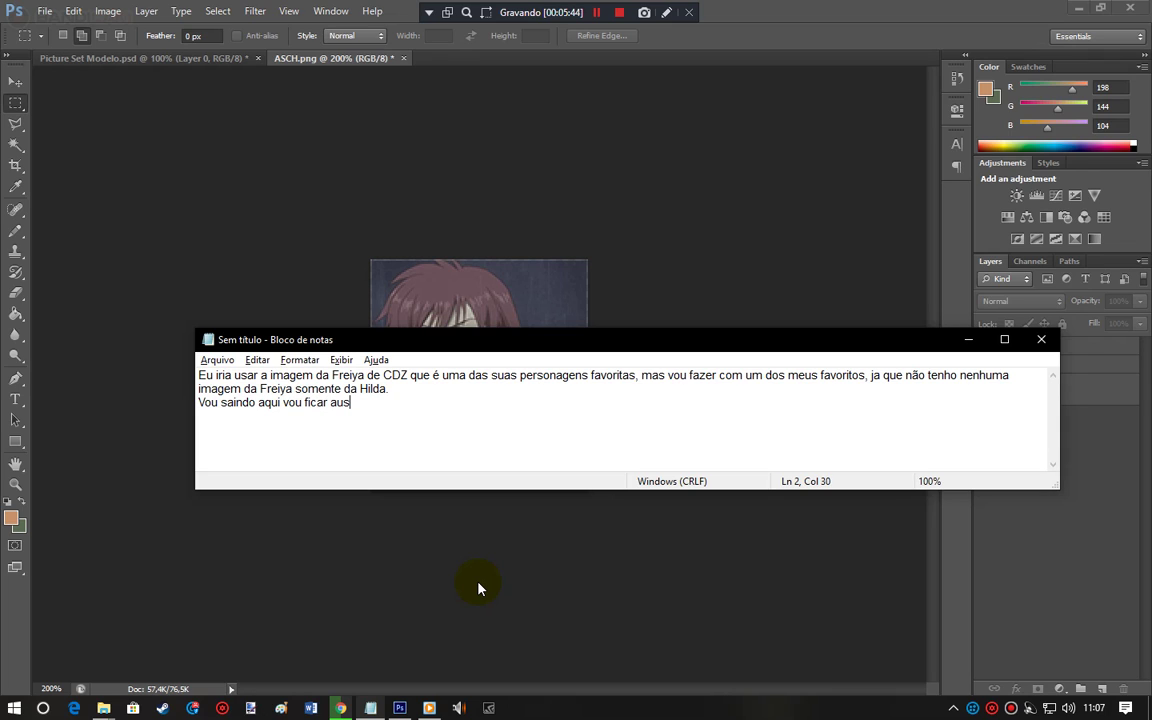
pyautogui.write('ente por um minuto a')
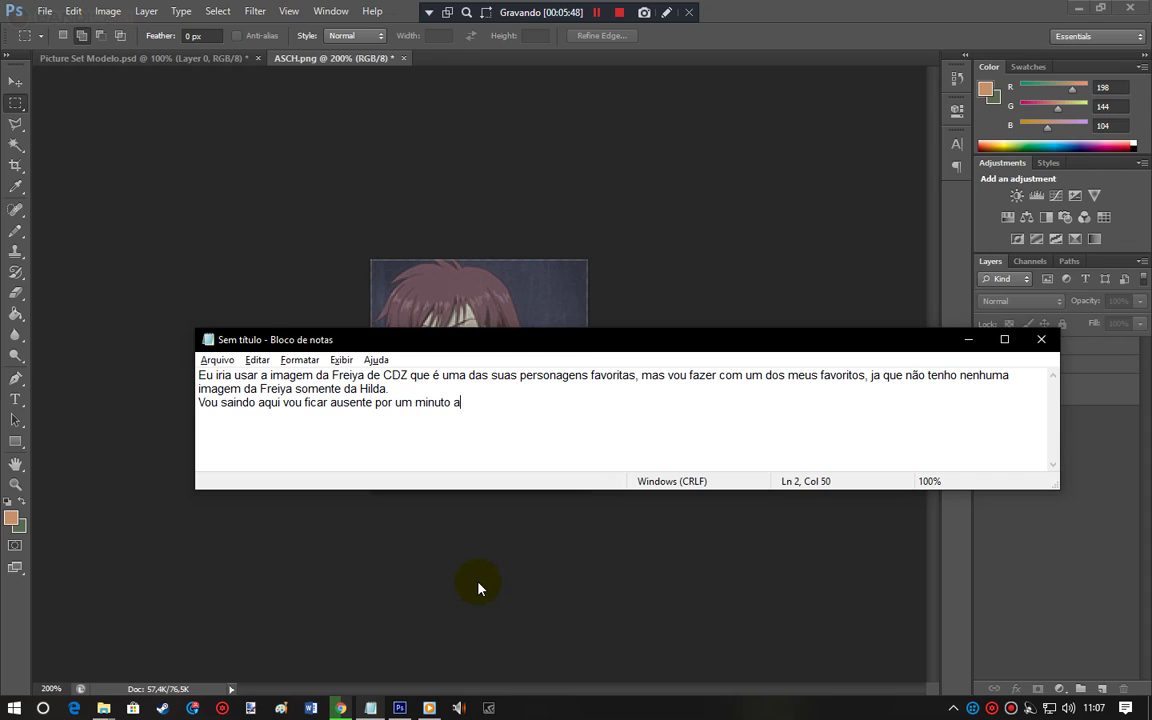
pyautogui.write('final eu tenho que ir buscar minha irma na ')
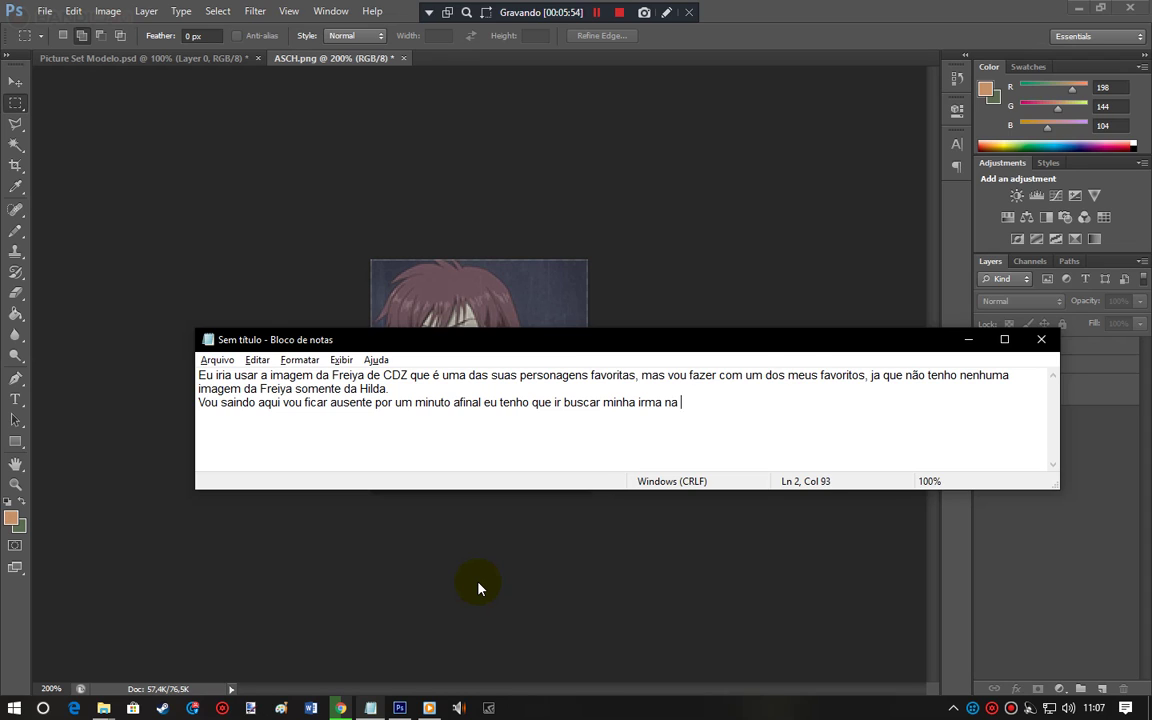
pyautogui.write('escola. ')
# Step: Add the line "Então como pode ver agora são 11:07 devo voltar la pras 11:30." to the note
pyautogui.write('Então como ')
pyautogui.write('pode ver agora são')
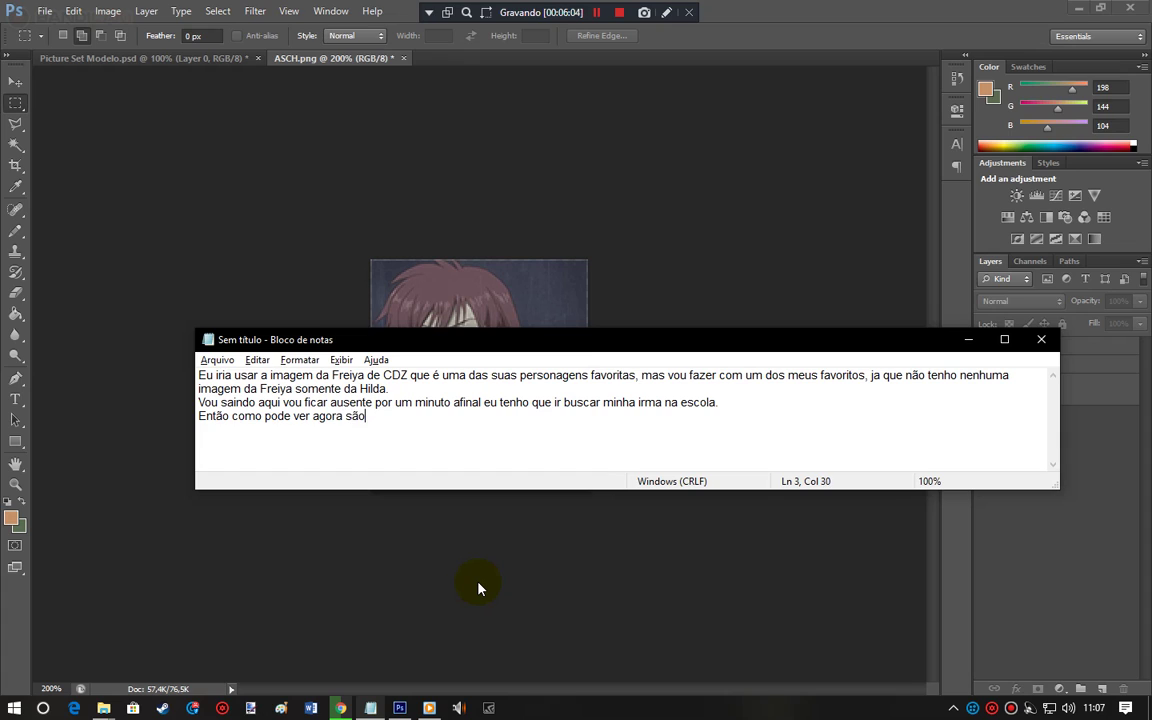
pyautogui.write(' 11:07 devo voltar la pras 11')
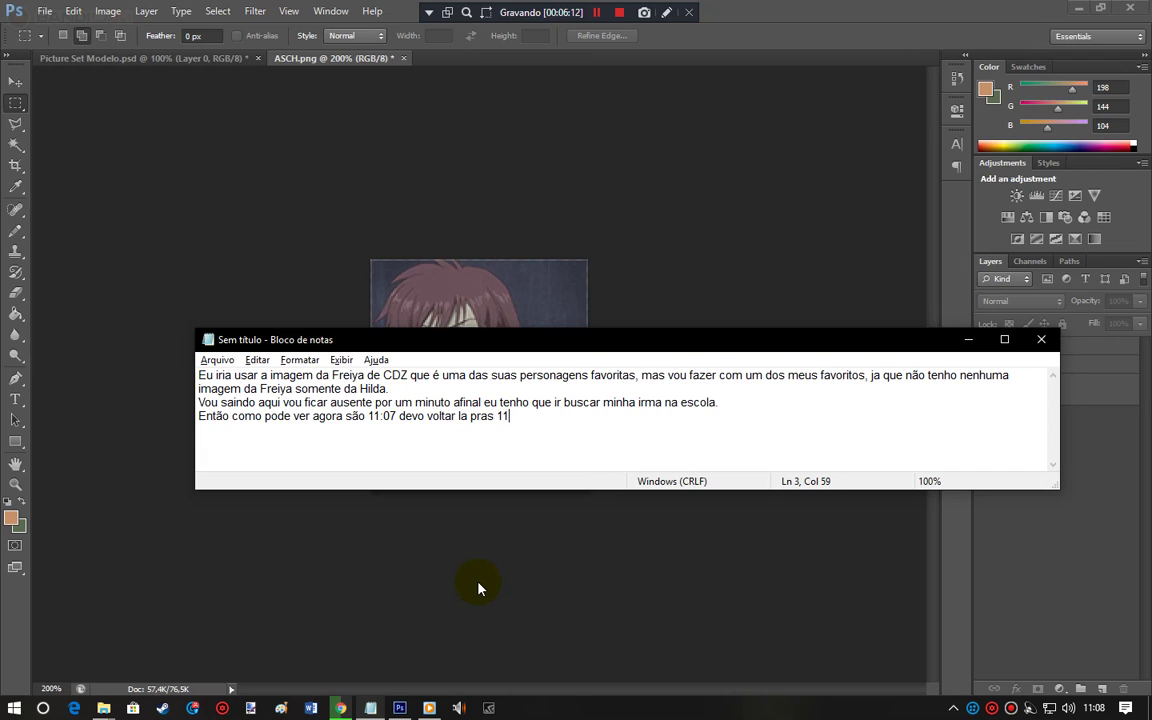
pyautogui.write(':30.')
pyautogui.click(597, 12)
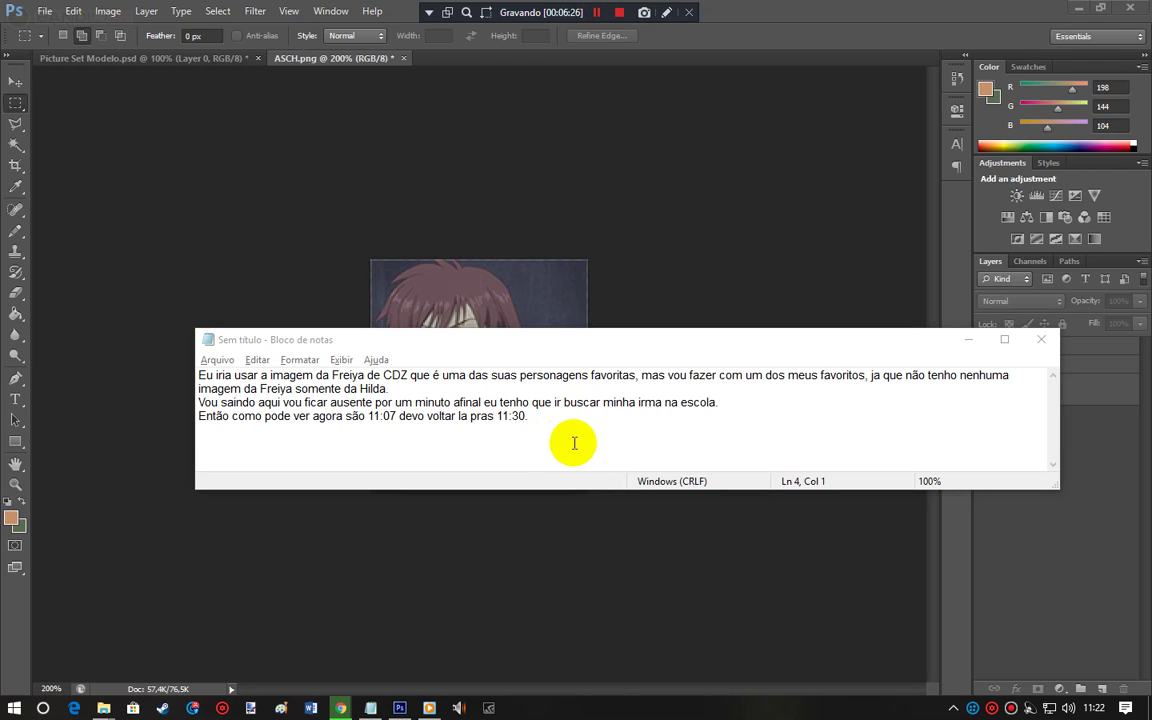
# Step: Add the line "Voltei agora, vamos continuar com seu tutorial." to the note, then select the Traços group in Photoshop
pyautogui.click(582, 440)
pyautogui.write('Vo')
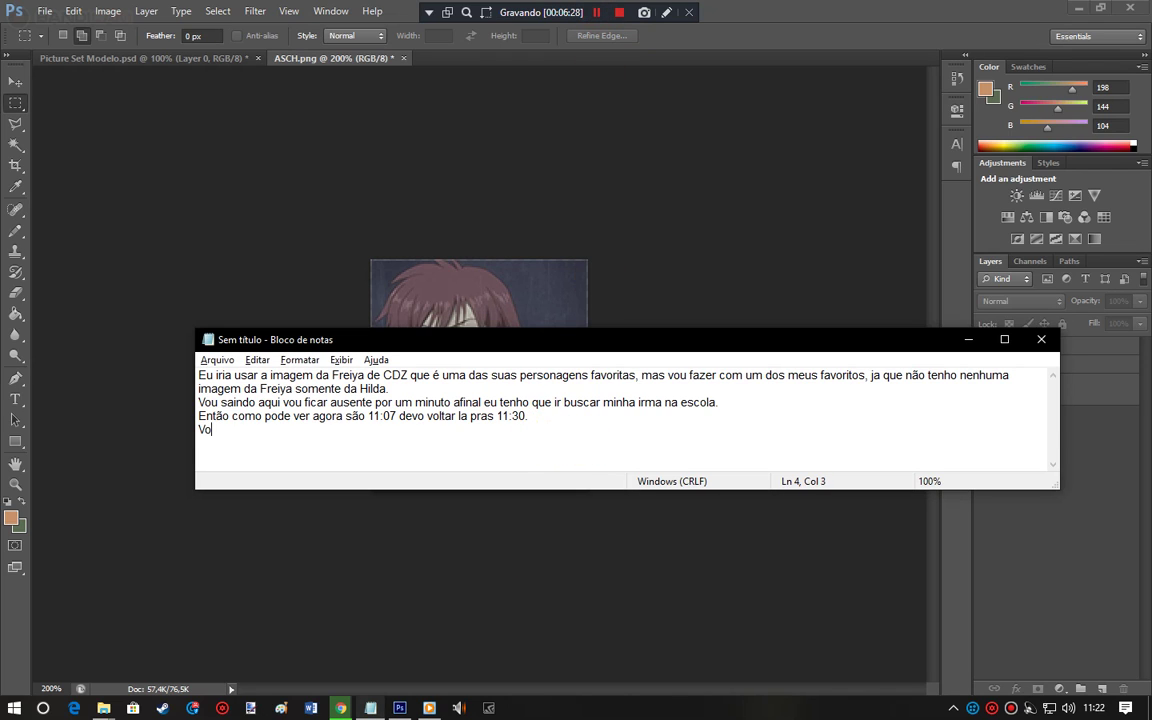
pyautogui.write('ltei agora, vamos')
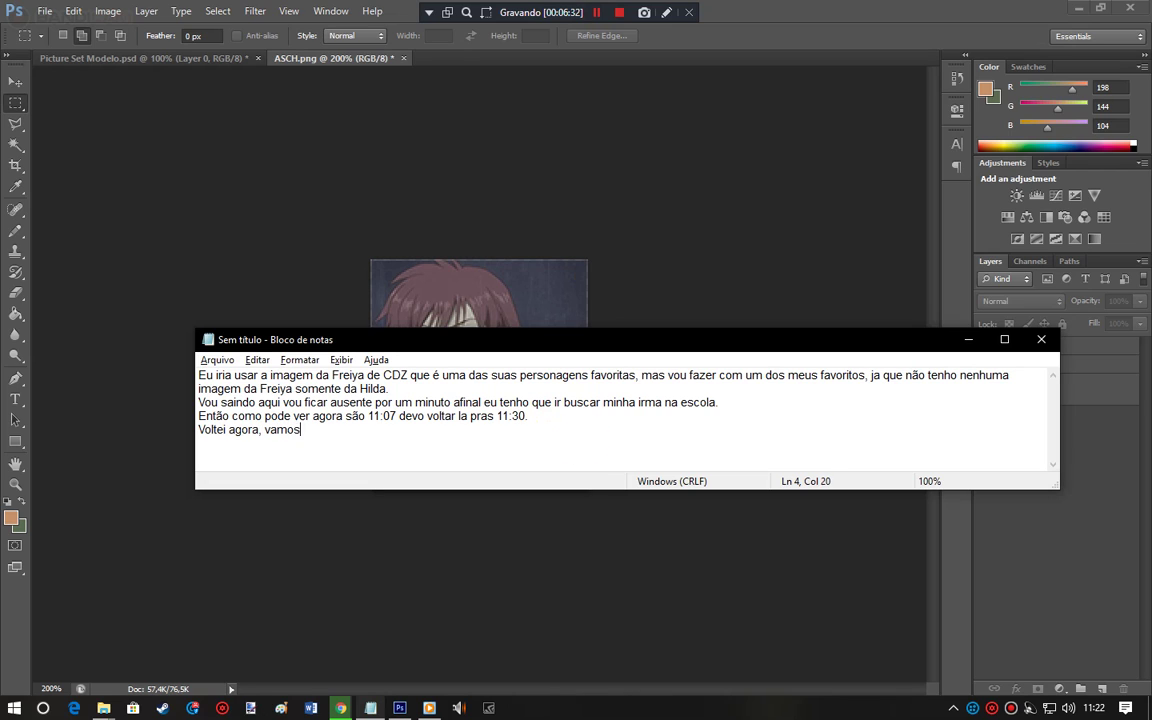
pyautogui.write(' continuar com seu tutorial.')
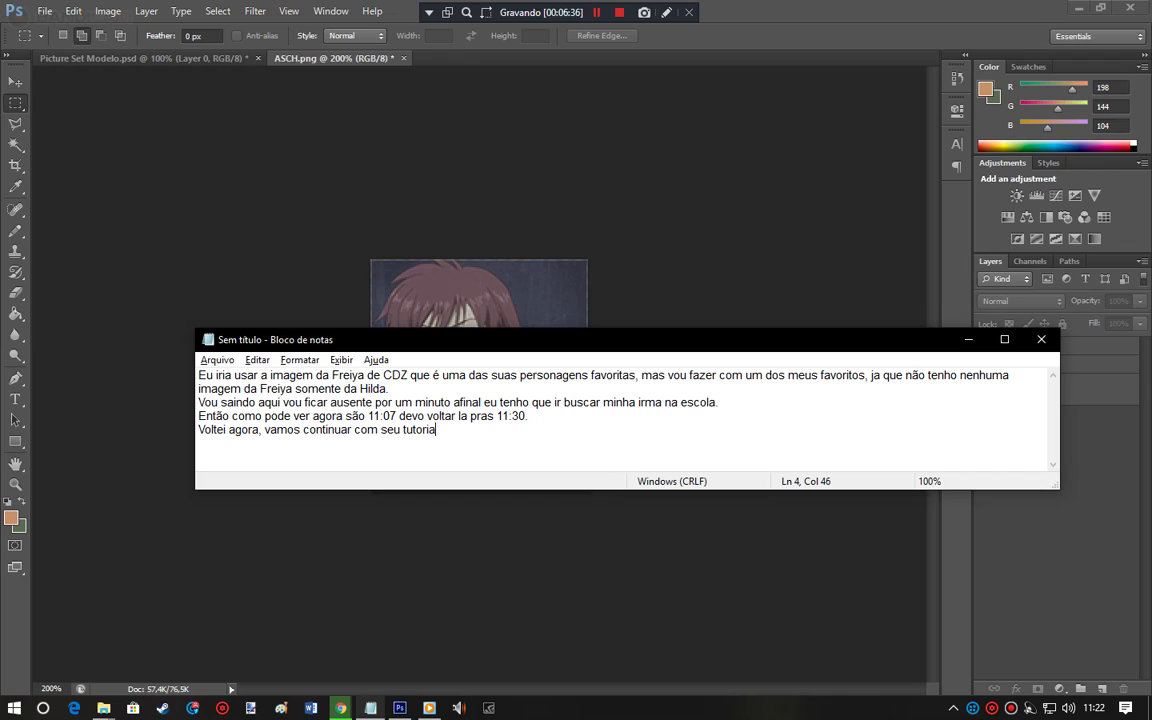
pyautogui.press('Return')
pyautogui.click(800, 15)
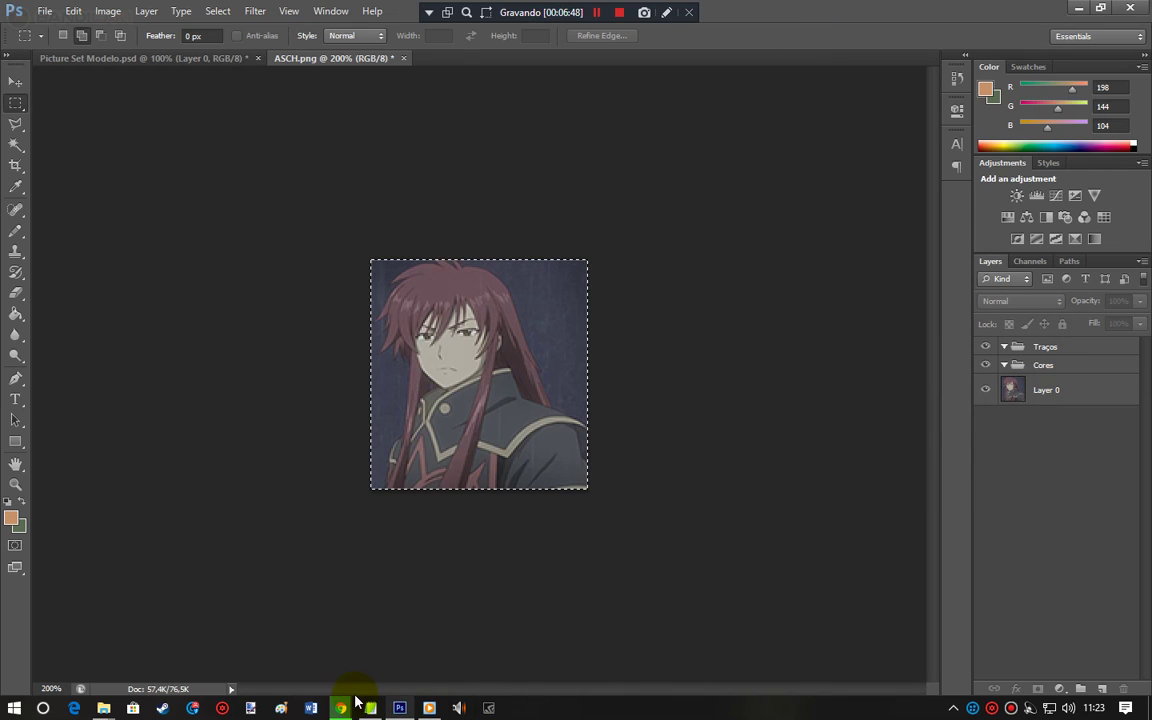
pyautogui.click(1072, 352)
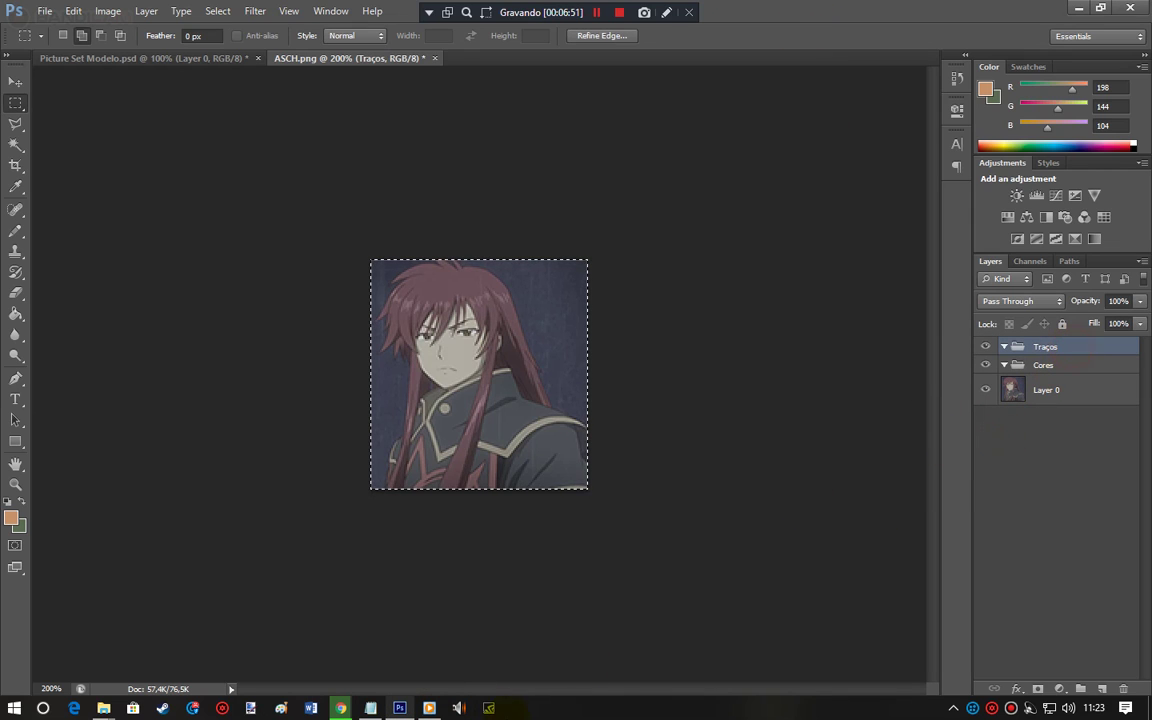
# Step: Switch to Notepad and add the line "Sempre que voce for fazer isso que eu chamo de Pixelização."
pyautogui.click(371, 708)
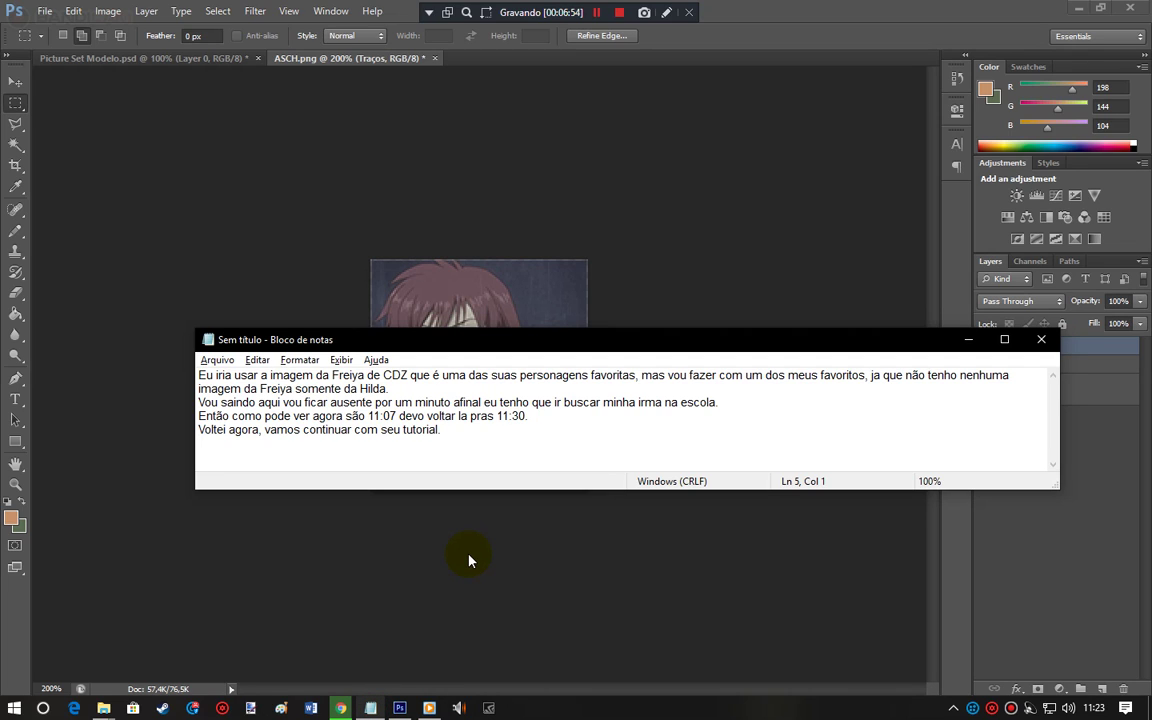
pyautogui.write('e voce for fazer ')
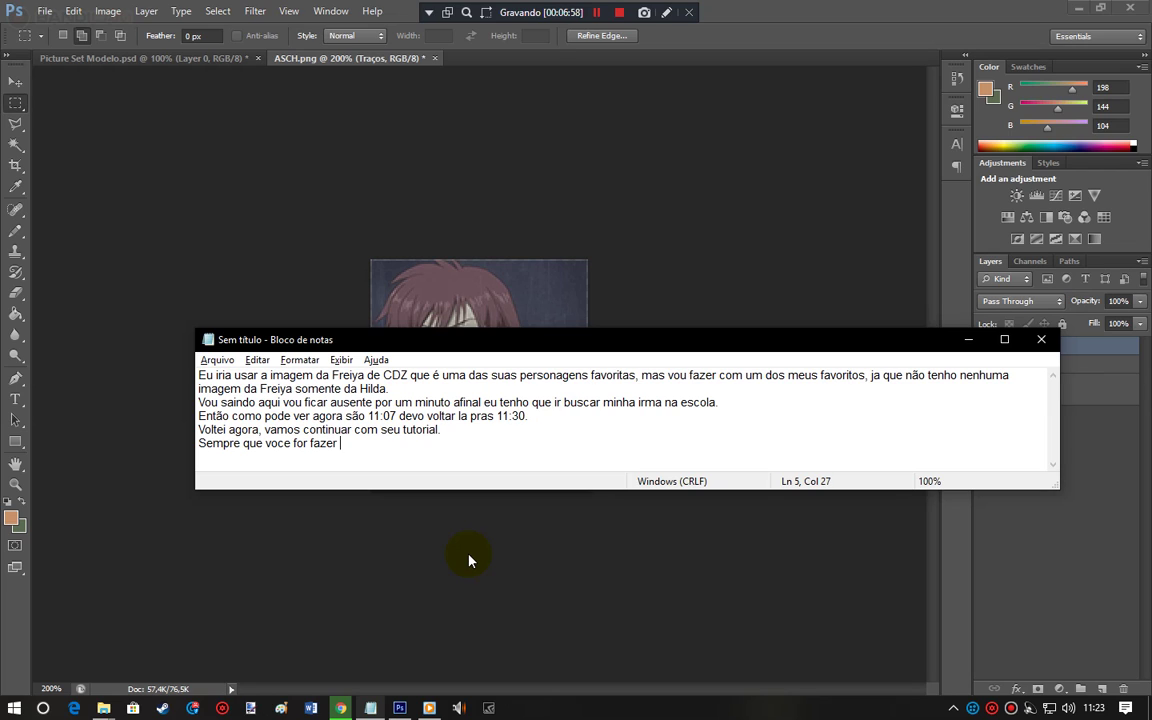
pyautogui.write('isso que eu chamo de P')
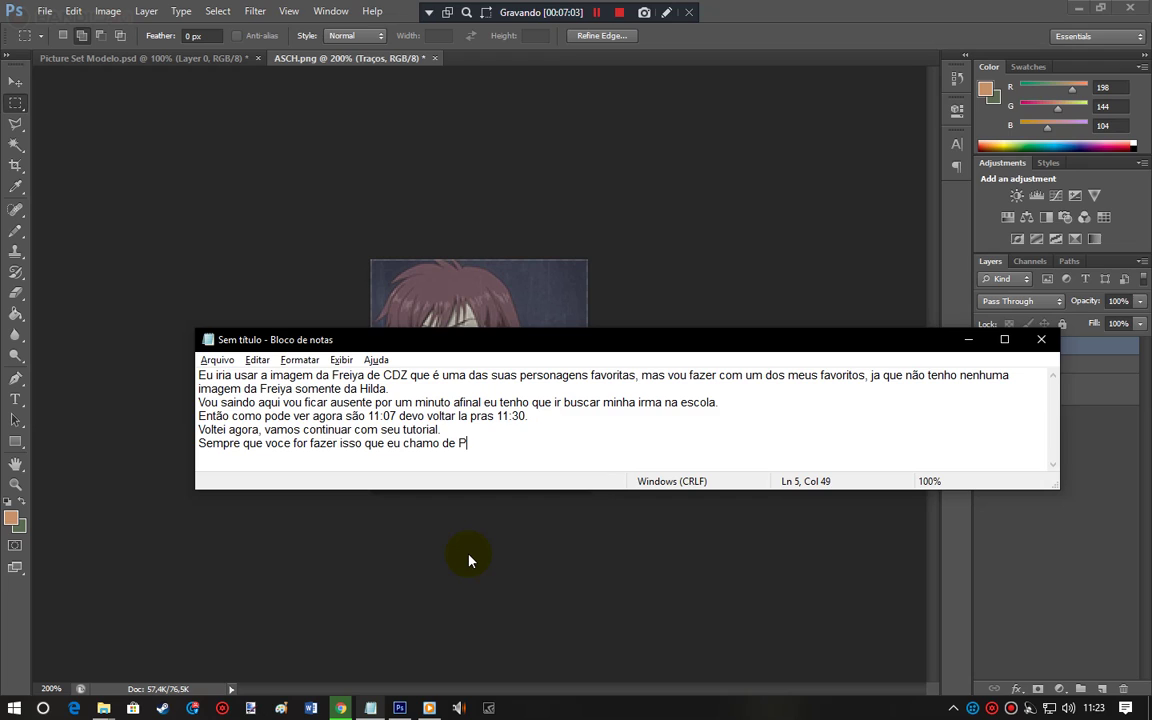
pyautogui.write('ixelização.')
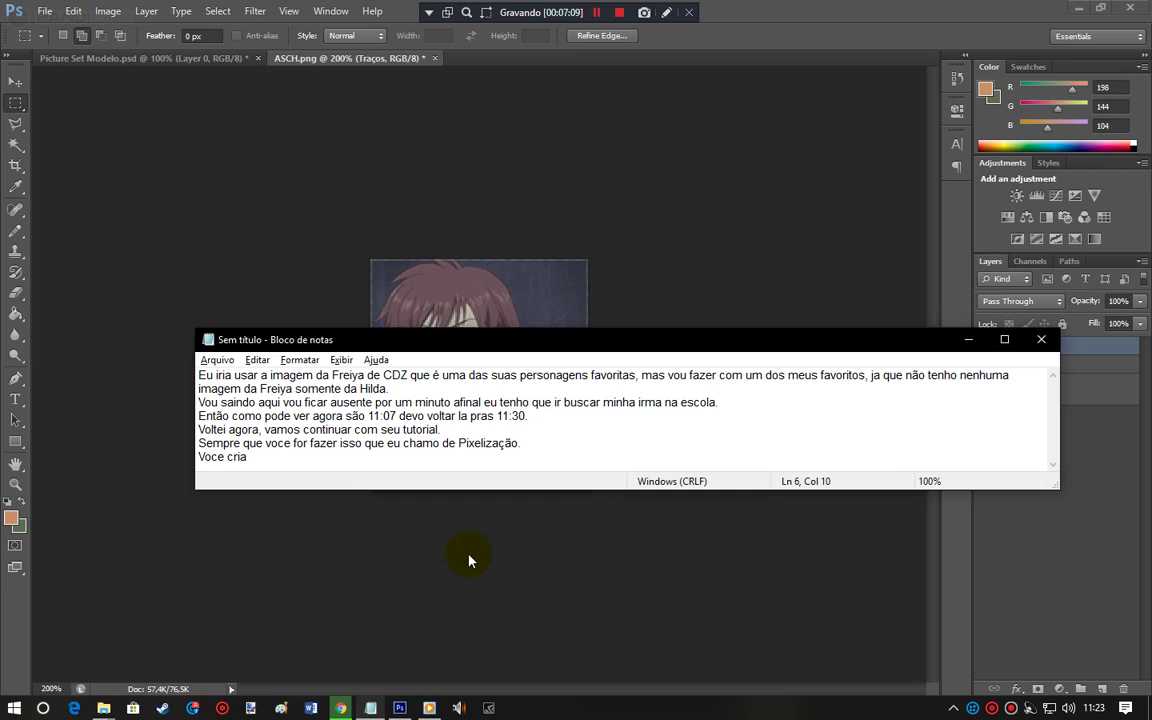
pyautogui.press('Return')
# Step: Add the line "Voce cria sempre duas pastas uma chamada traços e outra cores e lembresse a pasta Traços sempre vai em primeiro."
pyautogui.write('Voce cria sempre duas pastas uma c')
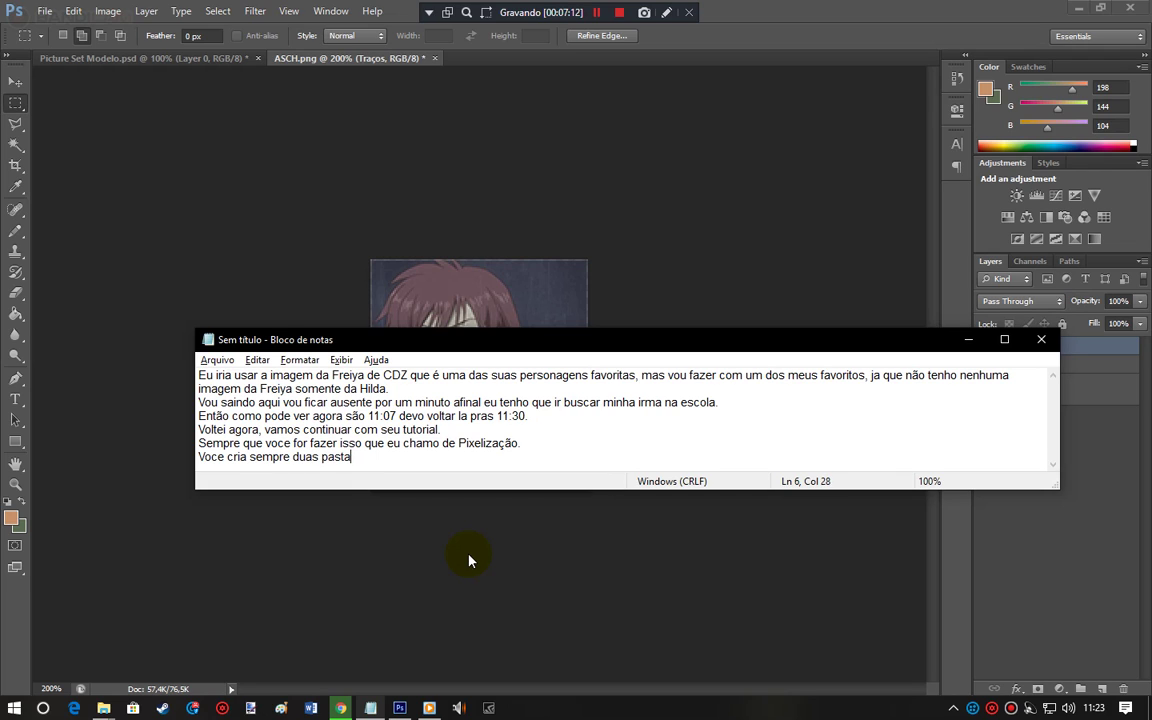
pyautogui.write('hamada ')
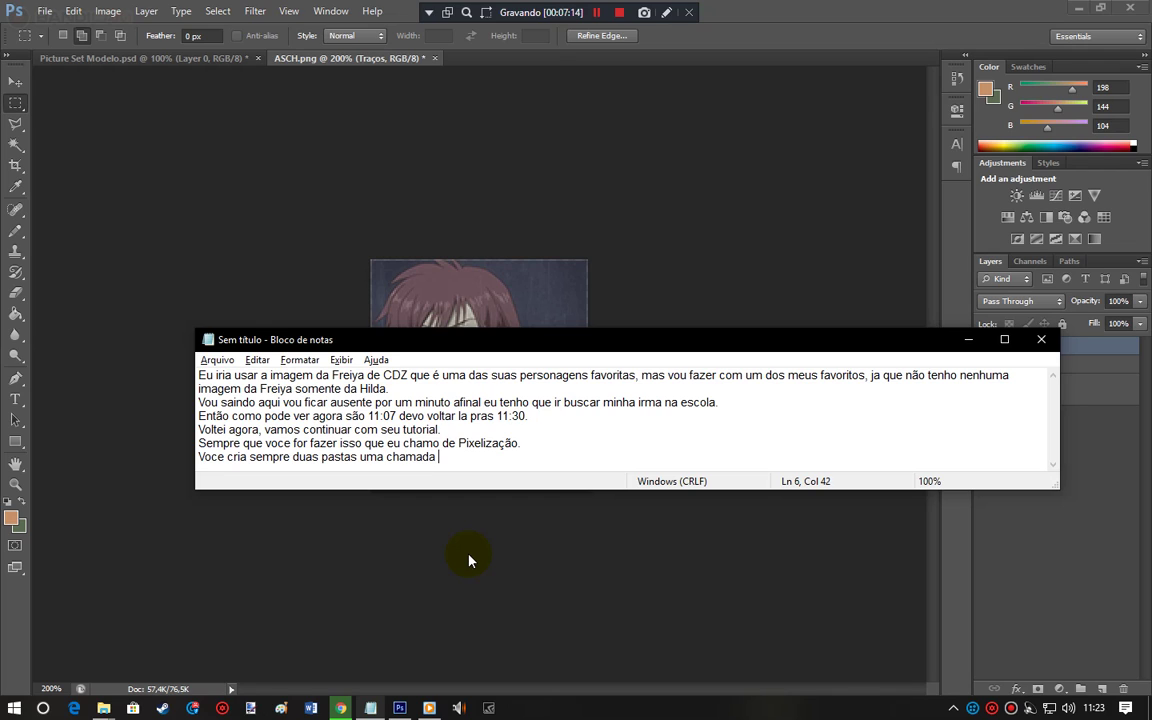
pyautogui.write('traços e outra cores e ')
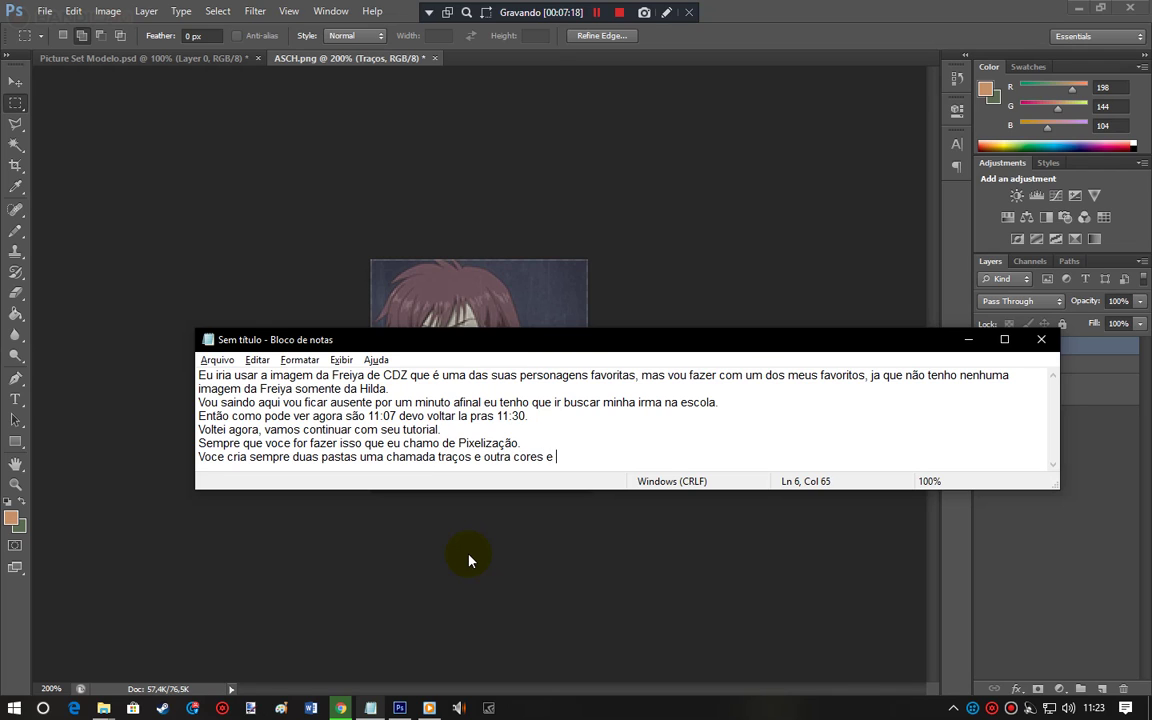
pyautogui.write('lembresse a pasta Traços sempre vai em primeiro')
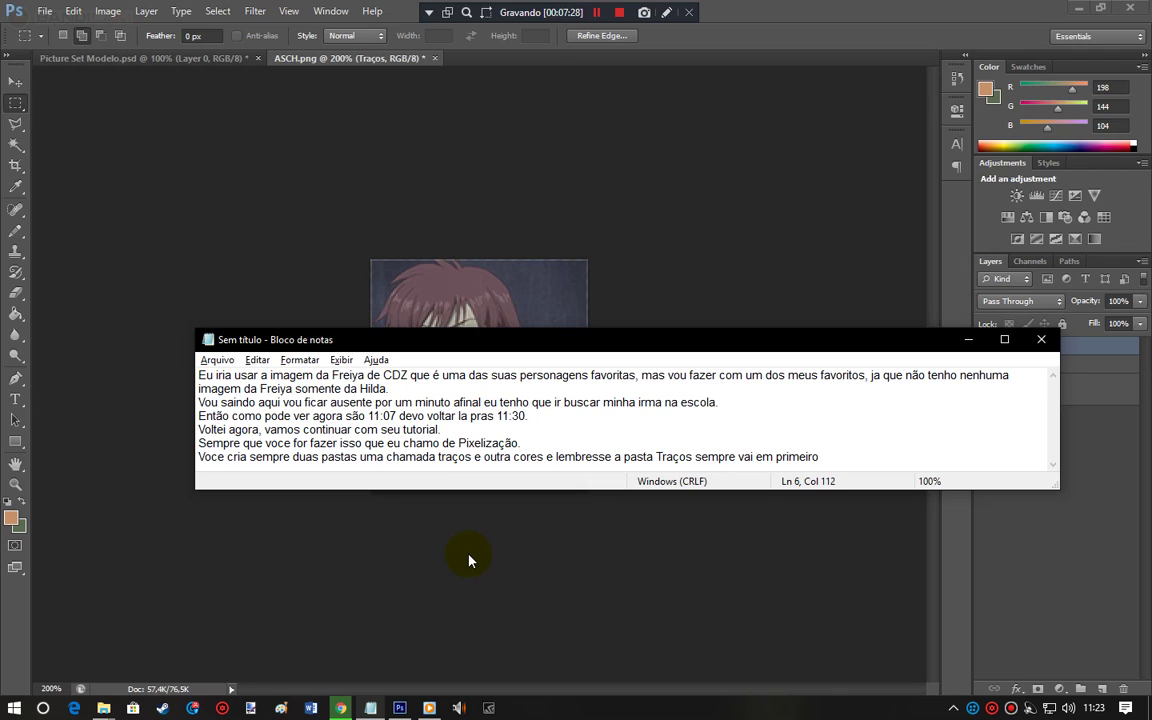
pyautogui.write('.')
pyautogui.press('Return')
# Step: Add the line "Agora apenas observe como eu farei e voce podera fazer igual ou melhor que eu." to the note
pyautogui.write('Agora apenas observe')
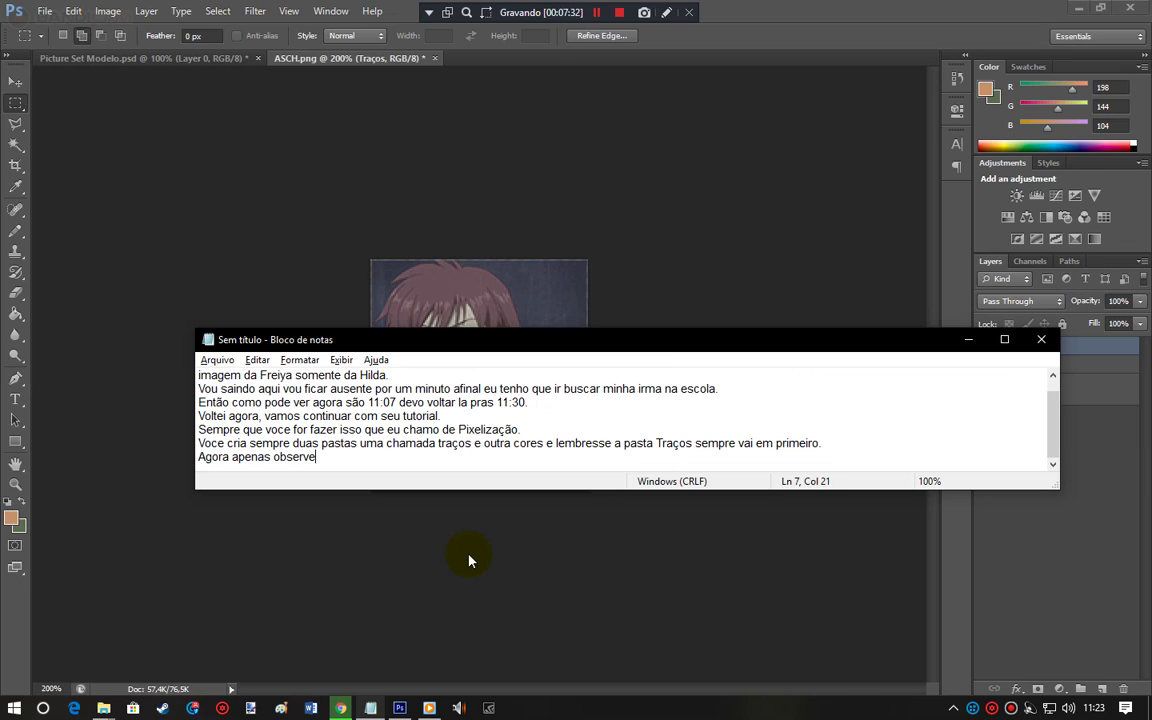
pyautogui.write(' como eu farei e voce poder')
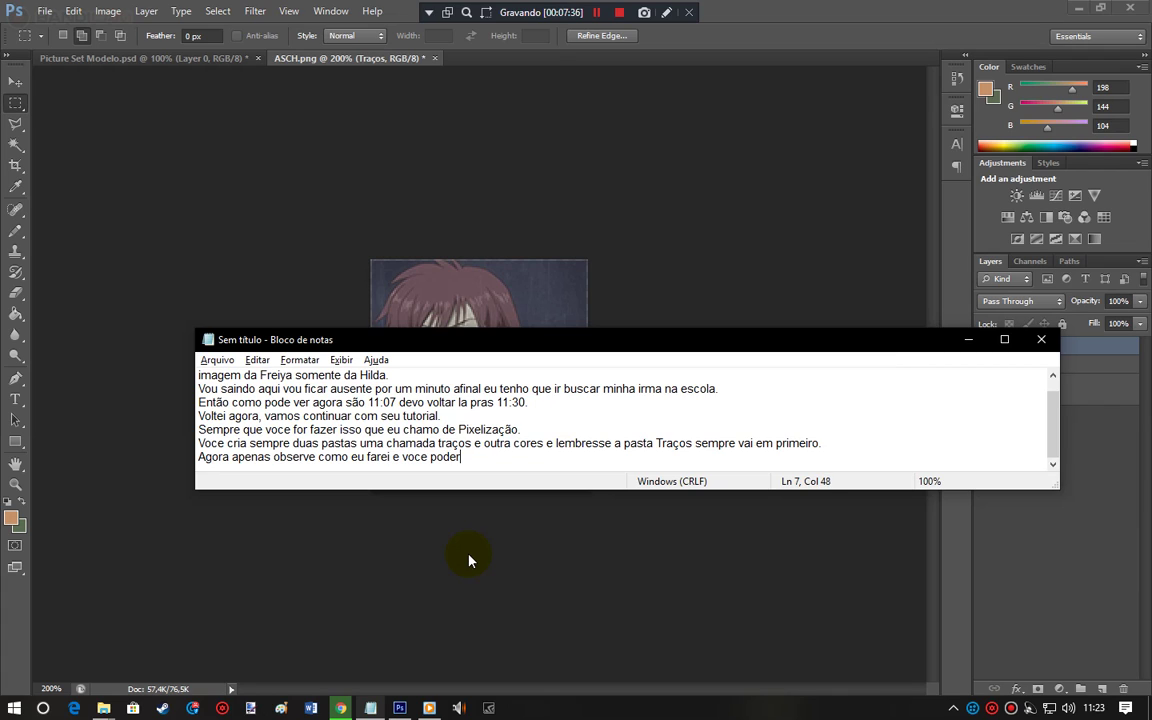
pyautogui.write('a fazer igual ou melhor que eu.')
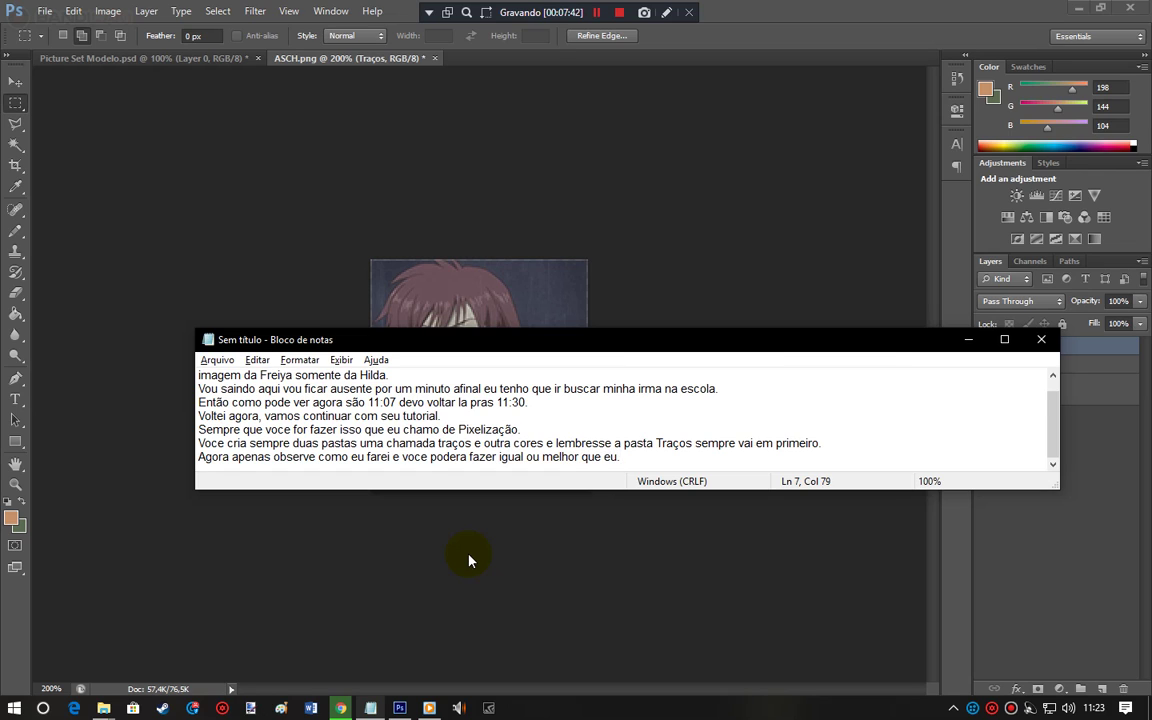
pyautogui.press('Return')
# Step: Finish the note with the line "Então bora pro tutorial." and return to Photoshop
pyautogui.write('Então bora')
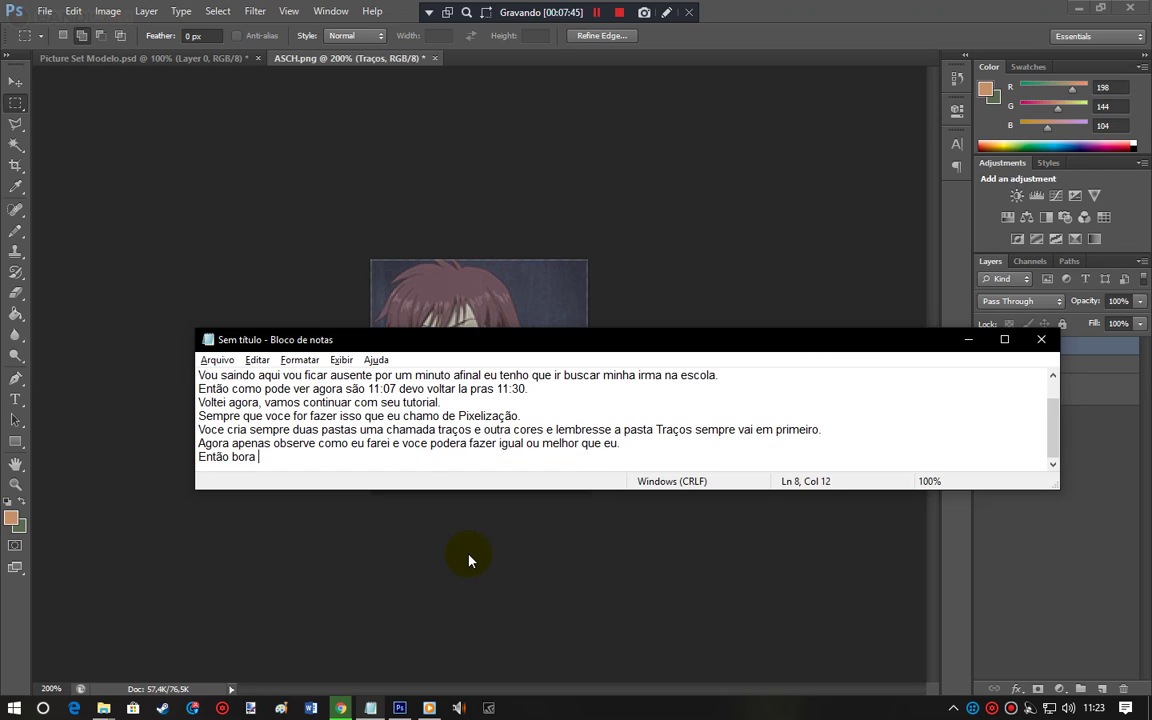
pyautogui.write(' pro tutorial.')
pyautogui.press('Return')
pyautogui.press('BackSpace')
pyautogui.click(468, 555)
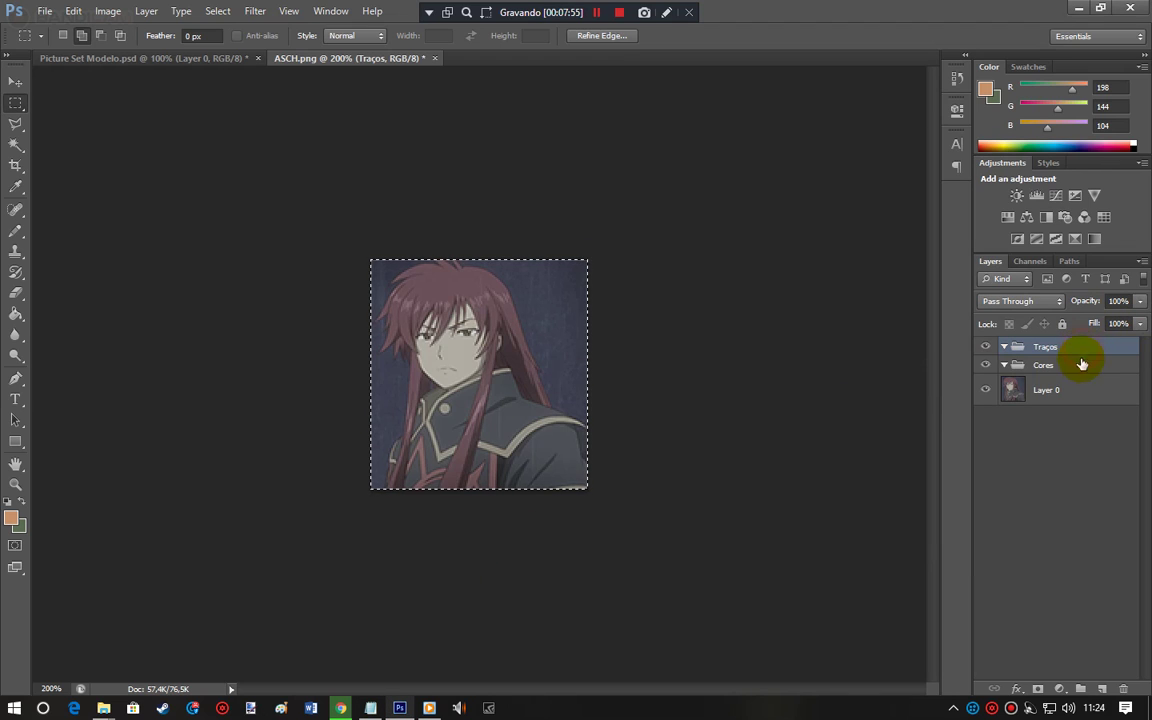
# Step: Clear the canvas selection and create a layer named "traço borda" inside the Traços group
pyautogui.click(691, 481)
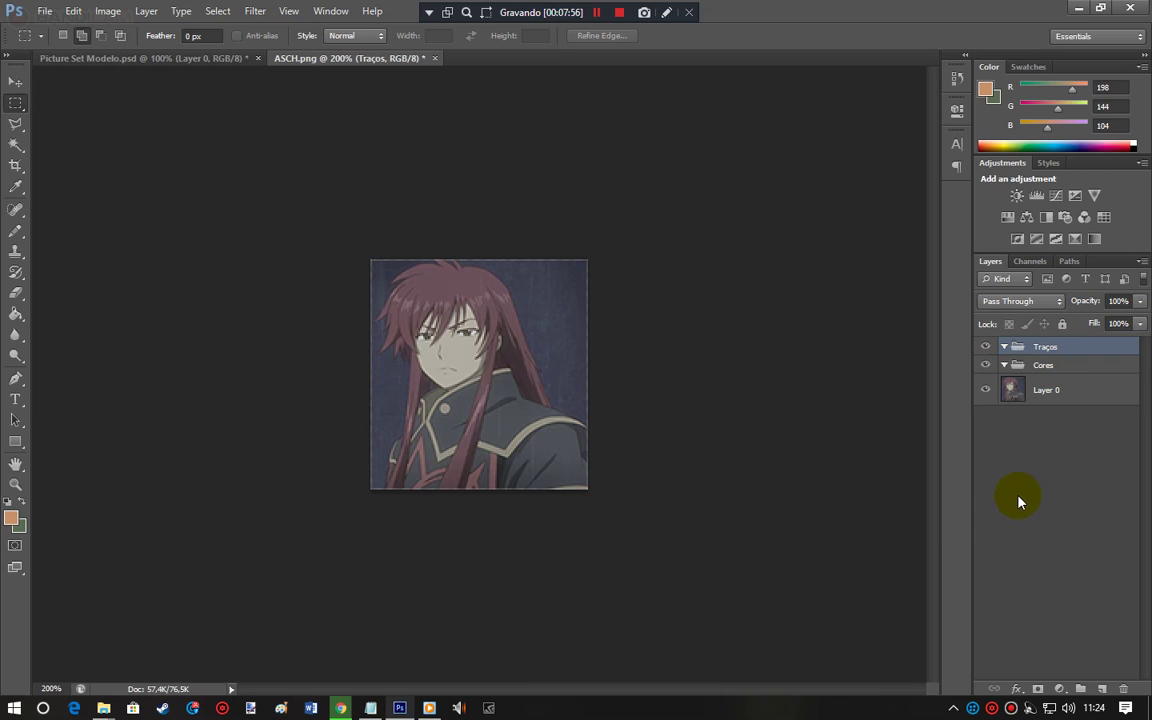
pyautogui.hotkey('ctrl', 'shift', 'n')
pyautogui.write('traço bor')
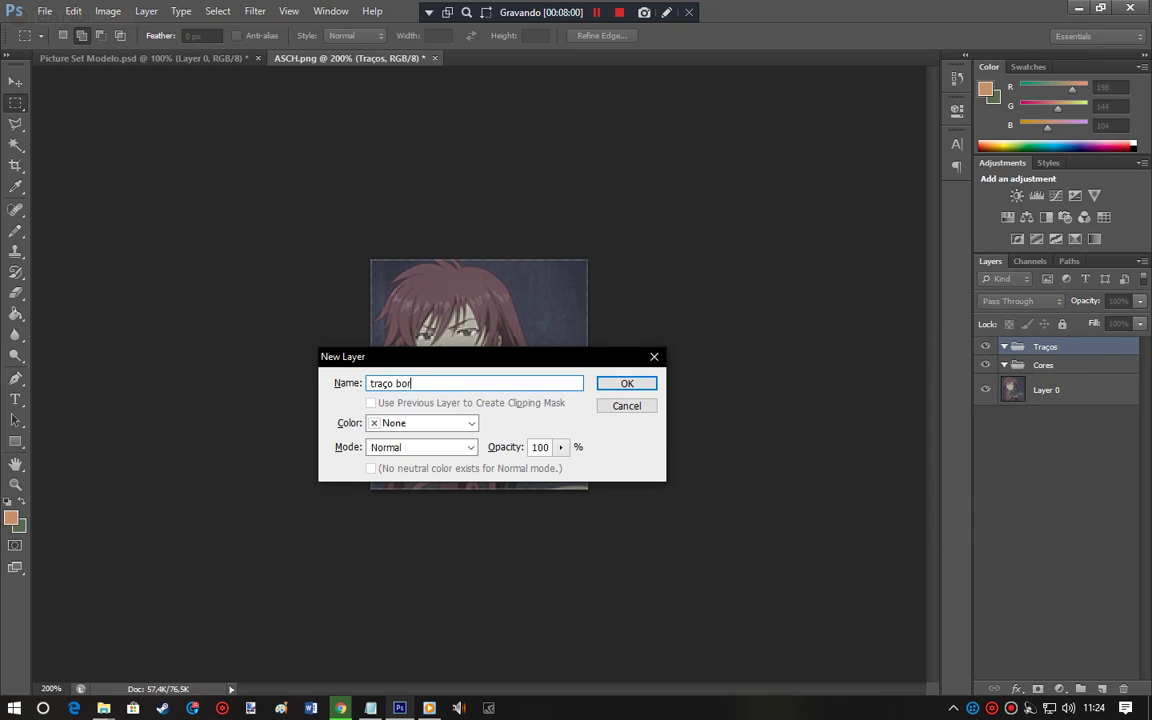
pyautogui.press('Return')
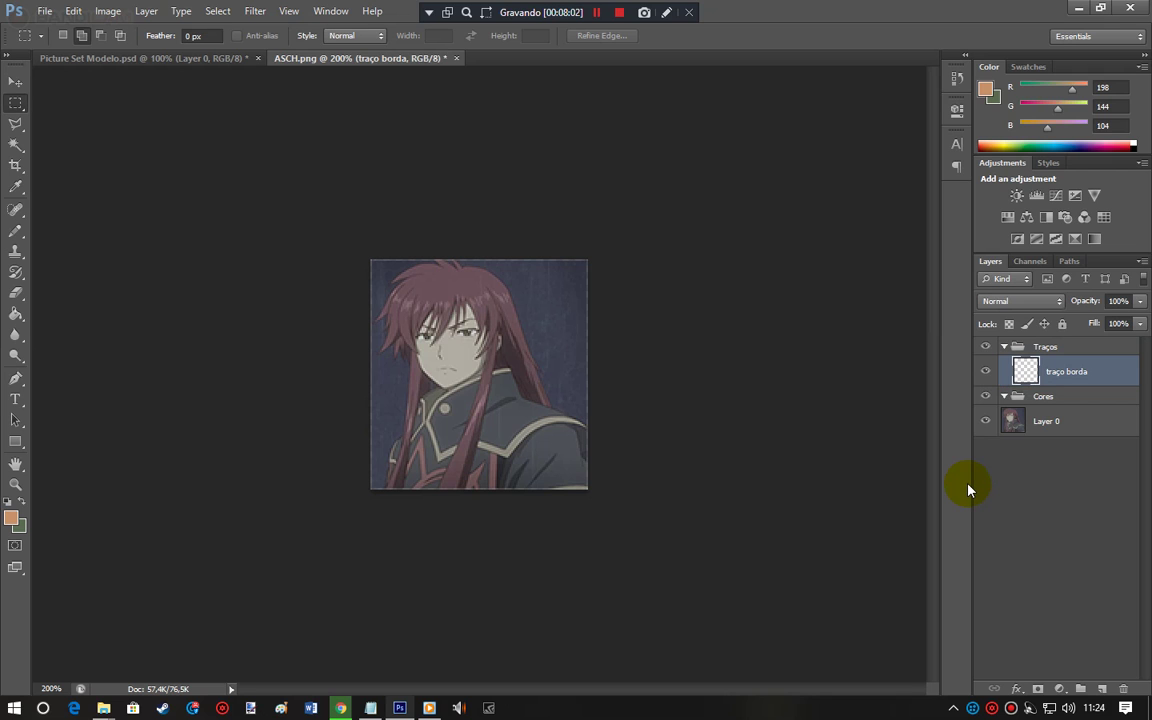
pyautogui.hotkey('ctrl', '+')
pyautogui.hotkey('ctrl', '+')
pyautogui.hotkey('ctrl', '+')
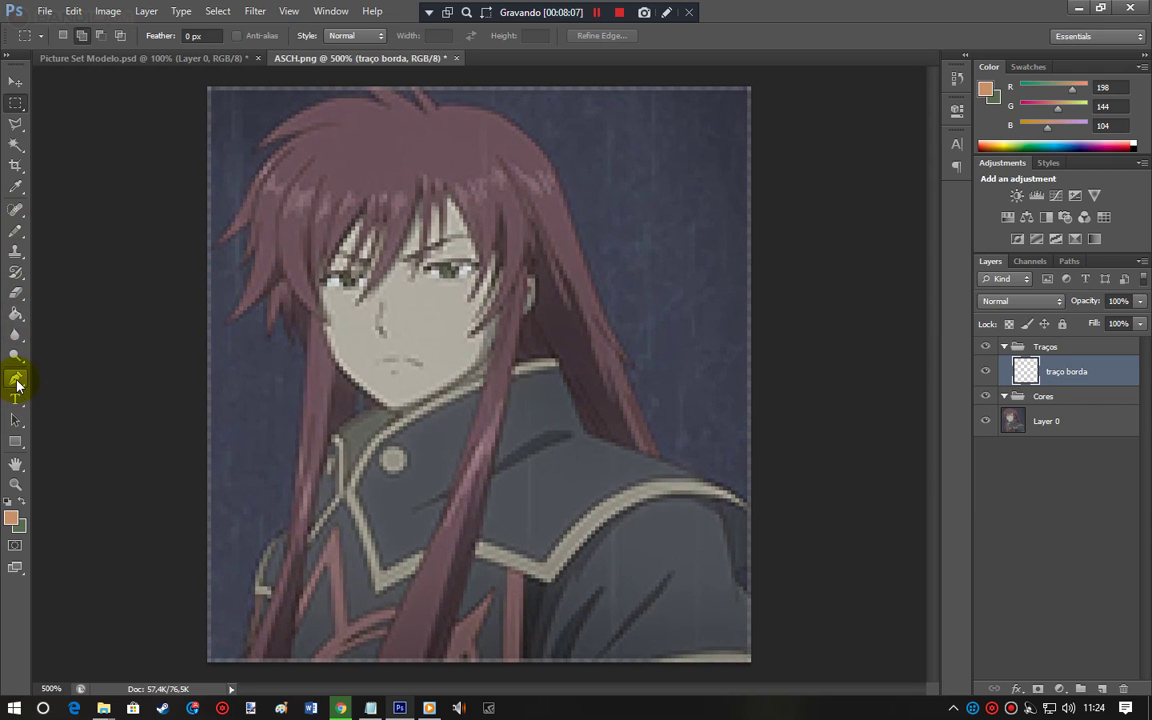
# Step: Start a Pen tool path just above the canvas and trace the outer hair edge from the crown down the right side
pyautogui.click(16, 380)
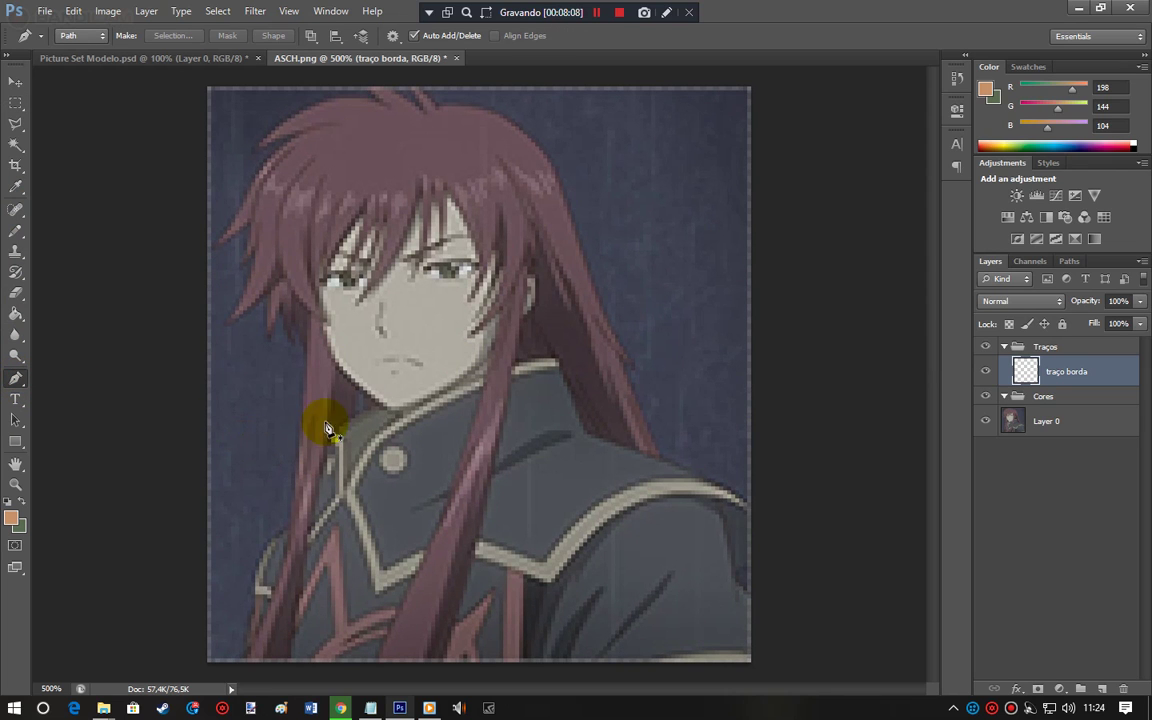
pyautogui.hotkey('ctrl', '+')
pyautogui.hotkey('ctrl', '+')
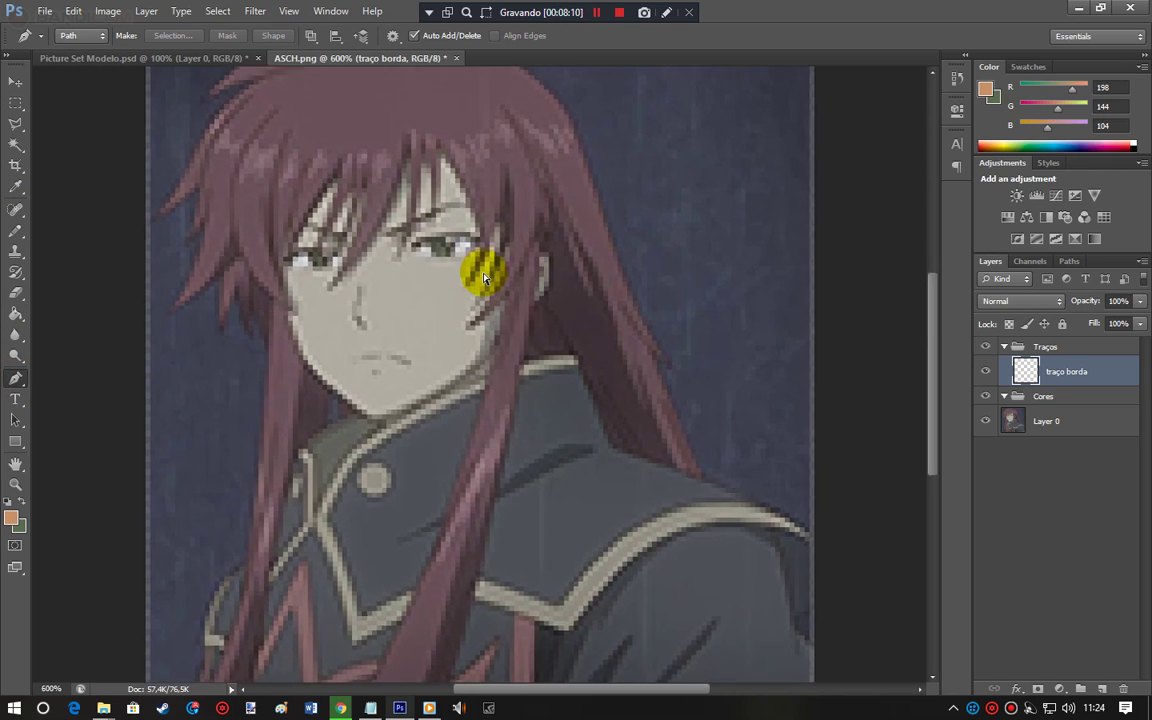
pyautogui.moveTo(925, 343); pyautogui.dragTo(936, 291)
pyautogui.click(390, 103)
pyautogui.click(417, 141)
pyautogui.click(463, 148)
pyautogui.click(497, 154)
pyautogui.click(531, 177)
pyautogui.click(575, 215)
pyautogui.click(597, 260)
pyautogui.click(614, 322)
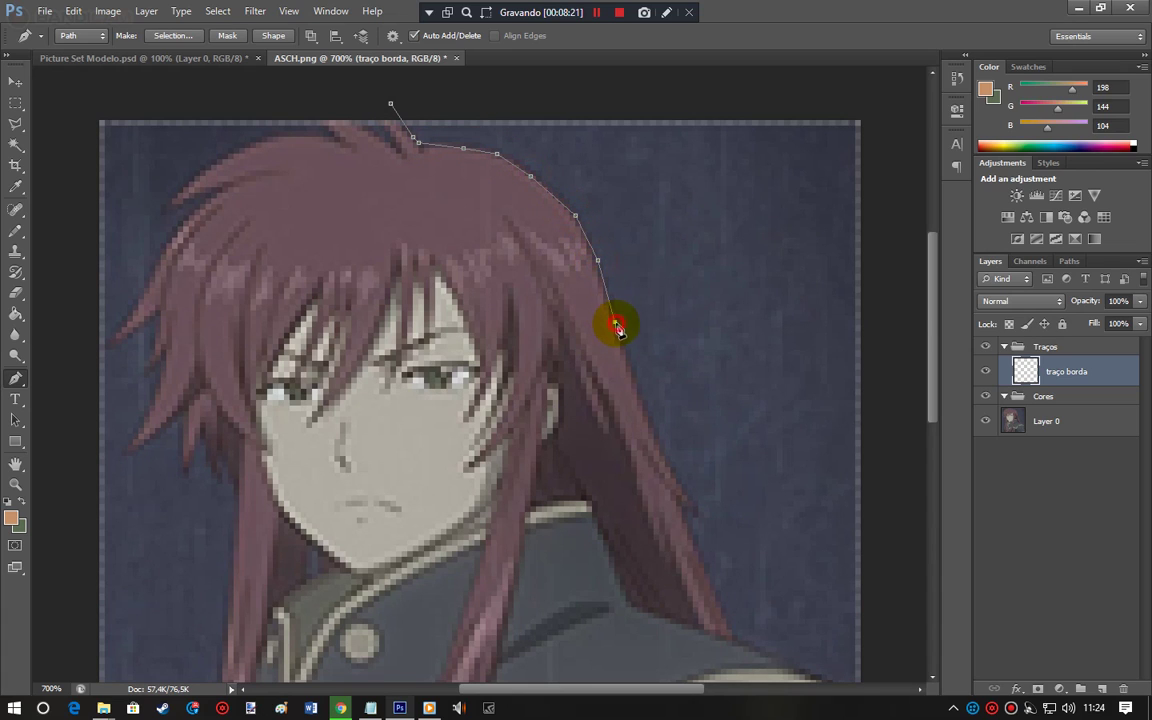
# Step: Continue the path down the right edge of the long hair to the tip of the stray strand
pyautogui.click(631, 378)
pyautogui.click(653, 439)
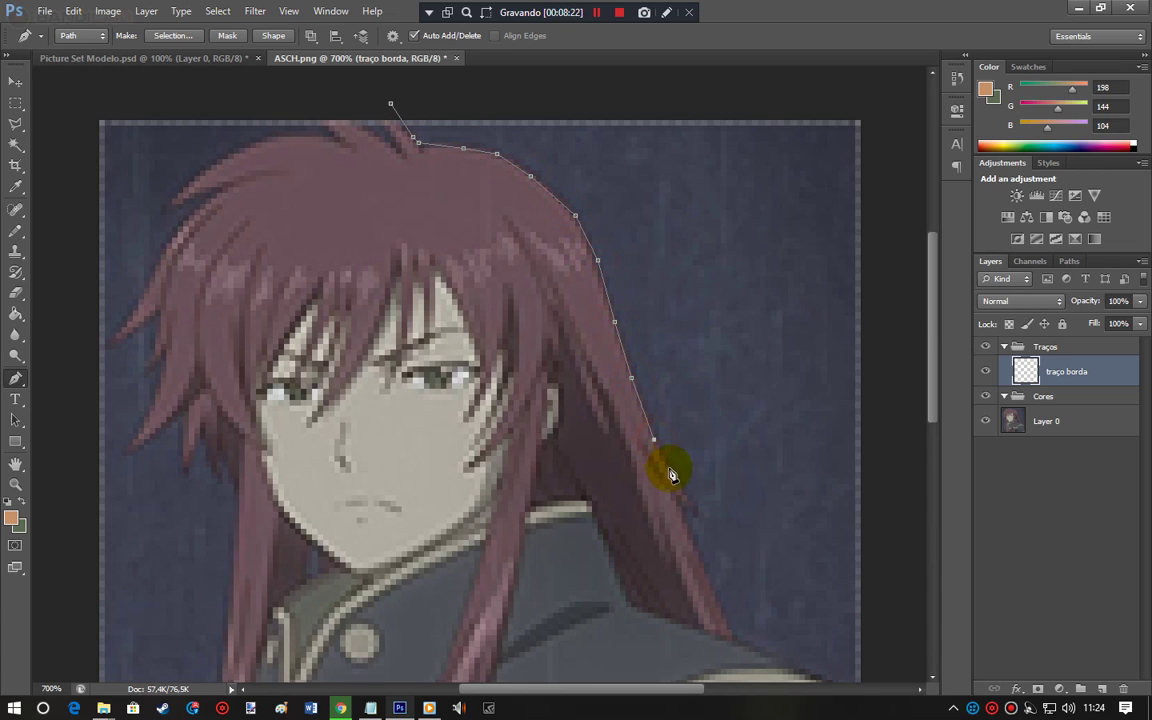
pyautogui.click(670, 467)
pyautogui.click(688, 495)
pyautogui.click(693, 507)
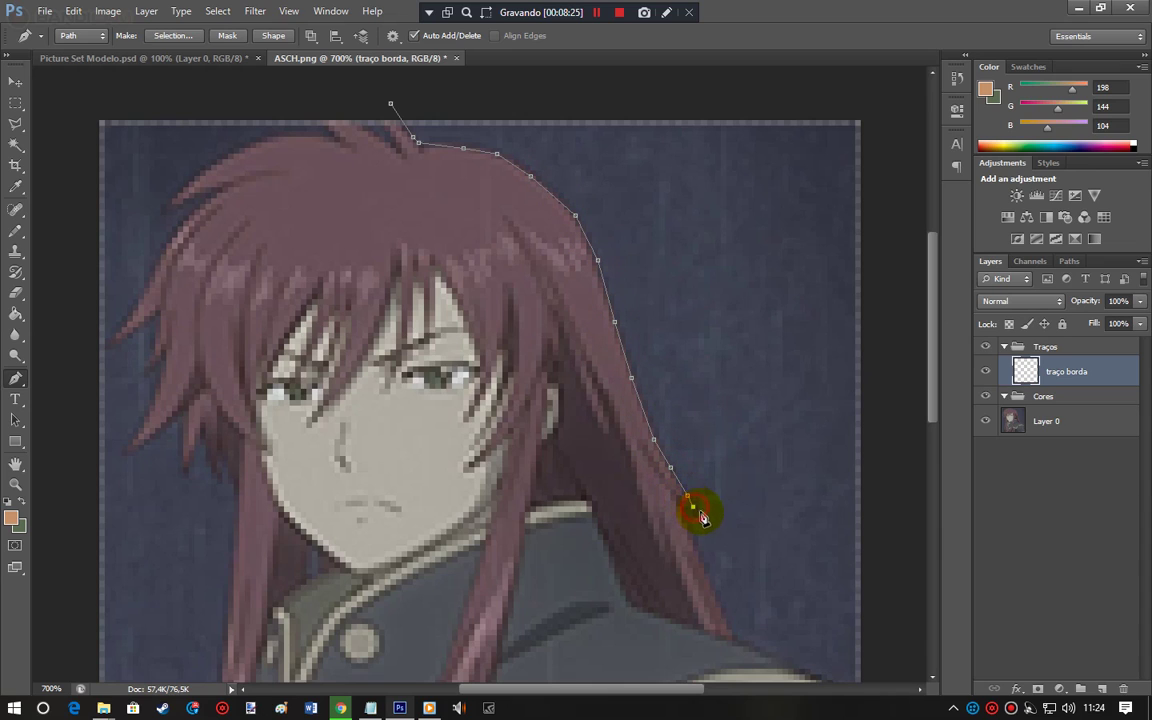
pyautogui.click(710, 518)
# Step: Bring the path back in from the stray strand and trace down to the long hair's end at the shoulder
pyautogui.click(682, 504)
pyautogui.click(688, 524)
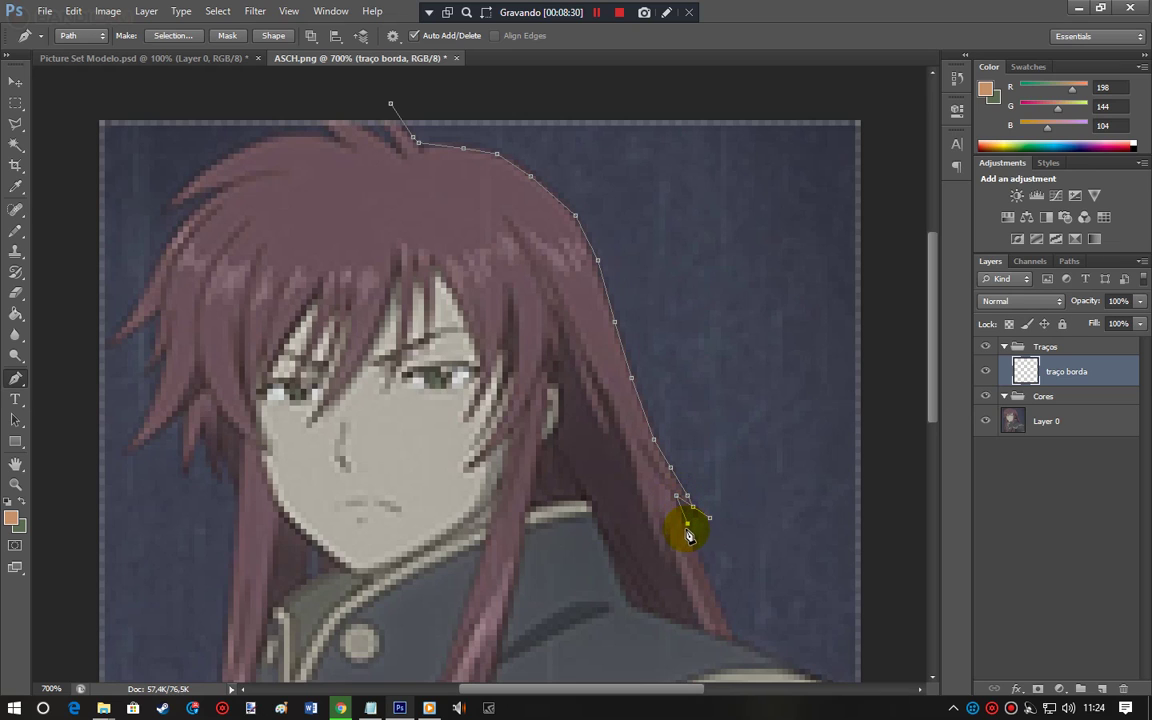
pyautogui.click(693, 551)
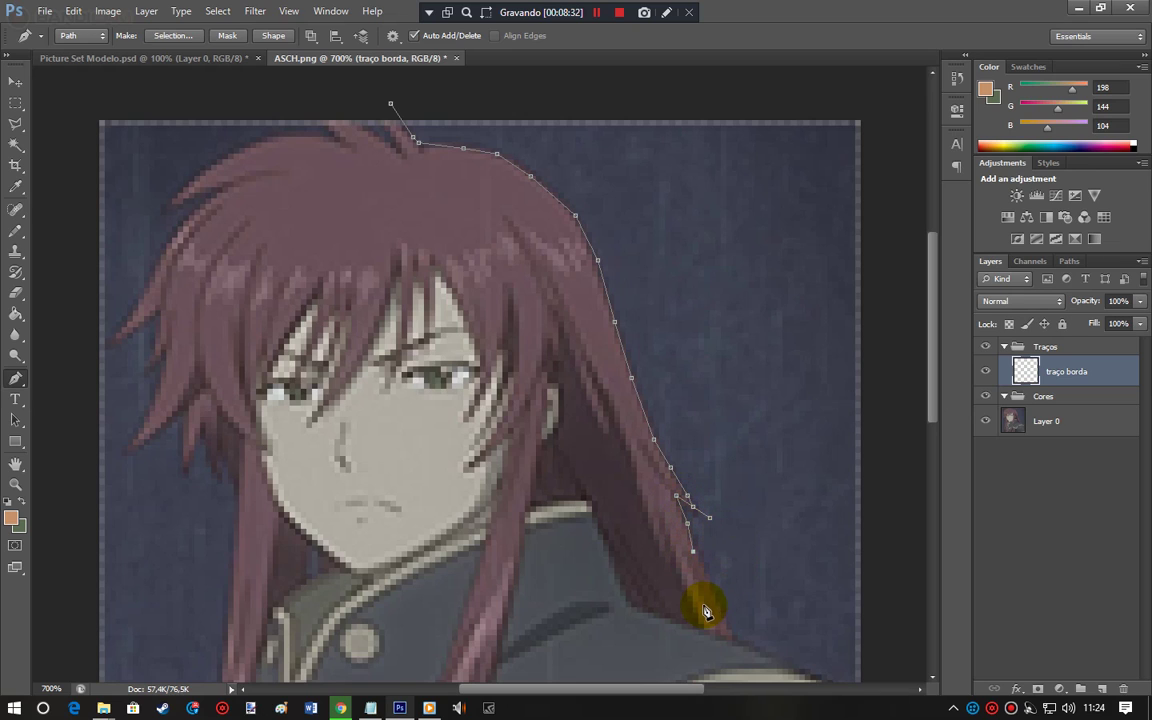
pyautogui.click(715, 585)
pyautogui.click(727, 630)
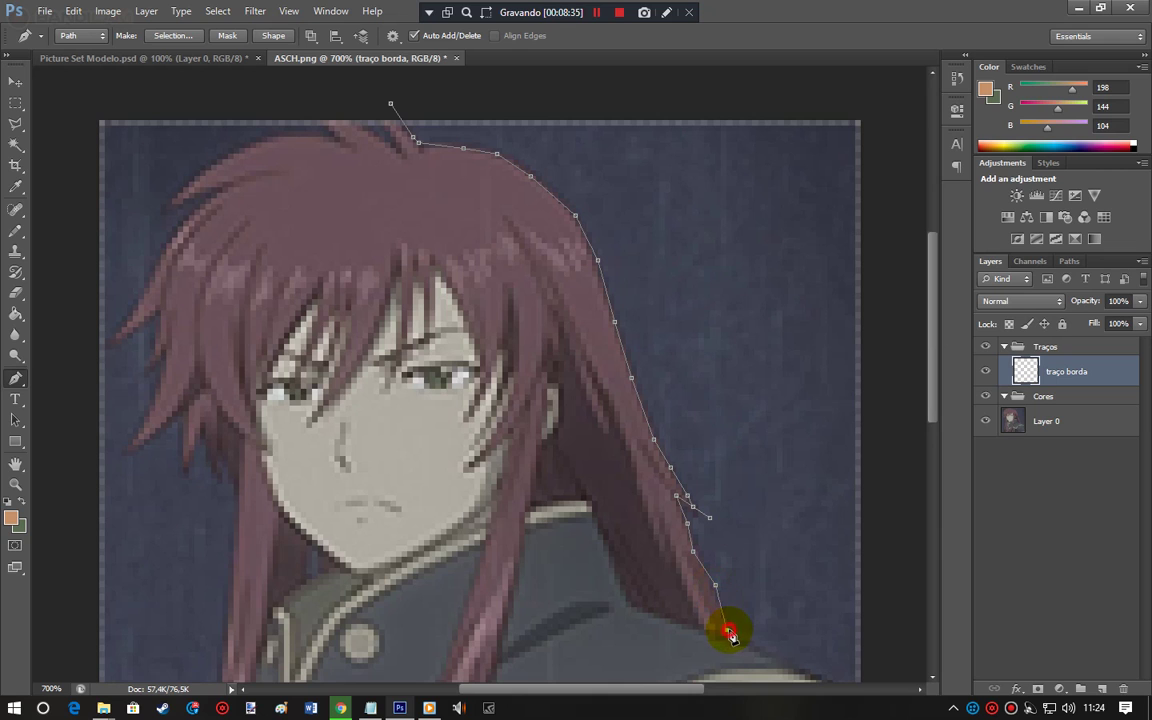
# Step: Extend the path along the top of the right shoulder and just past the canvas's right edge
pyautogui.moveTo(939, 358); pyautogui.dragTo(941, 424)
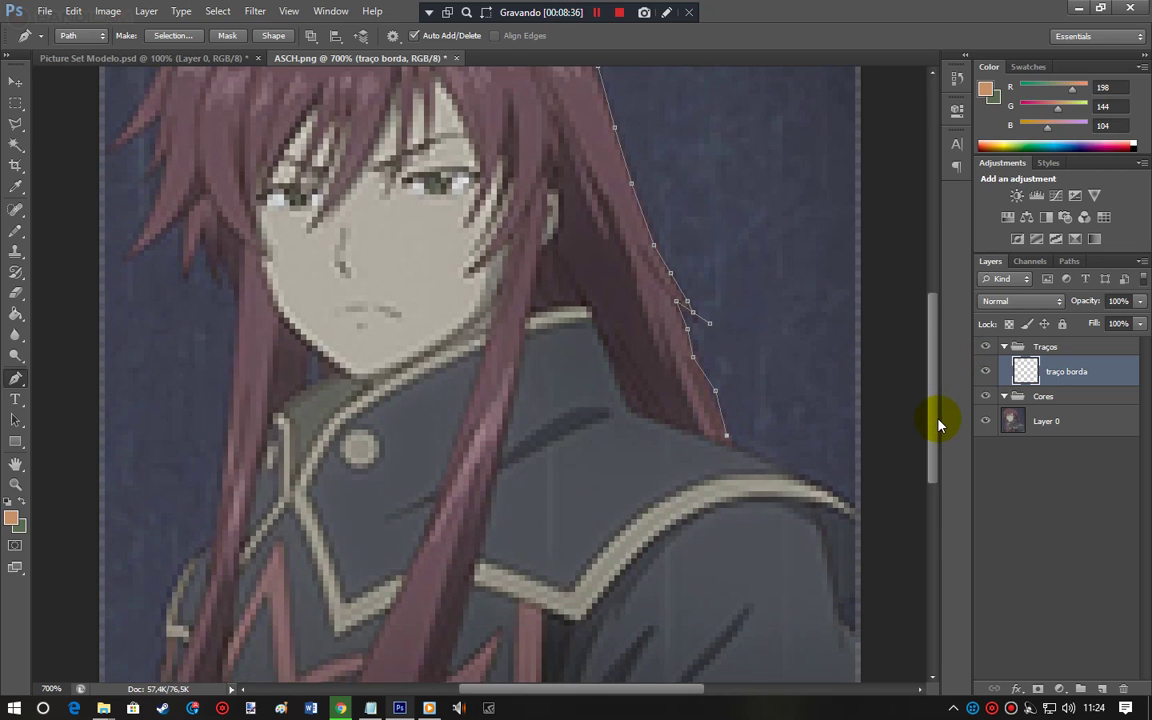
pyautogui.click(765, 453)
pyautogui.click(799, 465)
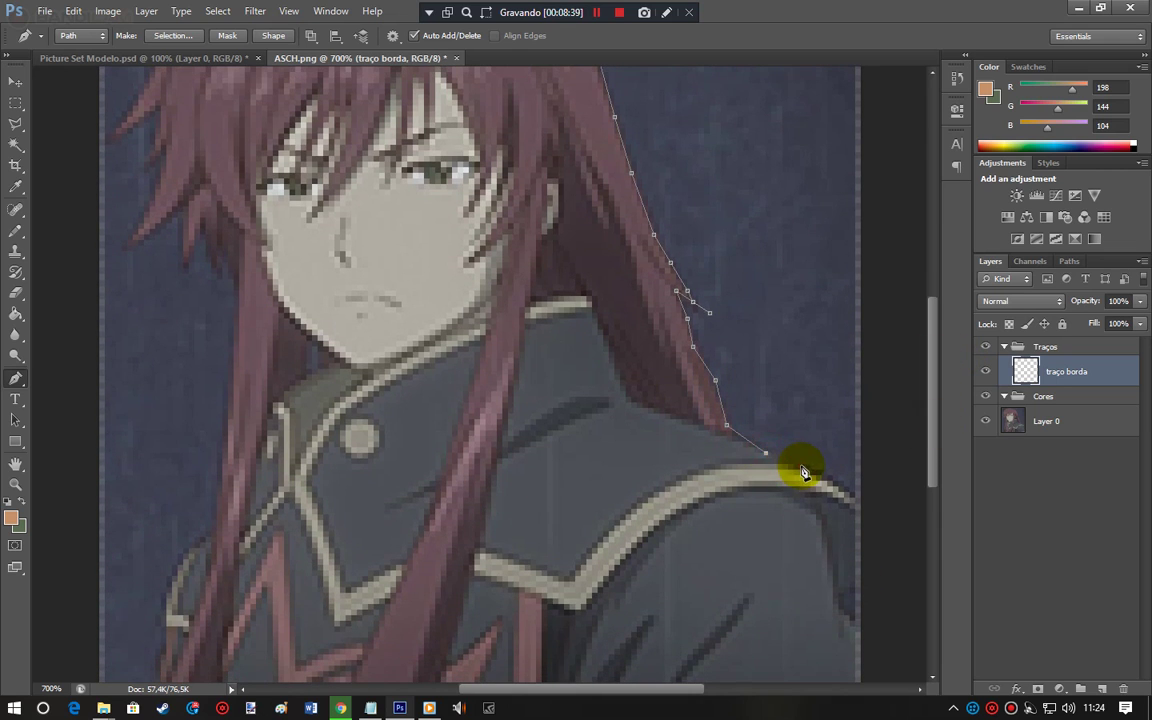
pyautogui.click(832, 482)
pyautogui.click(861, 497)
pyautogui.click(877, 524)
# Step: Trace the path around the notch in the coat sleeve at the canvas's right edge
pyautogui.moveTo(935, 440); pyautogui.dragTo(934, 499)
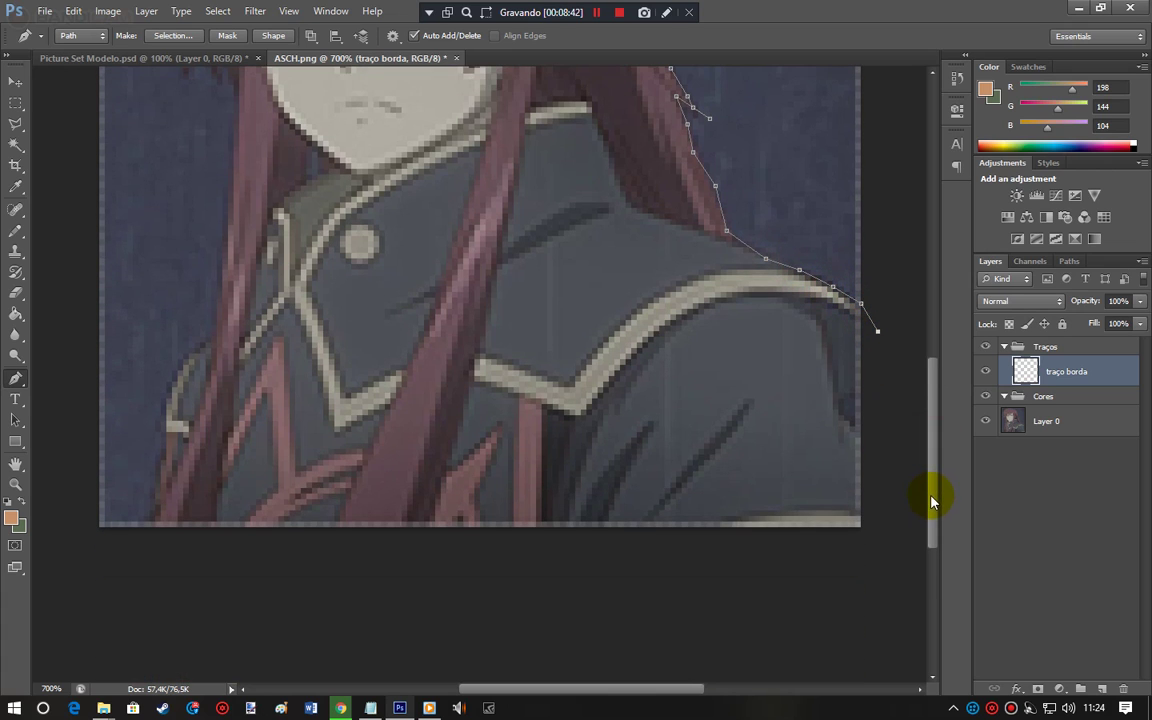
pyautogui.click(866, 379)
pyautogui.click(850, 391)
pyautogui.click(838, 397)
pyautogui.click(839, 407)
pyautogui.click(861, 429)
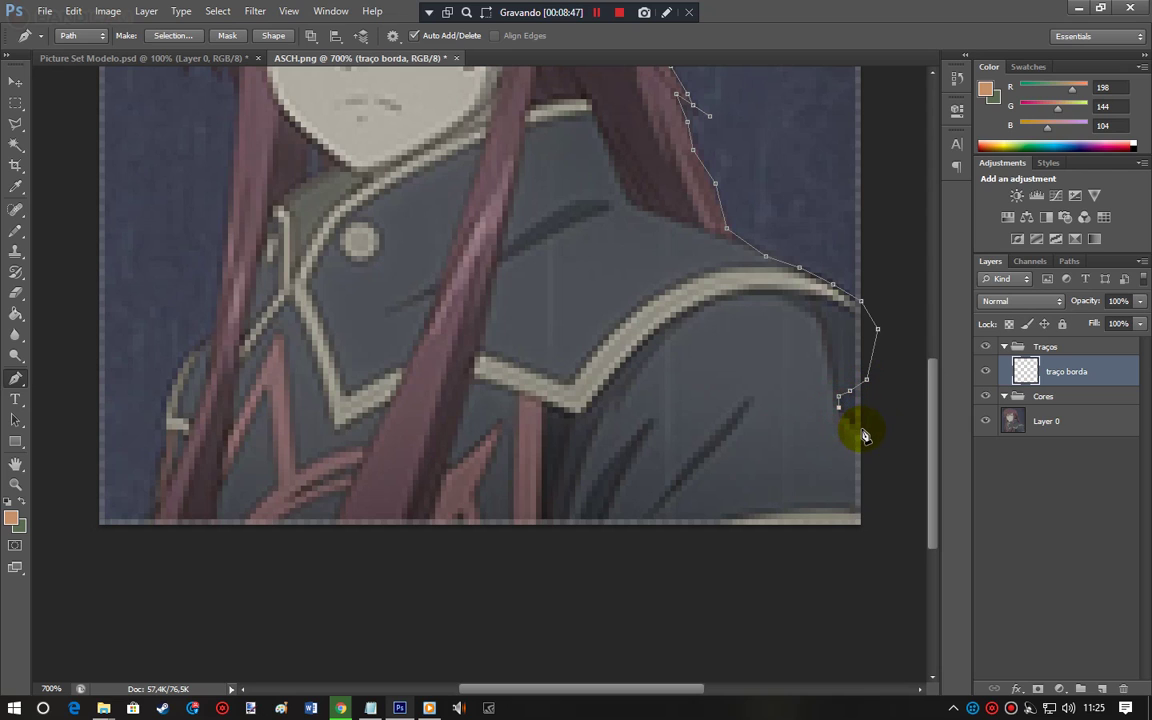
# Step: Carry the path outside the canvas below the coat and trace up the left arm to the hanging hair lock
pyautogui.click(889, 564)
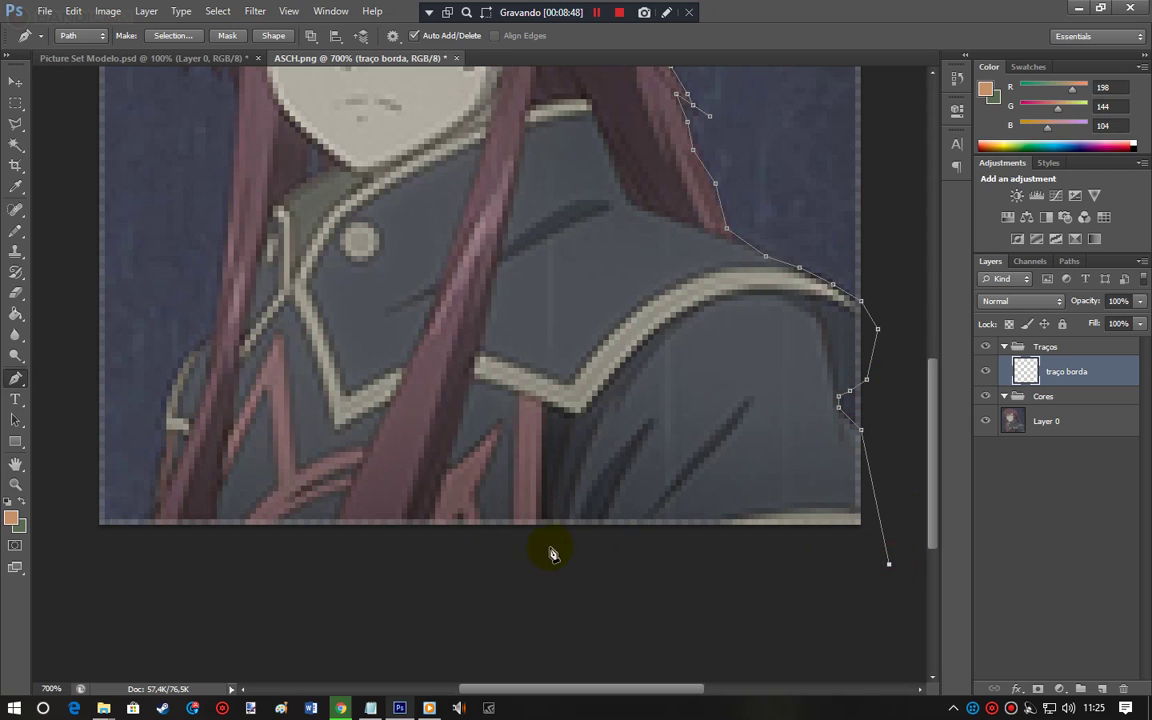
pyautogui.click(256, 564)
pyautogui.click(127, 541)
pyautogui.click(149, 519)
pyautogui.click(155, 487)
pyautogui.click(161, 434)
pyautogui.click(161, 407)
pyautogui.click(177, 374)
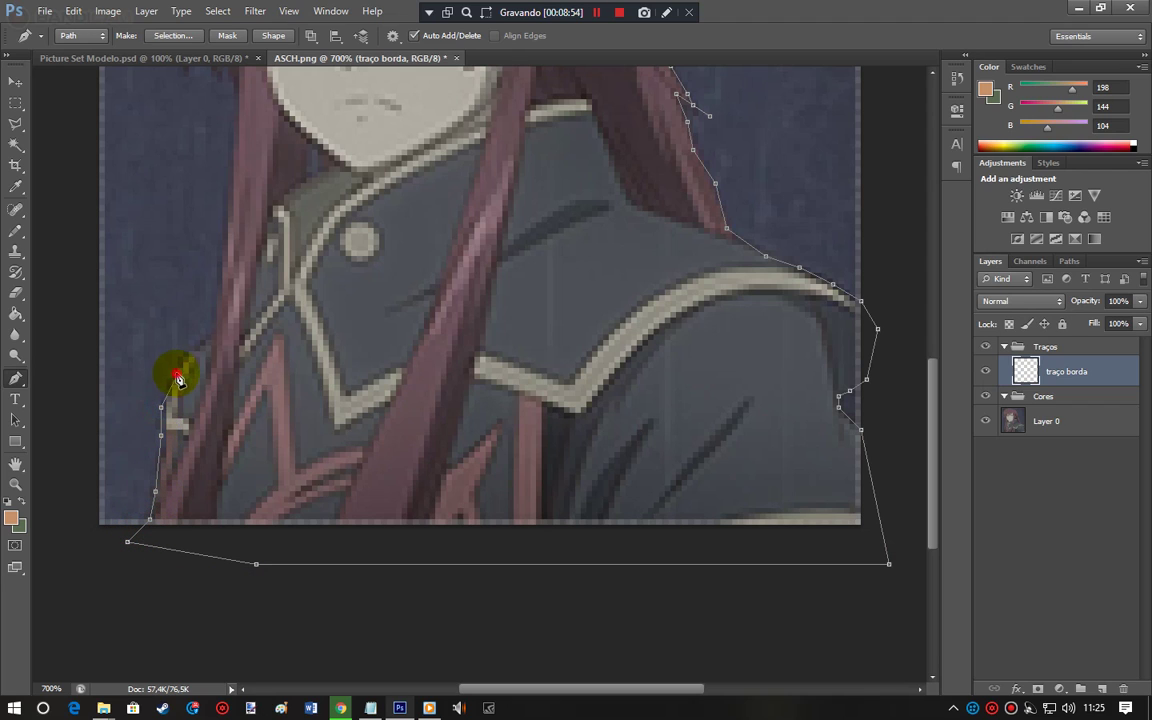
pyautogui.click(217, 328)
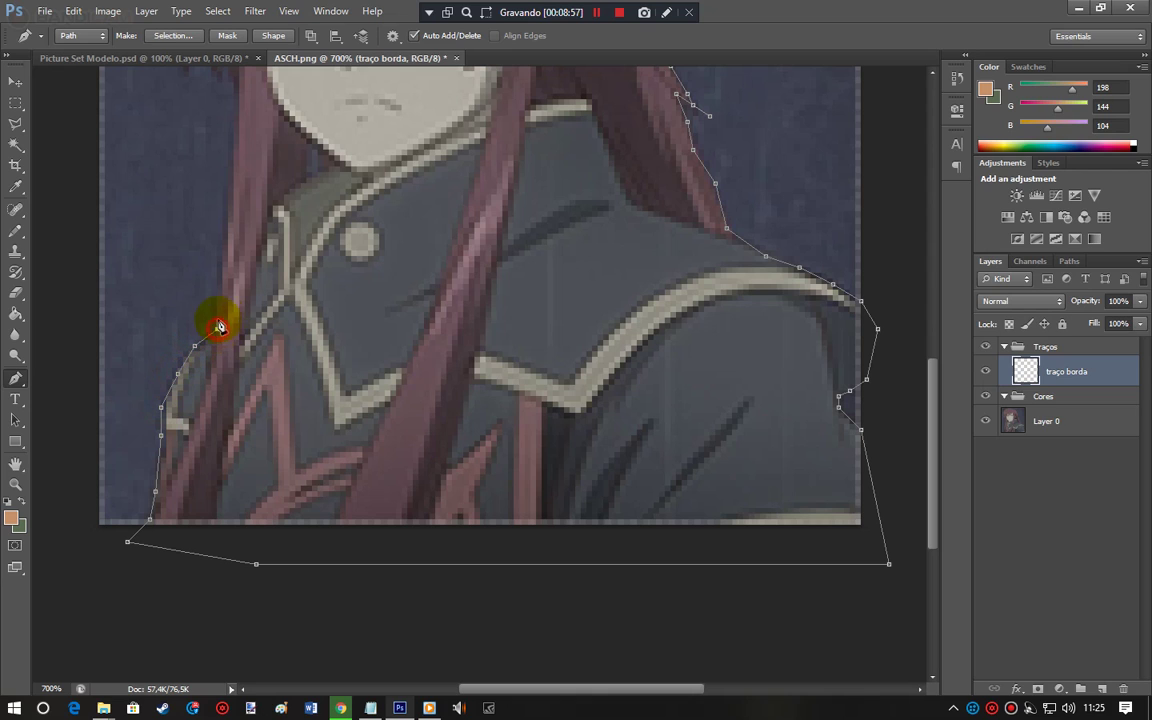
# Step: Trace the lower left hair lock upward and reposition its anchor points to follow the lock's outer edge
pyautogui.click(222, 278)
pyautogui.click(222, 229)
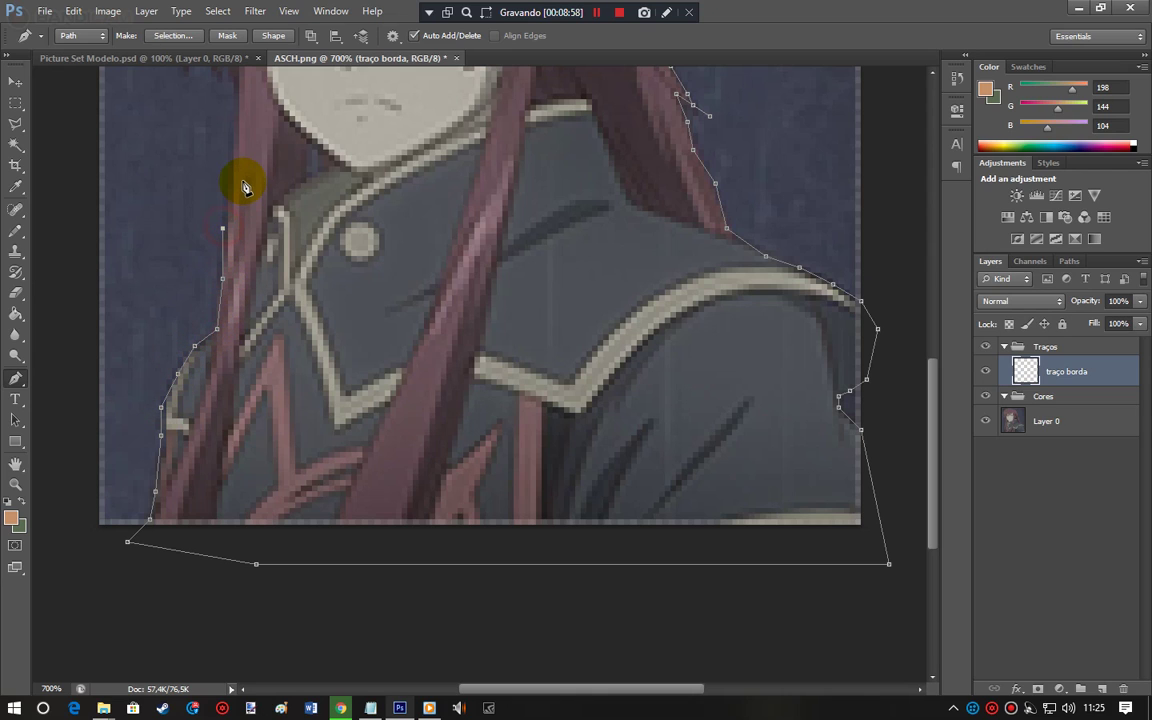
pyautogui.click(222, 280)
pyautogui.moveTo(223, 229); pyautogui.dragTo(228, 212)
pyautogui.moveTo(218, 281); pyautogui.dragTo(223, 280)
pyautogui.moveTo(217, 330); pyautogui.dragTo(212, 335)
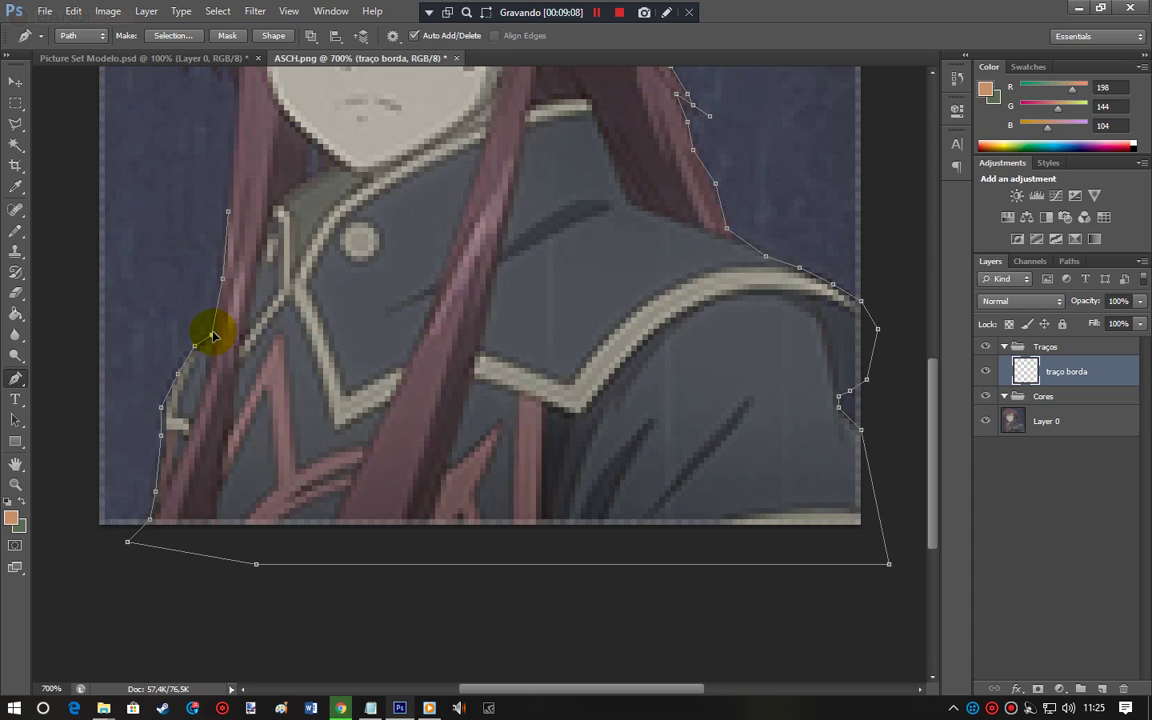
# Step: Continue the path up the left hair lock and around the small hair spikes beside the face
pyautogui.click(935, 440)
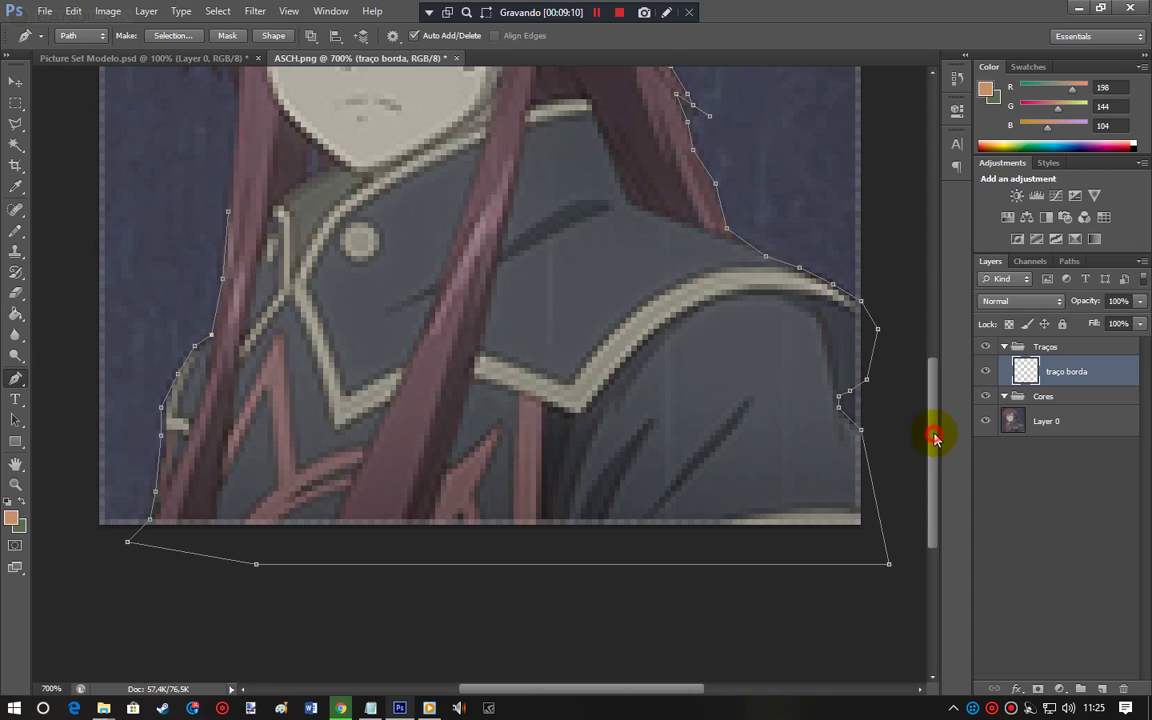
pyautogui.moveTo(935, 440); pyautogui.dragTo(920, 381)
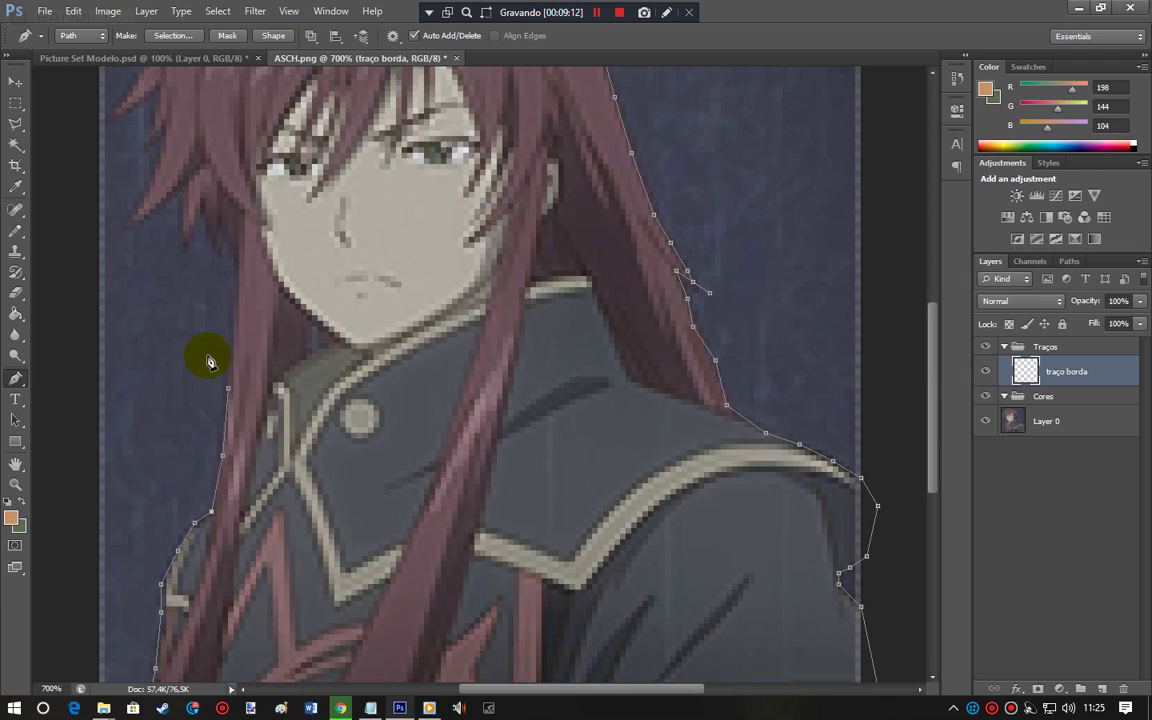
pyautogui.click(234, 338)
pyautogui.click(239, 270)
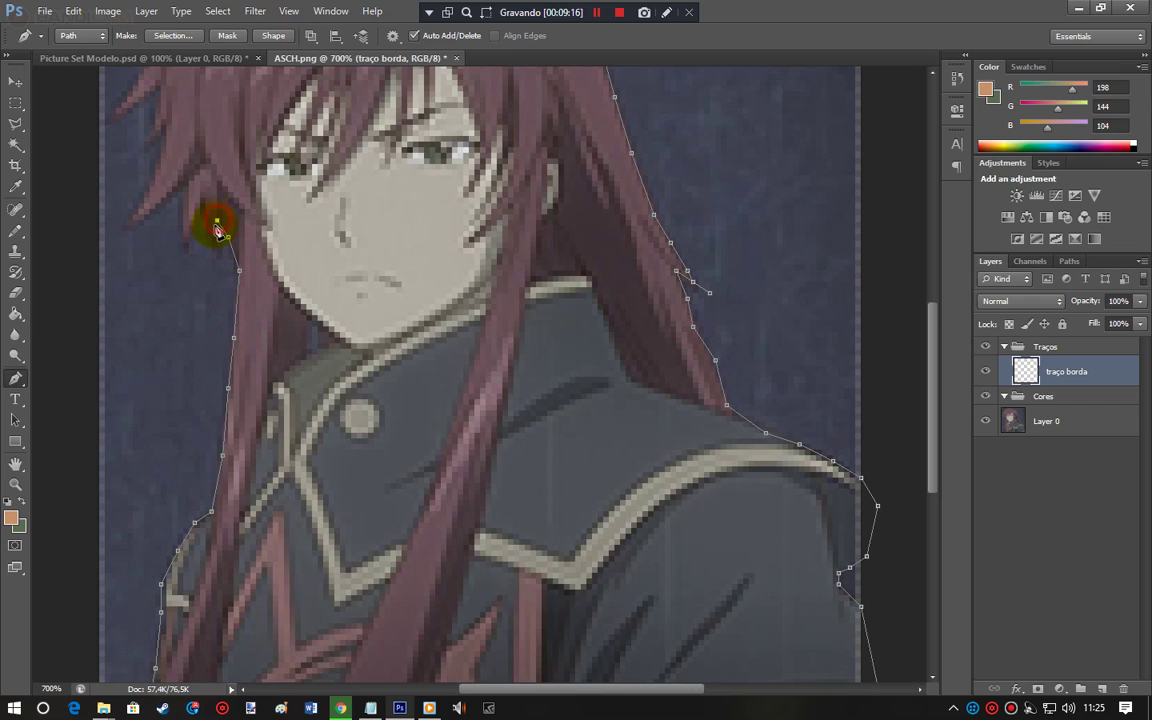
pyautogui.click(216, 243)
pyautogui.click(207, 232)
pyautogui.click(205, 209)
pyautogui.click(195, 232)
# Step: Switch to the Nova pasta folder in File Explorer and open the album folder inside the archive BLACKPINK-BAT2018SFIKDO-320-K2N.7z
pyautogui.moveTo(106, 708)
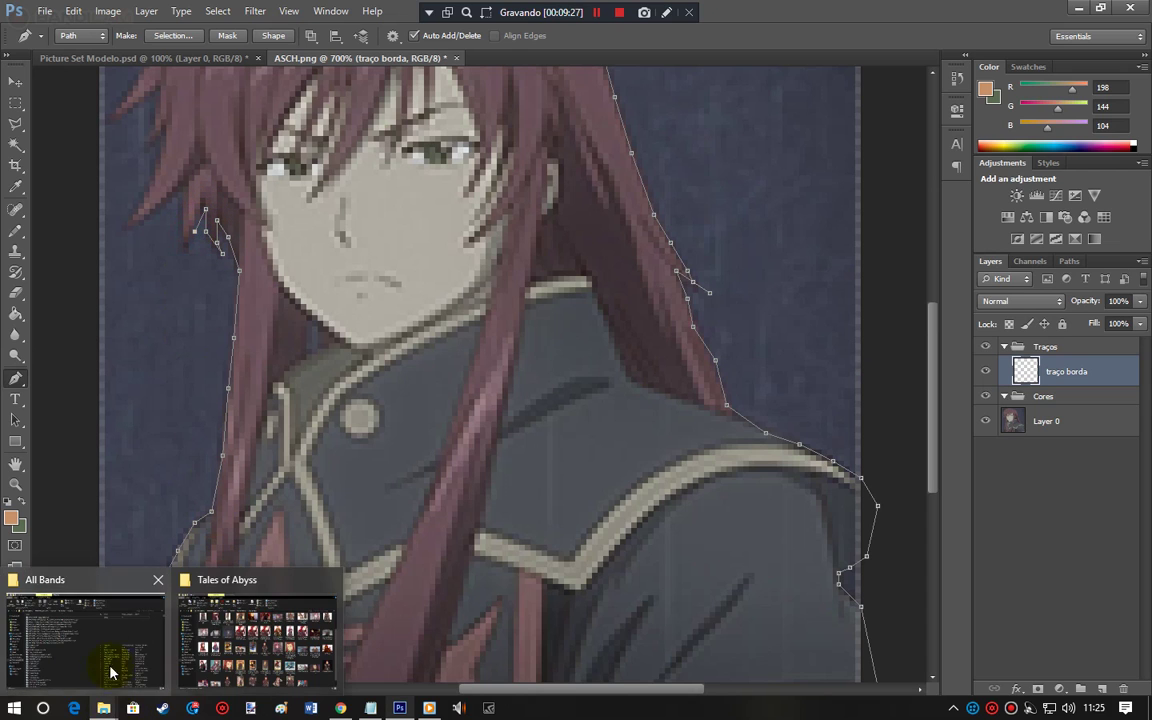
pyautogui.click(112, 673)
pyautogui.click(401, 124)
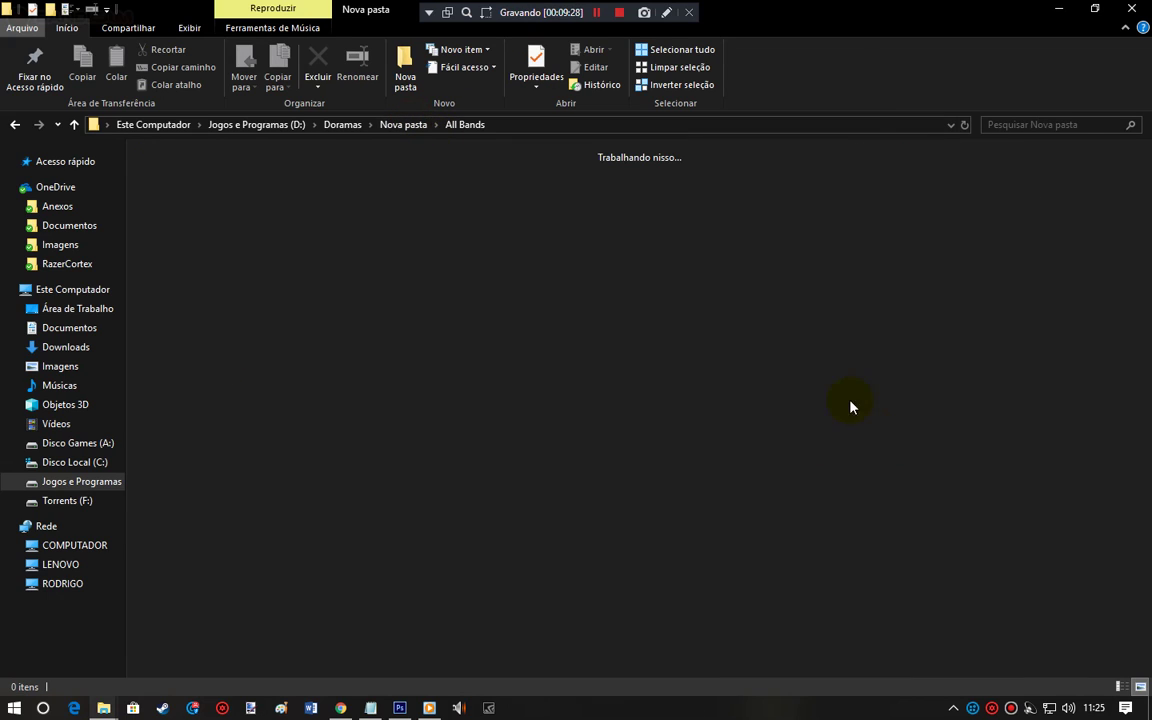
pyautogui.click(714, 494)
pyautogui.click(175, 506)
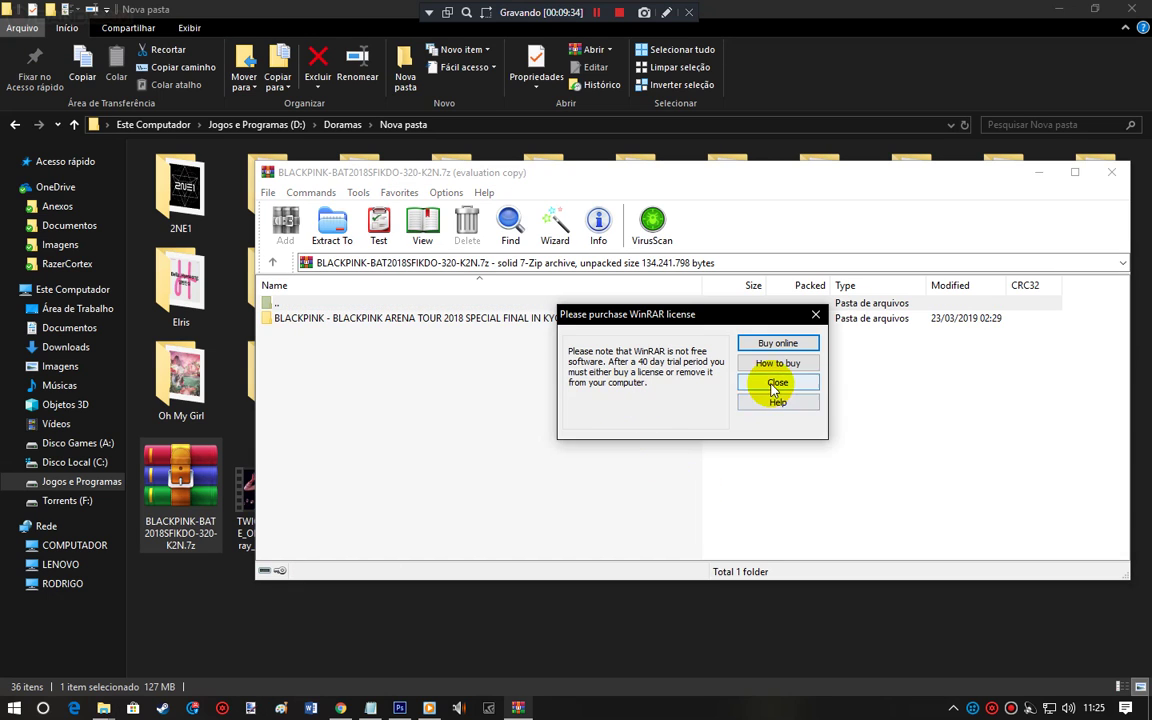
pyautogui.click(777, 388)
pyautogui.doubleClick(440, 320)
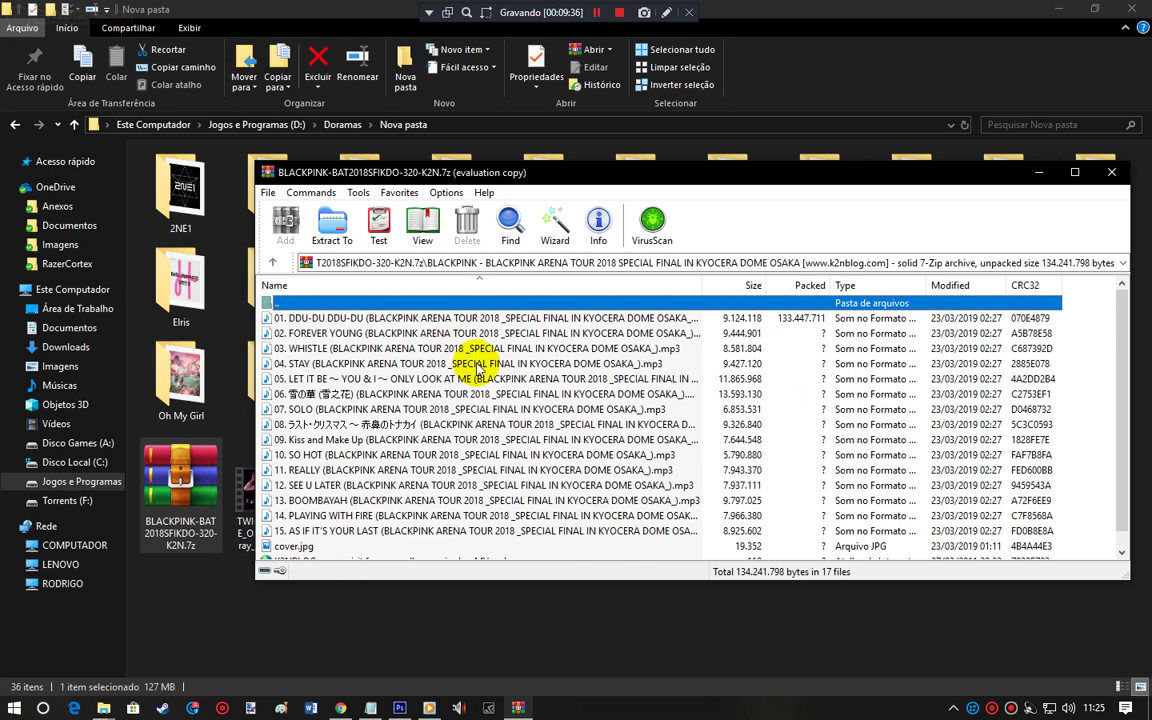
# Step: Extract MP3 tracks 01 to 15 from the archive into the Black Pink folder
pyautogui.click(788, 10)
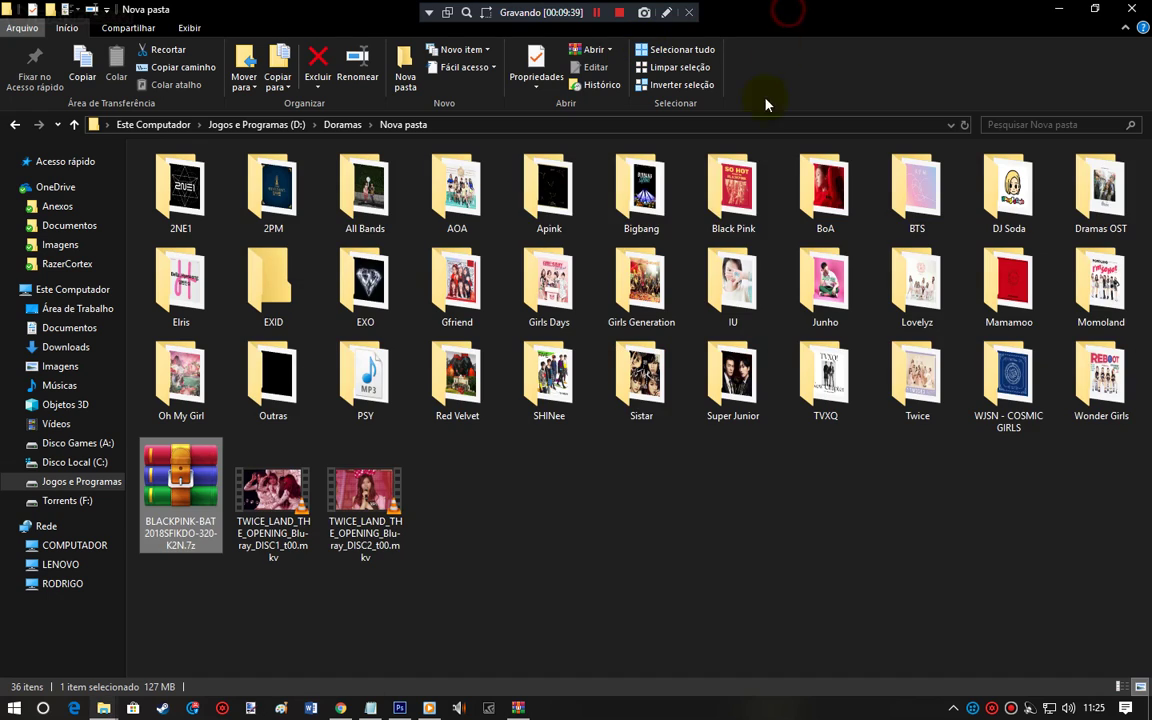
pyautogui.click(733, 205)
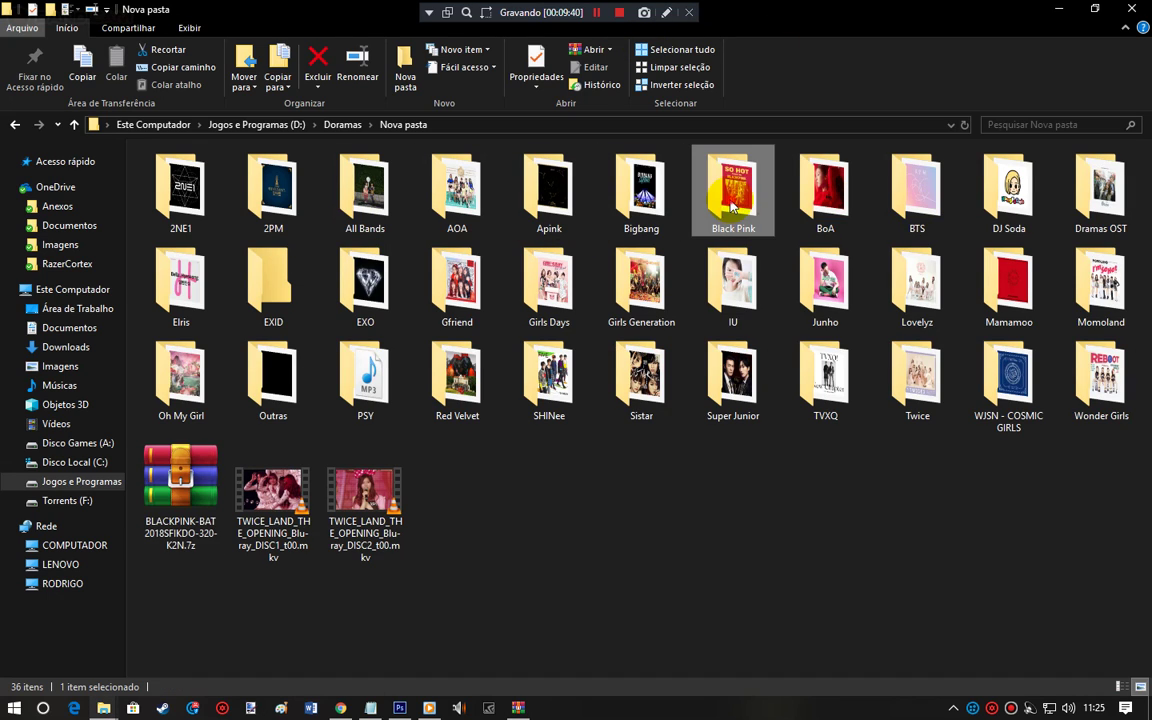
pyautogui.doubleClick(733, 205)
pyautogui.hotkey('alt', 'Tab')
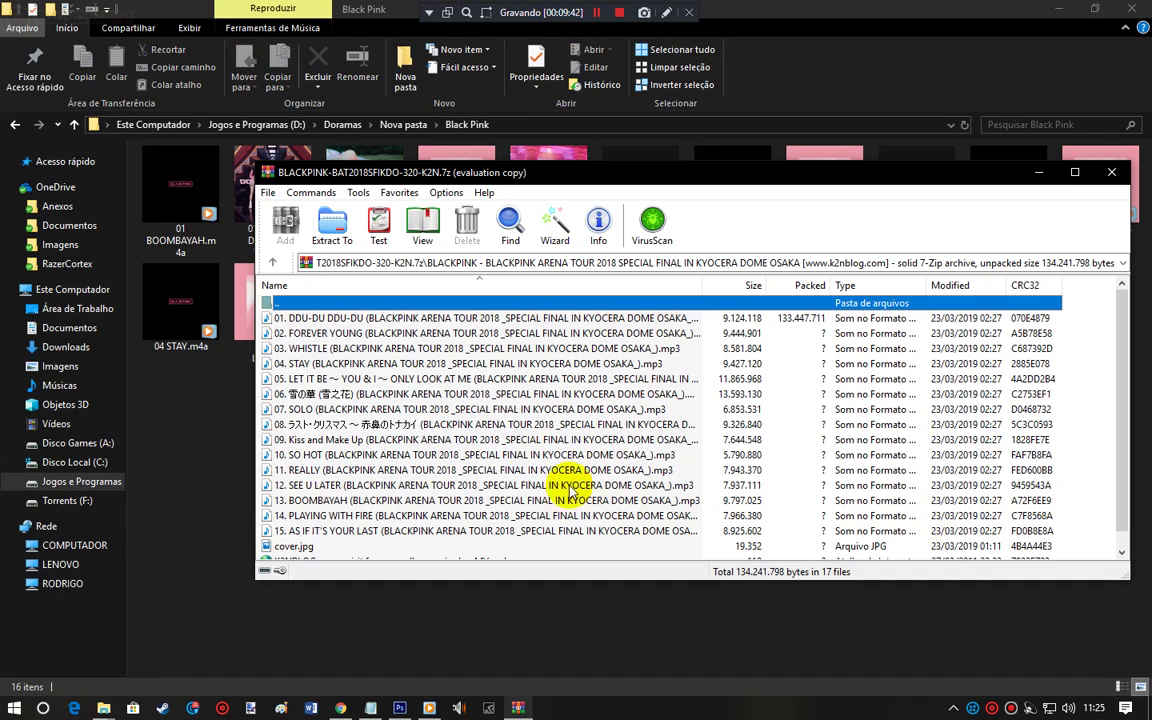
pyautogui.hotkey('ctrl', 'a')
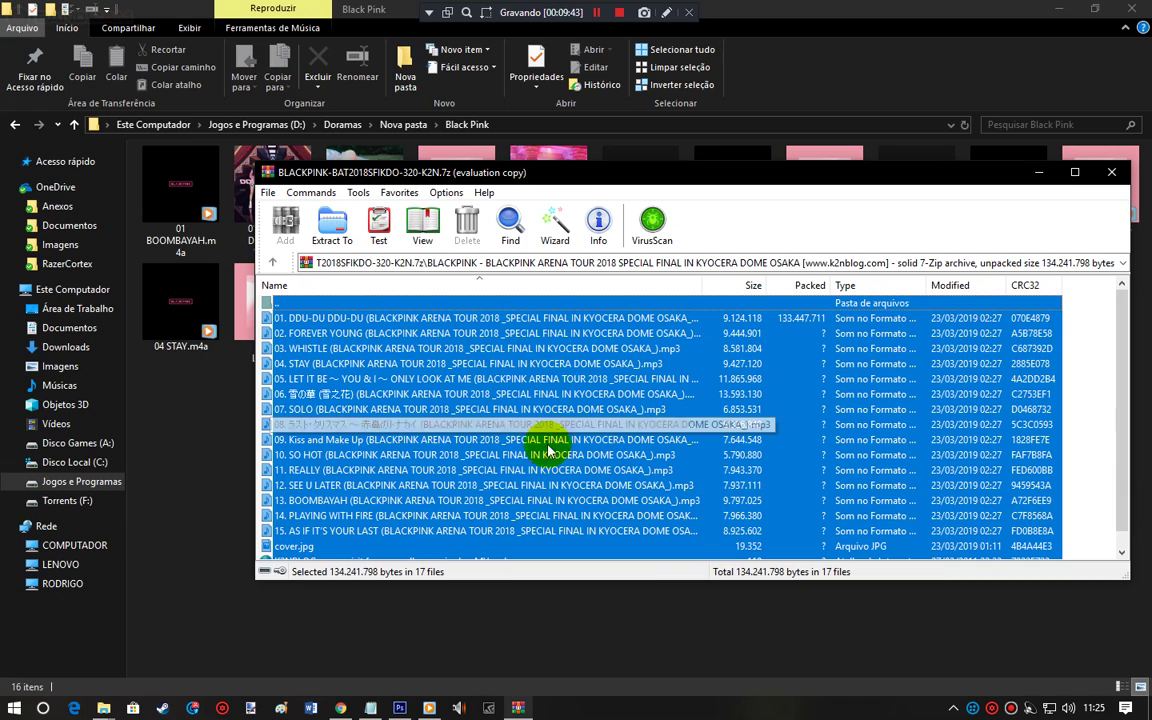
pyautogui.click(415, 531)
pyautogui.keyDown('shift'); pyautogui.click(303, 318); pyautogui.keyUp('shift')
pyautogui.moveTo(320, 405); pyautogui.dragTo(195, 463)
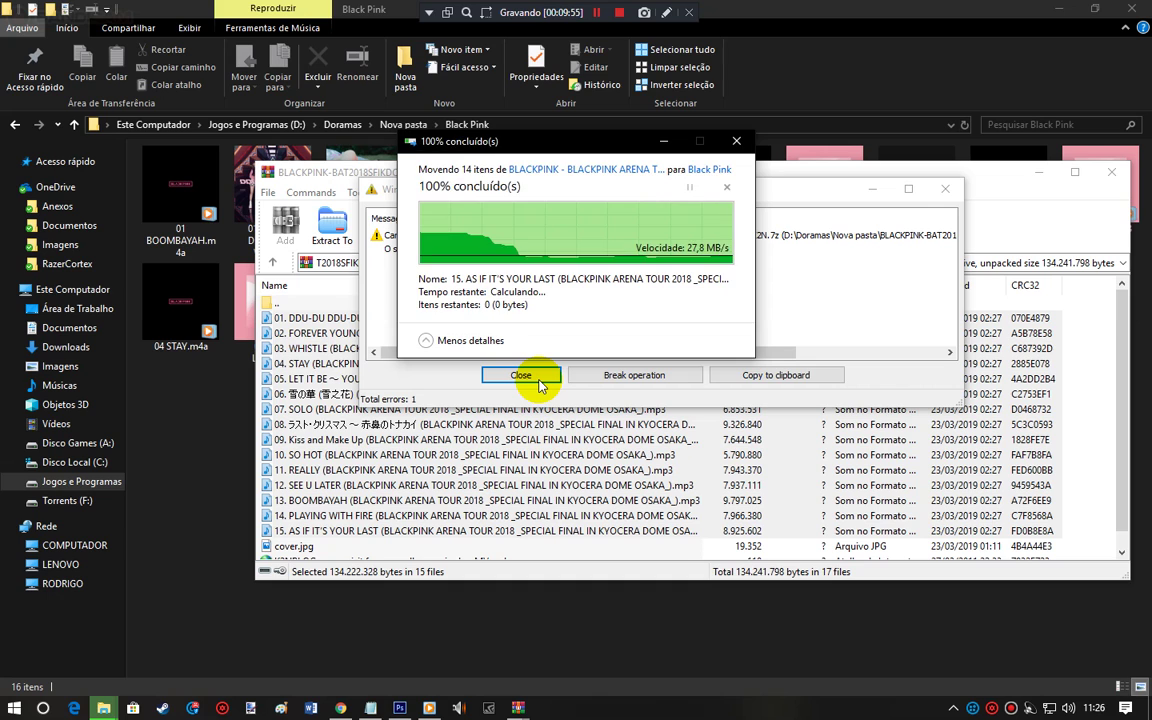
# Step: Dismiss the WinRAR diagnostic messages and close the archive window
pyautogui.click(535, 379)
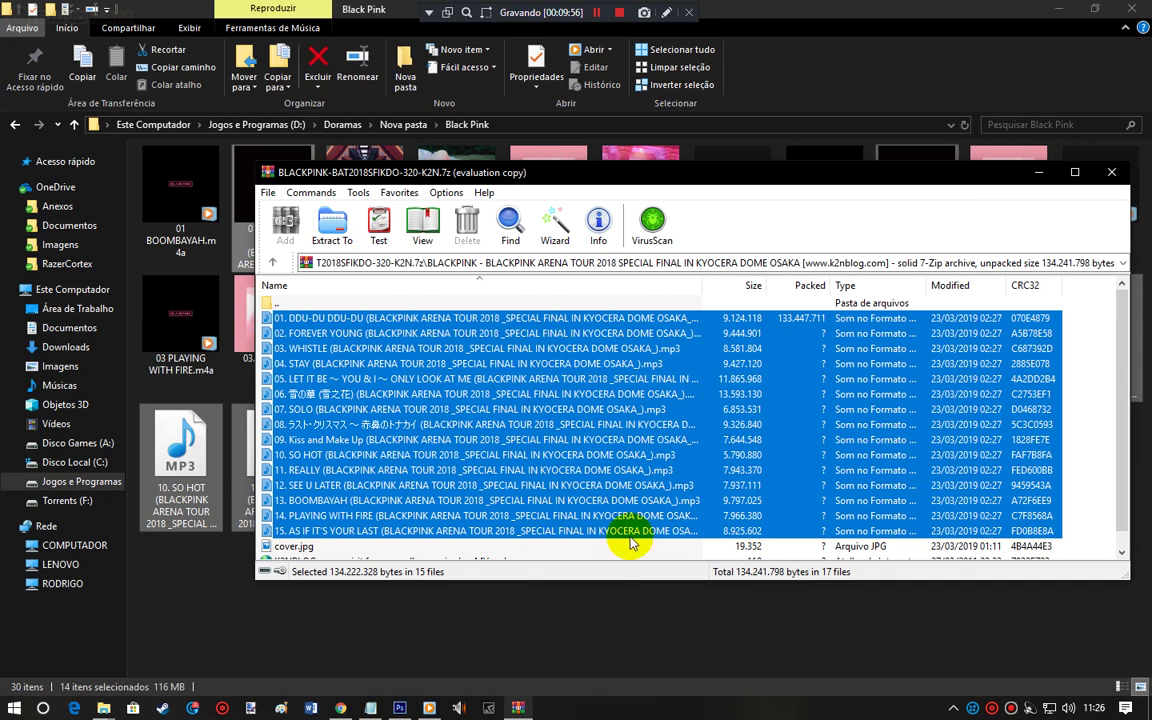
pyautogui.moveTo(518, 708)
pyautogui.click(536, 625)
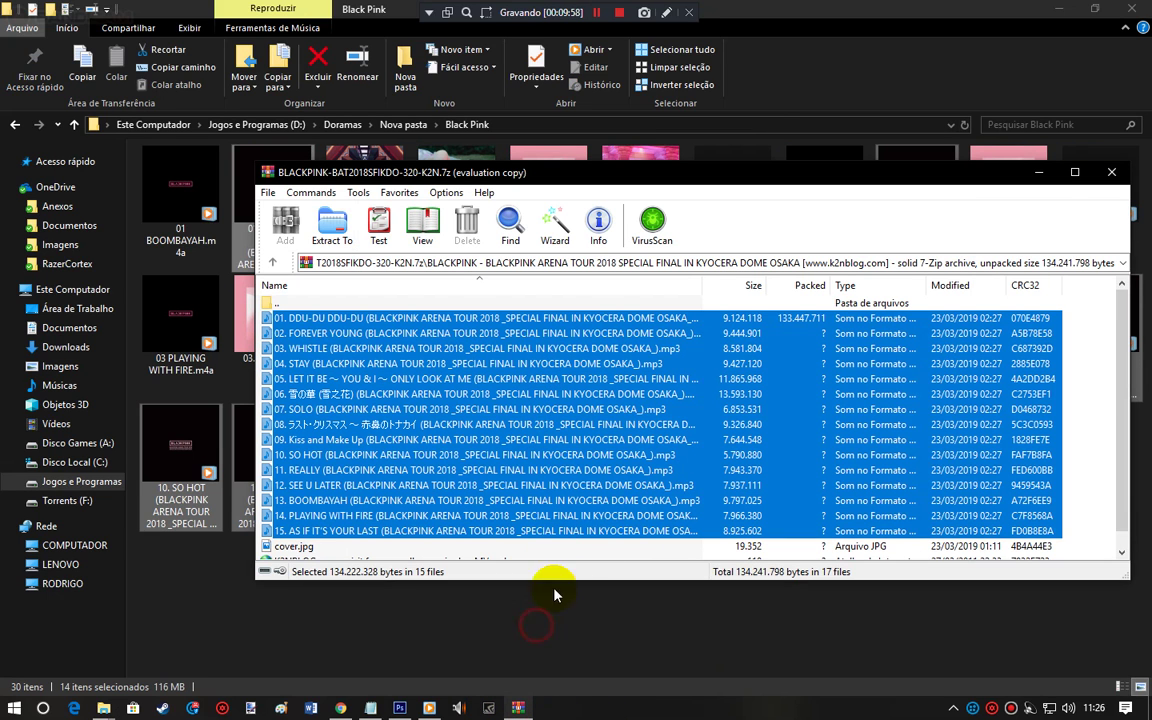
pyautogui.click(1111, 172)
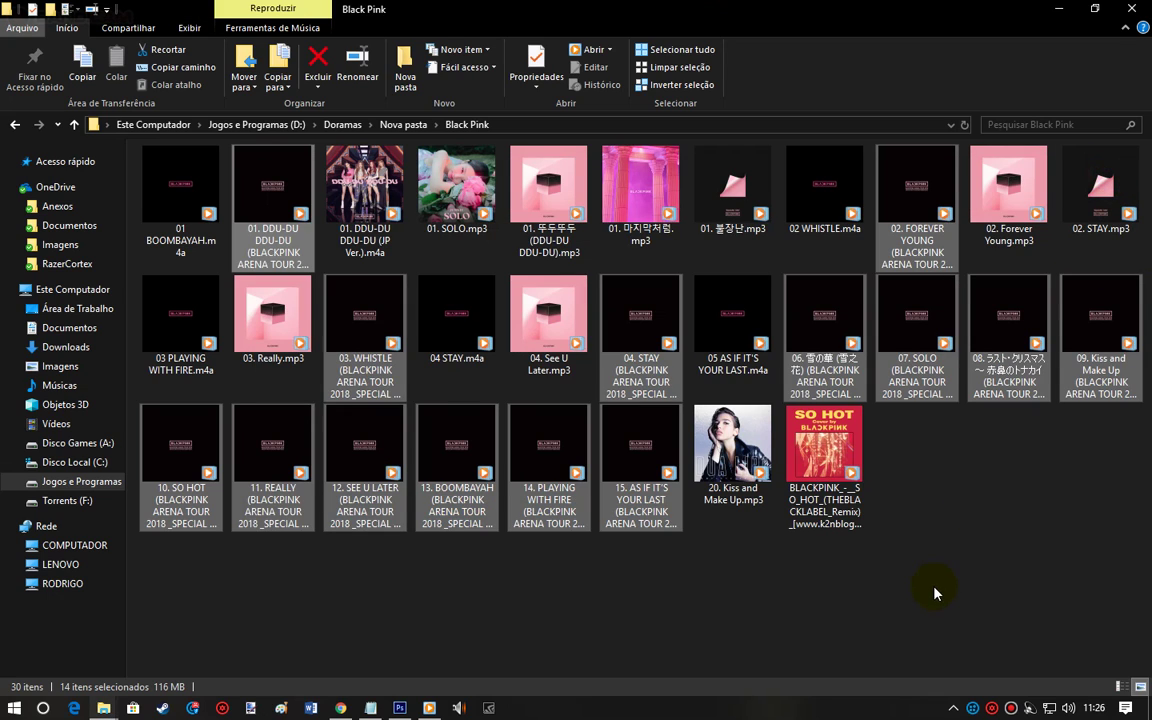
# Step: Deselect the extracted songs and return to the Nova pasta folder
pyautogui.click(962, 606)
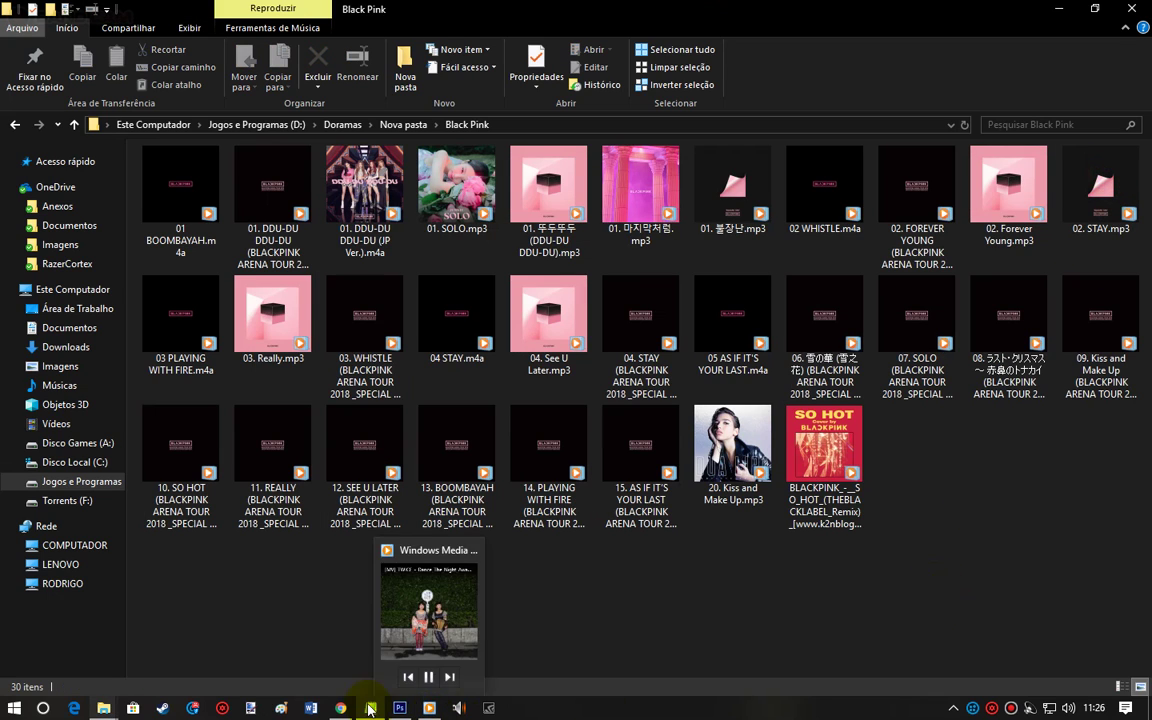
pyautogui.click(419, 620)
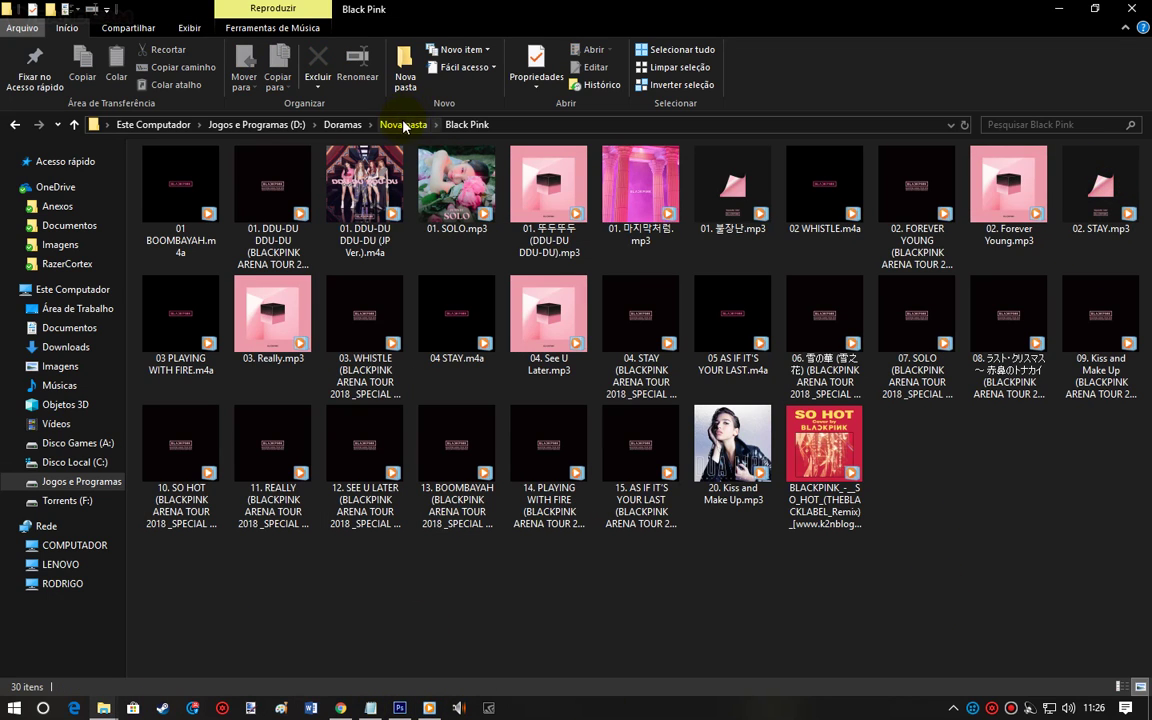
pyautogui.click(403, 124)
pyautogui.click(381, 497)
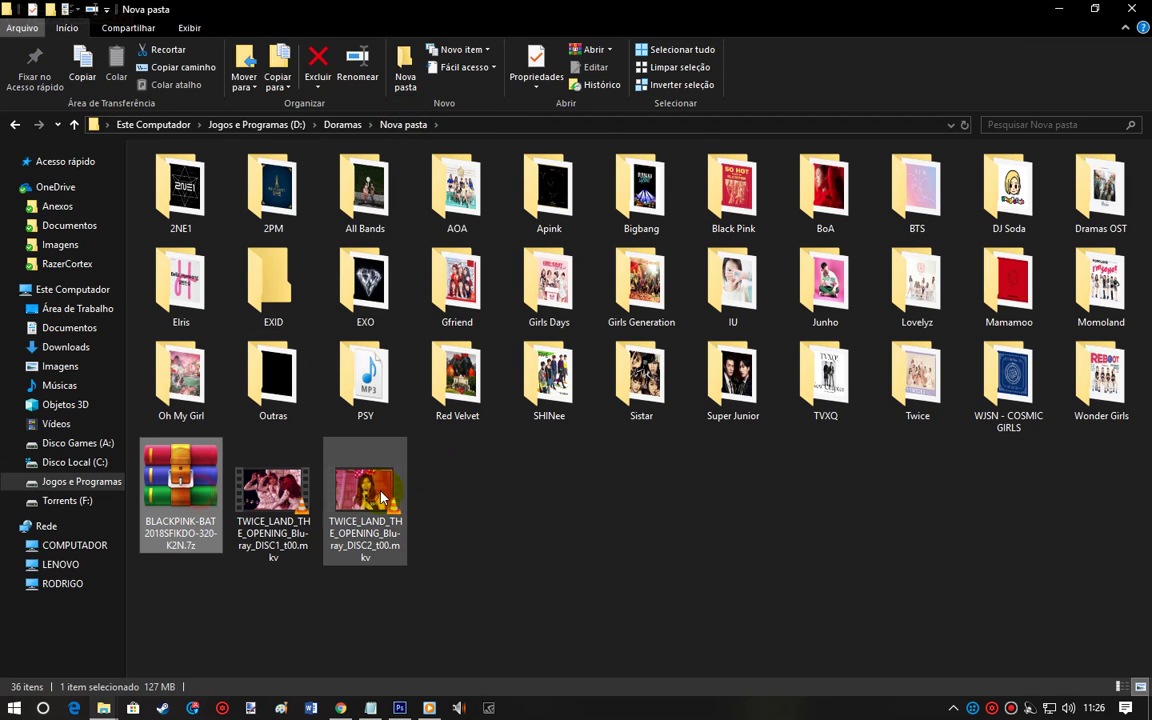
# Step: Delete the archive BLACKPINK-BAT2018SFIKDO-320-K2N.7z and copy all the songs in the Black Pink folder
pyautogui.press('Delete')
pyautogui.click(742, 220)
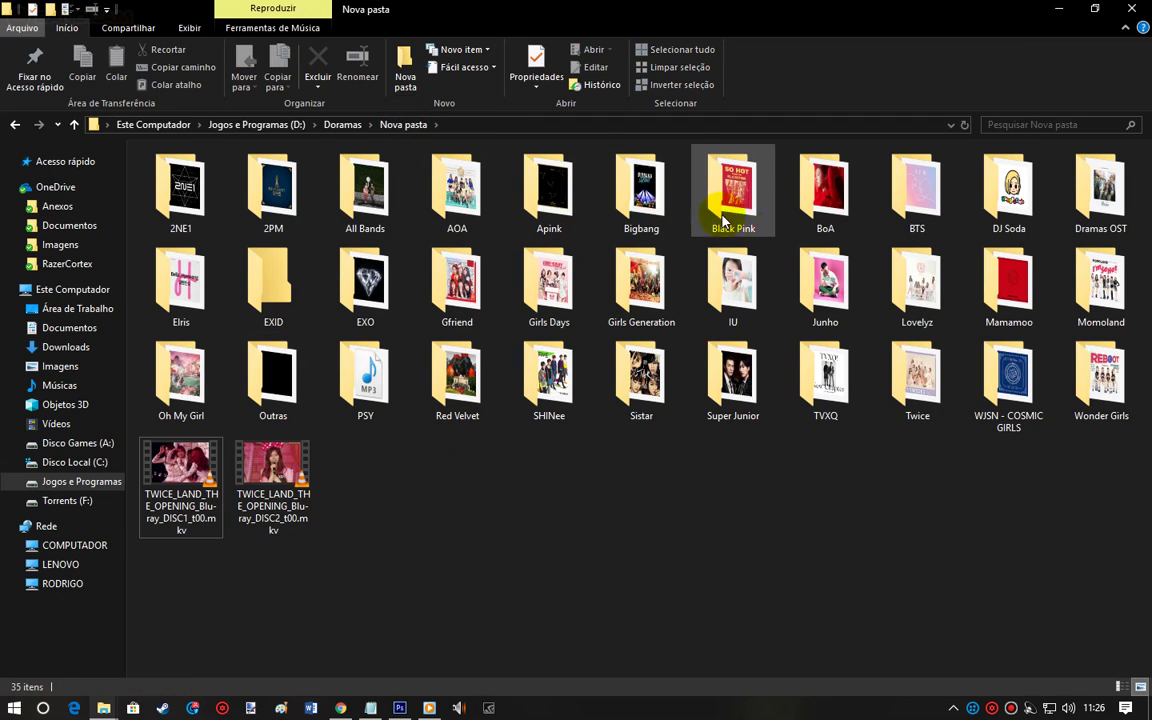
pyautogui.doubleClick(742, 220)
pyautogui.hotkey('ctrl', 'a')
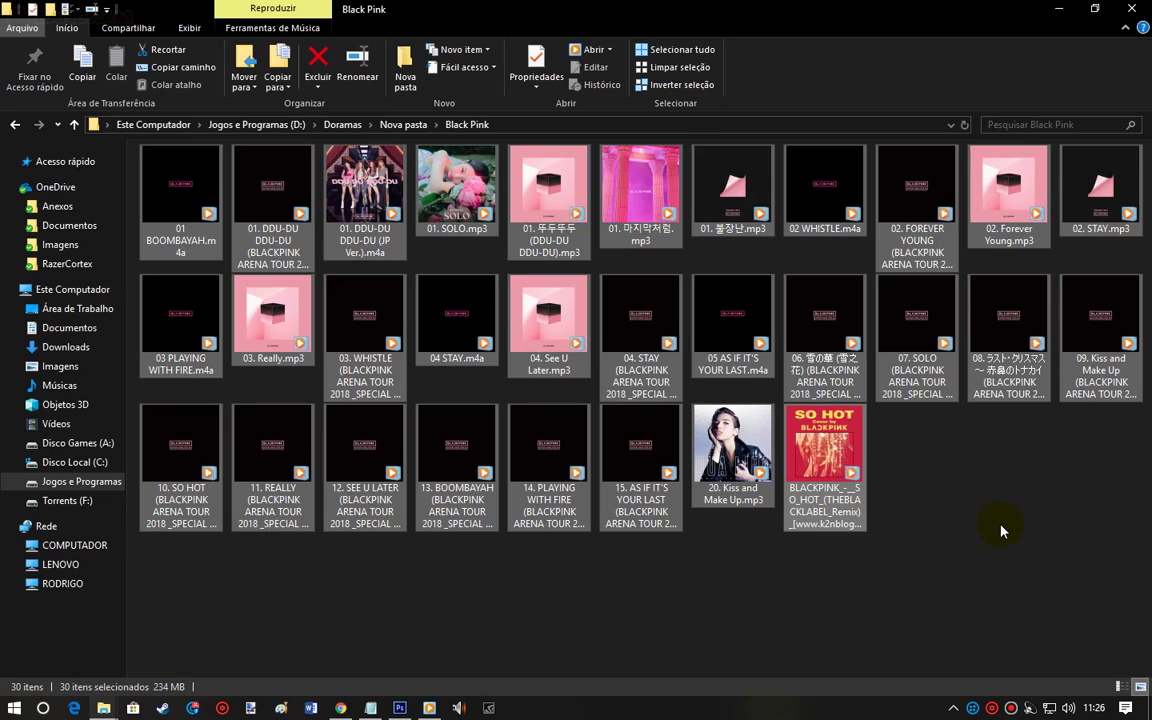
pyautogui.hotkey('ctrl', 'c')
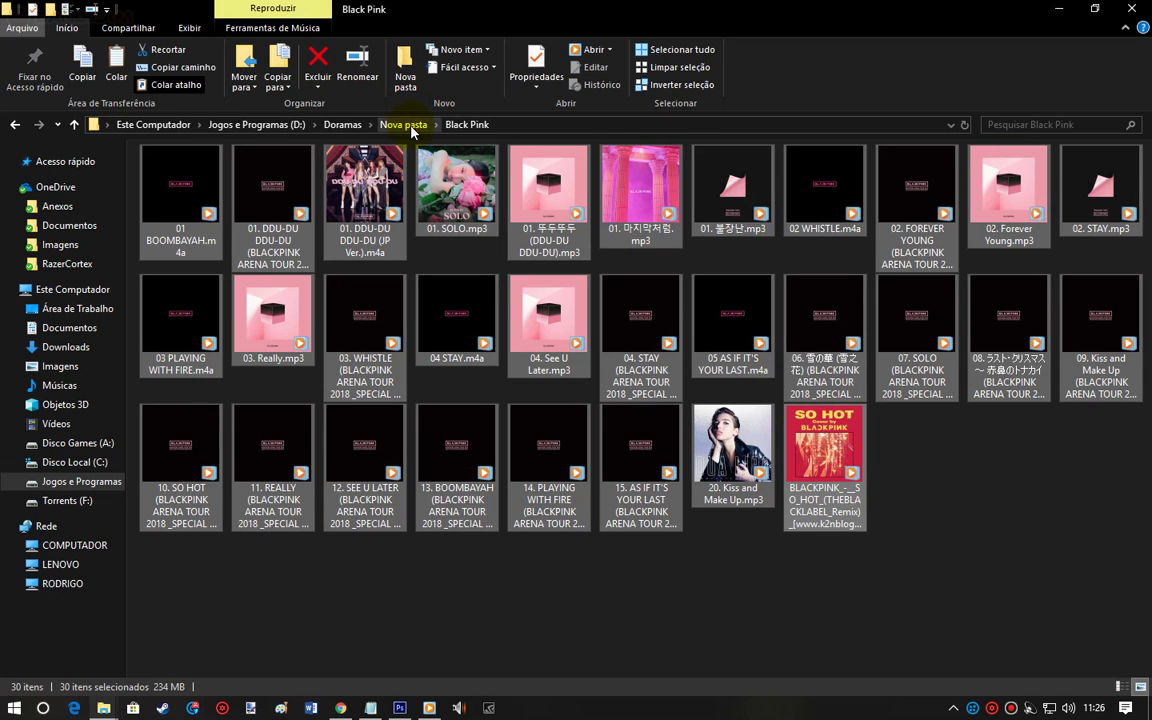
# Step: Paste the copied songs into the All Bands folder, skipping the files whose names already exist there
pyautogui.click(408, 125)
pyautogui.doubleClick(366, 196)
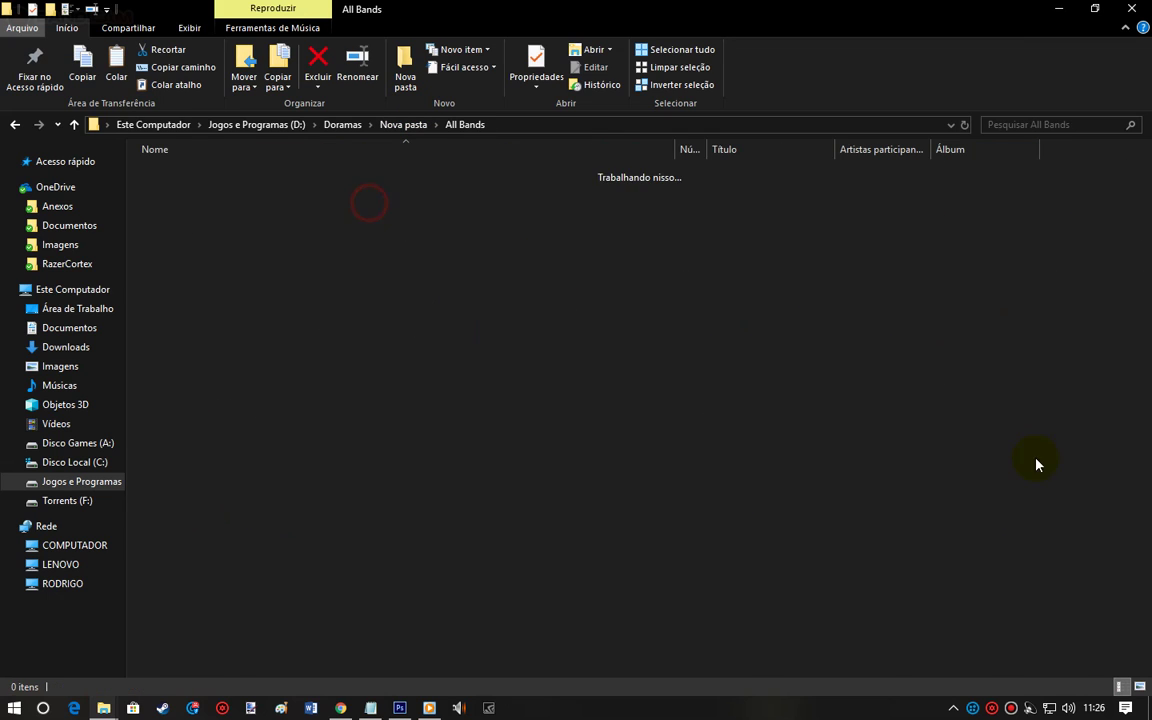
pyautogui.click(1098, 395)
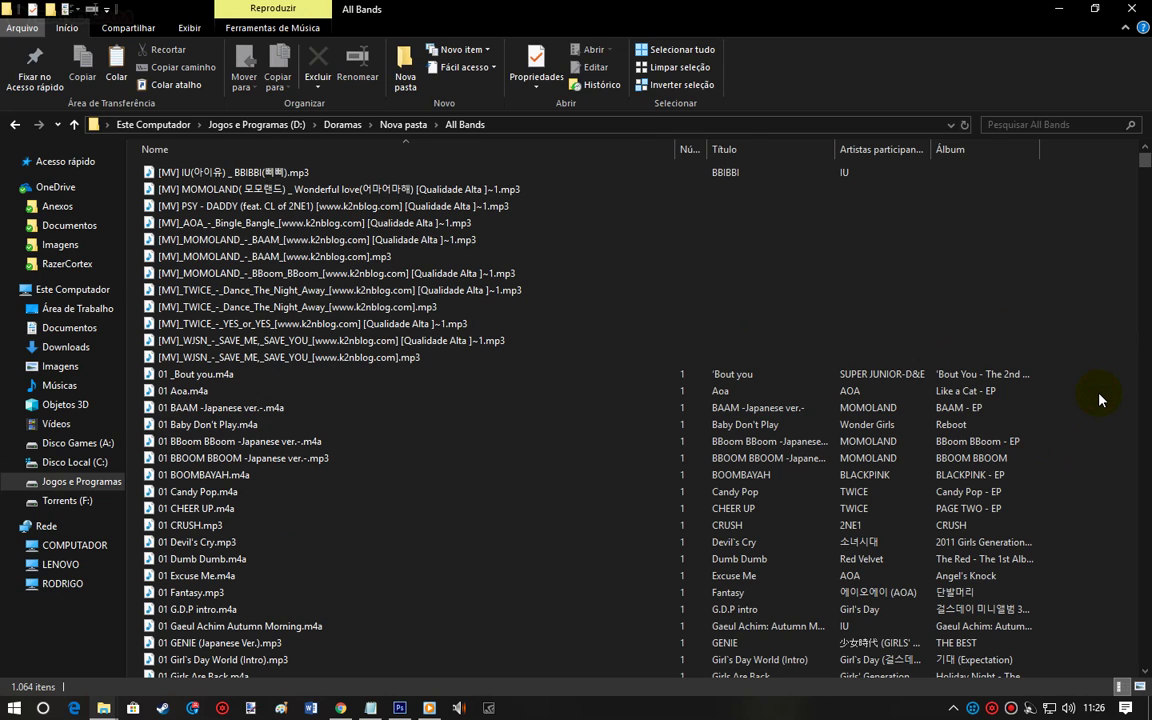
pyautogui.hotkey('ctrl', 'v')
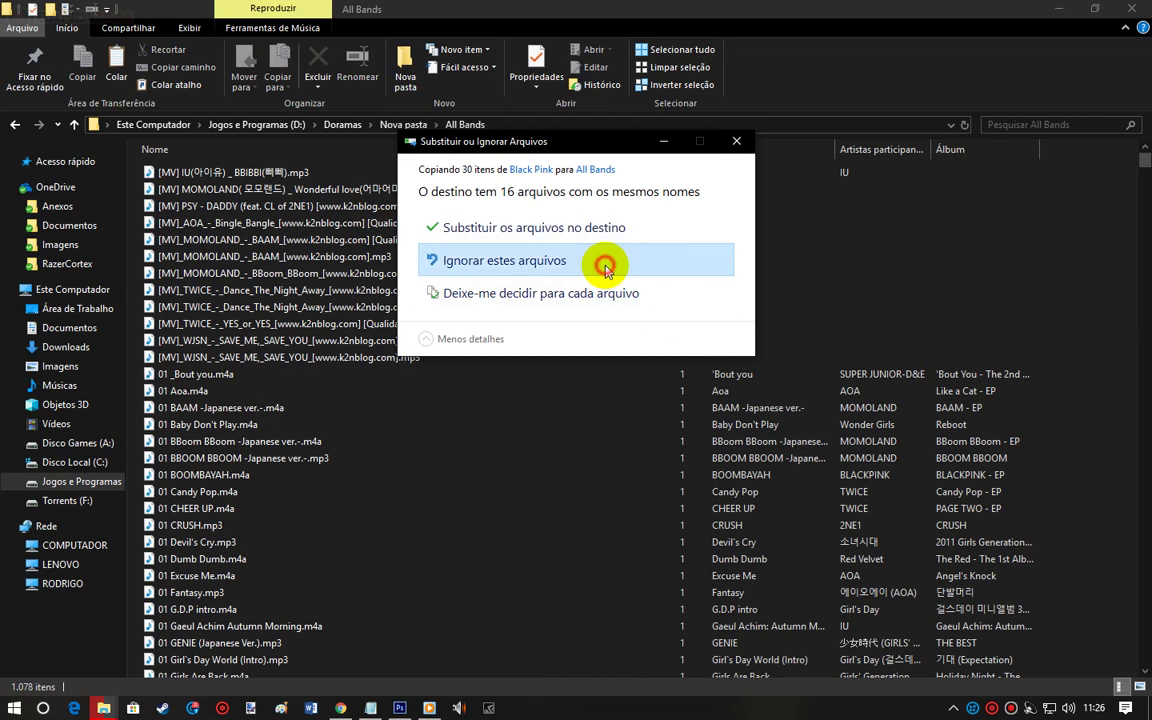
pyautogui.click(604, 262)
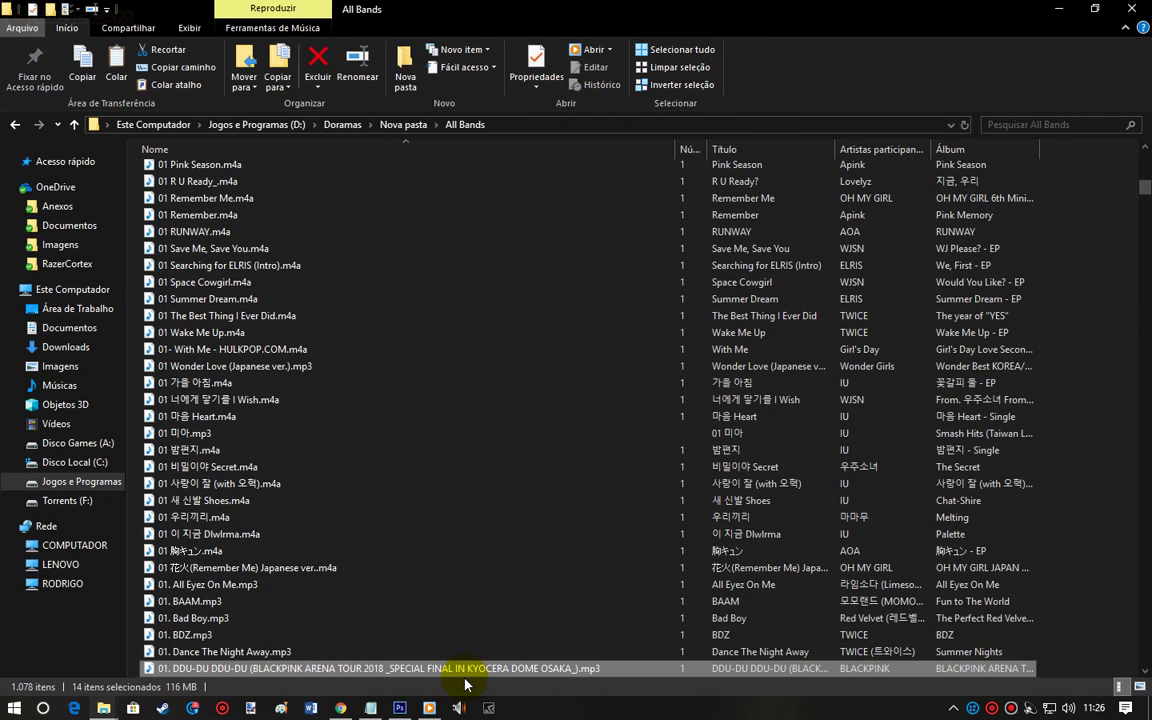
# Step: Switch Windows Media Player to its library view and add the newly pasted BLACKPINK songs from All Bands to the play queue
pyautogui.moveTo(430, 693)
pyautogui.moveTo(334, 668); pyautogui.dragTo(360, 648)
pyautogui.click(428, 709)
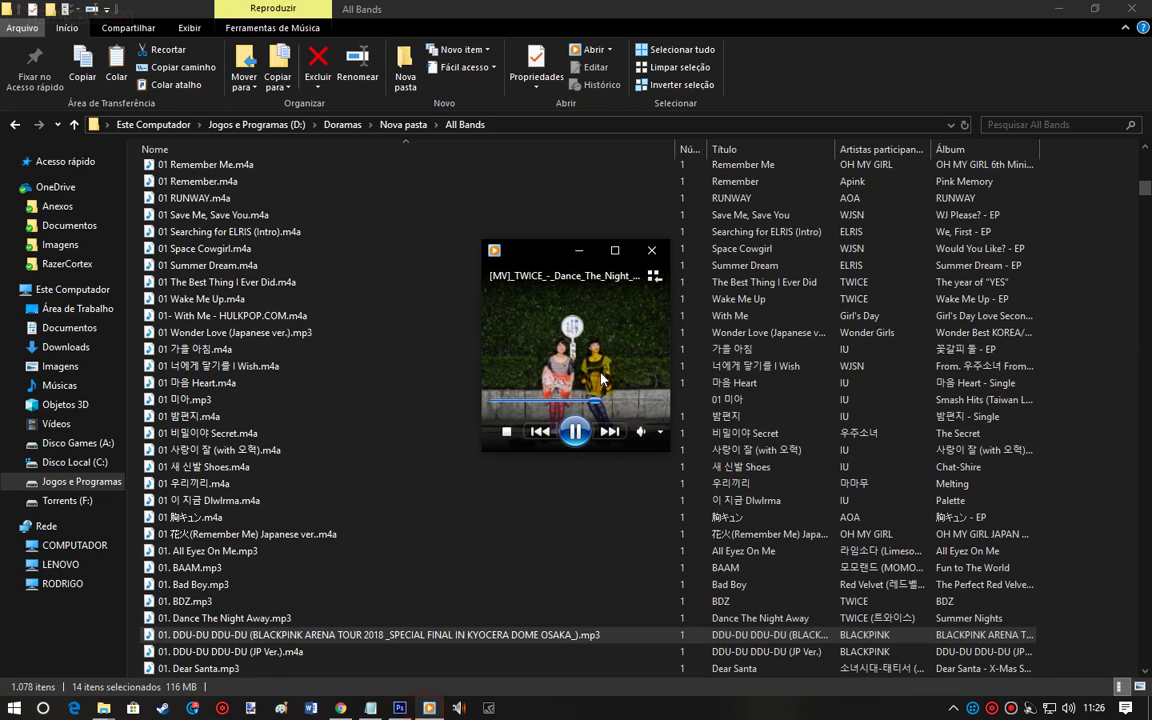
pyautogui.click(648, 278)
pyautogui.hotkey('alt', 'Tab')
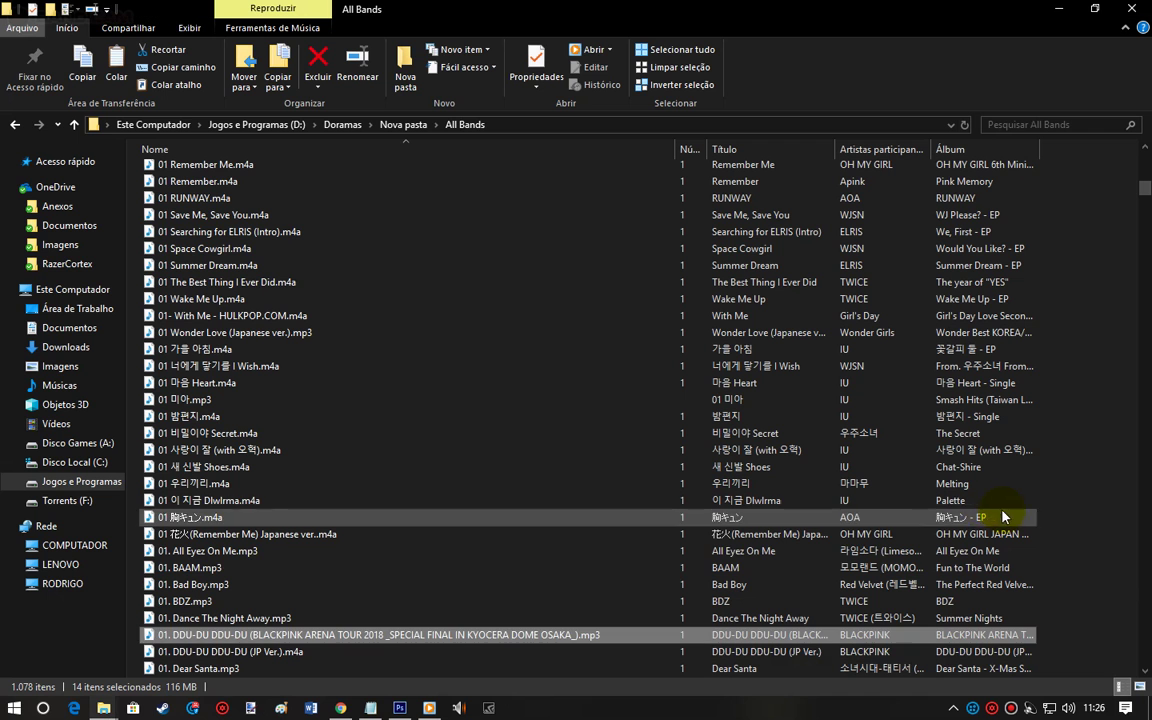
pyautogui.moveTo(290, 632); pyautogui.dragTo(1037, 441)
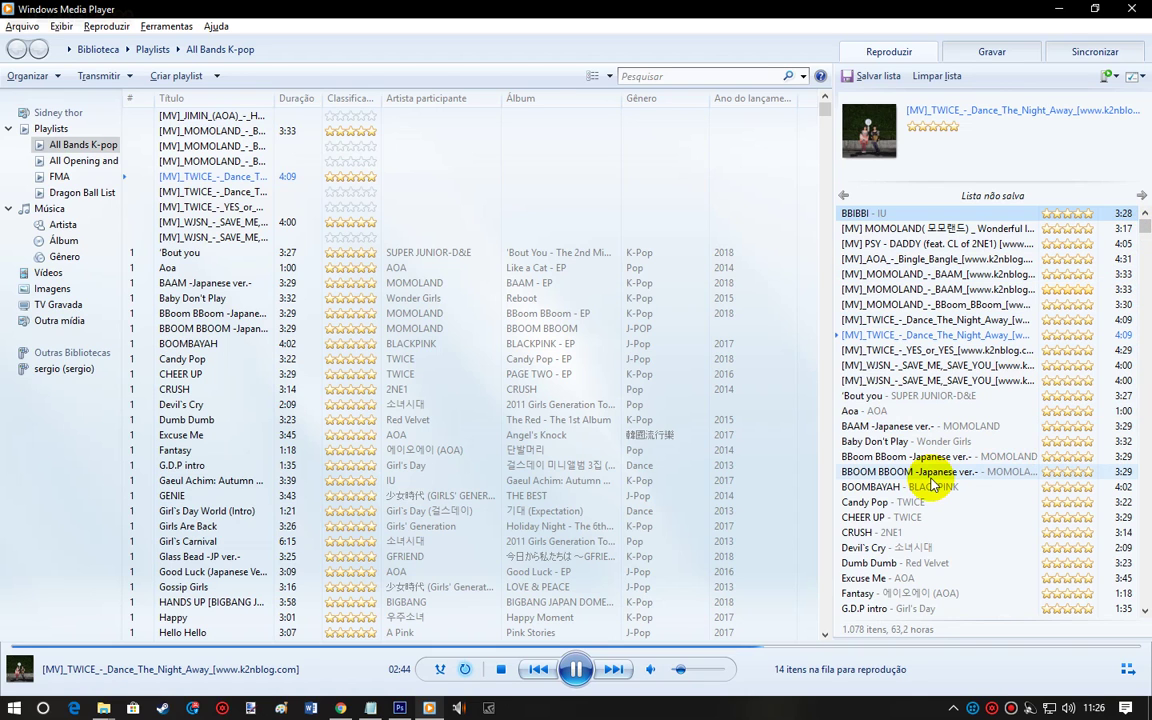
# Step: Remove every song from the unsaved play queue in Windows Media Player
pyautogui.click(938, 217)
pyautogui.moveTo(1143, 228); pyautogui.dragTo(1145, 620)
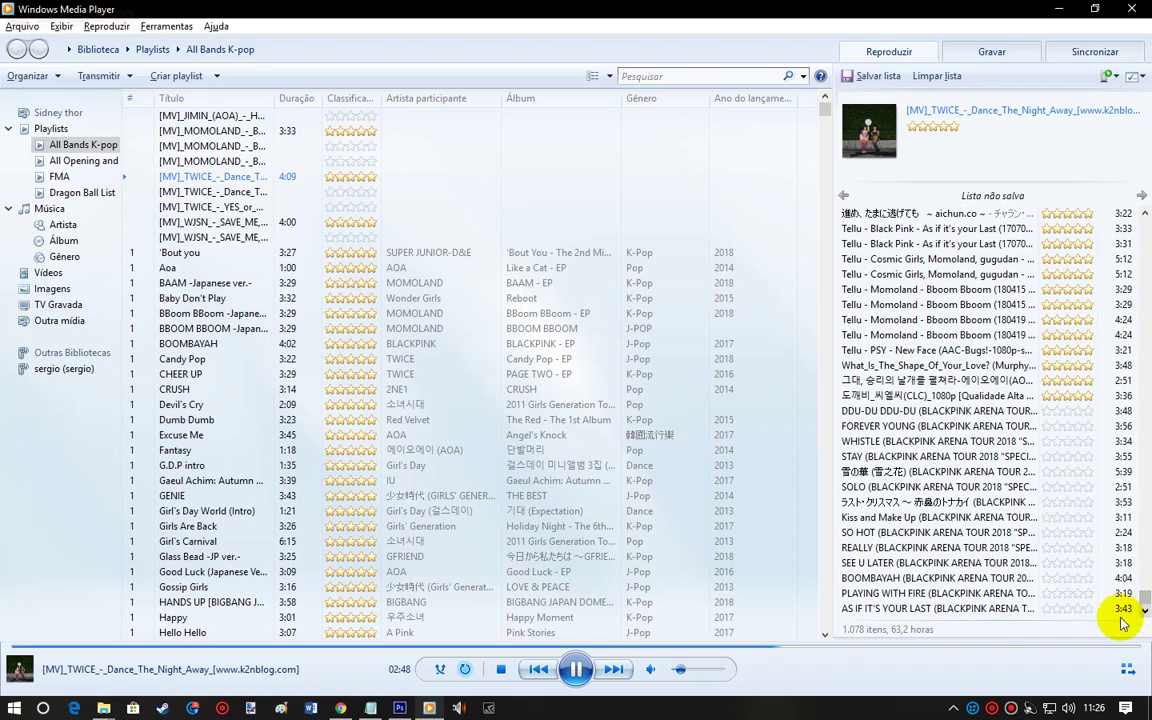
pyautogui.hotkey('ctrl', 'a')
pyautogui.press('Delete')
# Step: Add all the songs in the All Bands folder to the Windows Media Player play queue
pyautogui.hotkey('alt', 'Tab')
pyautogui.click(1123, 491)
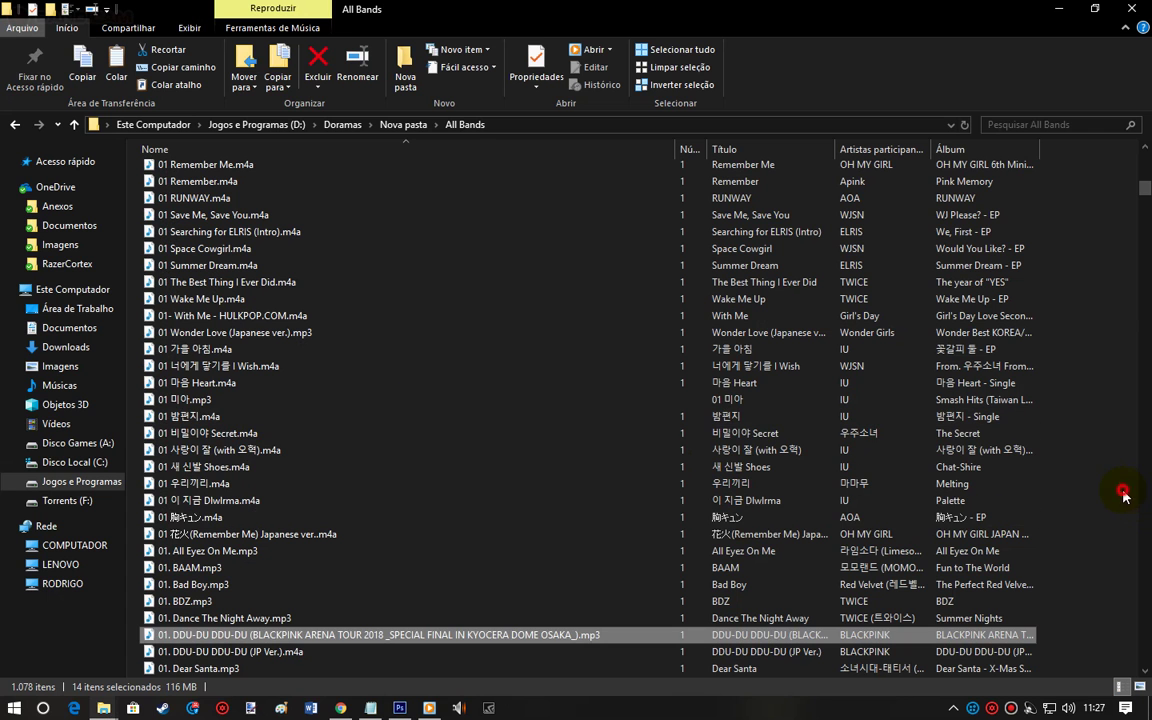
pyautogui.hotkey('ctrl', 'a')
pyautogui.moveTo(1146, 180); pyautogui.dragTo(1146, 160)
pyautogui.moveTo(232, 176); pyautogui.dragTo(943, 262)
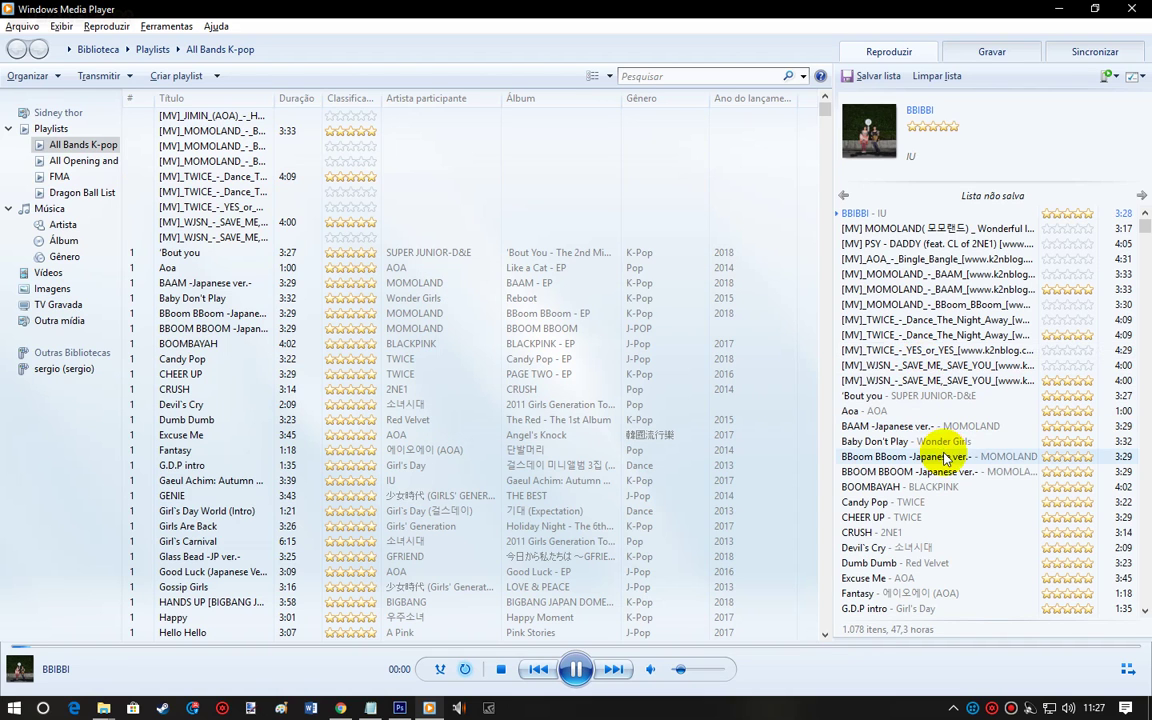
# Step: Select all the songs in the play queue and apply a rating of 5 estrelas to them
pyautogui.moveTo(1143, 221); pyautogui.dragTo(1140, 625)
pyautogui.click(995, 608)
pyautogui.moveTo(1145, 603); pyautogui.dragTo(1124, 226)
pyautogui.hotkey('ctrl', 'a')
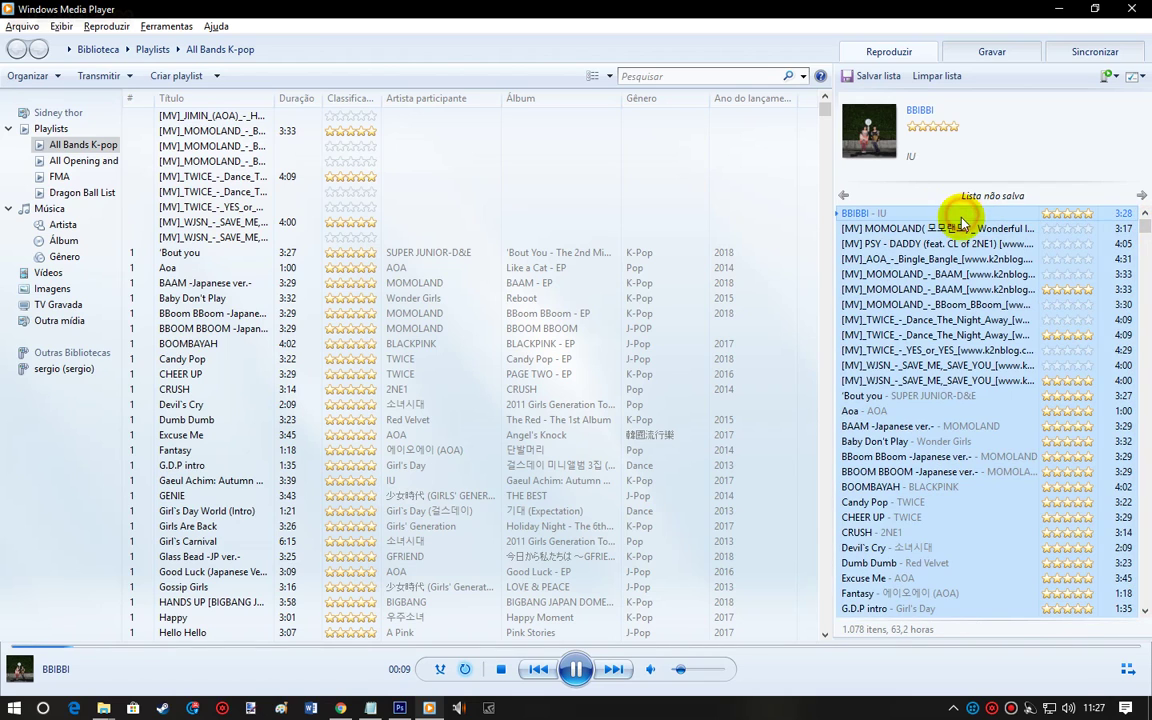
pyautogui.rightClick(985, 241)
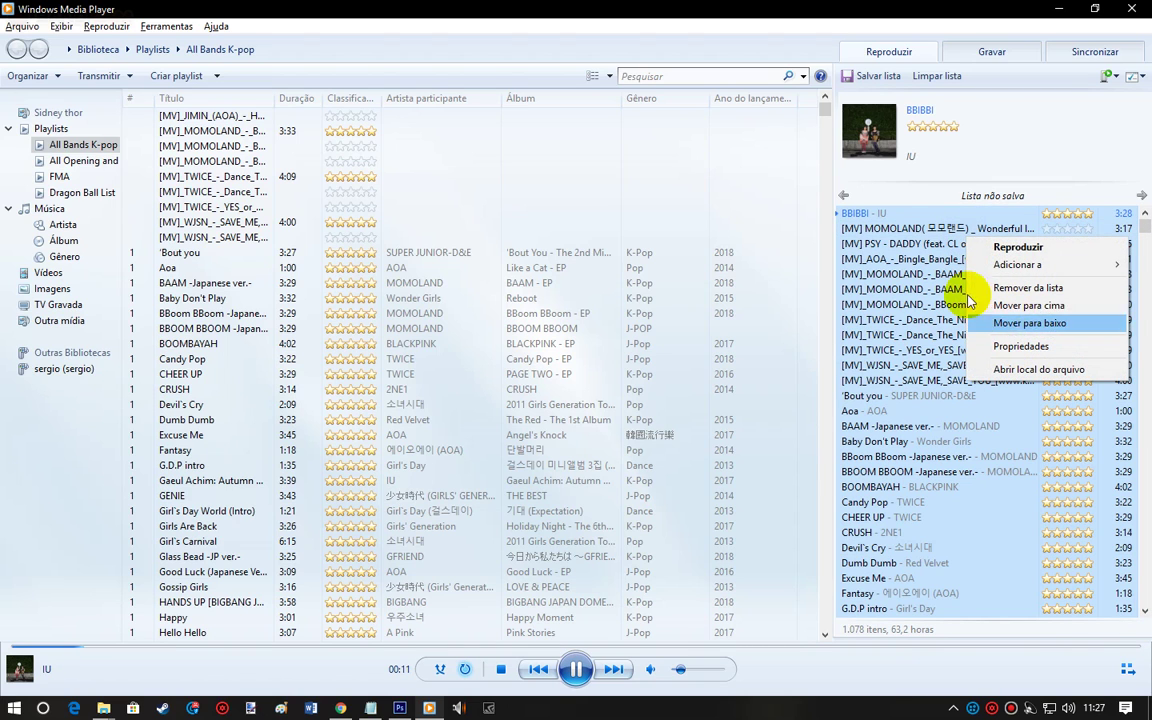
pyautogui.moveTo(1148, 234); pyautogui.dragTo(1054, 240)
pyautogui.moveTo(1143, 600); pyautogui.dragTo(1010, 216)
pyautogui.rightClick(978, 220)
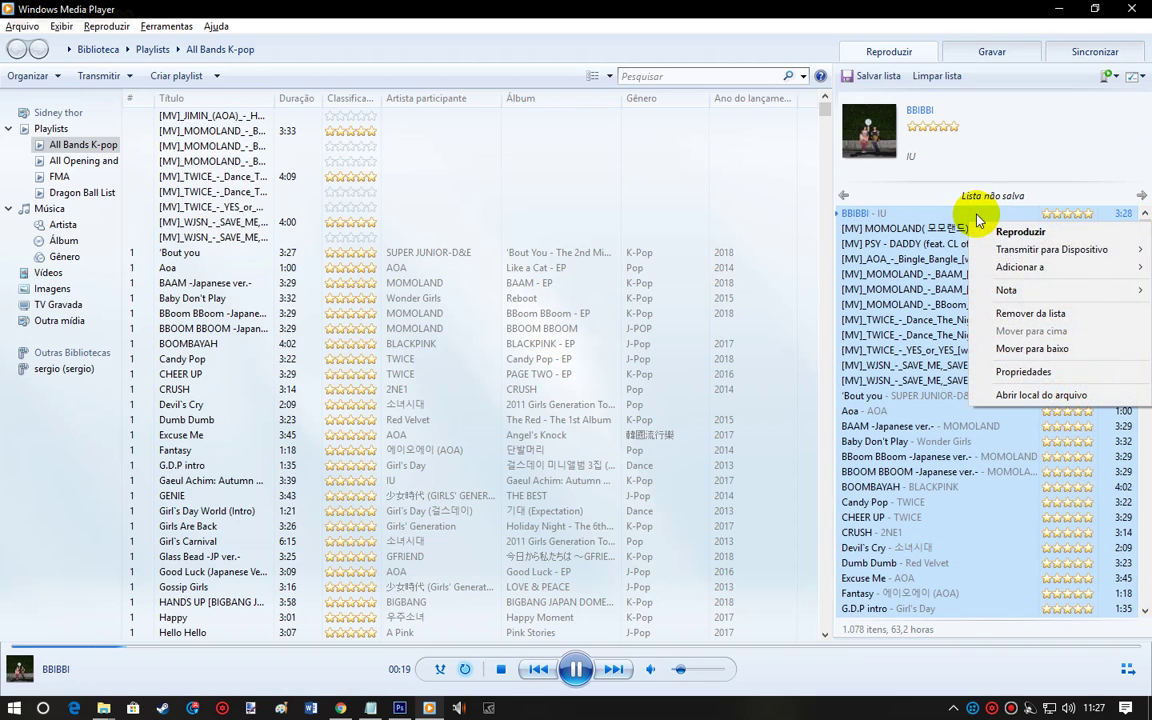
pyautogui.moveTo(1008, 290)
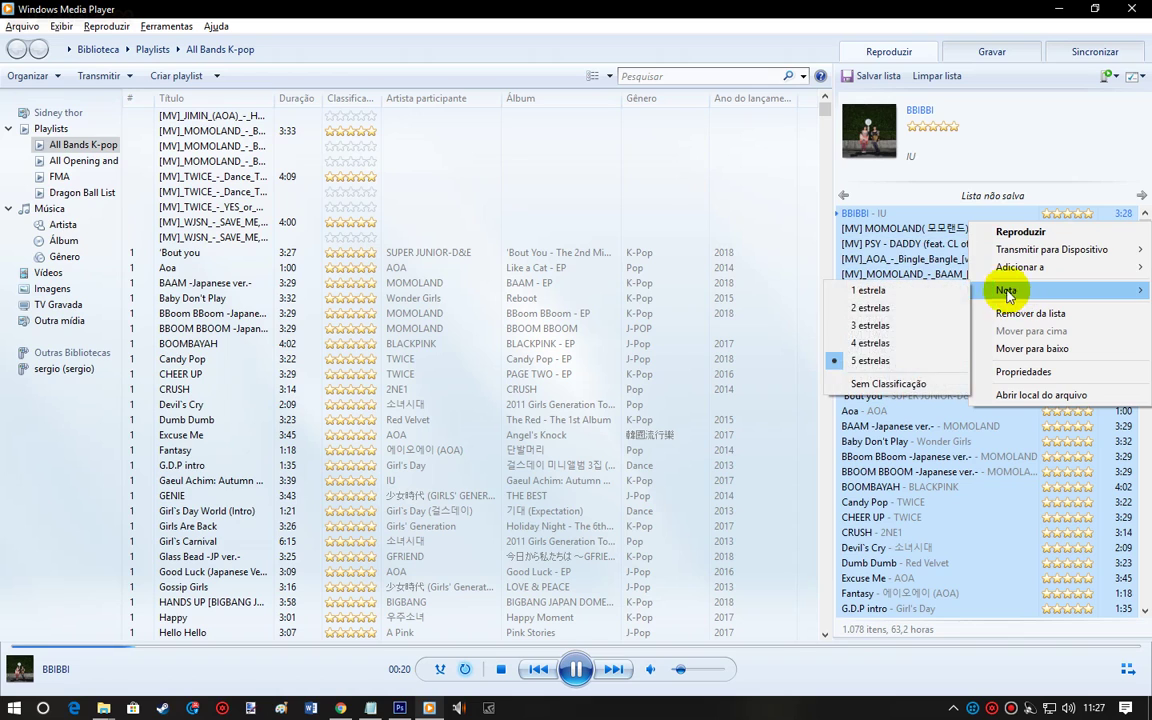
pyautogui.click(895, 365)
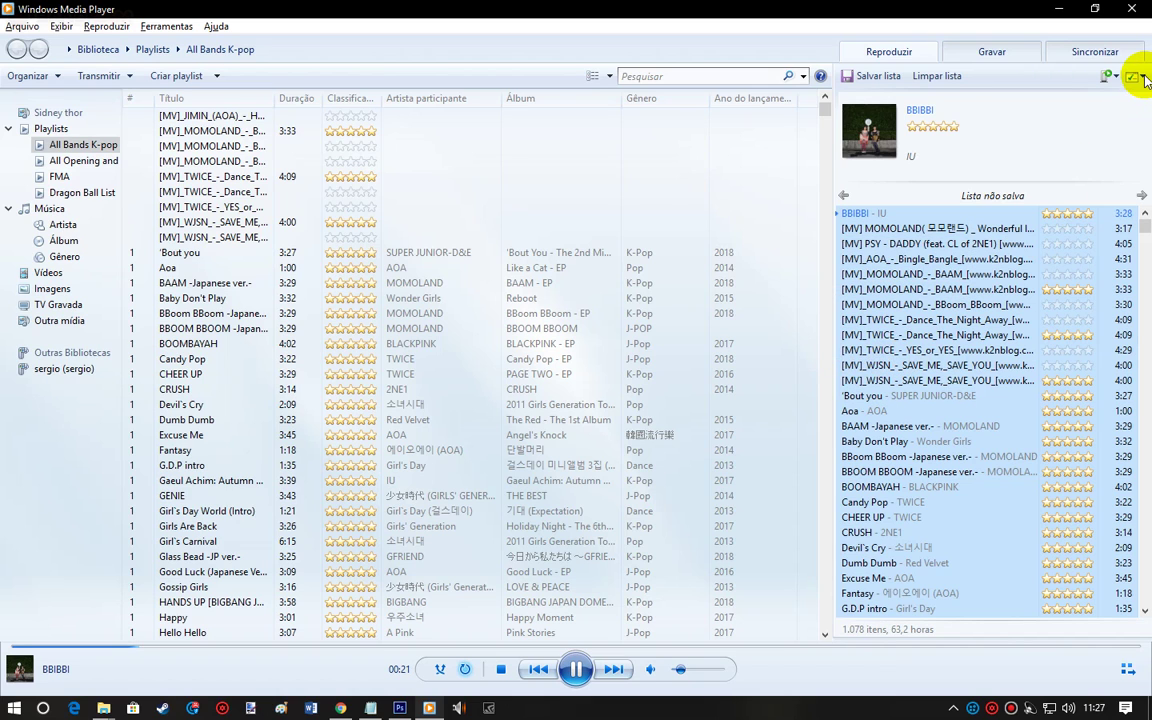
# Step: Add all the selected queue songs to the All Bands K-pop playlist
pyautogui.rightClick(984, 253)
pyautogui.moveTo(1010, 284)
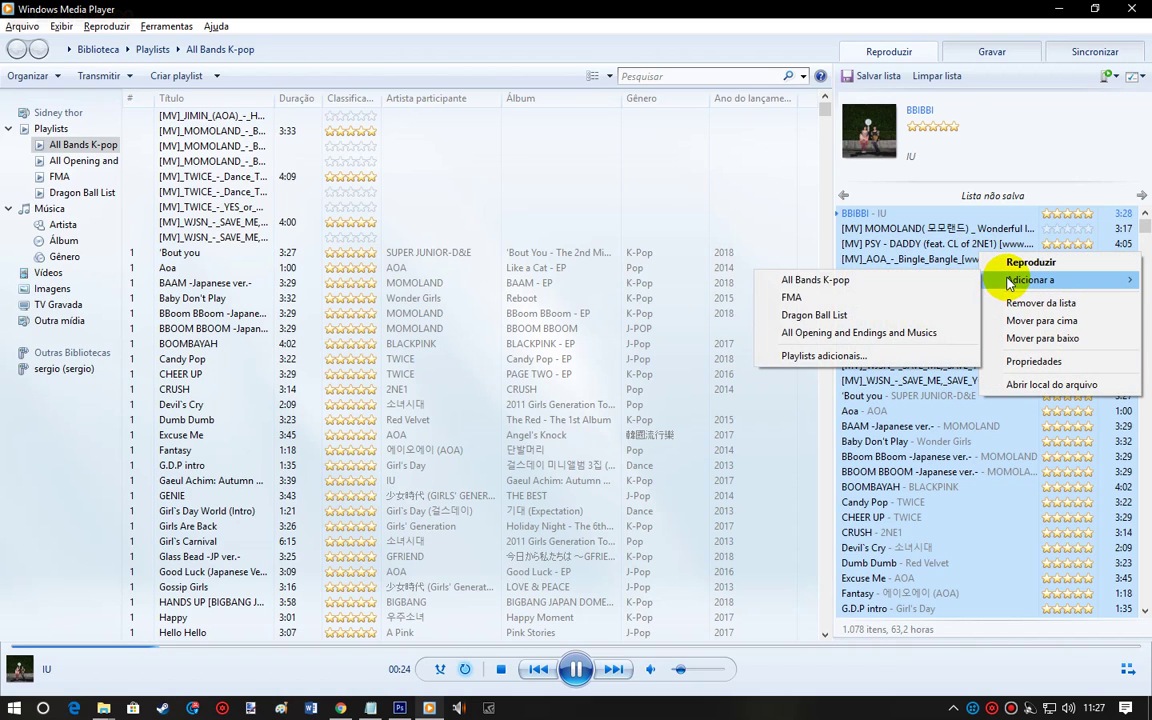
pyautogui.click(881, 284)
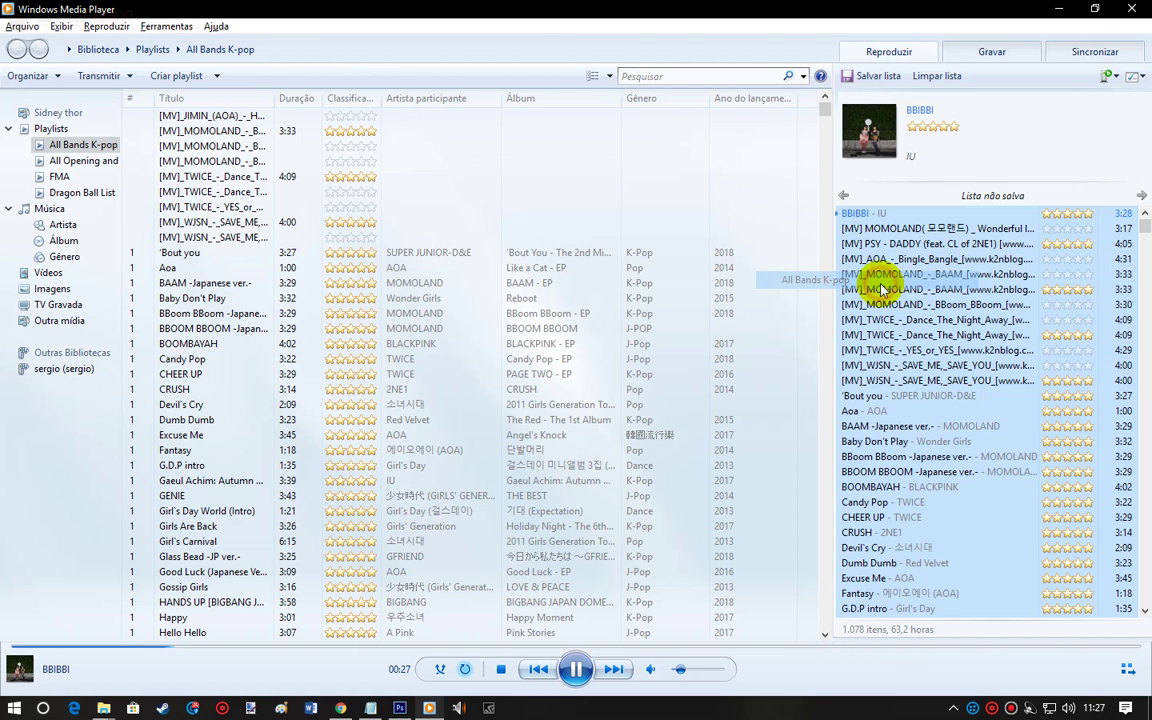
# Step: Shrink Windows Media Player to its mini view, minimize it, and close the All Bands folder window
pyautogui.click(1125, 670)
pyautogui.click(581, 249)
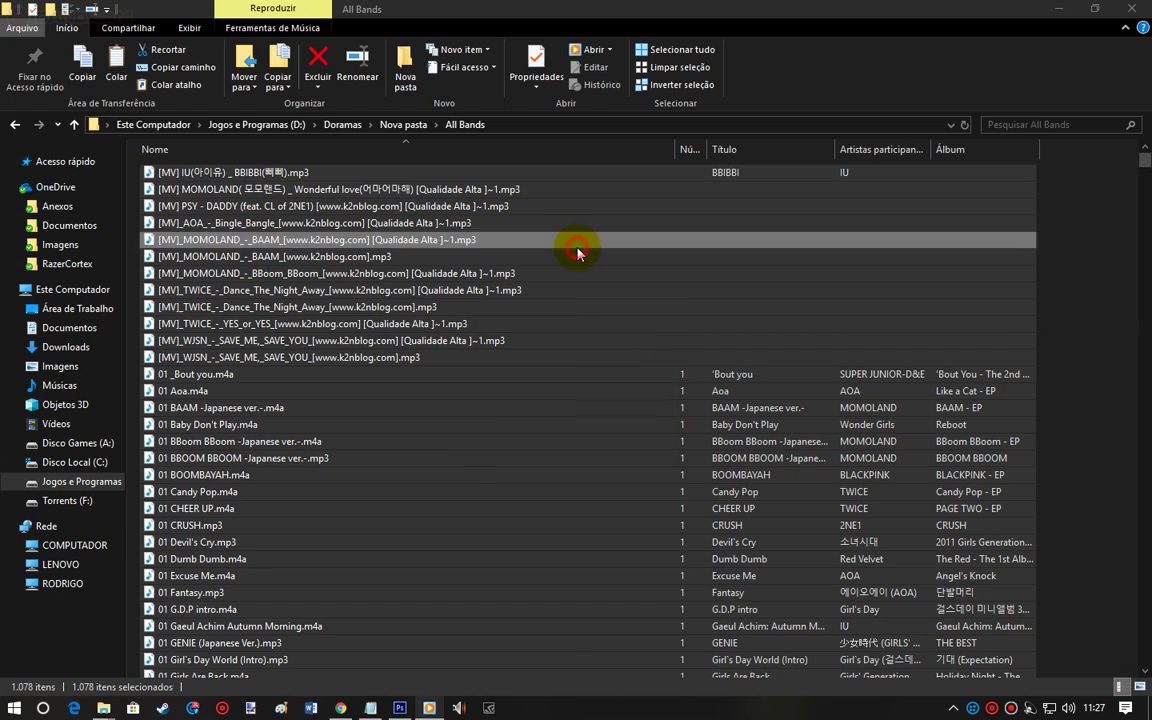
pyautogui.click(1100, 380)
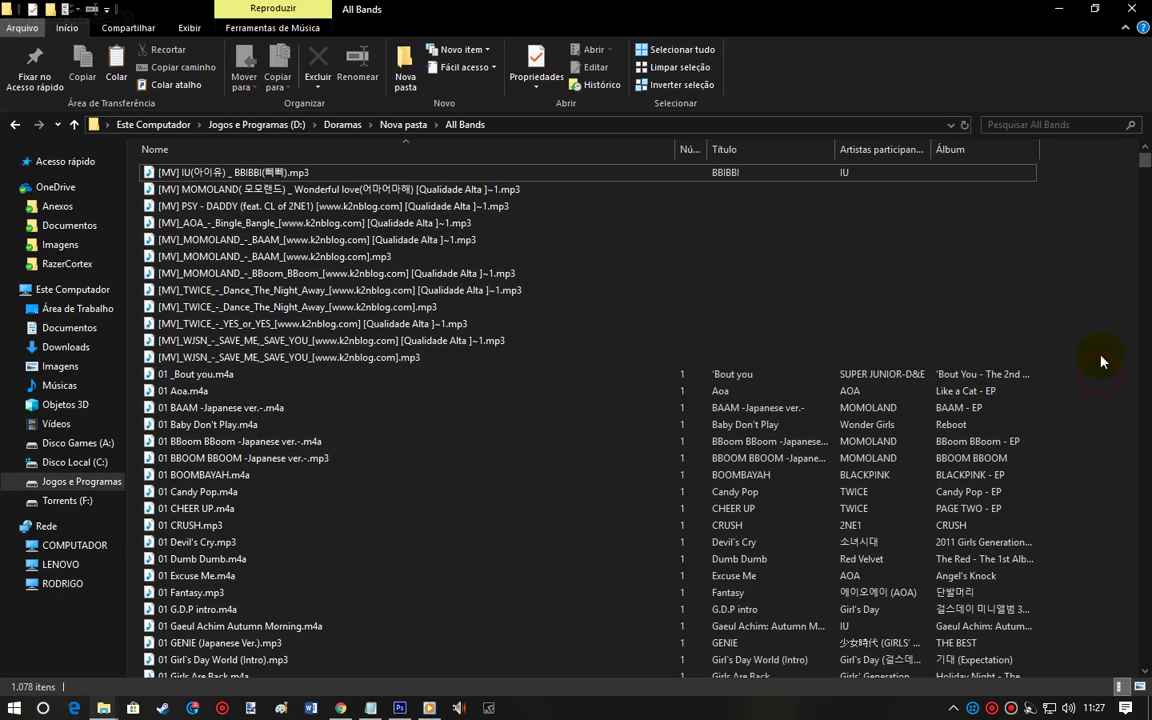
pyautogui.click(1138, 8)
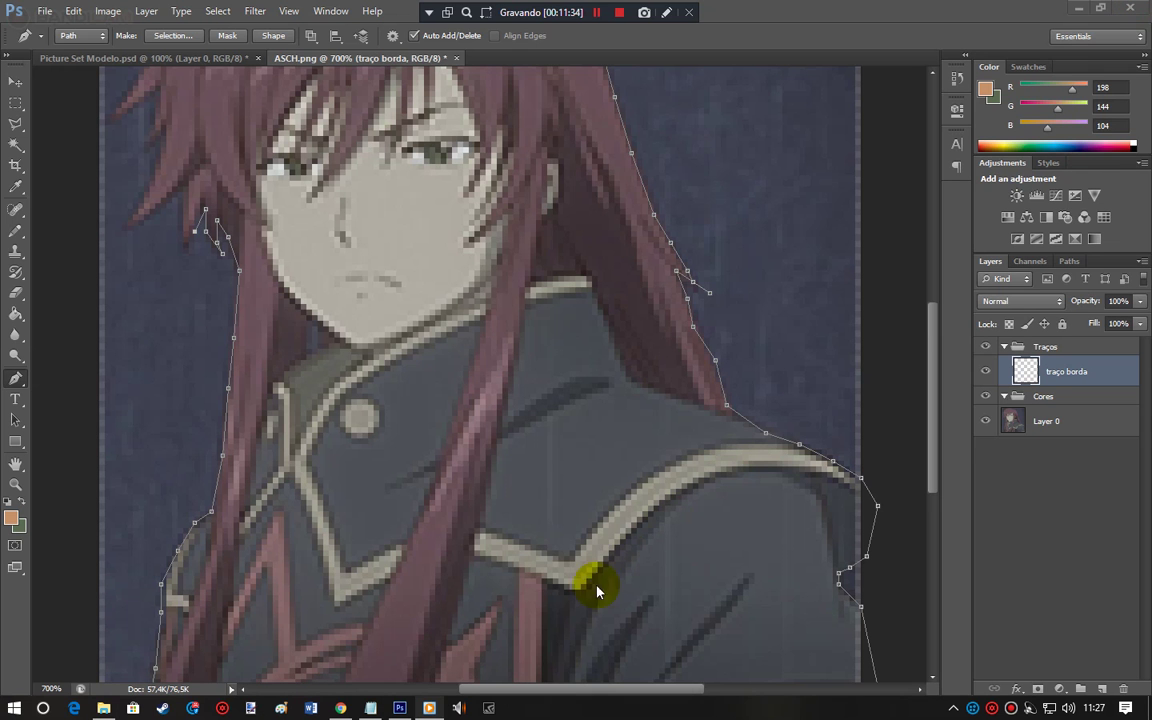
# Step: In Notepad, add the line "Desculpe essas partes em que parei era por que eu estava baixando mais musicas."
pyautogui.click(370, 708)
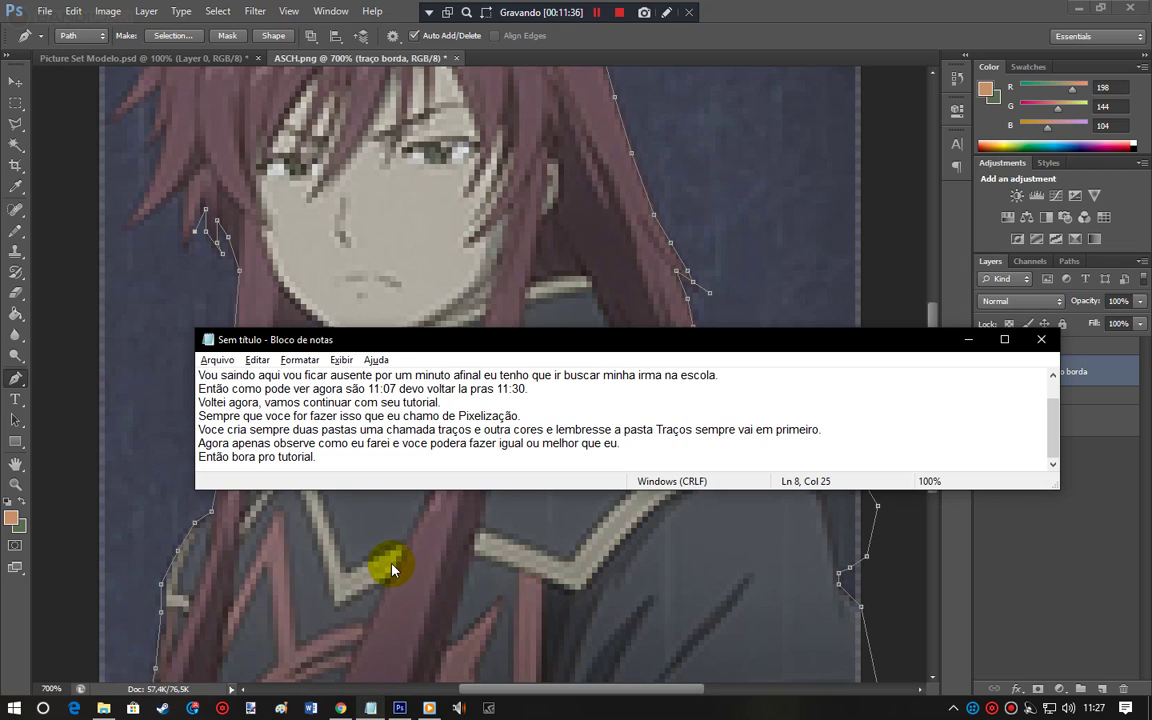
pyautogui.press('Return')
pyautogui.write('Desculpe essa')
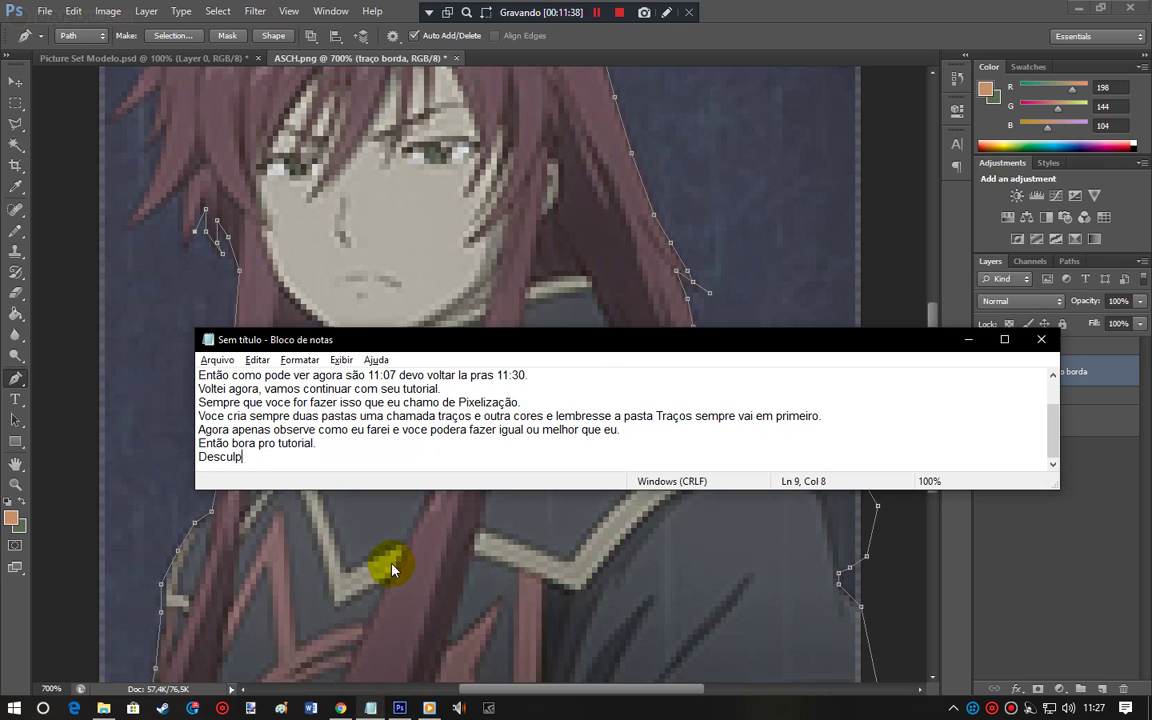
pyautogui.press('BackSpace')
pyautogui.write('es i')
pyautogui.press('BackSpace')
pyautogui.press('BackSpace')
pyautogui.press('BackSpace')
pyautogui.press('BackSpace')
pyautogui.write('as interropi')
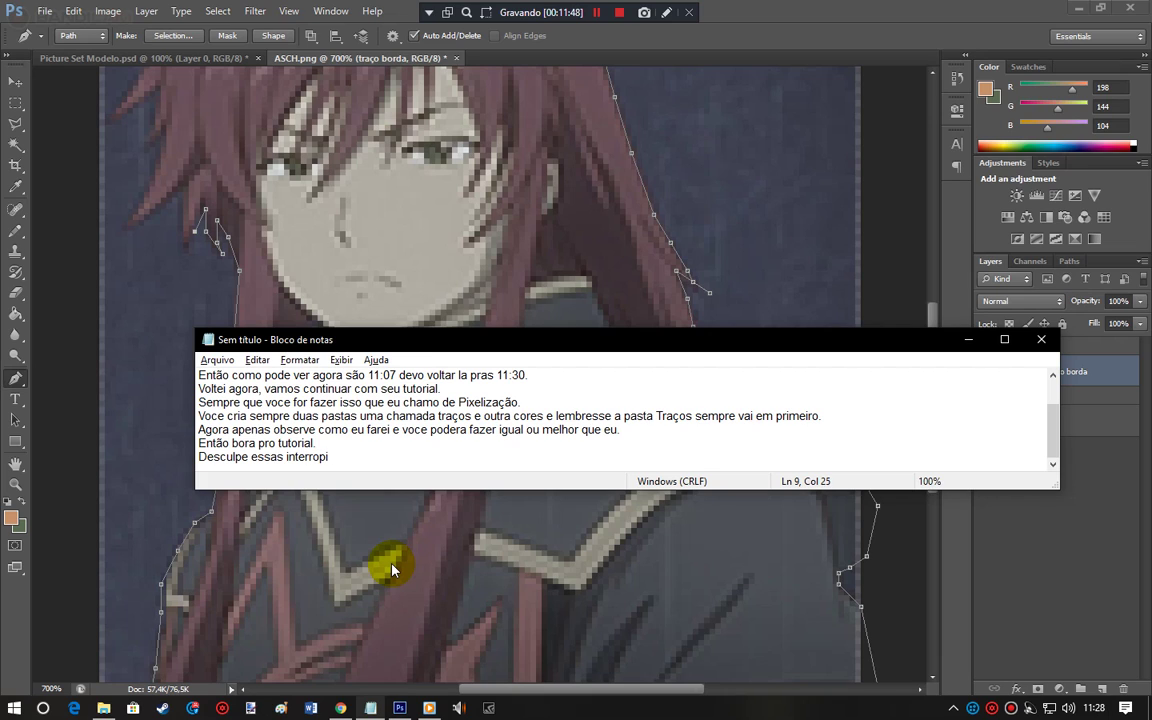
pyautogui.press('BackSpace')
pyautogui.press('BackSpace')
pyautogui.press('BackSpace')
pyautogui.press('BackSpace')
pyautogui.press('BackSpace')
pyautogui.press('BackSpace')
pyautogui.press('BackSpace')
pyautogui.press('BackSpace')
pyautogui.press('BackSpace')
pyautogui.write('partes em que parei era por que eu estava baixando')
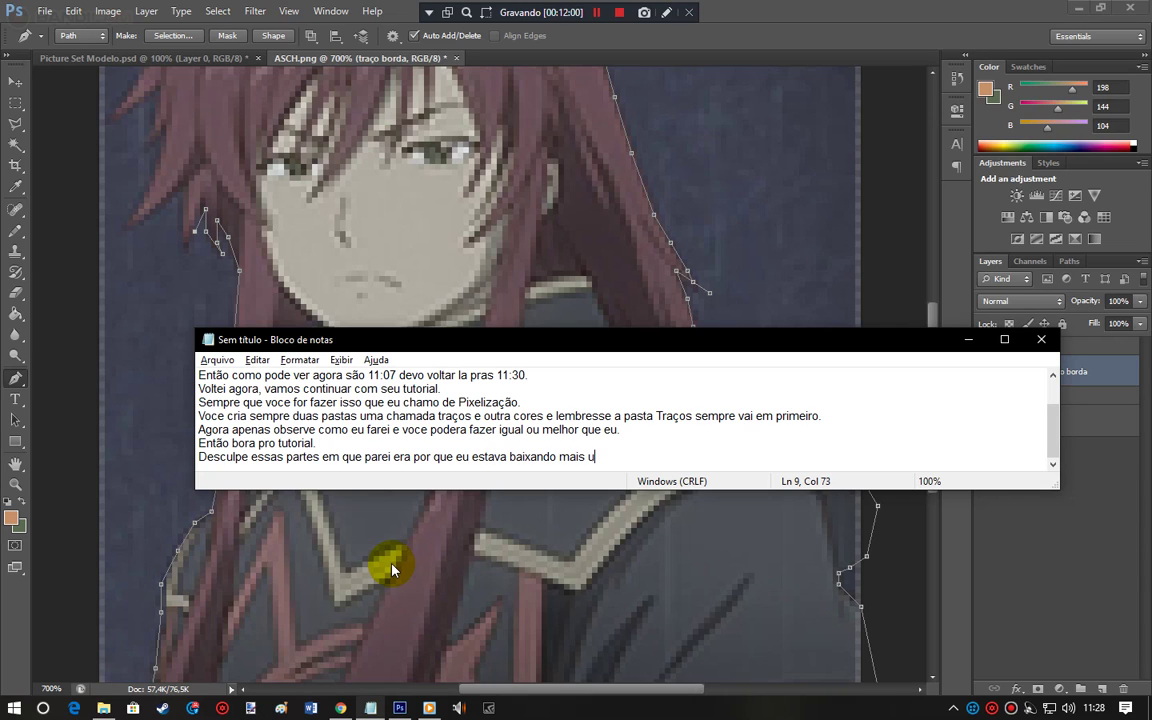
pyautogui.write(' mais musicas.')
# Step: Add the line "Agora vou continuar." to the note and minimize Notepad to return to the image
pyautogui.press('Return')
pyautogui.write('Agora va')
pyautogui.press('BackSpace')
pyautogui.write('o')
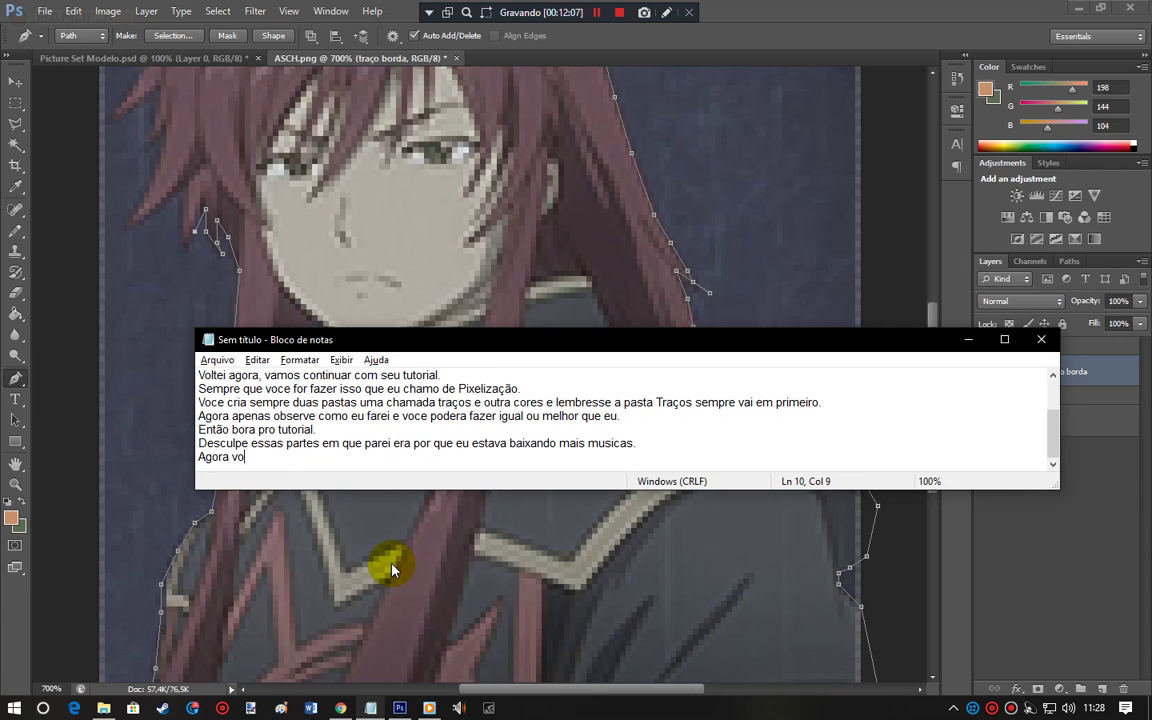
pyautogui.write('u continuar.')
pyautogui.press('Return')
pyautogui.hotkey('alt', 'Tab')
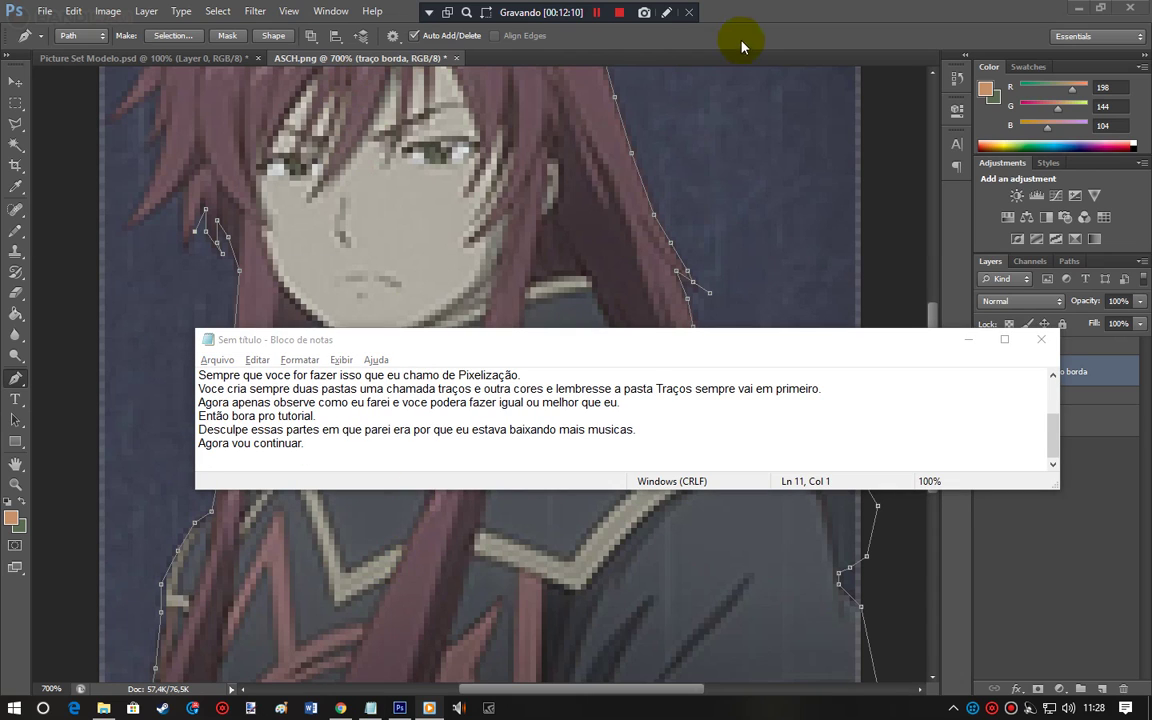
pyautogui.click(968, 340)
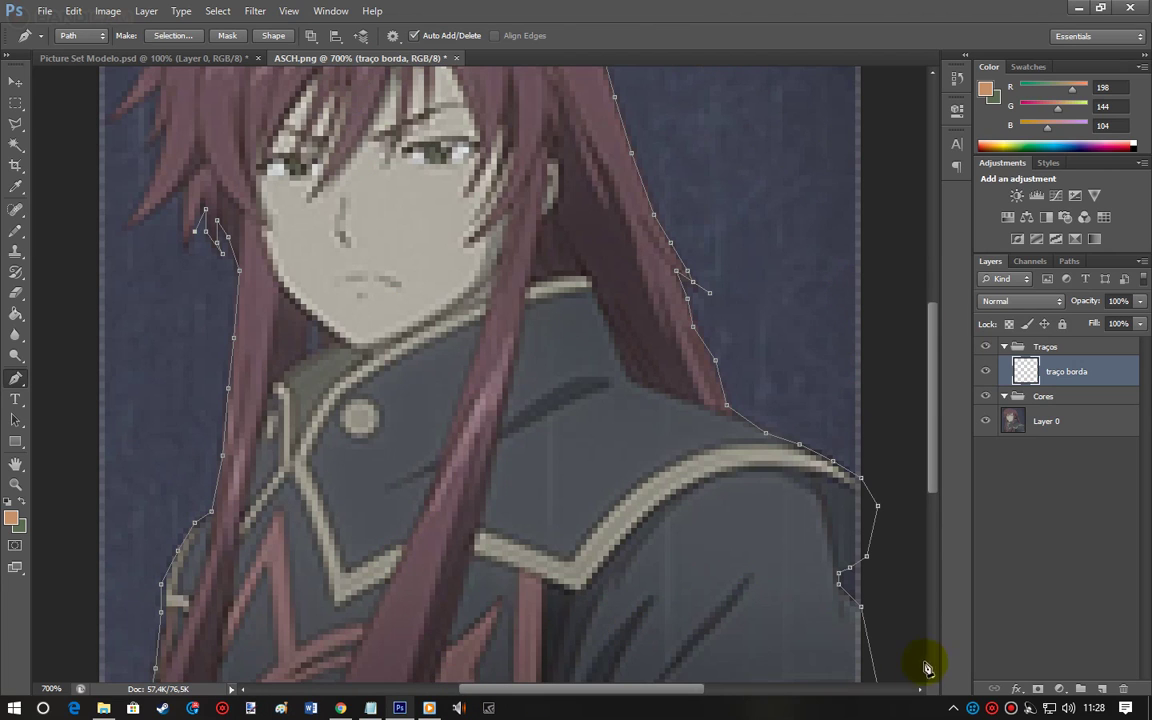
pyautogui.hotkey('alt', 'Tab')
pyautogui.hotkey('alt', 'Tab')
pyautogui.hotkey('alt', 'Tab')
pyautogui.hotkey('alt', 'Tab')
pyautogui.hotkey('alt', 'Tab')
pyautogui.hotkey('alt', 'Tab')
pyautogui.hotkey('alt', 'Tab')
pyautogui.hotkey('alt', 'Tab')
pyautogui.hotkey('alt', 'Tab')
pyautogui.hotkey('alt', 'Tab')
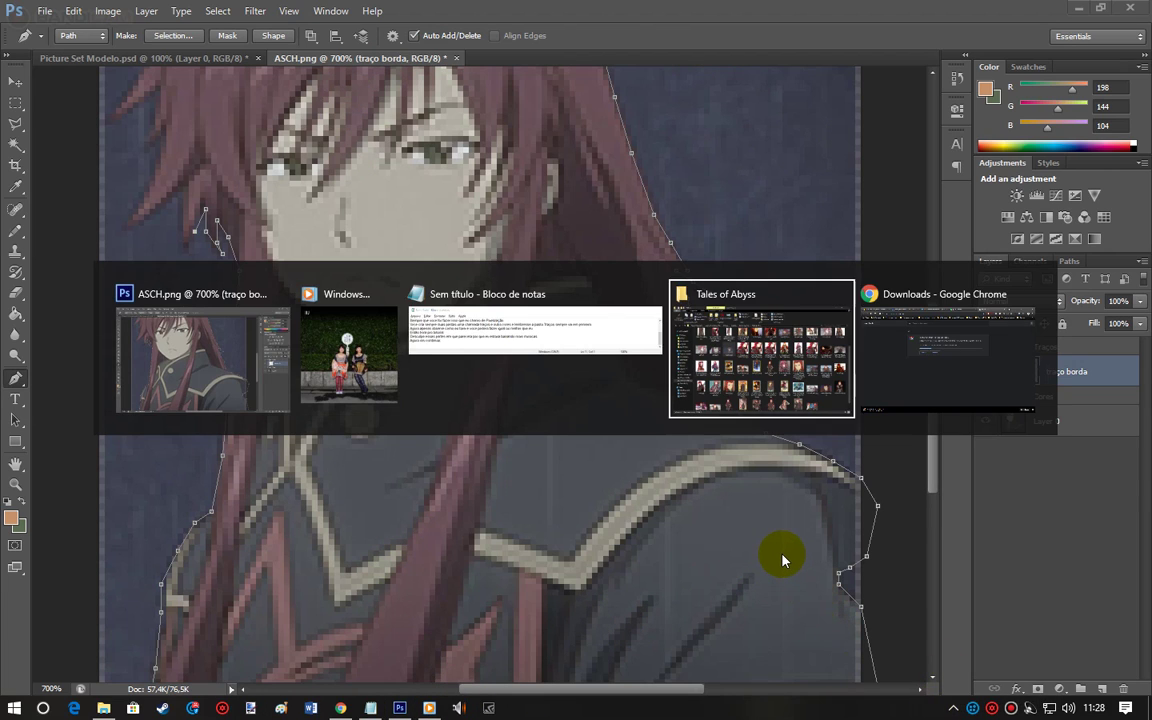
# Step: Bring up the Bandicam recorder window and collapse its settings to the compact view
pyautogui.click(1013, 708)
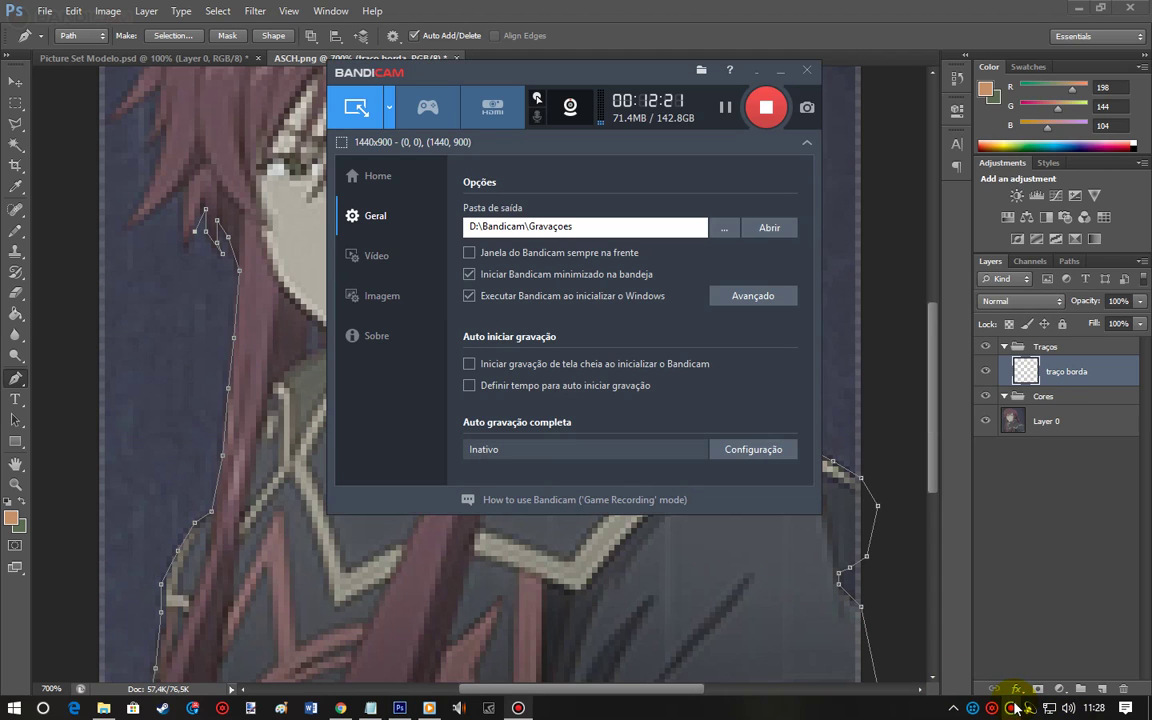
pyautogui.click(676, 108)
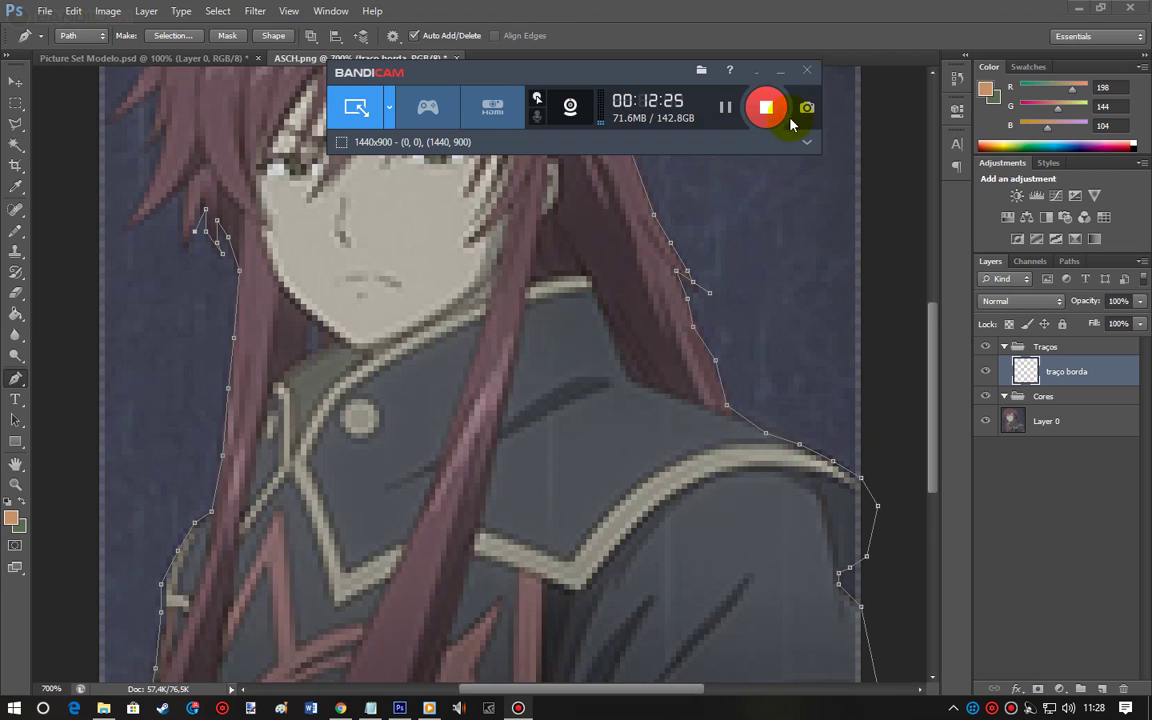
pyautogui.click(781, 73)
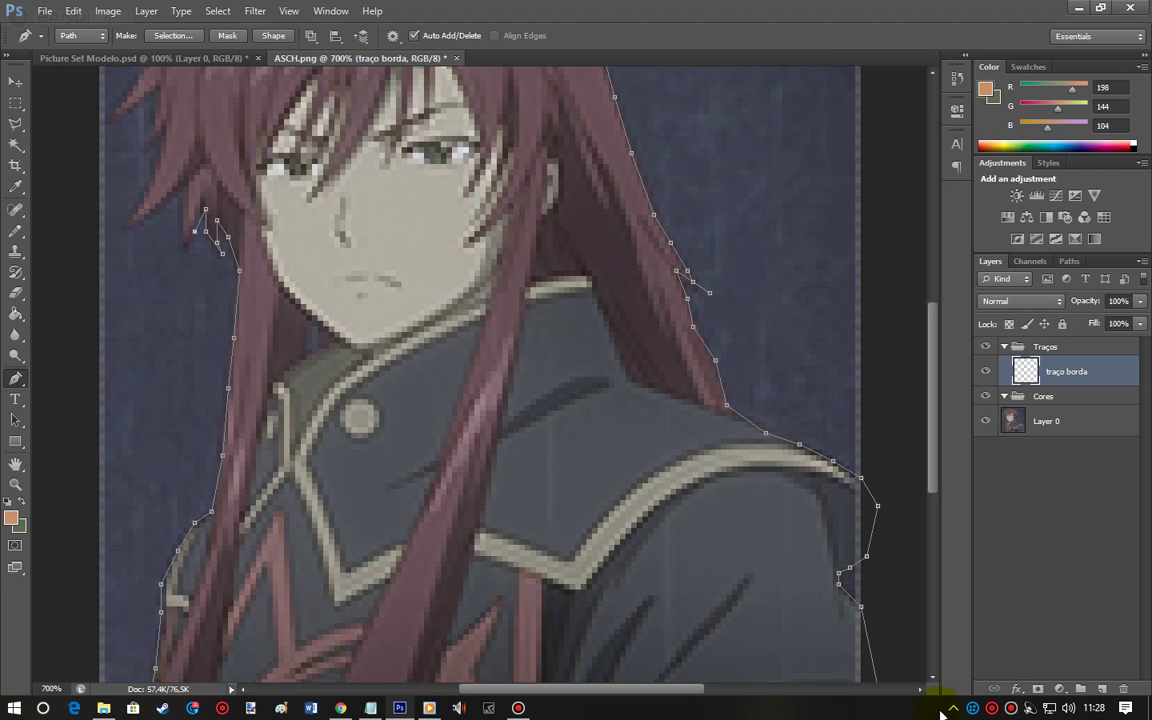
pyautogui.click(519, 708)
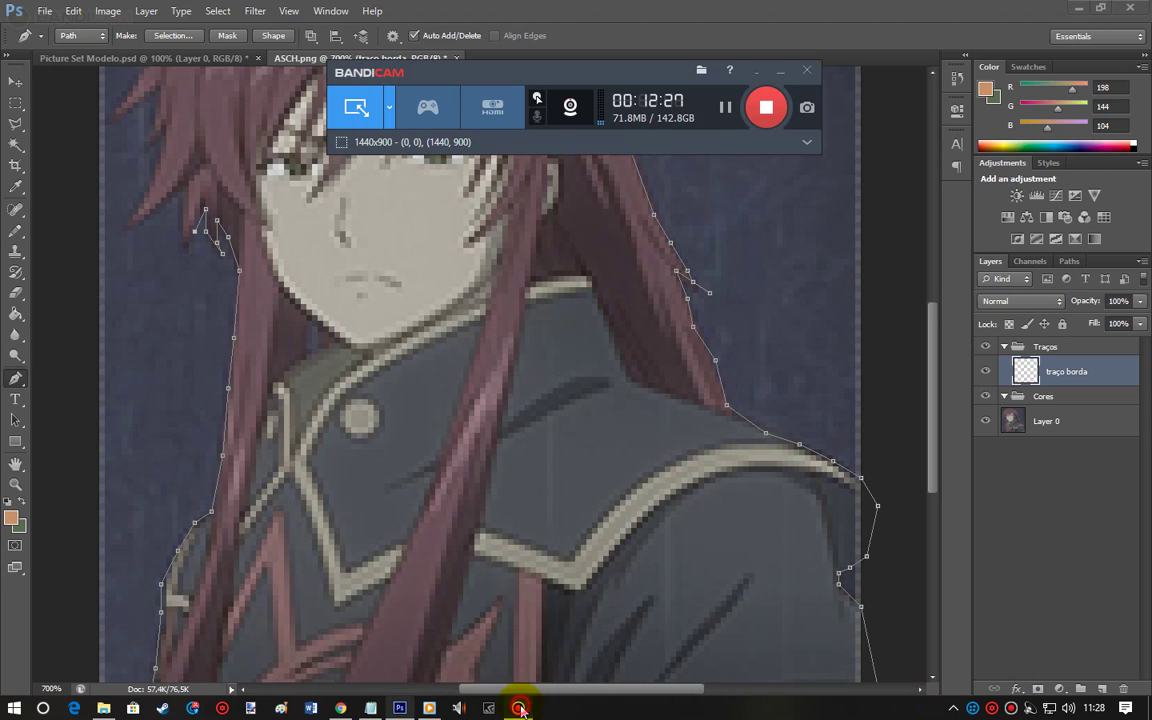
# Step: Try to change the recording area with the Encontrar JAnela capture option, and decline interrupting the recording to change the recording mode
pyautogui.click(367, 122)
pyautogui.moveTo(437, 160)
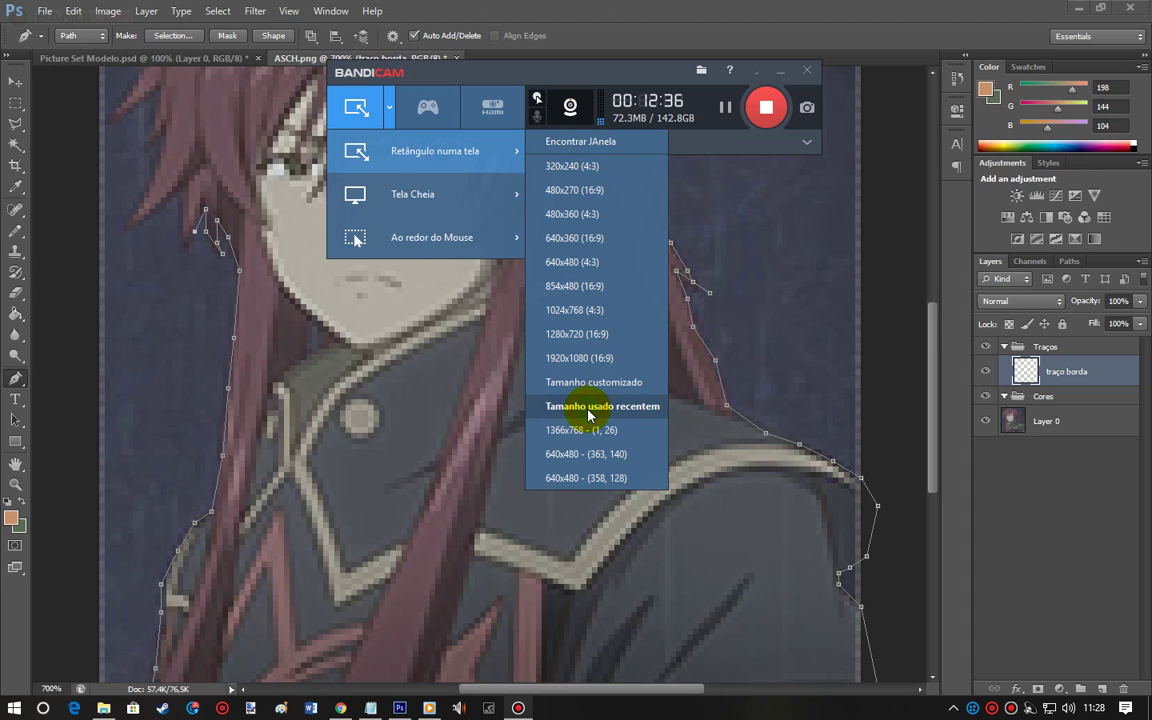
pyautogui.click(389, 107)
pyautogui.click(389, 107)
pyautogui.moveTo(505, 188)
pyautogui.moveTo(514, 147)
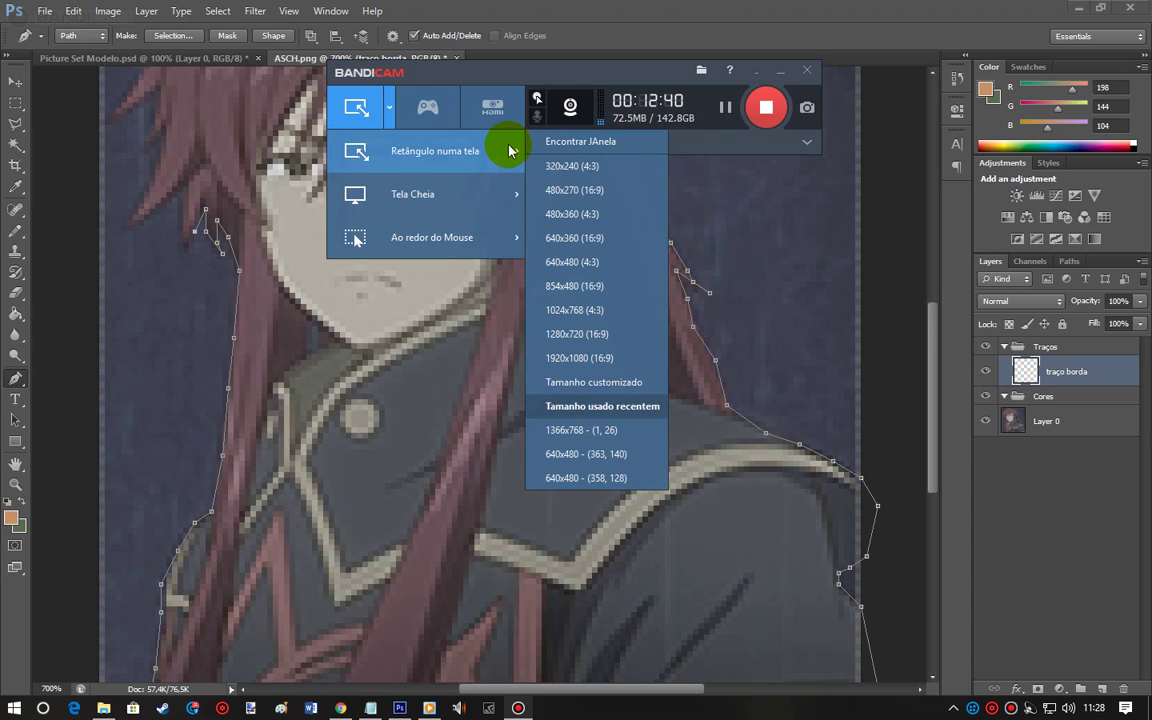
pyautogui.click(586, 141)
pyautogui.click(355, 108)
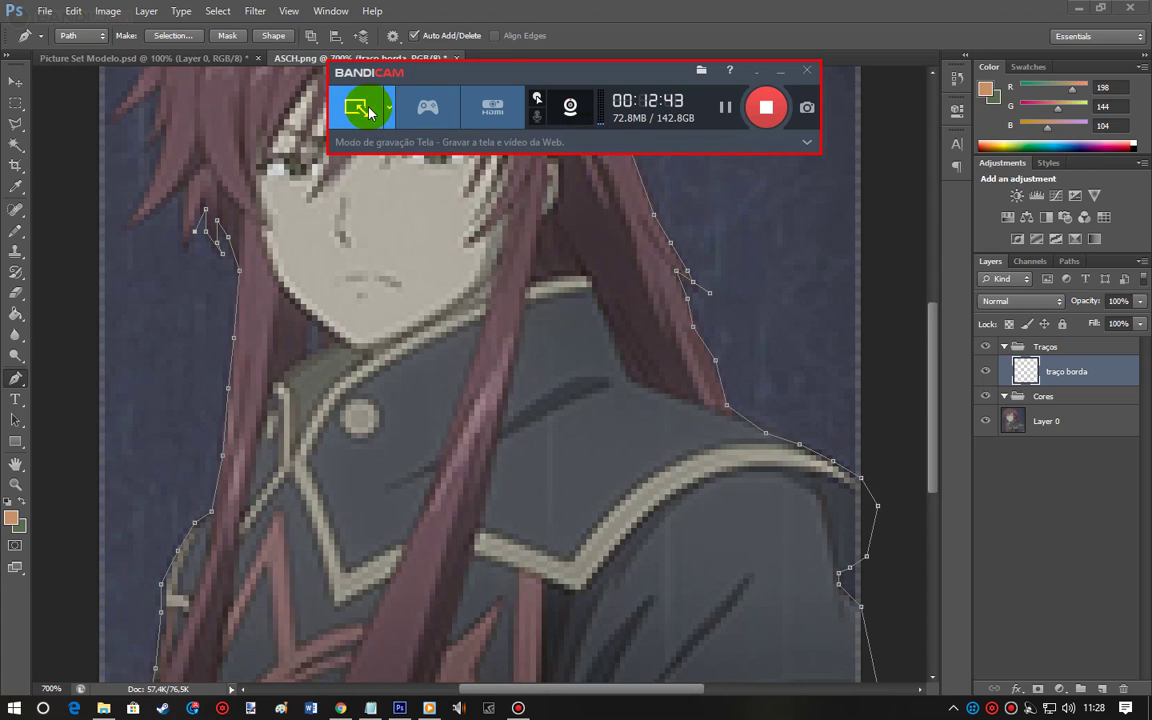
pyautogui.click(390, 115)
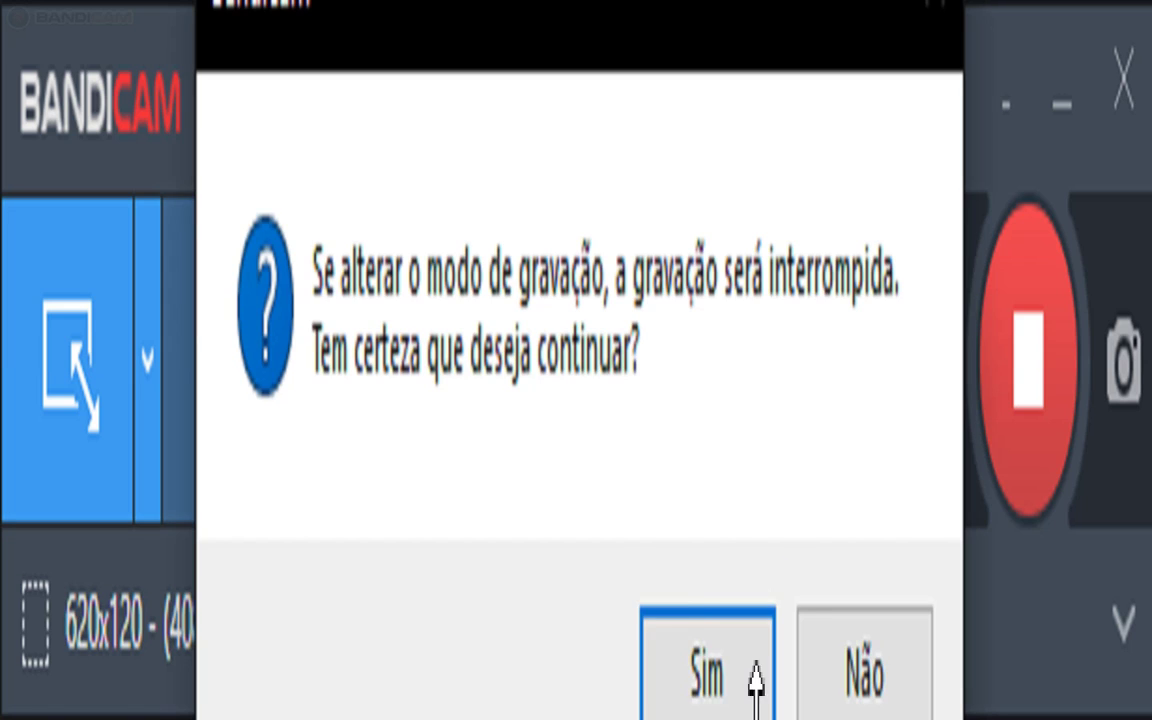
pyautogui.click(845, 680)
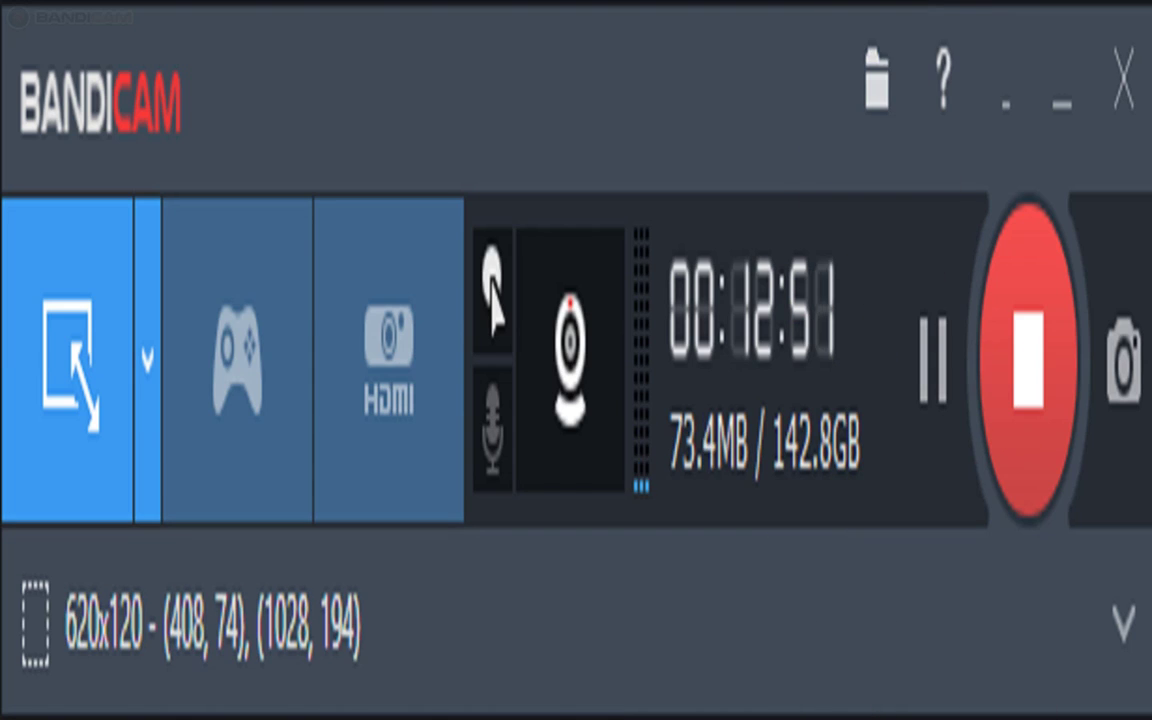
# Step: Restore the recording area to the full 1440x900 screen, minimize the Bandicam window, and move the floating recording bar above the document tabs
pyautogui.click(15, 12)
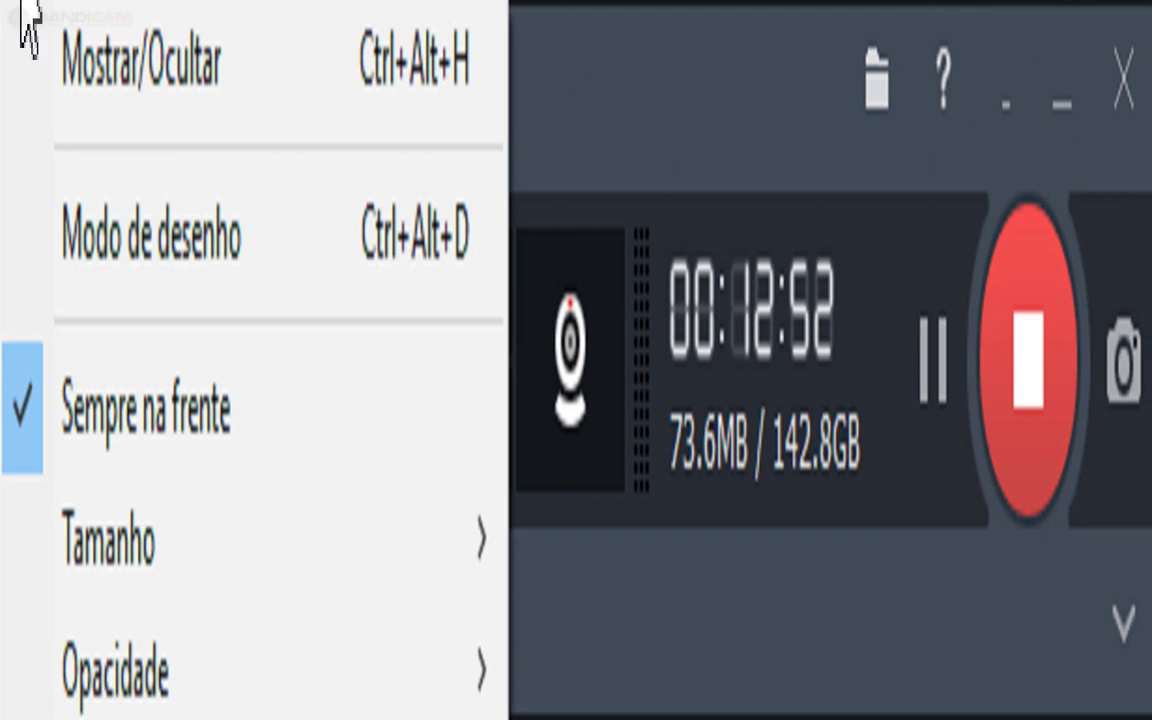
pyautogui.click(15, 5)
pyautogui.click(15, 5)
pyautogui.doubleClick(467, 47)
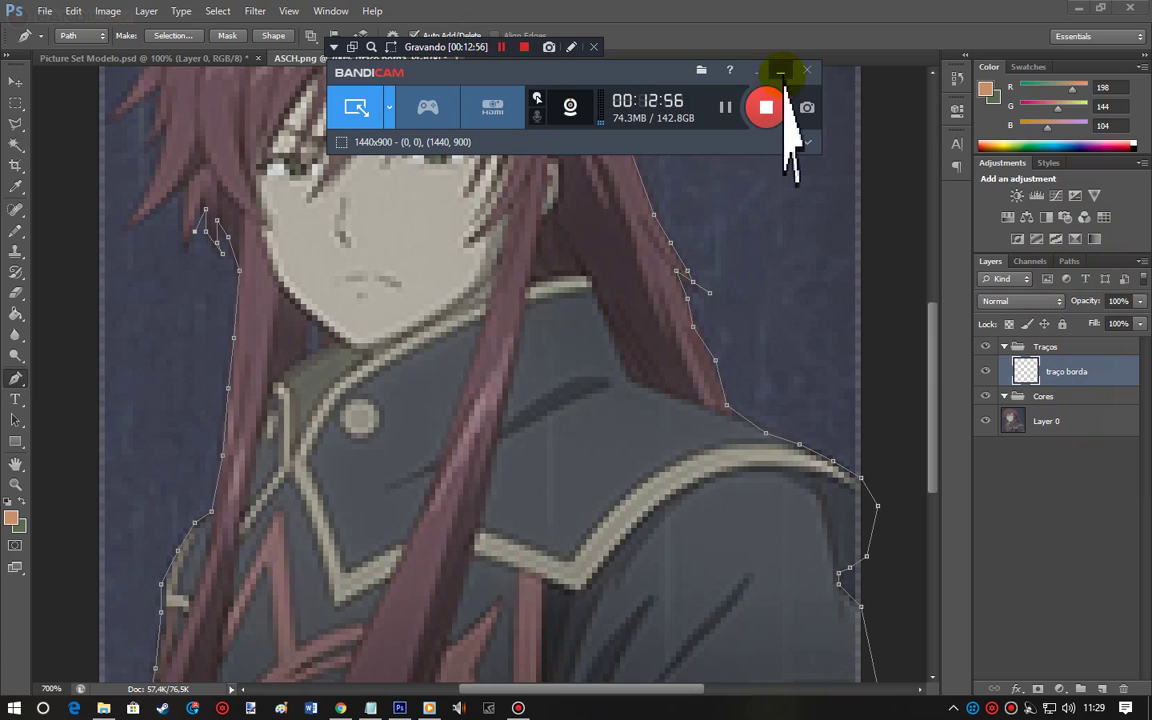
pyautogui.click(748, 74)
pyautogui.moveTo(458, 75); pyautogui.dragTo(505, 42)
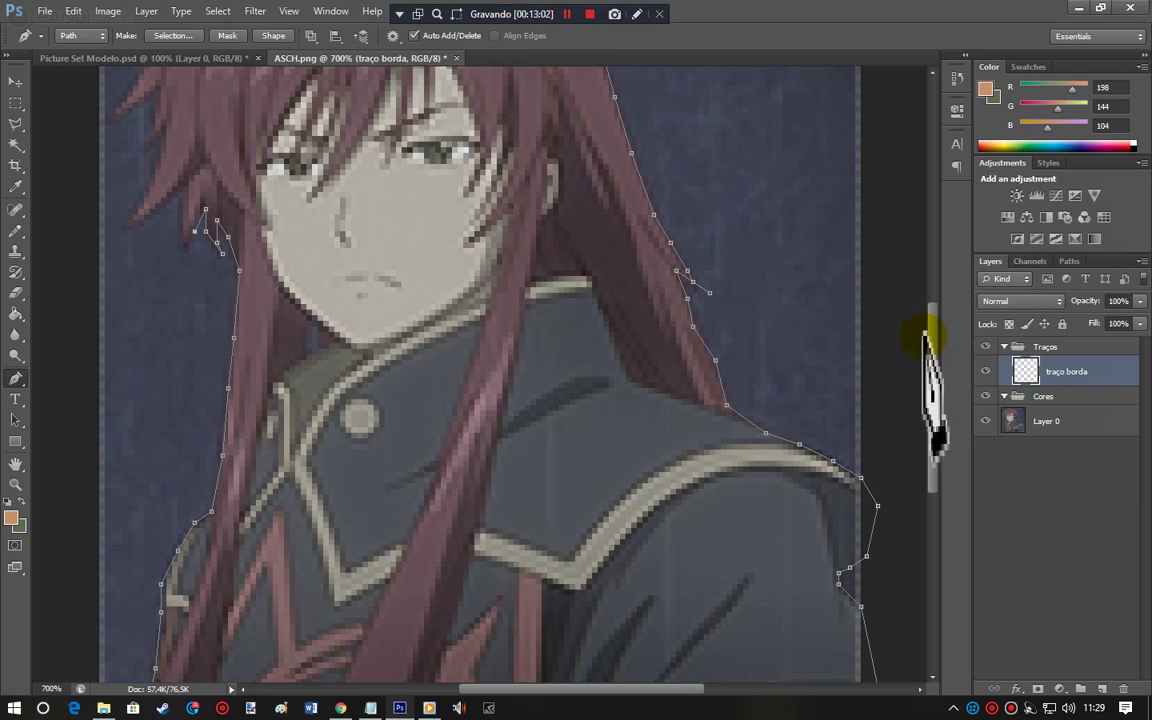
# Step: Continue the Pen path around the short pointed hair tips beside the left cheek, up to the notch of the neighbouring strand
pyautogui.moveTo(931, 342); pyautogui.dragTo(930, 289)
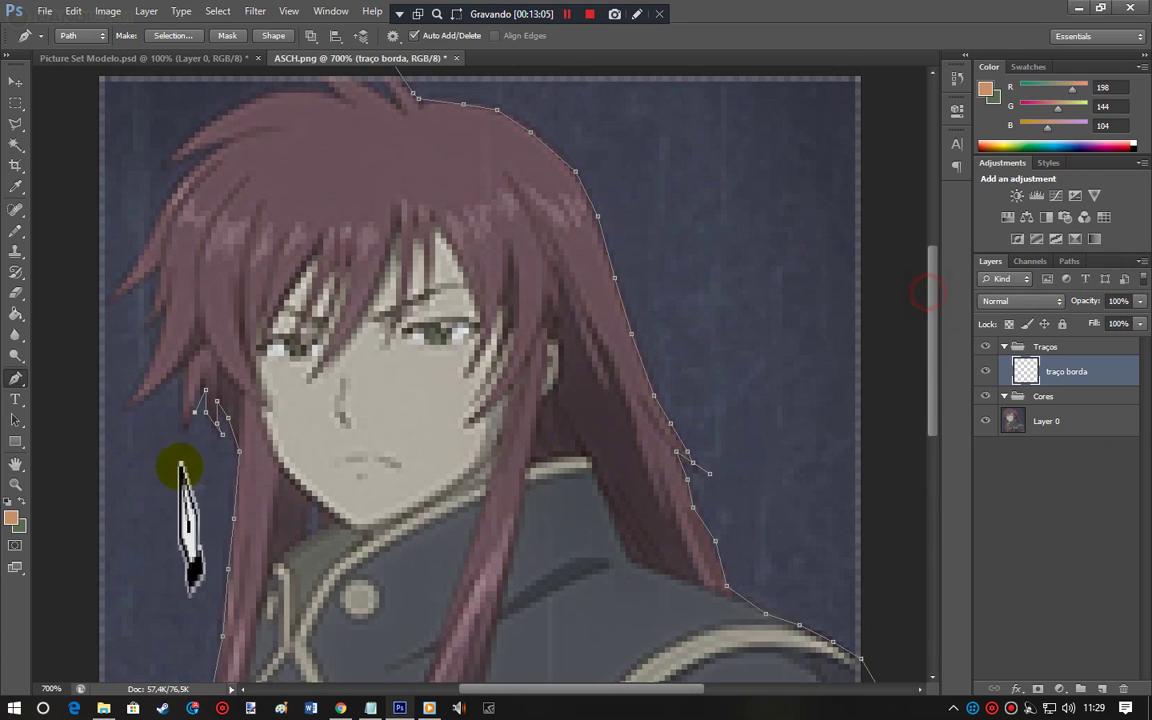
pyautogui.click(189, 425)
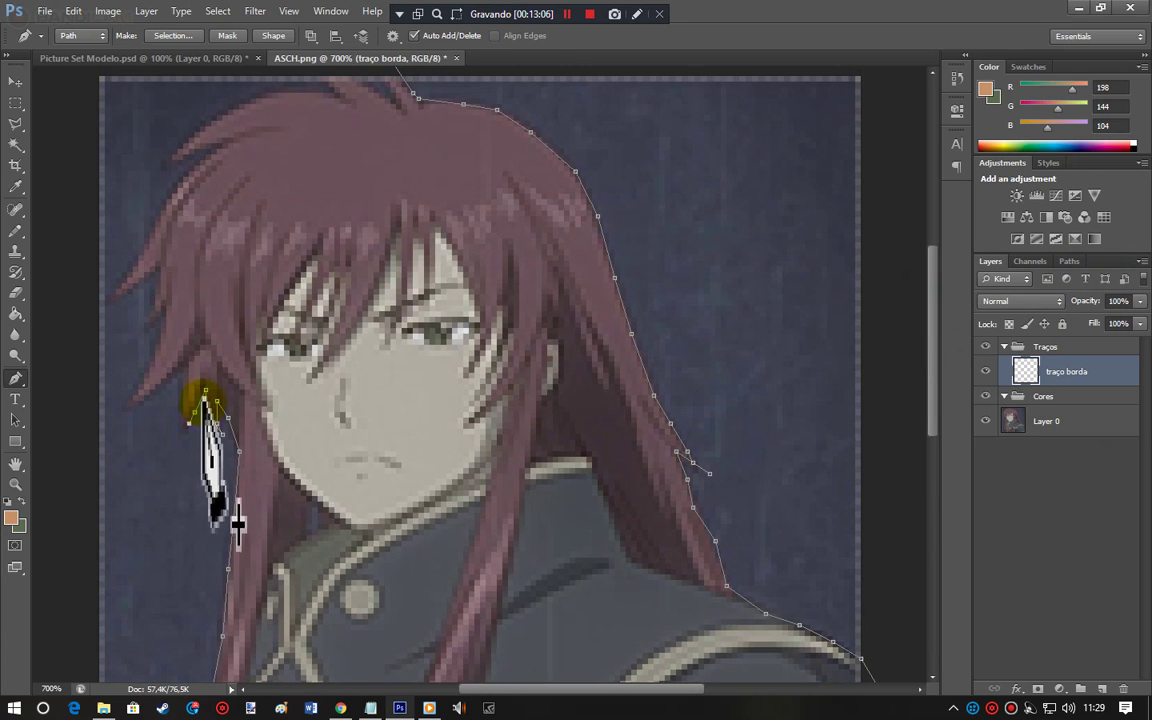
pyautogui.click(204, 388)
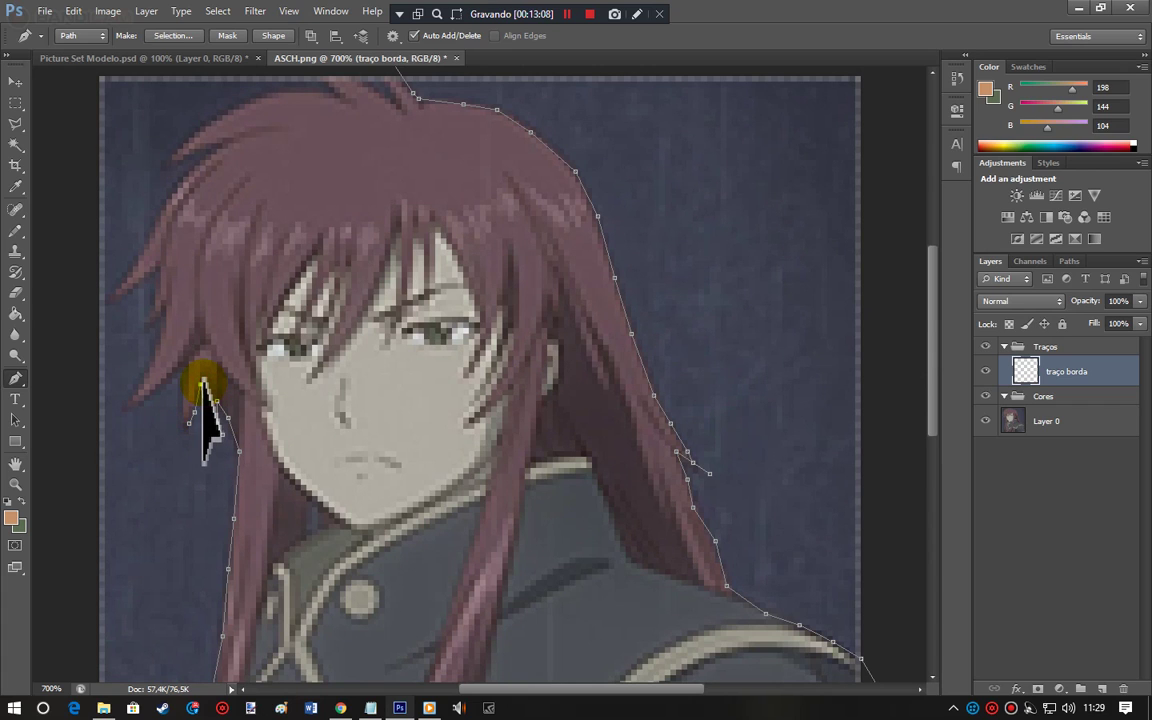
pyautogui.click(189, 425)
pyautogui.click(183, 397)
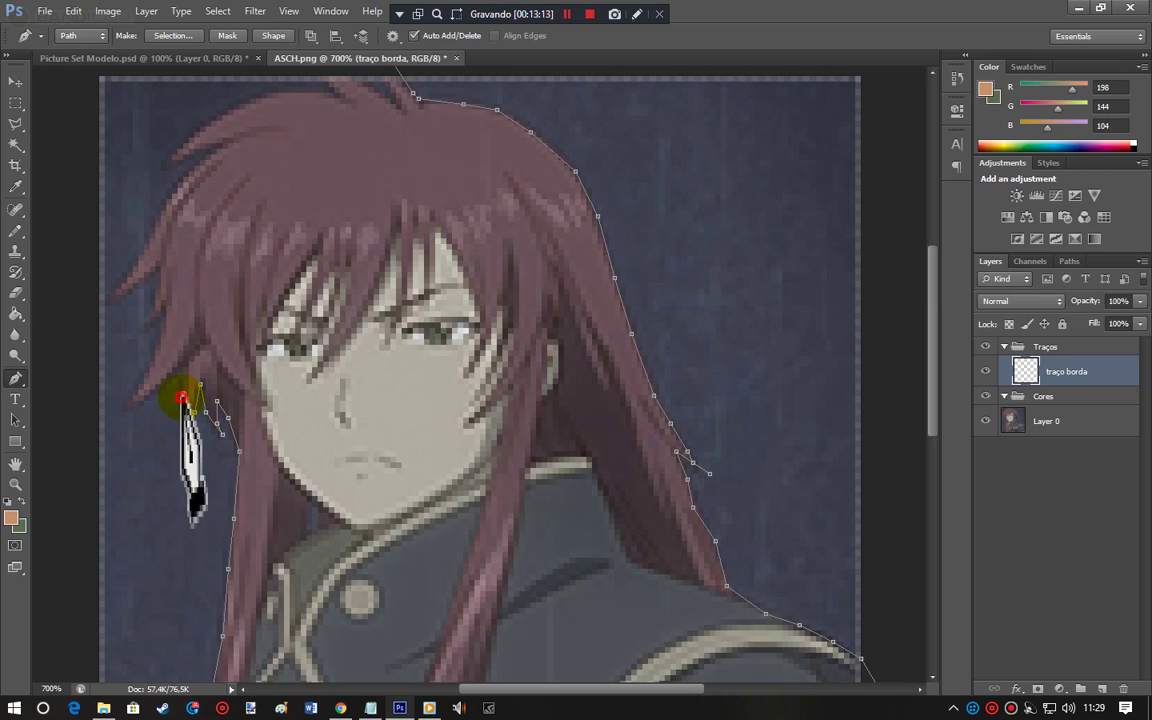
pyautogui.click(184, 362)
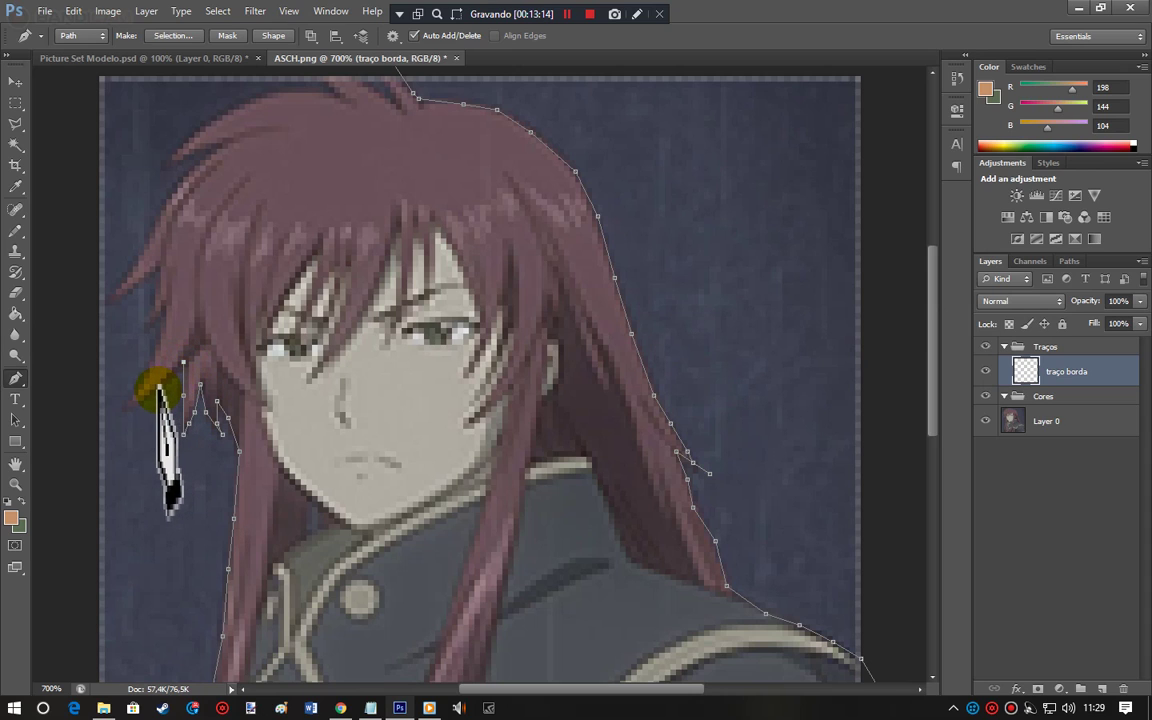
# Step: Extend the Pen path around the pointed strands on the hair's left side, carrying the outermost tip slightly past the canvas edge
pyautogui.click(121, 410)
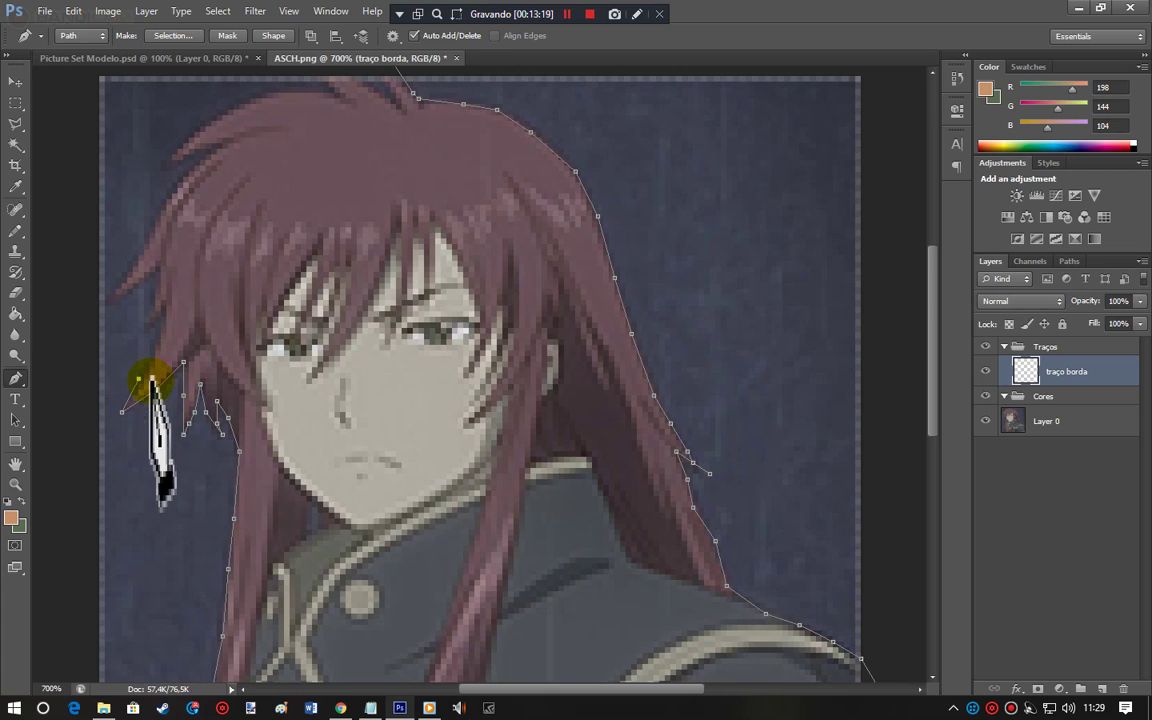
pyautogui.moveTo(140, 378); pyautogui.dragTo(141, 381)
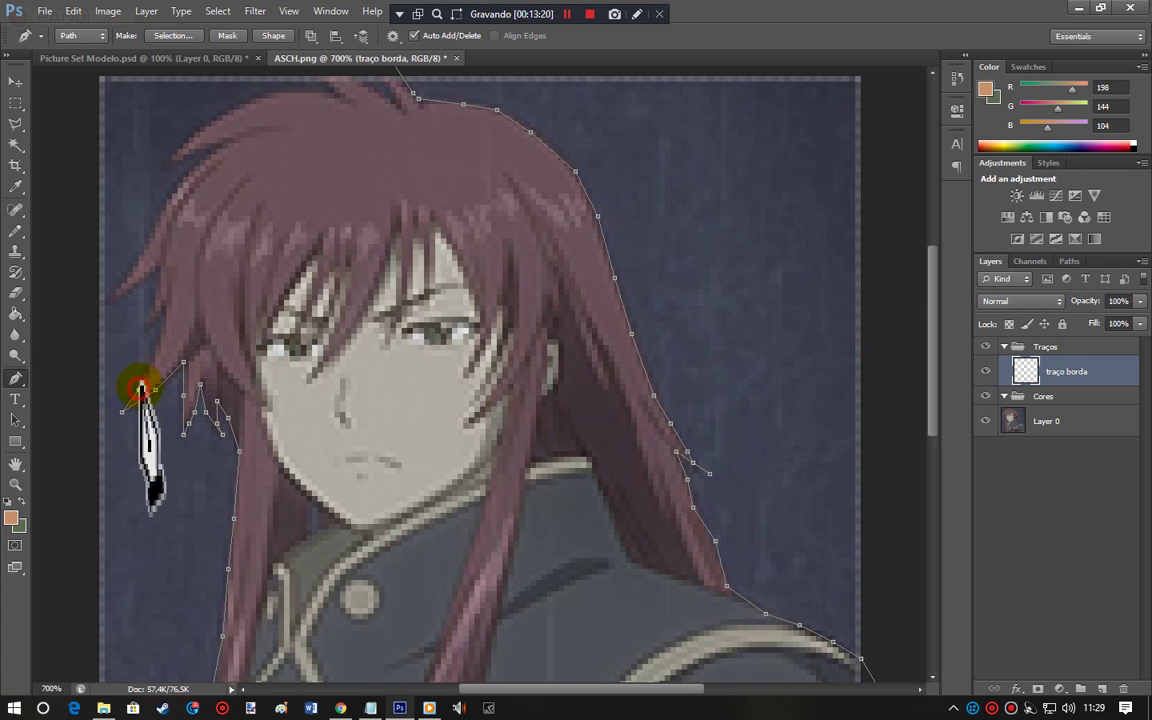
pyautogui.click(161, 333)
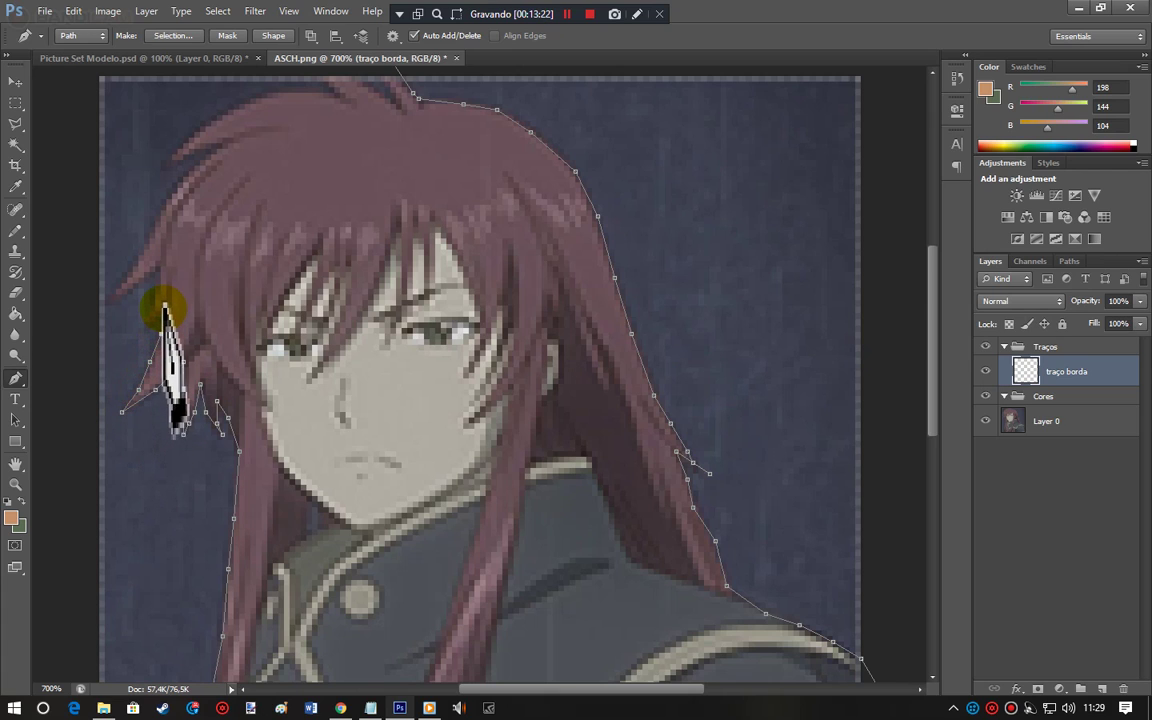
pyautogui.click(155, 305)
pyautogui.click(157, 270)
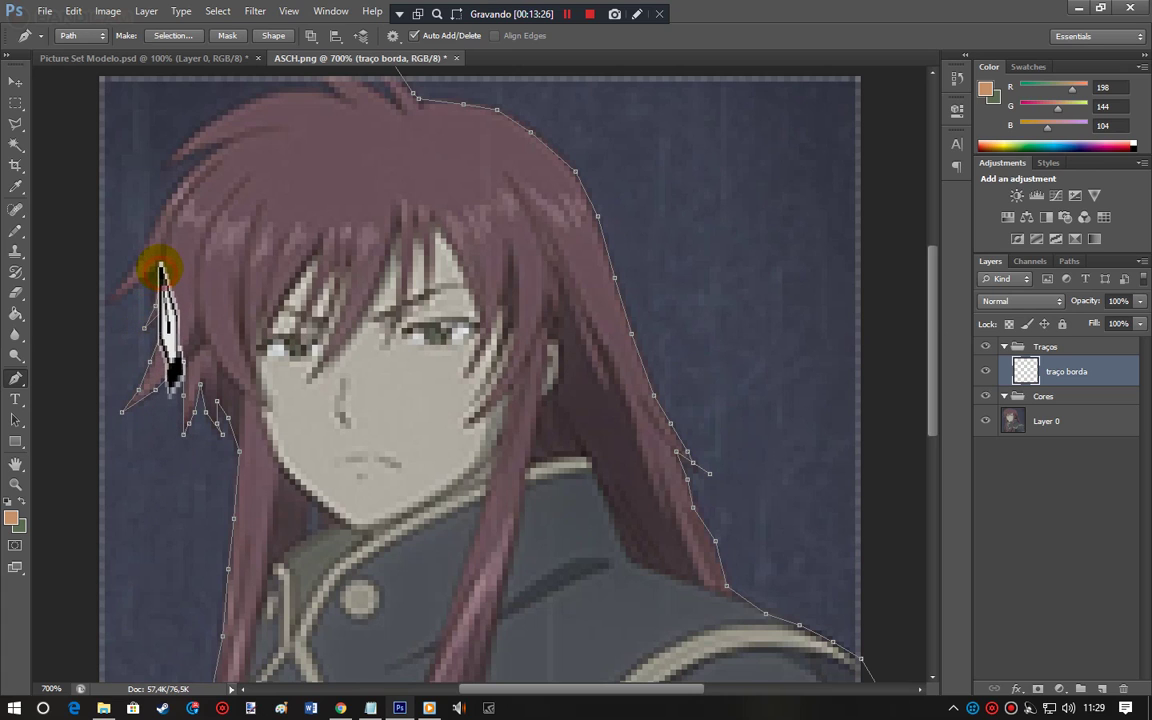
pyautogui.click(116, 304)
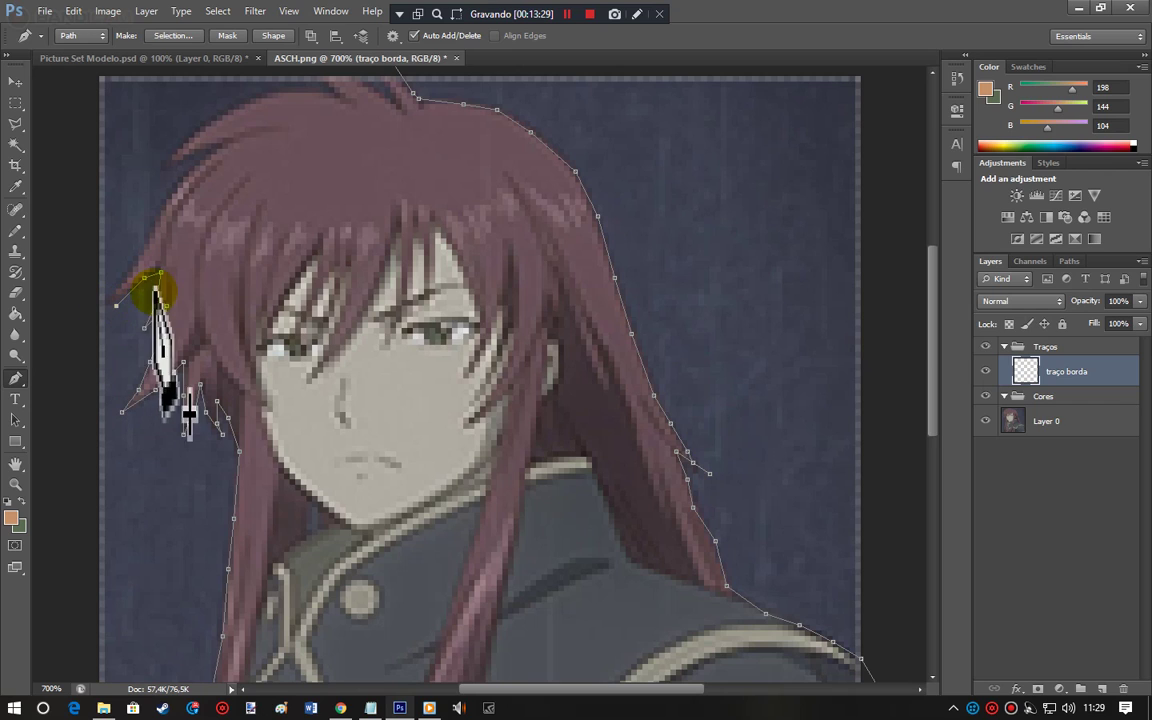
pyautogui.click(101, 305)
pyautogui.moveTo(92, 302); pyautogui.dragTo(108, 304)
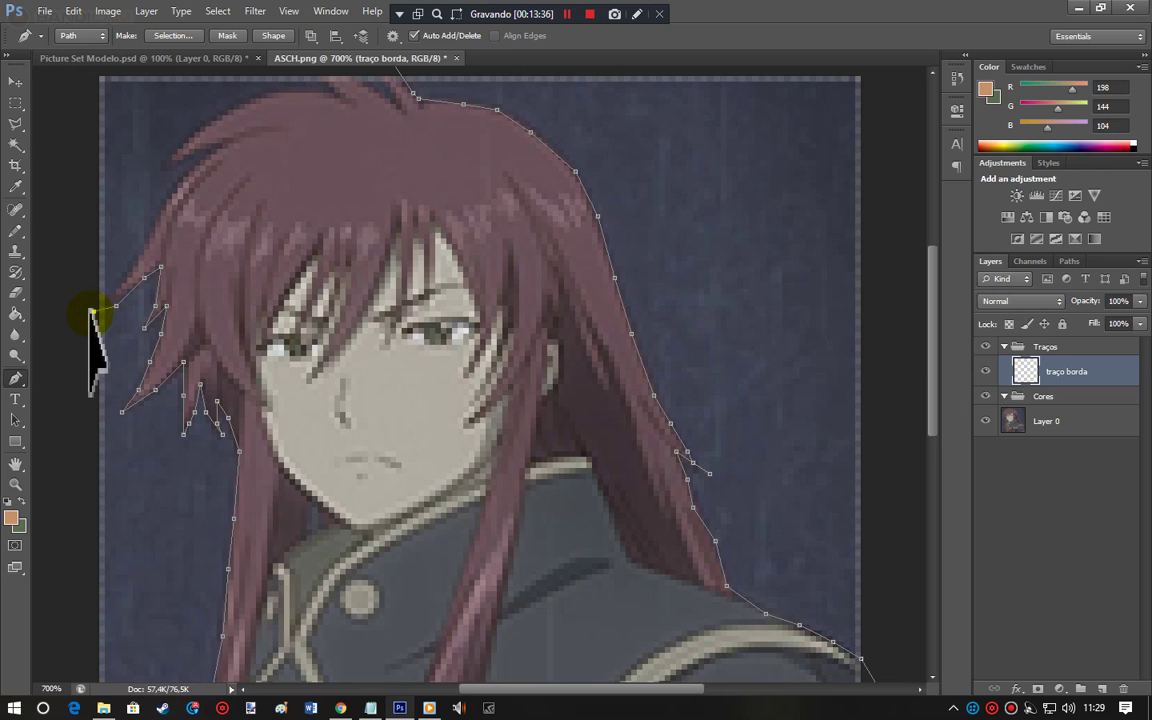
# Step: Trace the Pen path from the outermost left strand up around the upper-left hair tuft and along the crown
pyautogui.moveTo(92, 307); pyautogui.dragTo(218, 150)
pyautogui.click(189, 154)
pyautogui.click(161, 176)
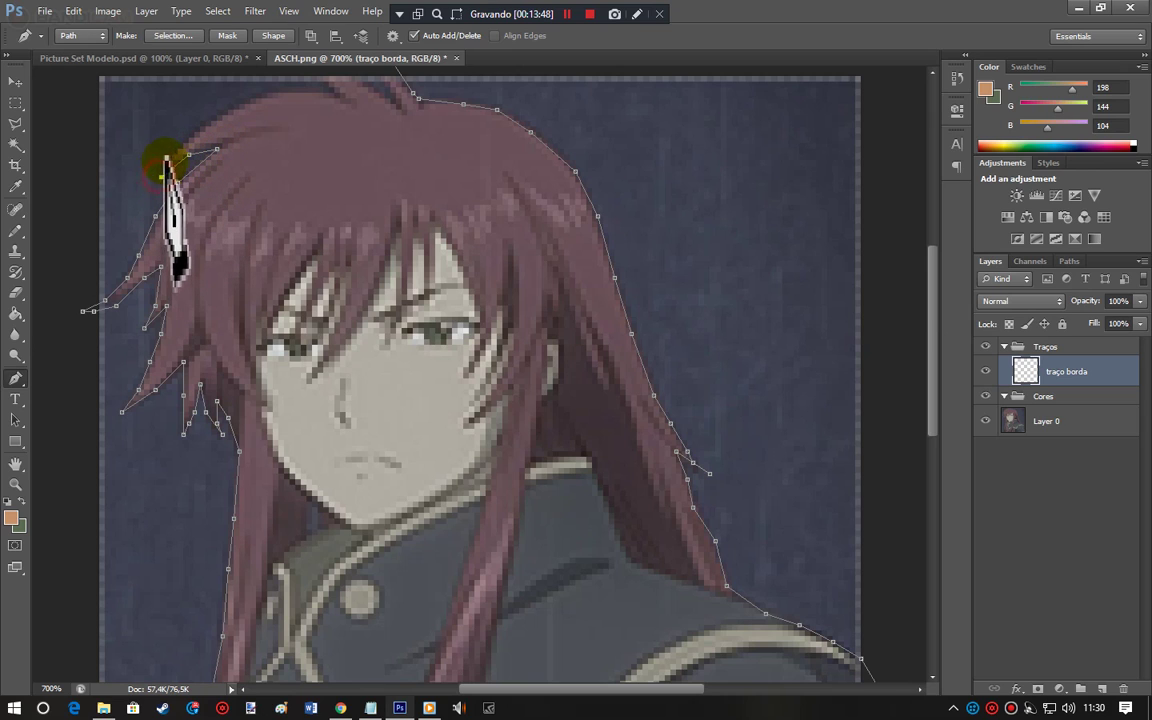
pyautogui.click(195, 130)
pyautogui.click(256, 98)
pyautogui.click(300, 93)
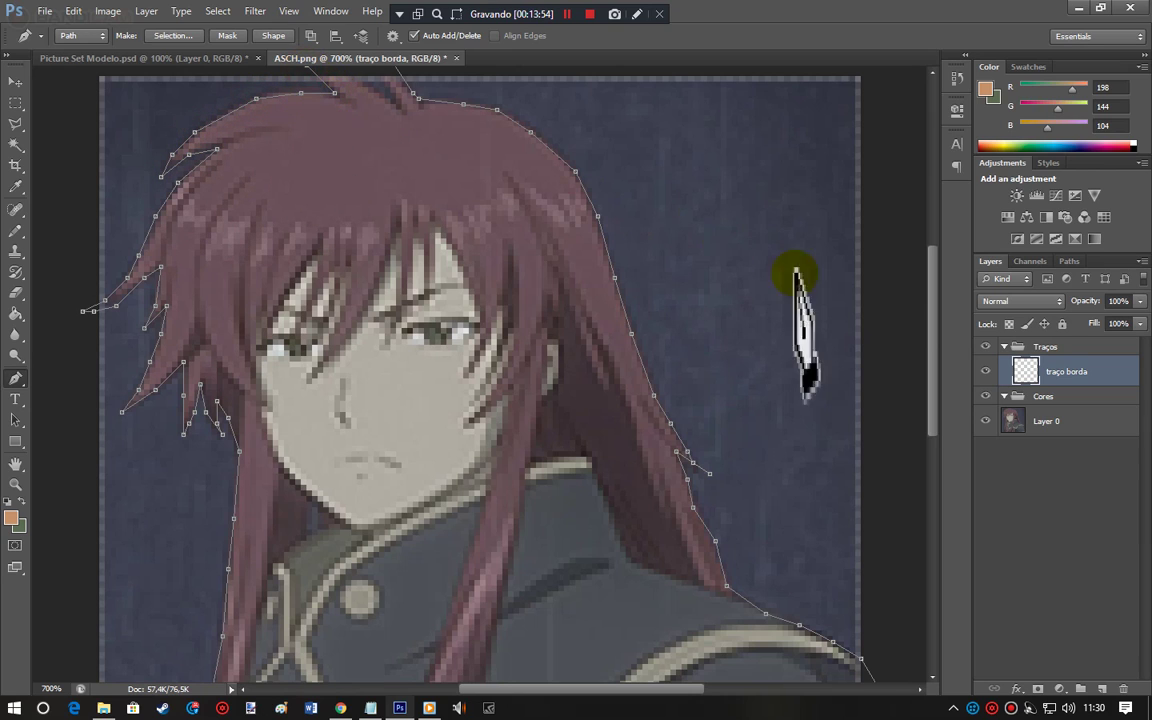
# Step: Outline the two tufts rising above the canvas at the crown and close the Pen path at its starting anchor
pyautogui.moveTo(931, 300); pyautogui.dragTo(931, 272)
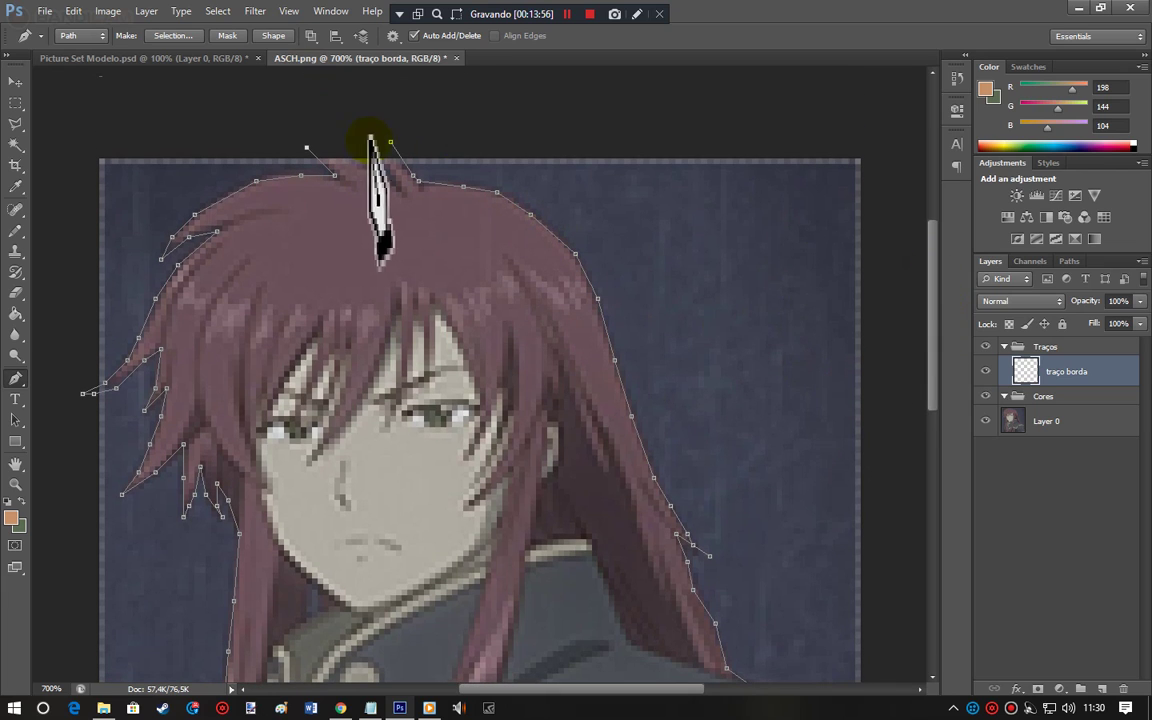
pyautogui.click(336, 134)
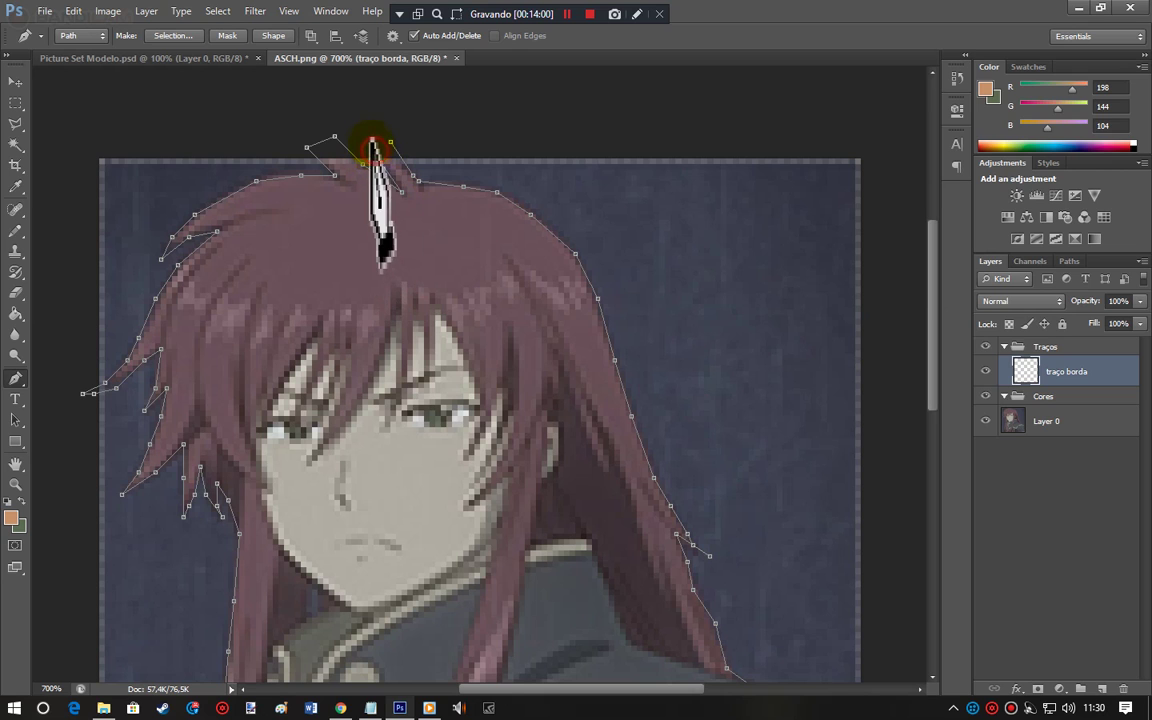
pyautogui.click(370, 131)
pyautogui.click(392, 143)
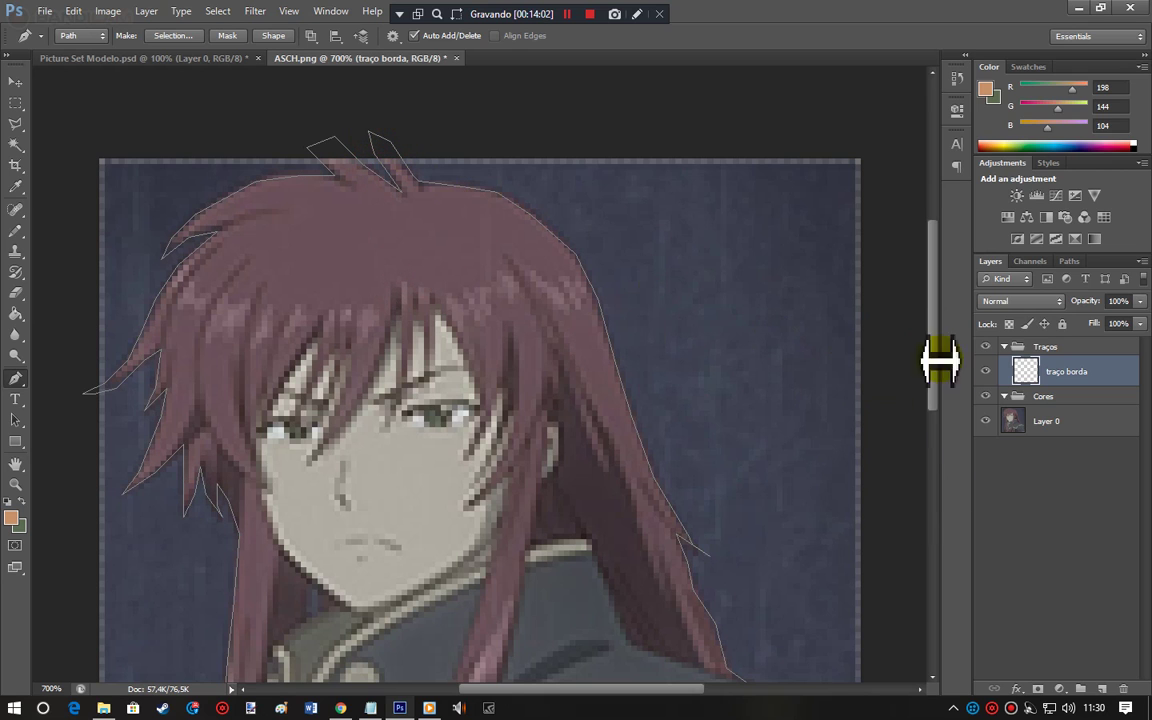
pyautogui.moveTo(934, 314); pyautogui.dragTo(930, 385)
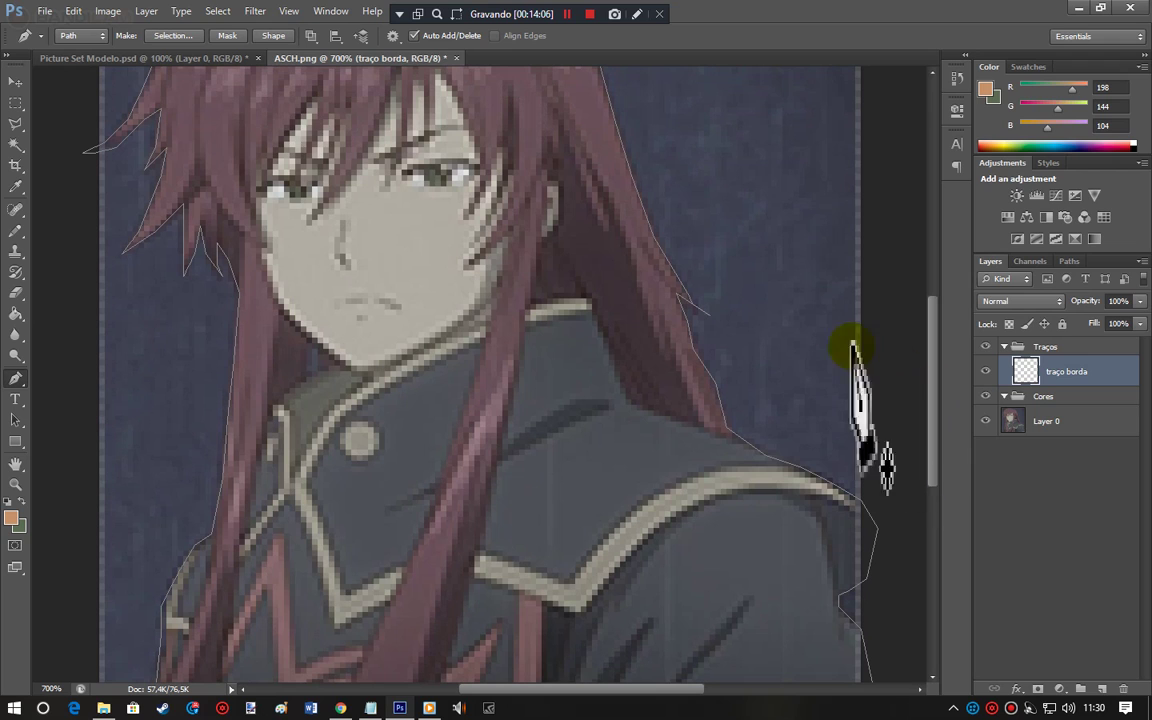
pyautogui.rightClick(801, 316)
pyautogui.click(848, 427)
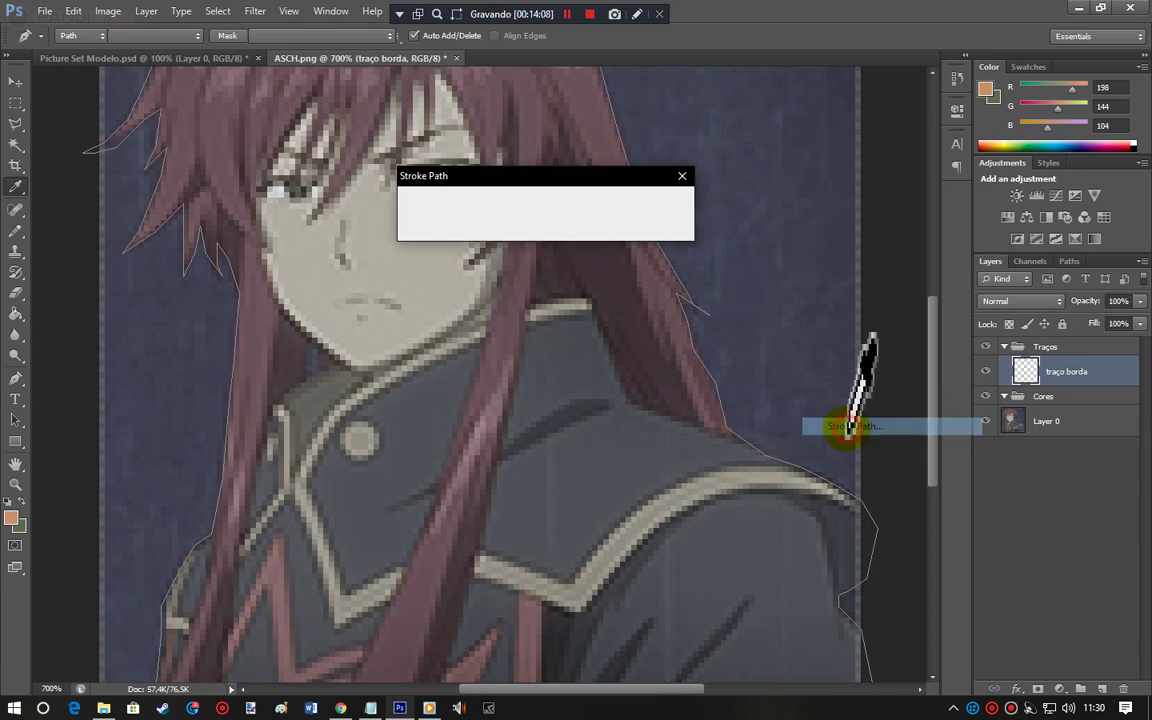
pyautogui.click(648, 205)
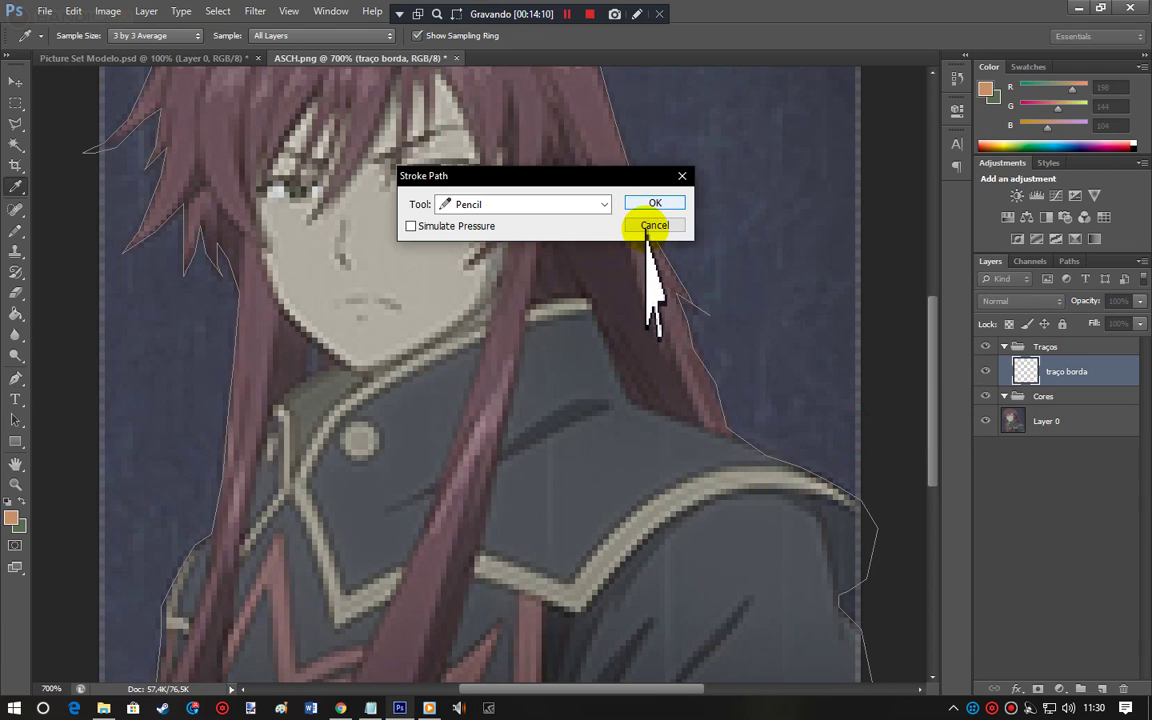
# Step: Set the foreground color to black (RGB 0, 0, 0)
pyautogui.click(11, 516)
pyautogui.moveTo(746, 334); pyautogui.dragTo(797, 405)
pyautogui.click(1029, 193)
# Step: Stroke the character outline path with the Pencil on the traço borda layer without simulated pressure, and undo the stroke
pyautogui.rightClick(812, 192)
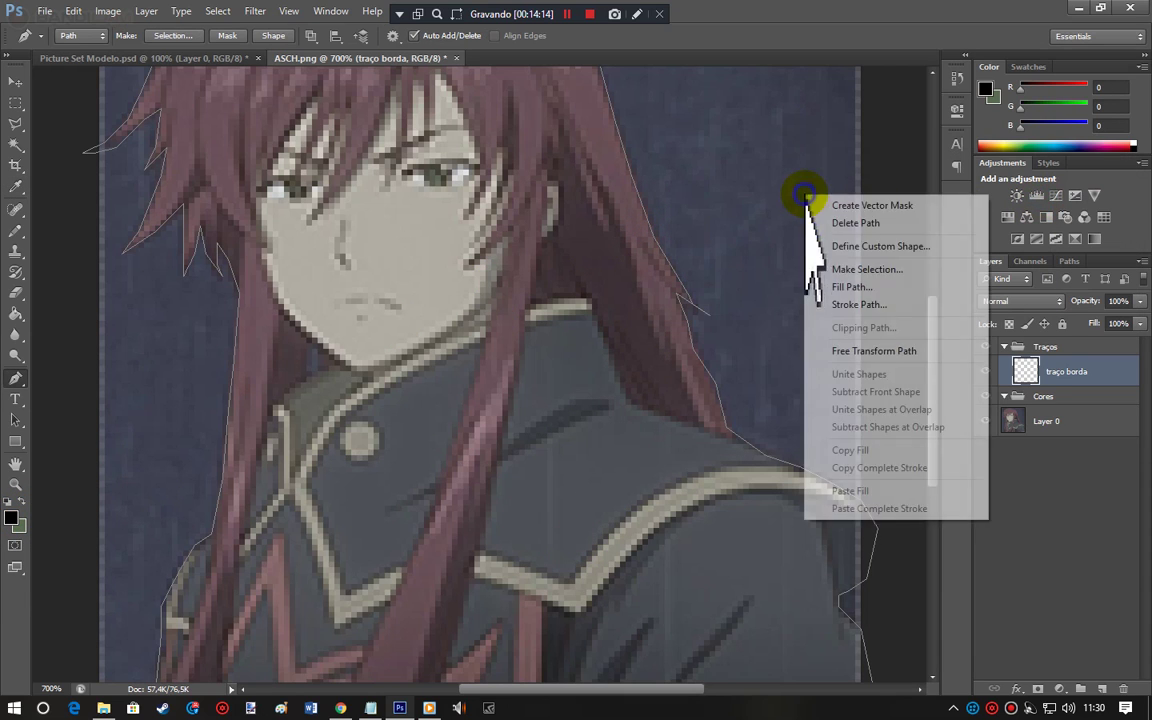
pyautogui.click(870, 302)
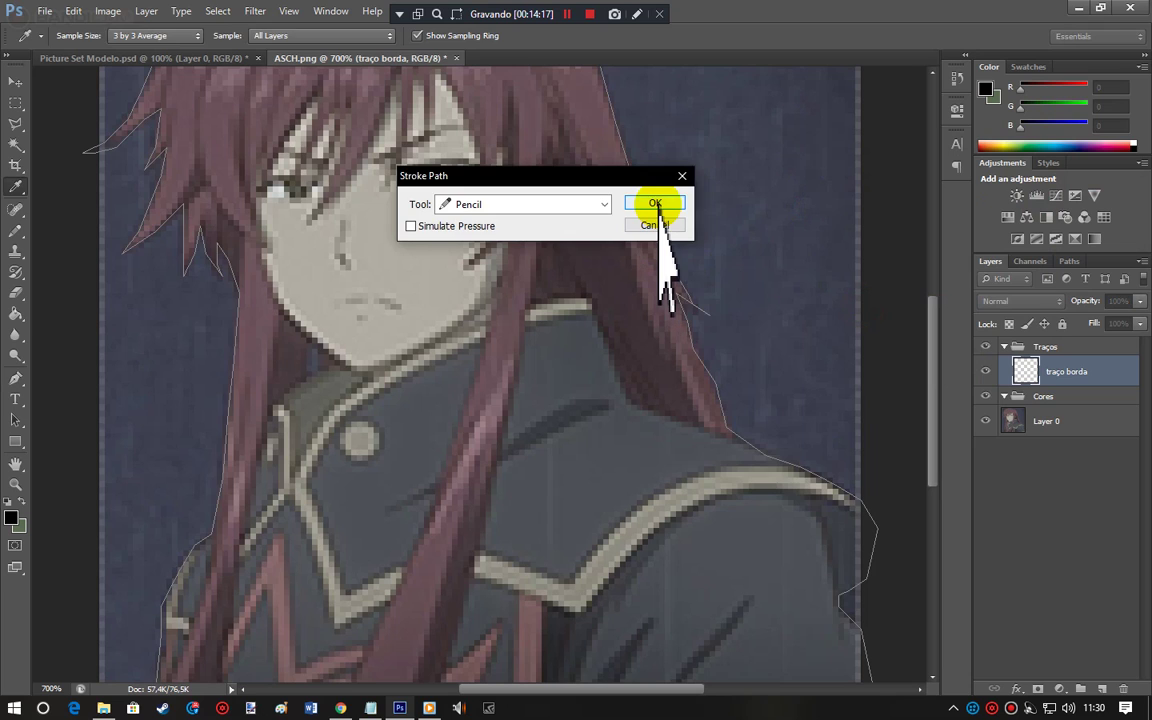
pyautogui.click(658, 204)
pyautogui.press('p')
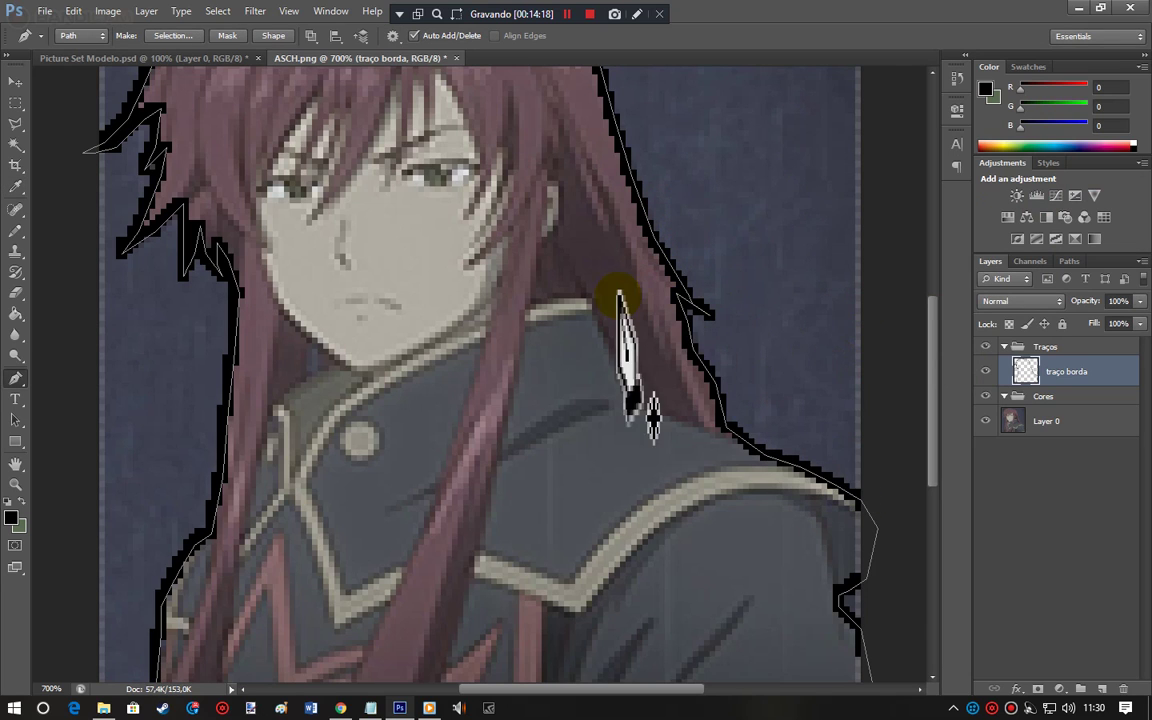
pyautogui.hotkey('ctrl', 'z')
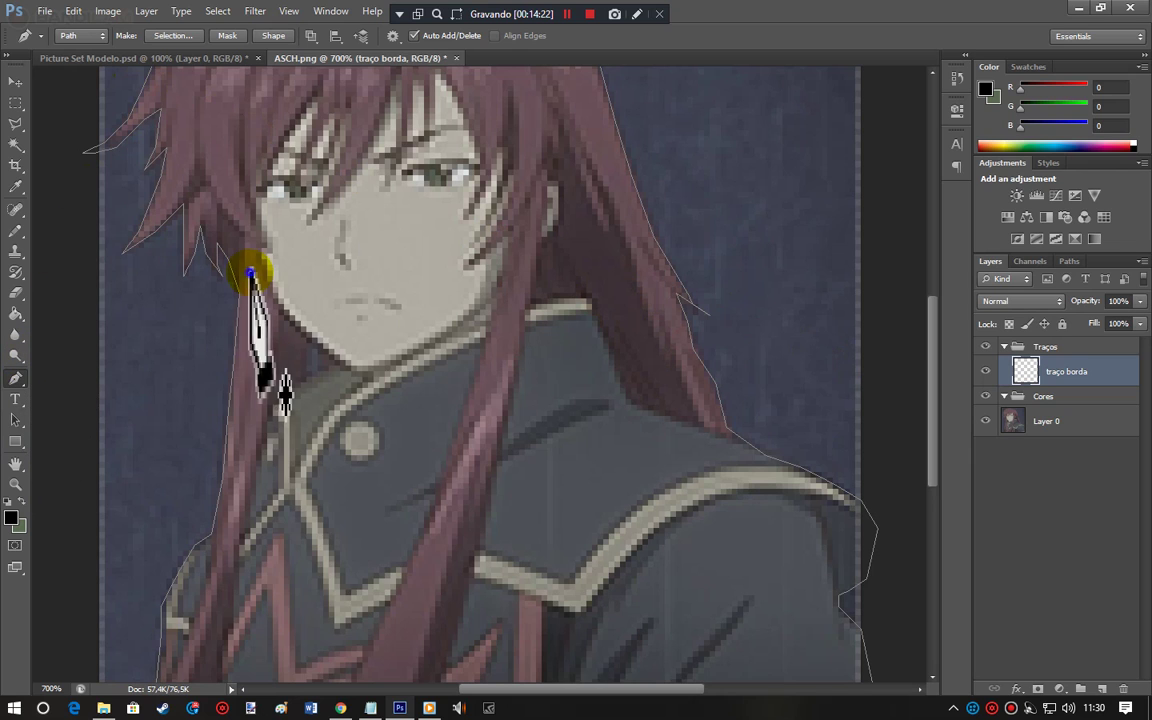
pyautogui.rightClick(252, 268)
pyautogui.click(305, 385)
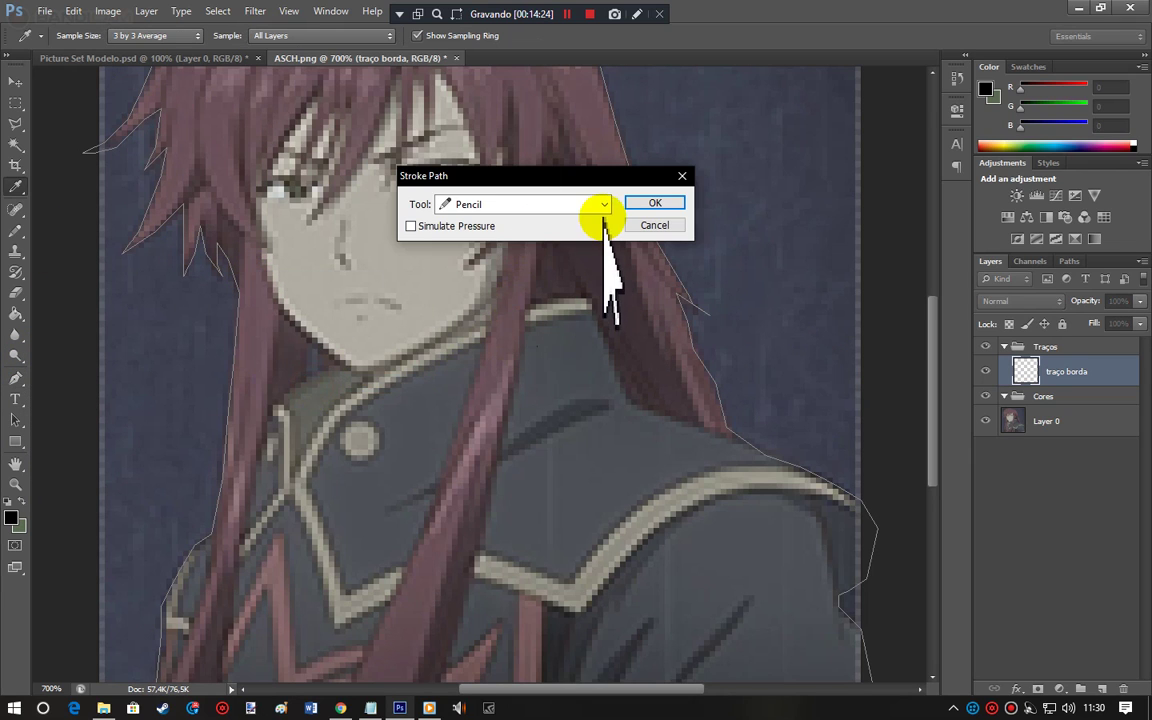
pyautogui.click(603, 204)
pyautogui.click(603, 205)
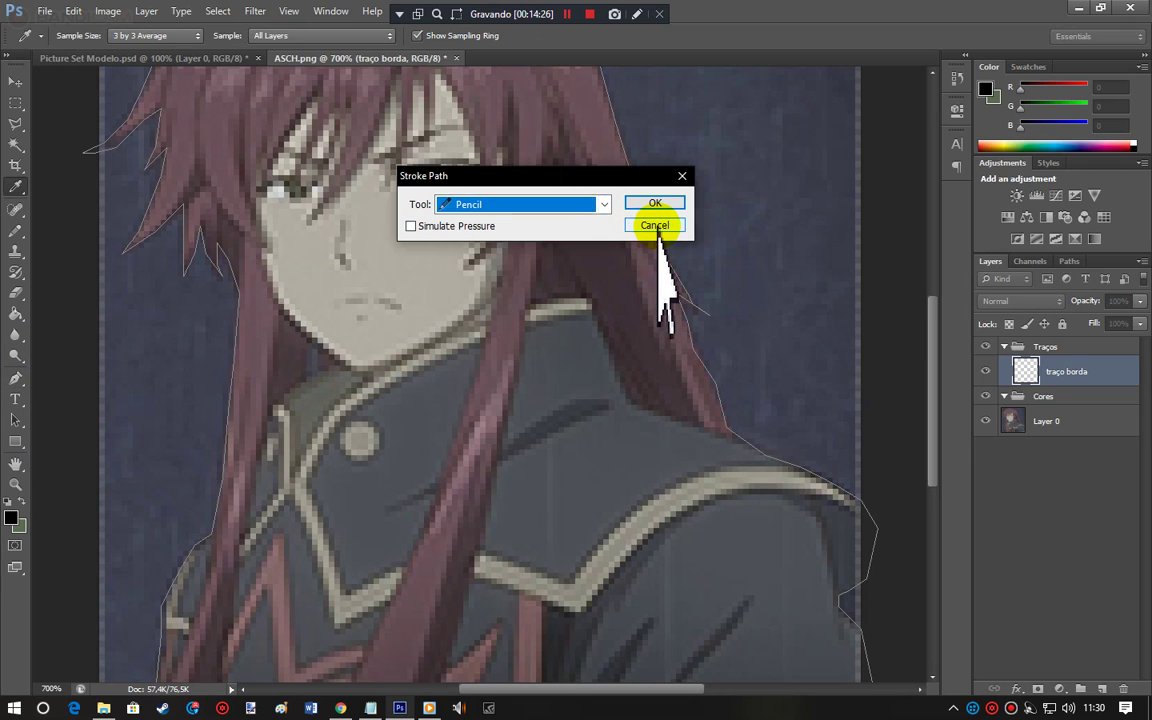
pyautogui.click(655, 225)
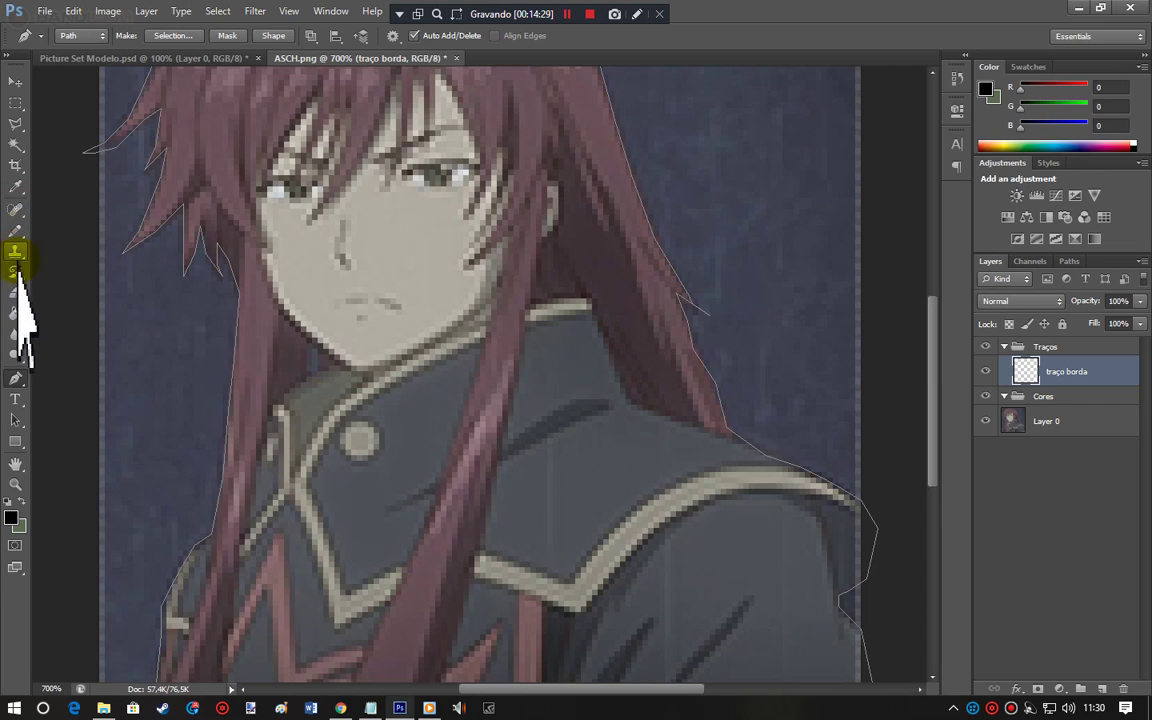
# Step: Set the Pencil brush size to 1 px
pyautogui.click(17, 238)
pyautogui.click(75, 35)
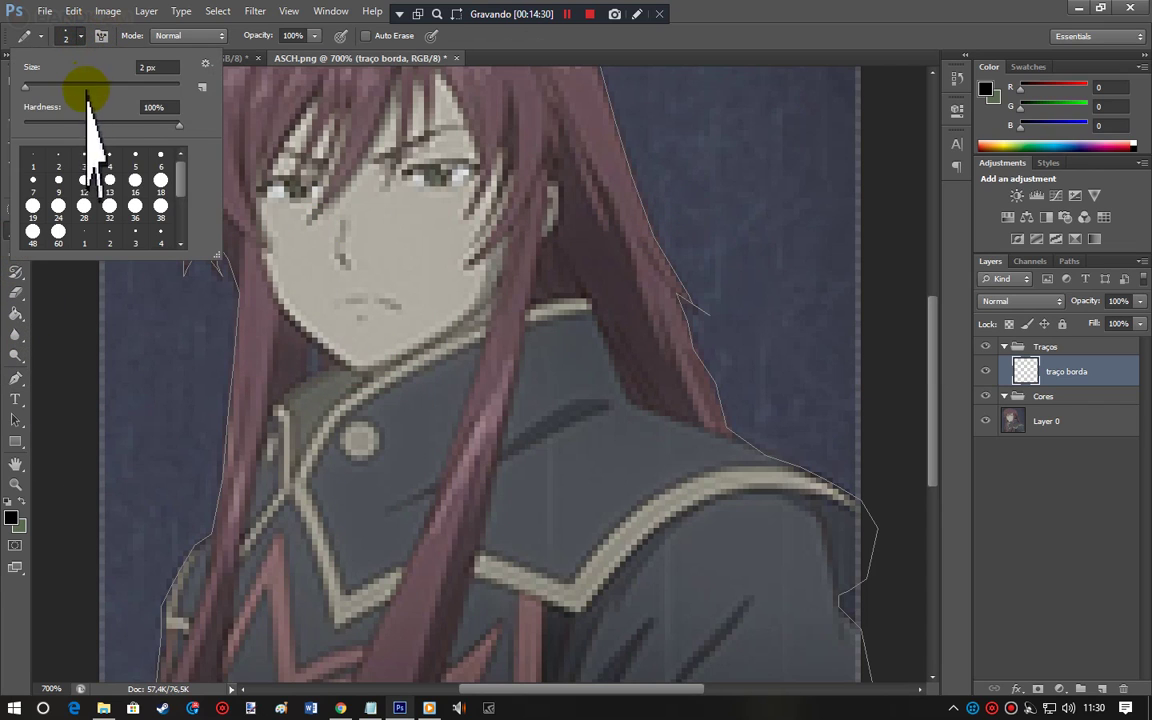
pyautogui.moveTo(82, 90); pyautogui.dragTo(13, 103)
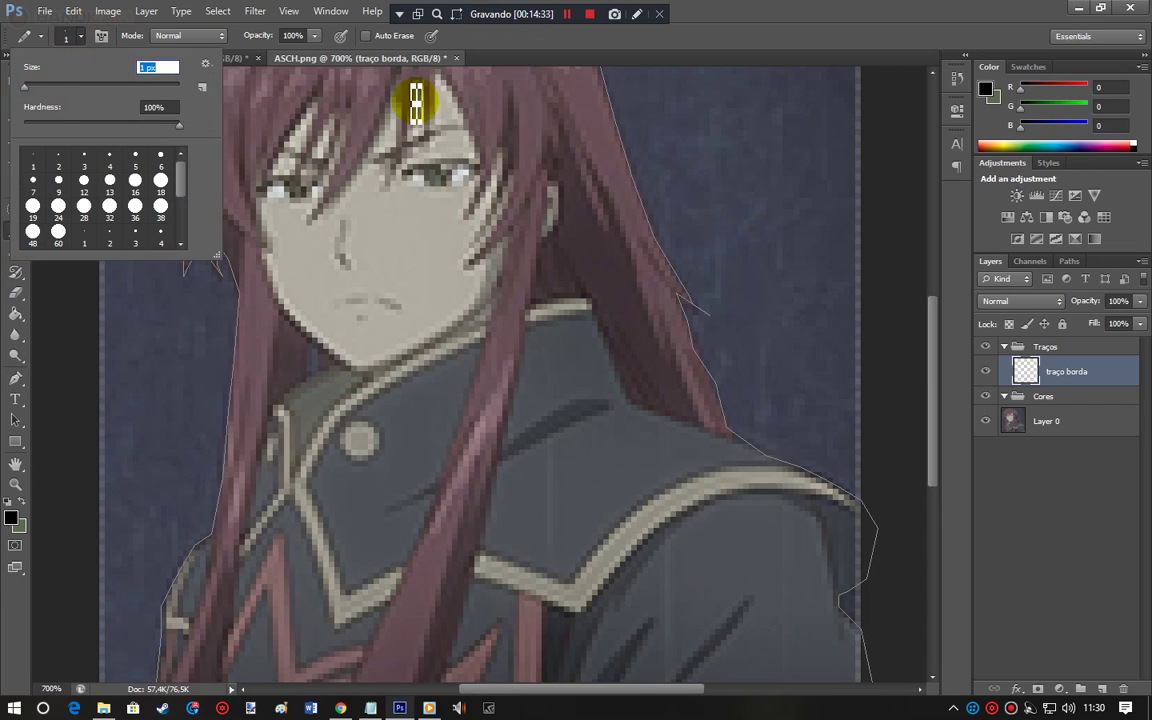
pyautogui.click(537, 45)
# Step: Stroke the character outline path with the Pencil on the traço borda layer without simulated pressure, and dismiss the path
pyautogui.click(15, 378)
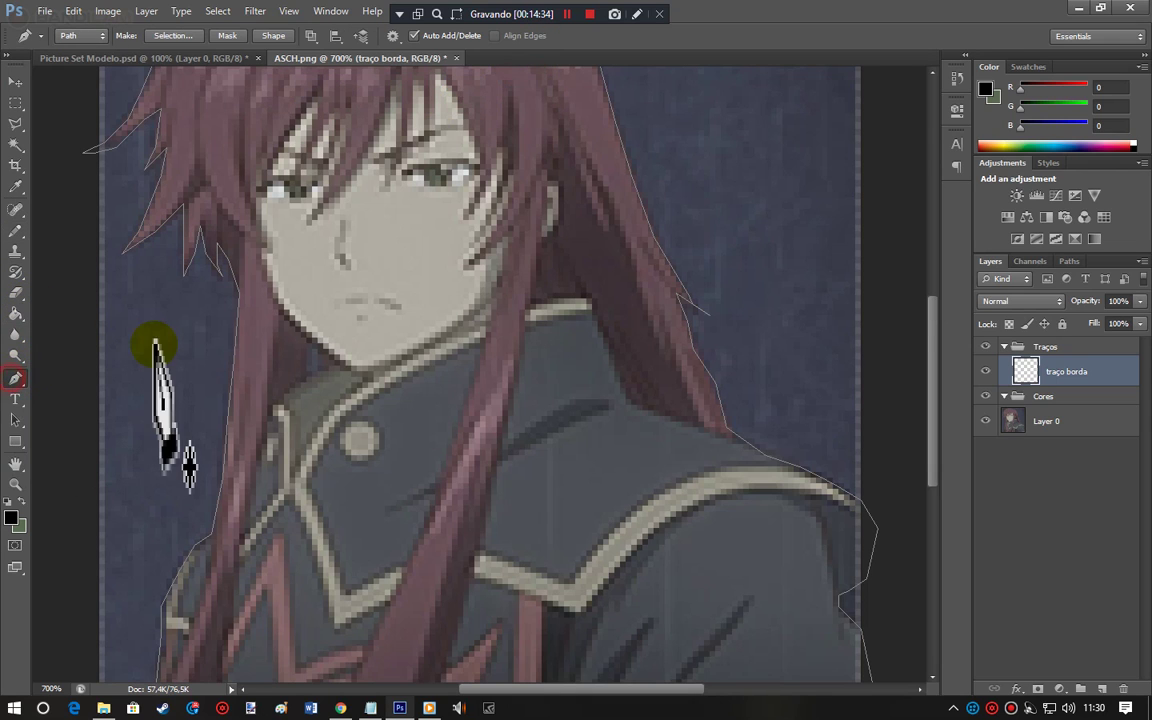
pyautogui.rightClick(156, 346)
pyautogui.click(207, 456)
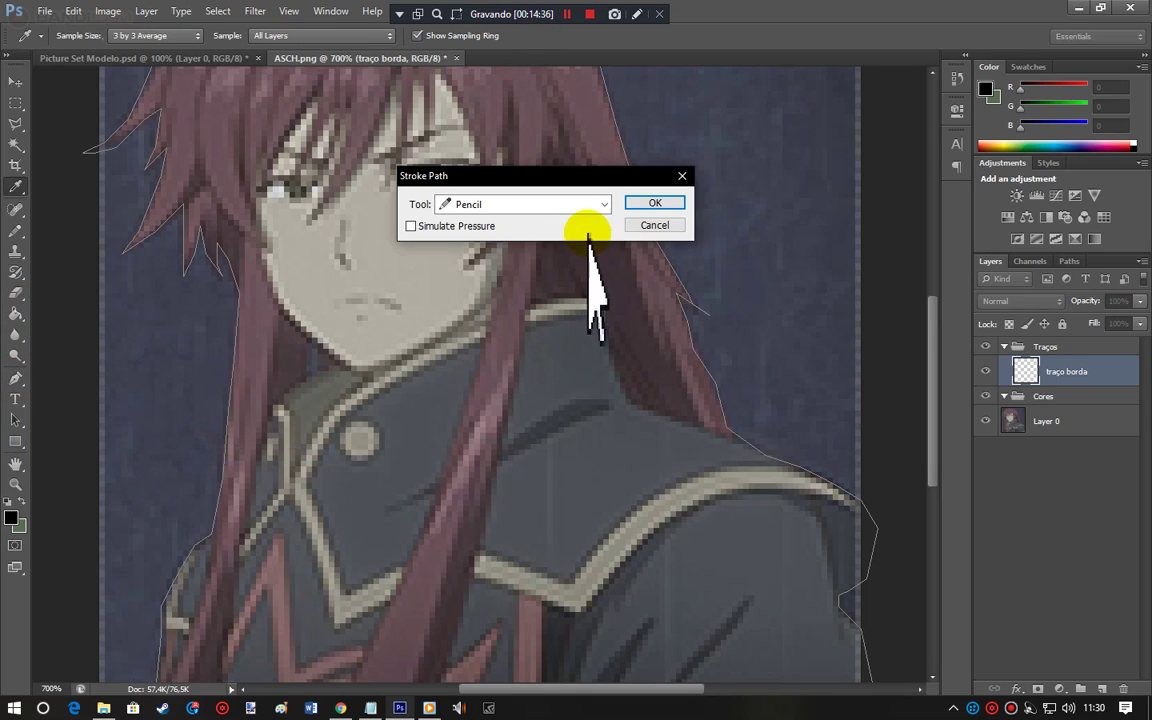
pyautogui.click(648, 204)
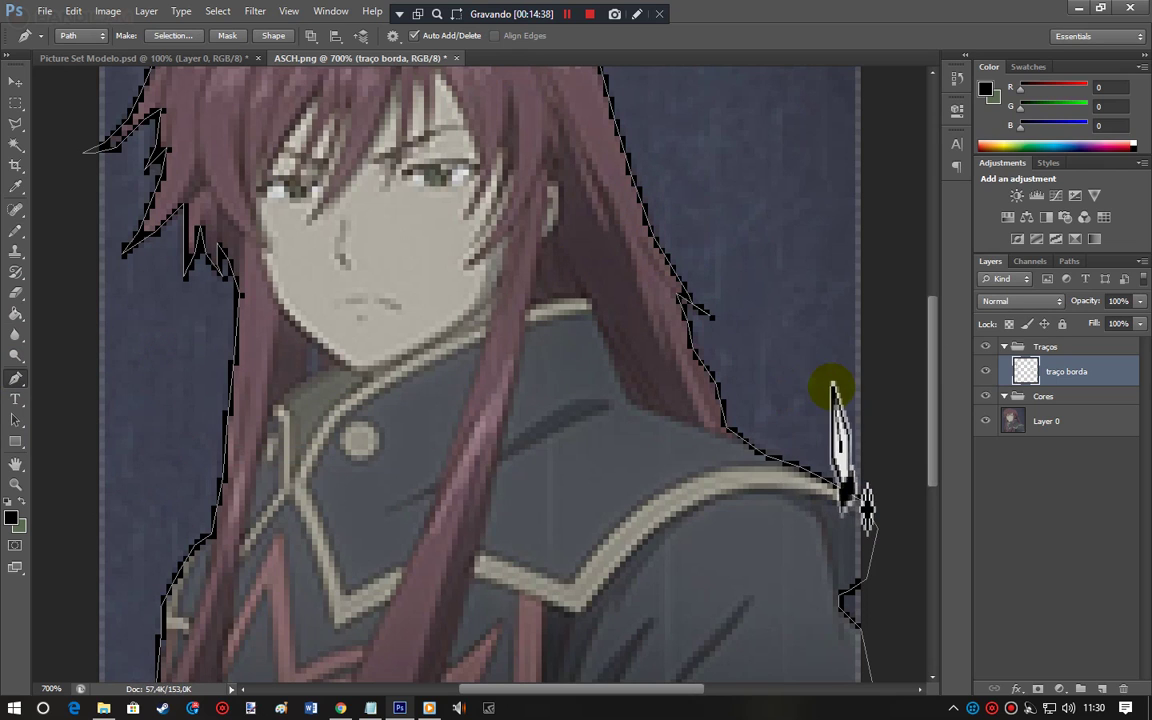
pyautogui.scroll(4, 939, 420)
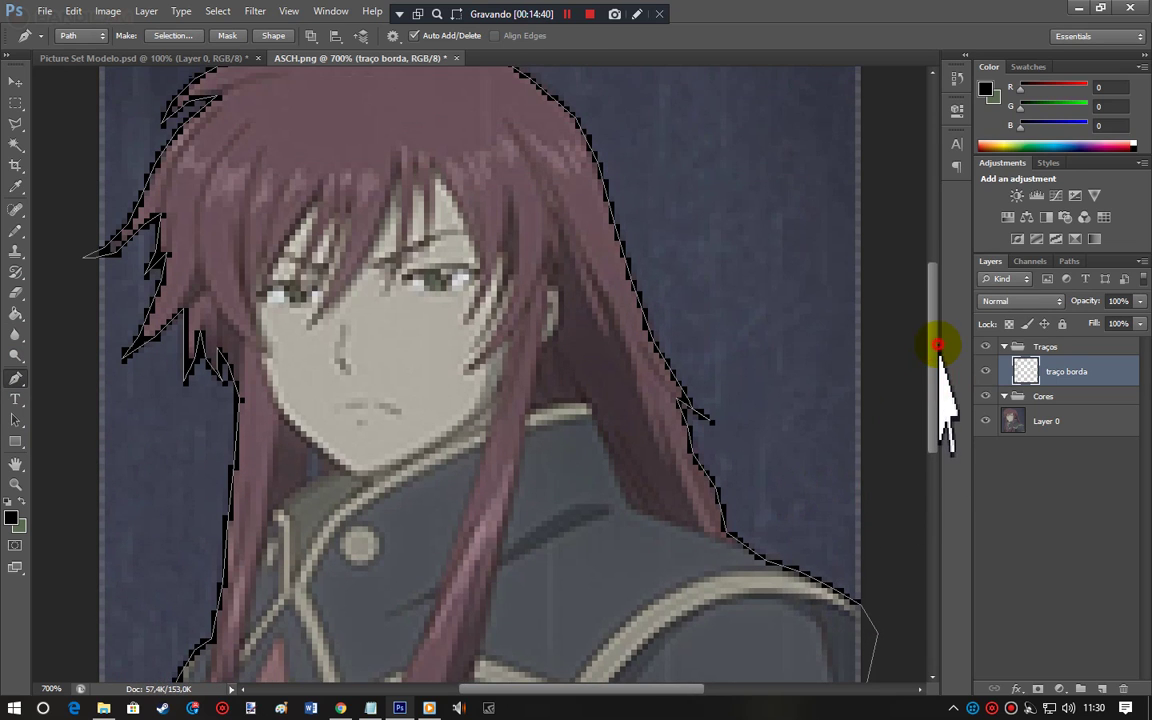
pyautogui.press('Return')
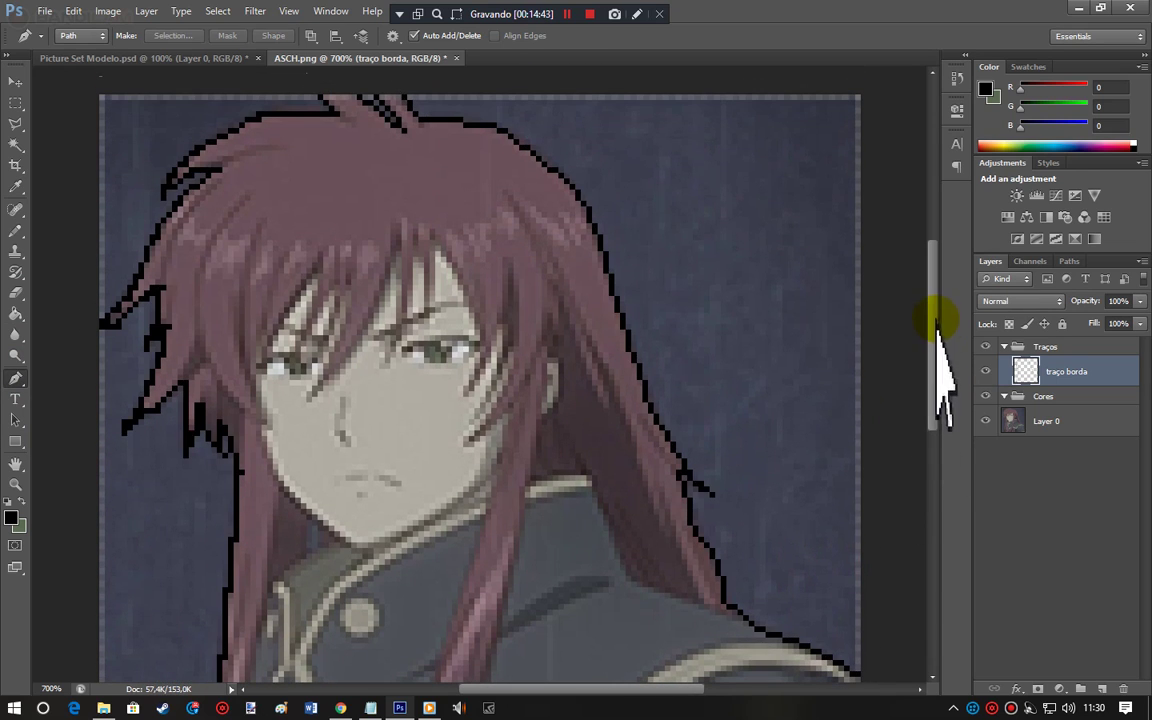
pyautogui.moveTo(923, 318); pyautogui.dragTo(925, 368)
pyautogui.click(900, 363)
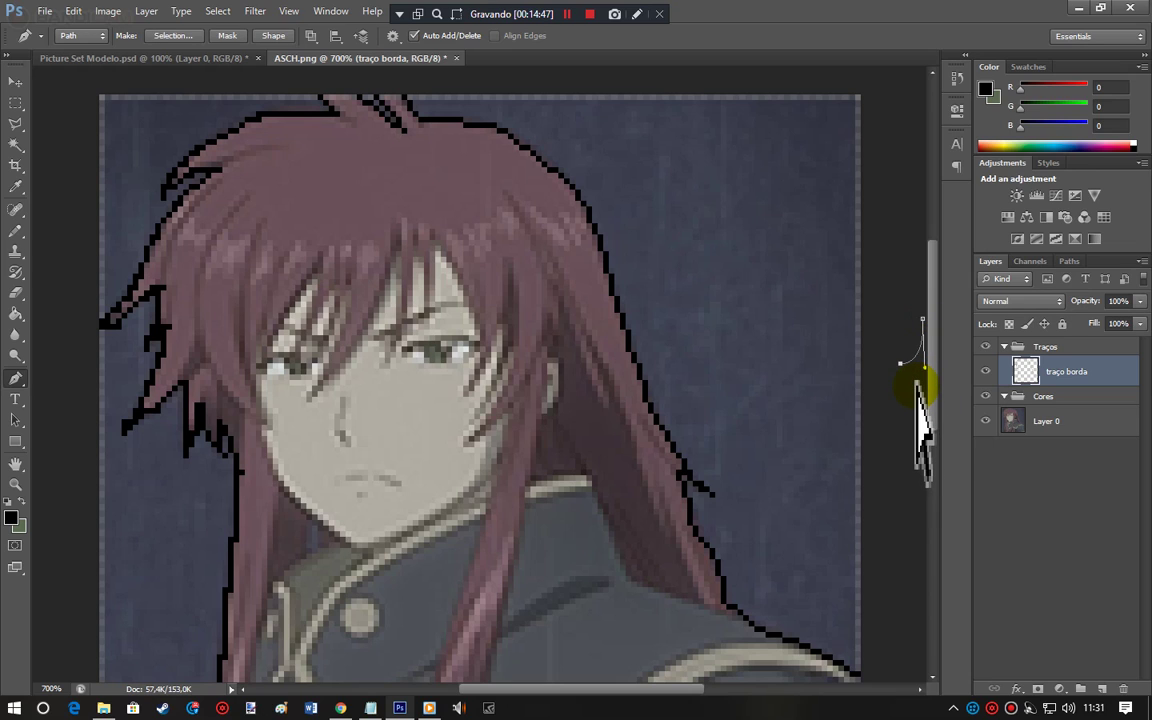
pyautogui.hotkey('ctrl', 'alt', 'z')
# Step: Create a layer named "traço cabelo" in the Traços group and move it below the traço borda layer
pyautogui.moveTo(933, 373); pyautogui.dragTo(938, 398)
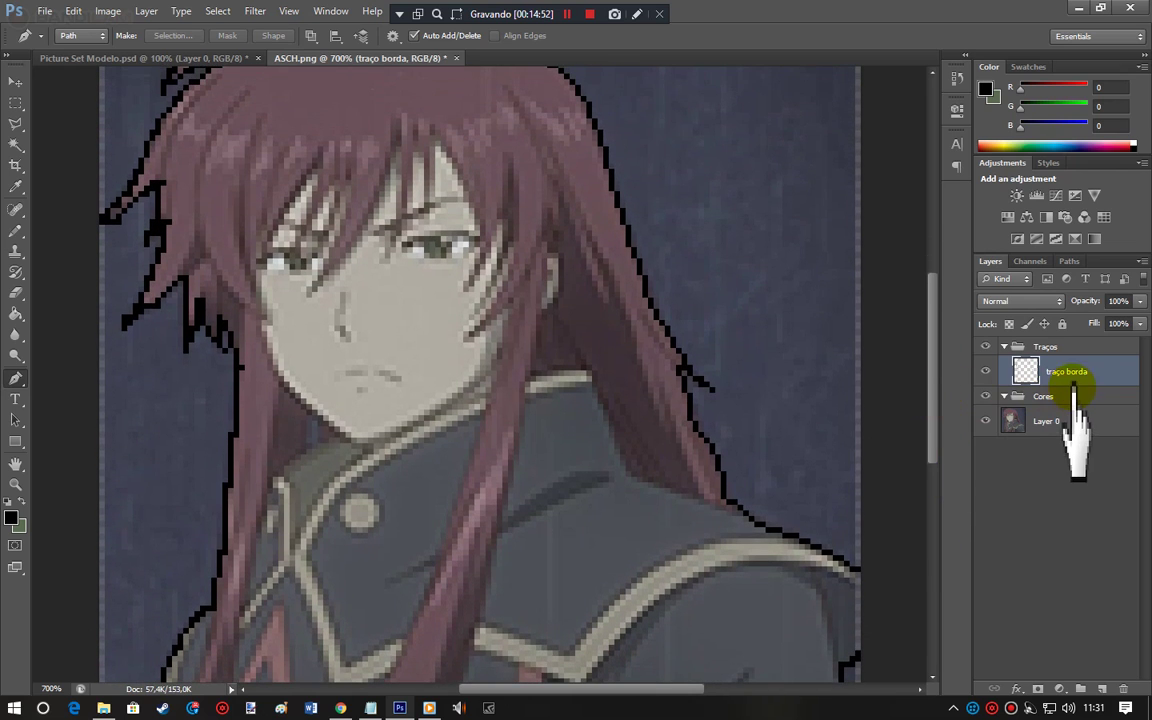
pyautogui.click(1090, 375)
pyautogui.hotkey('ctrl', 'shift', 'n')
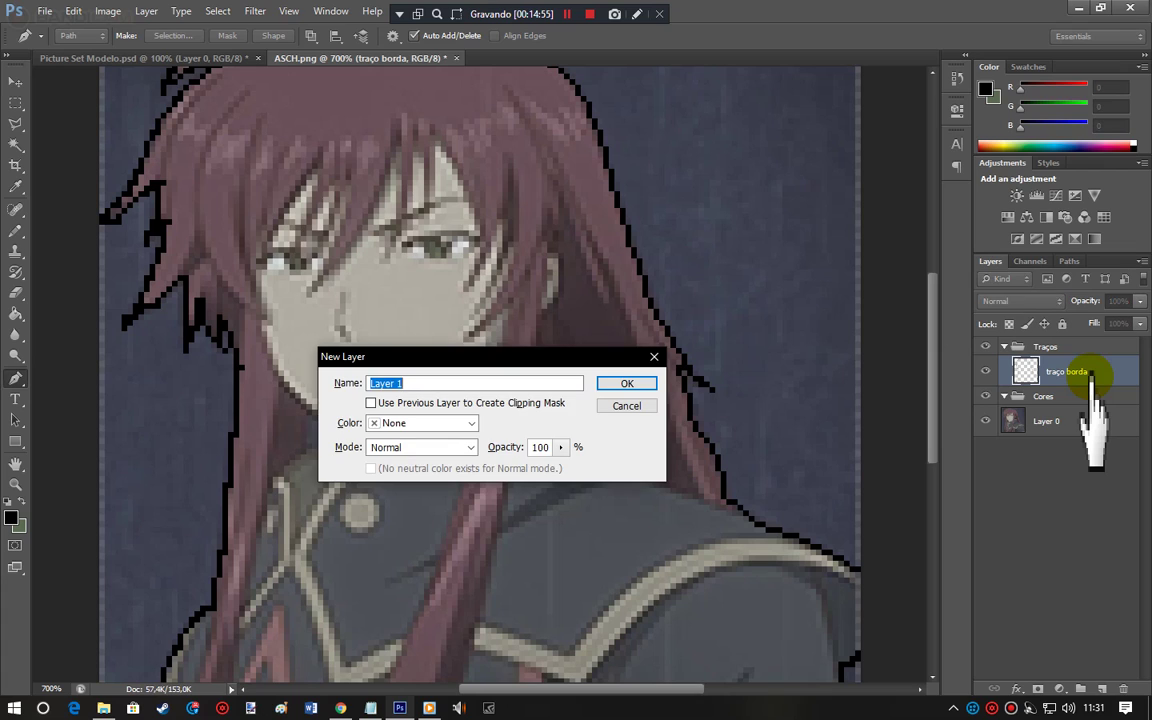
pyautogui.write('traço cabelo')
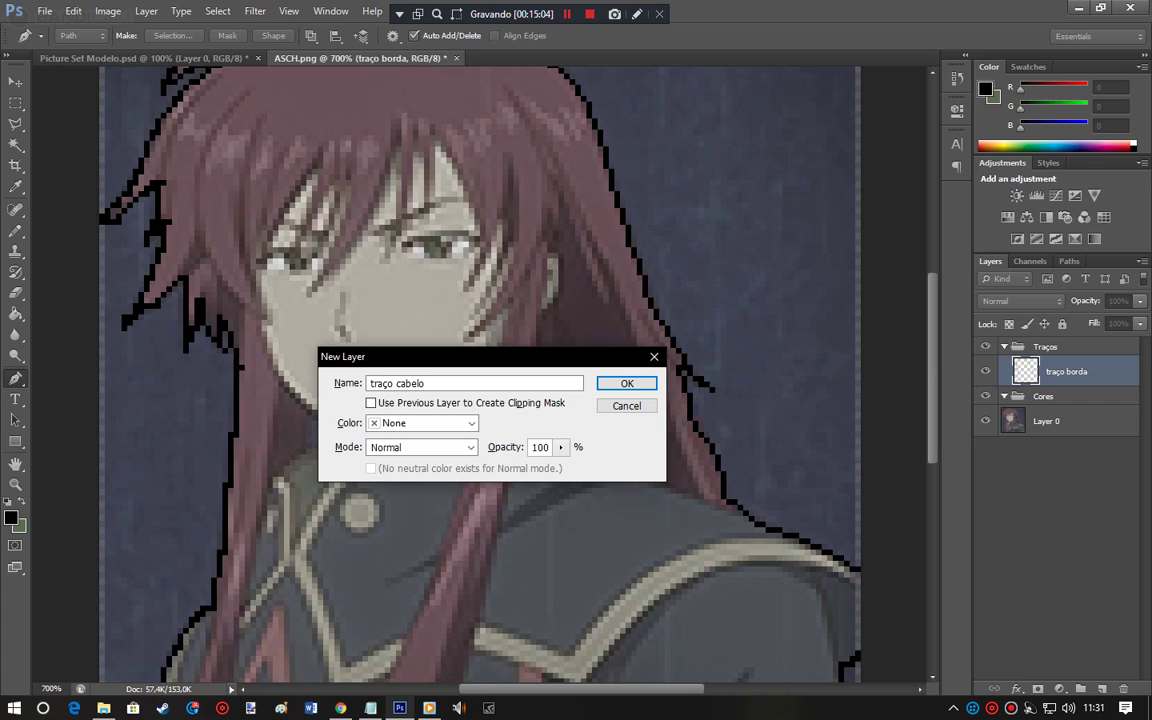
pyautogui.press('Return')
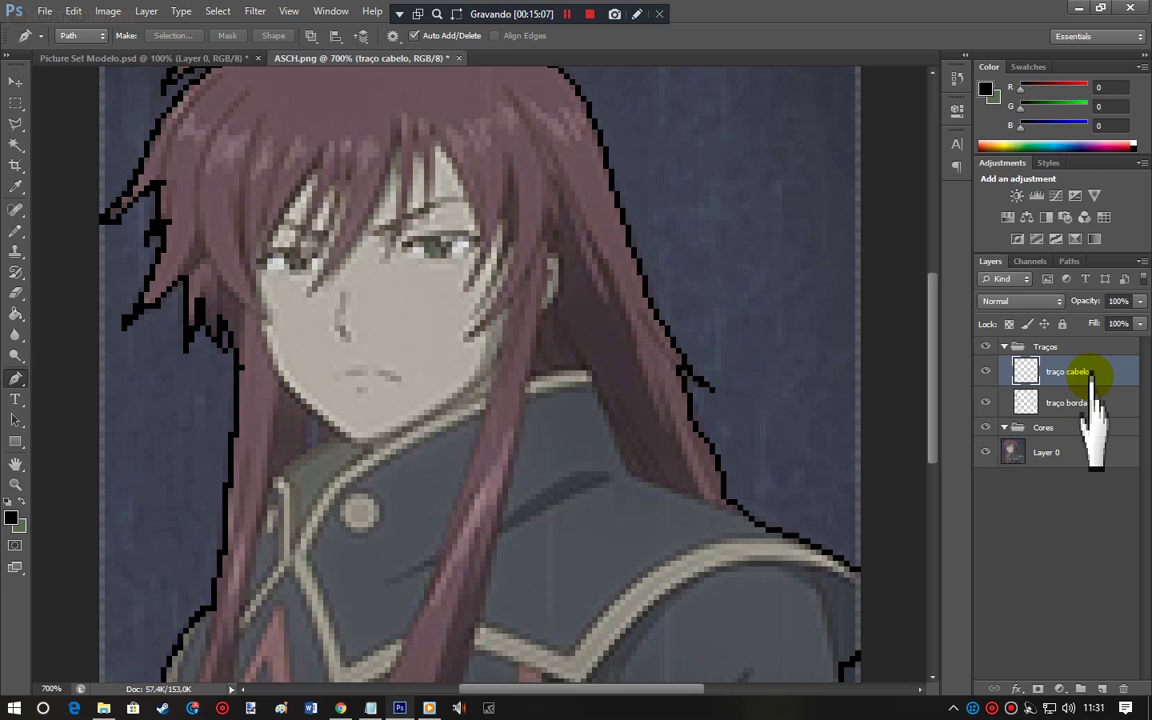
pyautogui.moveTo(1040, 378); pyautogui.dragTo(1054, 410)
# Step: Draw separate open Pen paths along the crown tuft, the upper-left tuft and the outer hair strand on the character's left-hand side of the image
pyautogui.moveTo(926, 340); pyautogui.dragTo(931, 316)
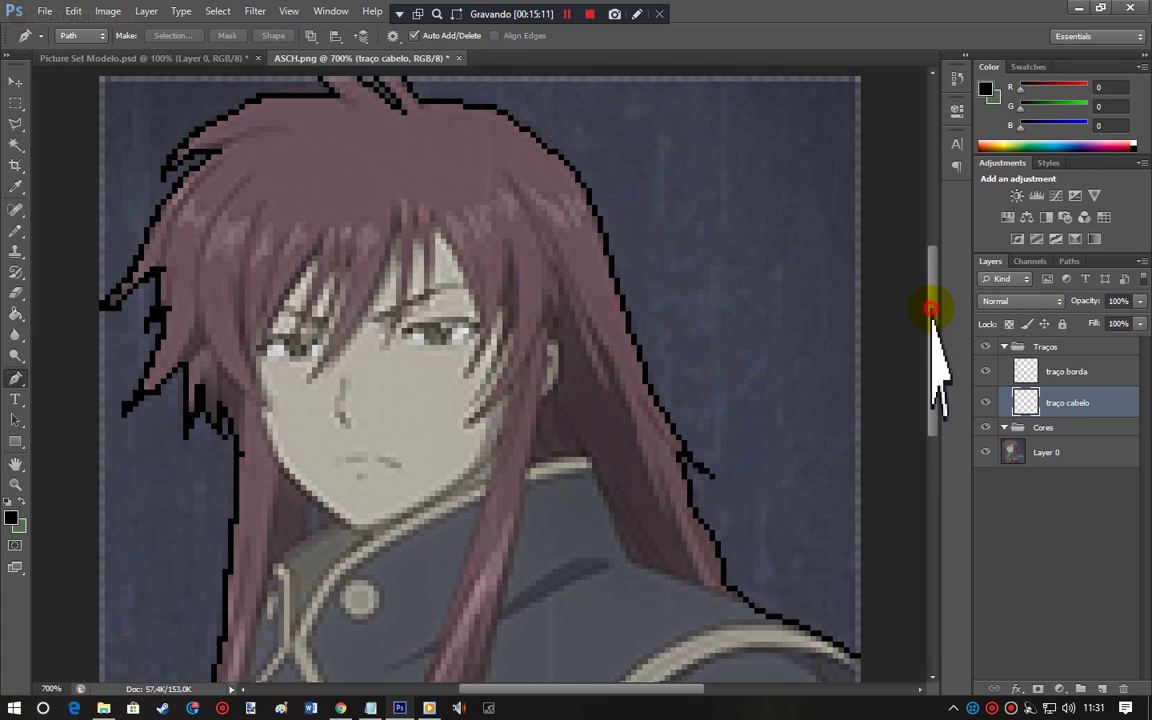
pyautogui.click(339, 98)
pyautogui.click(356, 106)
pyautogui.keyDown('ctrl'); pyautogui.click(417, 160); pyautogui.keyUp('ctrl')
pyautogui.moveTo(279, 129); pyautogui.dragTo(213, 148)
pyautogui.click(213, 150)
pyautogui.keyDown('ctrl'); pyautogui.click(306, 172); pyautogui.keyUp('ctrl')
pyautogui.click(222, 169)
pyautogui.moveTo(199, 183); pyautogui.dragTo(176, 213)
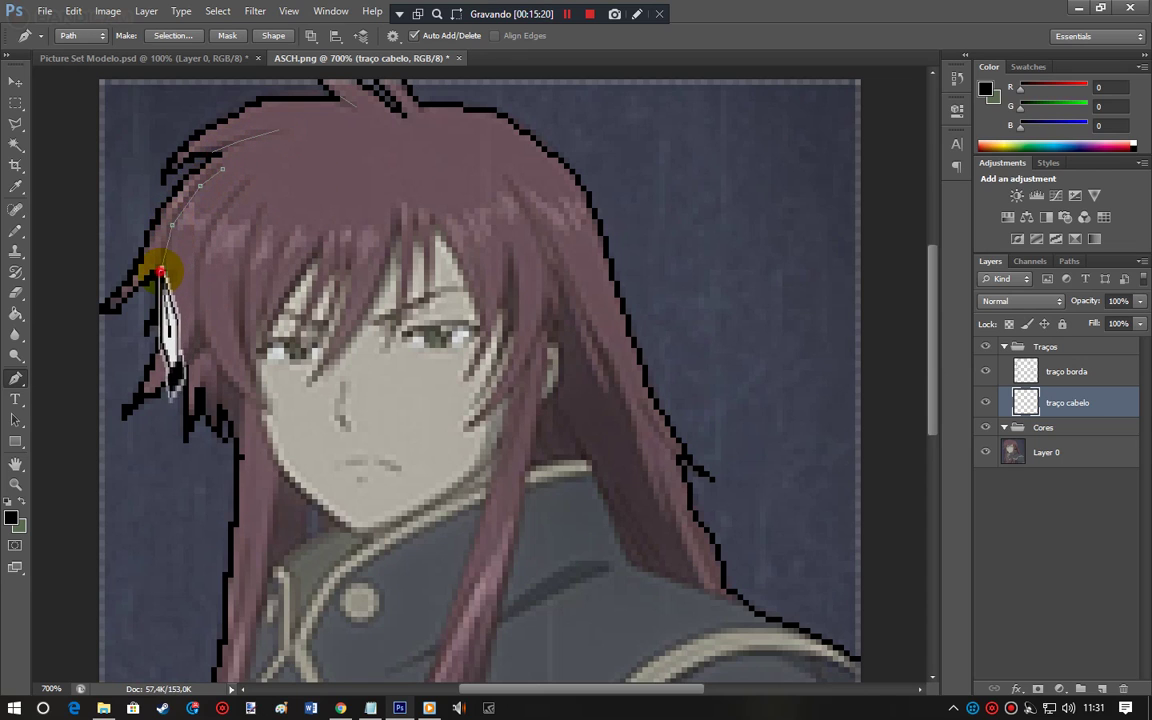
pyautogui.keyDown('ctrl'); pyautogui.click(239, 188); pyautogui.keyUp('ctrl')
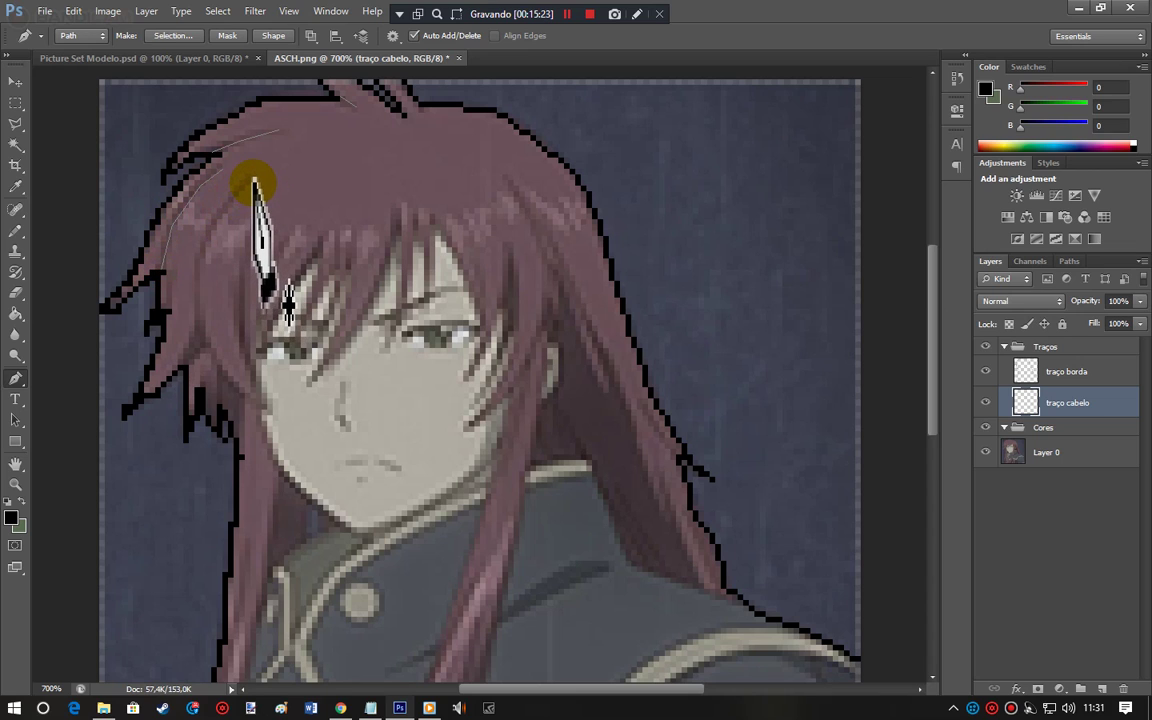
# Step: Trace the side lock with the Pen from the upper-left hair down to its tip at the cheek and back up its inner edge
pyautogui.click(251, 180)
pyautogui.click(205, 230)
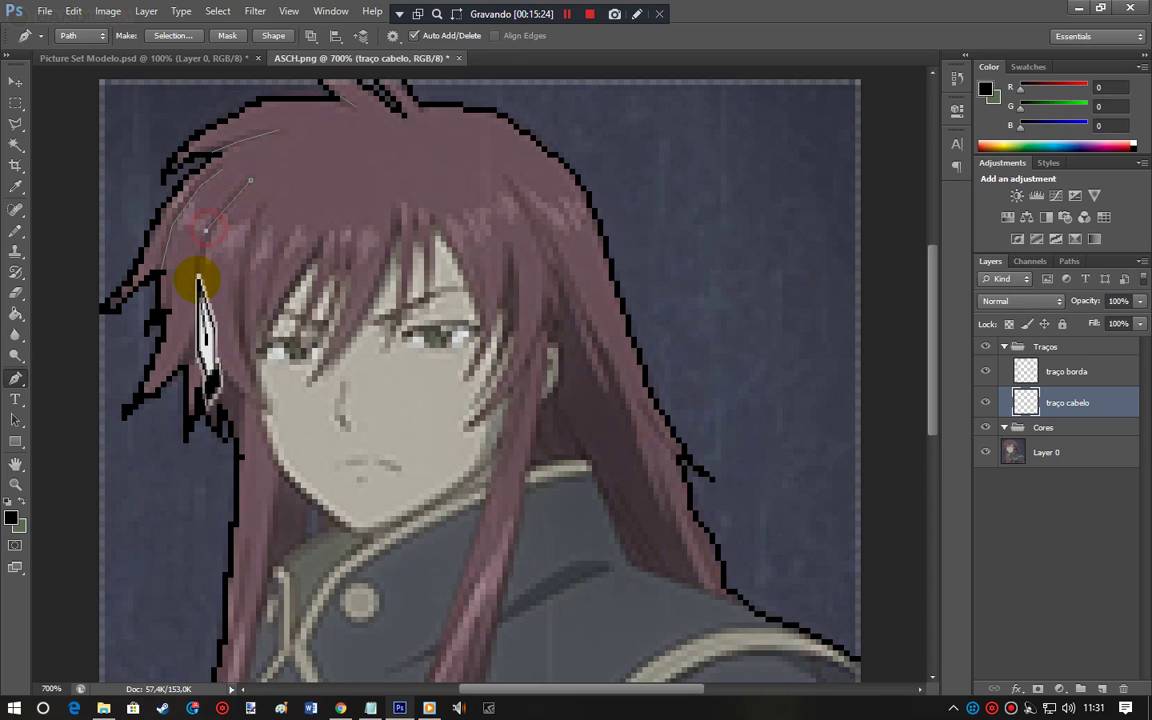
pyautogui.click(200, 320)
pyautogui.click(211, 348)
pyautogui.click(228, 379)
pyautogui.click(257, 404)
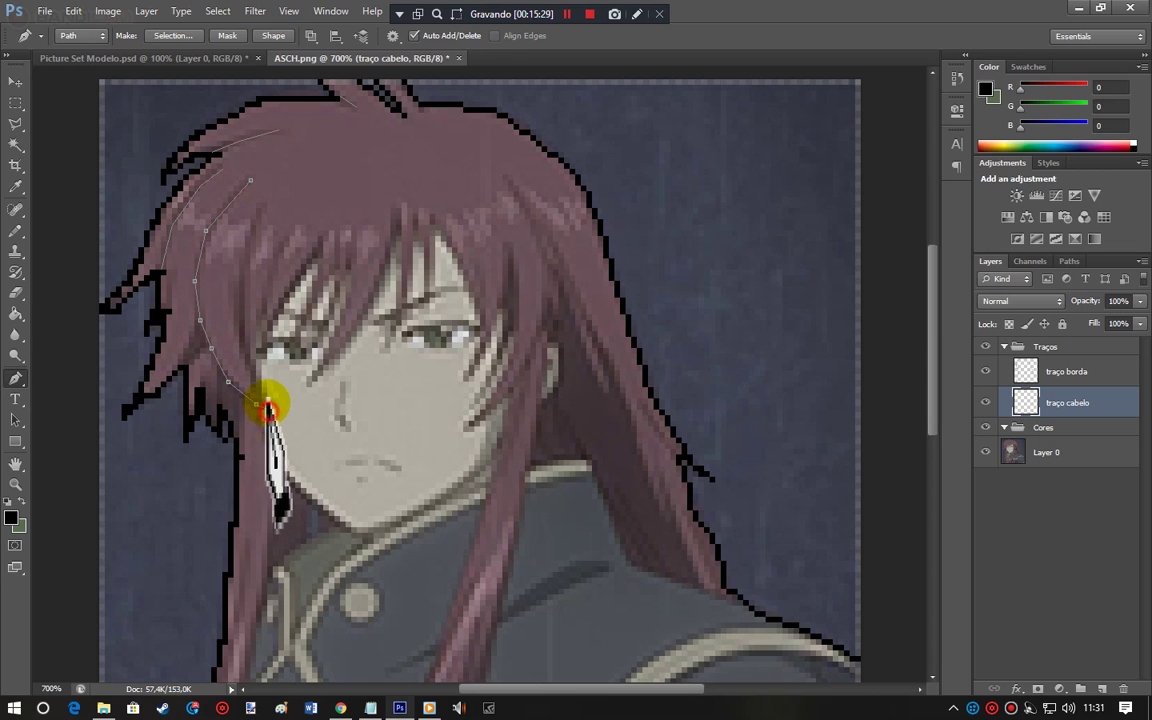
pyautogui.click(243, 270)
pyautogui.click(248, 218)
pyautogui.click(263, 207)
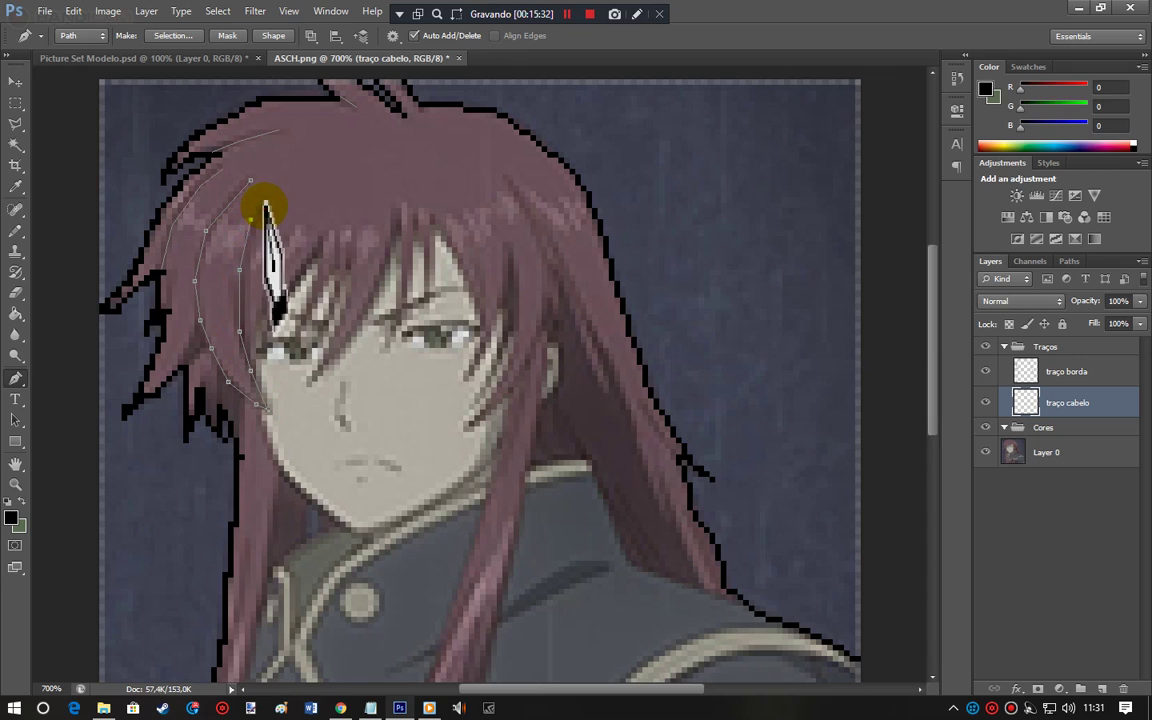
pyautogui.keyDown('ctrl'); pyautogui.click(319, 188); pyautogui.keyUp('ctrl')
# Step: Add a short Pen detail line beside the side lock, above the spiky hair ends
pyautogui.click(186, 370)
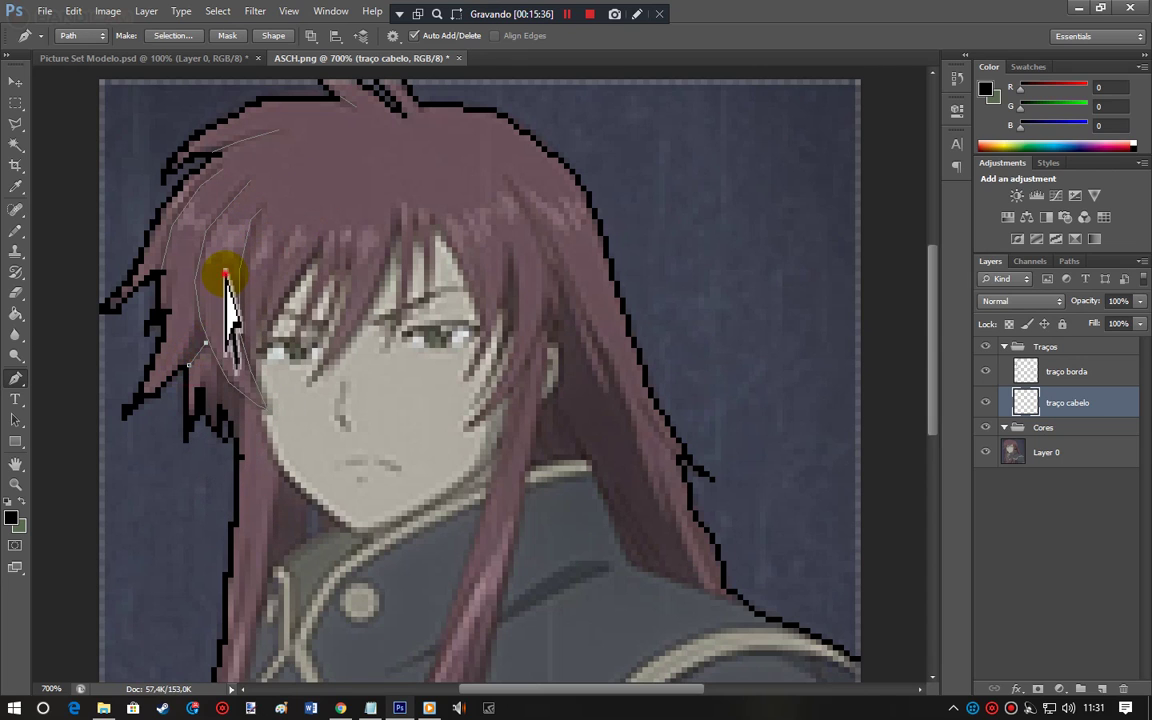
pyautogui.click(168, 313)
pyautogui.click(172, 286)
pyautogui.keyDown('ctrl'); pyautogui.click(313, 222); pyautogui.keyUp('ctrl')
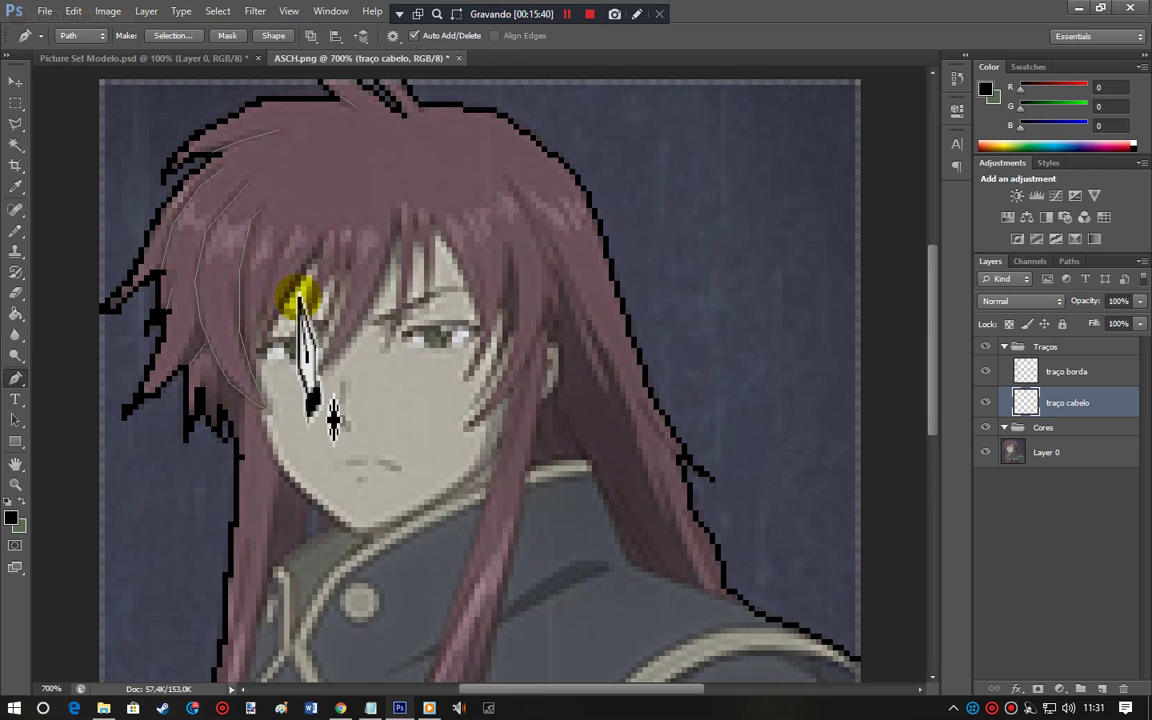
# Step: Trace the inner edge of the long left strand with the Pen, from below the canvas up to the jaw, as an open path
pyautogui.moveTo(924, 330); pyautogui.dragTo(936, 418)
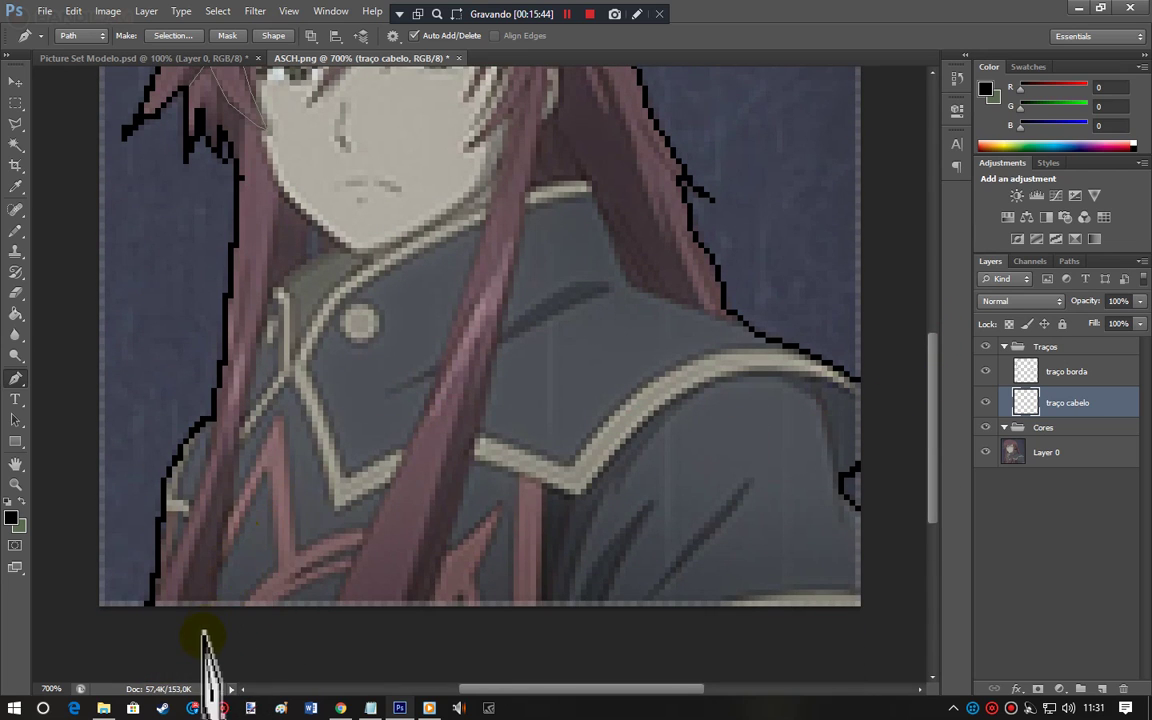
pyautogui.click(205, 628)
pyautogui.click(211, 590)
pyautogui.click(222, 534)
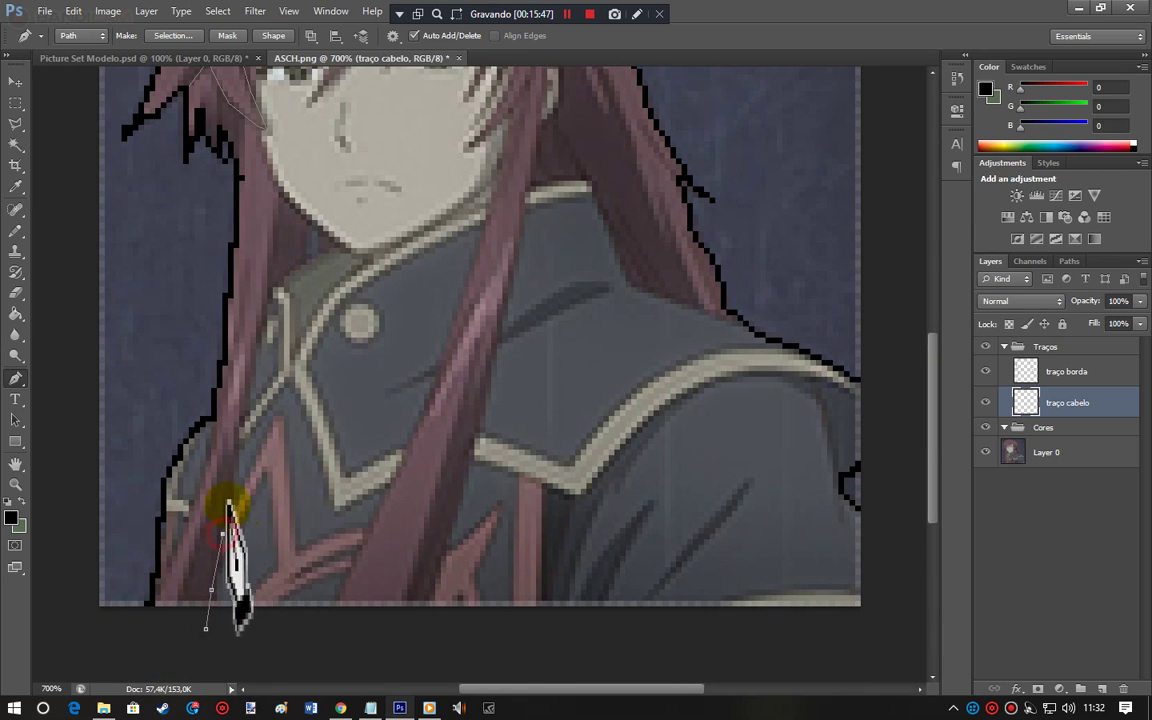
pyautogui.click(233, 478)
pyautogui.click(240, 423)
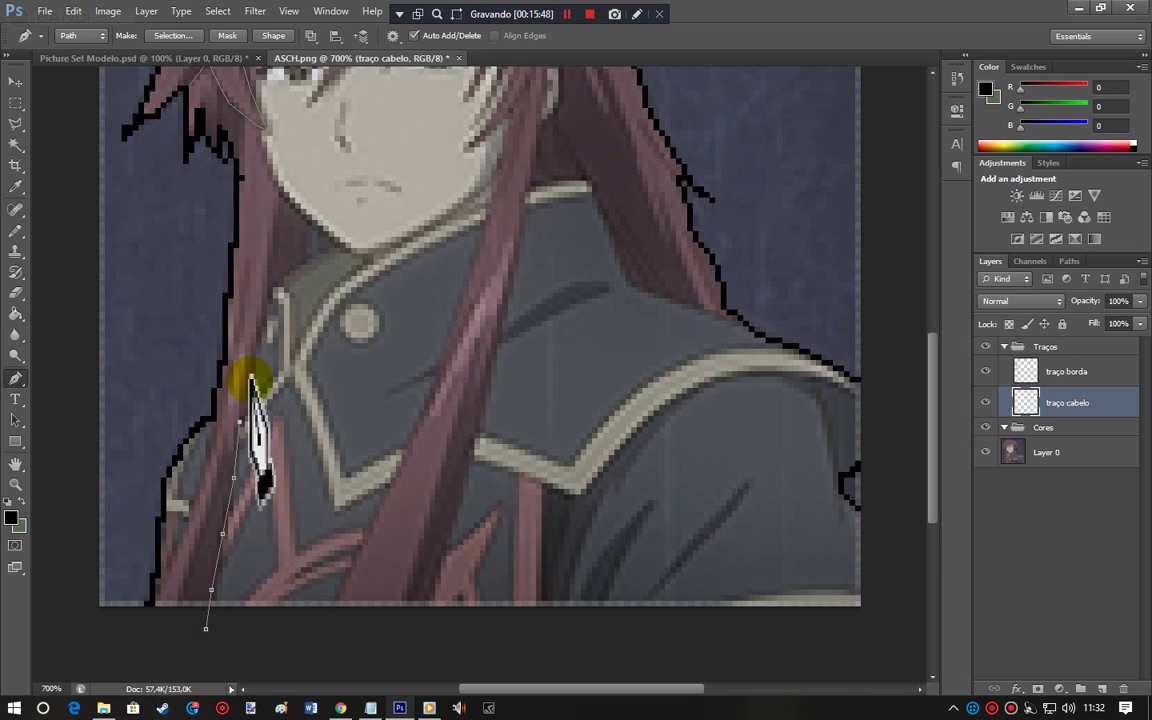
pyautogui.click(250, 378)
pyautogui.click(250, 349)
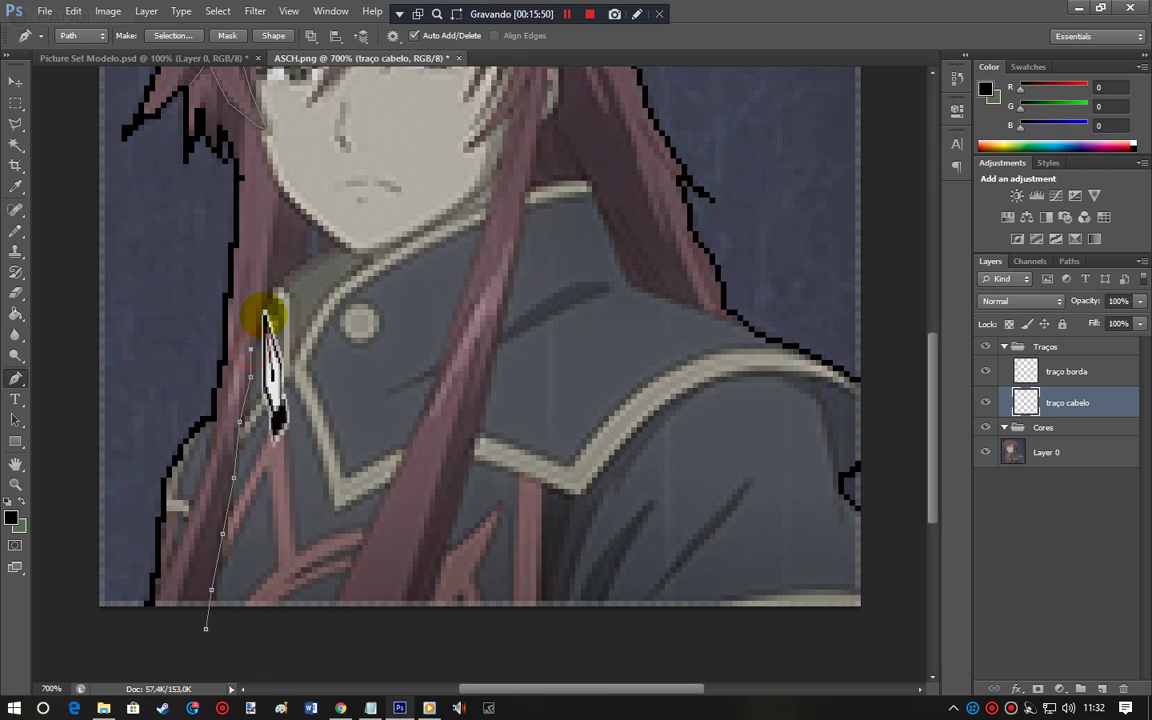
pyautogui.click(264, 312)
pyautogui.click(269, 261)
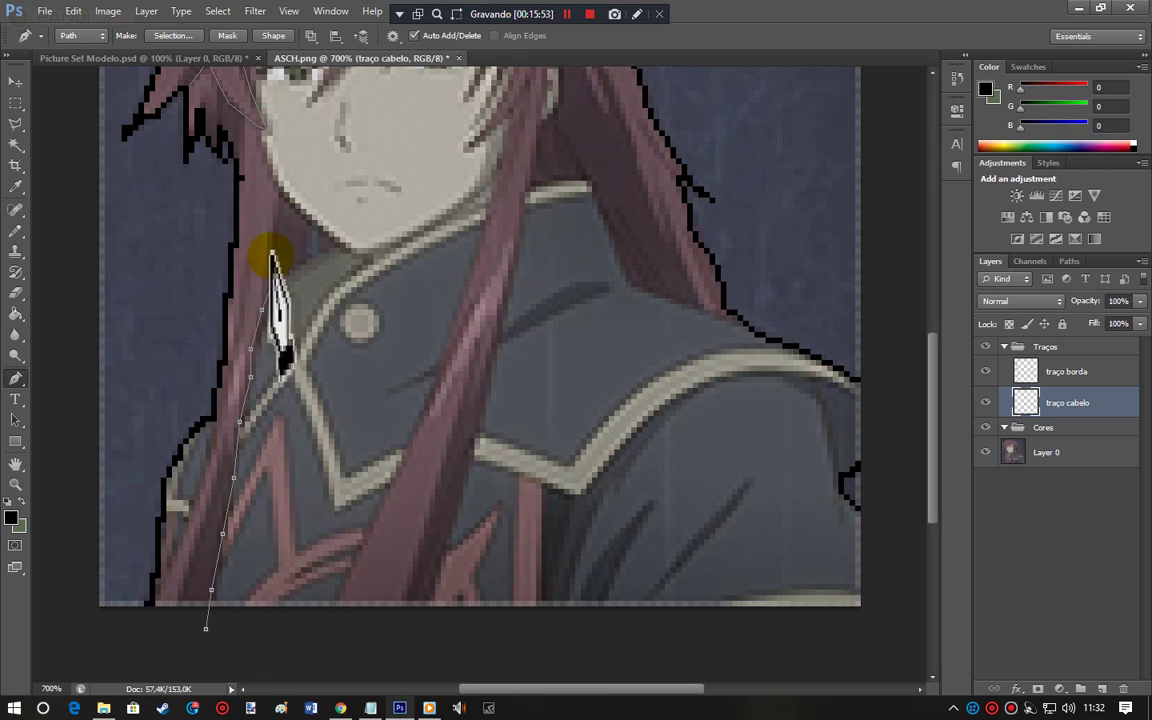
pyautogui.click(282, 203)
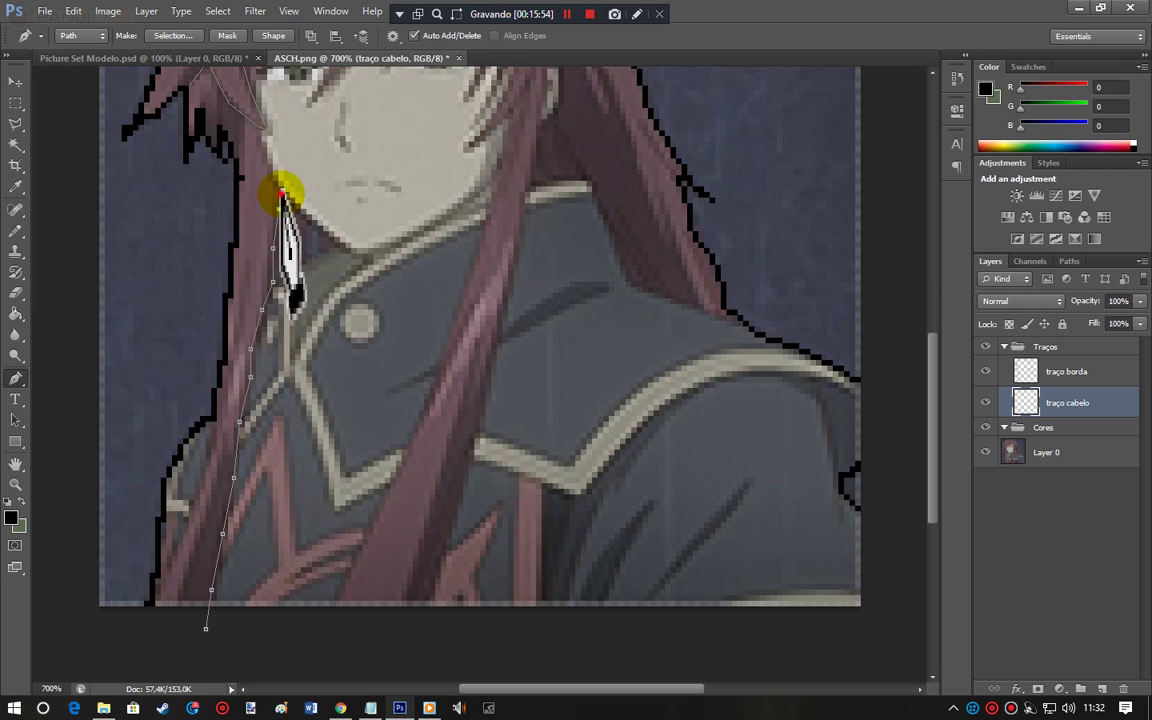
pyautogui.keyDown('ctrl'); pyautogui.click(142, 308); pyautogui.keyUp('ctrl')
# Step: Trace the outer edge of the long left strand with an open Pen path from the shoulder outline down to the lower border outline
pyautogui.click(147, 604)
pyautogui.click(198, 494)
pyautogui.click(226, 404)
pyautogui.click(215, 425)
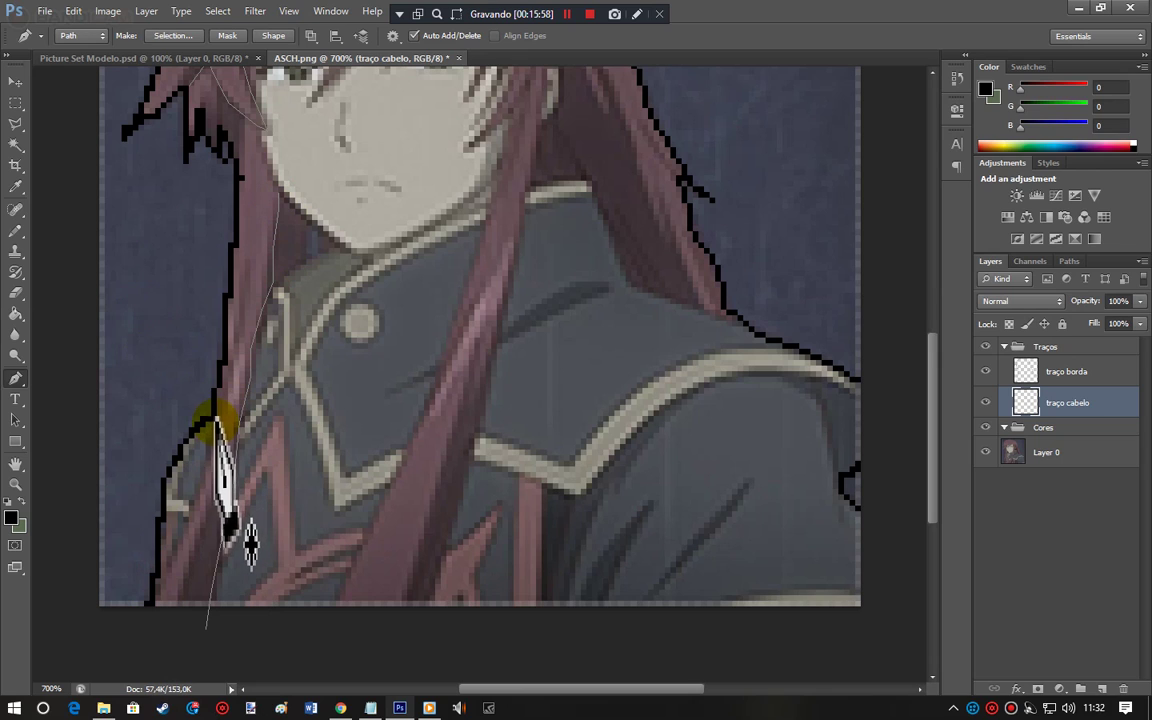
pyautogui.click(206, 456)
pyautogui.click(194, 498)
pyautogui.click(187, 540)
pyautogui.click(158, 578)
pyautogui.keyDown('ctrl'); pyautogui.click(122, 425); pyautogui.keyUp('ctrl')
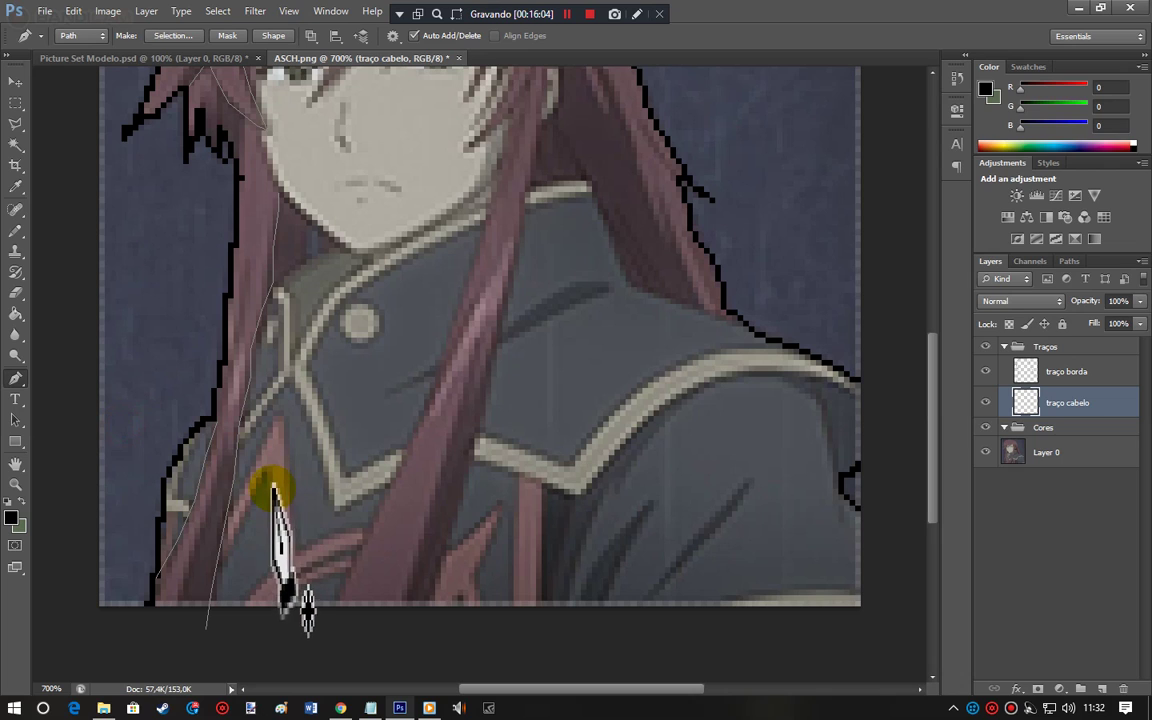
# Step: Draw two open Pen detail lines inside the long left strand, one at its lower end and one beside the collar
pyautogui.click(222, 472)
pyautogui.click(194, 545)
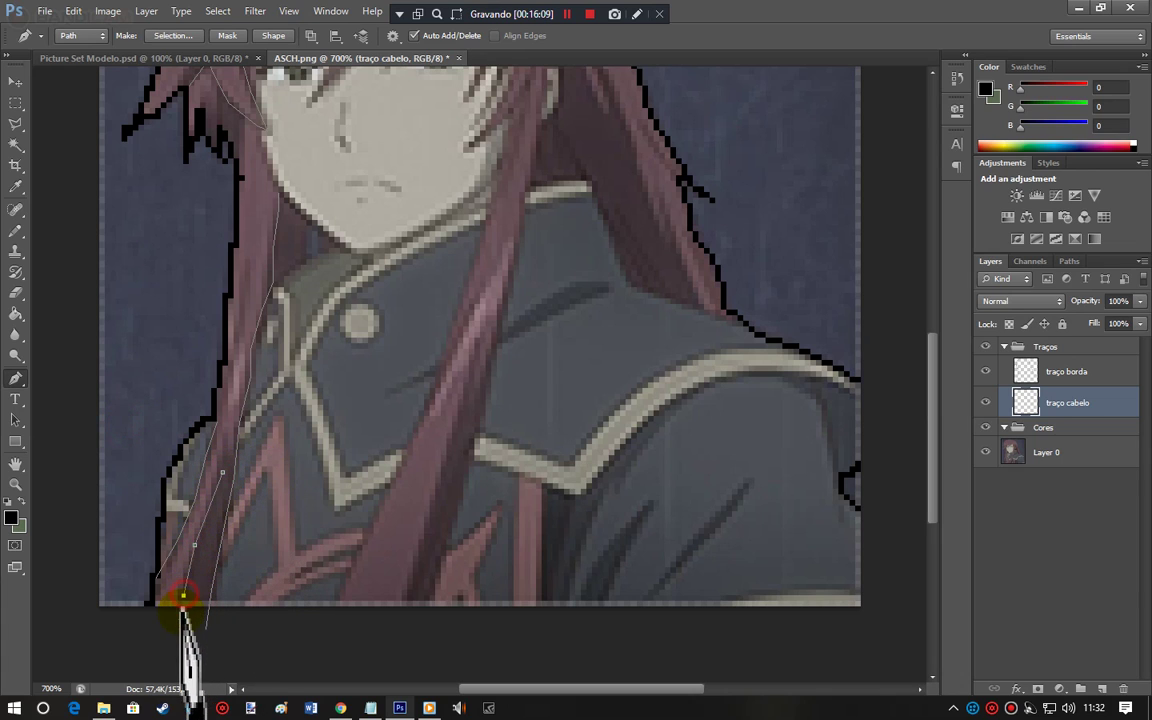
pyautogui.keyDown('ctrl'); pyautogui.click(121, 400); pyautogui.keyUp('ctrl')
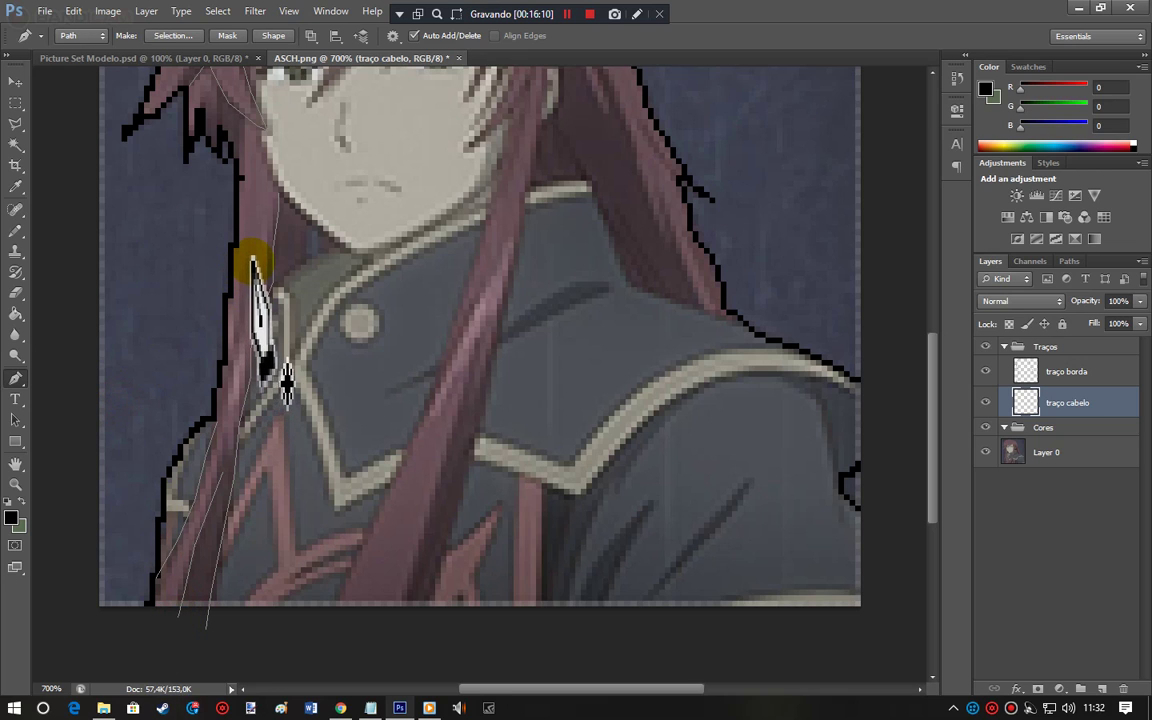
pyautogui.click(244, 316)
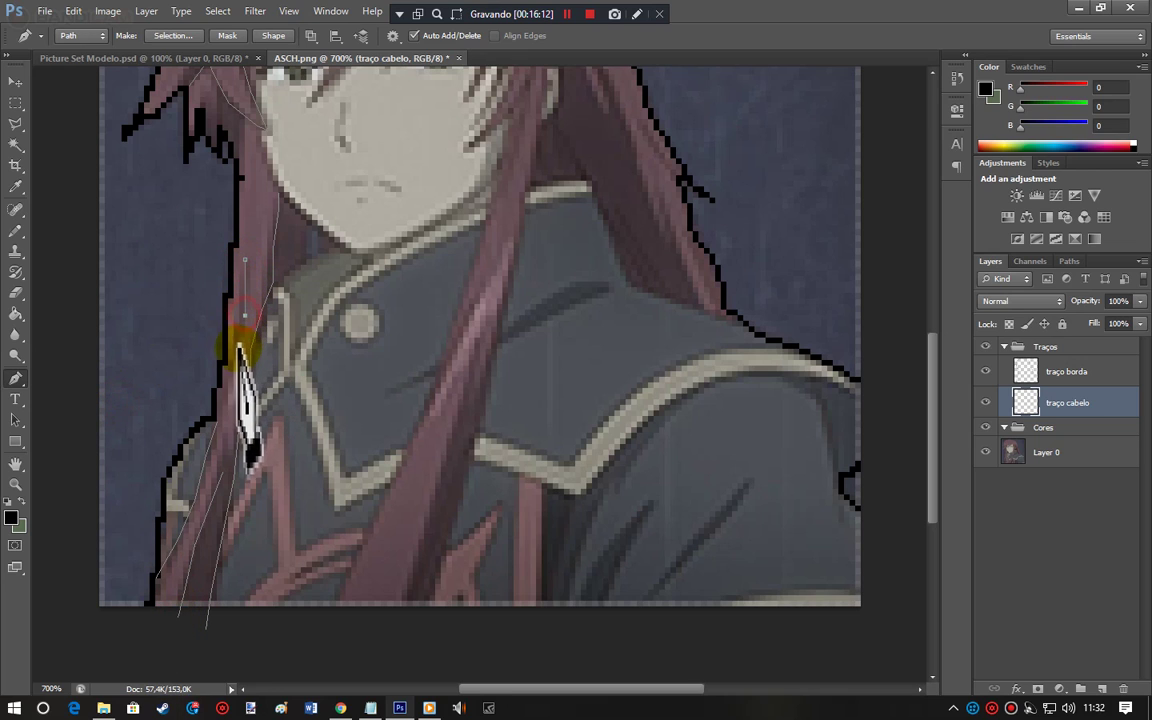
pyautogui.click(232, 355)
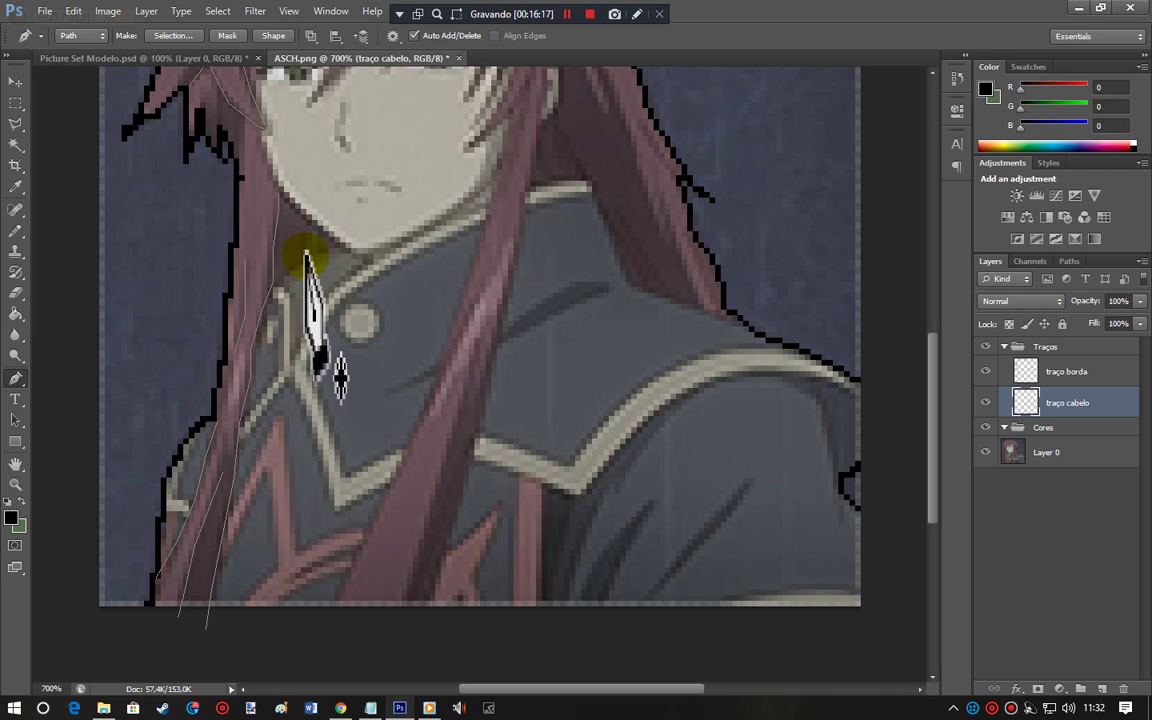
# Step: Trace the jaw from the side lock's tip with the Pen, then the neck hair back to the left strand, as an open path
pyautogui.click(932, 448)
pyautogui.moveTo(932, 448); pyautogui.dragTo(918, 362)
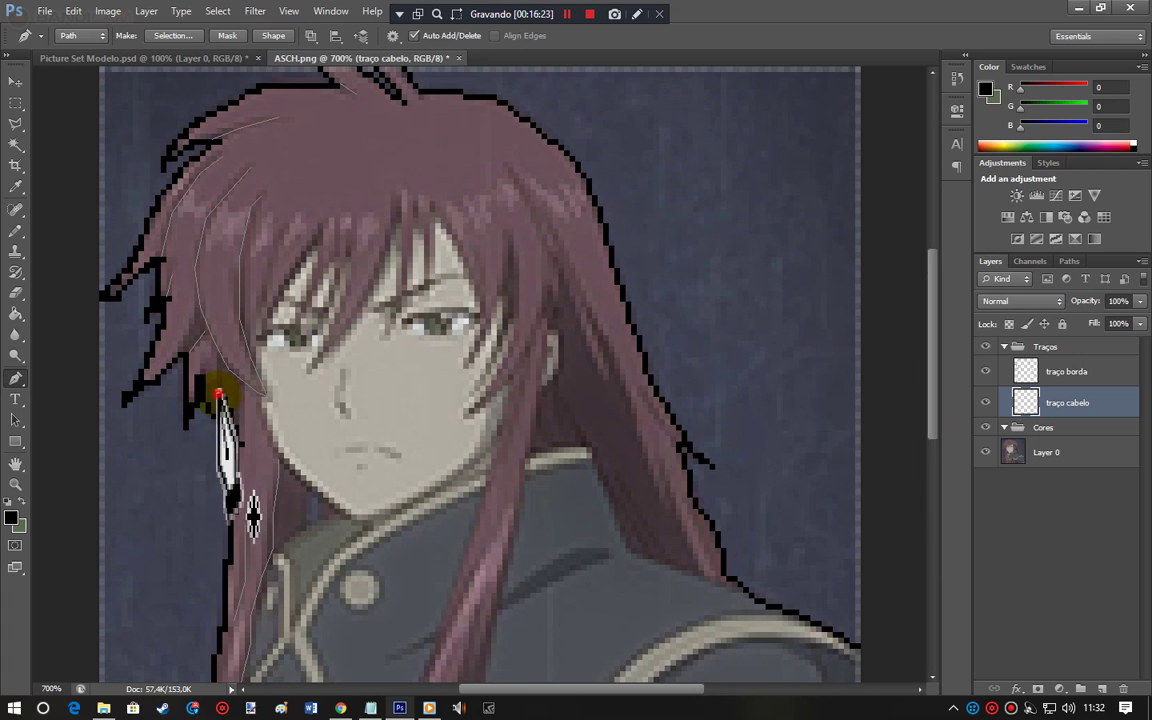
pyautogui.click(313, 215)
pyautogui.click(239, 383)
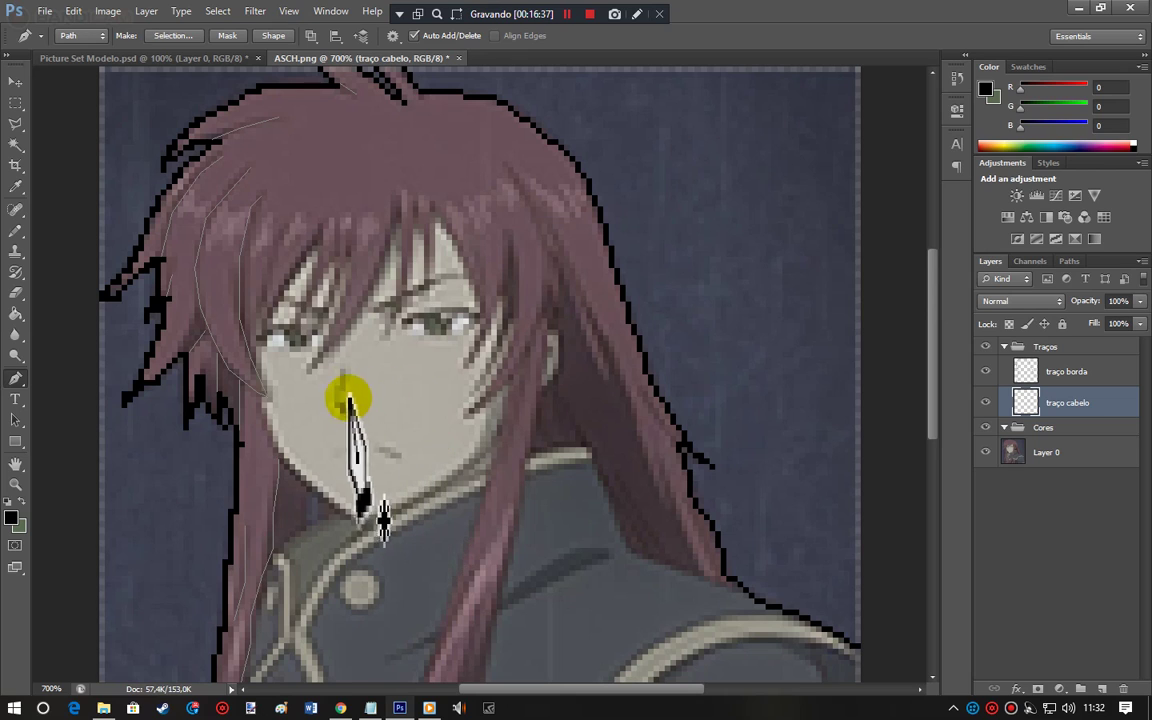
pyautogui.click(257, 392)
pyautogui.click(268, 436)
pyautogui.click(290, 469)
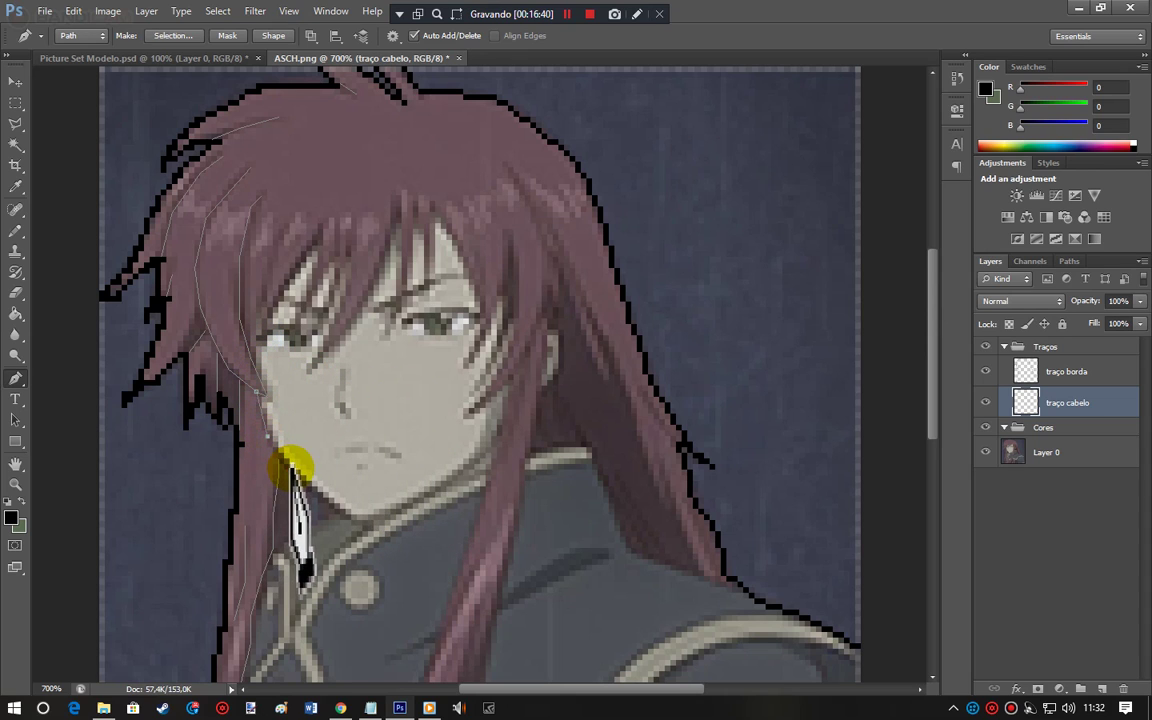
pyautogui.click(312, 488)
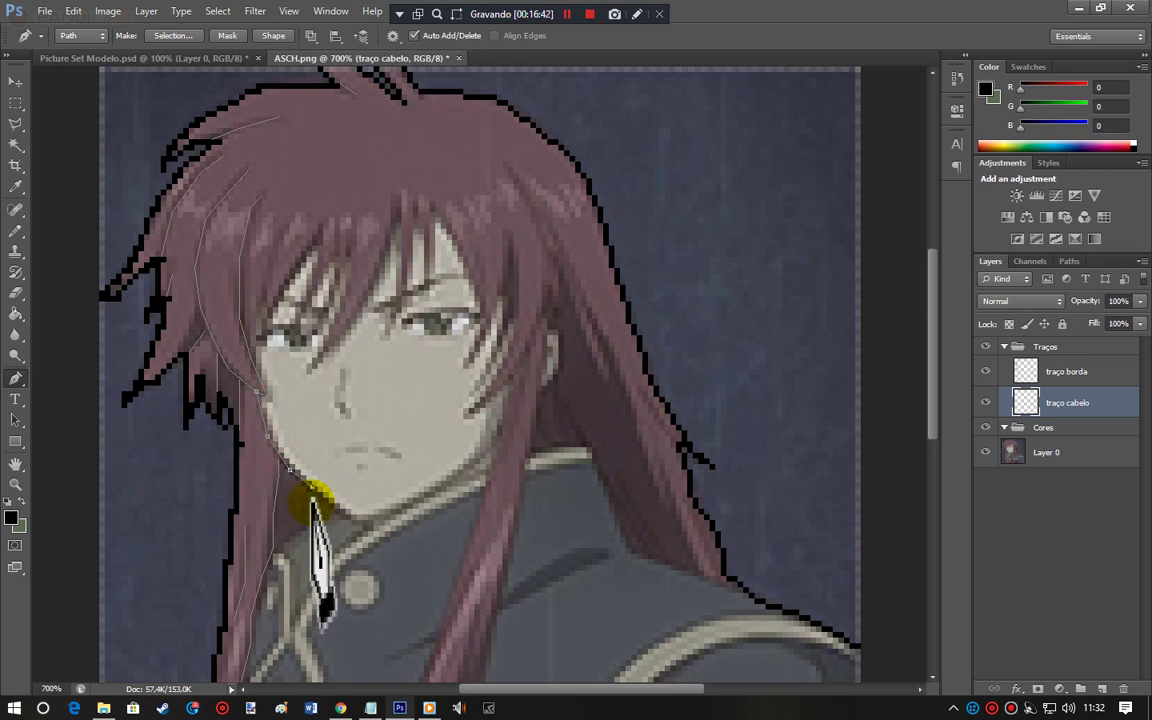
pyautogui.click(305, 500)
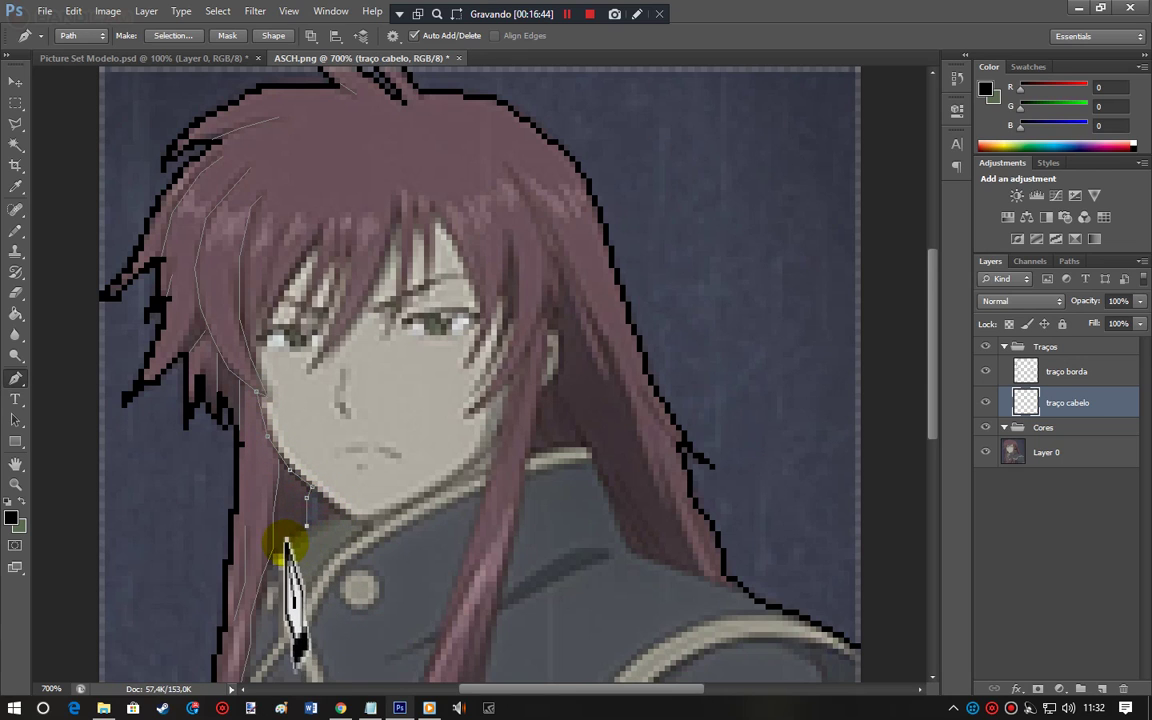
pyautogui.click(273, 545)
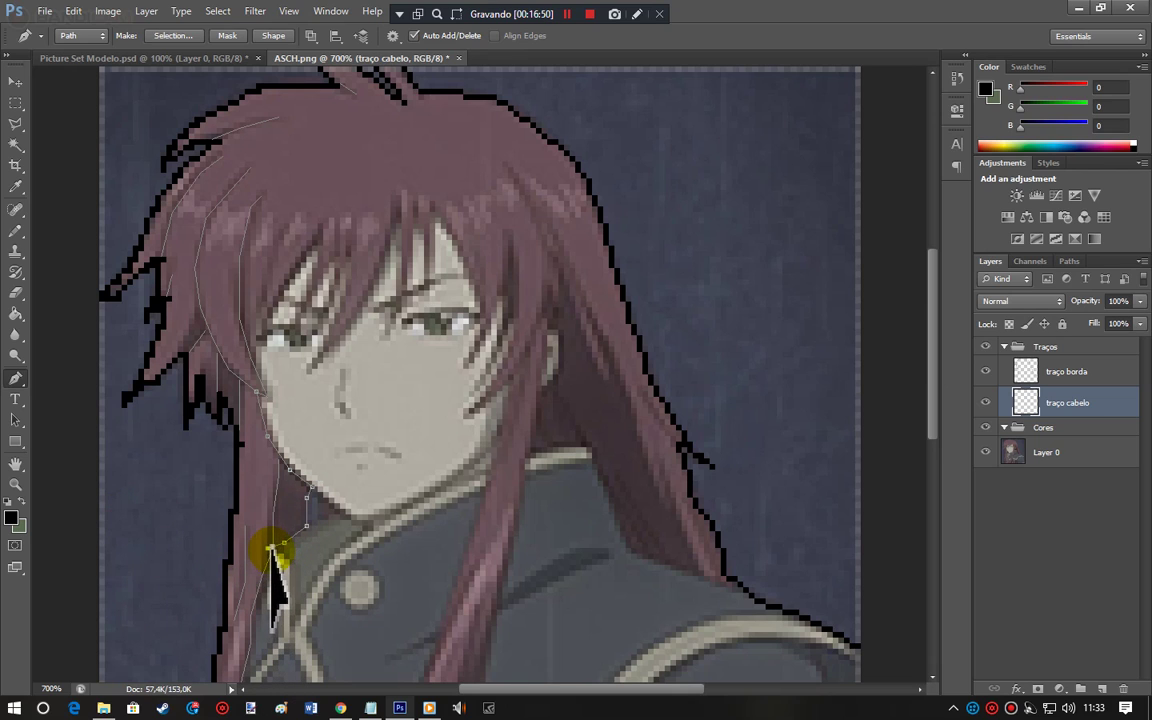
pyautogui.keyDown('ctrl'); pyautogui.click(149, 522); pyautogui.keyUp('ctrl')
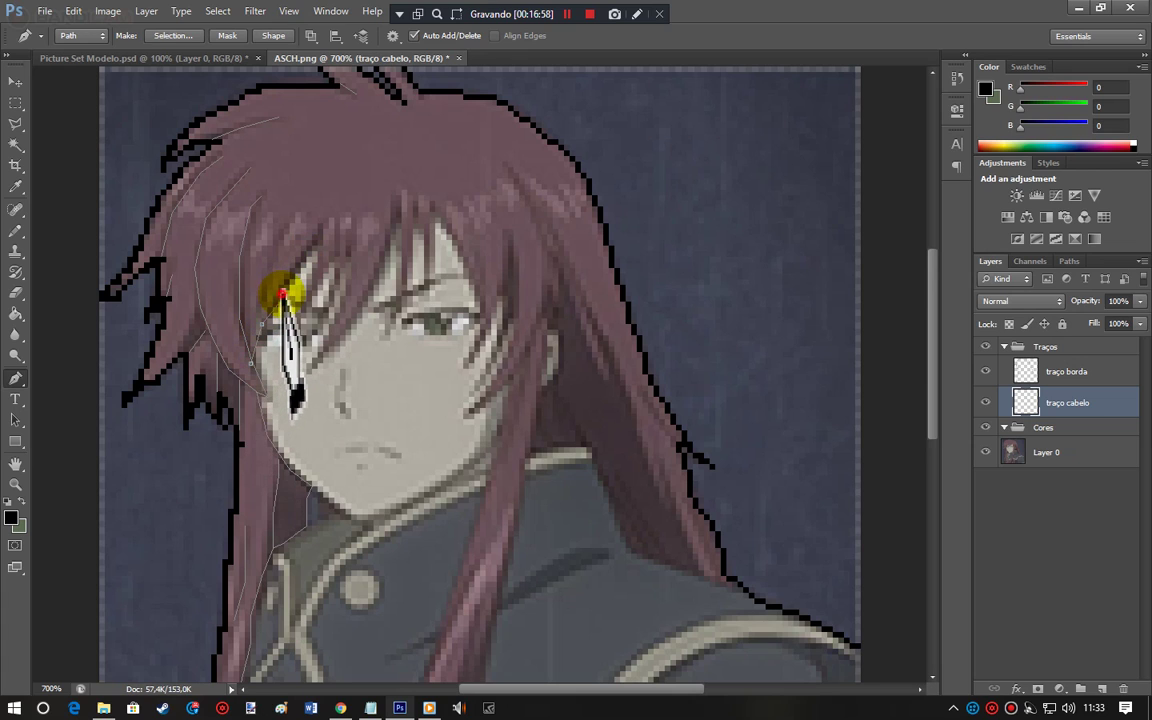
# Step: Trace the fringe edge from the side lock up to the forehead and add an open Pen detail line beside it
pyautogui.click(306, 253)
pyautogui.moveTo(306, 253); pyautogui.dragTo(314, 234)
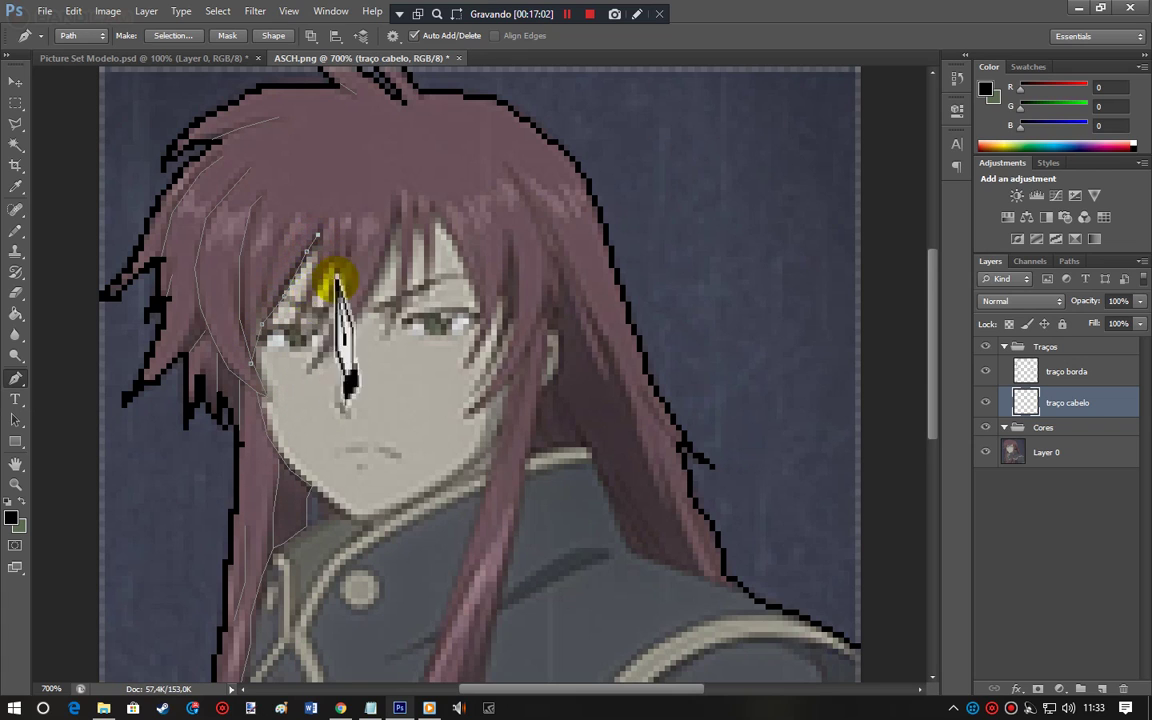
pyautogui.click(290, 213)
pyautogui.click(267, 274)
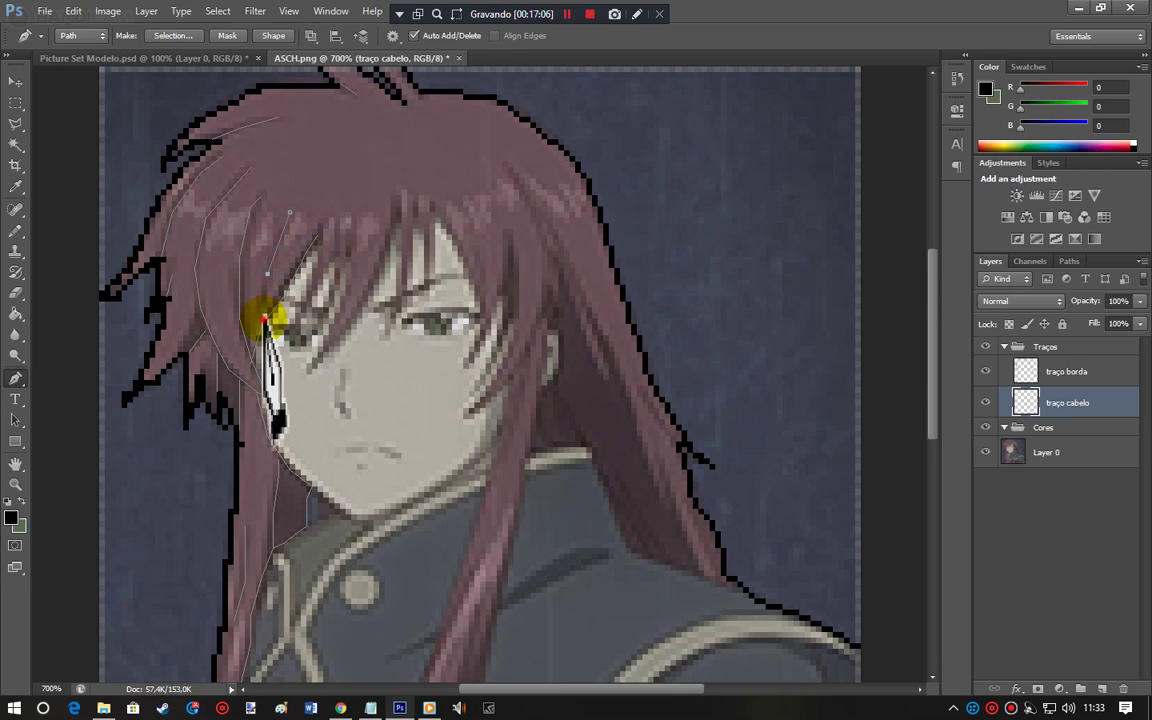
pyautogui.keyDown('ctrl'); pyautogui.click(368, 185); pyautogui.keyUp('ctrl')
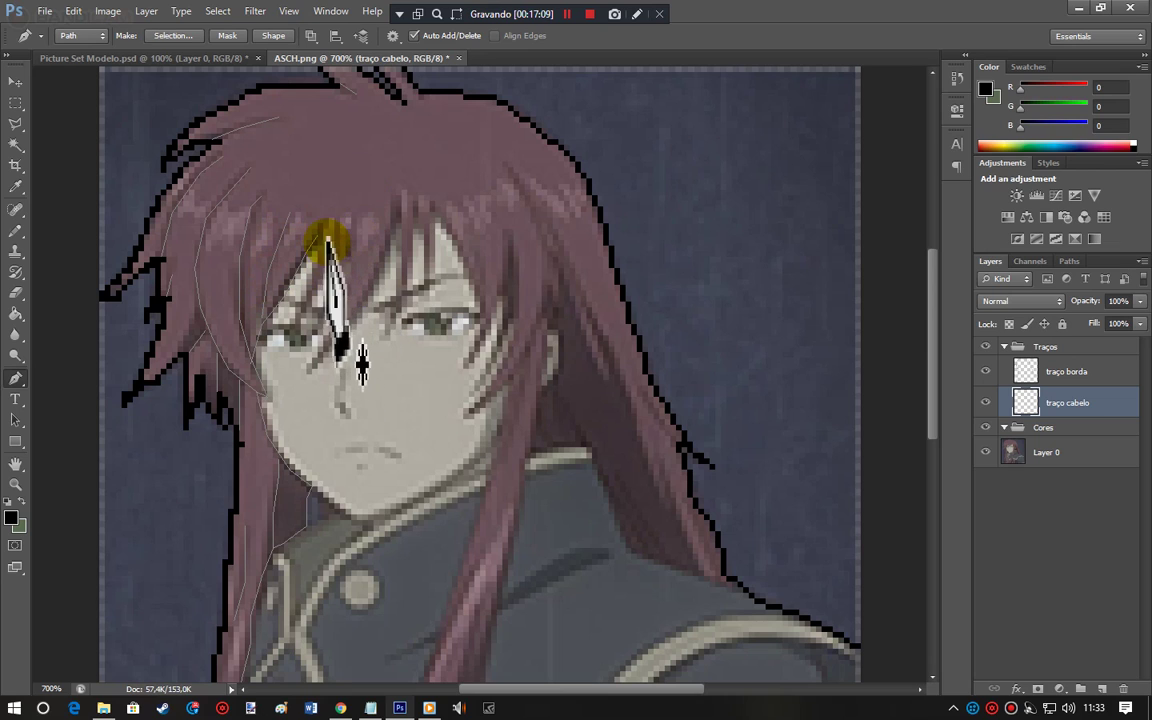
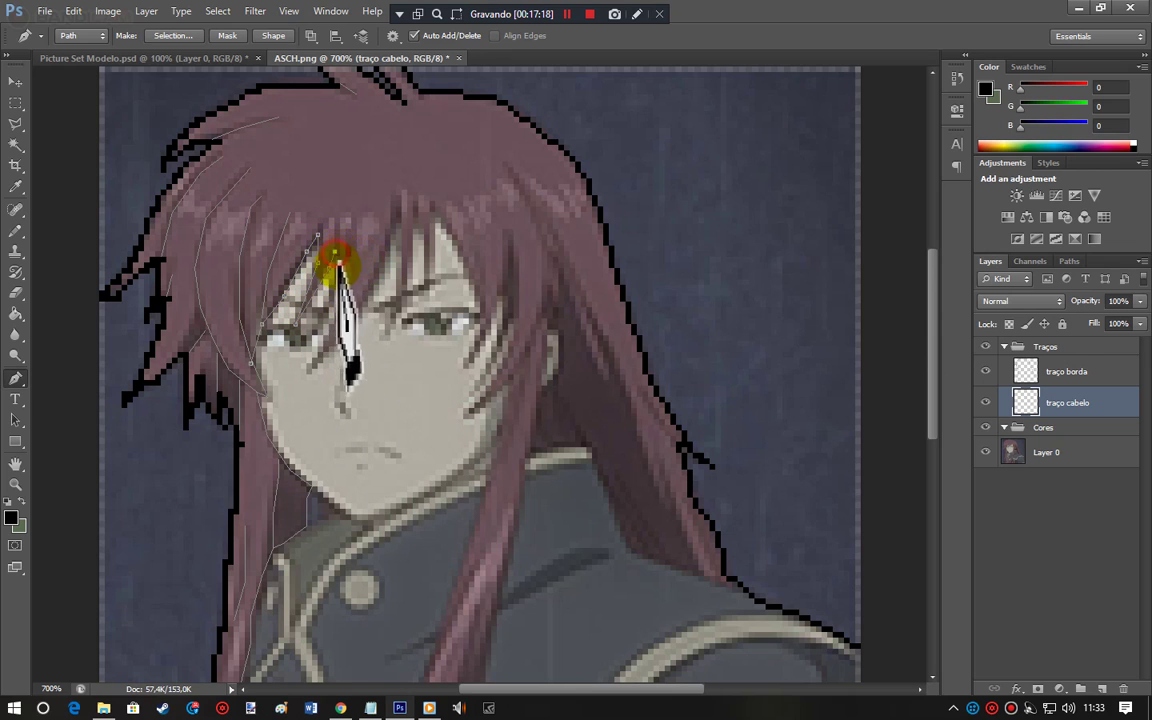
# Step: Extend the fringe path in a zigzag around the pointed strands over the left eye, up to the forehead and down to the tip between the eyes
pyautogui.click(306, 374)
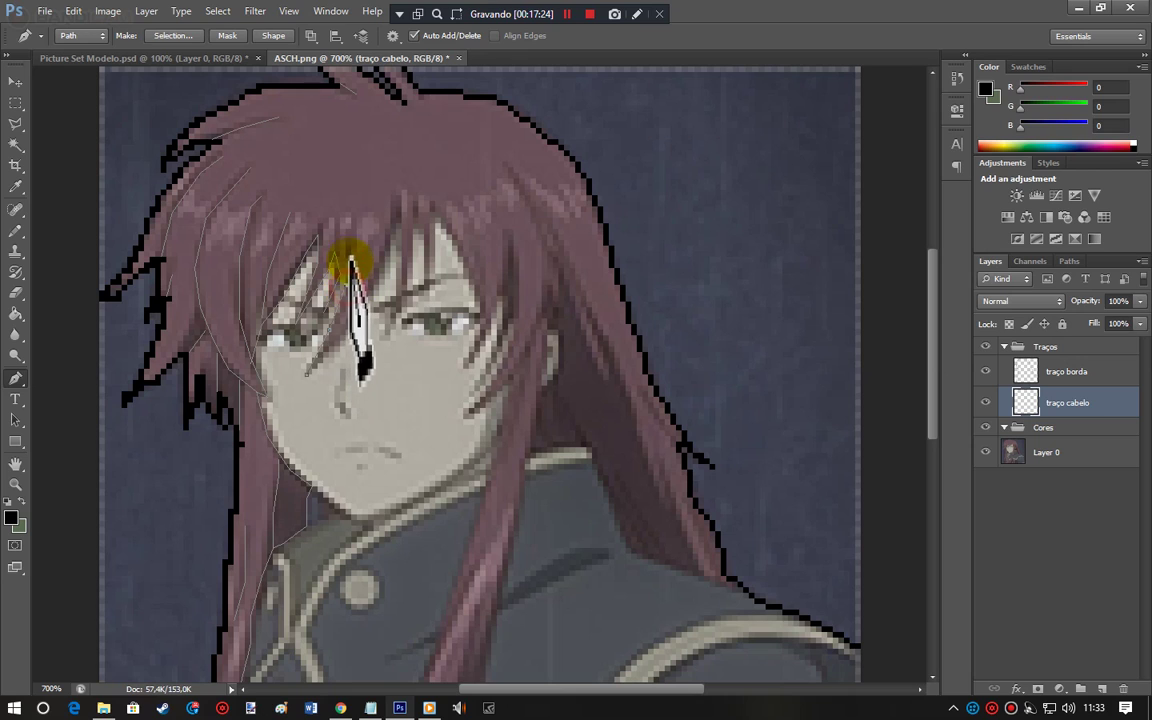
pyautogui.click(342, 270)
pyautogui.click(307, 375)
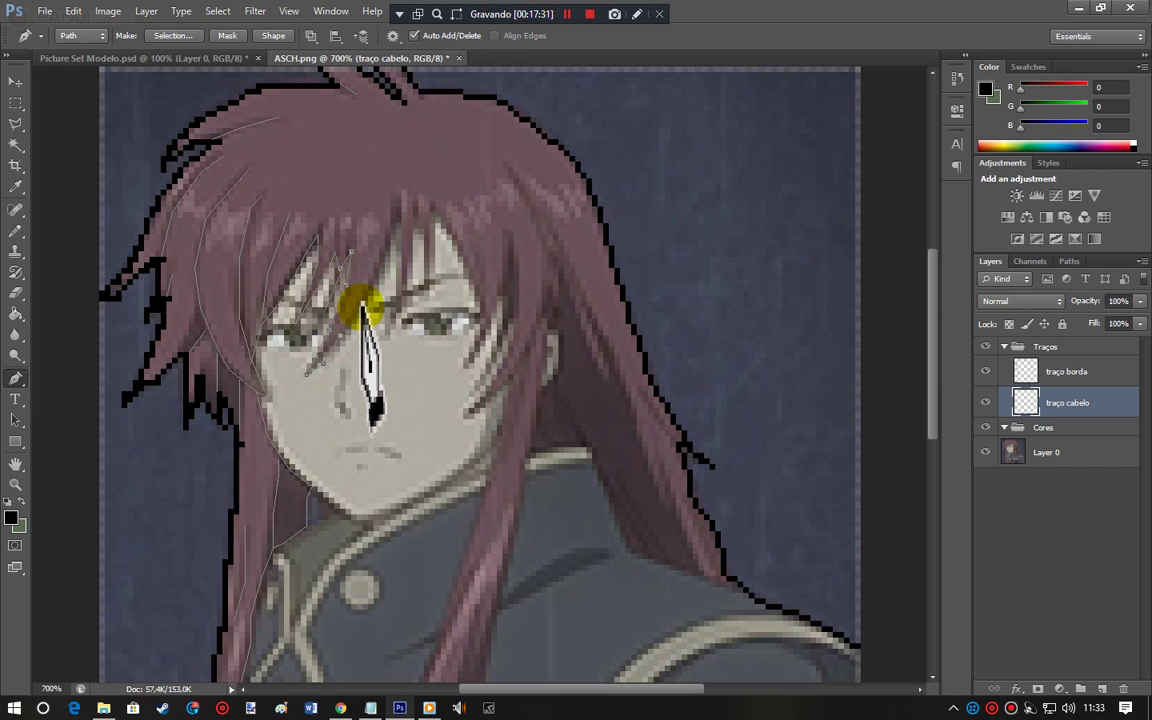
pyautogui.click(400, 218)
pyautogui.click(402, 224)
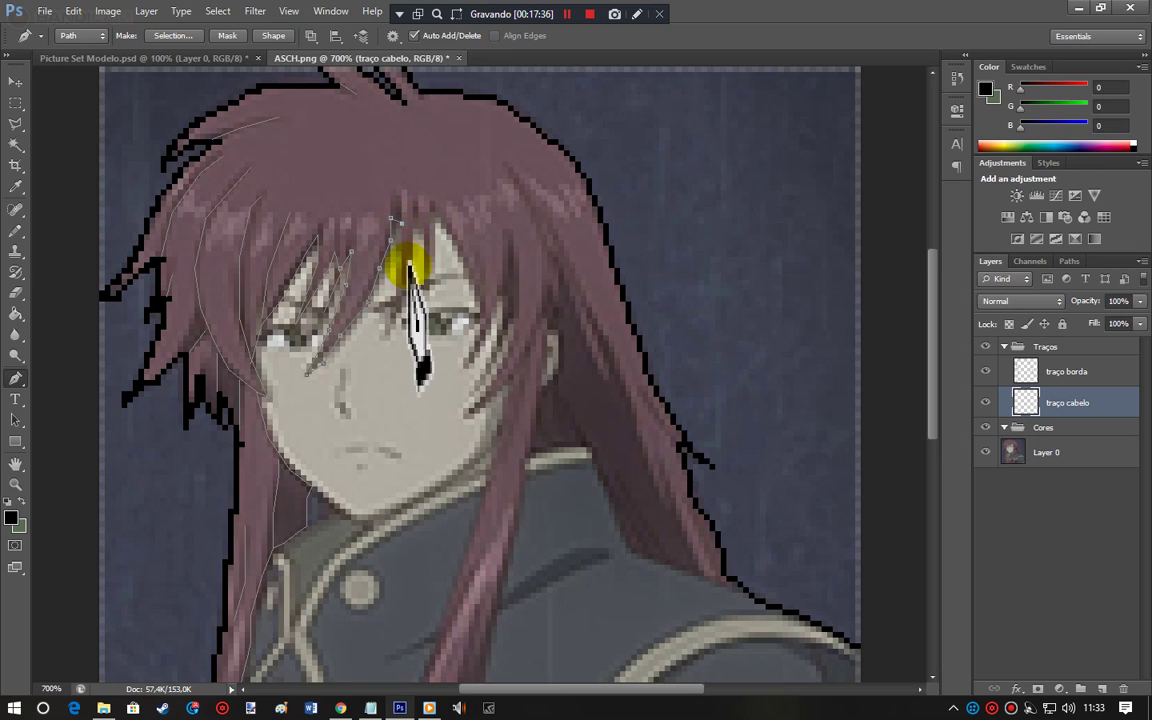
pyautogui.click(386, 338)
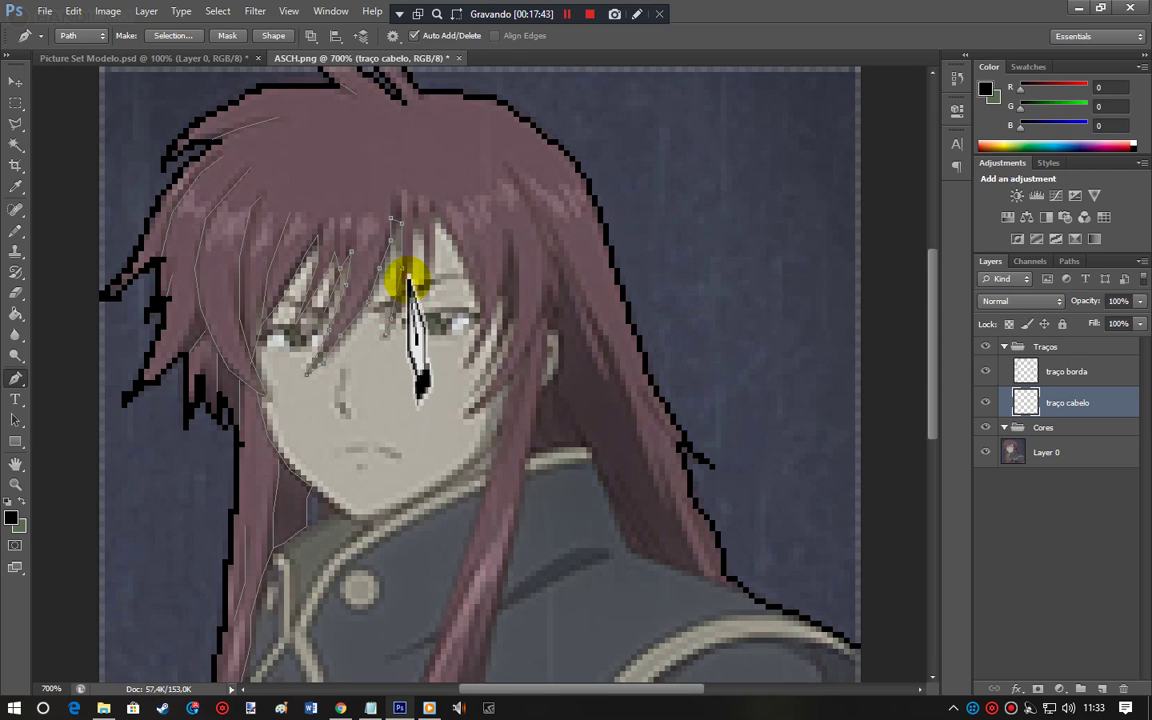
pyautogui.moveTo(427, 308); pyautogui.dragTo(433, 425)
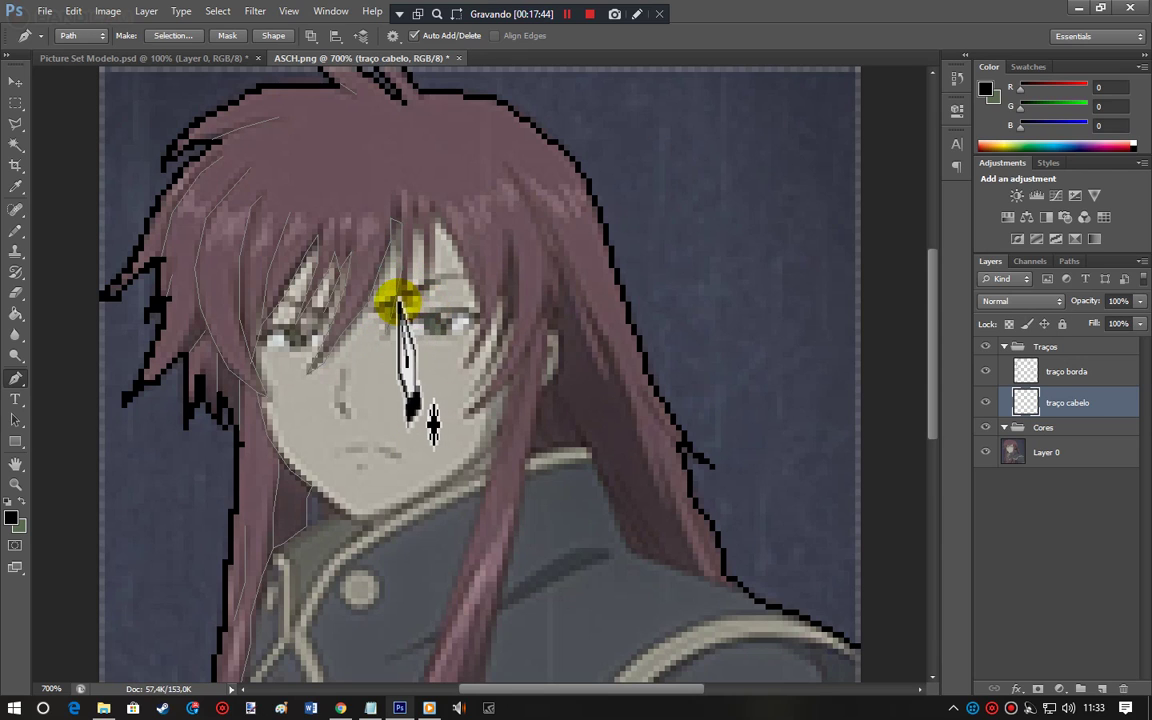
pyautogui.click(412, 202)
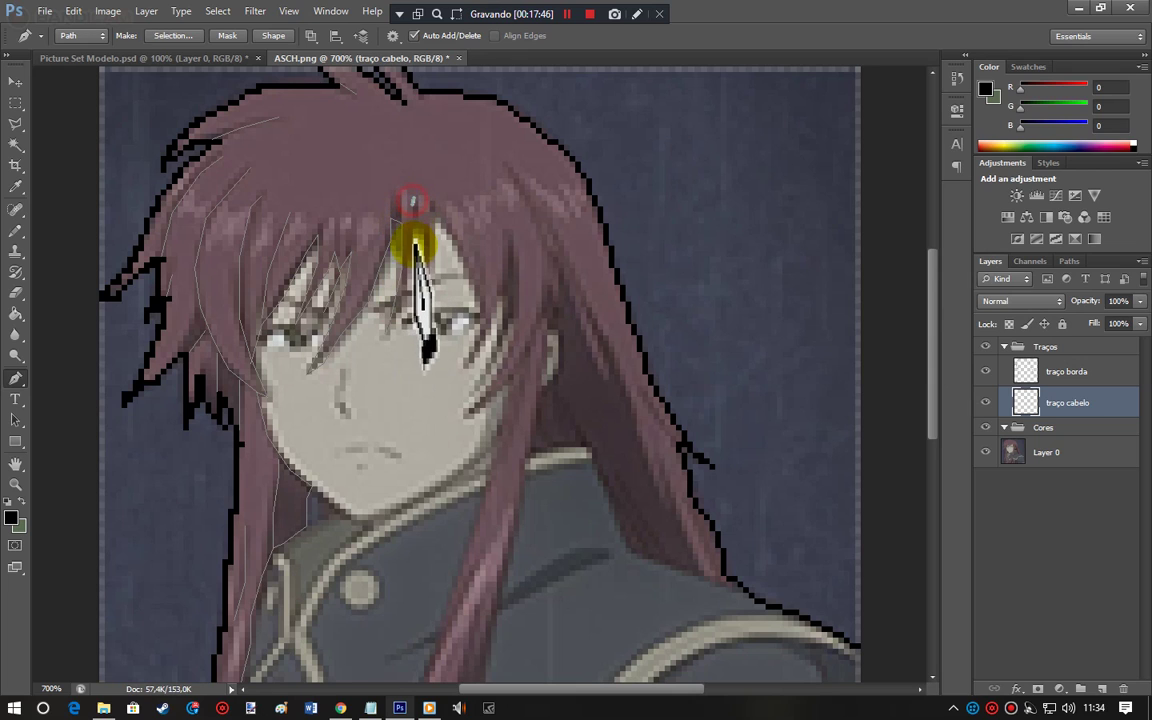
pyautogui.click(387, 334)
pyautogui.press('Escape')
# Step: Continue the fringe path around the narrow forehead strands and down to the pointed tip beside the right eye
pyautogui.click(413, 200)
pyautogui.click(424, 223)
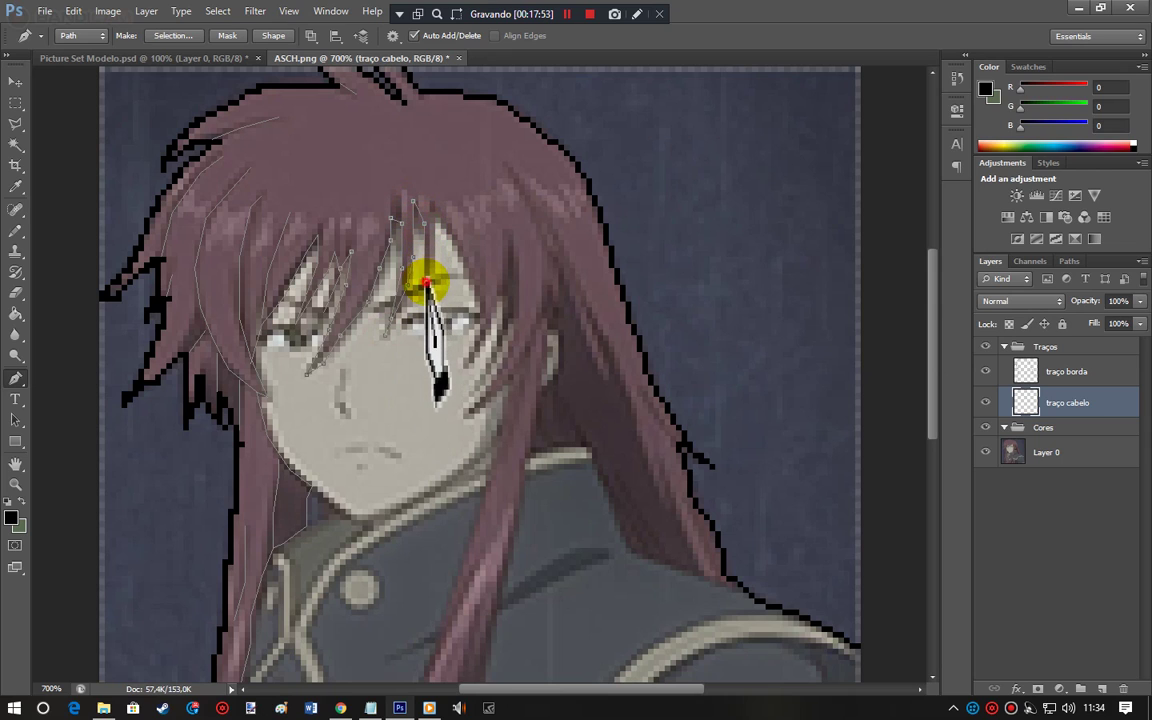
pyautogui.click(436, 212)
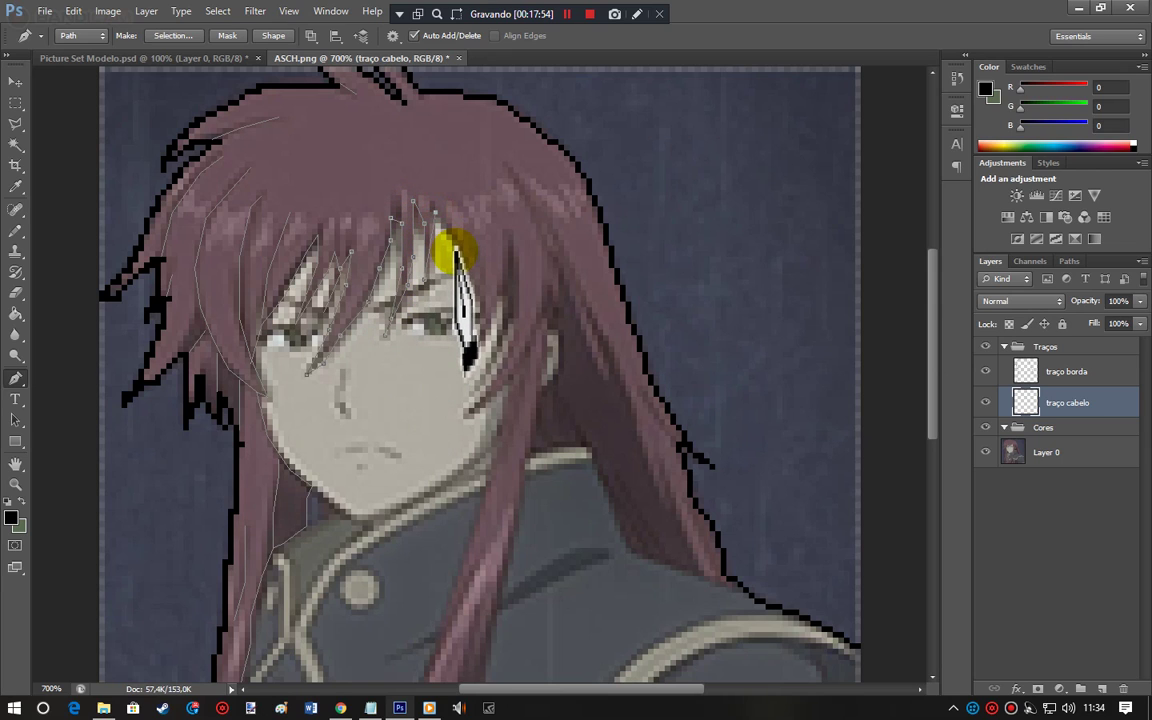
pyautogui.moveTo(455, 250); pyautogui.dragTo(478, 314)
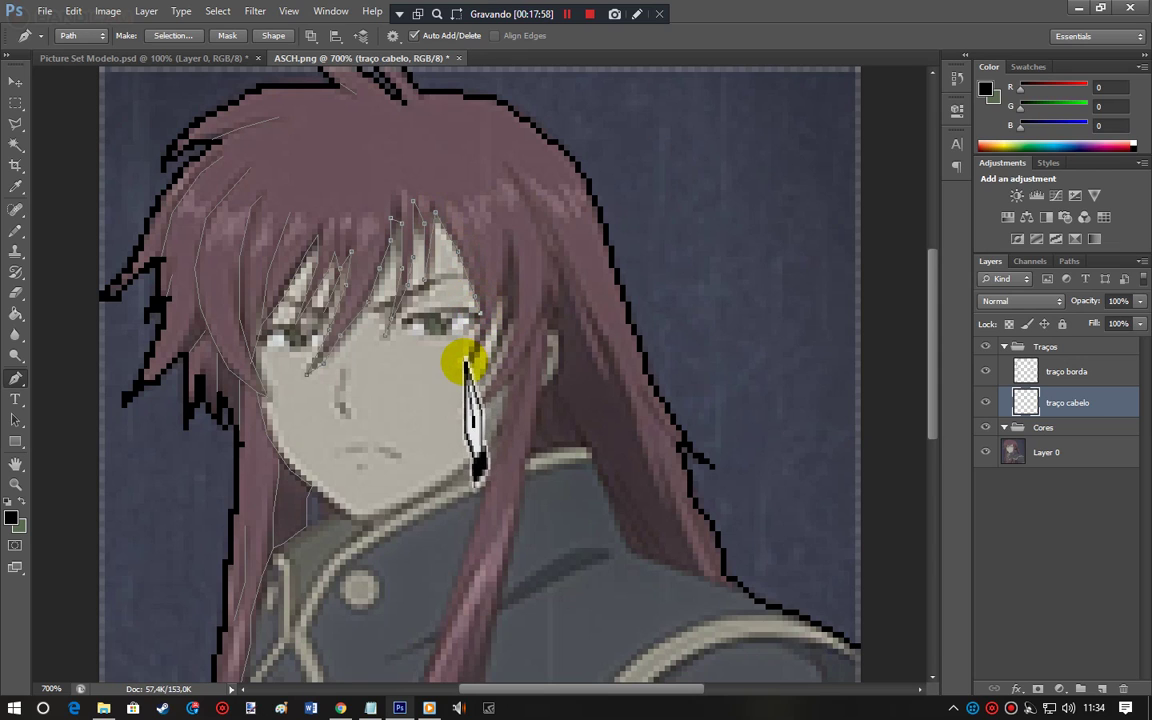
pyautogui.click(466, 360)
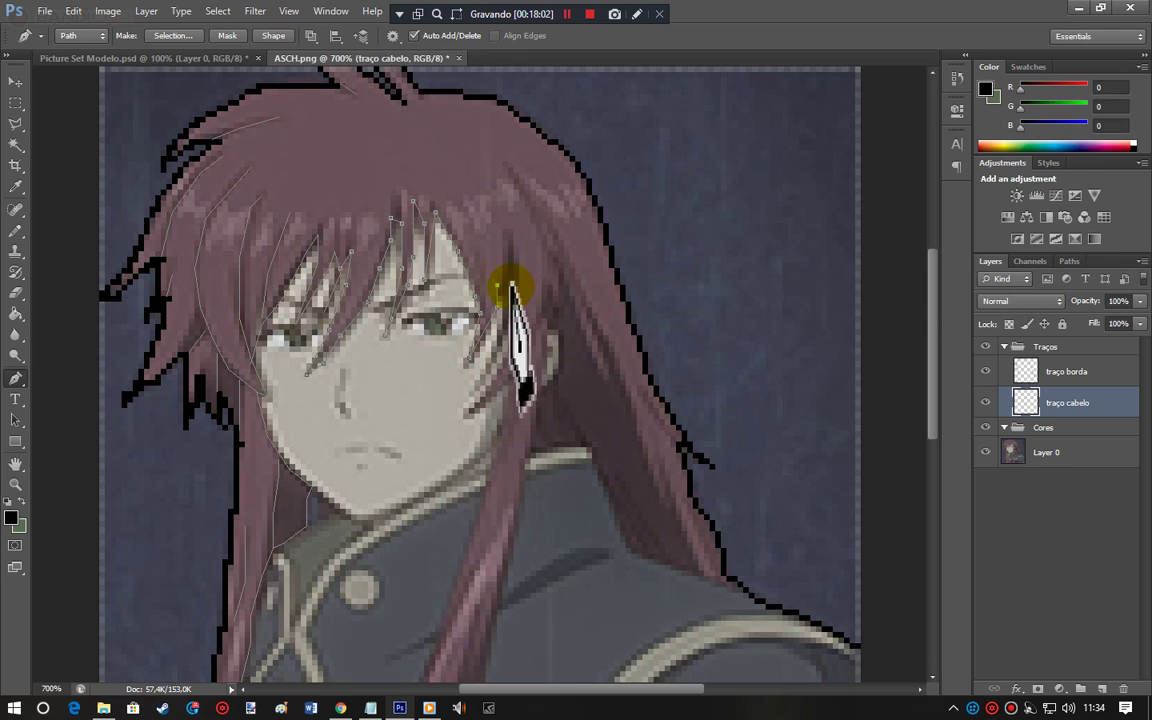
# Step: Extend the path around the gap beside the right eye, the lower strand tip on the cheek and back to the long right strand
pyautogui.click(508, 289)
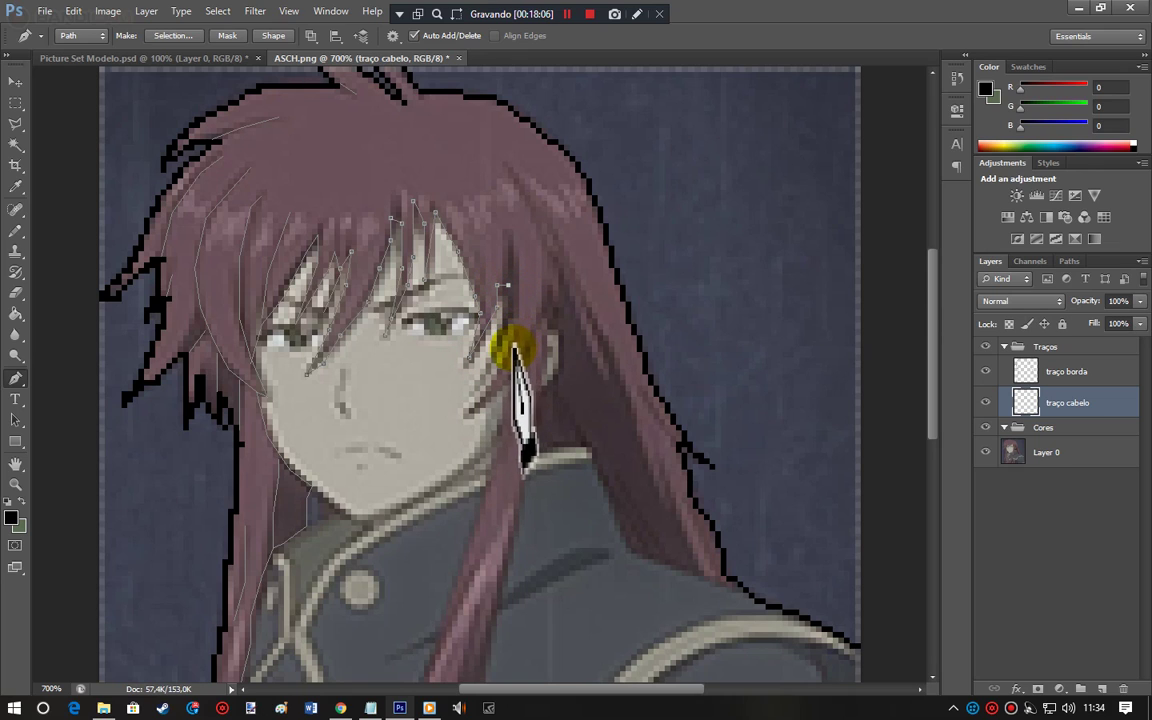
pyautogui.click(511, 349)
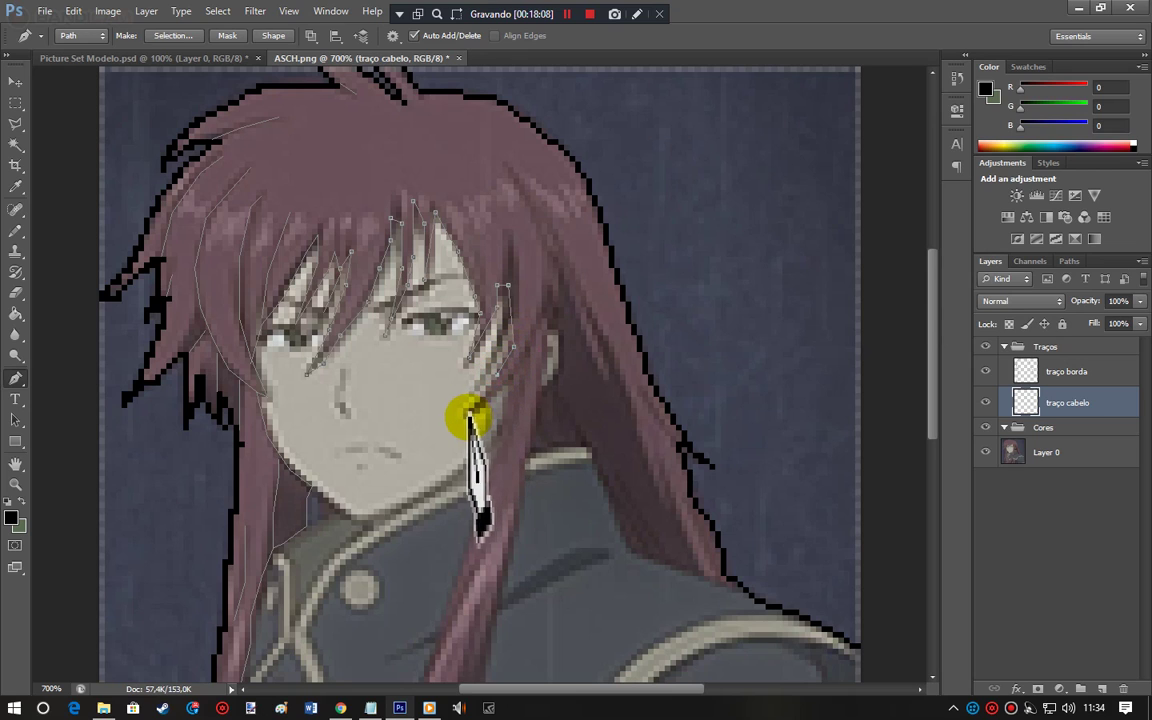
pyautogui.click(466, 417)
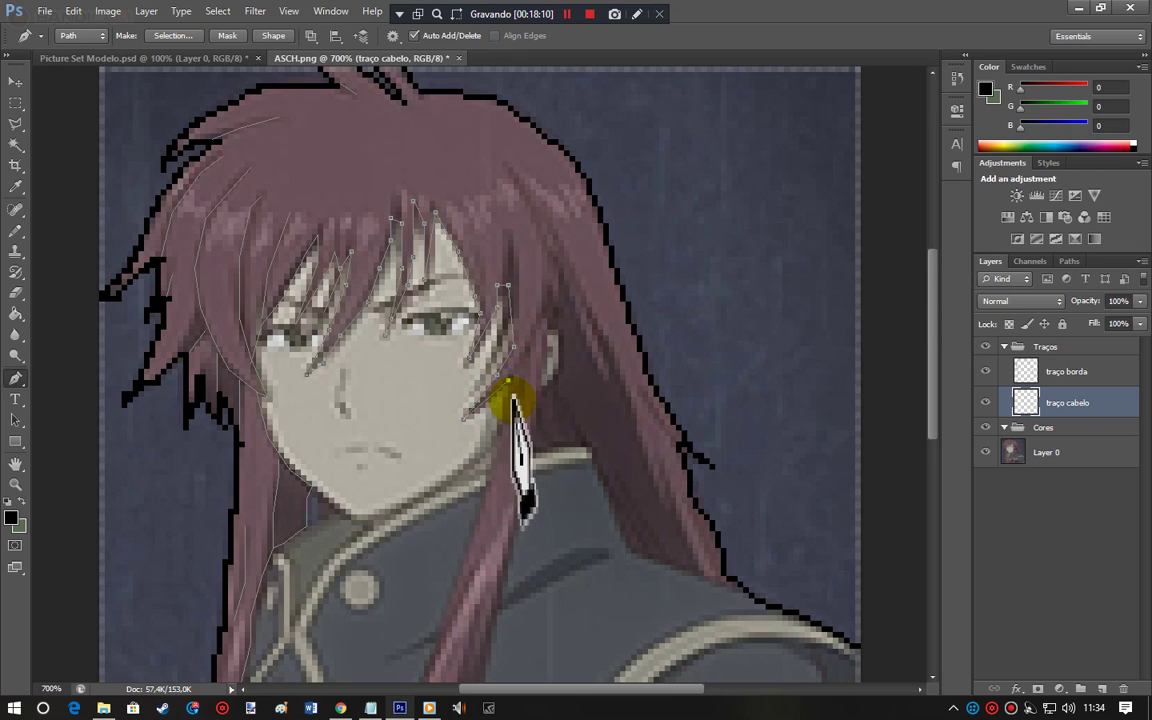
pyautogui.click(508, 397)
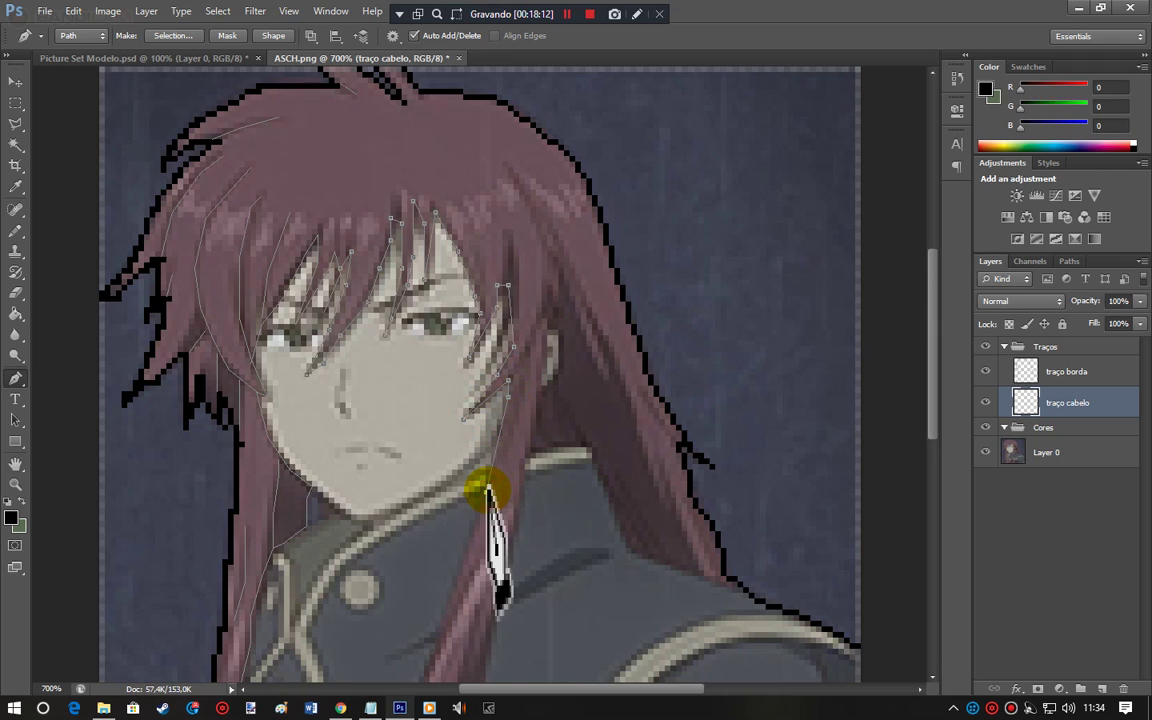
# Step: Trace the inner edge of the long right strand with the Pen from the cheek down past the lower edge of the canvas
pyautogui.click(475, 516)
pyautogui.moveTo(932, 360); pyautogui.dragTo(932, 458)
pyautogui.click(463, 254)
pyautogui.click(434, 356)
pyautogui.click(423, 398)
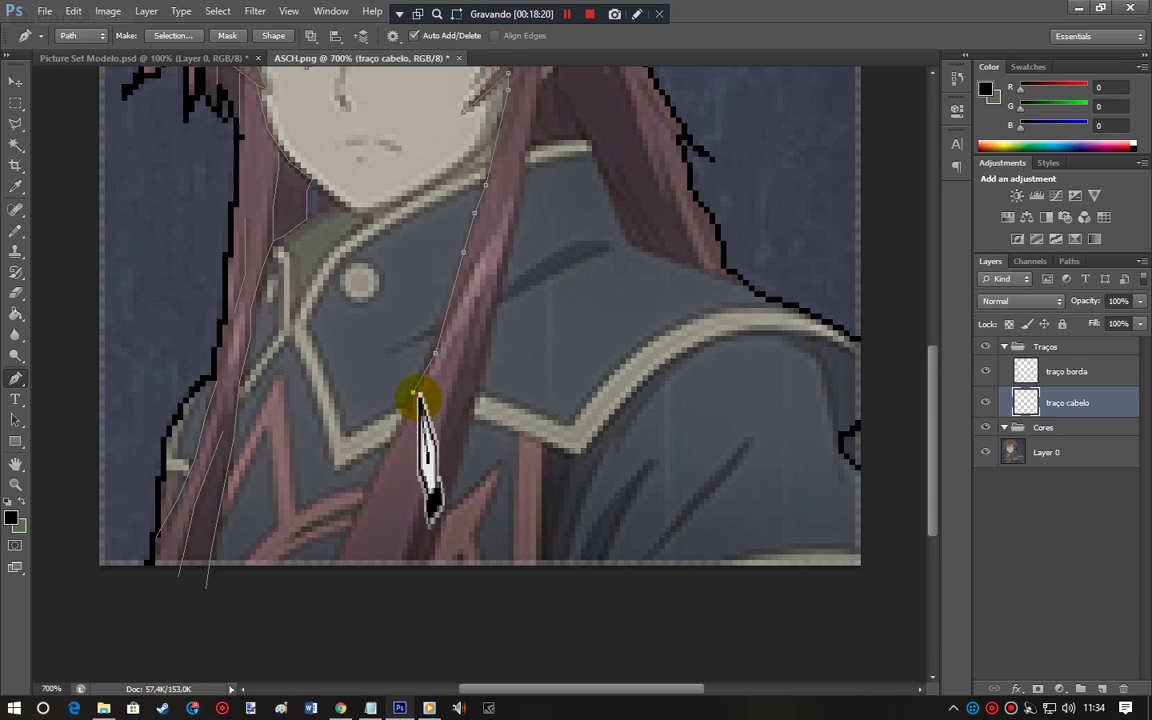
pyautogui.click(436, 353)
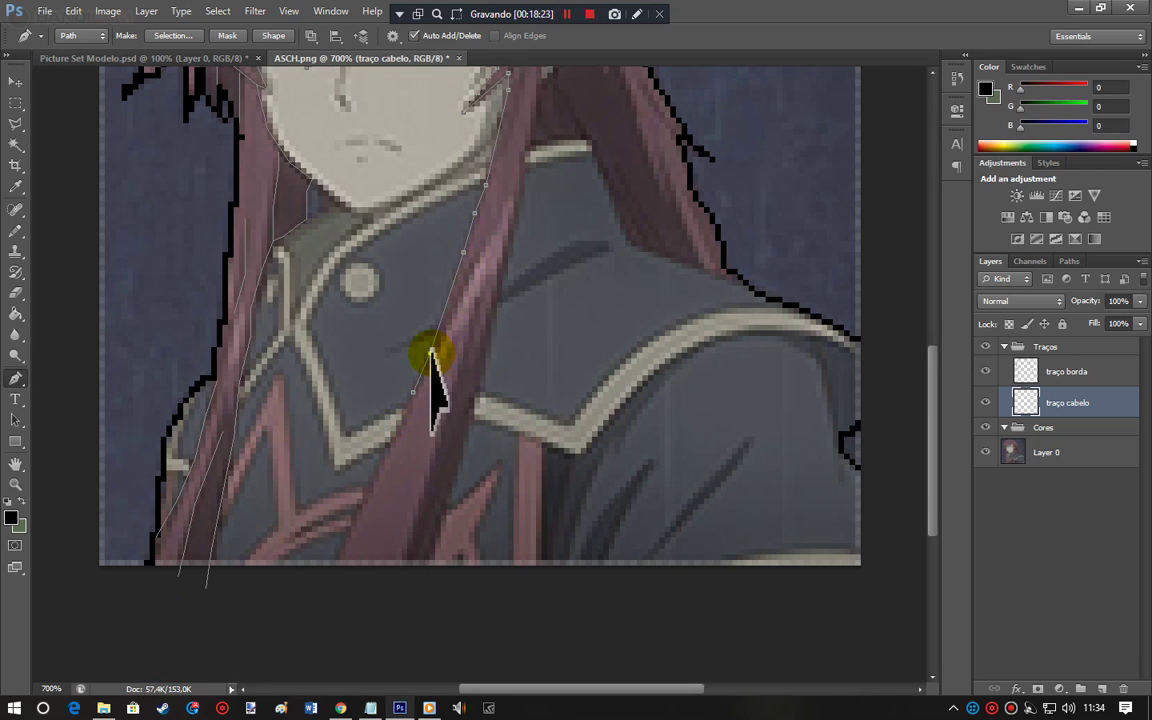
pyautogui.click(373, 481)
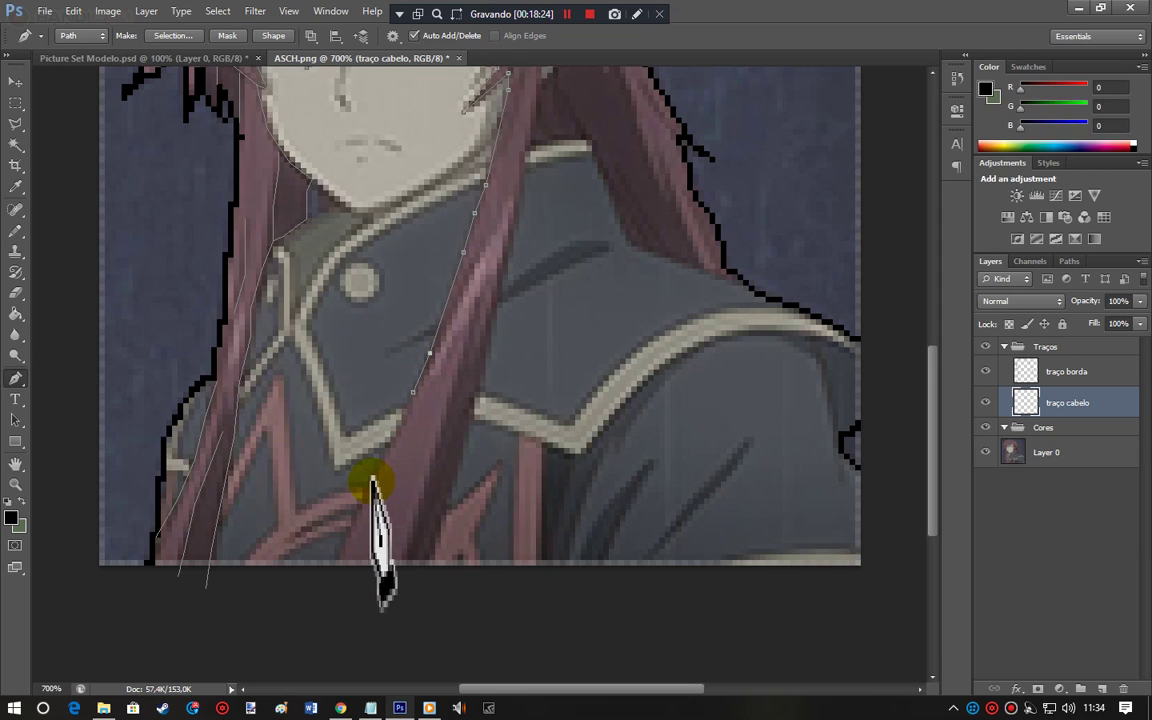
pyautogui.click(345, 544)
pyautogui.click(329, 582)
# Step: Trace the outer edge of the long right strand with the Pen from below the canvas up to the collar
pyautogui.click(435, 538)
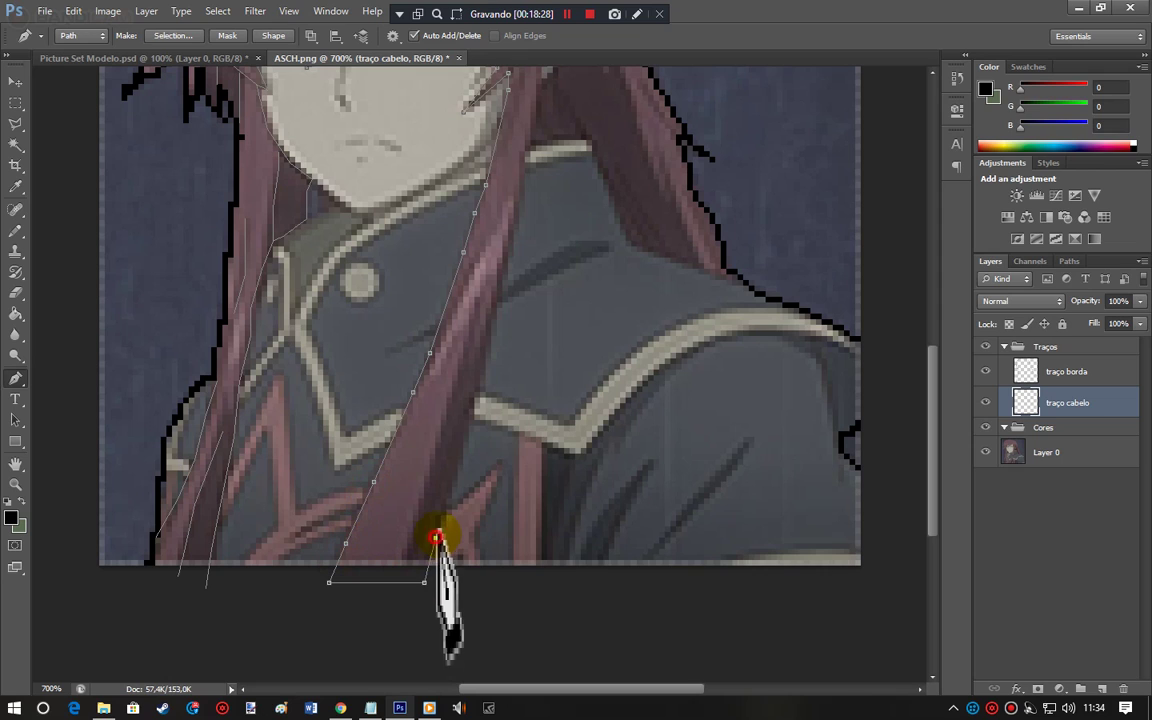
pyautogui.click(462, 454)
pyautogui.click(485, 375)
pyautogui.click(491, 314)
pyautogui.click(507, 258)
pyautogui.click(519, 208)
pyautogui.click(526, 162)
pyautogui.click(530, 128)
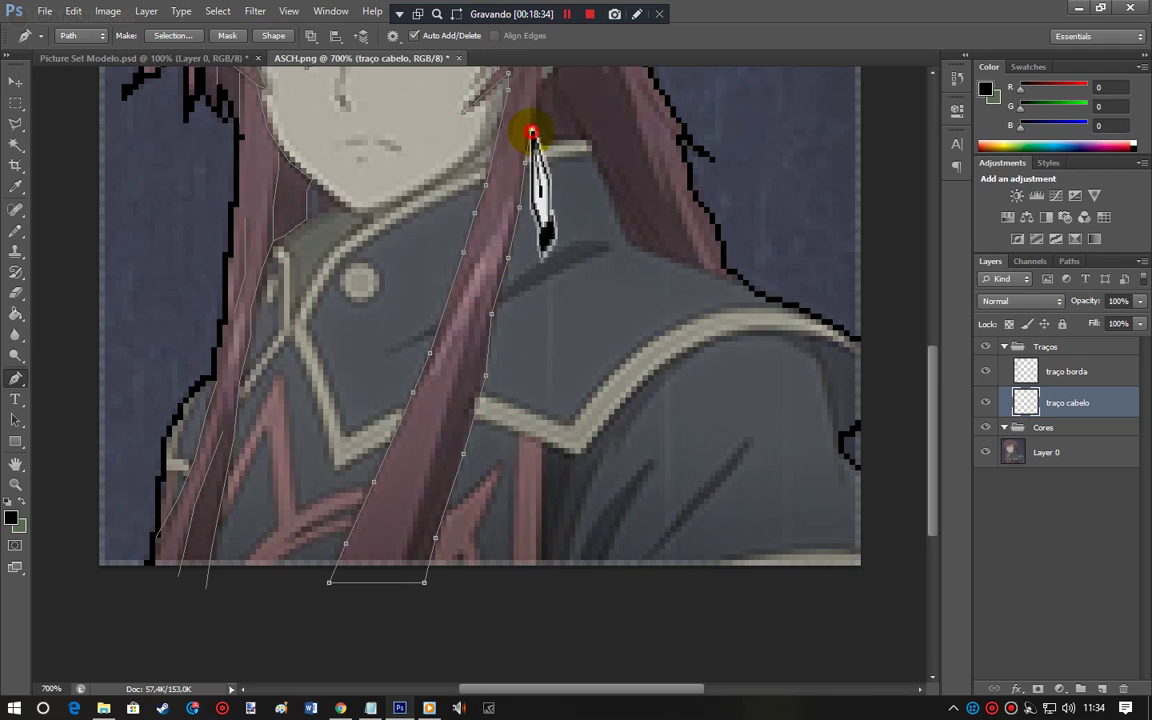
# Step: Extend the strand's outer edge up to the ear, trace the ear's outline back to the strand, and end the path
pyautogui.moveTo(936, 448); pyautogui.dragTo(925, 391)
pyautogui.click(922, 393)
pyautogui.hotkey('ctrl', 'z')
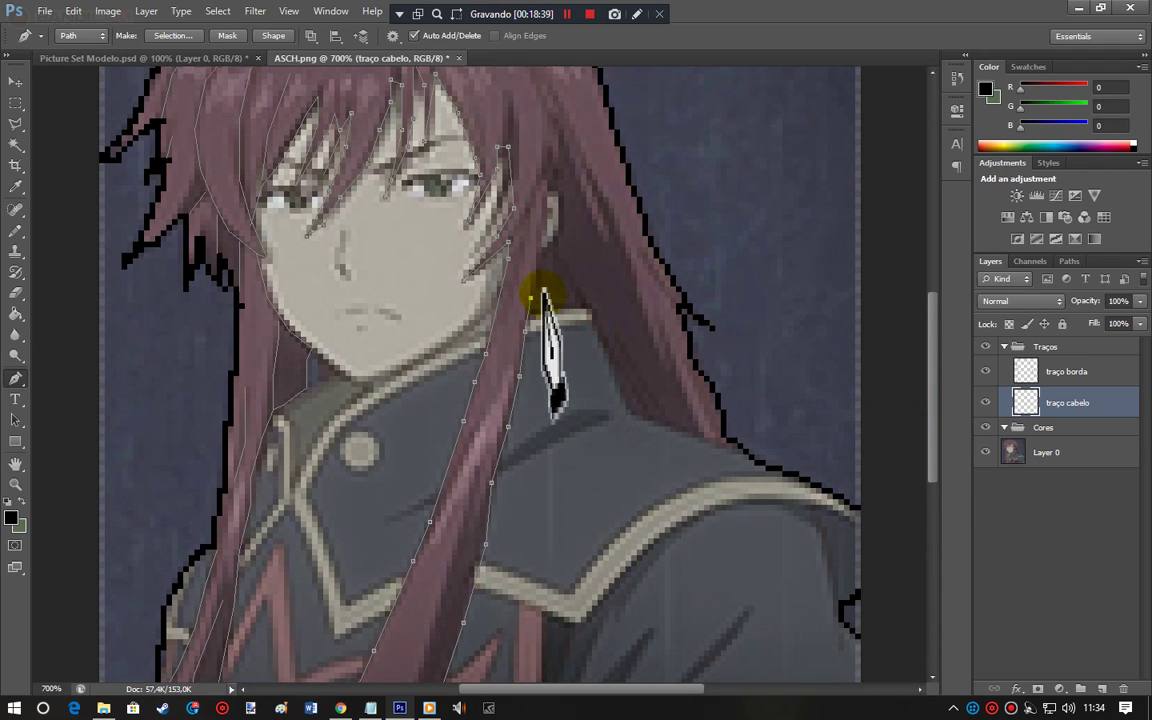
pyautogui.click(536, 277)
pyautogui.click(540, 233)
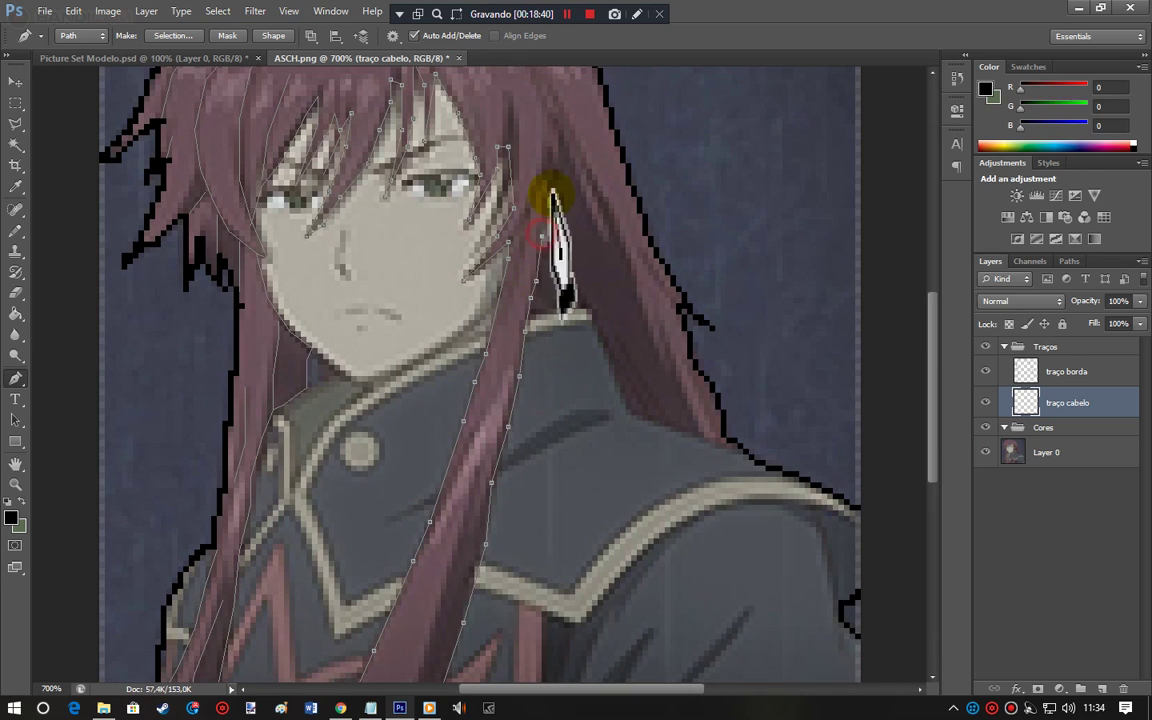
pyautogui.click(548, 187)
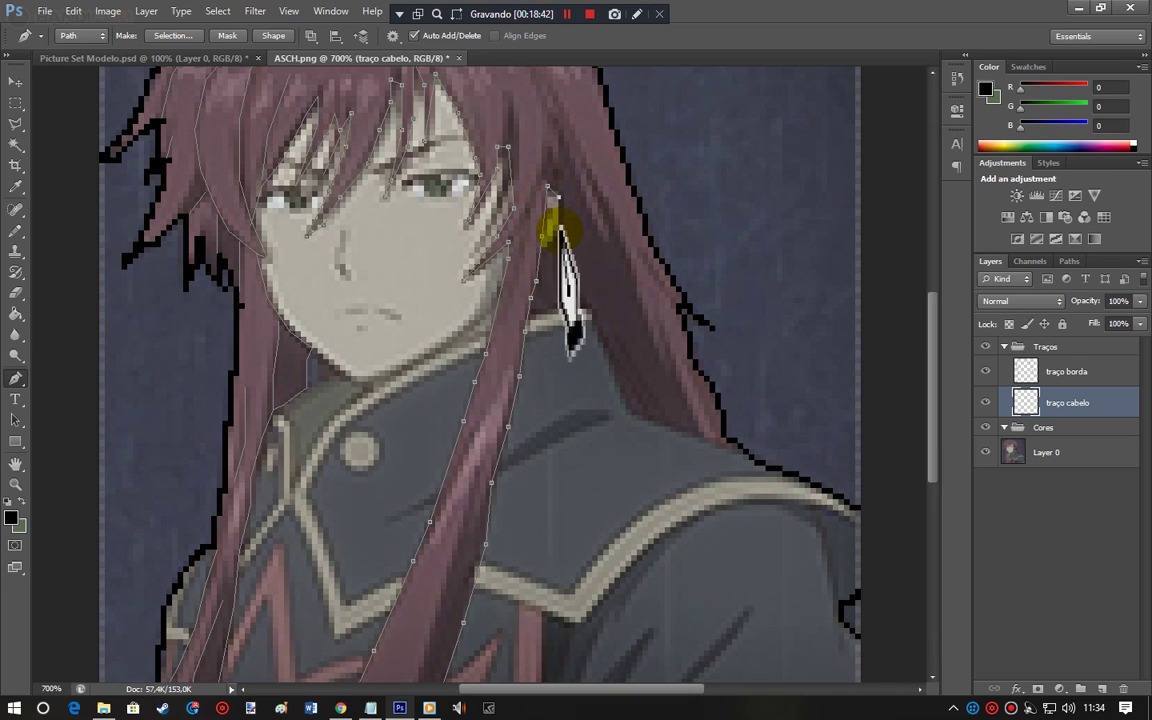
pyautogui.click(541, 258)
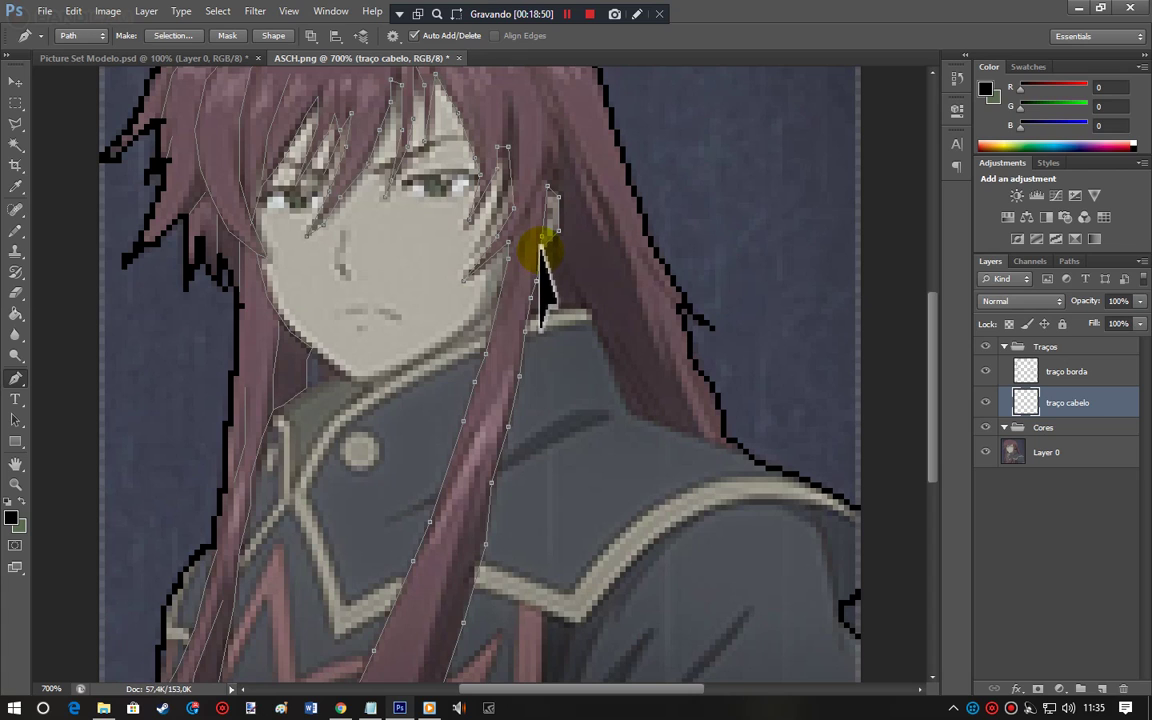
pyautogui.keyDown('ctrl'); pyautogui.click(740, 291); pyautogui.keyUp('ctrl')
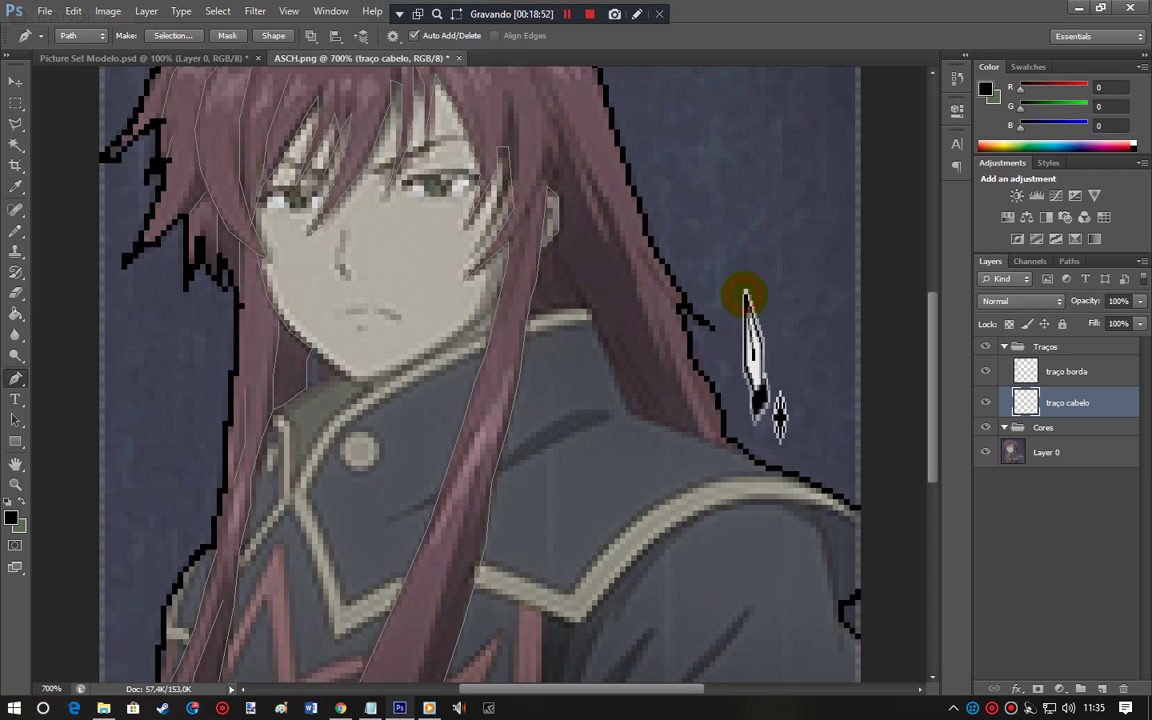
# Step: Trace the lower edge of the back hair with the Pen from the right shoulder up along the collar to the long strand, and end the path
pyautogui.click(743, 455)
pyautogui.click(681, 432)
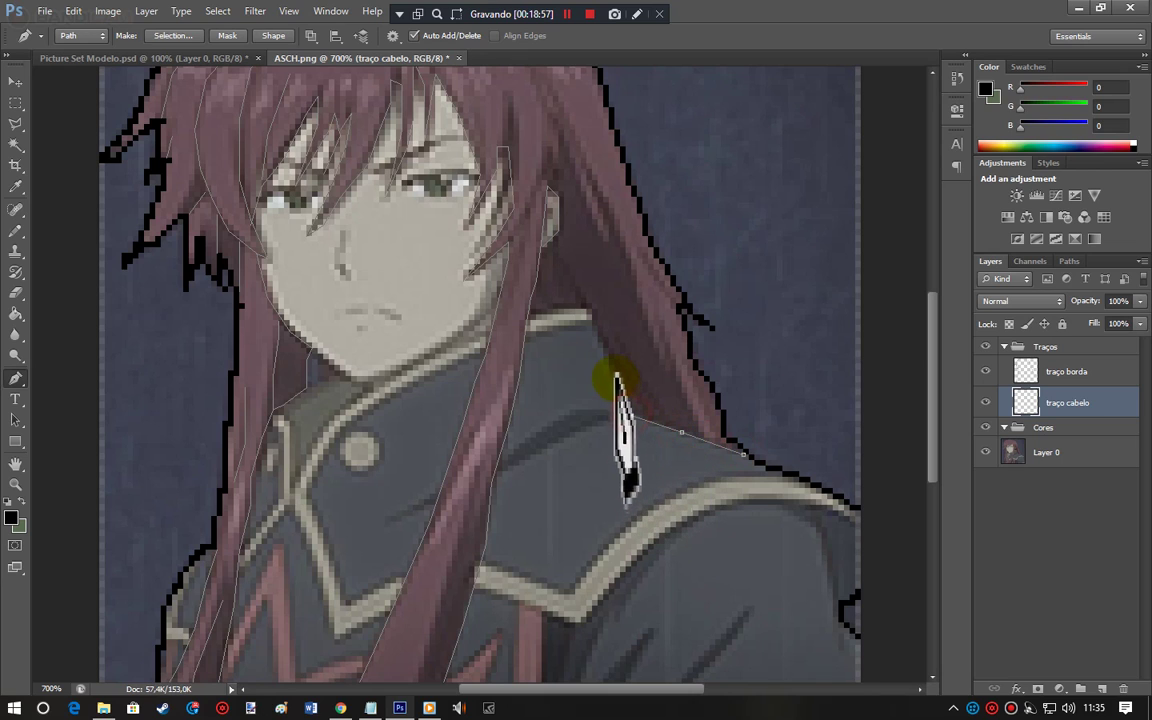
pyautogui.click(597, 330)
pyautogui.click(586, 304)
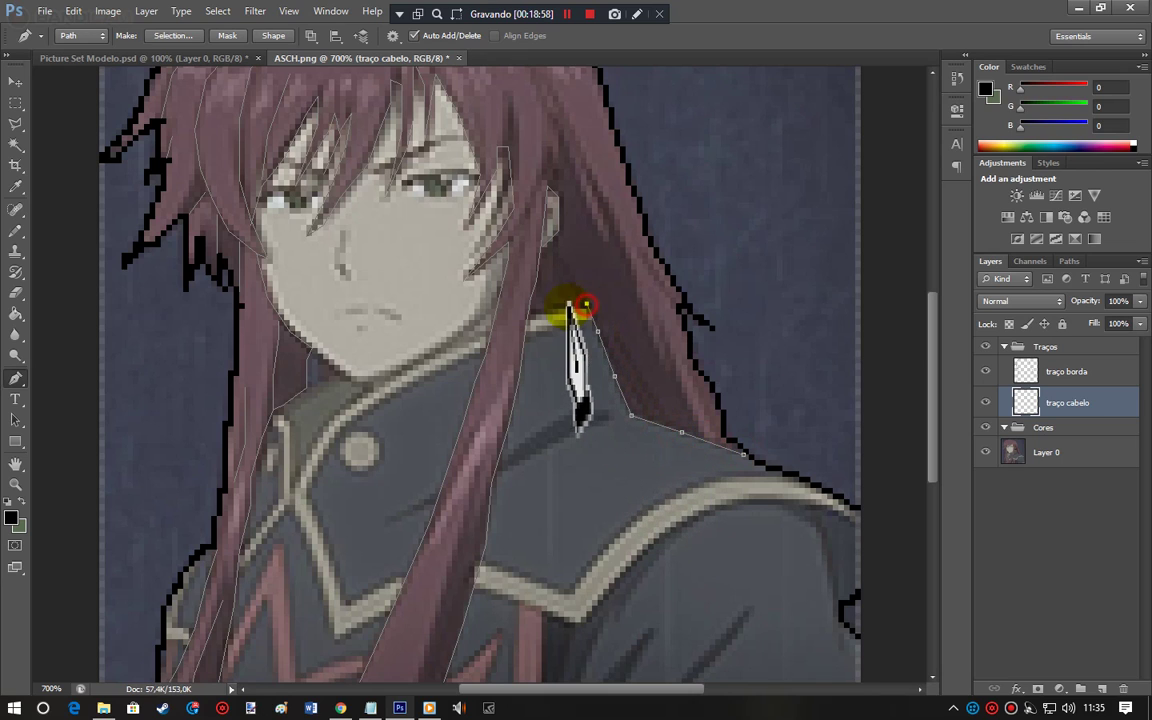
pyautogui.keyDown('ctrl'); pyautogui.click(784, 301); pyautogui.keyUp('ctrl')
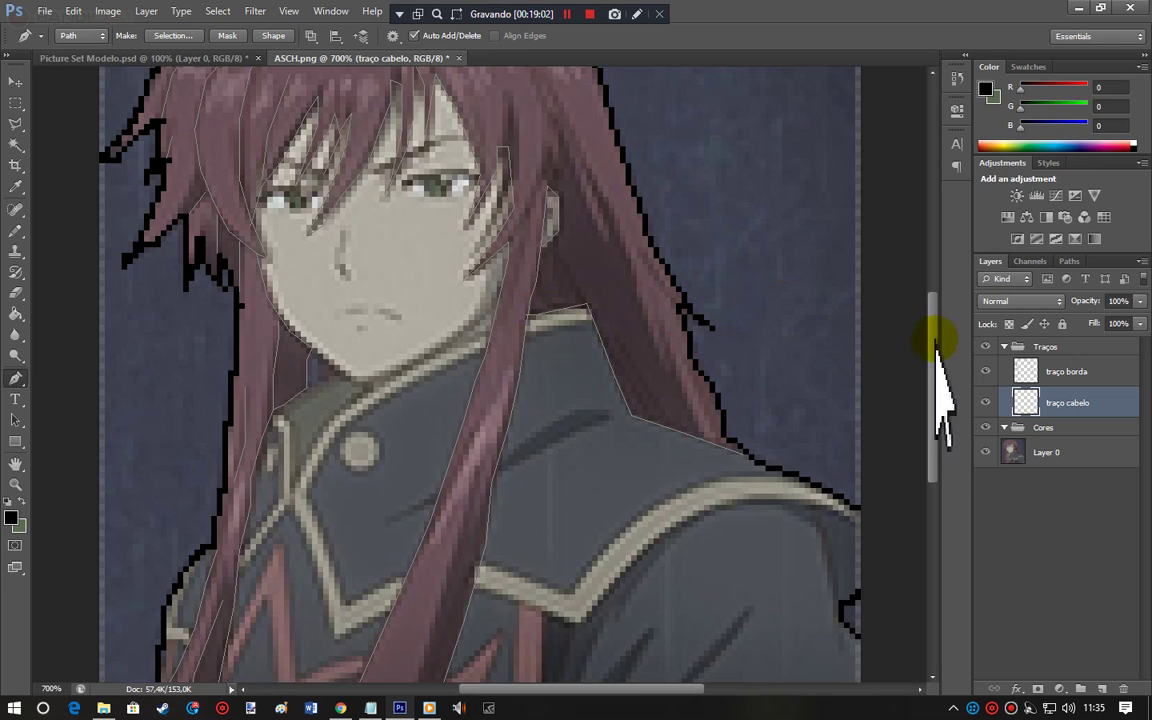
# Step: Draw two short open Pen paths along the strand lines in the middle of the fringe, above the nose
pyautogui.scroll(3, 933, 350)
pyautogui.click(339, 188)
pyautogui.hotkey('ctrl', 'z')
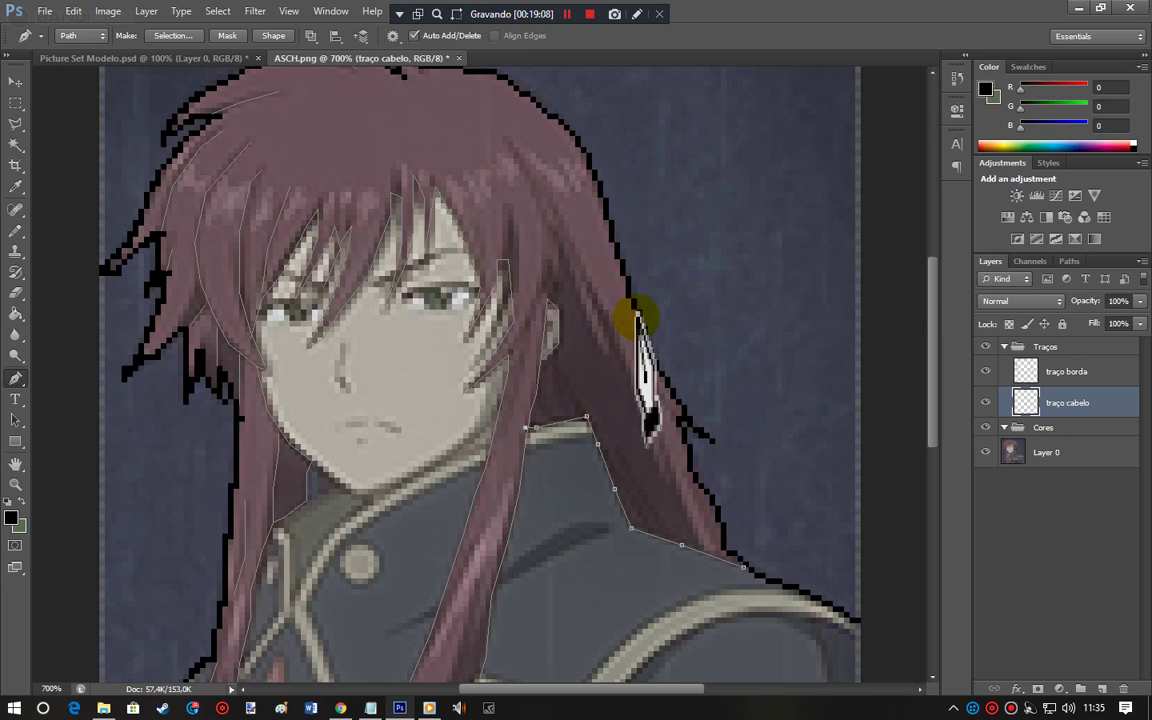
pyautogui.keyDown('ctrl'); pyautogui.click(904, 333); pyautogui.keyUp('ctrl')
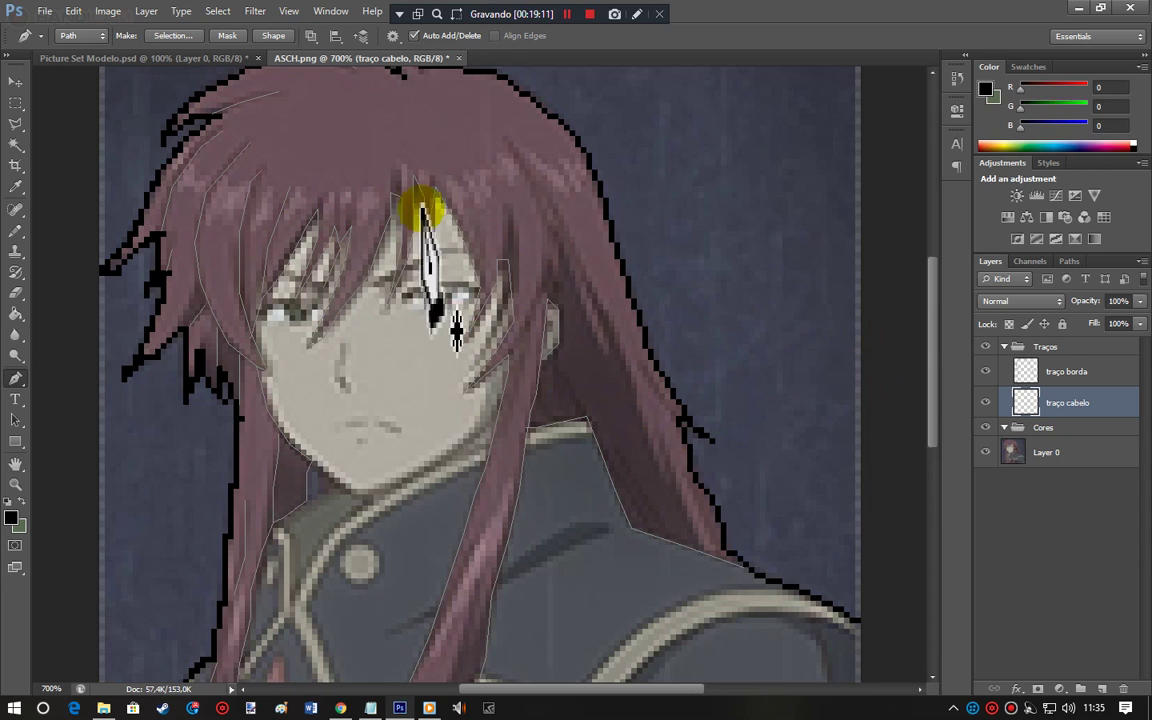
pyautogui.moveTo(339, 187); pyautogui.dragTo(334, 222)
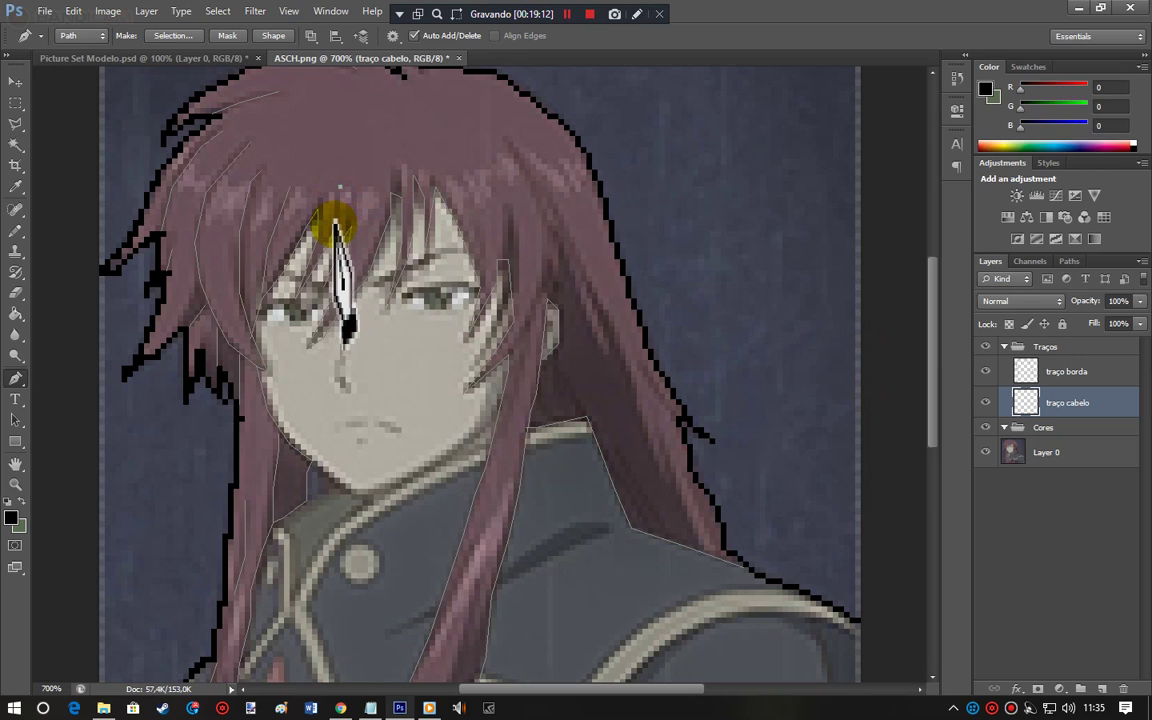
pyautogui.keyDown('ctrl'); pyautogui.click(380, 148); pyautogui.keyUp('ctrl')
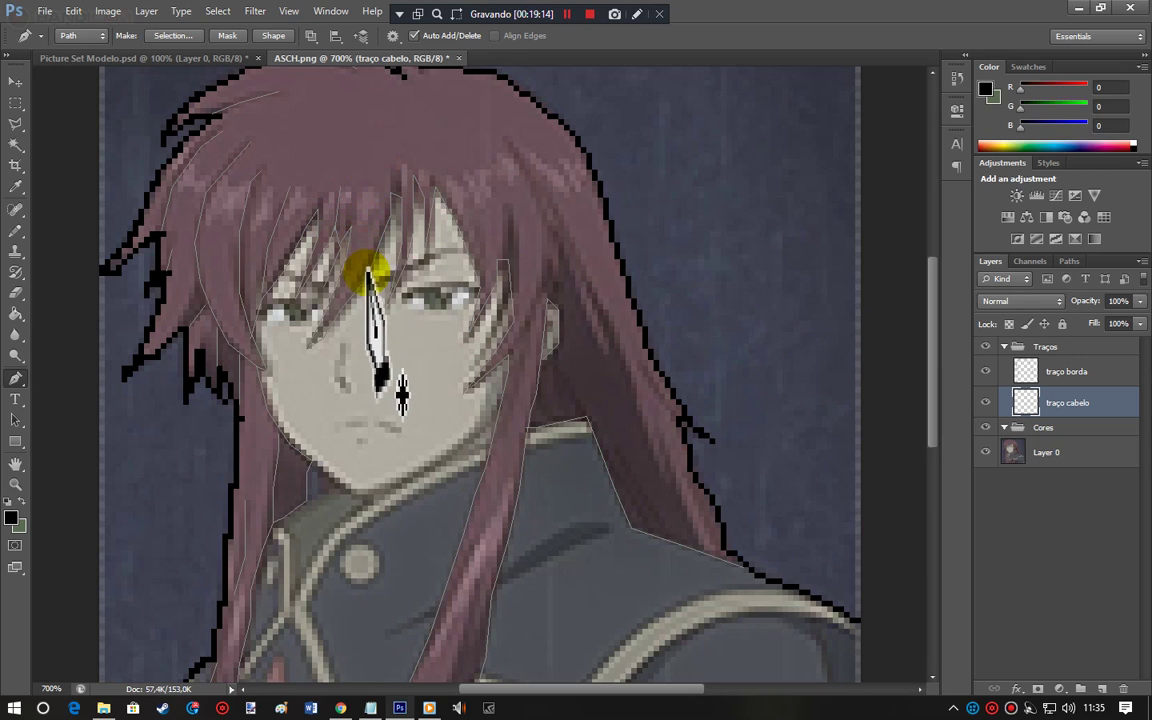
pyautogui.click(357, 187)
pyautogui.click(351, 231)
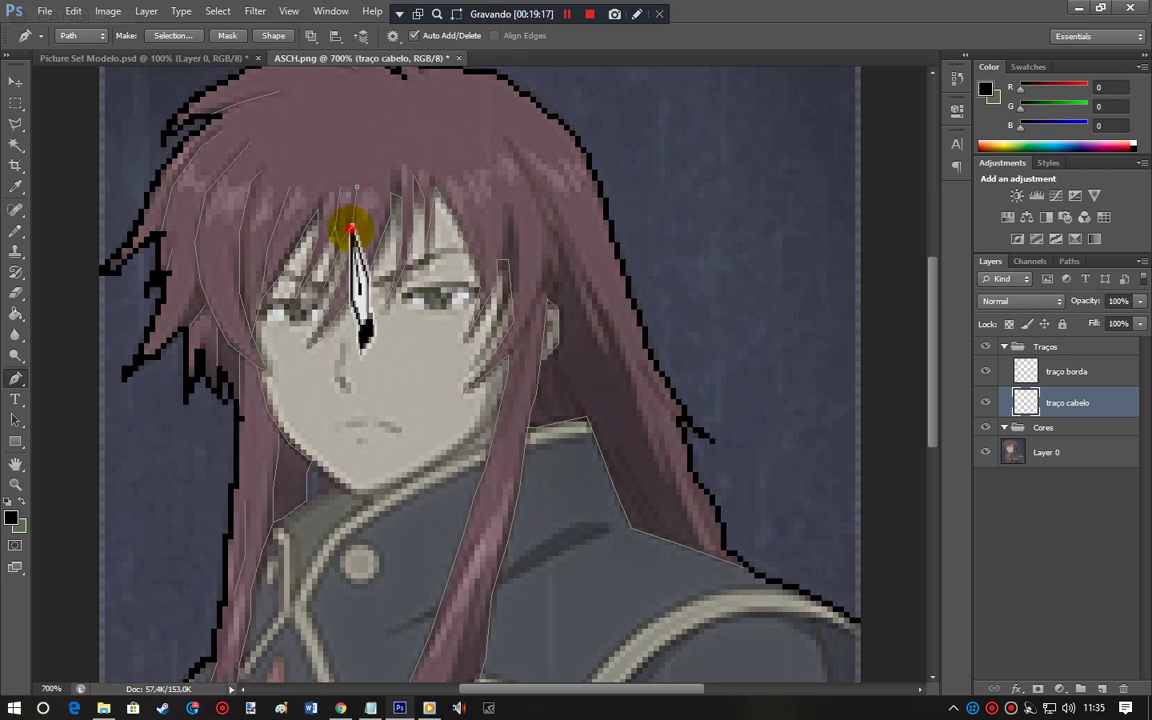
pyautogui.keyDown('ctrl'); pyautogui.click(688, 236); pyautogui.keyUp('ctrl')
# Step: Add short open Pen paths along the fringe strands above the right eye and the dark strand beside it
pyautogui.click(385, 158)
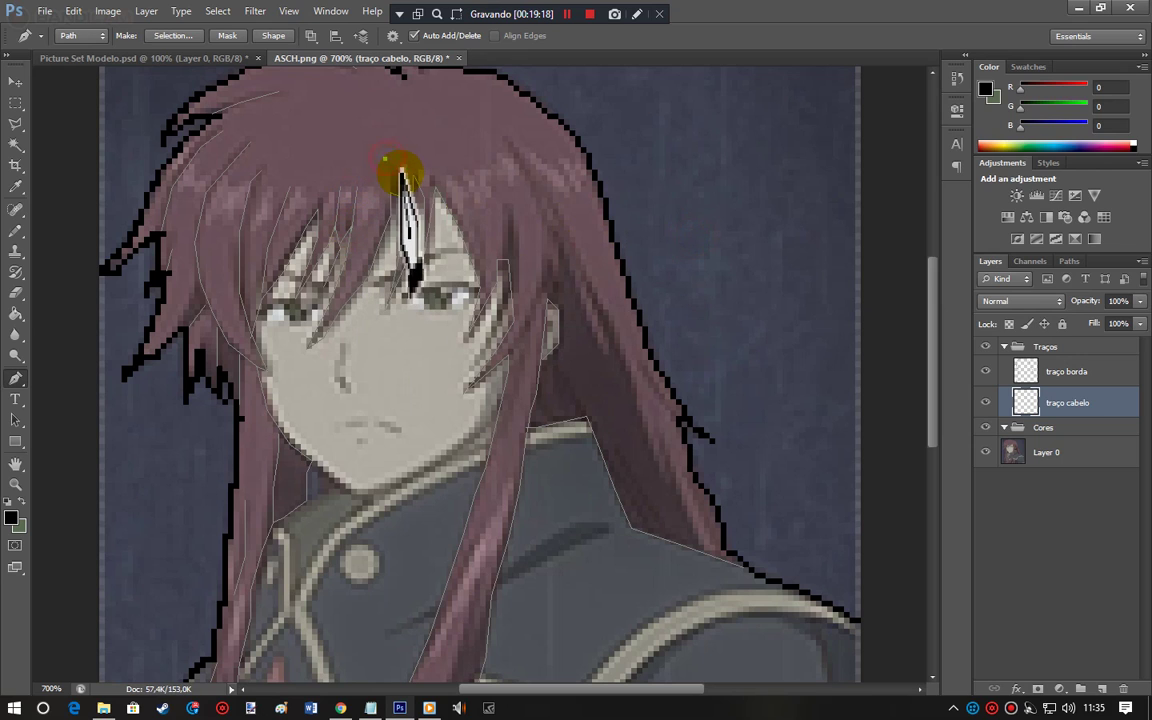
pyautogui.moveTo(397, 190); pyautogui.dragTo(398, 217)
pyautogui.keyDown('ctrl'); pyautogui.click(681, 242); pyautogui.keyUp('ctrl')
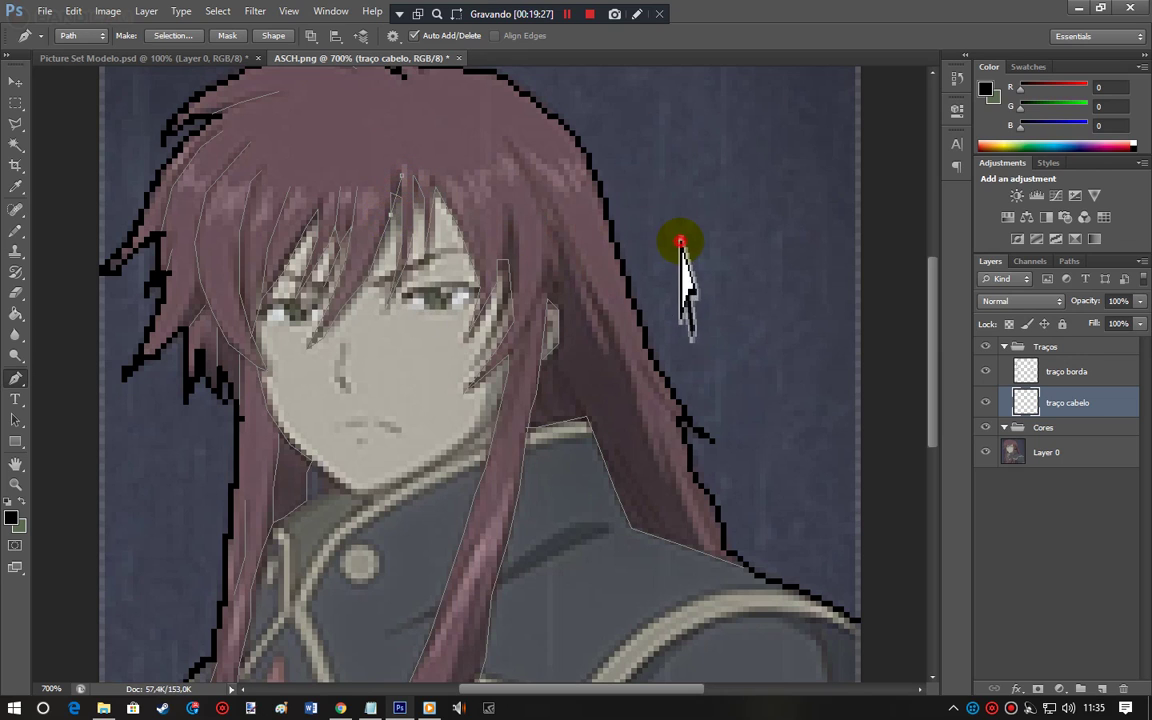
pyautogui.moveTo(425, 162); pyautogui.dragTo(508, 262)
pyautogui.keyDown('ctrl'); pyautogui.click(723, 314); pyautogui.keyUp('ctrl')
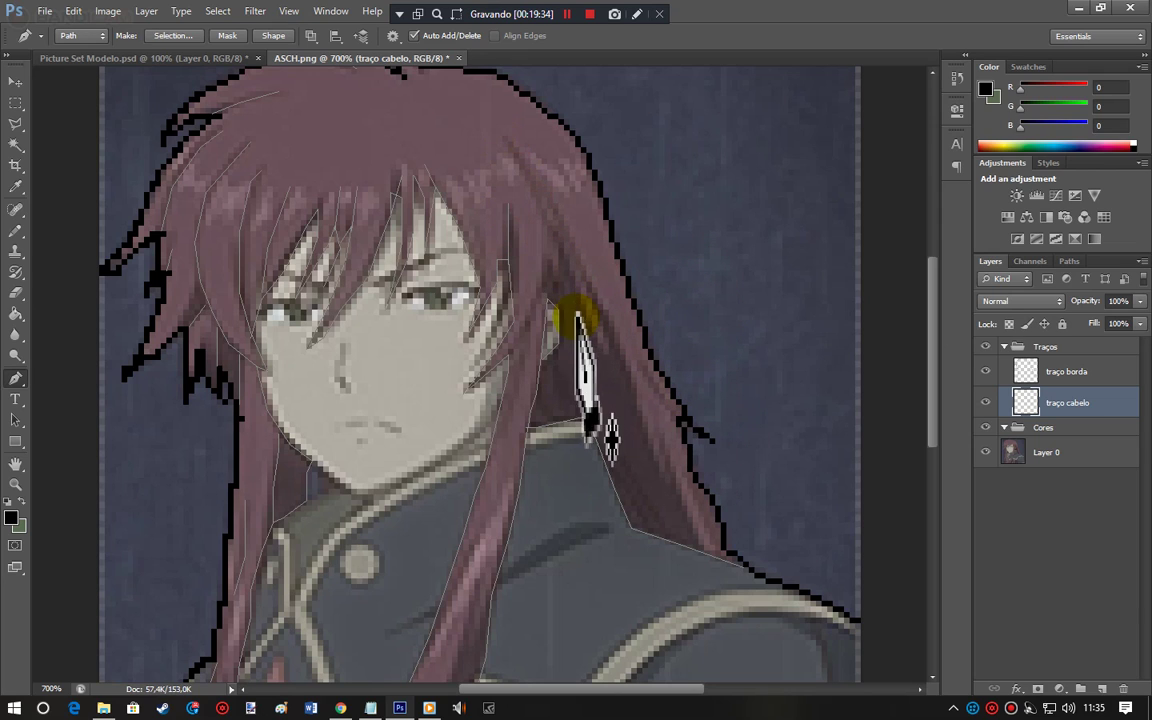
# Step: Trace the curved strand edge in front of the ear and the shadow line from the ear down to the collar as separate open paths
pyautogui.click(510, 354)
pyautogui.click(549, 270)
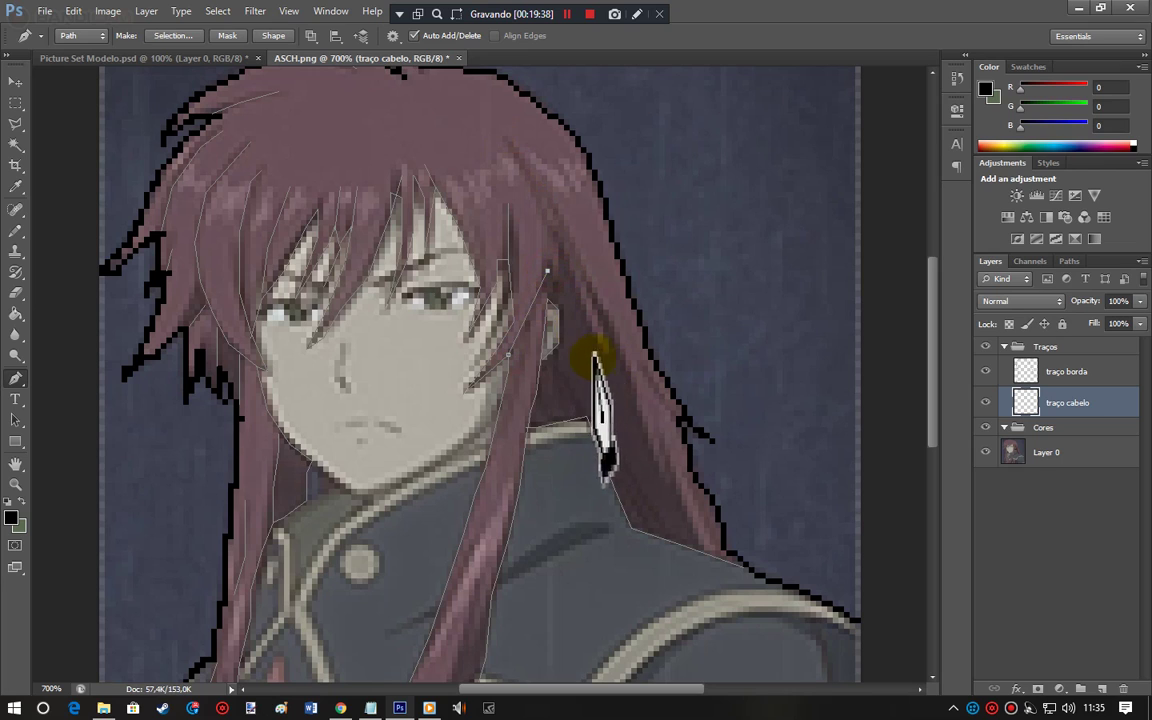
pyautogui.hotkey('ctrl', 'alt', 'z')
pyautogui.click(525, 327)
pyautogui.click(536, 298)
pyautogui.keyDown('ctrl'); pyautogui.click(728, 316); pyautogui.keyUp('ctrl')
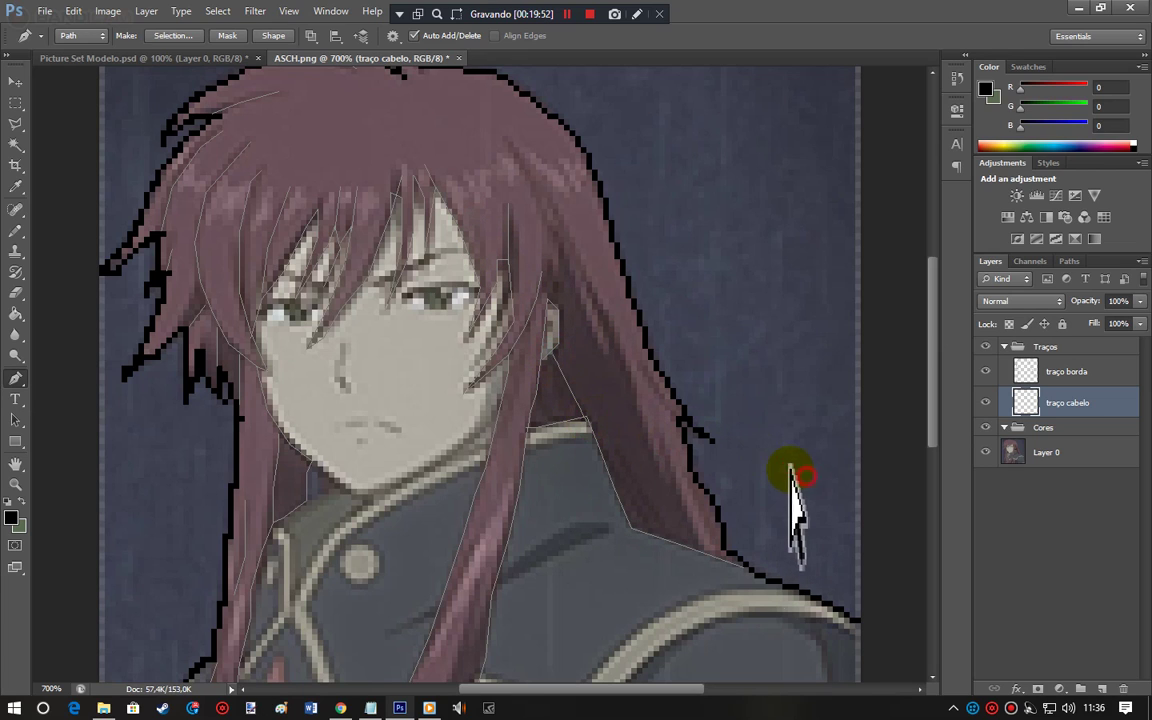
# Step: Draw open Pen paths for the neck gap beside the long strand and for two shadow lines in the back hair running down to the shoulder
pyautogui.moveTo(535, 399); pyautogui.dragTo(617, 440)
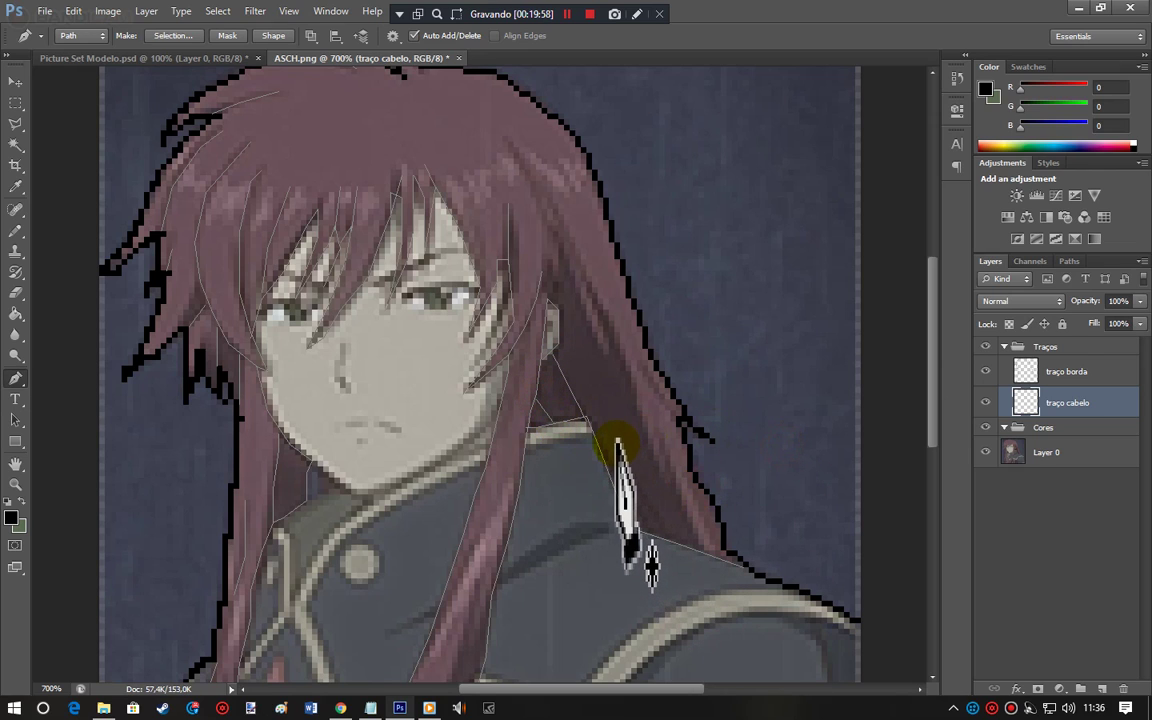
pyautogui.click(616, 444)
pyautogui.click(654, 506)
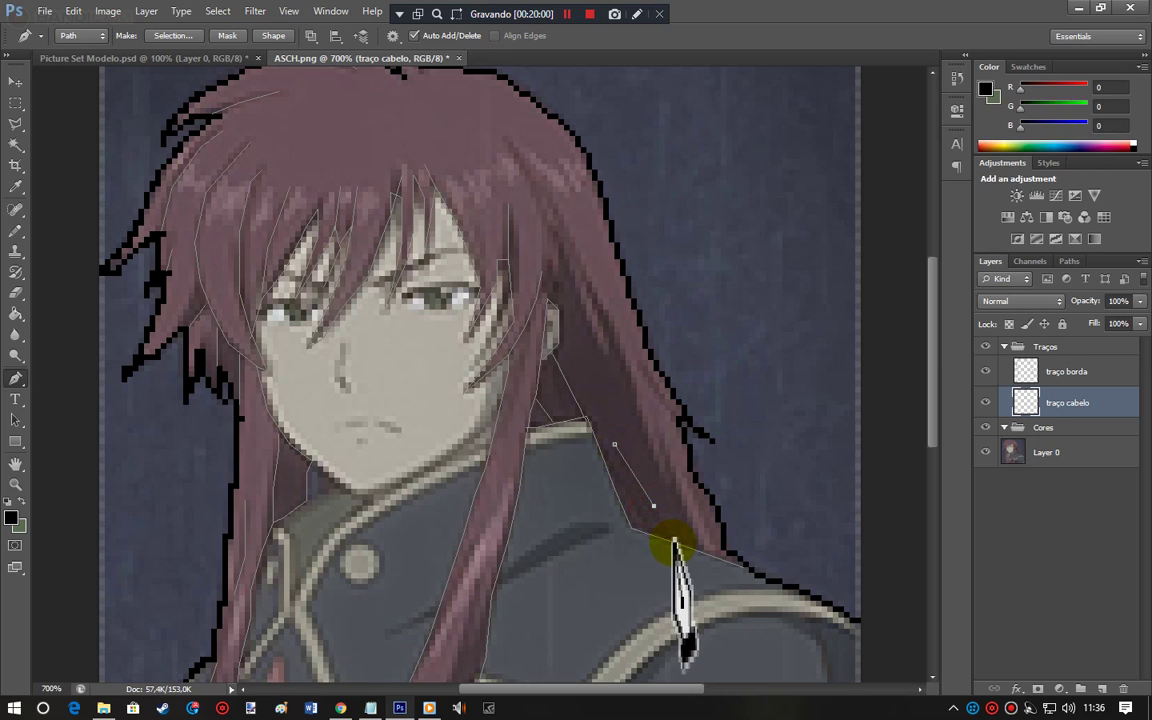
pyautogui.keyDown('ctrl'); pyautogui.click(872, 544); pyautogui.keyUp('ctrl')
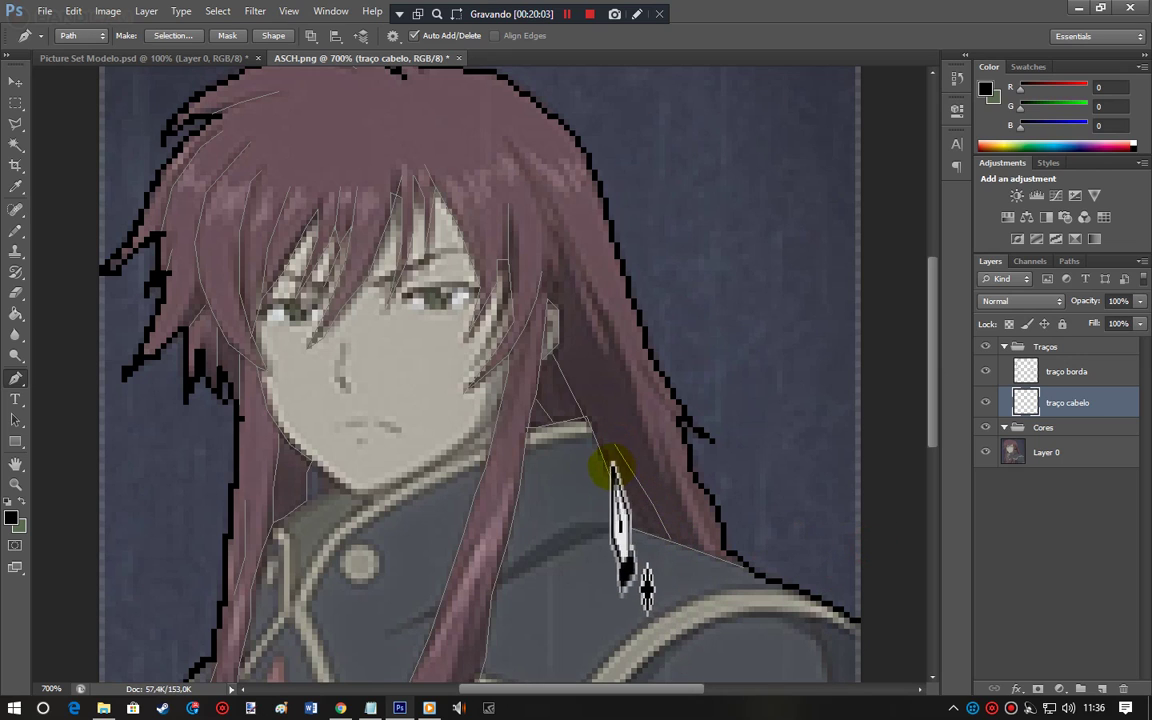
pyautogui.moveTo(599, 451); pyautogui.dragTo(650, 537)
pyautogui.keyDown('ctrl'); pyautogui.click(880, 537); pyautogui.keyUp('ctrl')
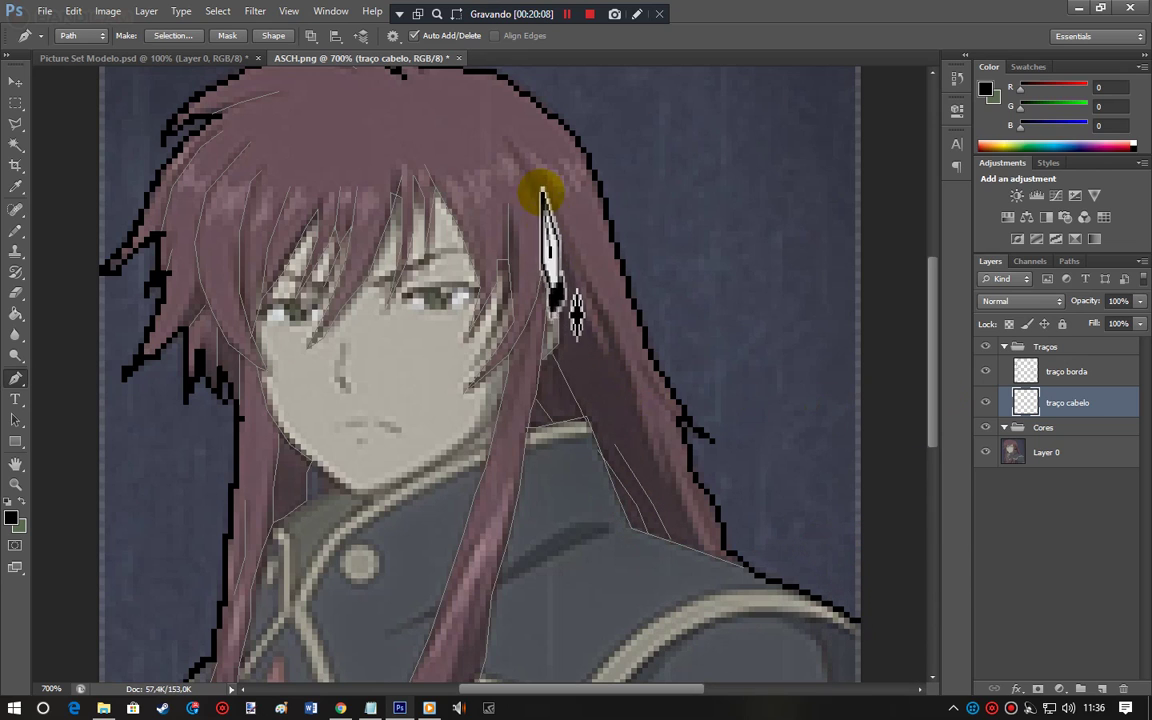
# Step: Trace the strand line from the upper right side of the head down to the top of the ear, and end the path
pyautogui.click(547, 219)
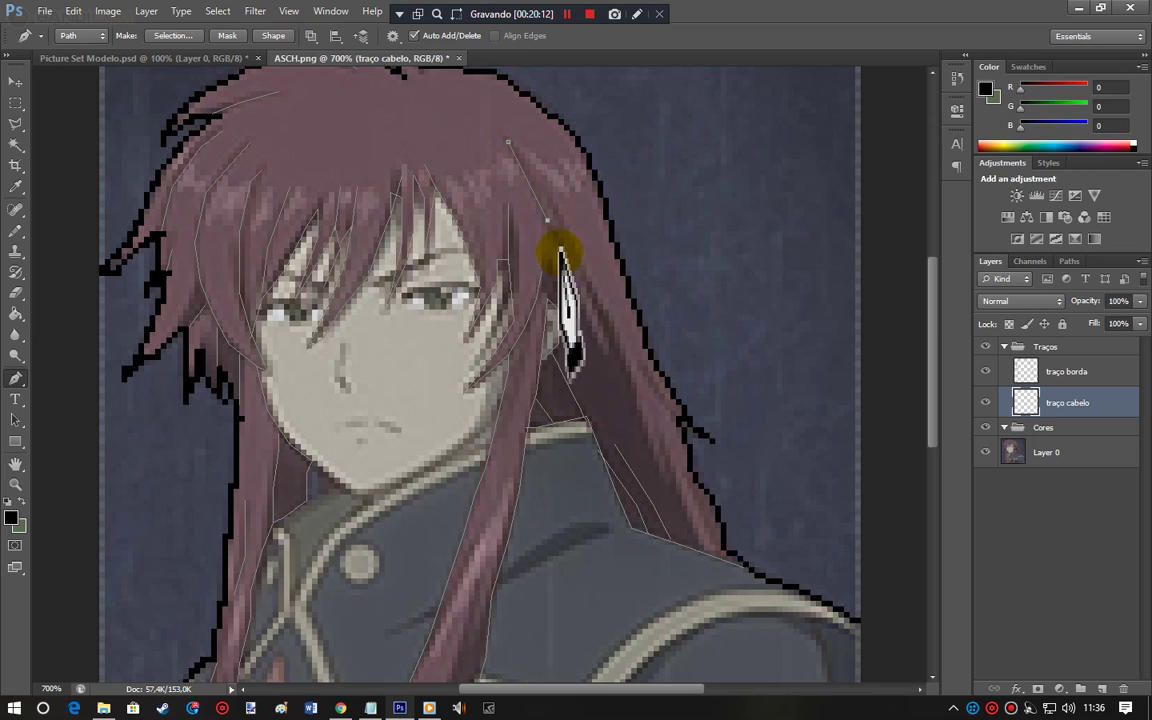
pyautogui.click(560, 254)
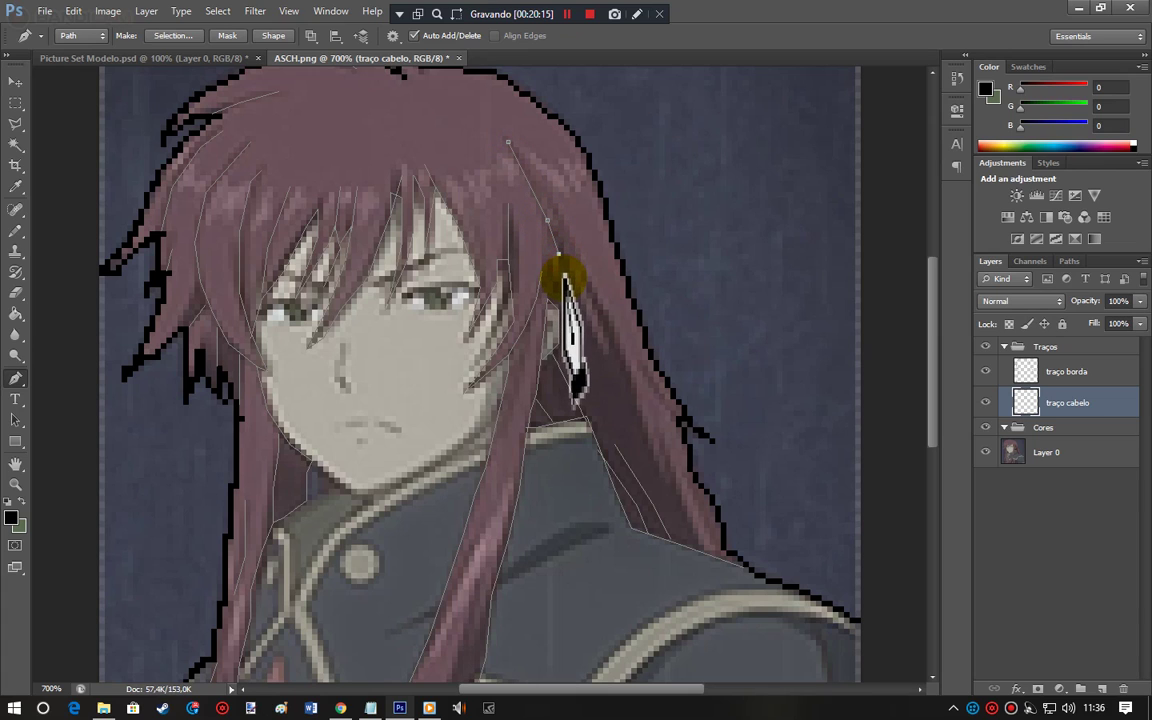
pyautogui.click(556, 303)
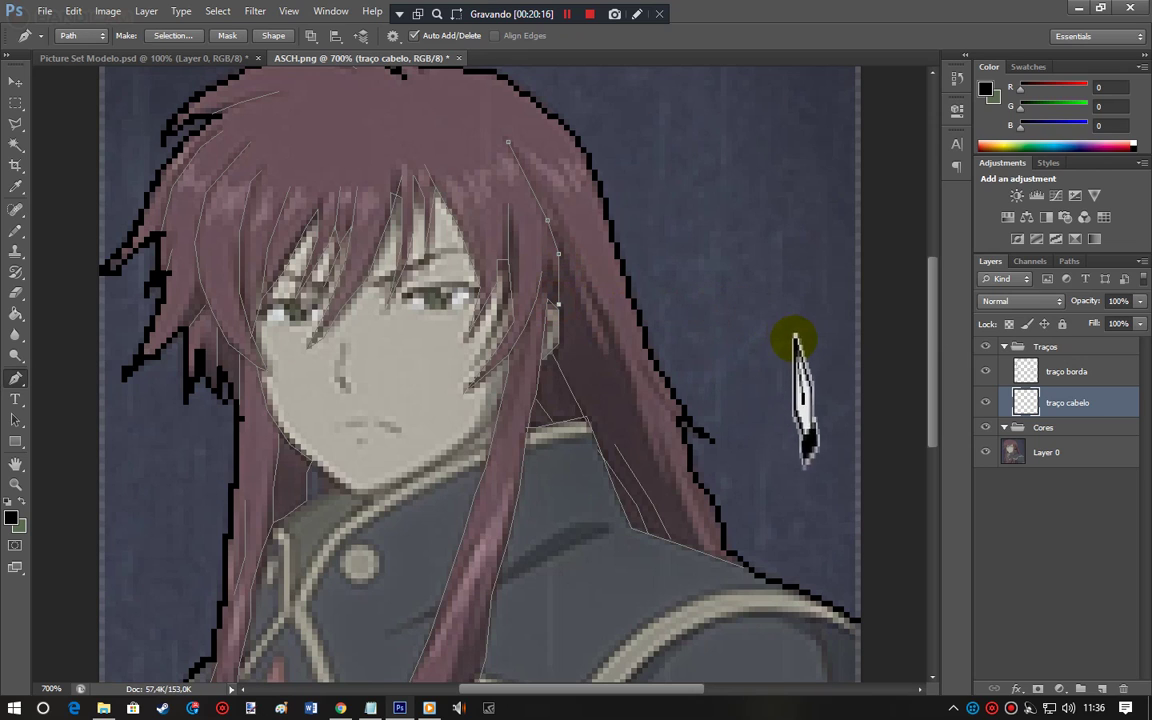
pyautogui.click(893, 383)
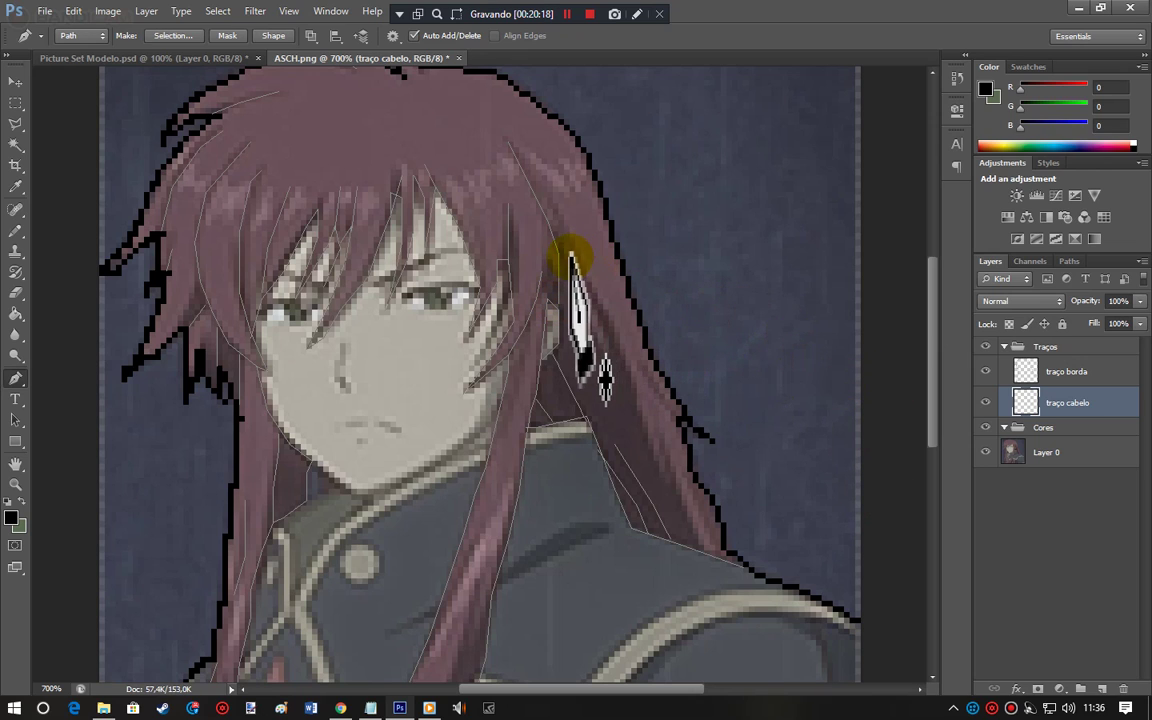
# Step: Draw two separate open paths along the strand lines of the back hair, one behind the ear and one near the outer outline
pyautogui.click(604, 353)
pyautogui.keyDown('ctrl'); pyautogui.click(875, 427); pyautogui.keyUp('ctrl')
pyautogui.click(638, 362)
pyautogui.click(676, 413)
pyautogui.click(920, 515)
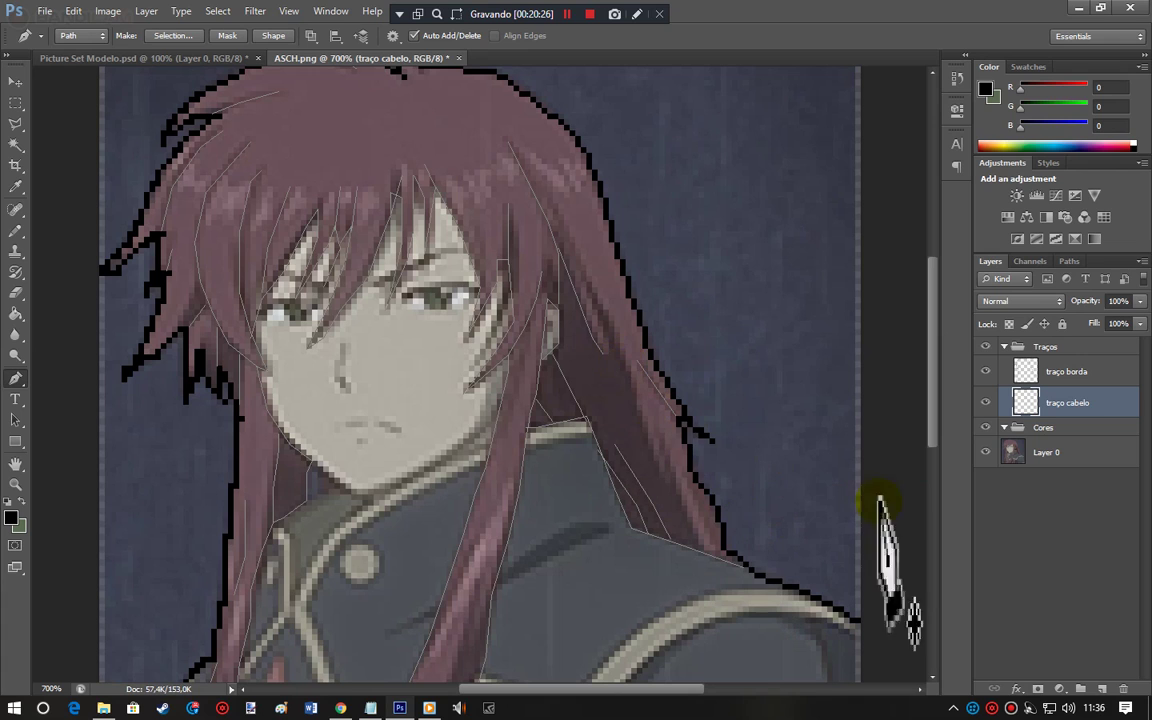
# Step: Trace two open shading lines inside the long right strand where it crosses the collar and chest
pyautogui.moveTo(929, 372)
pyautogui.mouseDown()
pyautogui.moveTo(931, 478)
pyautogui.moveTo(930, 452)
pyautogui.mouseUp()
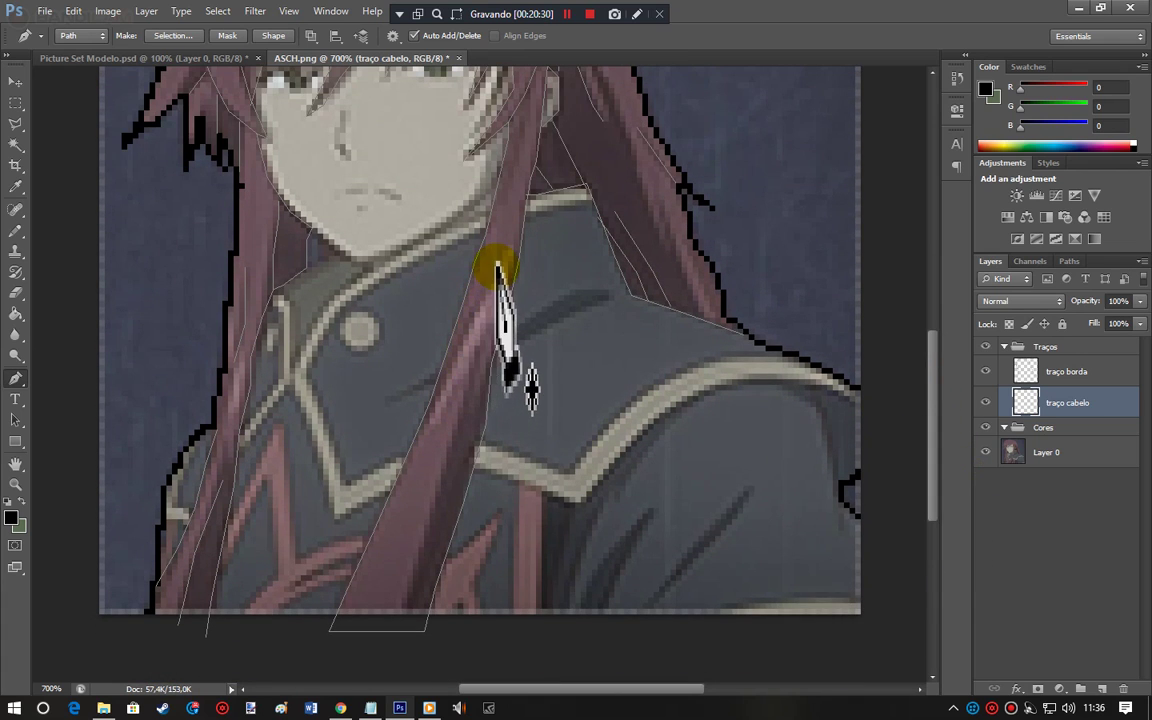
pyautogui.click(425, 411)
pyautogui.click(452, 361)
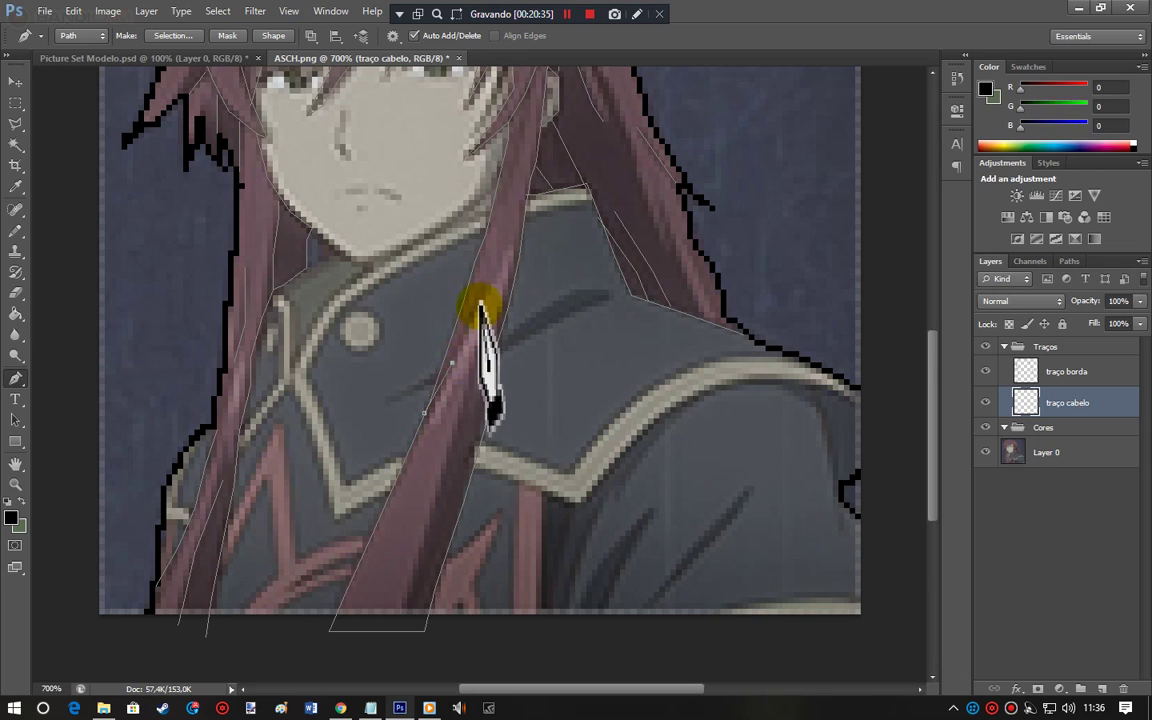
pyautogui.click(483, 299)
pyautogui.keyDown('ctrl'); pyautogui.click(905, 322); pyautogui.keyUp('ctrl')
pyautogui.click(475, 345)
pyautogui.click(457, 424)
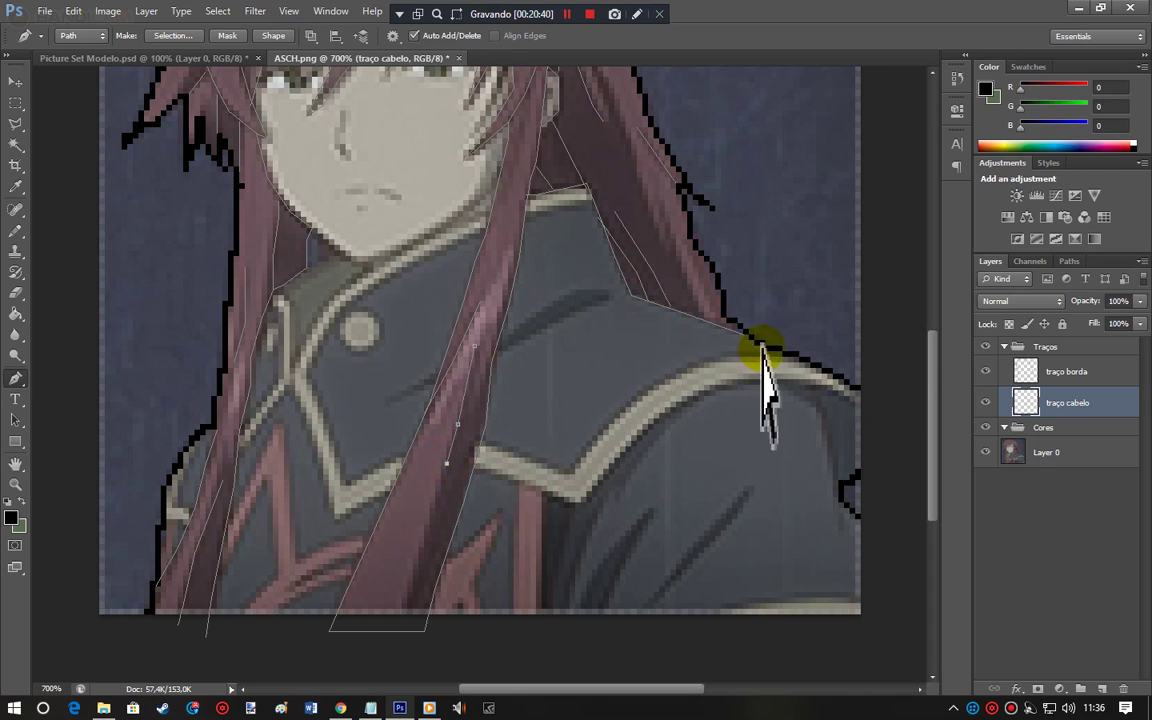
pyautogui.keyDown('ctrl'); pyautogui.click(810, 303); pyautogui.keyUp('ctrl')
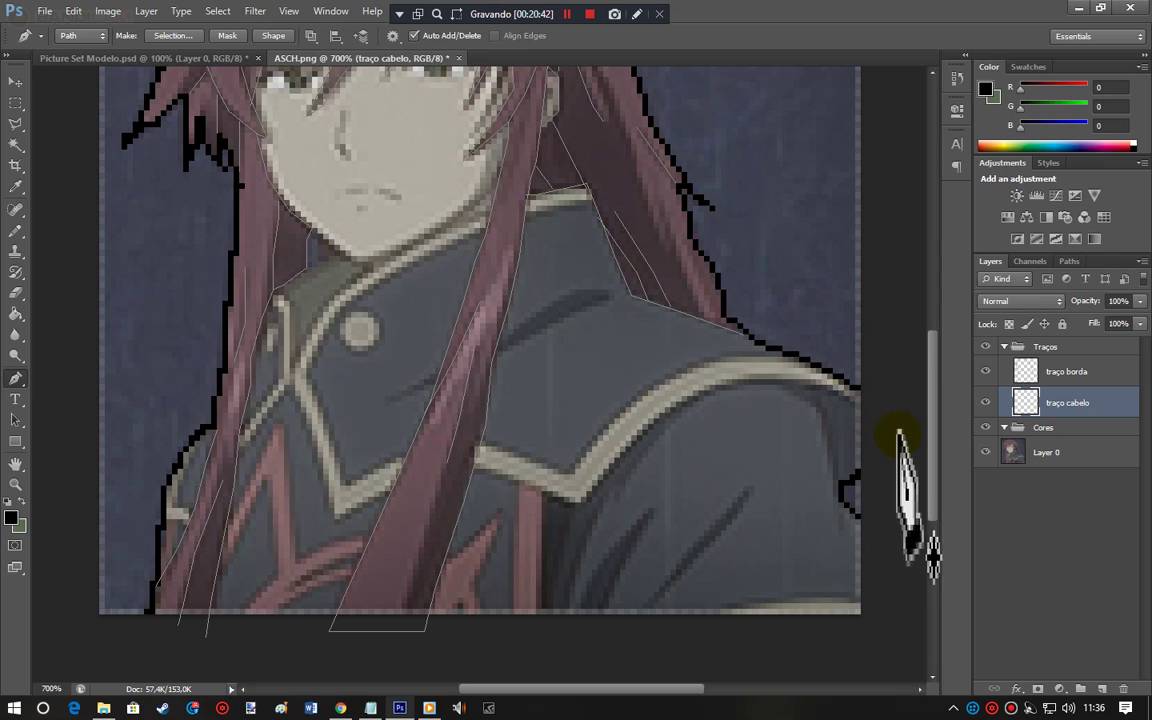
# Step: Start tracing the chin with the Pen from the face's lower left edge beside the hair
pyautogui.moveTo(941, 412); pyautogui.dragTo(945, 370)
pyautogui.click(316, 408)
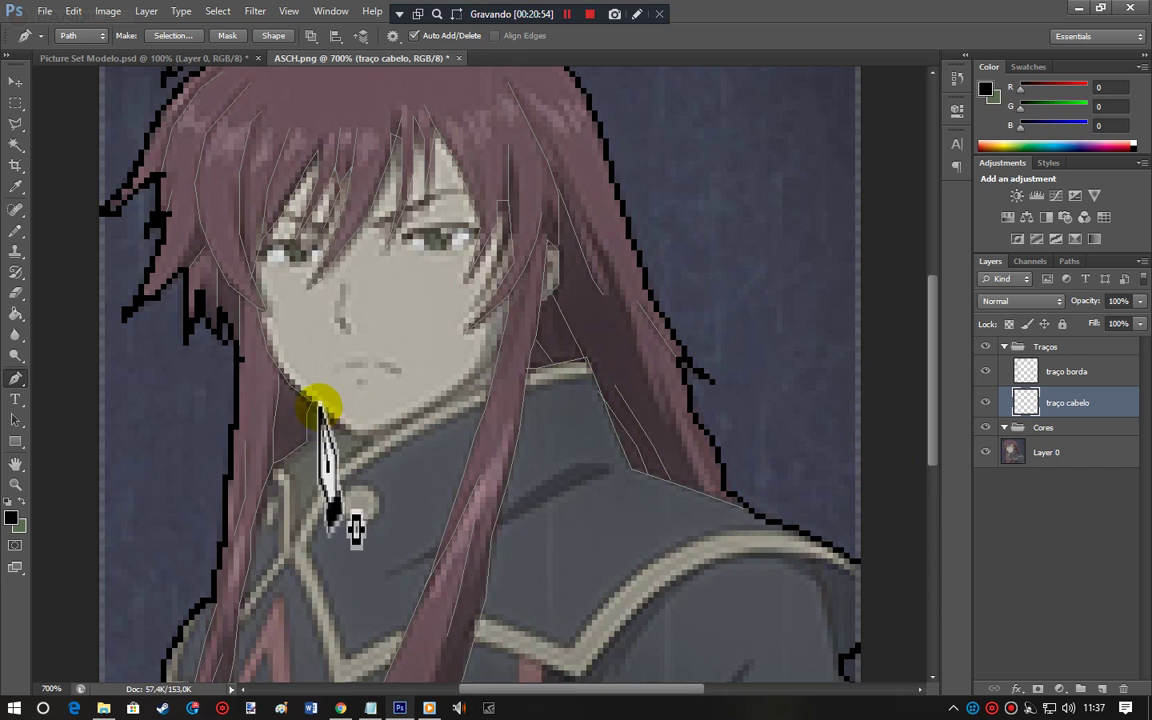
# Step: Finish the Pen path outlining the shaded hair between the jaw, the collar and the long strand beside the face
pyautogui.click(345, 428)
pyautogui.click(350, 434)
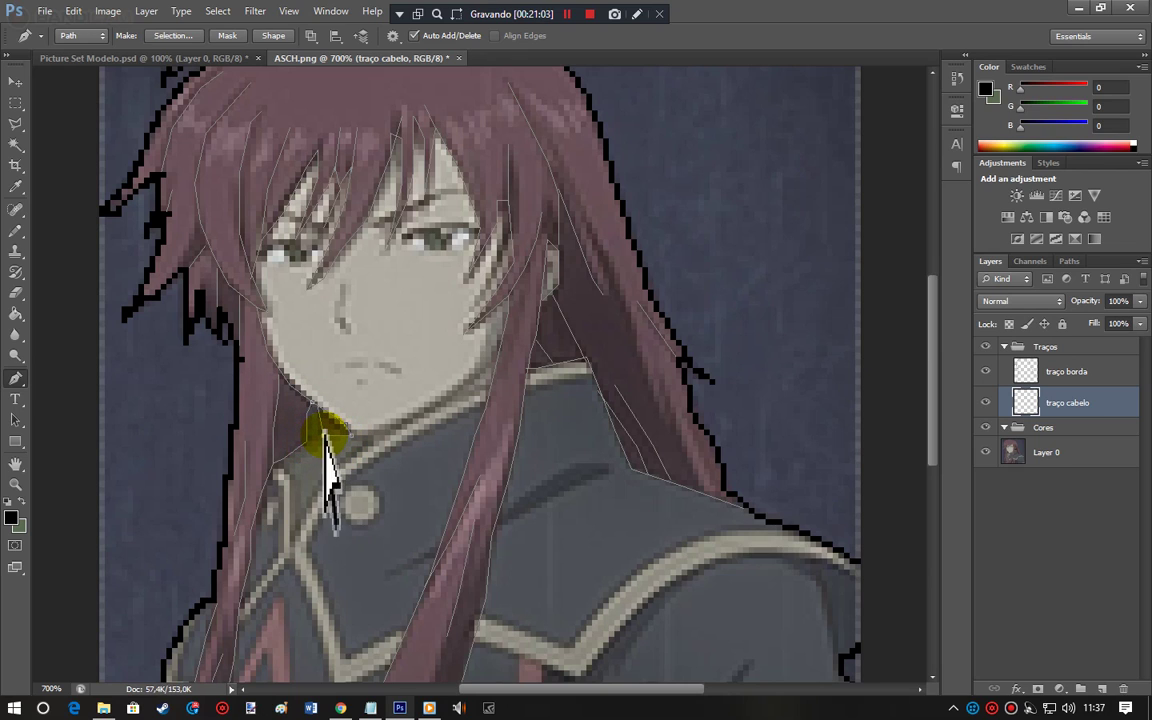
pyautogui.keyDown('ctrl'); pyautogui.click(795, 443); pyautogui.keyUp('ctrl')
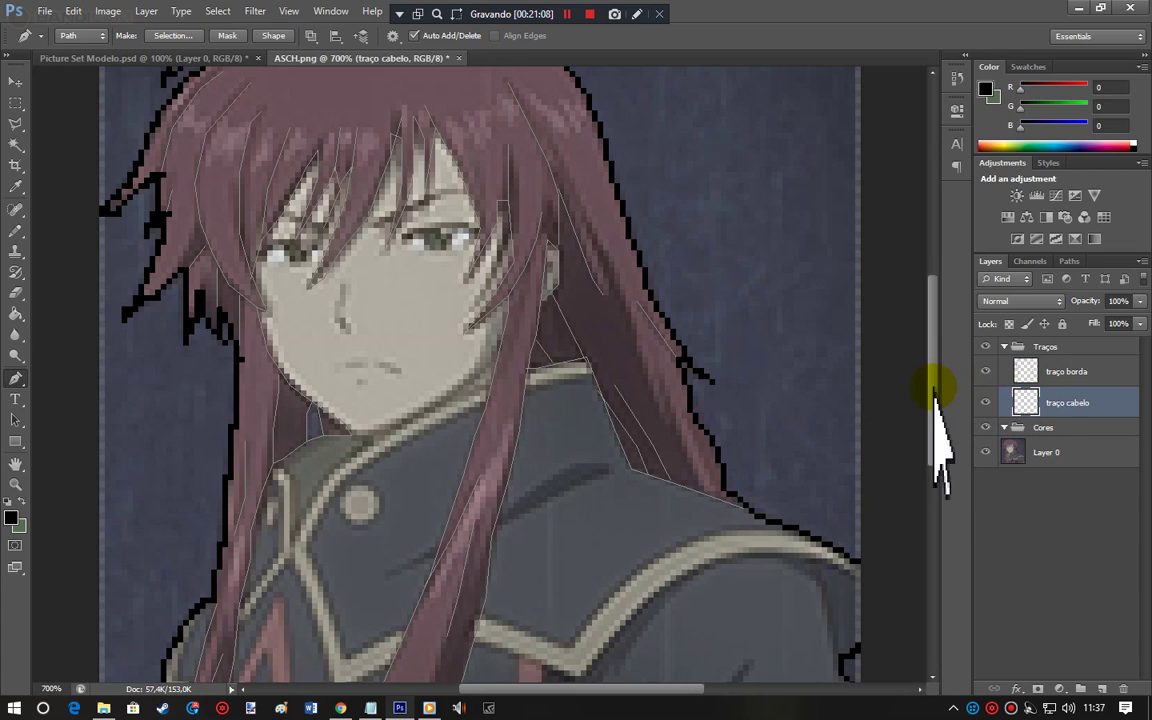
# Step: Stroke the hair paths on the "traço cabelo" layer with the Pencil, Simulate Pressure off, and clear the paths
pyautogui.moveTo(930, 390)
pyautogui.mouseDown()
pyautogui.moveTo(931, 345)
pyautogui.moveTo(938, 465)
pyautogui.moveTo(934, 374)
pyautogui.mouseUp()
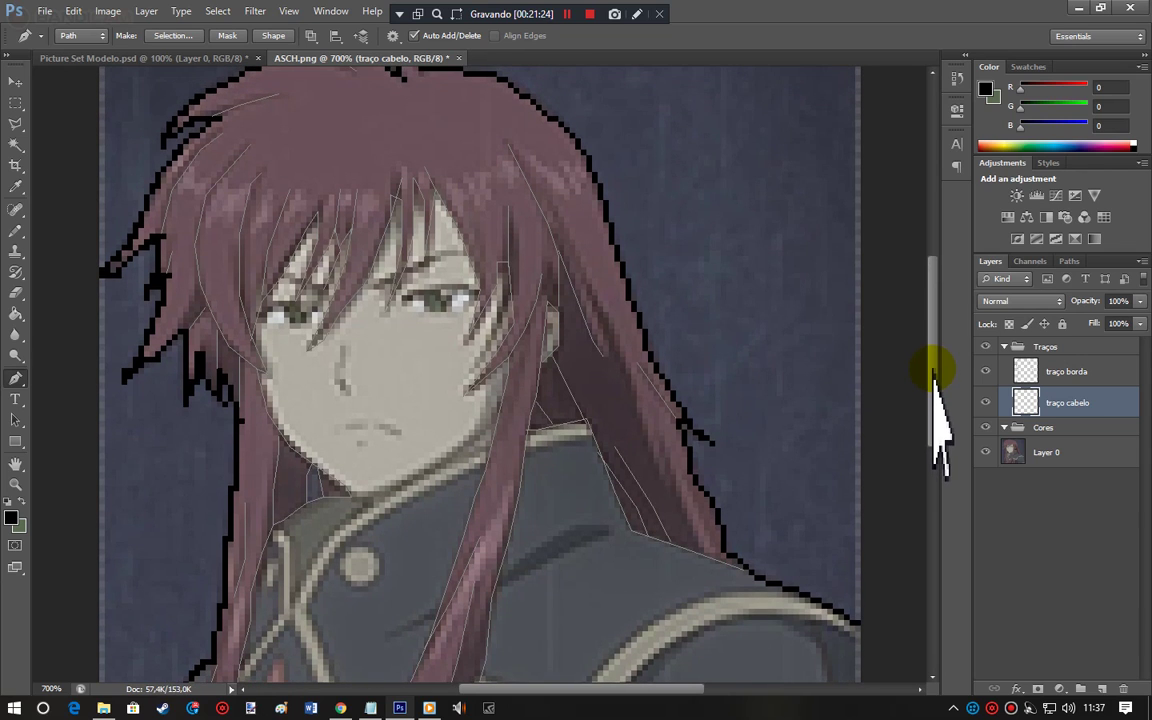
pyautogui.rightClick(802, 360)
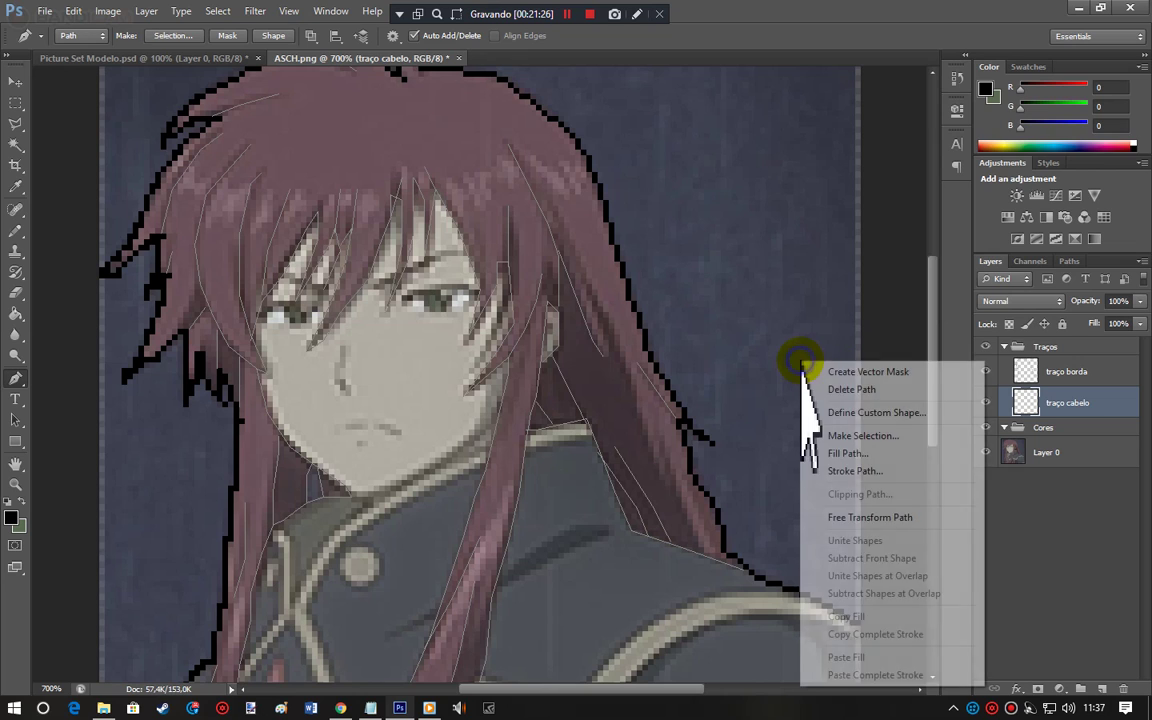
pyautogui.click(843, 471)
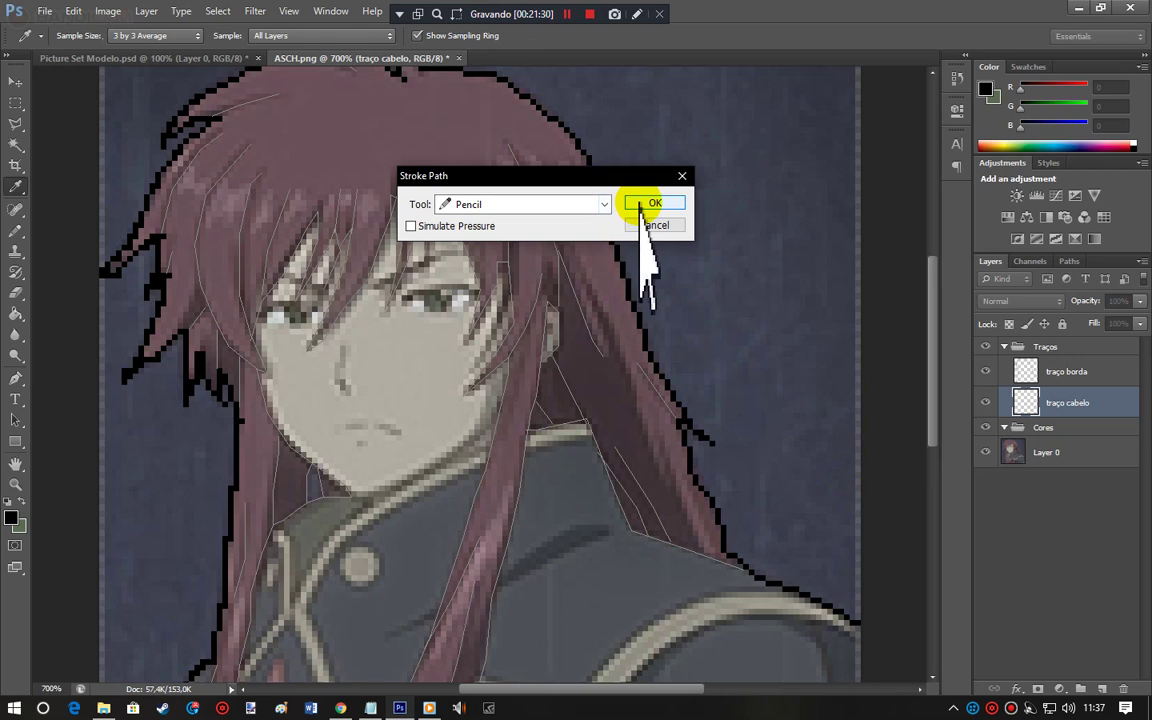
pyautogui.click(648, 204)
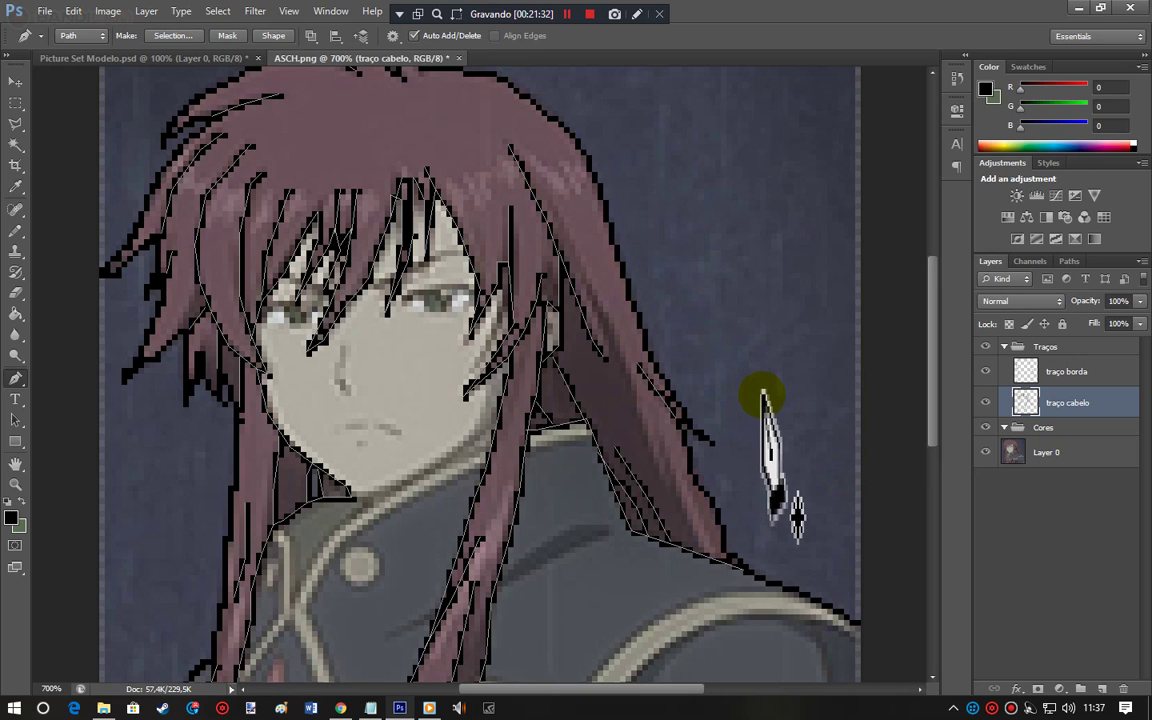
pyautogui.press('Escape')
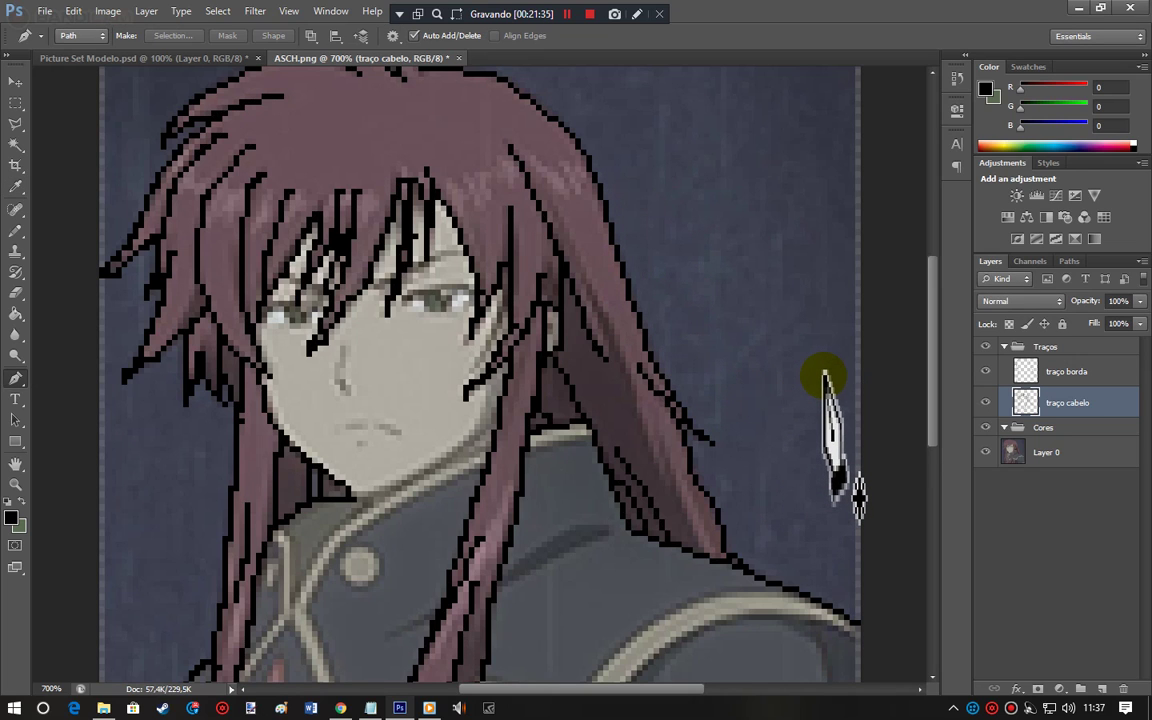
# Step: Add a new layer named "traço do rosto" below "traço cabelo" in the Traços group
pyautogui.moveTo(931, 388)
pyautogui.mouseDown()
pyautogui.moveTo(930, 467)
pyautogui.moveTo(930, 405)
pyautogui.mouseUp()
pyautogui.click(1111, 406)
pyautogui.hotkey('ctrl', 'shift', 'n')
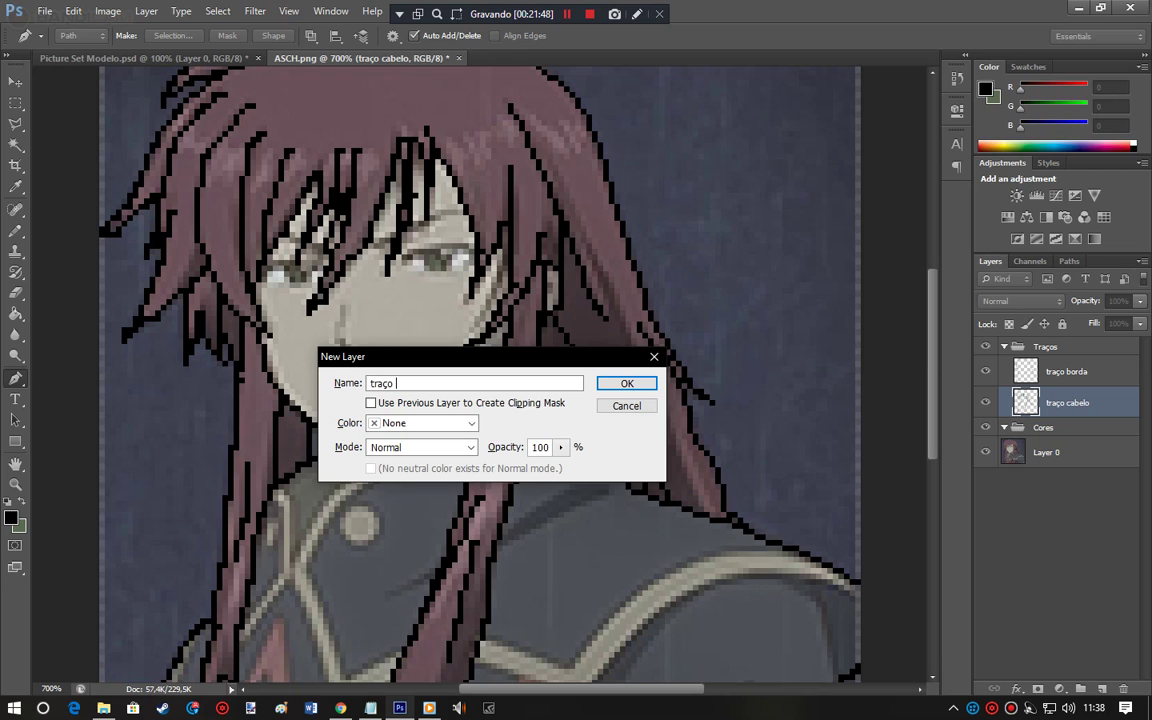
pyautogui.press('Return')
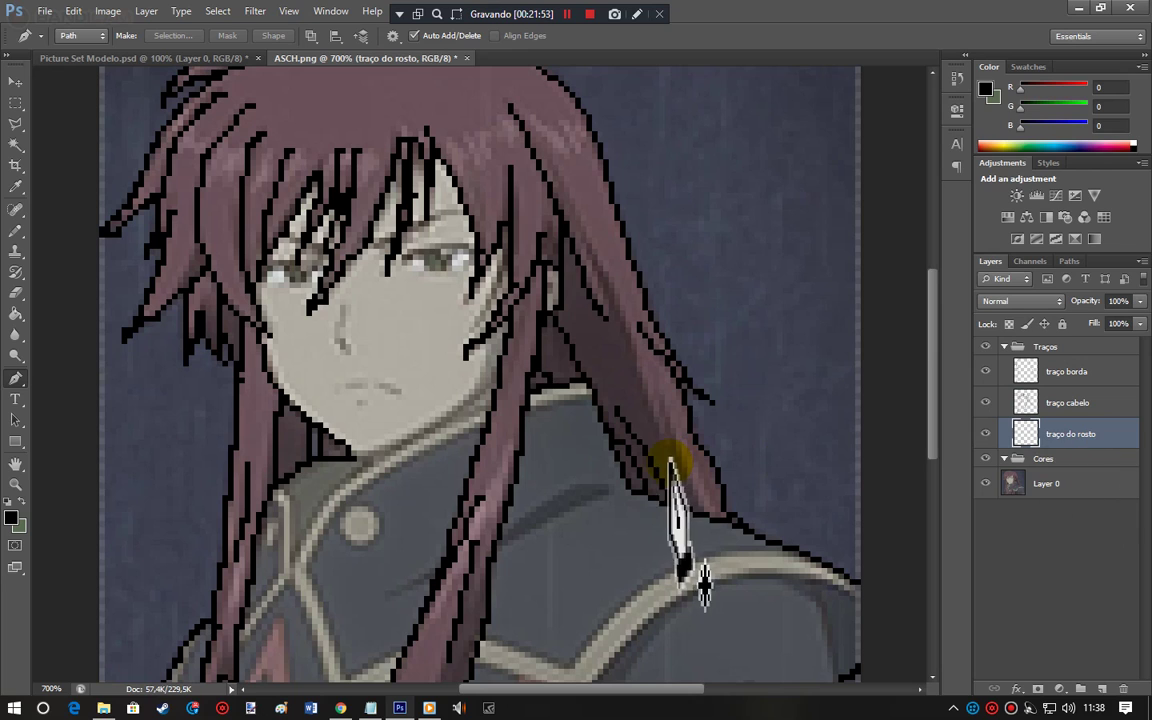
# Step: Trace separate Pen paths along the lower jawline, the nose, the mouth and the short mark under the lip
pyautogui.click(366, 454)
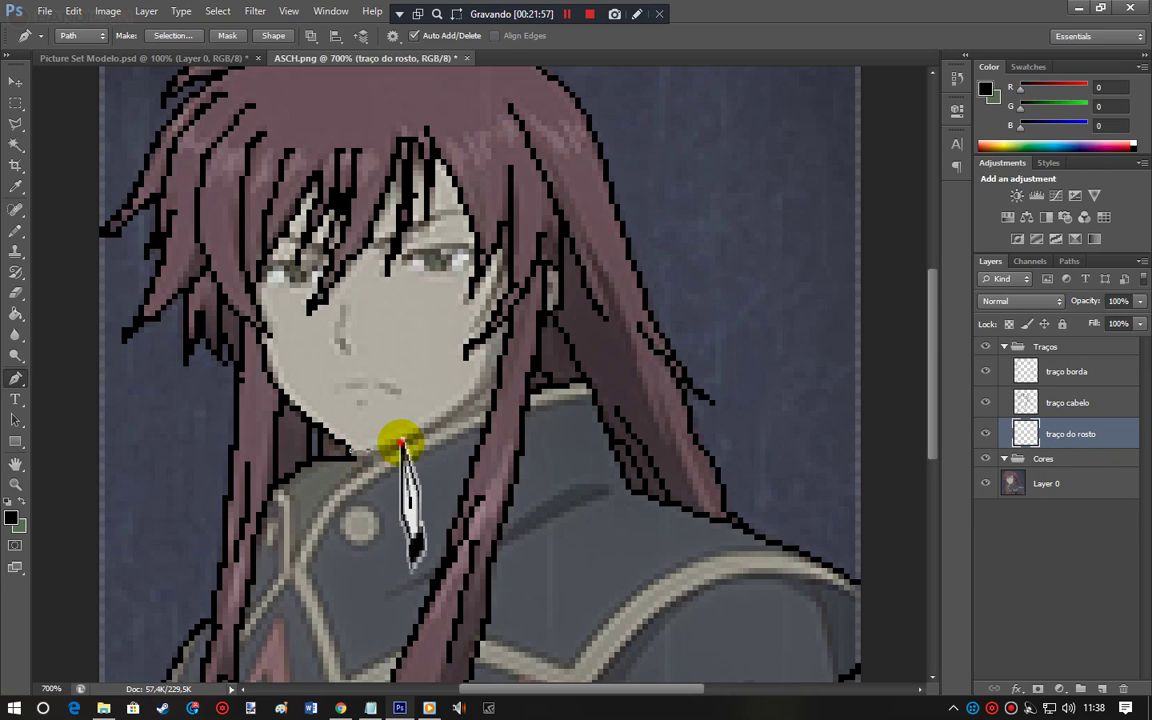
pyautogui.click(497, 378)
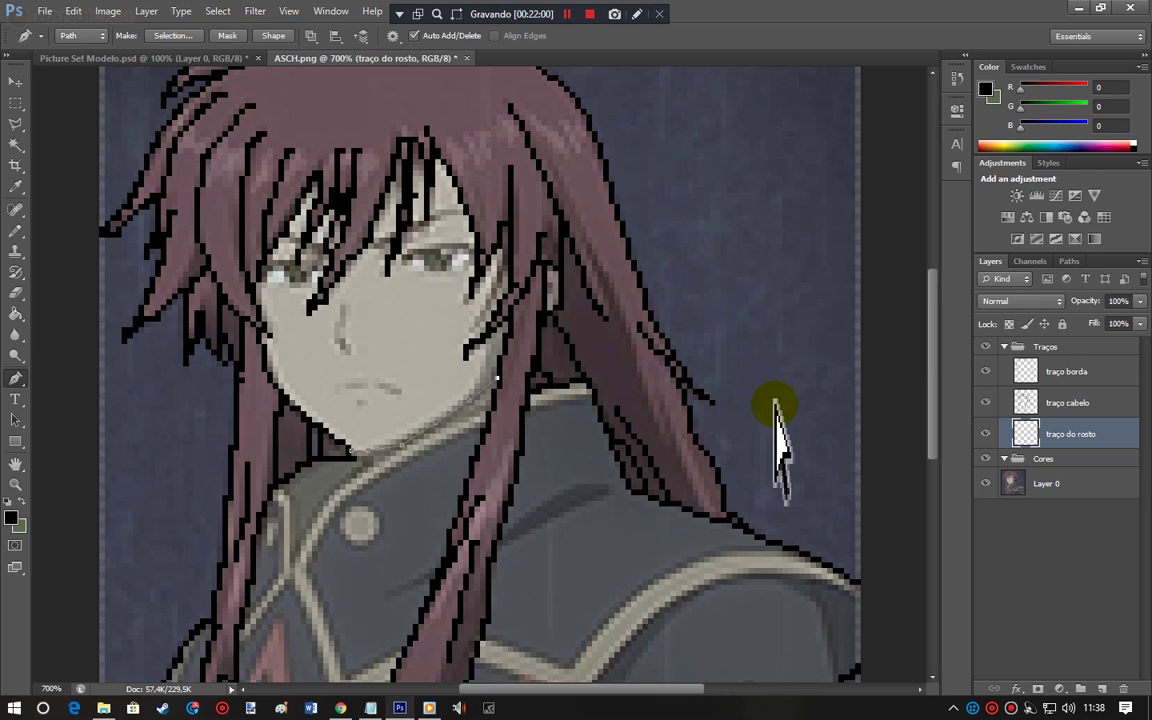
pyautogui.moveTo(344, 310); pyautogui.dragTo(386, 386)
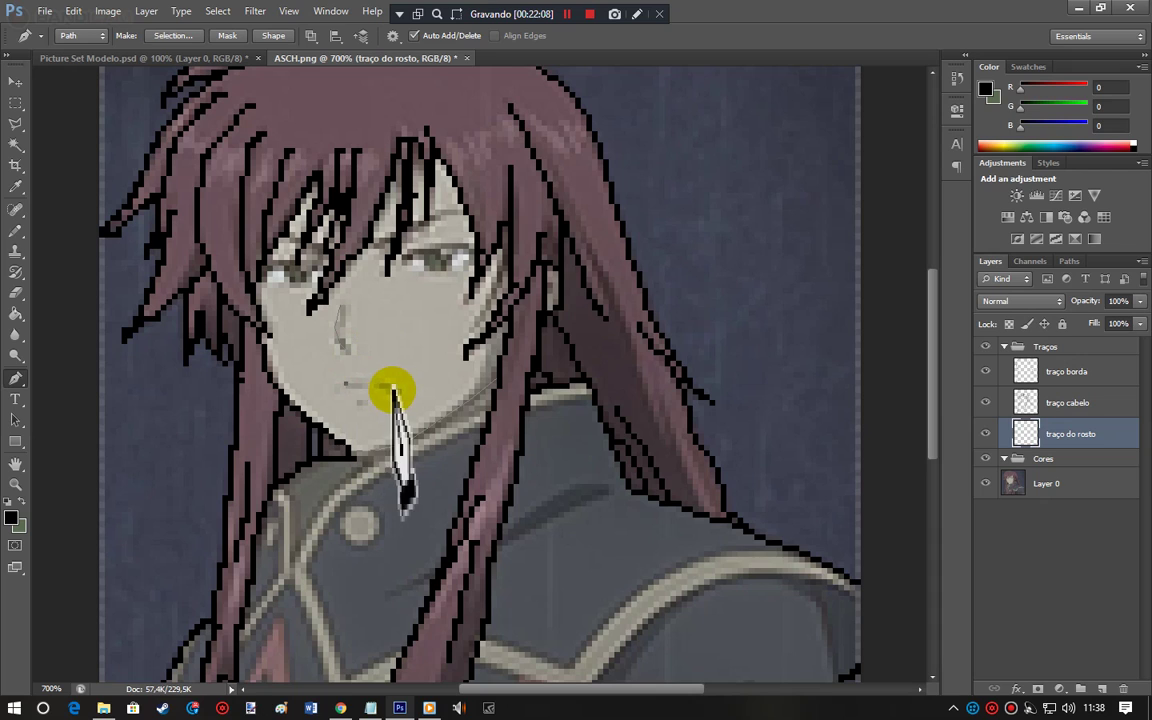
pyautogui.click(398, 392)
pyautogui.keyDown('ctrl'); pyautogui.click(426, 396); pyautogui.keyUp('ctrl')
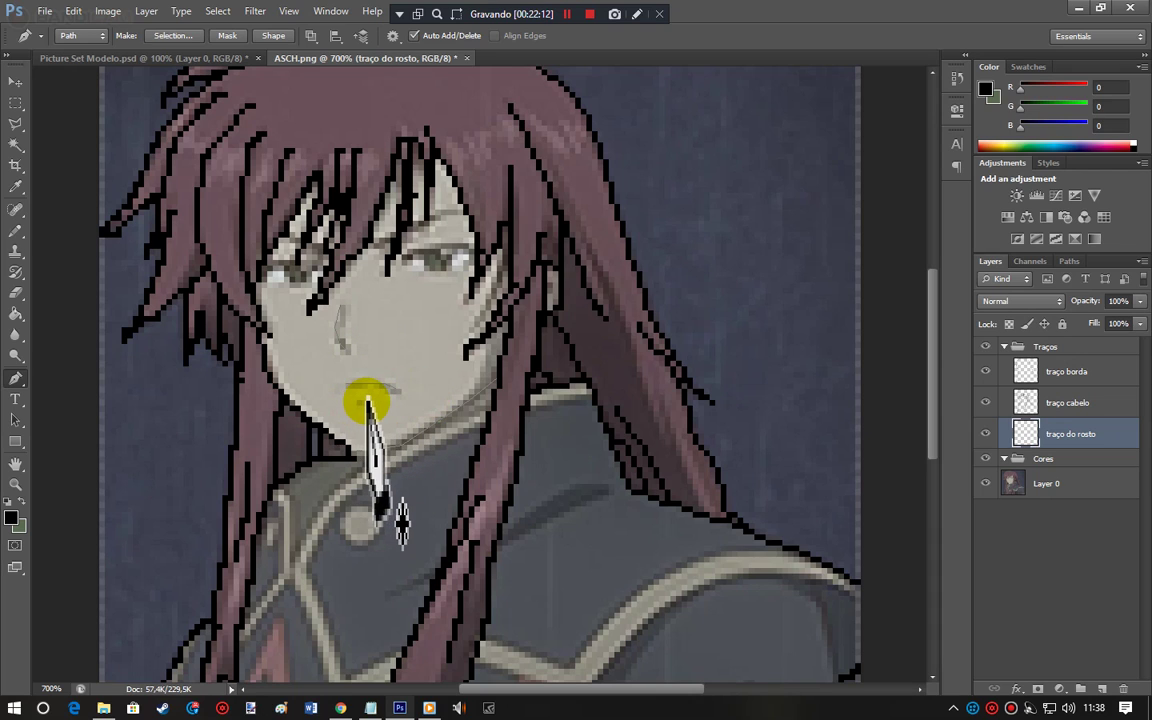
pyautogui.moveTo(367, 403); pyautogui.dragTo(355, 398)
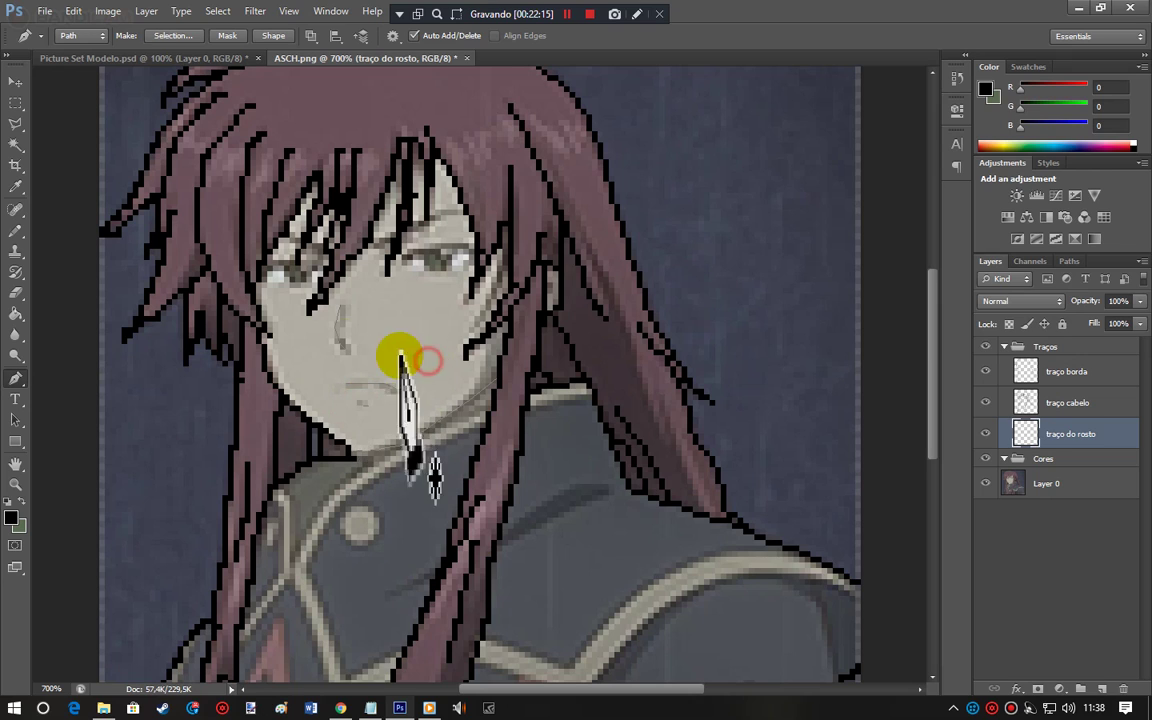
# Step: Trace Pen paths over both eyebrows, following them up to the hair strands
pyautogui.moveTo(307, 300); pyautogui.dragTo(270, 262)
pyautogui.moveTo(301, 385); pyautogui.dragTo(337, 356)
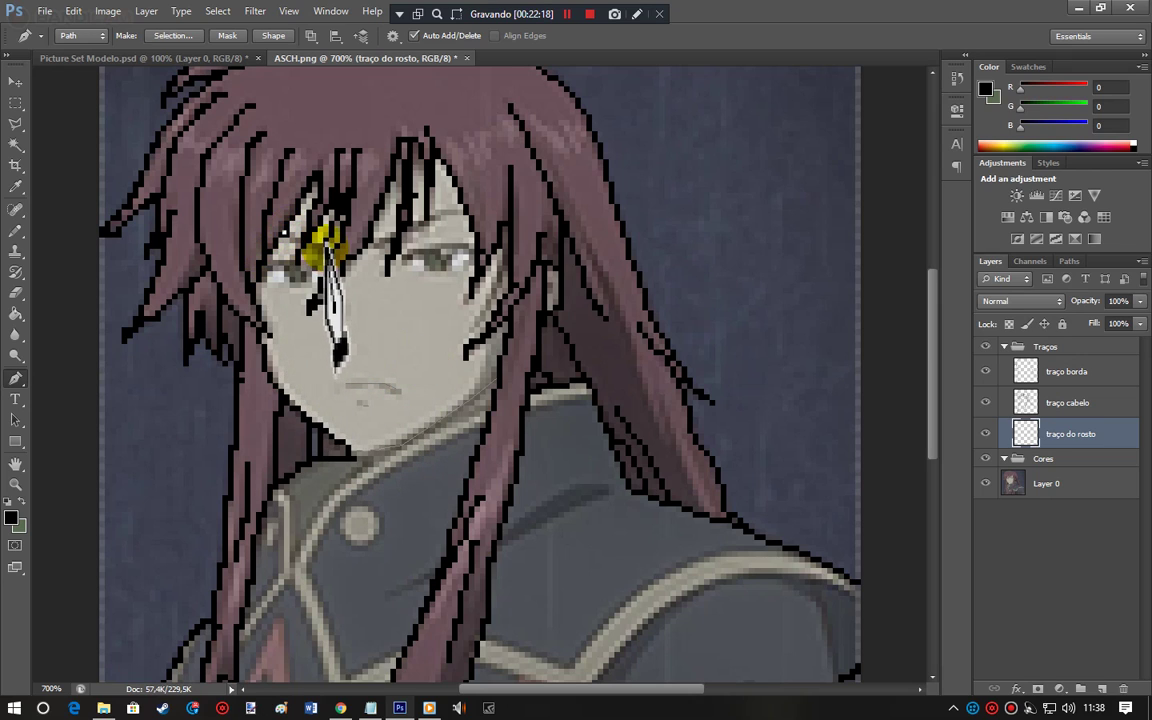
pyautogui.click(325, 250)
pyautogui.keyDown('ctrl'); pyautogui.click(426, 352); pyautogui.keyUp('ctrl')
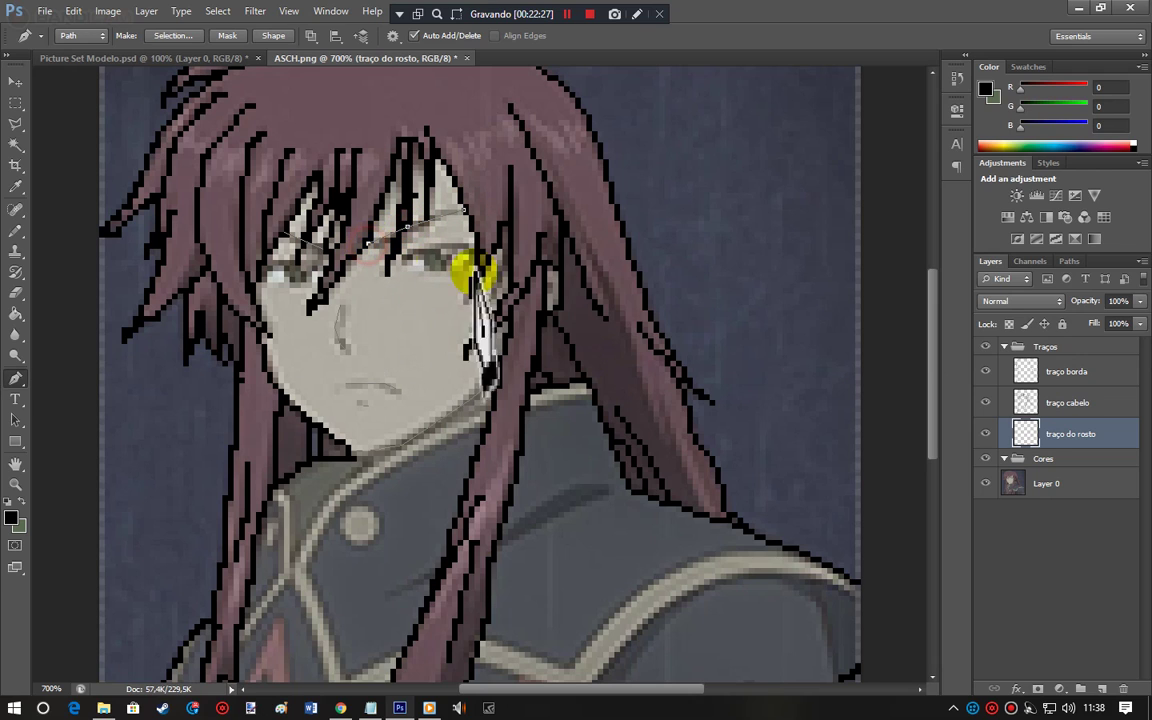
# Step: Trace Pen paths along the upper and lower edges of the eye partly covered by the fringe
pyautogui.click(262, 263)
pyautogui.click(309, 261)
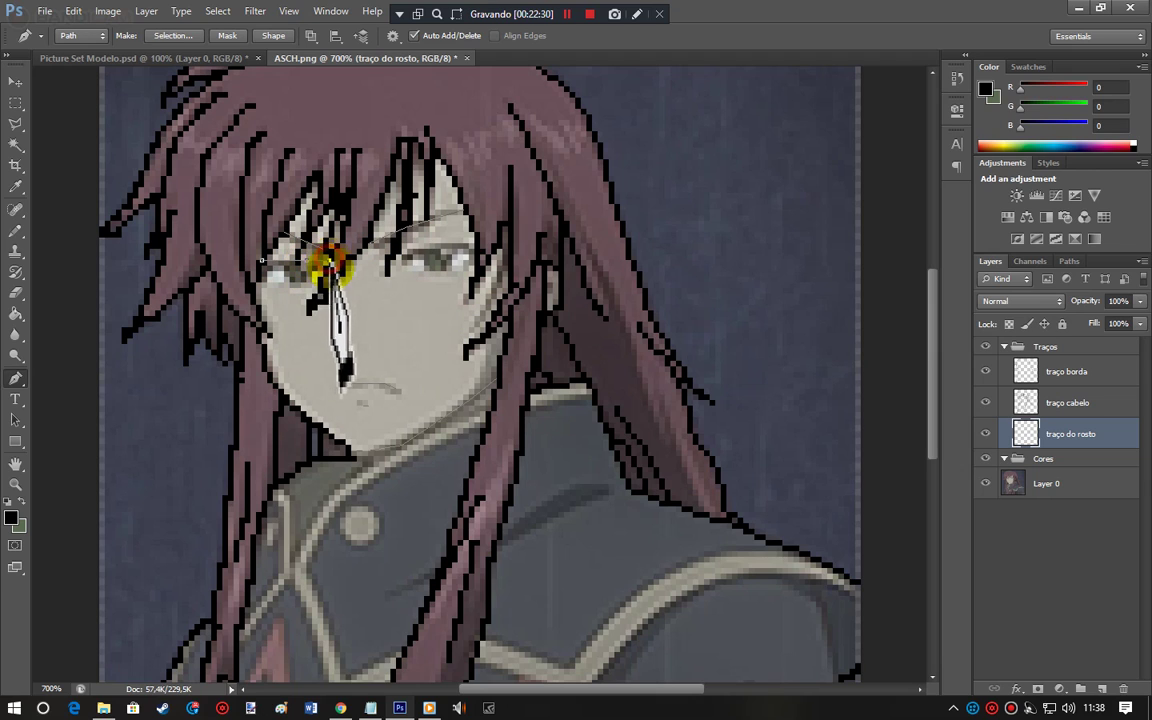
pyautogui.click(358, 290)
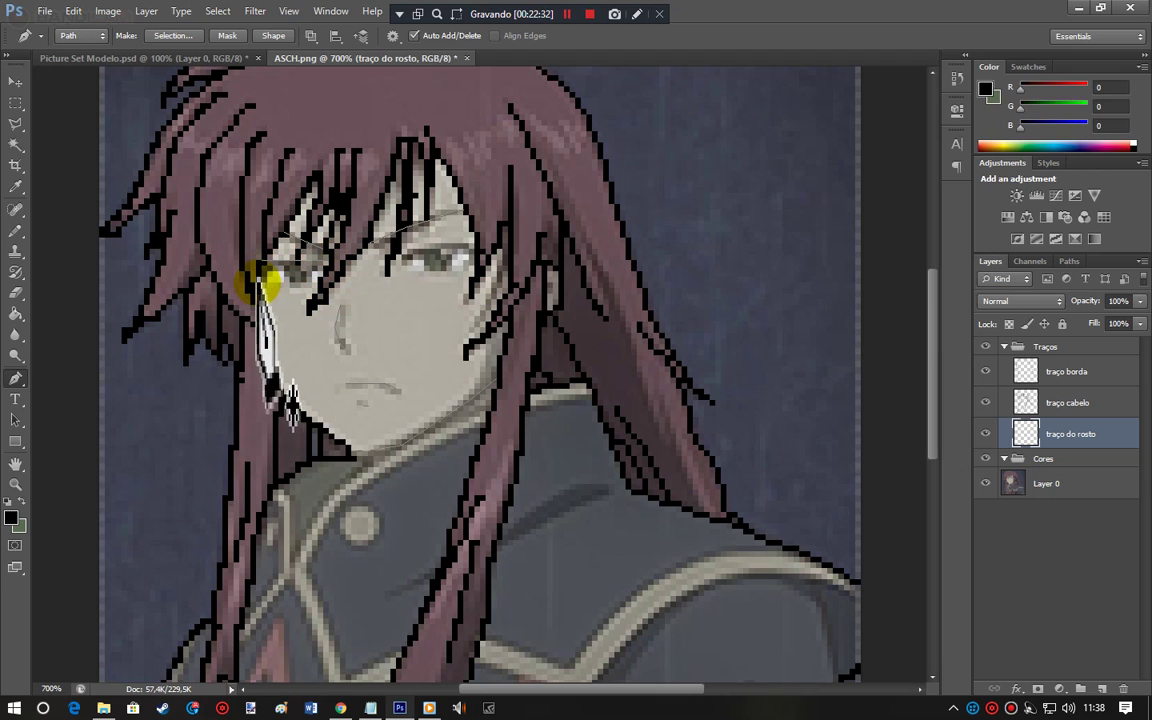
pyautogui.click(316, 282)
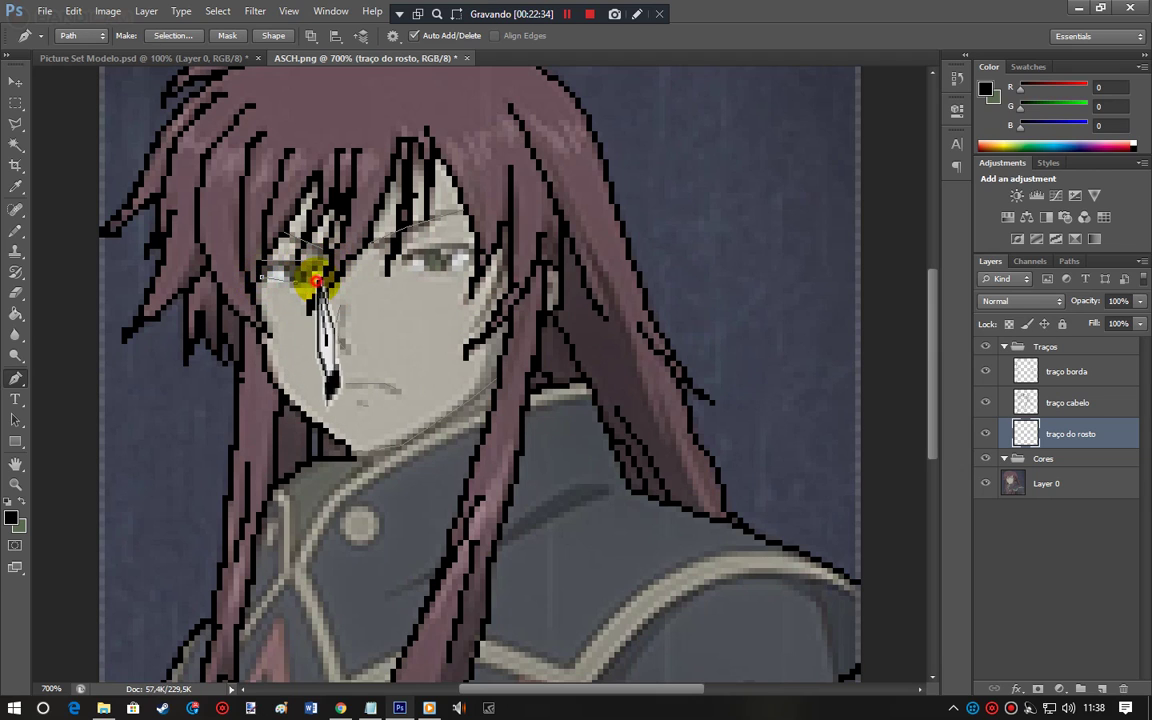
pyautogui.click(324, 268)
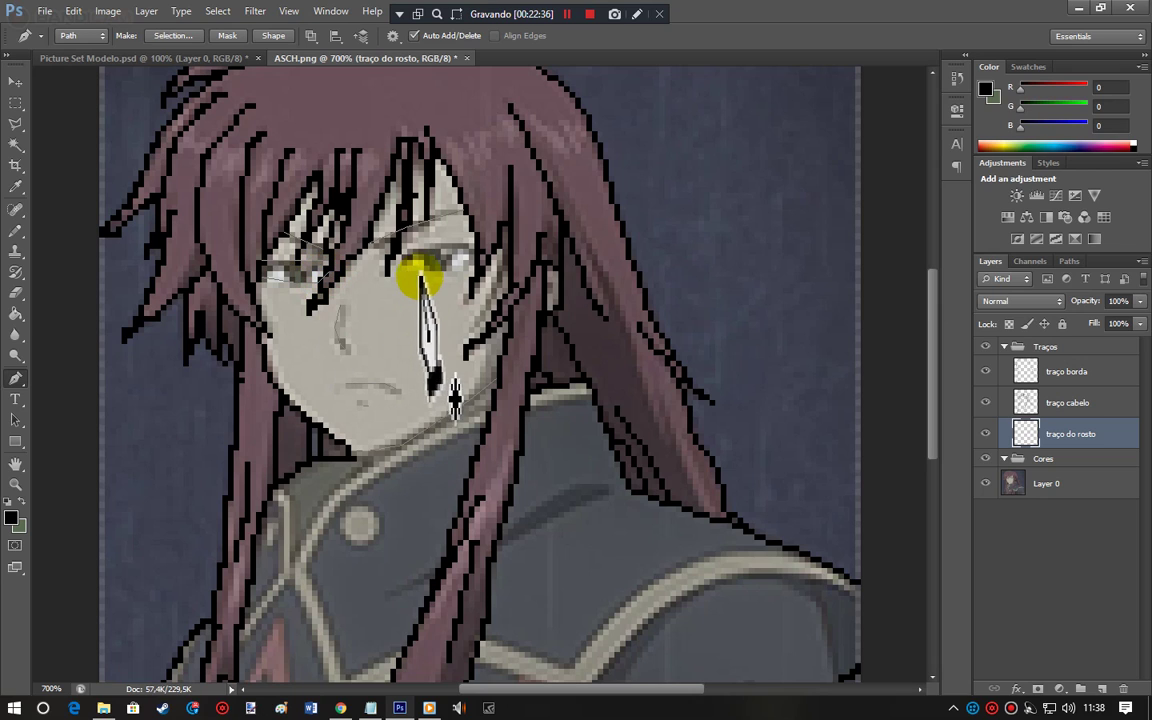
# Step: Trace Pen paths along the upper lid and lower edge of the more exposed eye
pyautogui.click(445, 243)
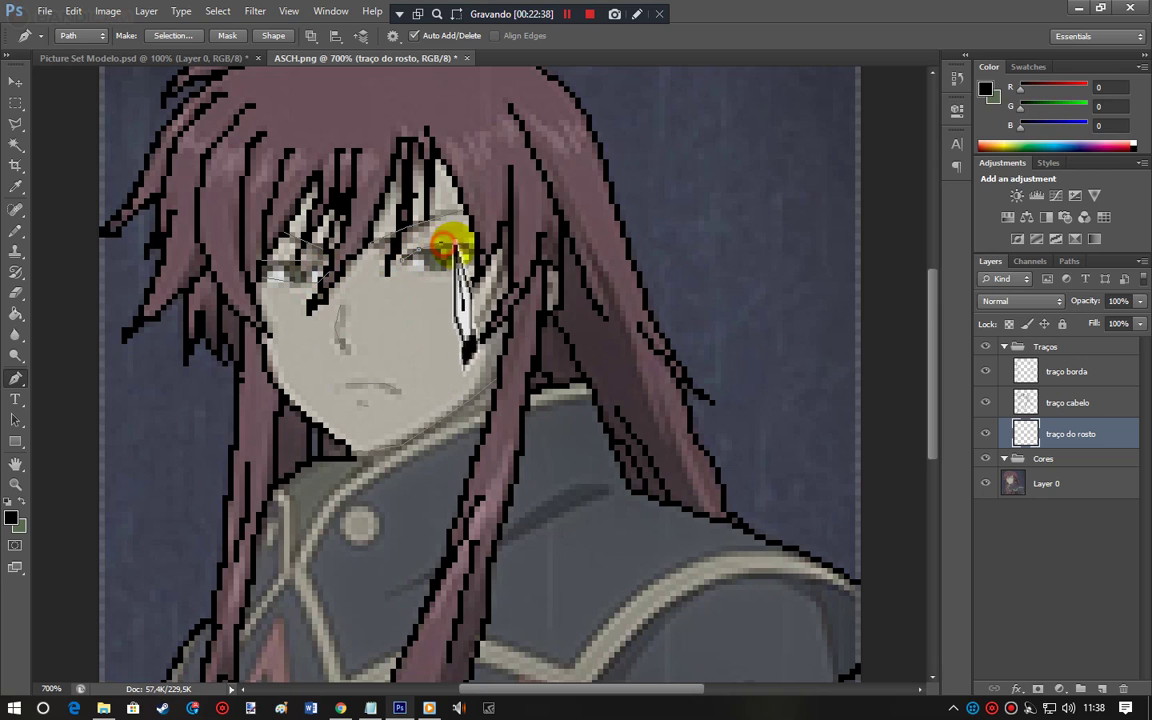
pyautogui.click(476, 244)
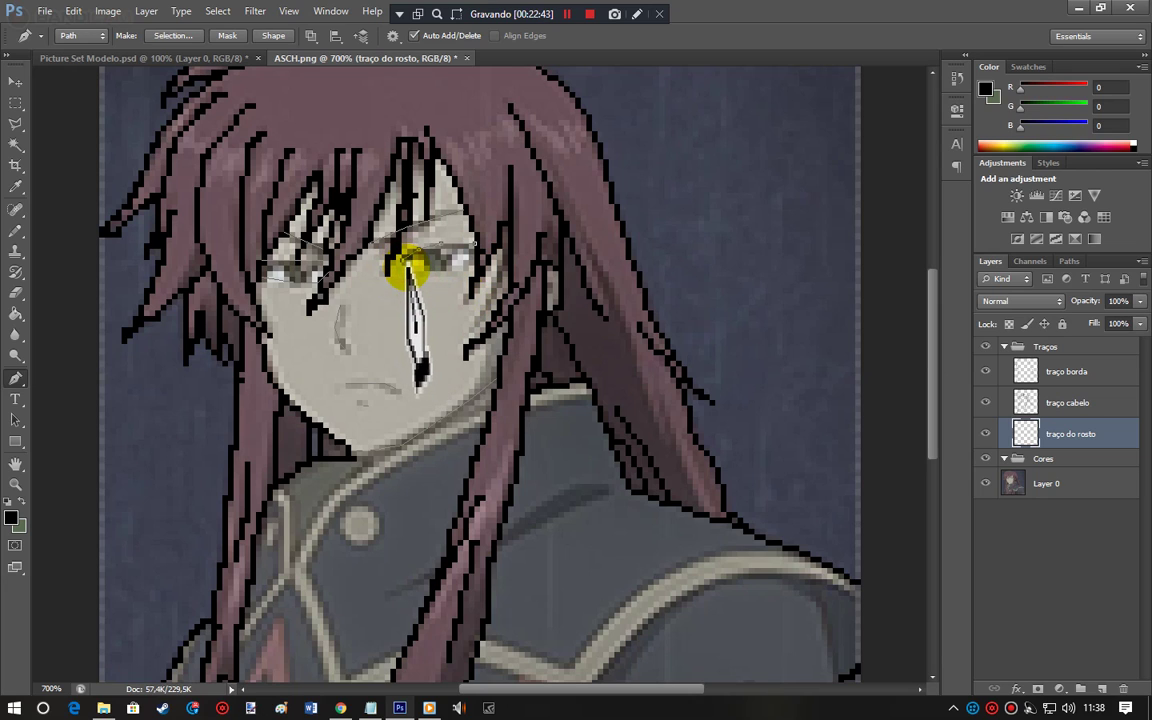
pyautogui.click(421, 264)
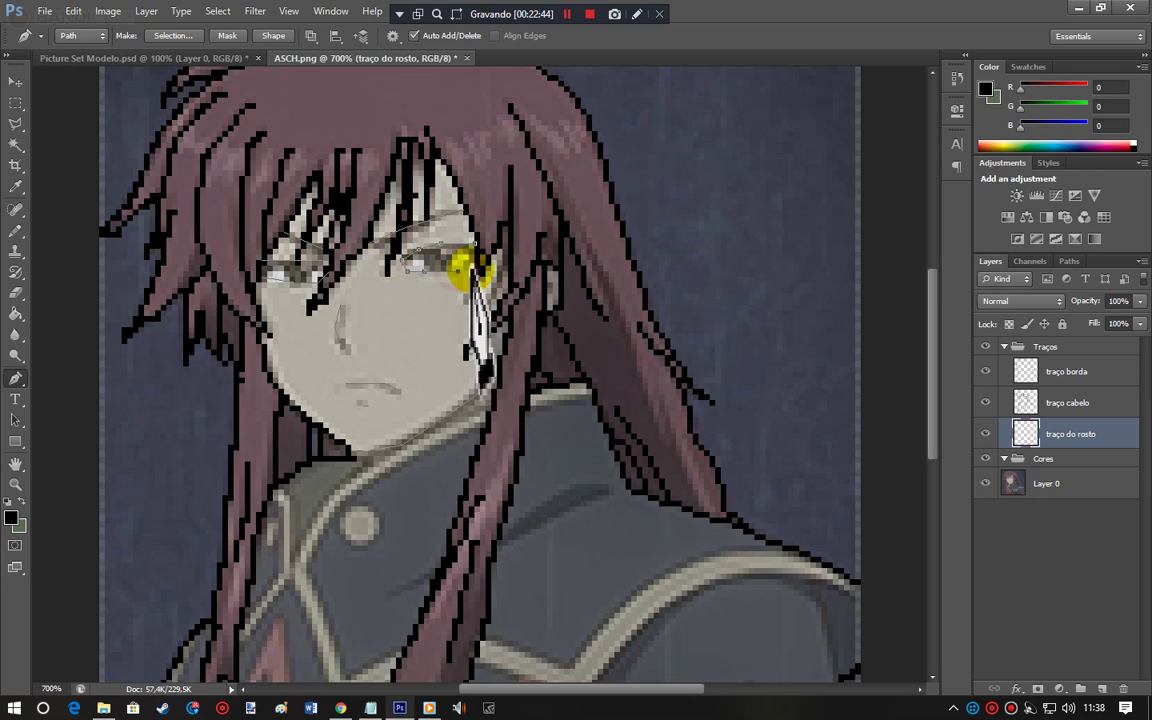
pyautogui.click(474, 262)
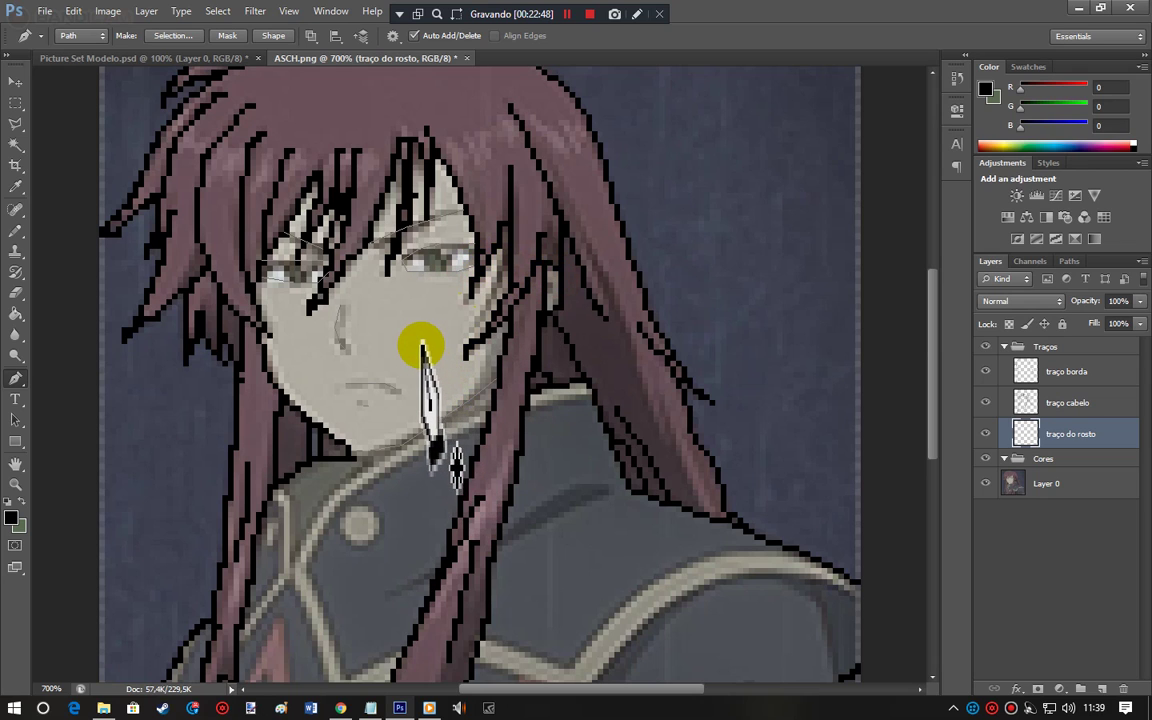
# Step: Stroke the facial paths on the "traço do rosto" layer with the Pencil and clear the paths
pyautogui.scroll(-6, 938, 455)
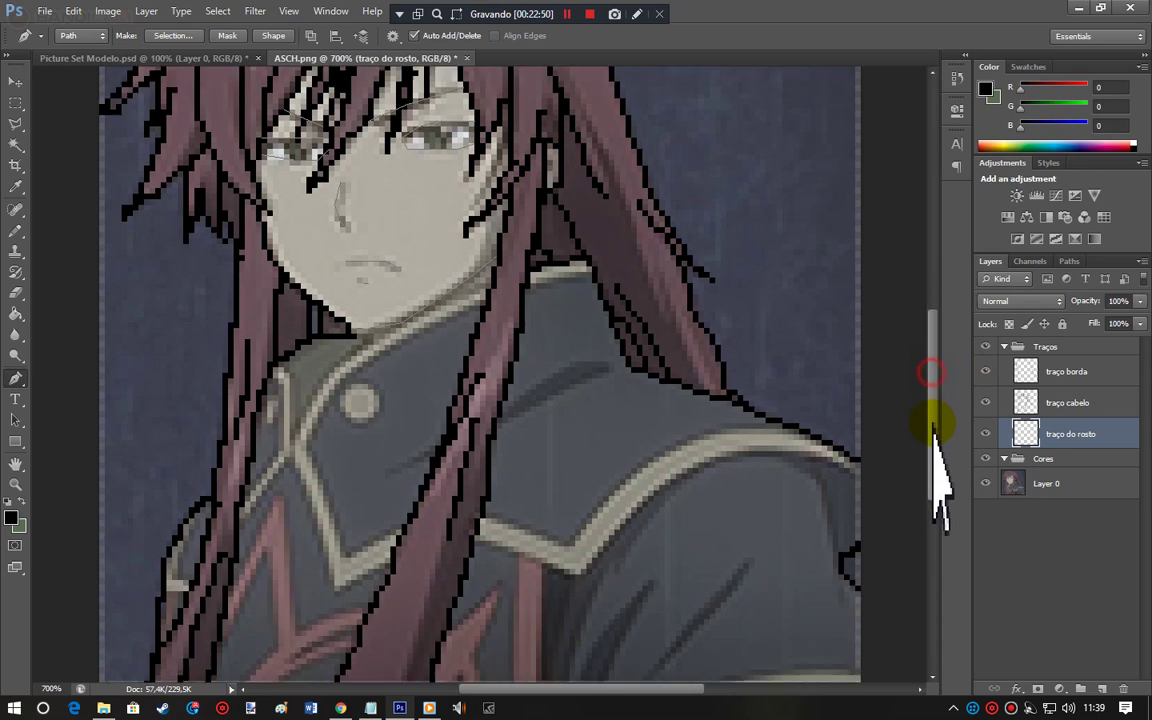
pyautogui.scroll(6, 938, 455)
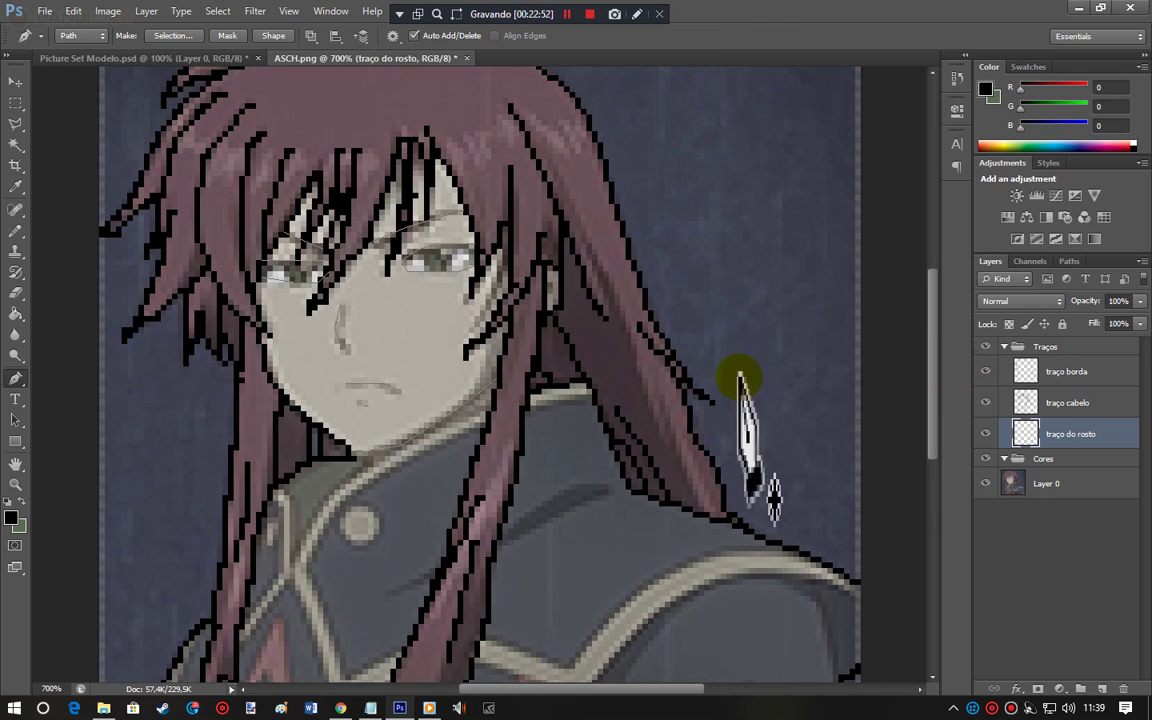
pyautogui.rightClick(710, 323)
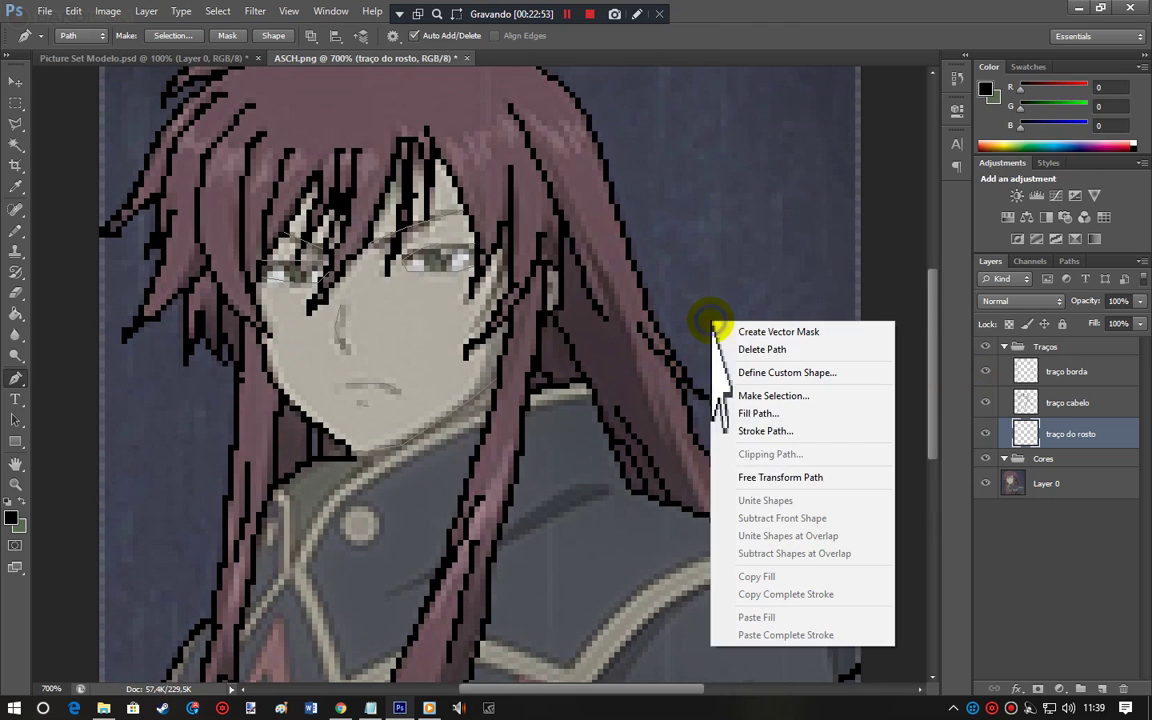
pyautogui.click(768, 430)
pyautogui.click(660, 201)
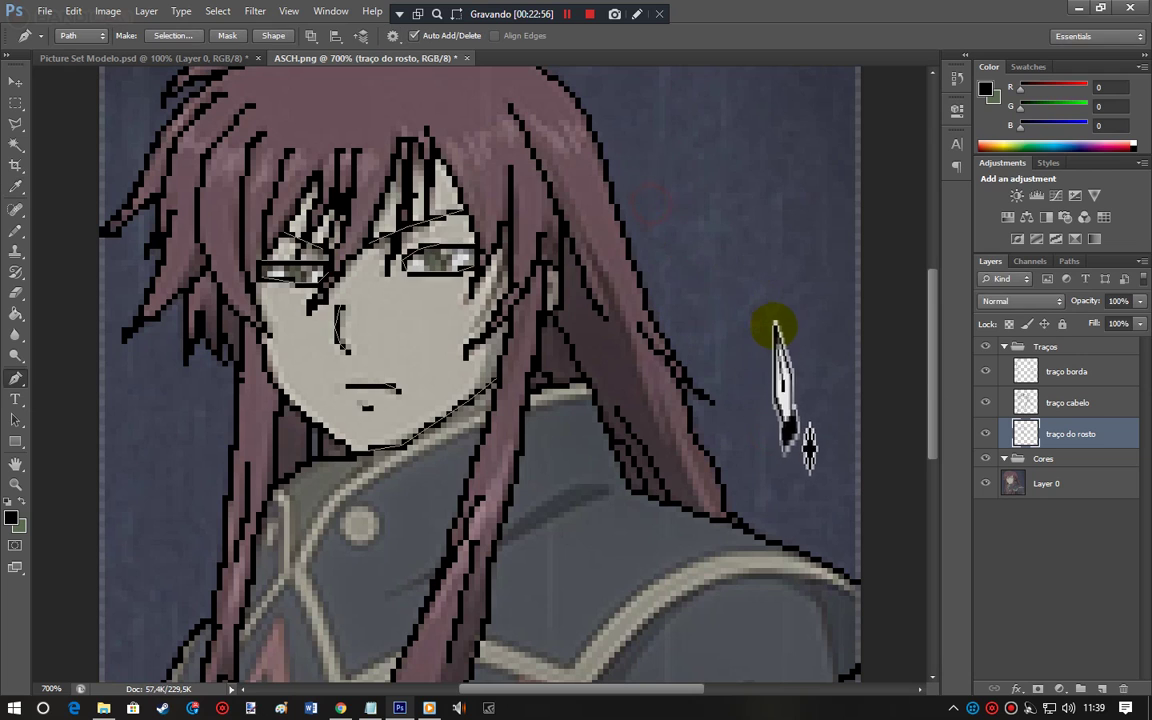
pyautogui.press('Return')
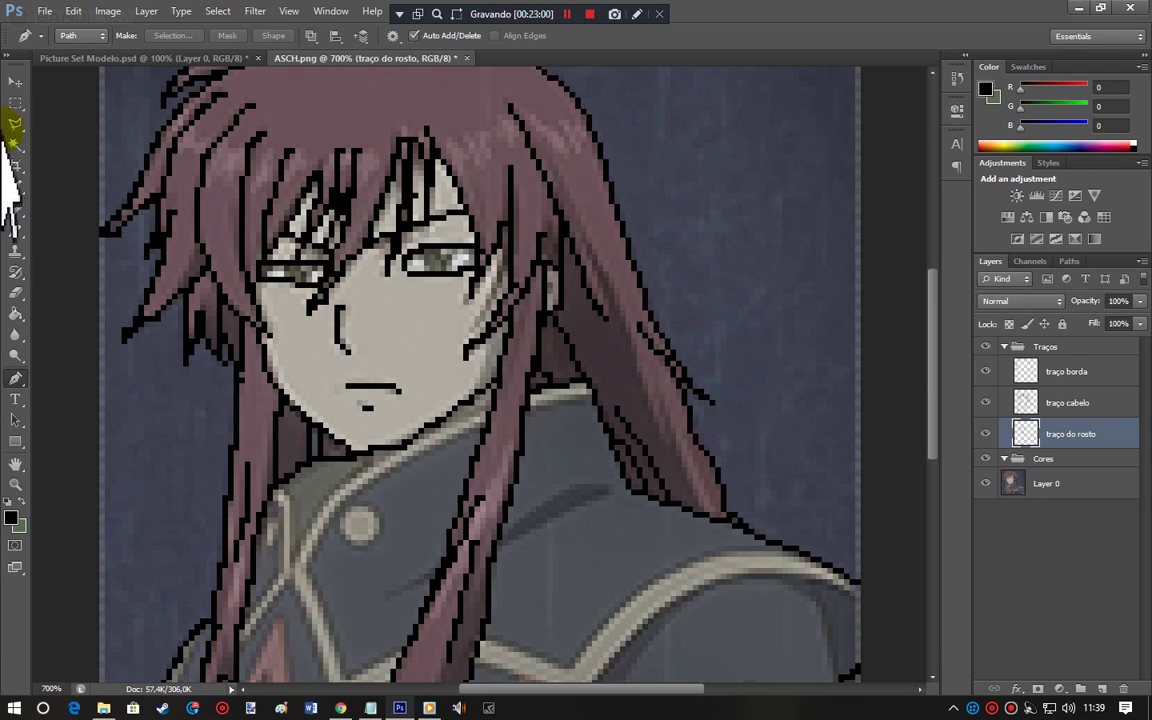
# Step: Delete the stroked outline of the eye under the fringe using a rectangular selection, then deselect
pyautogui.click(14, 104)
pyautogui.moveTo(244, 263); pyautogui.dragTo(333, 299)
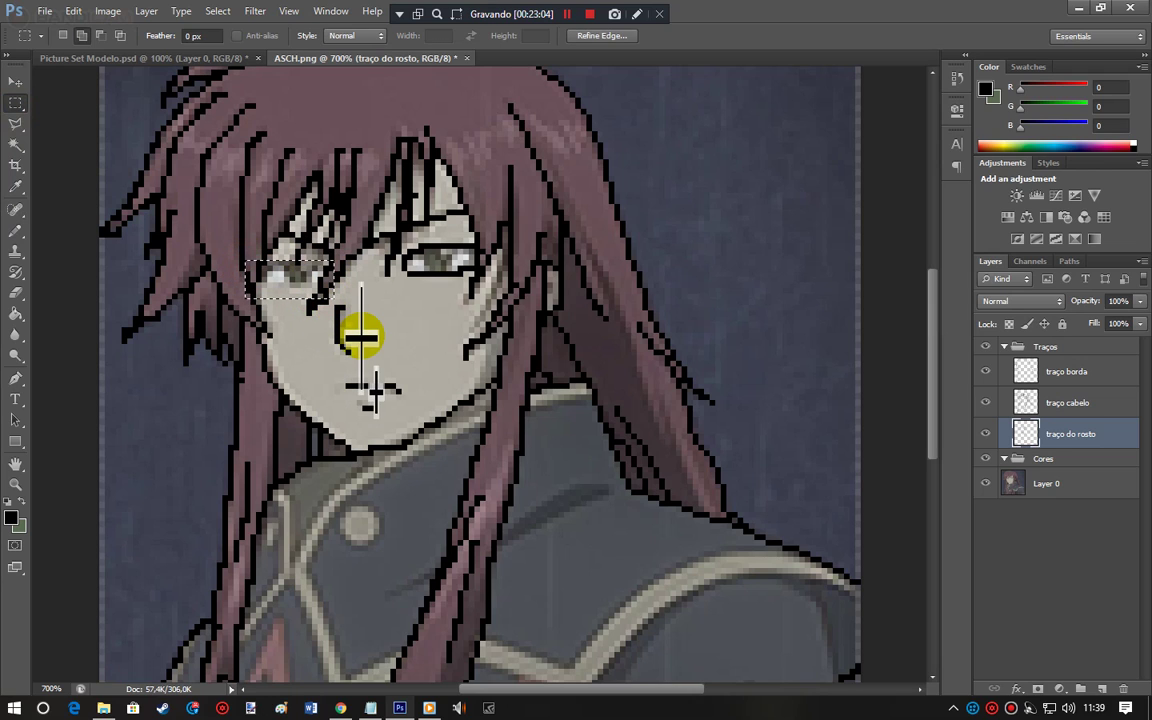
pyautogui.click(370, 329)
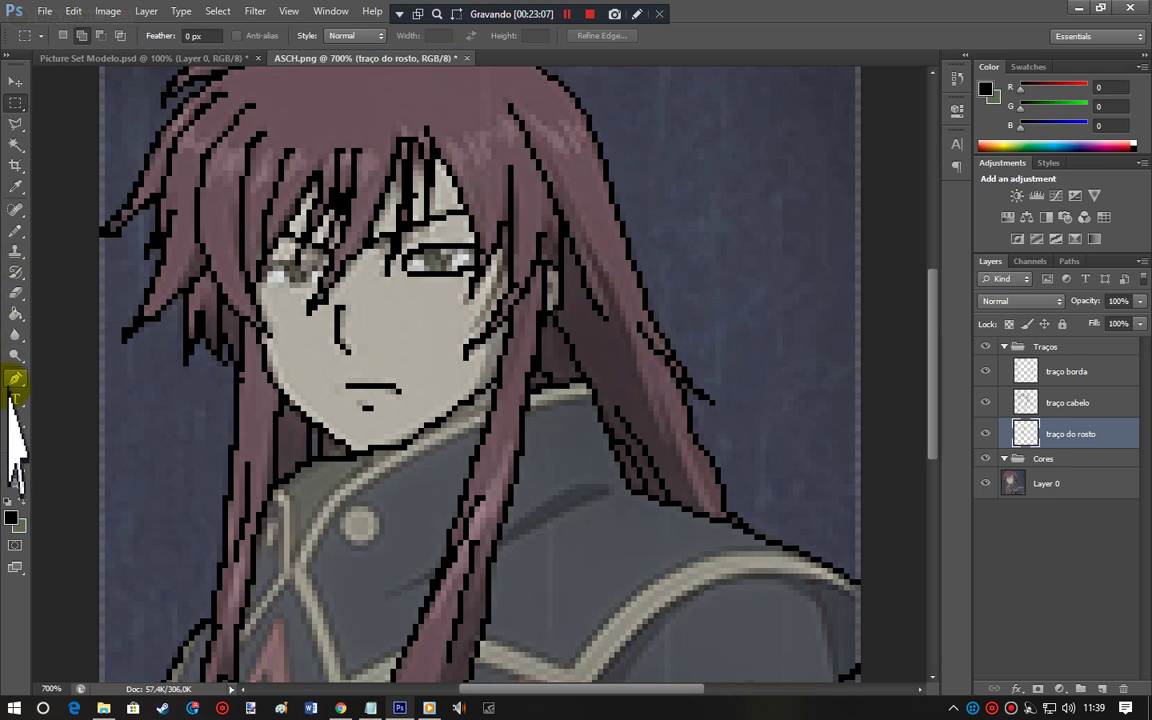
# Step: Redraw the outline of the eye under the fringe with the Pen tool, stroke it with the Pencil and clear the path
pyautogui.click(15, 379)
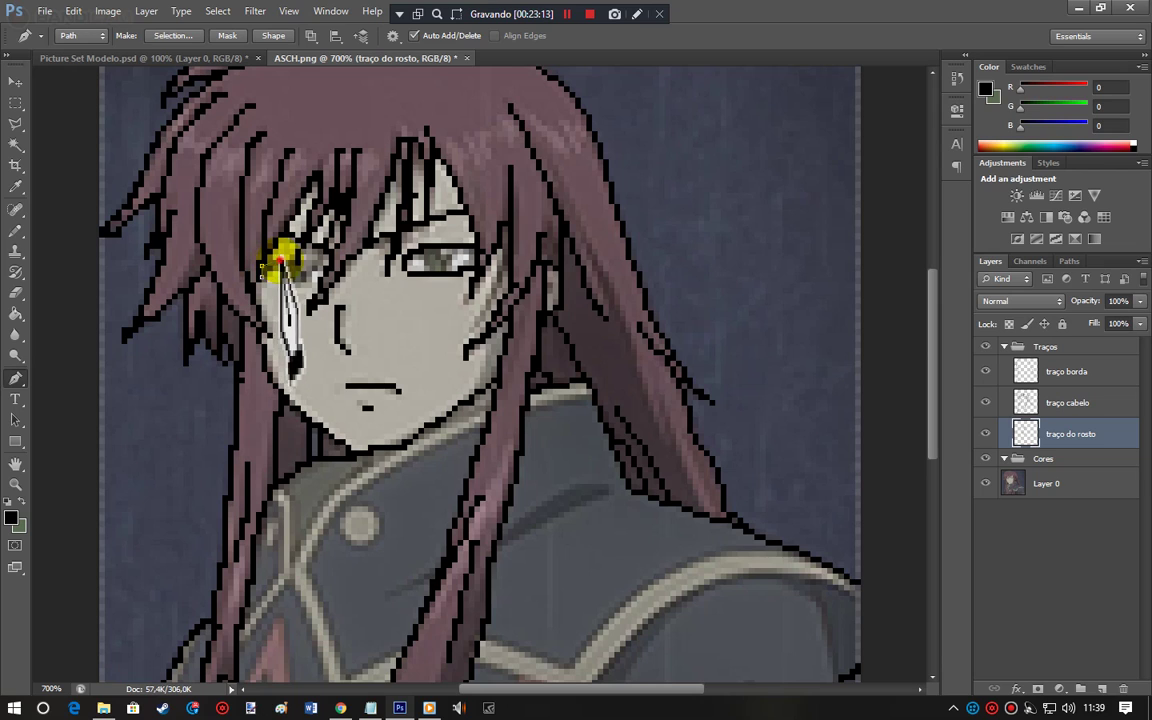
pyautogui.click(304, 260)
pyautogui.moveTo(325, 268); pyautogui.dragTo(266, 284)
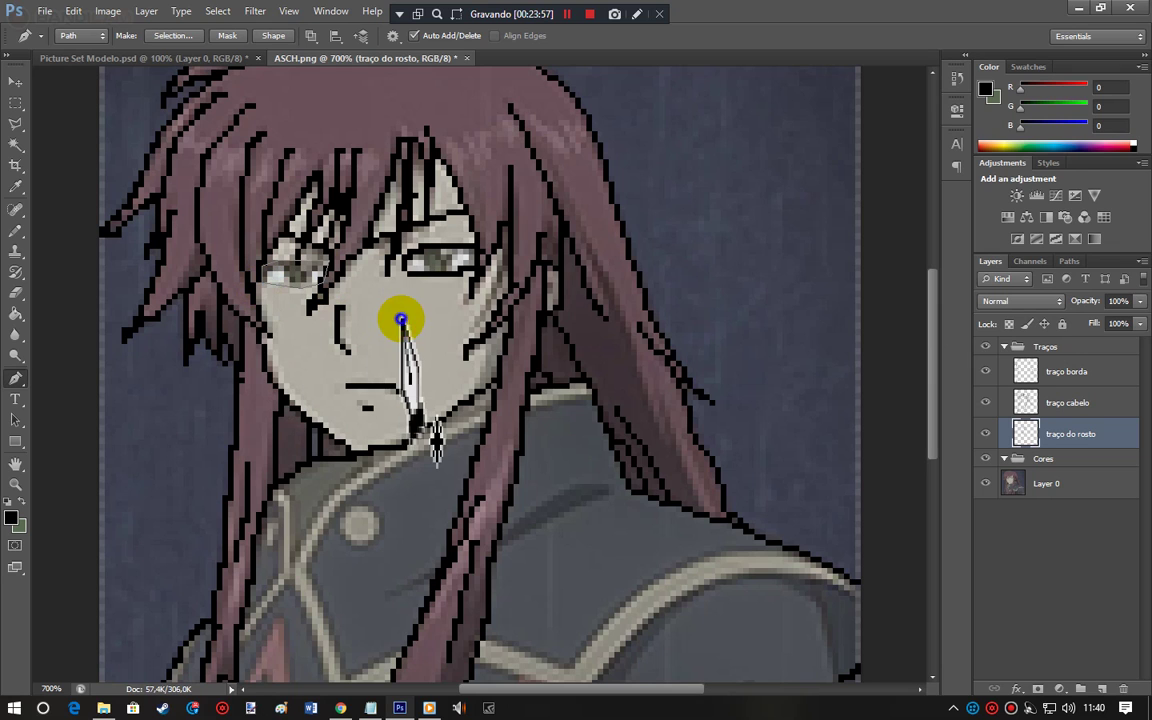
pyautogui.rightClick(402, 318)
pyautogui.click(487, 430)
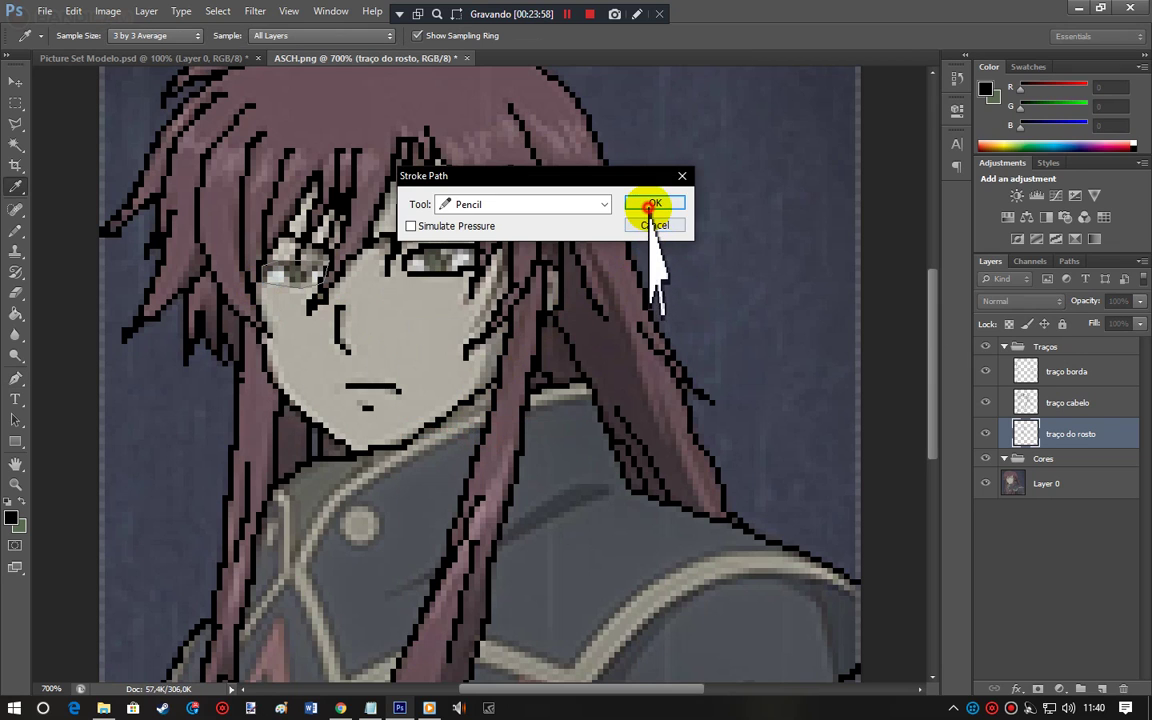
pyautogui.click(658, 205)
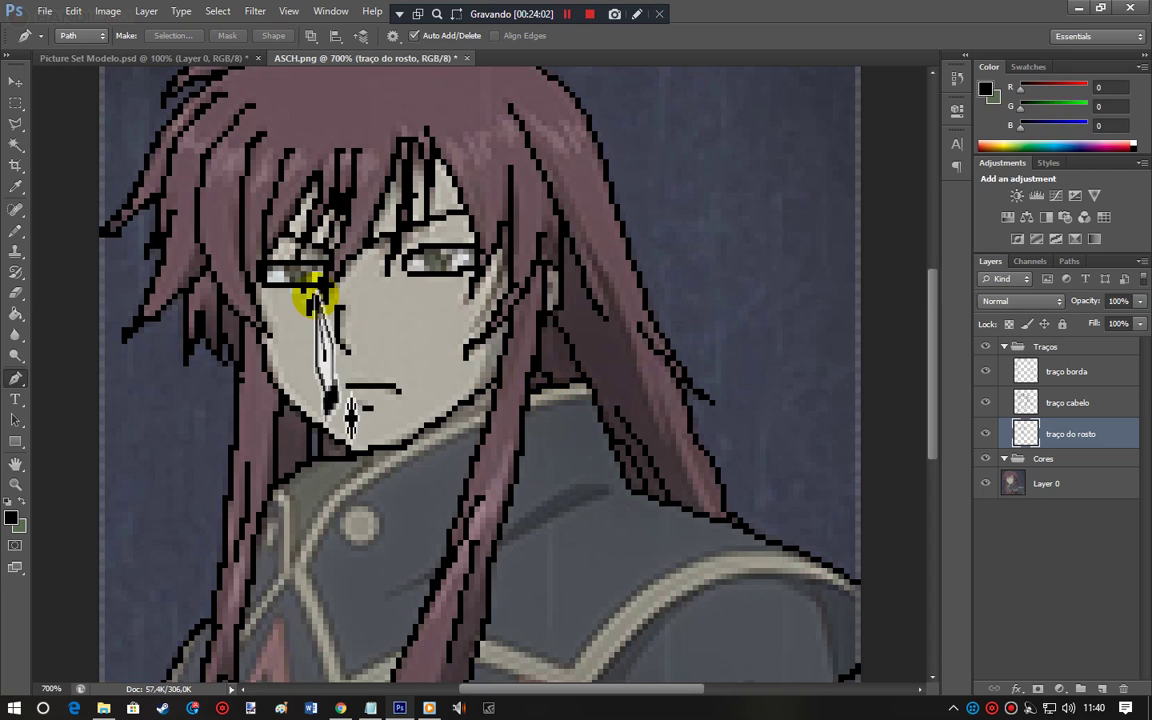
# Step: Trace short vertical Pen paths along the iris edges in both eyes
pyautogui.click(288, 284)
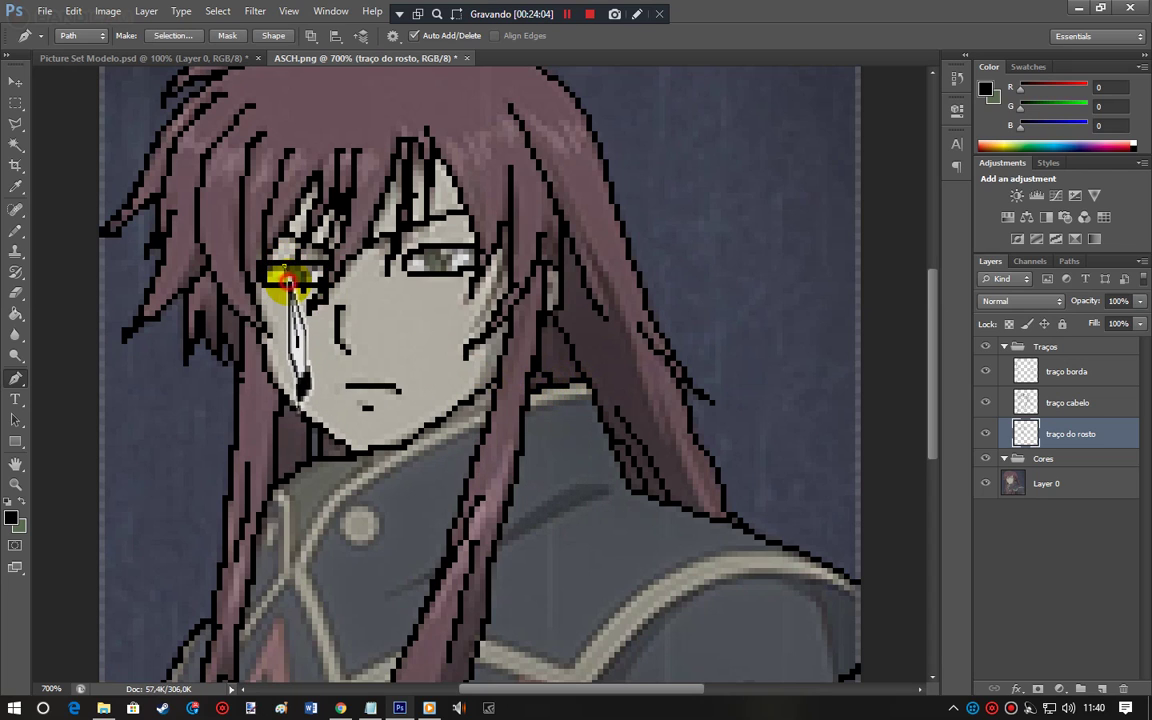
pyautogui.keyDown('ctrl'); pyautogui.click(409, 338); pyautogui.keyUp('ctrl')
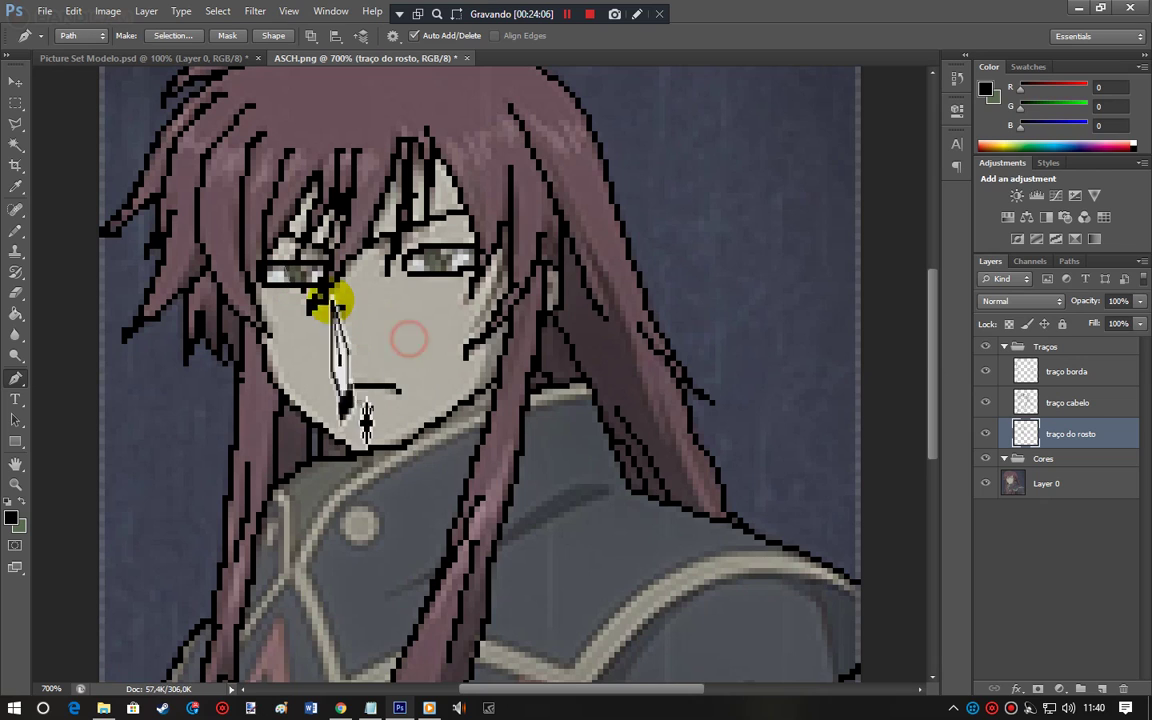
pyautogui.click(302, 274)
pyautogui.click(400, 325)
pyautogui.click(420, 252)
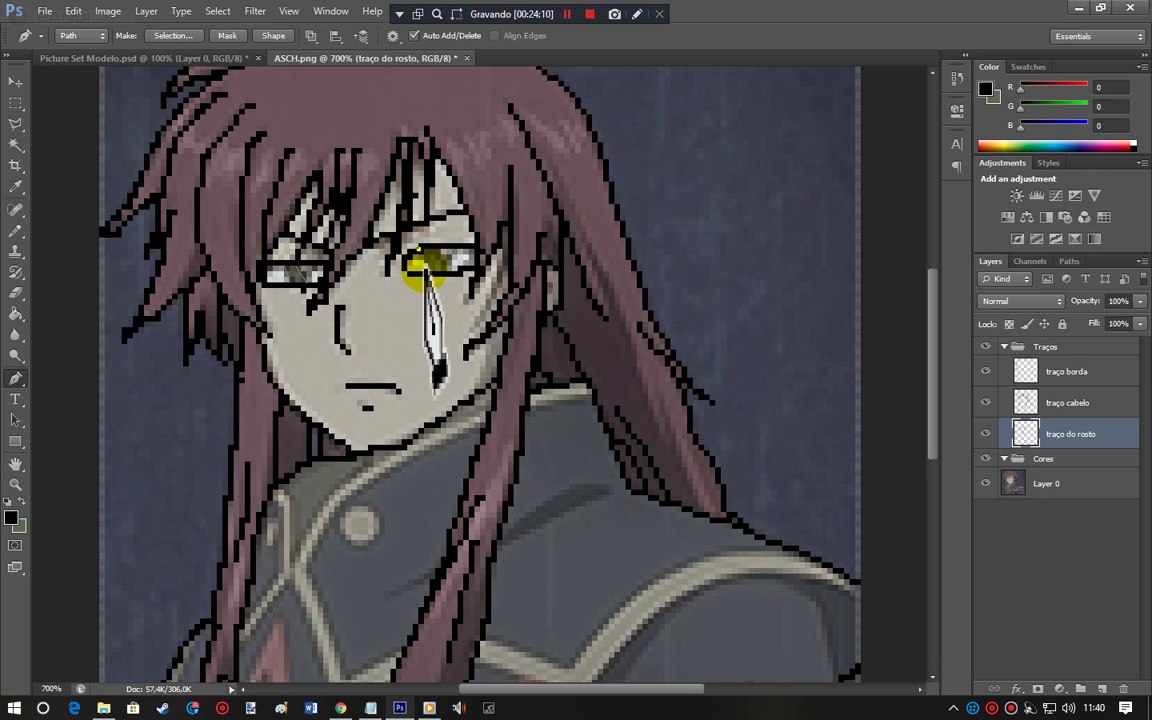
pyautogui.keyDown('ctrl'); pyautogui.click(442, 303); pyautogui.keyUp('ctrl')
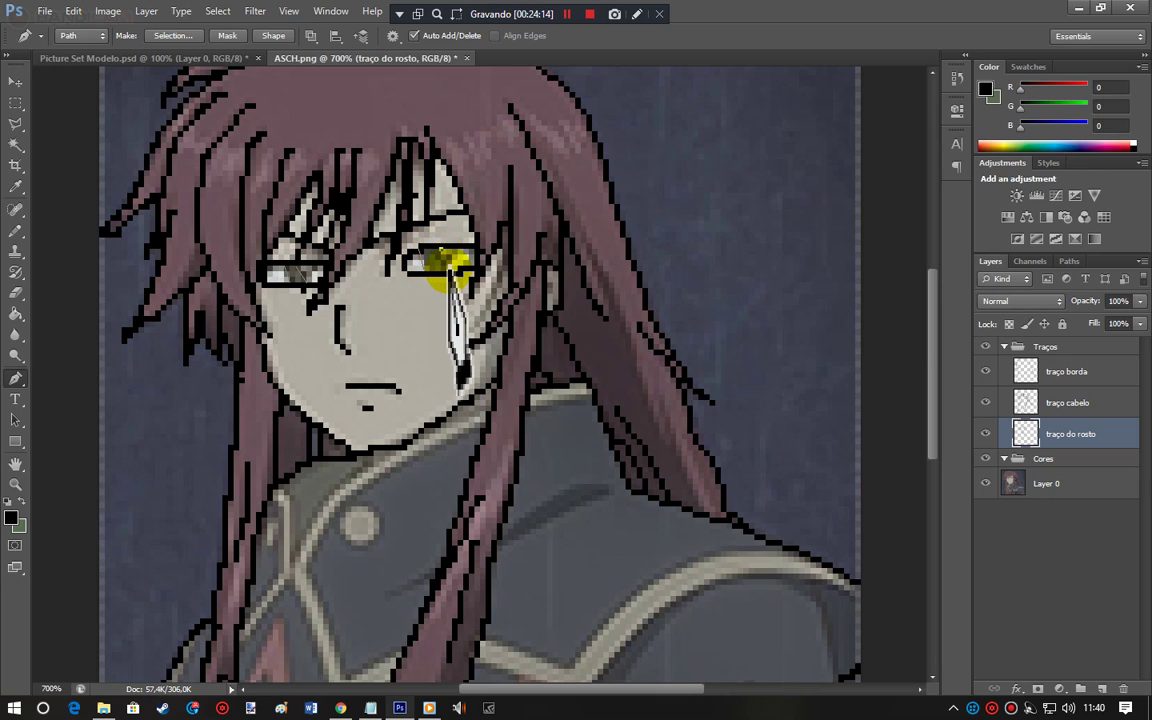
# Step: Stroke the iris paths on the "traço do rosto" layer with the Pencil and clear the paths
pyautogui.rightClick(450, 315)
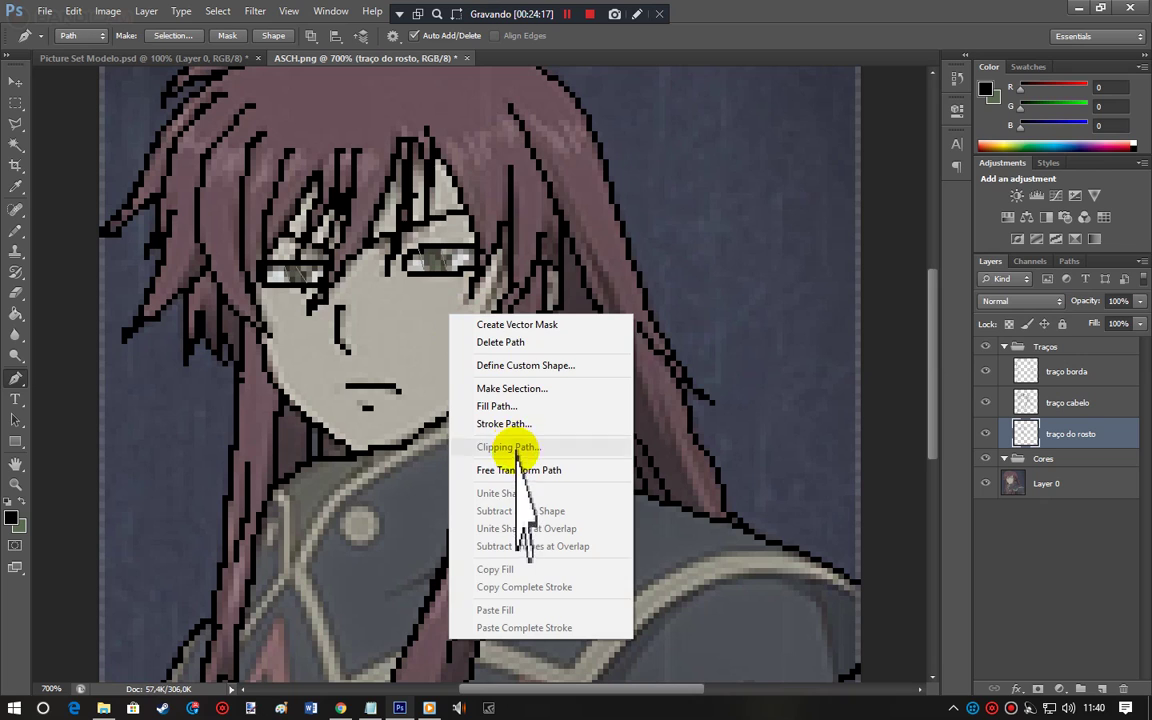
pyautogui.click(500, 423)
pyautogui.click(652, 201)
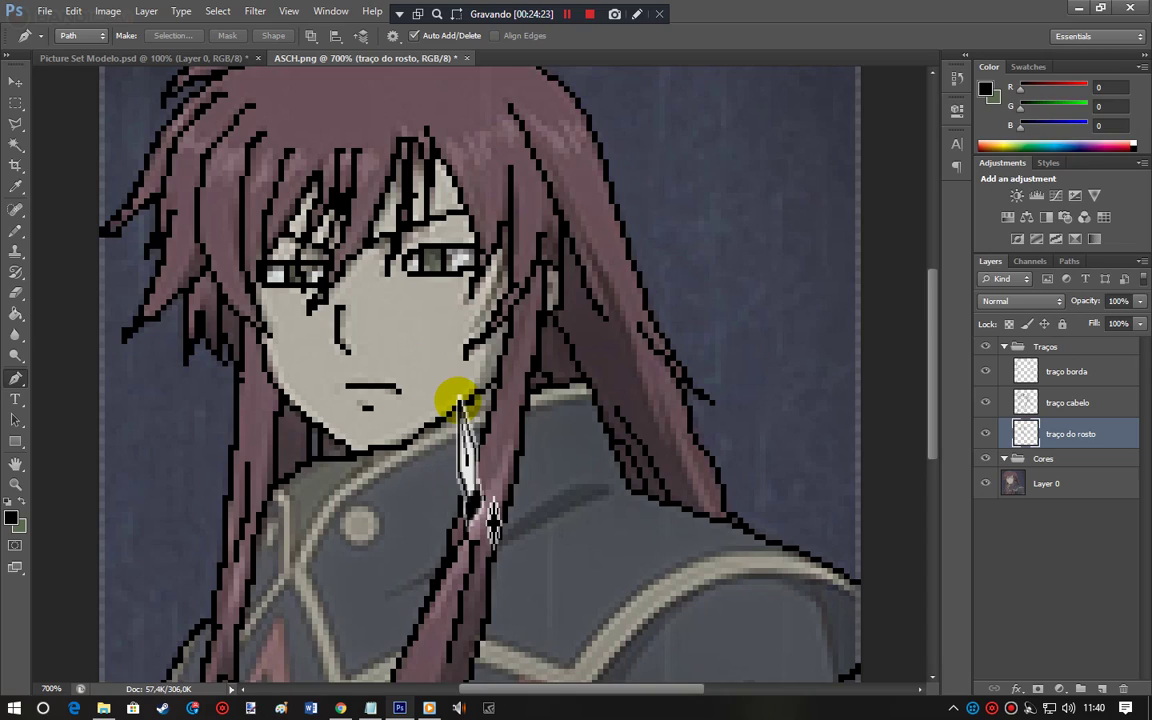
# Step: Hide and show the reference image on Layer 0 repeatedly to examine the hair and face line art
pyautogui.click(986, 484)
pyautogui.click(986, 484)
pyautogui.click(986, 484)
pyautogui.click(986, 484)
pyautogui.click(986, 484)
pyautogui.click(986, 484)
pyautogui.click(986, 484)
pyautogui.click(986, 484)
pyautogui.click(986, 484)
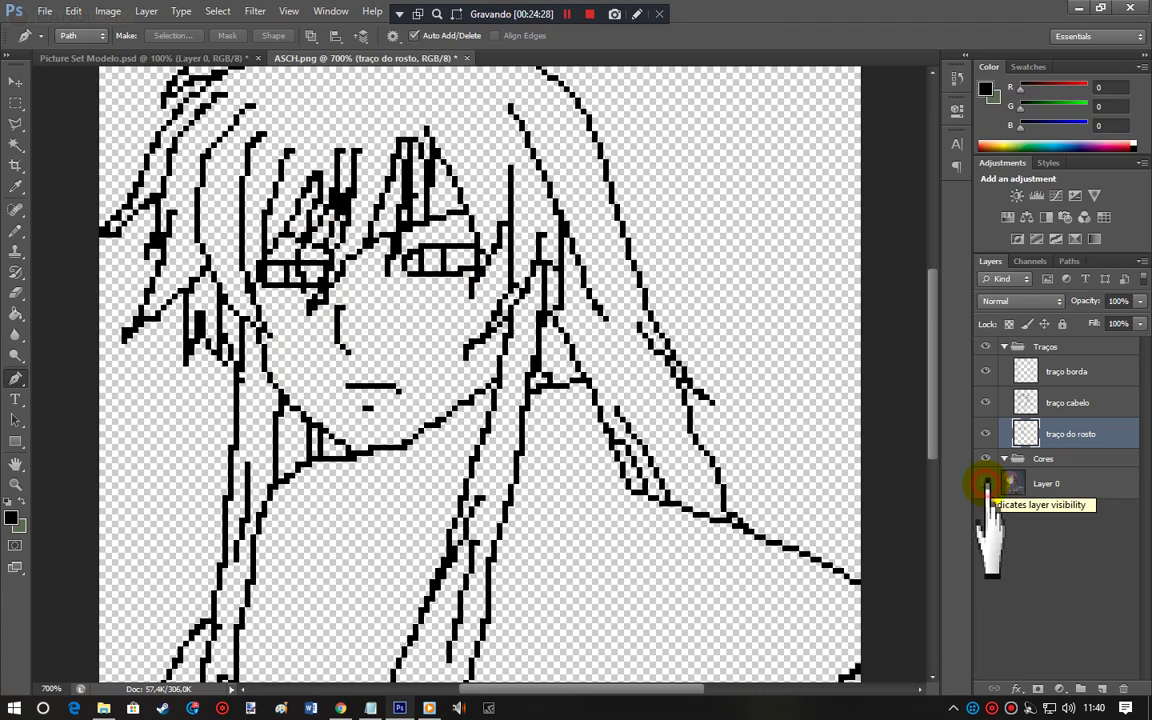
pyautogui.click(986, 484)
pyautogui.click(986, 484)
pyautogui.click(986, 484)
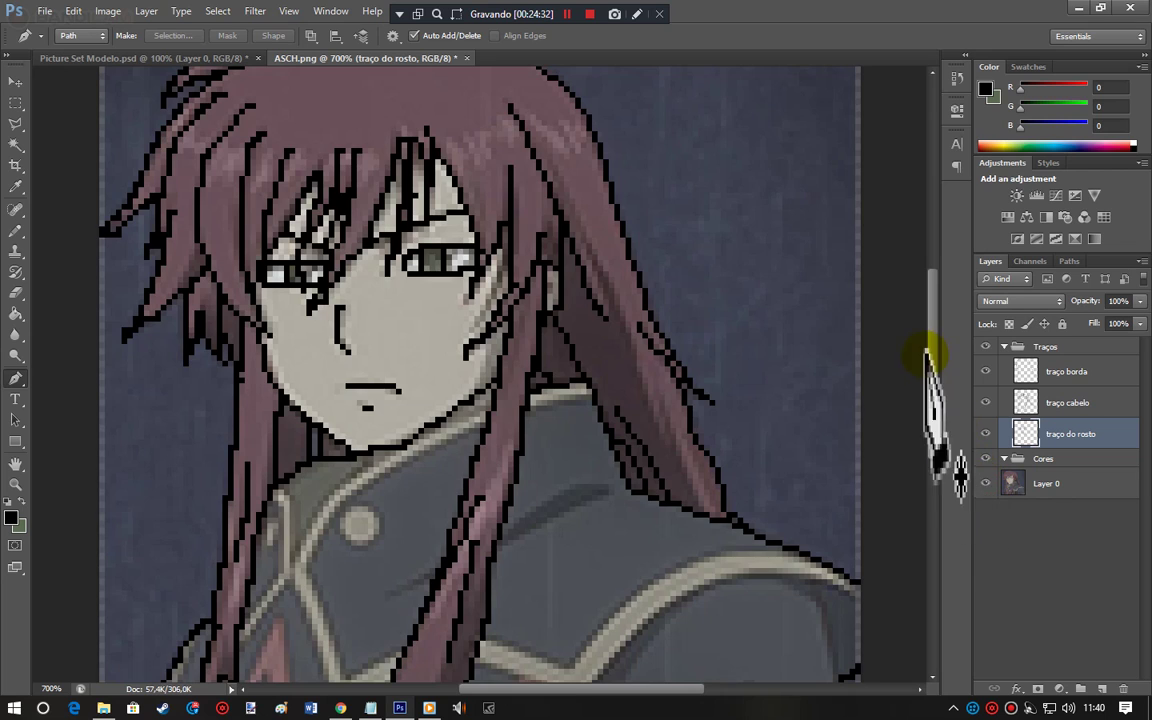
pyautogui.scroll(2, 935, 340)
pyautogui.scroll(2, 935, 350)
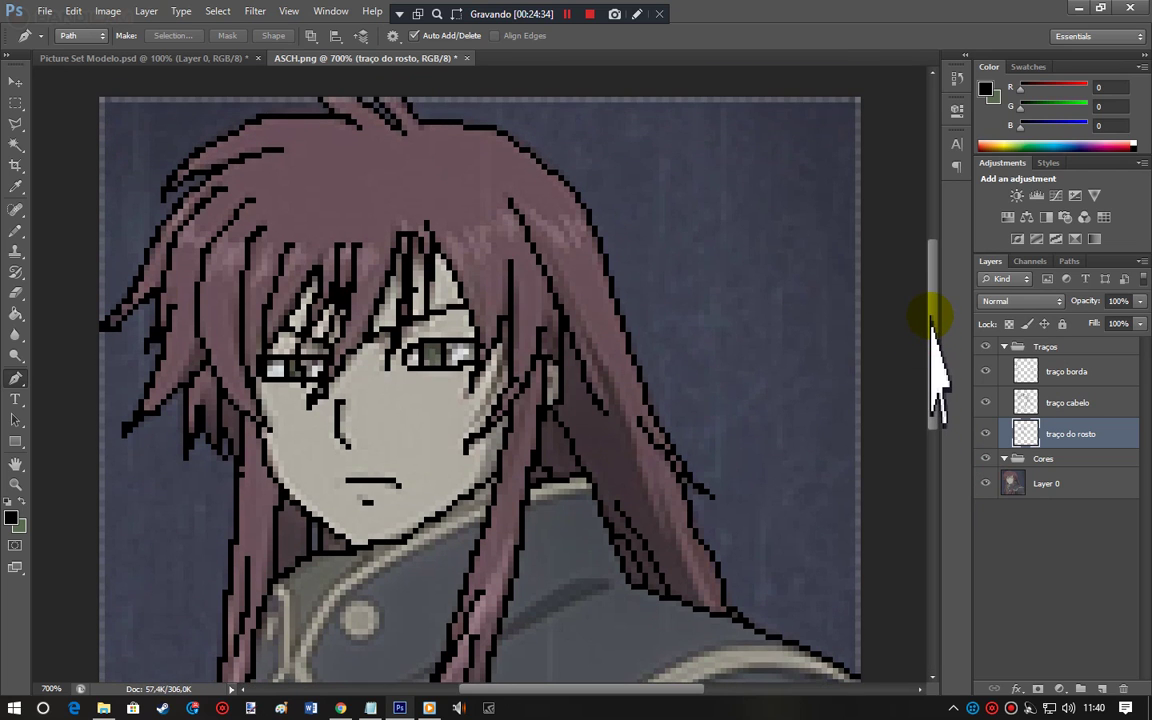
# Step: Create a layer named "traços da roupa" and place it below "traço do rosto" in the Traços group
pyautogui.moveTo(936, 373); pyautogui.dragTo(945, 520)
pyautogui.moveTo(942, 468); pyautogui.dragTo(942, 440)
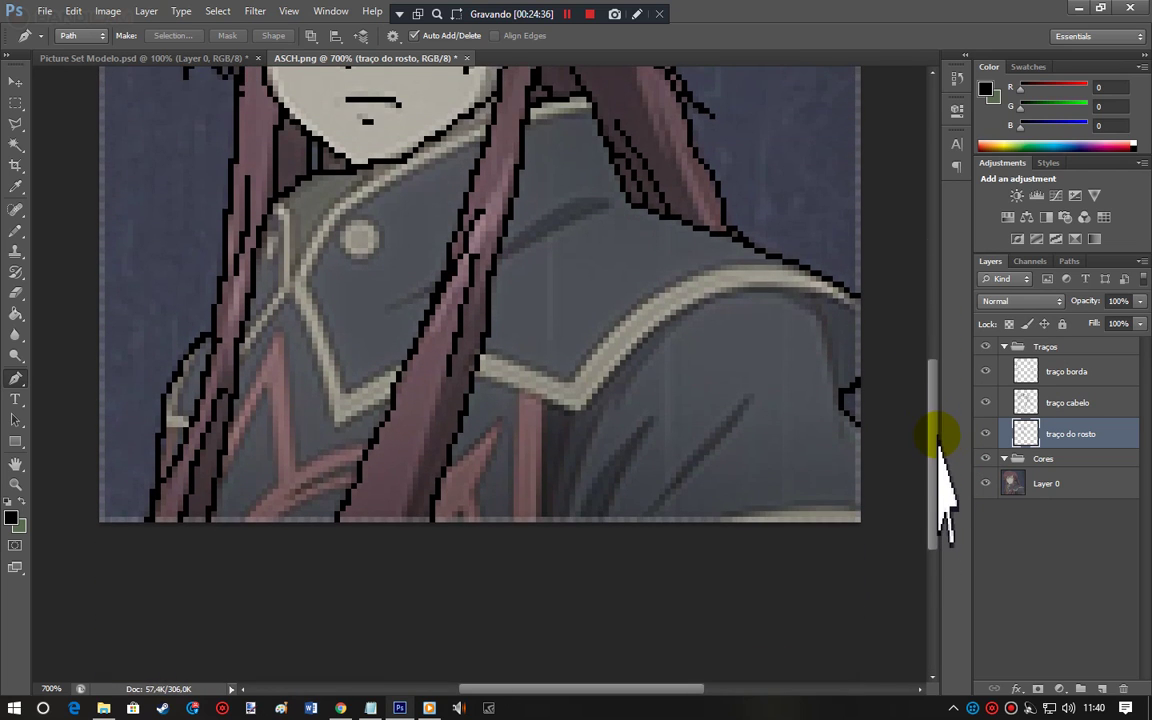
pyautogui.hotkey('ctrl', 'shift', 'n')
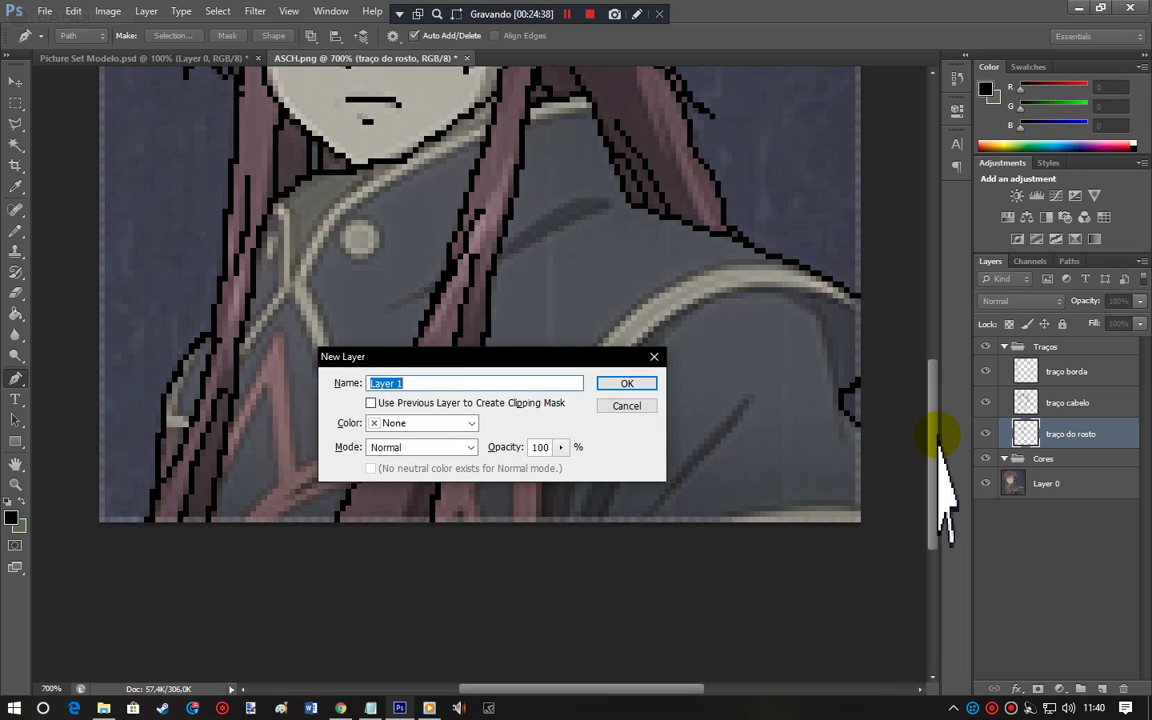
pyautogui.write('traço')
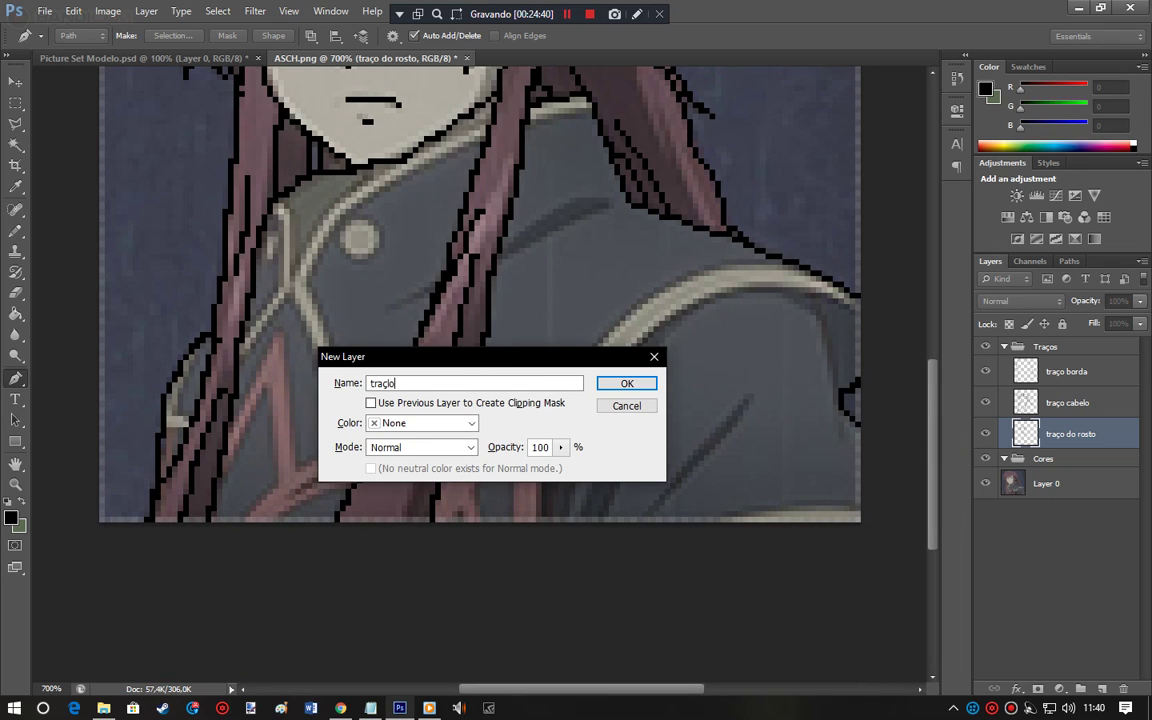
pyautogui.write('s da roupa')
pyautogui.press('Return')
pyautogui.moveTo(972, 440); pyautogui.dragTo(1083, 470)
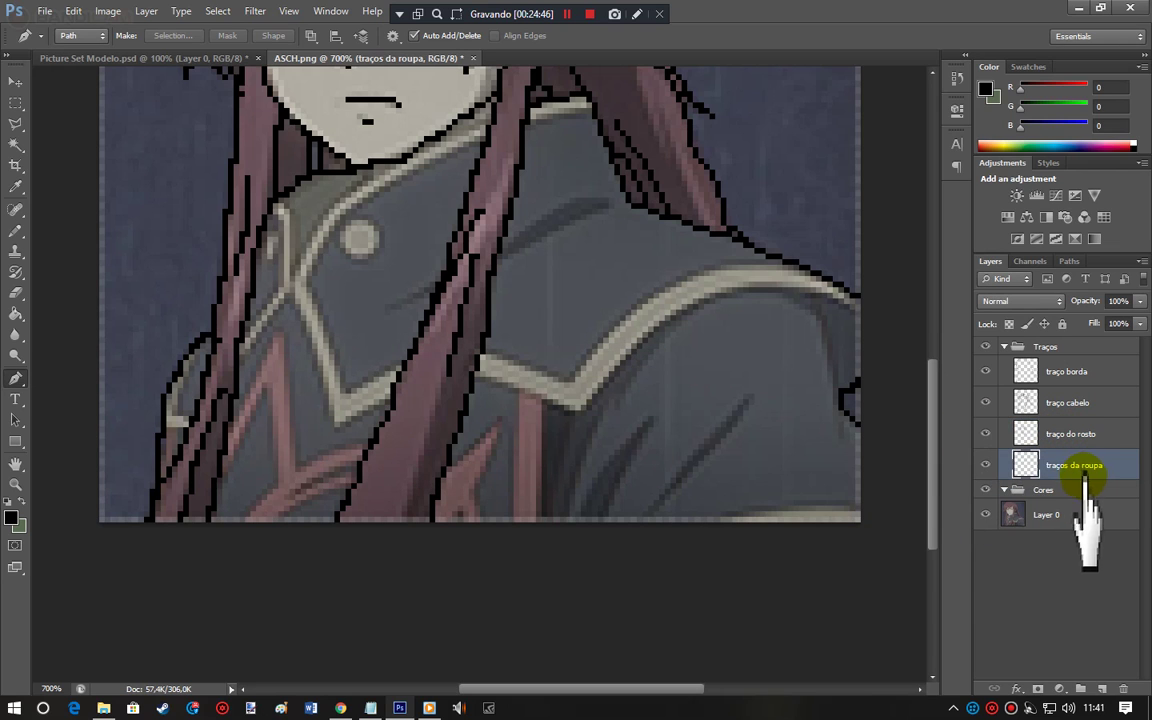
# Step: Trace a Pen path along the upper edge of the beige trim at the bottom of the sleeve
pyautogui.moveTo(937, 476); pyautogui.dragTo(932, 429)
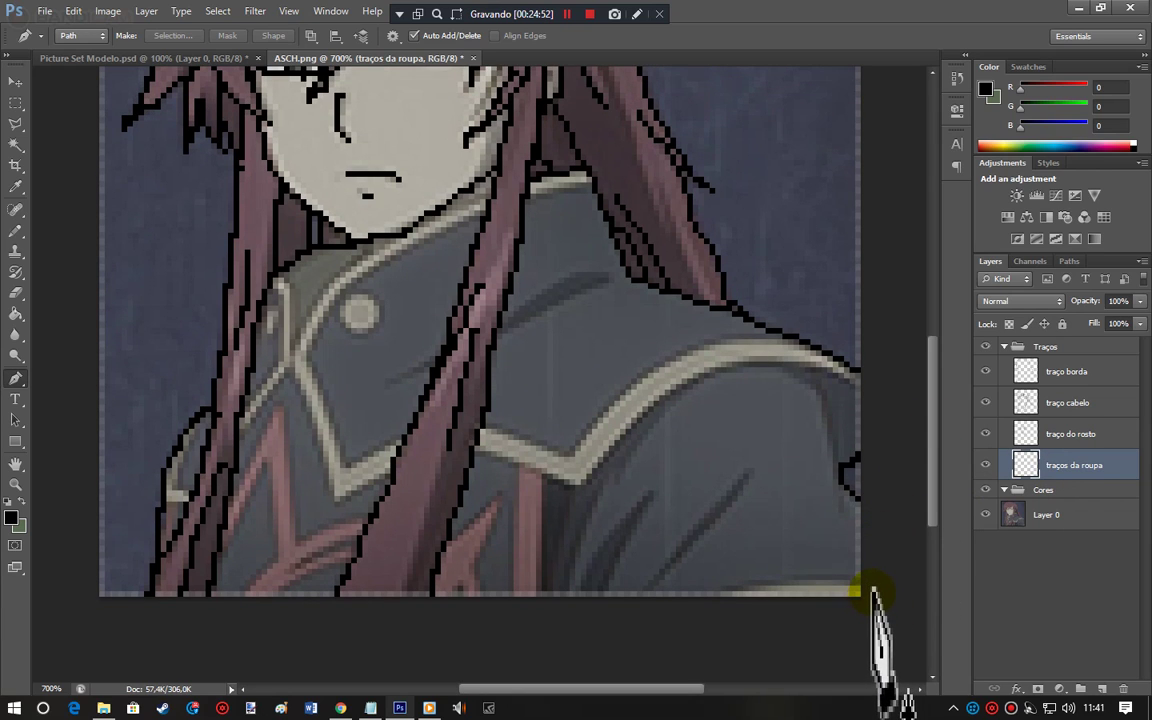
pyautogui.click(872, 592)
pyautogui.click(838, 576)
pyautogui.click(748, 580)
pyautogui.click(721, 596)
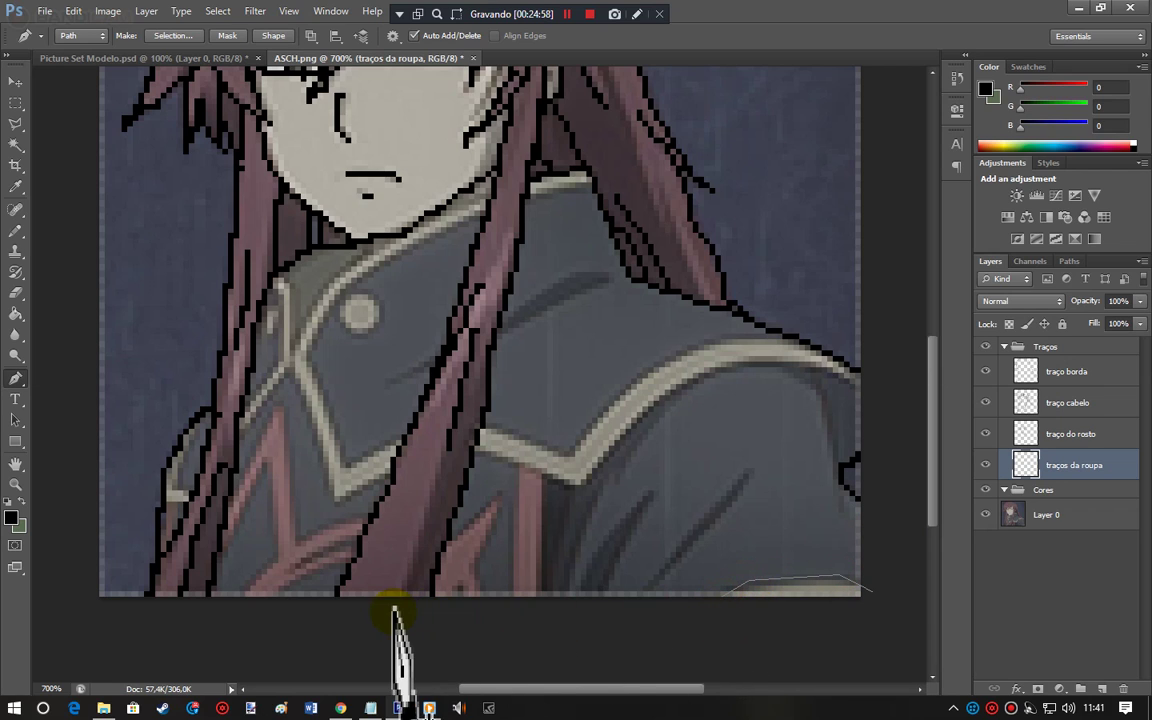
# Step: Trace a Pen path along the lower edge of the beige cape trim from the shoulder to the long hair lock
pyautogui.click(870, 400)
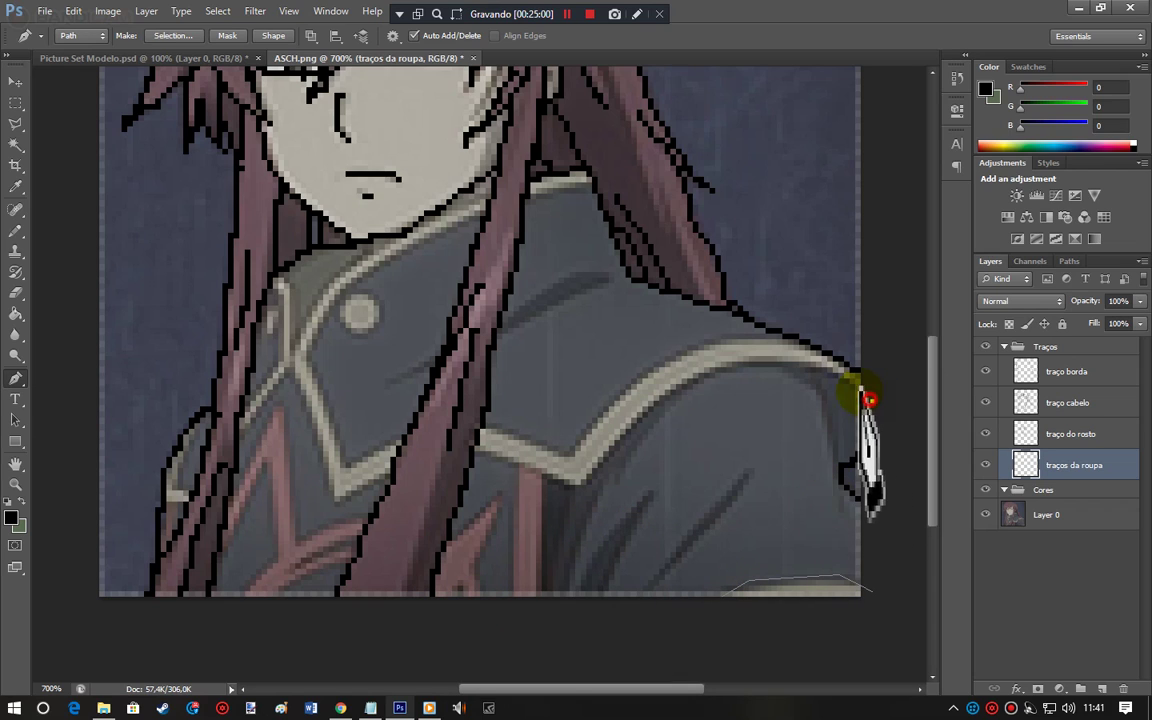
pyautogui.click(828, 373)
pyautogui.click(760, 362)
pyautogui.click(681, 384)
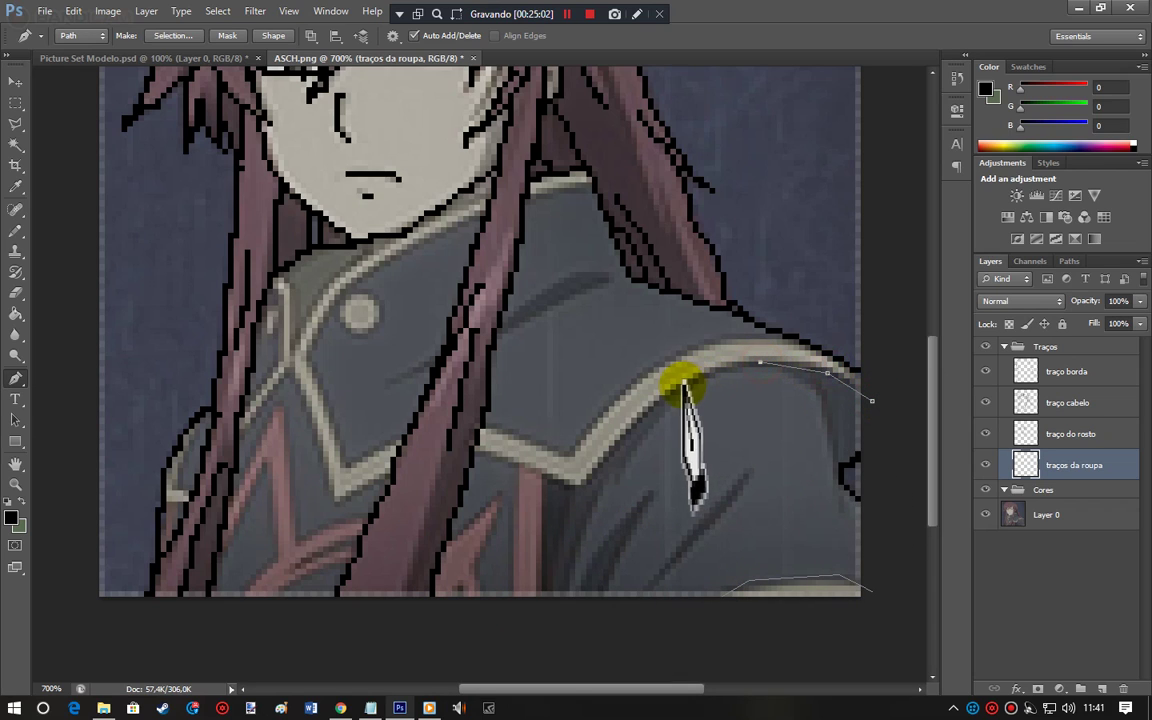
pyautogui.click(620, 440)
pyautogui.click(586, 489)
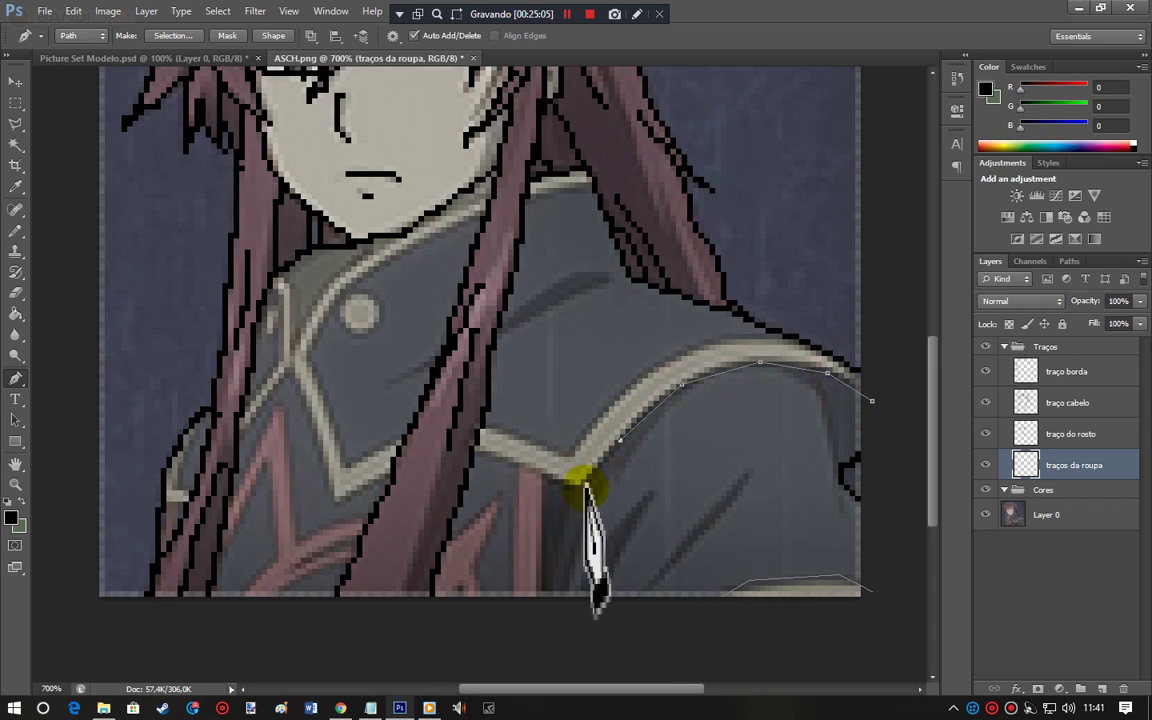
pyautogui.click(536, 474)
pyautogui.click(474, 450)
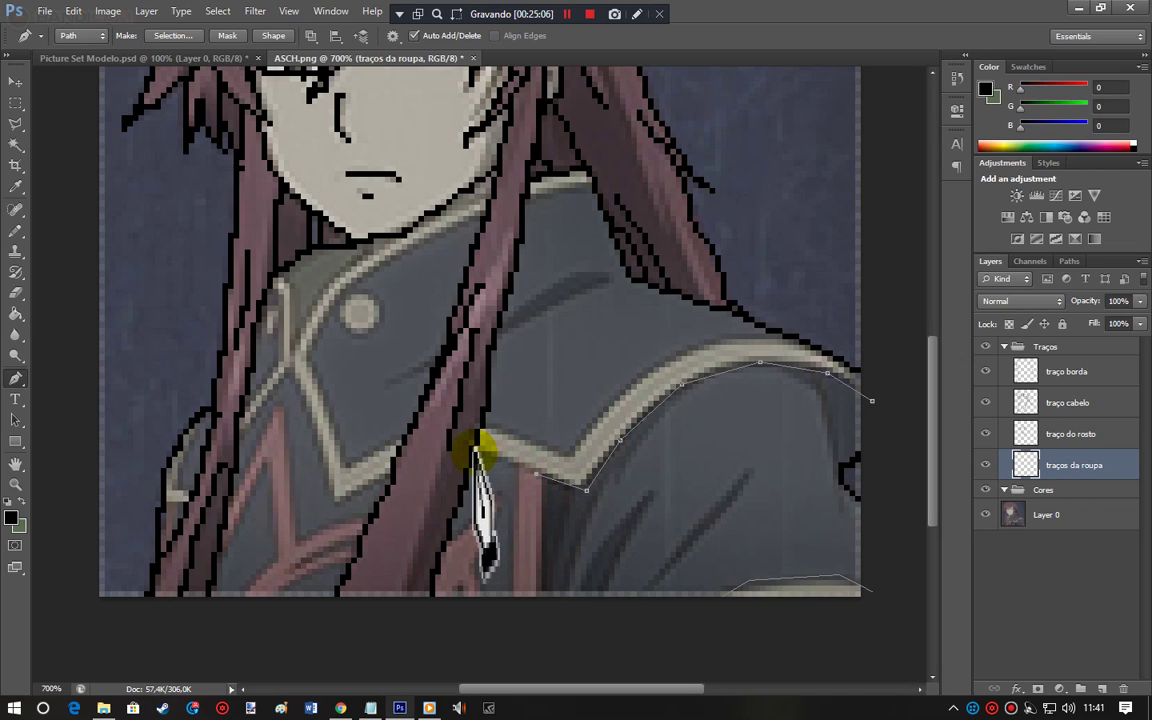
pyautogui.keyDown('ctrl'); pyautogui.click(918, 478); pyautogui.keyUp('ctrl')
# Step: Trace a Pen path along the upper edge of the beige cape trim from the shoulder to the hair lock
pyautogui.click(795, 337)
pyautogui.click(727, 339)
pyautogui.click(665, 362)
pyautogui.click(612, 404)
pyautogui.click(575, 447)
pyautogui.click(512, 437)
pyautogui.click(483, 425)
pyautogui.keyDown('ctrl'); pyautogui.click(757, 522); pyautogui.keyUp('ctrl')
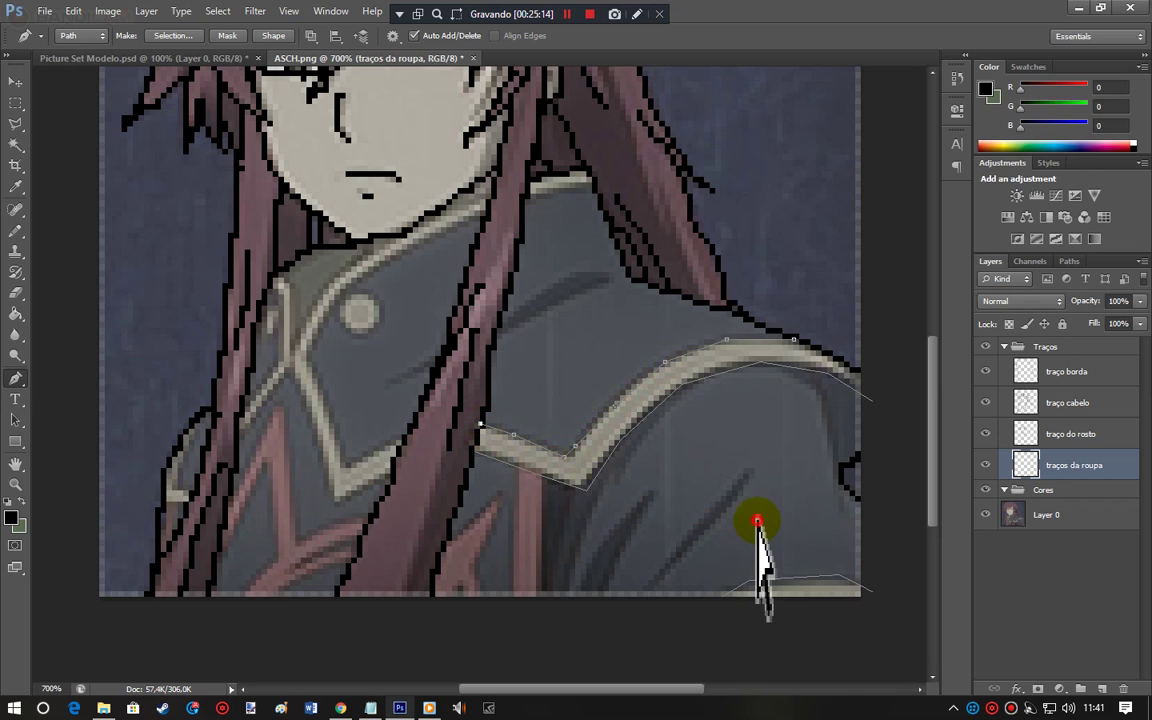
# Step: Trace a vertical Pen path along the outer edge of the red stripe, from the cape trim past the canvas bottom
pyautogui.click(540, 474)
pyautogui.moveTo(540, 474); pyautogui.dragTo(541, 523)
pyautogui.click(541, 591)
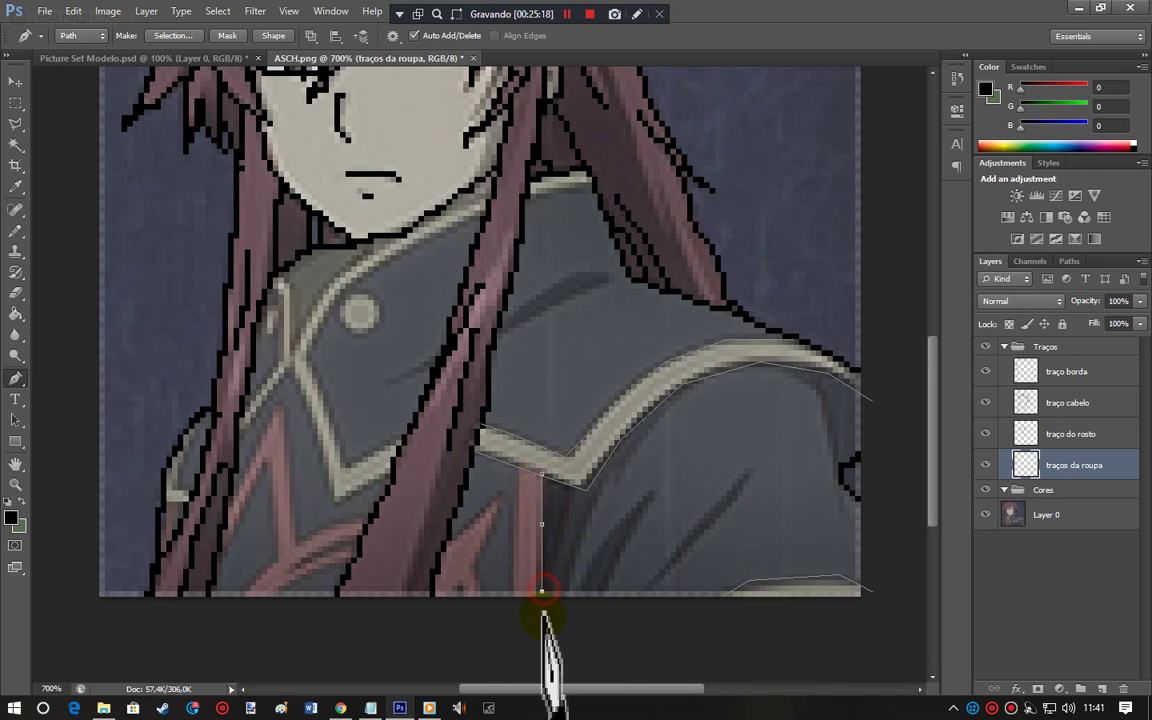
pyautogui.click(541, 619)
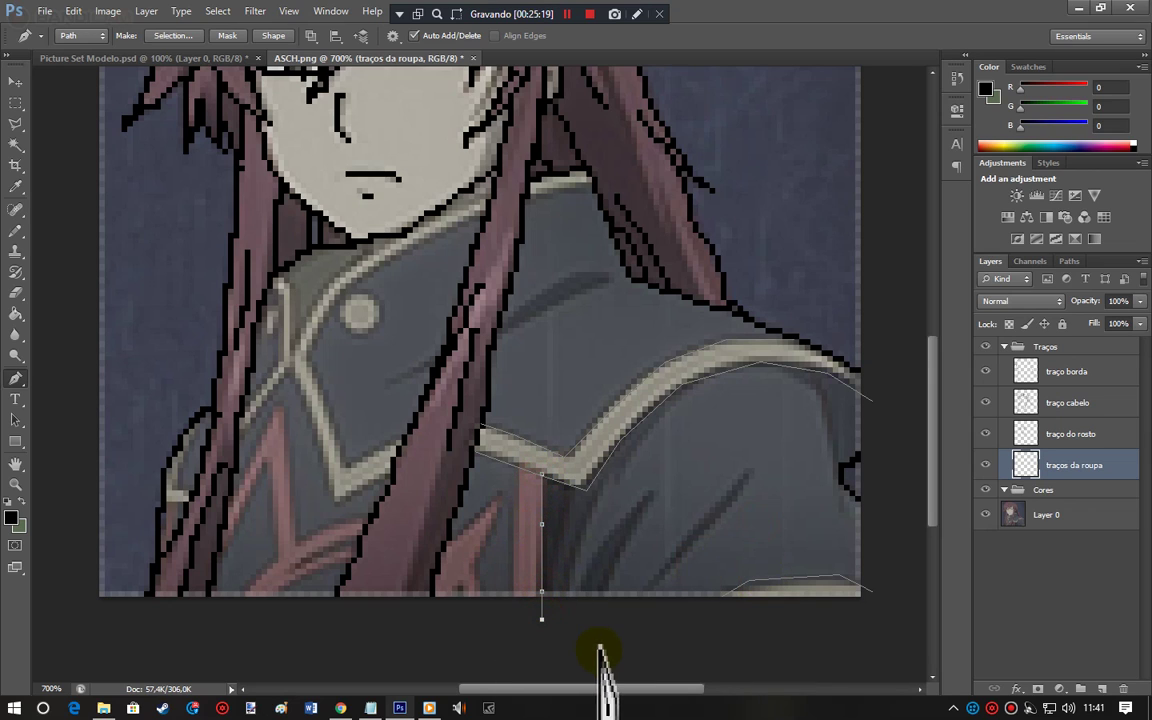
# Step: Trace the dark fold lines of the sleeve below the cape trim as one zigzag Pen path
pyautogui.click(748, 474)
pyautogui.moveTo(687, 541); pyautogui.dragTo(612, 577)
pyautogui.click(631, 530)
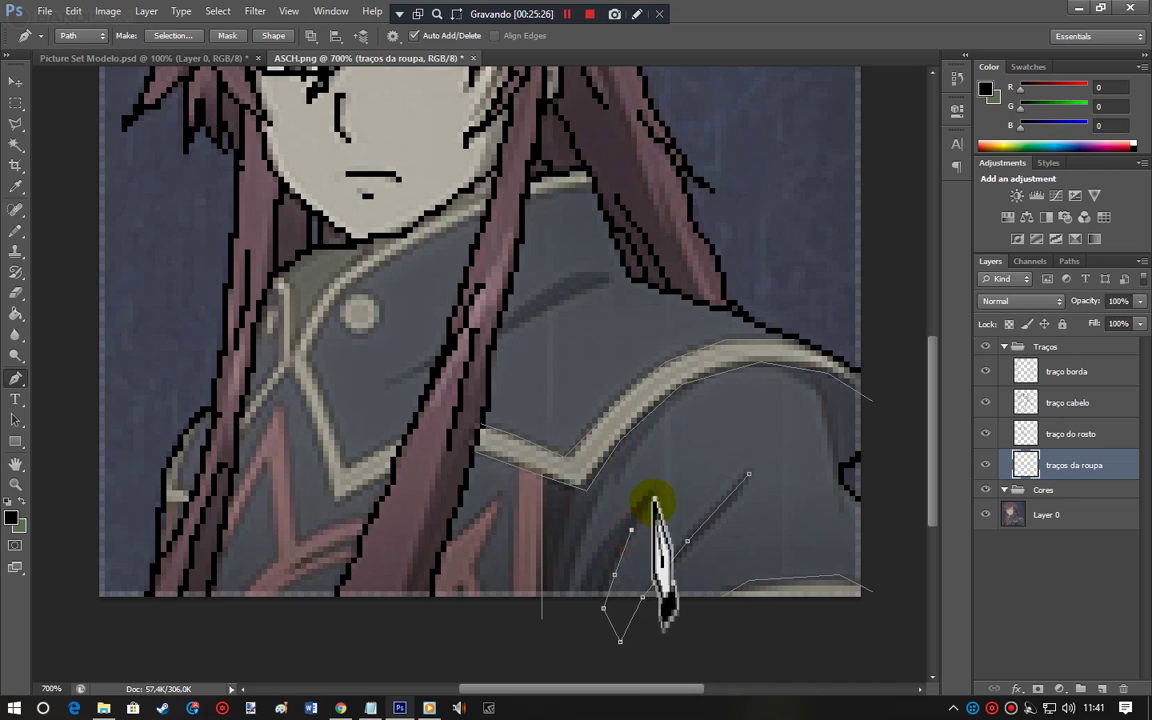
pyautogui.moveTo(654, 490); pyautogui.dragTo(580, 585)
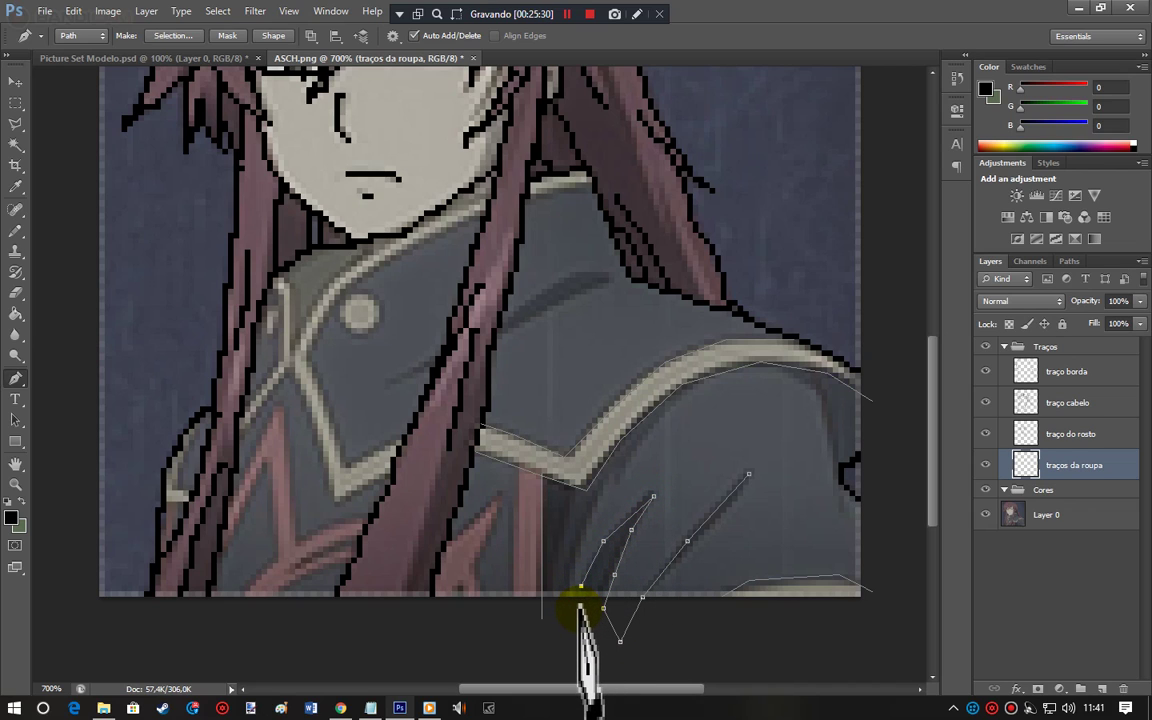
pyautogui.moveTo(579, 608); pyautogui.dragTo(581, 607)
pyautogui.click(575, 537)
pyautogui.moveTo(595, 498); pyautogui.dragTo(565, 652)
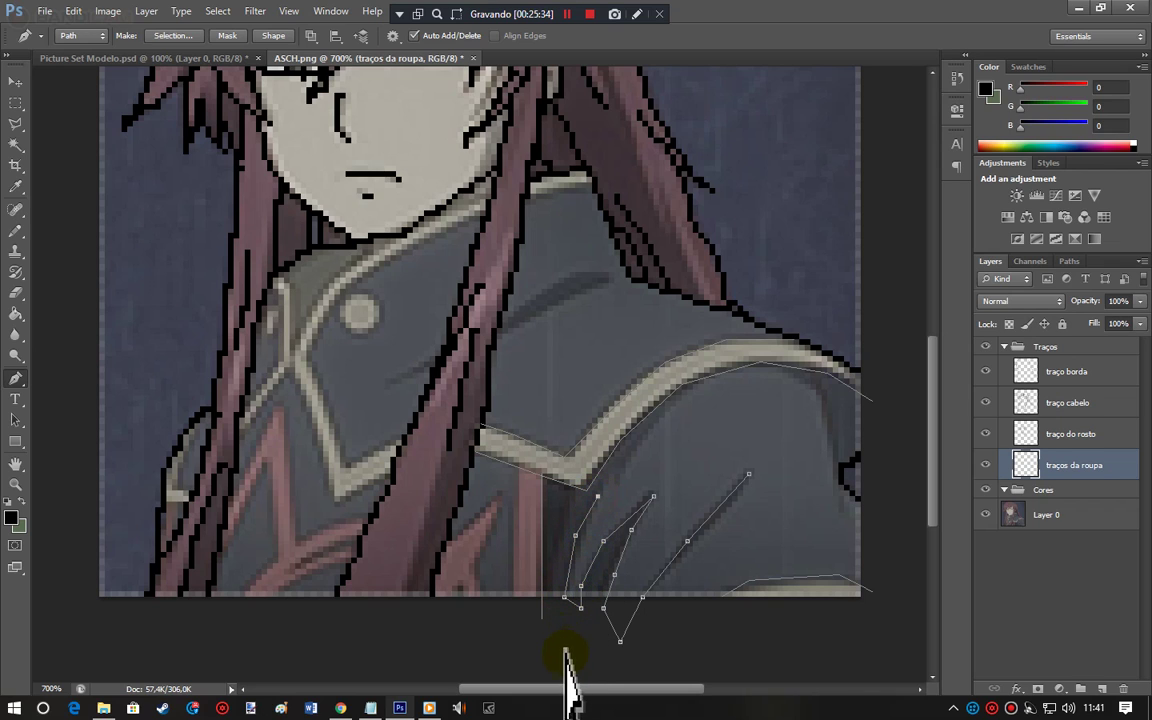
# Step: Trace a Pen path along the fold between the red stripe and the sleeve, up to the cape trim's point
pyautogui.click(553, 613)
pyautogui.click(553, 563)
pyautogui.click(559, 524)
pyautogui.moveTo(570, 490); pyautogui.dragTo(677, 630)
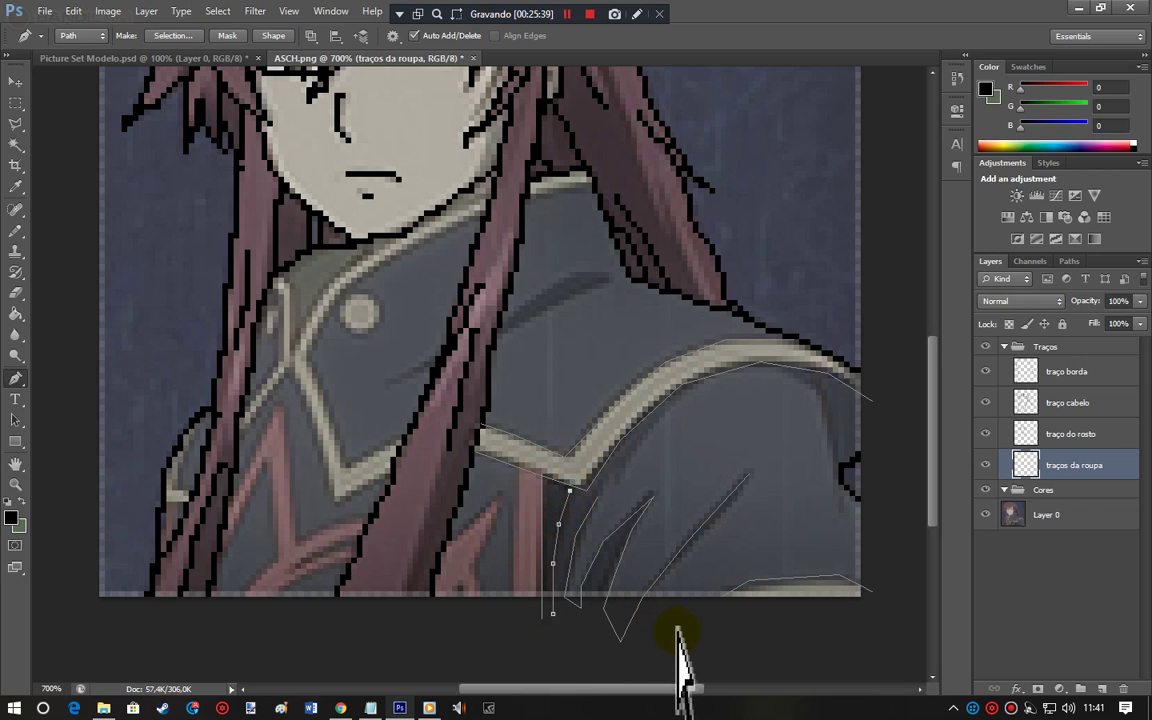
# Step: Trace separate Pen paths along the two cape folds on either side of the long hair lock
pyautogui.click(609, 278)
pyautogui.click(509, 333)
pyautogui.moveTo(509, 334); pyautogui.dragTo(490, 338)
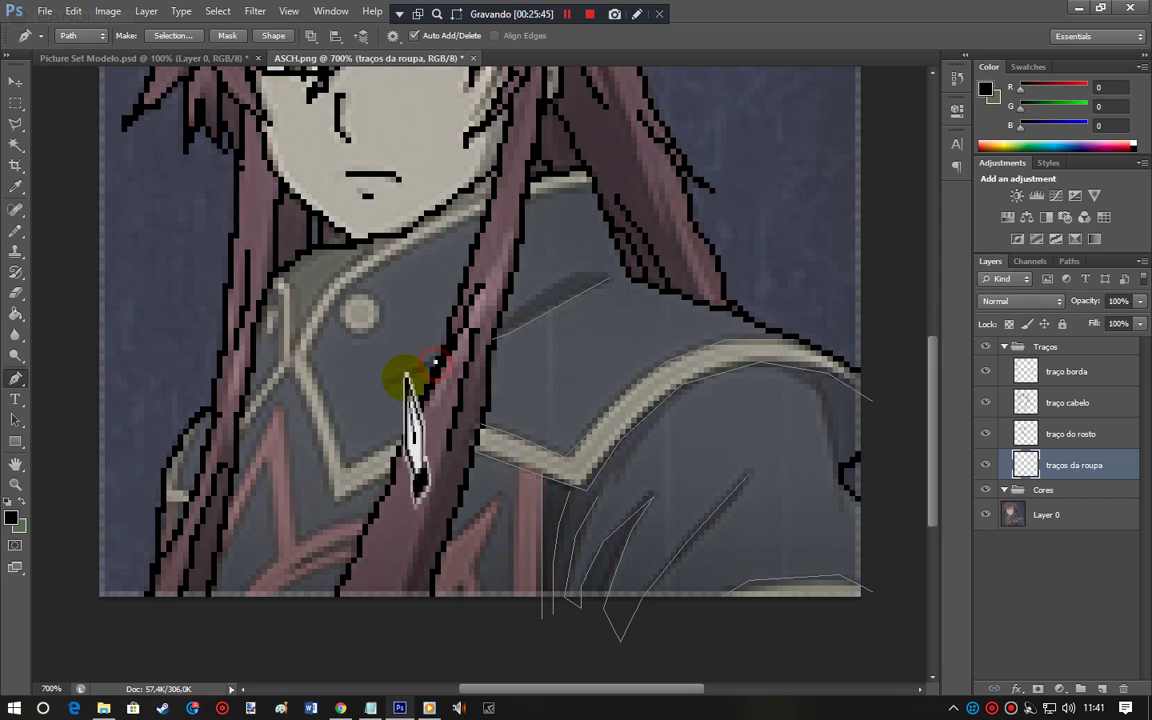
pyautogui.click(575, 387)
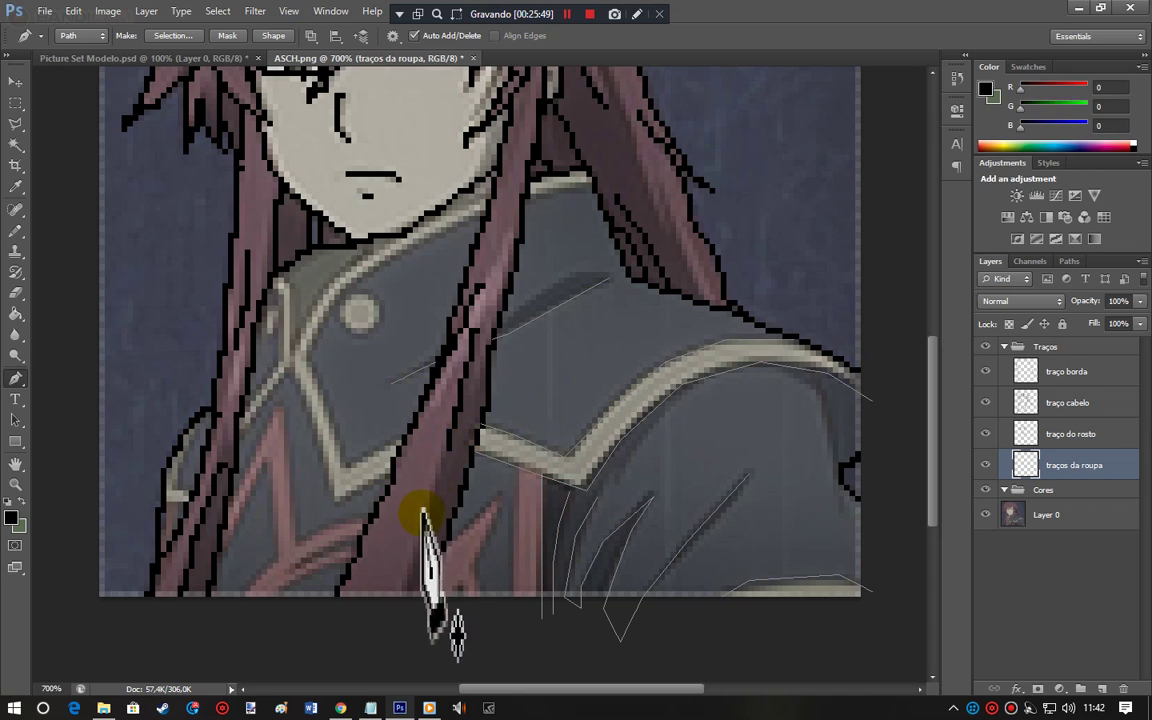
# Step: Trace a Pen path along the outer edge of the beige collar trim, from the hair lock up to below the chin
pyautogui.click(388, 472)
pyautogui.click(335, 494)
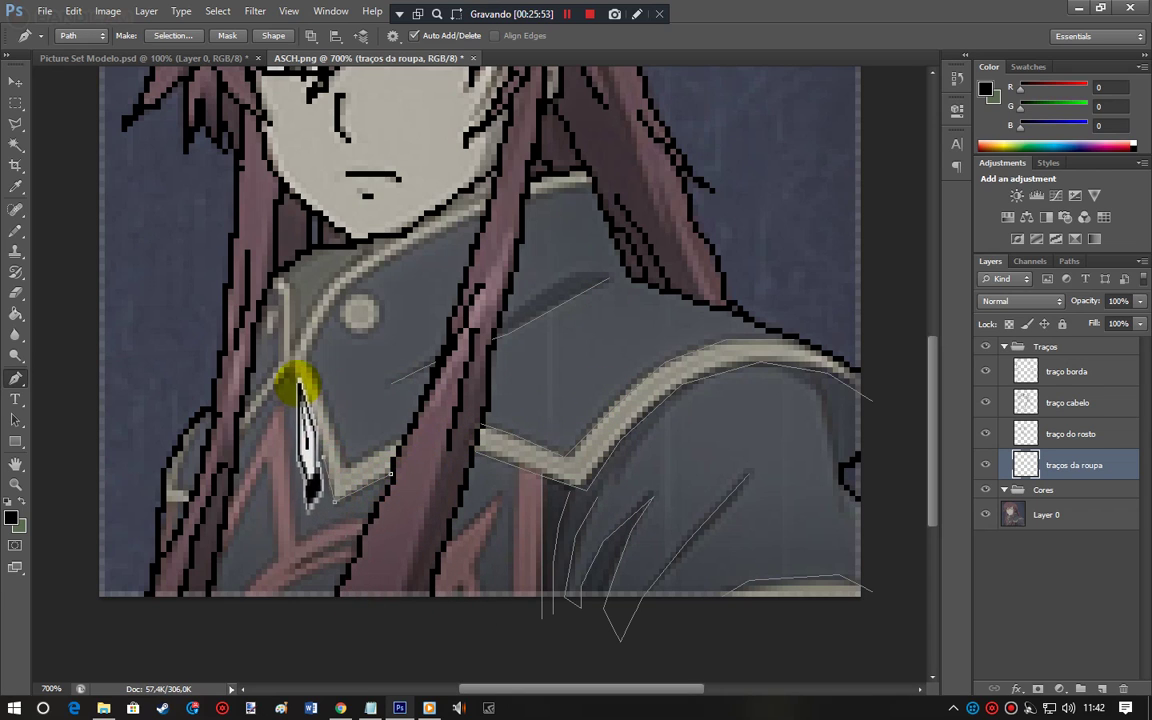
pyautogui.click(298, 335)
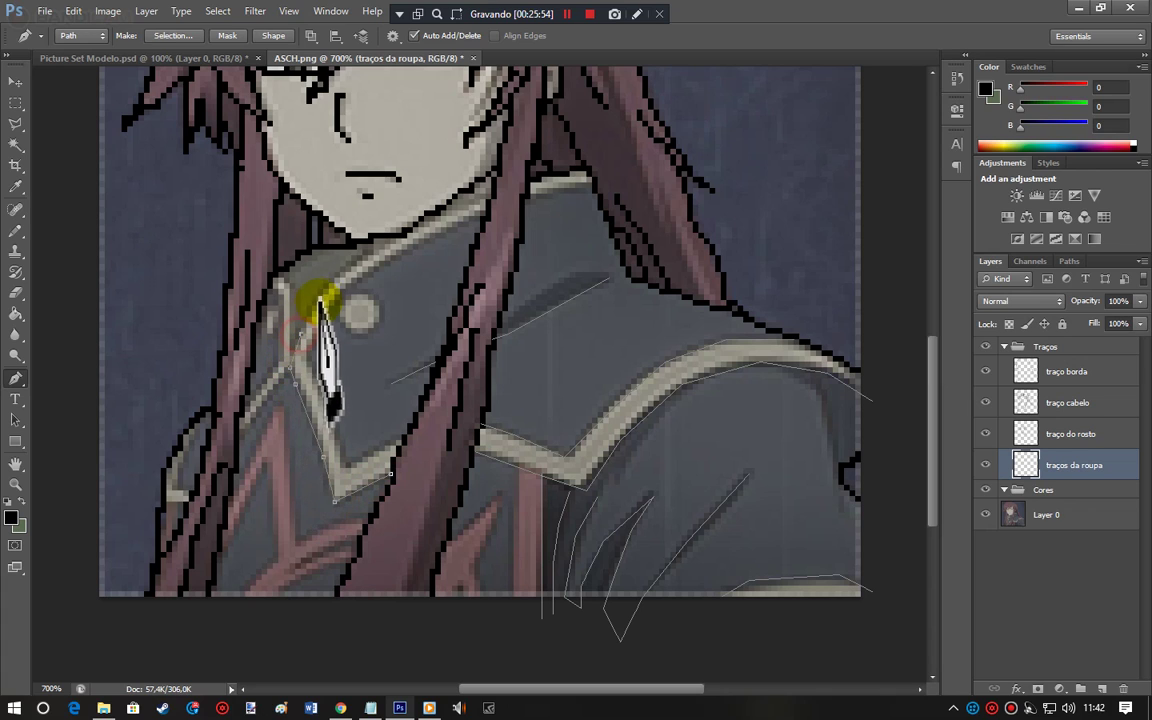
pyautogui.click(360, 258)
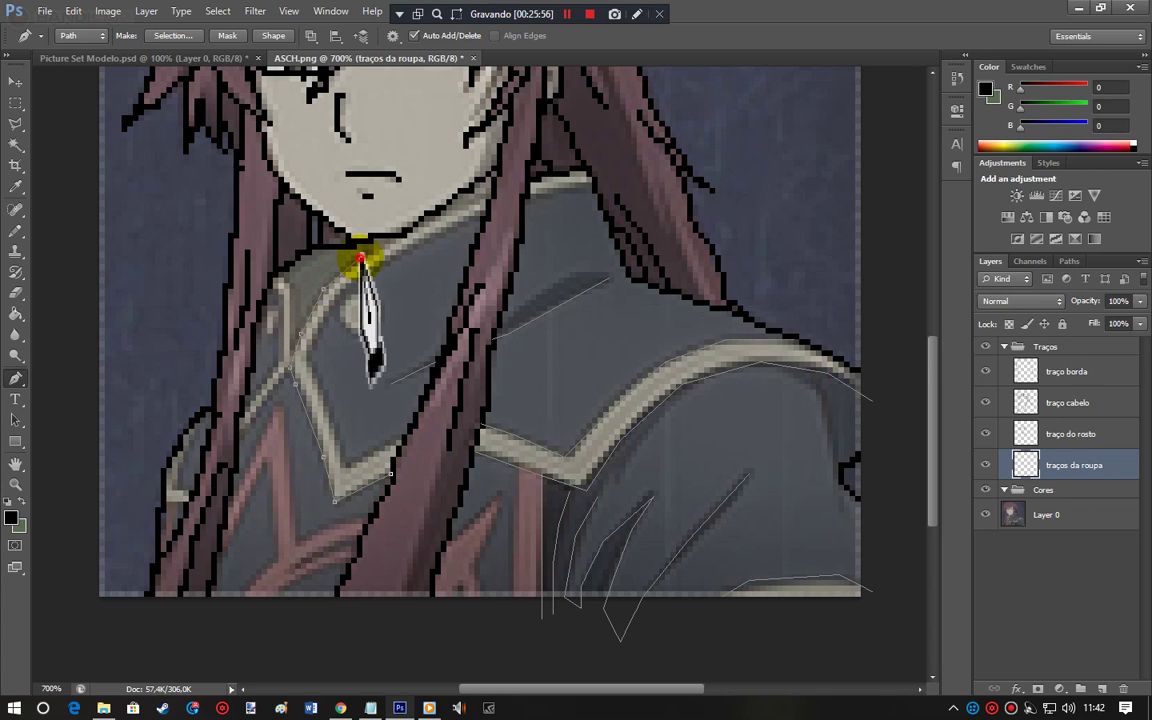
pyautogui.click(403, 232)
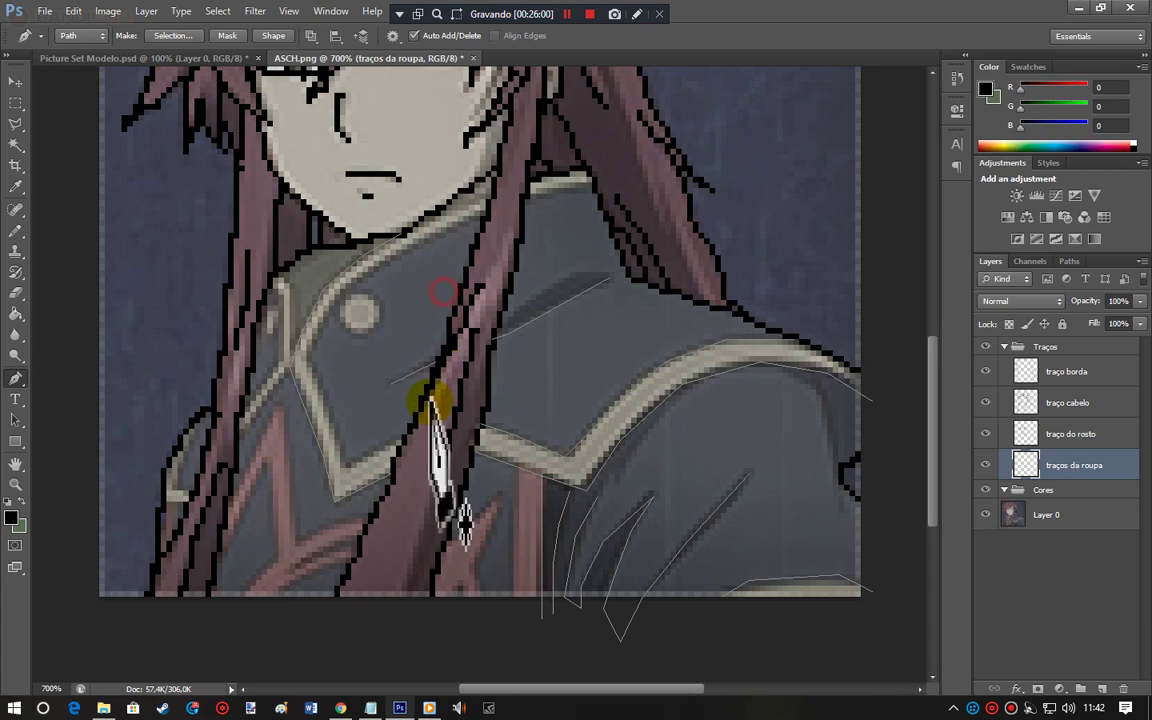
# Step: Trace a Pen path along the inner edge of the beige collar trim, from the hair lock around the collar point up toward the jaw
pyautogui.click(352, 460)
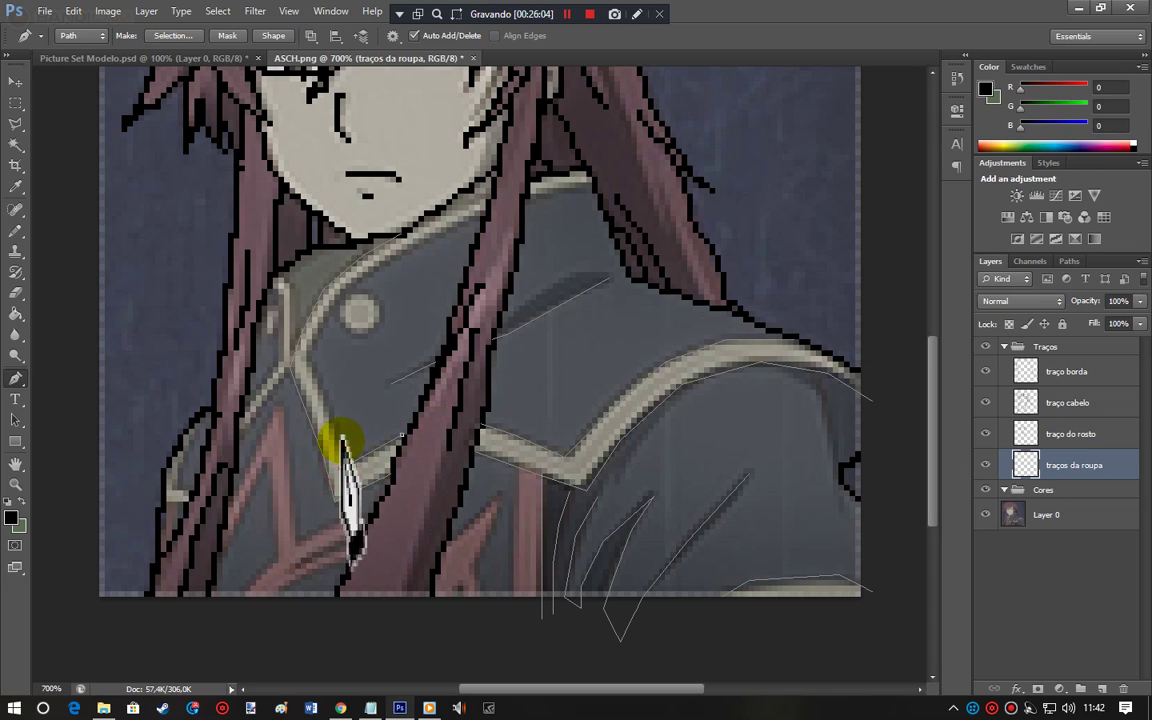
pyautogui.click(323, 399)
pyautogui.click(310, 363)
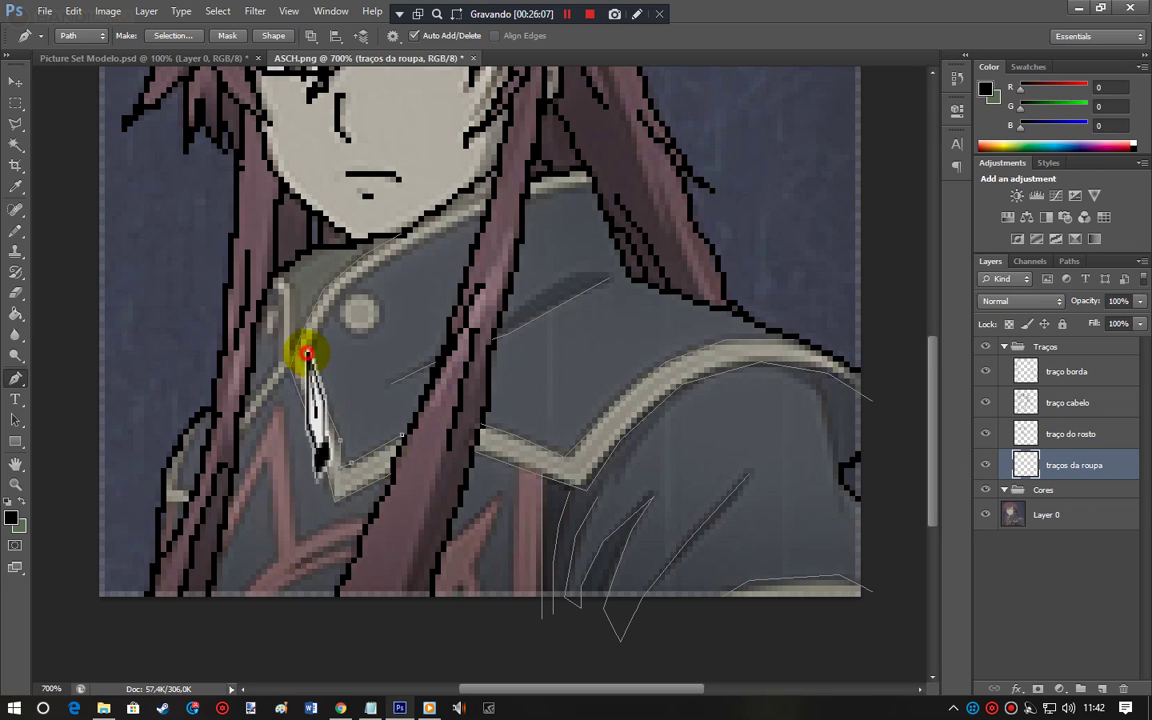
pyautogui.click(341, 297)
pyautogui.click(413, 243)
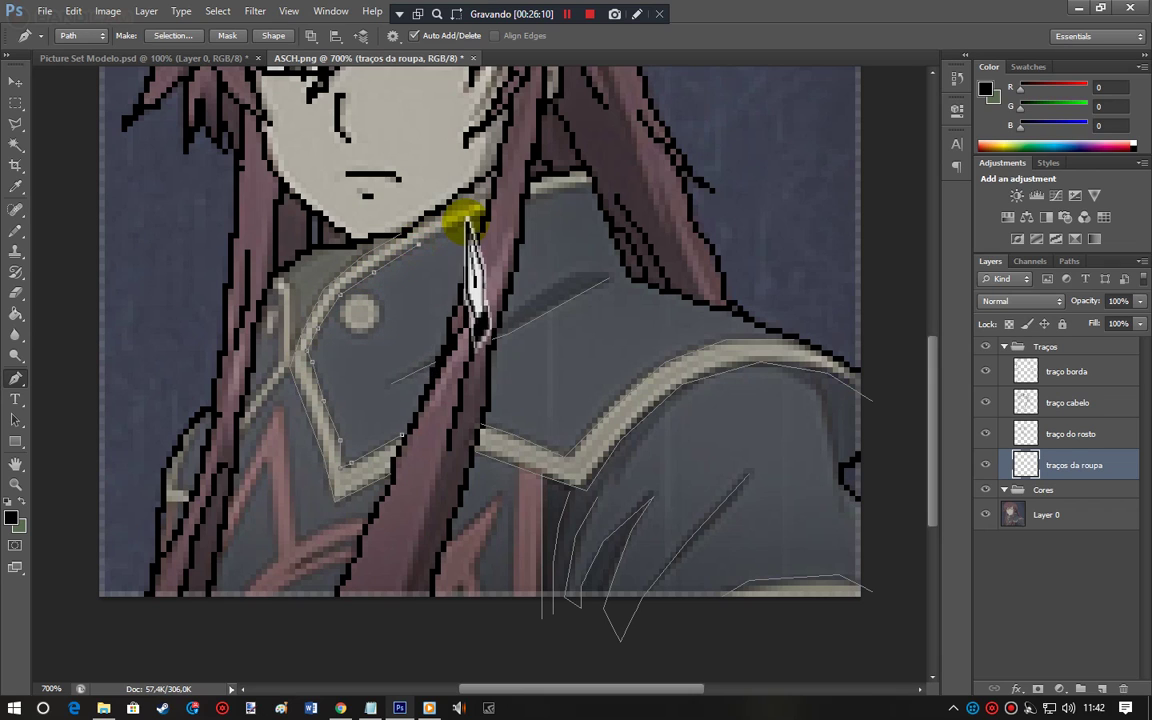
pyautogui.click(486, 211)
pyautogui.keyDown('ctrl'); pyautogui.click(599, 334); pyautogui.keyUp('ctrl')
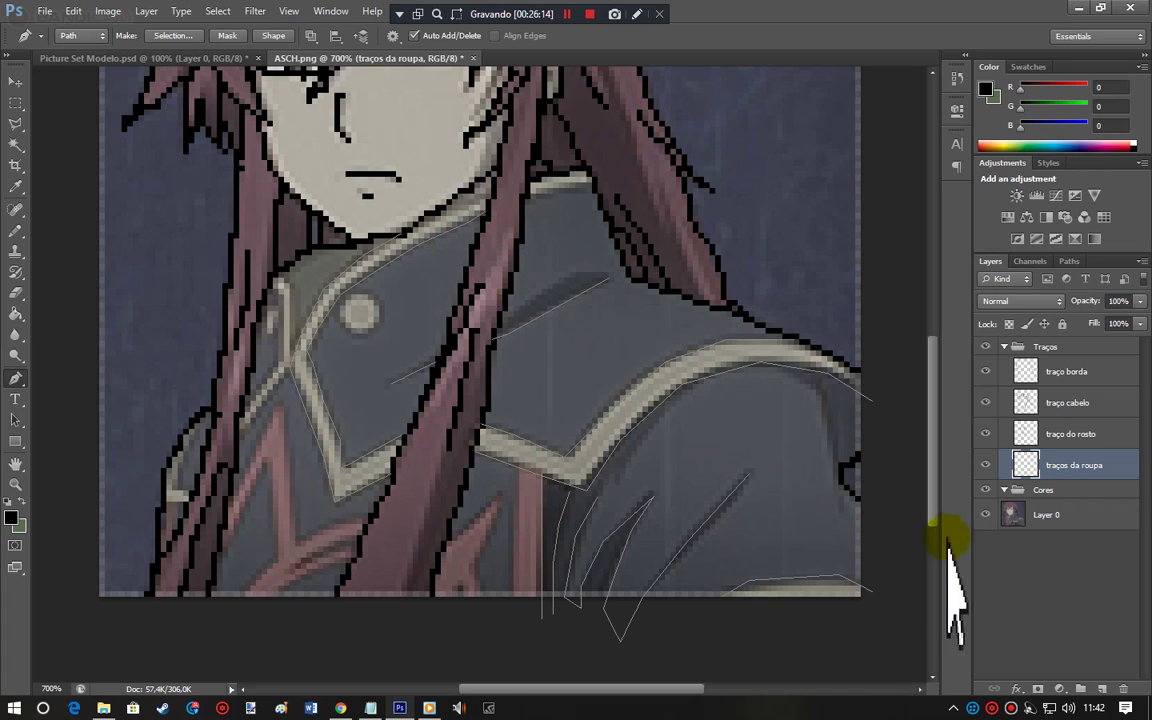
# Step: Trace separate Pen paths along the collar trim's edges beside the jaw and behind the long hair lock, checking the artwork without the line layers
pyautogui.click(985, 347)
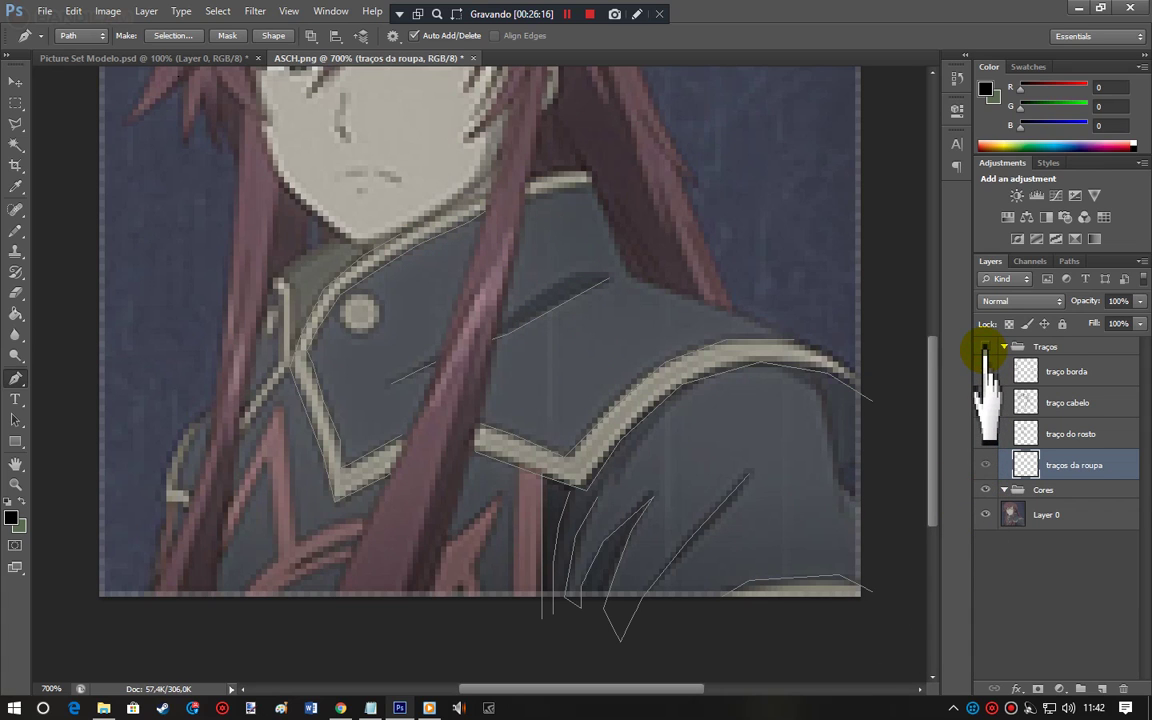
pyautogui.click(985, 347)
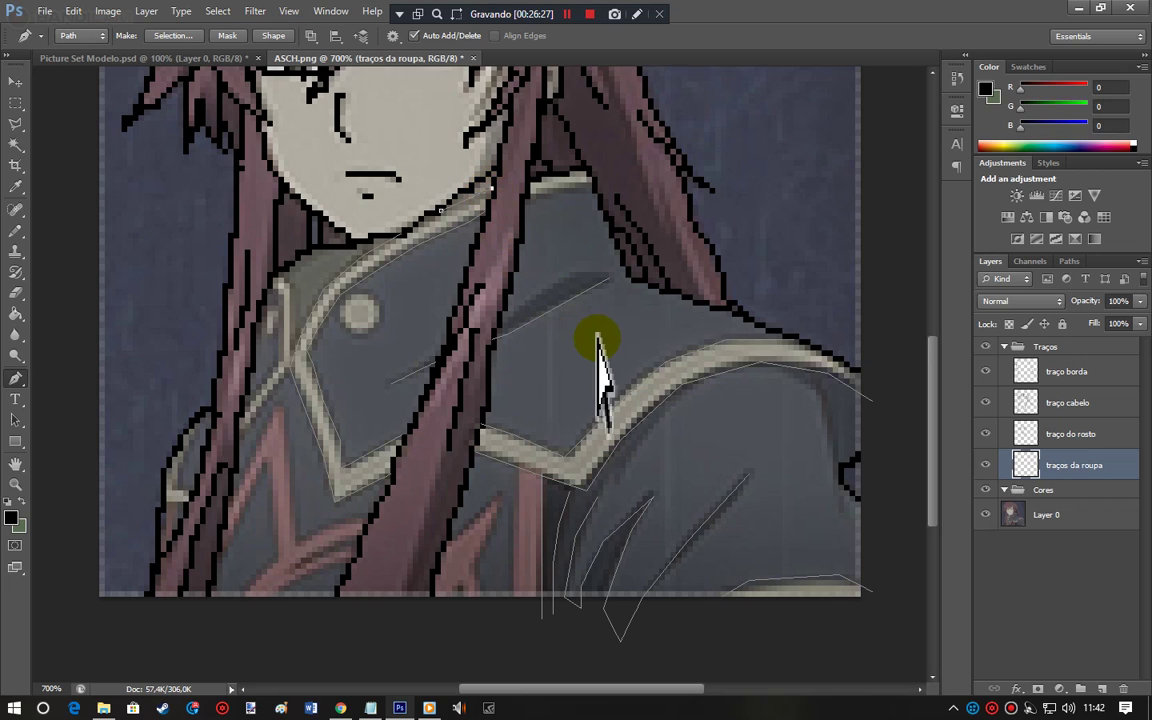
pyautogui.click(525, 194)
pyautogui.click(593, 180)
pyautogui.keyDown('ctrl'); pyautogui.click(606, 327); pyautogui.keyUp('ctrl')
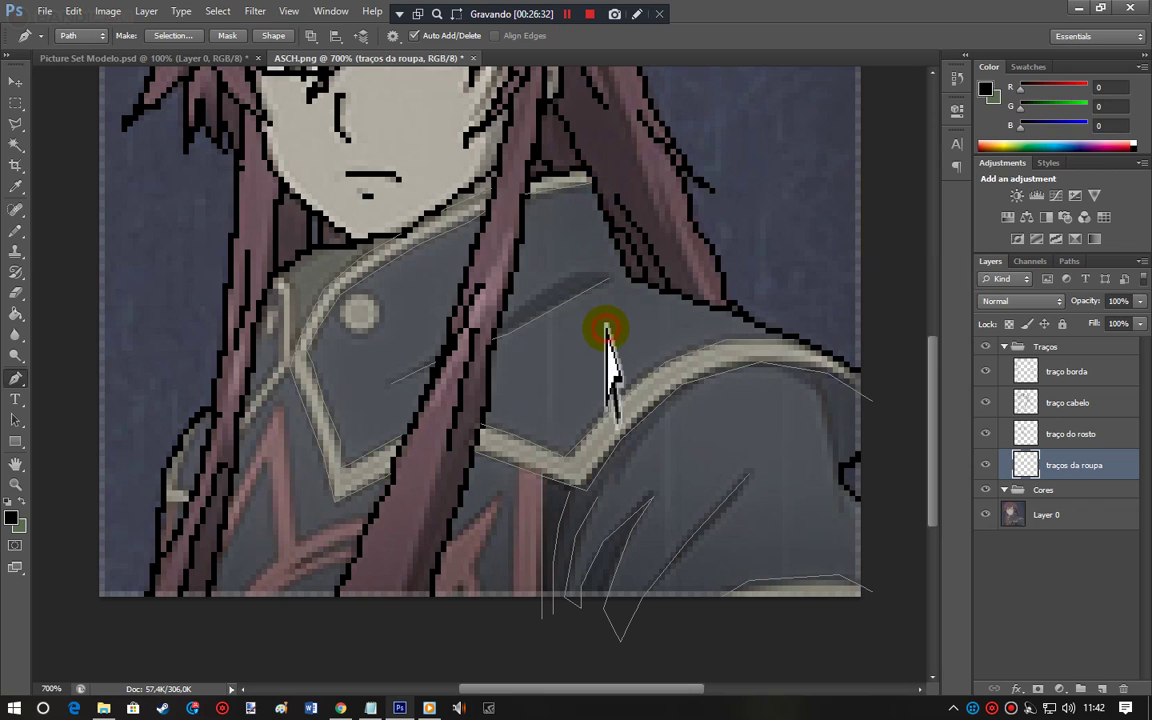
# Step: Trace a closed Pen path around the round beige button on the collar flap
pyautogui.click(357, 333)
pyautogui.click(379, 322)
pyautogui.click(379, 299)
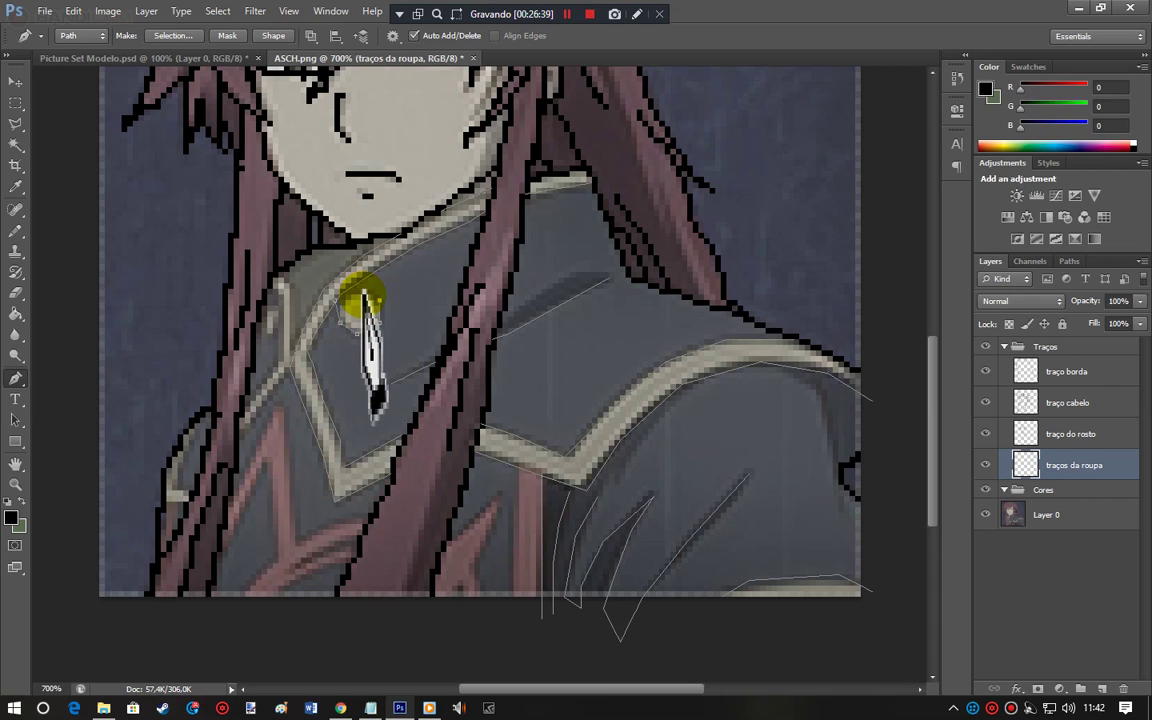
pyautogui.click(339, 300)
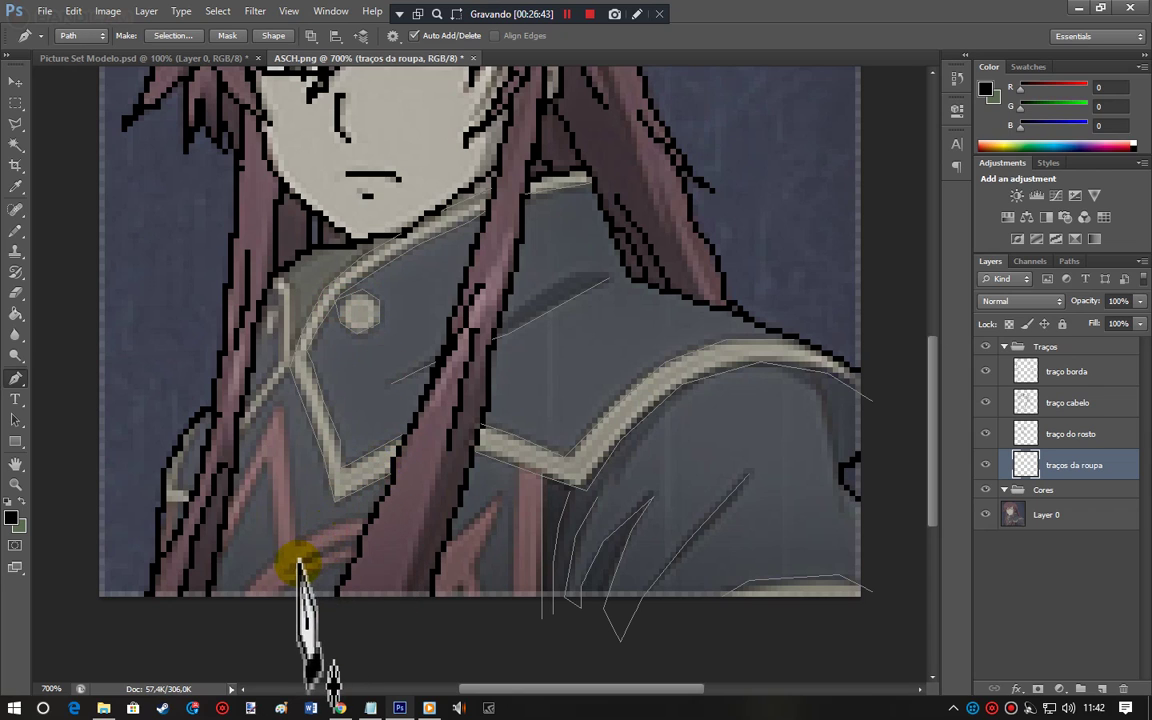
# Step: Trace a Pen path along the inside of the small beige shoulder trim behind the hair strands on the far shoulder
pyautogui.click(160, 500)
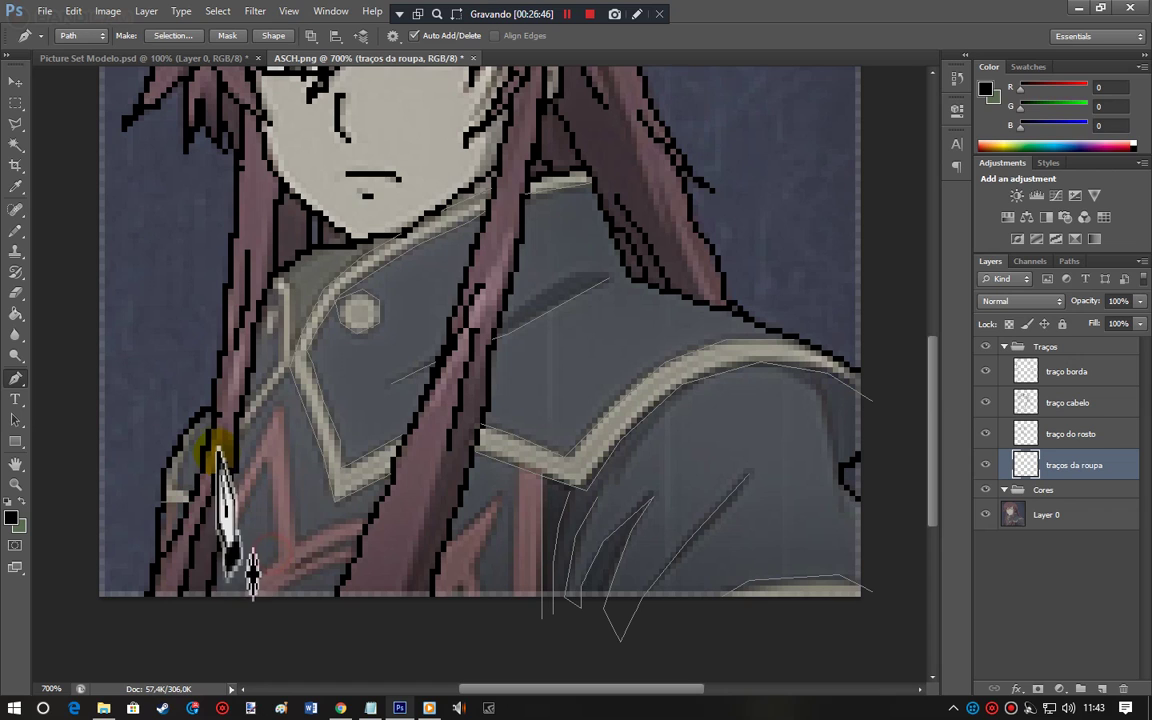
pyautogui.click(178, 489)
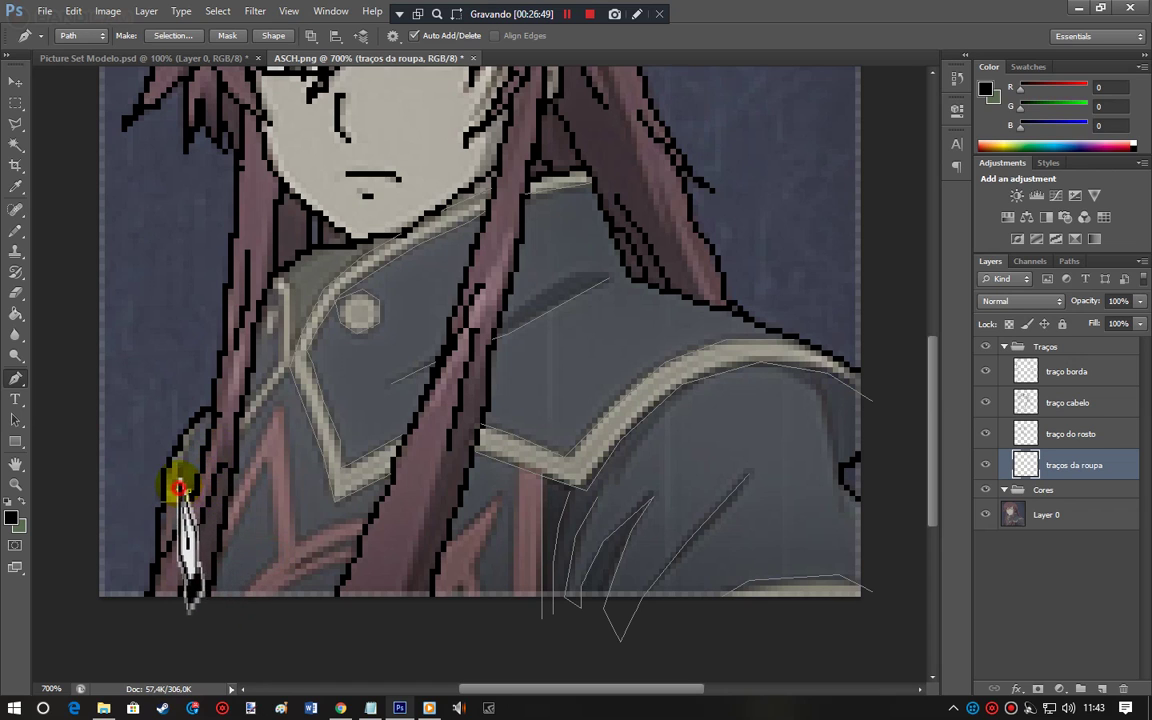
pyautogui.click(184, 456)
pyautogui.click(205, 417)
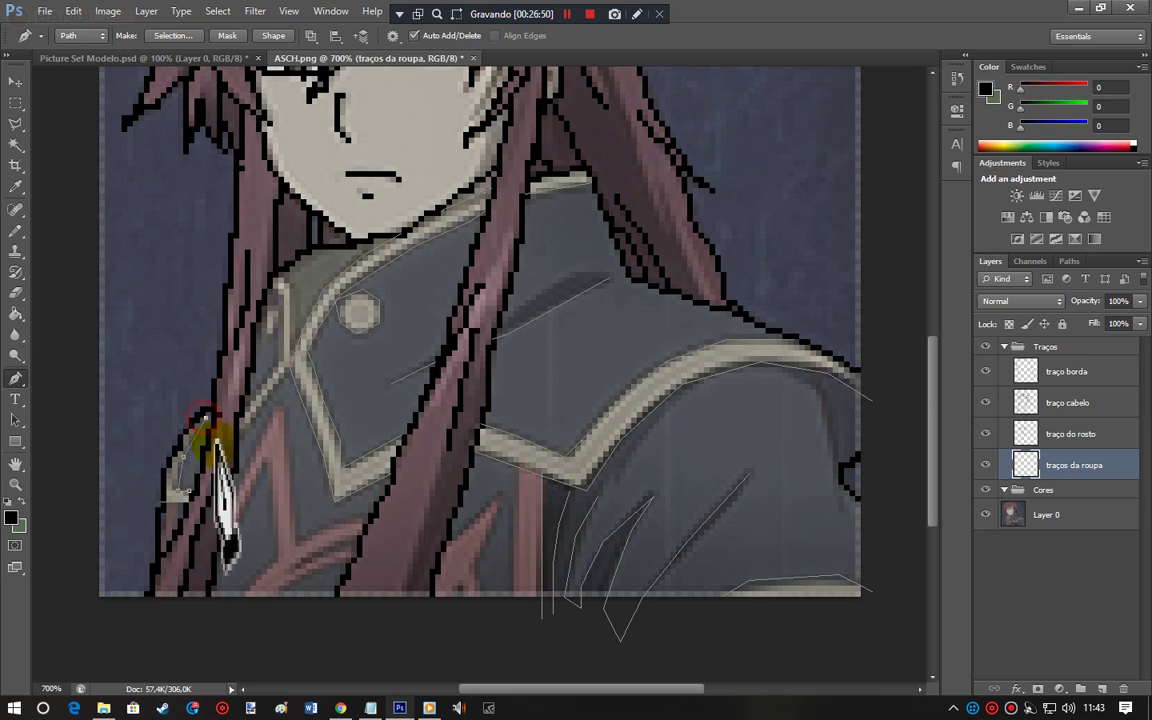
pyautogui.keyDown('ctrl'); pyautogui.click(283, 500); pyautogui.keyUp('ctrl')
# Step: Trace Pen paths along the narrow beige trim between the far-side hair strands and the collar, and down the far collar's edge
pyautogui.moveTo(193, 505); pyautogui.dragTo(239, 439)
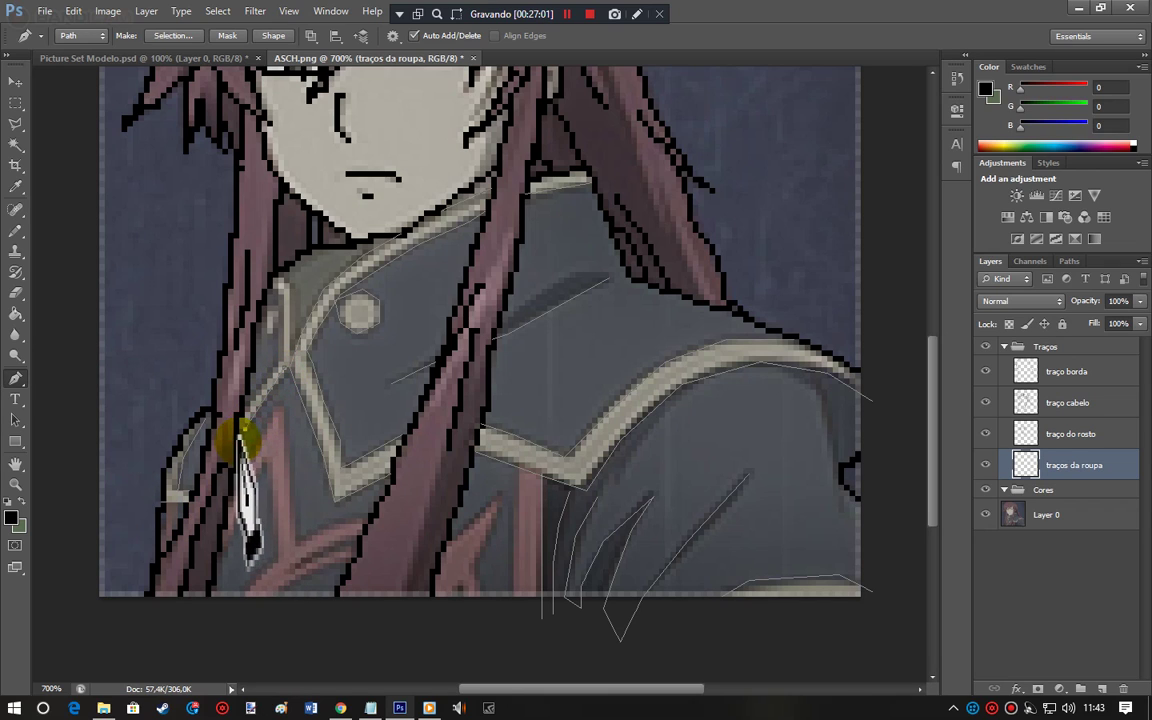
pyautogui.keyDown('ctrl'); pyautogui.click(310, 481); pyautogui.keyUp('ctrl')
pyautogui.moveTo(310, 480)
pyautogui.mouseDown()
pyautogui.moveTo(270, 285)
pyautogui.moveTo(270, 379)
pyautogui.moveTo(274, 366)
pyautogui.mouseUp()
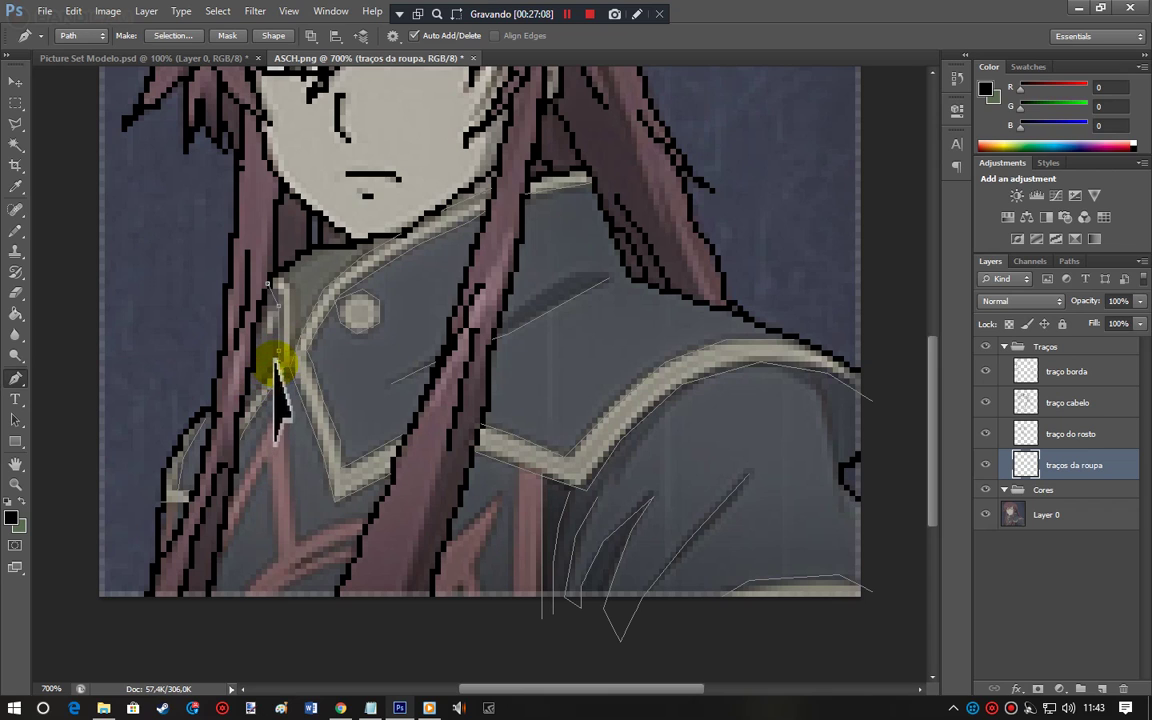
pyautogui.click(256, 390)
pyautogui.click(244, 406)
pyautogui.moveTo(275, 418)
pyautogui.mouseDown()
pyautogui.moveTo(296, 460)
pyautogui.moveTo(240, 508)
pyautogui.moveTo(176, 508)
pyautogui.moveTo(178, 498)
pyautogui.moveTo(174, 534)
pyautogui.mouseUp()
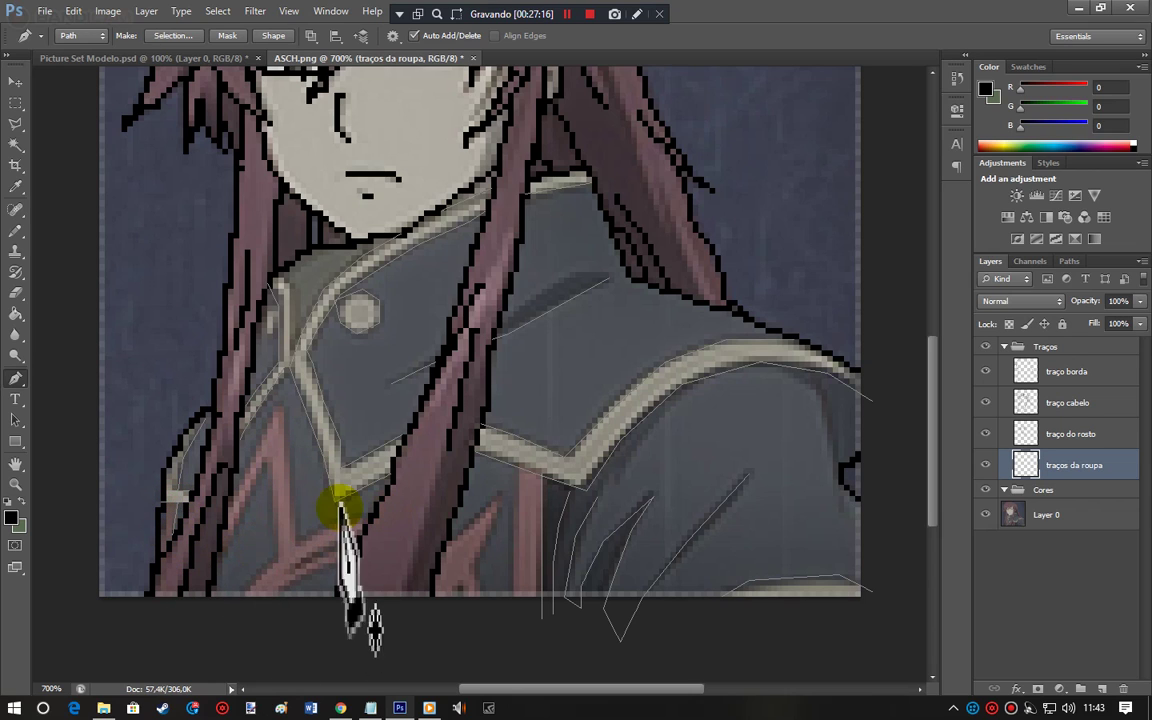
# Step: Trace Pen paths around the red emblem's pointed shape between the long hair lock and the red stripe, including its lower notch
pyautogui.click(491, 608)
pyautogui.click(475, 575)
pyautogui.click(475, 553)
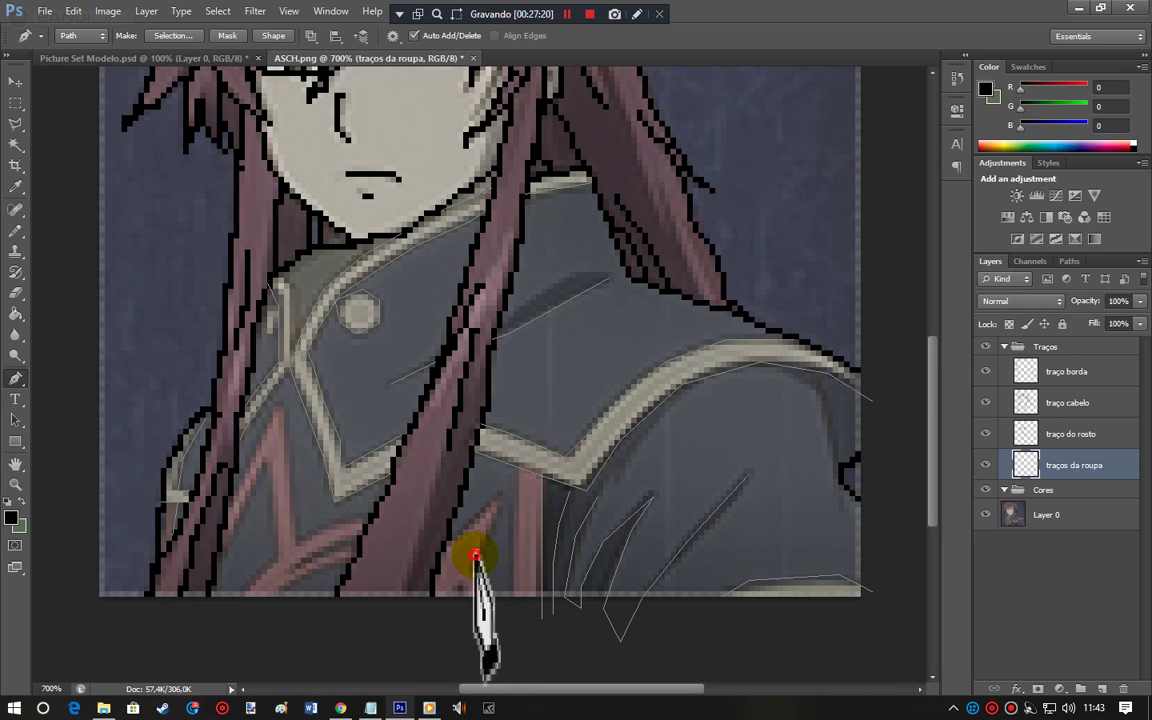
pyautogui.click(497, 519)
pyautogui.click(503, 491)
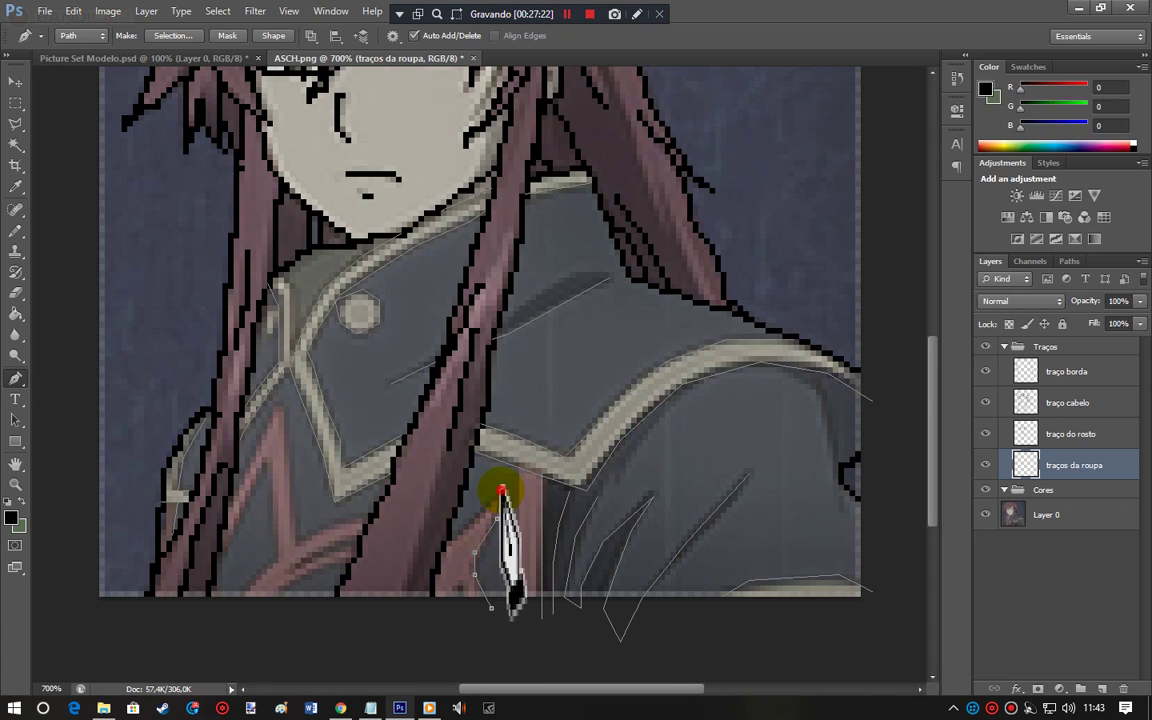
pyautogui.moveTo(473, 517); pyautogui.dragTo(452, 540)
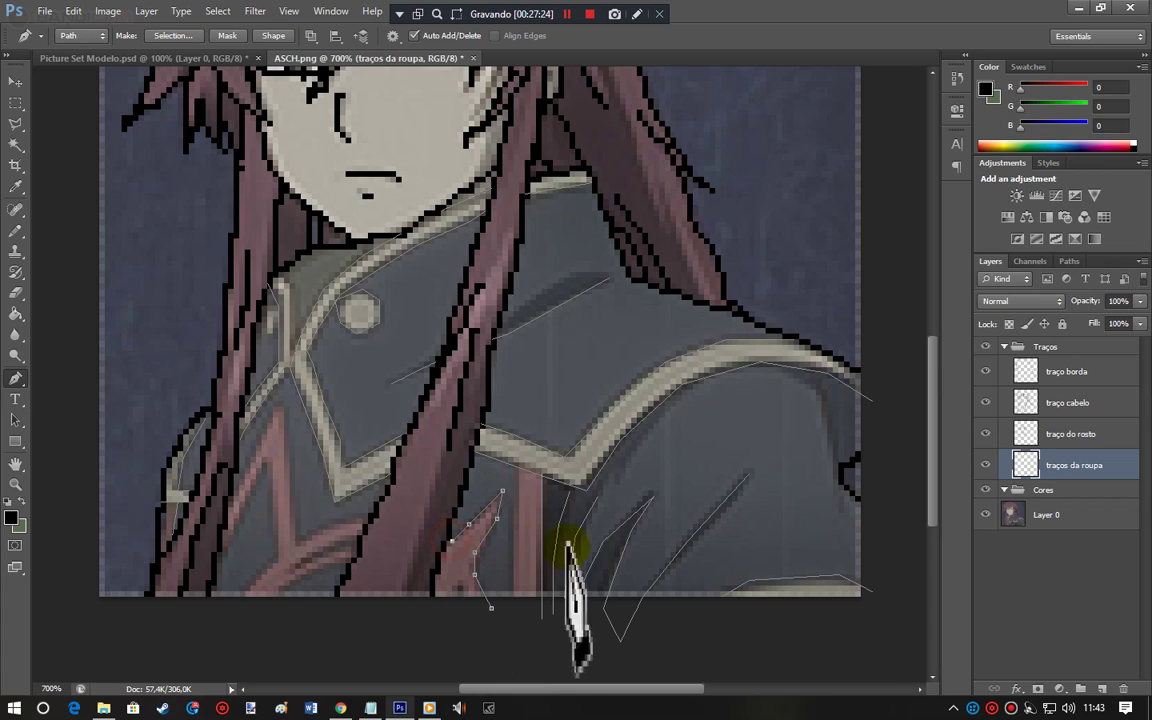
pyautogui.keyDown('ctrl'); pyautogui.click(555, 397); pyautogui.keyUp('ctrl')
pyautogui.click(468, 606)
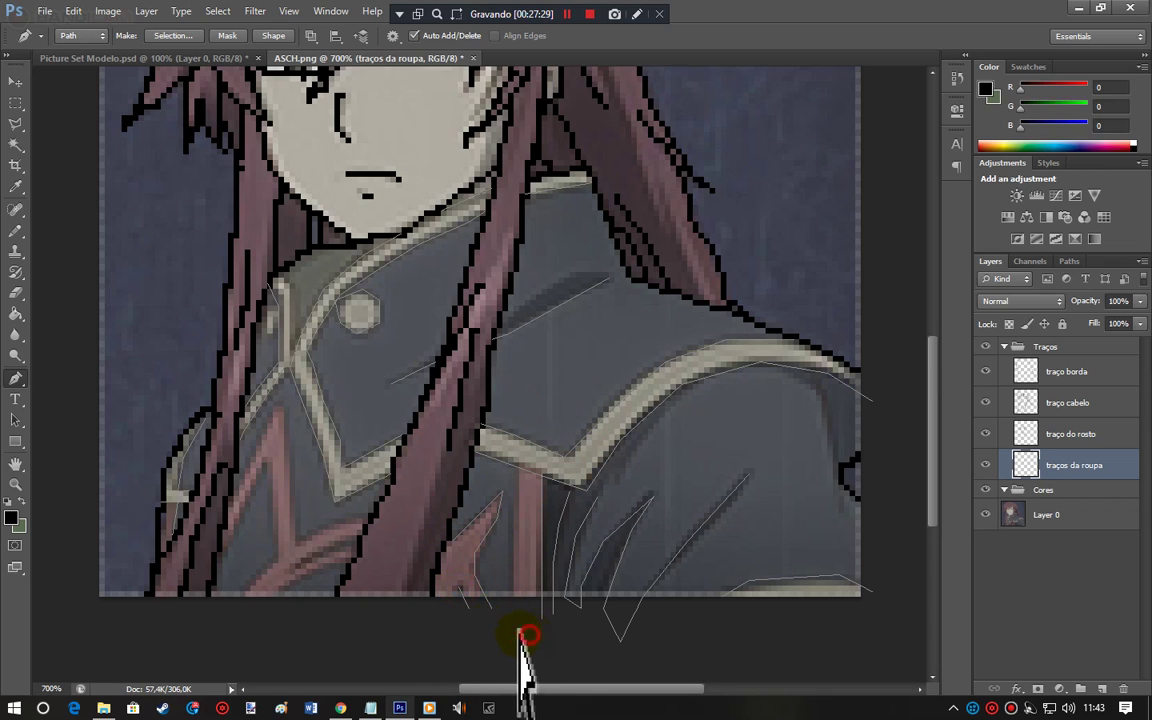
# Step: Trace Pen paths along the lower edge of the red chest emblem and the inner edge of its tall spike
pyautogui.click(351, 563)
pyautogui.click(298, 578)
pyautogui.click(279, 597)
pyautogui.click(239, 613)
pyautogui.click(246, 591)
pyautogui.moveTo(246, 591); pyautogui.dragTo(246, 591)
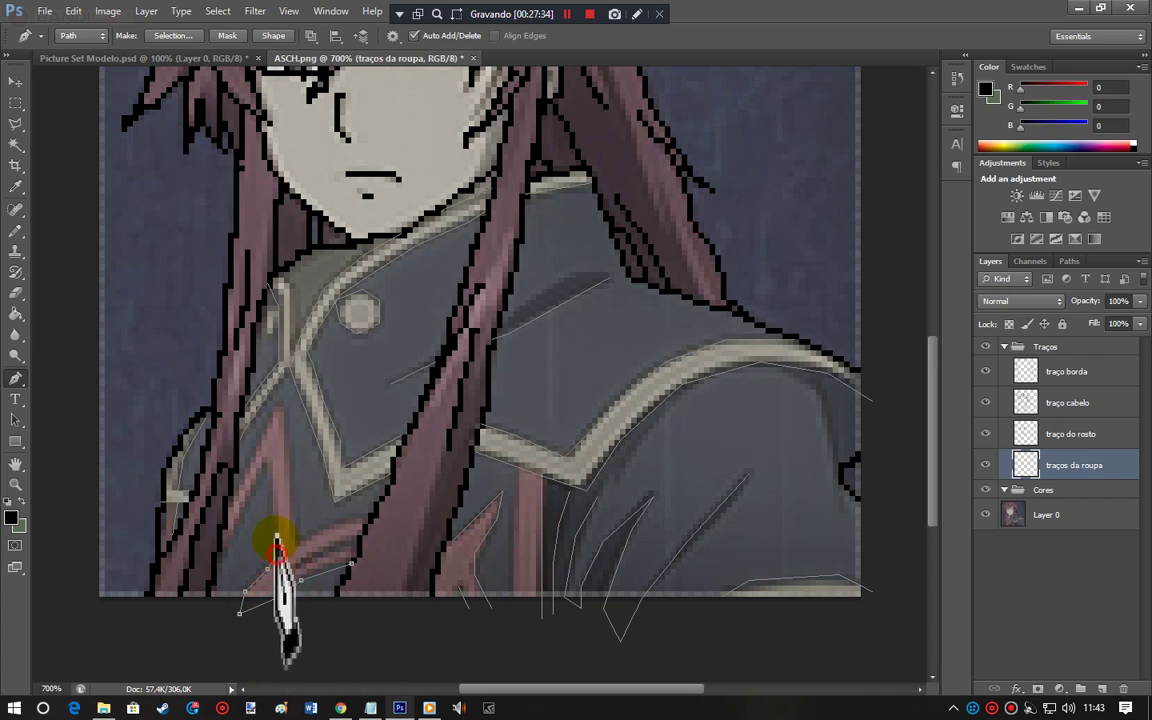
pyautogui.click(266, 459)
pyautogui.click(243, 508)
pyautogui.click(226, 550)
# Step: Trace Pen paths along the chest emblem's upper outline, from the hair lock over the tall spike, and along the line inside its lower arm
pyautogui.click(311, 480)
pyautogui.click(368, 519)
pyautogui.click(314, 533)
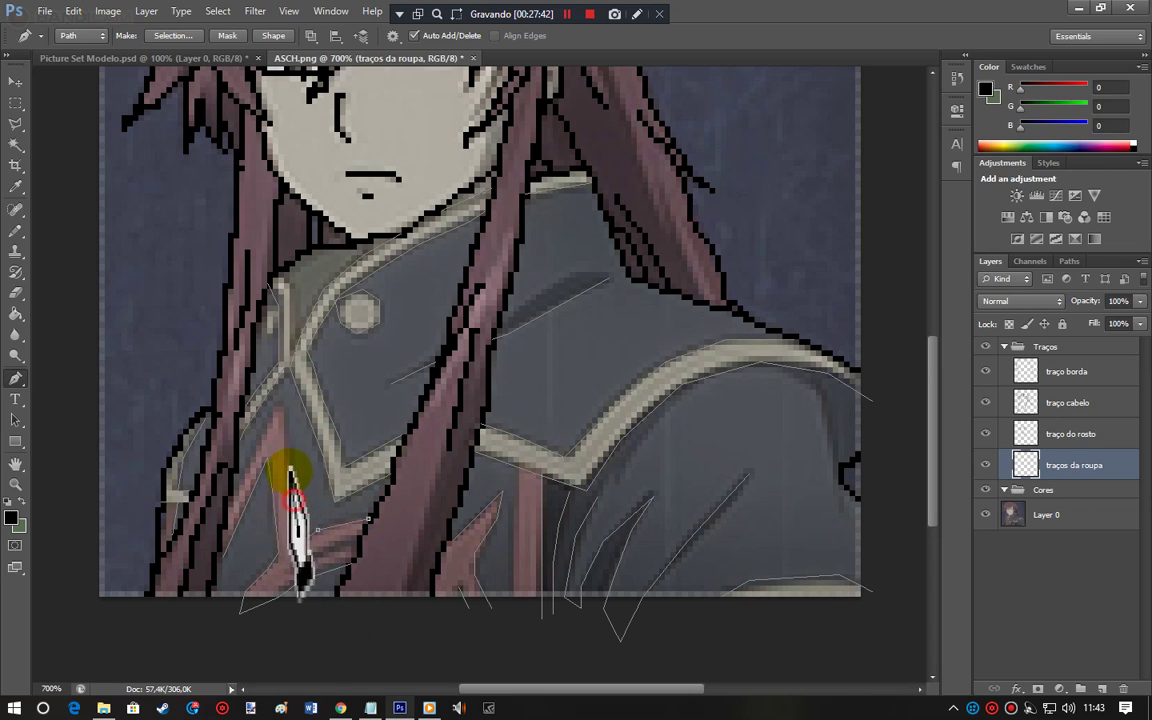
pyautogui.click(280, 411)
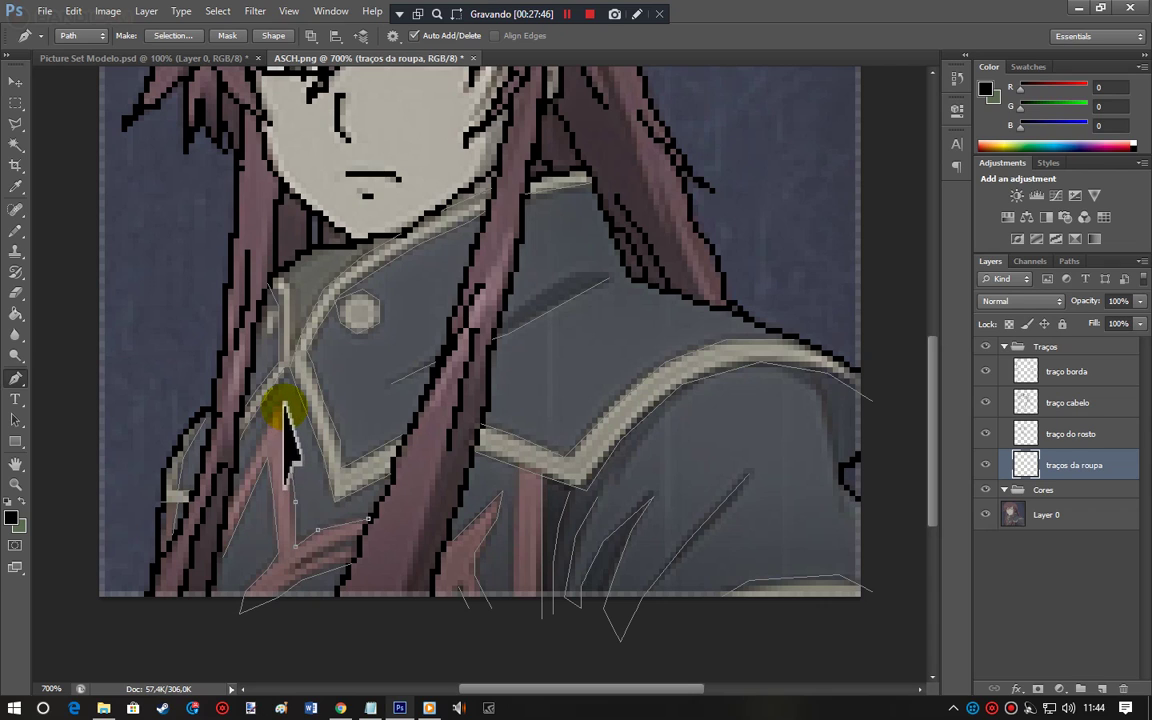
pyautogui.click(276, 410)
pyautogui.click(255, 460)
pyautogui.click(228, 500)
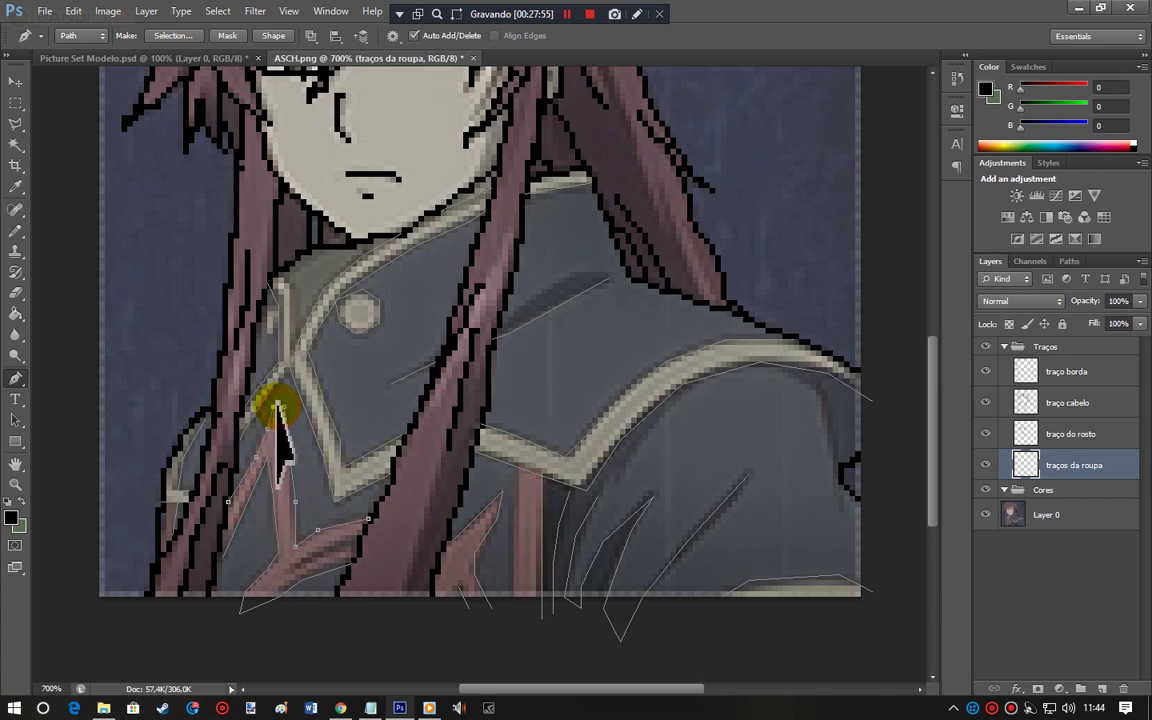
pyautogui.click(320, 625)
pyautogui.click(357, 540)
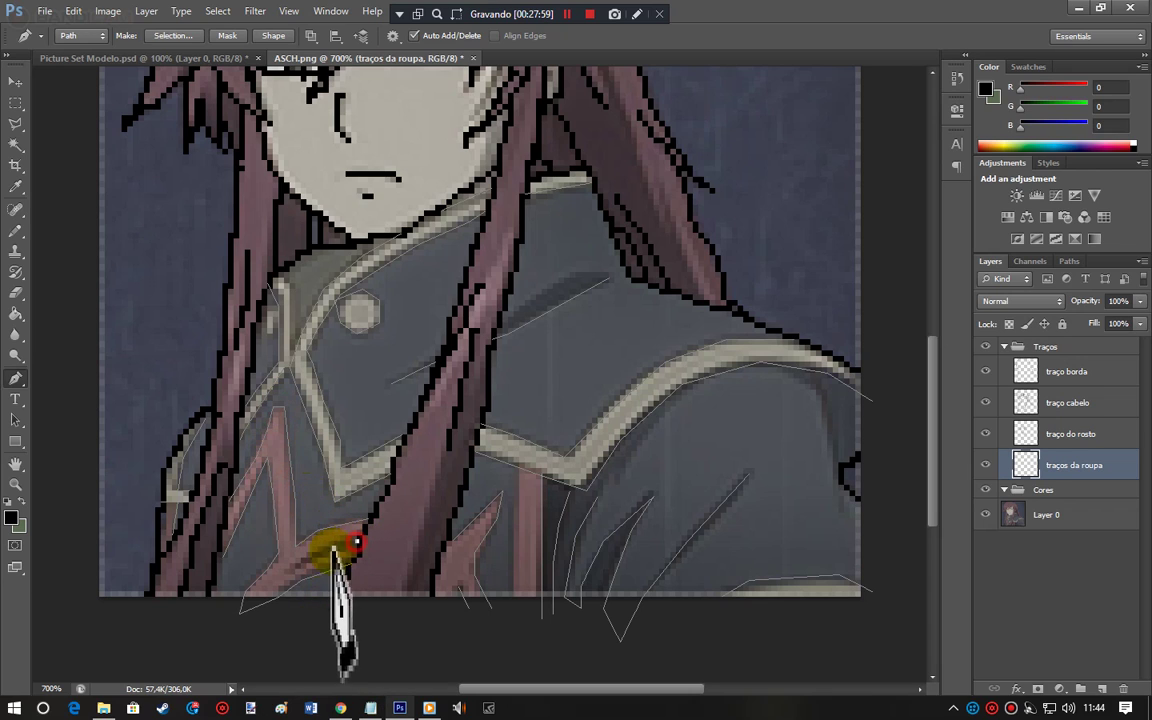
pyautogui.click(368, 410)
# Step: Trace Pen paths around the partly hidden button beside the far collar and along the sleeve fold below the cape trim
pyautogui.click(262, 298)
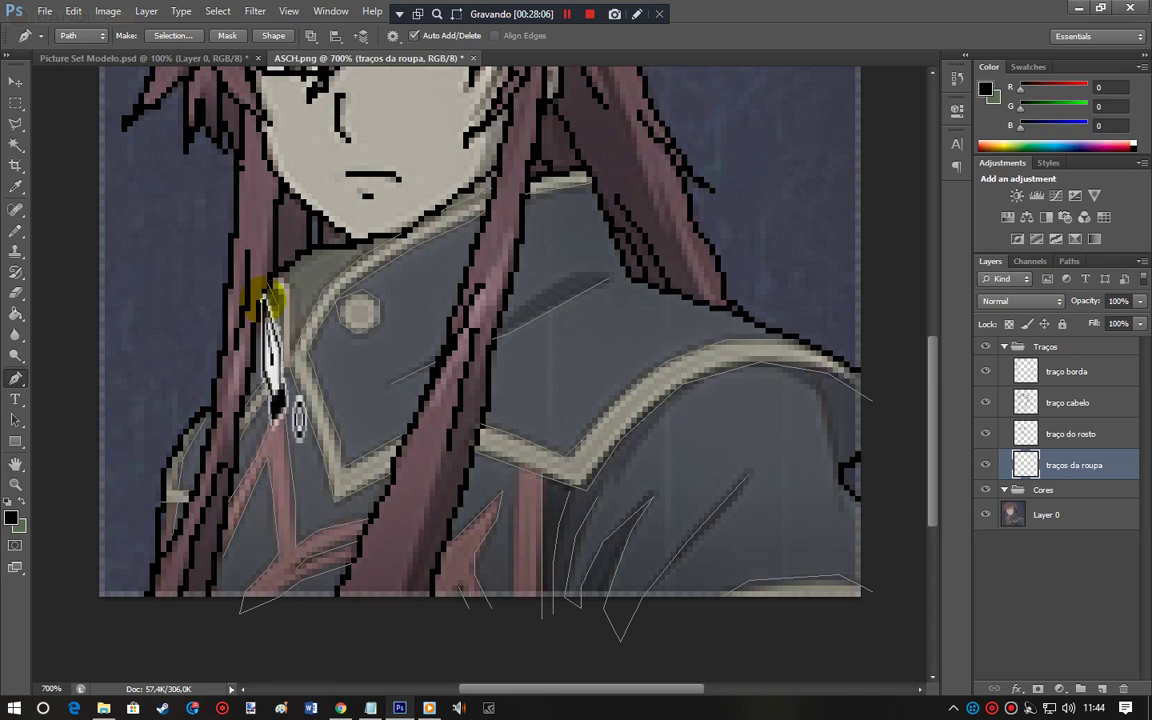
pyautogui.click(262, 300)
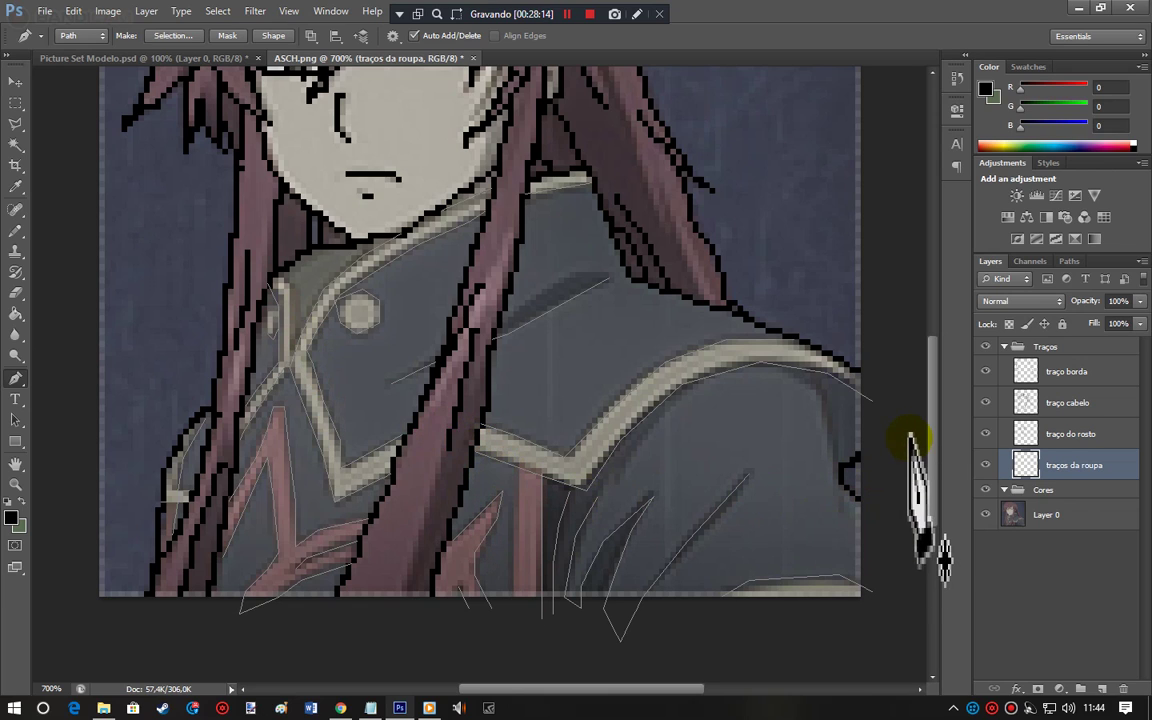
pyautogui.click(832, 438)
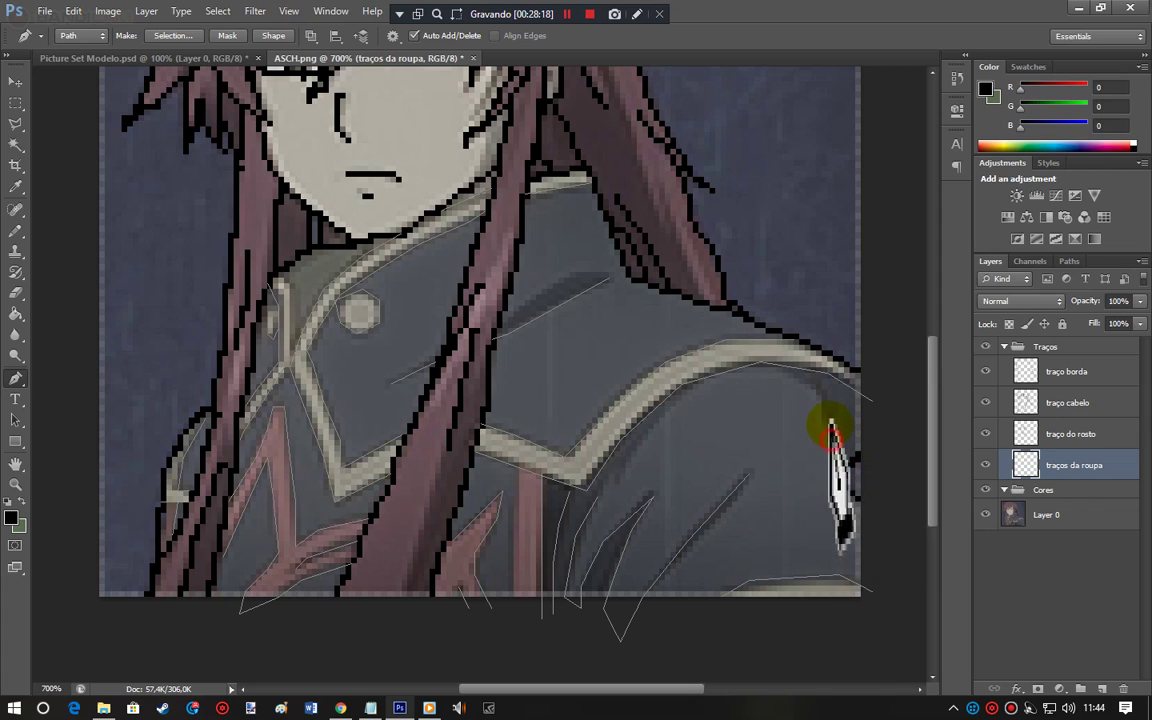
pyautogui.click(816, 384)
pyautogui.click(793, 370)
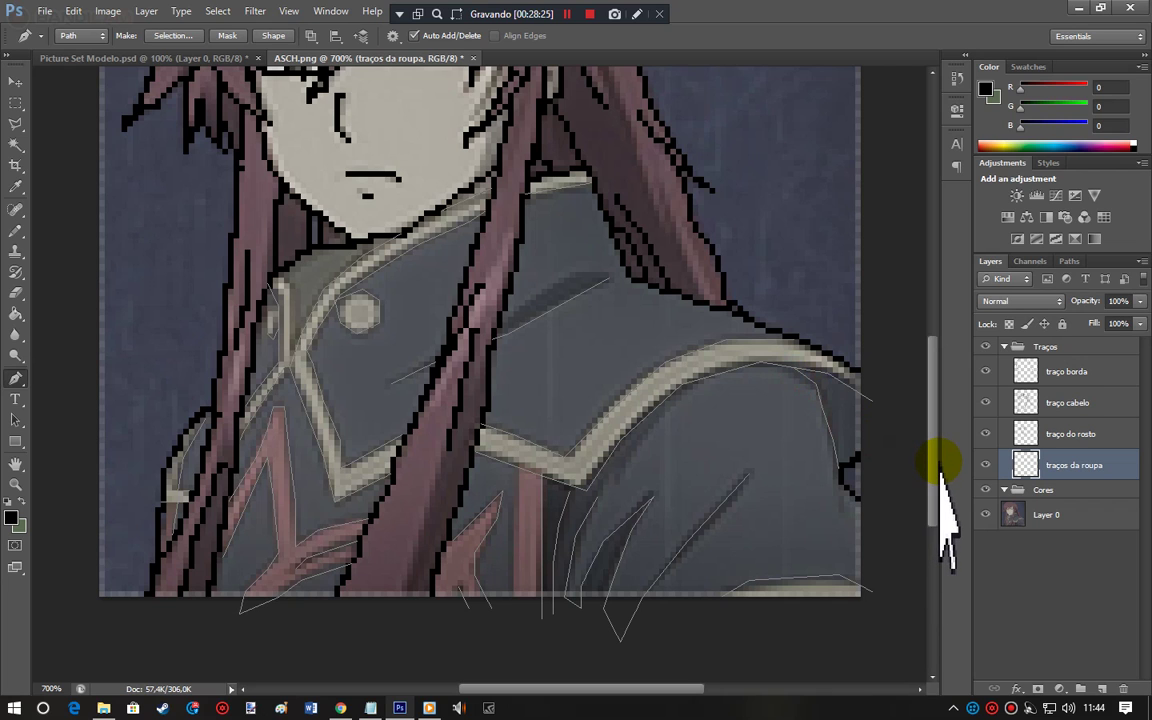
# Step: Trace a Pen path along the inner edge of the vertical beige trim on the far side of the collar
pyautogui.moveTo(937, 463); pyautogui.dragTo(940, 441)
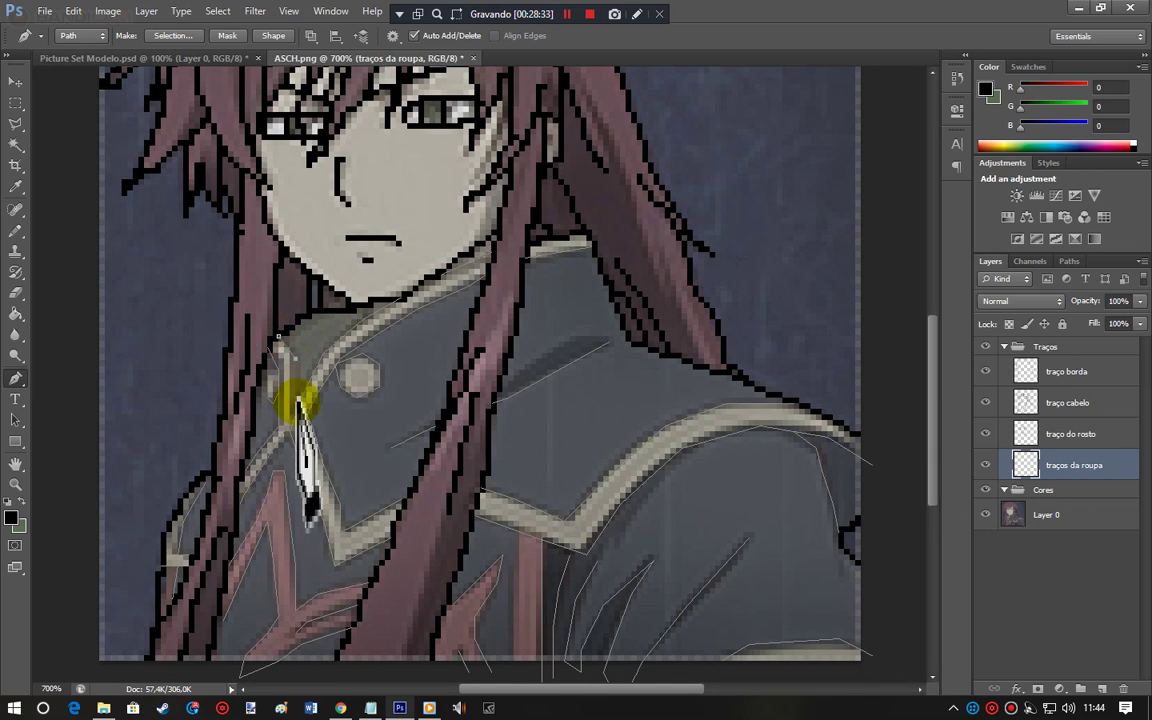
pyautogui.moveTo(297, 410)
pyautogui.mouseDown()
pyautogui.moveTo(303, 437)
pyautogui.moveTo(290, 424)
pyautogui.mouseUp()
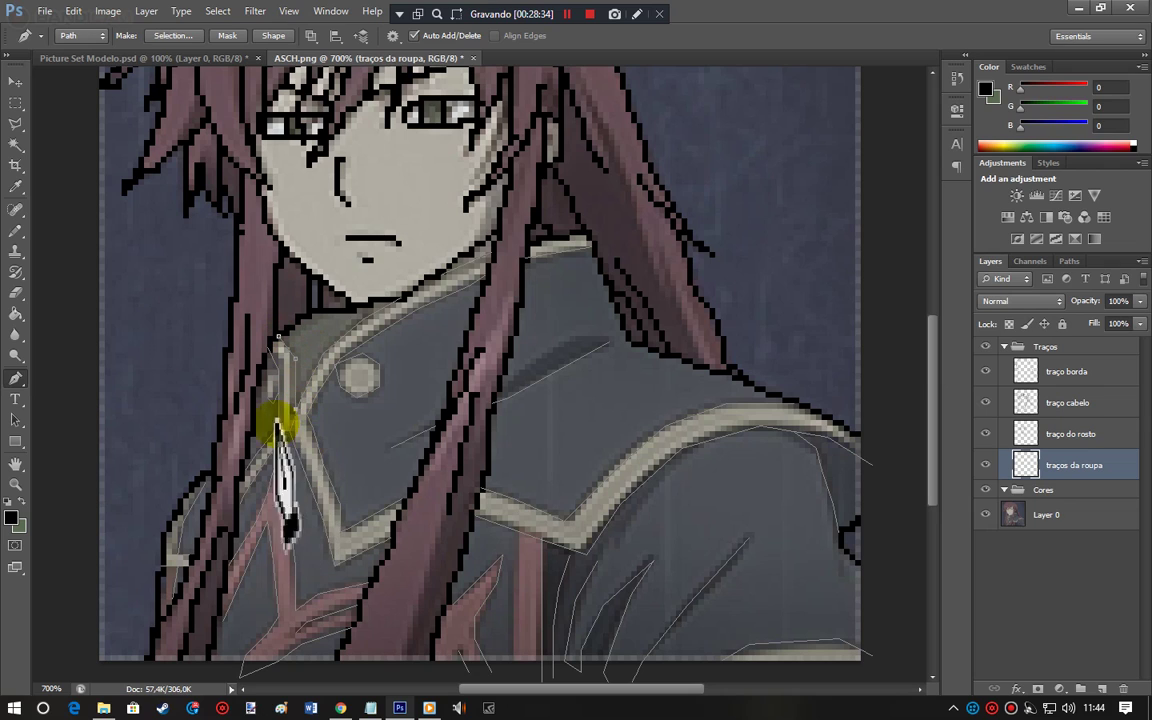
pyautogui.keyDown('ctrl'); pyautogui.click(163, 385); pyautogui.keyUp('ctrl')
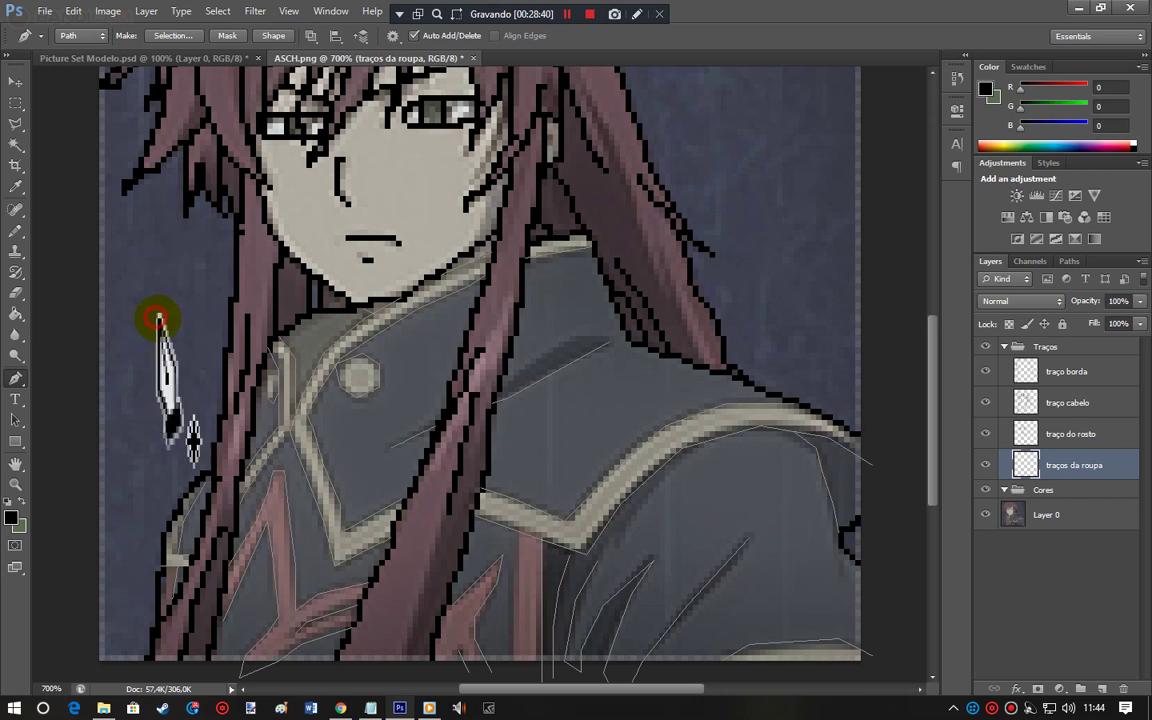
# Step: Stroke all the clothing paths with the black Pencil on the "traços da roupa" layer and dismiss the paths
pyautogui.rightClick(568, 445)
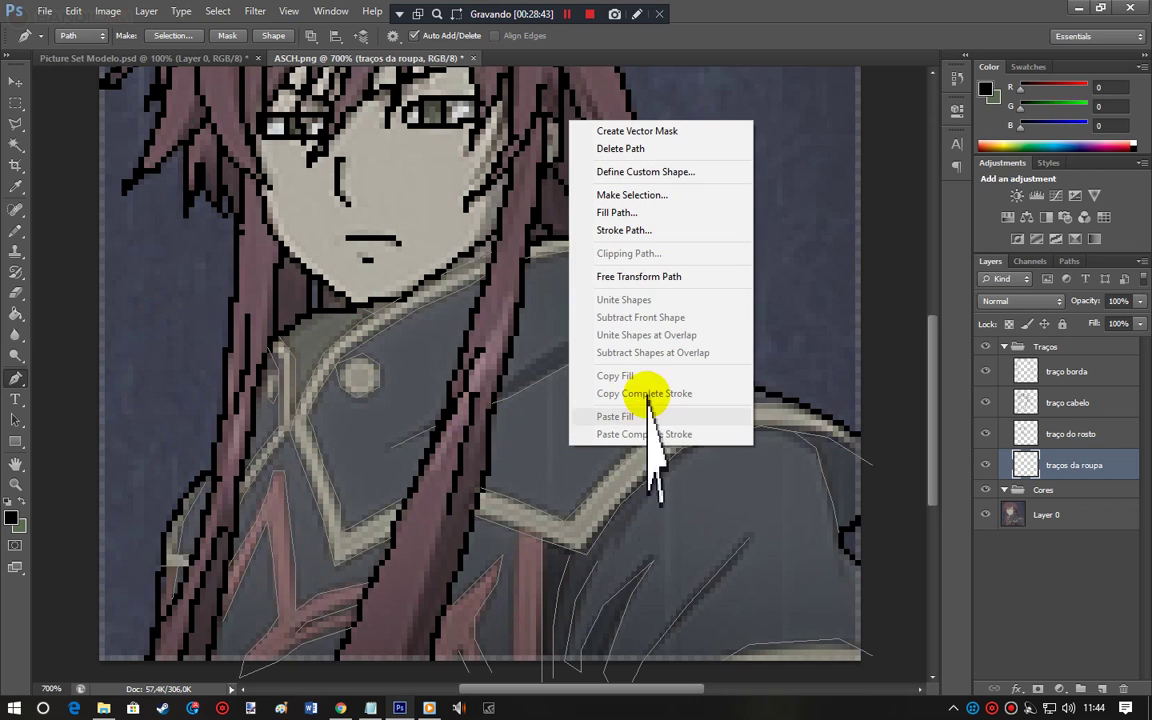
pyautogui.click(637, 231)
pyautogui.click(654, 202)
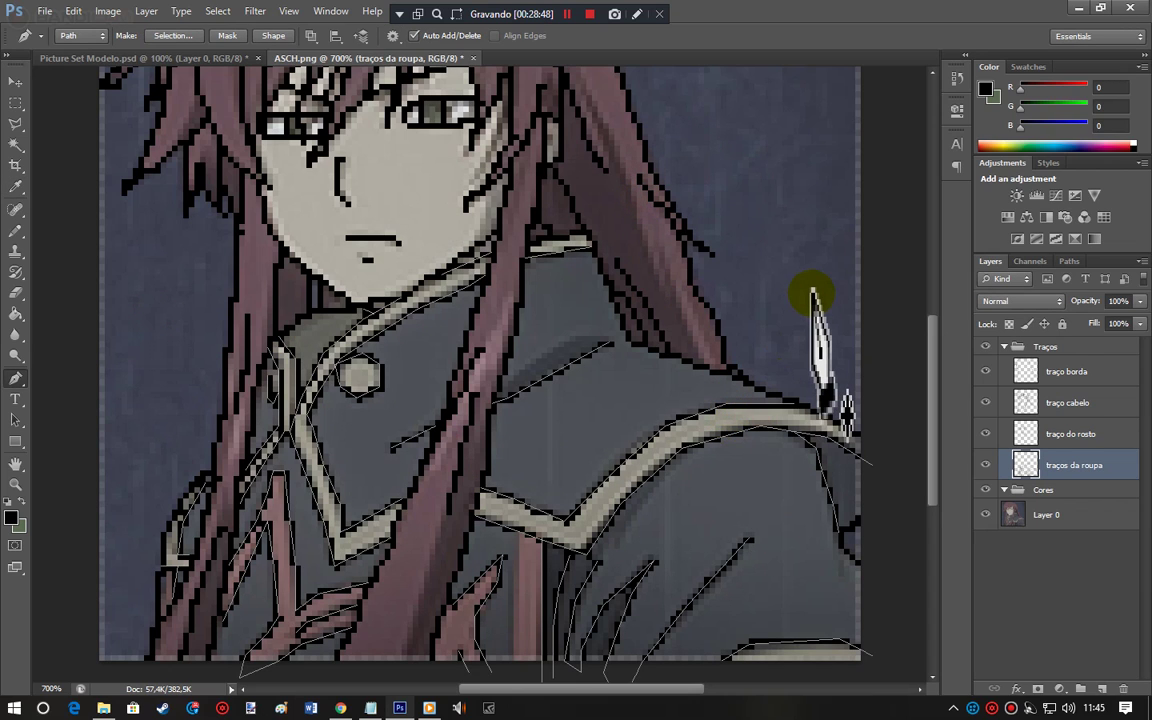
pyautogui.press('Escape')
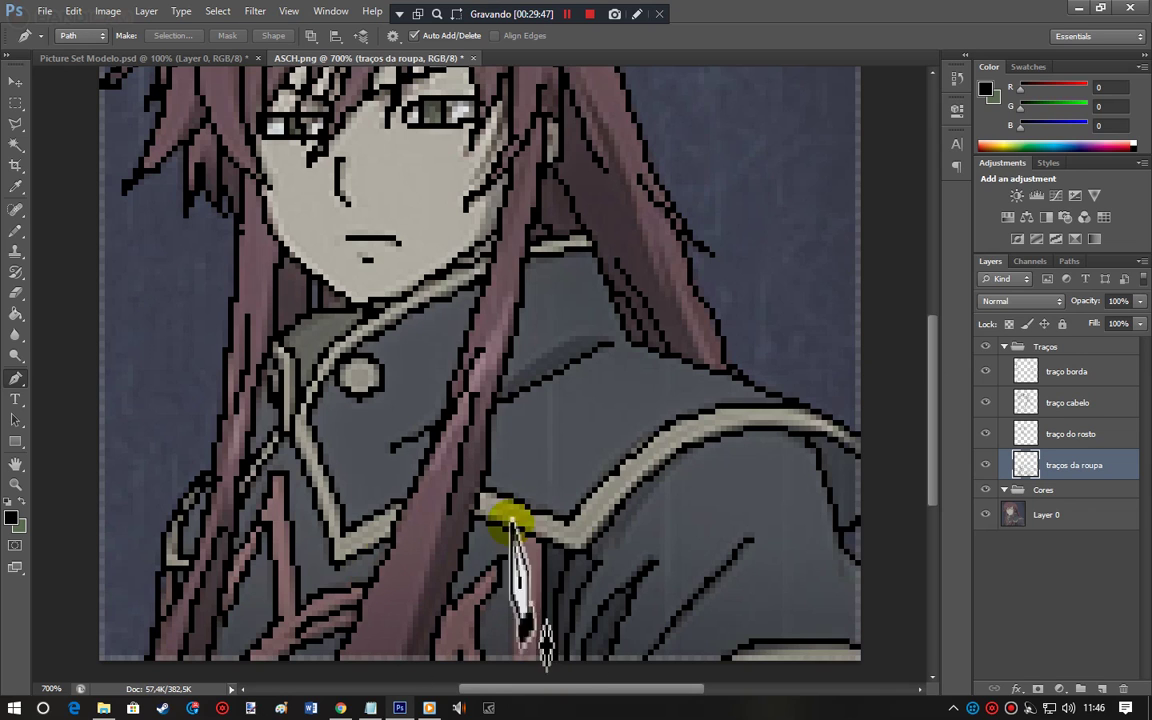
pyautogui.moveTo(935, 474)
pyautogui.mouseDown()
pyautogui.moveTo(938, 424)
pyautogui.moveTo(939, 465)
pyautogui.mouseUp()
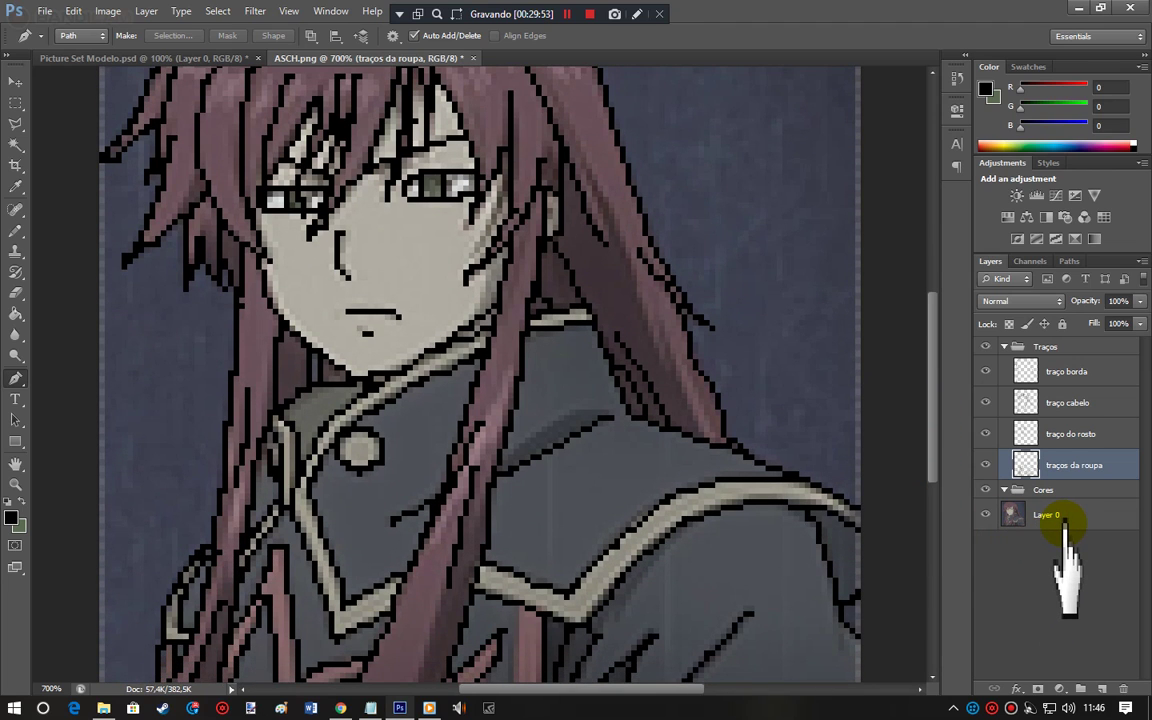
# Step: Create a layer named "cor do fundo" inside the Cores group and place it below Layer 0
pyautogui.click(1065, 518)
pyautogui.hotkey('ctrl', 'shift', 'n')
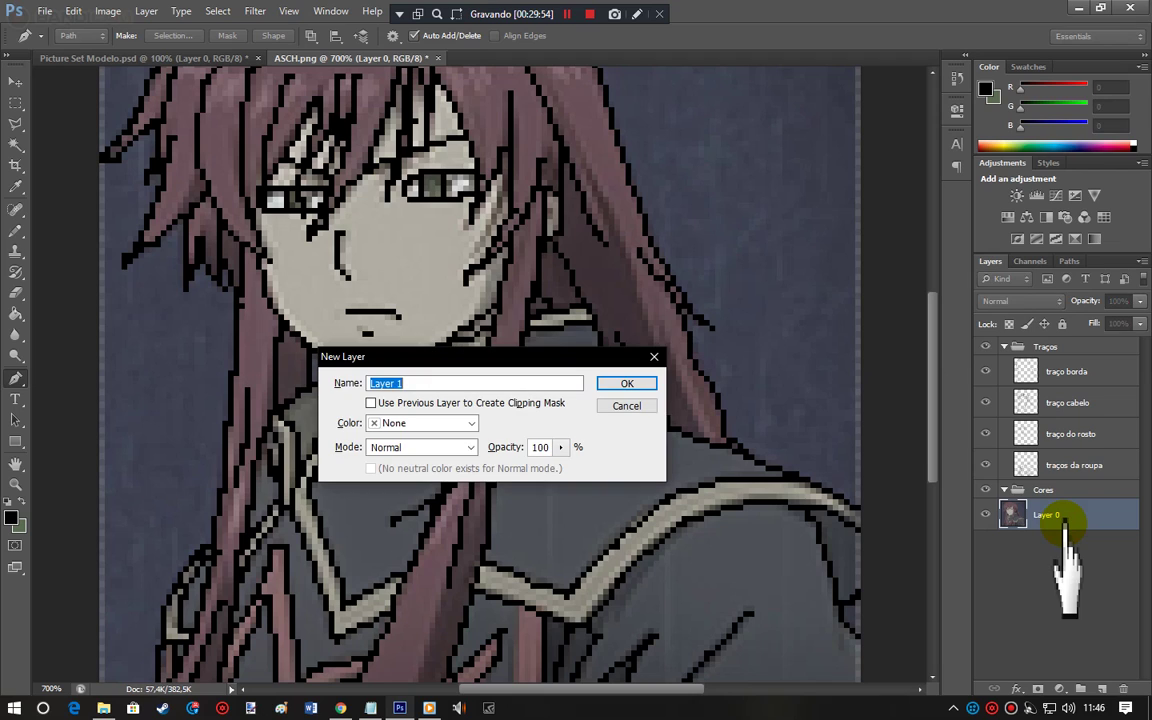
pyautogui.write('cor do fundo')
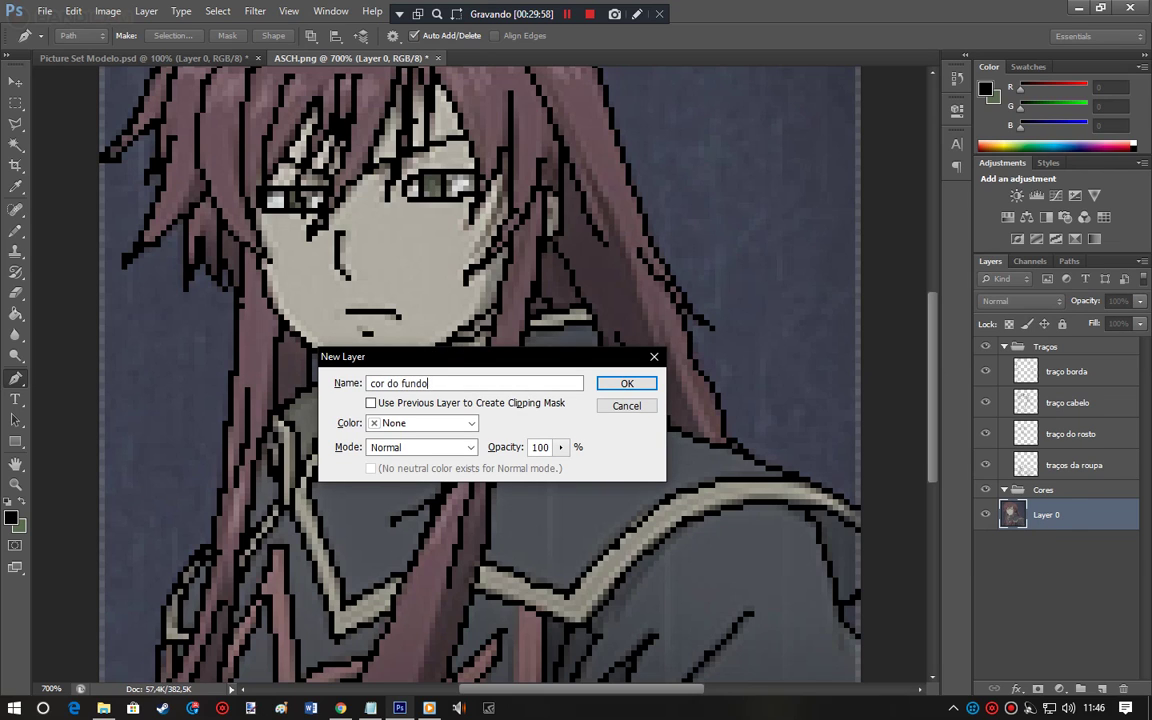
pyautogui.press('Return')
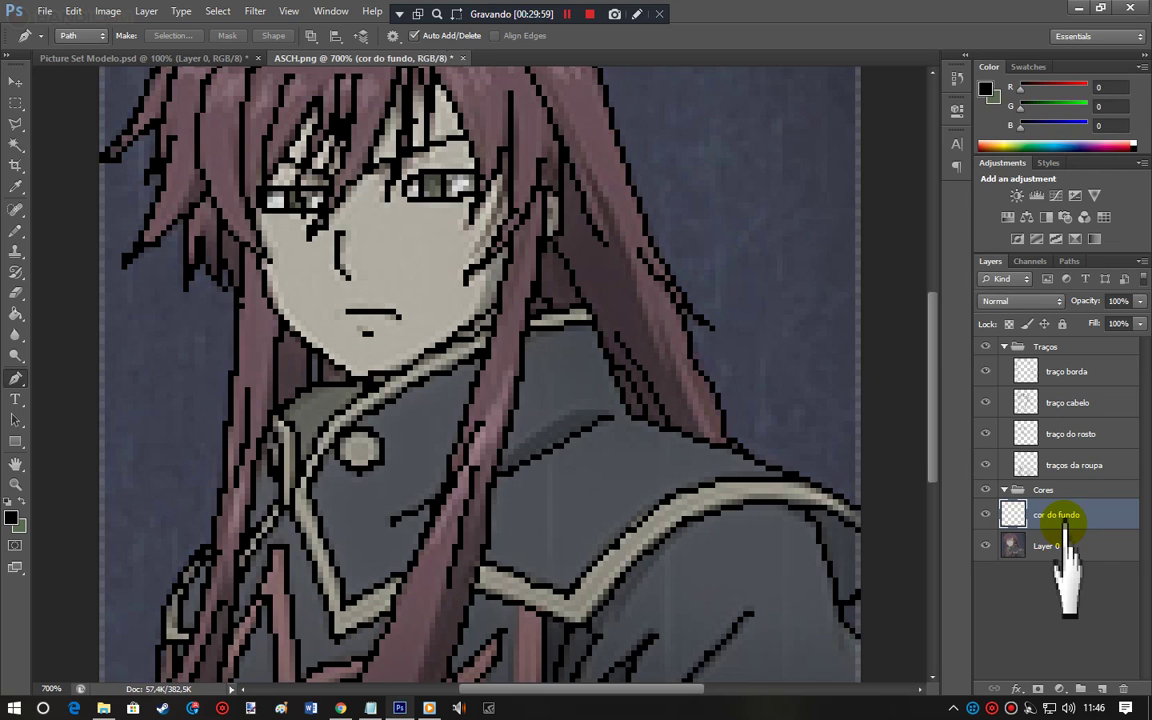
pyautogui.moveTo(1060, 515); pyautogui.dragTo(1062, 560)
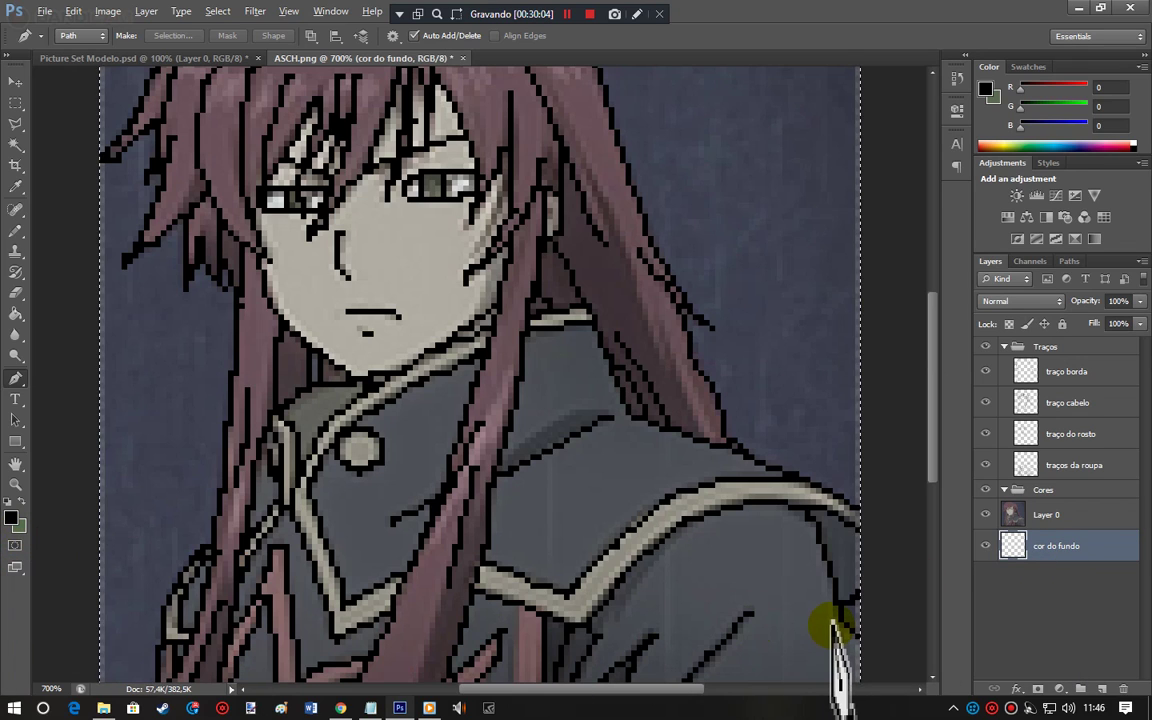
# Step: Fill the whole "cor do fundo" layer with the muted green (R 90, G 108, B 81) and clear the selection
pyautogui.hotkey('alt', 'BackSpace')
pyautogui.hotkey('ctrl', 'z')
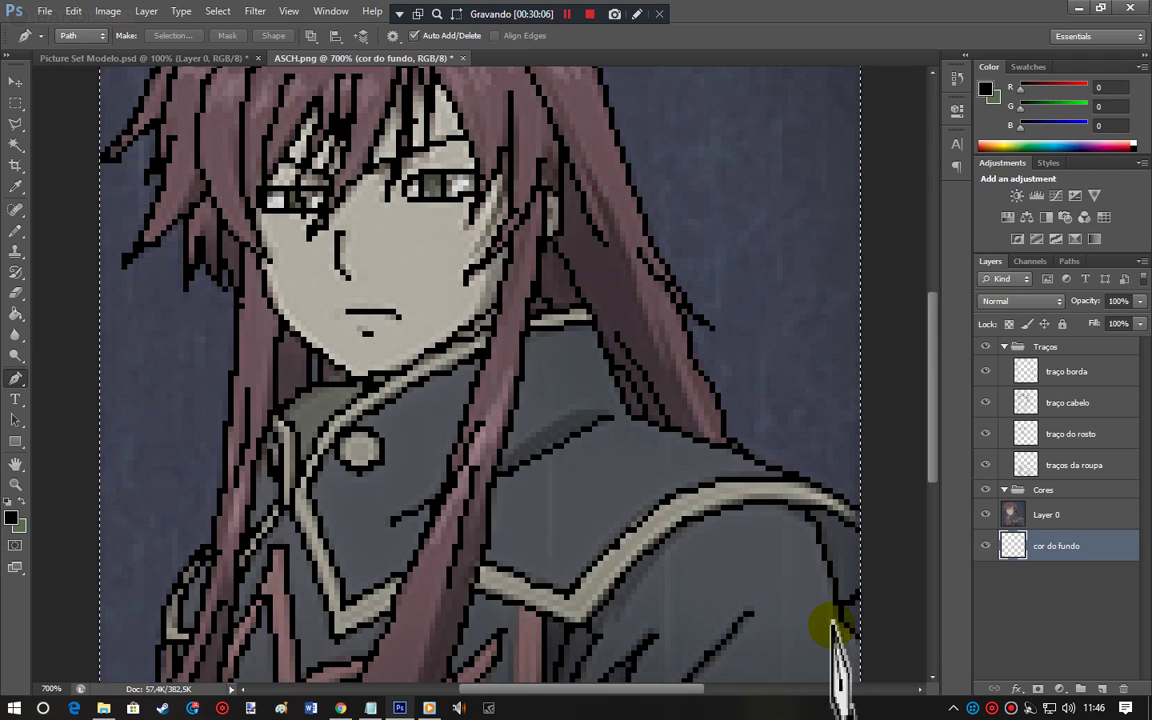
pyautogui.click(20, 500)
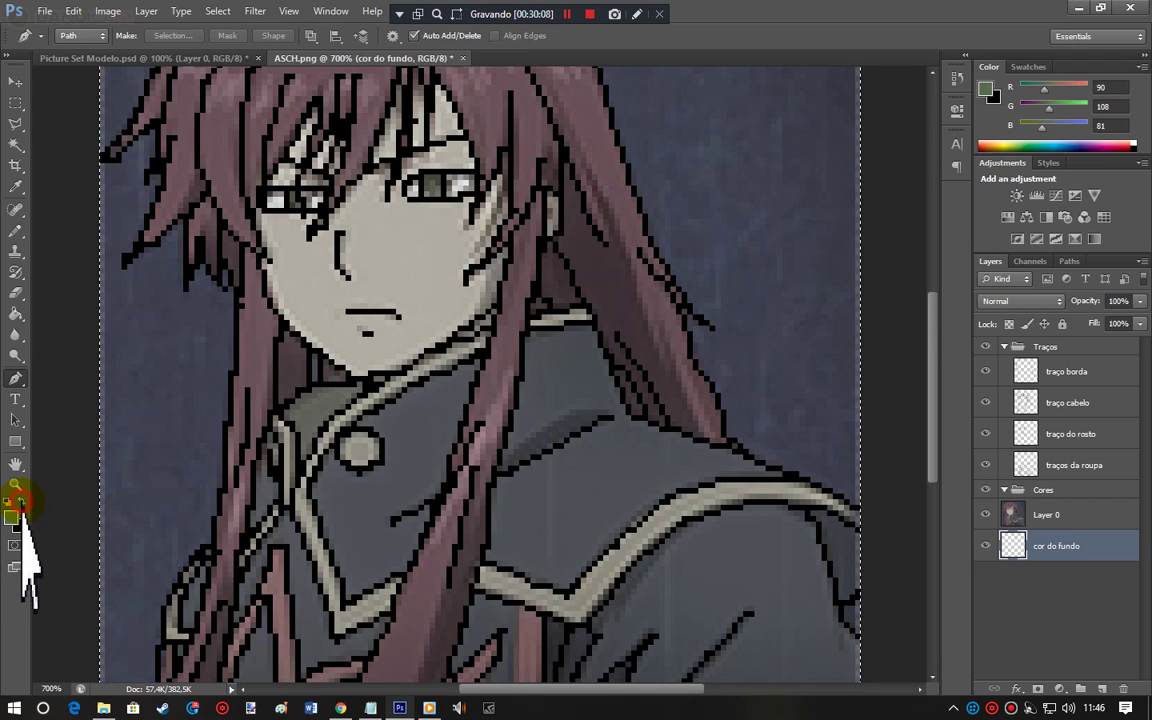
pyautogui.hotkey('alt', 'BackSpace')
pyautogui.hotkey('ctrl', 'd')
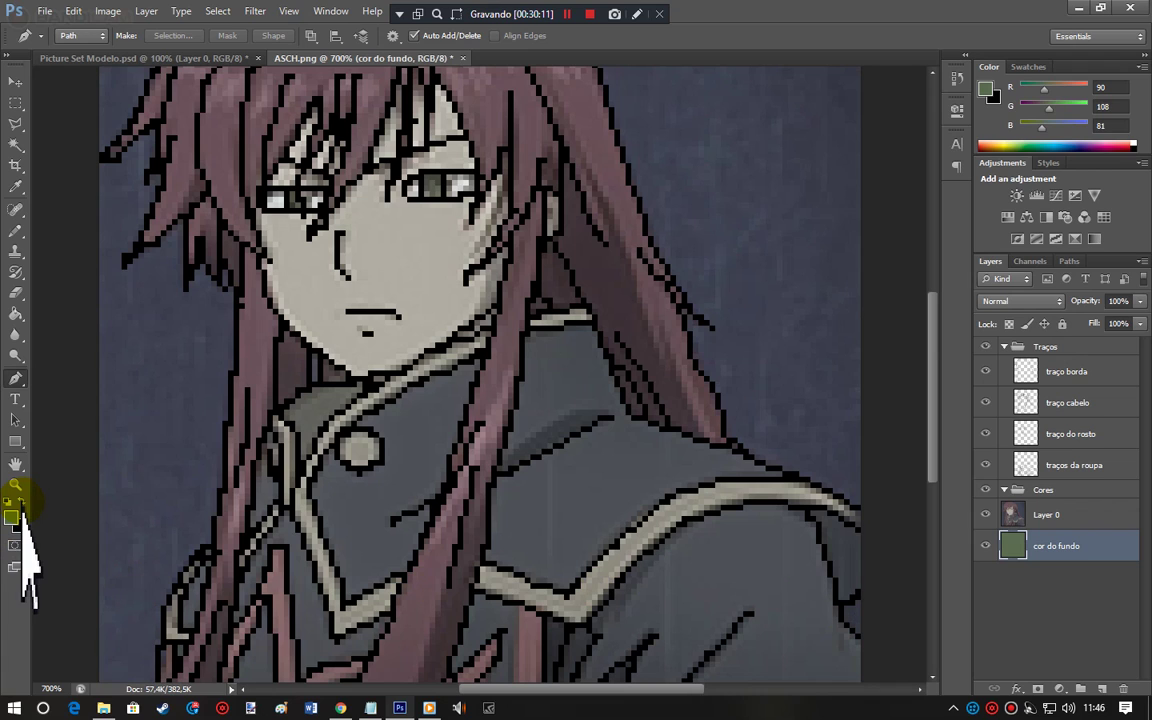
# Step: Compare the line art with and without the colour layers, leaving Layer 0 hidden and "cor do fundo" shown
pyautogui.click(984, 516)
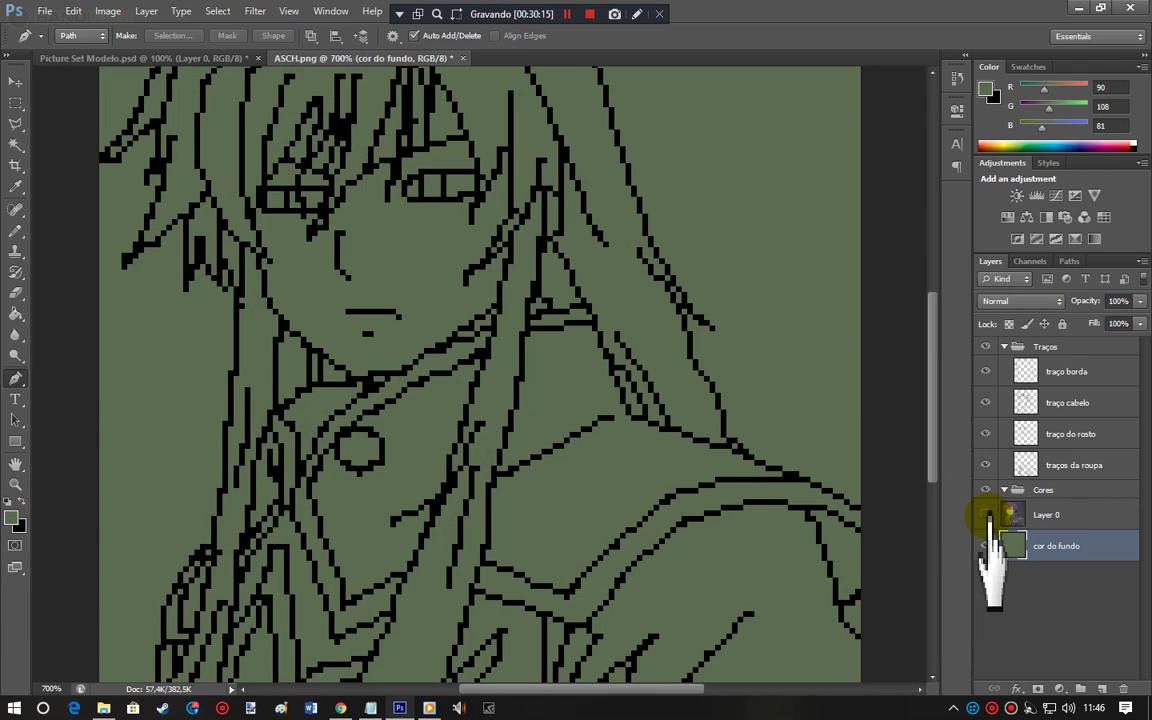
pyautogui.click(986, 515)
pyautogui.click(985, 545)
pyautogui.click(986, 515)
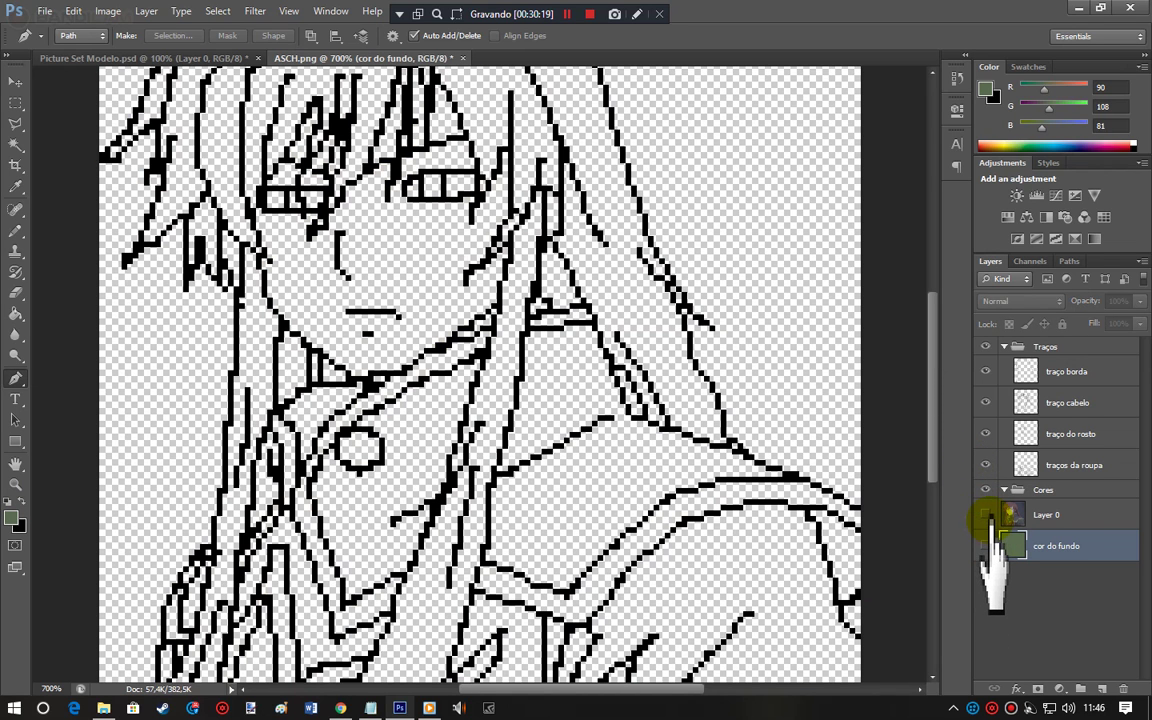
pyautogui.click(988, 518)
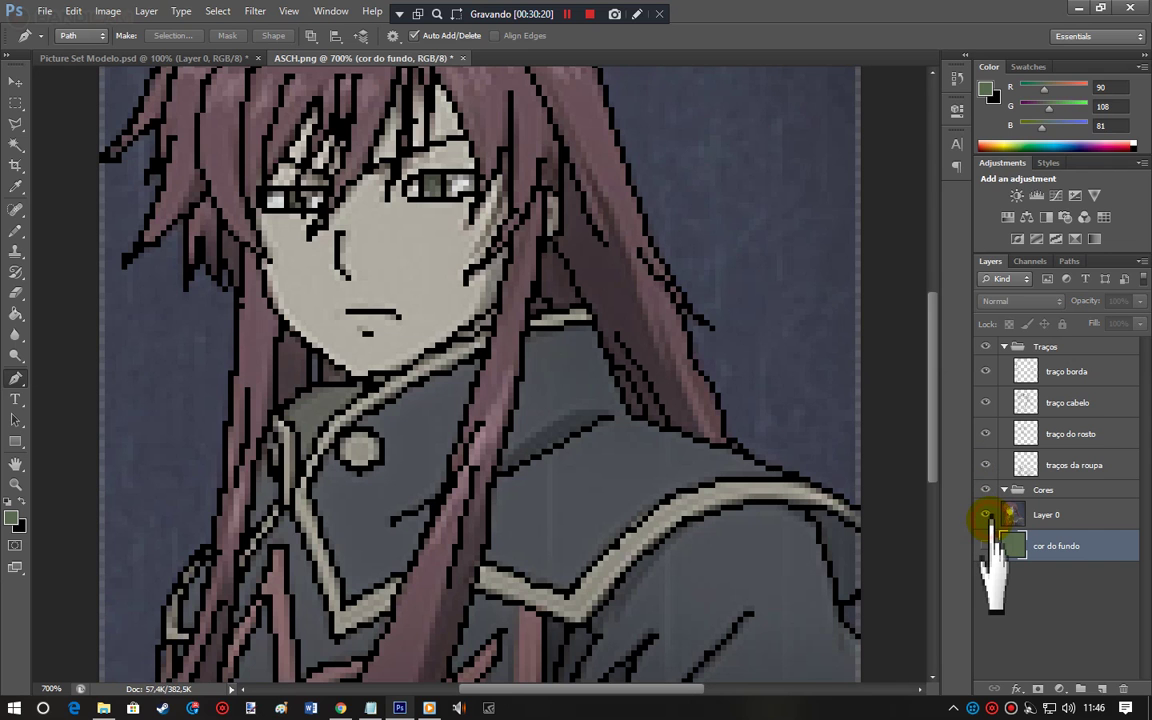
pyautogui.click(988, 517)
pyautogui.click(988, 517)
pyautogui.click(988, 517)
pyautogui.click(987, 546)
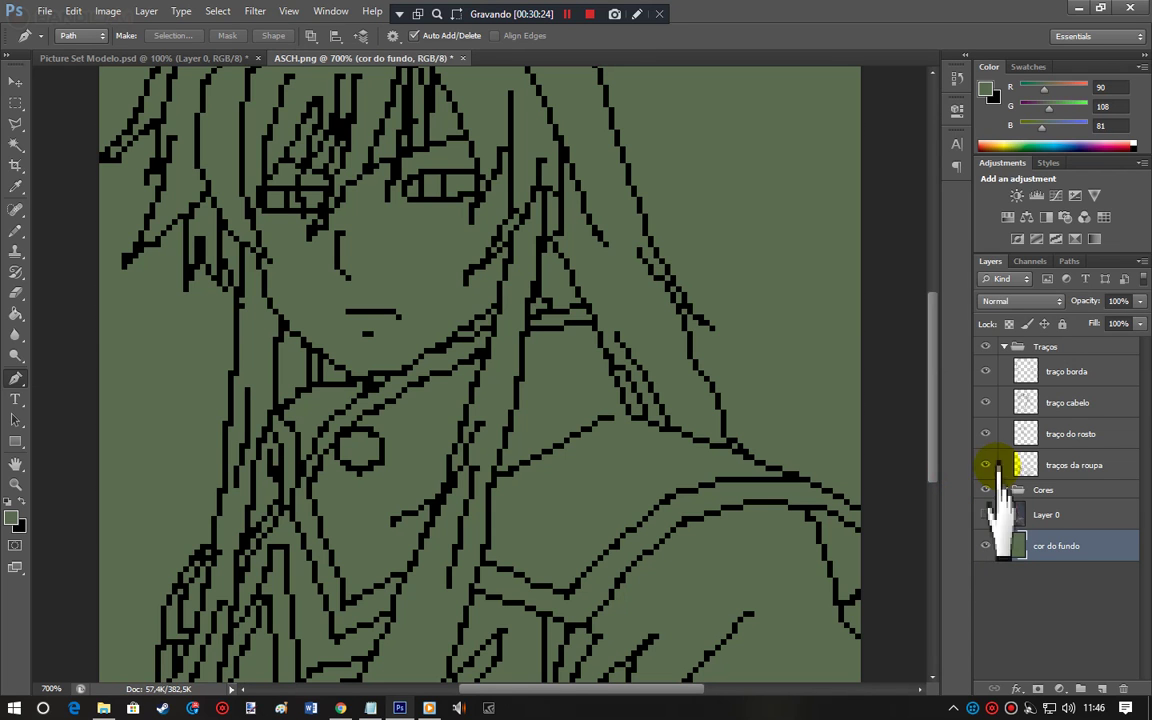
# Step: On the "traço borda" layer, marquee-select the surplus corner pixels along the upper-left outline of the hair
pyautogui.click(1067, 370)
pyautogui.moveTo(927, 400); pyautogui.dragTo(923, 326)
pyautogui.hotkey('ctrl', '-')
pyautogui.hotkey('ctrl', '+')
pyautogui.hotkey('ctrl', '+')
pyautogui.hotkey('ctrl', '+')
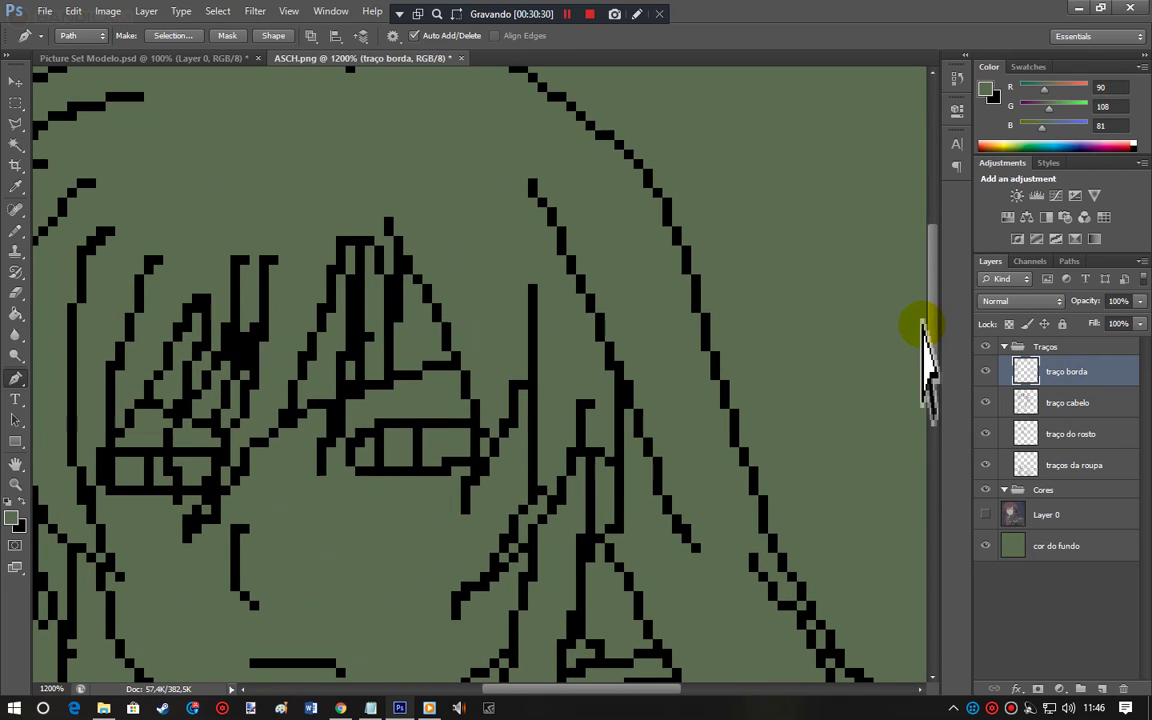
pyautogui.moveTo(925, 325); pyautogui.dragTo(930, 292)
pyautogui.click(15, 103)
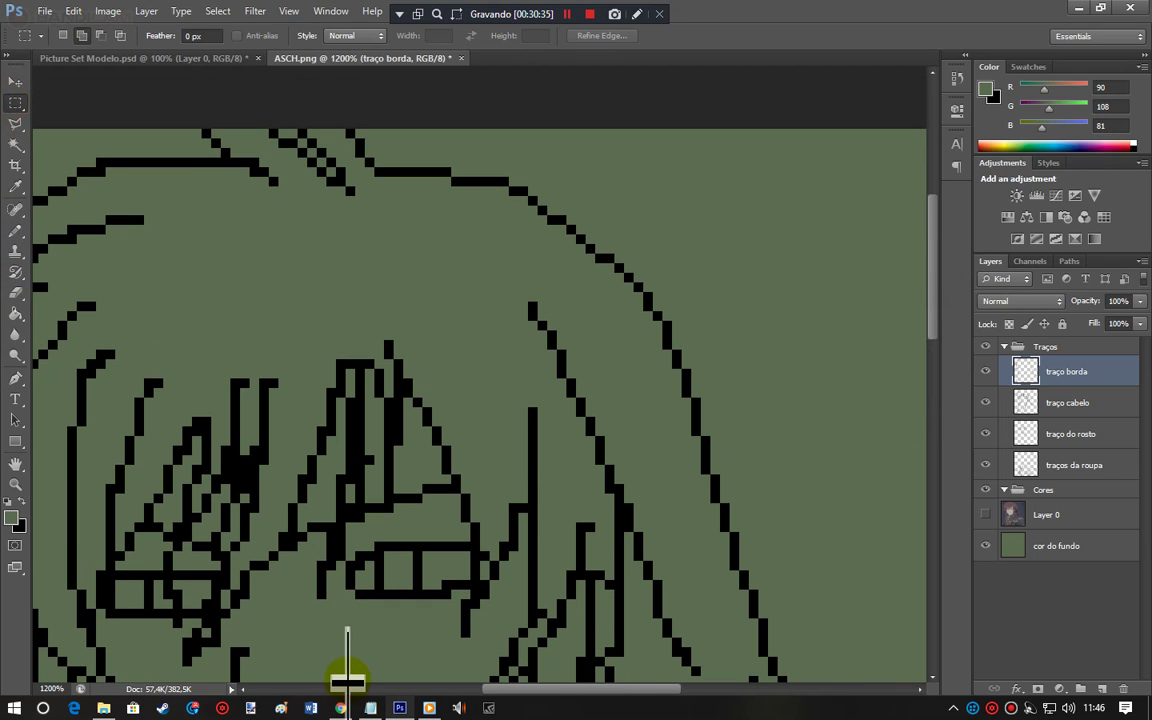
pyautogui.moveTo(614, 689); pyautogui.dragTo(582, 689)
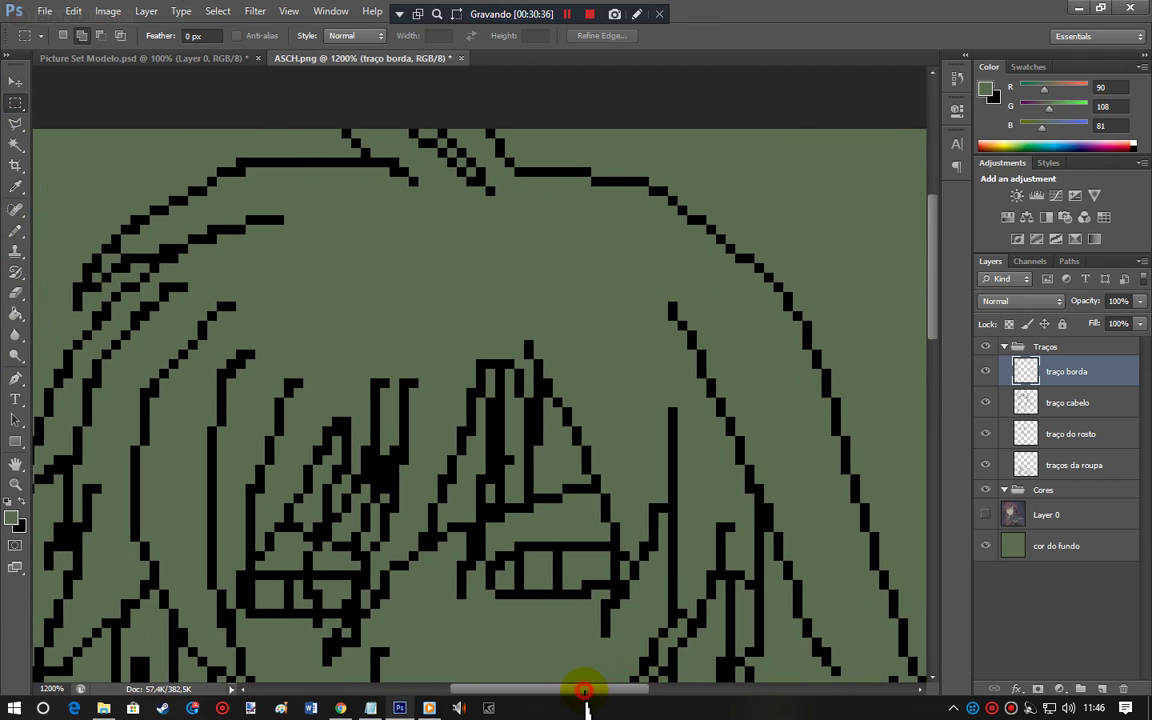
pyautogui.moveTo(398, 167); pyautogui.dragTo(390, 185)
pyautogui.moveTo(252, 183); pyautogui.dragTo(238, 168)
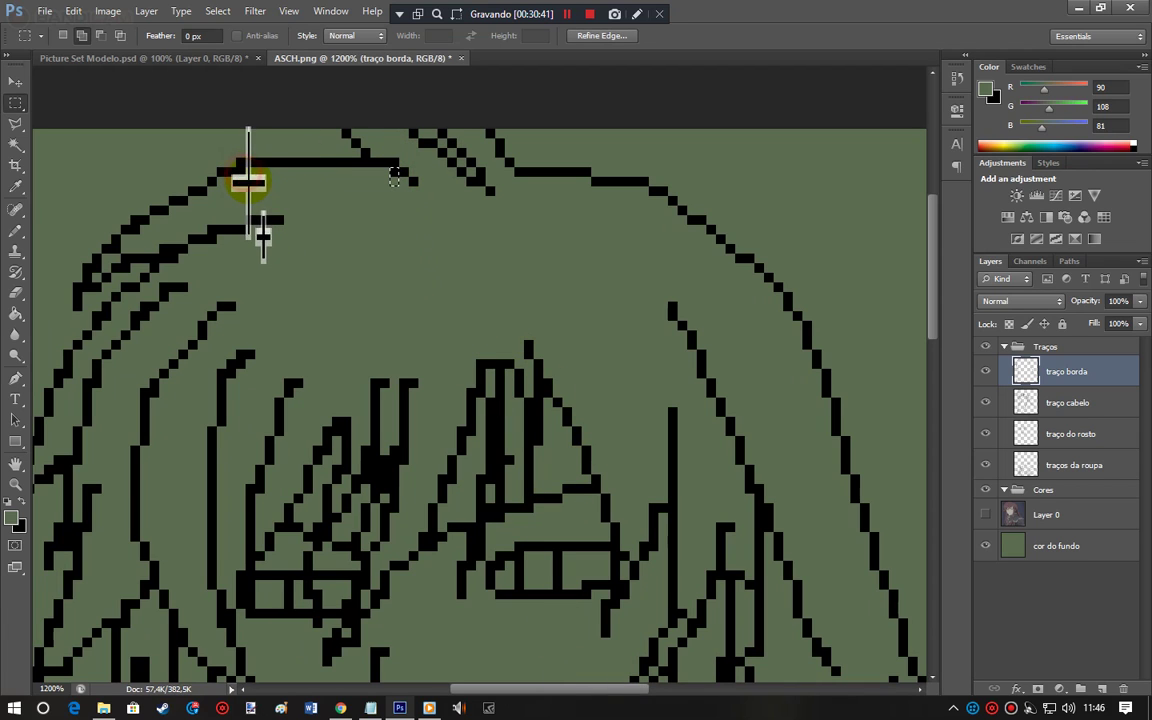
pyautogui.moveTo(139, 225); pyautogui.dragTo(121, 206)
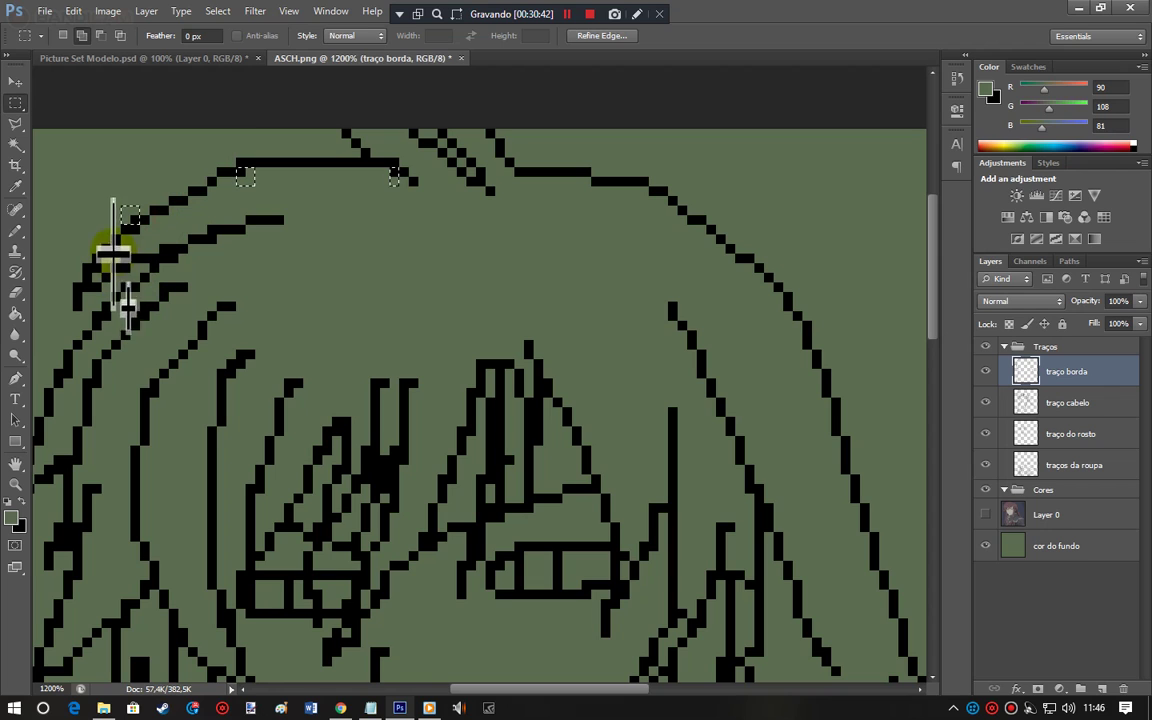
# Step: Add the surplus pixels at the small hair tip and along the line just inside it to the marquee selection
pyautogui.moveTo(111, 244); pyautogui.dragTo(100, 281)
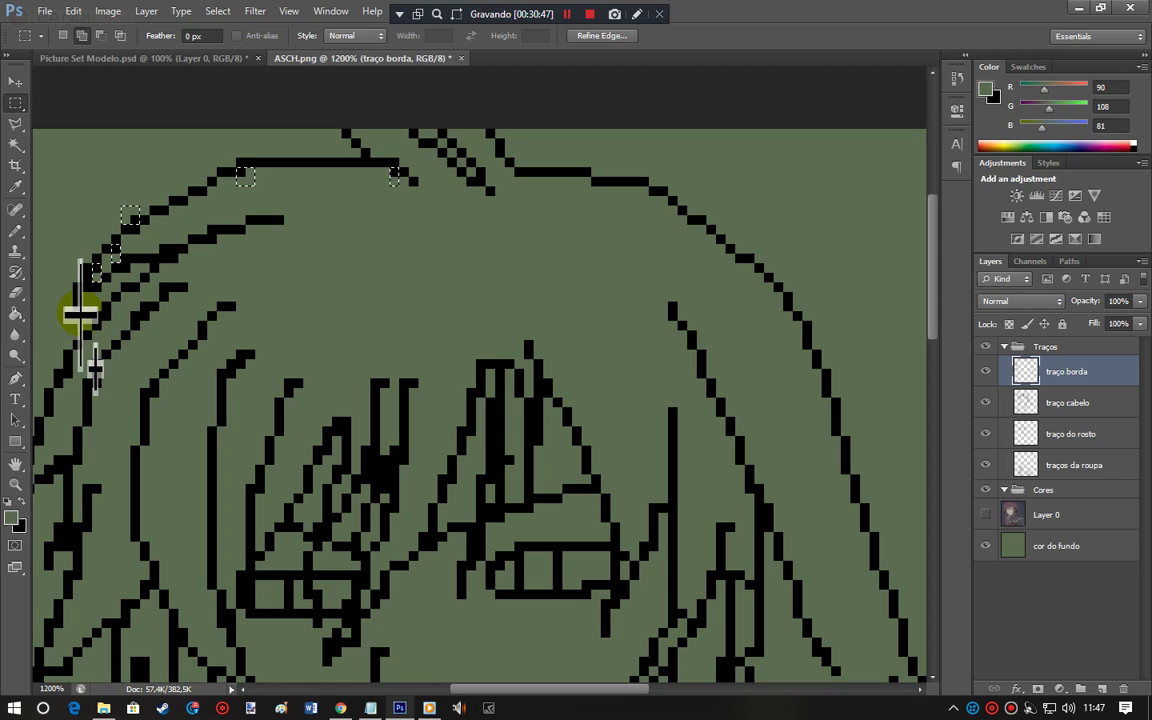
pyautogui.moveTo(122, 265); pyautogui.dragTo(130, 281)
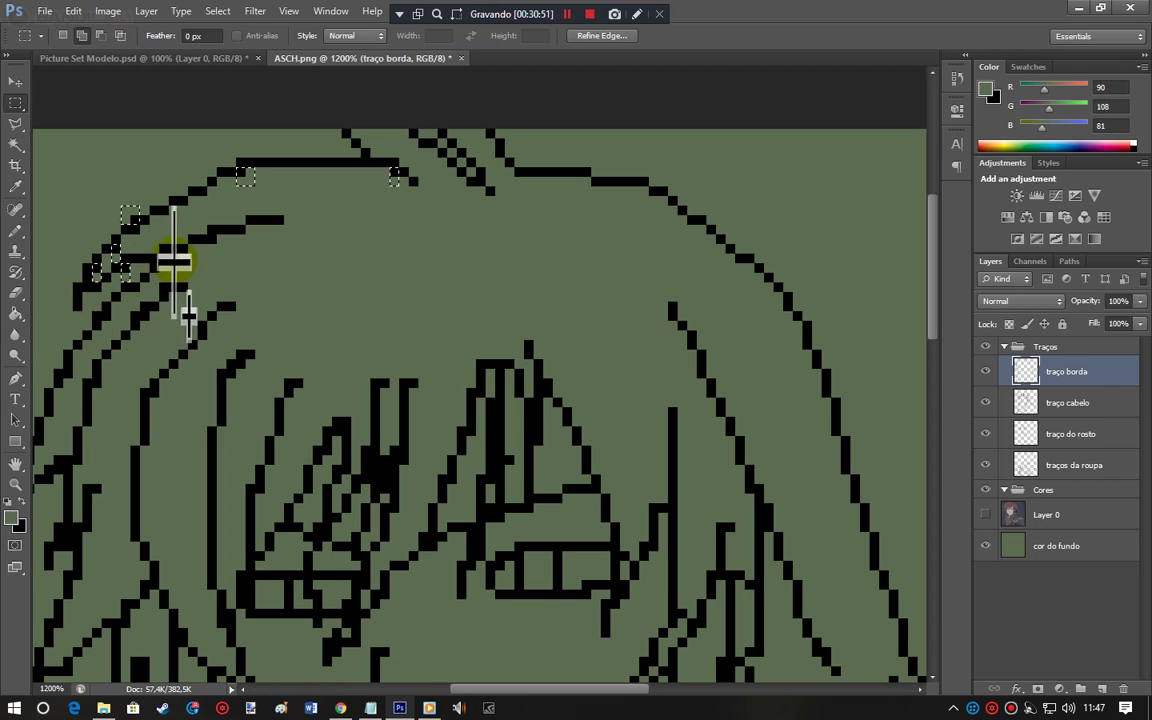
pyautogui.moveTo(167, 251); pyautogui.dragTo(218, 255)
# Step: Switch to Notepad and add the line "Depois de ja tiver terminado de praticamente desenhar todo o personagem, voce avalia se vai precisar melhorar o grafico."
pyautogui.click(370, 708)
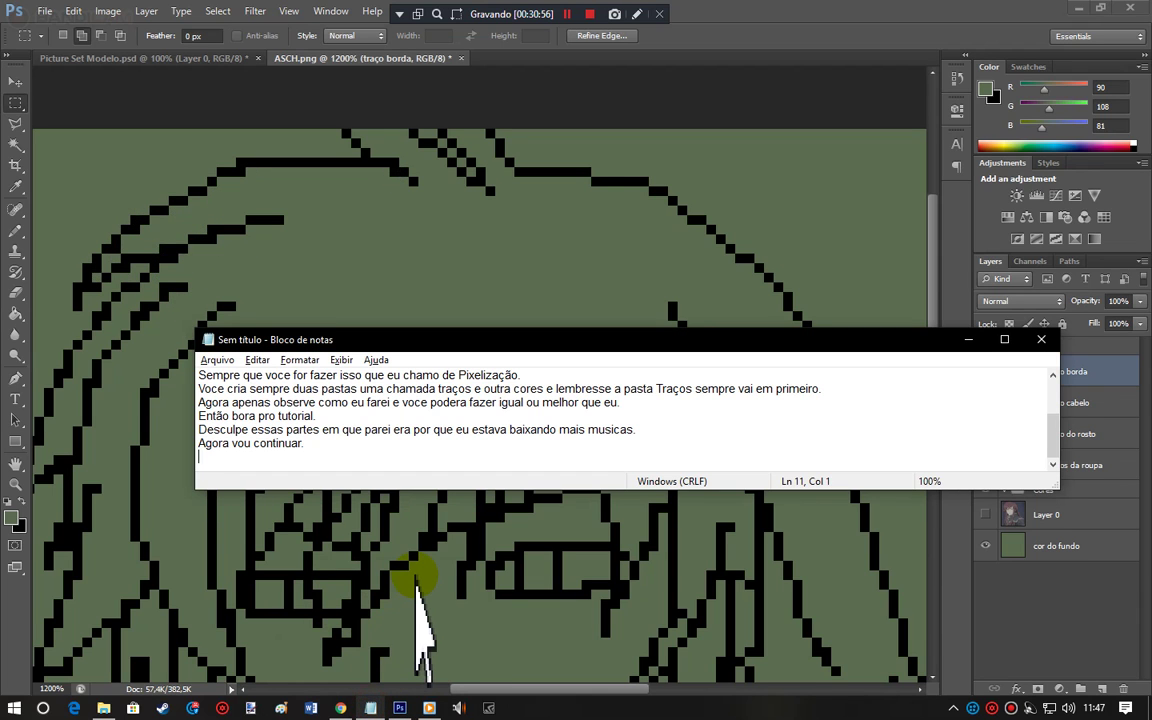
pyautogui.write('Depois de ja tiver')
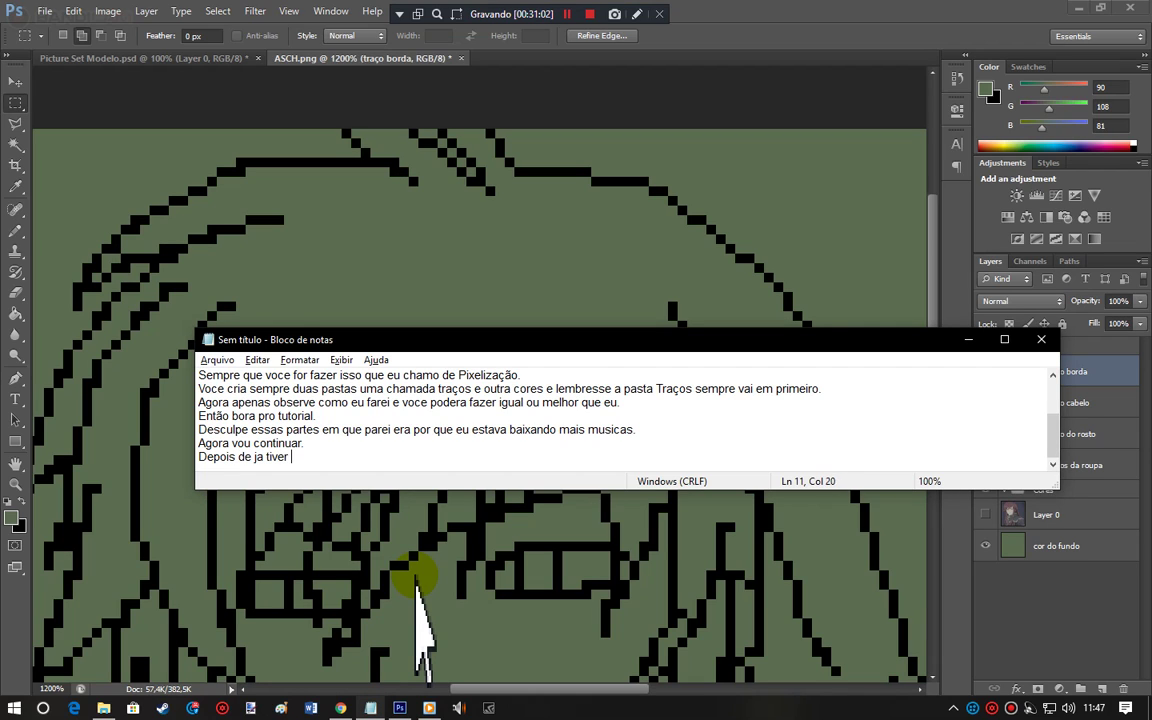
pyautogui.write(' terminado de praticamente desenhar todo o personagem, voce')
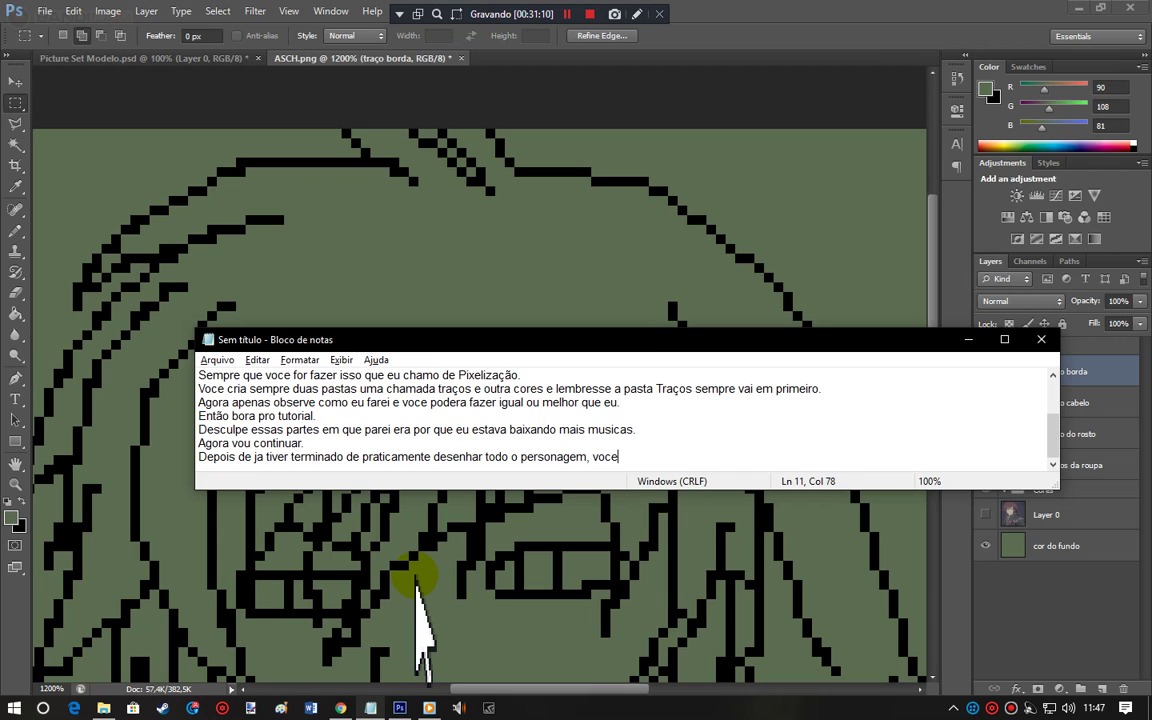
pyautogui.write(' avalia se vai precisar melhorar o gr')
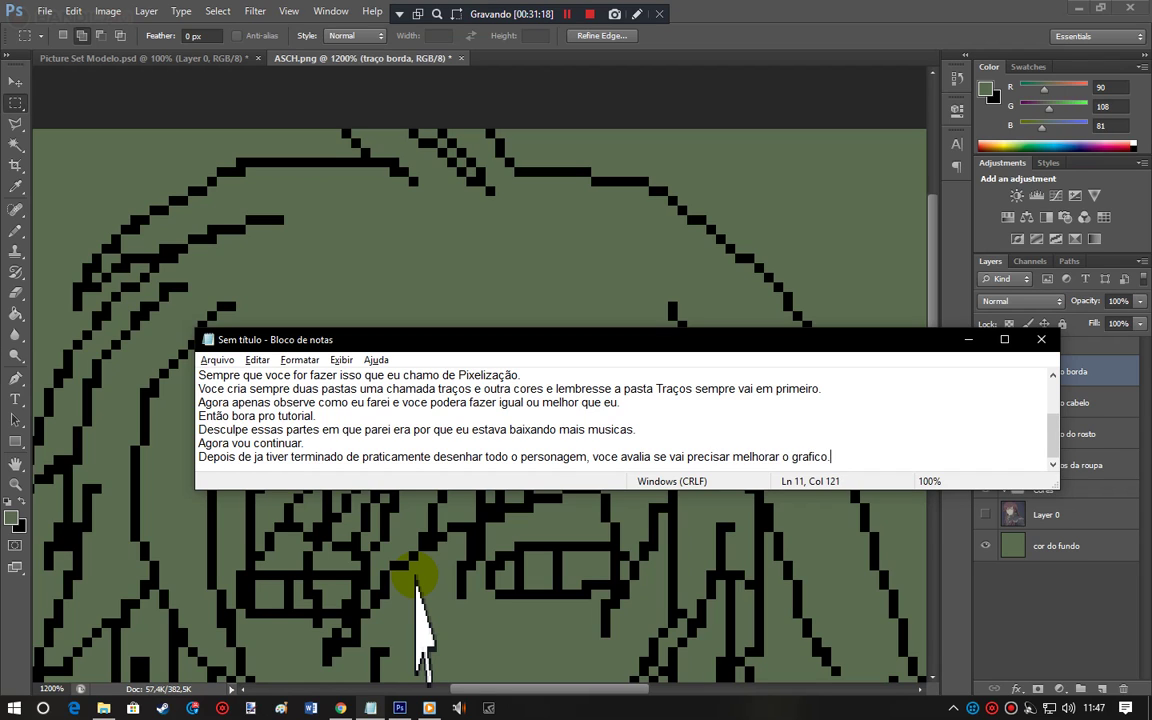
pyautogui.write('afico.')
pyautogui.press('Return')
# Step: Add "Eu sempre seleciono os traços grossos e deixo eles mais finos, quando da é claro pra deixar o personagem mais lindo e mais apresentavel, voce vera quando"
pyautogui.write('Eu sempre seleciono os traços grossos e deixo el')
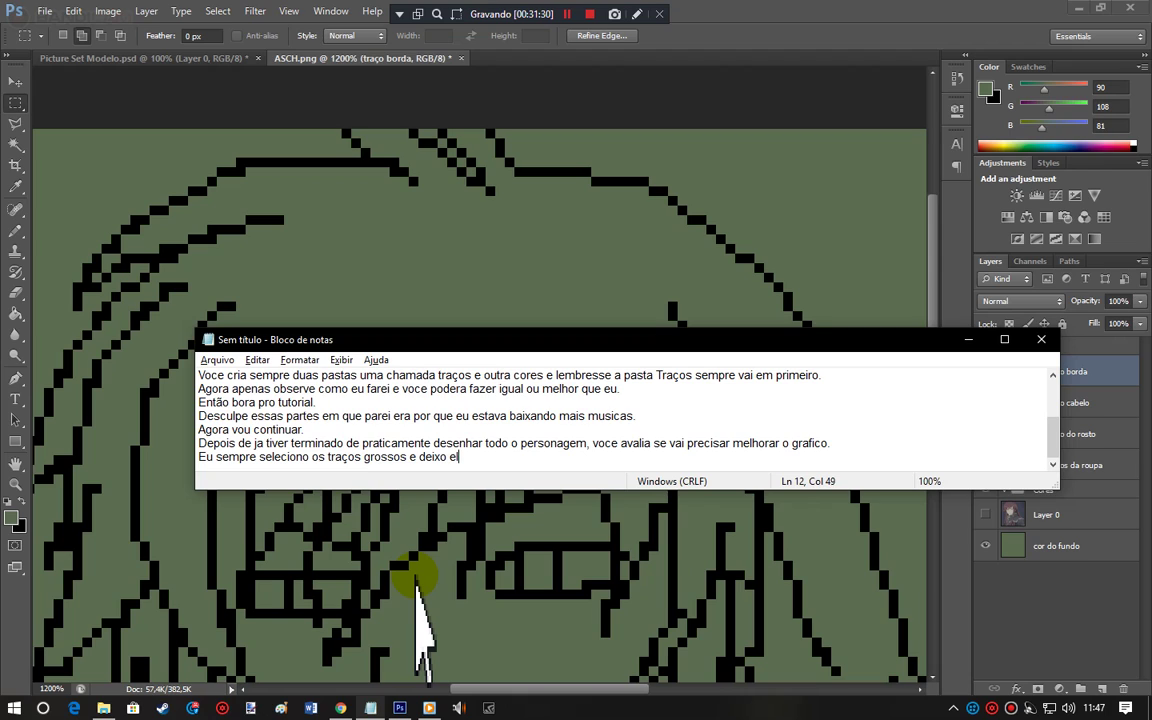
pyautogui.write('es mais ')
pyautogui.write('finos, quando ')
pyautogui.write('da pe ')
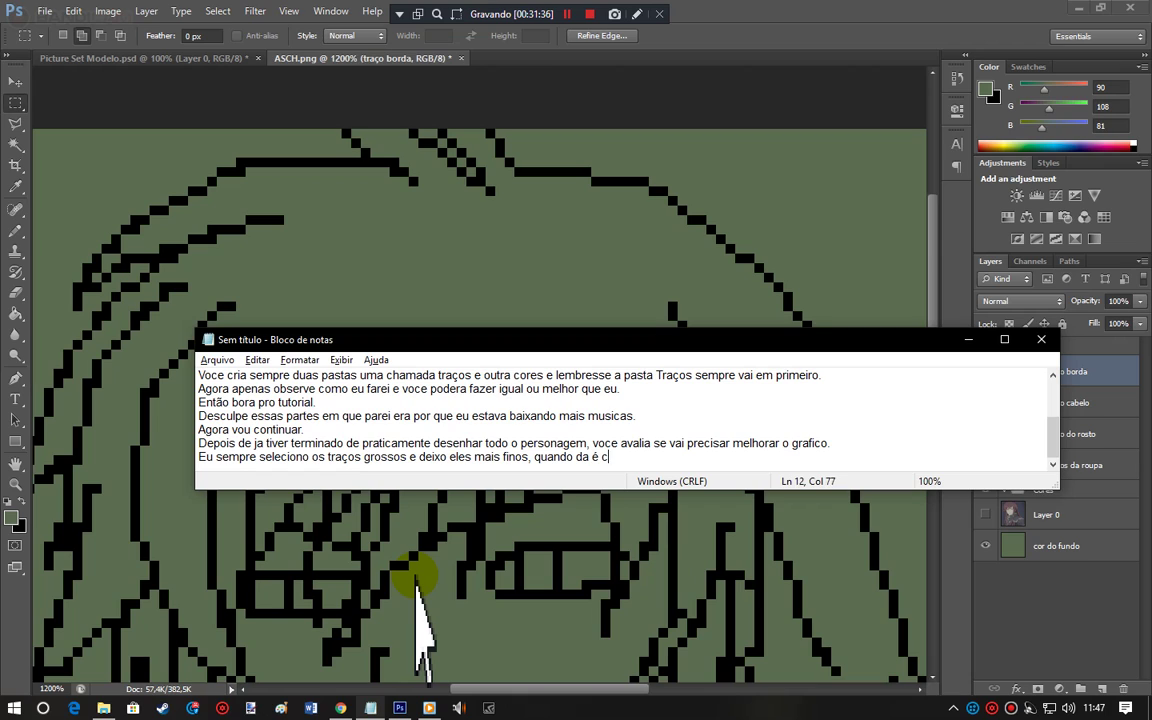
pyautogui.write('laro pra deixar o perso')
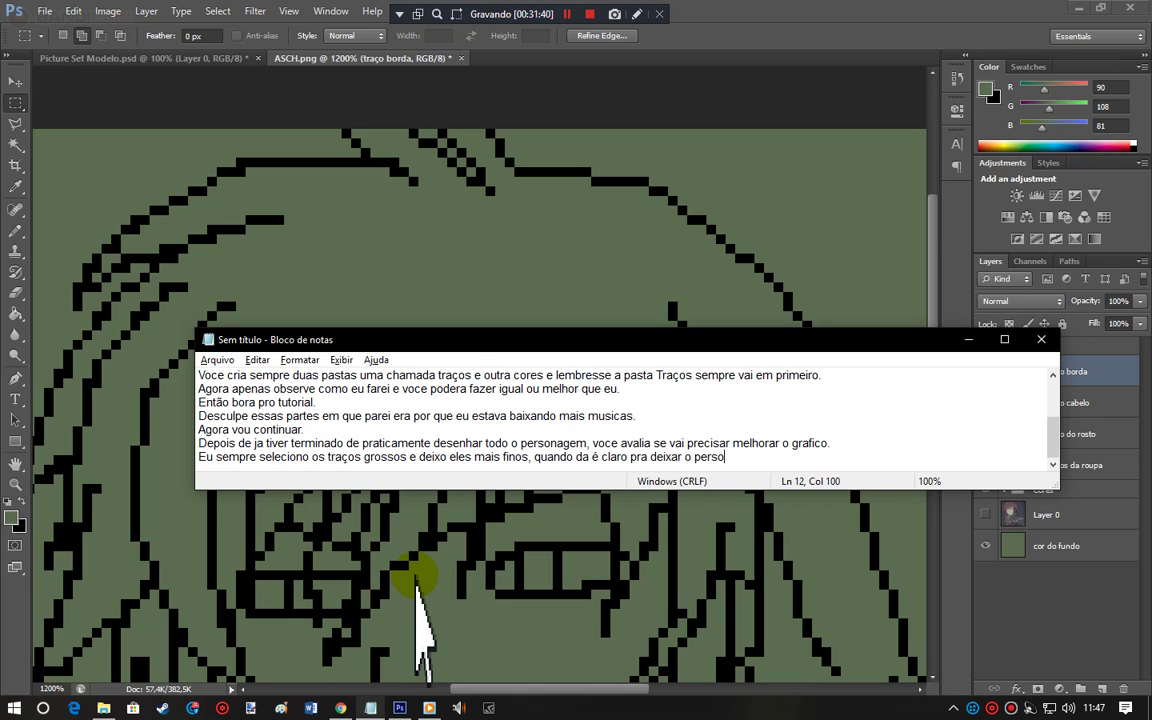
pyautogui.write('nagem mais ')
pyautogui.write('lindo e mais ap')
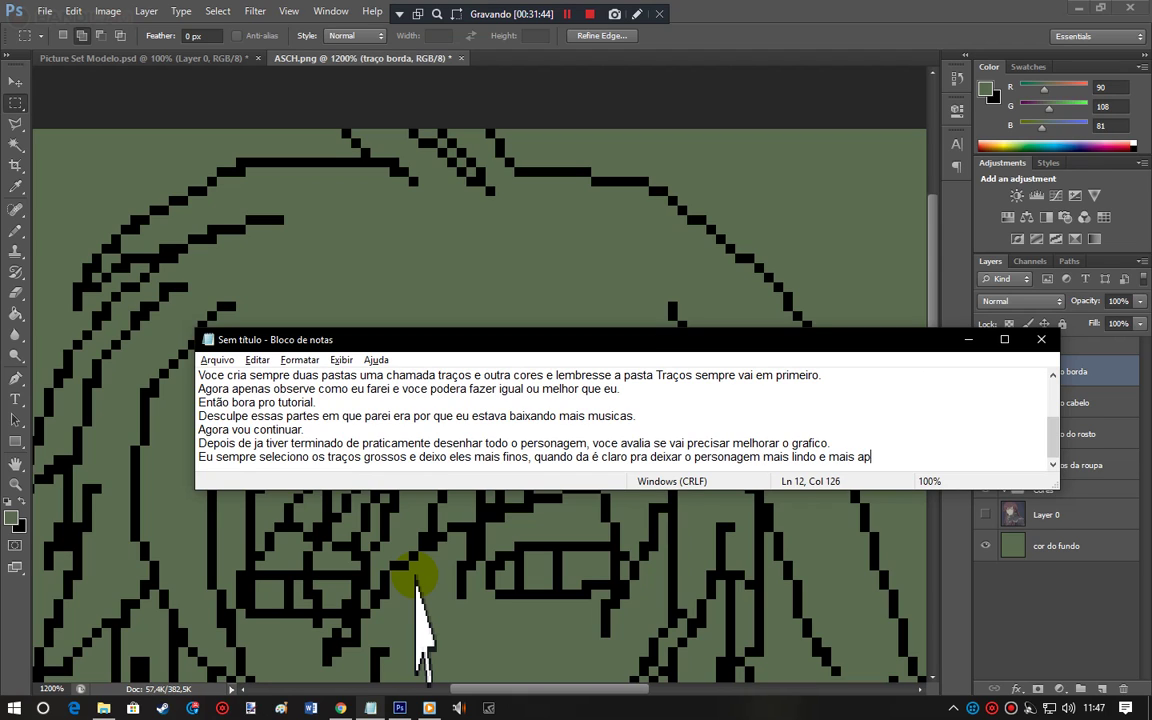
pyautogui.write('resentavel, voce vera quando')
# Step: Finish the note with "chegar a versão final observe." and switch back to Photoshop
pyautogui.press('Return')
pyautogui.write('chegar a versçao f')
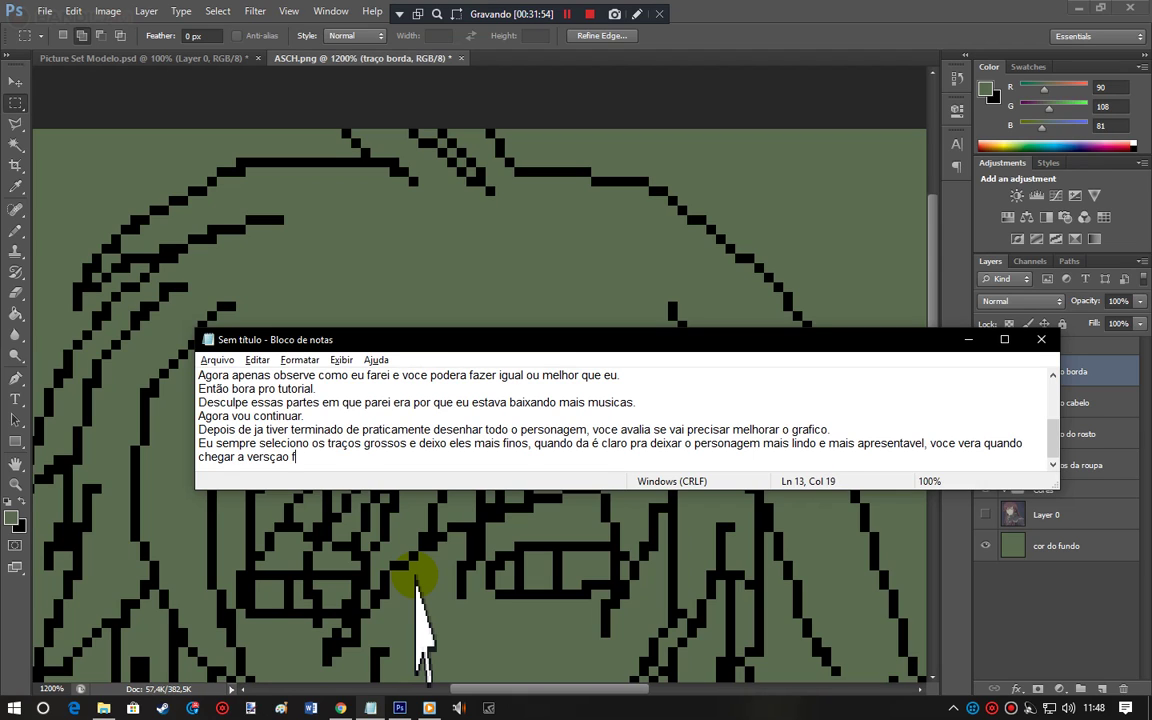
pyautogui.press('BackSpace')
pyautogui.press('BackSpace')
pyautogui.press('BackSpace')
pyautogui.press('BackSpace')
pyautogui.write('são final observe')
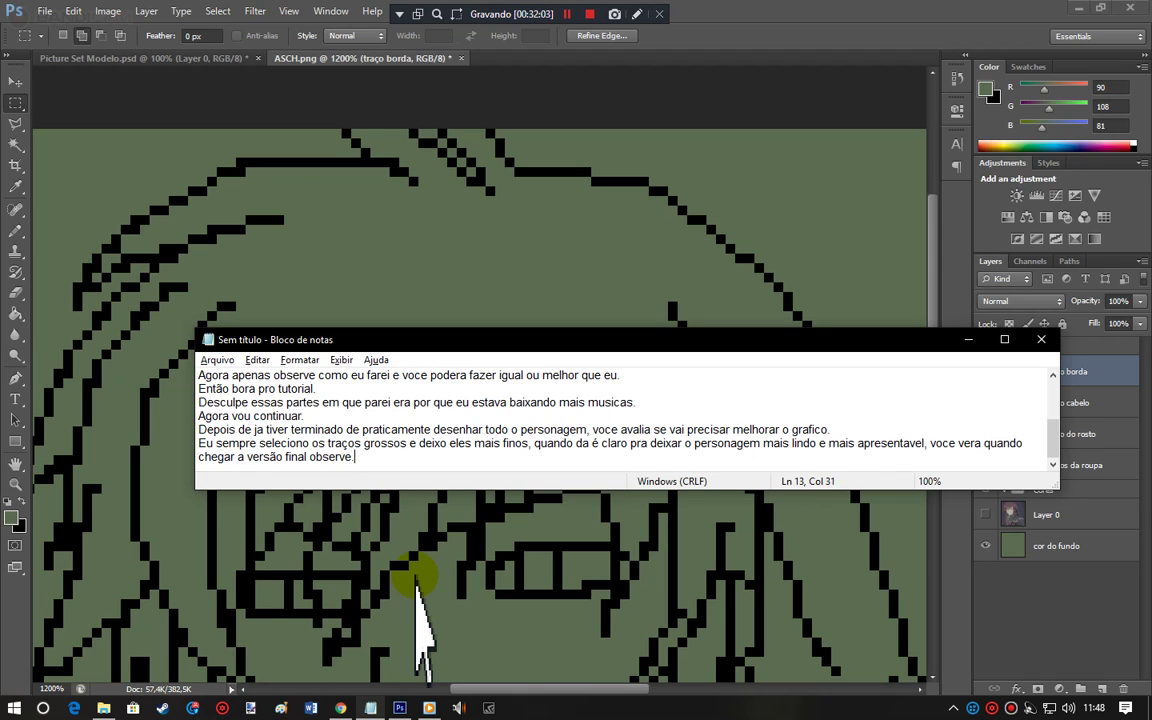
pyautogui.write('.')
pyautogui.press('Return')
pyautogui.click(417, 590)
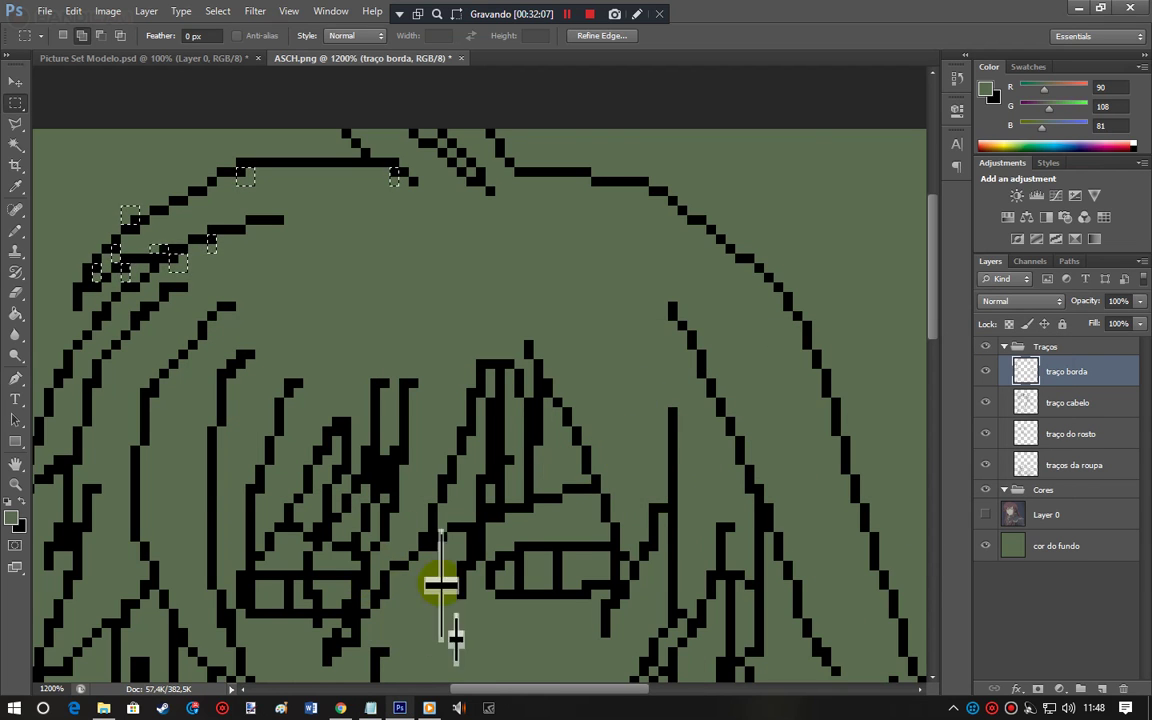
# Step: Add the surplus corner pixels down the long outer hair lock, to its pointed tip at the canvas's left edge, to the selection
pyautogui.click(533, 687)
pyautogui.moveTo(533, 687); pyautogui.dragTo(495, 687)
pyautogui.click(334, 291)
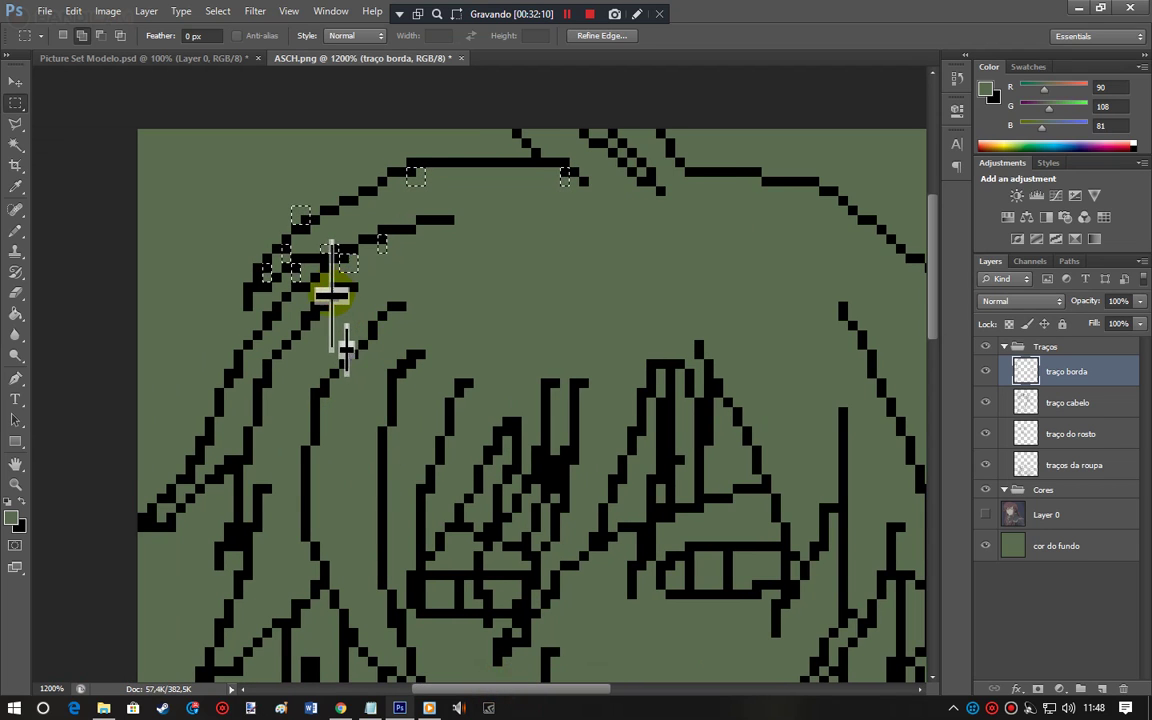
pyautogui.moveTo(313, 307); pyautogui.dragTo(281, 327)
pyautogui.moveTo(242, 371); pyautogui.dragTo(278, 380)
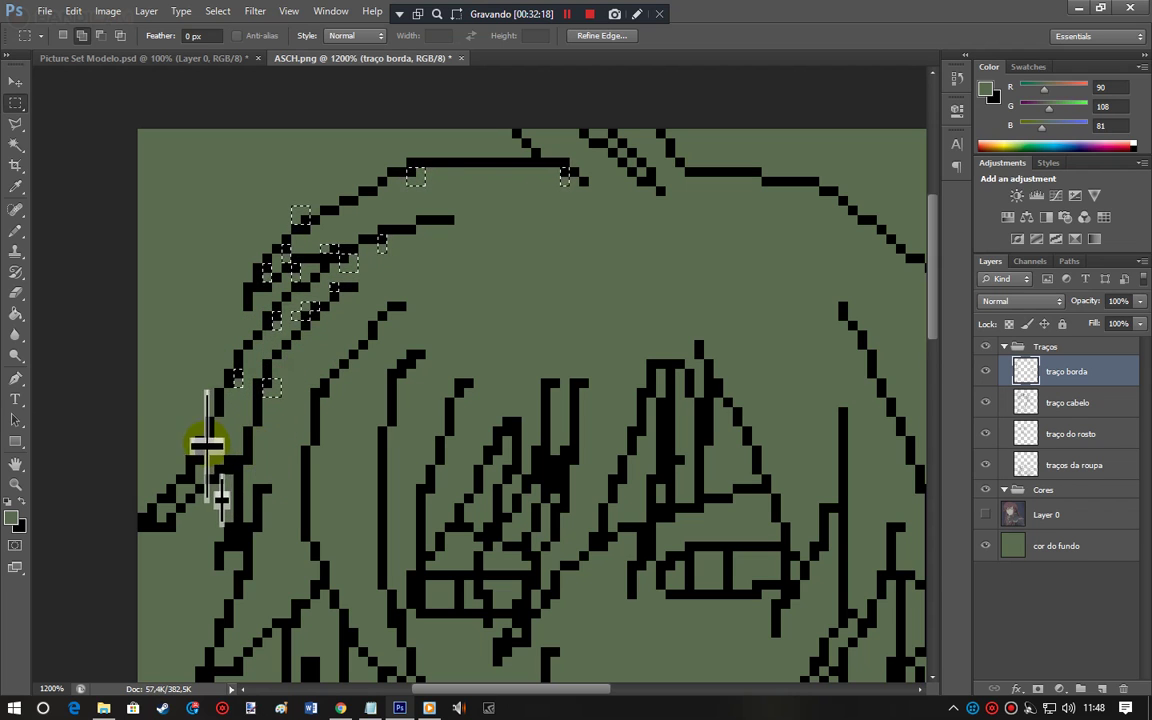
pyautogui.moveTo(189, 460); pyautogui.dragTo(128, 593)
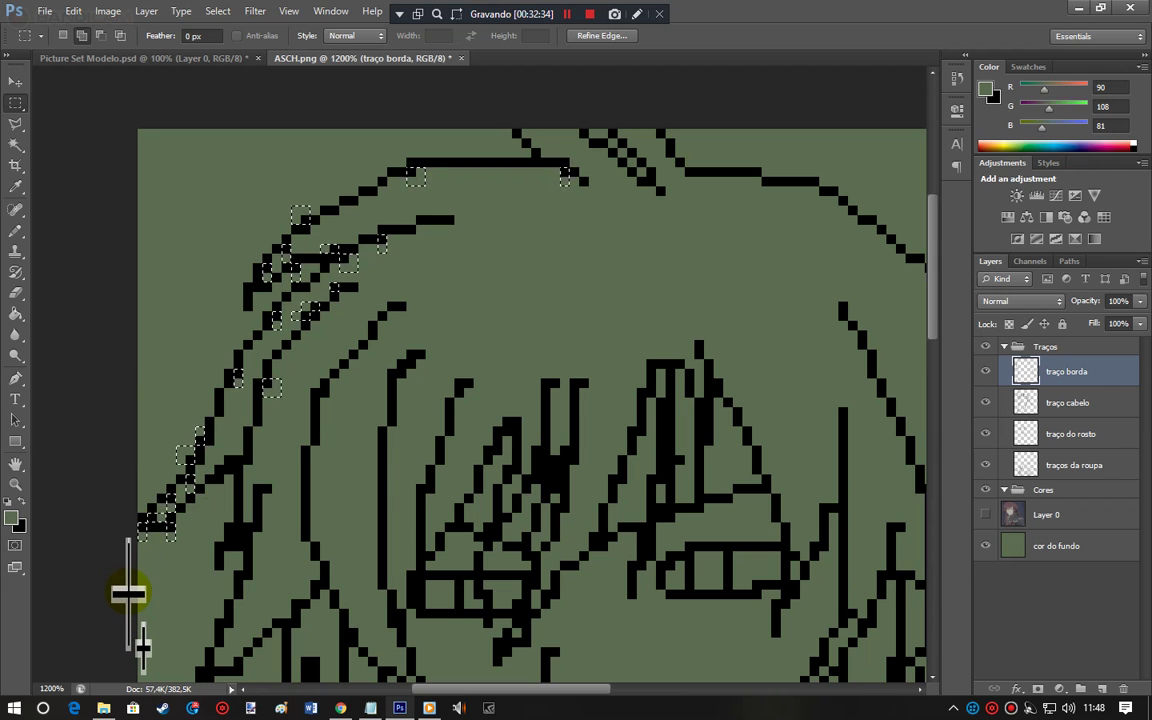
# Step: Add the surplus corner pixels down the second outer hair lock, around its pointed tip and back up its inner edge to the selection
pyautogui.moveTo(128, 593); pyautogui.dragTo(254, 477)
pyautogui.moveTo(933, 309); pyautogui.dragTo(937, 343)
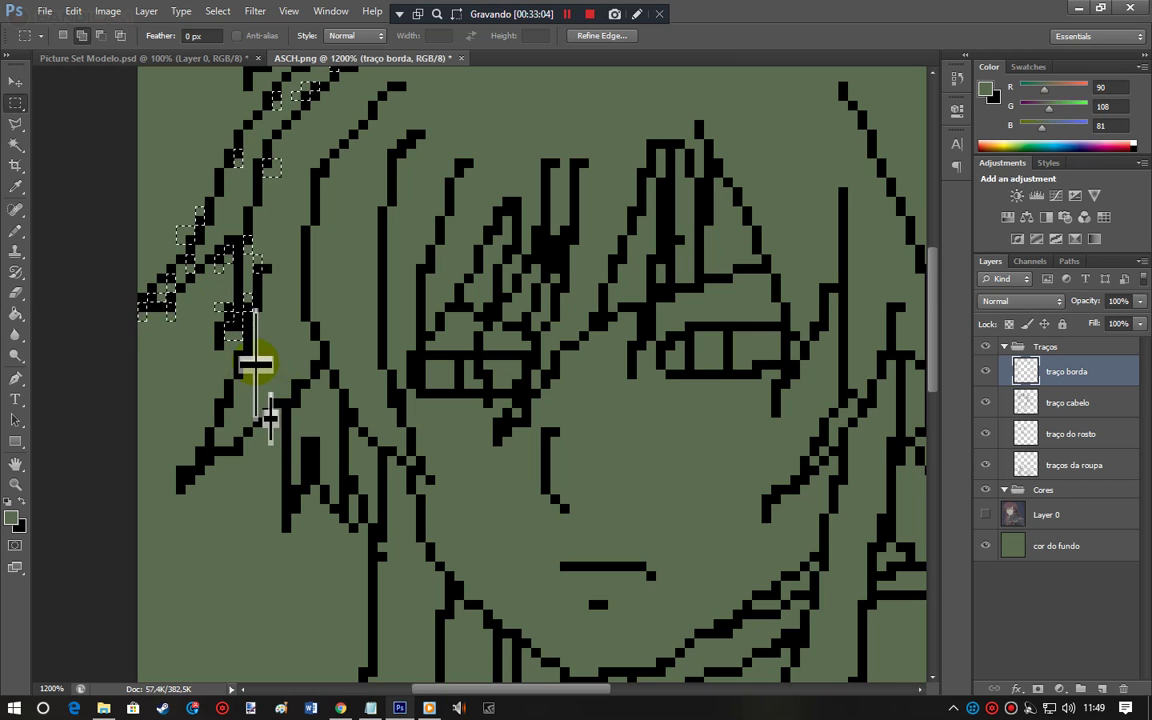
pyautogui.moveTo(251, 355); pyautogui.dragTo(226, 412)
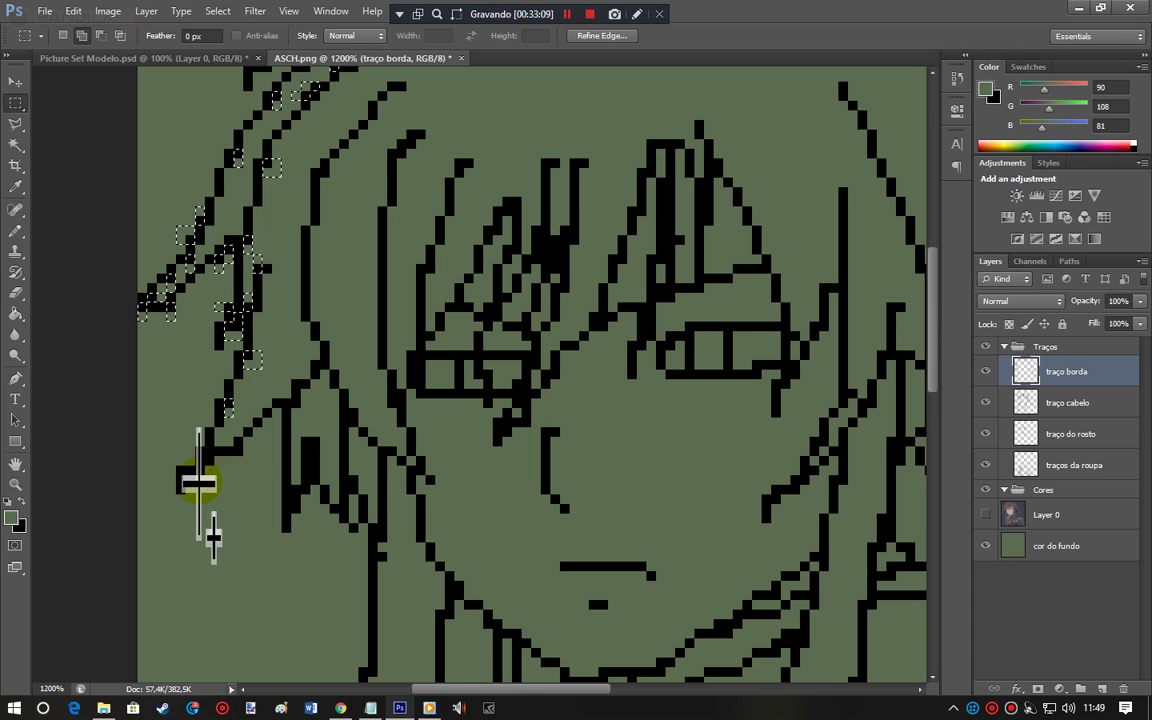
pyautogui.moveTo(166, 457); pyautogui.dragTo(189, 449)
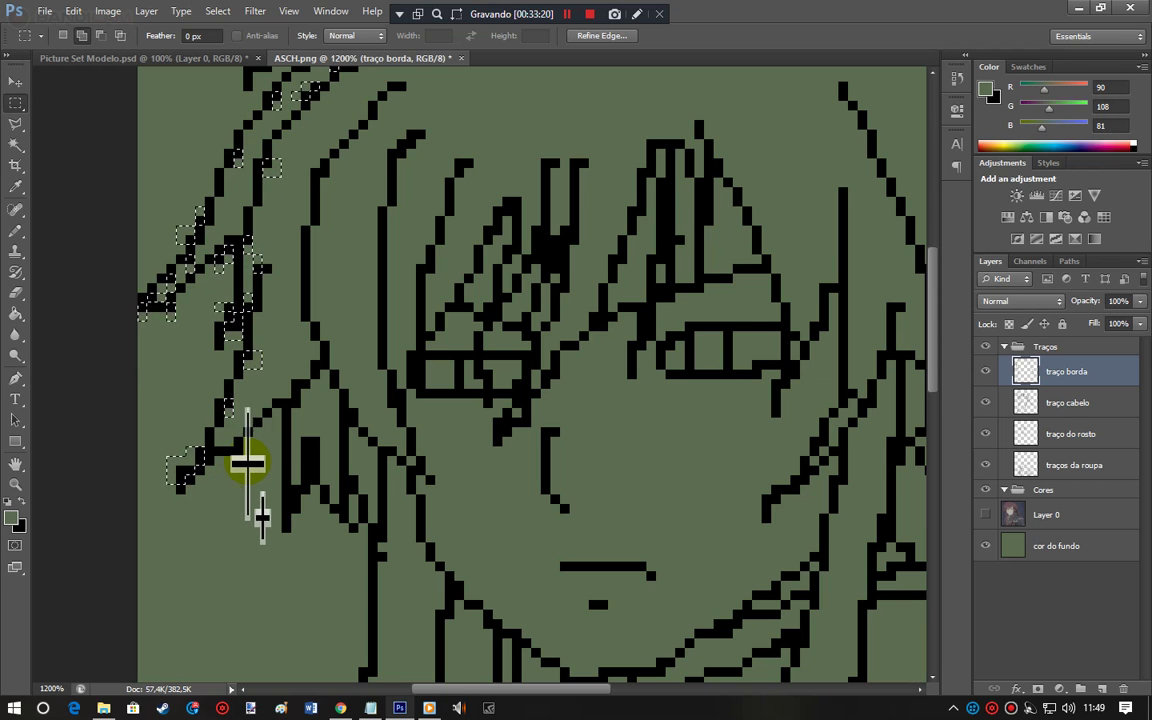
pyautogui.moveTo(236, 451); pyautogui.dragTo(247, 463)
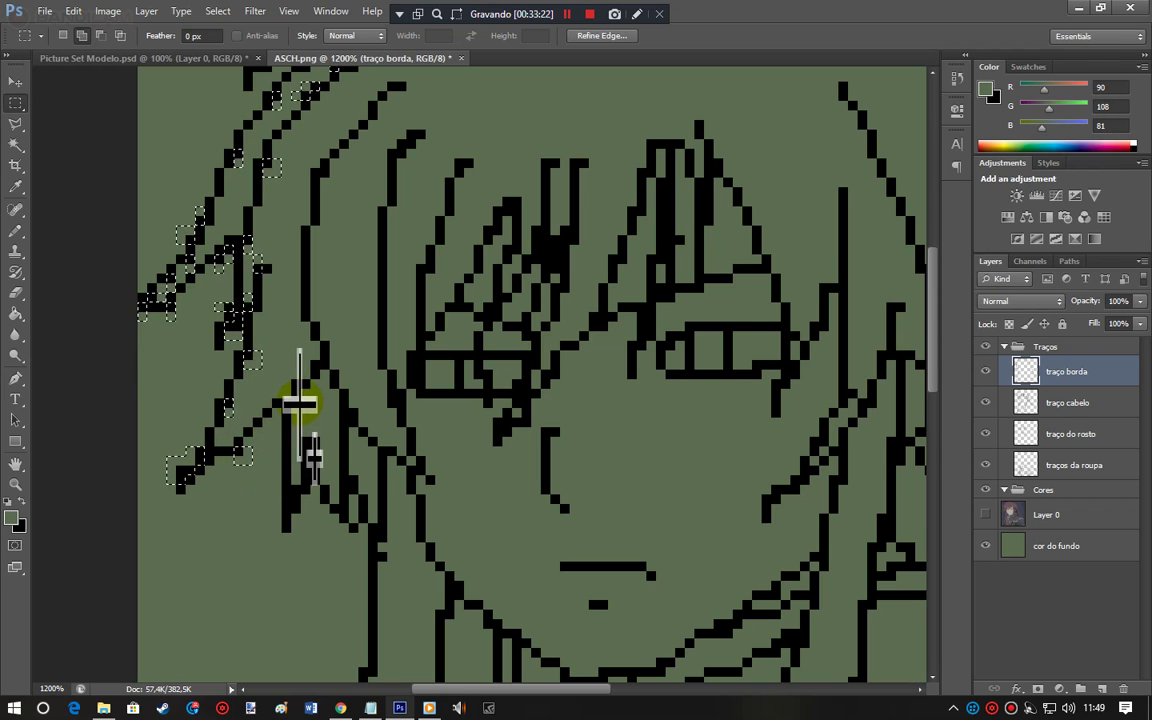
pyautogui.moveTo(290, 381); pyautogui.dragTo(319, 369)
# Step: Add the surplus pixels on the upper inner hair strands, the thick strand beside the cheek and the start of the long strand to the selection
pyautogui.moveTo(330, 170); pyautogui.dragTo(320, 186)
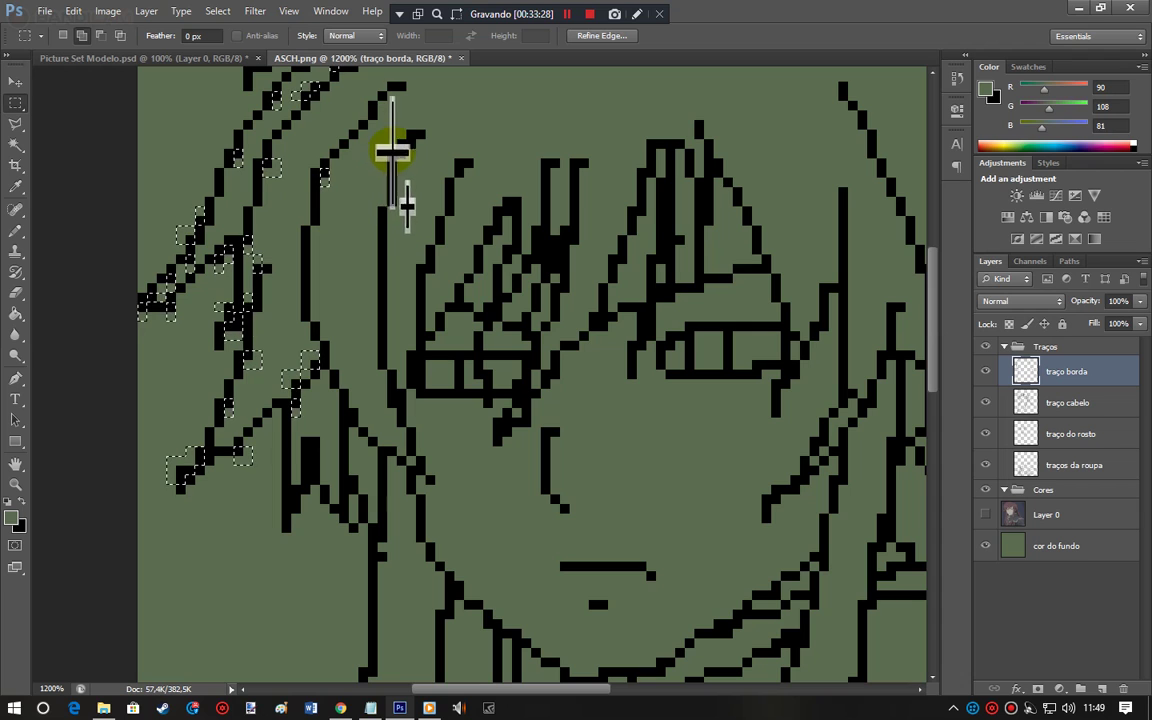
pyautogui.moveTo(391, 154); pyautogui.dragTo(386, 153)
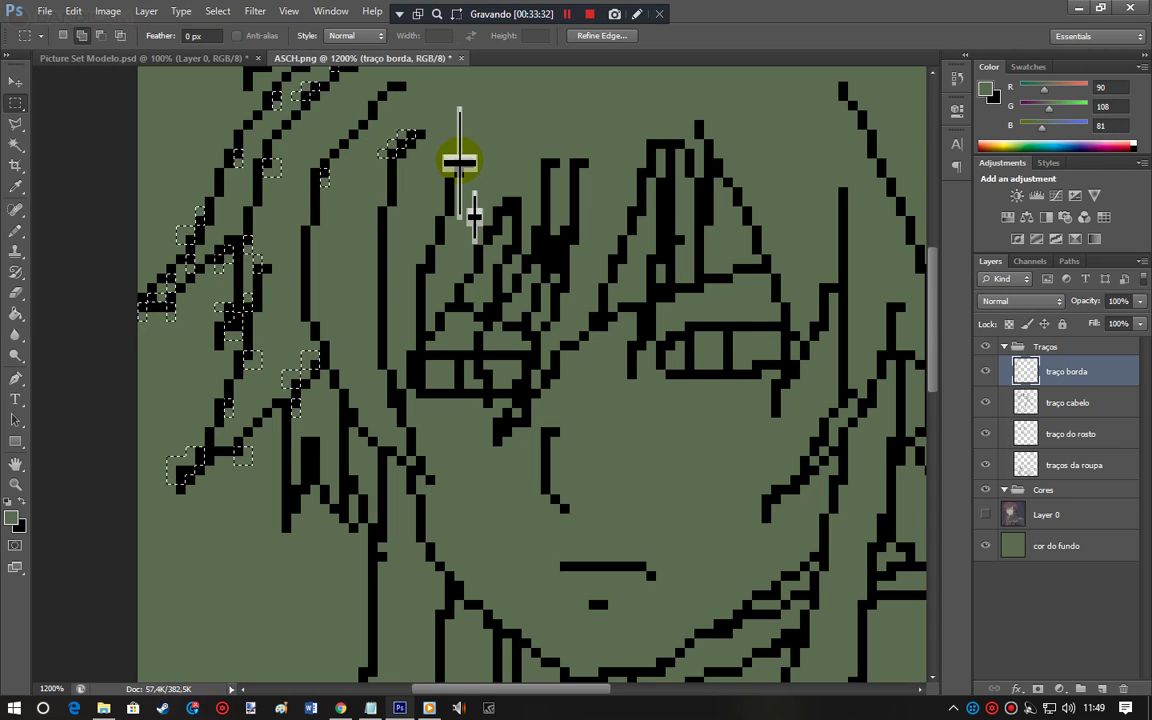
pyautogui.moveTo(455, 161); pyautogui.dragTo(455, 160)
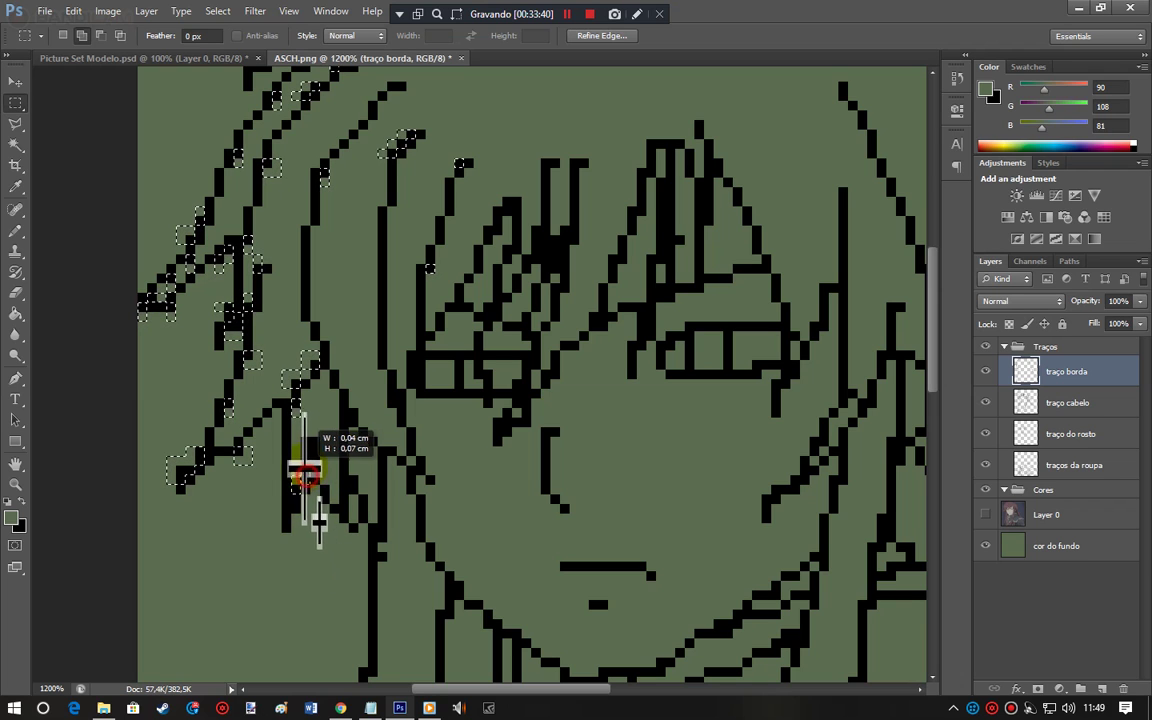
pyautogui.moveTo(299, 441); pyautogui.dragTo(293, 470)
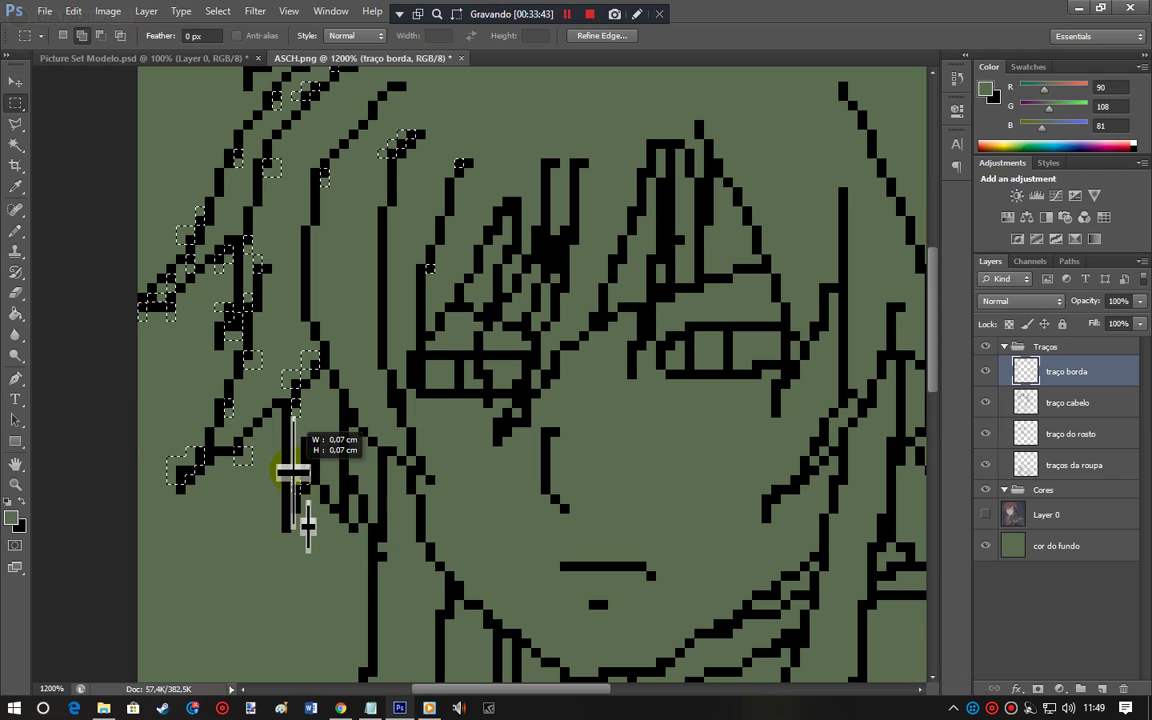
pyautogui.moveTo(327, 556); pyautogui.dragTo(391, 548)
# Step: Add the surplus pixels beside the left eye and at the steps of the long outer hair strand to the selection
pyautogui.moveTo(931, 372)
pyautogui.mouseDown()
pyautogui.moveTo(931, 390)
pyautogui.moveTo(921, 386)
pyautogui.mouseUp()
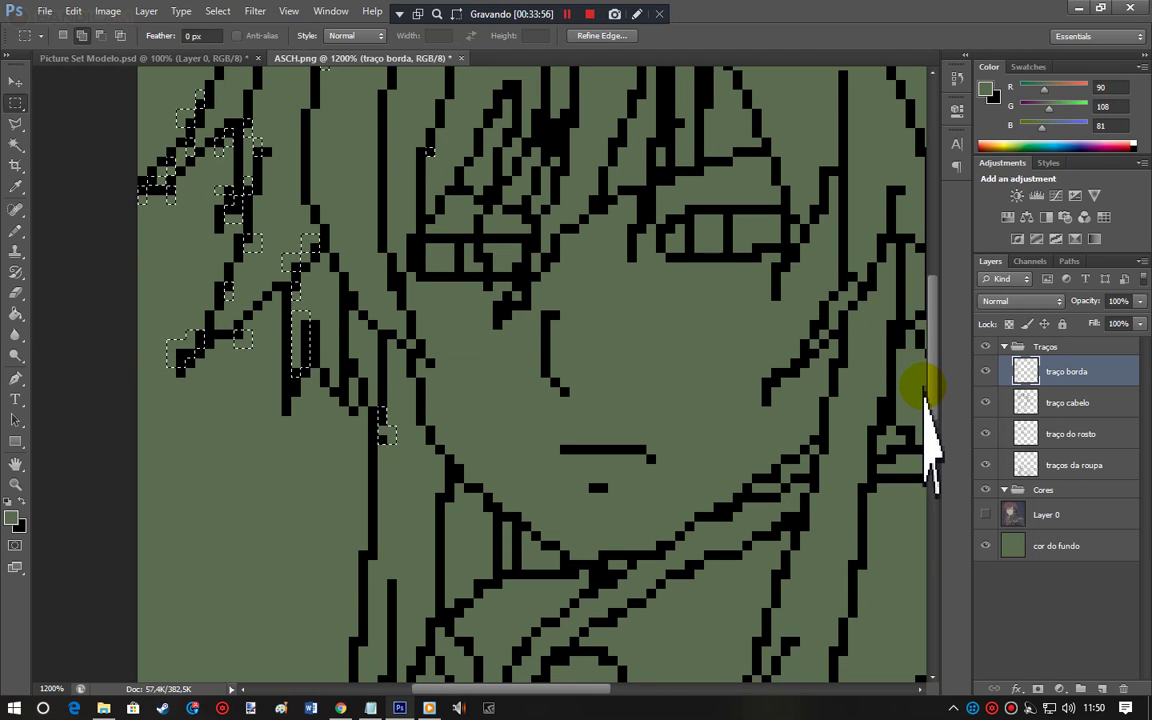
pyautogui.moveTo(396, 273); pyautogui.dragTo(388, 290)
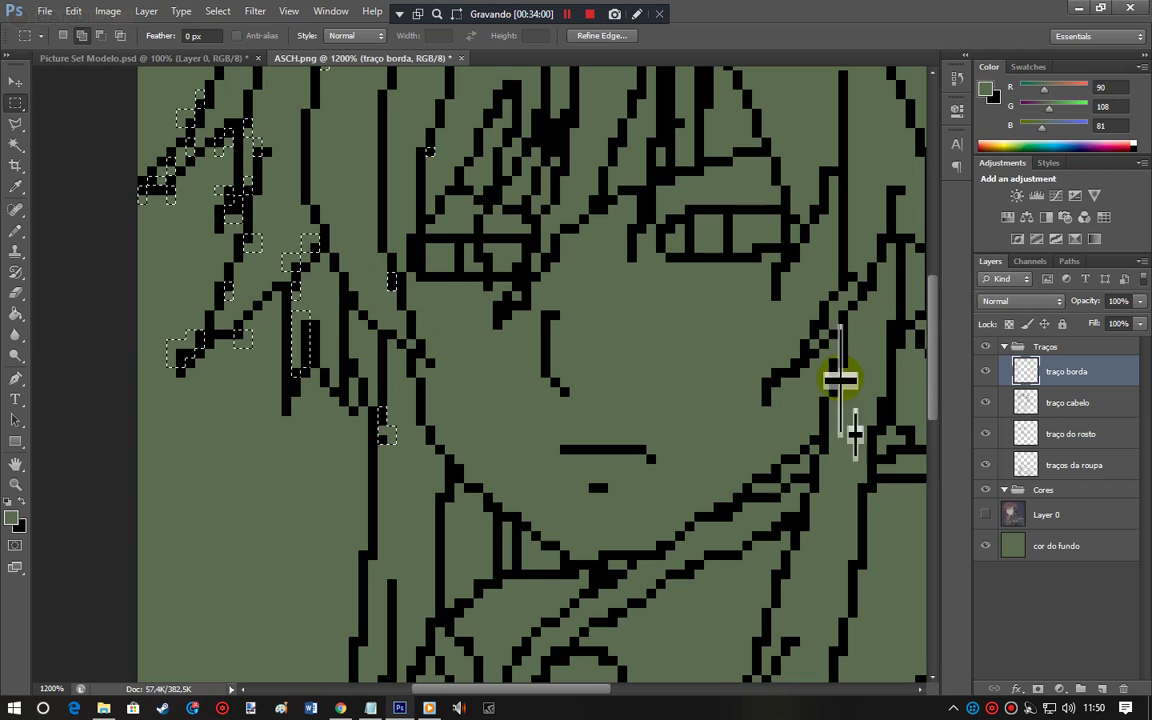
pyautogui.moveTo(936, 306); pyautogui.dragTo(943, 360)
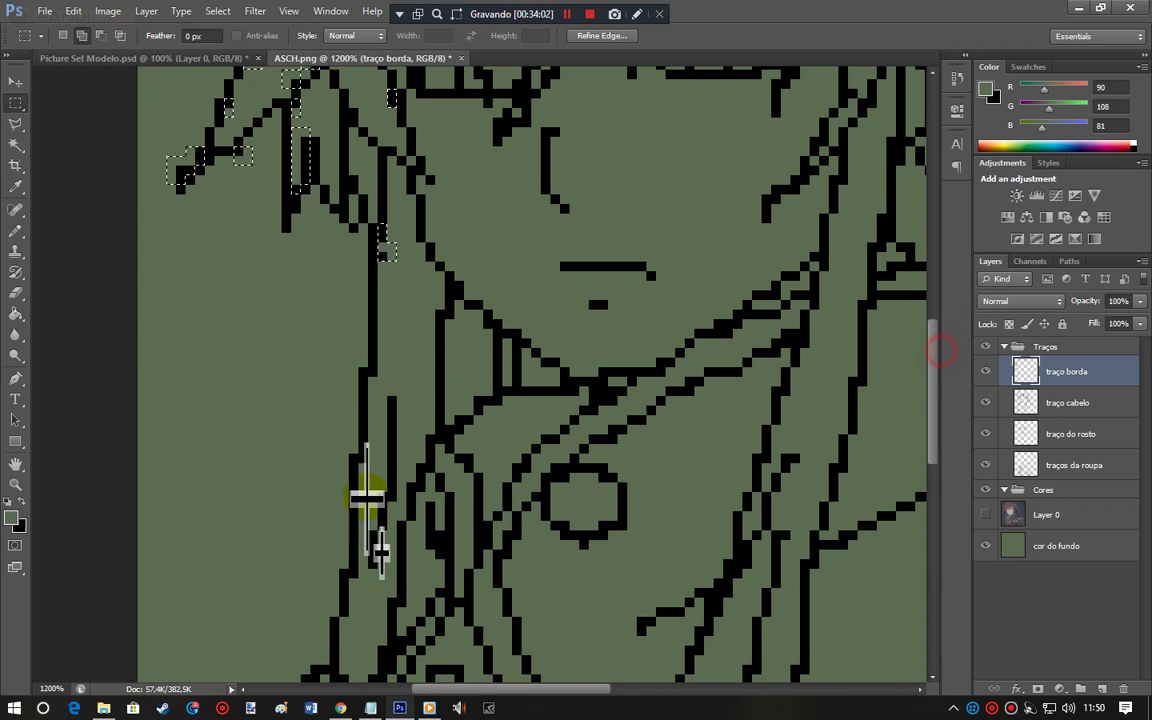
pyautogui.moveTo(370, 374); pyautogui.dragTo(366, 470)
pyautogui.moveTo(939, 391); pyautogui.dragTo(942, 490)
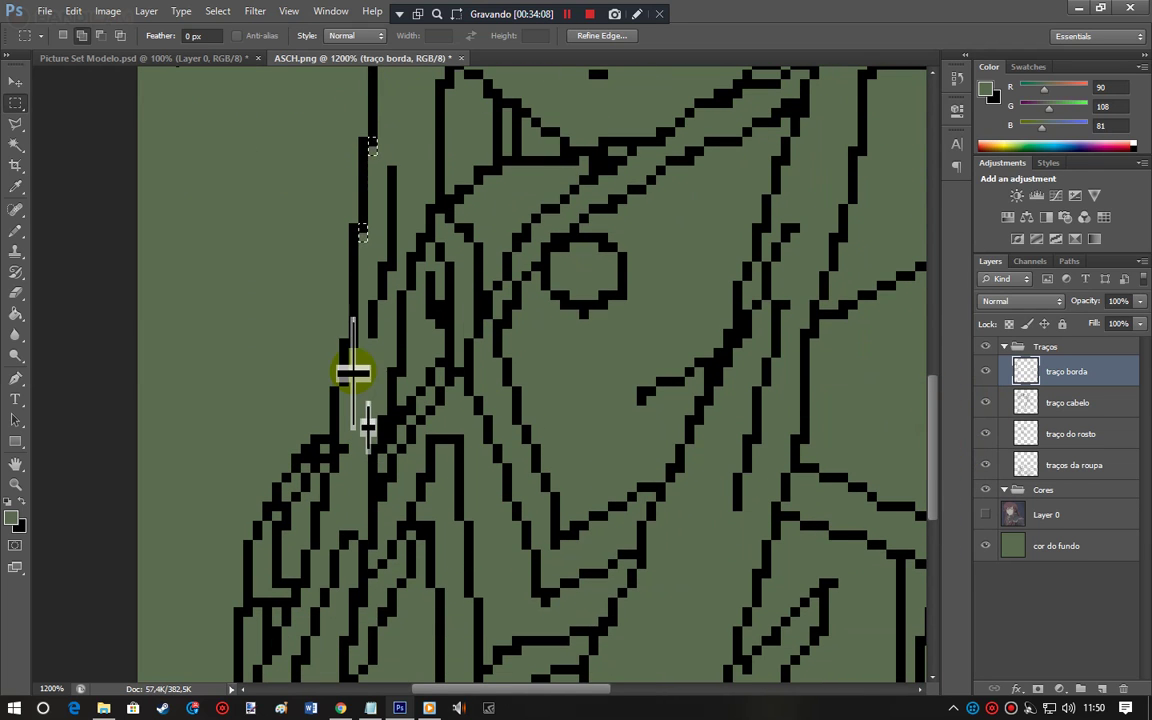
pyautogui.moveTo(350, 340); pyautogui.dragTo(357, 356)
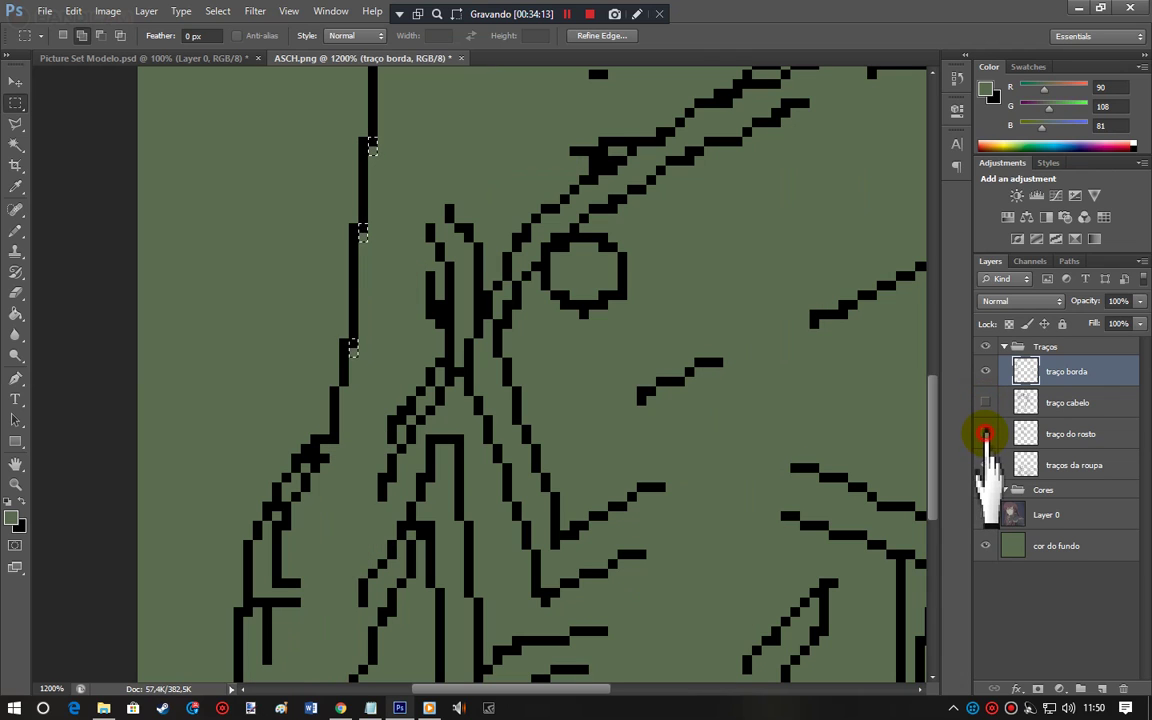
# Step: Hide the traço cabelo, traço do rosto and traços da roupa layers, and add the left shoulder outline's surplus pixels down to the canvas bottom to the selection
pyautogui.click(985, 433)
pyautogui.click(985, 464)
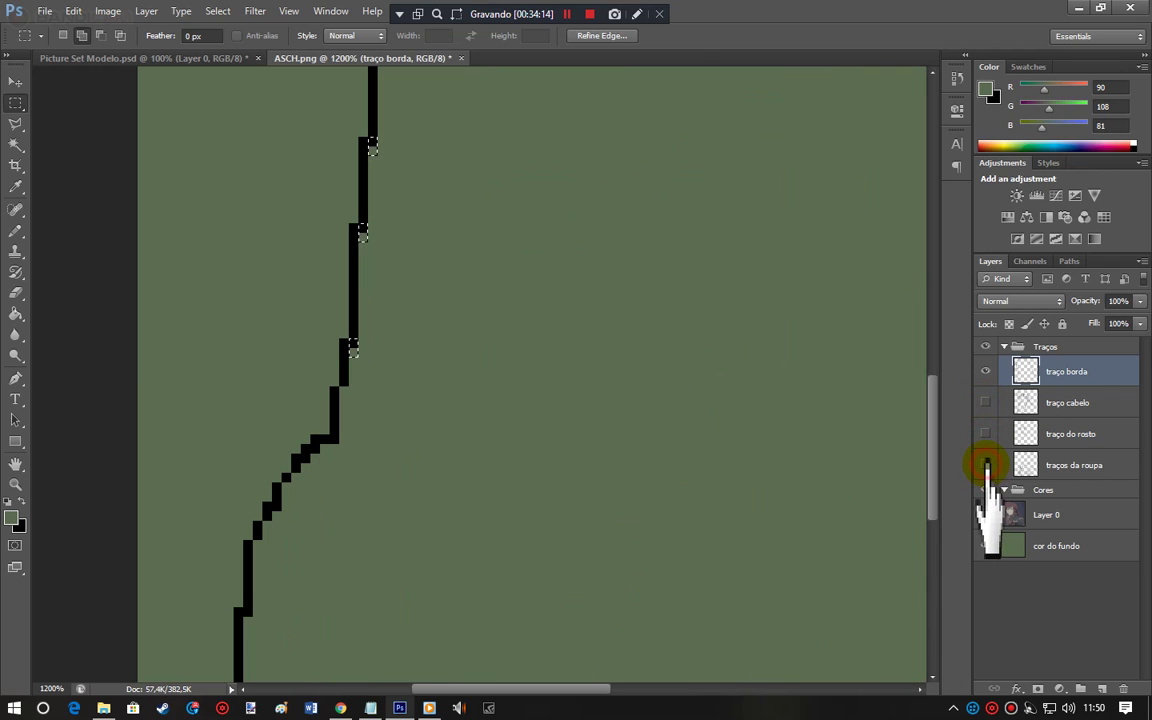
pyautogui.moveTo(331, 436)
pyautogui.mouseDown()
pyautogui.moveTo(338, 450)
pyautogui.moveTo(315, 440)
pyautogui.moveTo(314, 481)
pyautogui.moveTo(303, 447)
pyautogui.moveTo(278, 463)
pyautogui.moveTo(275, 509)
pyautogui.moveTo(289, 520)
pyautogui.mouseUp()
pyautogui.moveTo(245, 609); pyautogui.dragTo(261, 624)
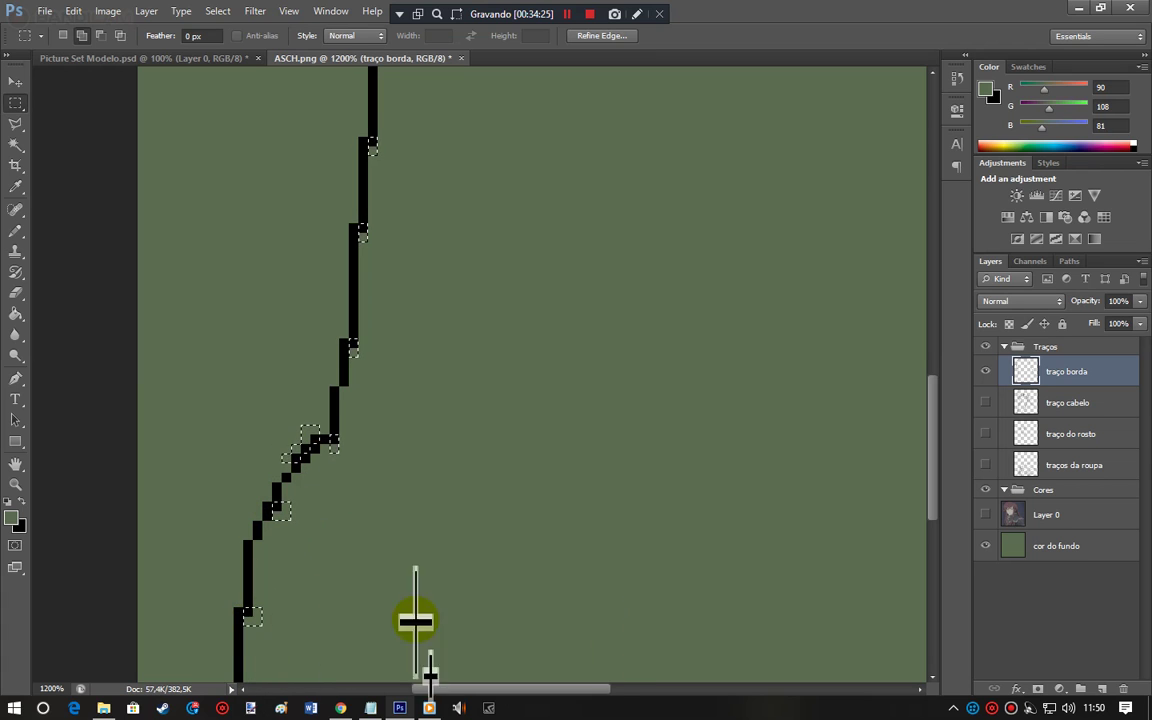
pyautogui.moveTo(931, 458); pyautogui.dragTo(931, 509)
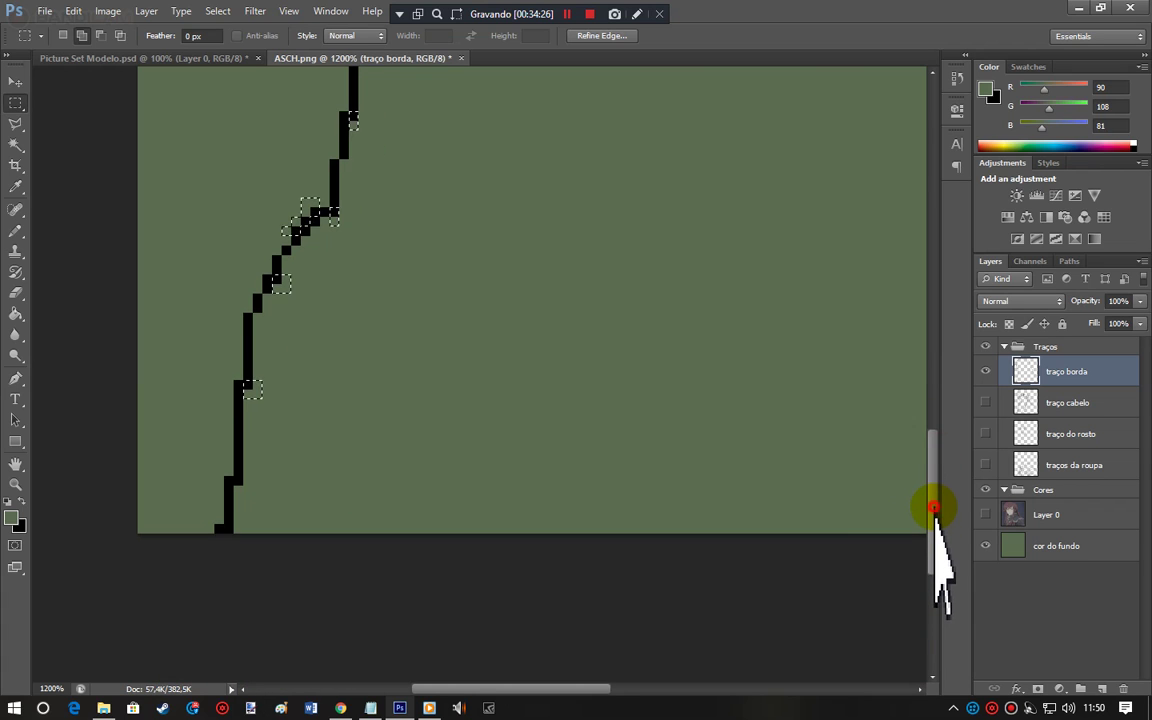
pyautogui.moveTo(233, 484); pyautogui.dragTo(213, 464)
# Step: Add the surplus pixels at the corner of the small outline notch on the canvas's right edge to the selection
pyautogui.moveTo(482, 689); pyautogui.dragTo(686, 689)
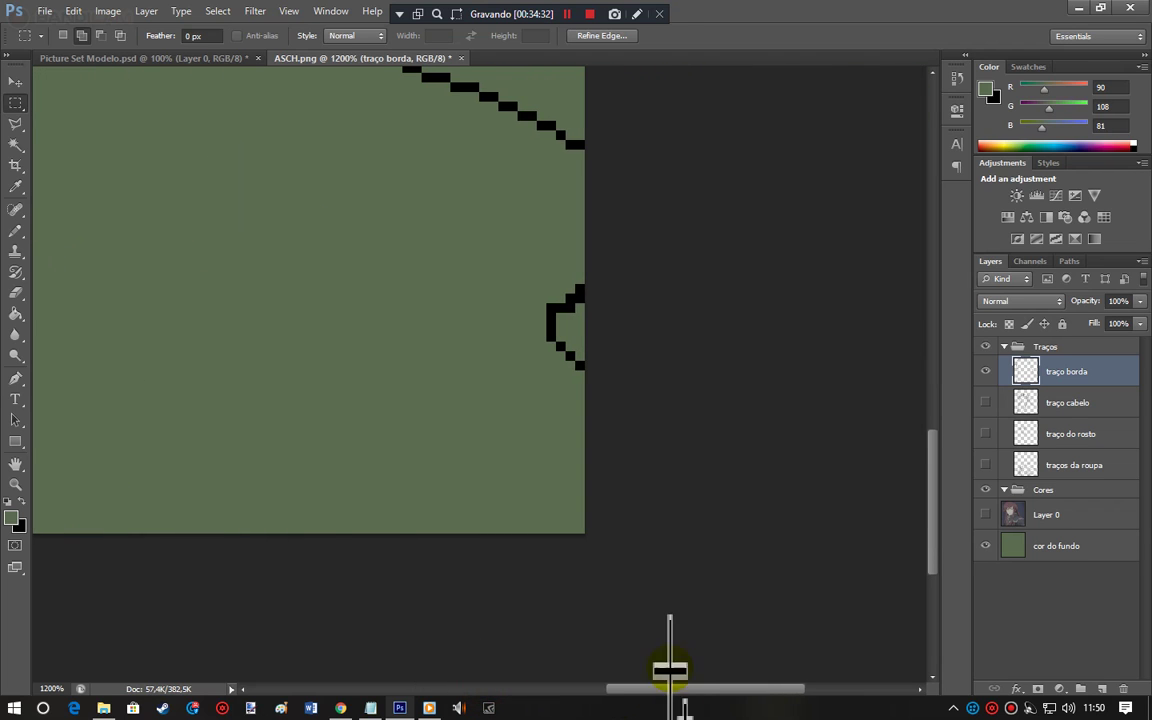
pyautogui.moveTo(549, 299); pyautogui.dragTo(584, 309)
pyautogui.moveTo(933, 495); pyautogui.dragTo(903, 387)
pyautogui.moveTo(275, 263); pyautogui.dragTo(260, 247)
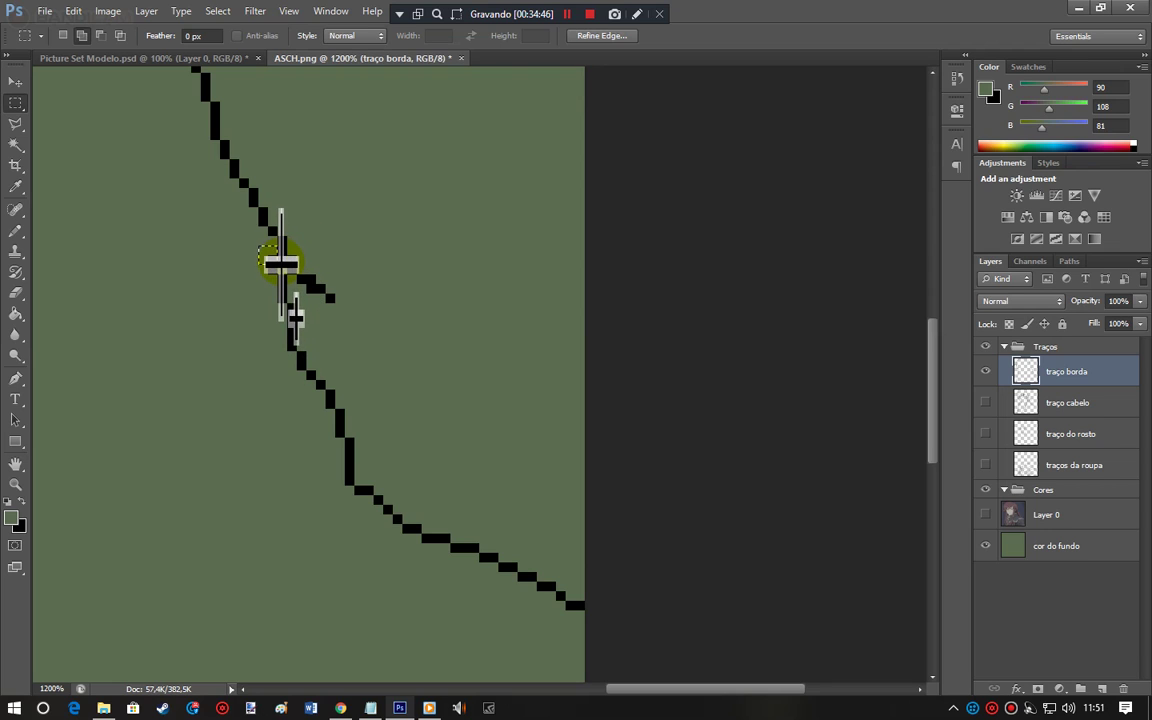
pyautogui.moveTo(281, 263); pyautogui.dragTo(281, 264)
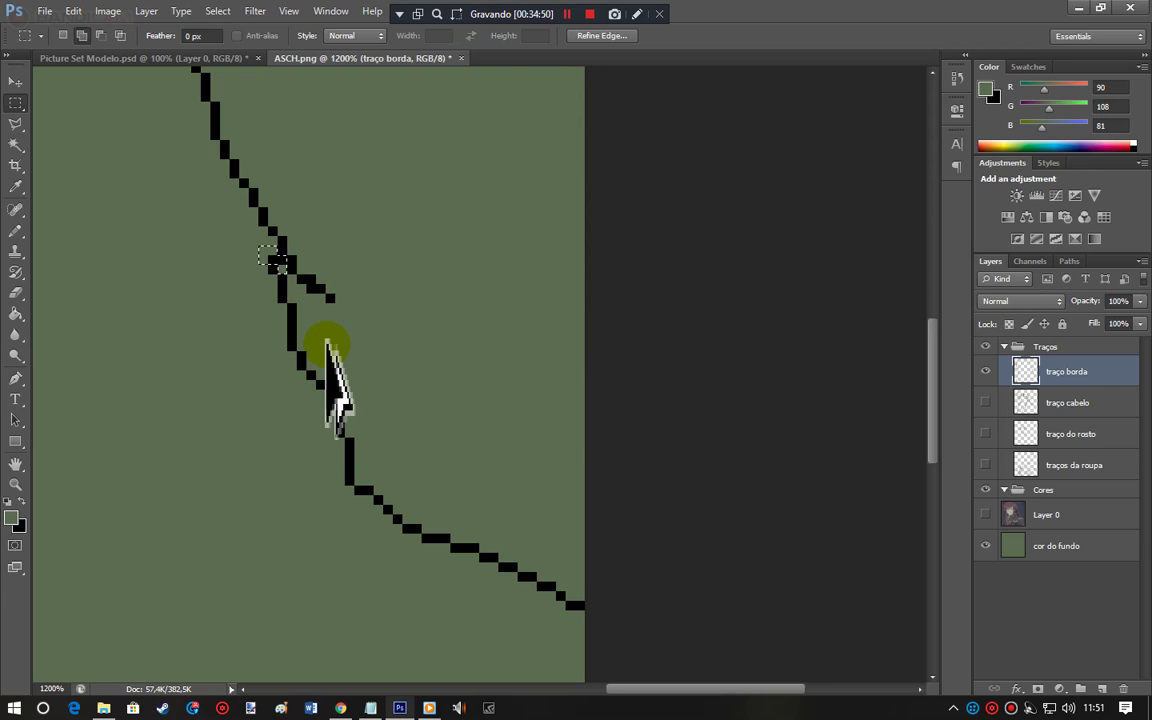
pyautogui.hotkey('ctrl', 'd')
# Step: Add the surplus pixels at the branch above the right shoulder outline and beside the upper left hair lock's tip to the selection
pyautogui.moveTo(281, 263); pyautogui.dragTo(344, 347)
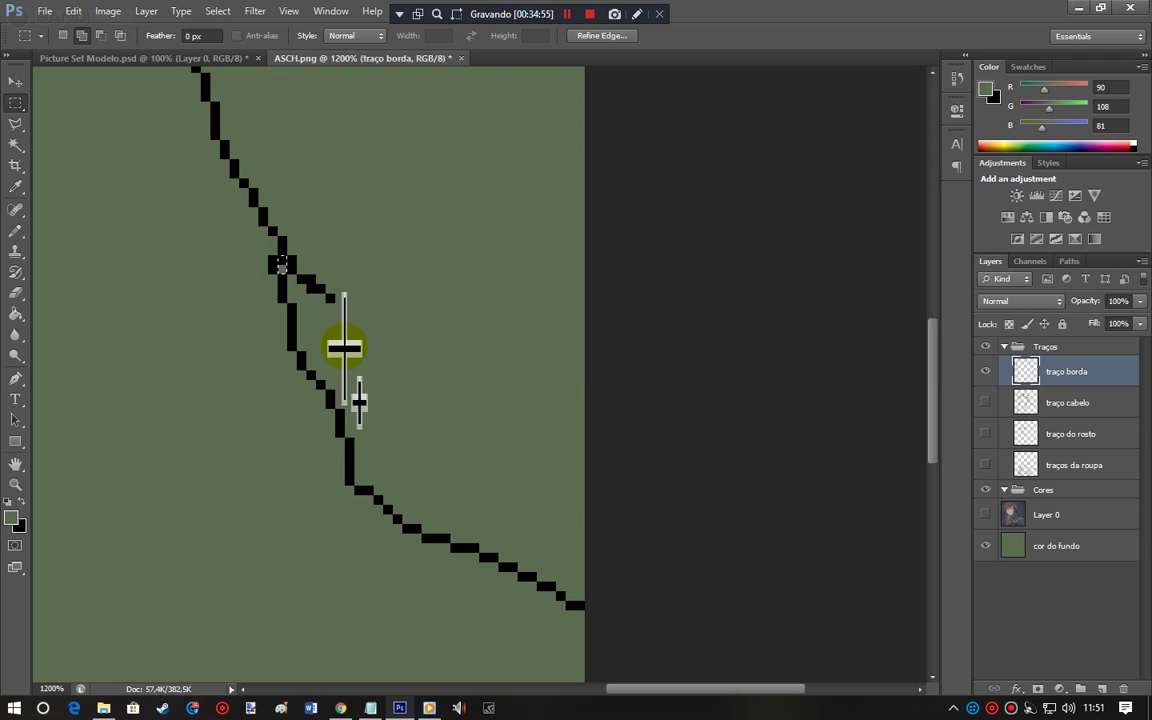
pyautogui.moveTo(315, 293); pyautogui.dragTo(306, 285)
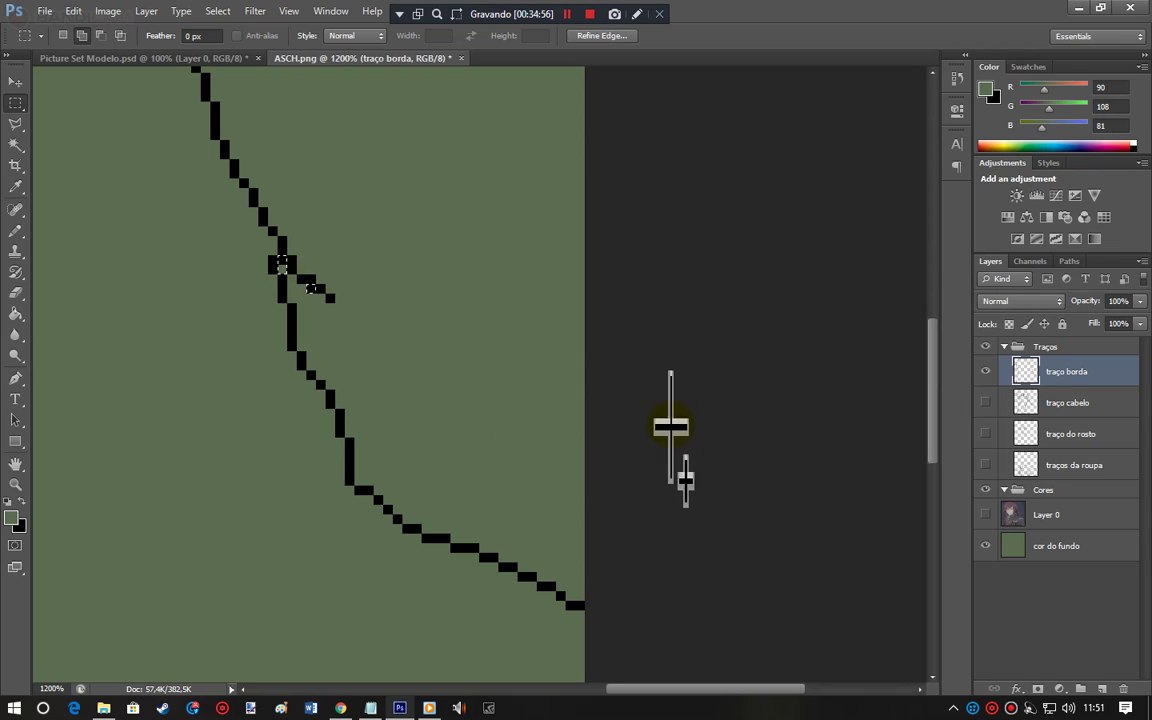
pyautogui.moveTo(931, 411); pyautogui.dragTo(902, 327)
pyautogui.moveTo(725, 688)
pyautogui.mouseDown()
pyautogui.moveTo(707, 700)
pyautogui.moveTo(568, 700)
pyautogui.mouseUp()
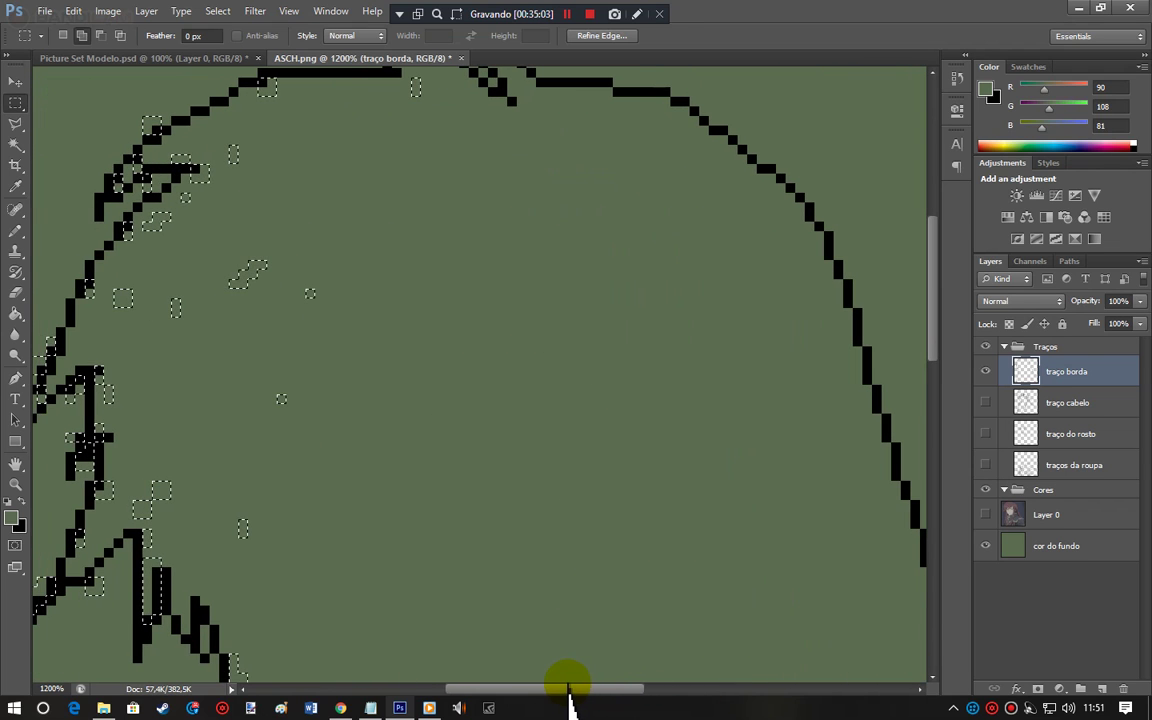
pyautogui.moveTo(931, 280)
pyautogui.mouseDown()
pyautogui.moveTo(938, 232)
pyautogui.moveTo(938, 256)
pyautogui.mouseUp()
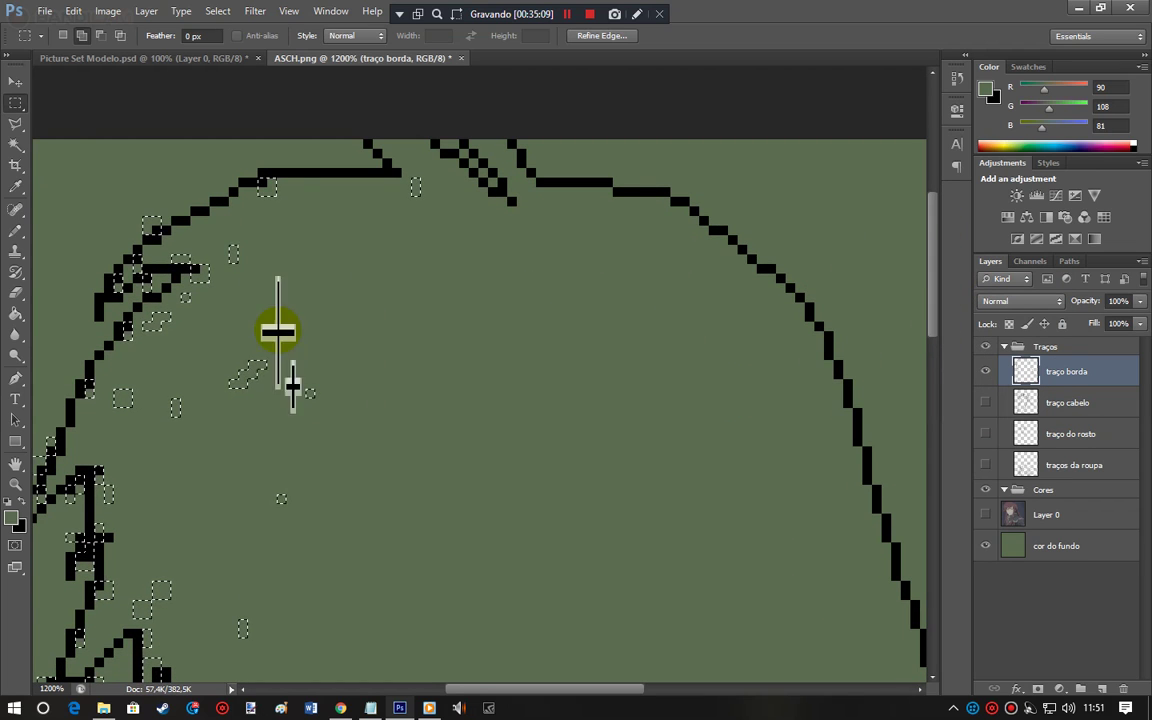
pyautogui.moveTo(96, 298); pyautogui.dragTo(93, 295)
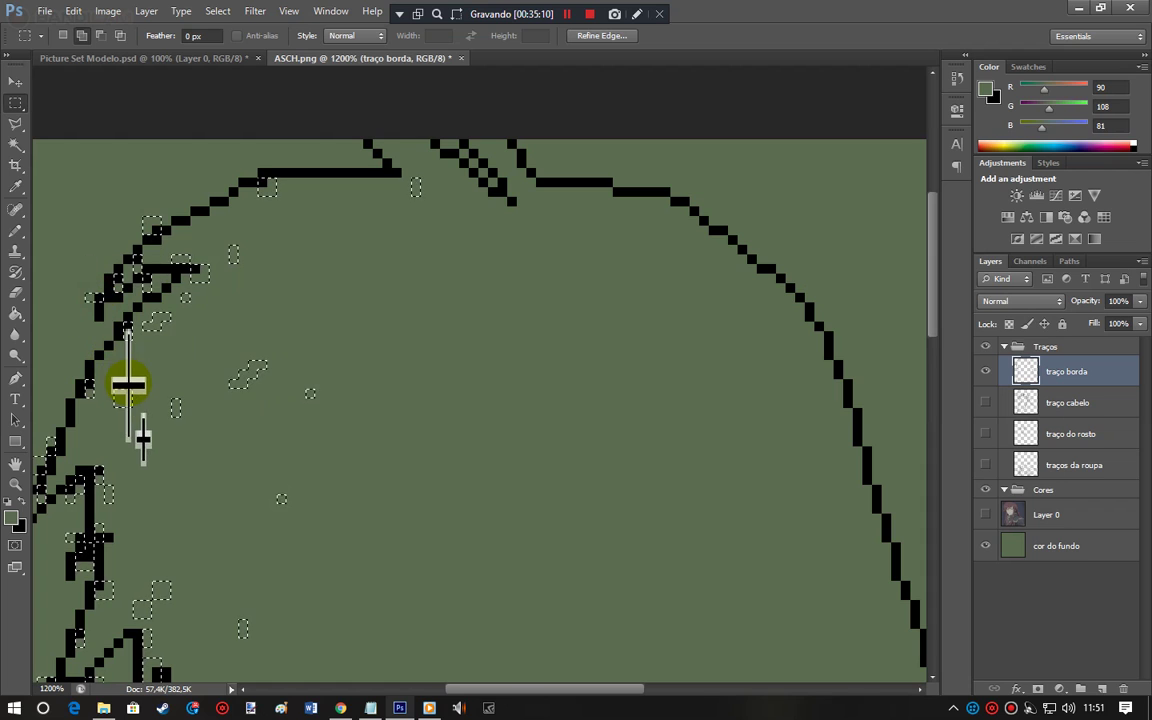
# Step: Show the traço cabelo layer and add the surplus pixels of the left hair ends near the canvas's bottom edge to the selection
pyautogui.moveTo(545, 689)
pyautogui.mouseDown()
pyautogui.moveTo(489, 681)
pyautogui.moveTo(509, 689)
pyautogui.mouseUp()
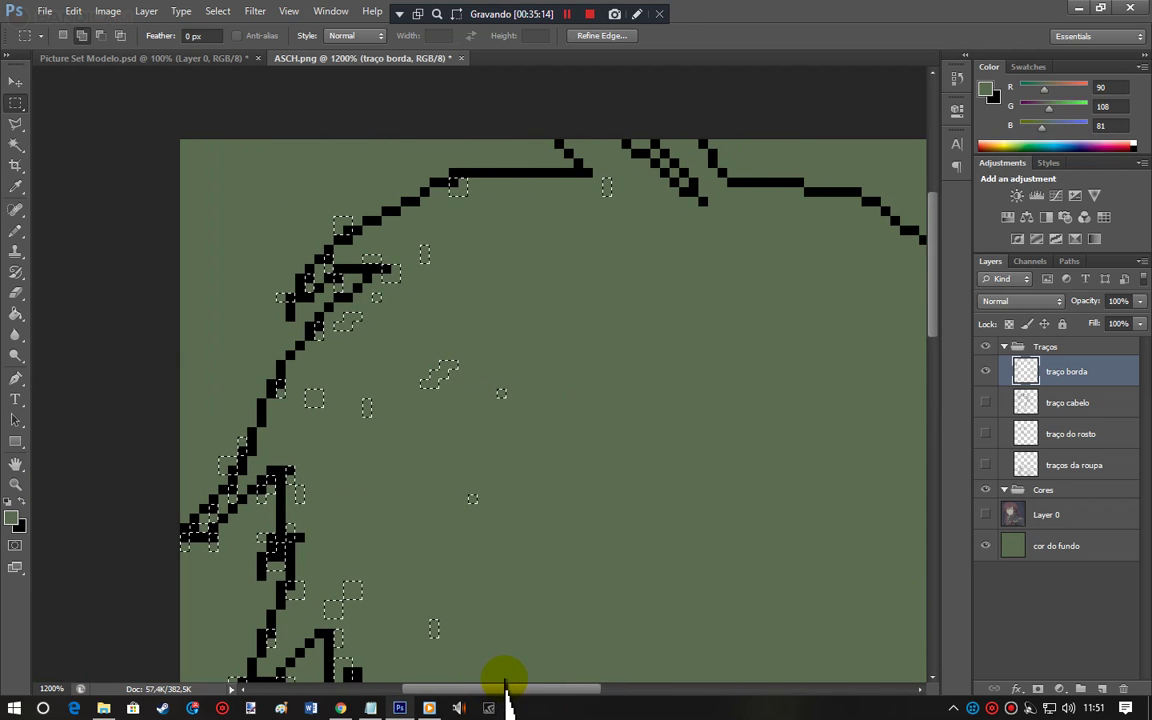
pyautogui.click(985, 402)
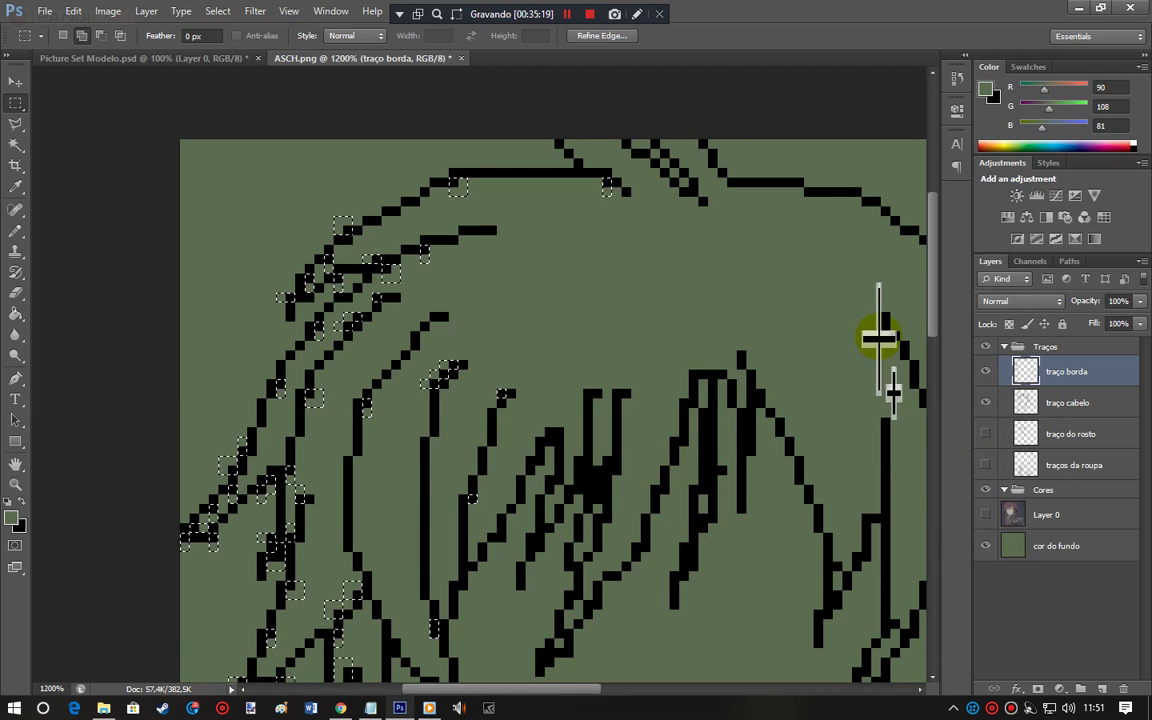
pyautogui.moveTo(931, 270); pyautogui.dragTo(935, 505)
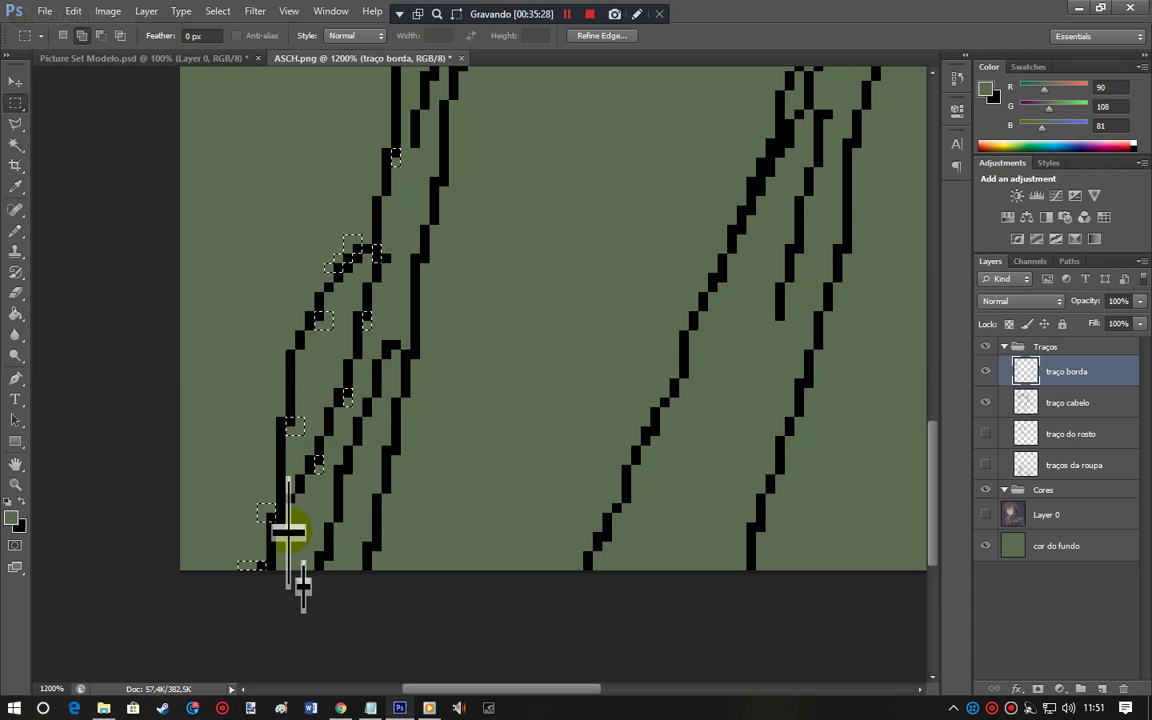
pyautogui.moveTo(324, 552); pyautogui.dragTo(333, 569)
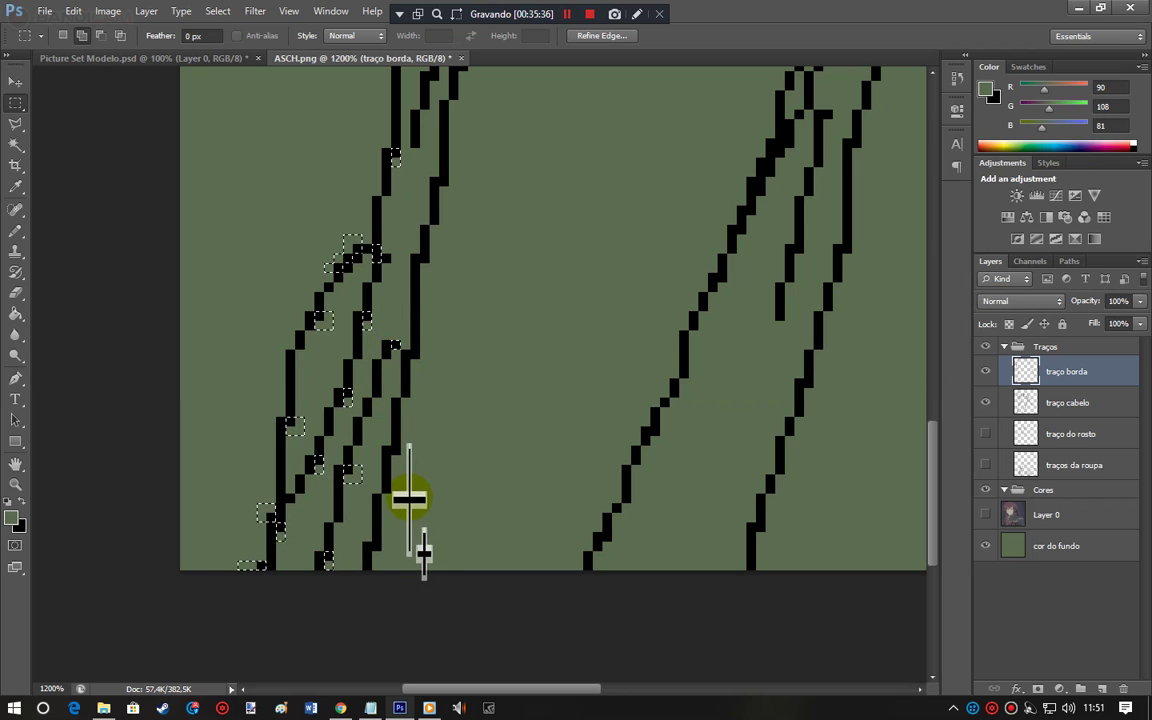
pyautogui.moveTo(373, 543); pyautogui.dragTo(390, 569)
pyautogui.moveTo(404, 463); pyautogui.dragTo(405, 462)
pyautogui.moveTo(425, 262); pyautogui.dragTo(428, 264)
pyautogui.moveTo(442, 198); pyautogui.dragTo(450, 187)
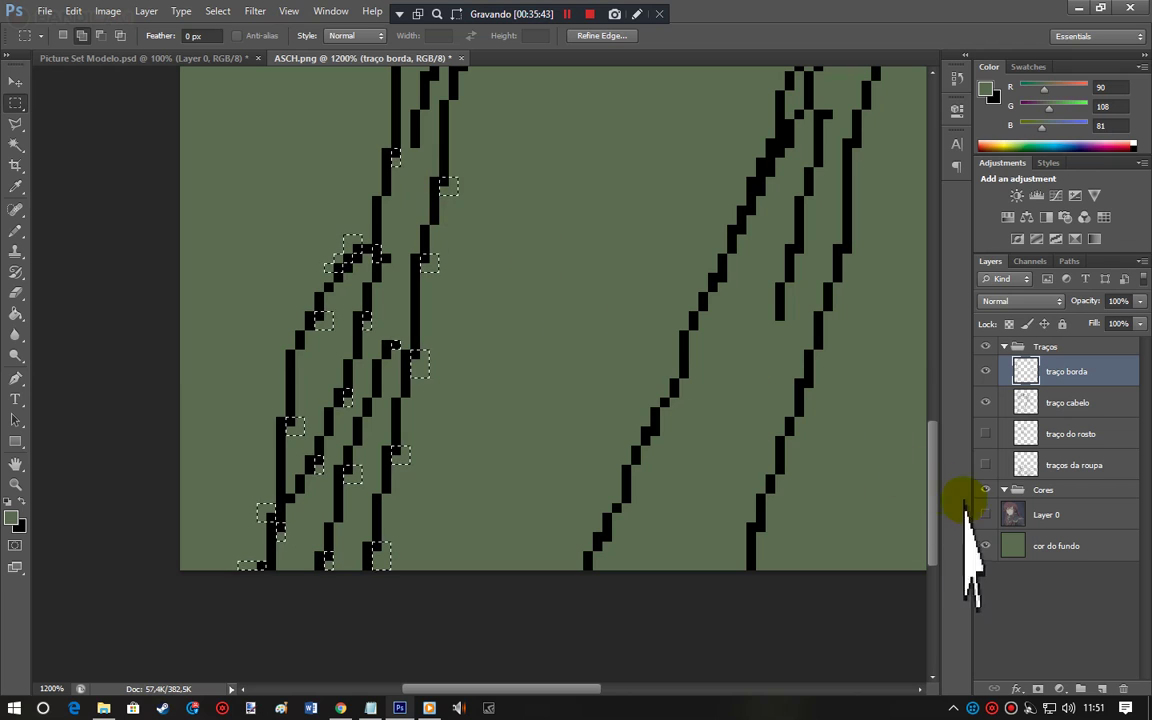
# Step: Add the surplus pixels on the inner hair strand, around the triangular neck shape and on the fringe strand above it to the selection
pyautogui.moveTo(933, 530); pyautogui.dragTo(922, 432)
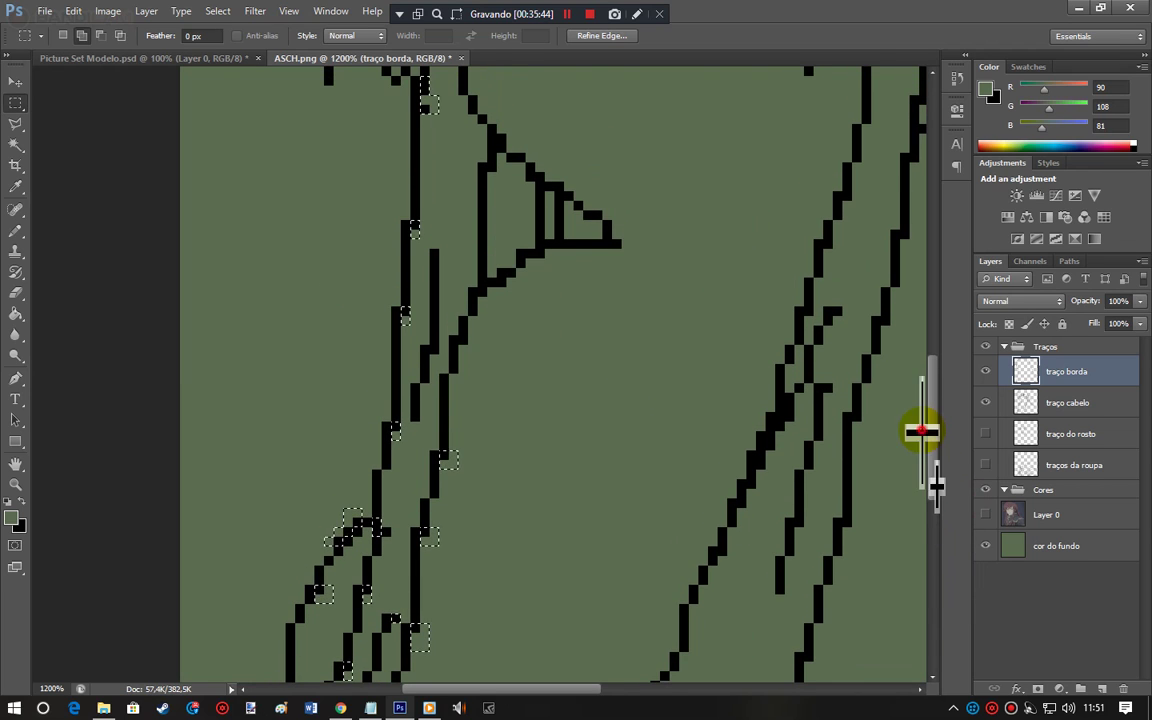
pyautogui.moveTo(432, 352); pyautogui.dragTo(468, 347)
pyautogui.moveTo(931, 416); pyautogui.dragTo(923, 386)
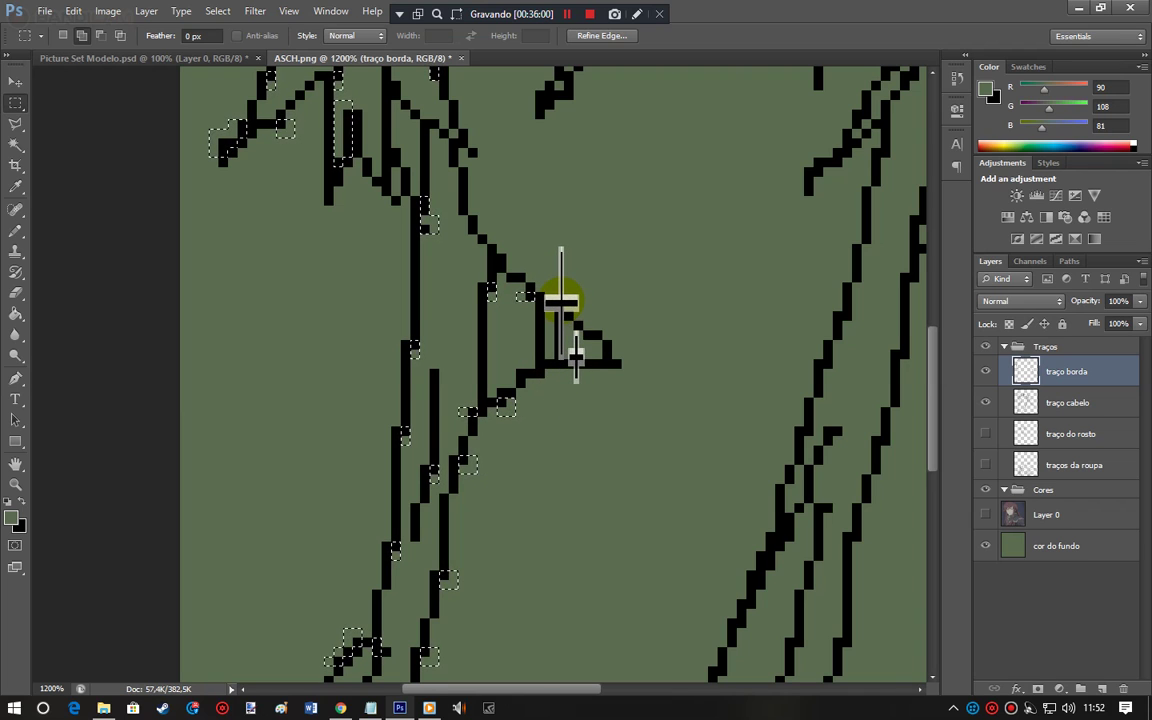
pyautogui.moveTo(560, 305); pyautogui.dragTo(555, 294)
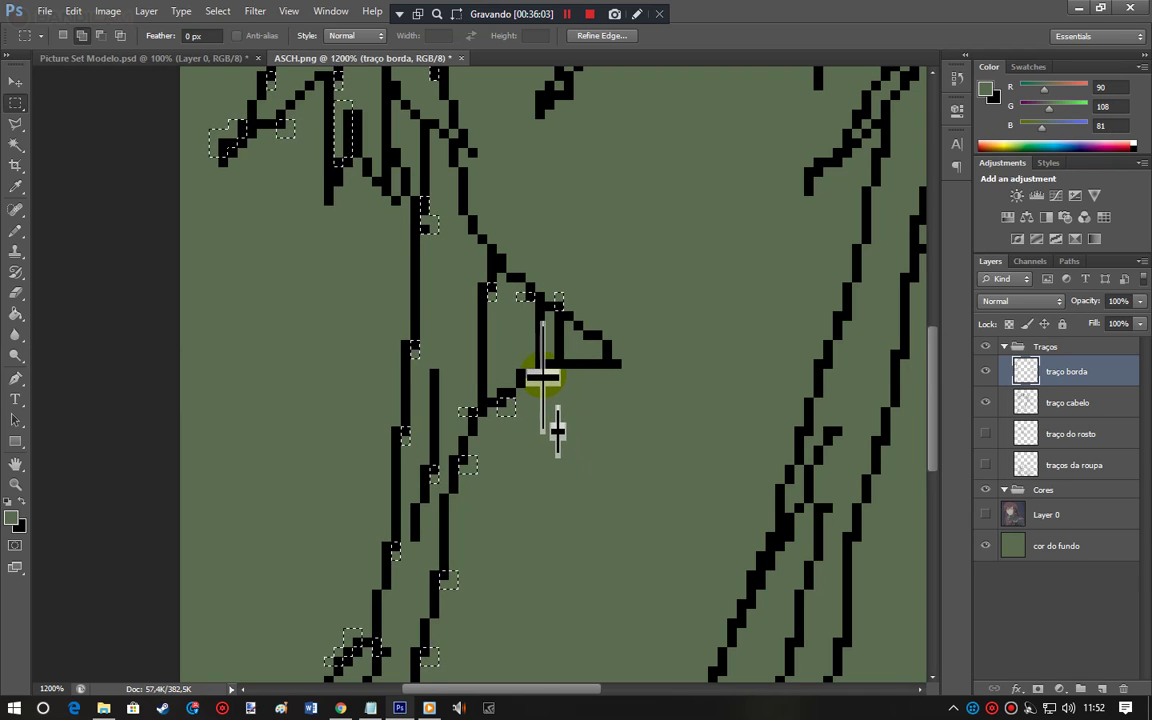
pyautogui.moveTo(536, 370); pyautogui.dragTo(544, 386)
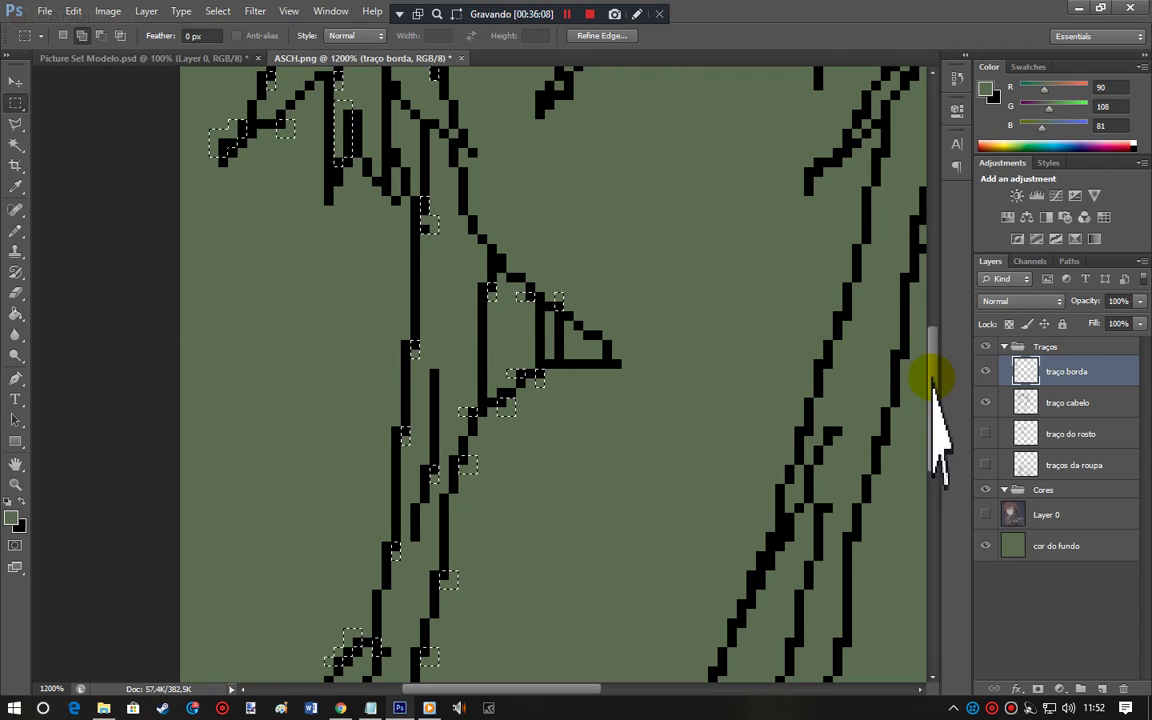
pyautogui.scroll(5, 931, 382)
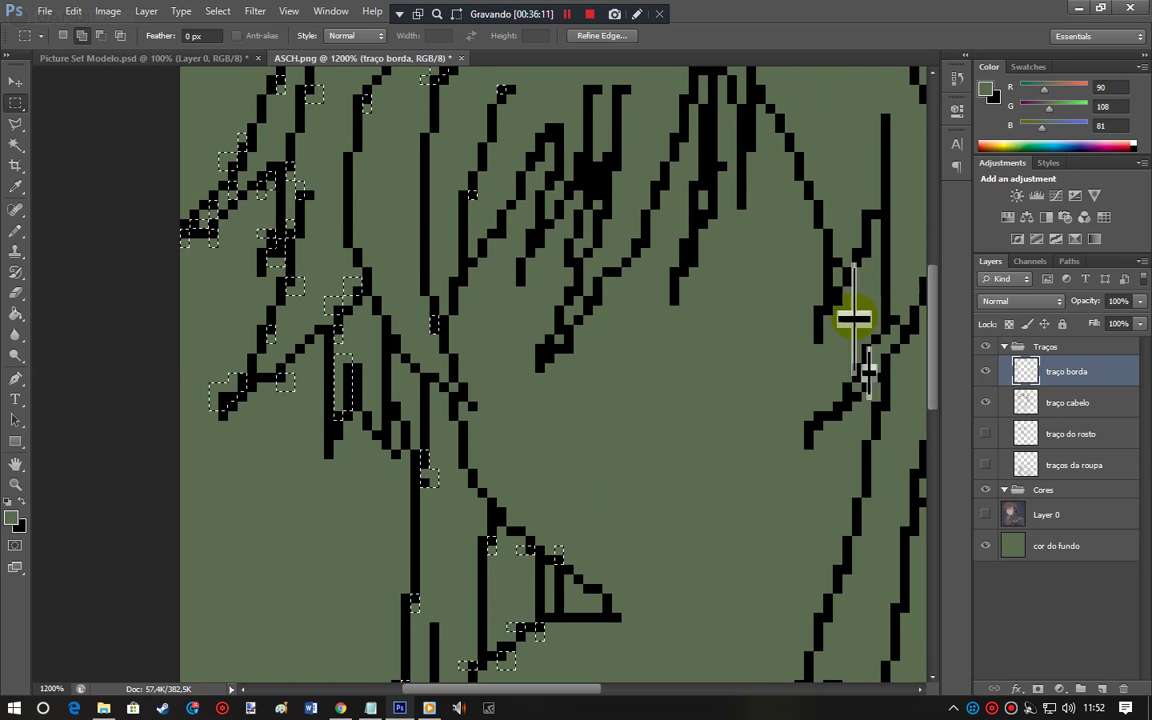
pyautogui.moveTo(449, 277); pyautogui.dragTo(461, 294)
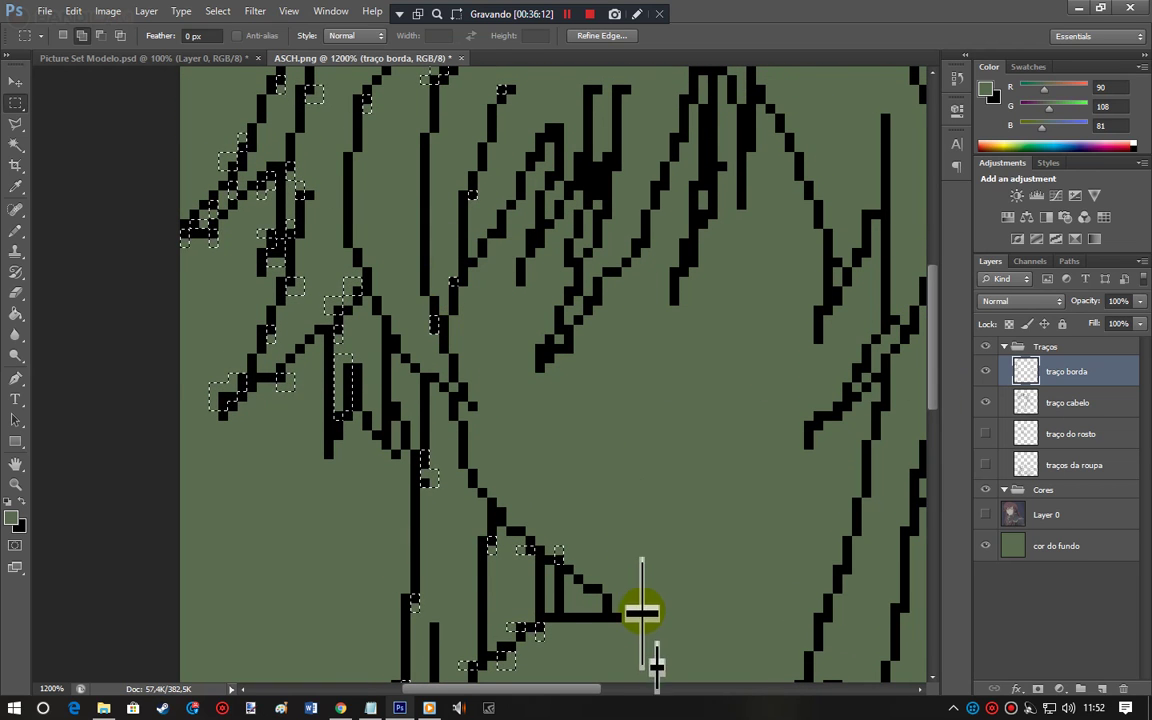
# Step: Add the surplus pixels near the tips of the long left fringe strand and the central fringe strand to the selection
pyautogui.moveTo(560, 688); pyautogui.dragTo(616, 690)
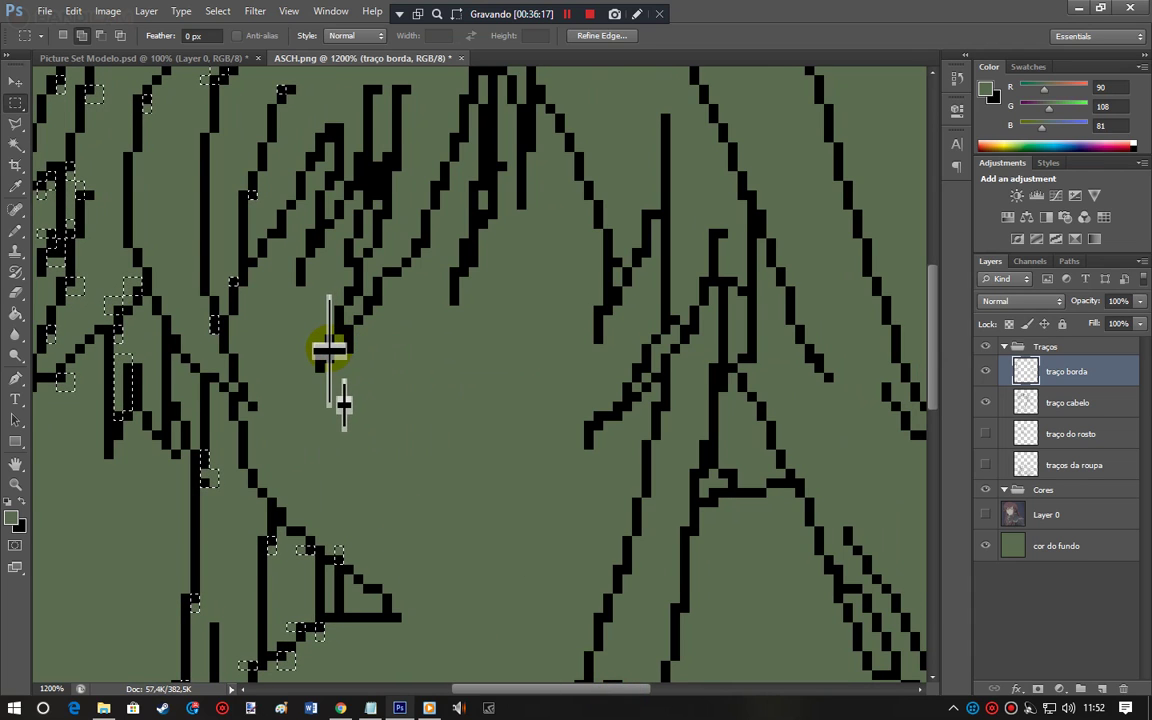
pyautogui.moveTo(350, 352); pyautogui.dragTo(362, 362)
pyautogui.moveTo(356, 288); pyautogui.dragTo(382, 312)
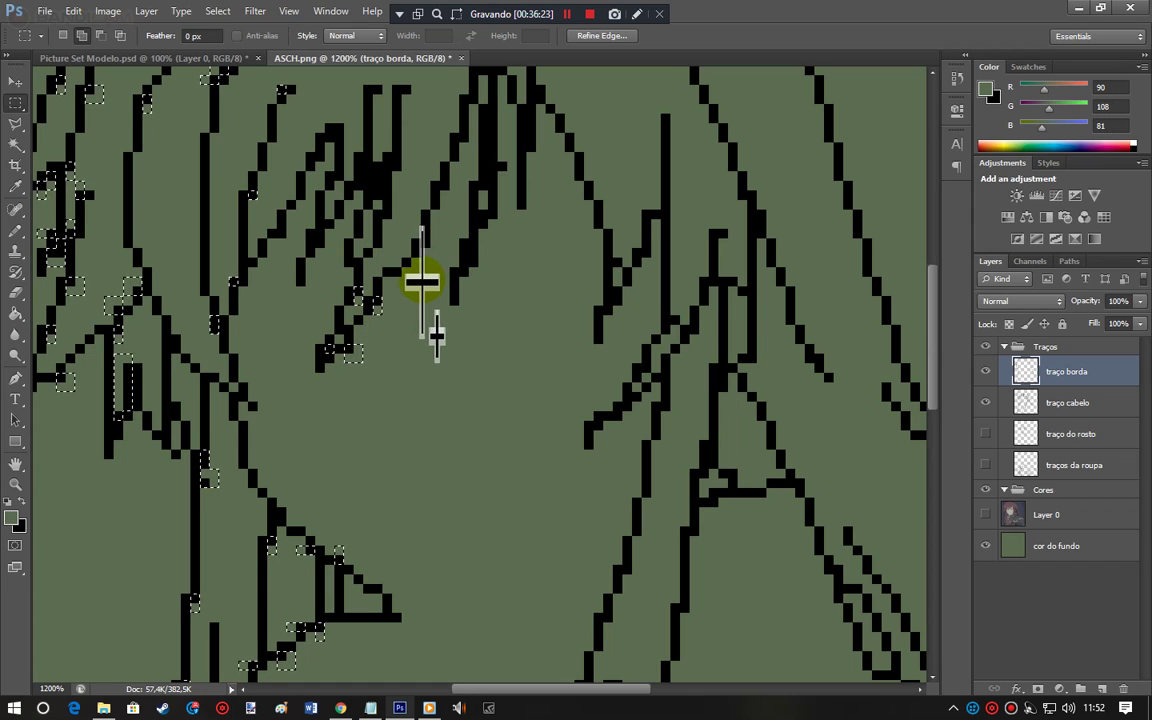
pyautogui.moveTo(422, 240); pyautogui.dragTo(478, 285)
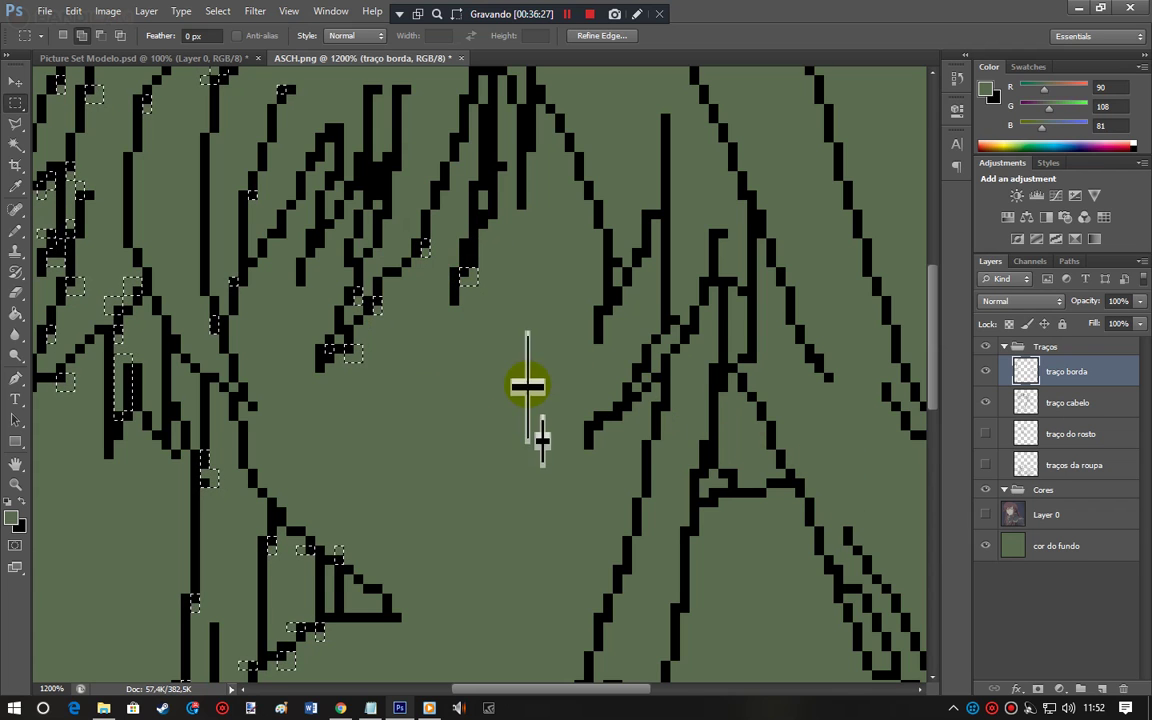
pyautogui.scroll(3, 928, 372)
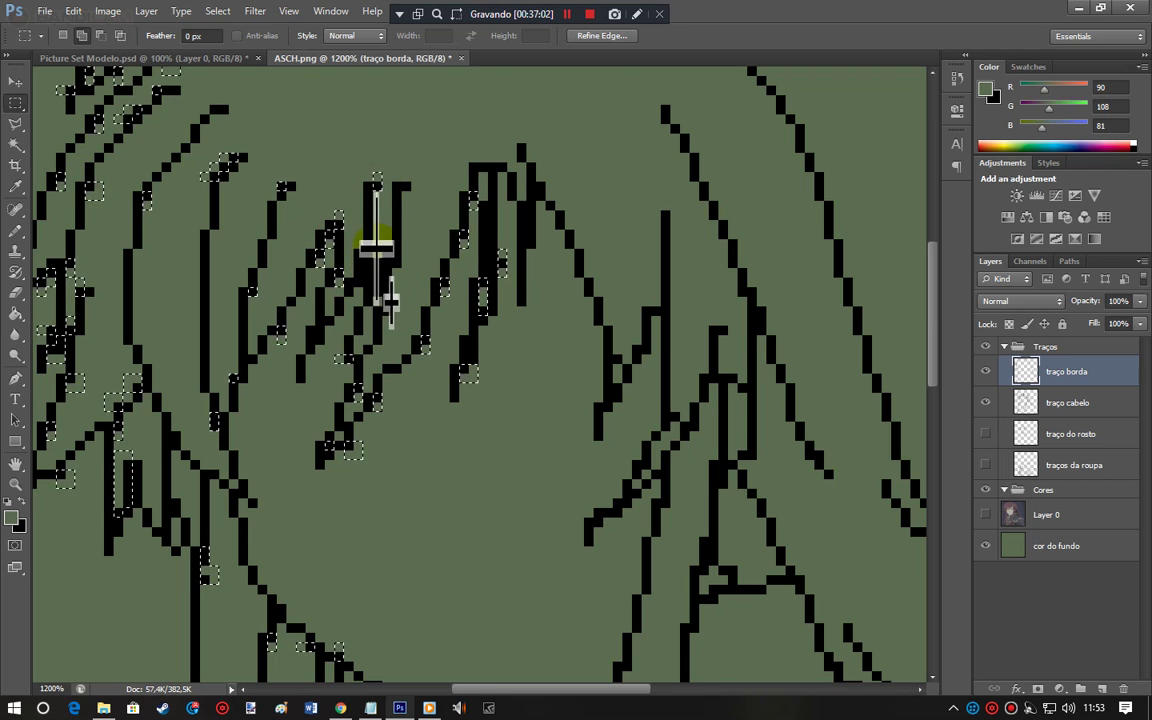
# Step: Compare the traço borda and traço cabelo lines with the reference image in Layer 0 around the fringe
pyautogui.click(986, 514)
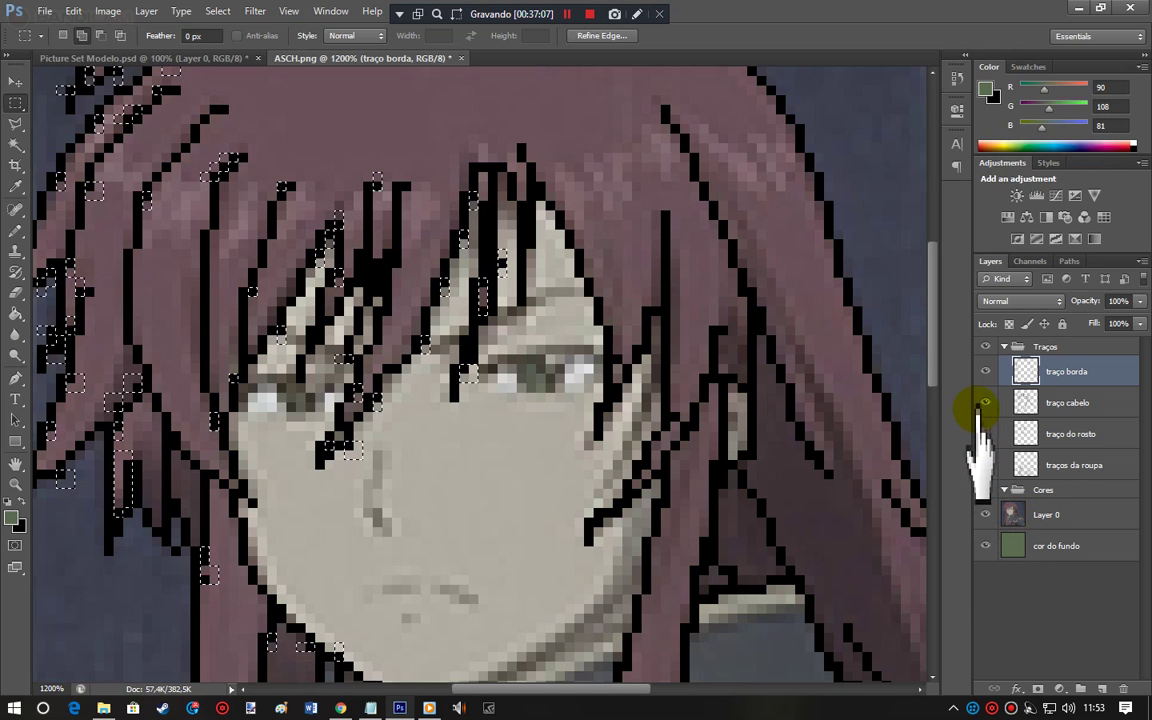
pyautogui.click(986, 371)
pyautogui.click(986, 371)
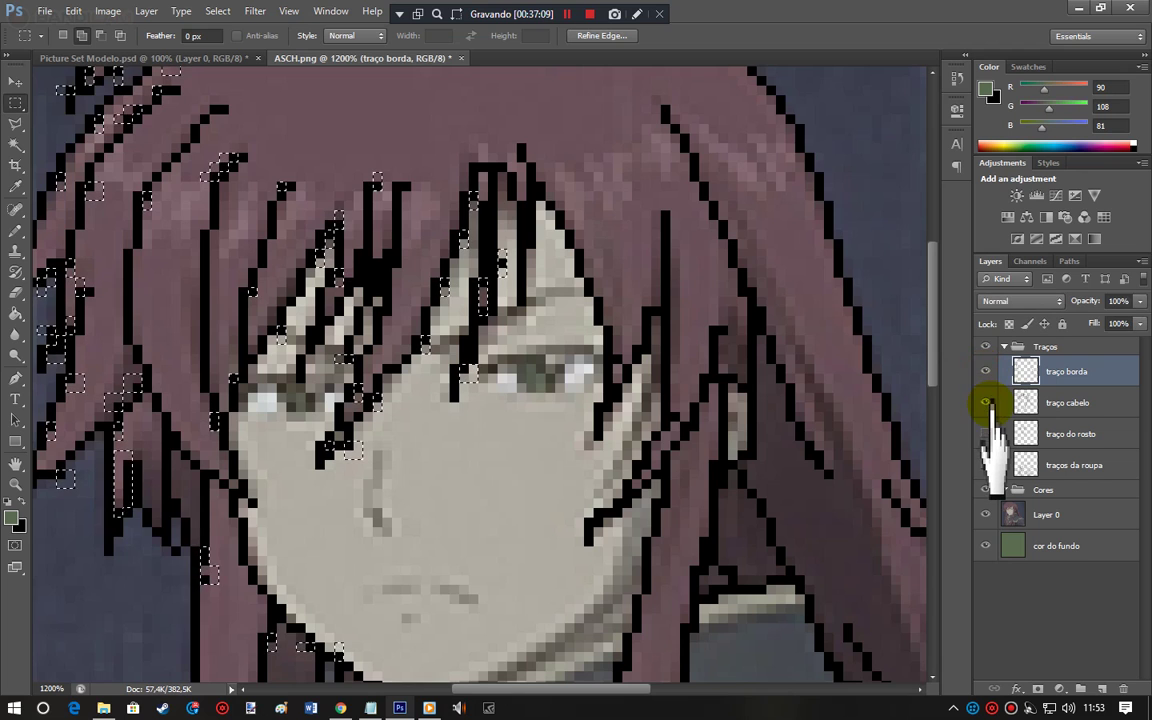
pyautogui.click(988, 402)
pyautogui.click(988, 402)
pyautogui.click(988, 402)
pyautogui.click(988, 402)
pyautogui.click(988, 402)
pyautogui.click(988, 402)
pyautogui.click(988, 402)
pyautogui.click(988, 402)
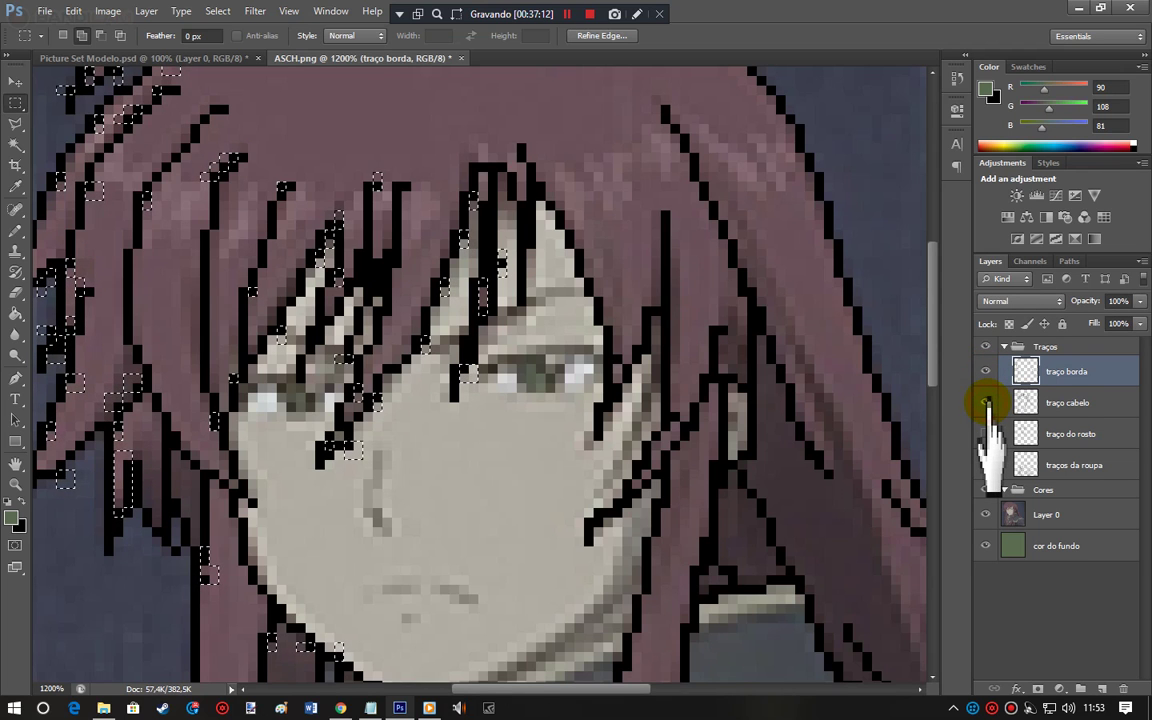
pyautogui.click(988, 402)
pyautogui.click(988, 402)
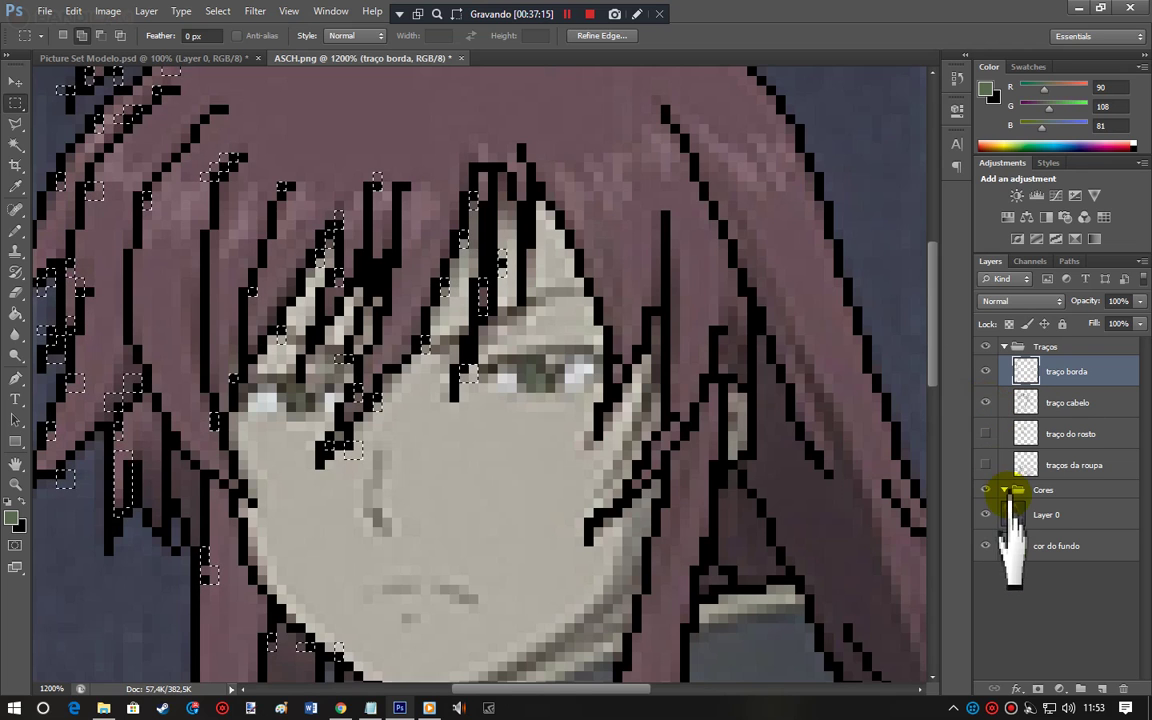
pyautogui.click(988, 514)
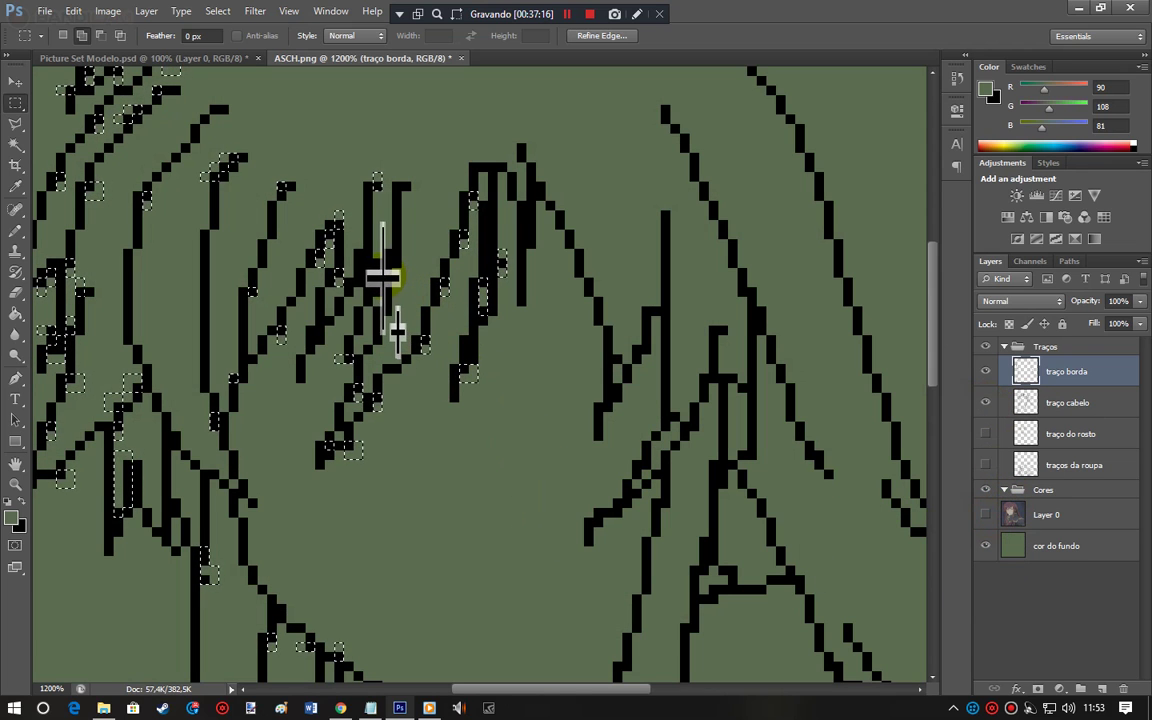
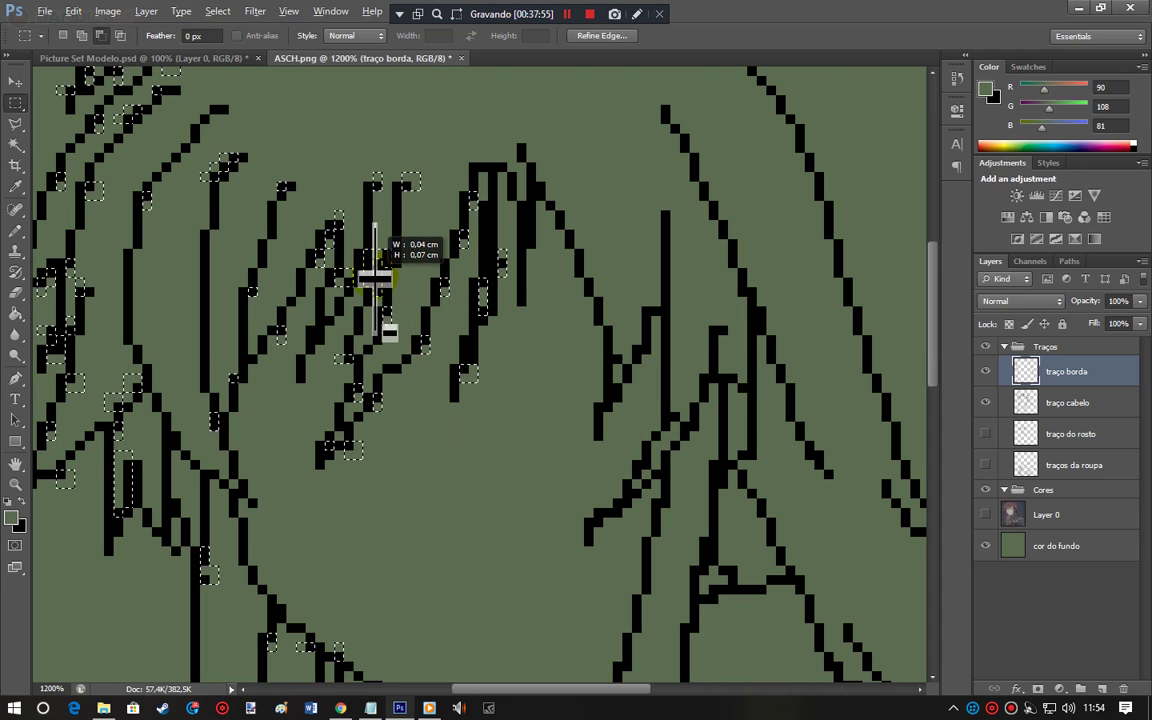
# Step: Add the surplus pixels inside and along the thick central fringe strand to the selection
pyautogui.press('shift')
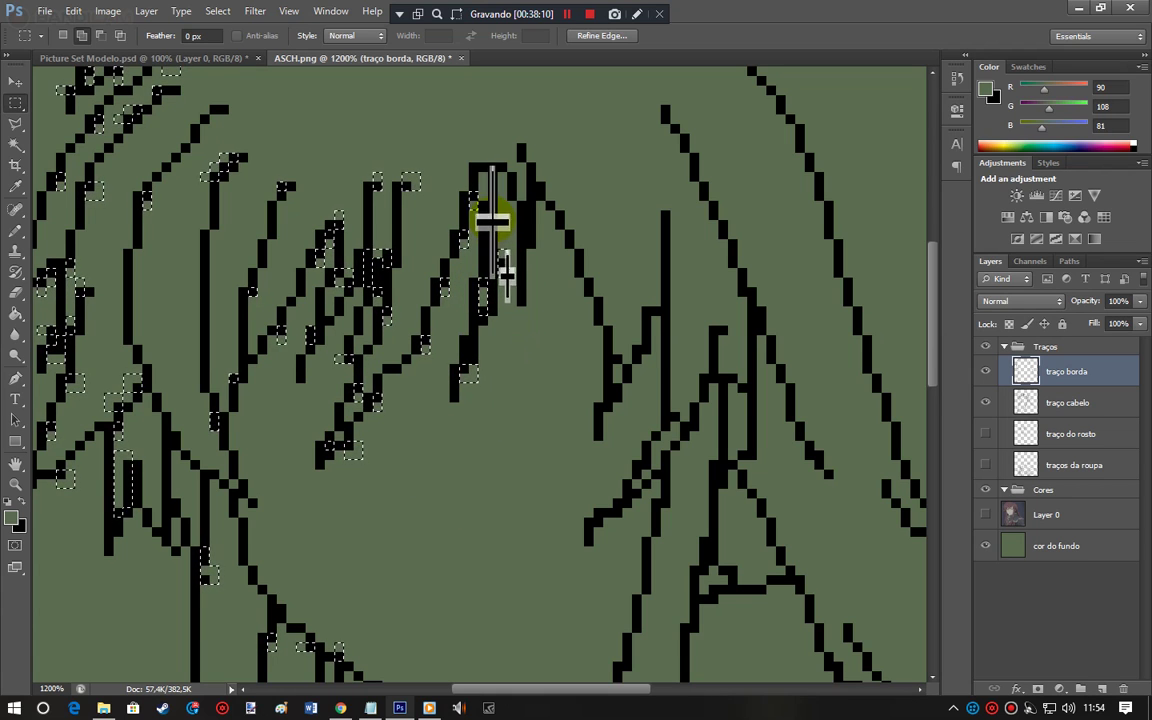
pyautogui.moveTo(480, 207); pyautogui.dragTo(477, 250)
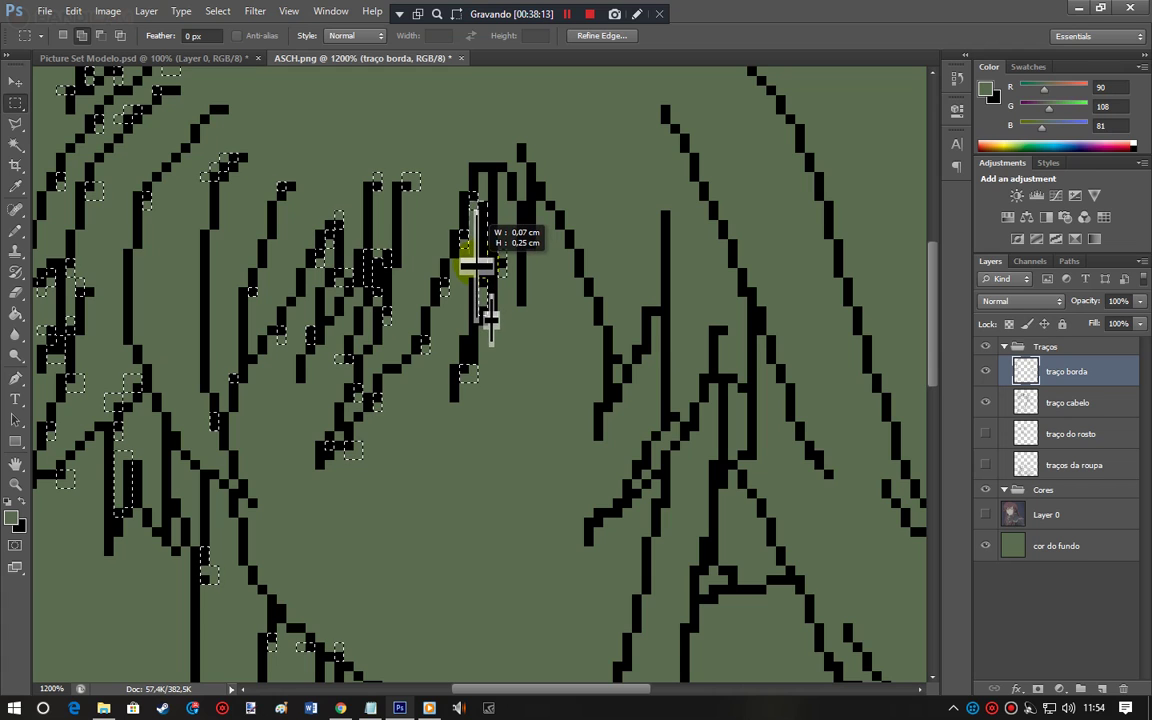
pyautogui.moveTo(469, 352); pyautogui.dragTo(486, 350)
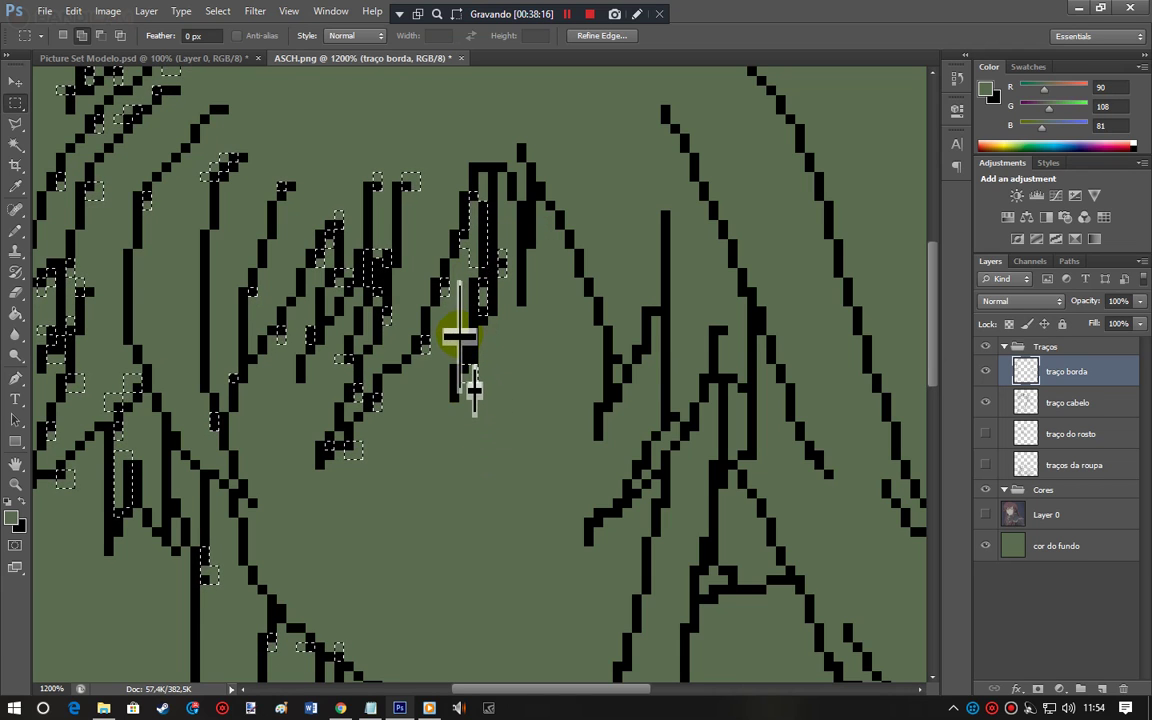
pyautogui.moveTo(462, 334); pyautogui.dragTo(484, 371)
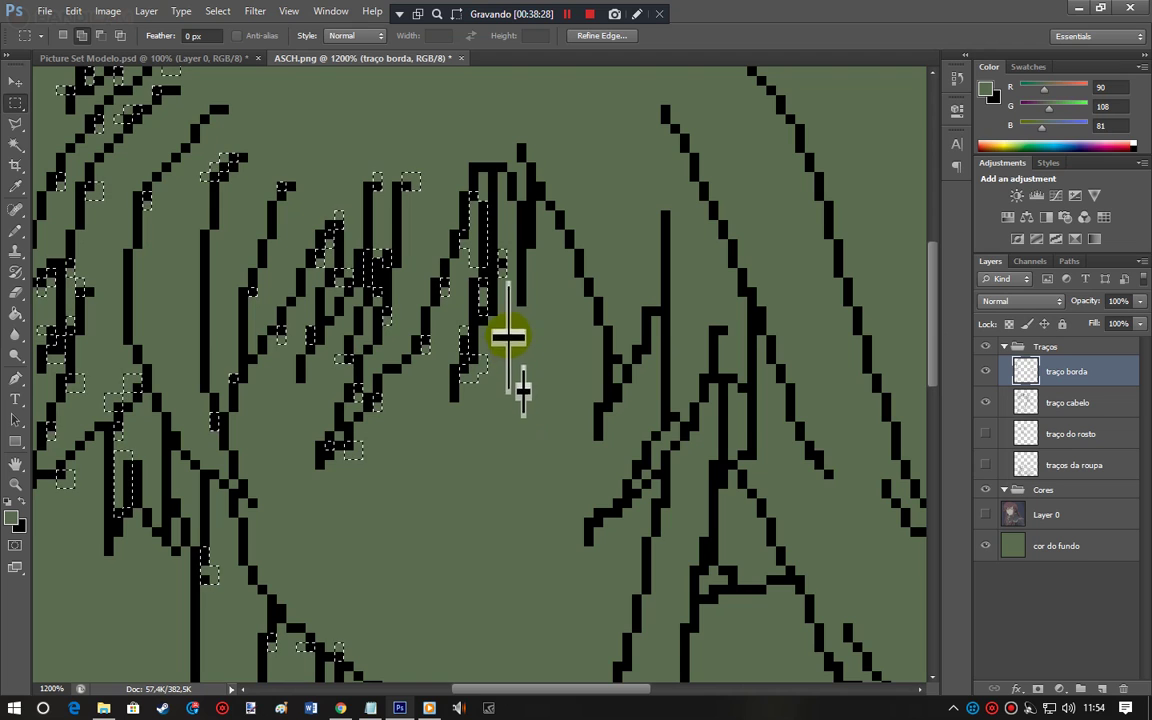
pyautogui.moveTo(492, 268); pyautogui.dragTo(493, 333)
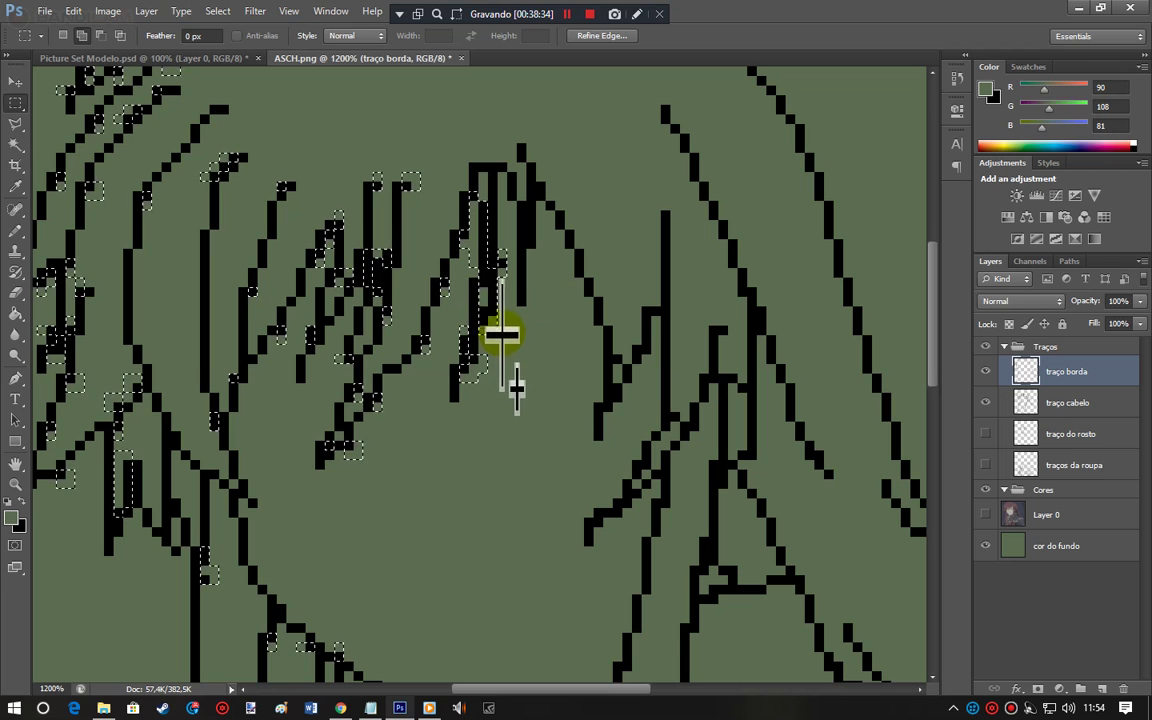
pyautogui.moveTo(482, 275); pyautogui.dragTo(501, 311)
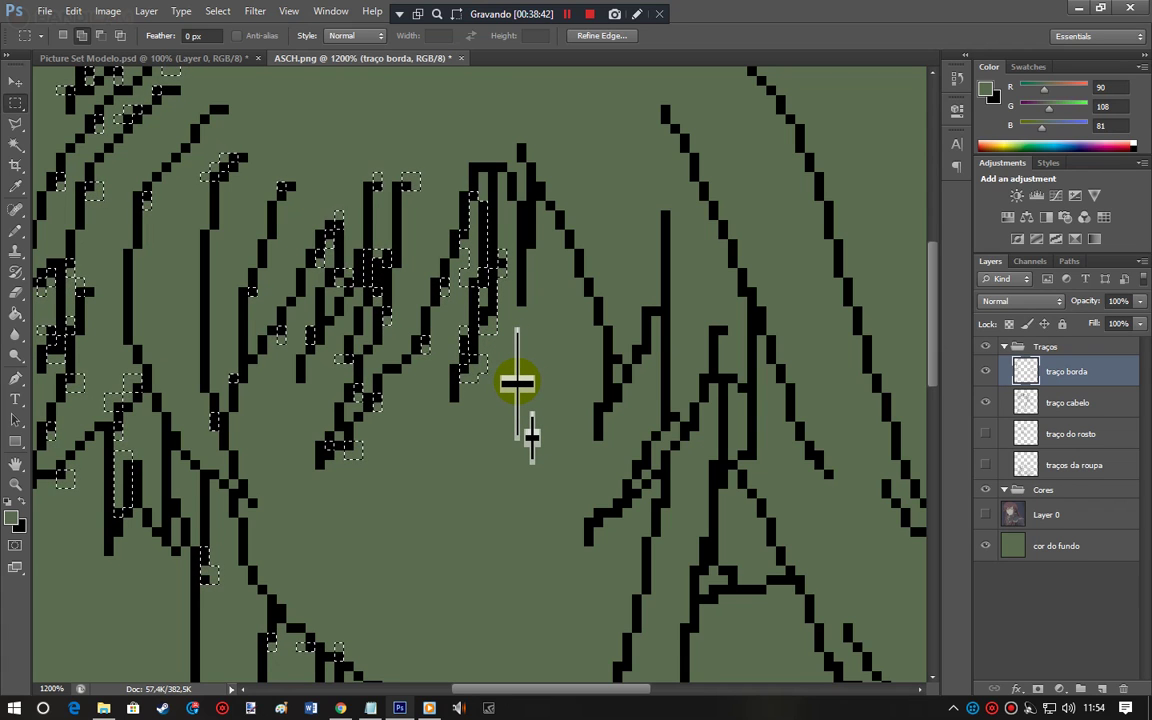
# Step: Add the surplus pixels at the central fringe's top corner, the right fringe tips and the ear outline to the selection
pyautogui.moveTo(476, 170); pyautogui.dragTo(460, 155)
pyautogui.moveTo(557, 258)
pyautogui.mouseDown()
pyautogui.moveTo(568, 296)
pyautogui.moveTo(579, 288)
pyautogui.moveTo(565, 300)
pyautogui.moveTo(520, 231)
pyautogui.moveTo(530, 206)
pyautogui.moveTo(540, 206)
pyautogui.moveTo(540, 245)
pyautogui.moveTo(538, 220)
pyautogui.moveTo(566, 239)
pyautogui.moveTo(712, 450)
pyautogui.moveTo(616, 360)
pyautogui.moveTo(609, 452)
pyautogui.moveTo(607, 406)
pyautogui.moveTo(613, 457)
pyautogui.moveTo(594, 405)
pyautogui.moveTo(638, 462)
pyautogui.moveTo(630, 391)
pyautogui.moveTo(650, 322)
pyautogui.moveTo(645, 357)
pyautogui.moveTo(676, 392)
pyautogui.moveTo(610, 478)
pyautogui.moveTo(677, 428)
pyautogui.moveTo(676, 411)
pyautogui.moveTo(663, 468)
pyautogui.moveTo(643, 468)
pyautogui.moveTo(632, 522)
pyautogui.moveTo(632, 507)
pyautogui.moveTo(591, 532)
pyautogui.moveTo(584, 515)
pyautogui.moveTo(617, 515)
pyautogui.moveTo(600, 489)
pyautogui.moveTo(650, 527)
pyautogui.moveTo(698, 442)
pyautogui.moveTo(709, 390)
pyautogui.moveTo(699, 380)
pyautogui.moveTo(720, 355)
pyautogui.moveTo(722, 327)
pyautogui.moveTo(695, 426)
pyautogui.moveTo(687, 527)
pyautogui.moveTo(674, 532)
pyautogui.moveTo(673, 490)
pyautogui.mouseUp()
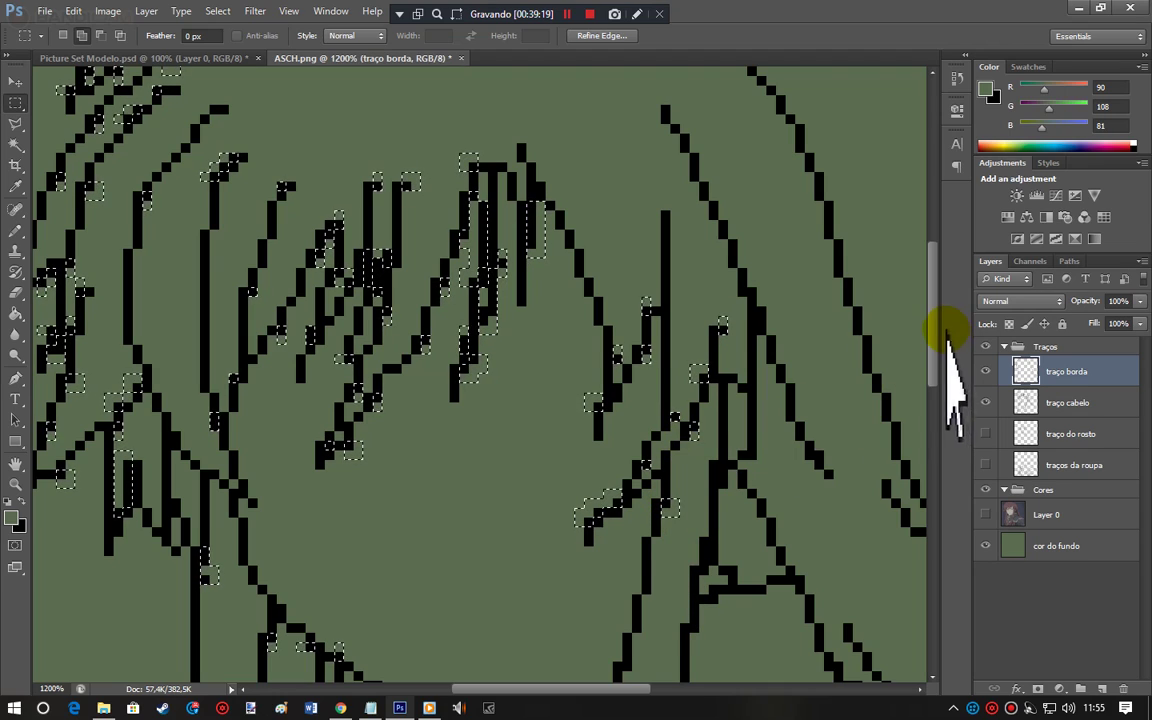
pyautogui.moveTo(928, 316); pyautogui.dragTo(918, 358)
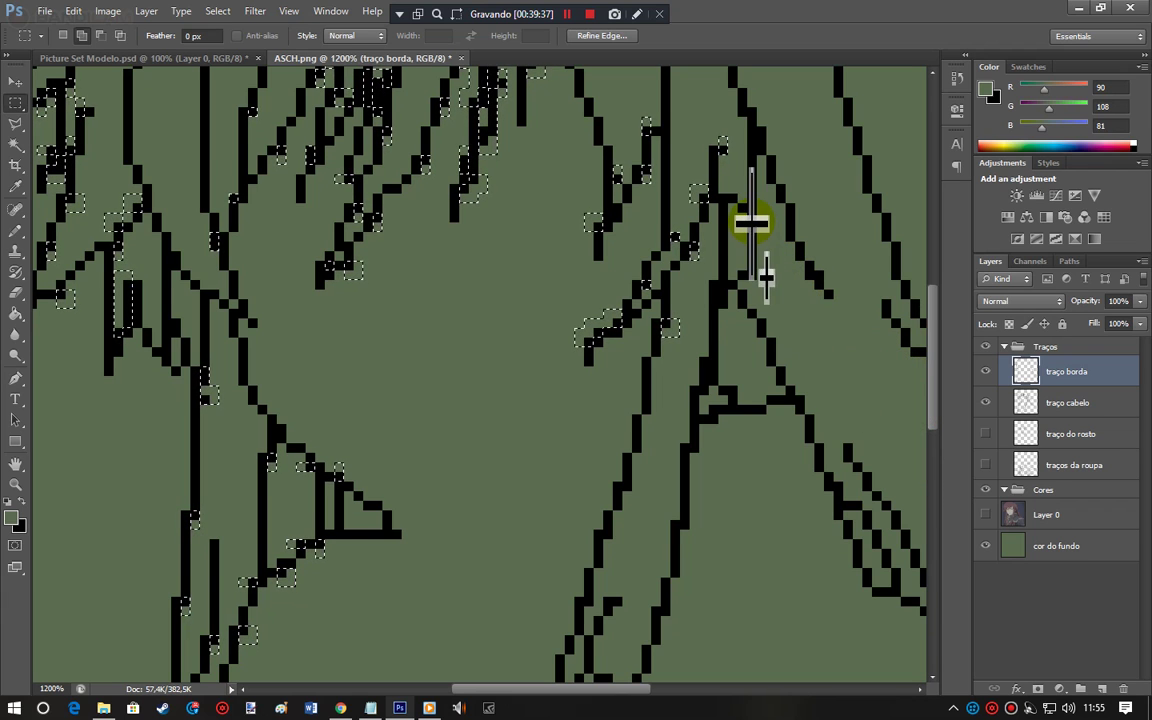
pyautogui.moveTo(765, 271)
pyautogui.mouseDown()
pyautogui.moveTo(712, 301)
pyautogui.moveTo(729, 365)
pyautogui.moveTo(704, 358)
pyautogui.moveTo(697, 392)
pyautogui.moveTo(689, 380)
pyautogui.mouseUp()
# Step: Add the surplus pixels along the inner line of the long right hair lock, including its thick middle stretch, to the selection
pyautogui.moveTo(934, 350); pyautogui.dragTo(936, 396)
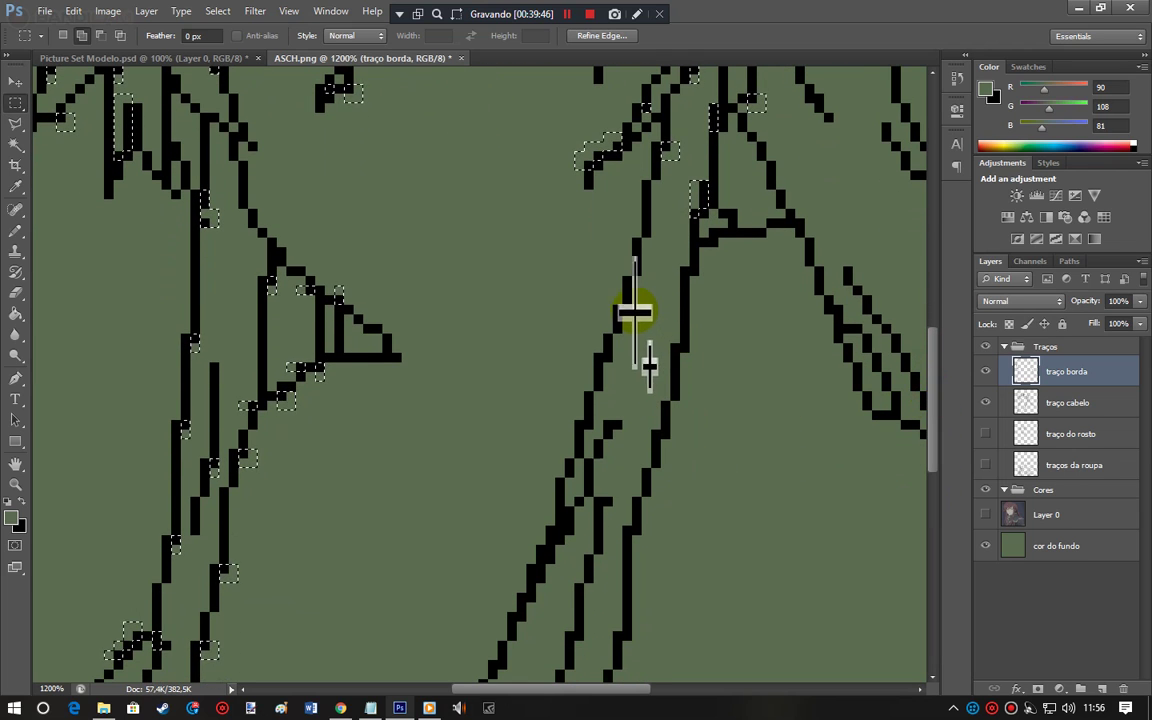
pyautogui.moveTo(624, 307); pyautogui.dragTo(621, 371)
pyautogui.moveTo(932, 362); pyautogui.dragTo(939, 415)
pyautogui.moveTo(585, 184); pyautogui.dragTo(623, 192)
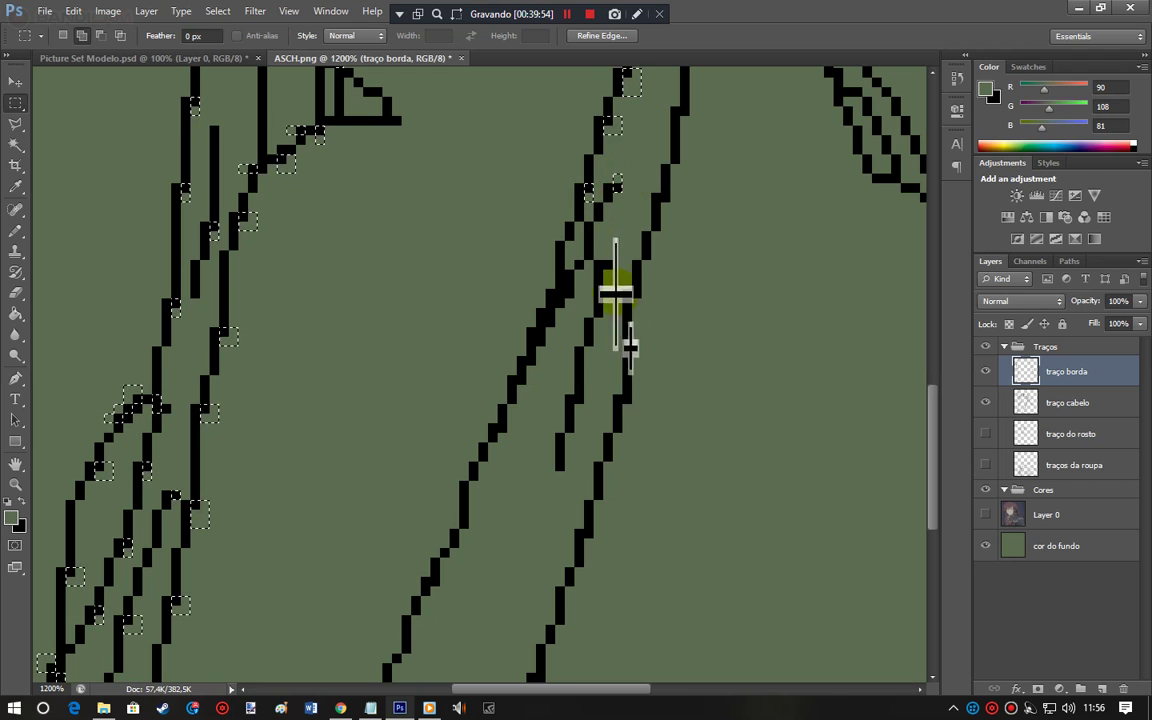
pyautogui.moveTo(571, 294); pyautogui.dragTo(510, 440)
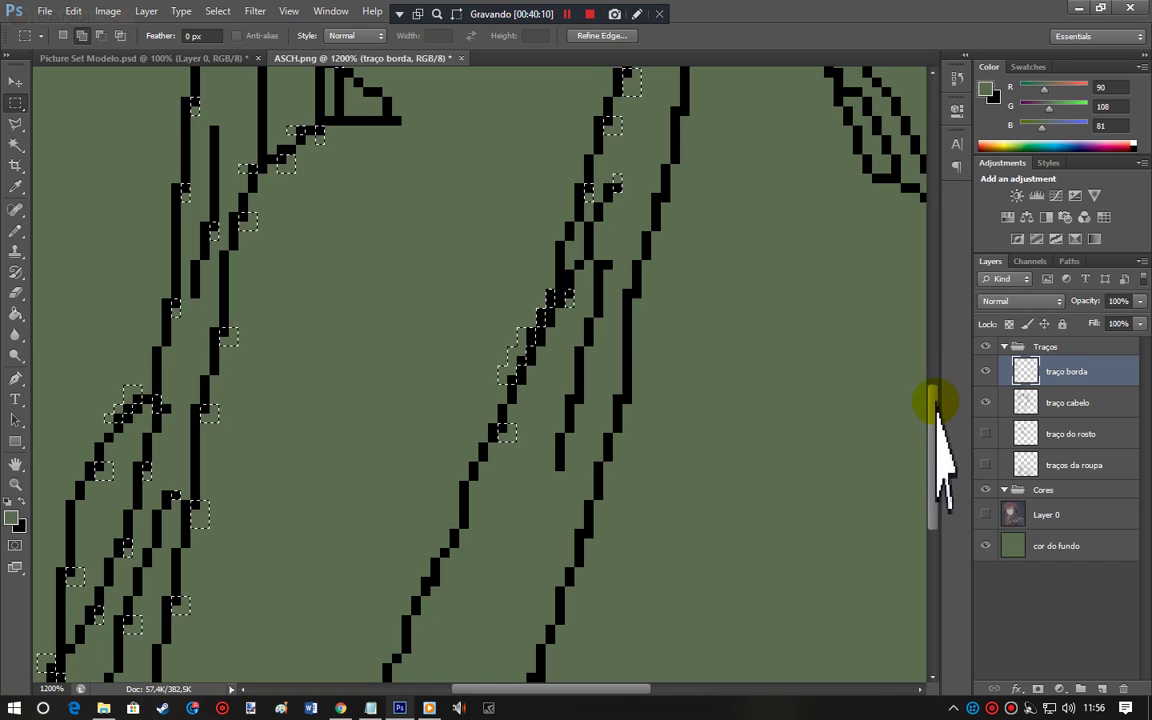
# Step: Add the surplus corner pixels on the right hair lock's lower lines, down to the canvas's bottom edge, to the selection
pyautogui.scroll(-3, 935, 460)
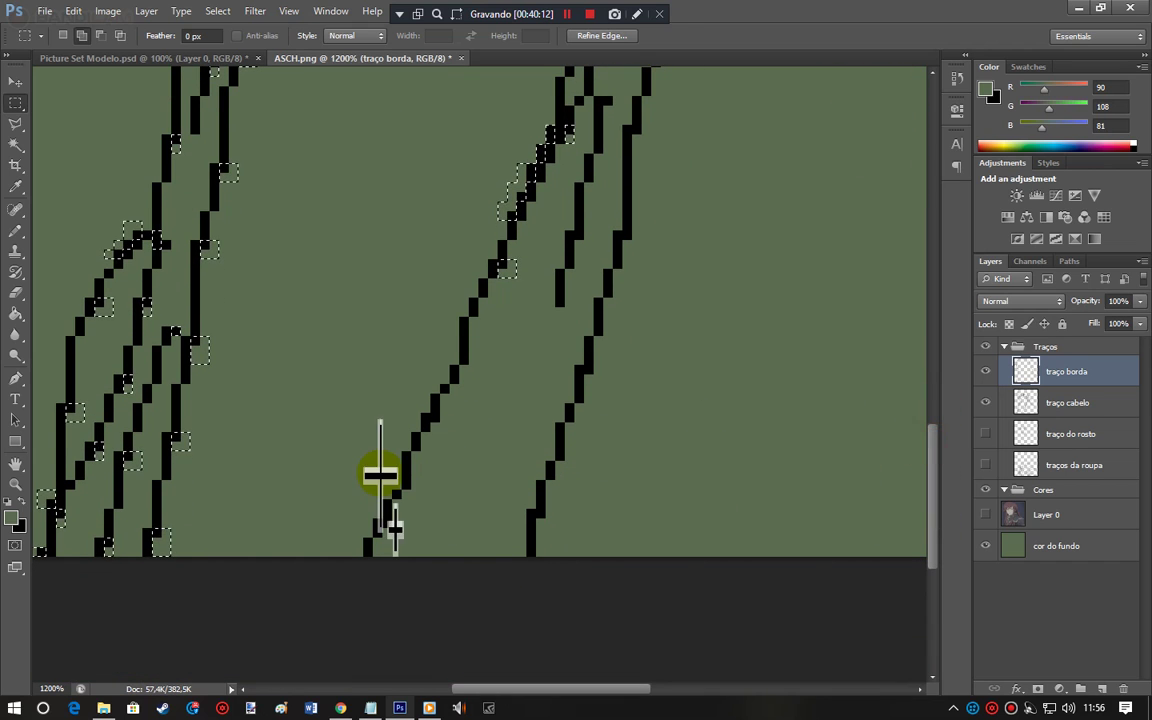
pyautogui.moveTo(436, 417); pyautogui.dragTo(449, 431)
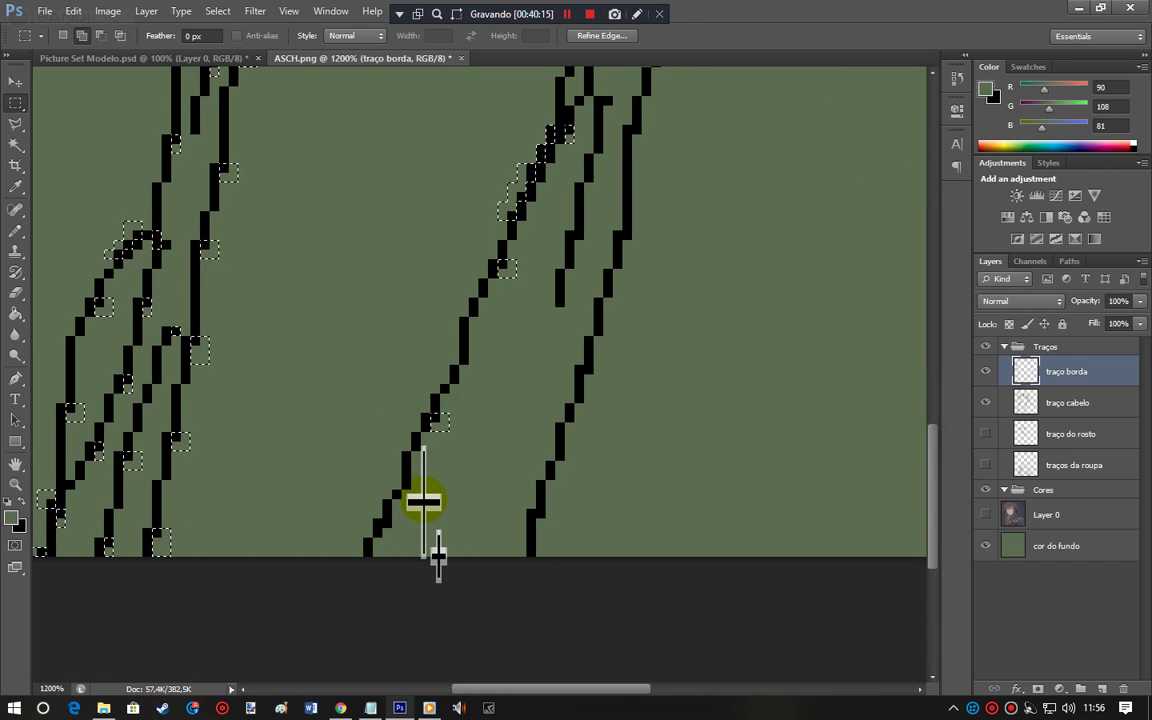
pyautogui.moveTo(385, 522); pyautogui.dragTo(398, 538)
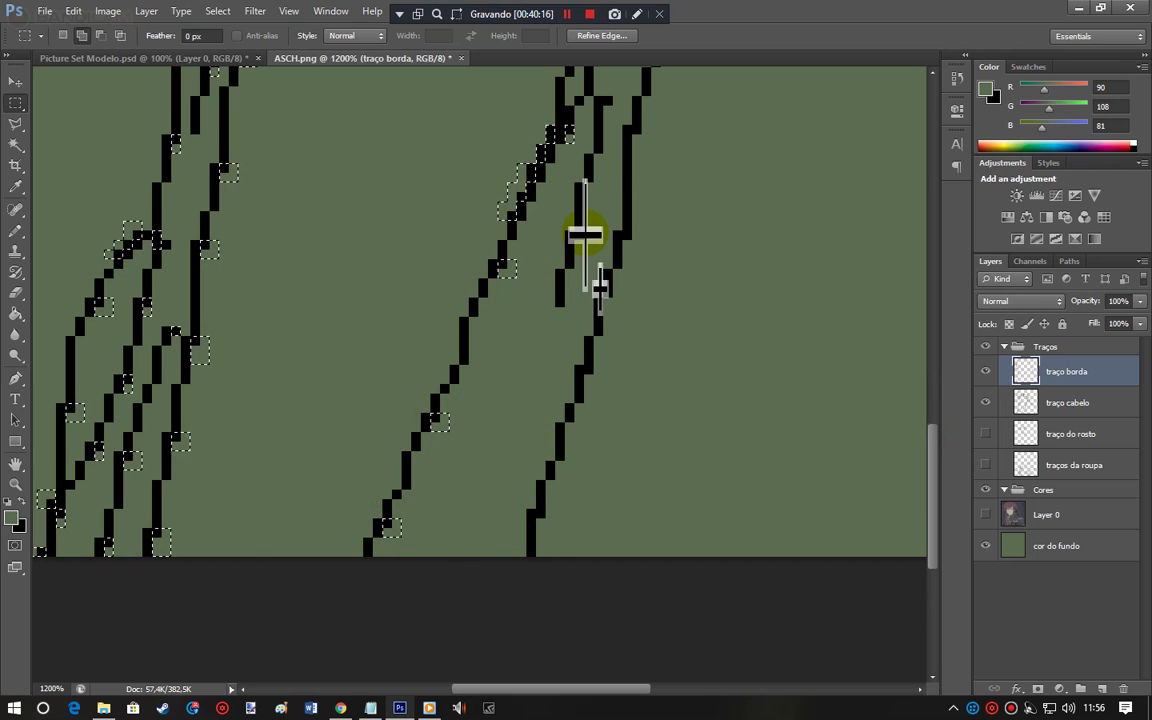
pyautogui.moveTo(590, 243); pyautogui.dragTo(592, 249)
pyautogui.moveTo(608, 100); pyautogui.dragTo(611, 103)
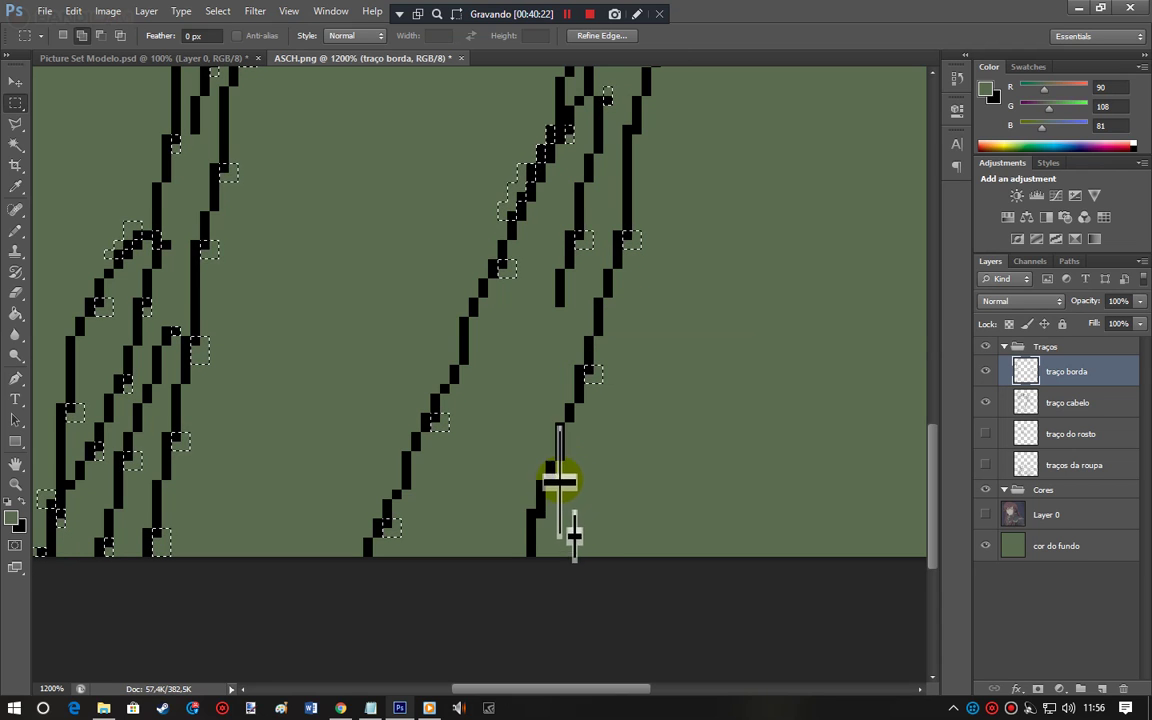
pyautogui.moveTo(540, 510); pyautogui.dragTo(548, 525)
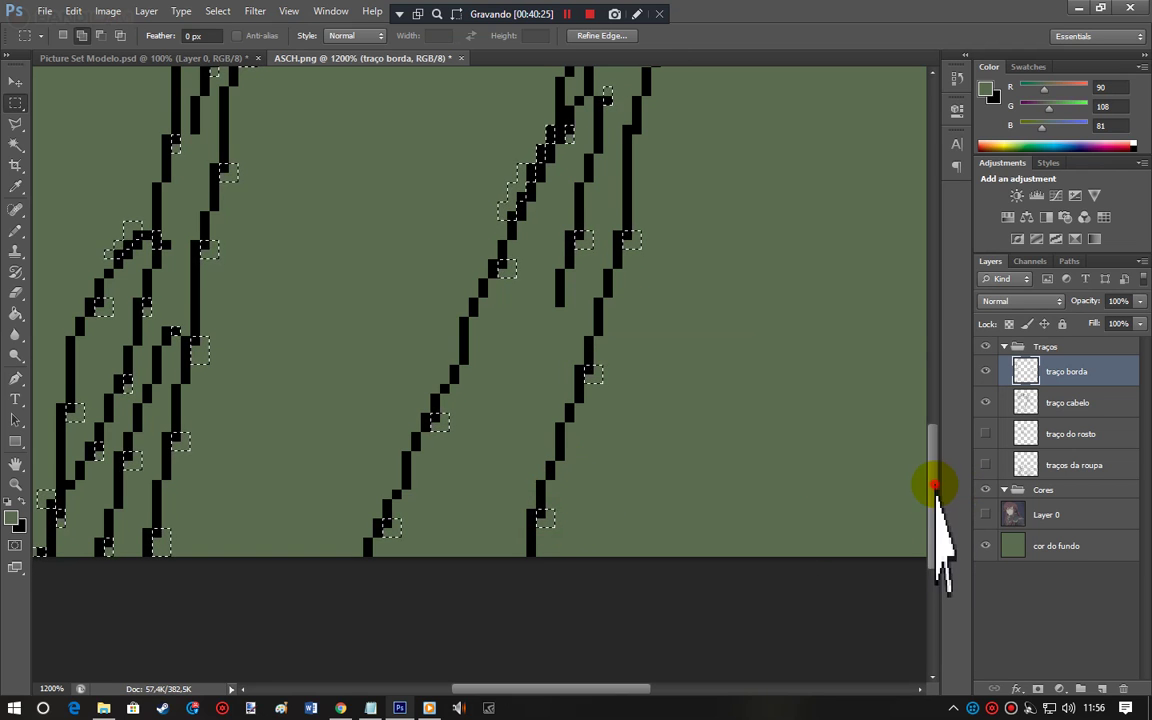
# Step: Add the surplus corner pixels on the right hair lock's outer line and on the small collar outline beside it to the selection
pyautogui.moveTo(934, 488); pyautogui.dragTo(931, 410)
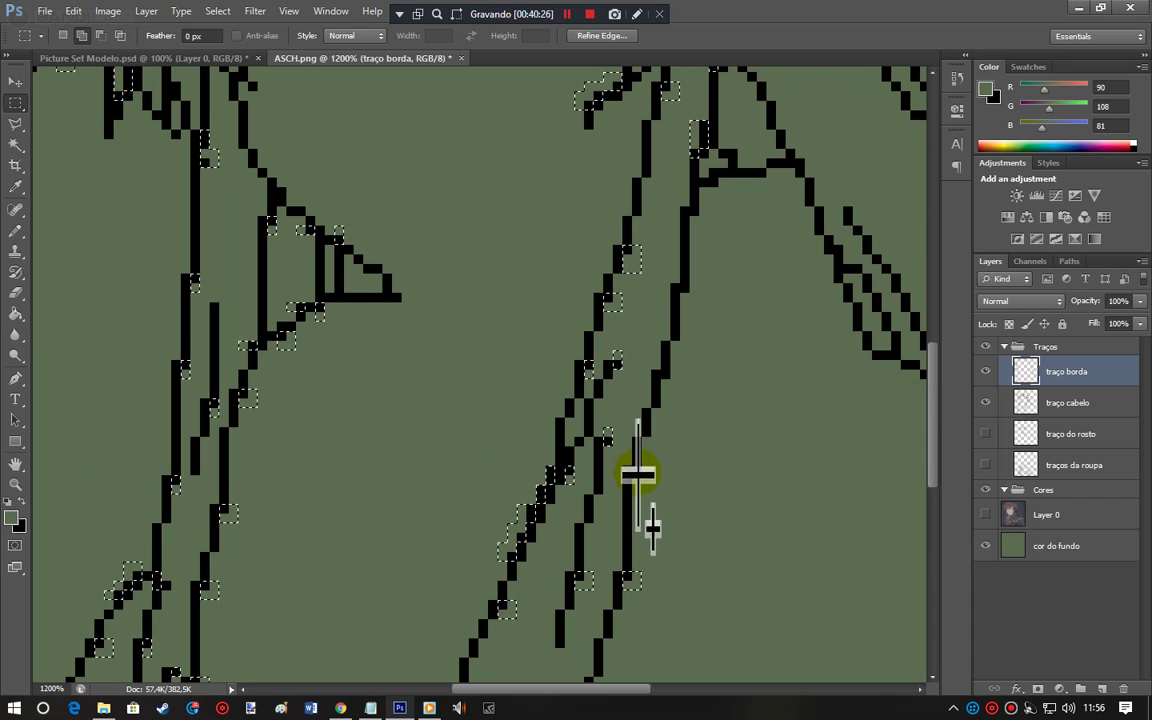
pyautogui.moveTo(664, 371); pyautogui.dragTo(678, 388)
pyautogui.moveTo(680, 284); pyautogui.dragTo(697, 300)
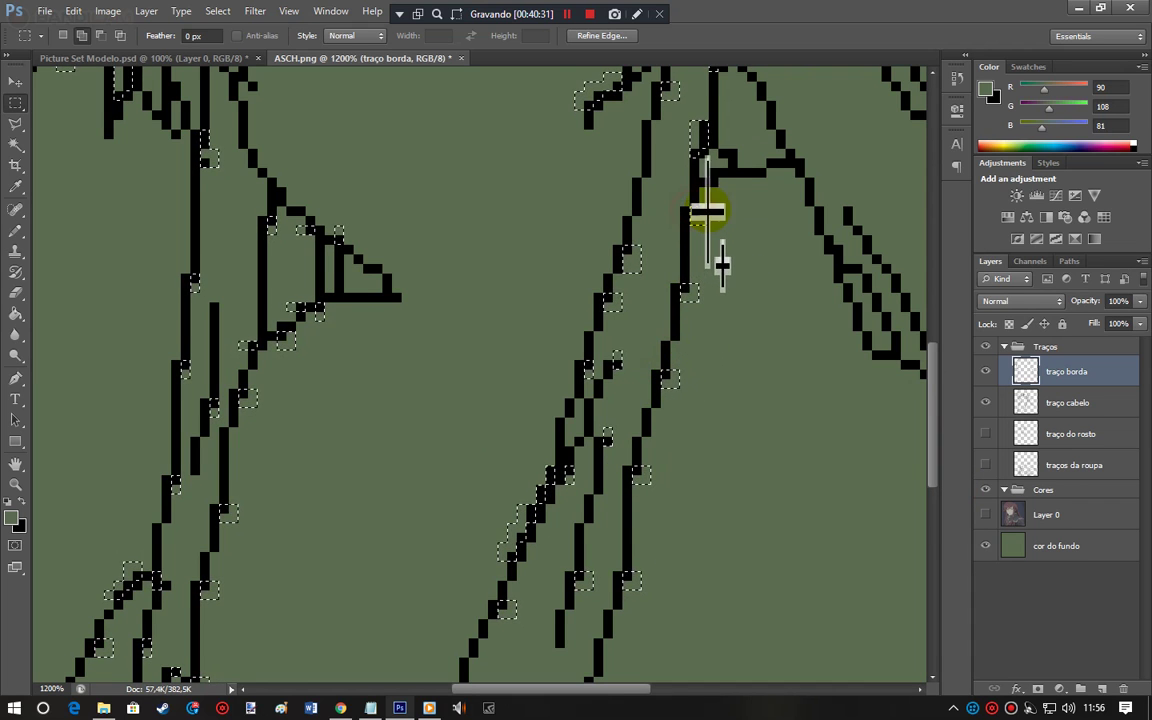
pyautogui.moveTo(710, 179); pyautogui.dragTo(727, 197)
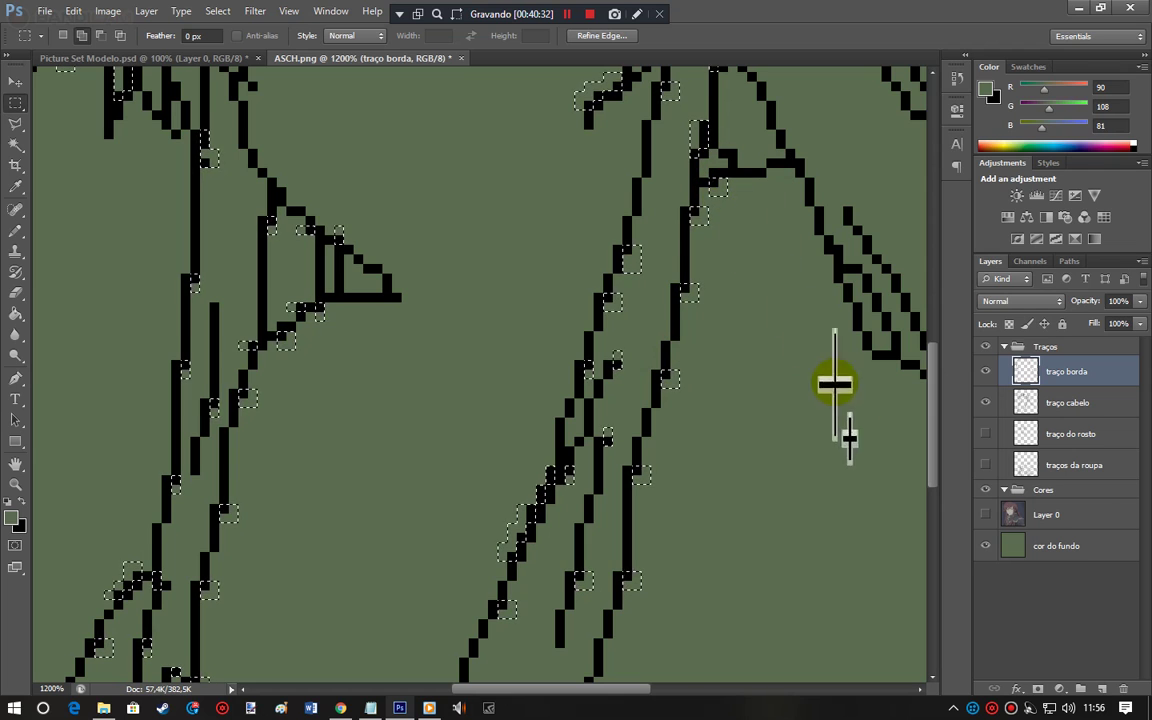
pyautogui.moveTo(735, 154); pyautogui.dragTo(739, 147)
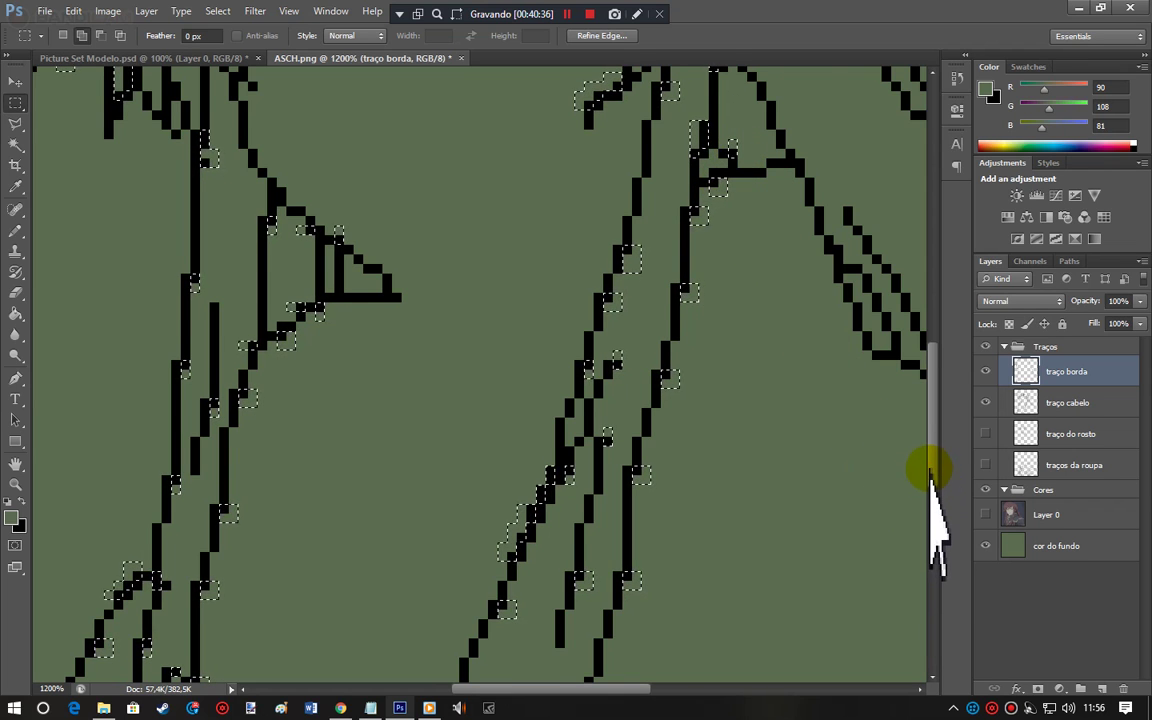
# Step: Compare the line layers on the right side of the hair and neck with the reference image in Layer 0
pyautogui.scroll(3, 930, 476)
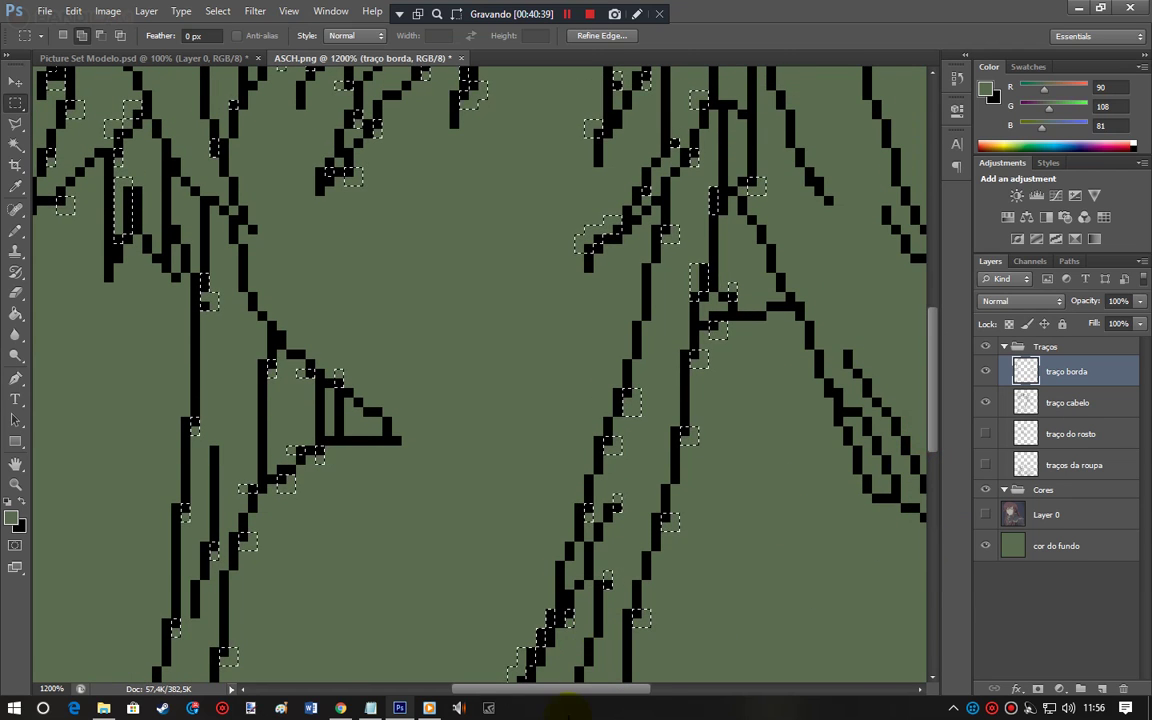
pyautogui.moveTo(592, 688); pyautogui.dragTo(656, 698)
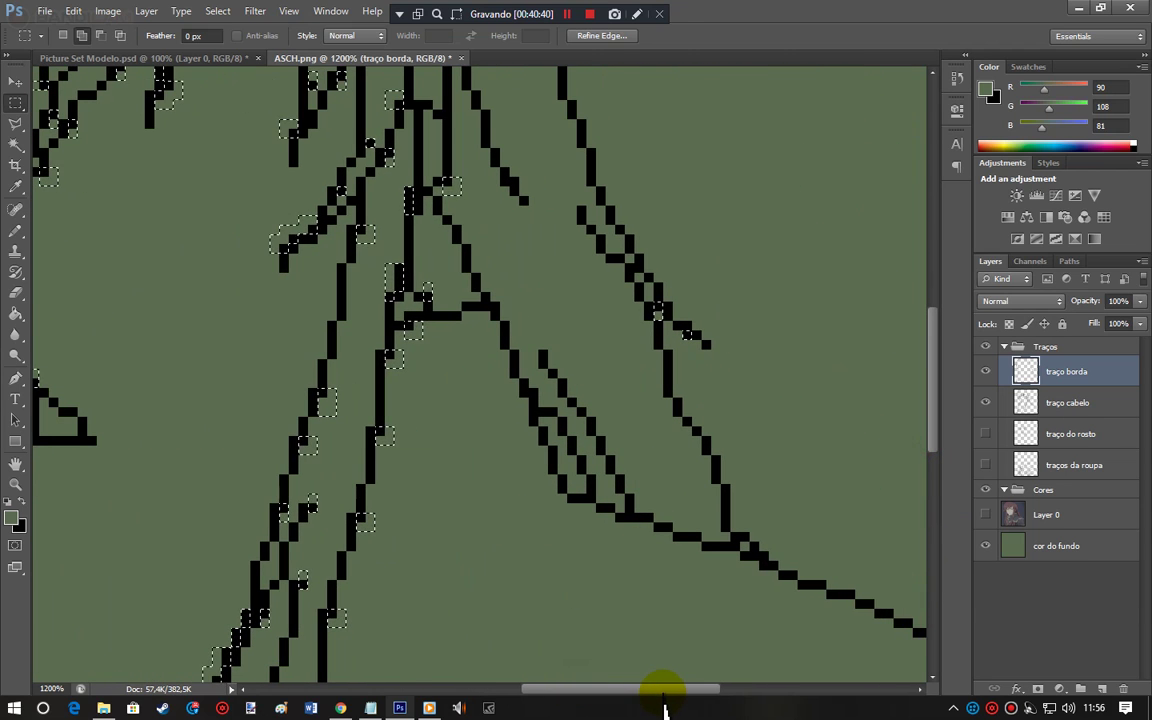
pyautogui.moveTo(932, 362); pyautogui.dragTo(931, 321)
pyautogui.click(985, 512)
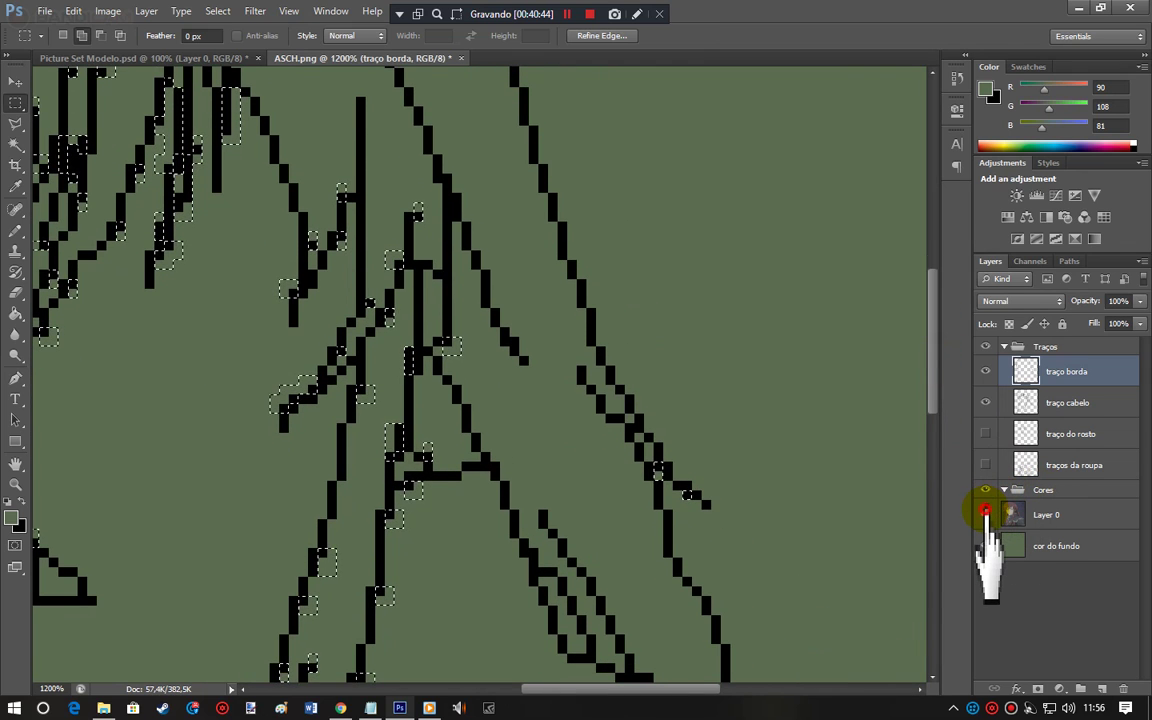
pyautogui.click(985, 512)
pyautogui.click(985, 512)
pyautogui.click(985, 512)
pyautogui.click(985, 512)
pyautogui.click(985, 512)
pyautogui.click(985, 512)
pyautogui.click(985, 512)
pyautogui.click(985, 512)
pyautogui.click(985, 512)
pyautogui.click(985, 512)
pyautogui.click(985, 512)
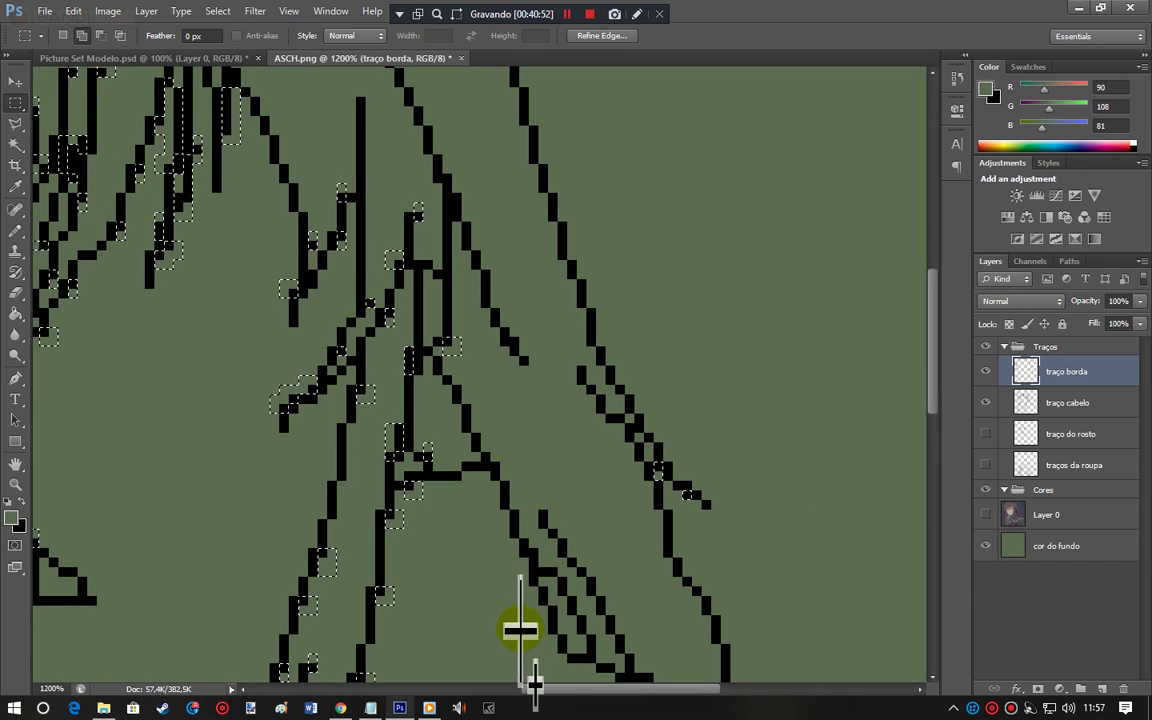
# Step: Add the surplus pixels at the collar's junction with the hair outline and on the short strand above it to the selection
pyautogui.moveTo(496, 462); pyautogui.dragTo(500, 460)
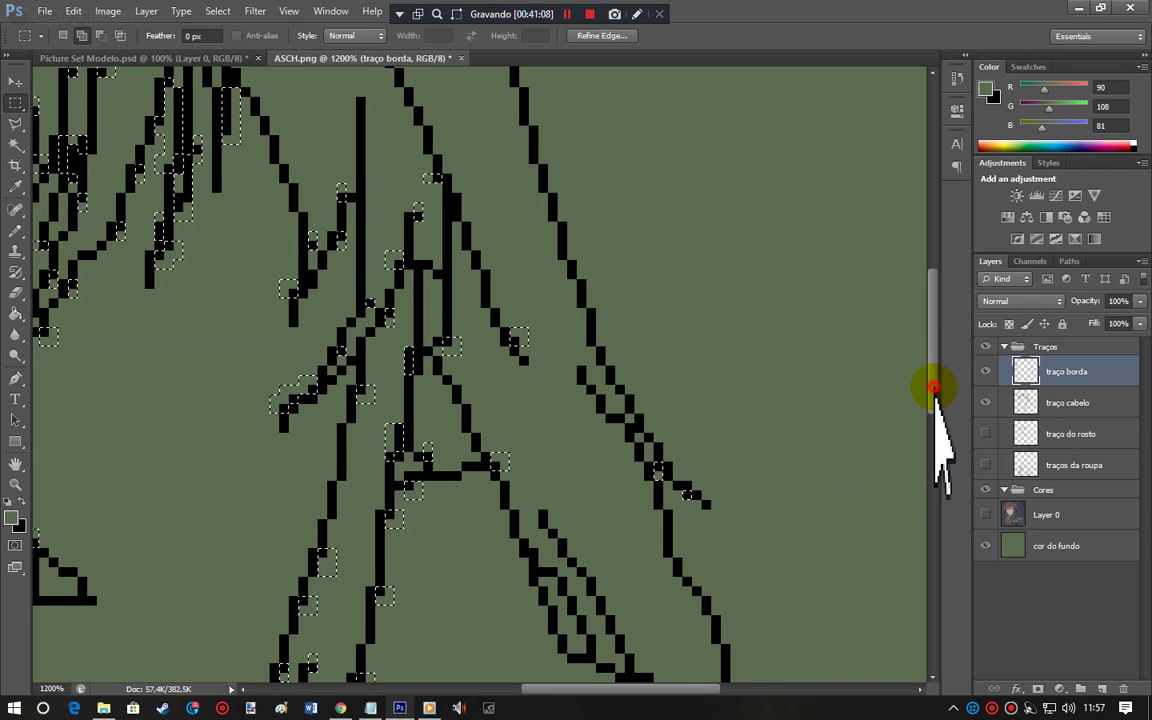
# Step: Add the surplus corner pixels on the line below the right collar and where the hair outline meets the shoulder line to the selection
pyautogui.click(932, 437)
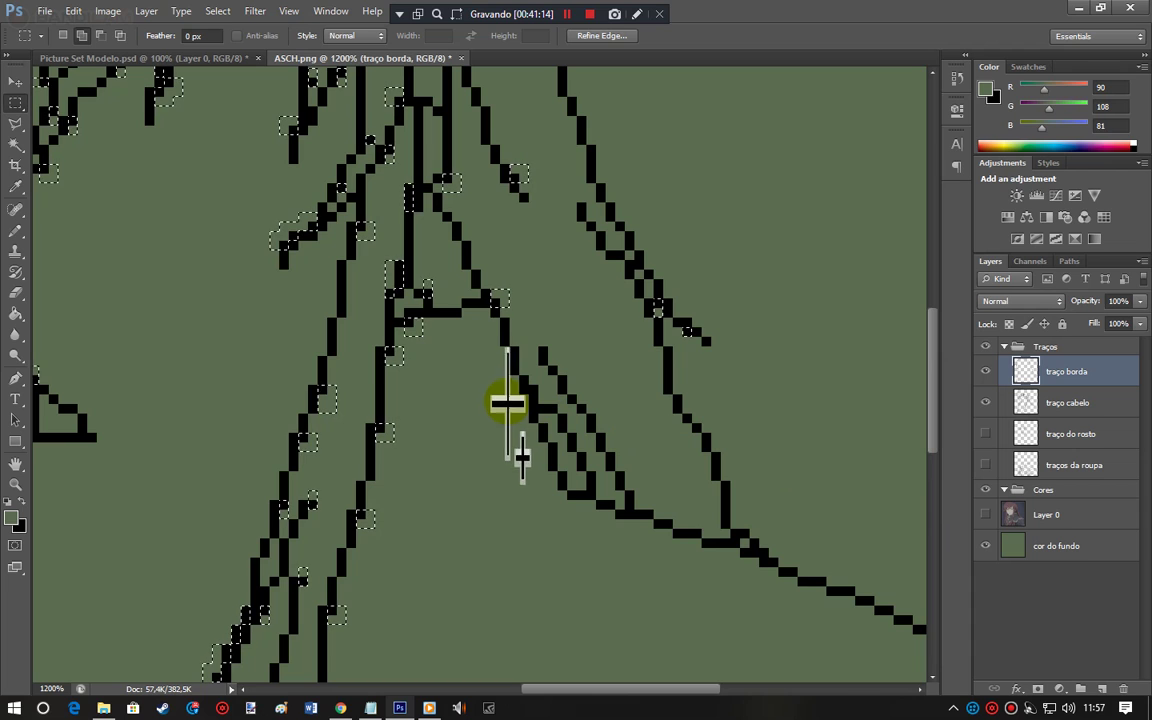
pyautogui.moveTo(524, 389); pyautogui.dragTo(520, 398)
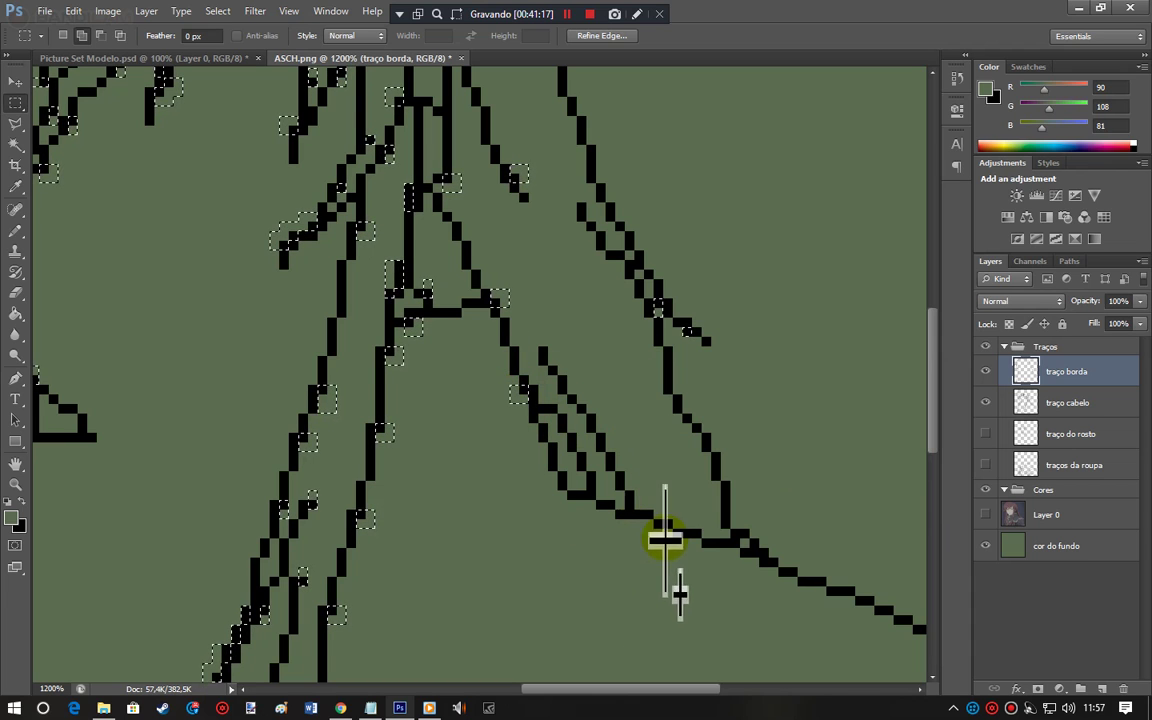
pyautogui.moveTo(752, 559); pyautogui.dragTo(768, 576)
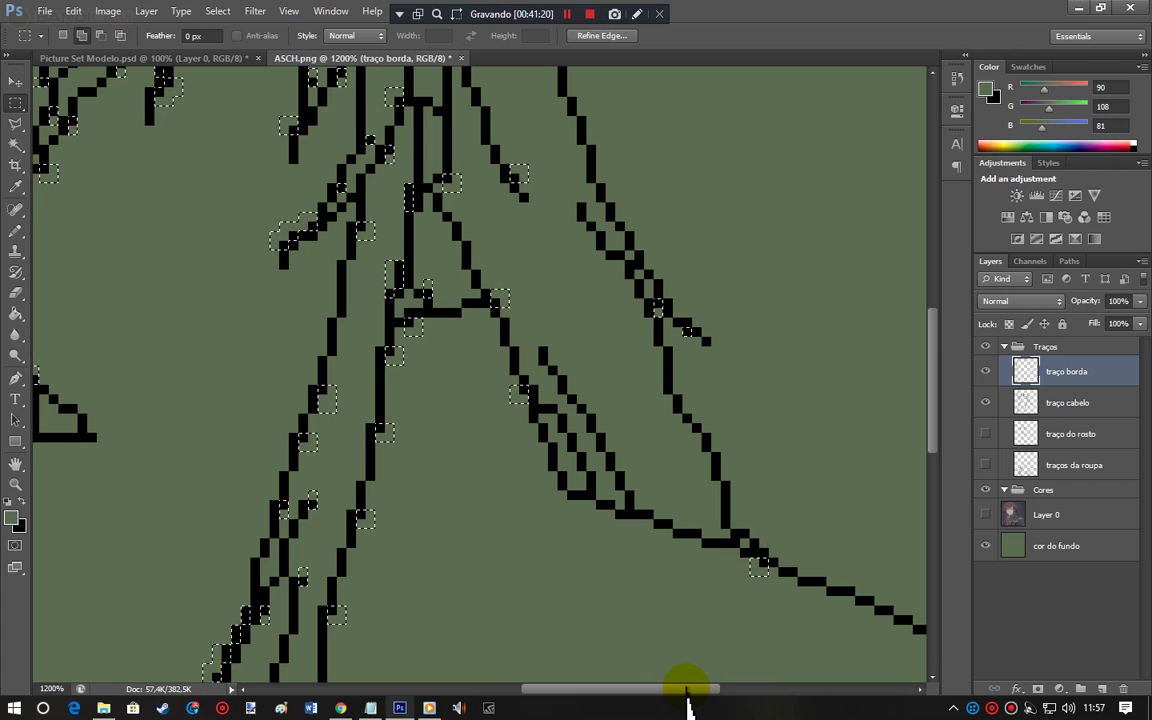
pyautogui.moveTo(654, 690); pyautogui.dragTo(738, 690)
pyautogui.moveTo(948, 412); pyautogui.dragTo(922, 480)
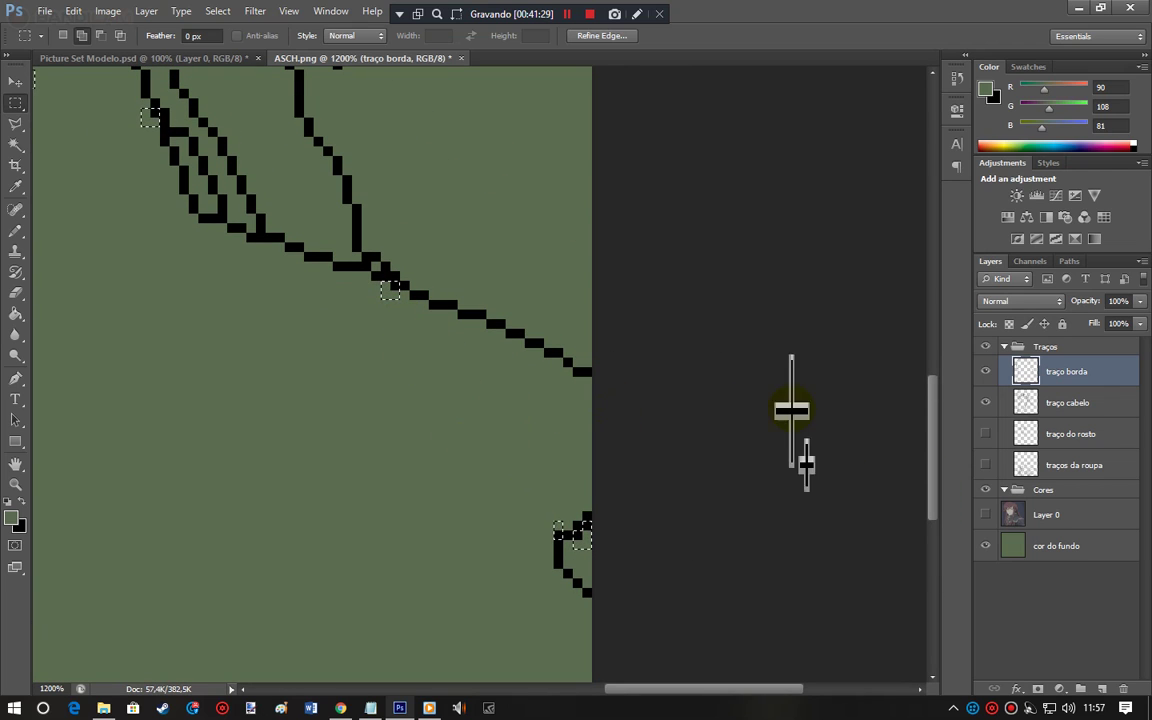
pyautogui.moveTo(929, 437); pyautogui.dragTo(922, 385)
# Step: Show the traço do rosto layer together with the outline and hair line layers
pyautogui.hotkey('ctrl', '-')
pyautogui.hotkey('ctrl', '-')
pyautogui.hotkey('ctrl', '-')
pyautogui.hotkey('ctrl', '-')
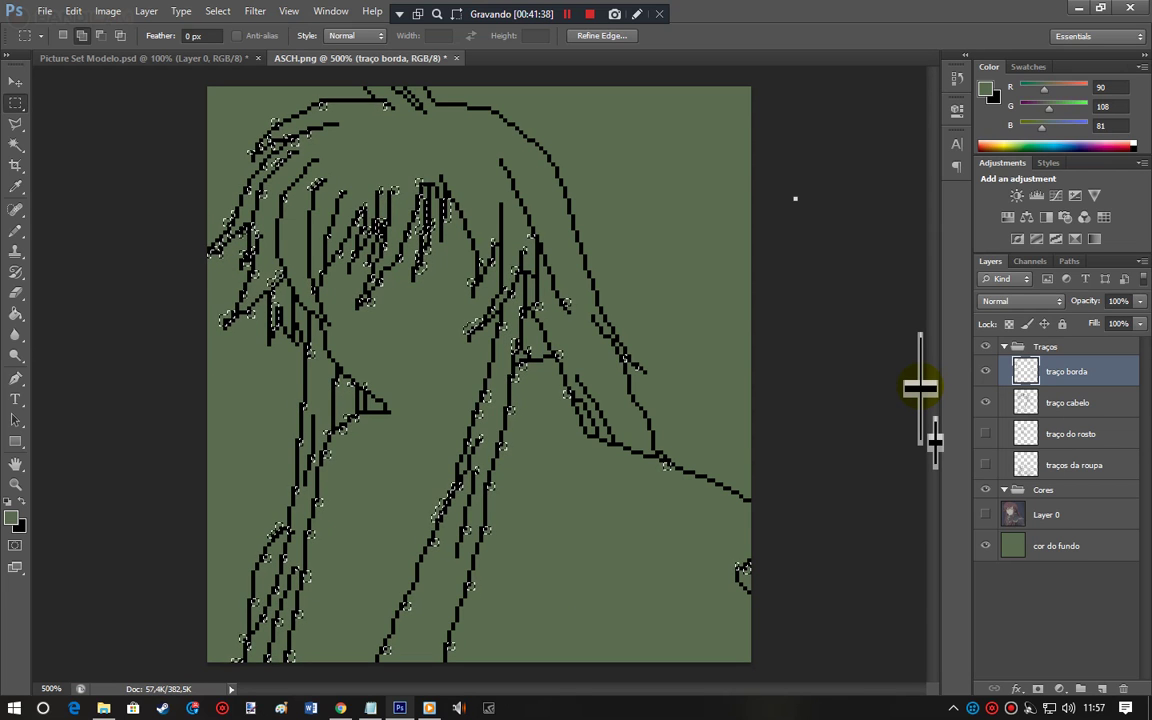
pyautogui.click(985, 433)
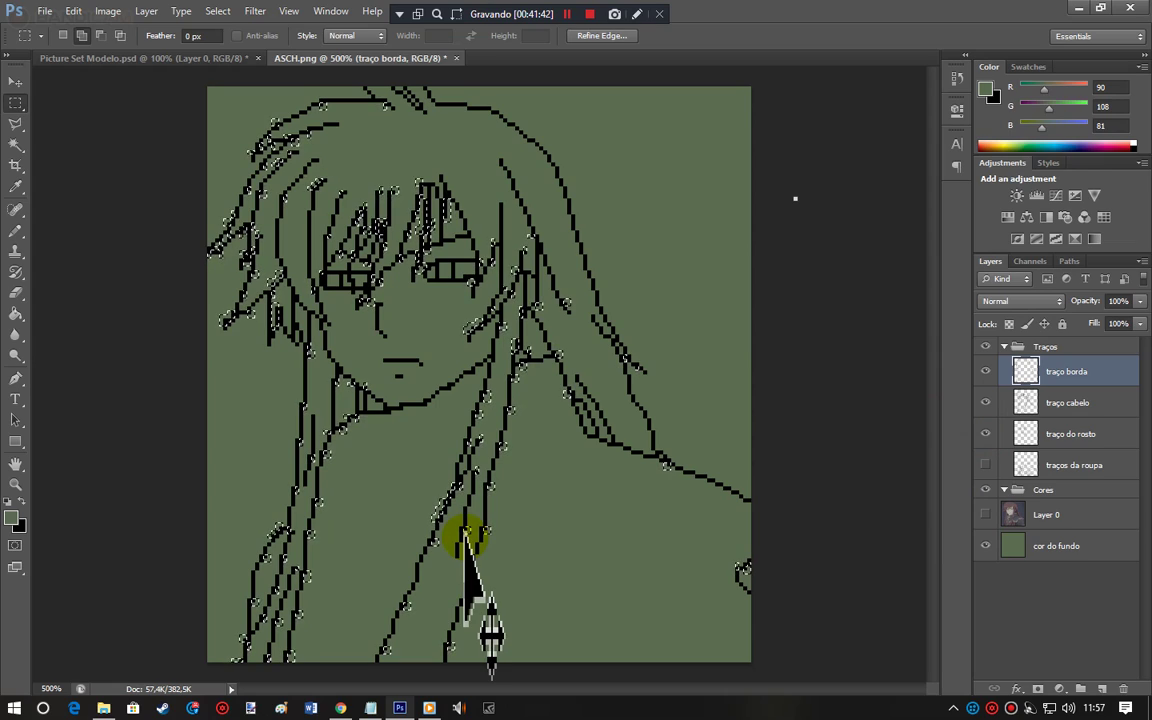
pyautogui.hotkey('ctrl', '-')
pyautogui.moveTo(490, 635); pyautogui.dragTo(490, 635)
pyautogui.hotkey('ctrl', '+')
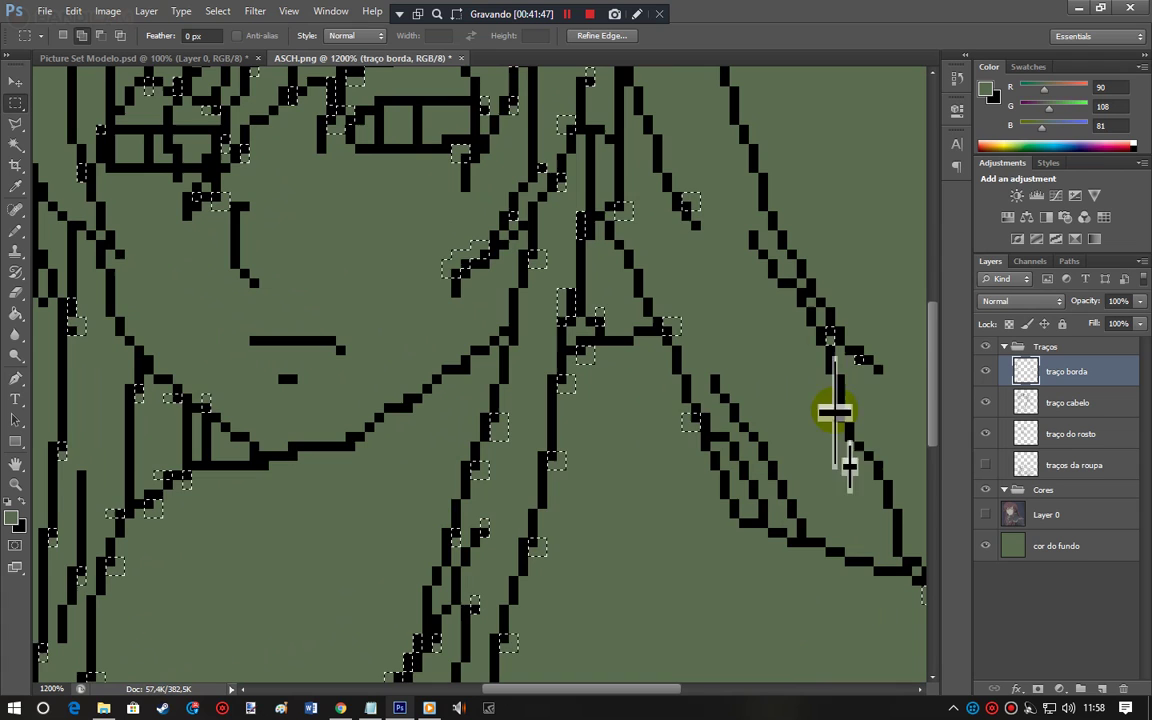
pyautogui.moveTo(945, 388); pyautogui.dragTo(922, 340)
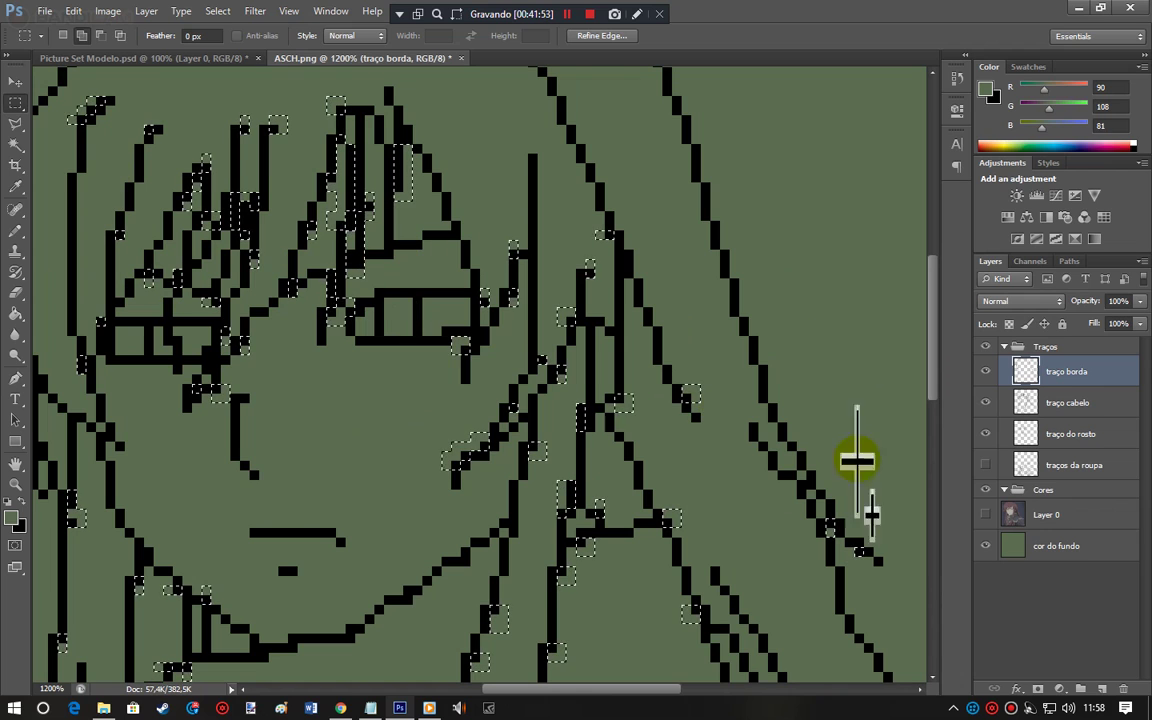
# Step: Isolate the face lines from the traço cabelo layer and add the surplus pixels on the eyebrows and eyes to the selection
pyautogui.click(985, 402)
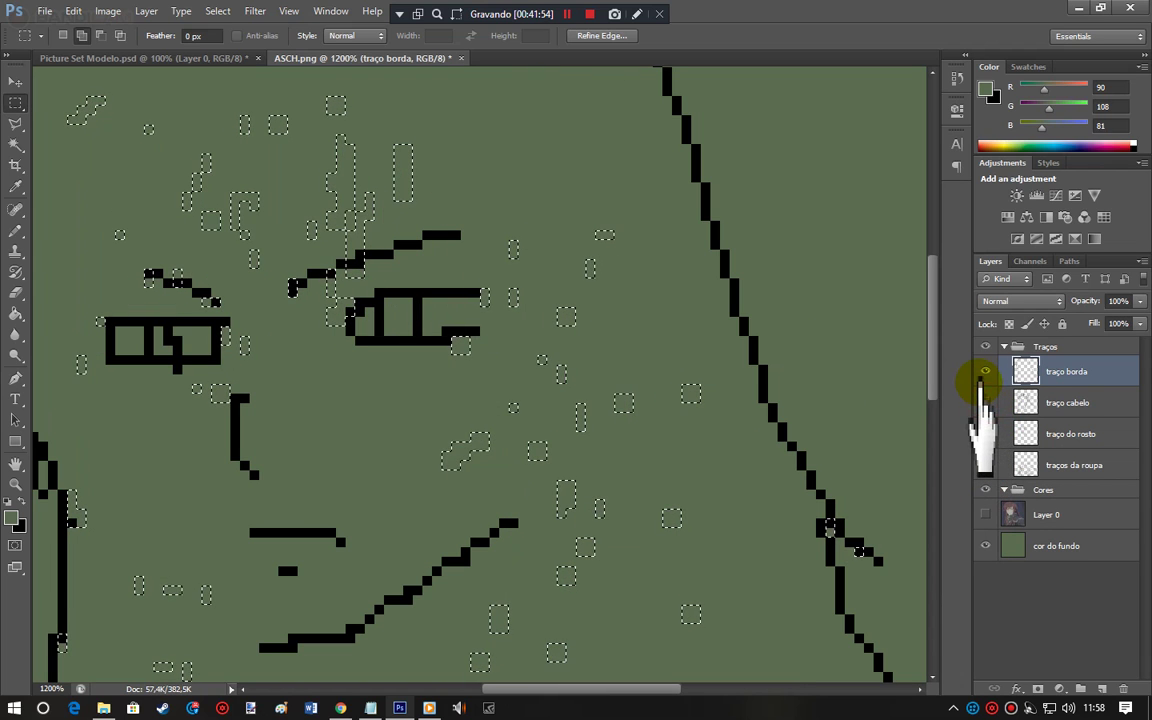
pyautogui.click(984, 372)
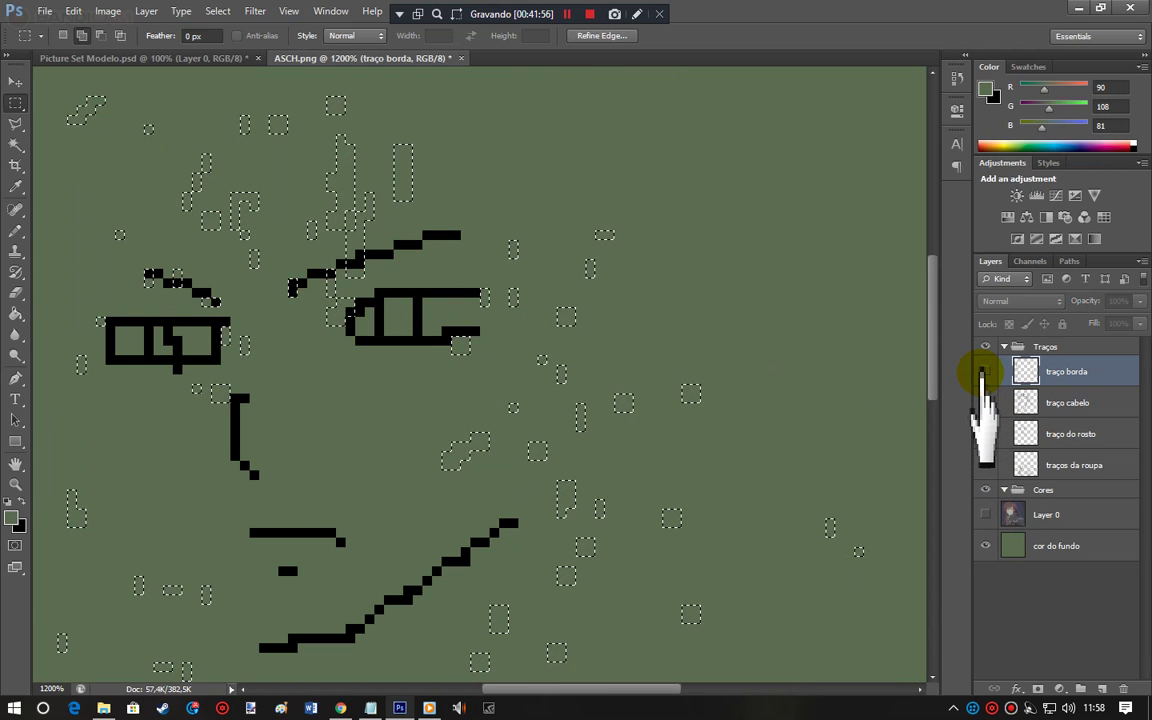
pyautogui.click(984, 372)
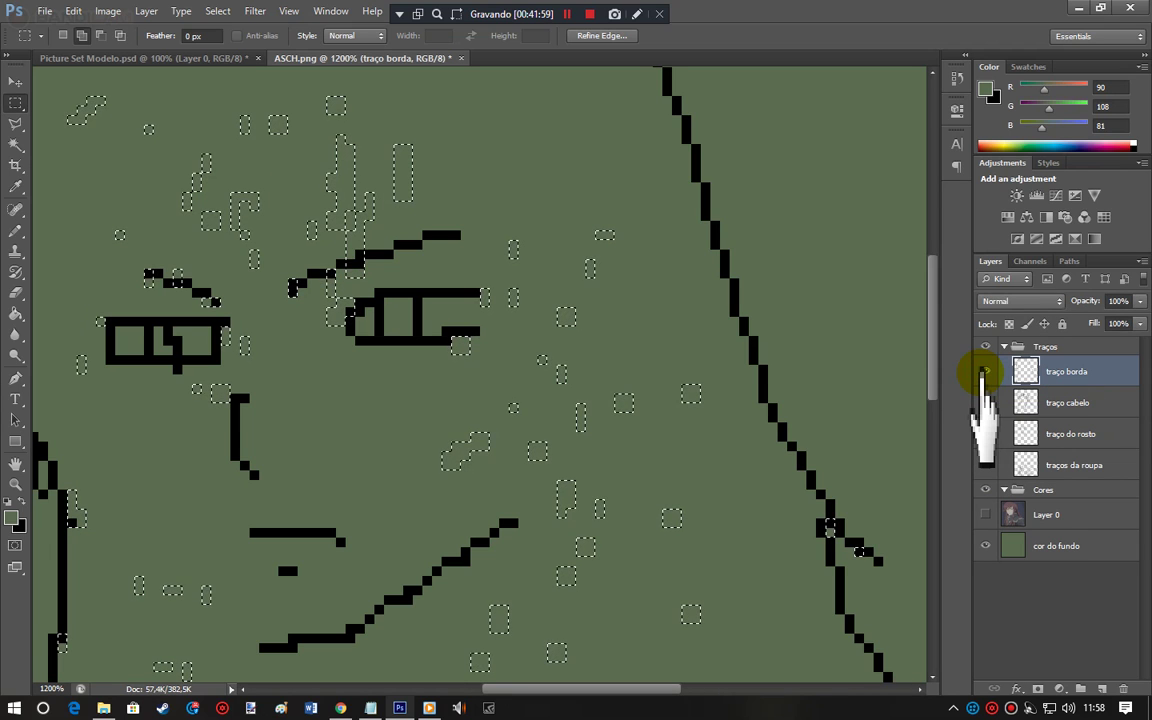
pyautogui.click(984, 372)
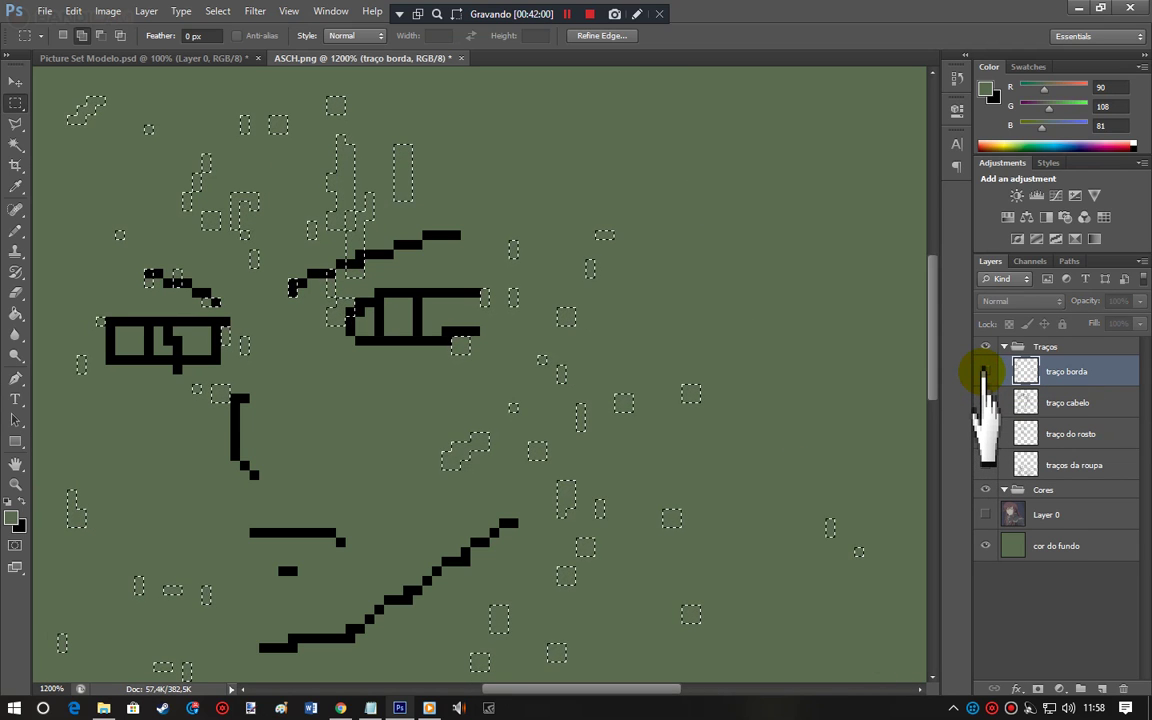
pyautogui.click(985, 373)
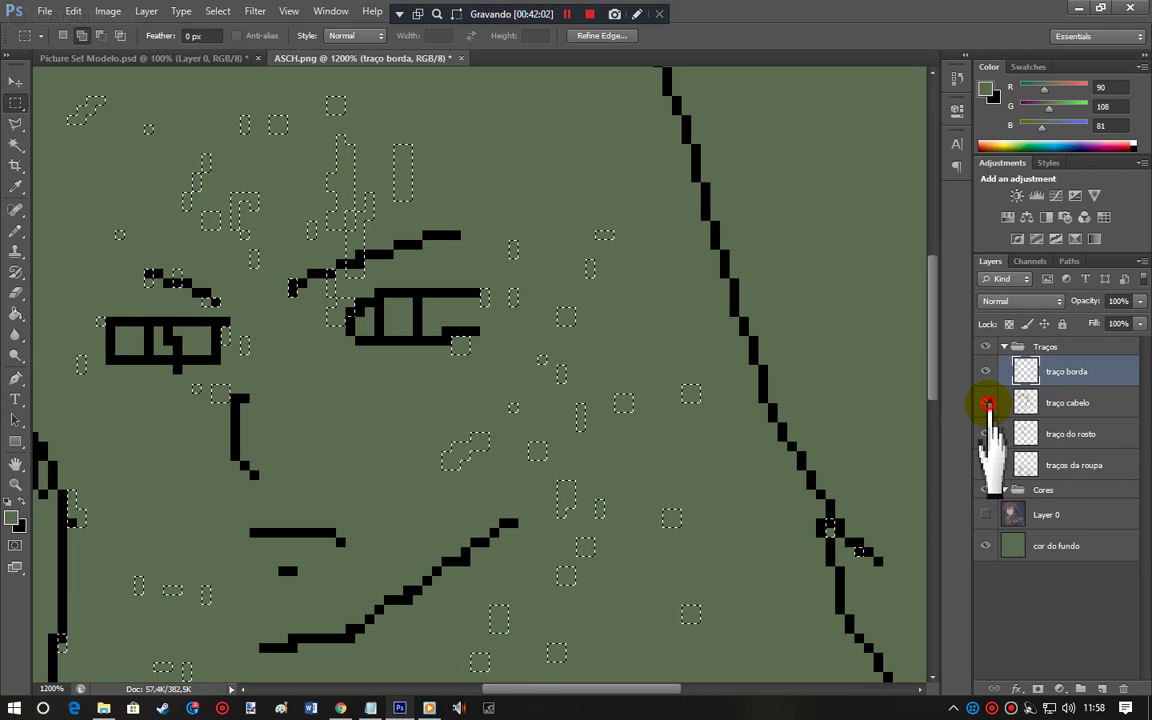
pyautogui.click(985, 403)
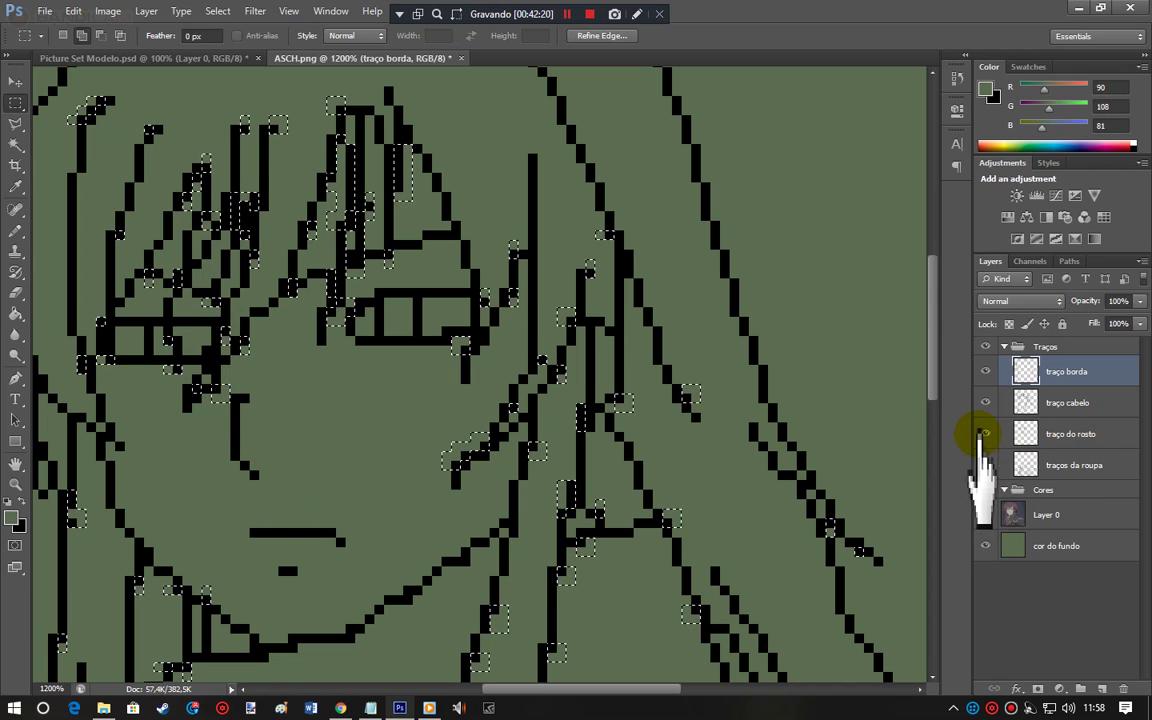
pyautogui.click(985, 402)
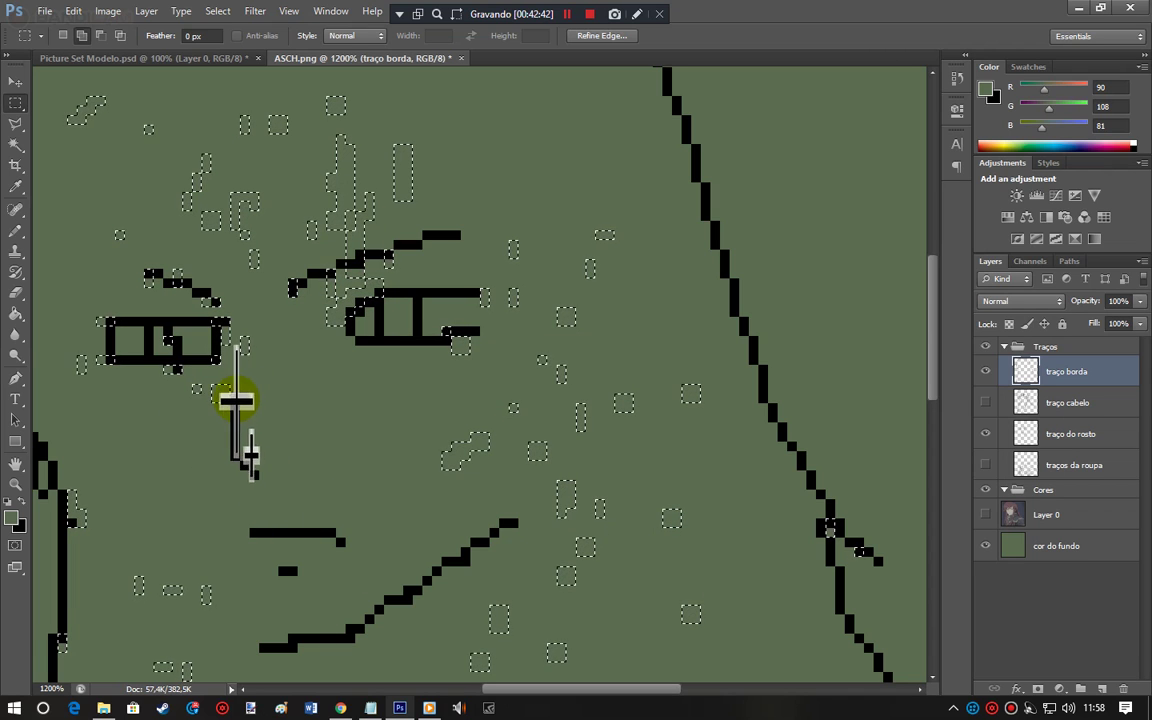
# Step: Add the surplus corner pixels at the top of the nose and along the jaw line to the selection
pyautogui.moveTo(232, 396); pyautogui.dragTo(240, 403)
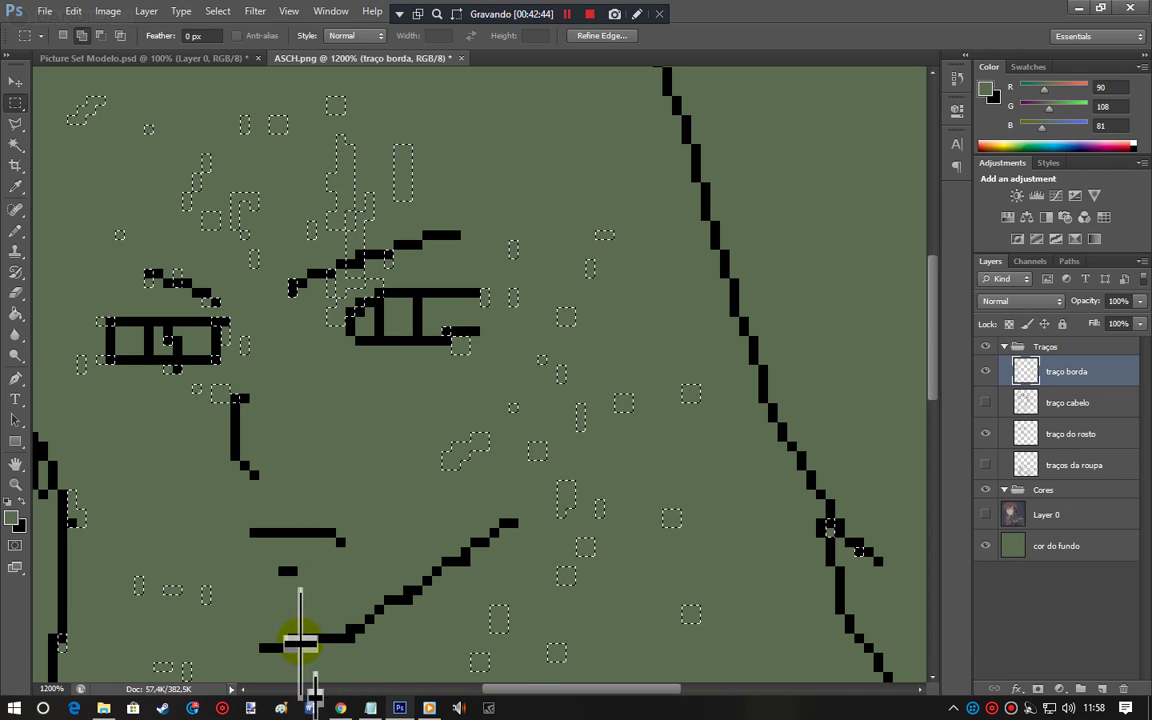
pyautogui.moveTo(532, 690)
pyautogui.mouseDown()
pyautogui.moveTo(494, 689)
pyautogui.moveTo(523, 690)
pyautogui.mouseUp()
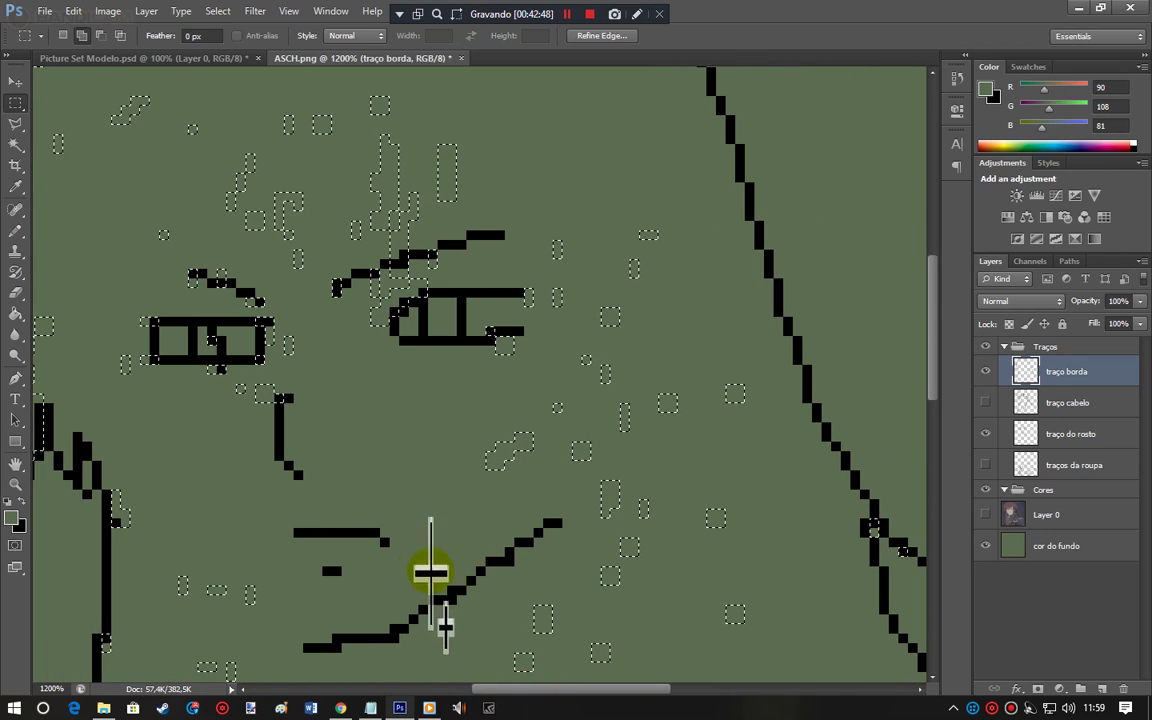
pyautogui.moveTo(342, 644); pyautogui.dragTo(323, 634)
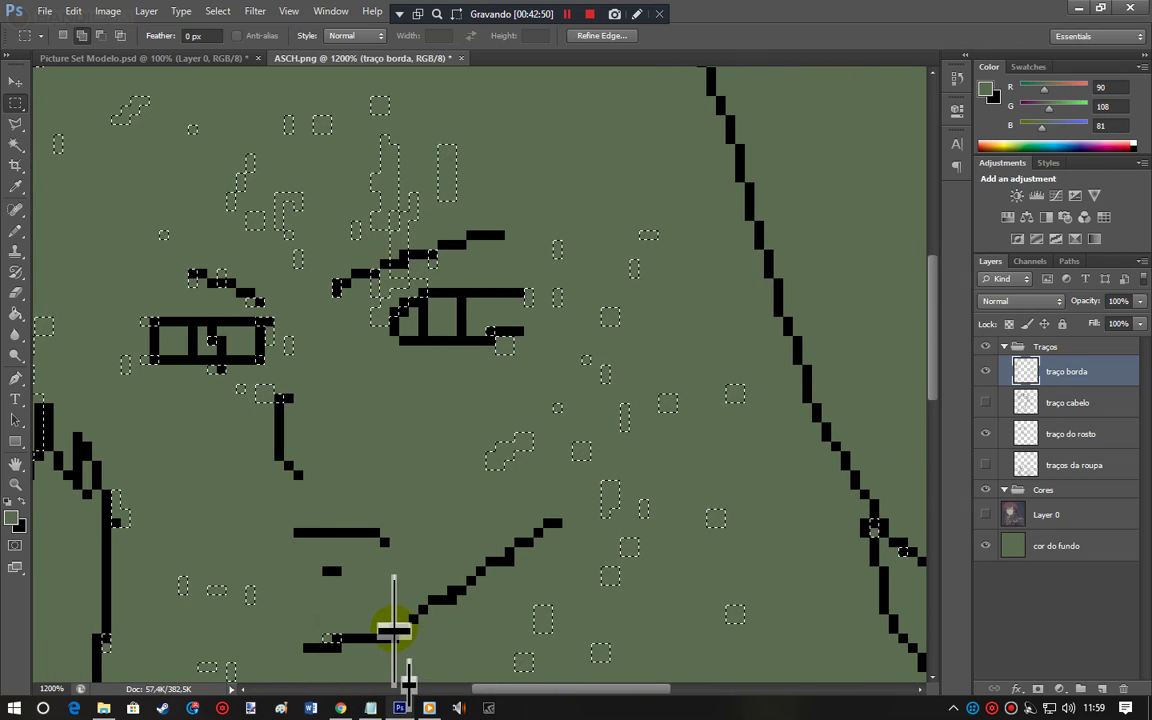
pyautogui.moveTo(455, 593); pyautogui.dragTo(446, 587)
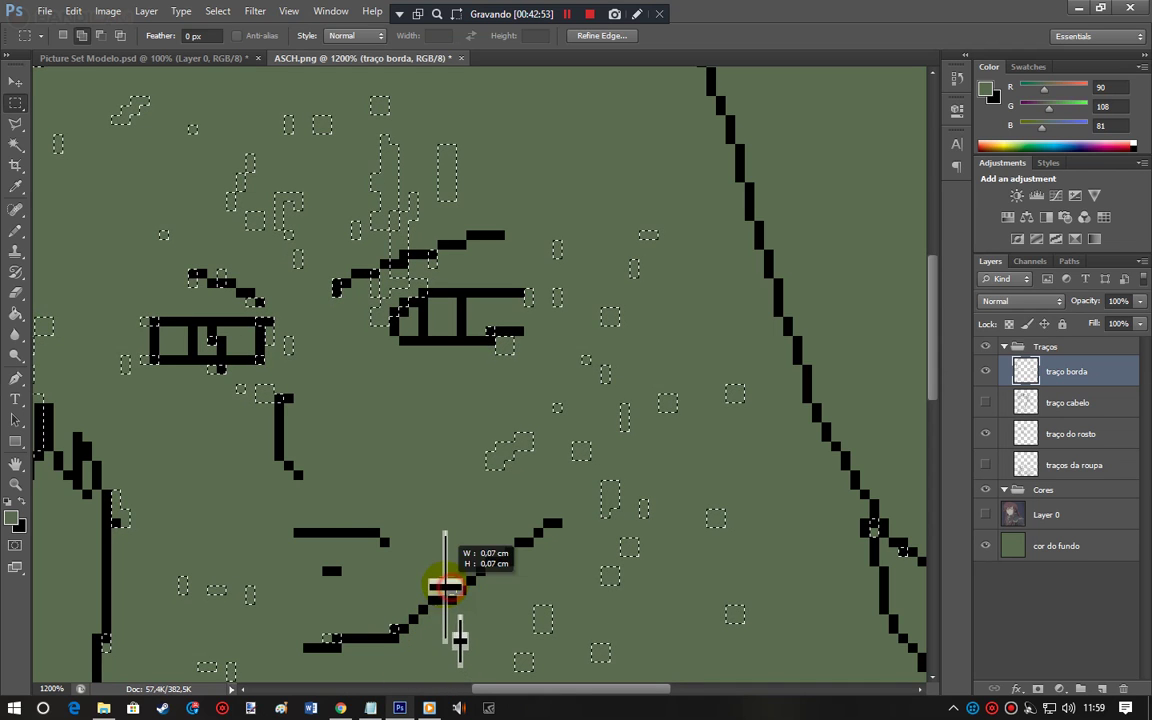
pyautogui.moveTo(519, 570); pyautogui.dragTo(519, 572)
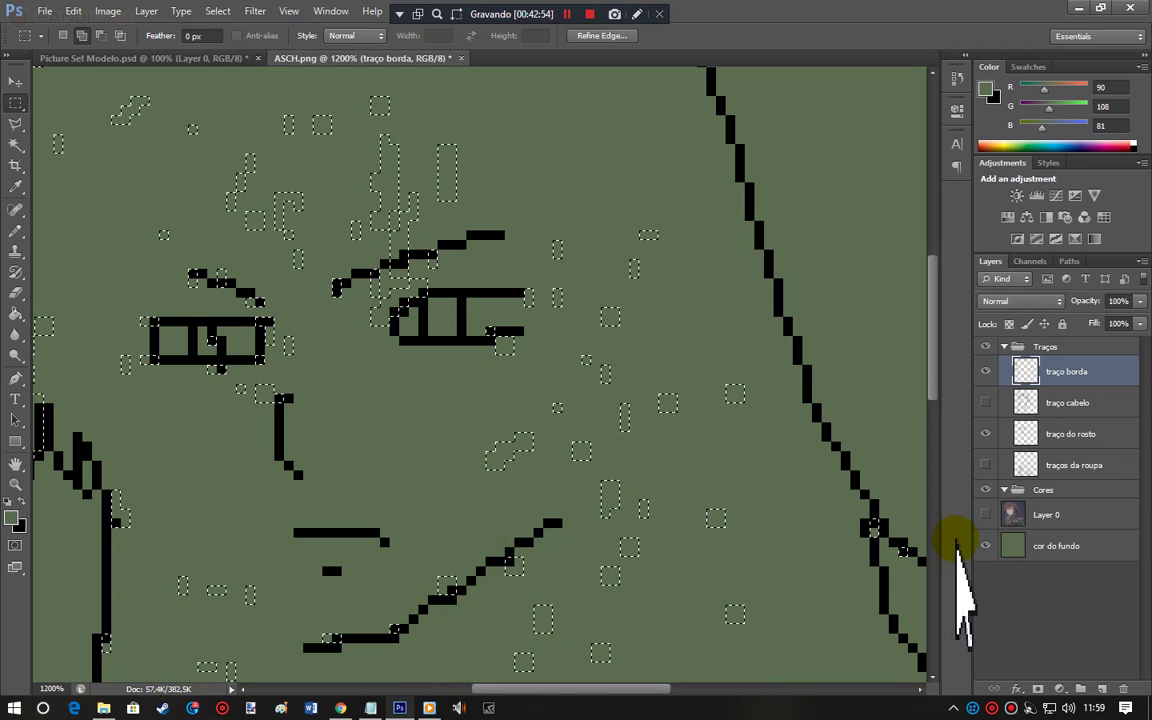
# Step: Show the traços da roupa layer and hide the outline, hair and face line layers so only the clothing lines remain
pyautogui.moveTo(933, 437); pyautogui.dragTo(926, 368)
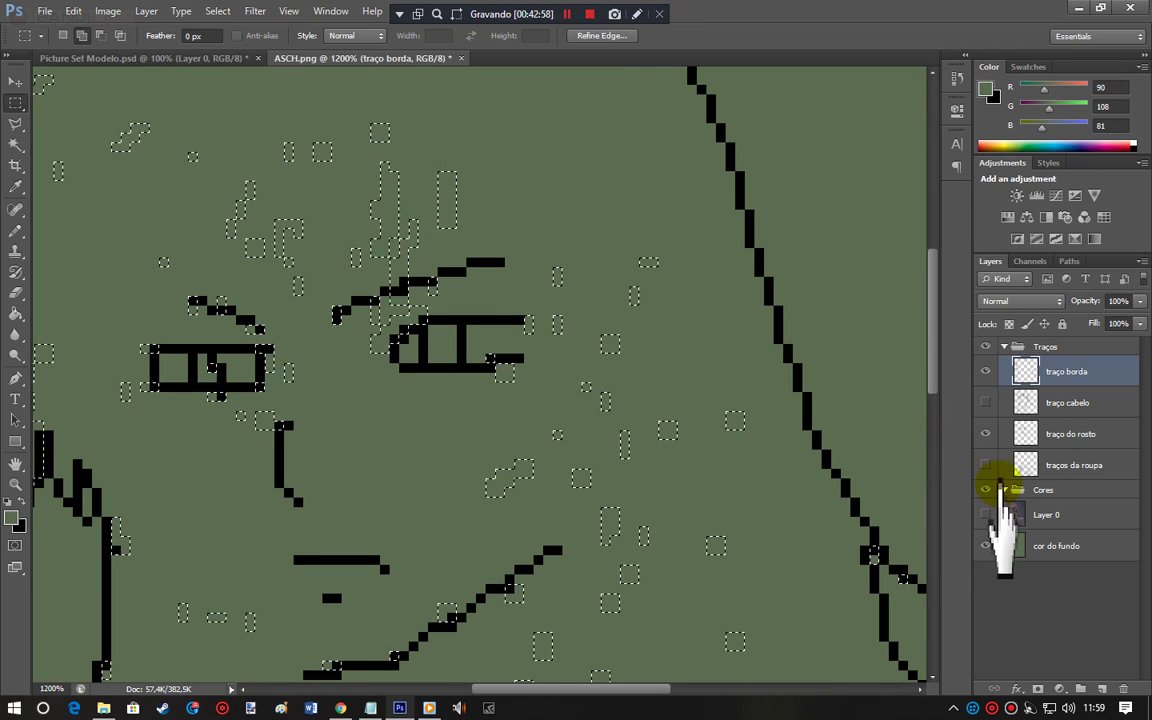
pyautogui.click(985, 403)
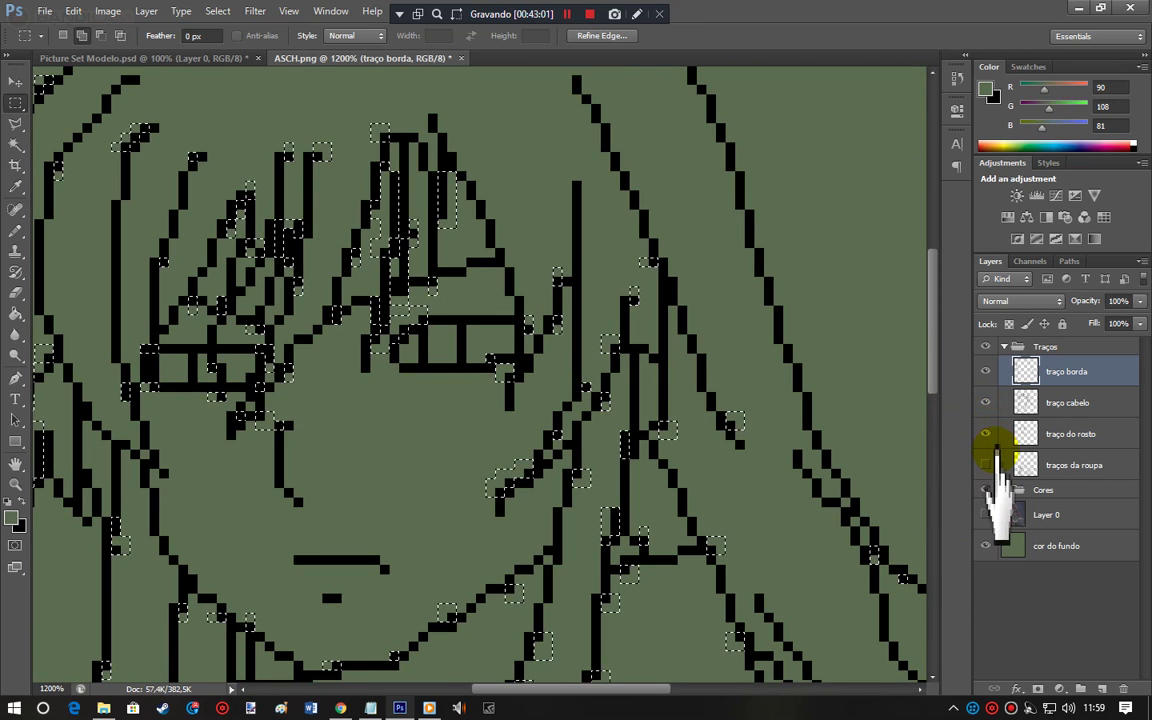
pyautogui.click(985, 468)
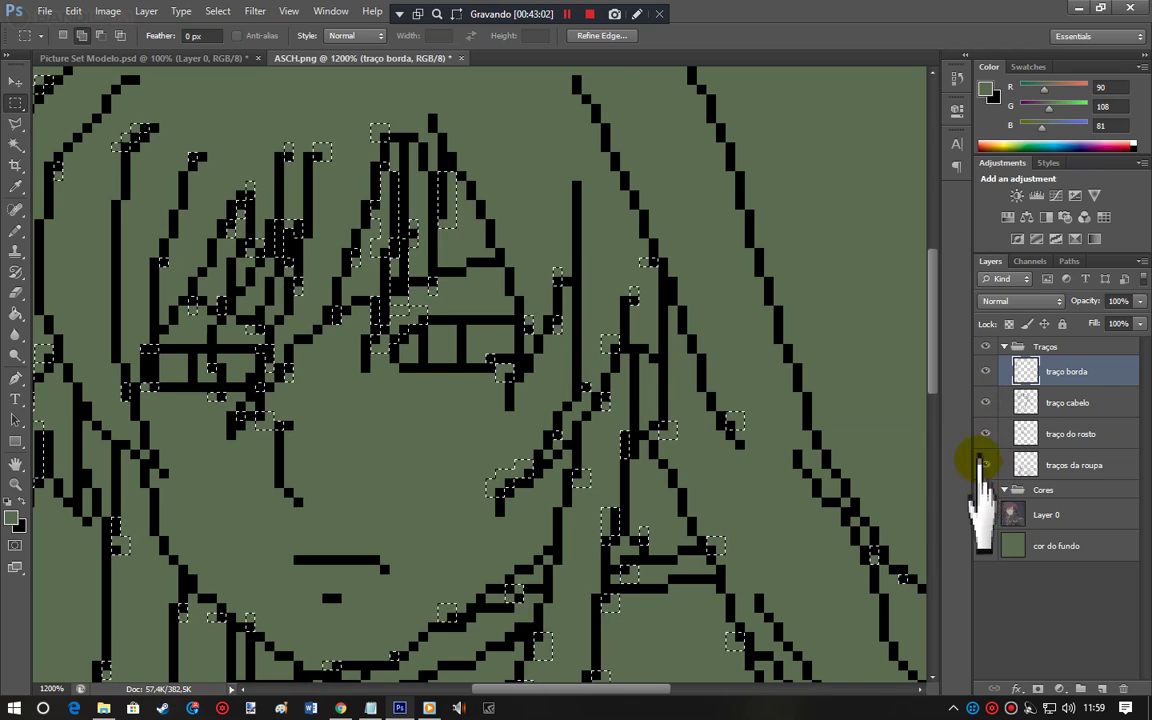
pyautogui.click(985, 433)
pyautogui.click(985, 403)
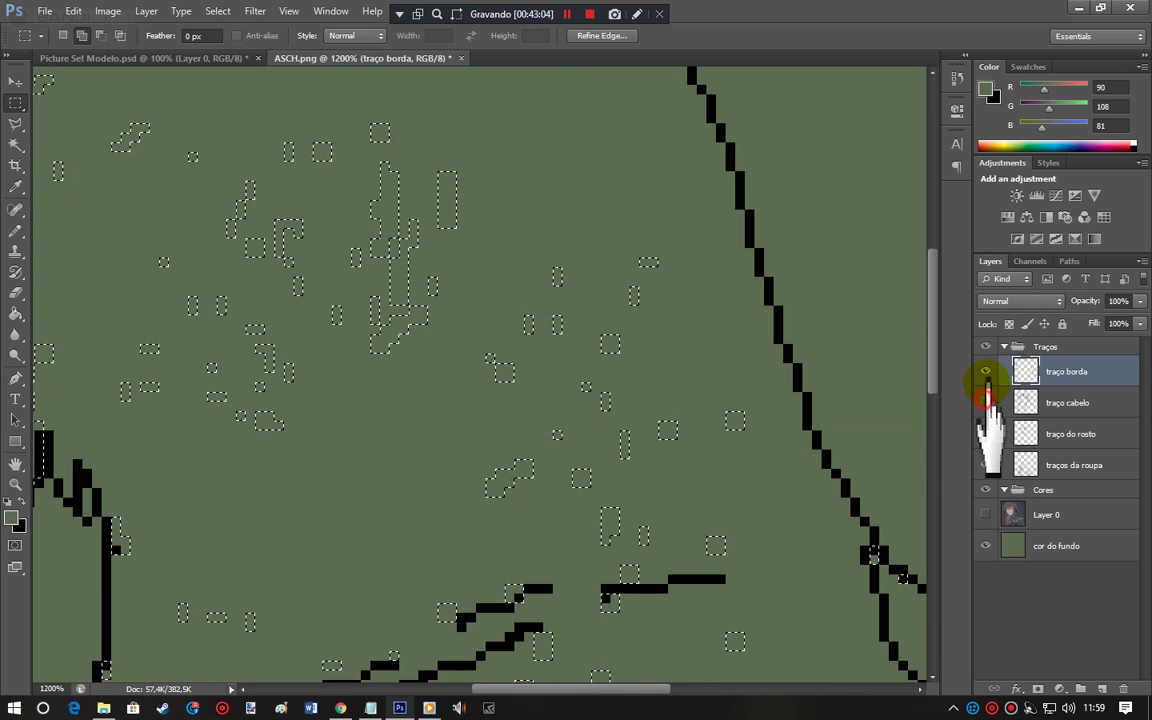
pyautogui.click(985, 371)
pyautogui.moveTo(932, 295); pyautogui.dragTo(920, 399)
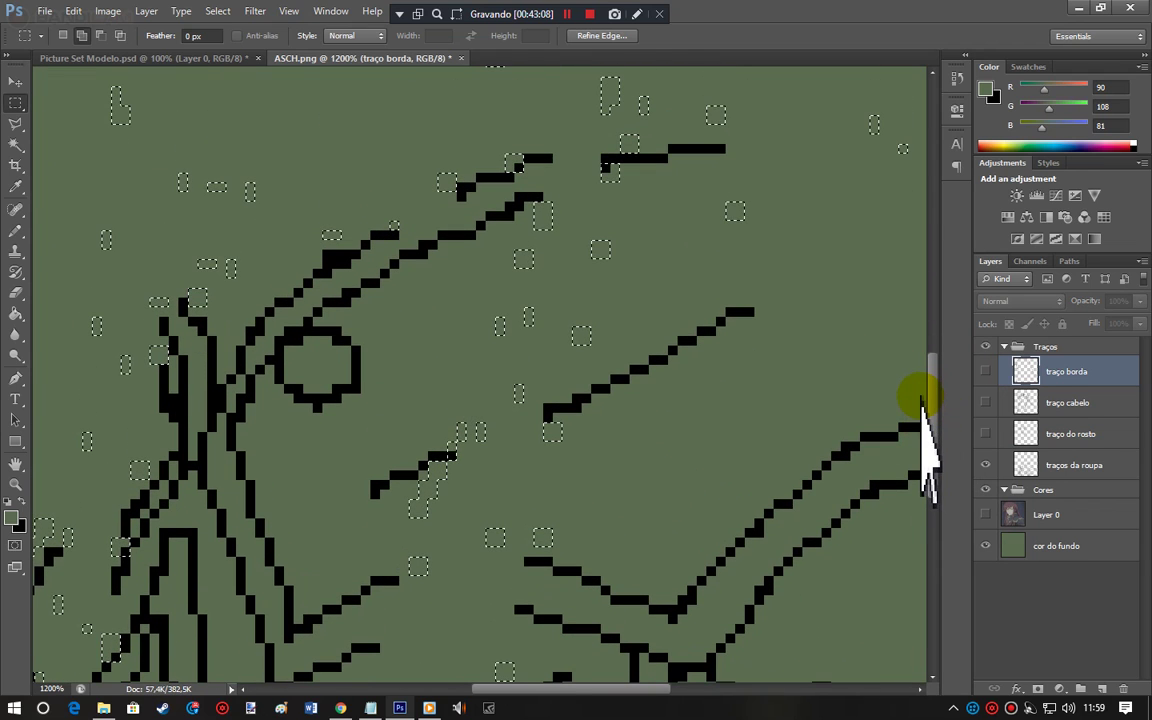
# Step: Add the surplus pixels on the collar band and on the clothing lines at the character's left-hand side of the canvas to the selection
pyautogui.moveTo(456, 188); pyautogui.dragTo(462, 190)
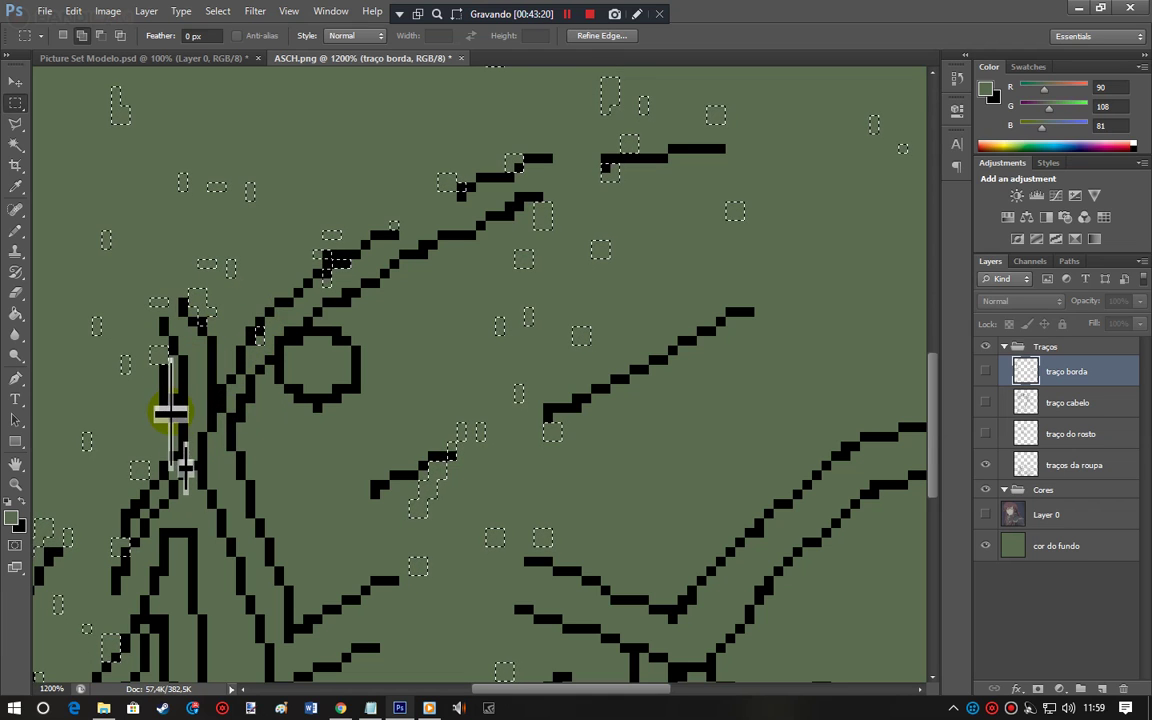
pyautogui.moveTo(172, 395); pyautogui.dragTo(173, 400)
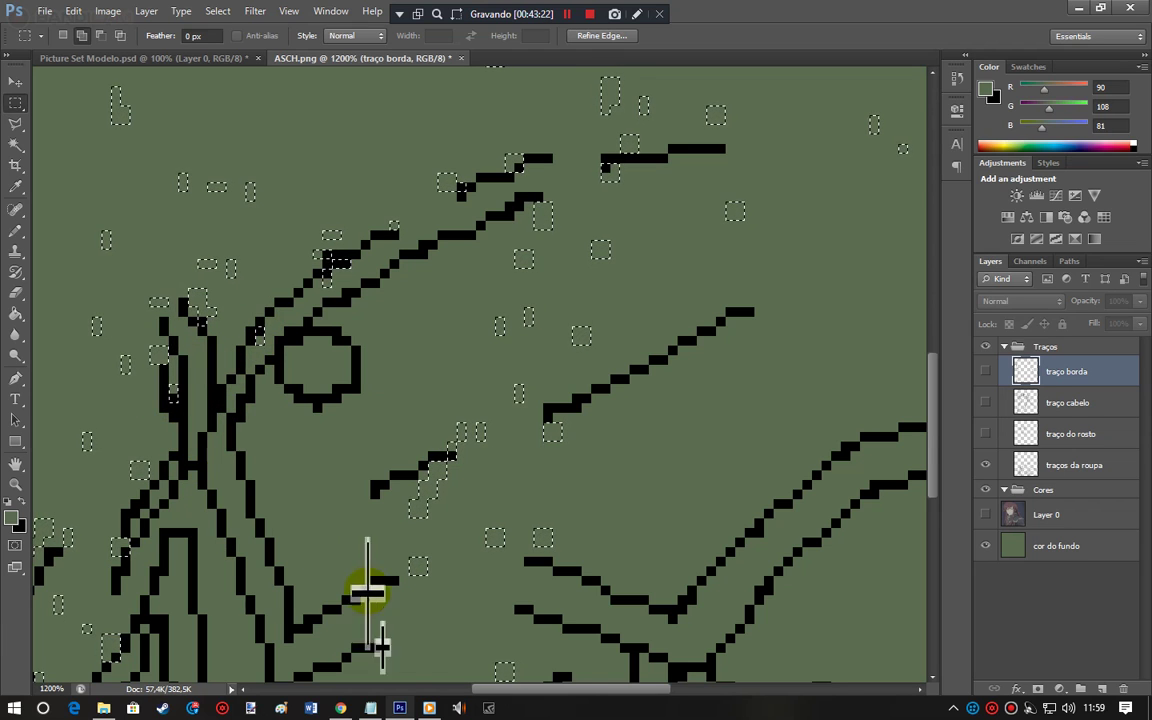
pyautogui.moveTo(580, 689); pyautogui.dragTo(551, 689)
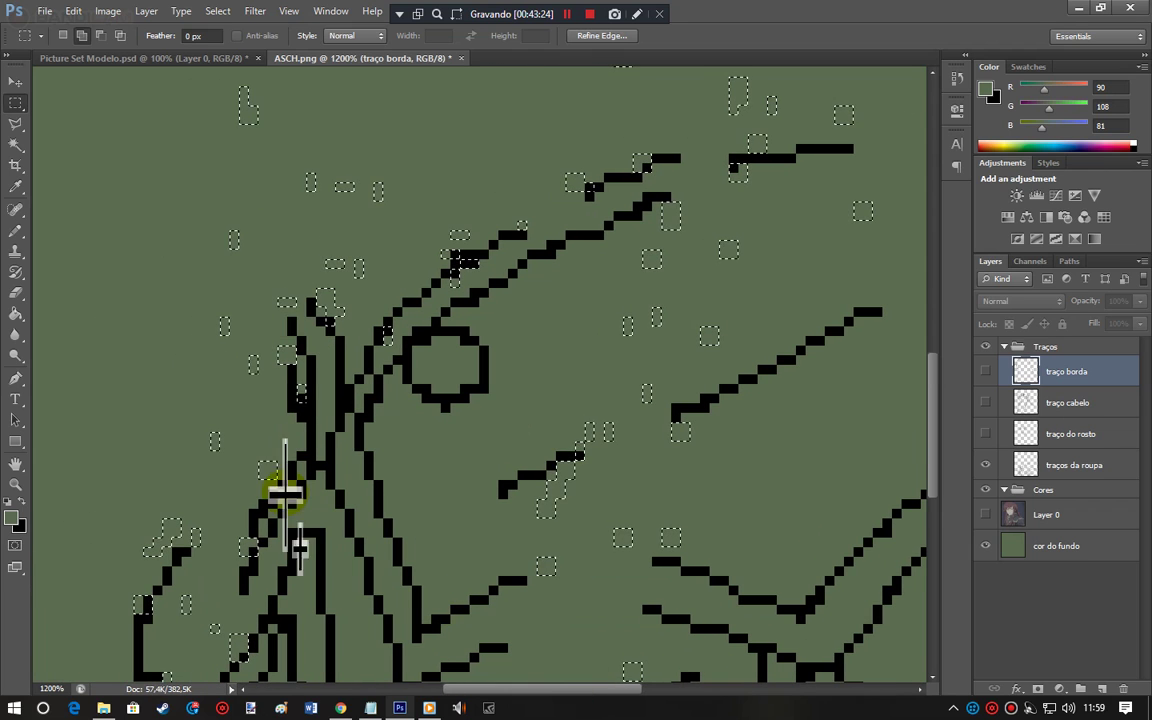
pyautogui.click(301, 404)
pyautogui.moveTo(300, 405); pyautogui.dragTo(253, 512)
pyautogui.moveTo(250, 513); pyautogui.dragTo(251, 514)
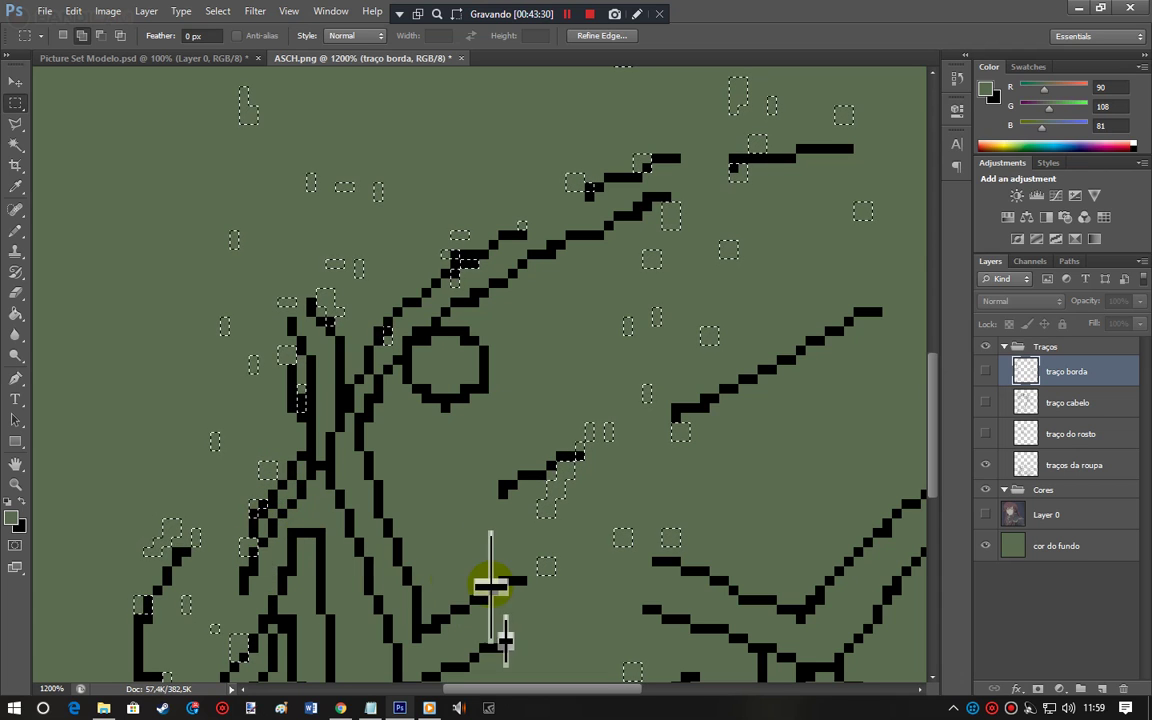
pyautogui.click(188, 562)
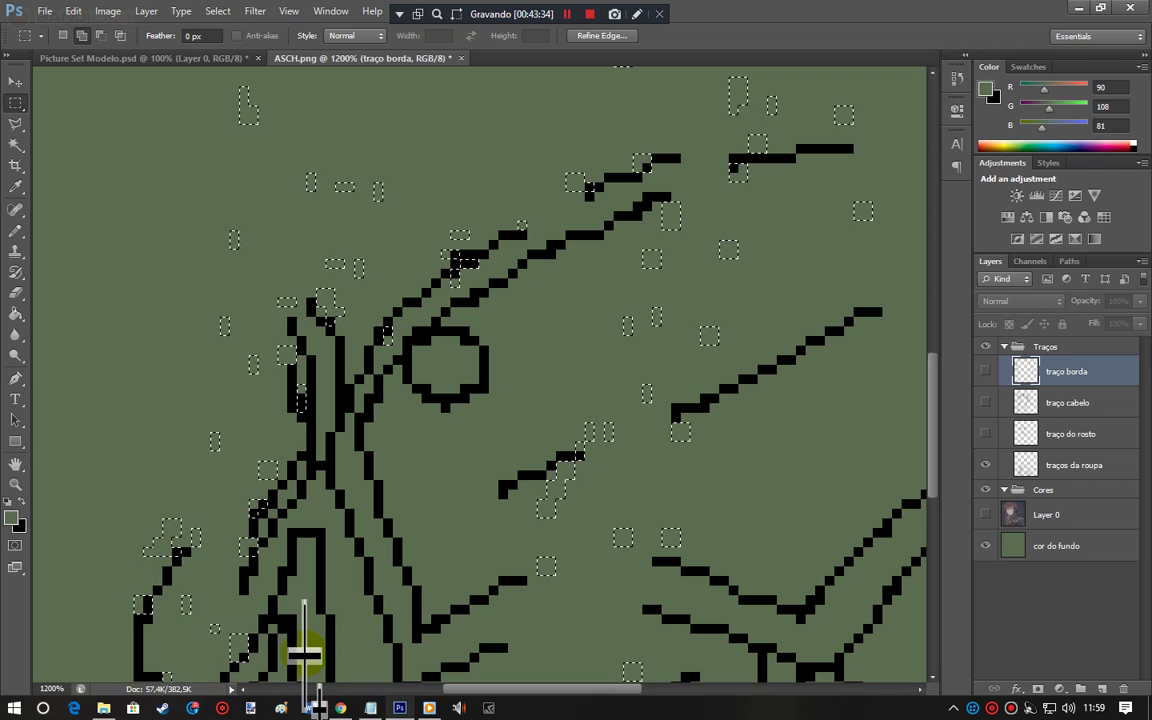
pyautogui.moveTo(934, 378); pyautogui.dragTo(937, 442)
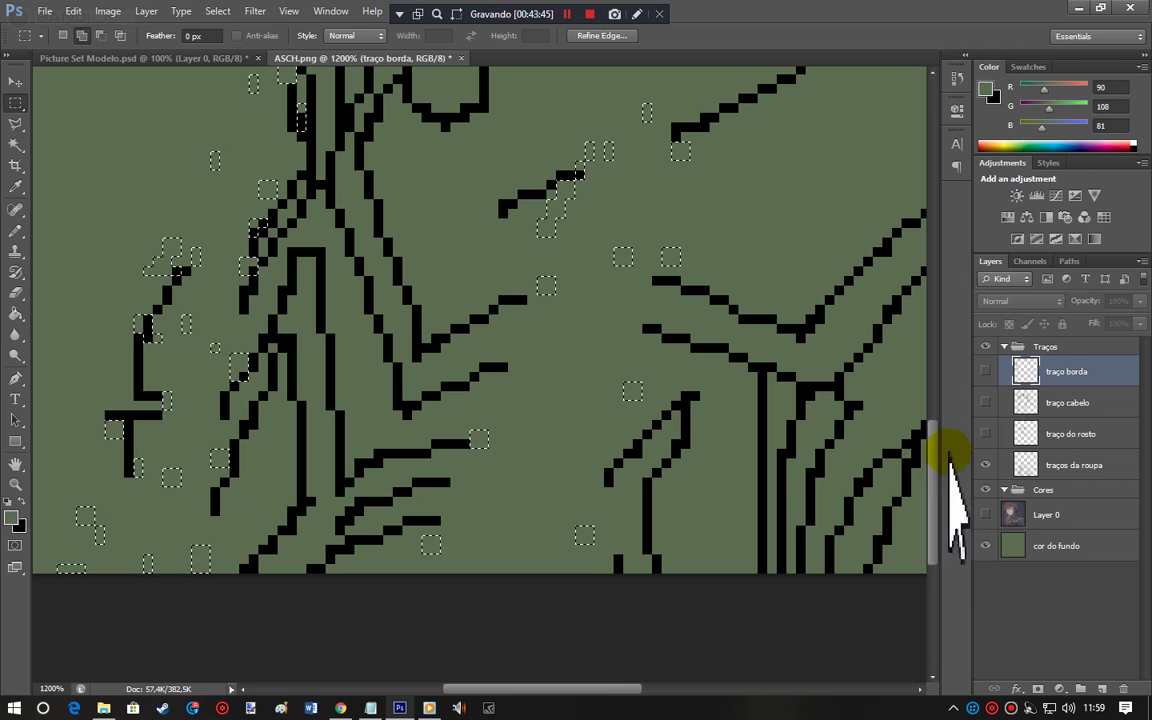
# Step: Compare the lower clothing lines and the traço borda outline with the reference image in Layer 0
pyautogui.click(986, 514)
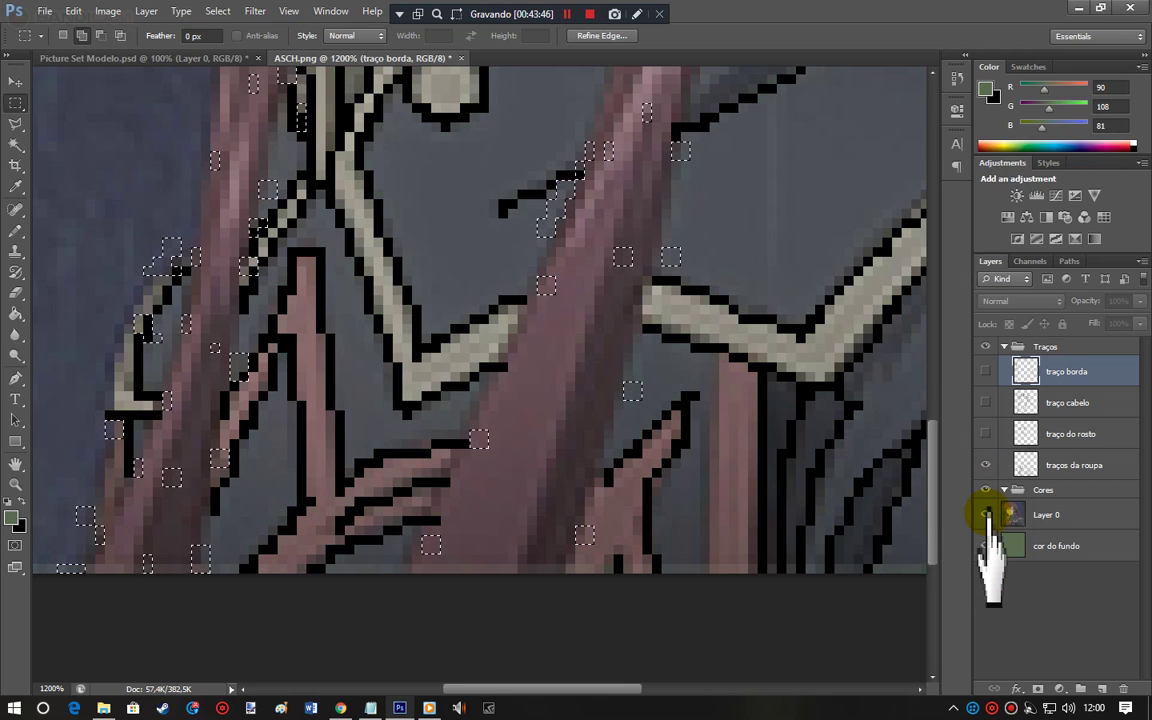
pyautogui.click(986, 514)
pyautogui.click(986, 514)
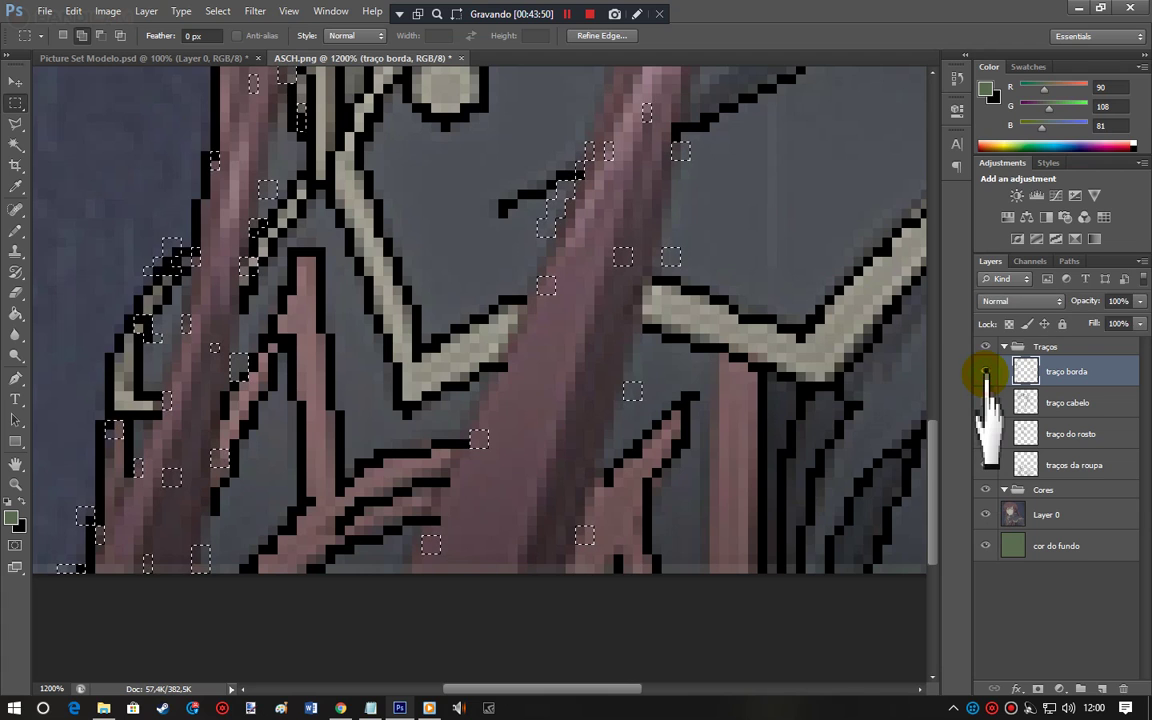
pyautogui.click(986, 373)
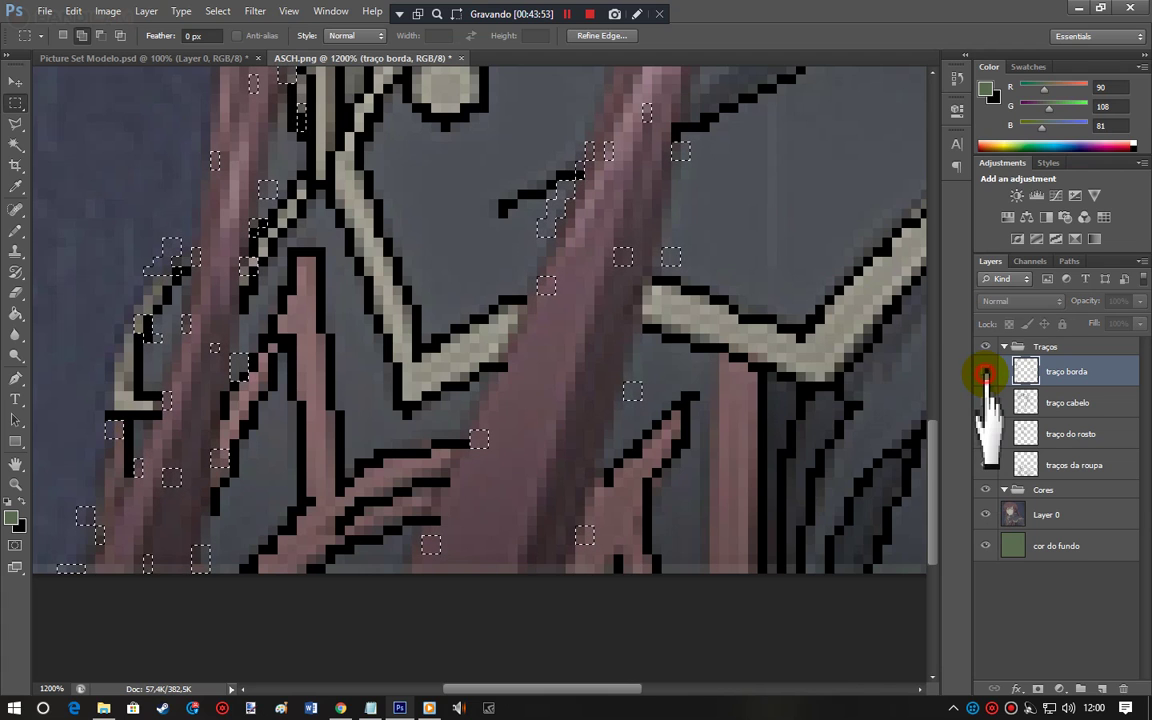
pyautogui.click(986, 373)
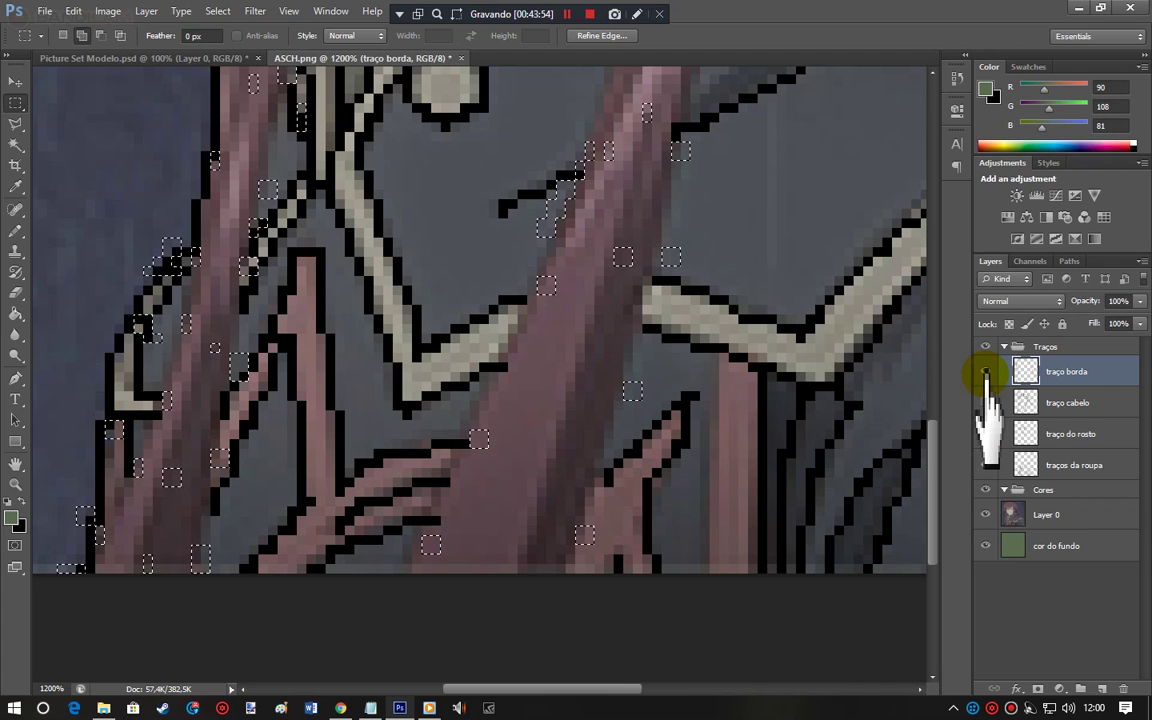
# Step: Compare the traço borda, traço cabelo, face and clothing line layers against the reference image around the lower clothing and hair strands
pyautogui.click(986, 373)
pyautogui.click(986, 373)
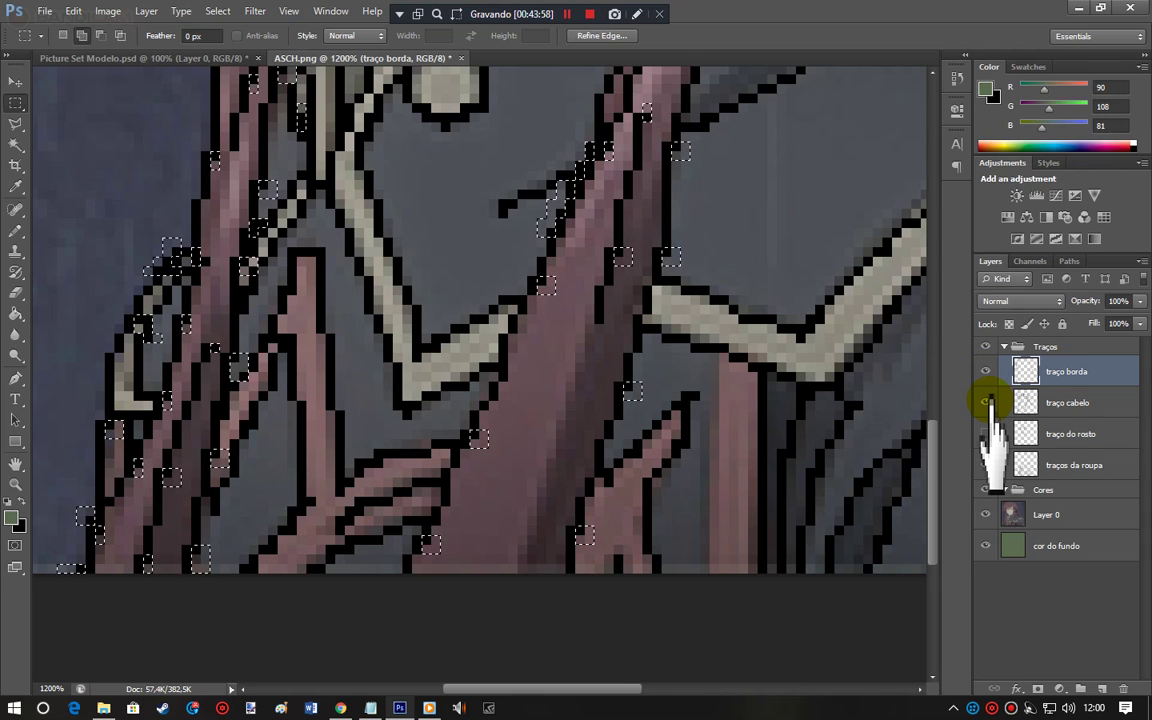
pyautogui.click(986, 402)
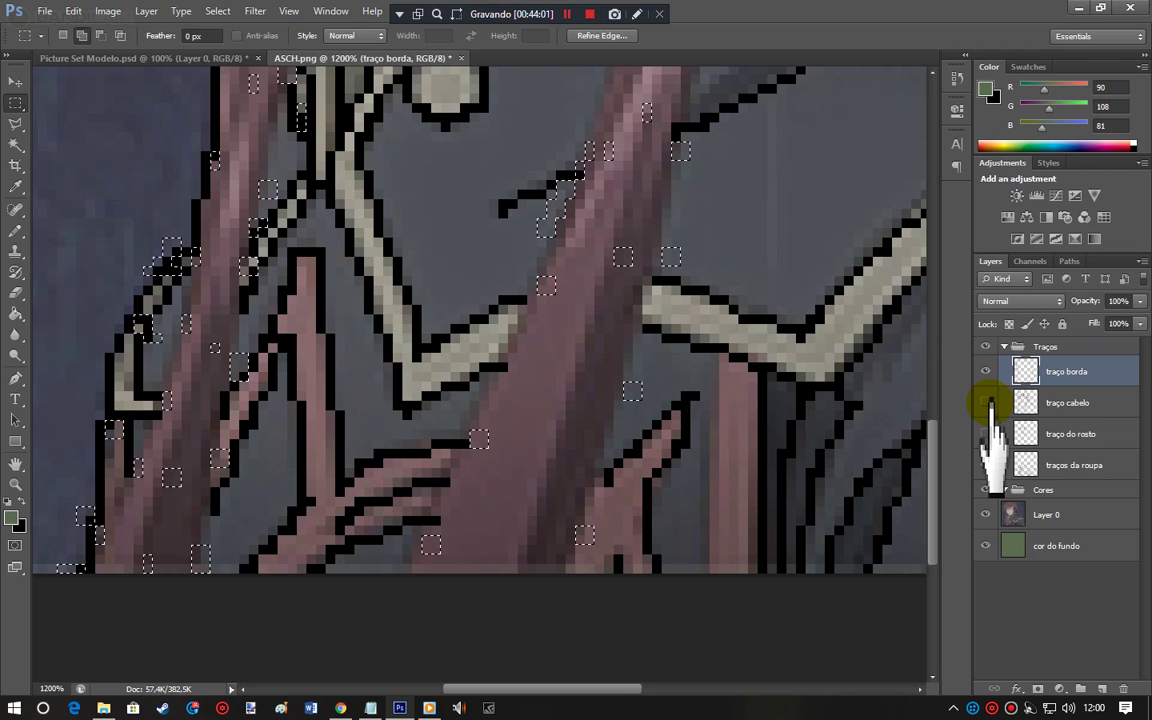
pyautogui.click(986, 434)
pyautogui.click(986, 371)
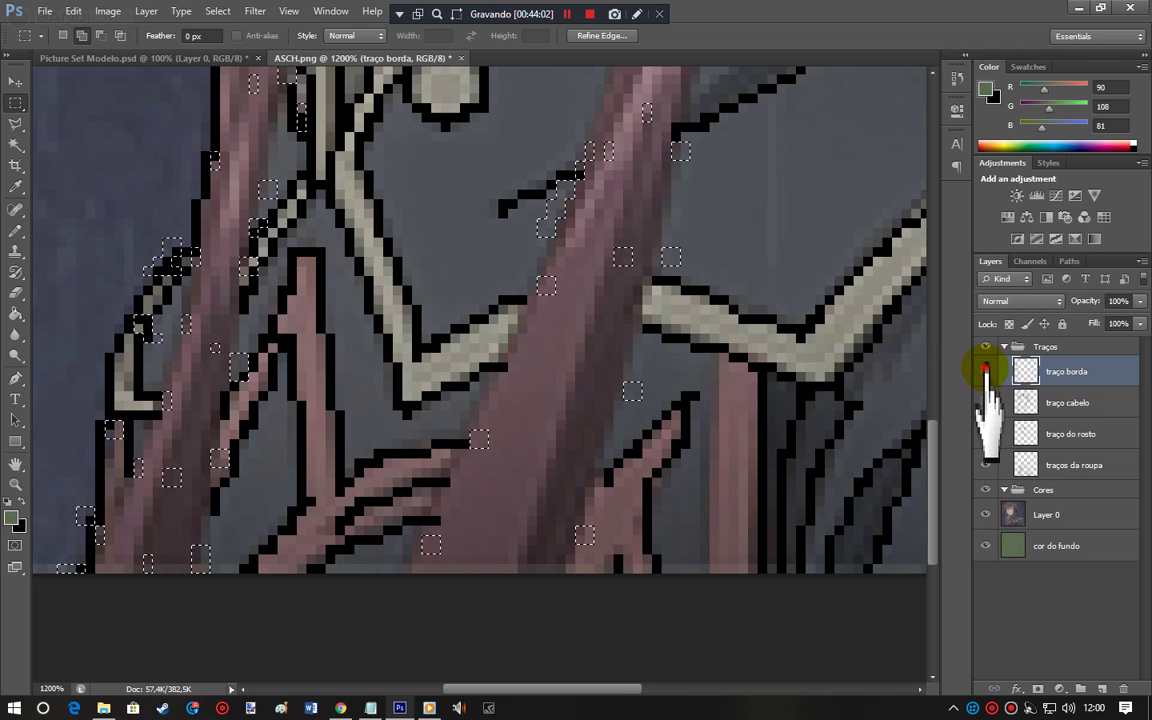
pyautogui.click(986, 402)
pyautogui.click(986, 371)
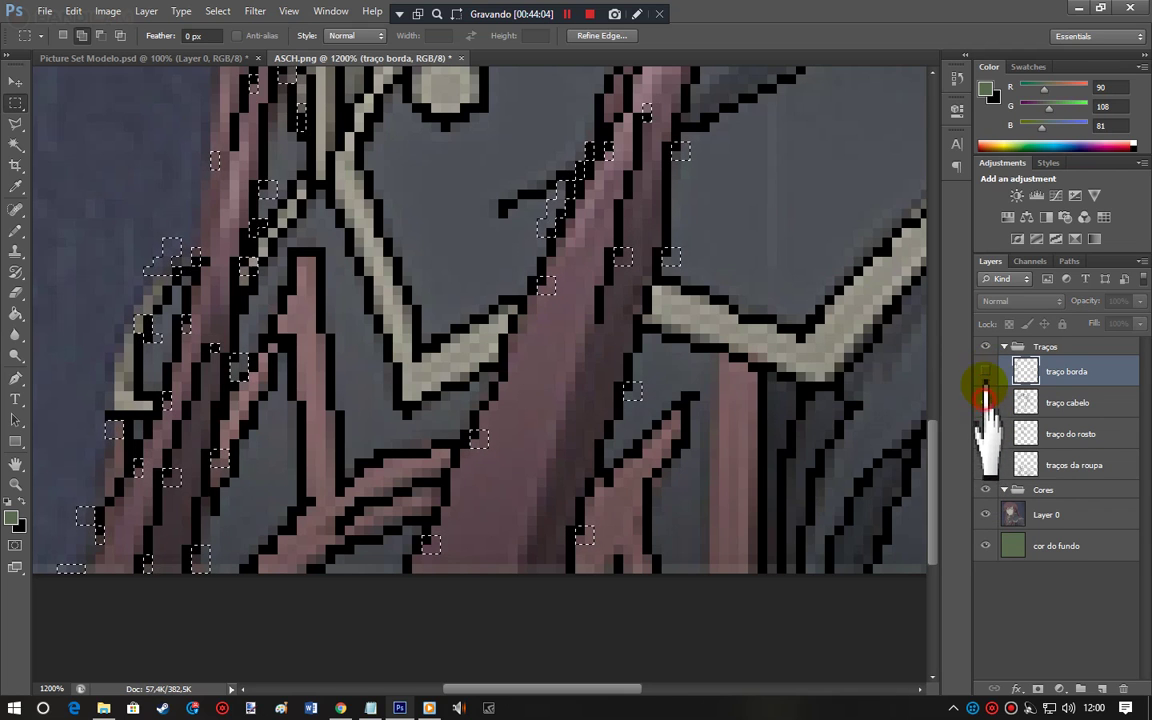
pyautogui.click(986, 434)
pyautogui.click(986, 465)
# Step: Hide Layer 0 and the outline, hair and face line layers so only the clothing lines remain over green
pyautogui.click(986, 514)
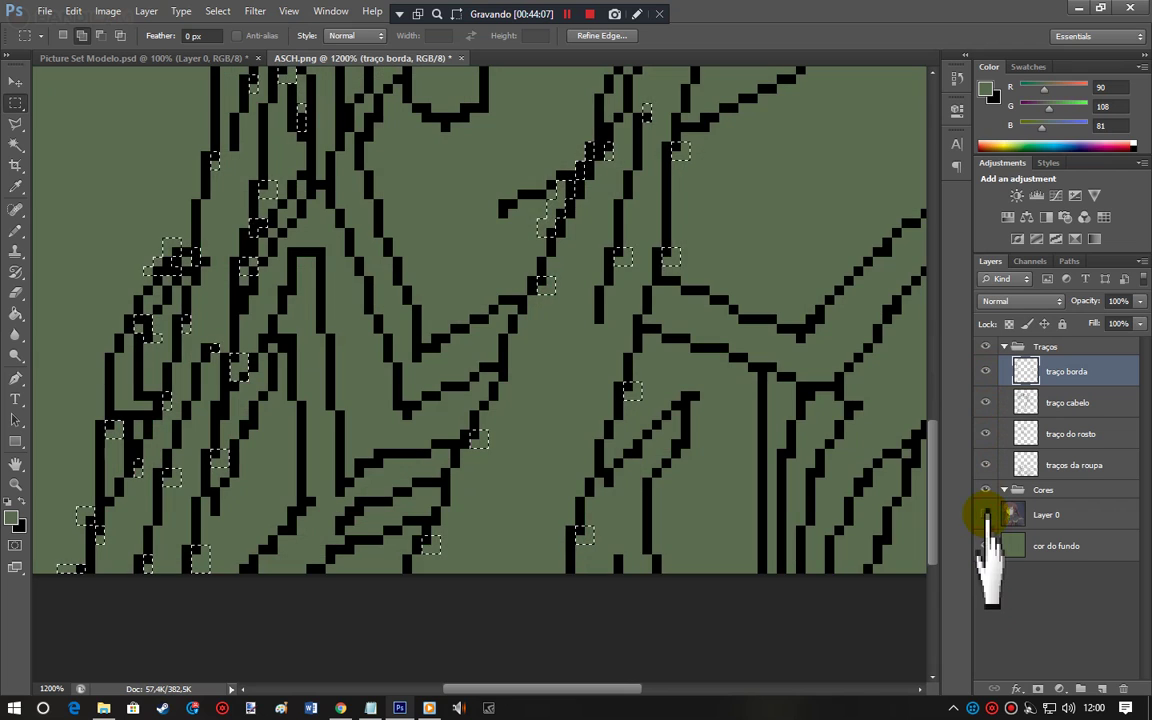
pyautogui.click(984, 433)
pyautogui.click(985, 402)
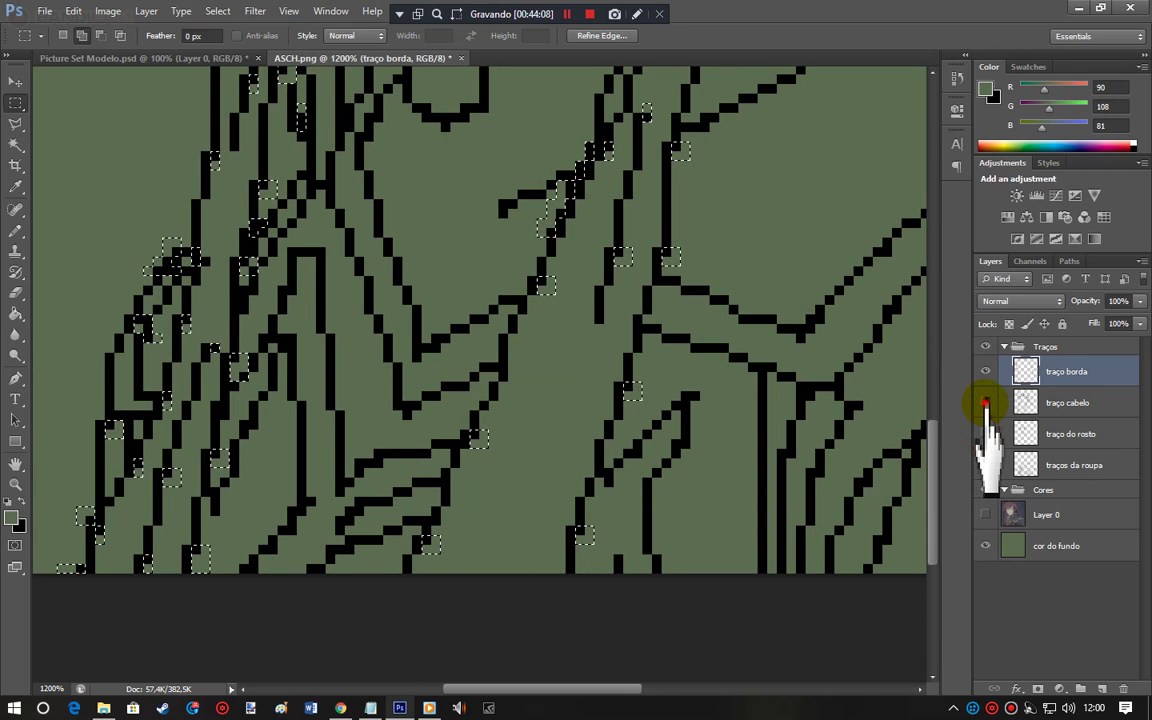
pyautogui.click(988, 371)
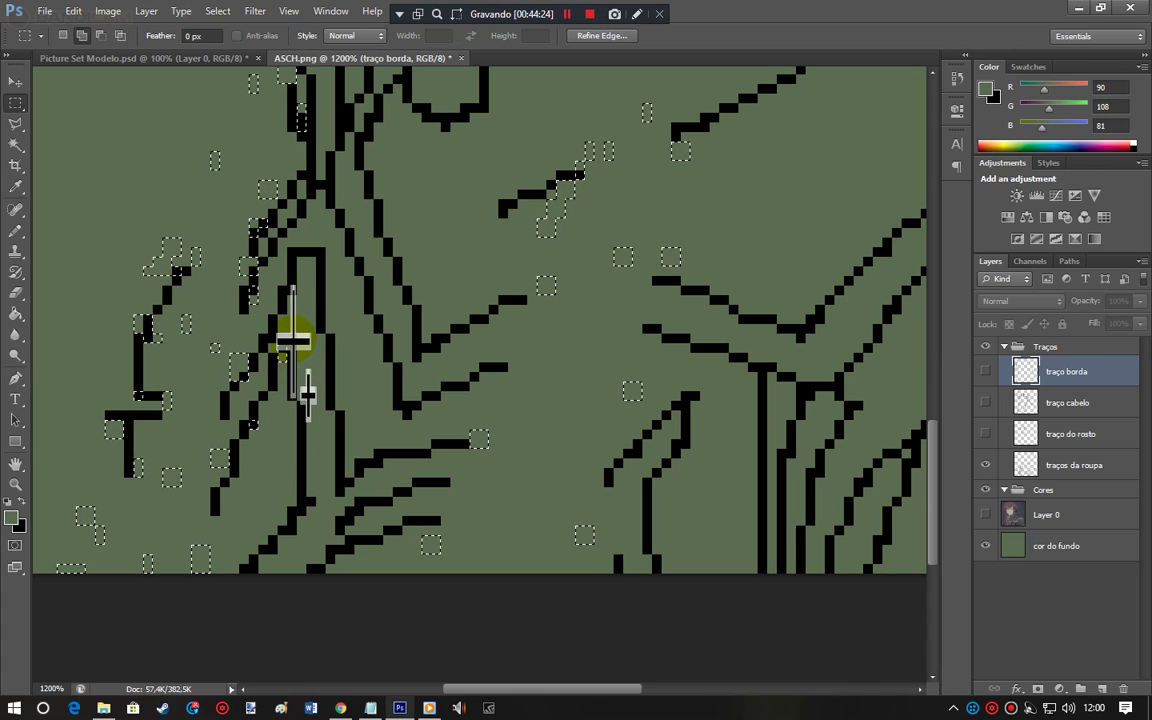
# Step: Add the surplus corner pixels on the lower-left clothing folds and the pointed collar band corners to the selection
pyautogui.moveTo(296, 337); pyautogui.dragTo(293, 346)
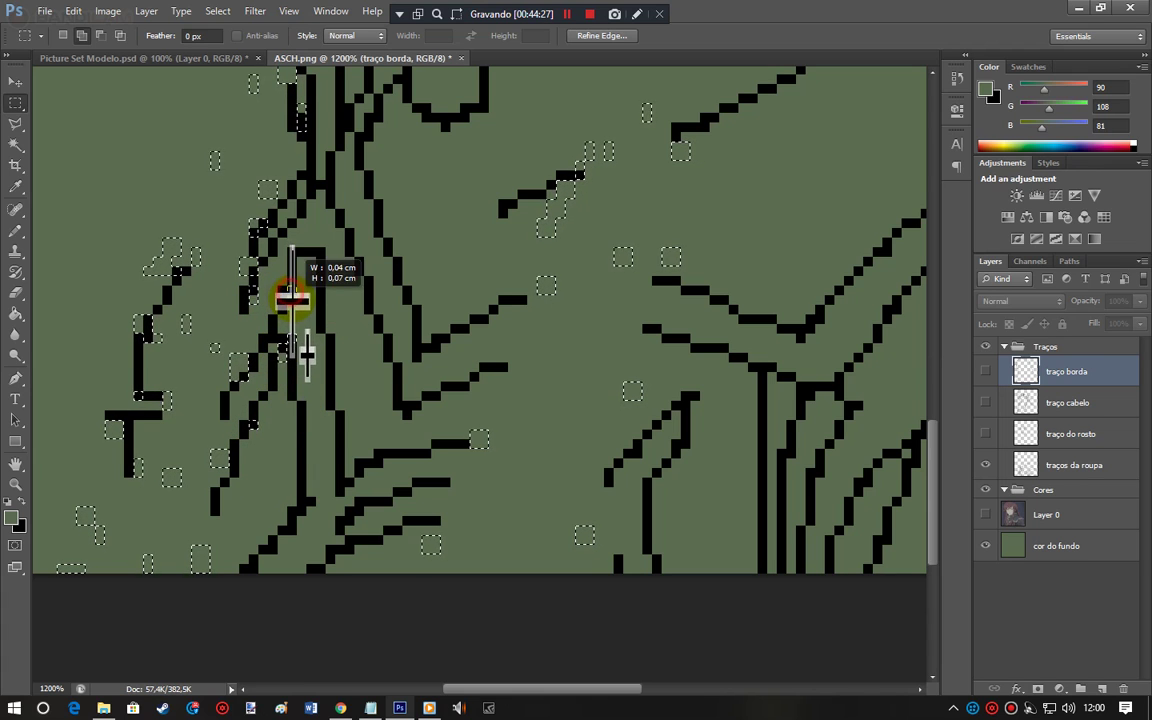
pyautogui.moveTo(318, 257); pyautogui.dragTo(324, 240)
pyautogui.moveTo(297, 518); pyautogui.dragTo(239, 571)
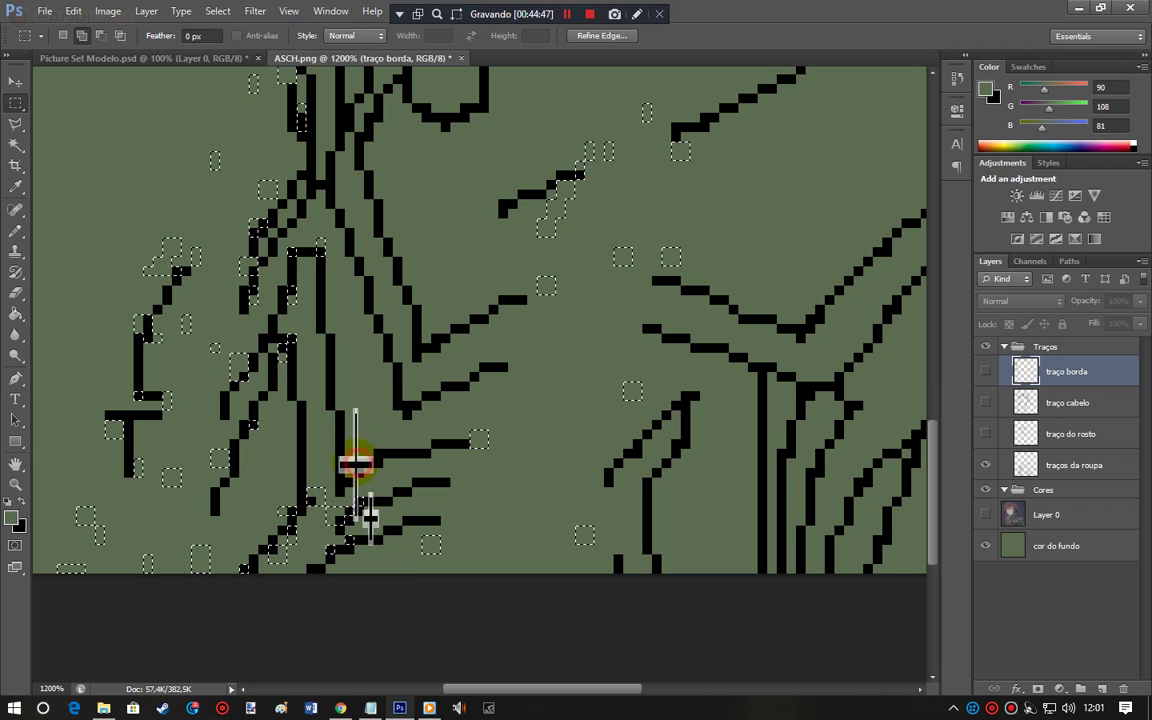
pyautogui.moveTo(372, 455); pyautogui.dragTo(402, 410)
pyautogui.moveTo(480, 495); pyautogui.dragTo(402, 411)
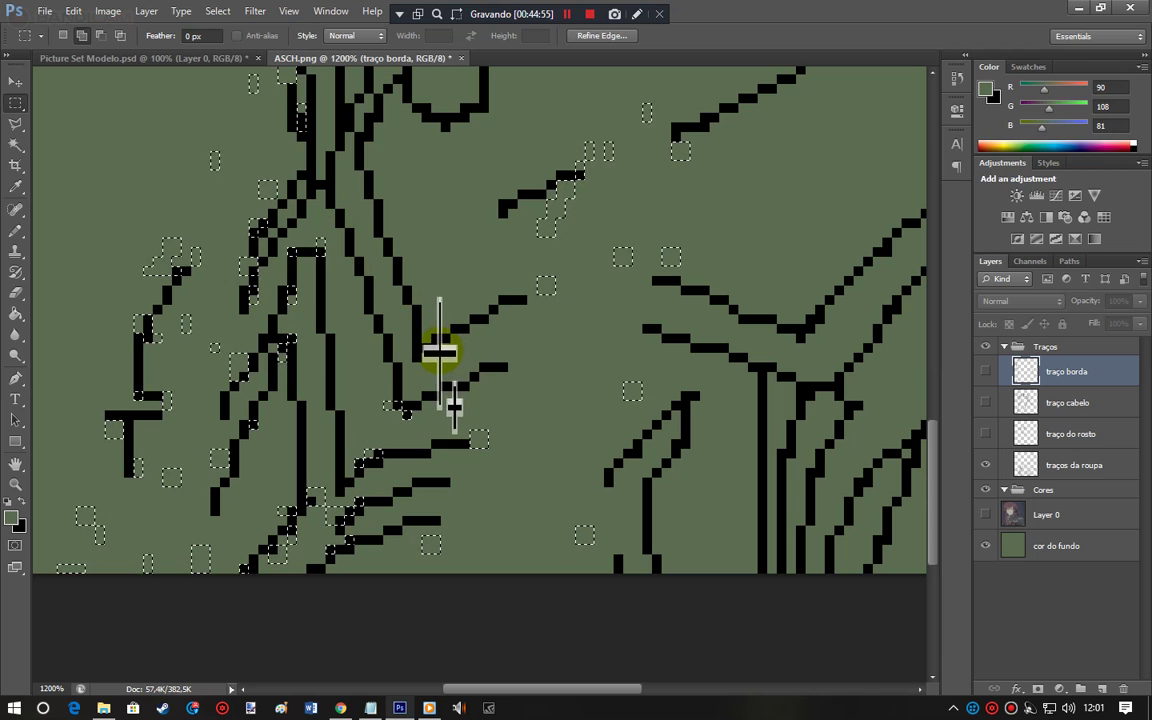
pyautogui.moveTo(438, 343); pyautogui.dragTo(428, 334)
# Step: Add the surplus pixels on the pointed folds and long diagonal crease along the lower middle of the clothing to the selection
pyautogui.moveTo(642, 450); pyautogui.dragTo(633, 467)
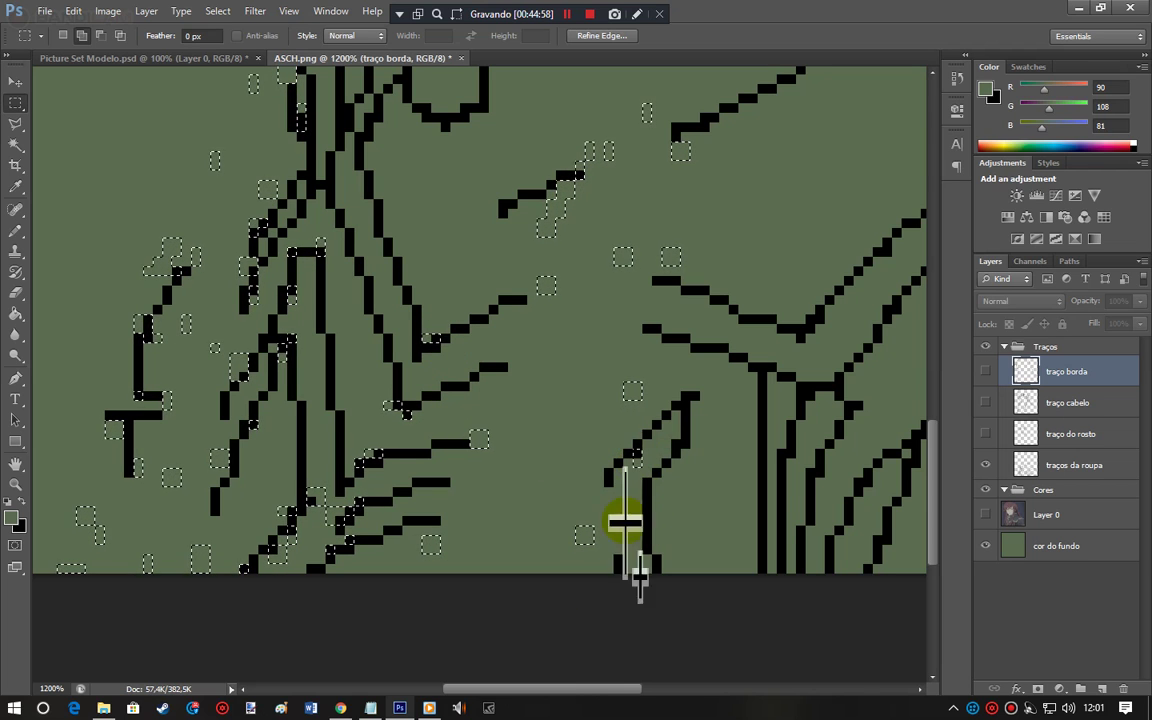
pyautogui.moveTo(566, 690); pyautogui.dragTo(634, 690)
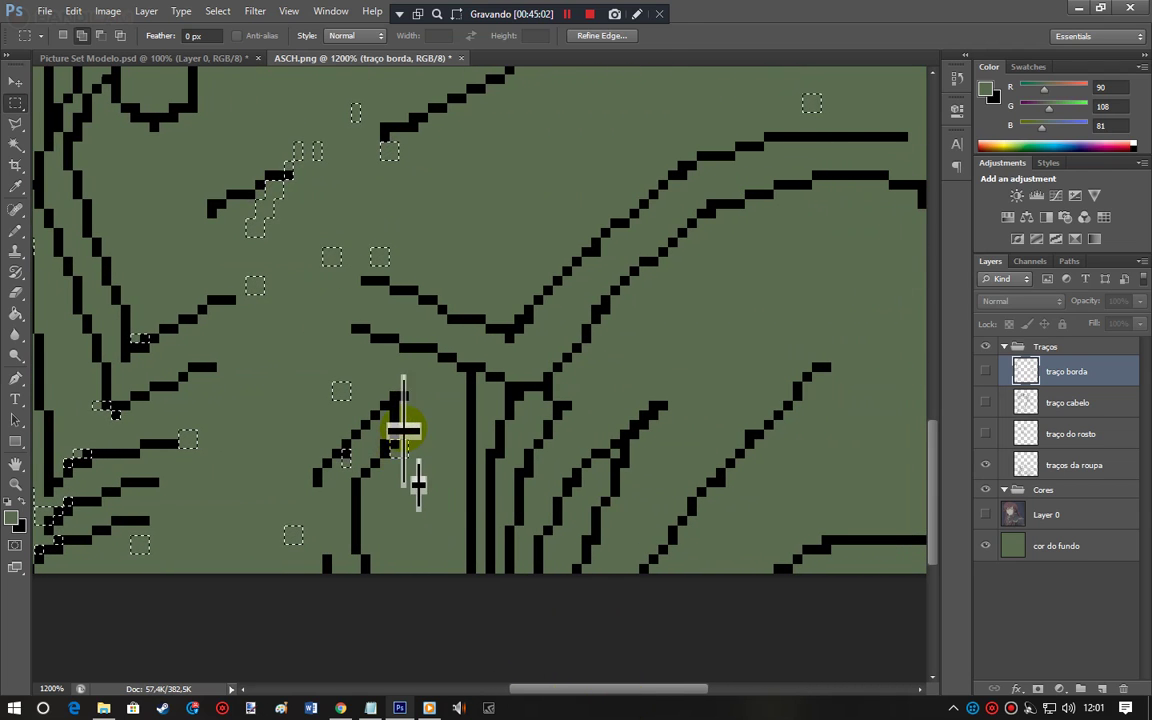
pyautogui.moveTo(400, 403); pyautogui.dragTo(391, 394)
pyautogui.moveTo(492, 454); pyautogui.dragTo(490, 456)
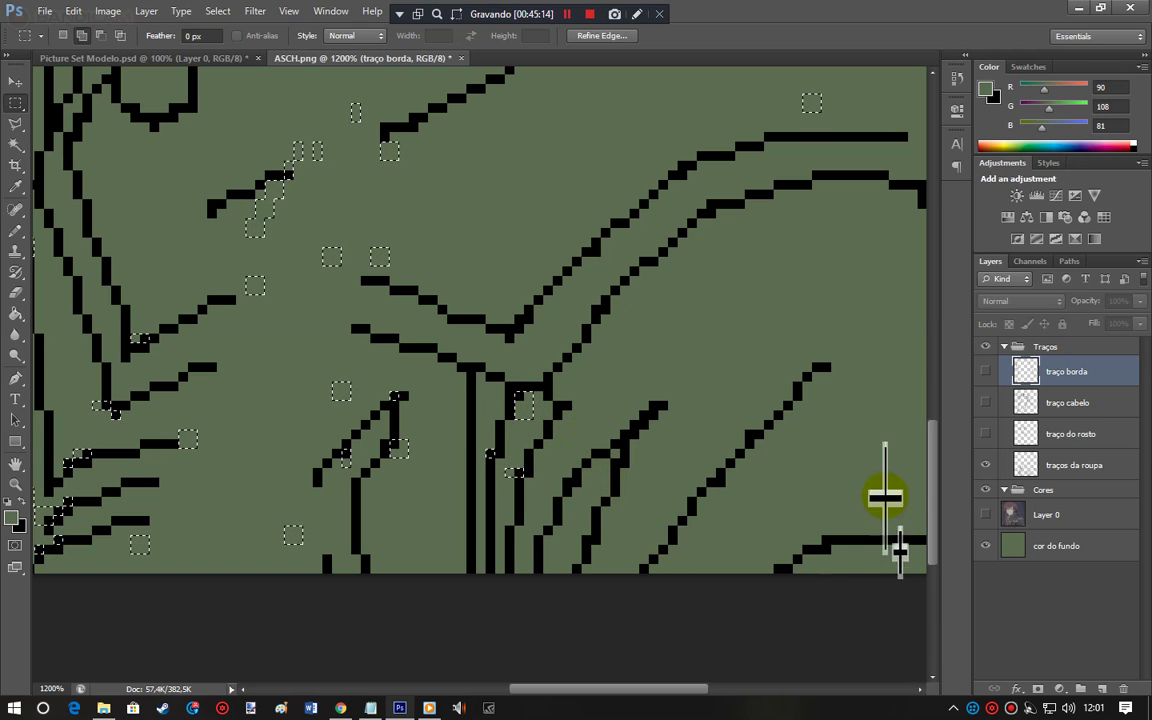
pyautogui.click(985, 514)
pyautogui.click(985, 514)
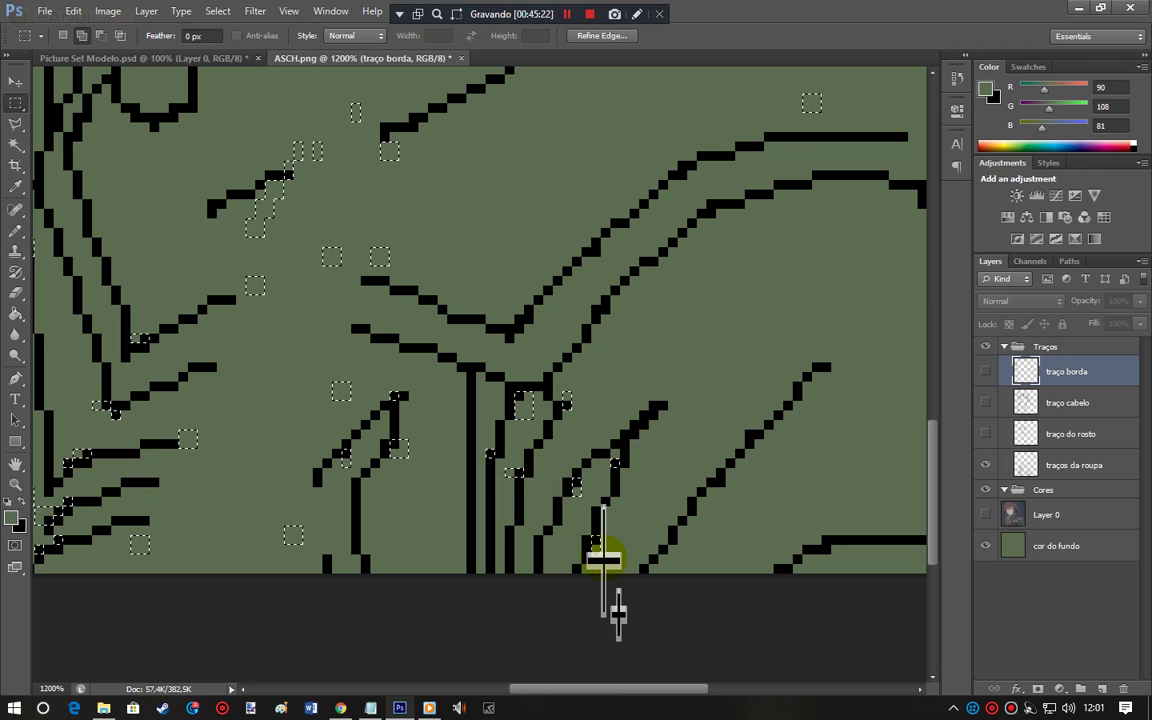
pyautogui.moveTo(718, 481); pyautogui.dragTo(733, 494)
pyautogui.click(748, 434)
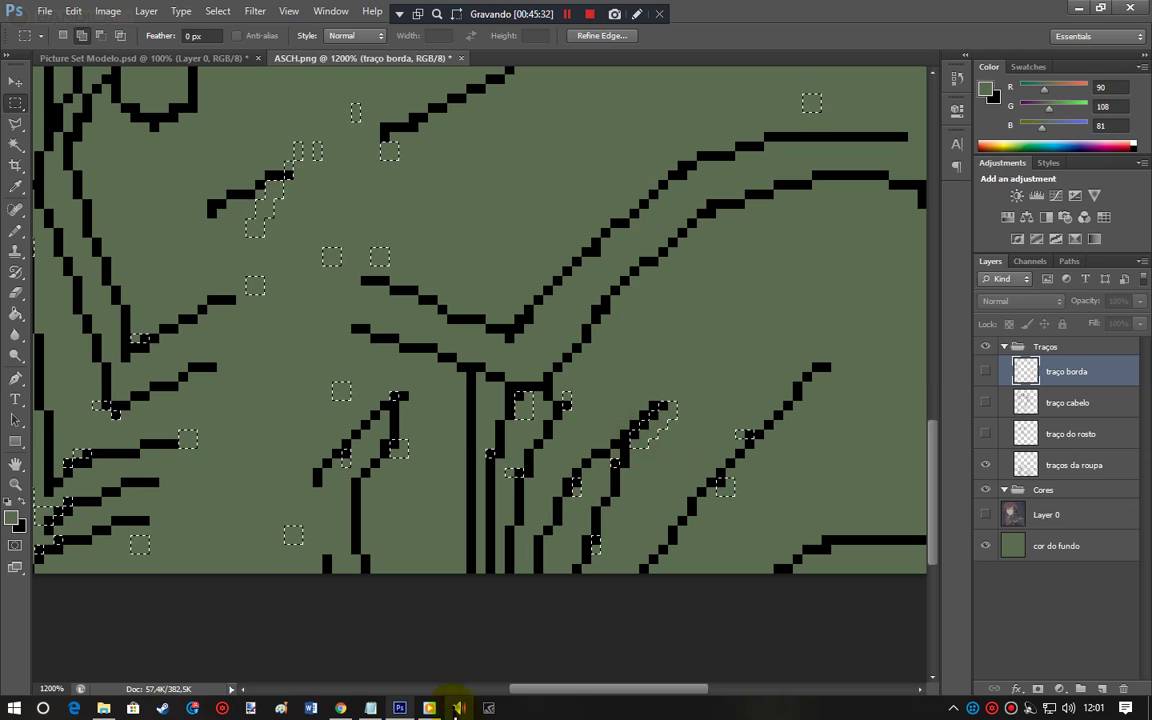
# Step: Add the surplus pixels on the inner collar line, the round button's lower edge and the long chest crease to the selection
pyautogui.moveTo(429, 708)
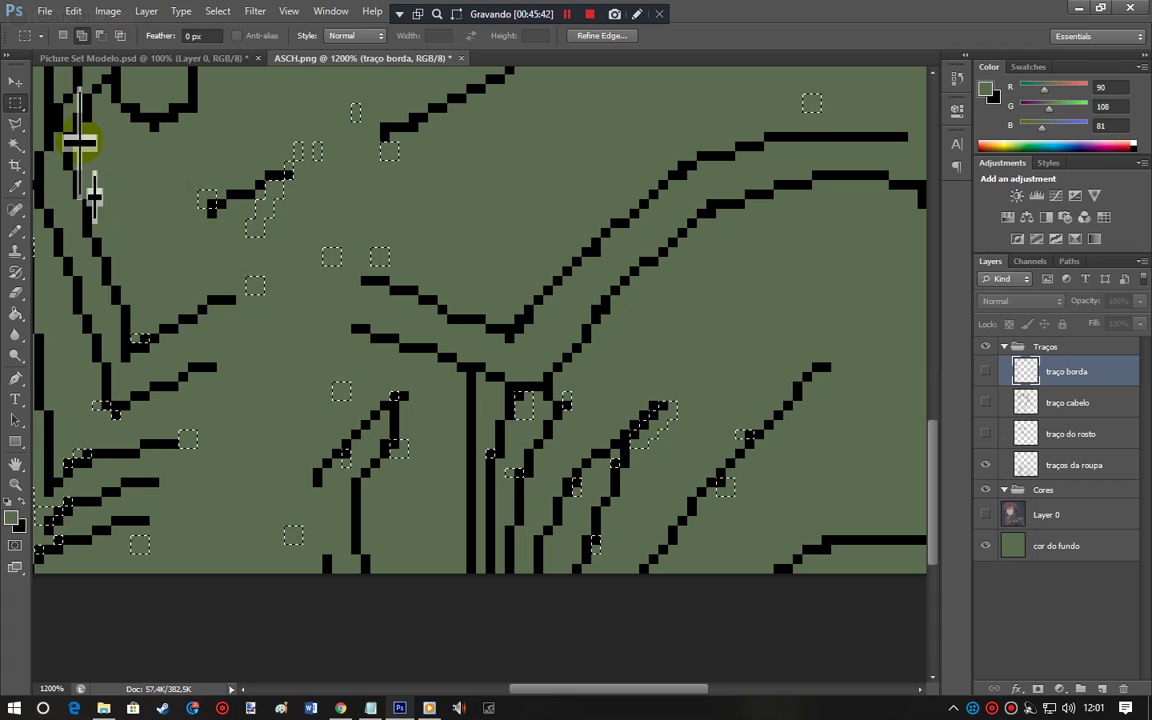
pyautogui.moveTo(84, 122); pyautogui.dragTo(146, 124)
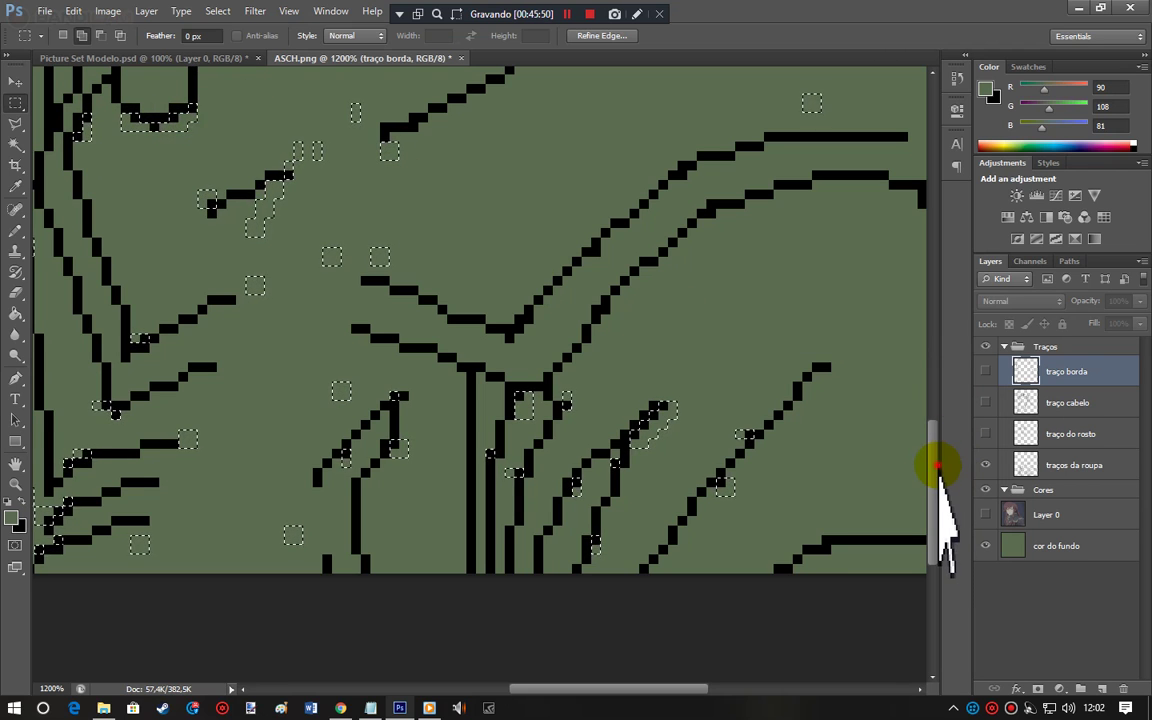
pyautogui.moveTo(933, 481); pyautogui.dragTo(935, 425)
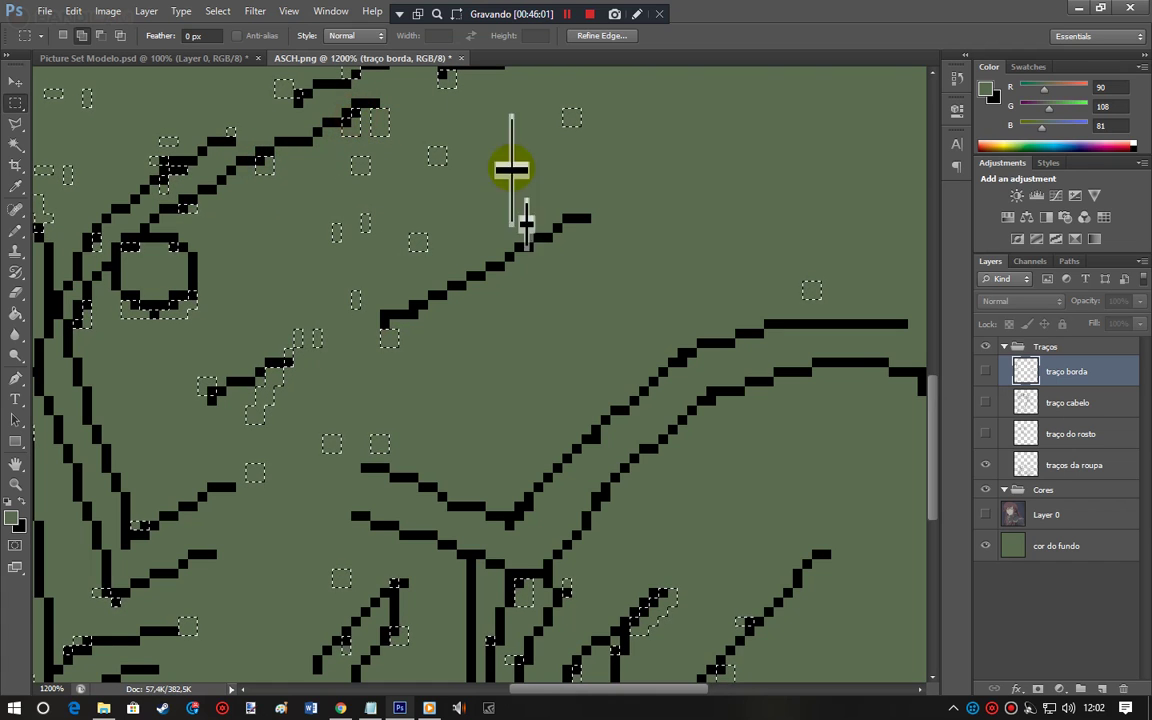
pyautogui.moveTo(379, 315); pyautogui.dragTo(430, 321)
# Step: Add the surplus pixels at the lower corner and along both curved edges of the shoulder band to the selection
pyautogui.moveTo(513, 530)
pyautogui.mouseDown()
pyautogui.moveTo(506, 520)
pyautogui.moveTo(525, 525)
pyautogui.moveTo(537, 508)
pyautogui.mouseUp()
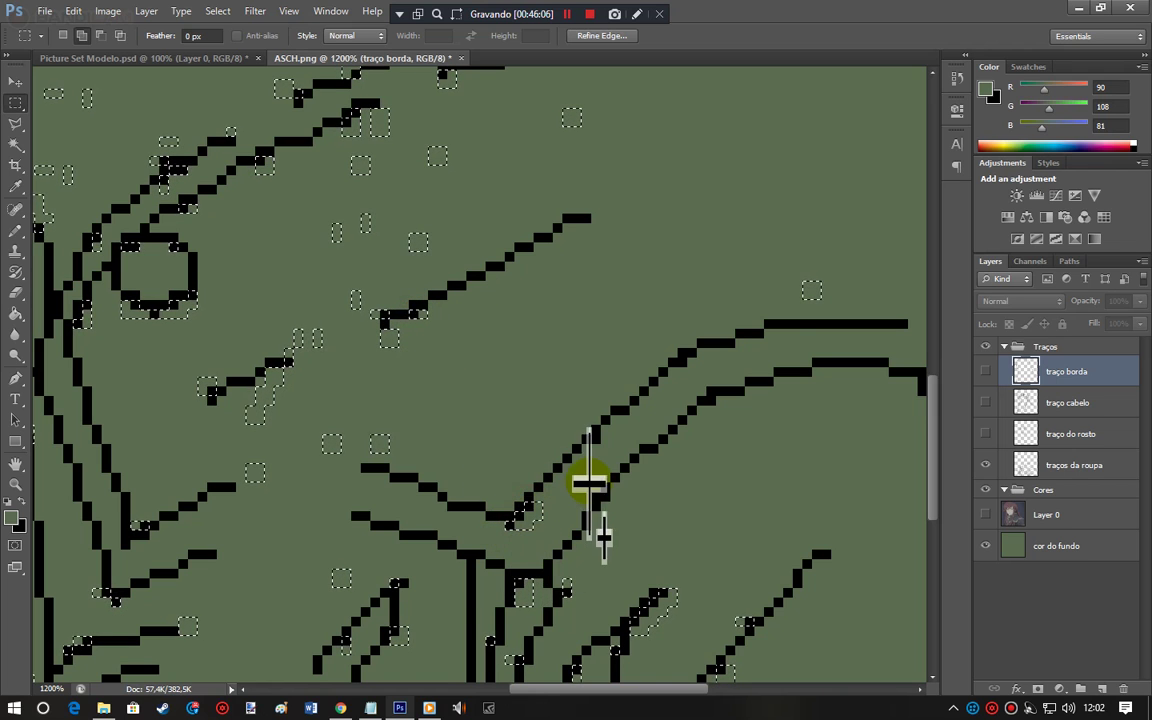
pyautogui.moveTo(592, 434); pyautogui.dragTo(600, 449)
pyautogui.moveTo(681, 360); pyautogui.dragTo(720, 414)
pyautogui.moveTo(603, 494); pyautogui.dragTo(618, 509)
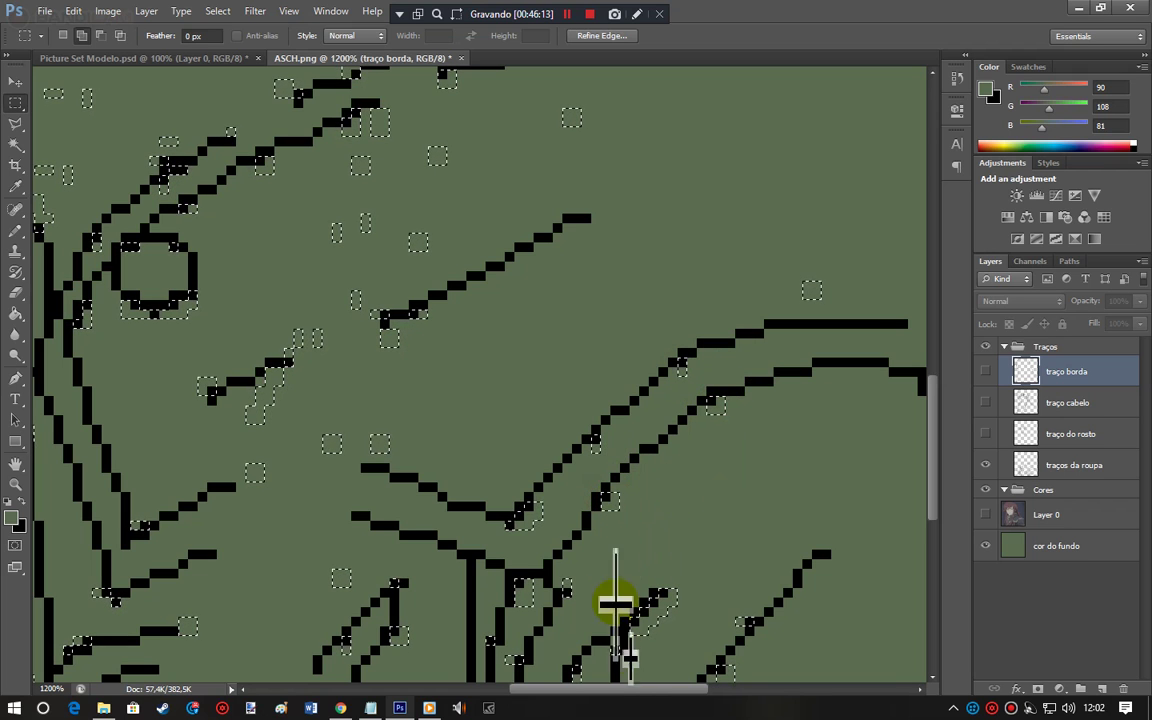
# Step: Add the surplus pixels where the sleeve line leaves the shoulder band and on the canvas's lower-right clothing line to the selection
pyautogui.moveTo(676, 689); pyautogui.dragTo(742, 700)
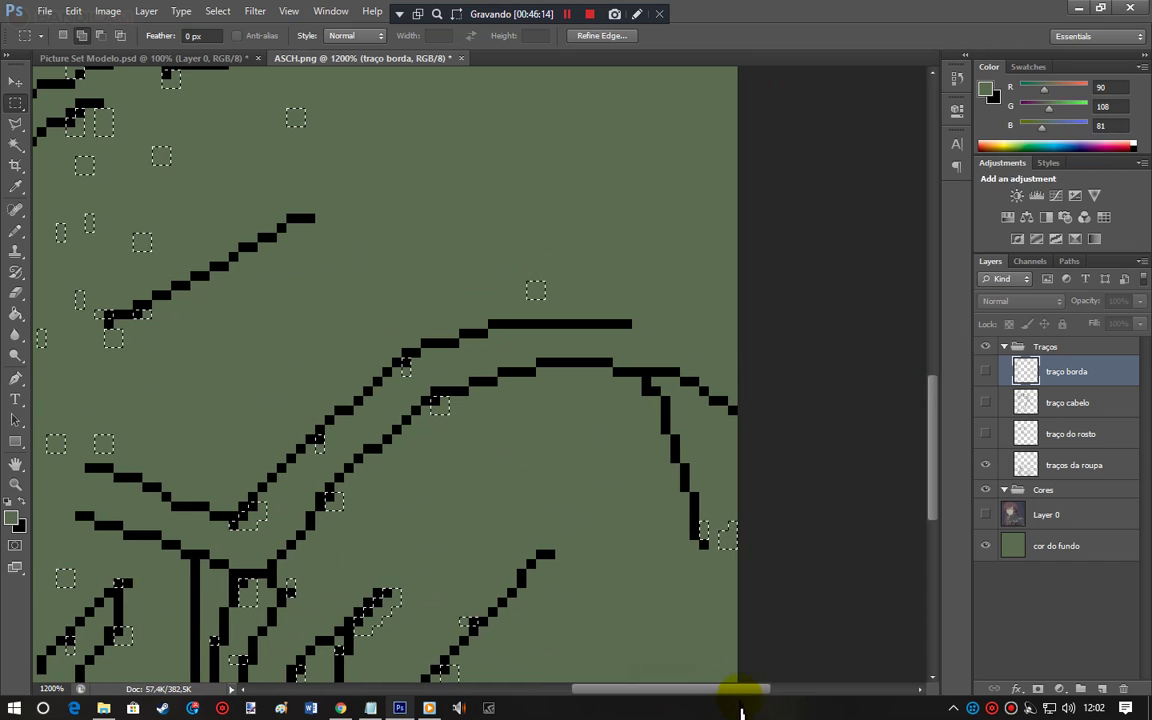
pyautogui.moveTo(636, 390); pyautogui.dragTo(648, 403)
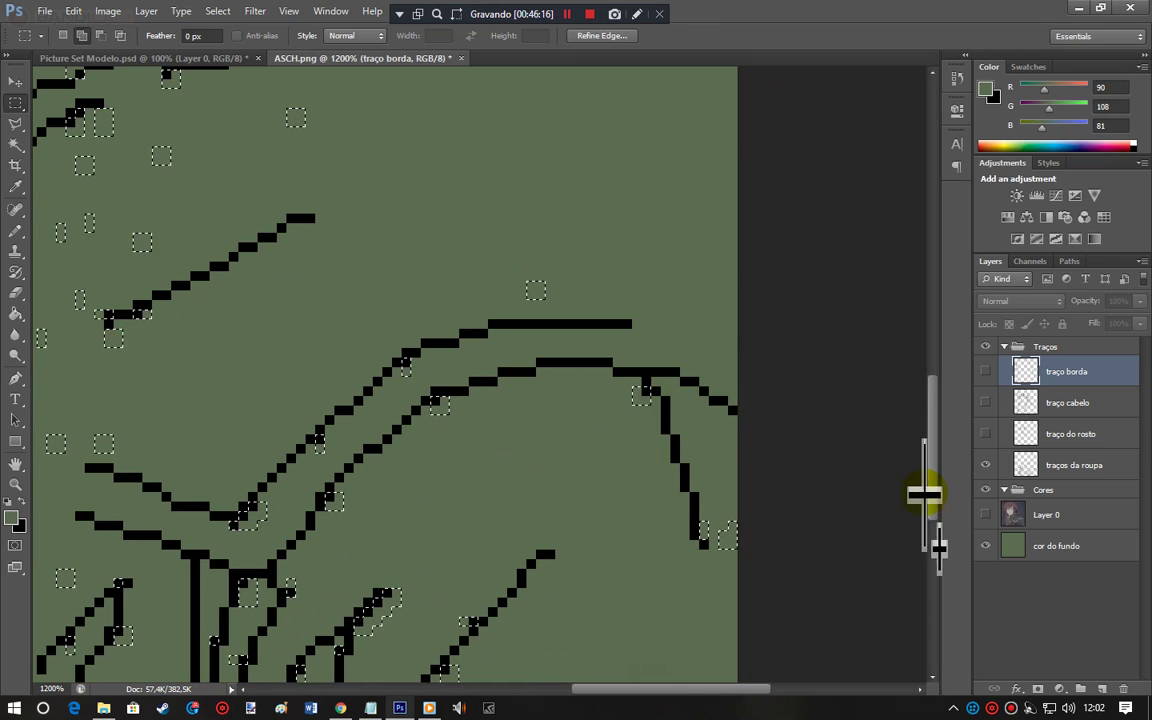
pyautogui.scroll(-5, 940, 560)
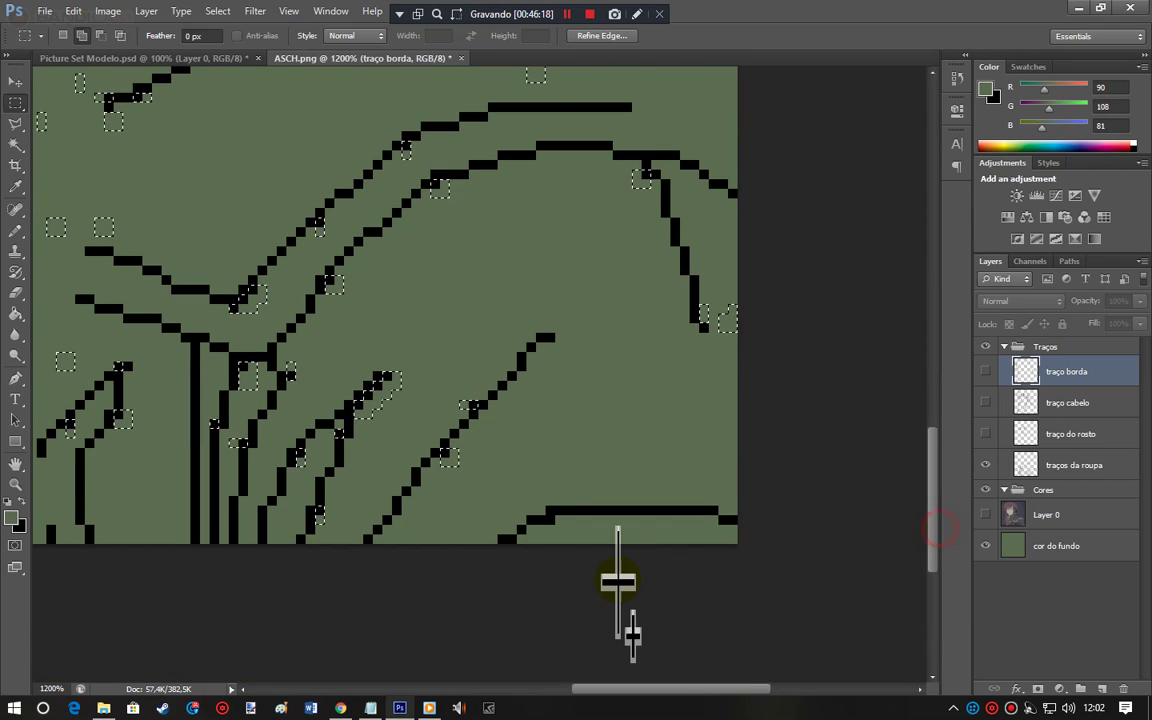
pyautogui.moveTo(546, 514); pyautogui.dragTo(565, 533)
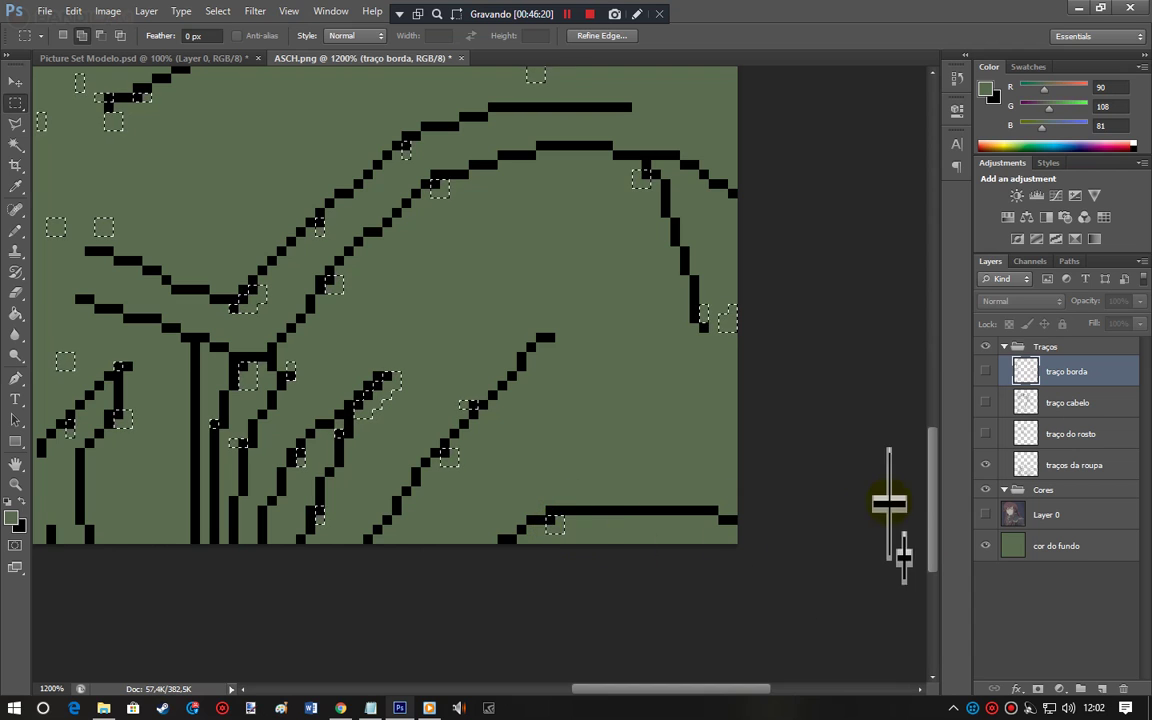
# Step: Show the outline, hair and face line layers again and bring the whole drawing into view
pyautogui.scroll(10, 926, 500)
pyautogui.scroll(4, 910, 375)
pyautogui.scroll(-3, 910, 370)
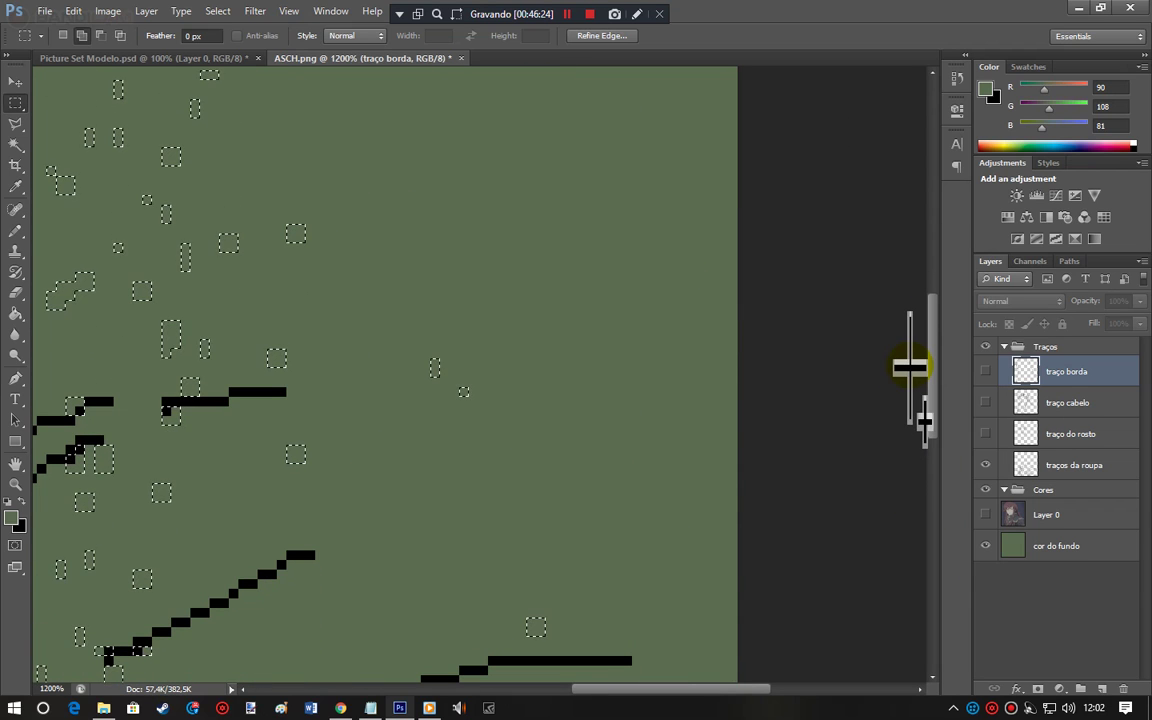
pyautogui.hotkey('ctrl', '-')
pyautogui.hotkey('ctrl', '-')
pyautogui.hotkey('ctrl', '-')
pyautogui.hotkey('ctrl', '-')
pyautogui.keyDown('alt'); pyautogui.scroll(-1, 909, 365); pyautogui.keyUp('alt')
pyautogui.moveTo(1003, 396); pyautogui.dragTo(987, 442)
# Step: Delete the selected surplus pixels from the line layers, including traço cabelo, traço do rosto and traços da roupa, and deselect
pyautogui.moveTo(1080, 410)
pyautogui.mouseDown()
pyautogui.moveTo(1062, 376)
pyautogui.moveTo(753, 378)
pyautogui.moveTo(822, 428)
pyautogui.moveTo(1023, 391)
pyautogui.moveTo(1065, 410)
pyautogui.mouseUp()
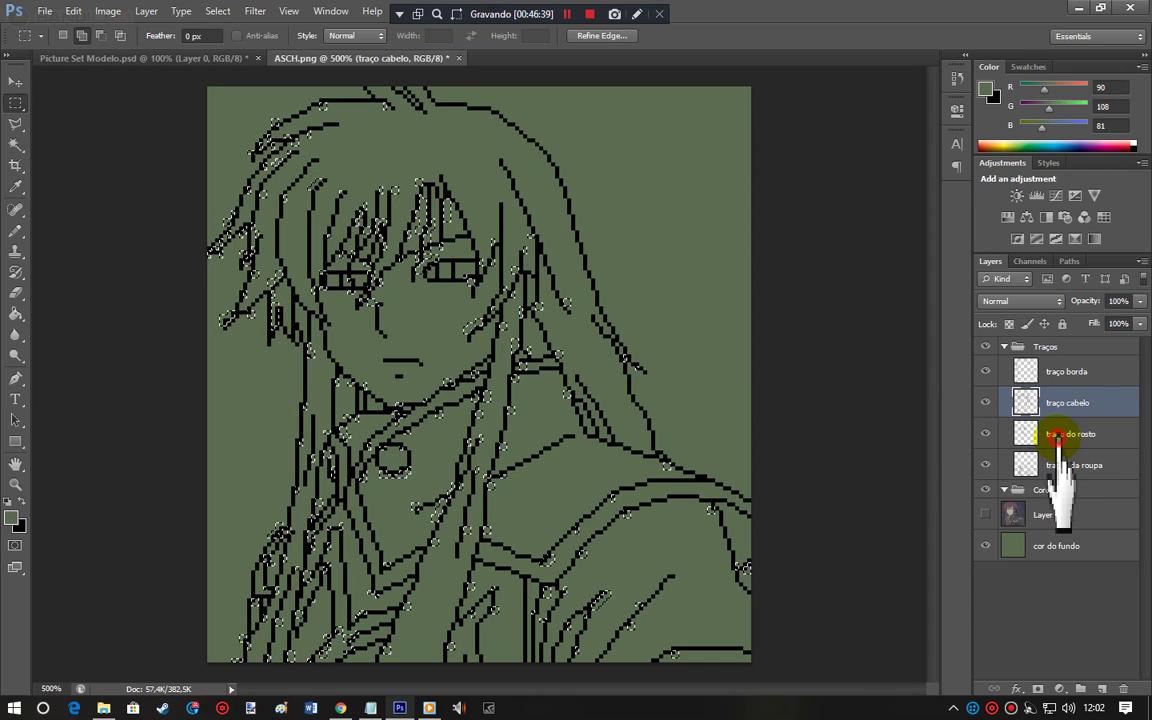
pyautogui.click(1057, 437)
pyautogui.click(1055, 467)
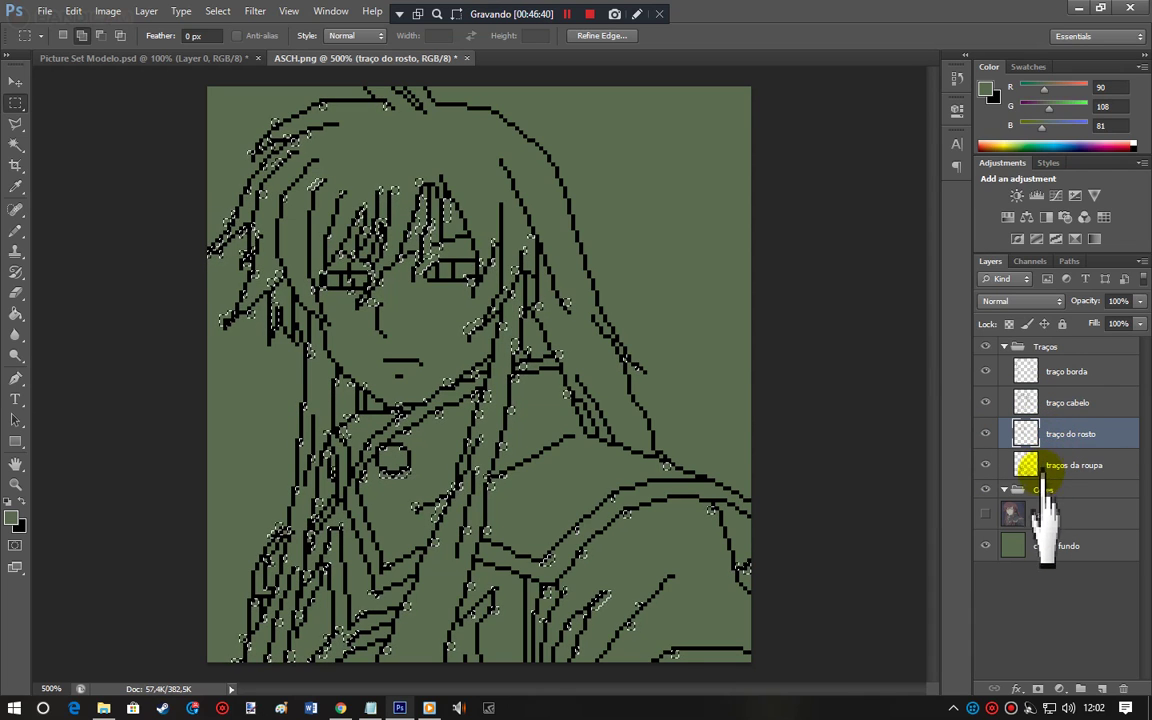
pyautogui.moveTo(1055, 467); pyautogui.dragTo(845, 445)
pyautogui.hotkey('ctrl', 'd')
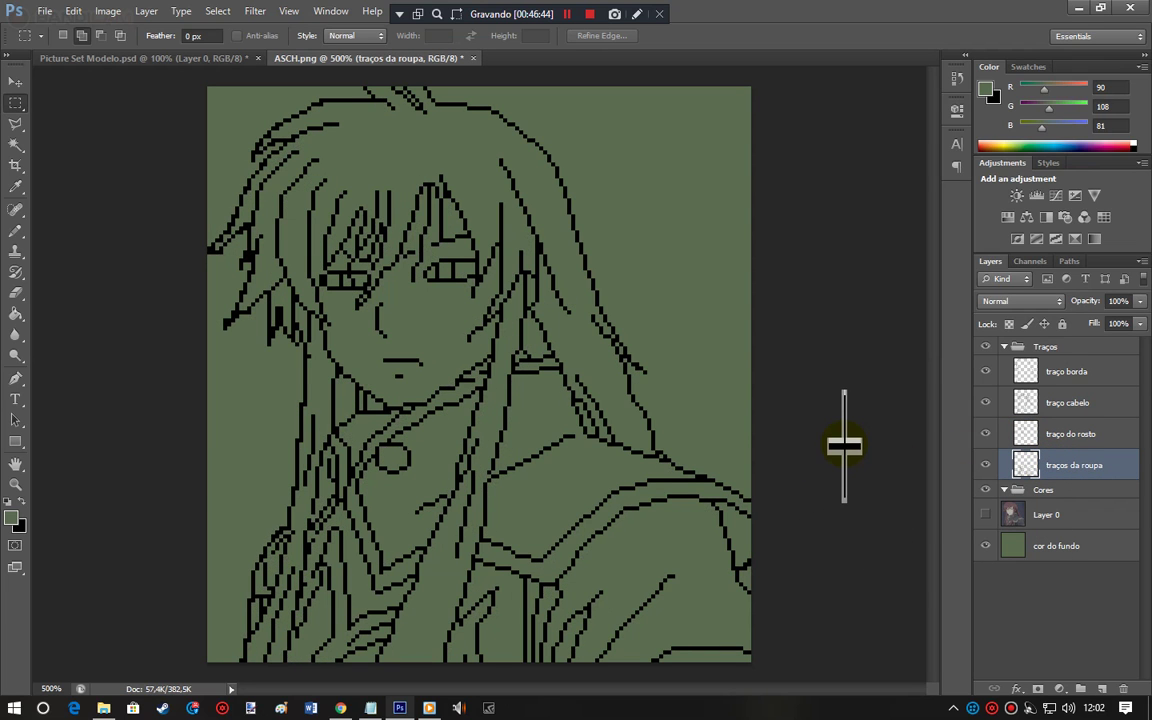
# Step: Show the Layer 0 reference image beneath the line layers around the character's face
pyautogui.click(1068, 372)
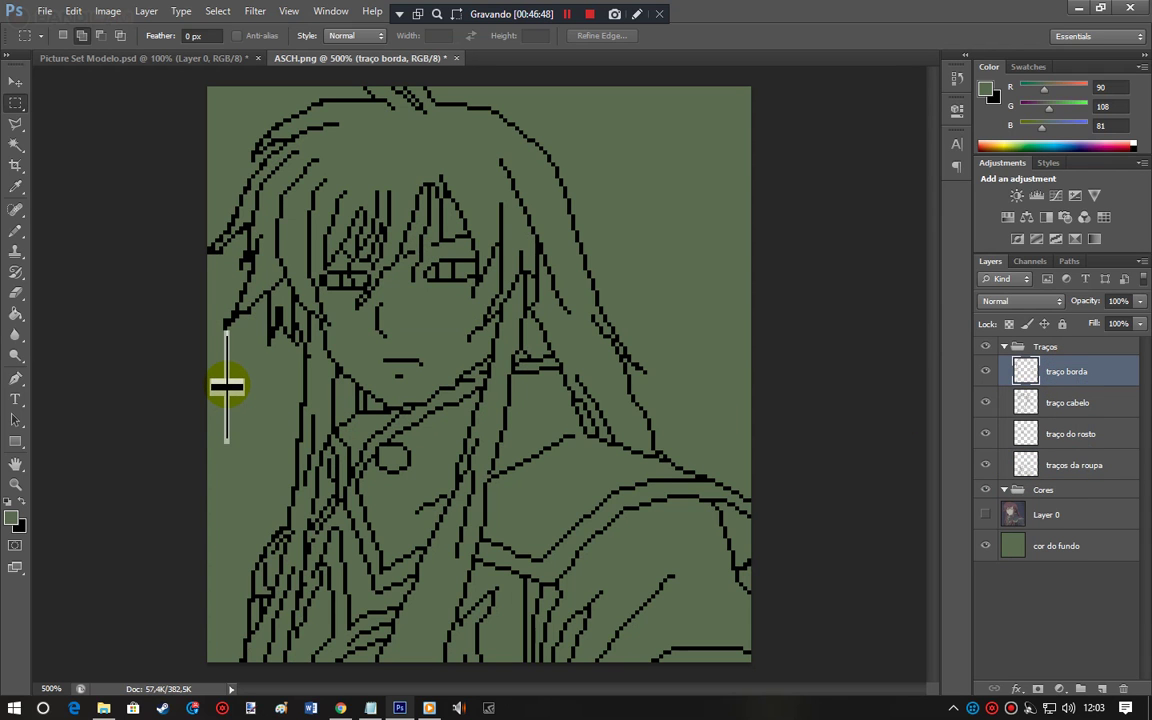
pyautogui.scroll(5, 226, 383)
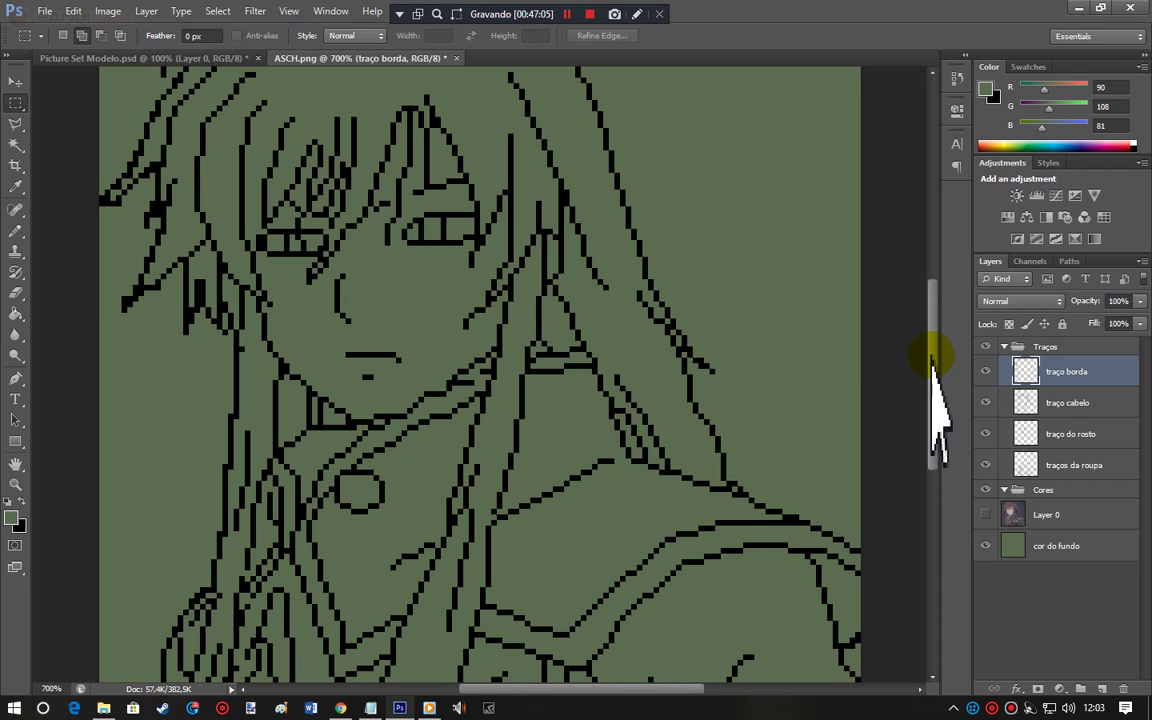
pyautogui.hotkey('ctrl', '-')
pyautogui.hotkey('ctrl', '+')
pyautogui.hotkey('ctrl', '+')
pyautogui.hotkey('ctrl', '+')
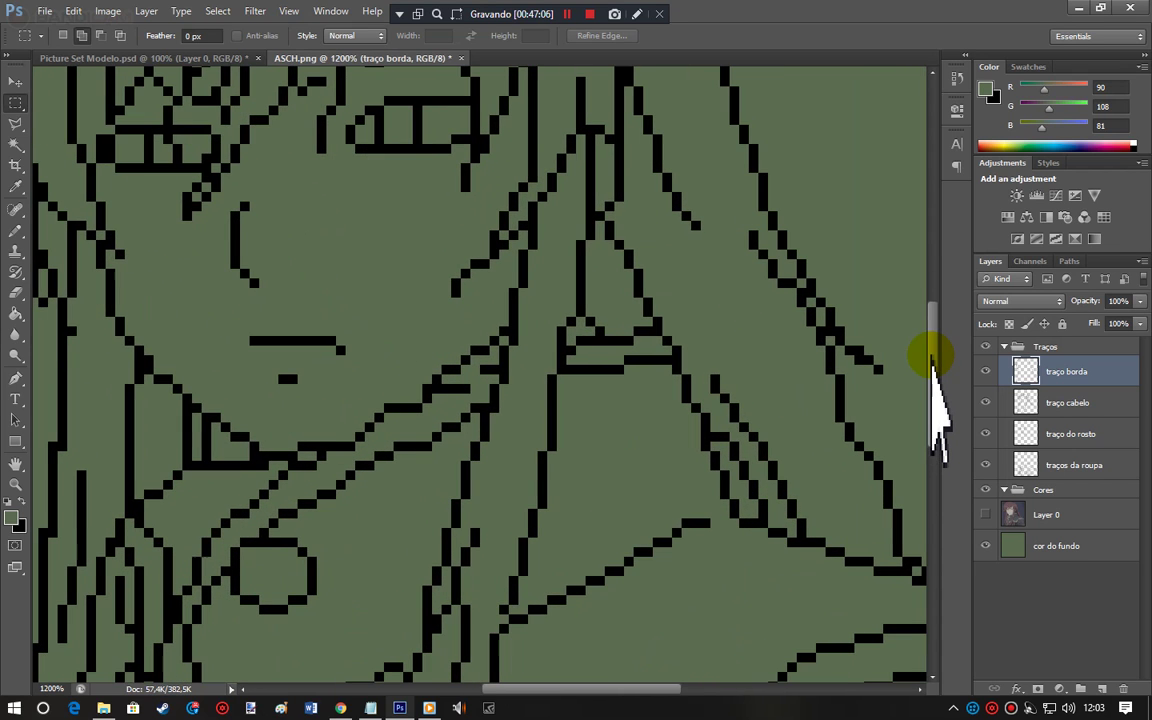
pyautogui.click(985, 514)
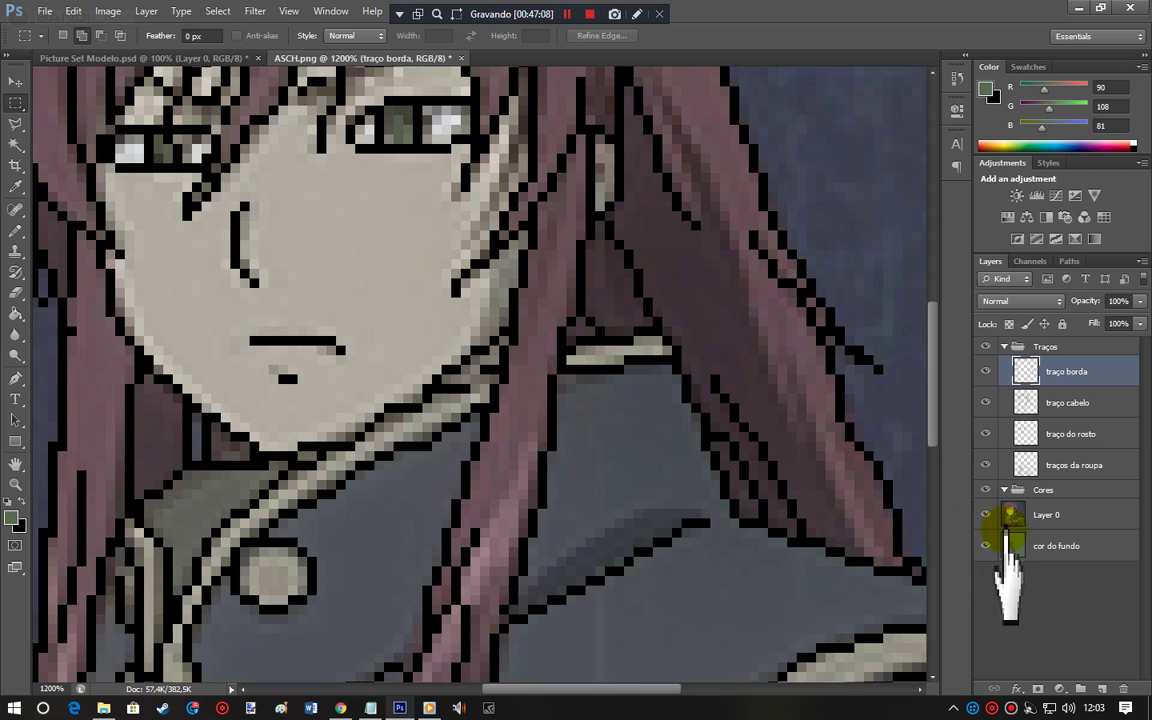
pyautogui.scroll(3, 931, 437)
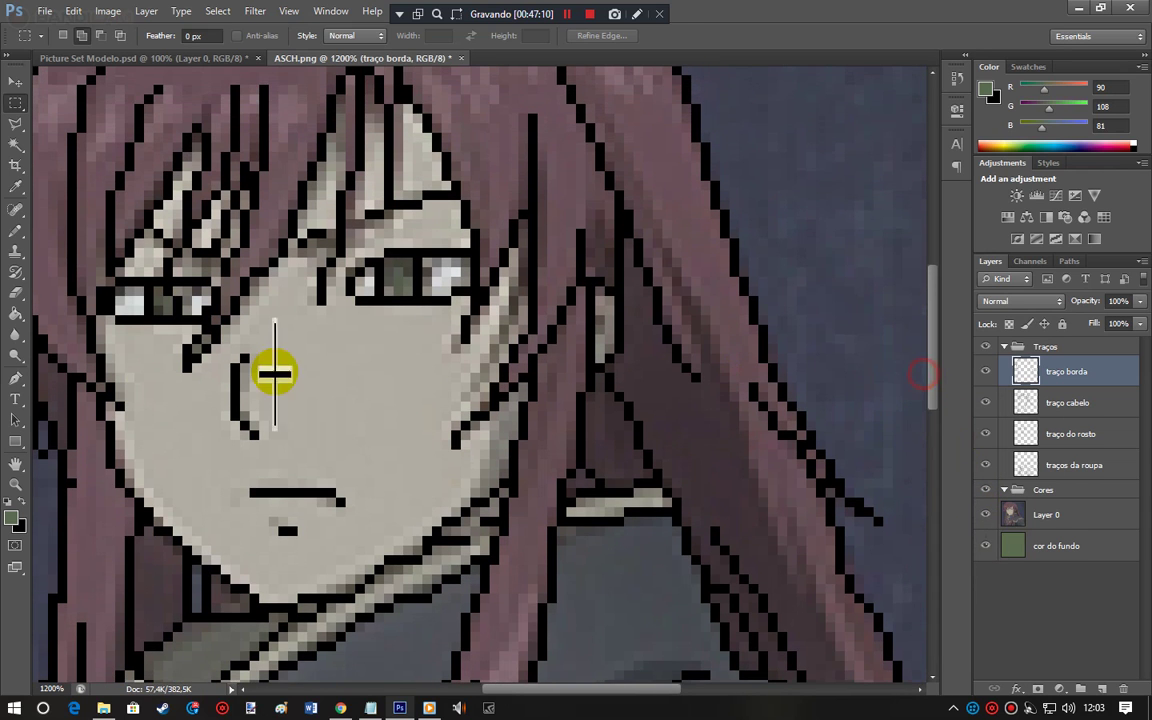
# Step: Set the Pencil to black and fill the gap in the eyebrow above the right-hand eye, undoing the green pixel placed there
pyautogui.click(1058, 434)
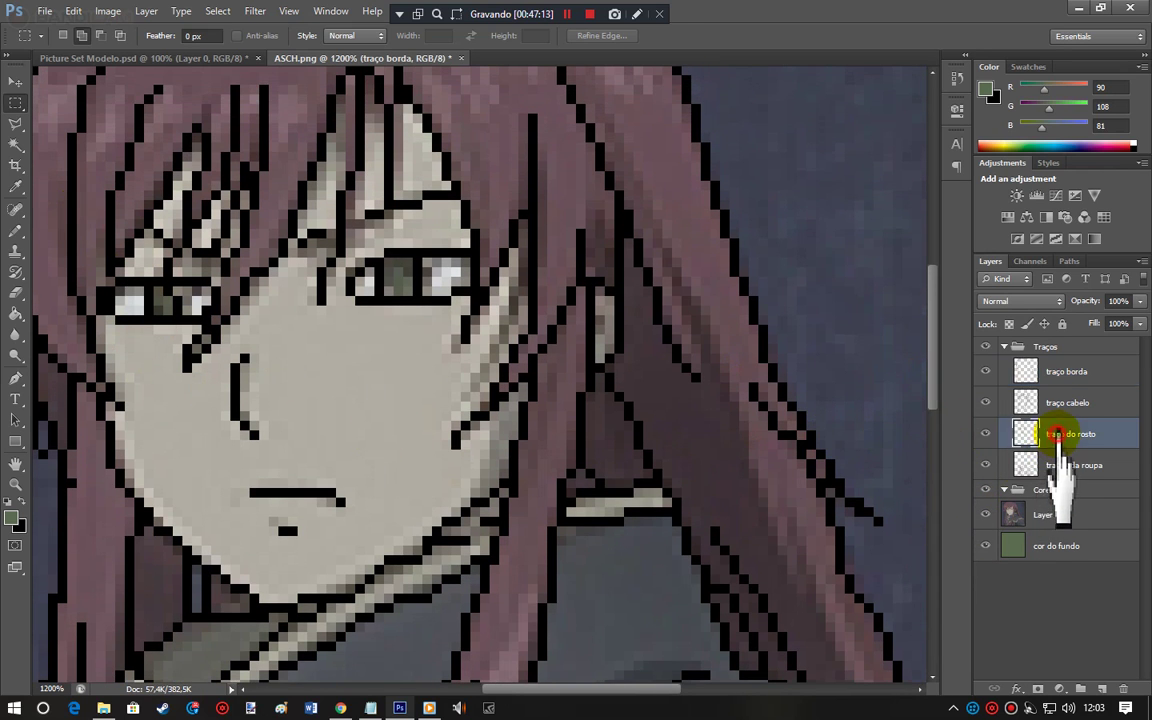
pyautogui.click(15, 230)
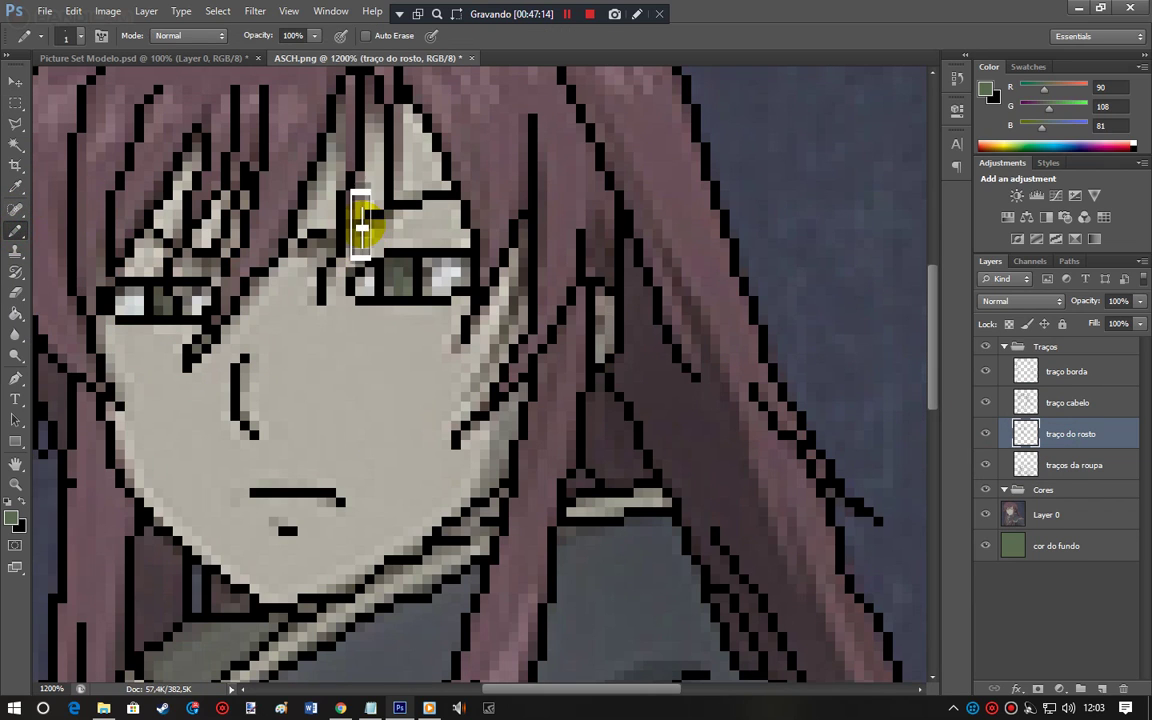
pyautogui.click(355, 222)
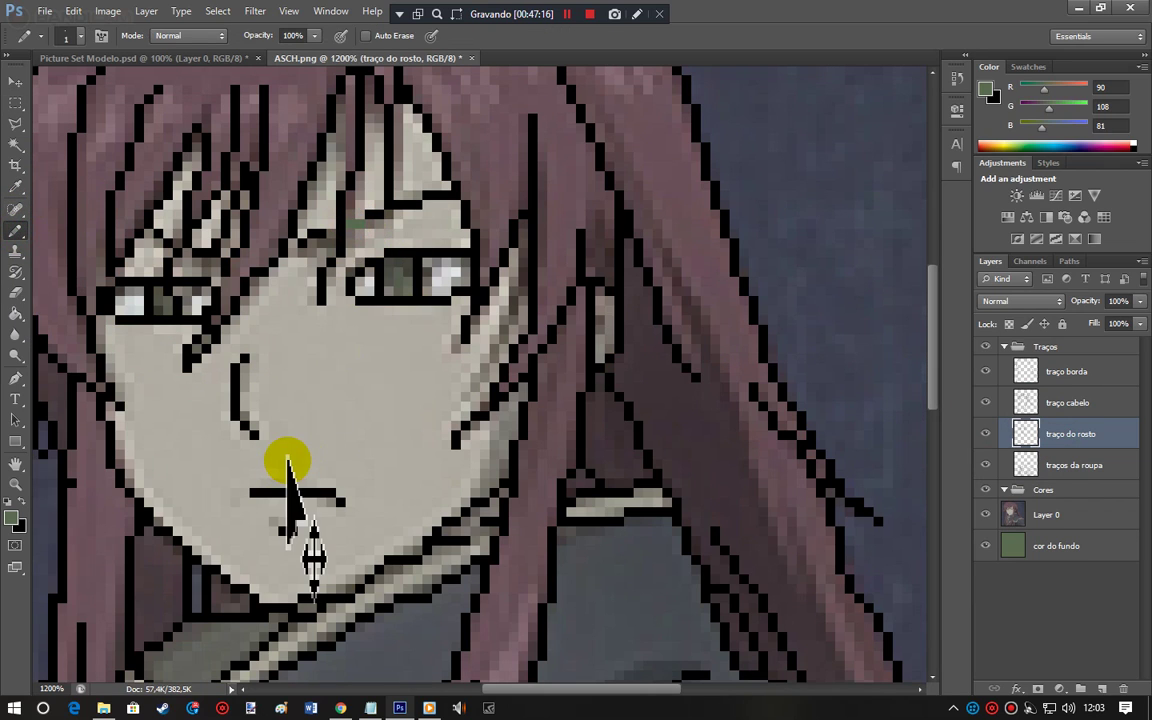
pyautogui.hotkey('alt', '[')
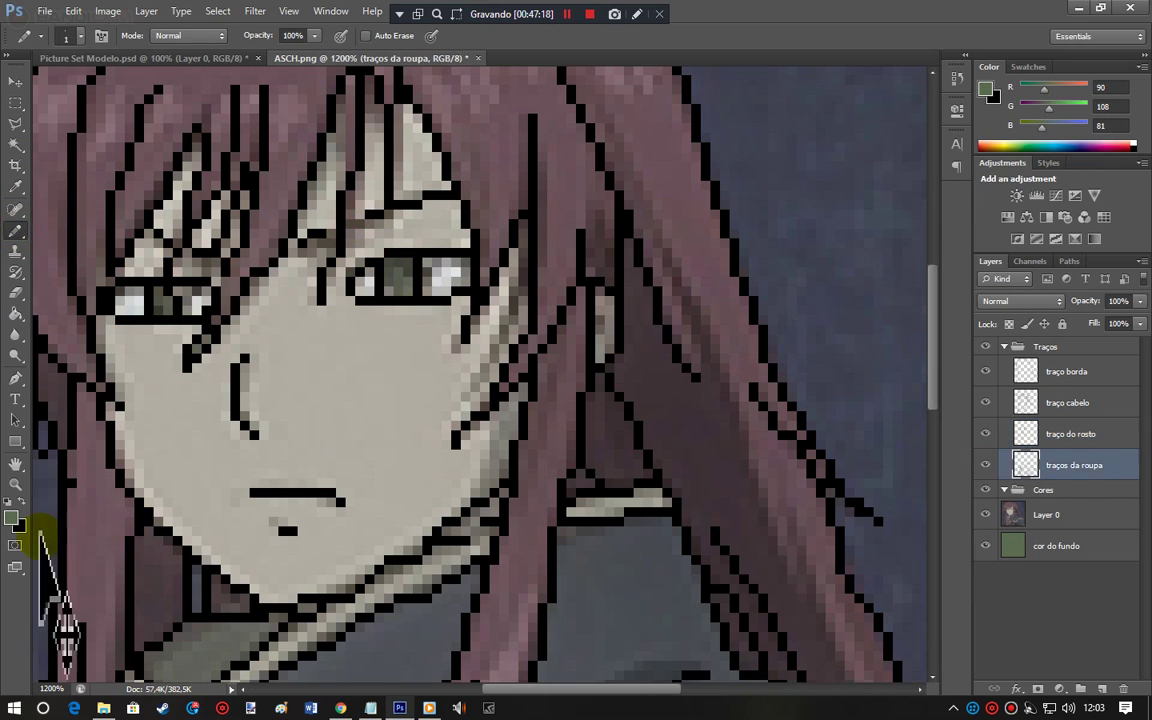
pyautogui.click(9, 502)
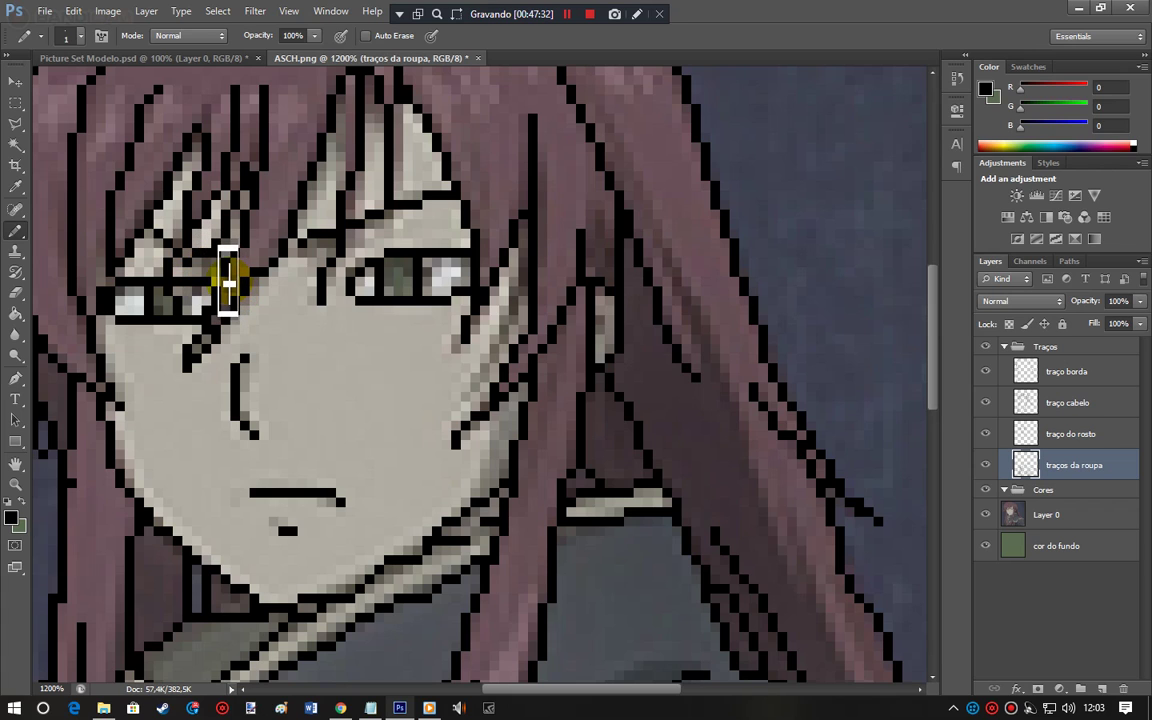
# Step: Hide the traço cabelo layer and extend the outer end of the left-hand eyebrow on traço do rosto, comparing with traços da roupa hidden and shown
pyautogui.click(985, 433)
pyautogui.click(985, 433)
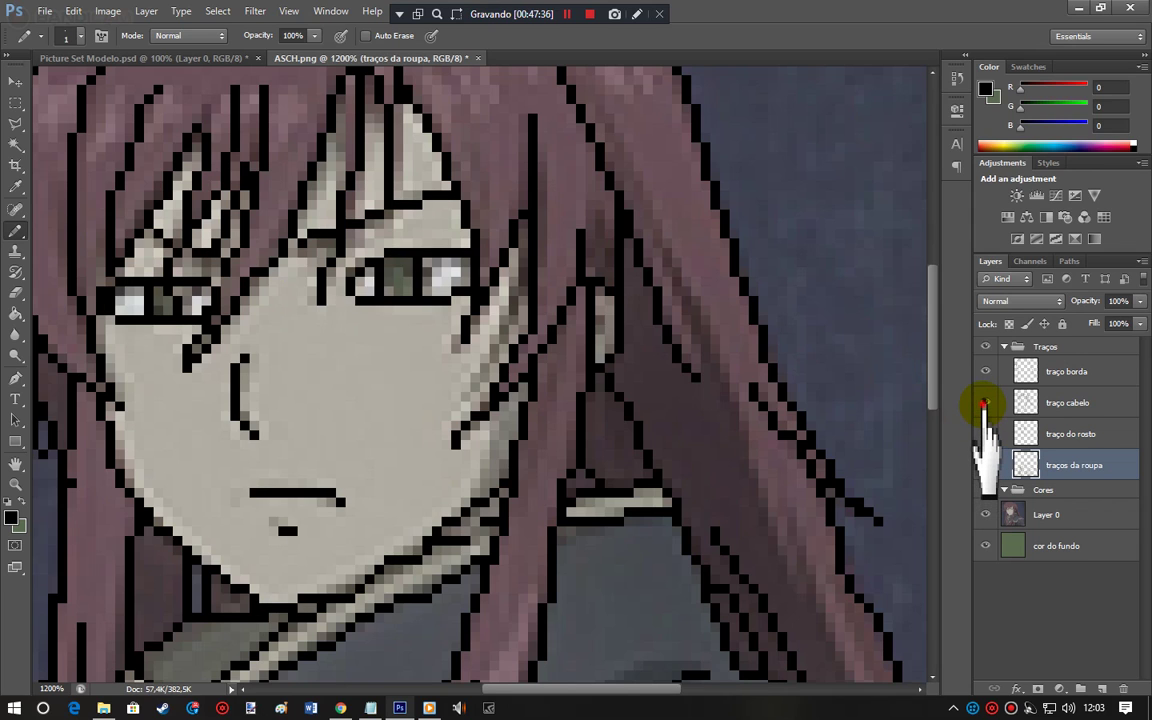
pyautogui.click(985, 402)
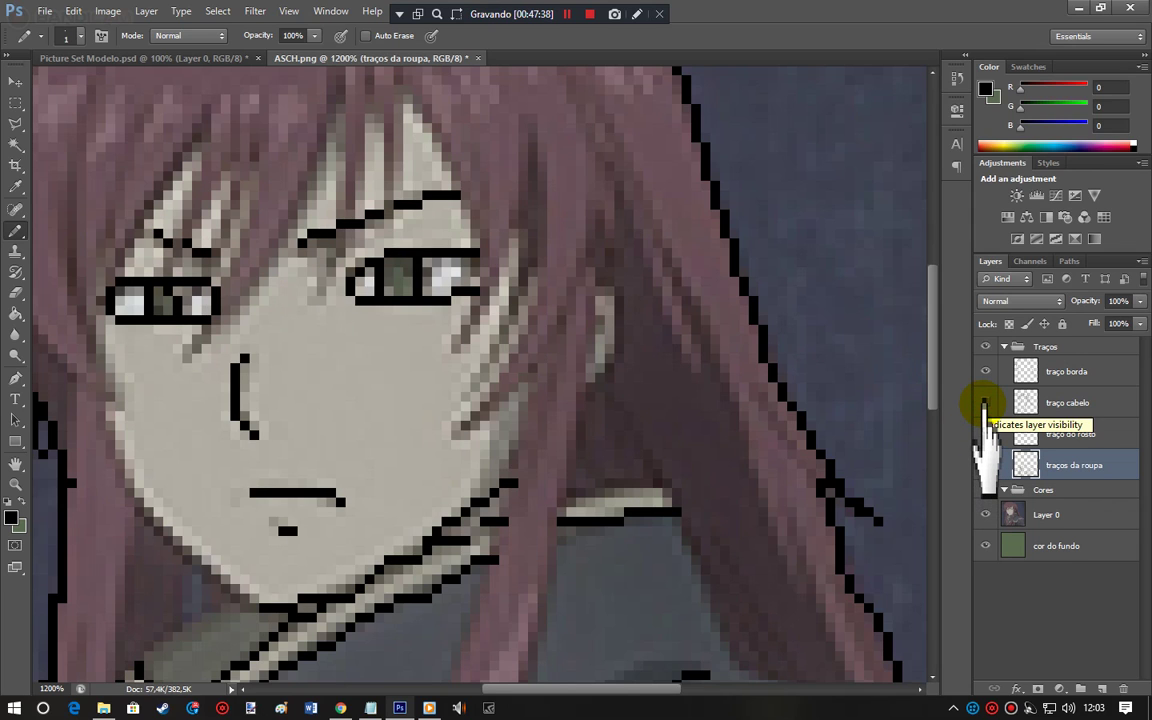
pyautogui.click(1062, 437)
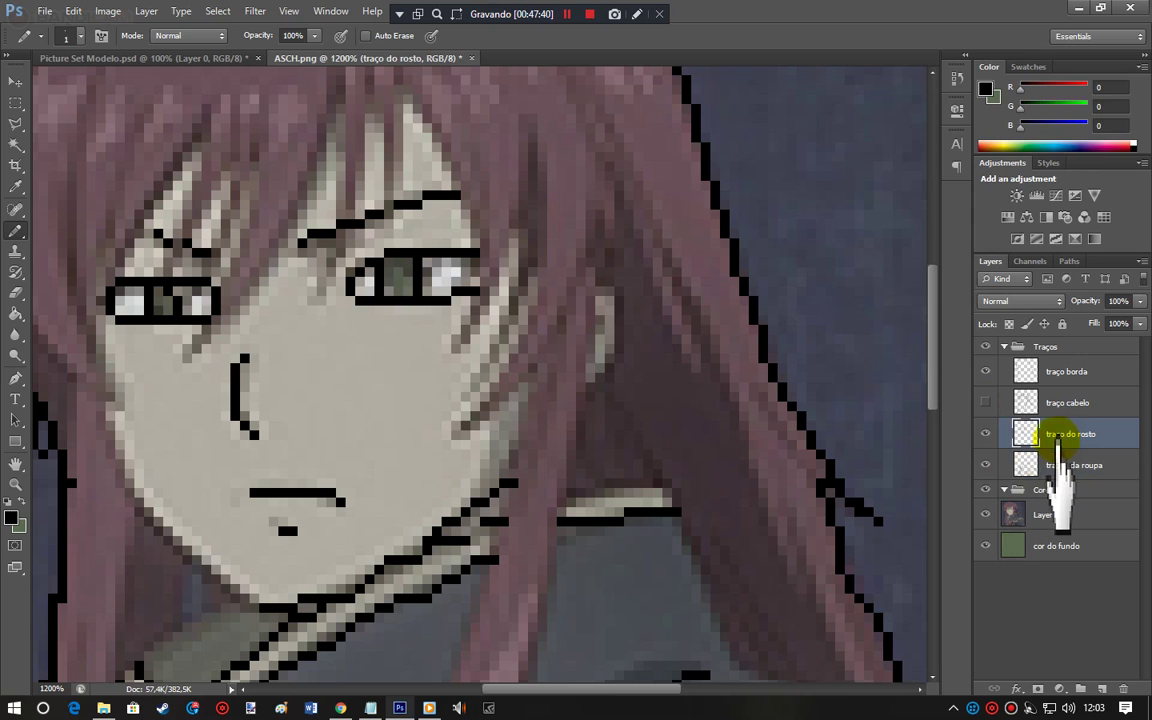
pyautogui.click(985, 465)
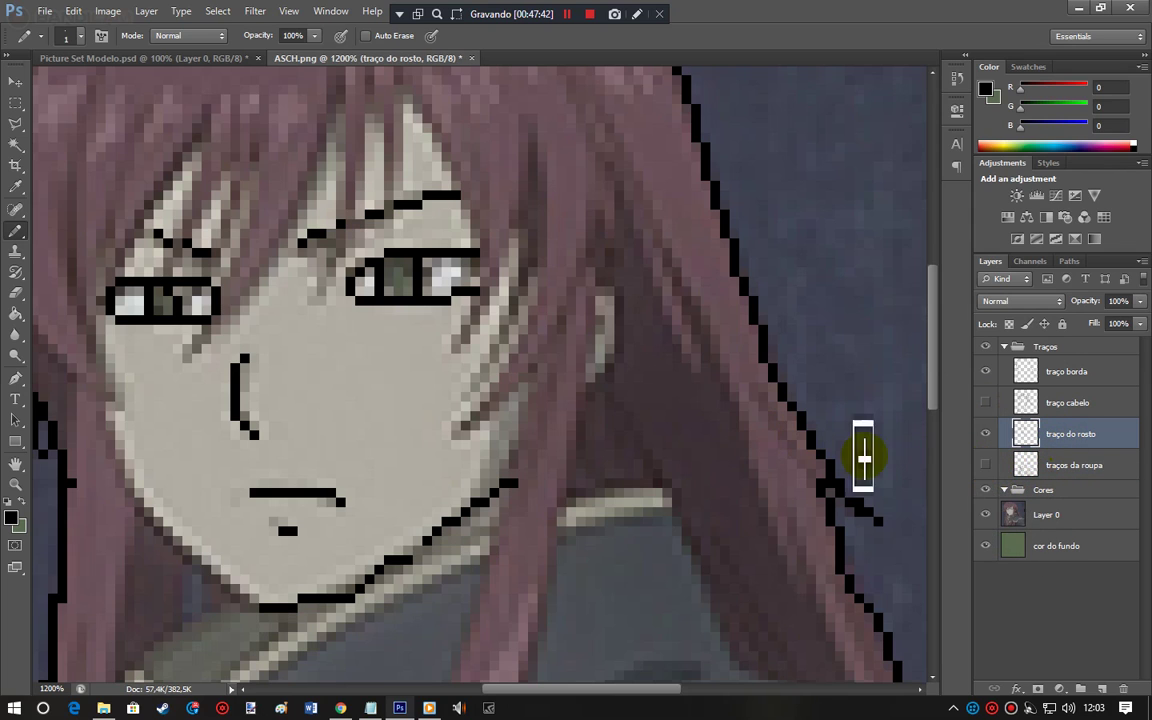
pyautogui.click(986, 466)
pyautogui.click(985, 466)
pyautogui.click(985, 466)
pyautogui.click(985, 467)
pyautogui.click(985, 466)
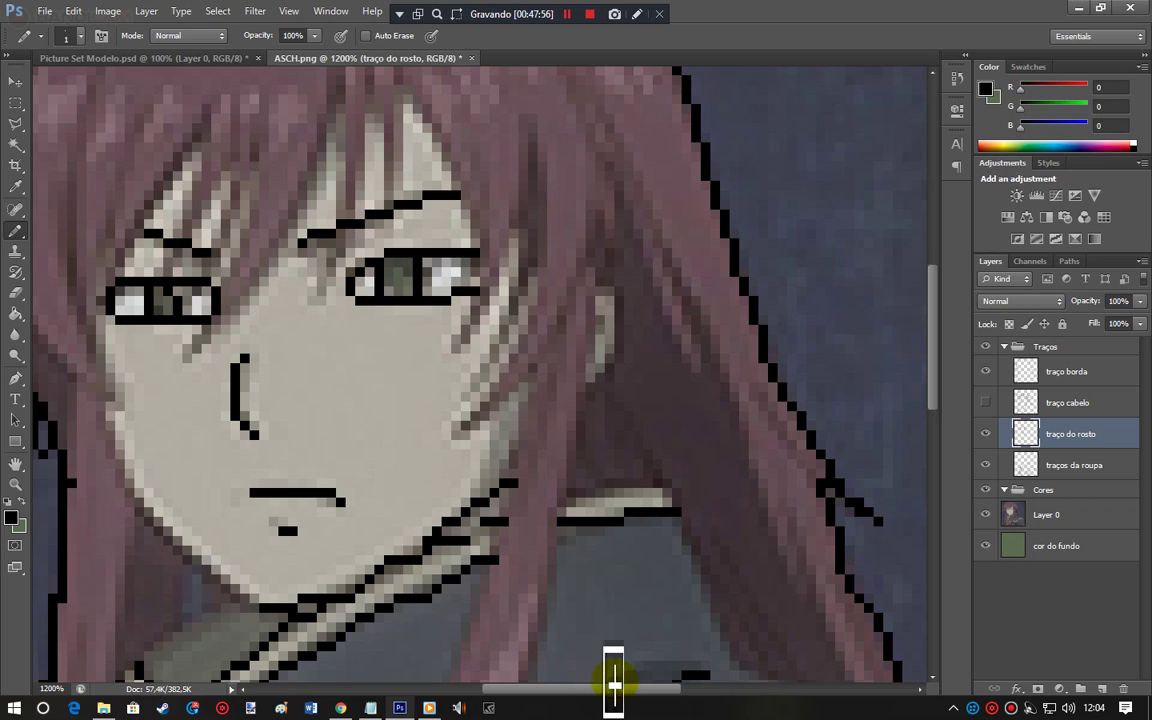
# Step: Leave only the traço borda lines visible over the green background and make traço borda the active layer
pyautogui.moveTo(610, 690)
pyautogui.mouseDown()
pyautogui.moveTo(540, 690)
pyautogui.moveTo(562, 690)
pyautogui.mouseUp()
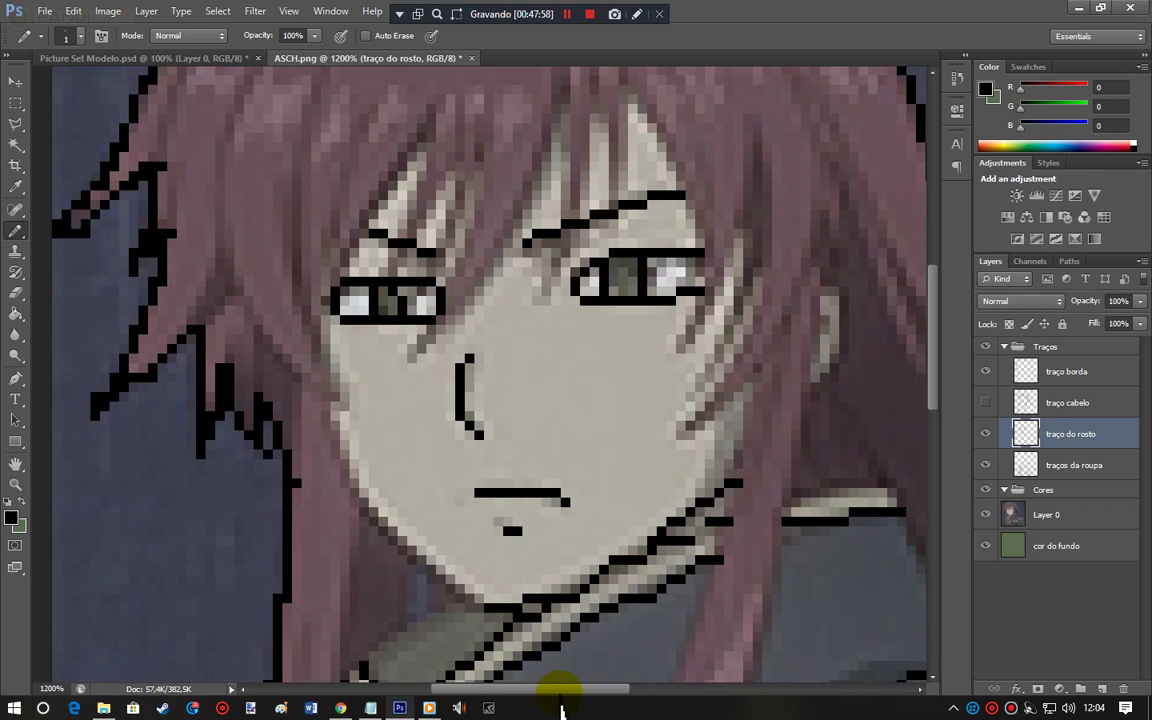
pyautogui.click(986, 466)
pyautogui.click(986, 466)
pyautogui.click(986, 466)
pyautogui.click(986, 433)
pyautogui.click(986, 433)
pyautogui.click(986, 433)
pyautogui.click(986, 402)
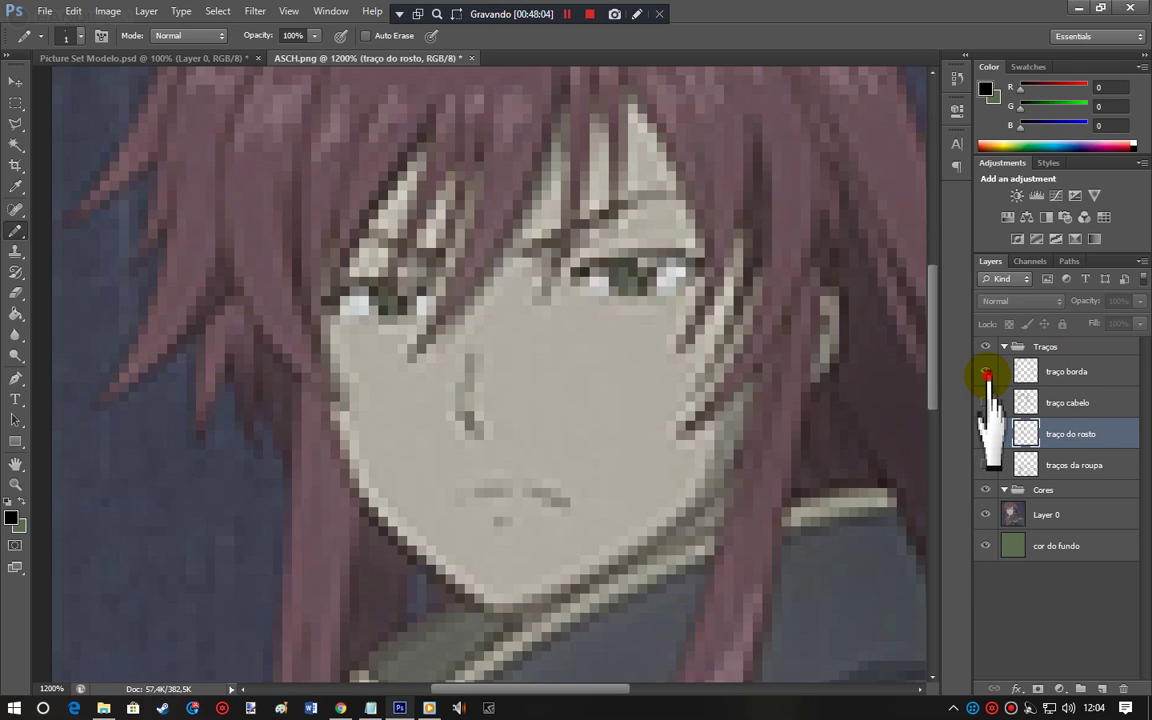
pyautogui.click(986, 402)
pyautogui.click(986, 402)
pyautogui.click(986, 514)
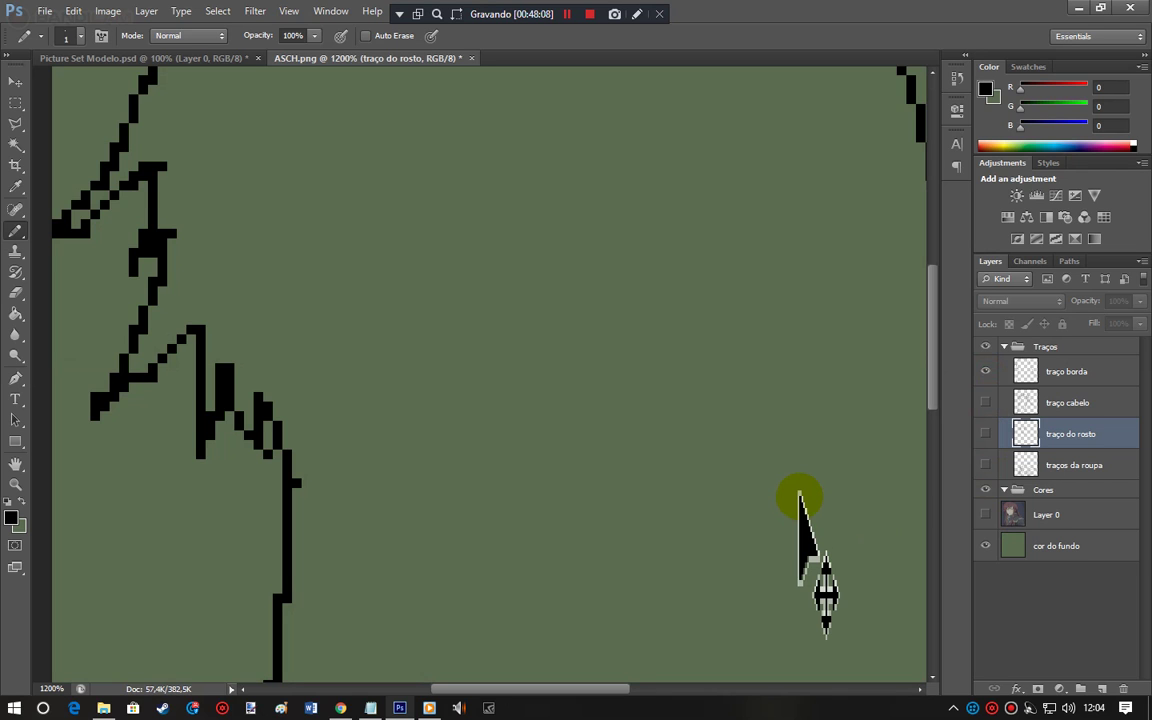
pyautogui.hotkey('ctrl', '+')
pyautogui.hotkey('ctrl', '-')
pyautogui.hotkey('ctrl', '-')
pyautogui.hotkey('ctrl', '-')
pyautogui.hotkey('ctrl', '-')
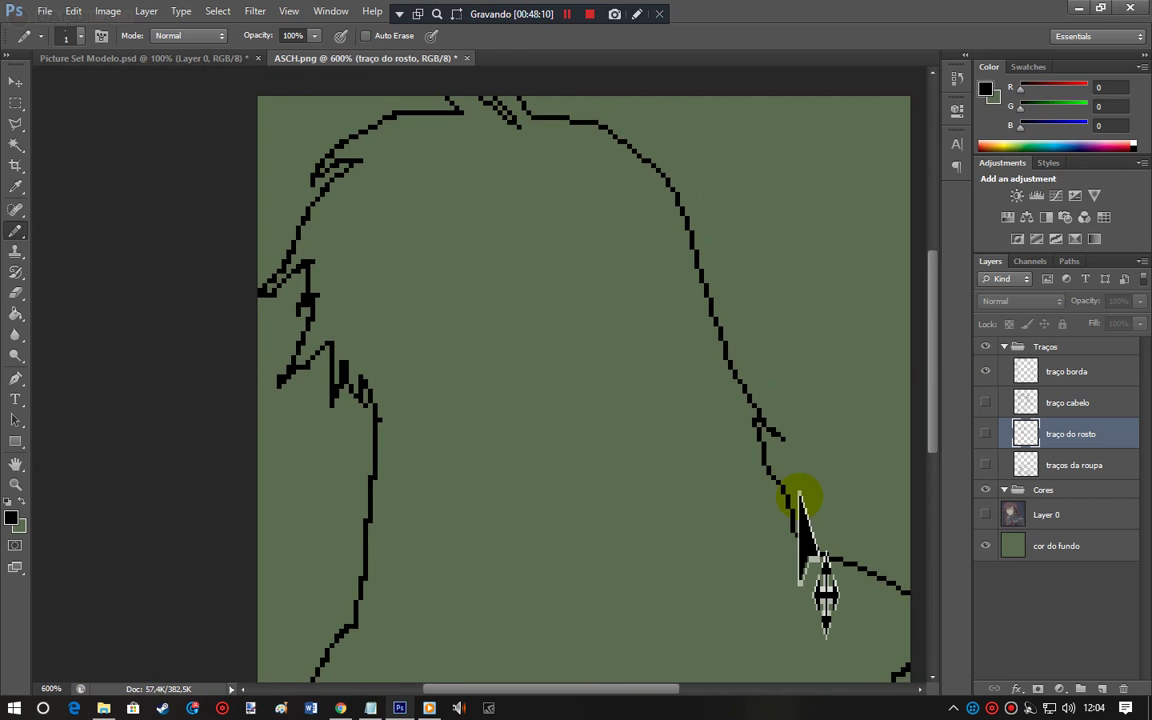
pyautogui.scroll(-1, 800, 497)
pyautogui.scroll(2, 800, 497)
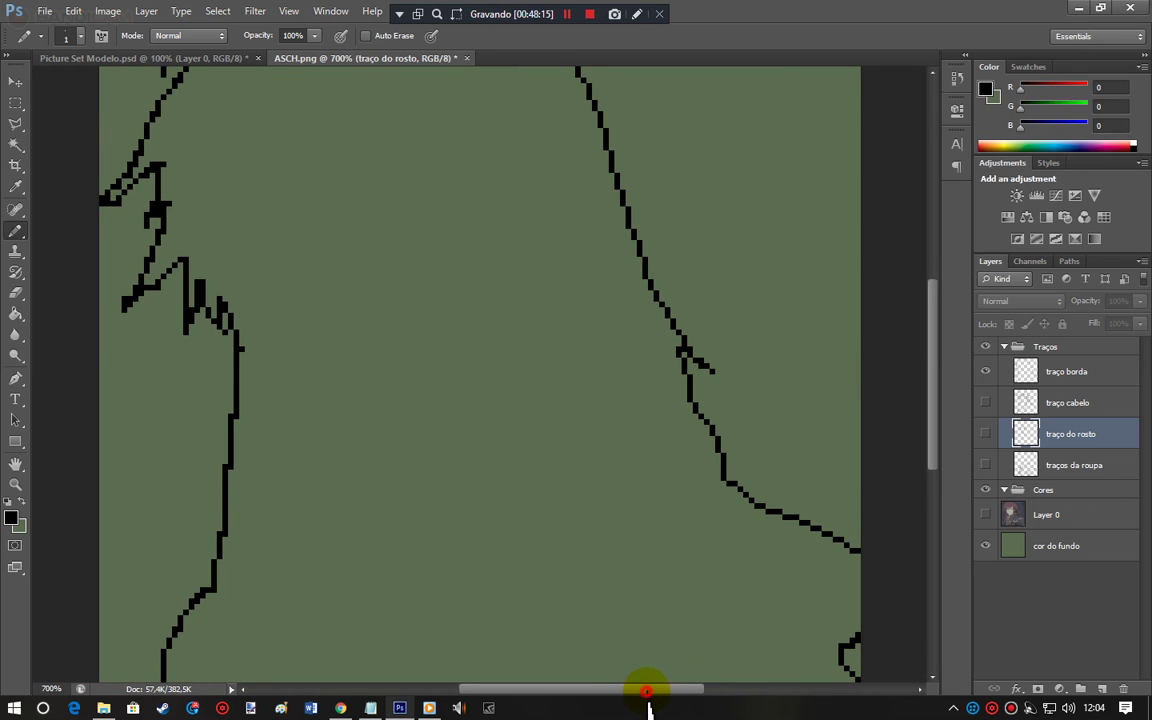
pyautogui.moveTo(647, 690); pyautogui.dragTo(622, 689)
pyautogui.click(1095, 372)
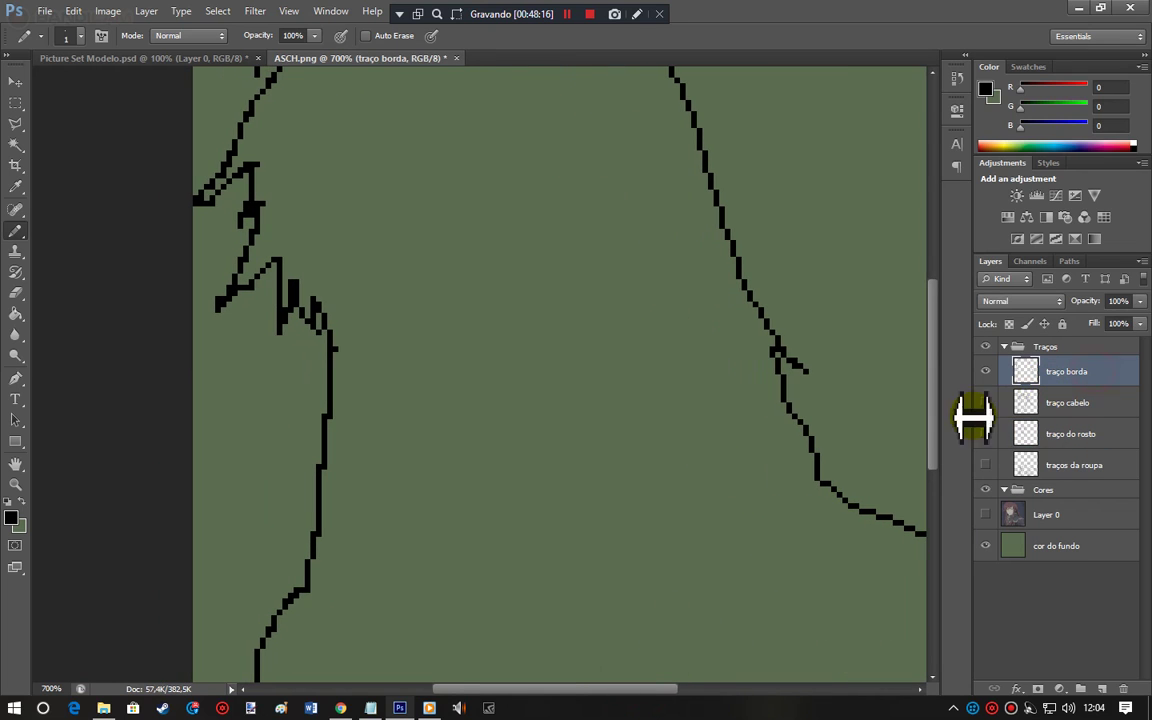
# Step: Select the surplus corner pixels along the upper-left curve of the hair outline and its small strand using the Rectangular Marquee
pyautogui.scroll(5, 926, 440)
pyautogui.scroll(-3, 914, 322)
pyautogui.scroll(1, 913, 347)
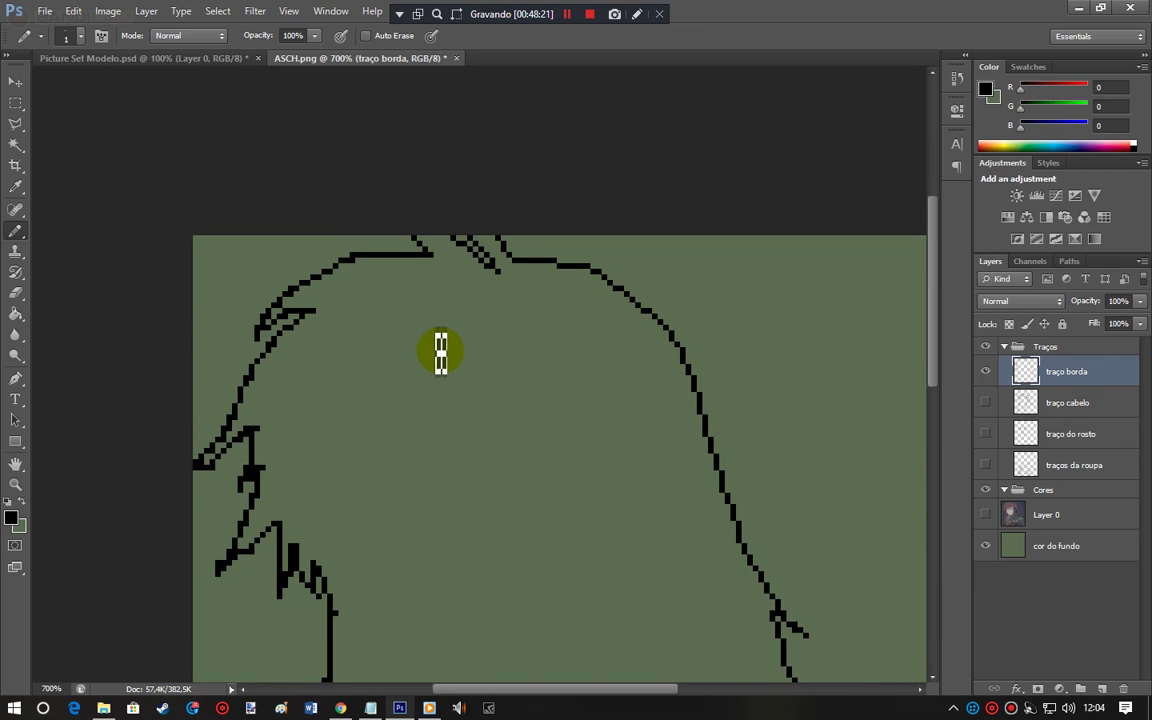
pyautogui.scroll(-2, 440, 352)
pyautogui.scroll(3, 440, 350)
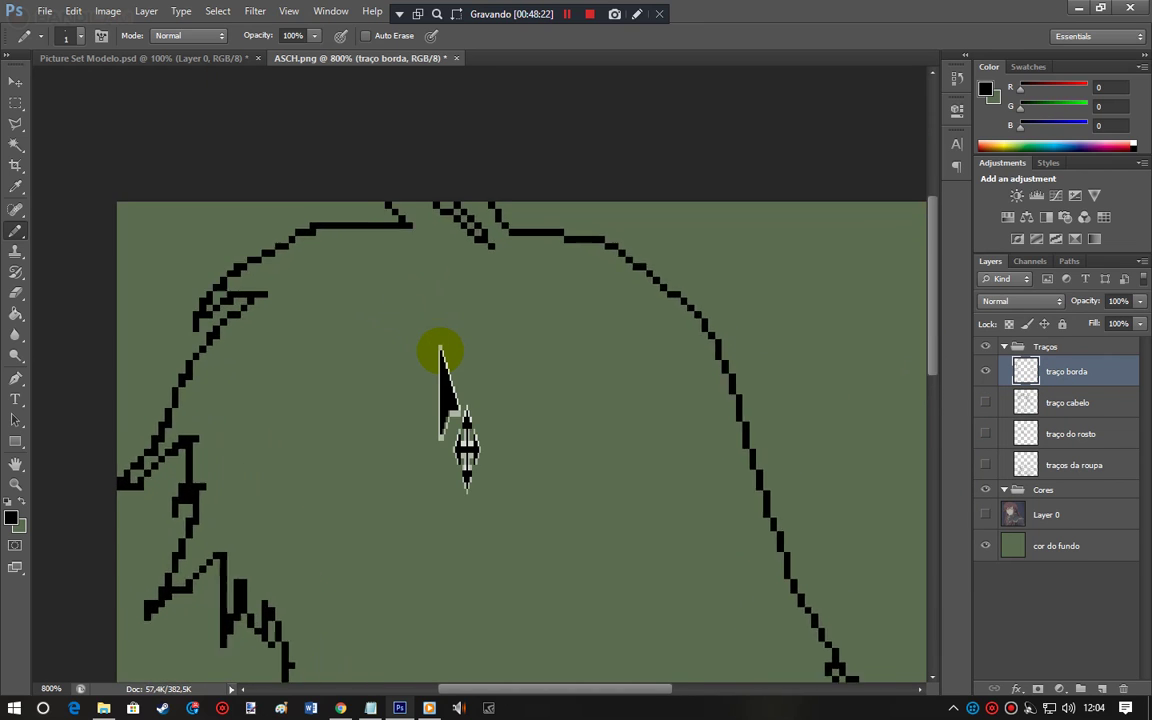
pyautogui.scroll(1, 440, 350)
pyautogui.click(15, 103)
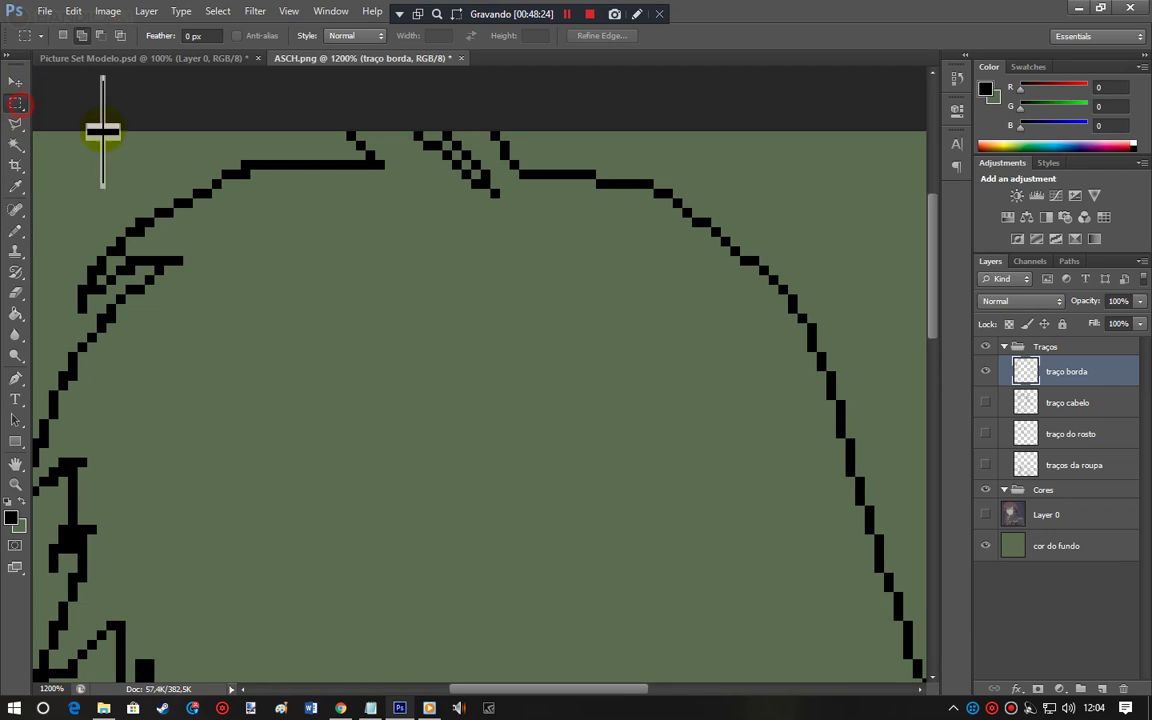
pyautogui.moveTo(241, 175); pyautogui.dragTo(257, 187)
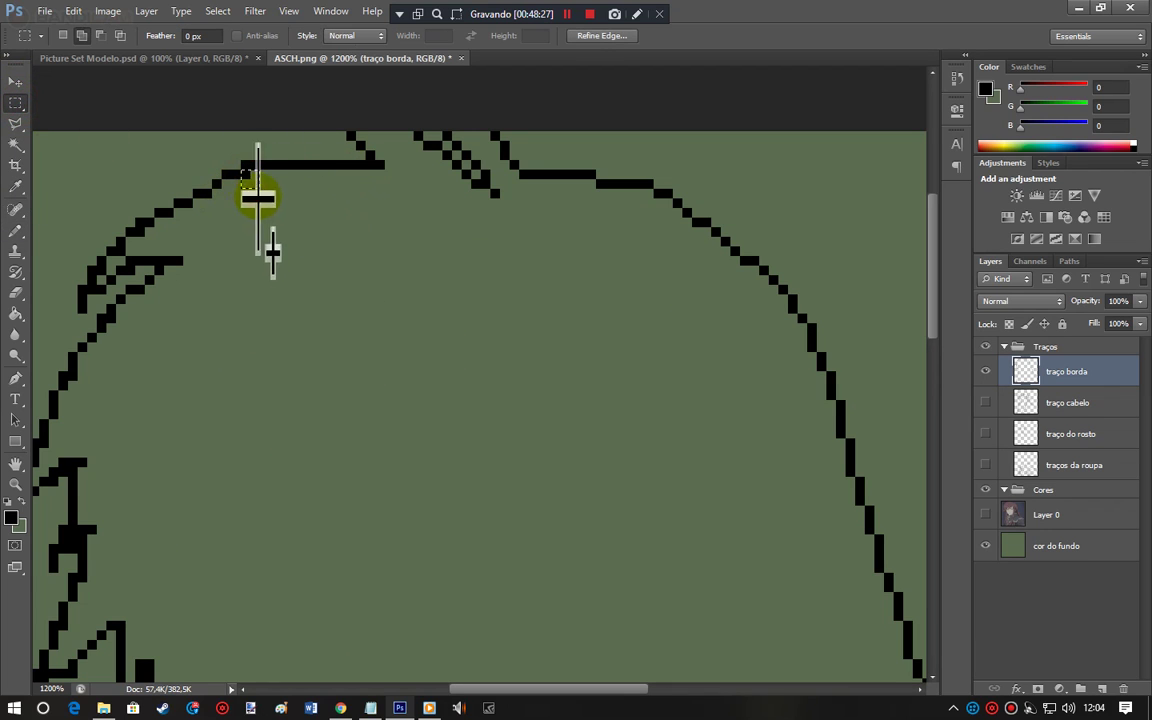
pyautogui.moveTo(140, 236); pyautogui.dragTo(118, 256)
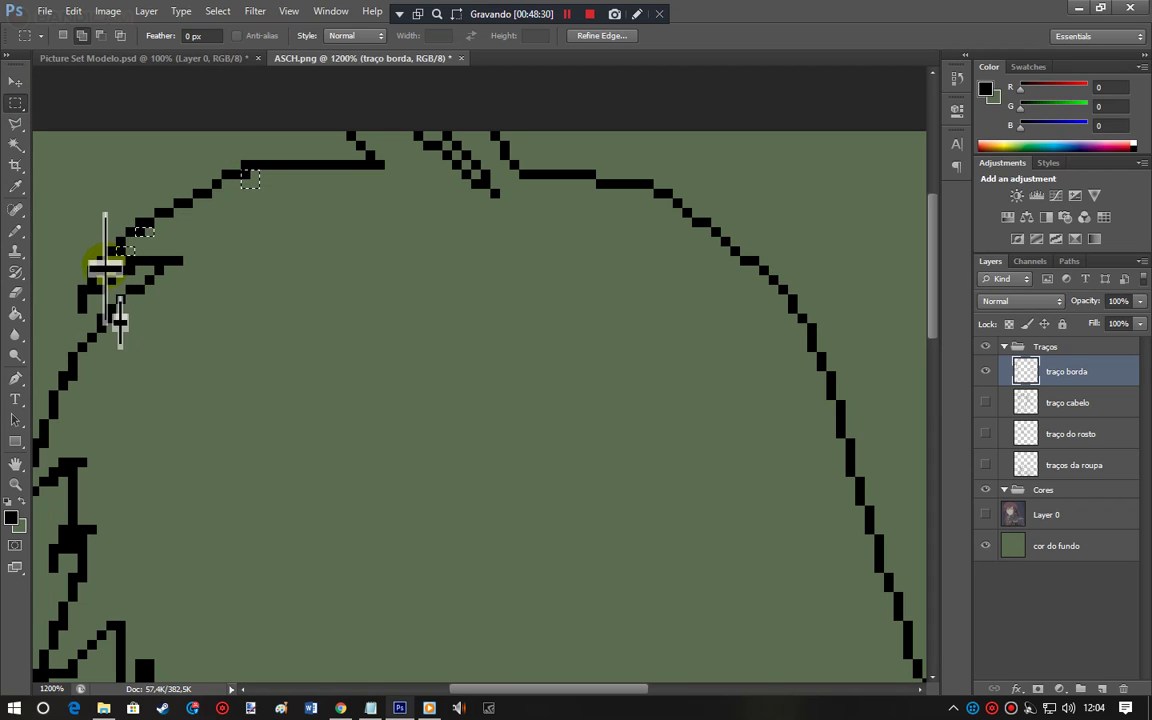
pyautogui.moveTo(69, 275); pyautogui.dragTo(86, 292)
pyautogui.moveTo(99, 276); pyautogui.dragTo(122, 331)
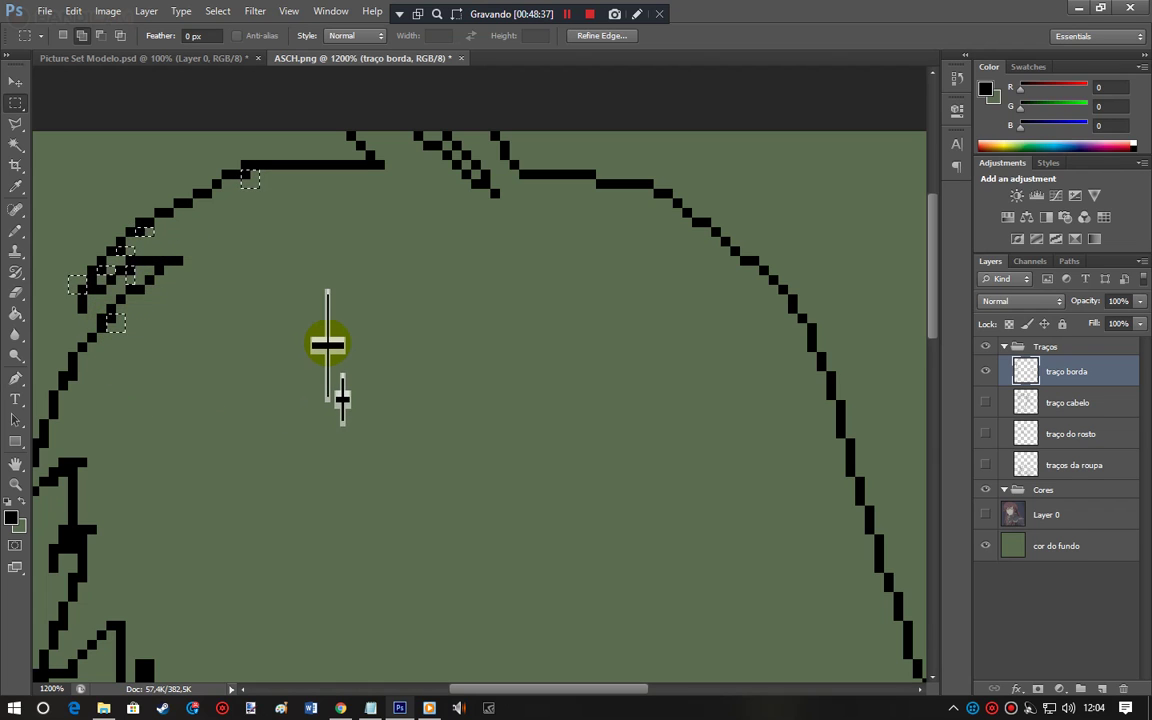
# Step: Add the surplus pixels along the left hair outline and its pointed strands to the selection
pyautogui.moveTo(620, 688); pyautogui.dragTo(555, 689)
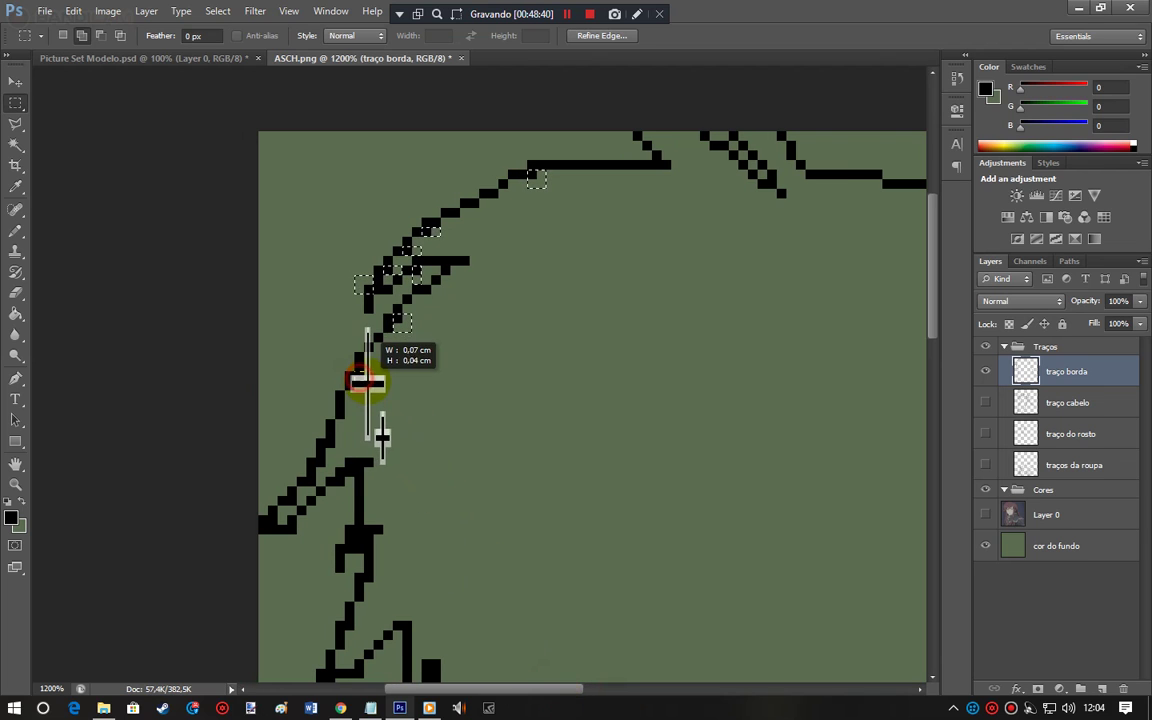
pyautogui.moveTo(322, 463); pyautogui.dragTo(308, 492)
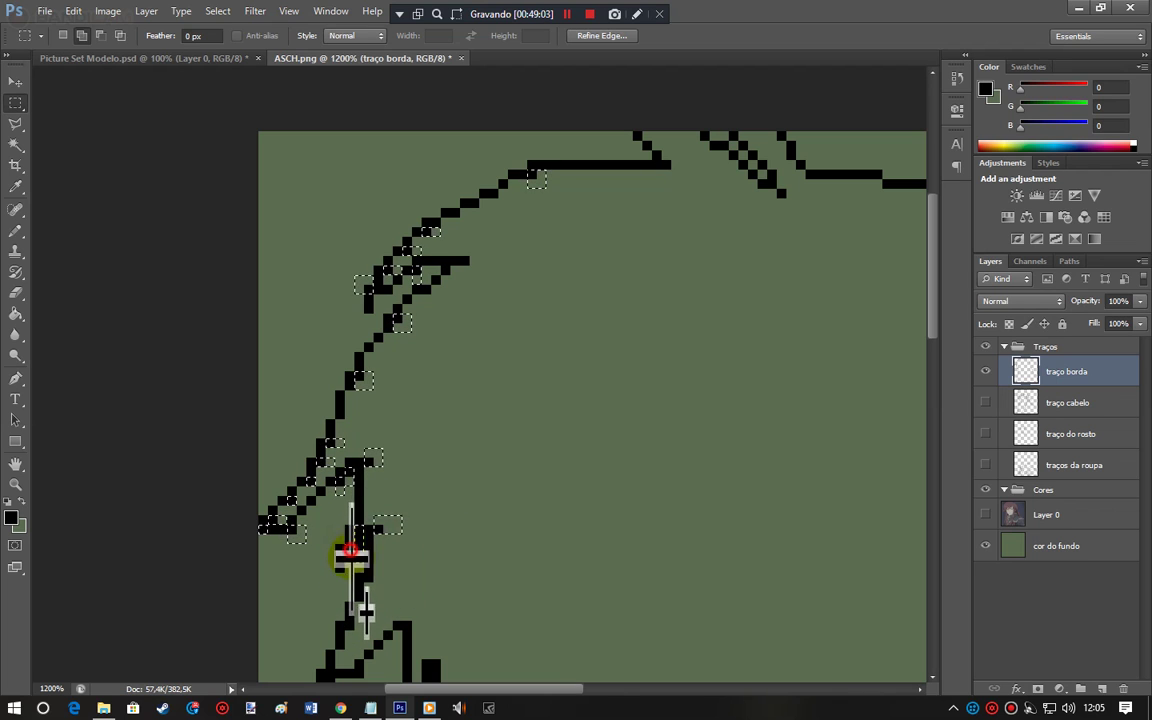
pyautogui.moveTo(931, 325); pyautogui.dragTo(935, 378)
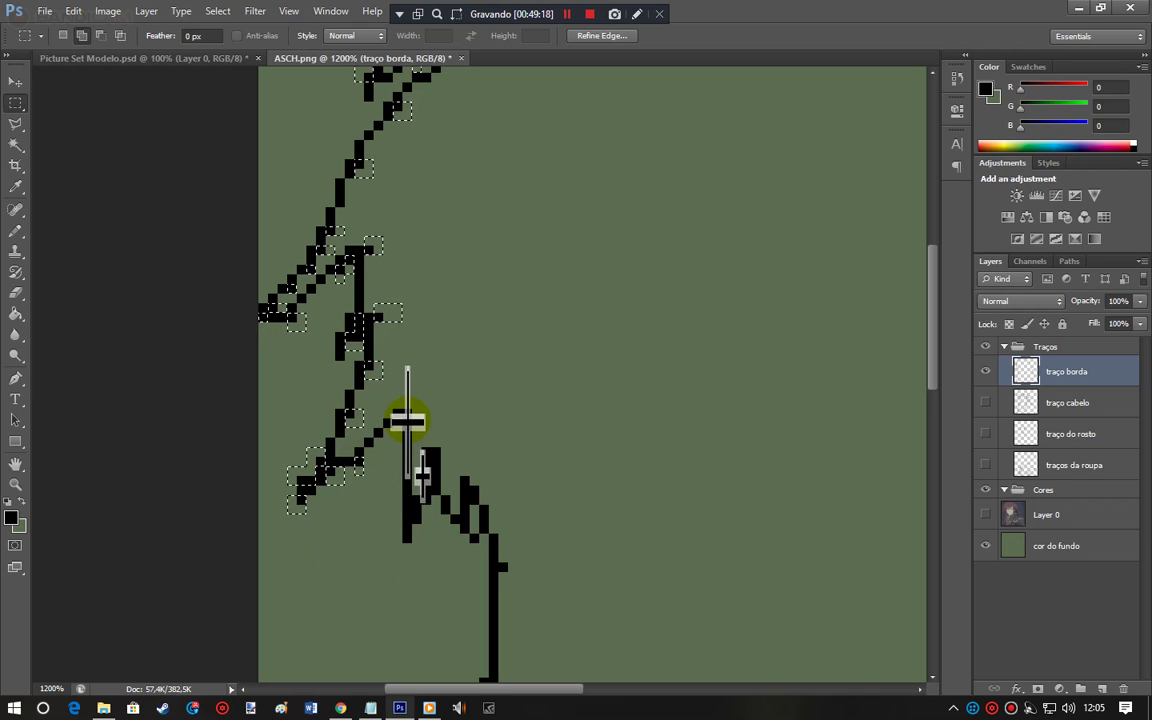
pyautogui.moveTo(408, 410); pyautogui.dragTo(419, 490)
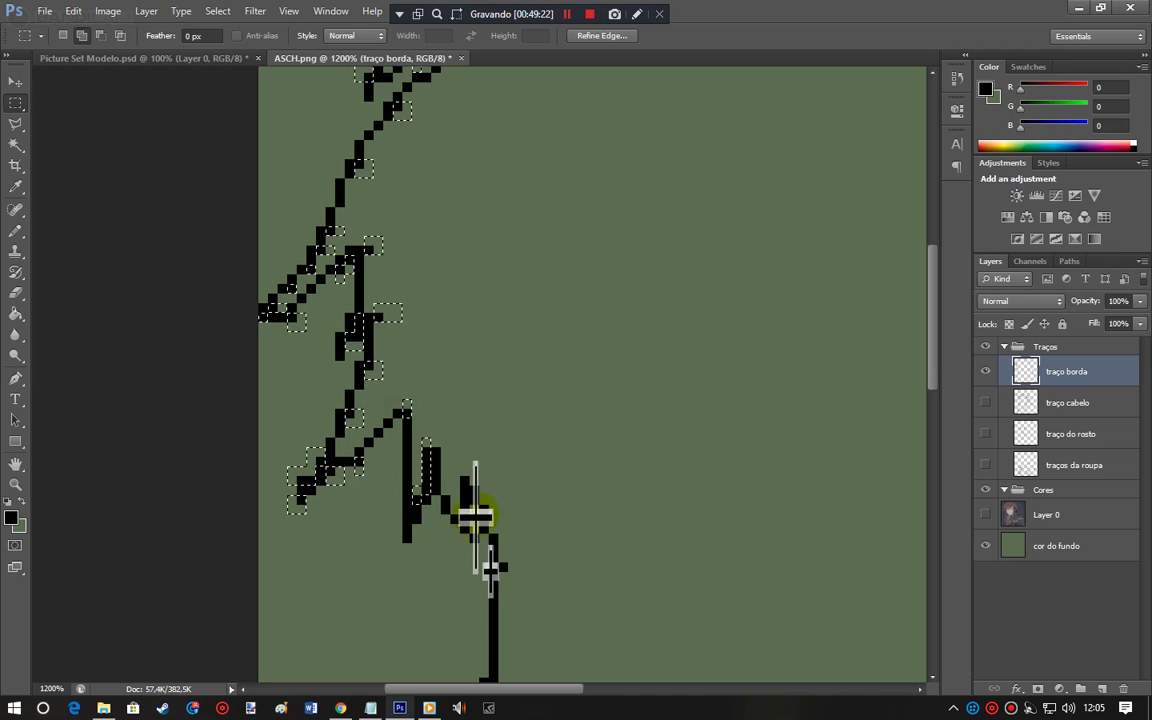
# Step: Add the stray pixel and the surplus corner pixels down the long left hair edge below the spikes to the selection
pyautogui.moveTo(508, 566); pyautogui.dragTo(508, 566)
pyautogui.moveTo(931, 330); pyautogui.dragTo(933, 432)
pyautogui.moveTo(491, 298); pyautogui.dragTo(507, 315)
pyautogui.moveTo(482, 384); pyautogui.dragTo(497, 402)
pyautogui.moveTo(475, 505); pyautogui.dragTo(487, 516)
pyautogui.moveTo(453, 597); pyautogui.dragTo(411, 617)
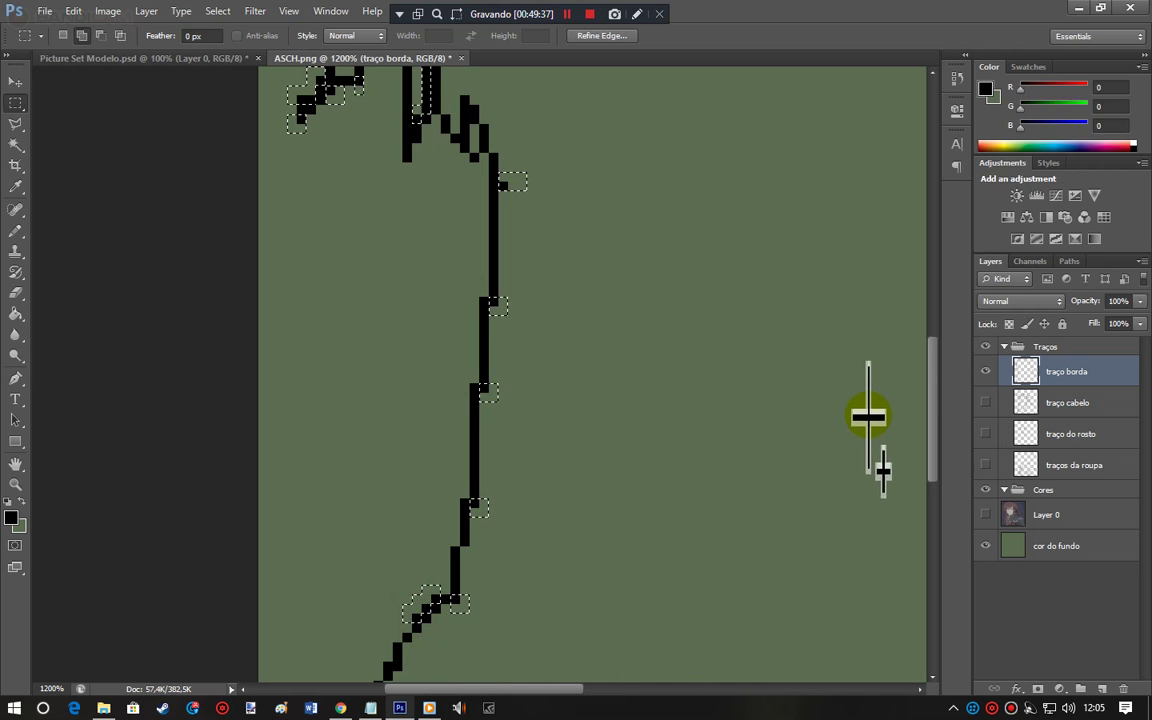
# Step: Add the surplus corner pixels on the last stretch of the left outline near the canvas's lower edge to the selection
pyautogui.moveTo(918, 392); pyautogui.dragTo(928, 465)
pyautogui.moveTo(396, 342); pyautogui.dragTo(410, 356)
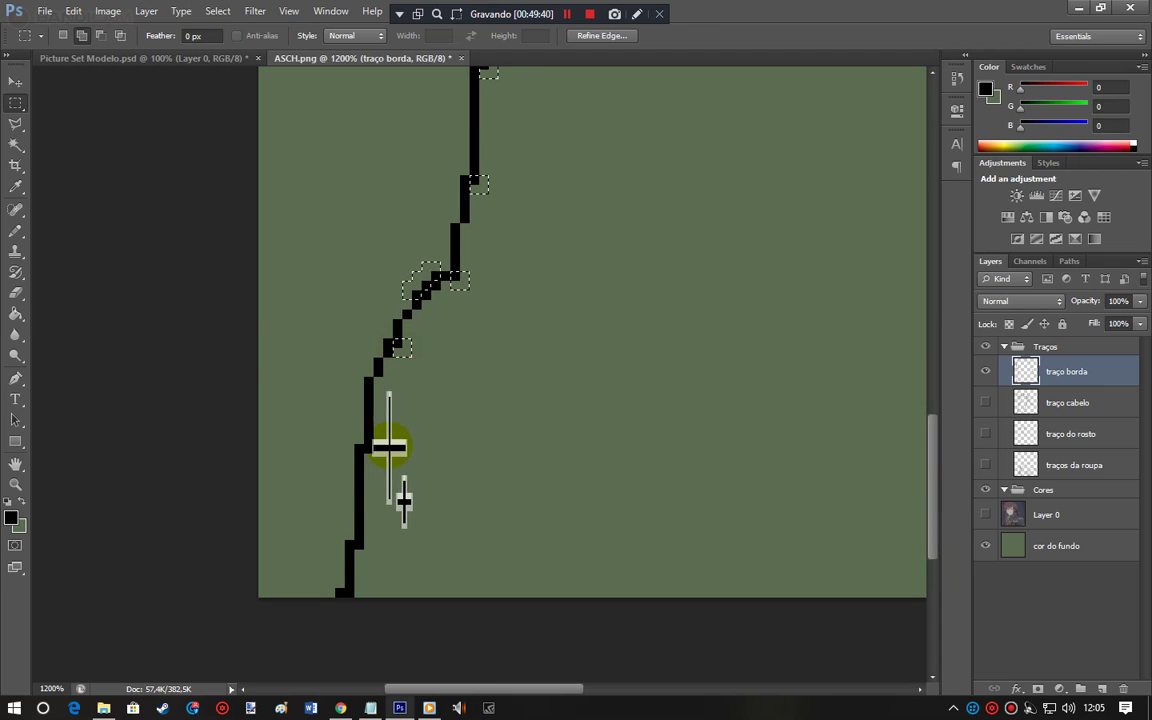
pyautogui.moveTo(366, 445); pyautogui.dragTo(391, 471)
pyautogui.moveTo(359, 541); pyautogui.dragTo(372, 550)
# Step: Add the surplus pixels of the short outline at the canvas's lower-right edge to the selection
pyautogui.moveTo(441, 688); pyautogui.dragTo(671, 690)
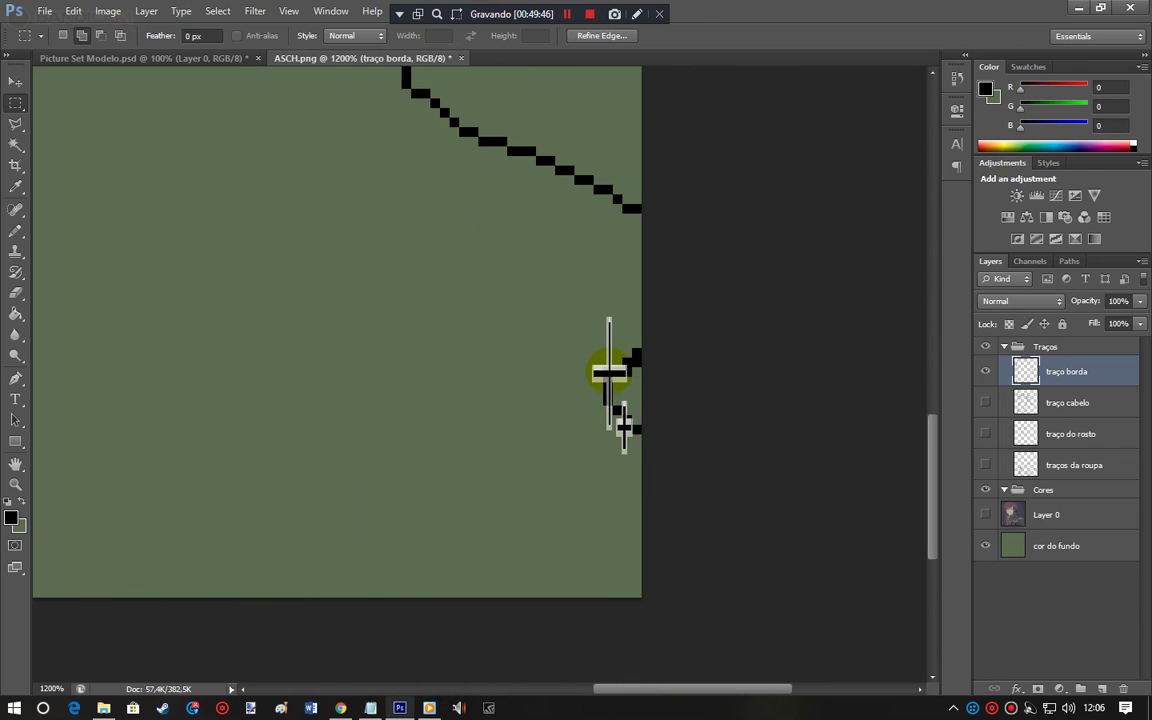
pyautogui.moveTo(625, 371); pyautogui.dragTo(637, 384)
pyautogui.moveTo(634, 362); pyautogui.dragTo(643, 371)
pyautogui.moveTo(932, 485); pyautogui.dragTo(910, 385)
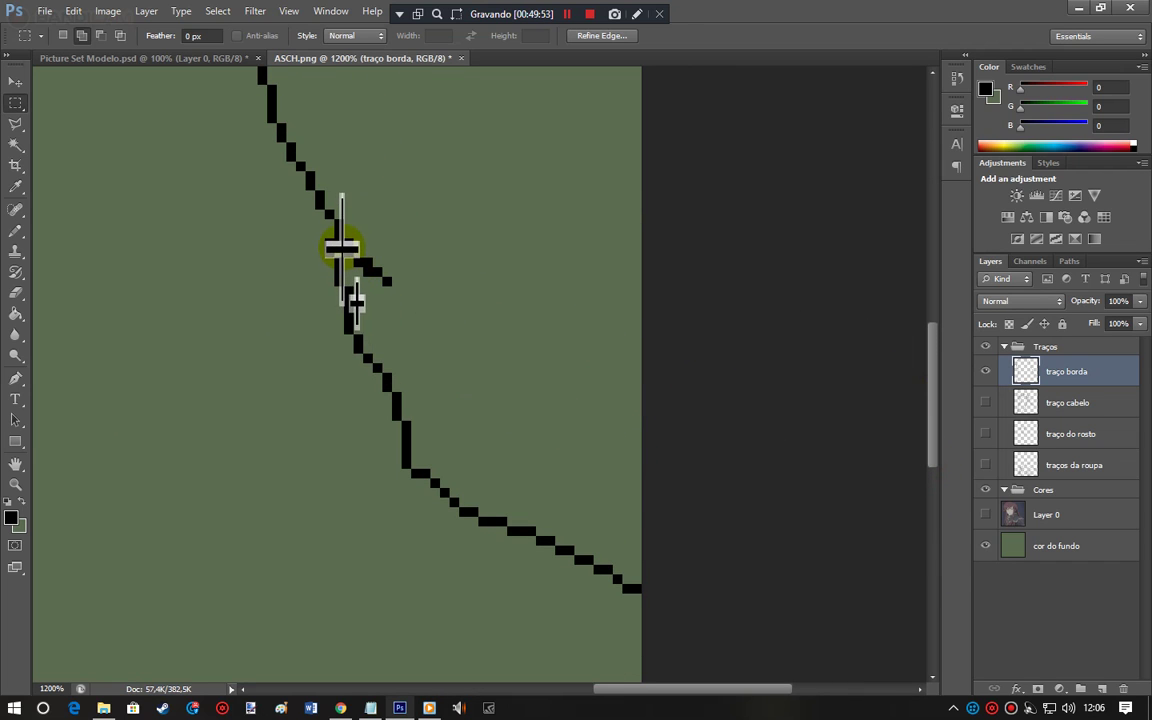
# Step: Marquee the extra corner pixels along the black outline on the traço borda layer, delete them and clear the selection
pyautogui.moveTo(333, 244)
pyautogui.mouseDown()
pyautogui.moveTo(404, 296)
pyautogui.moveTo(352, 237)
pyautogui.moveTo(368, 278)
pyautogui.moveTo(362, 265)
pyautogui.moveTo(405, 303)
pyautogui.mouseUp()
pyautogui.moveTo(931, 411); pyautogui.dragTo(896, 278)
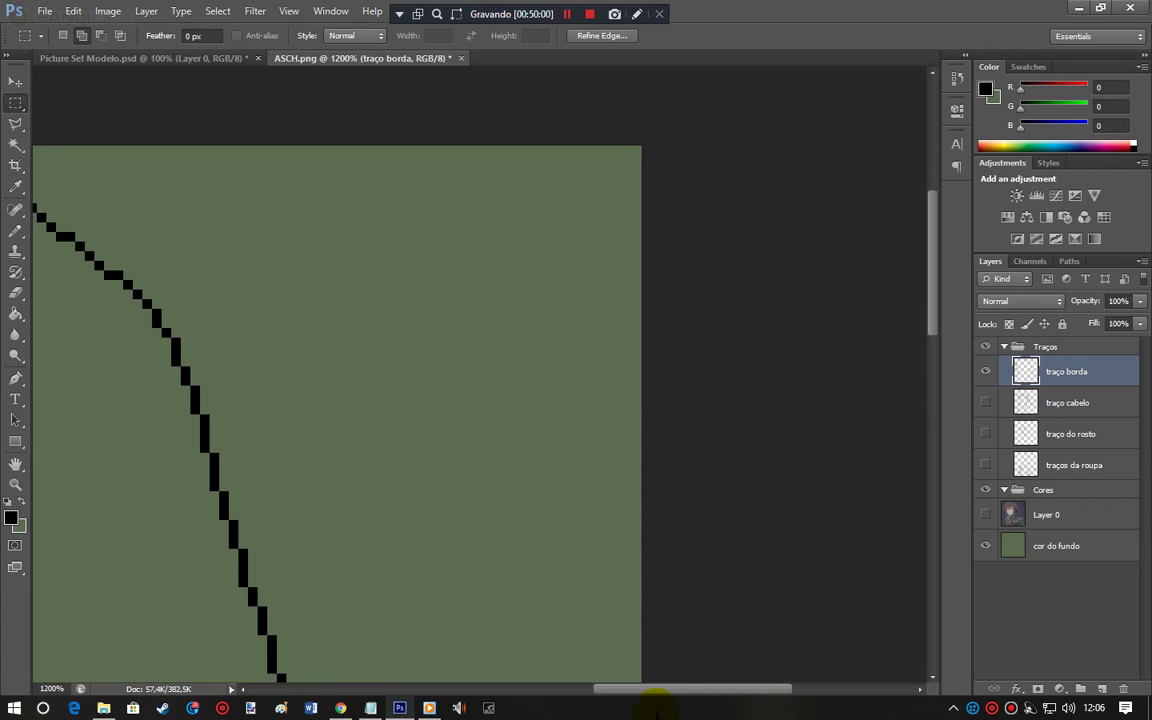
pyautogui.moveTo(663, 690); pyautogui.dragTo(620, 579)
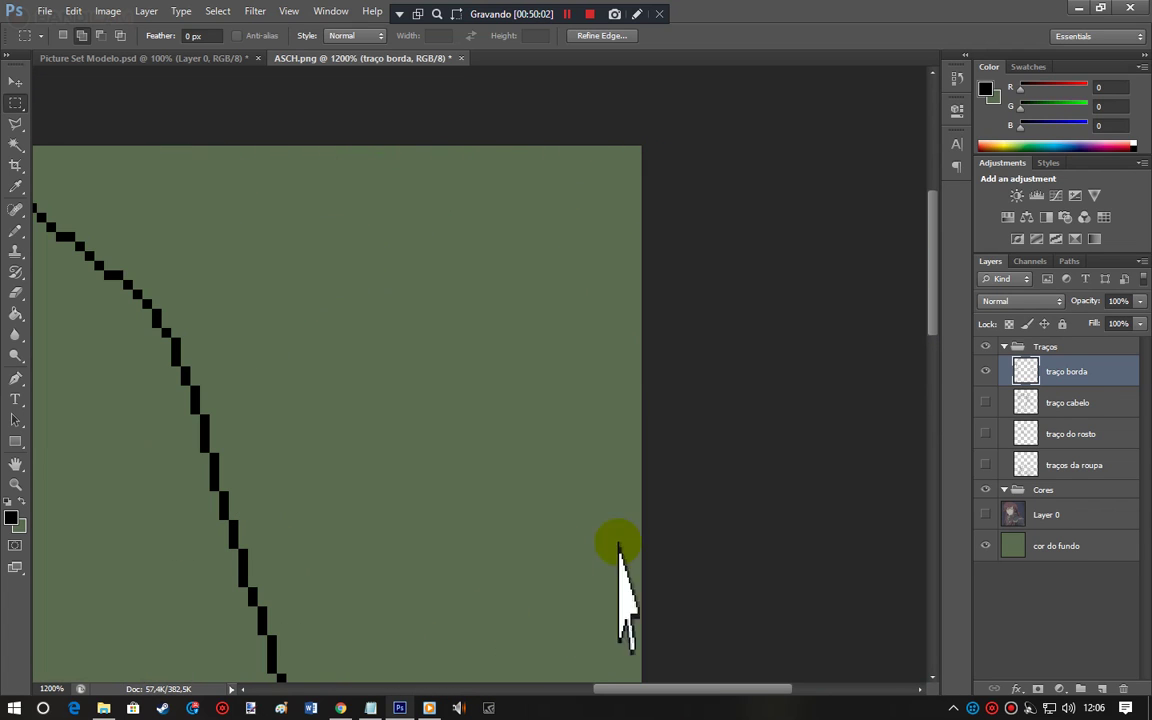
pyautogui.moveTo(662, 690); pyautogui.dragTo(454, 689)
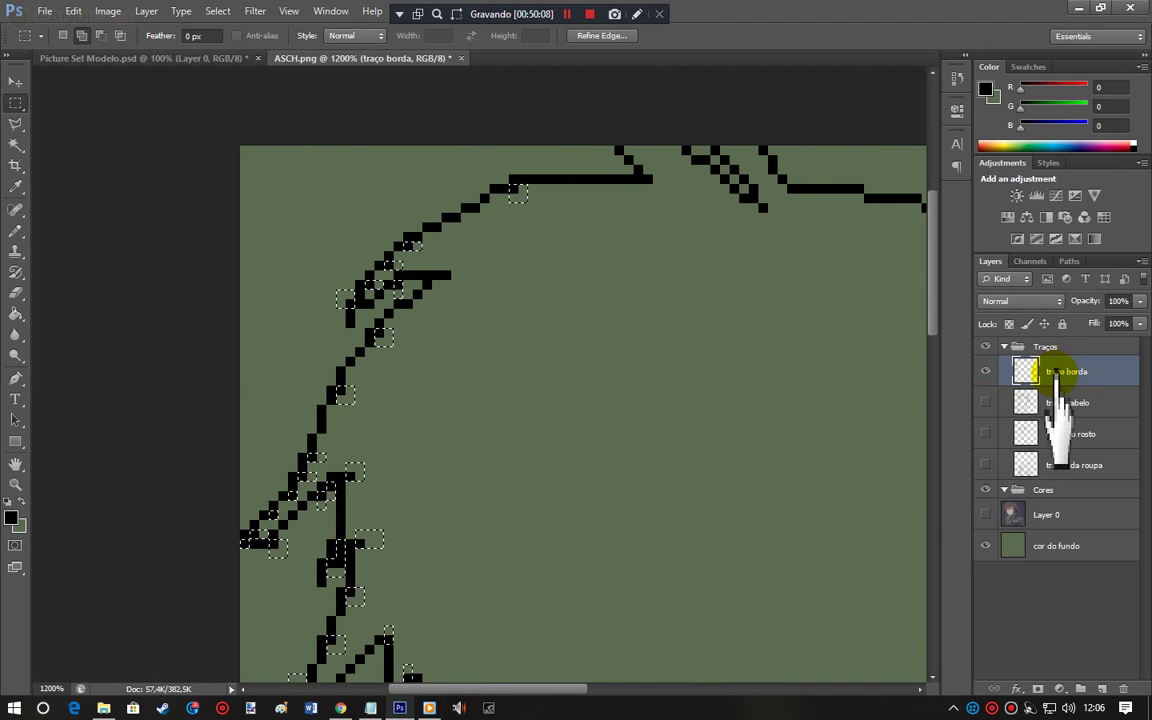
pyautogui.moveTo(1055, 378); pyautogui.dragTo(737, 534)
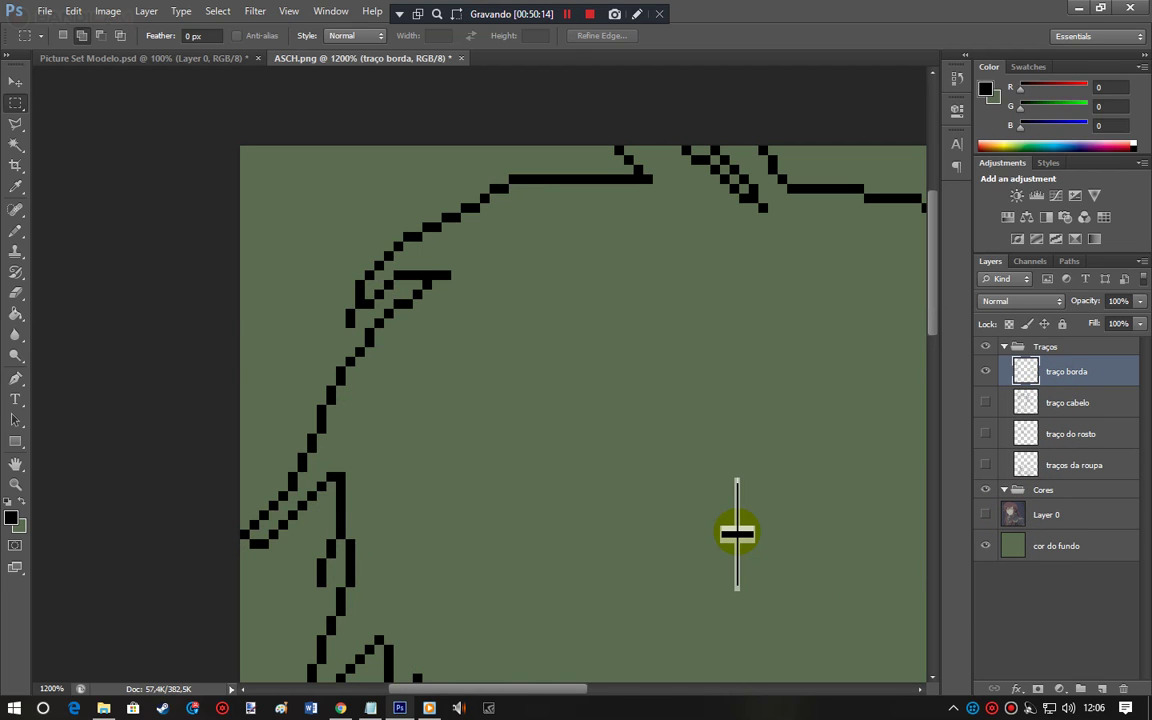
# Step: Show the traço cabelo, traço do rosto and traços da roupa layers together with the outline in full view
pyautogui.hotkey('ctrl', '-')
pyautogui.hotkey('ctrl', '-')
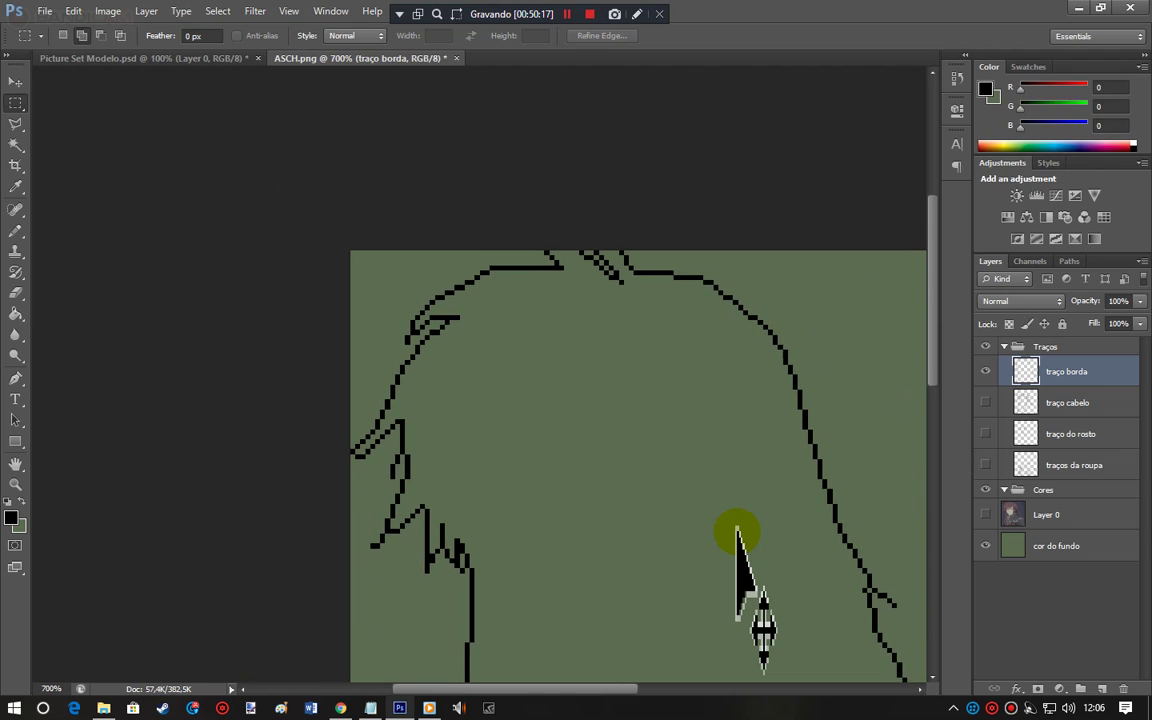
pyautogui.hotkey('ctrl', '-')
pyautogui.hotkey('ctrl', '-')
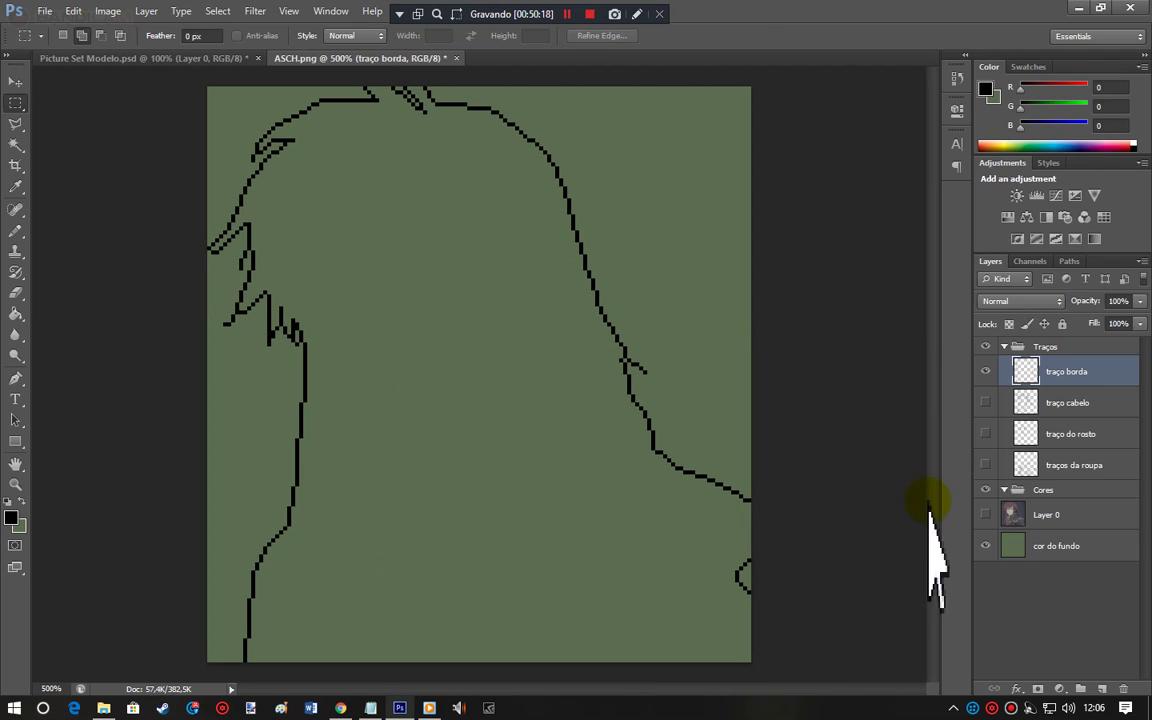
pyautogui.click(986, 403)
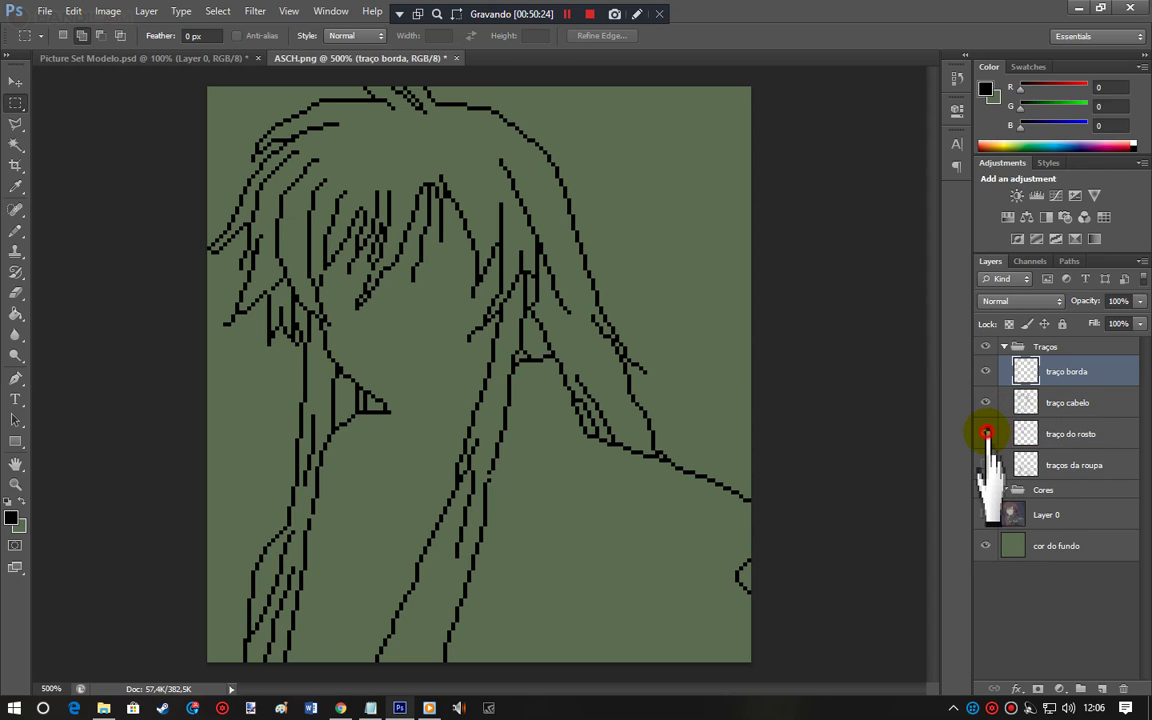
pyautogui.click(987, 434)
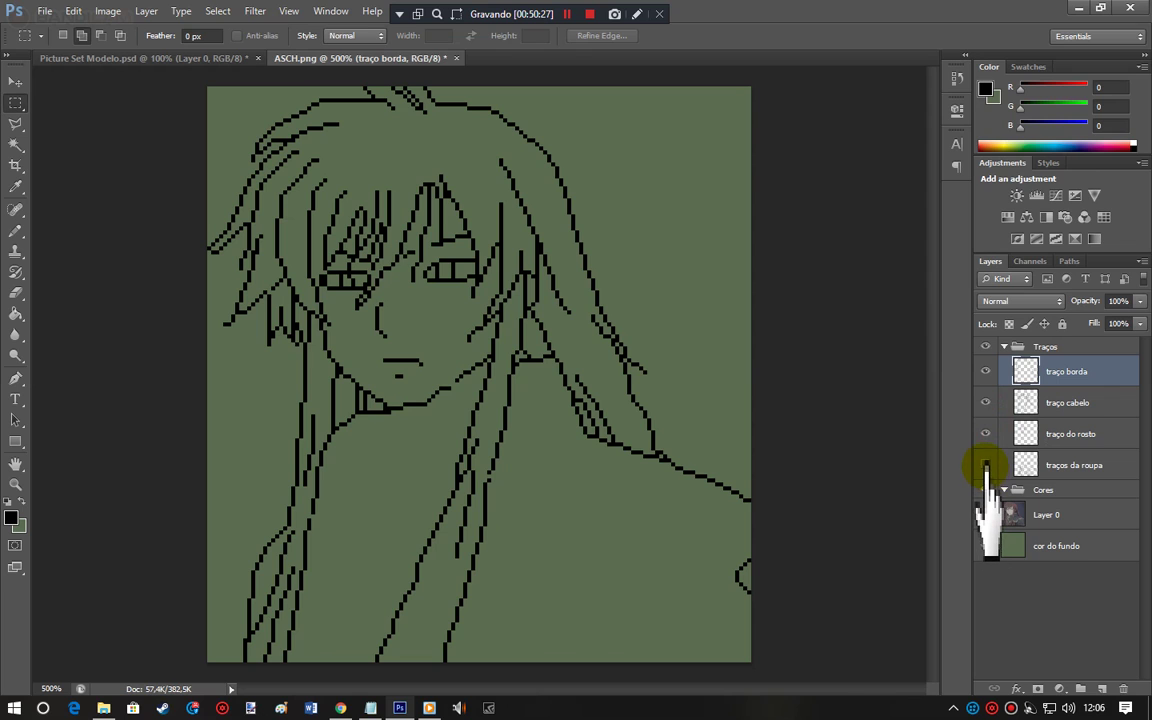
pyautogui.click(987, 466)
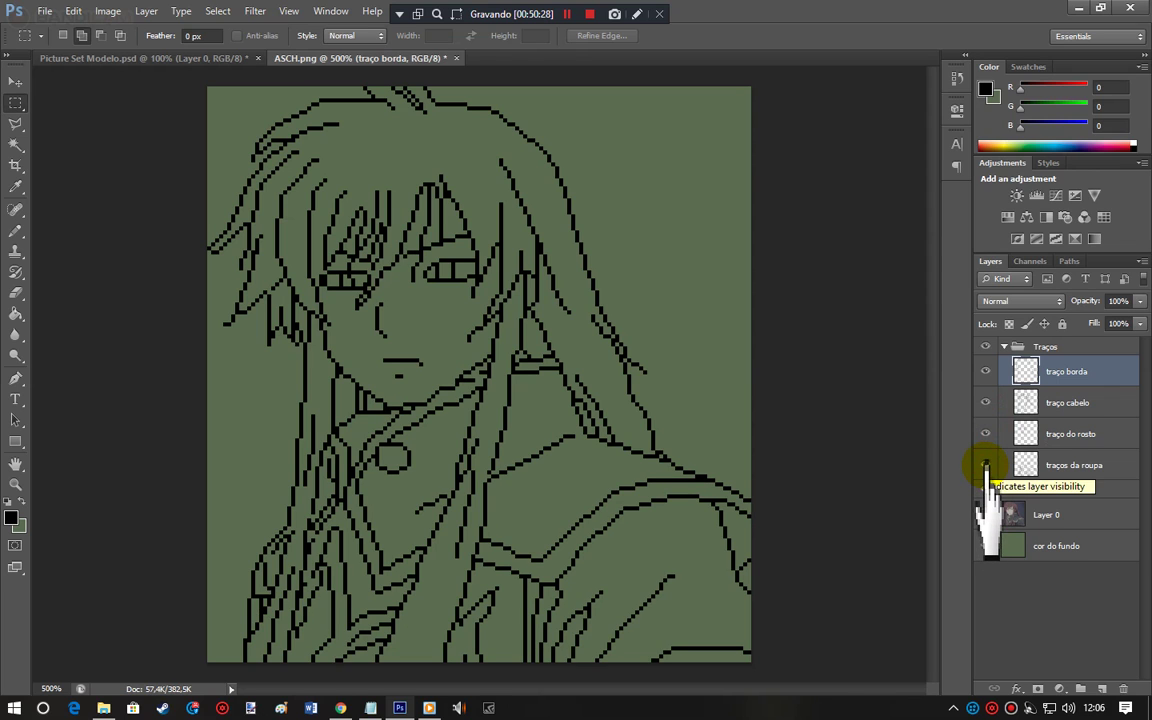
# Step: Compare the line art with and without the Layer 0 reference image, and leave Layer 0 visible
pyautogui.click(986, 514)
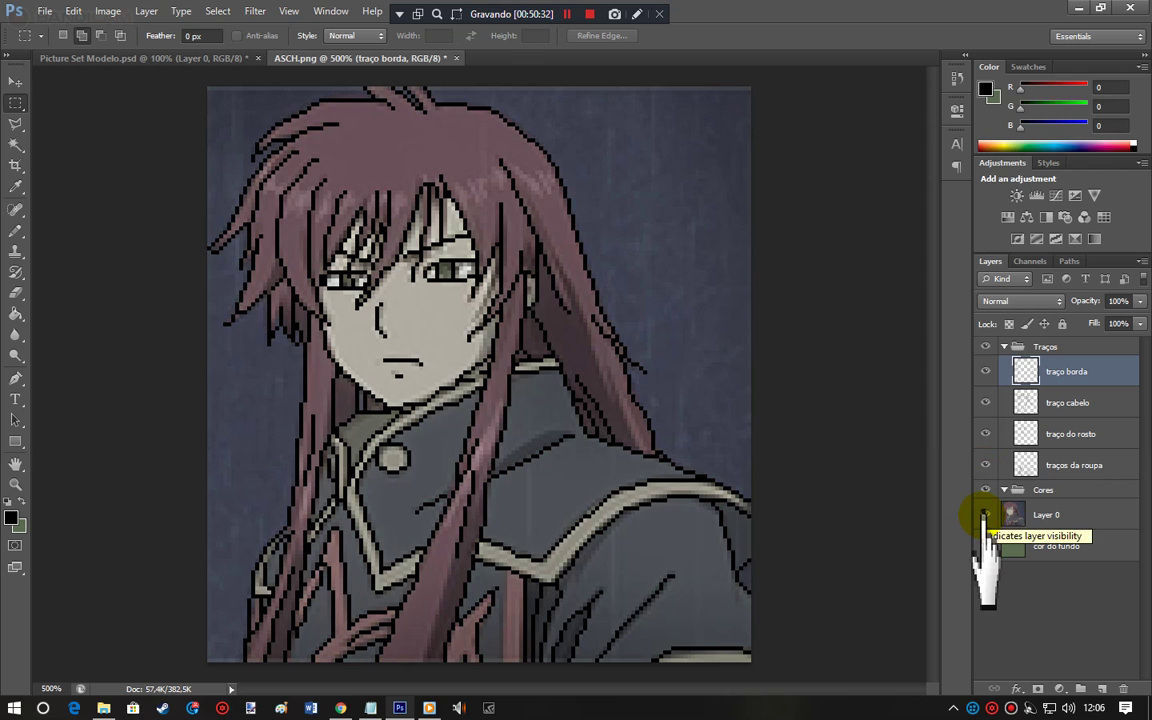
pyautogui.click(986, 514)
pyautogui.click(986, 514)
pyautogui.click(986, 514)
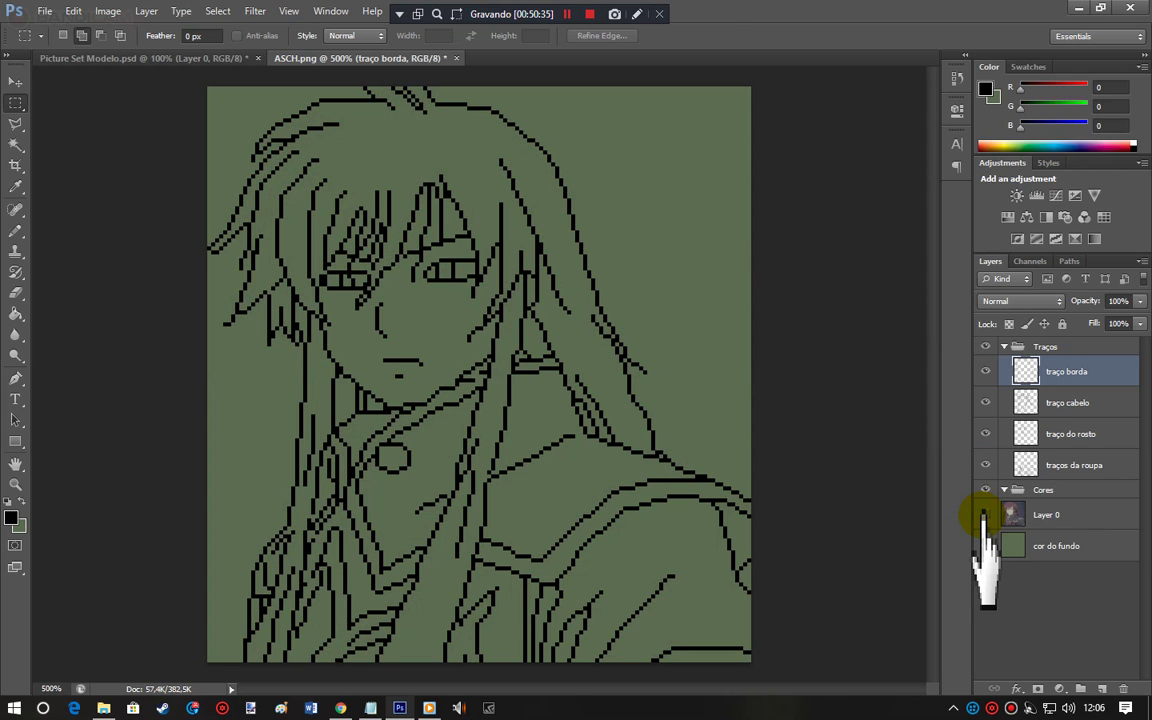
pyautogui.click(986, 514)
pyautogui.click(986, 514)
pyautogui.click(986, 514)
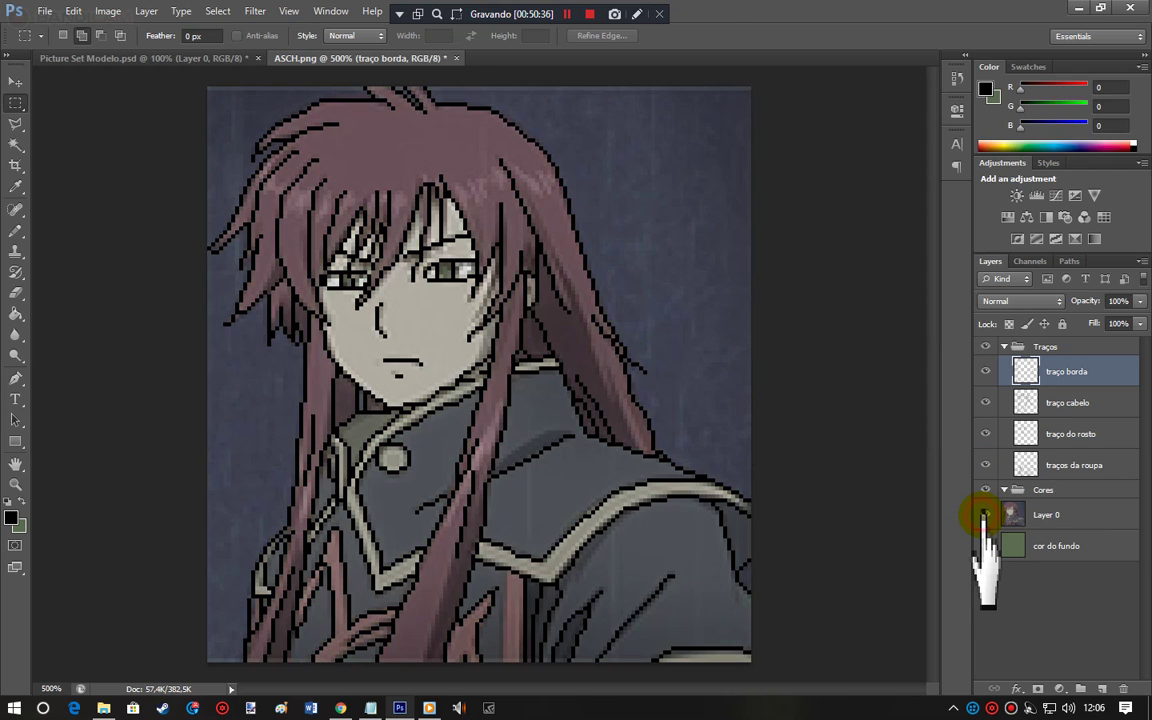
# Step: On the traços da roupa layer, draw a black 1 px Pencil touch-up where the collar trim meets the long hair strand
pyautogui.click(1040, 465)
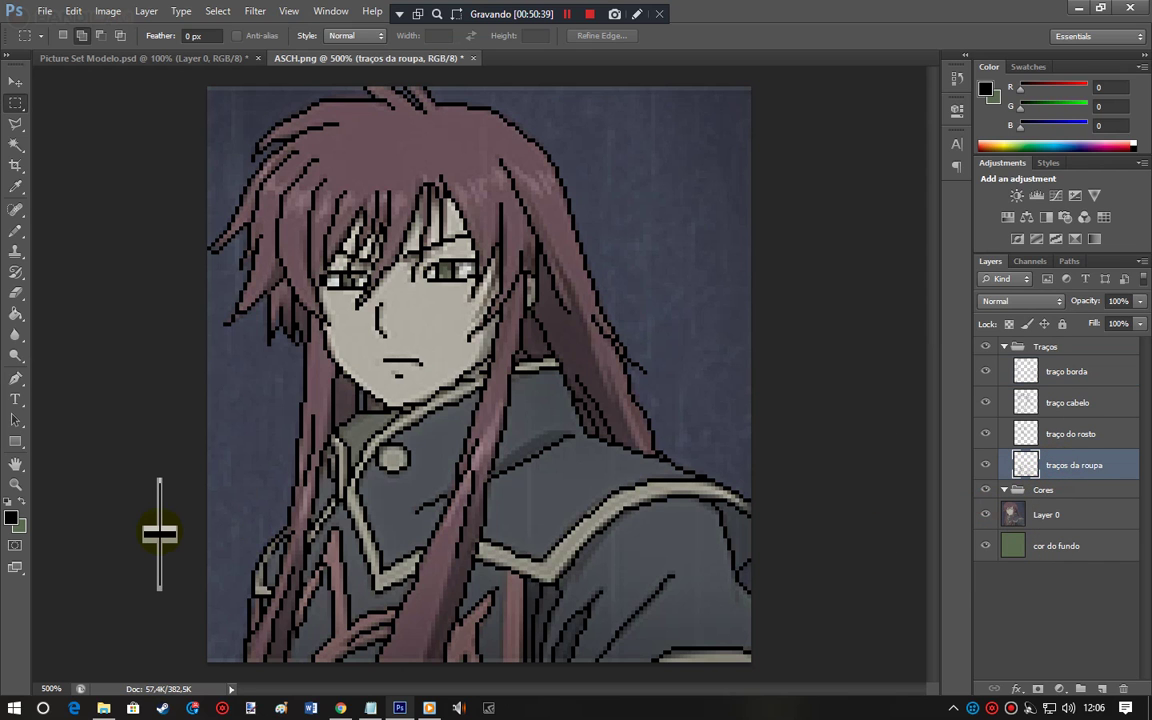
pyautogui.scroll(3, 158, 535)
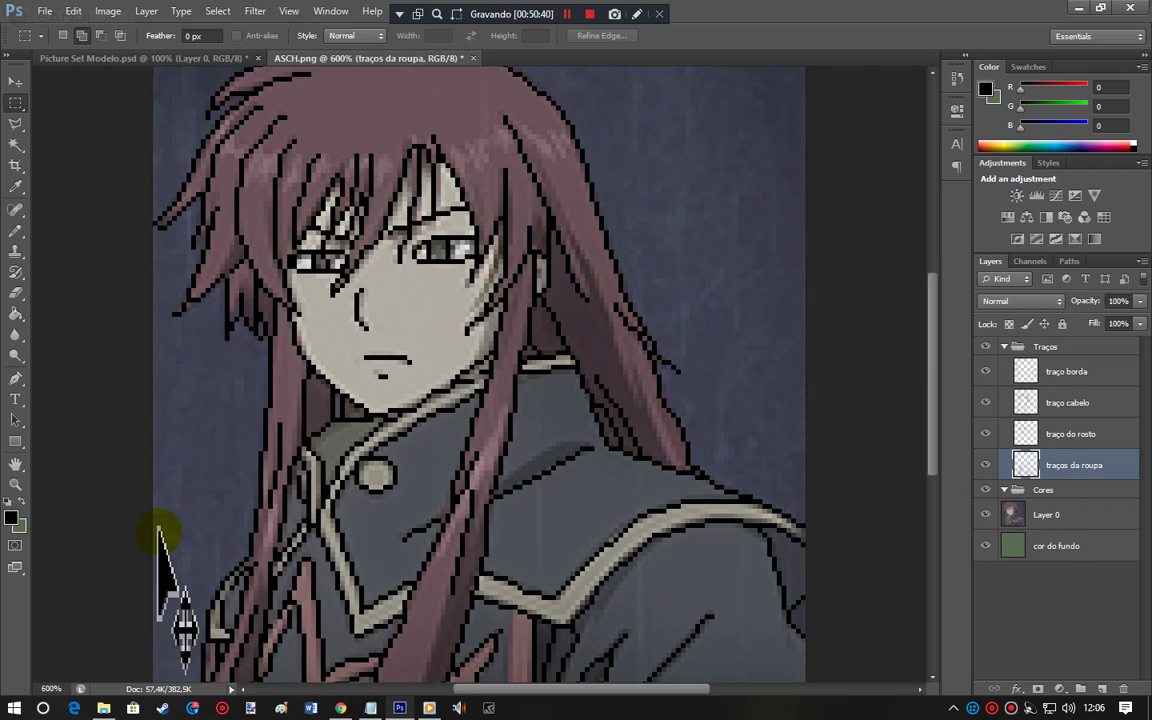
pyautogui.scroll(1, 158, 535)
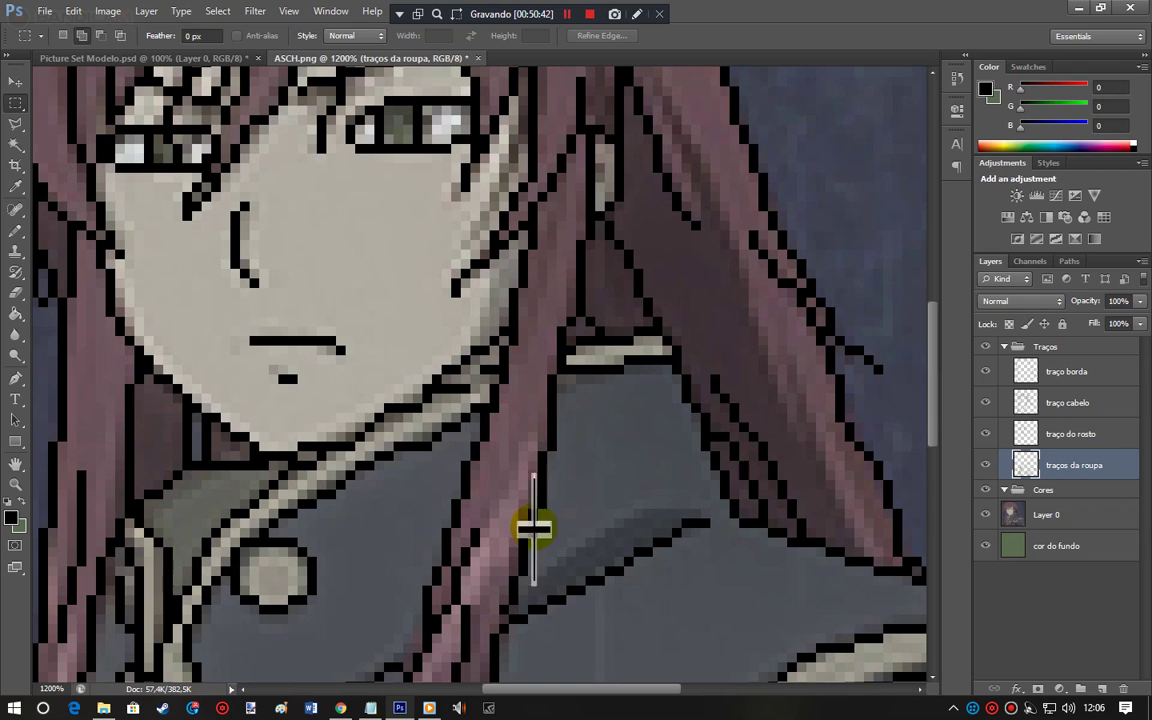
pyautogui.moveTo(932, 385); pyautogui.dragTo(932, 445)
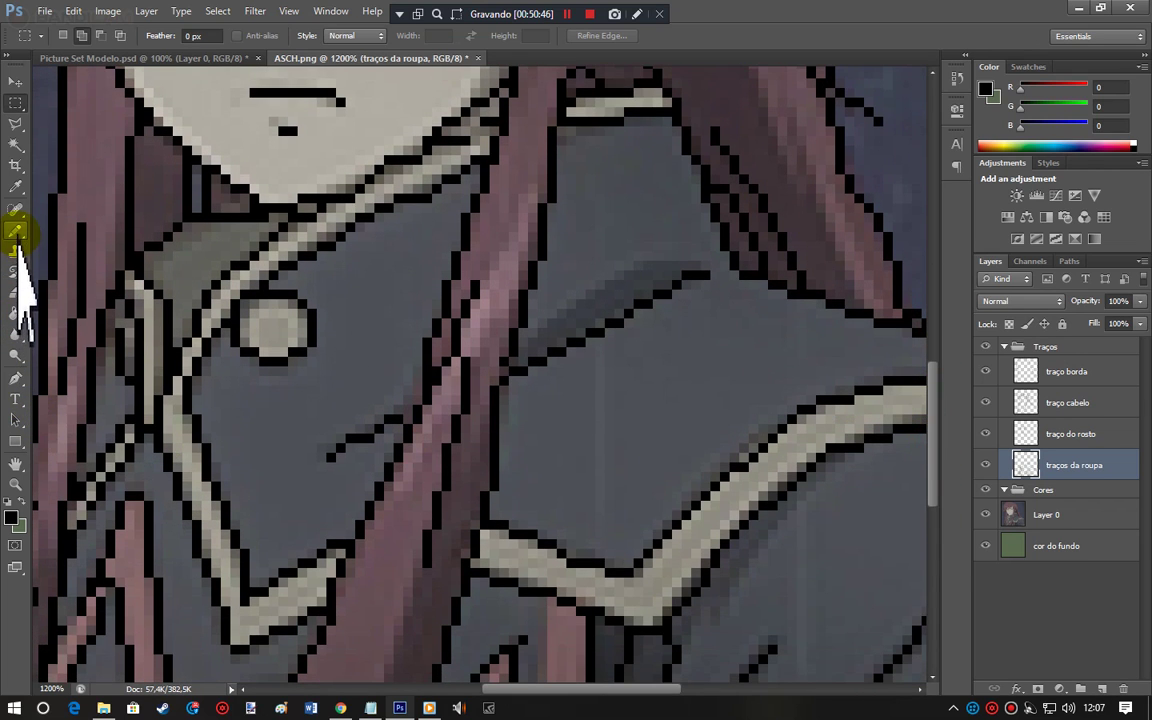
pyautogui.click(16, 230)
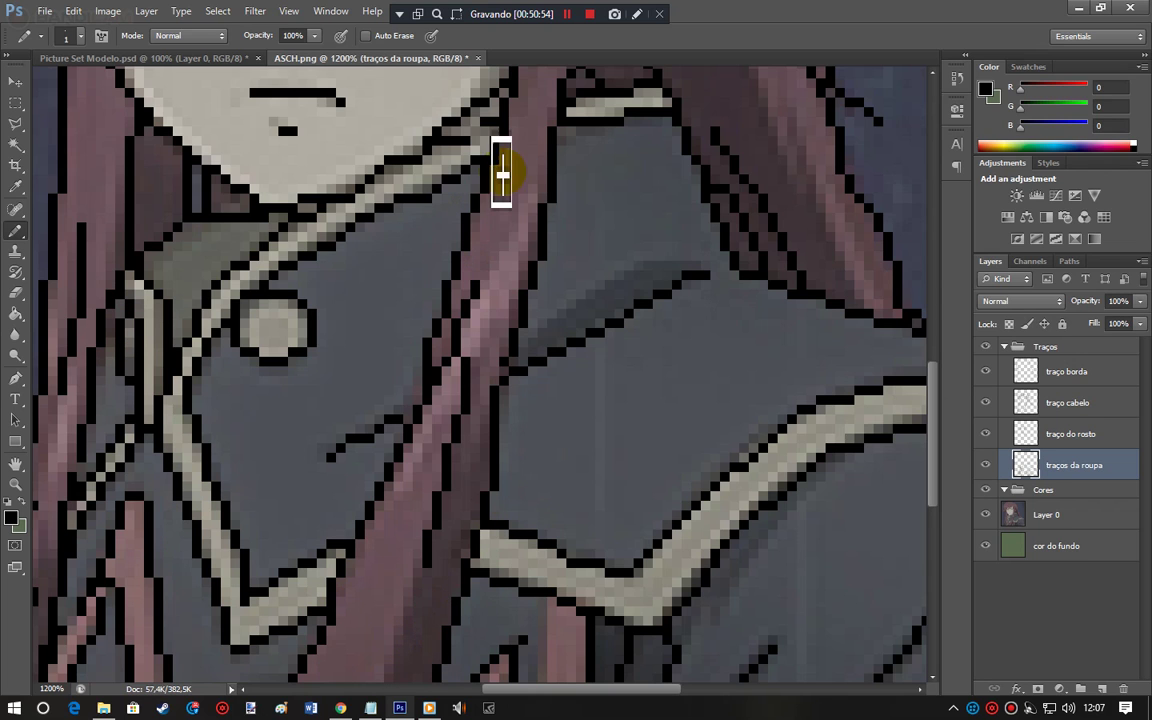
pyautogui.click(477, 130)
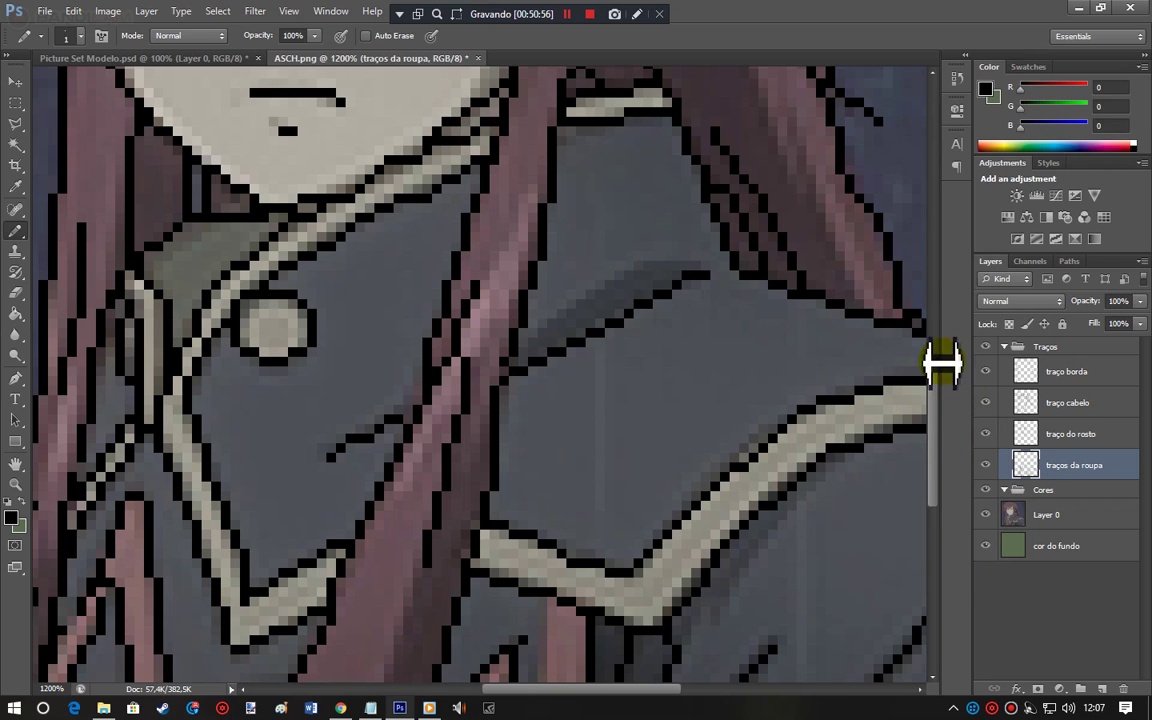
# Step: Delete the stray pixel on the traço cabelo layer where the shoulder trim meets the hair strand, and deselect
pyautogui.click(932, 387)
pyautogui.moveTo(931, 388); pyautogui.dragTo(931, 501)
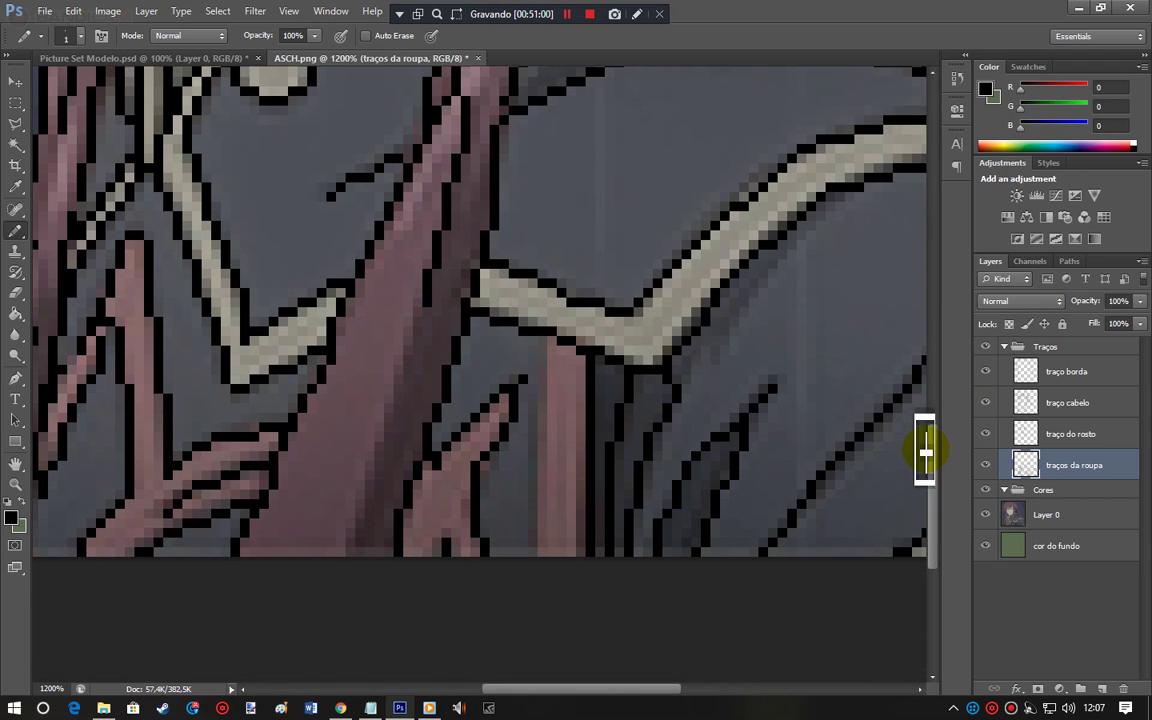
pyautogui.moveTo(614, 690); pyautogui.dragTo(545, 694)
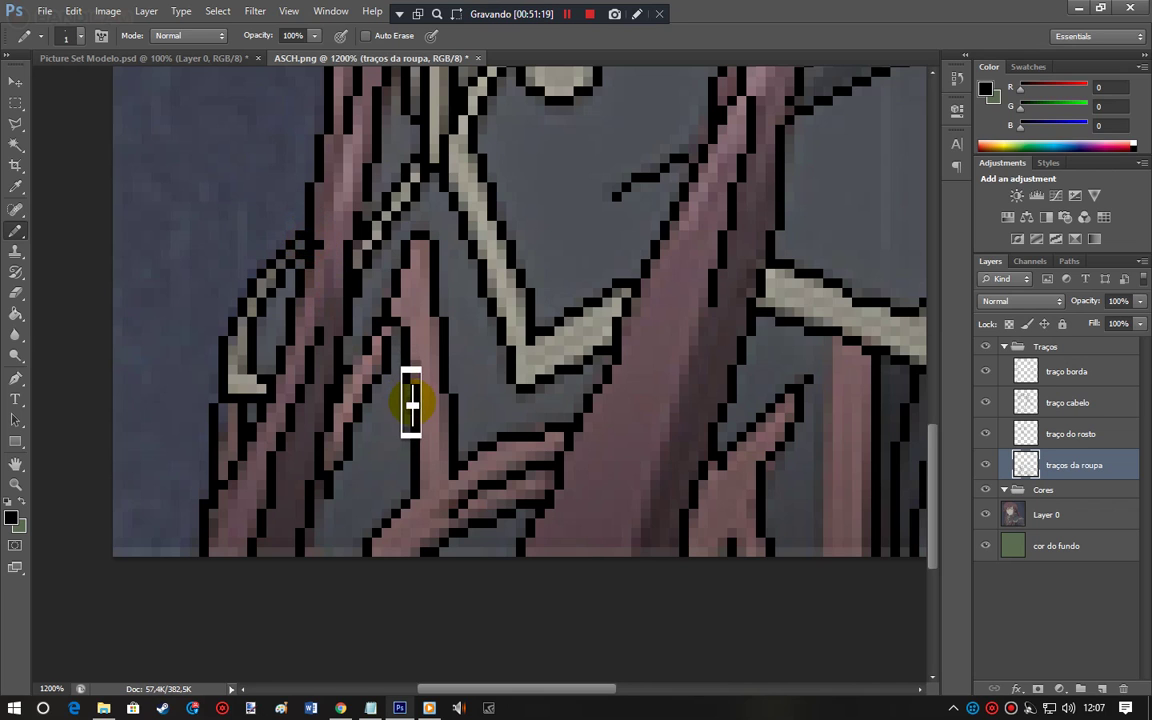
pyautogui.click(16, 103)
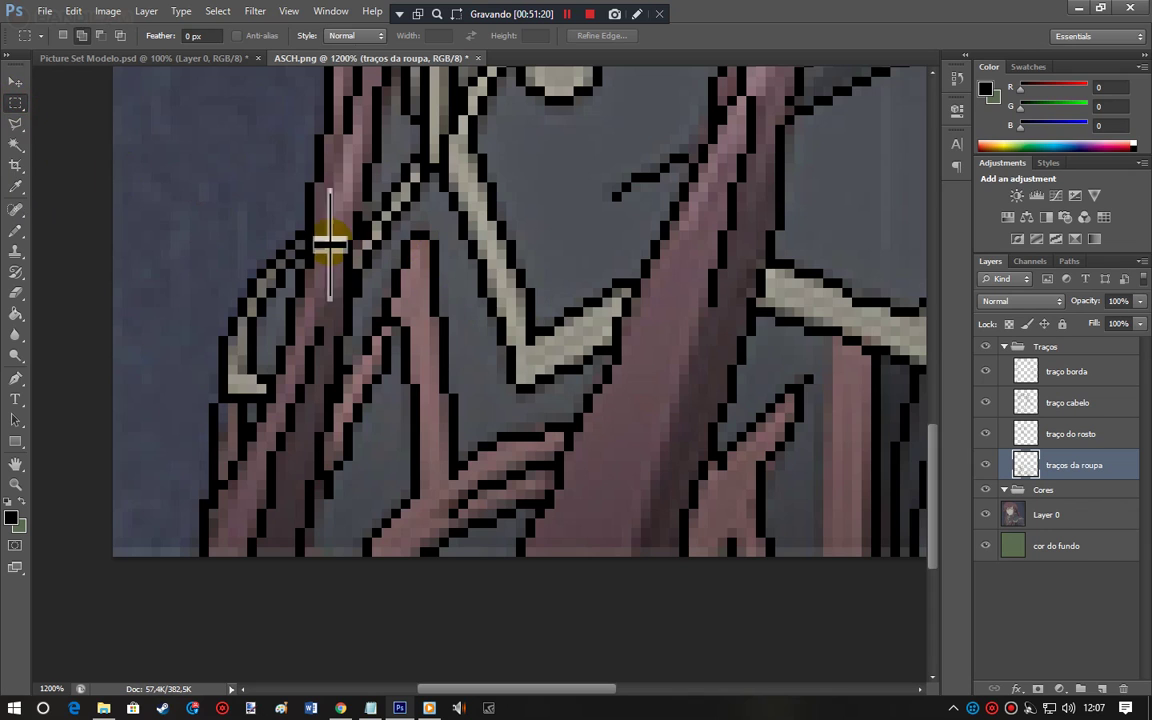
pyautogui.moveTo(321, 244); pyautogui.dragTo(331, 248)
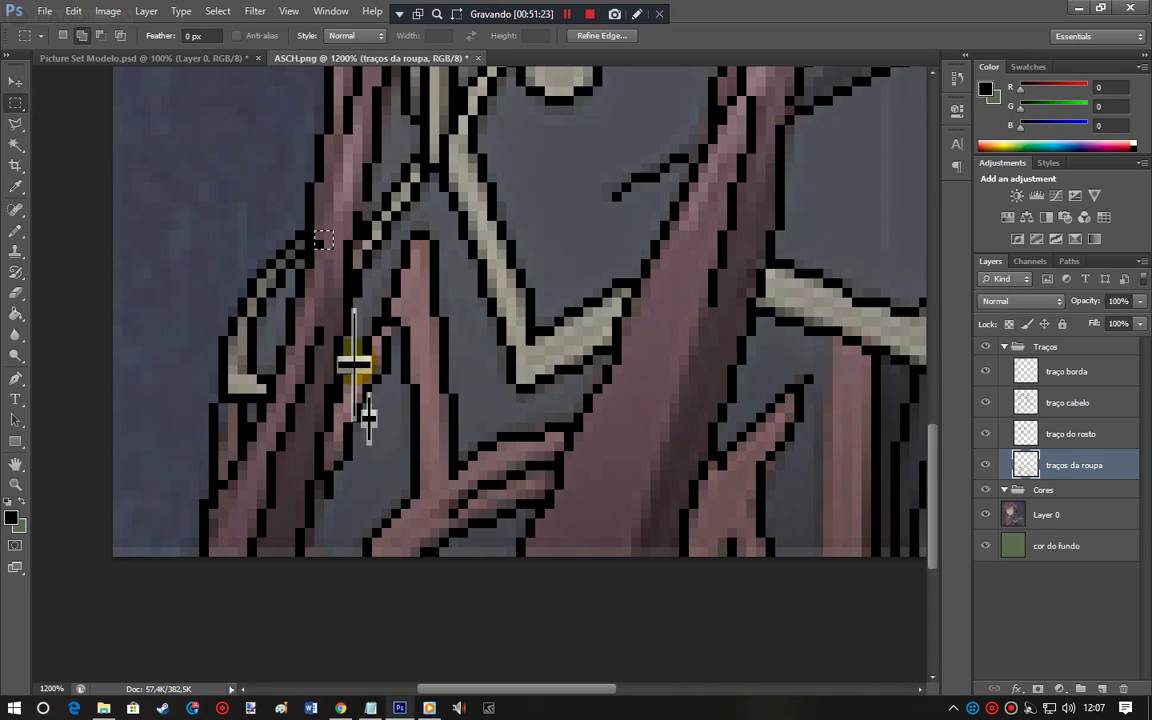
pyautogui.click(1088, 438)
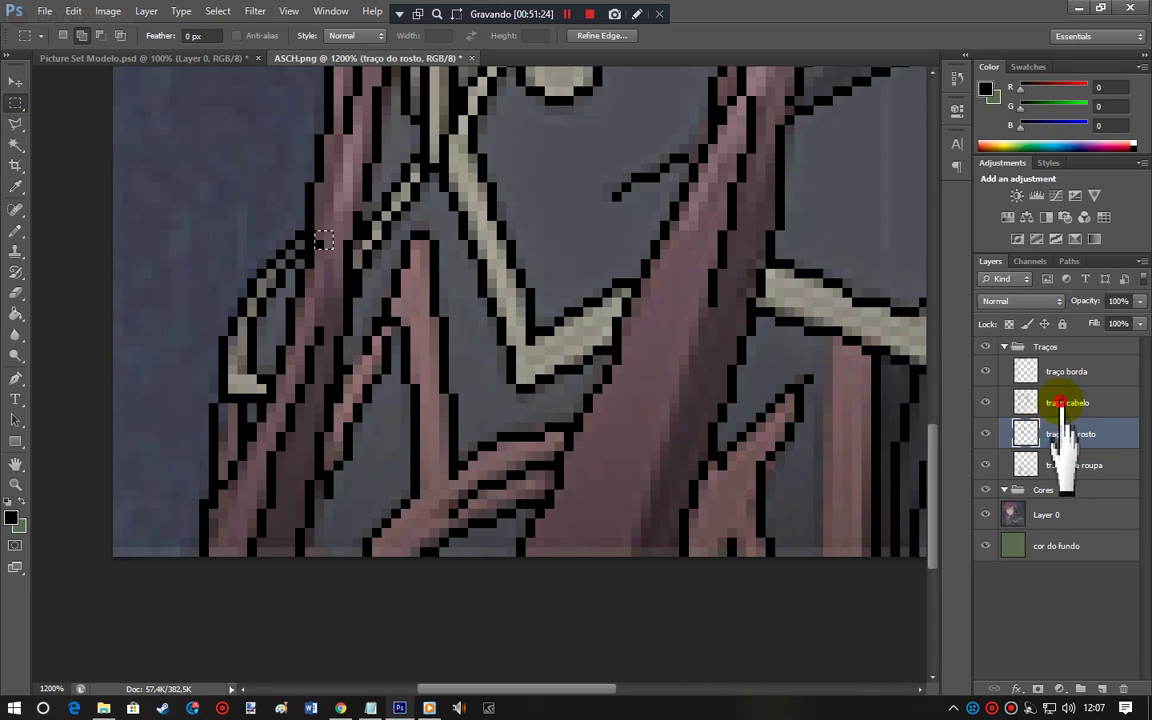
pyautogui.click(1060, 403)
pyautogui.click(578, 503)
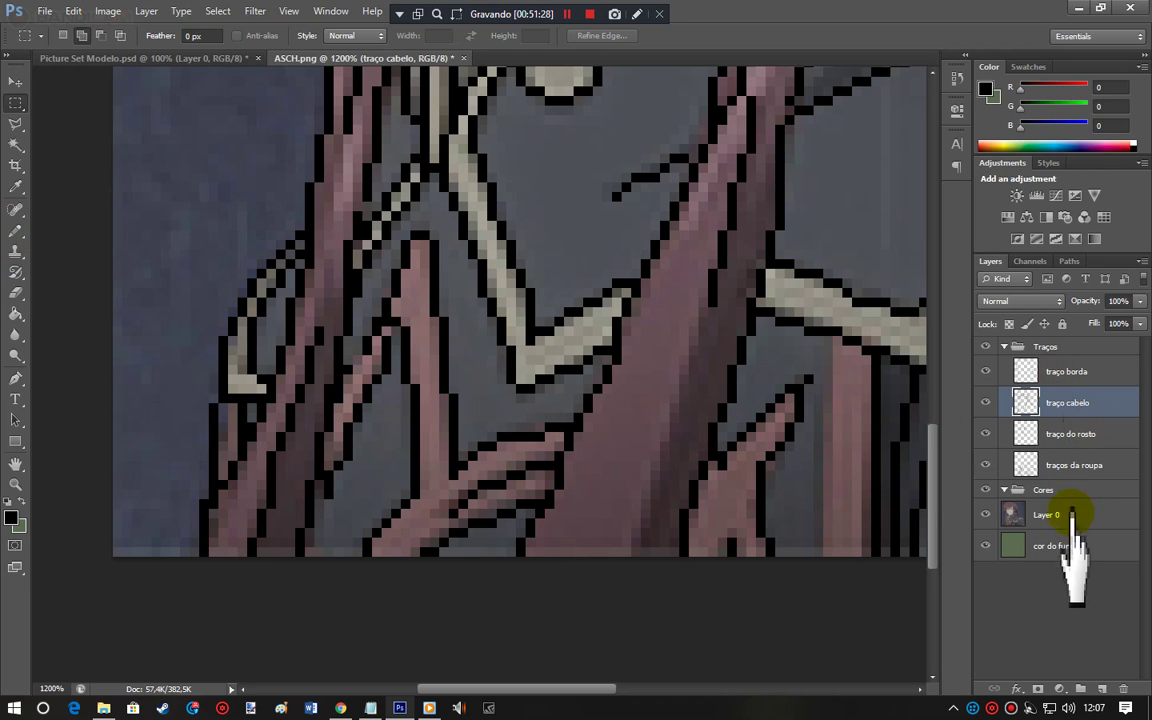
# Step: On the traços da roupa layer, rework the pixels at the upper end of the pink ornament's small branch by deleting and redrawing with the Pencil
pyautogui.click(1055, 464)
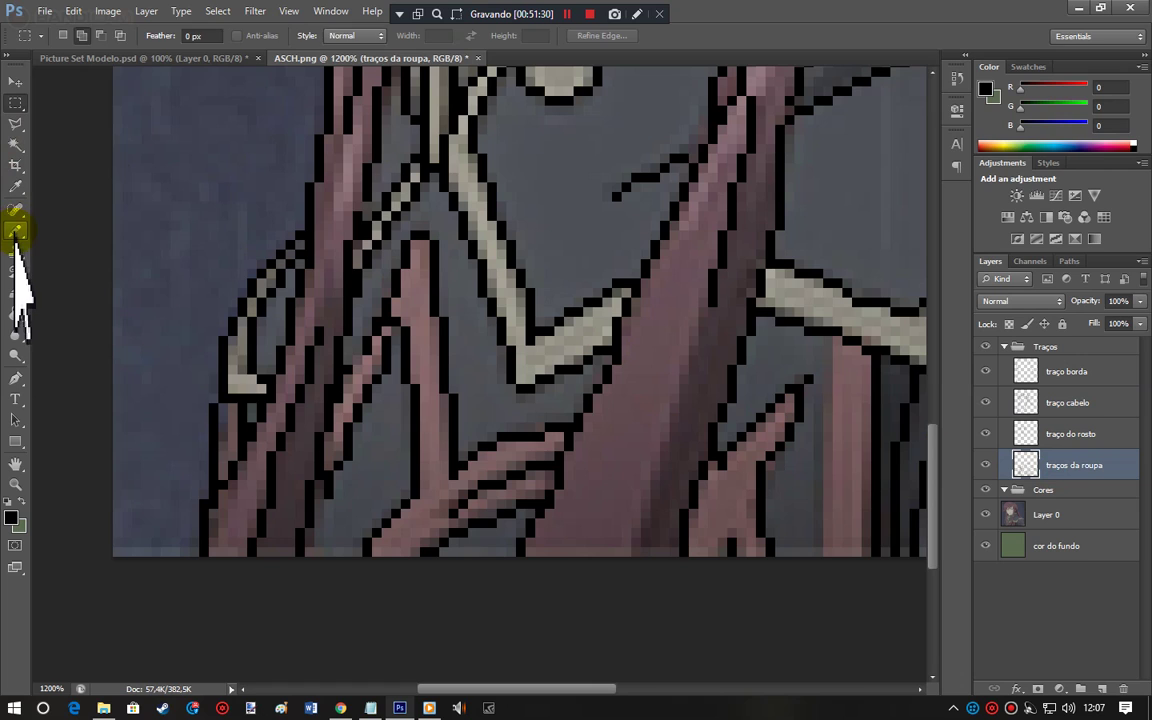
pyautogui.click(15, 230)
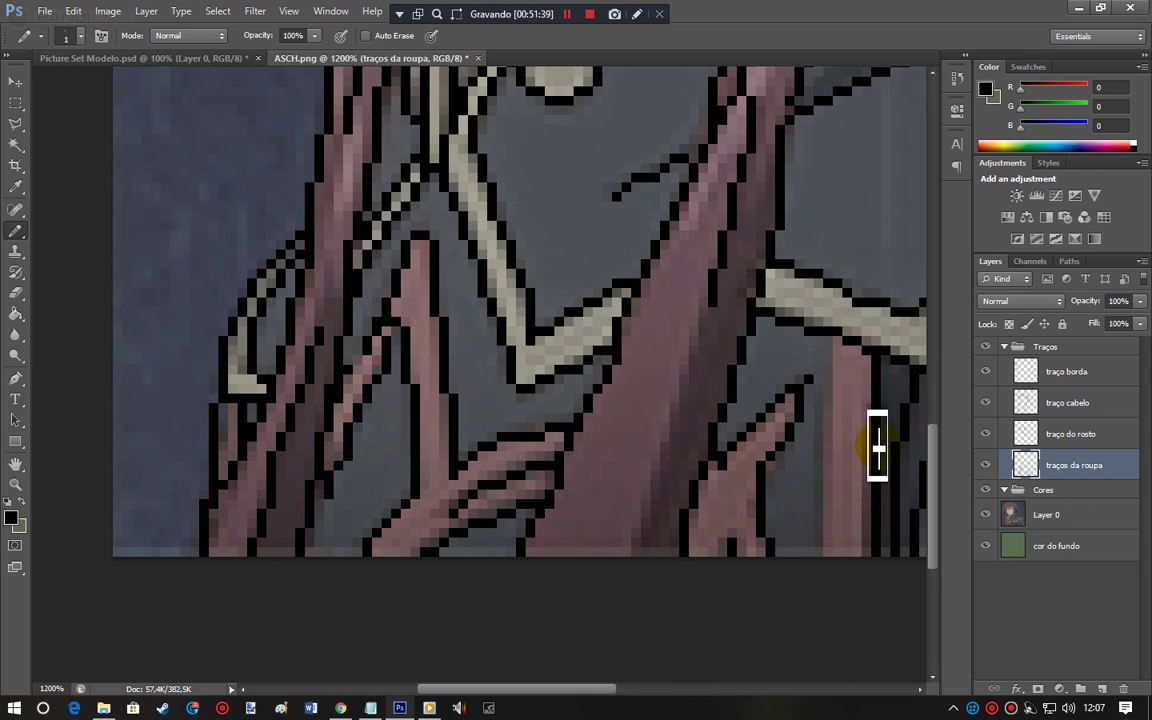
pyautogui.click(15, 103)
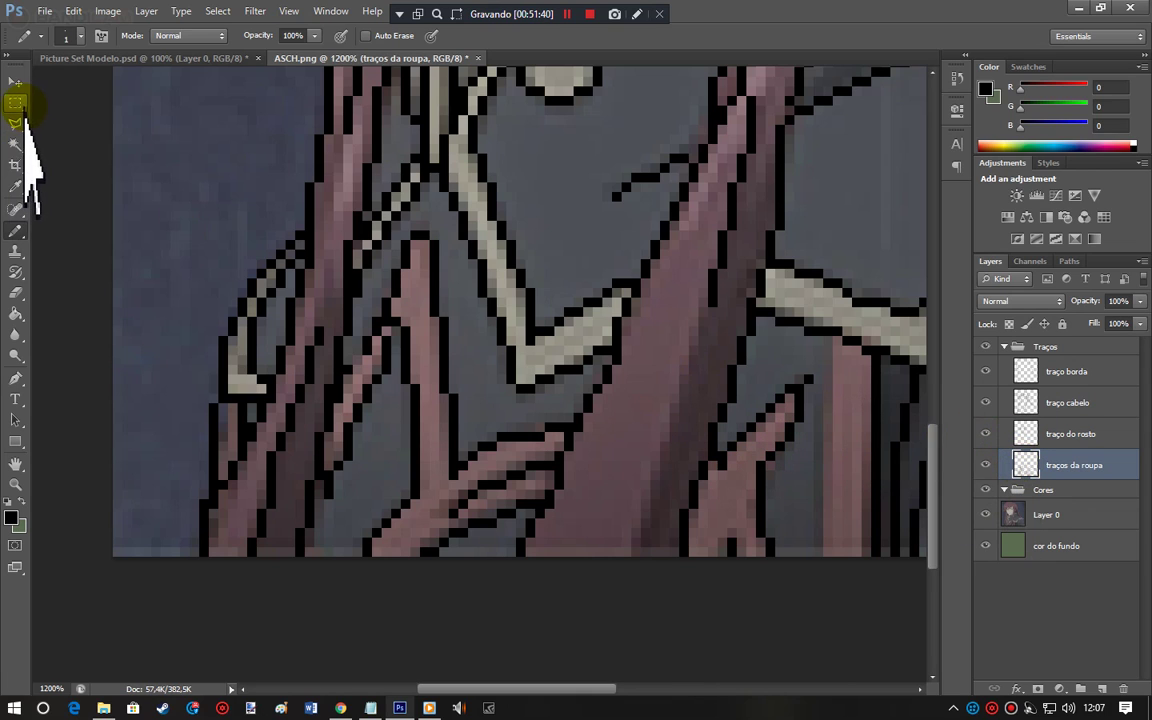
pyautogui.moveTo(386, 323); pyautogui.dragTo(388, 328)
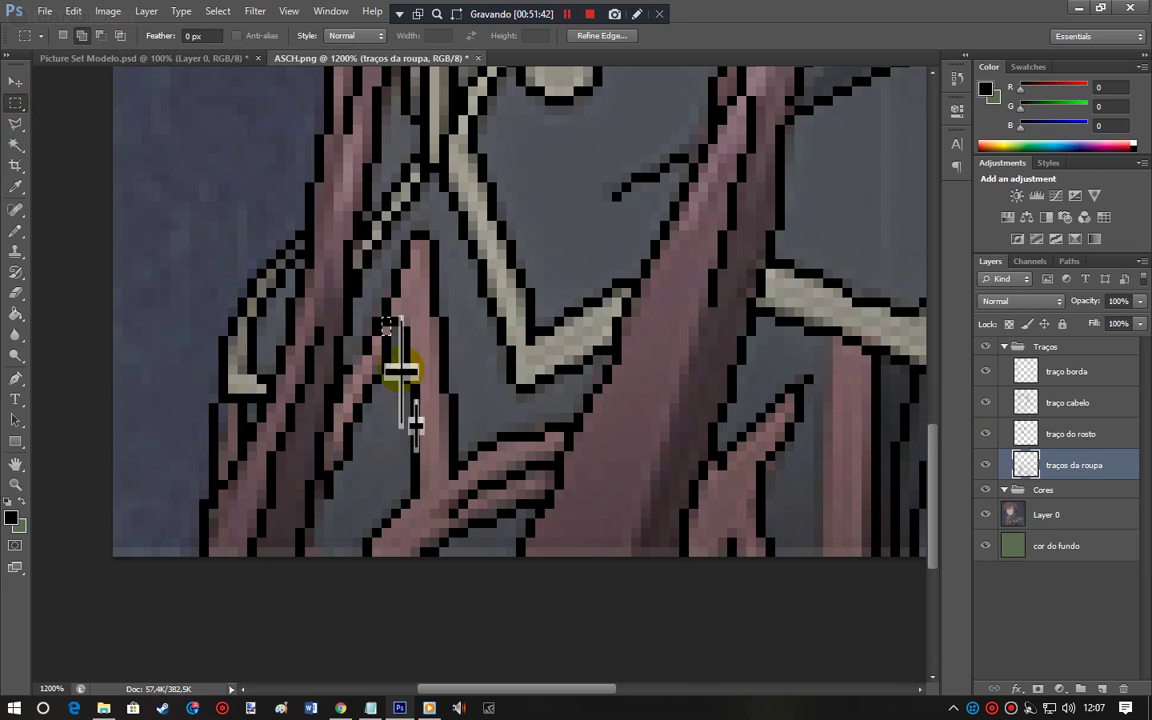
pyautogui.click(418, 402)
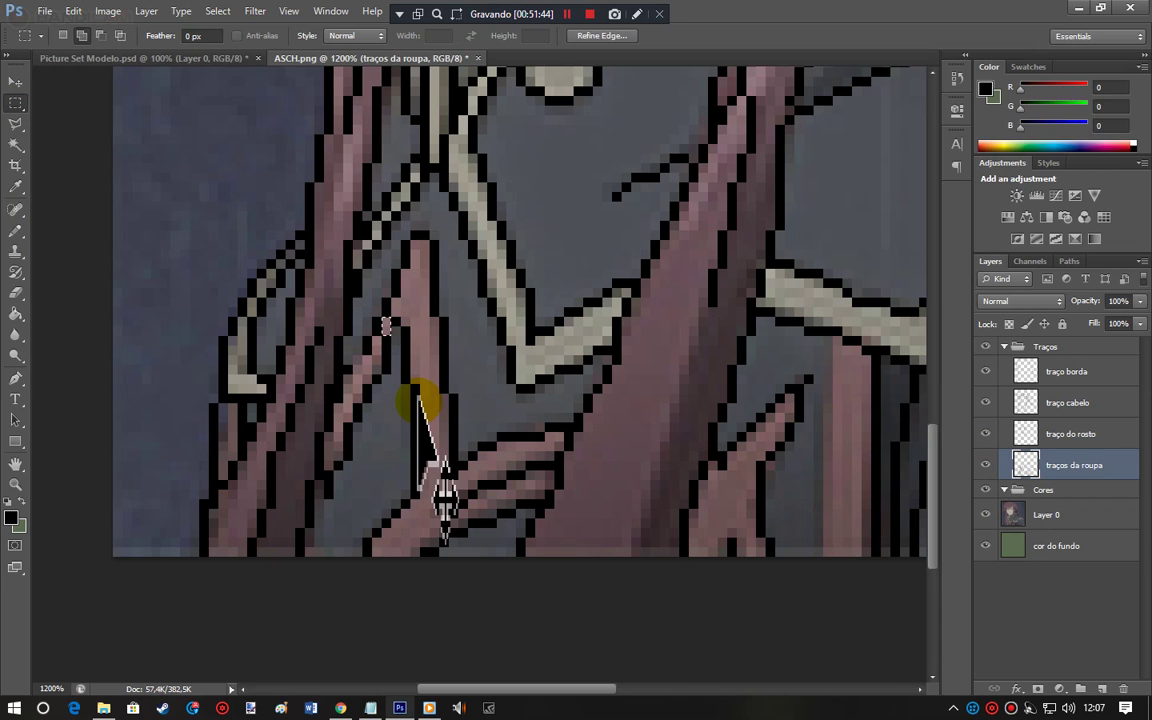
pyautogui.click(16, 229)
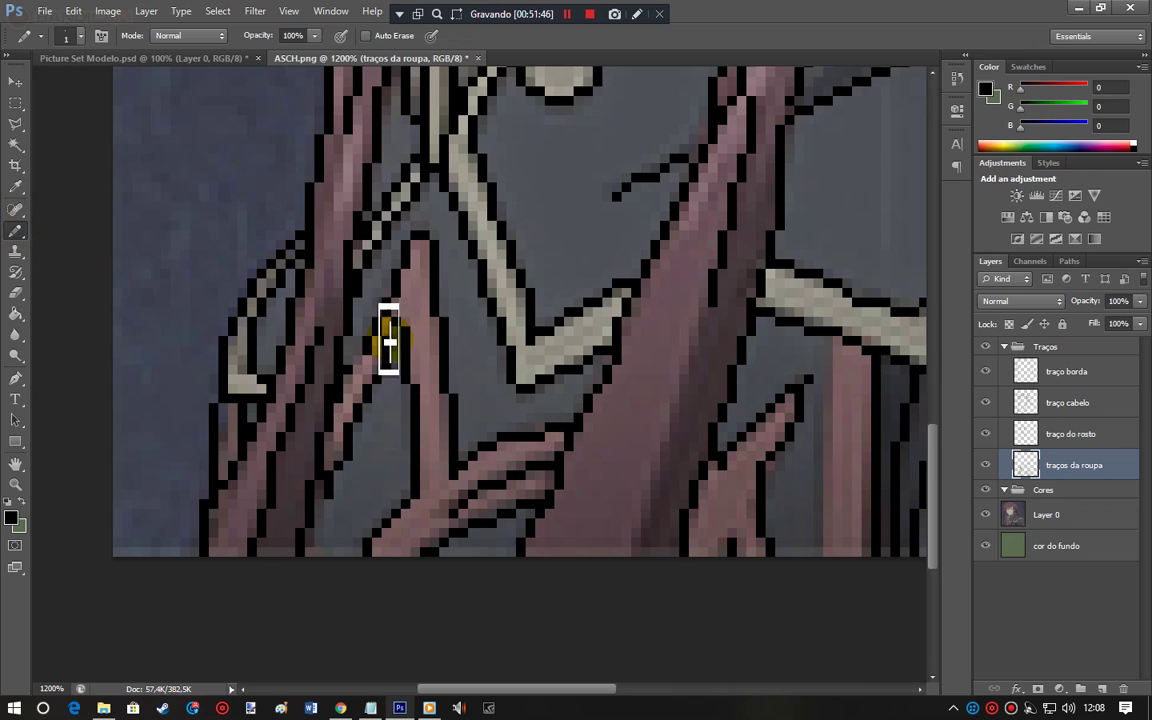
pyautogui.hotkey('ctrl', 'z')
pyautogui.moveTo(394, 325); pyautogui.dragTo(401, 373)
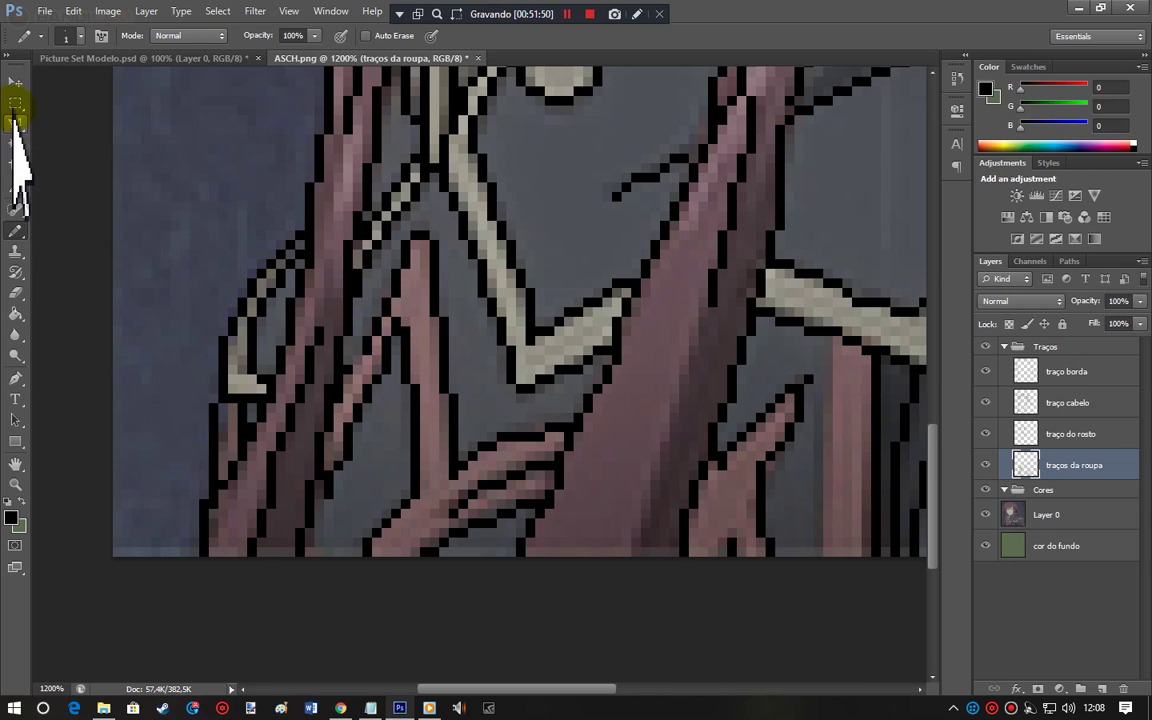
# Step: Delete the extra outline pixels at the inner fork of the pink clothing ornament, and check by toggling the traços da roupa layer's visibility
pyautogui.click(15, 104)
pyautogui.moveTo(406, 320); pyautogui.dragTo(428, 432)
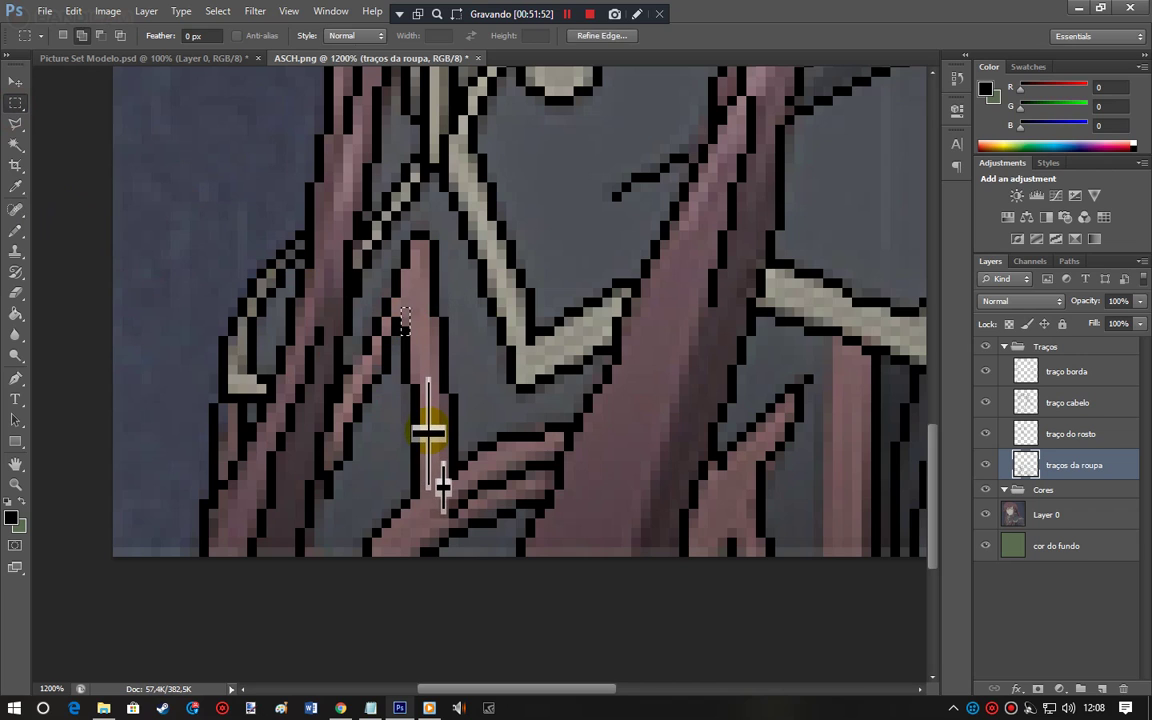
pyautogui.hotkey('ctrl', 'd')
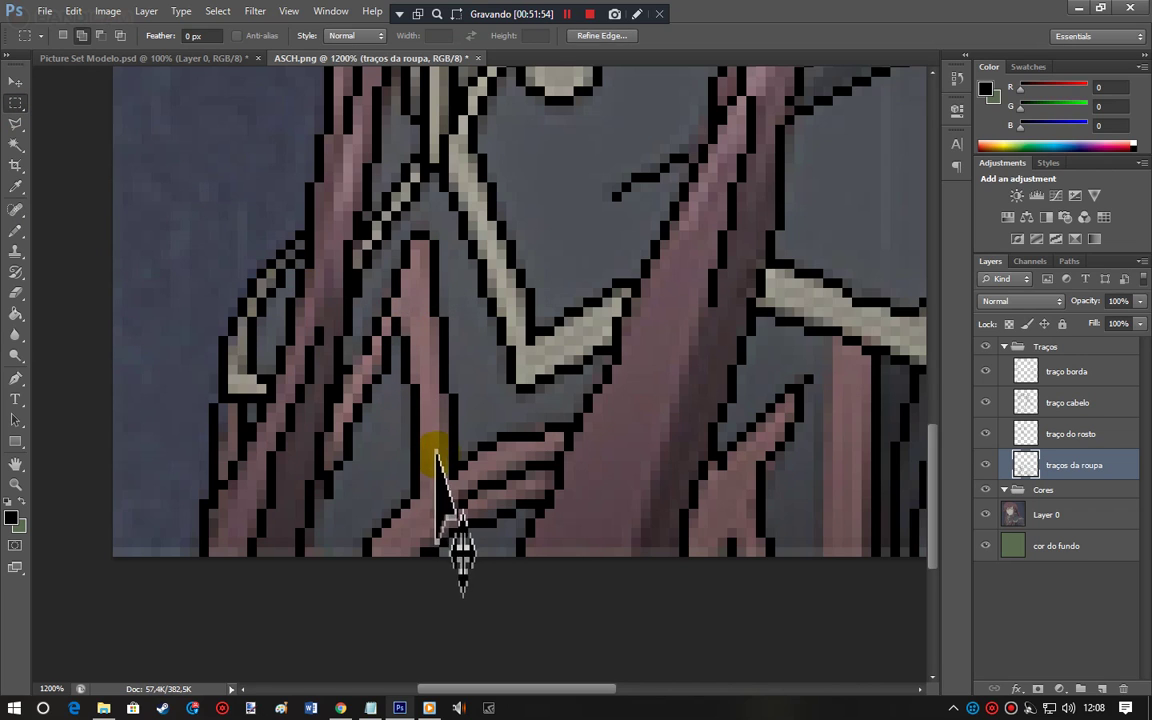
pyautogui.click(16, 229)
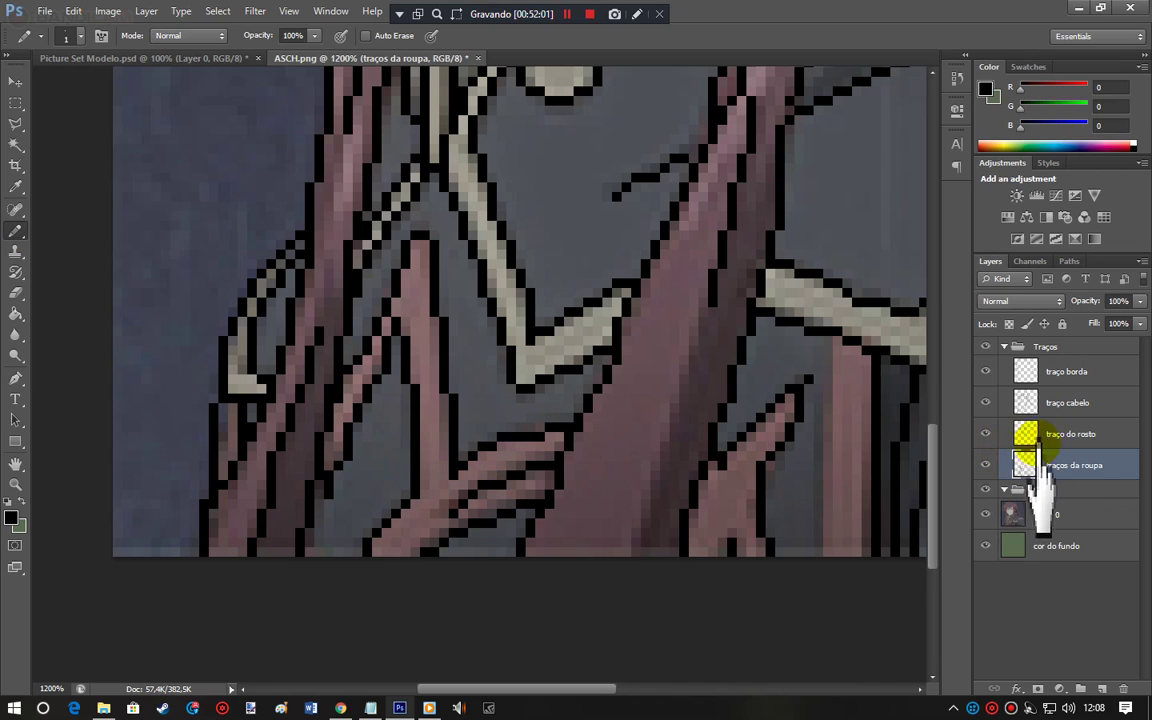
pyautogui.click(987, 464)
pyautogui.click(987, 464)
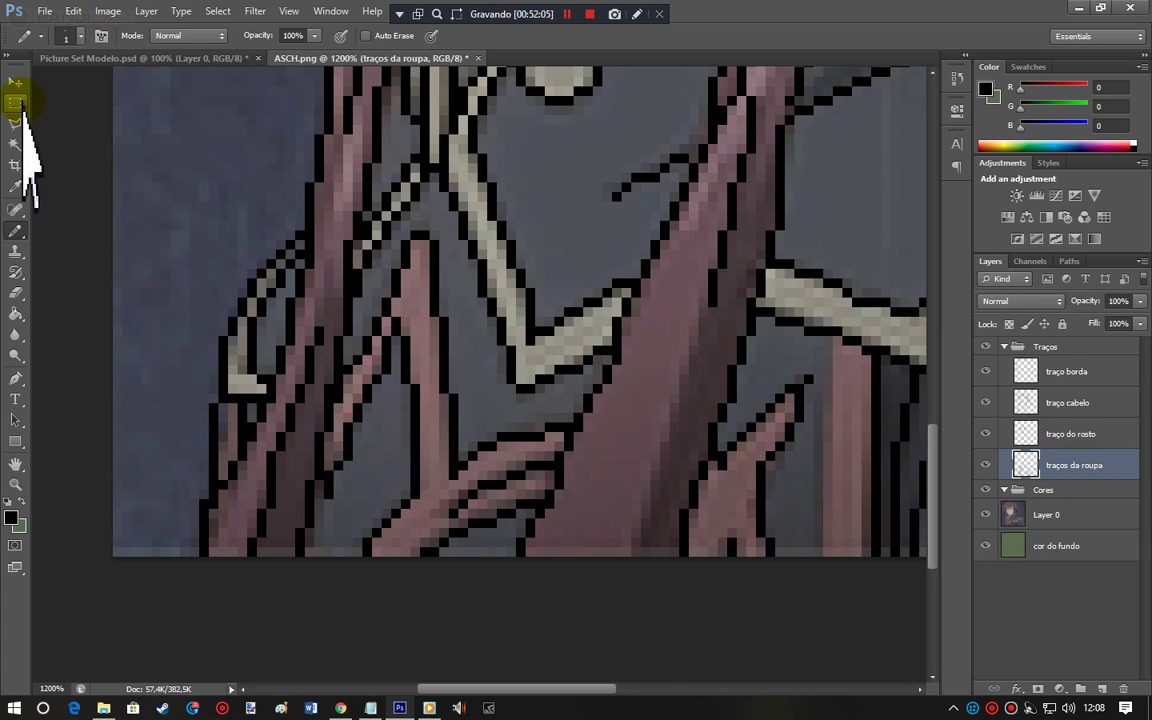
# Step: Delete the extra outline pixels beside the pink ornament's small branch, and check by toggling the traços da roupa layer's visibility
pyautogui.click(15, 102)
pyautogui.moveTo(338, 390); pyautogui.dragTo(350, 432)
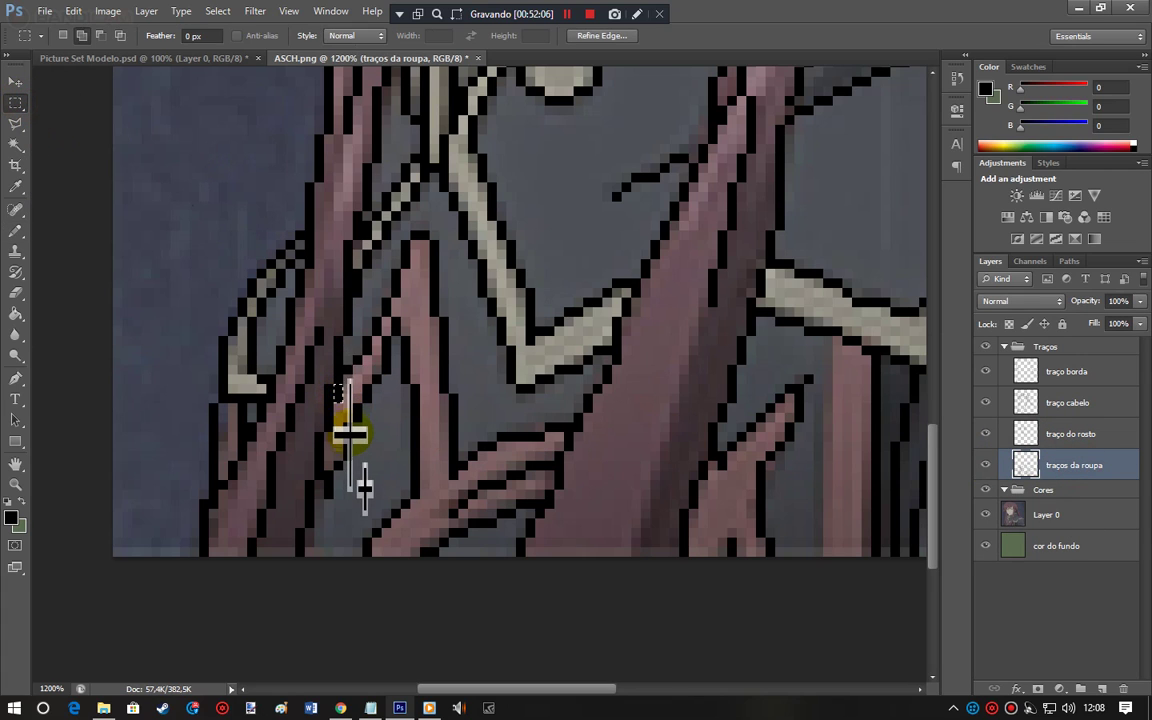
pyautogui.hotkey('ctrl', 'd')
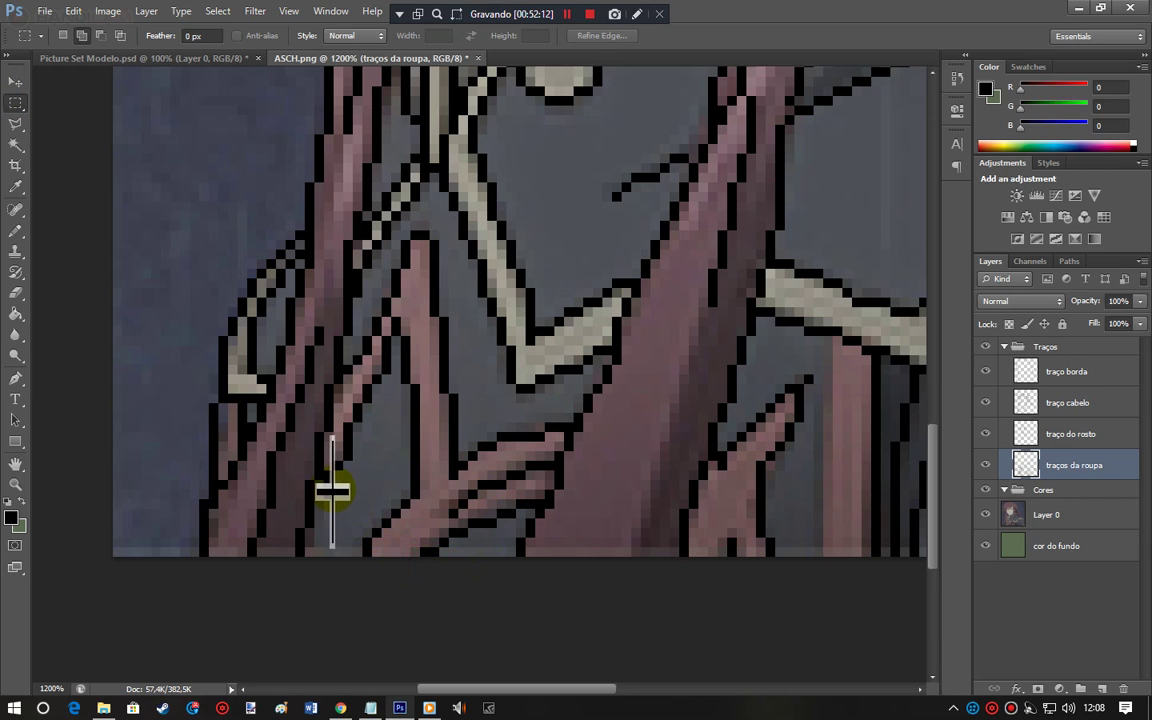
pyautogui.click(986, 466)
pyautogui.click(986, 466)
pyautogui.click(986, 466)
pyautogui.click(986, 466)
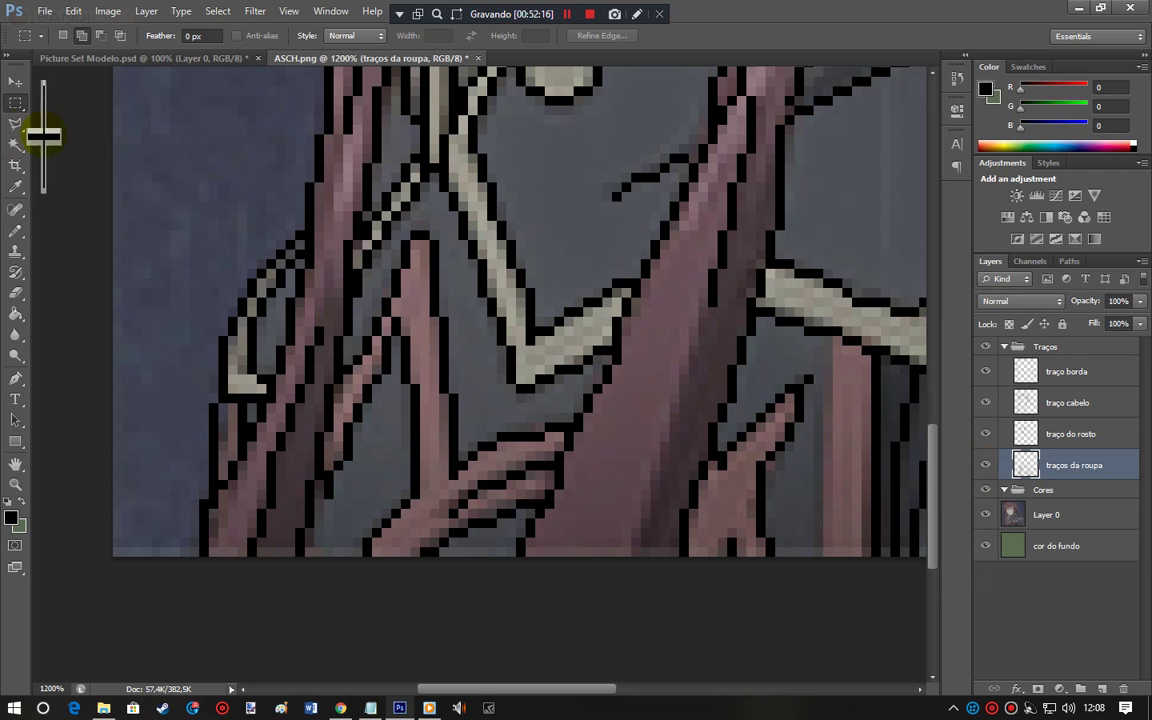
# Step: Delete the stray pixels where the pink ornament's outline meets the hair strands, on the traços da roupa and traço cabelo layers
pyautogui.moveTo(326, 481); pyautogui.dragTo(342, 505)
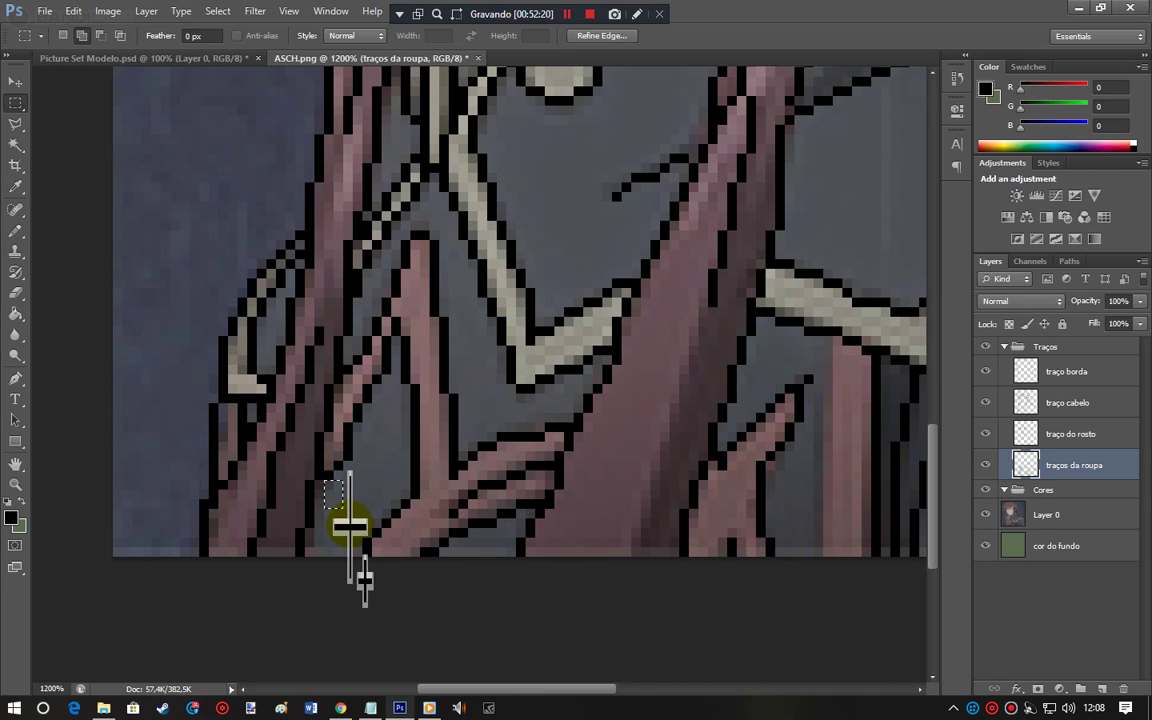
pyautogui.click(350, 525)
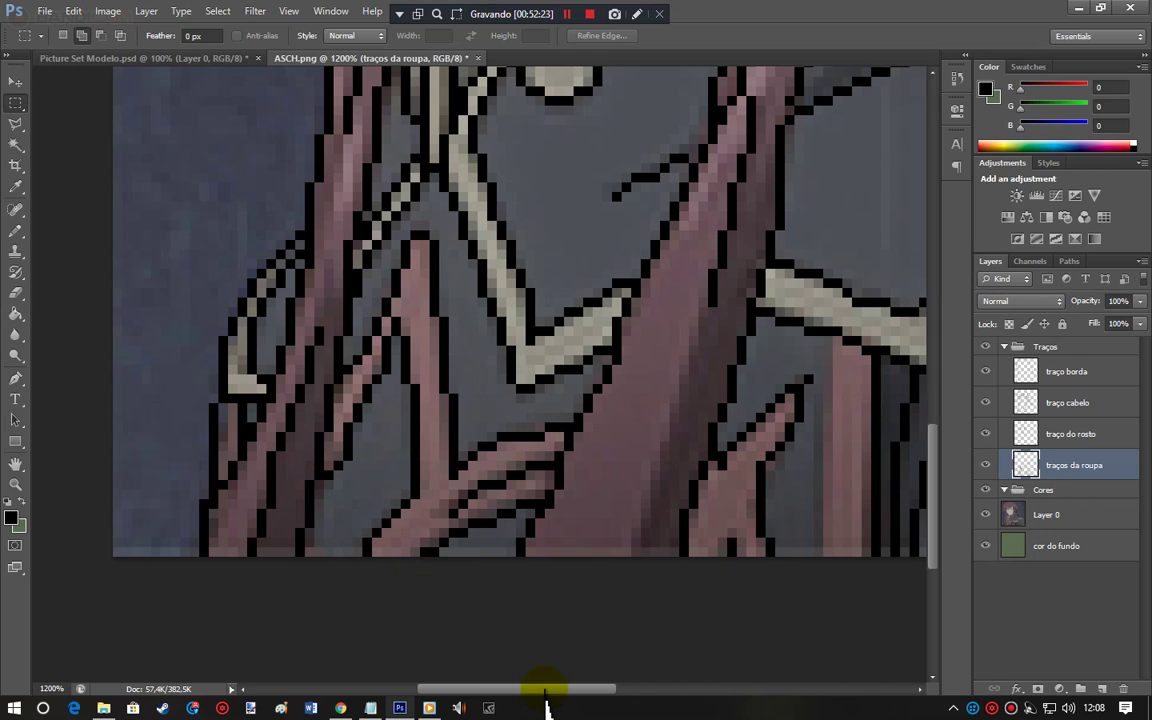
pyautogui.moveTo(549, 507); pyautogui.dragTo(566, 541)
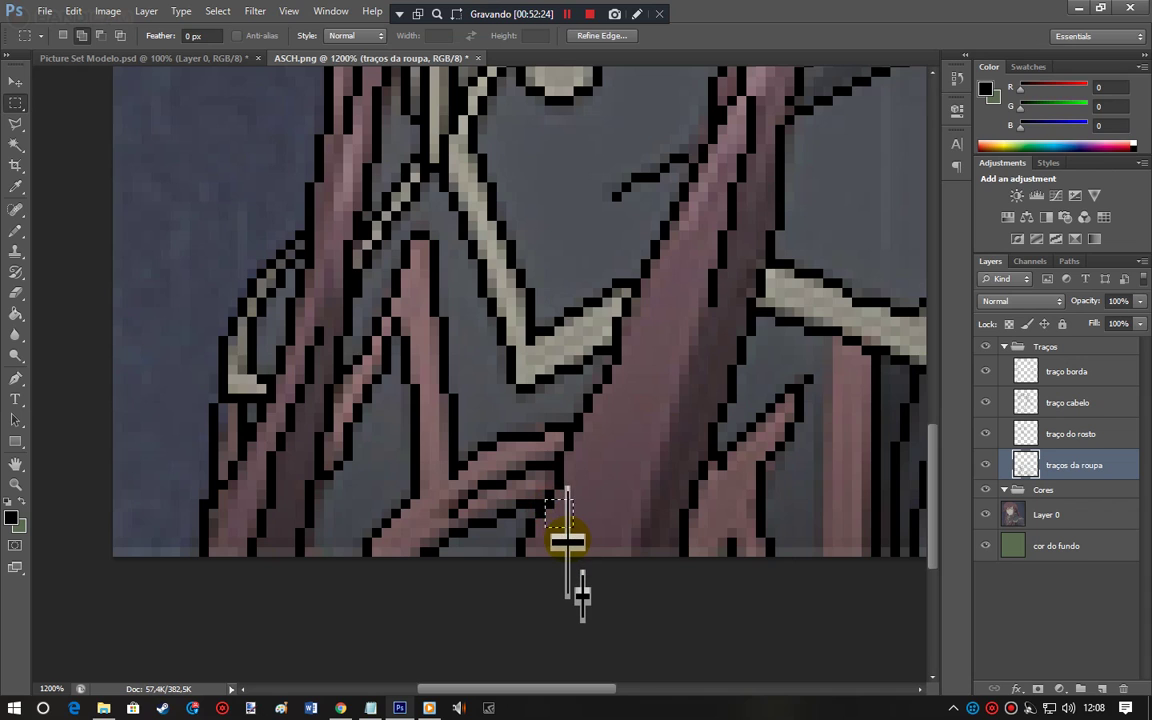
pyautogui.hotkey('ctrl', 'd')
pyautogui.moveTo(576, 426); pyautogui.dragTo(591, 450)
pyautogui.click(1055, 403)
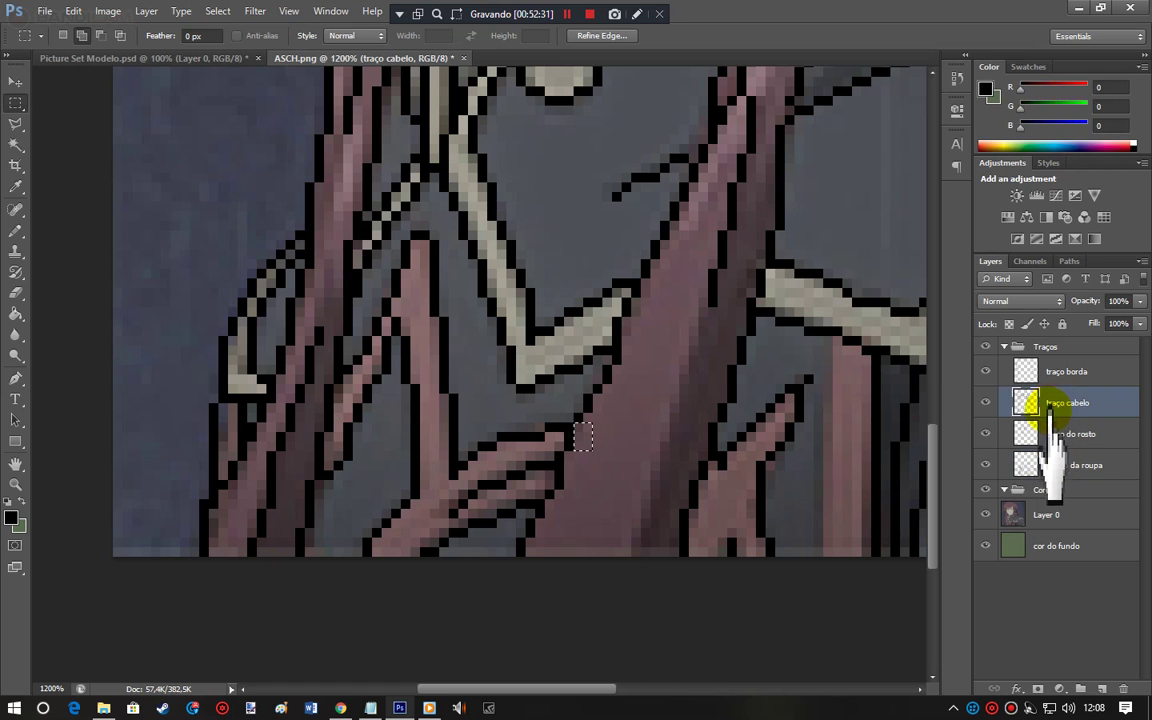
pyautogui.hotkey('ctrl', 'd')
# Step: Delete the stray jawline pixel next to the collar trim on the traço do rosto layer, and deselect
pyautogui.moveTo(561, 698)
pyautogui.mouseDown()
pyautogui.moveTo(648, 692)
pyautogui.moveTo(656, 712)
pyautogui.moveTo(710, 712)
pyautogui.moveTo(664, 712)
pyautogui.mouseUp()
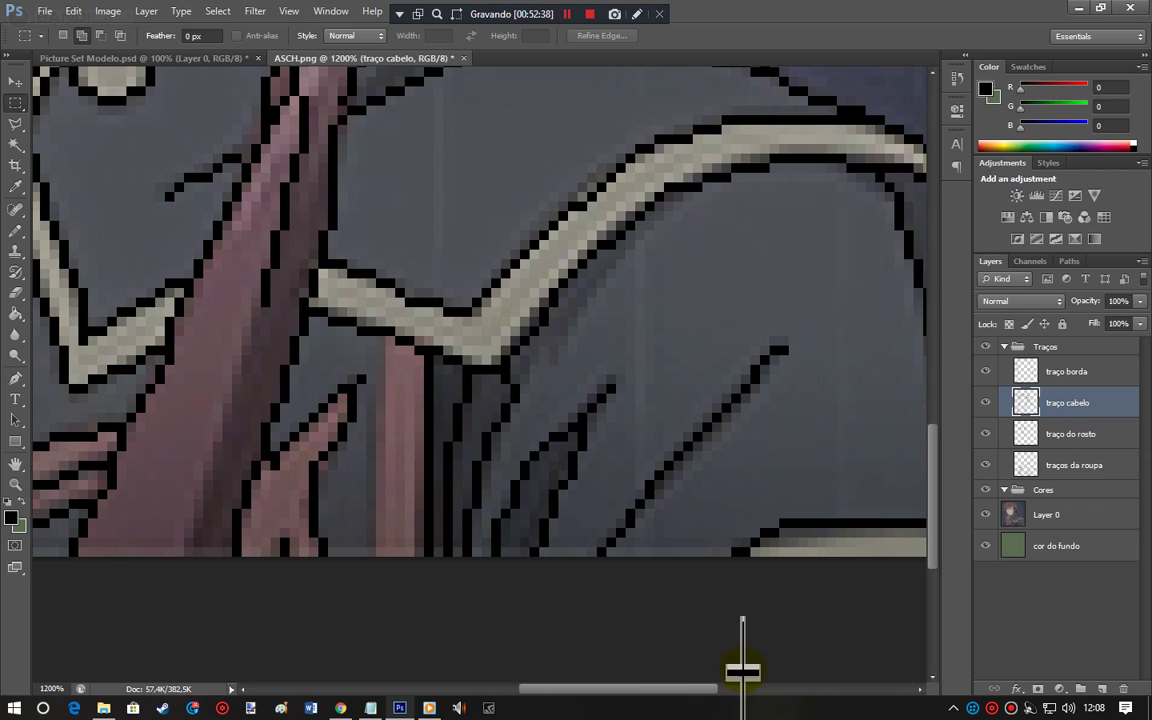
pyautogui.moveTo(931, 527); pyautogui.dragTo(935, 421)
pyautogui.moveTo(271, 319); pyautogui.dragTo(262, 312)
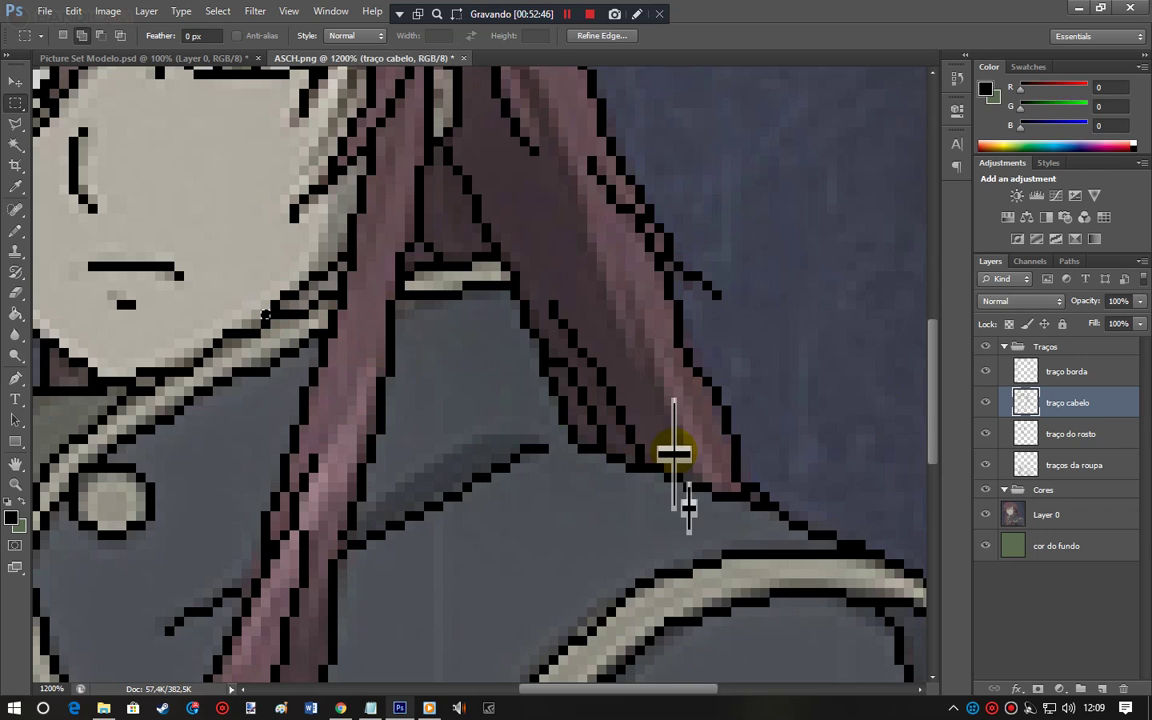
pyautogui.click(1070, 465)
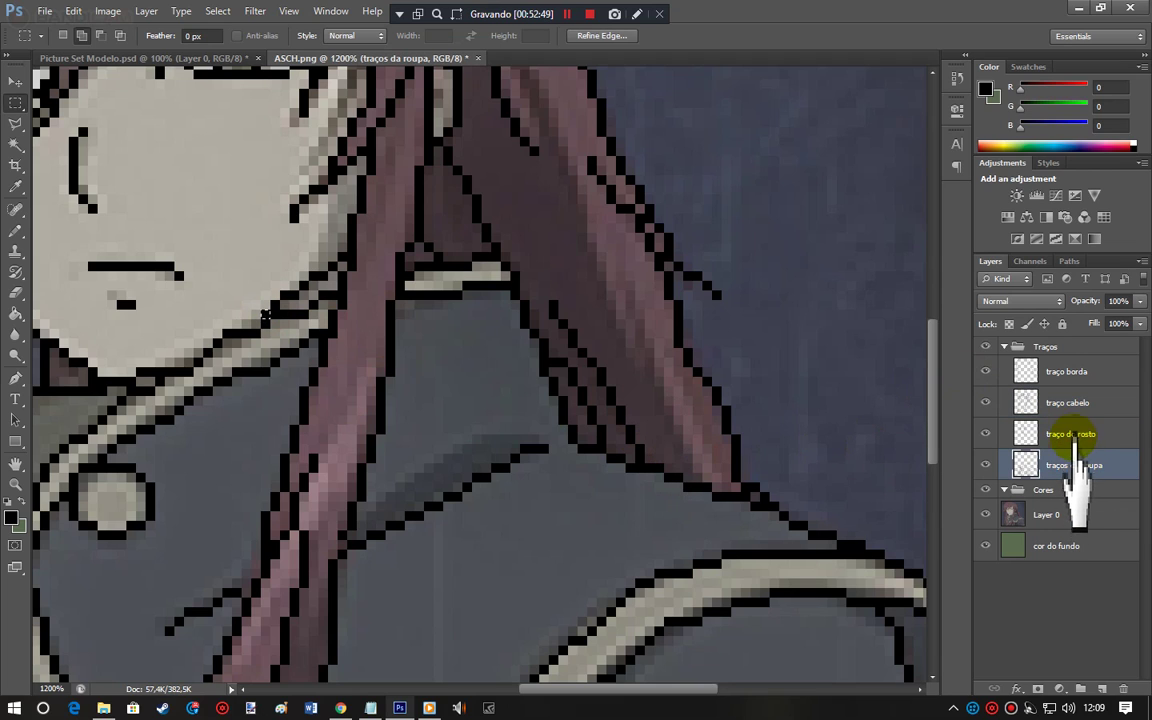
pyautogui.click(1076, 438)
pyautogui.hotkey('ctrl', 'd')
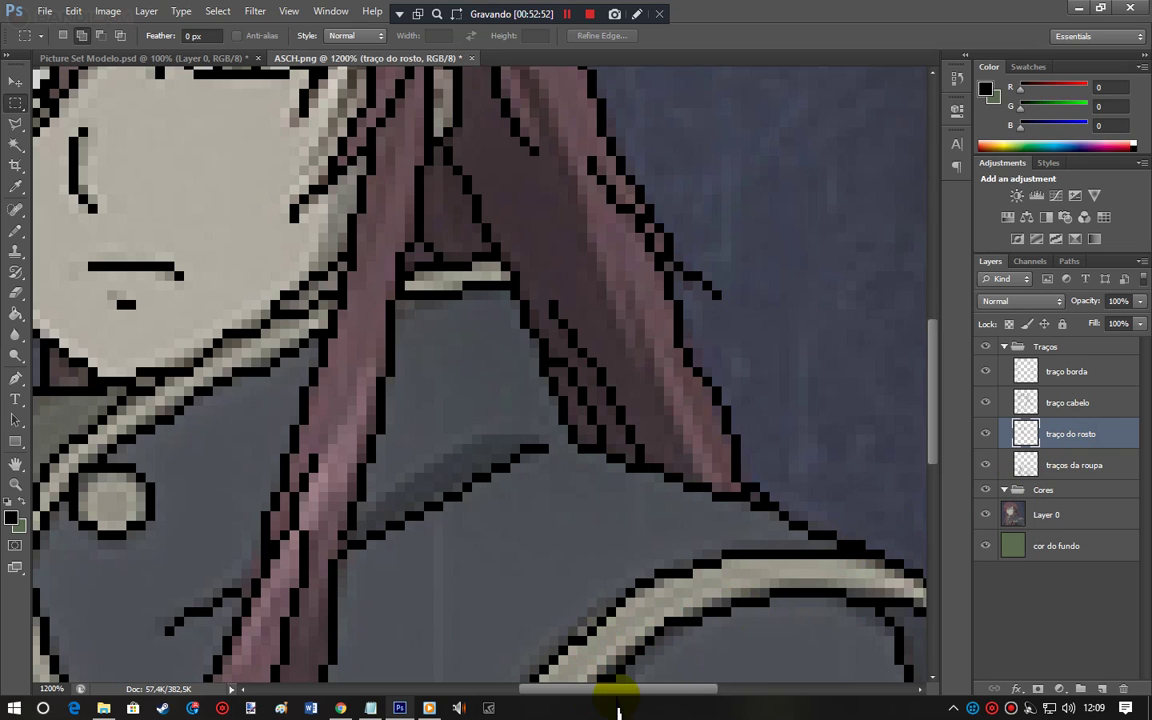
# Step: Clean up the extra pixels under the chin where the jaw meets the neck line, checking the traço do rosto, traços da roupa and traço cabelo layers
pyautogui.moveTo(557, 688); pyautogui.dragTo(492, 688)
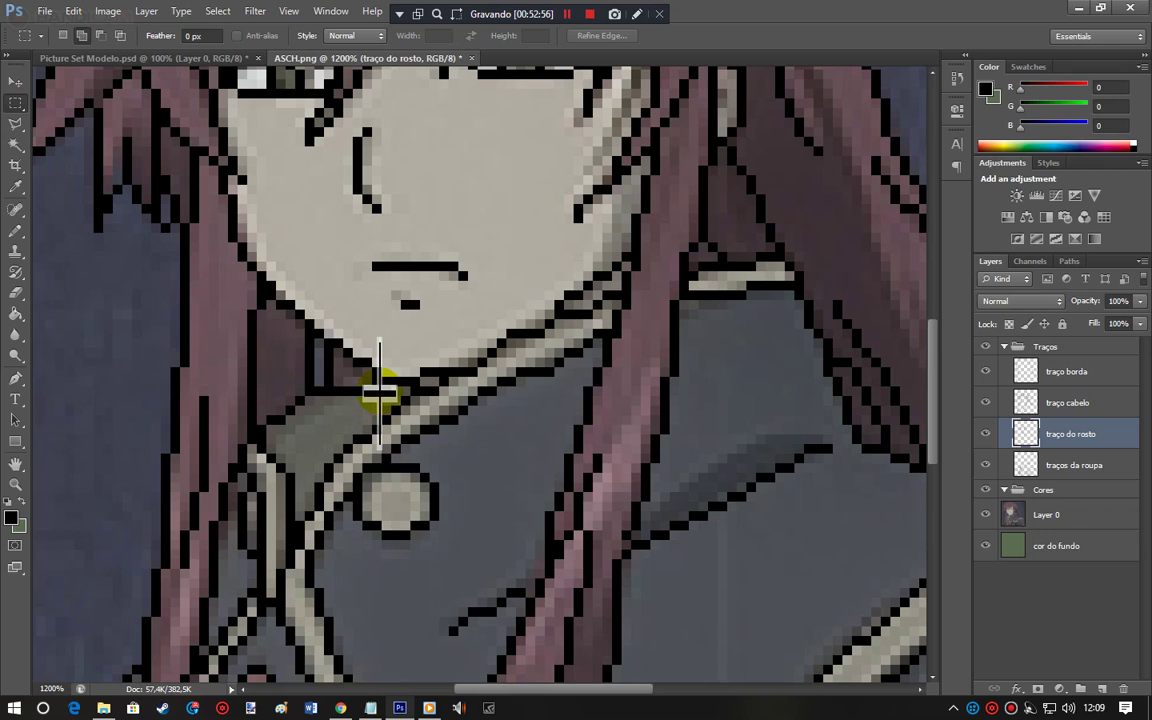
pyautogui.moveTo(383, 398); pyautogui.dragTo(386, 404)
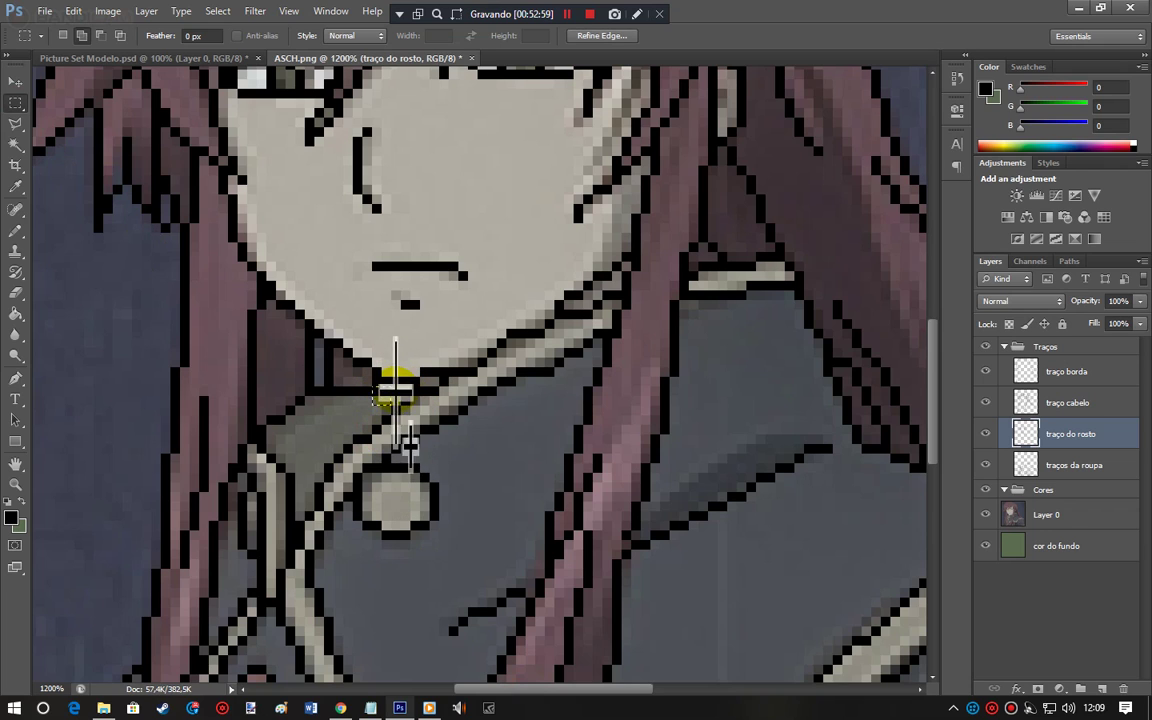
pyautogui.click(405, 421)
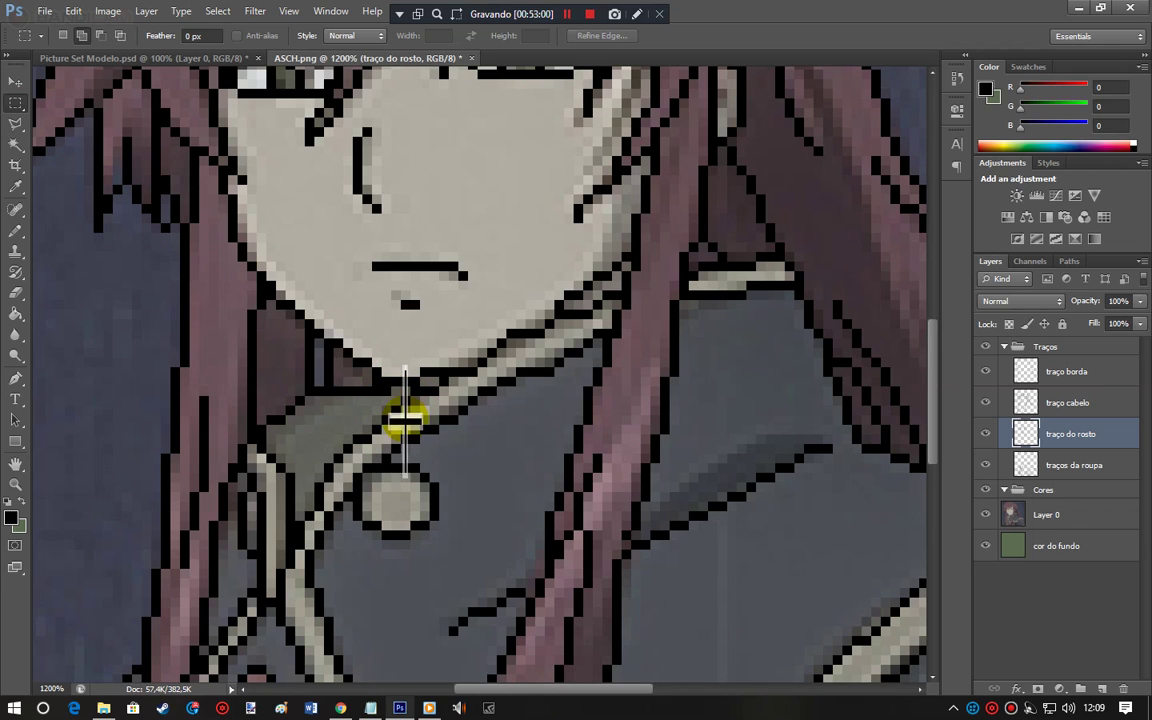
pyautogui.moveTo(370, 383); pyautogui.dragTo(376, 385)
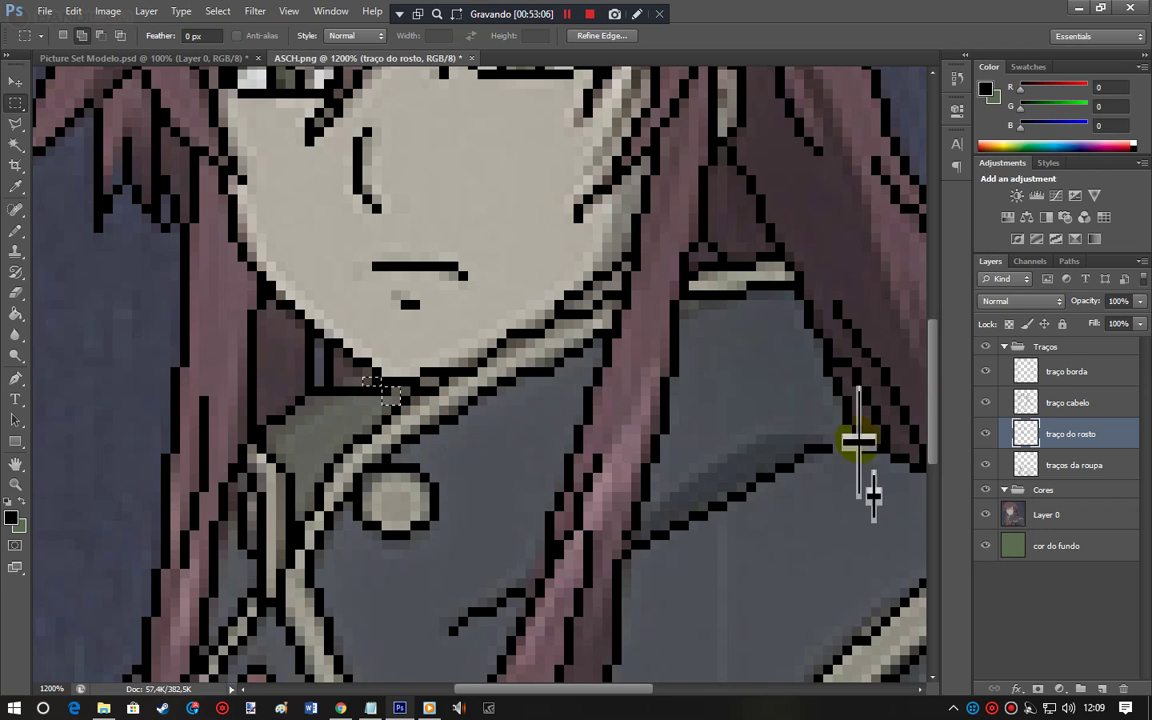
pyautogui.click(1062, 466)
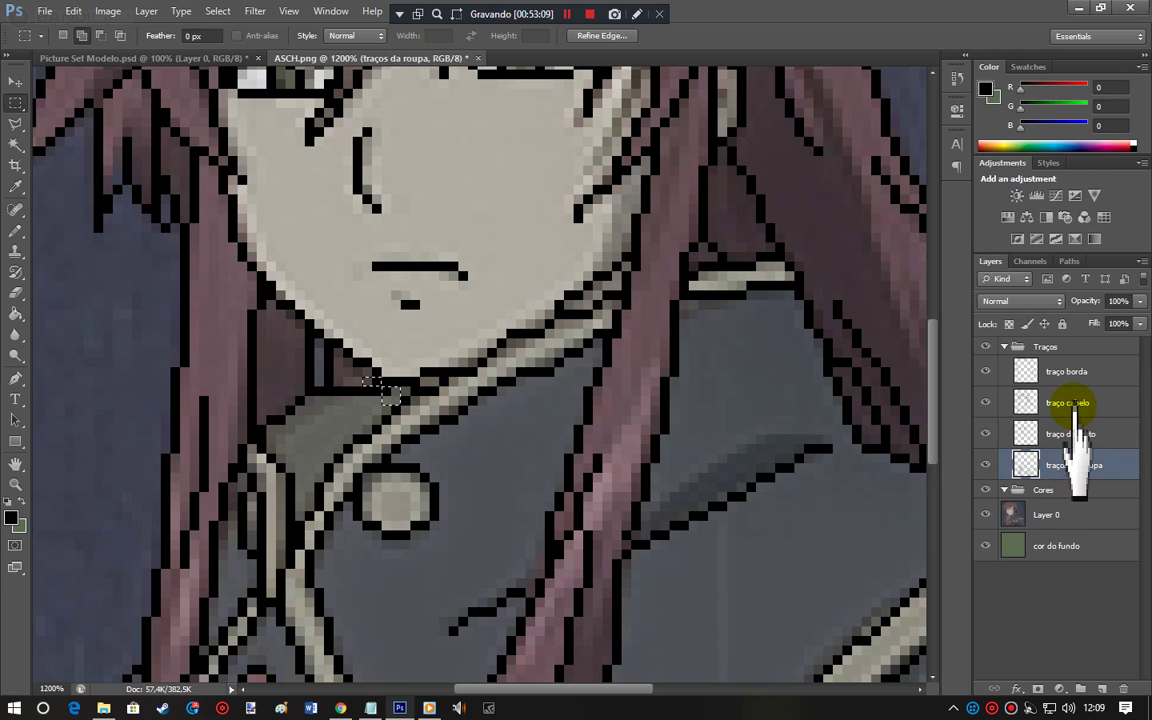
pyautogui.click(1072, 404)
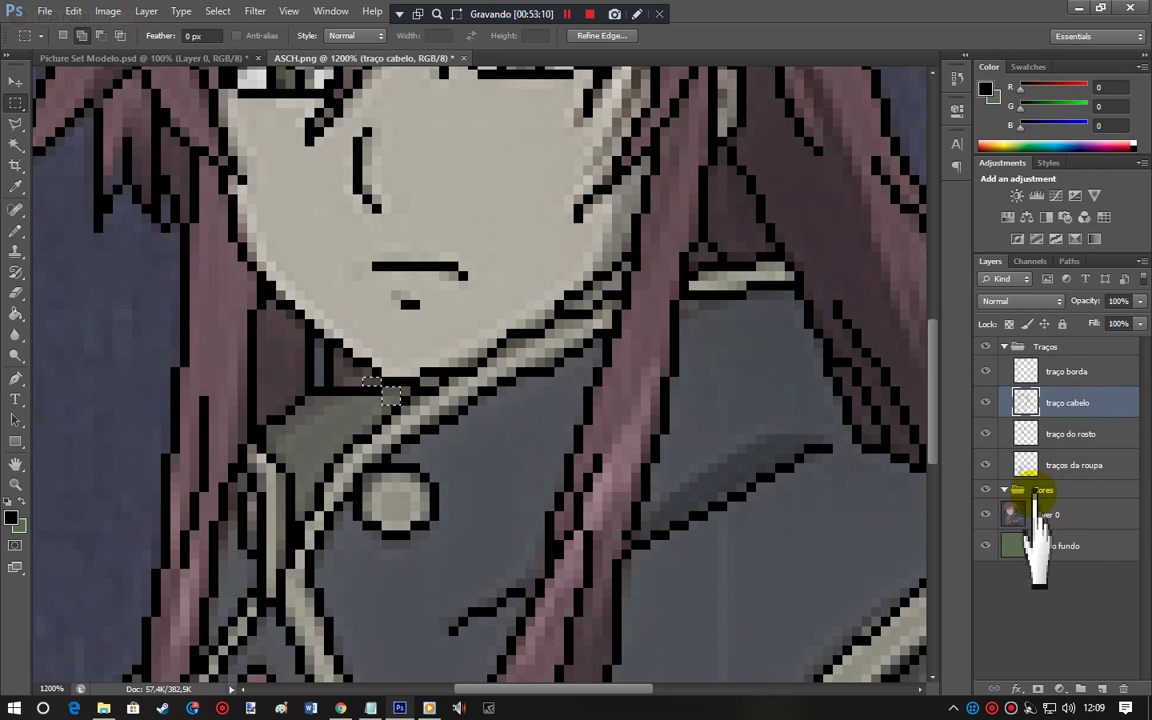
# Step: Delete the thick black pixels at the outer corner of the left eye on the traço cabelo layer, and deselect
pyautogui.moveTo(937, 447); pyautogui.dragTo(928, 377)
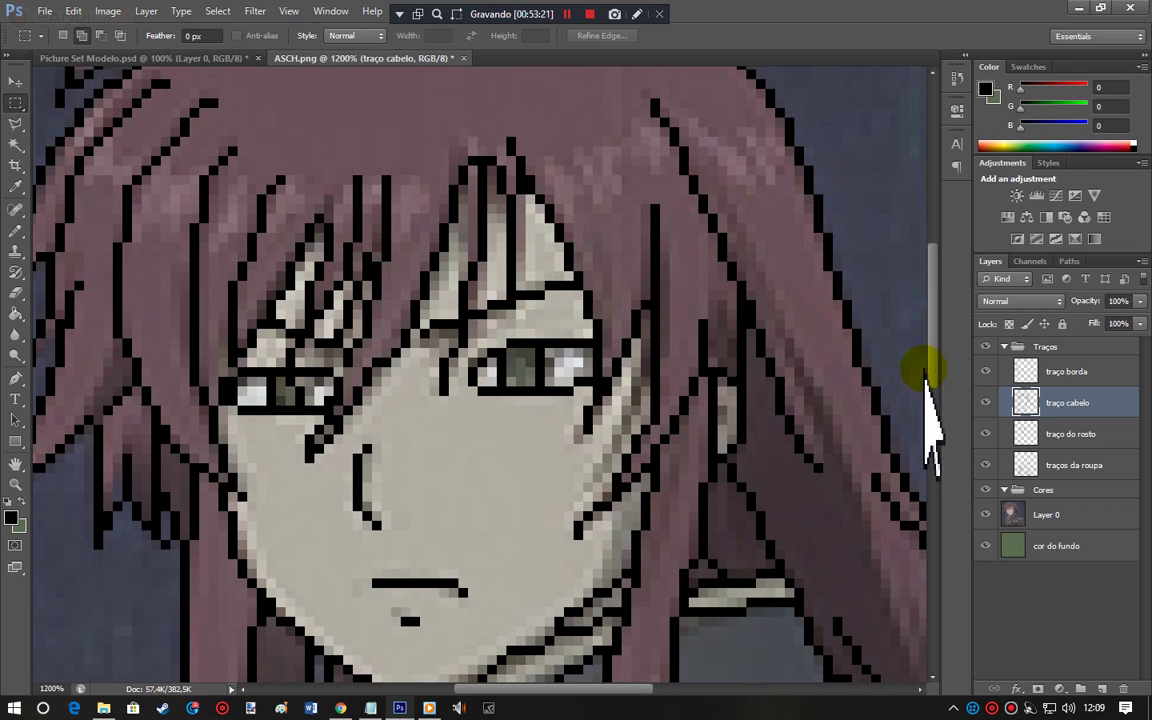
pyautogui.moveTo(925, 378); pyautogui.dragTo(924, 385)
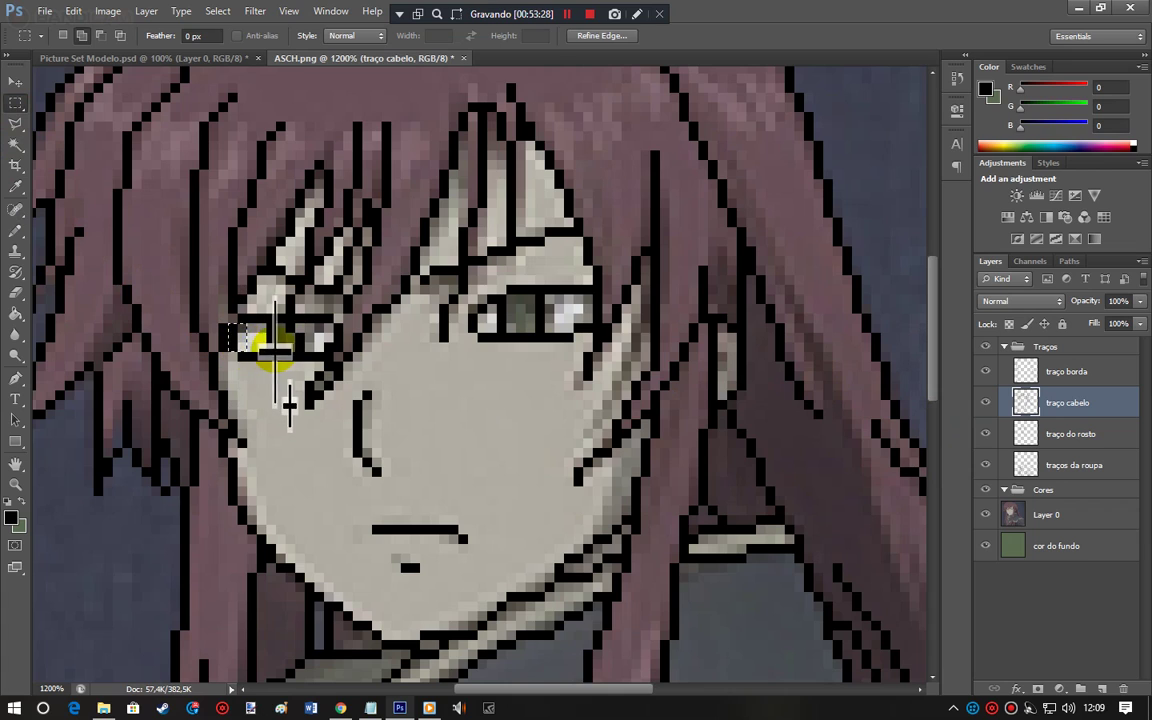
pyautogui.moveTo(219, 325); pyautogui.dragTo(234, 350)
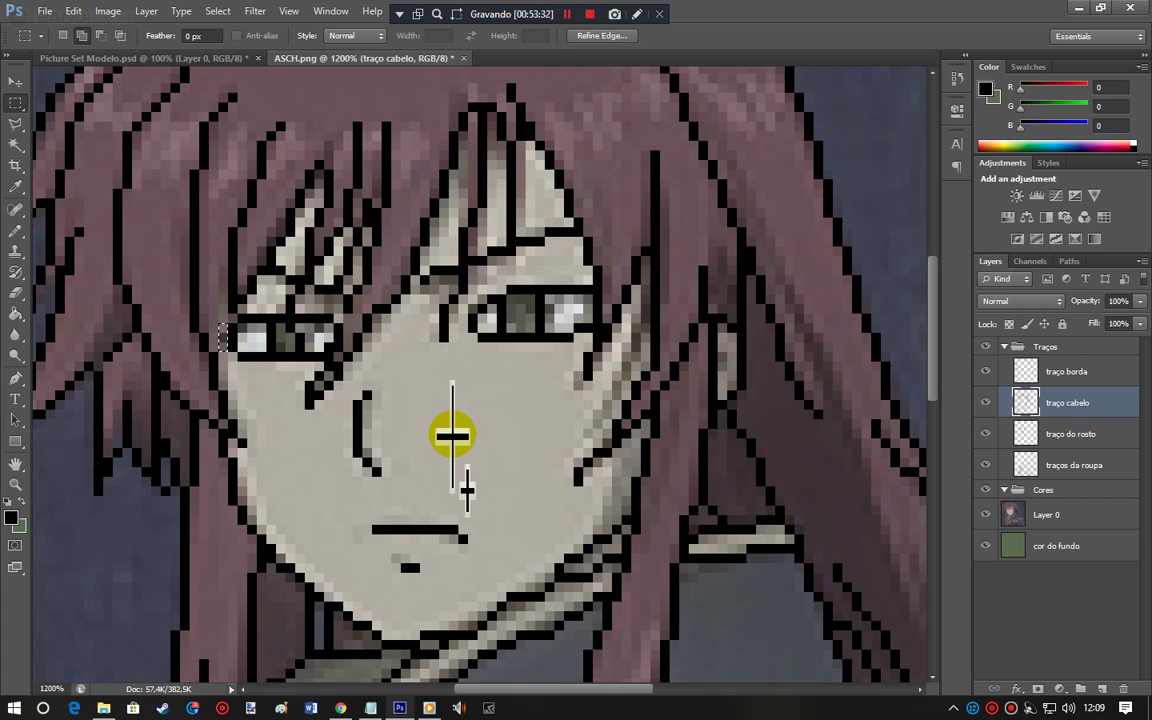
pyautogui.click(457, 458)
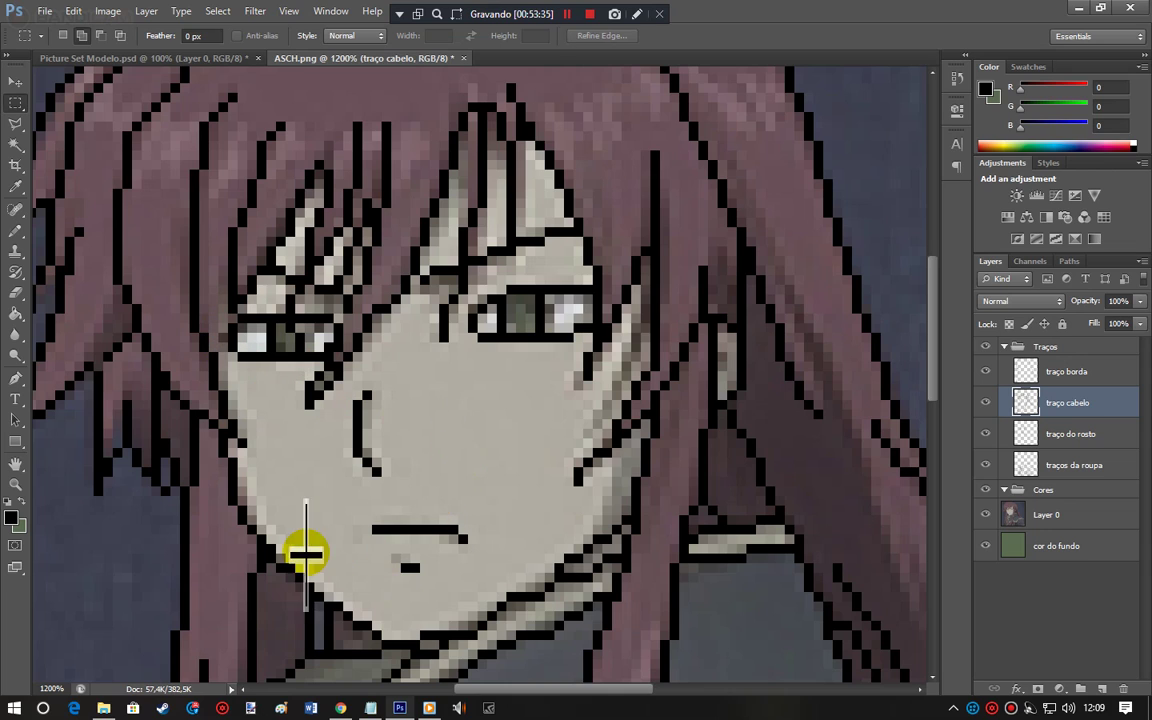
# Step: Rework the hair outline beside the left eye's outer corner by deleting pixels and redrawing it with the 1 px black Pencil
pyautogui.click(15, 230)
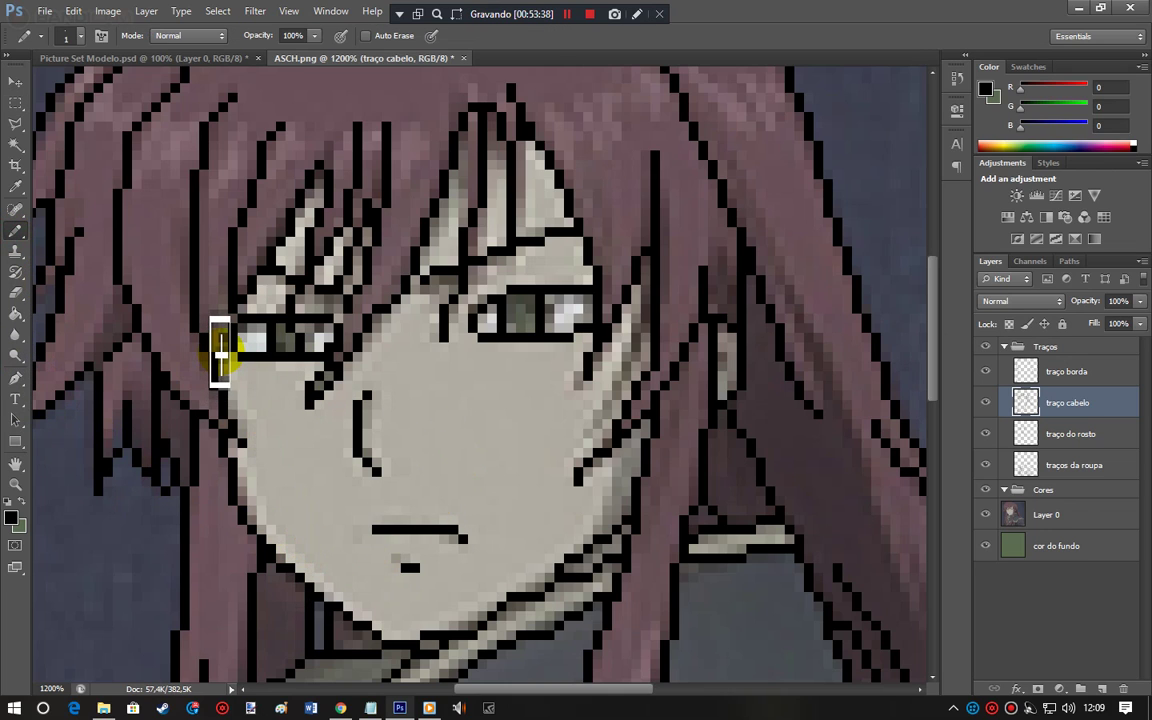
pyautogui.press('h')
pyautogui.click(292, 470)
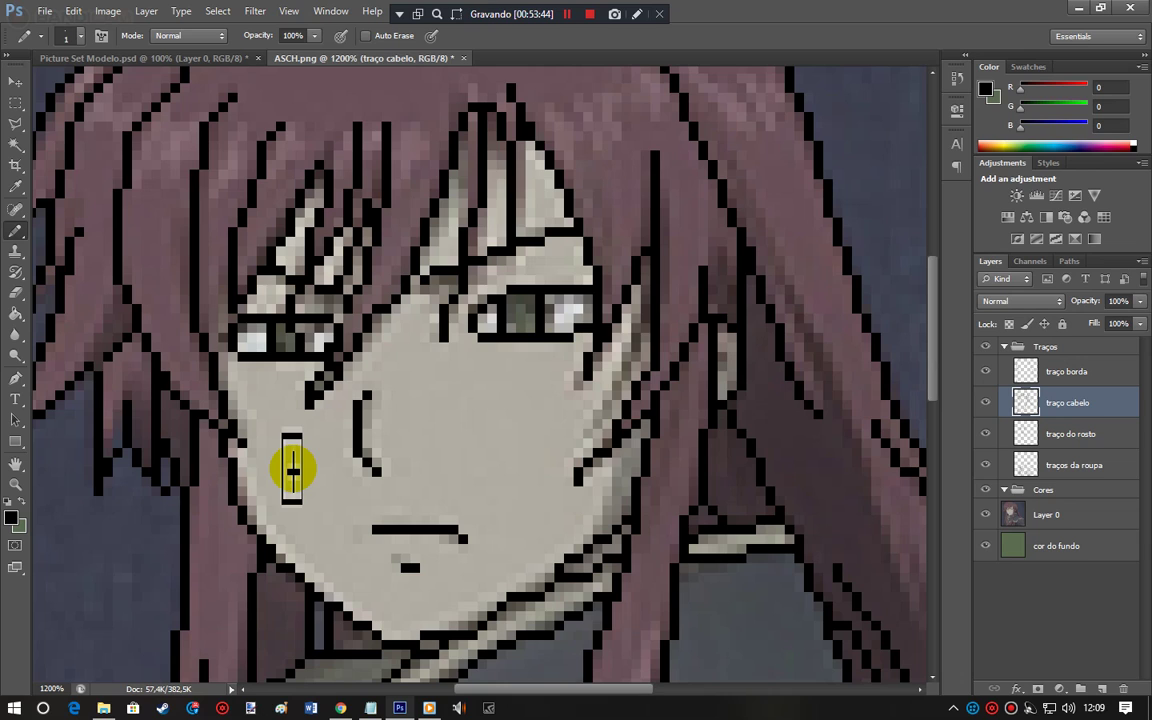
pyautogui.click(16, 104)
pyautogui.moveTo(231, 298); pyautogui.dragTo(226, 310)
pyautogui.click(226, 370)
pyautogui.click(15, 231)
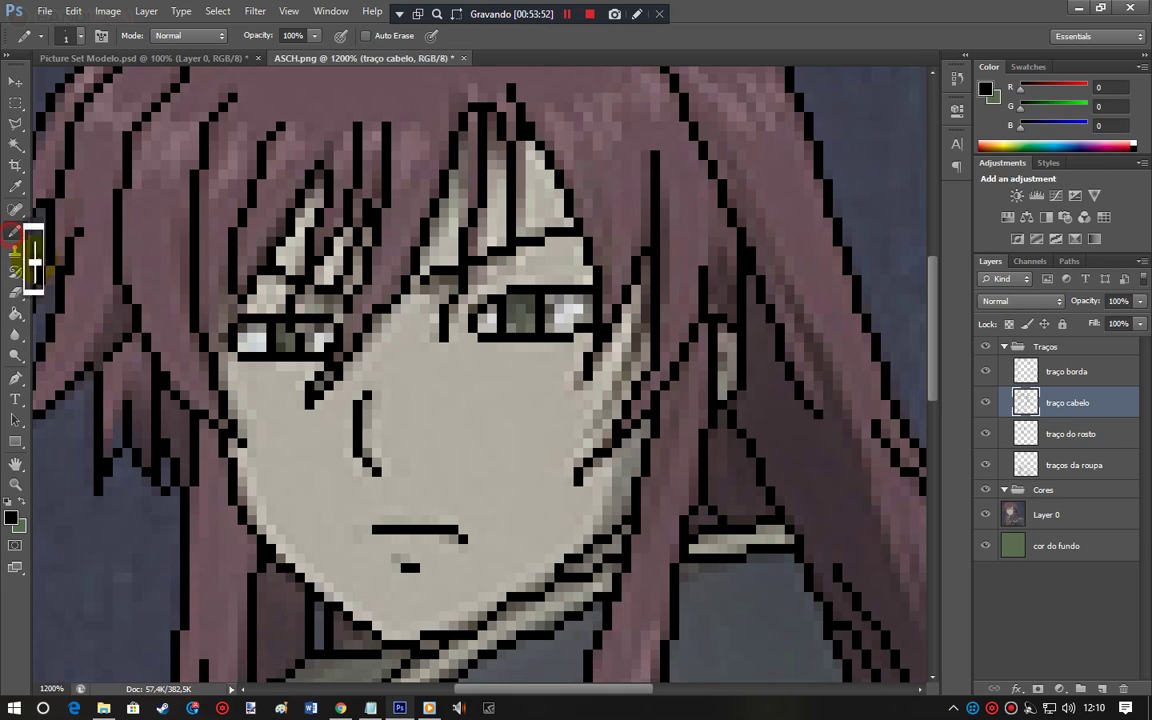
pyautogui.click(232, 297)
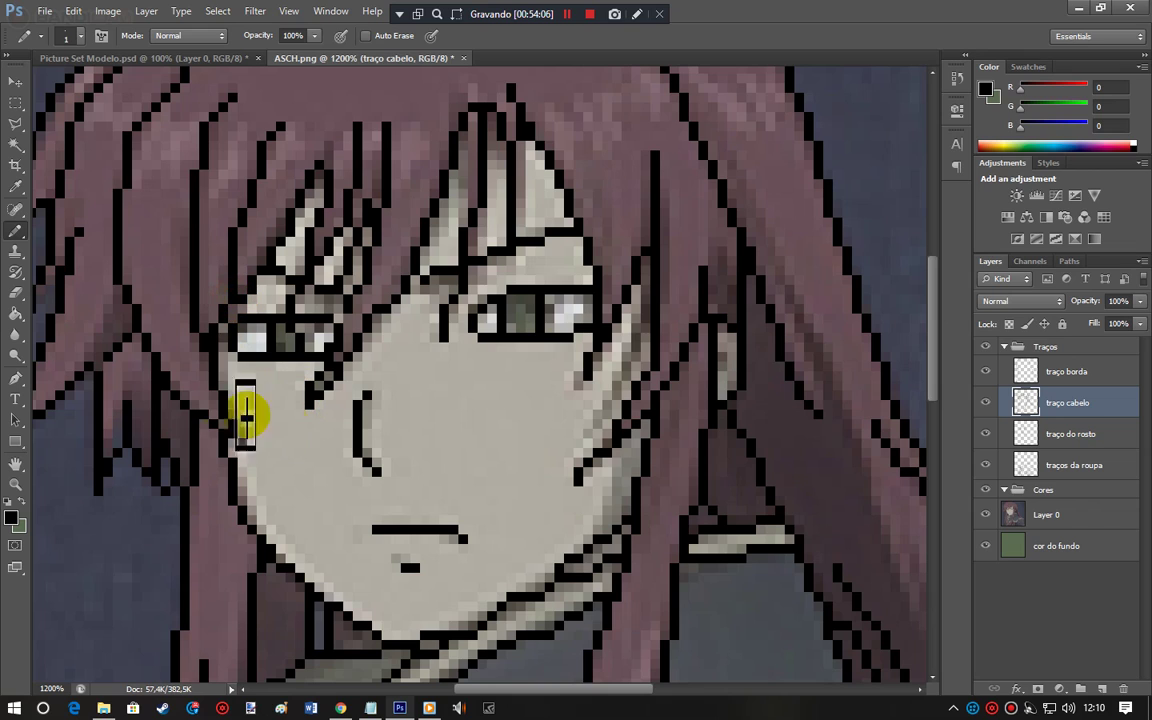
pyautogui.click(16, 101)
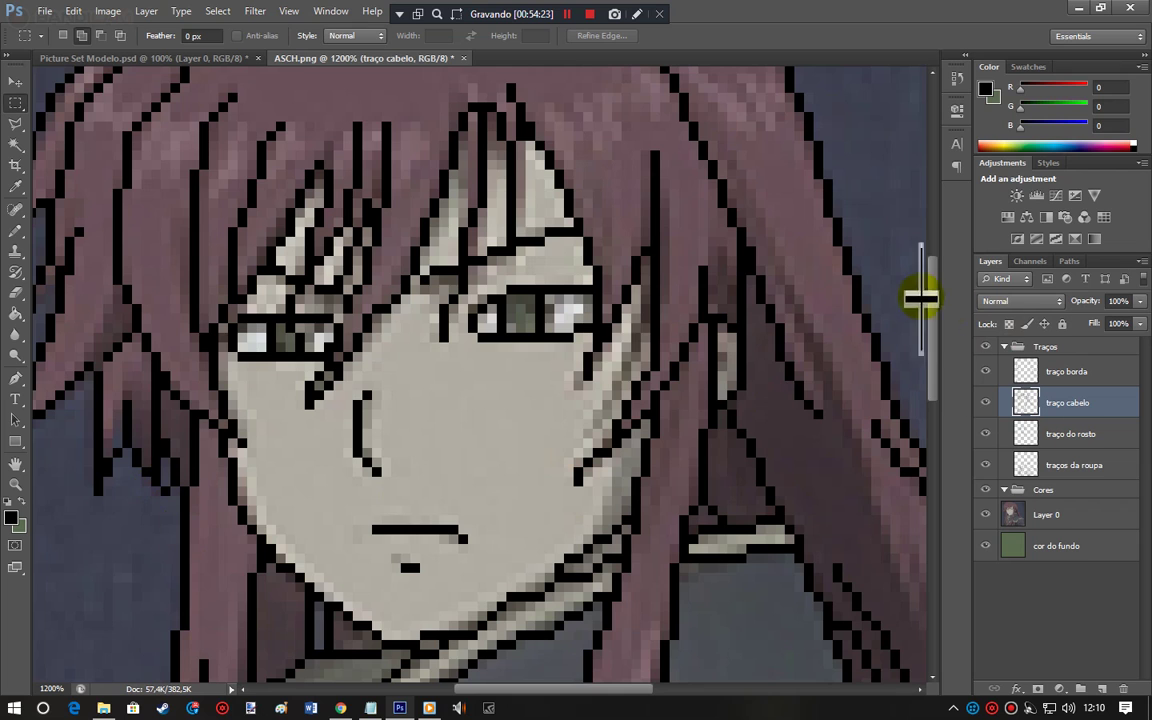
# Step: Show the whole portrait at 400% zoom and hide the Layer 0 reference so only the line art remains over the green background
pyautogui.moveTo(932, 303); pyautogui.dragTo(926, 256)
pyautogui.click(16, 484)
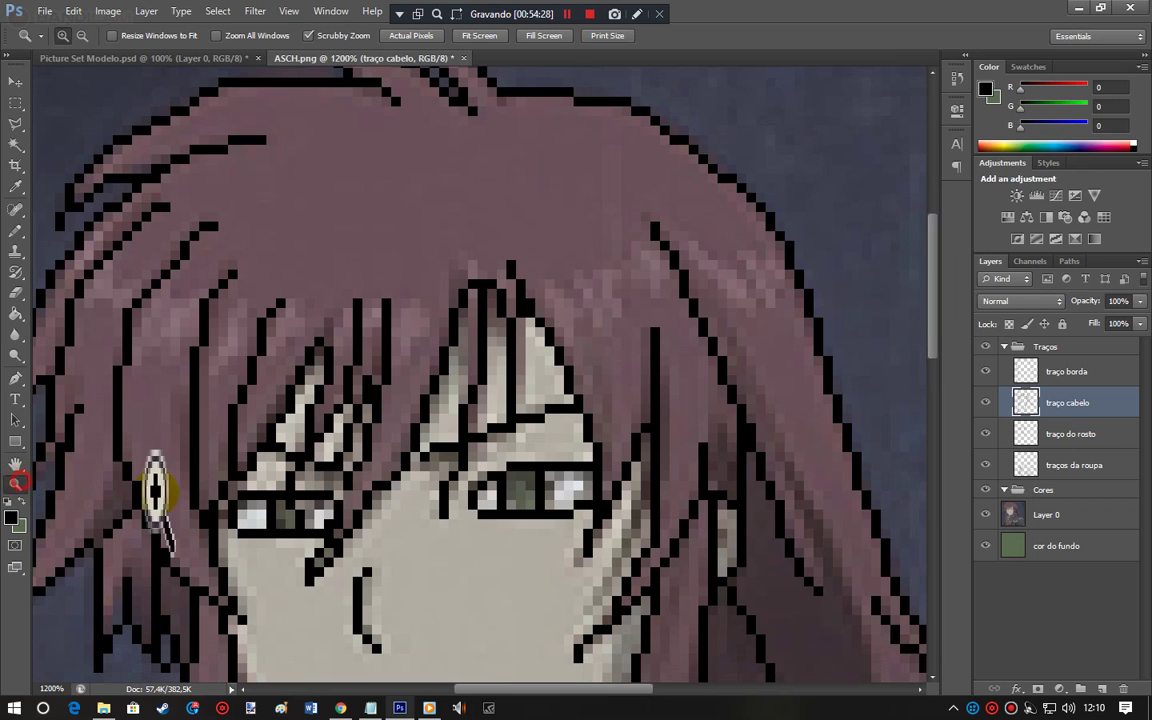
pyautogui.rightClick(250, 448)
pyautogui.click(272, 524)
pyautogui.click(488, 408)
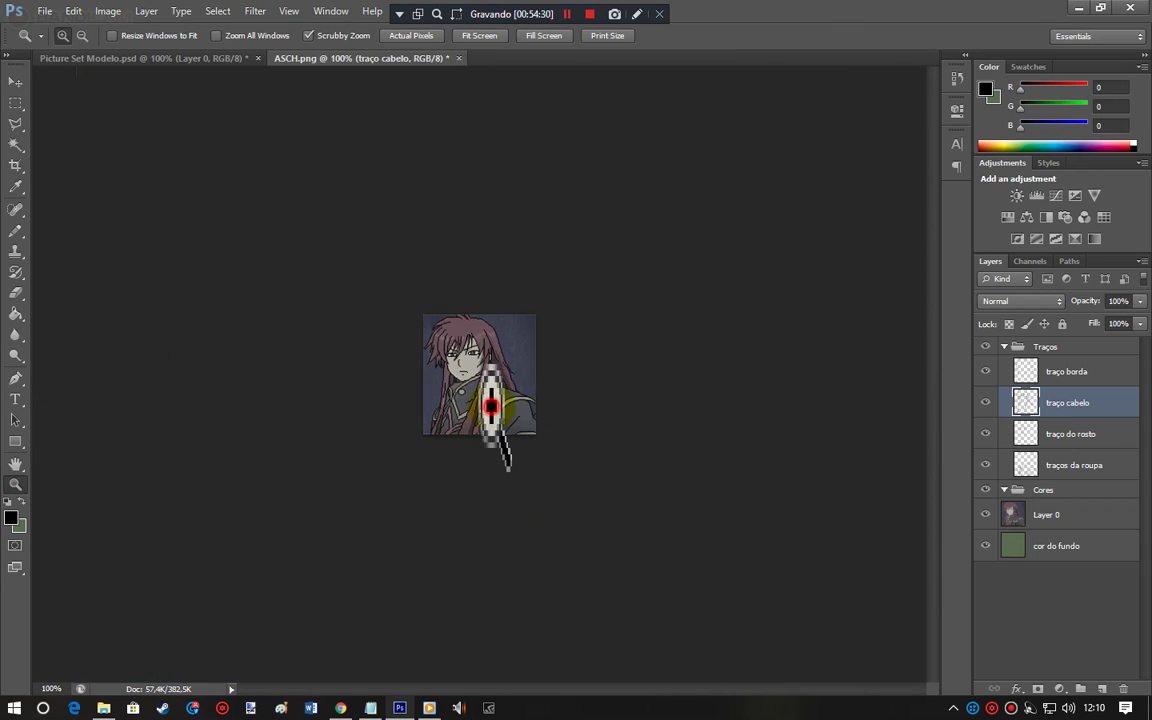
pyautogui.click(484, 402)
pyautogui.click(490, 405)
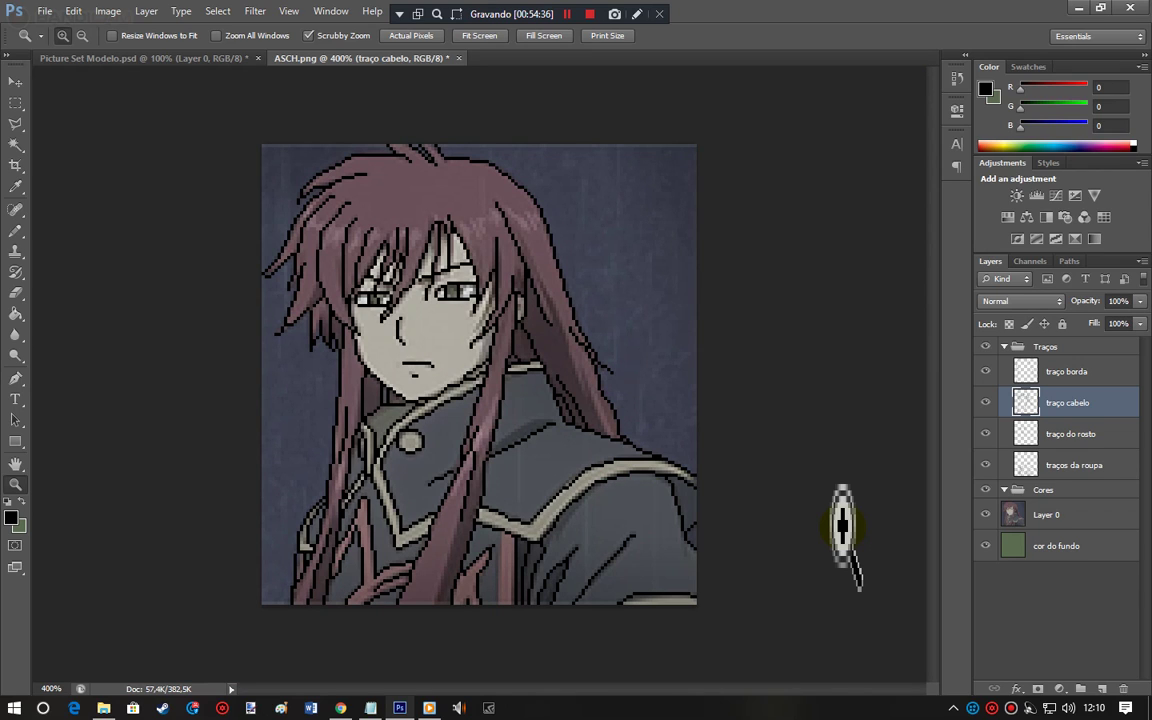
pyautogui.click(986, 514)
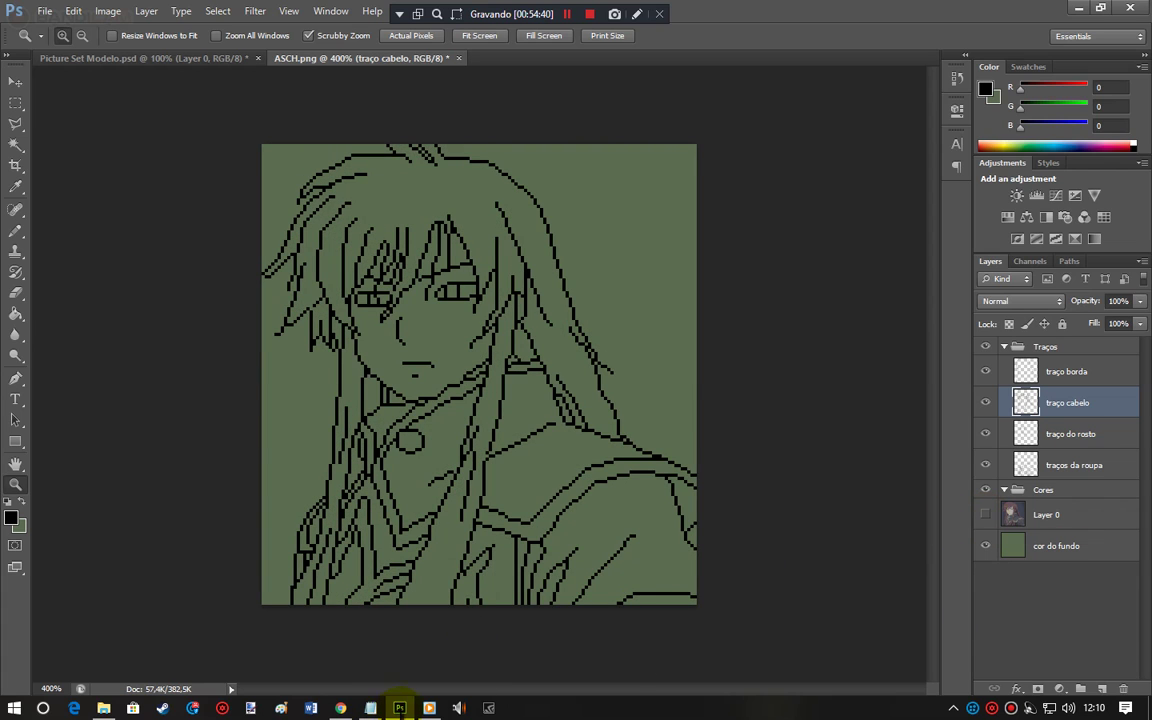
# Step: Switch to the Notepad notes and add the line "Apos reduzir os traços pra versão que voce acha que ficara otima e perfeita."
pyautogui.moveTo(400, 708)
pyautogui.click(380, 640)
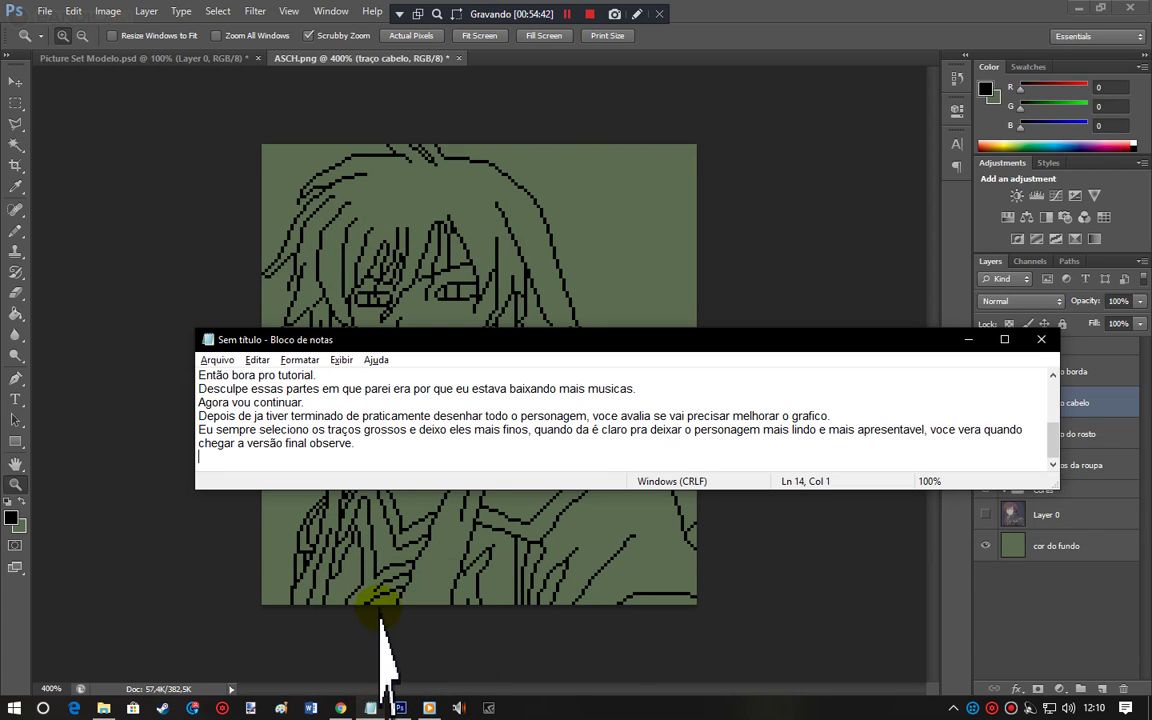
pyautogui.write('Apos fina')
pyautogui.write('edu')
pyautogui.write('zir os traços')
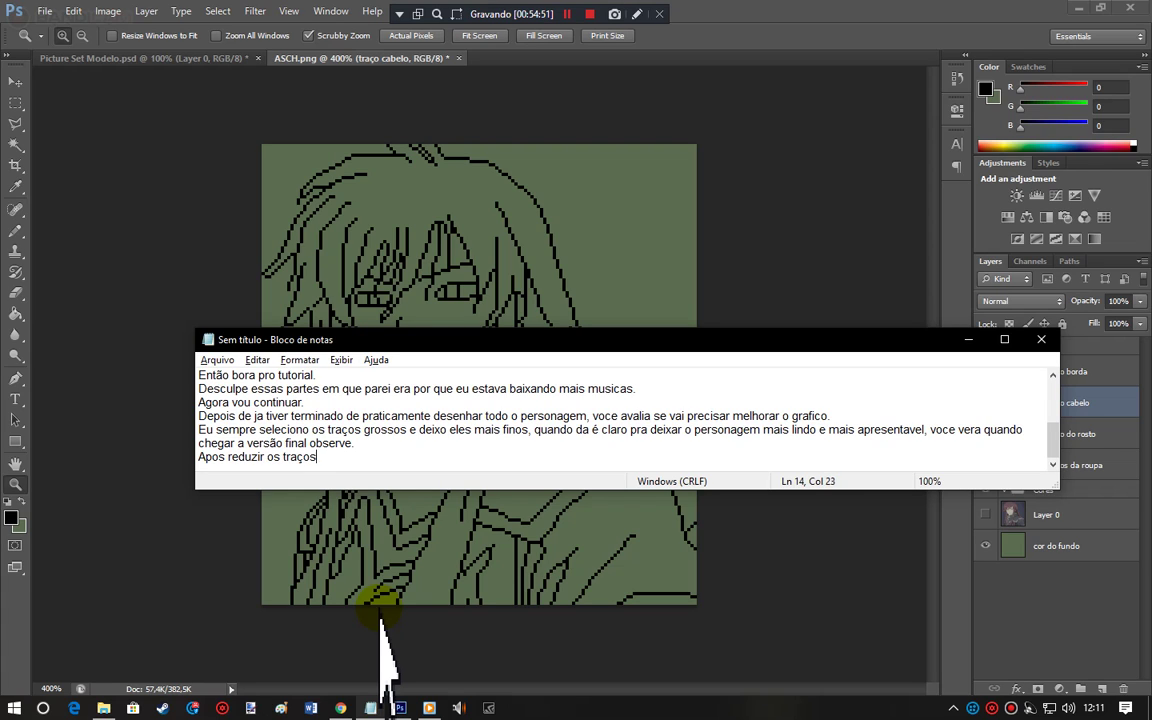
pyautogui.write(' pra versçao que')
pyautogui.press('BackSpace')
pyautogui.press('BackSpace')
pyautogui.press('BackSpace')
pyautogui.press('BackSpace')
pyautogui.press('BackSpace')
pyautogui.press('BackSpace')
pyautogui.press('BackSpace')
pyautogui.write('são que voce acha que fica')
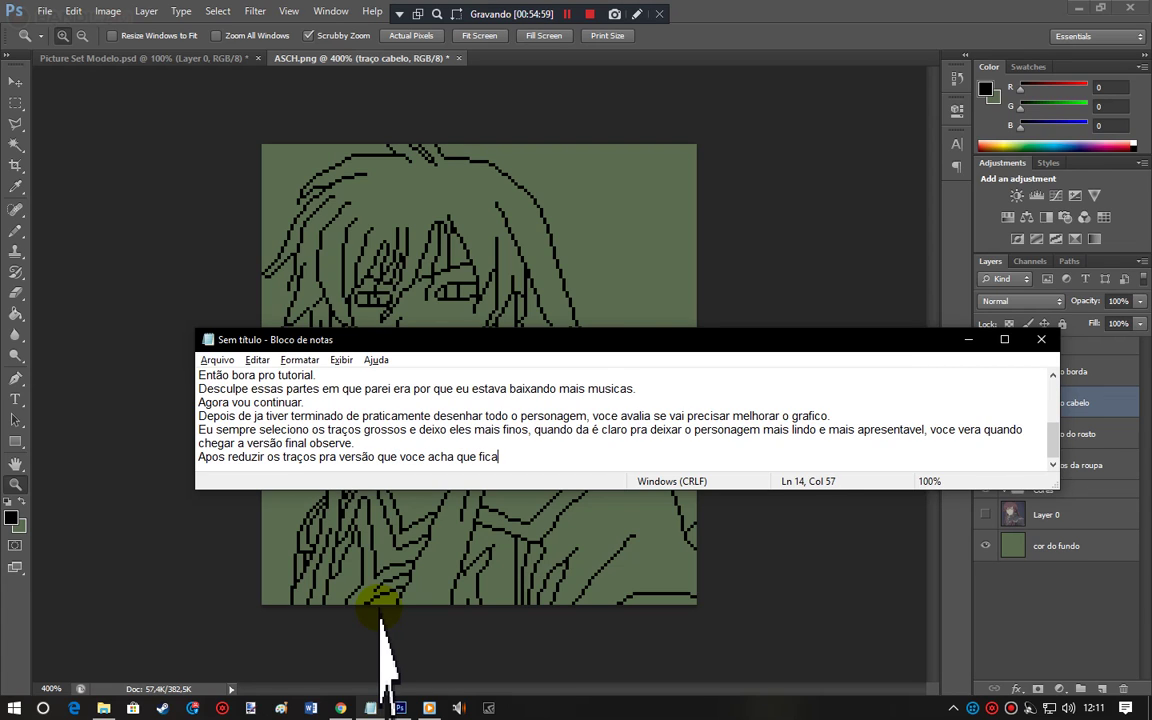
pyautogui.write('ra otima e perfeita')
pyautogui.press('BackSpace')
pyautogui.write('.')
# Step: Add the lines "Agora esta na hora de colorir." and "Essa parte é a mais facil e a mais chata." to the notes
pyautogui.press('Return')
pyautogui.write('Agora es')
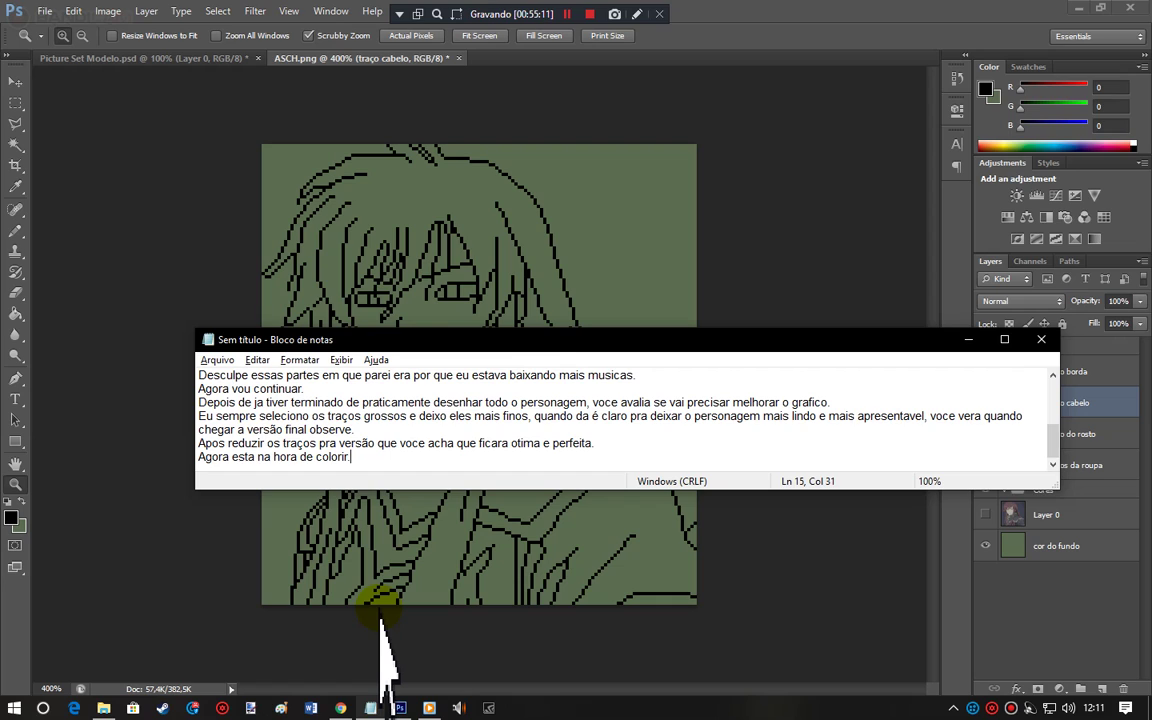
pyautogui.press('Return')
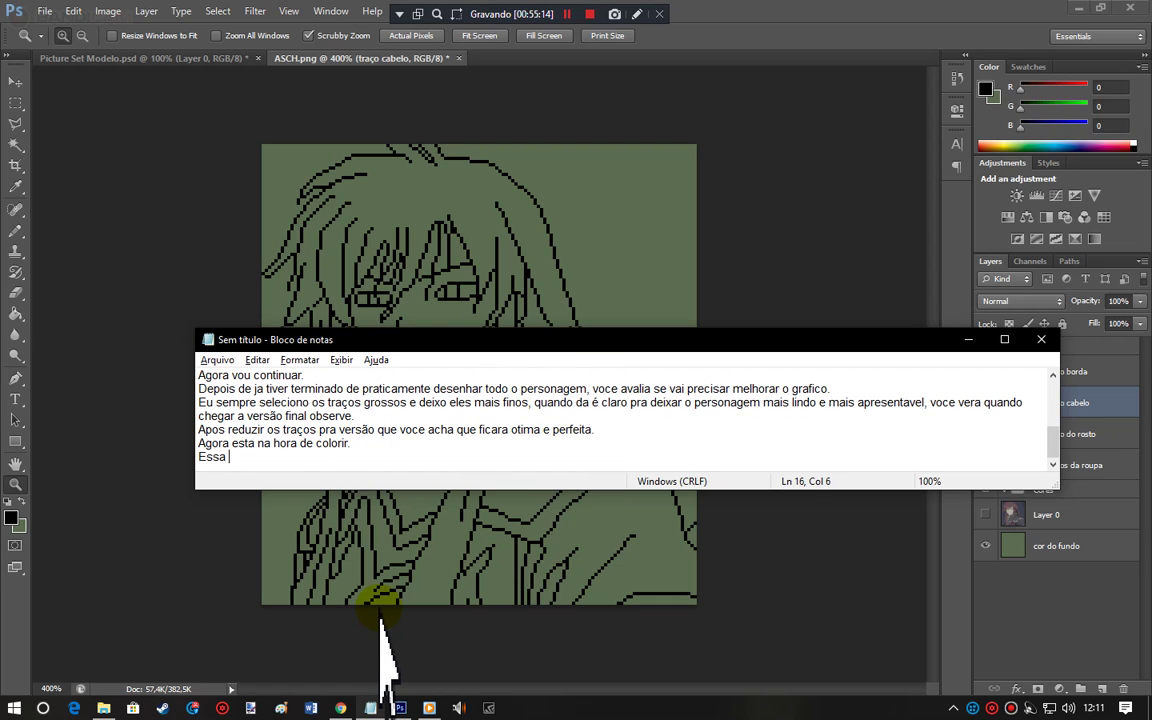
pyautogui.write('Essa parte é a a')
pyautogui.write('ais facil e as')
pyautogui.press('BackSpace')
pyautogui.write('mais ')
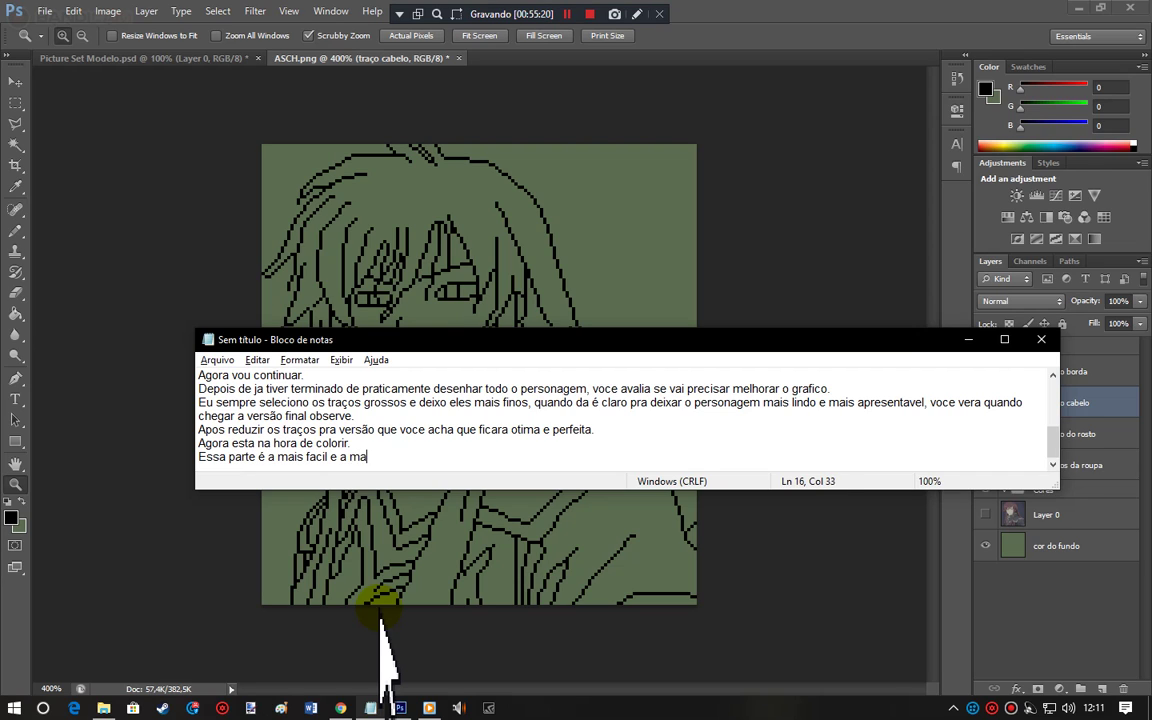
pyautogui.write('cha')
pyautogui.press('BackSpace')
pyautogui.write('hata.')
# Step: Add the closing line "Vamos nessa." to the notes
pyautogui.press('Return')
pyautogui.write('Vamos nessa')
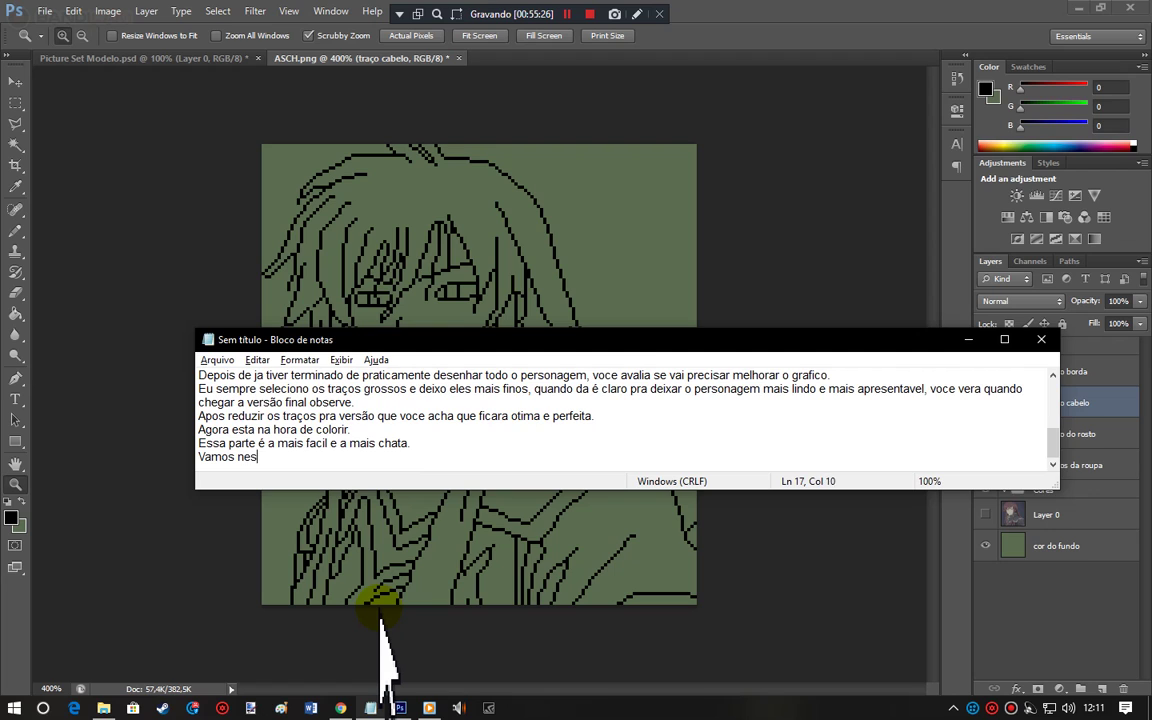
pyautogui.press('BackSpace')
pyautogui.write('.')
pyautogui.press('Return')
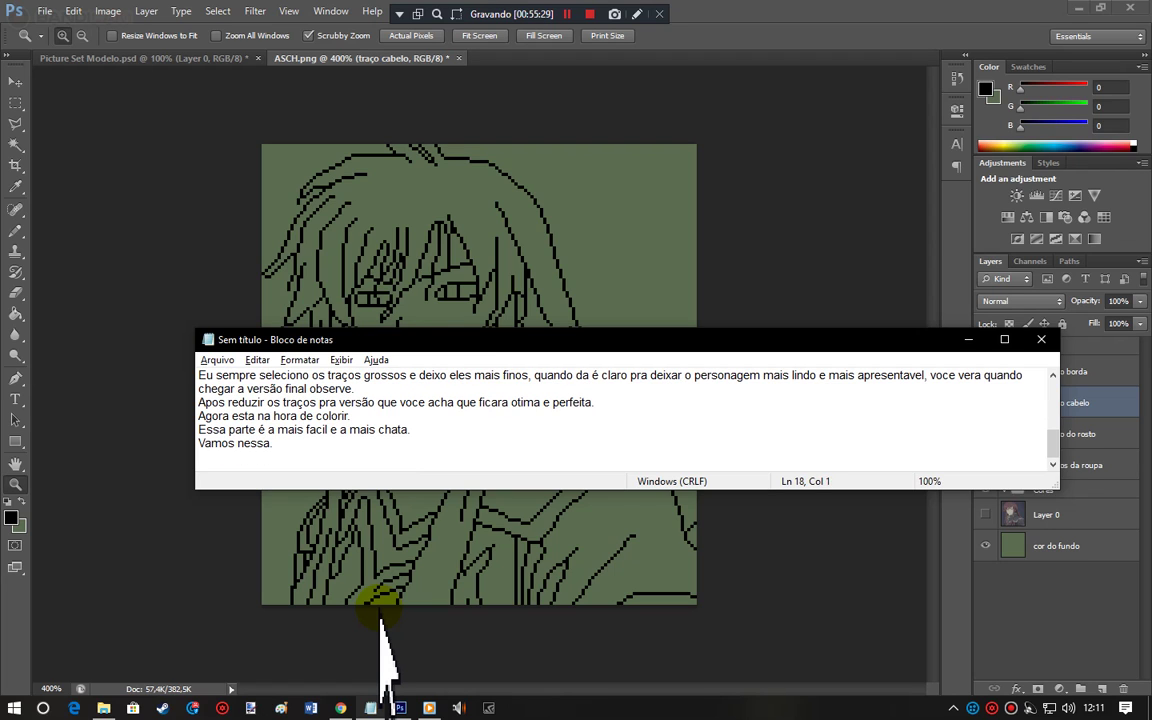
pyautogui.press('BackSpace')
# Step: Switch back to Photoshop, collapse the Traços group, and show the Layer 0 reference with the Cores group selected
pyautogui.click(381, 614)
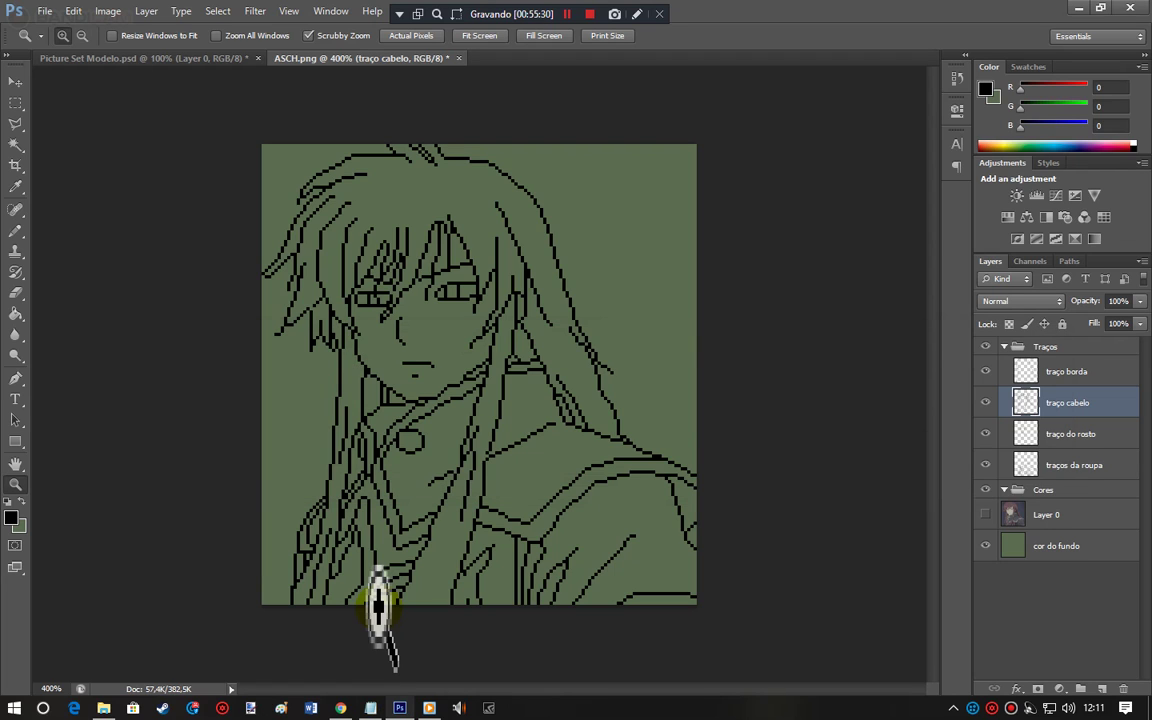
pyautogui.click(1004, 346)
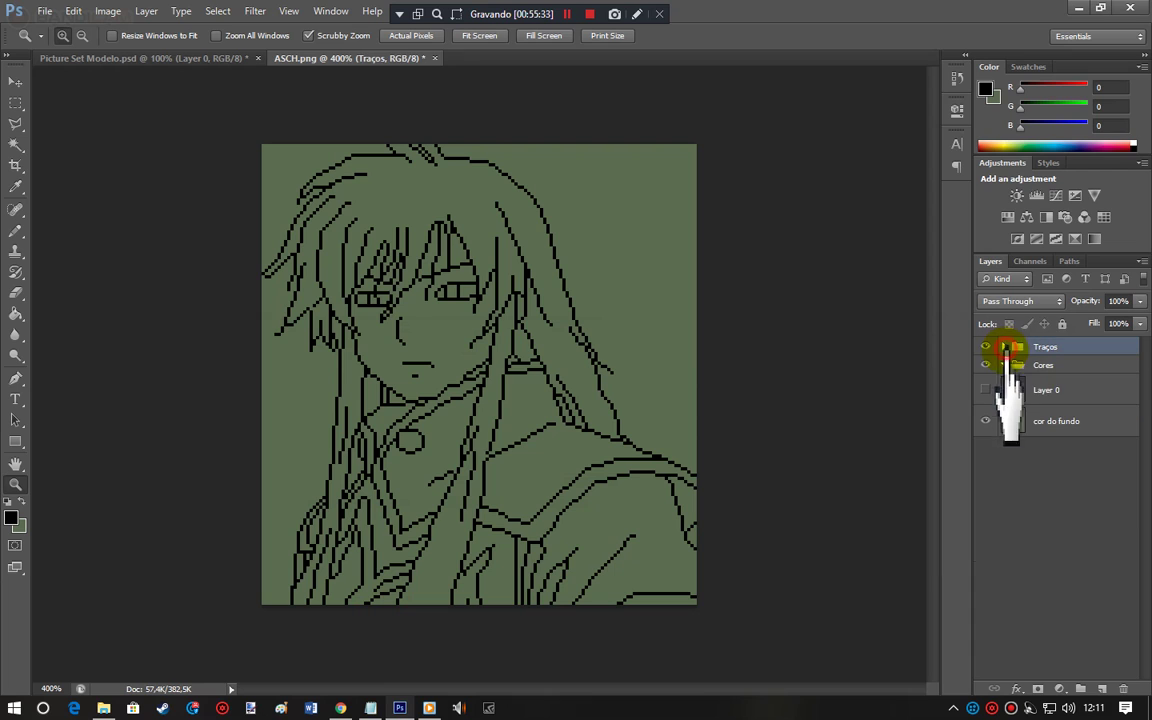
pyautogui.click(1031, 365)
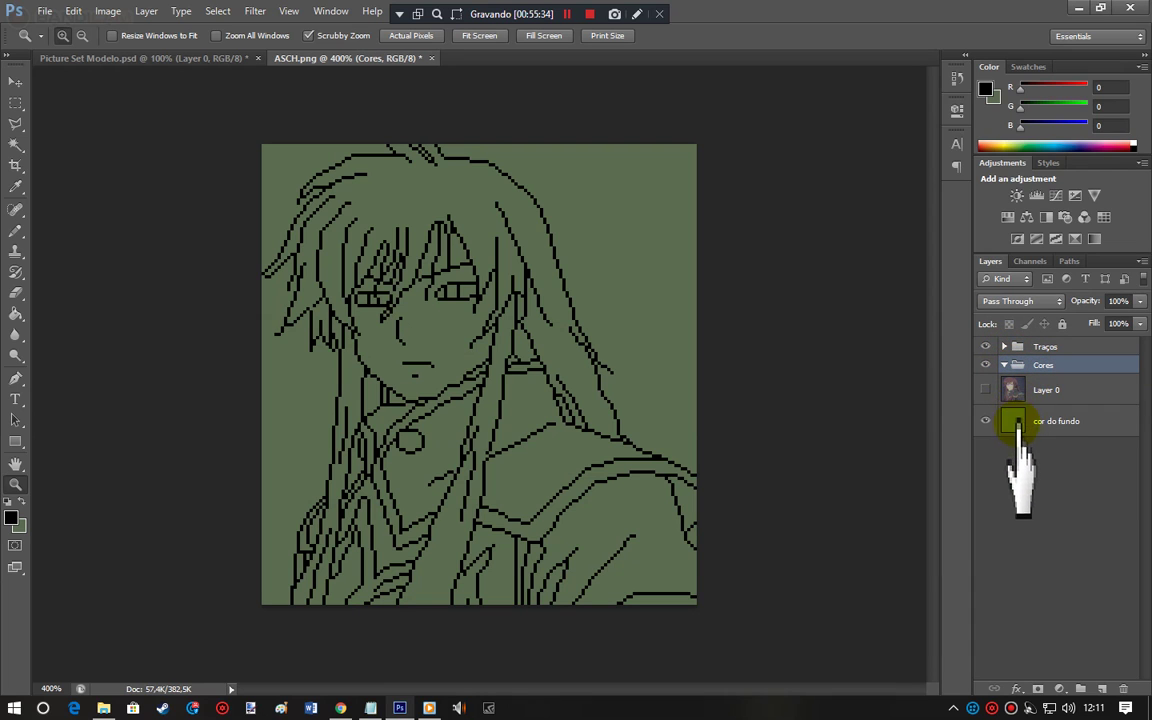
pyautogui.click(986, 389)
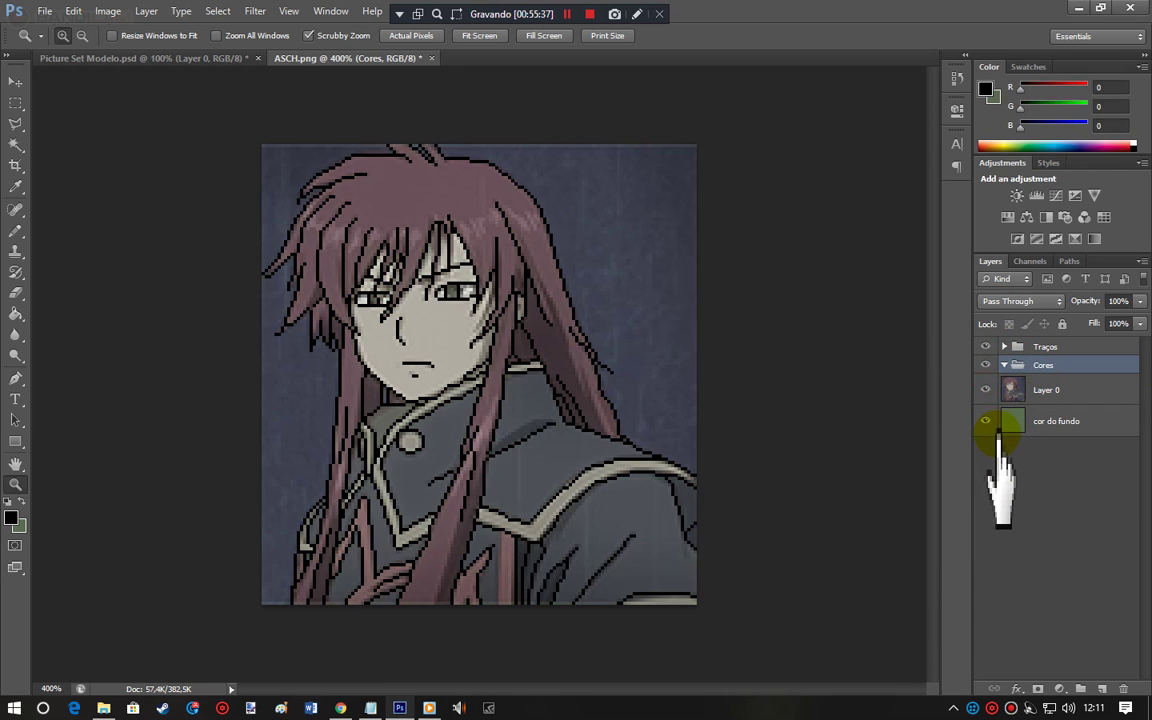
# Step: Create a new layer named "cor do olhos" inside the Cores group
pyautogui.hotkey('ctrl', 'shift', 'n')
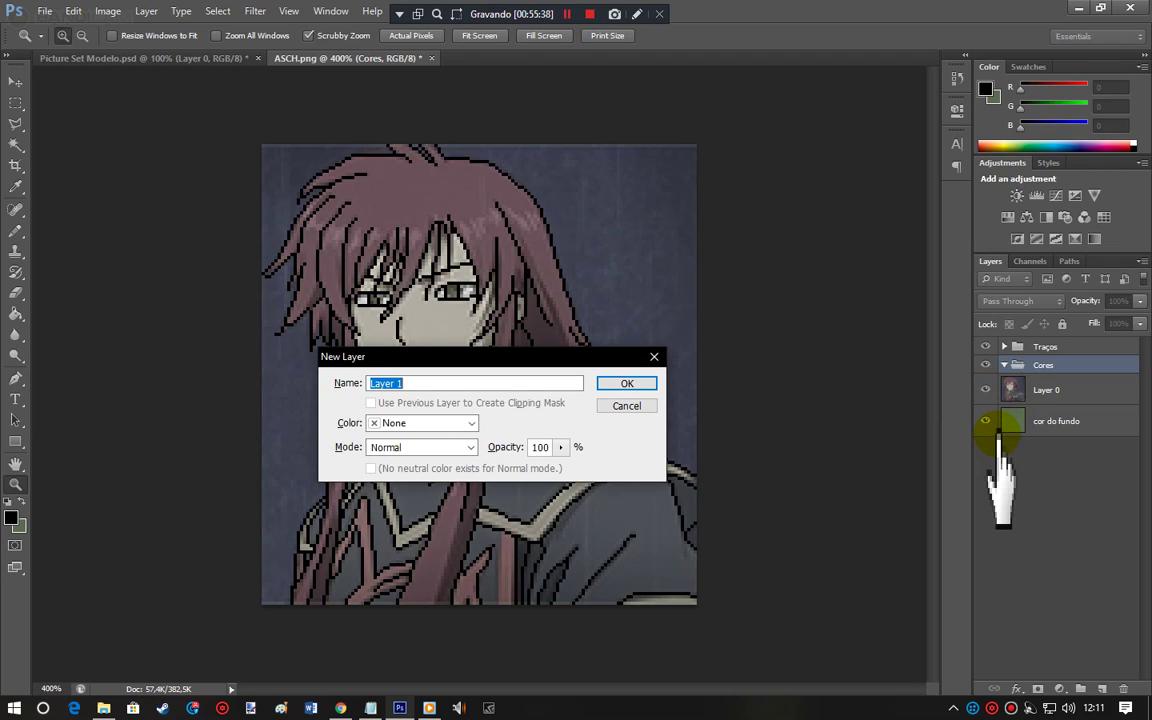
pyautogui.write('cor do olhos')
pyautogui.press('Return')
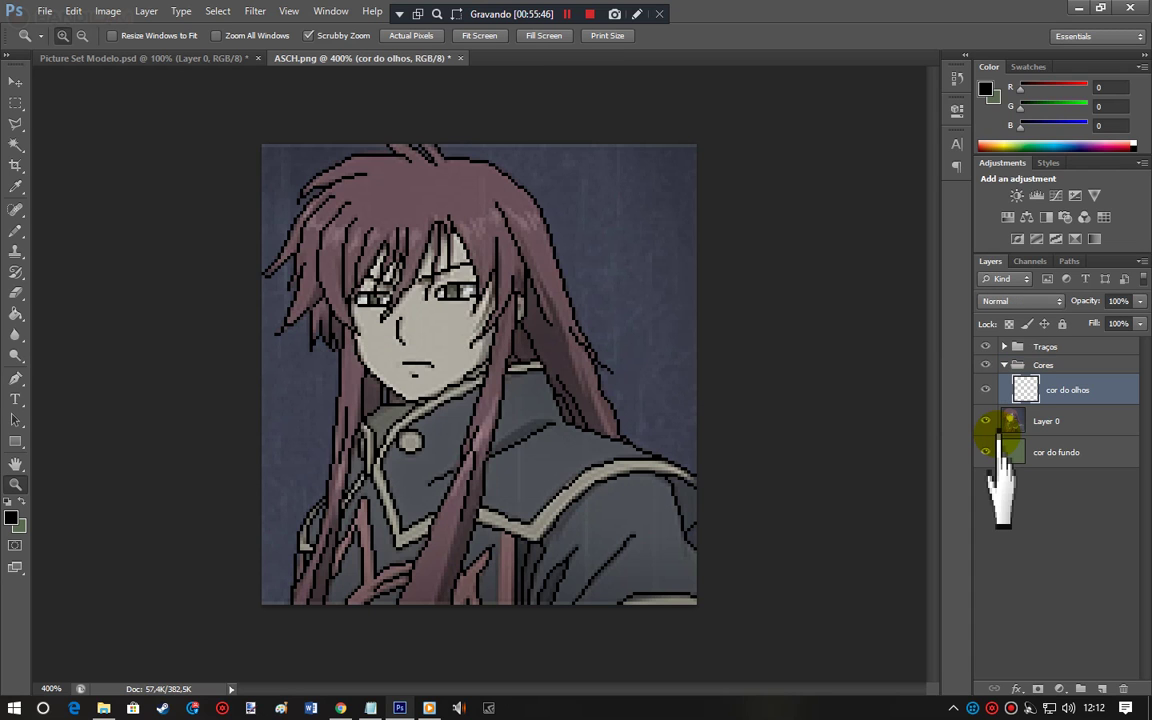
# Step: Rename the new eye colour layer as "cor do olhos escuros"
pyautogui.hotkey('ctrl', '+')
pyautogui.hotkey('ctrl', '+')
pyautogui.hotkey('ctrl', '+')
pyautogui.hotkey('ctrl', '+')
pyautogui.hotkey('ctrl', '+')
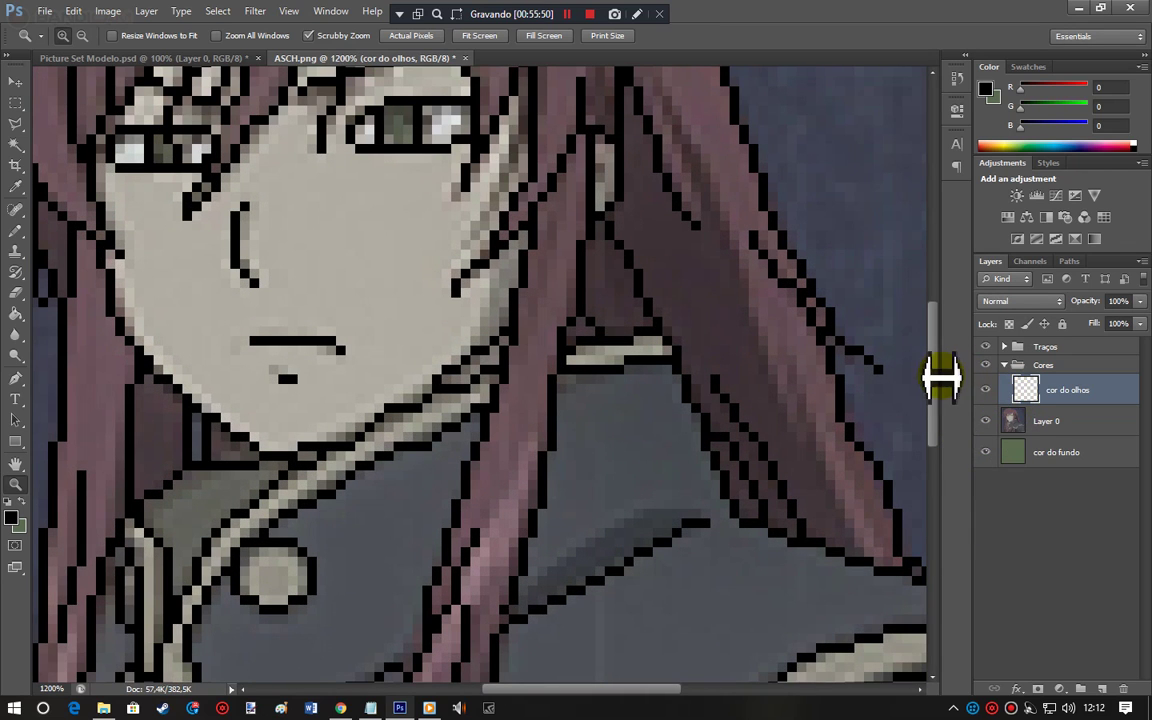
pyautogui.moveTo(936, 378); pyautogui.dragTo(931, 355)
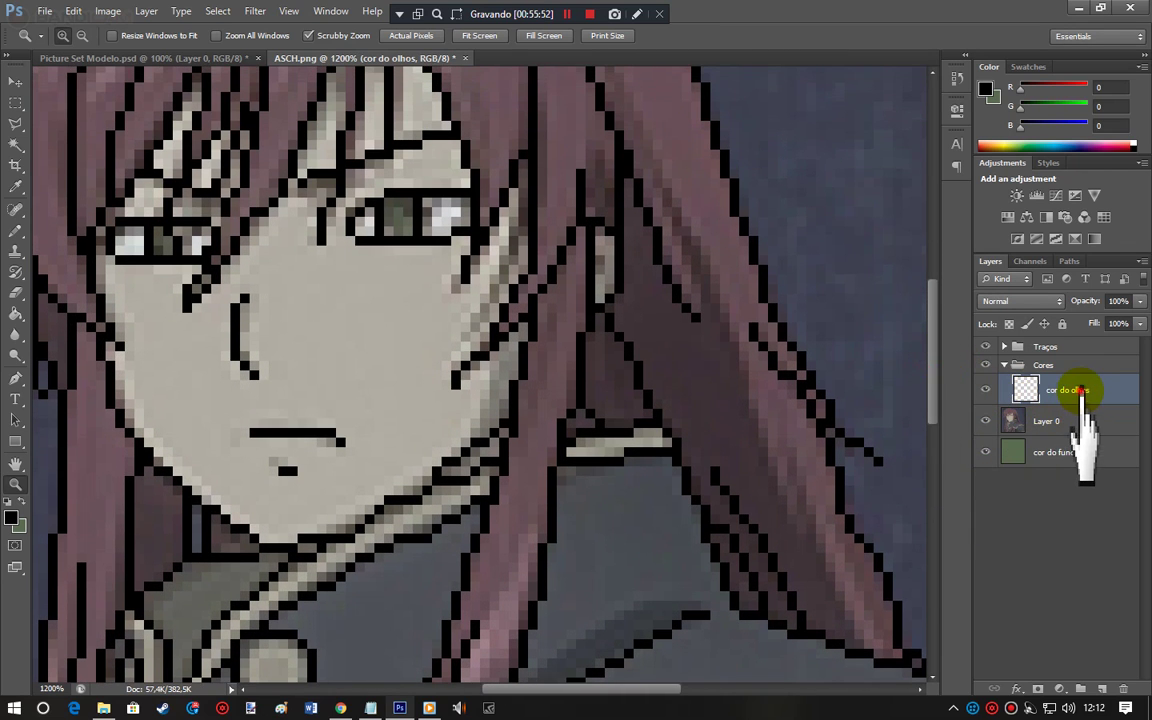
pyautogui.doubleClick(1075, 390)
pyautogui.click(1083, 390)
pyautogui.write('escuros')
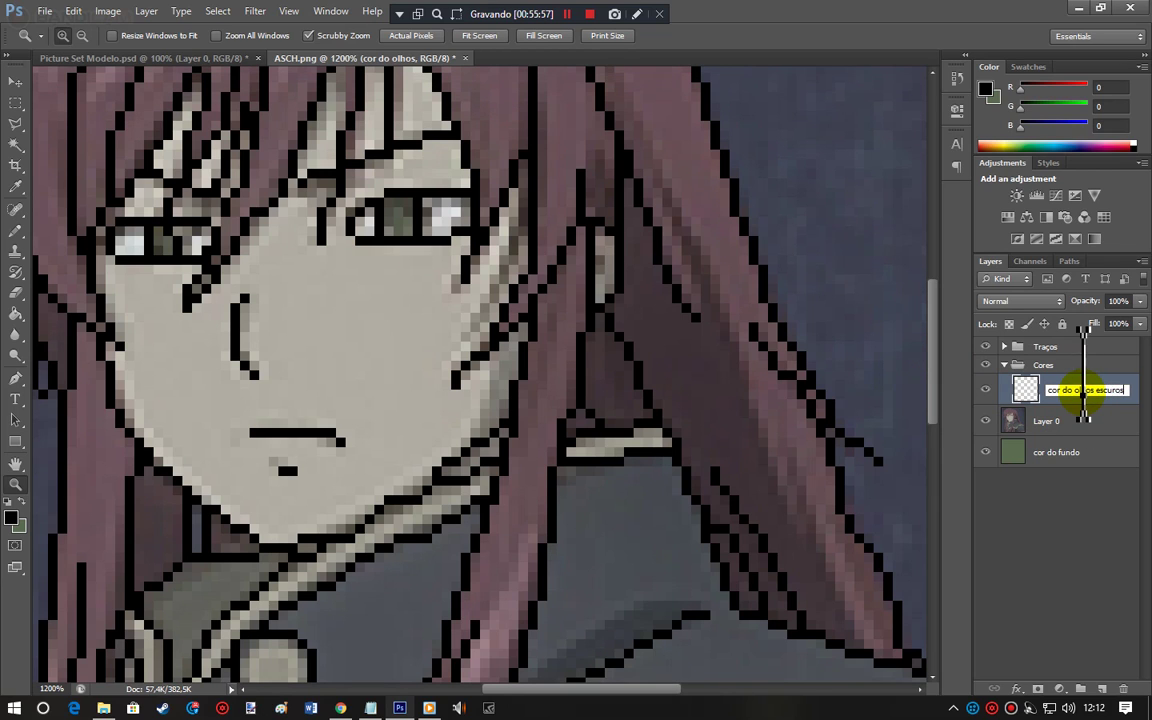
pyautogui.press('Return')
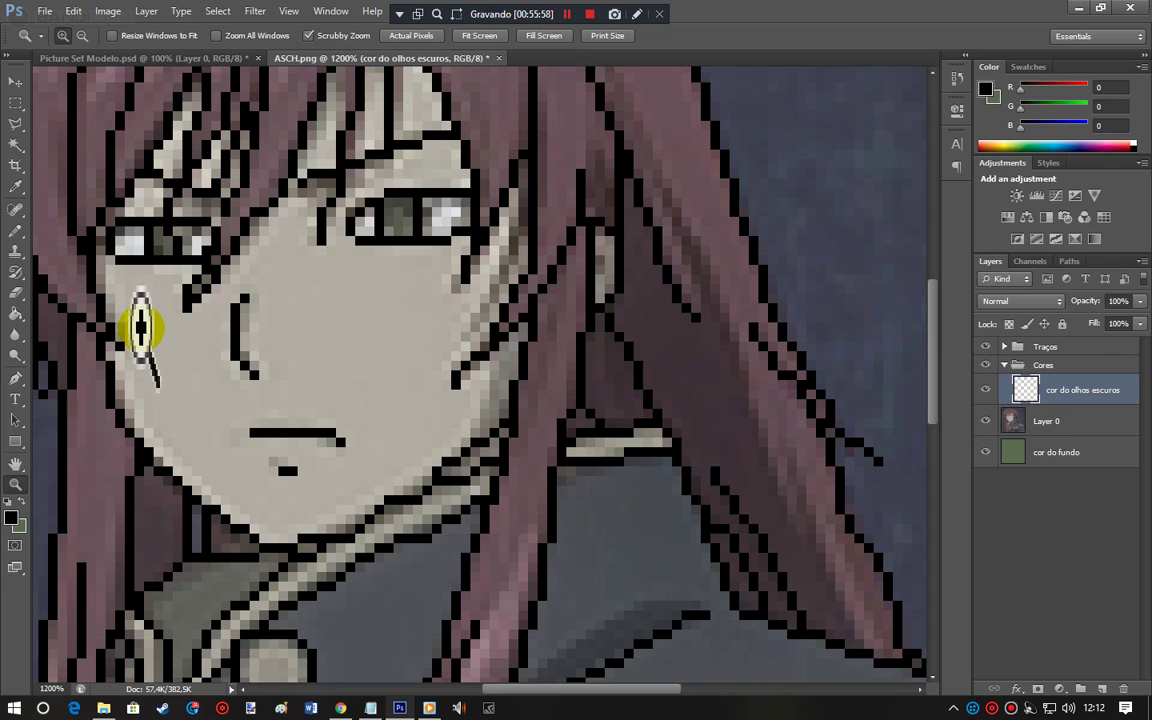
# Step: Paint the darkest iris pixels with the 1 px Pencil in the near-black colour sampled from the eye (RGB 32, 32, 28)
pyautogui.click(16, 234)
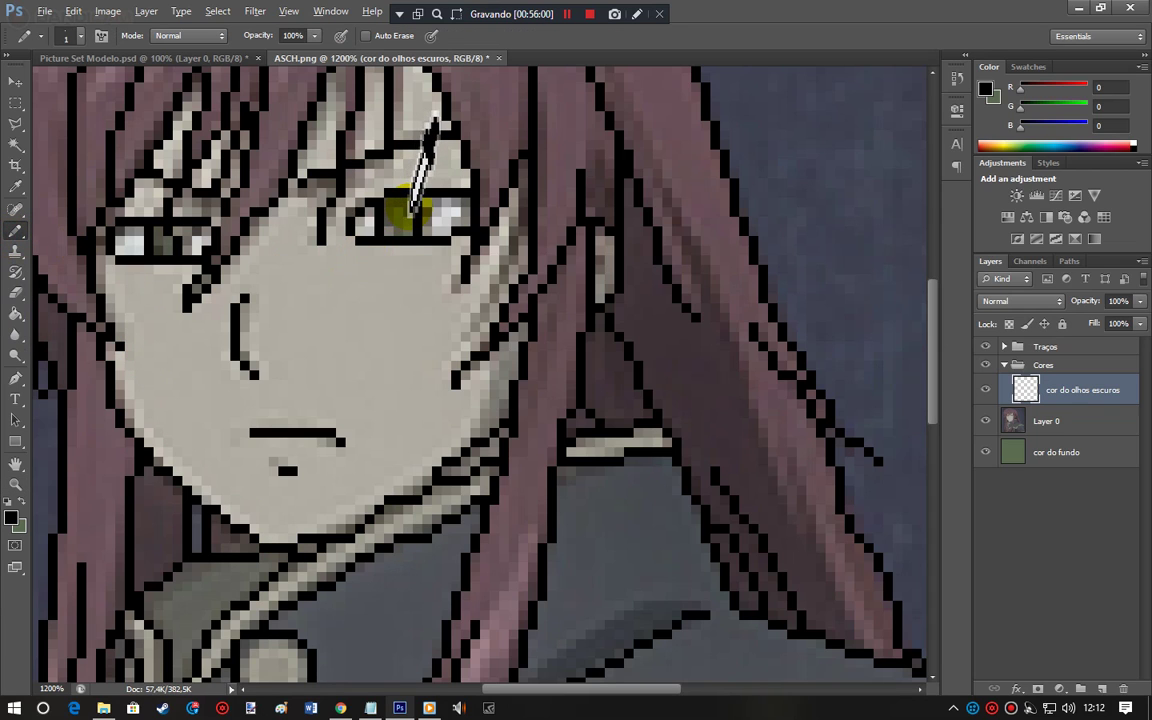
pyautogui.keyDown('alt'); pyautogui.click(408, 217); pyautogui.keyUp('alt')
pyautogui.moveTo(408, 219); pyautogui.dragTo(399, 205)
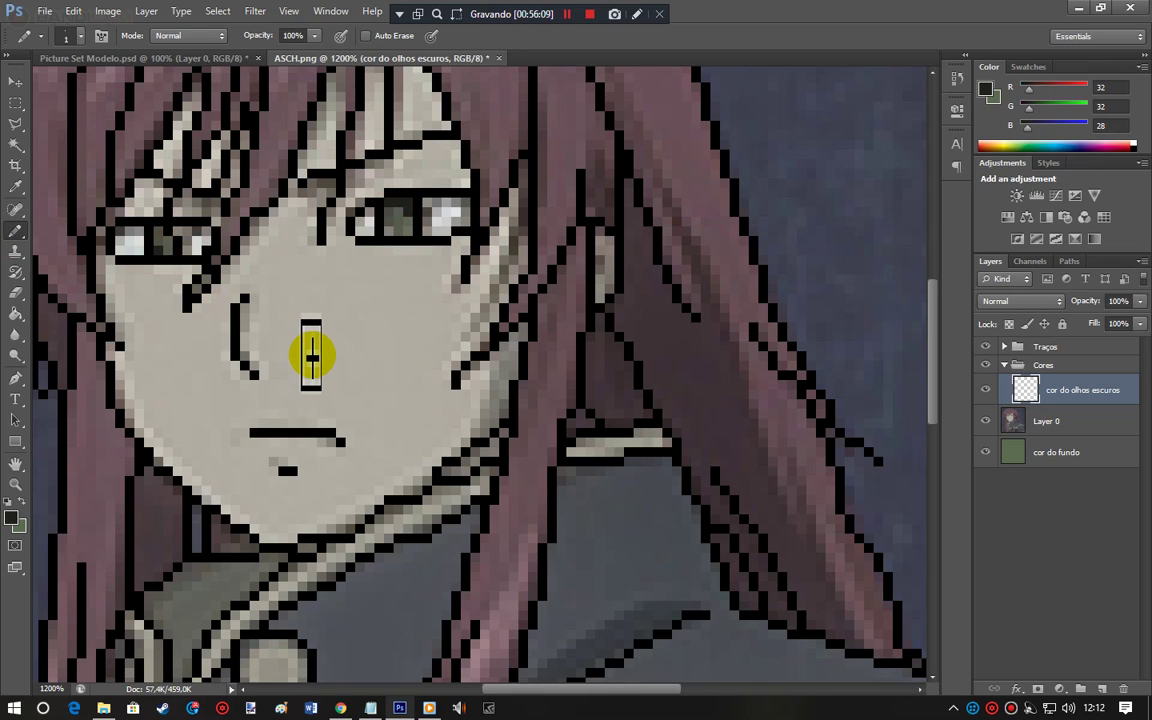
# Step: Create a layer named "olhos claros" and place it directly below the cor do olhos escuros layer
pyautogui.hotkey('ctrl', 'shift', 'n')
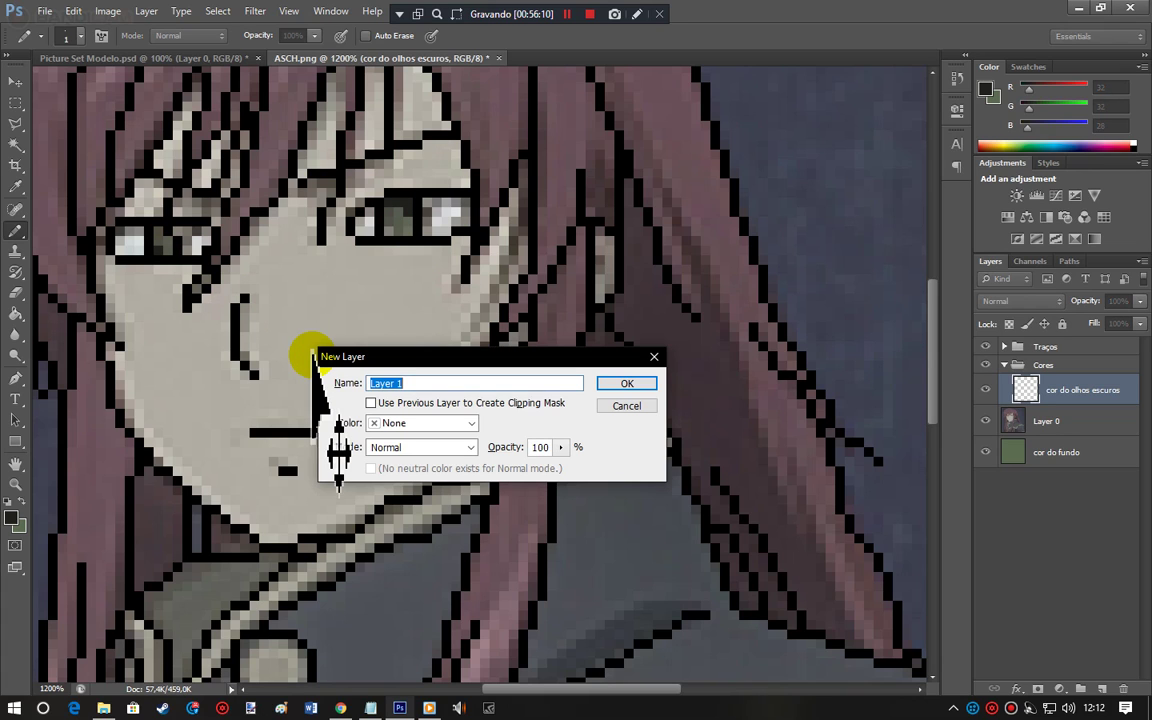
pyautogui.write('olhos claros')
pyautogui.press('Return')
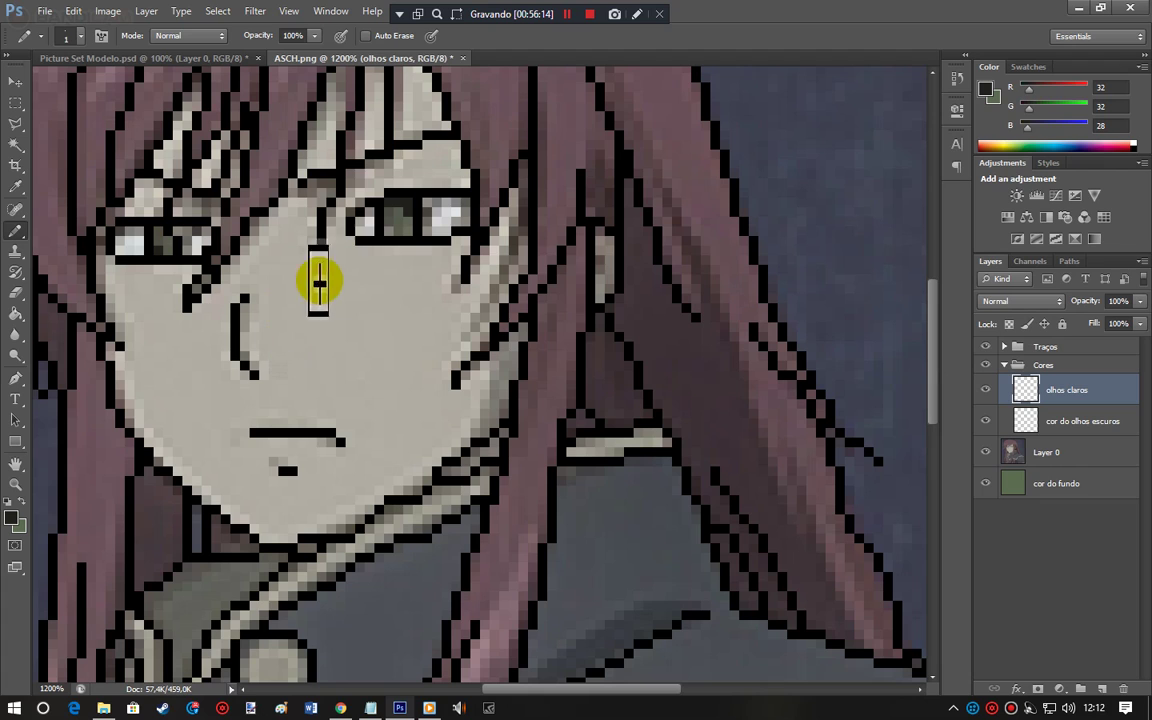
pyautogui.moveTo(1066, 390); pyautogui.dragTo(1066, 425)
# Step: Paint the lighter iris pixels of both eyes on the olhos claros layer with the sampled dark green-grey (RGB 55, 58, 50)
pyautogui.keyDown('alt'); pyautogui.click(166, 246); pyautogui.keyUp('alt')
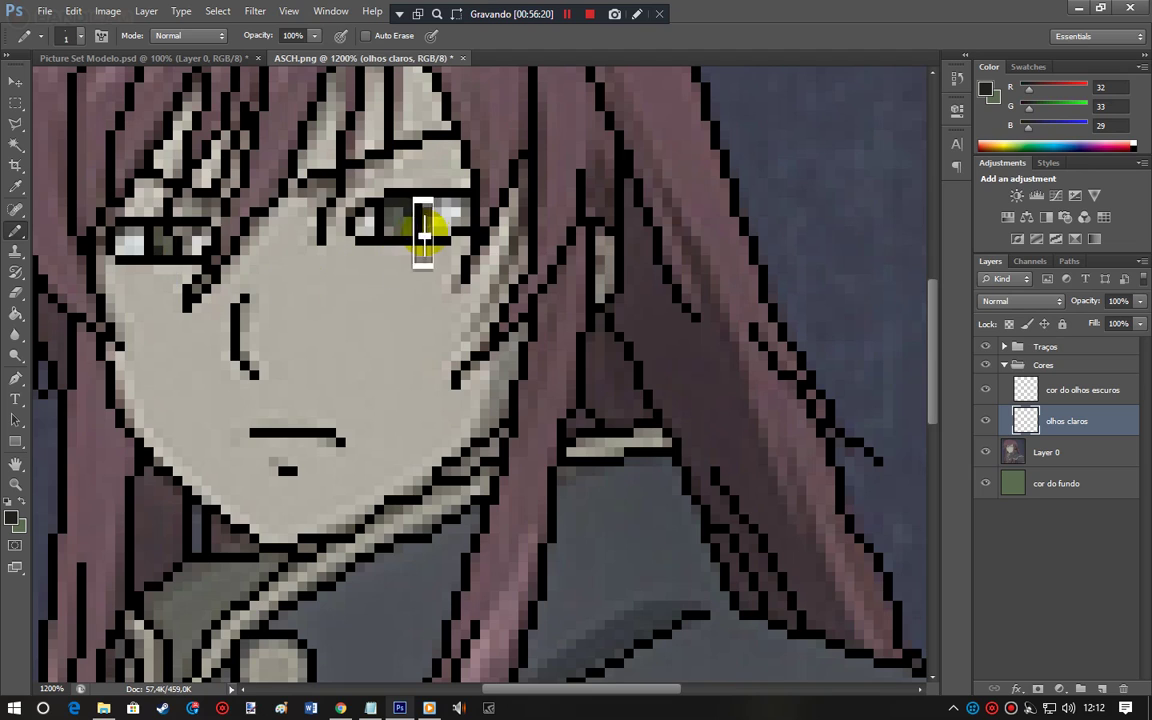
pyautogui.keyDown('alt'); pyautogui.click(404, 229); pyautogui.keyUp('alt')
pyautogui.click(404, 227)
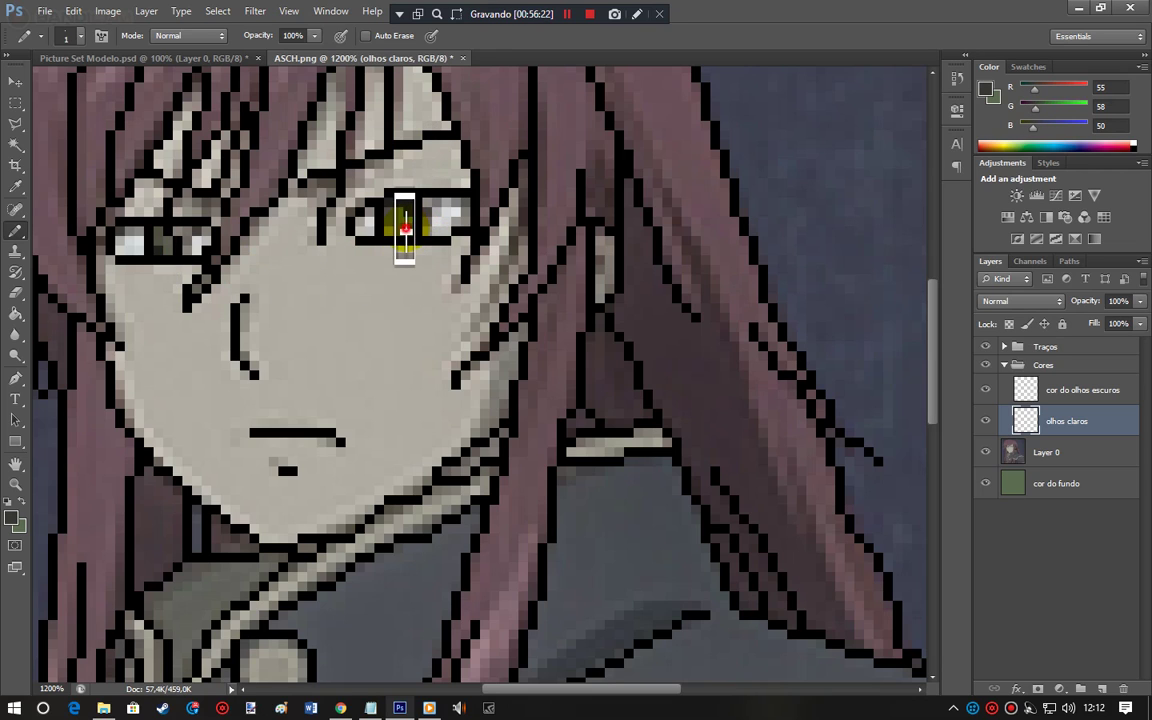
pyautogui.moveTo(395, 232); pyautogui.dragTo(379, 392)
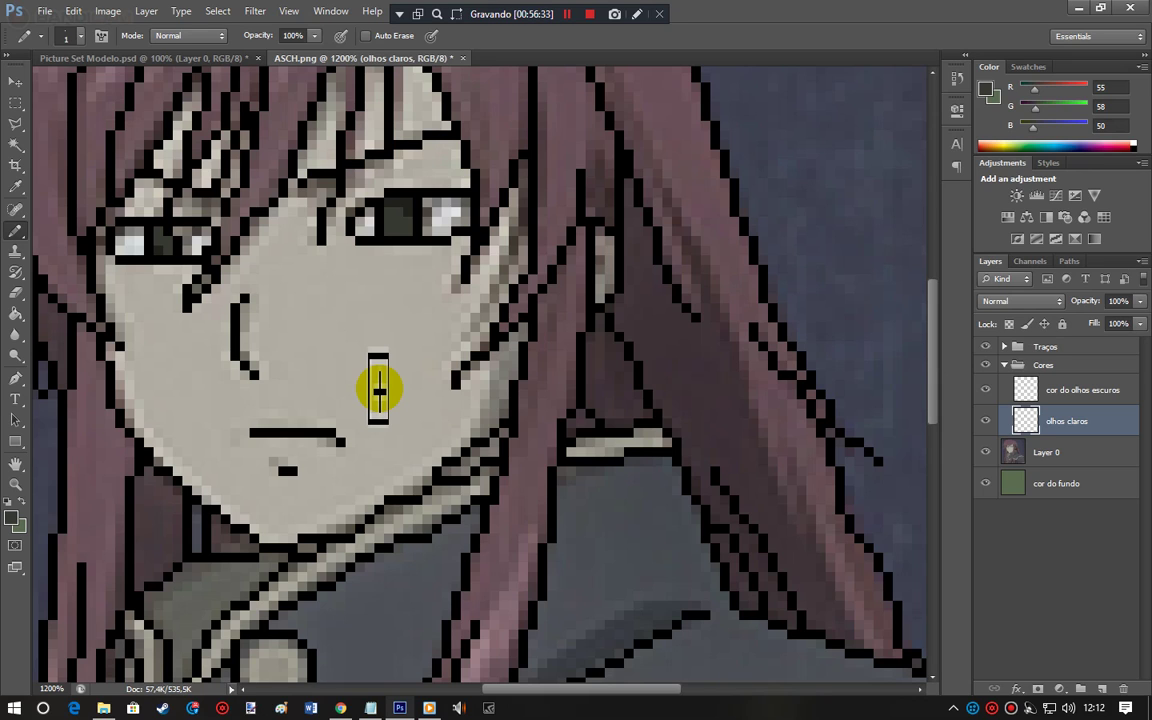
# Step: Create a layer named "branco dos olhos escuros" and place it directly below the olhos claros layer
pyautogui.hotkey('ctrl', 'shift', 'n')
pyautogui.write('branco dos olhos escuros')
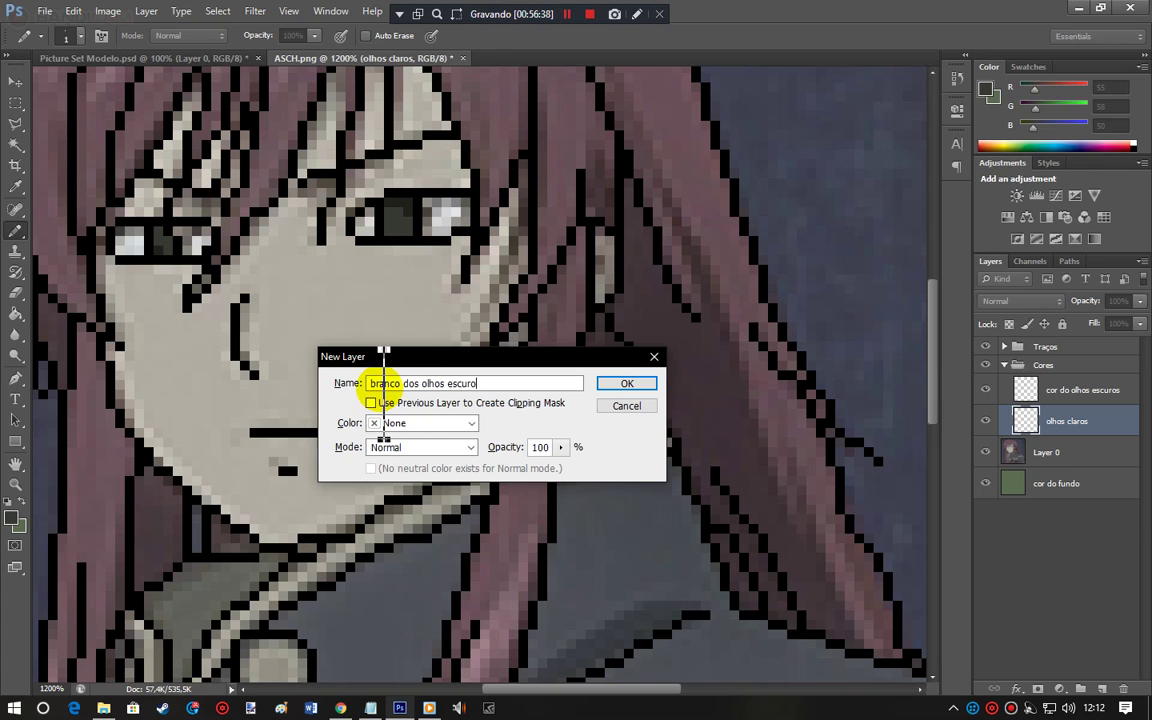
pyautogui.press('Return')
pyautogui.moveTo(1080, 421); pyautogui.dragTo(1076, 462)
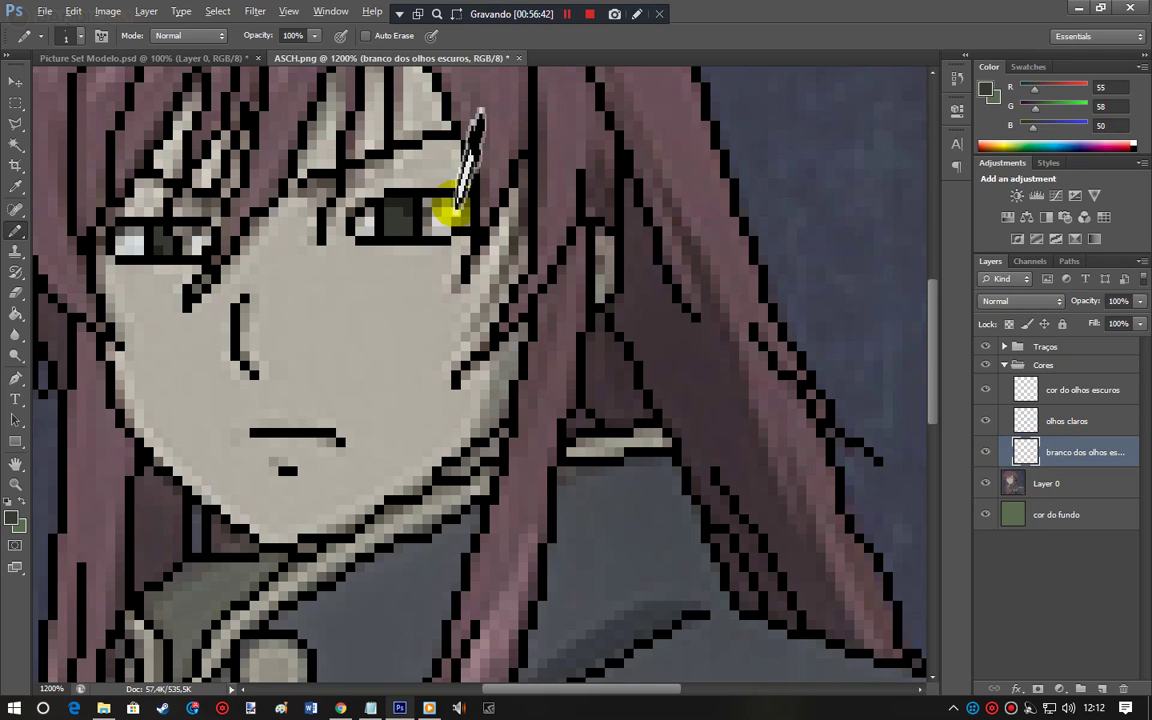
# Step: Paint the shaded pixels of both eye whites with the grey sampled from the reference (RGB 104, 104, 103)
pyautogui.keyDown('alt'); pyautogui.click(456, 208); pyautogui.keyUp('alt')
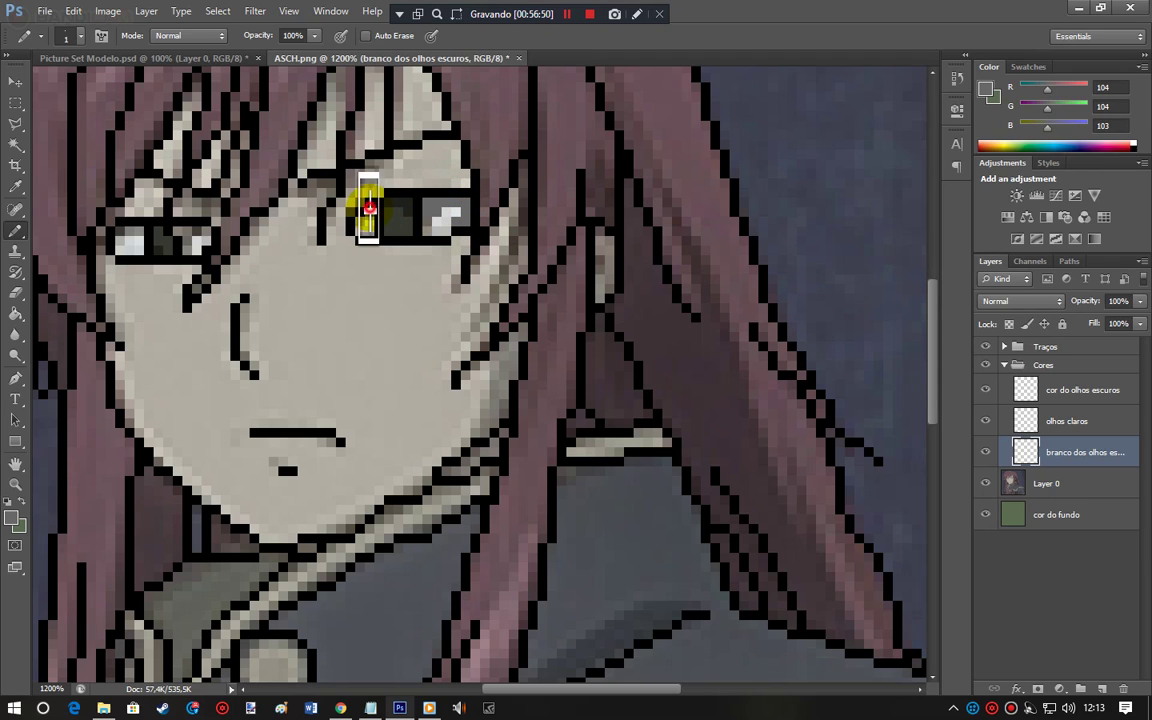
pyautogui.click(359, 220)
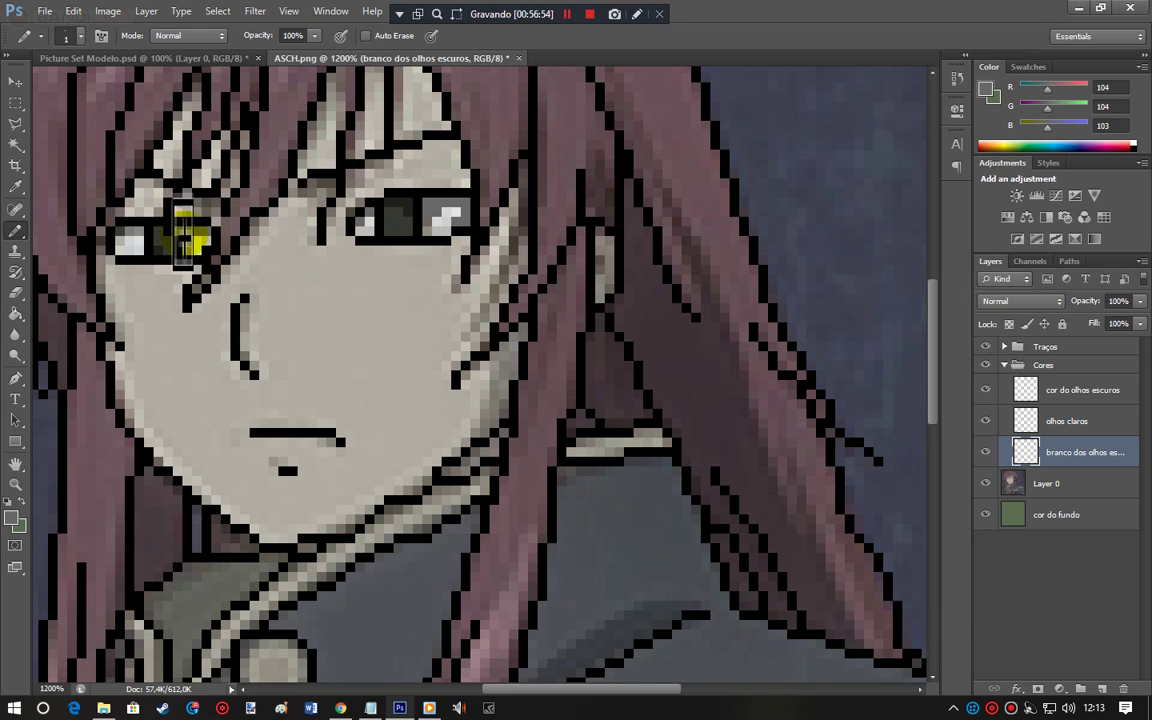
pyautogui.moveTo(186, 240); pyautogui.dragTo(148, 237)
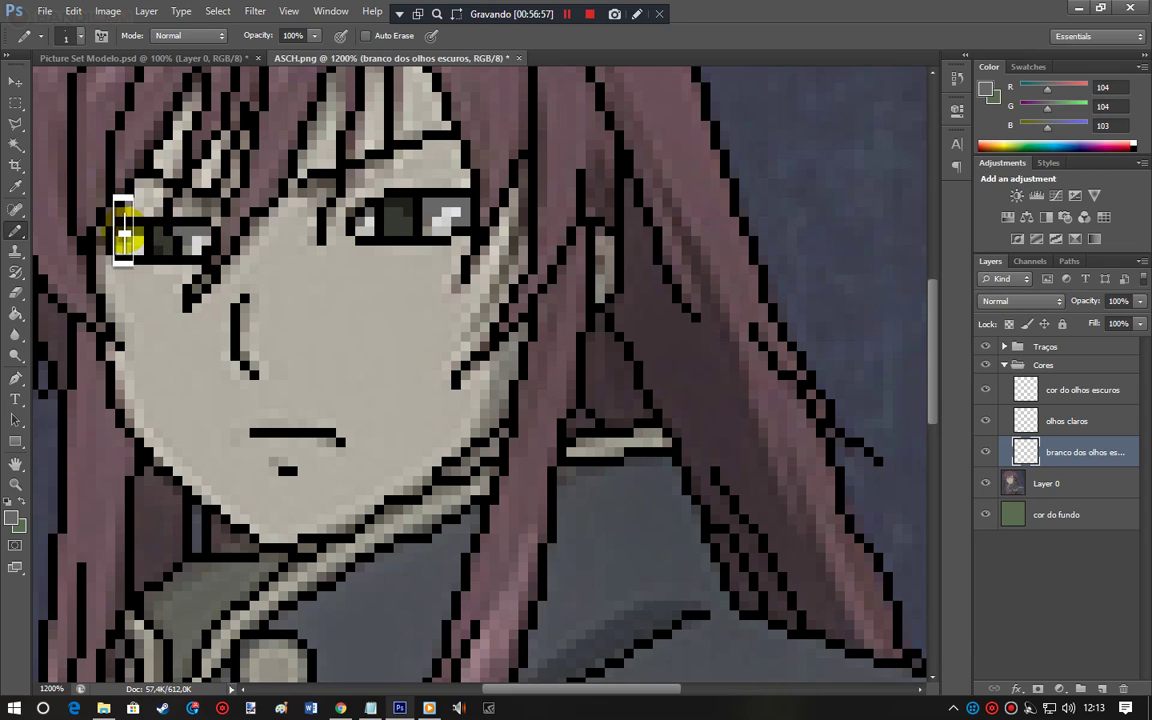
pyautogui.click(302, 295)
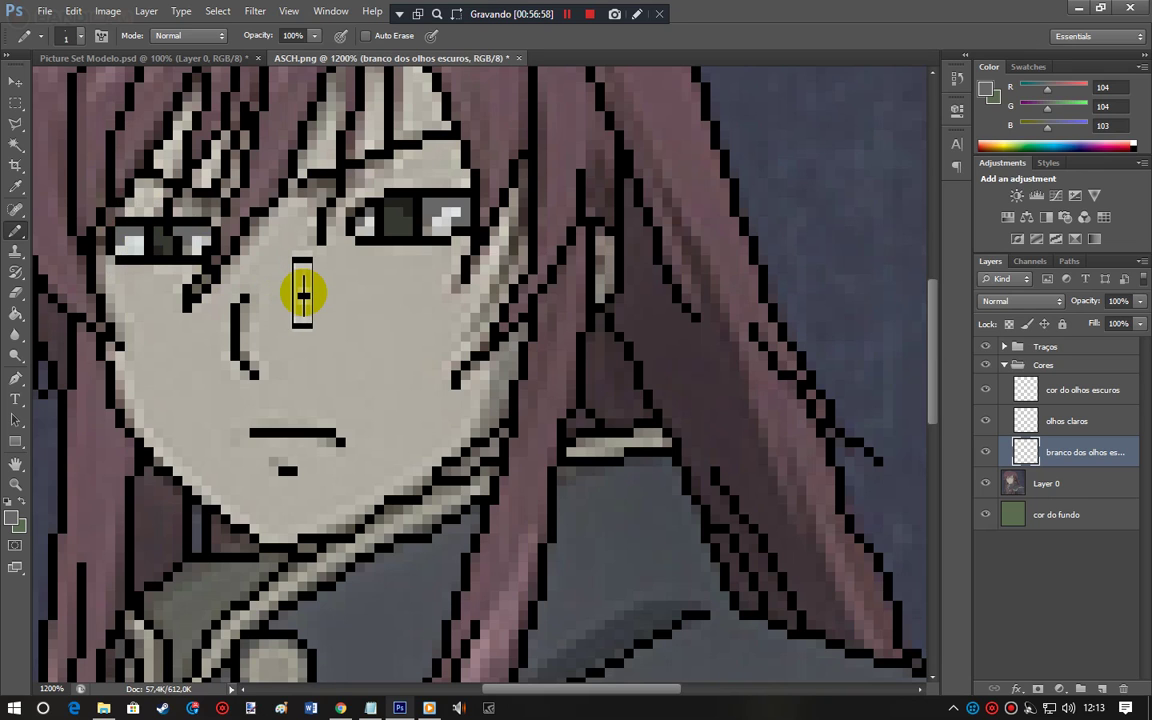
# Step: Create a layer named "branco claro" and place it directly below the branco dos olhos escuros layer
pyautogui.hotkey('ctrl', 'shift', 'n')
pyautogui.write('b')
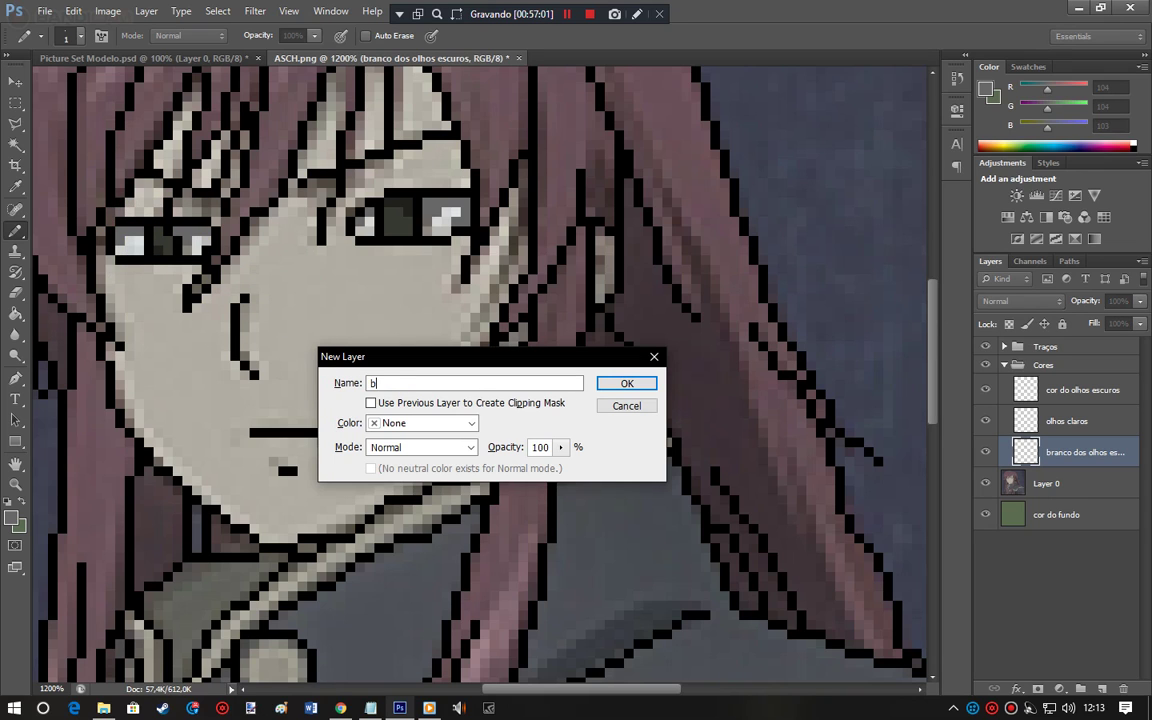
pyautogui.write('ranco claro')
pyautogui.press('Return')
pyautogui.moveTo(1080, 450); pyautogui.dragTo(1067, 483)
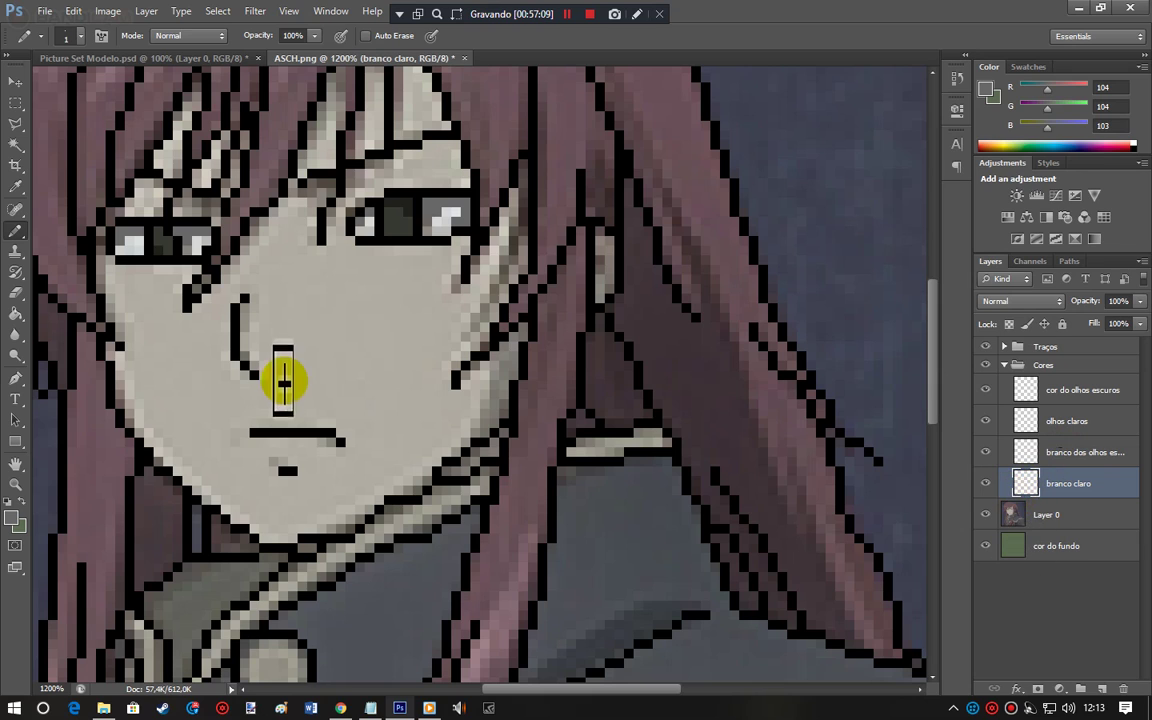
# Step: Try painting the light pixels of the eye whites with the mid grey sampled from the reference (RGB 130, 129, 128)
pyautogui.click(195, 241)
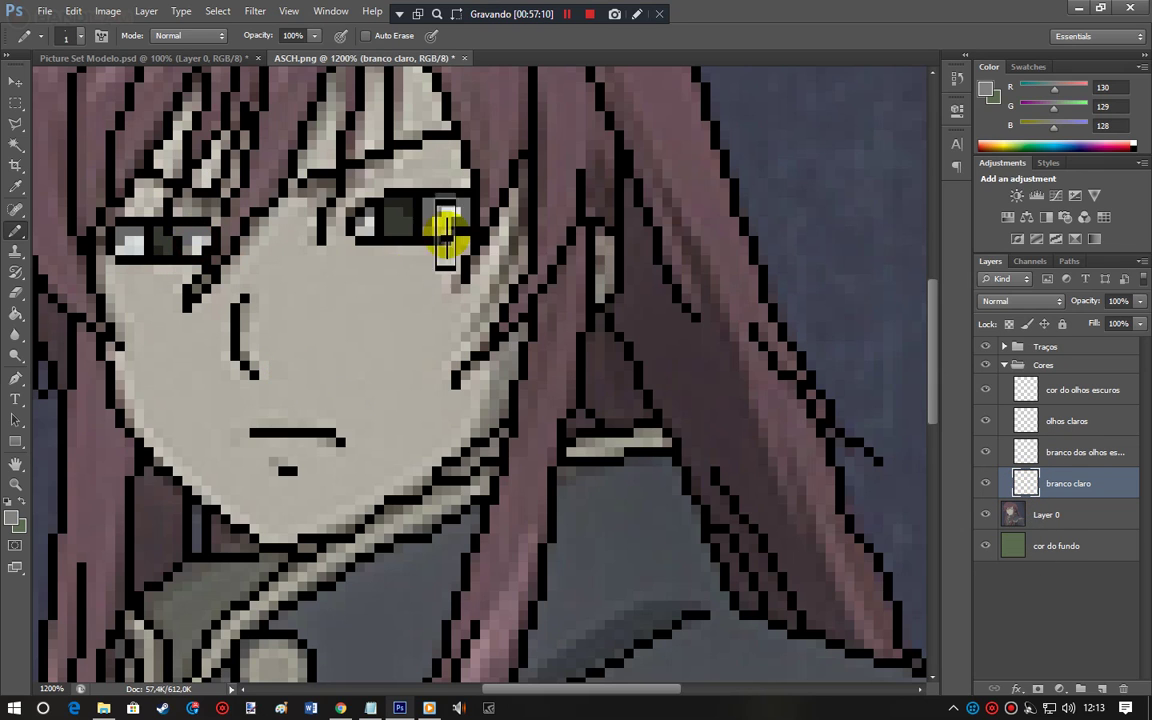
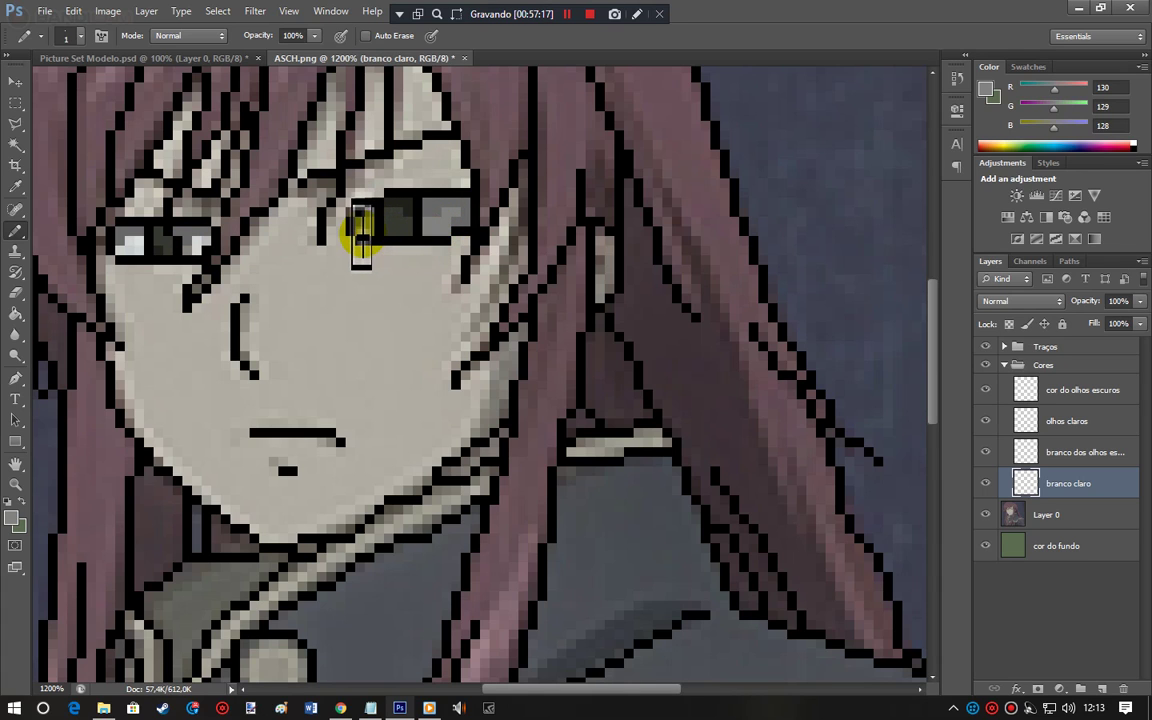
pyautogui.click(206, 243)
pyautogui.keyDown('alt'); pyautogui.click(206, 246); pyautogui.keyUp('alt')
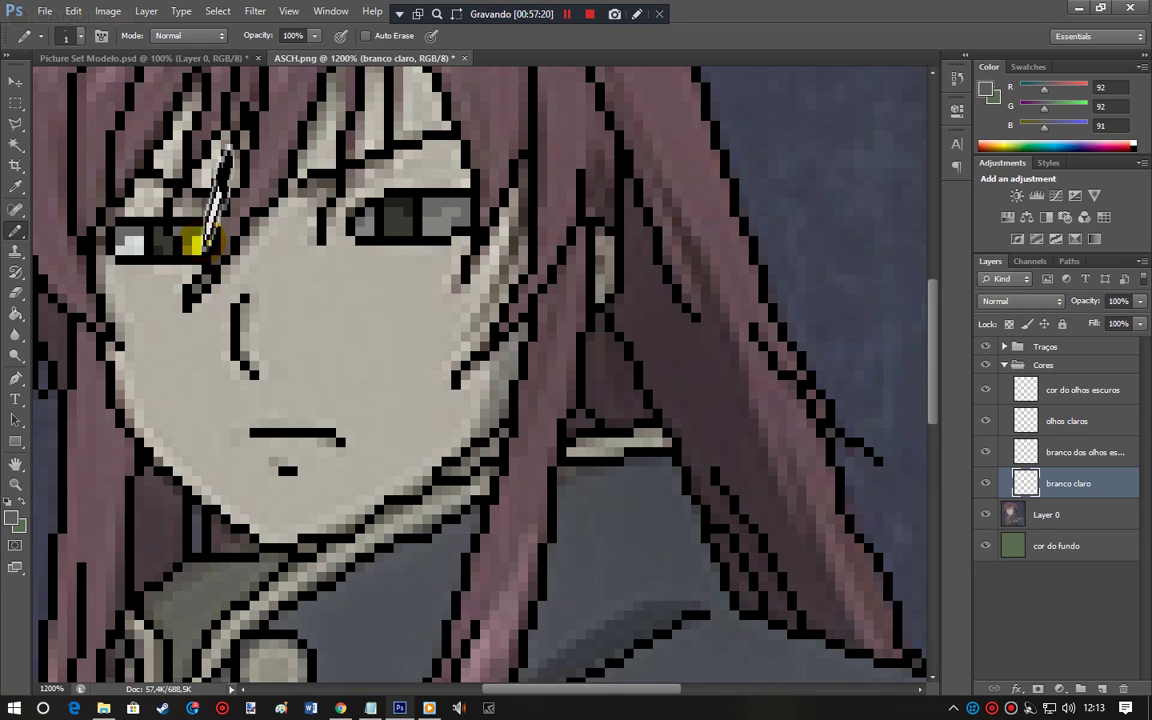
pyautogui.keyDown('alt'); pyautogui.click(198, 240); pyautogui.keyUp('alt')
pyautogui.keyDown('alt'); pyautogui.click(197, 242); pyautogui.keyUp('alt')
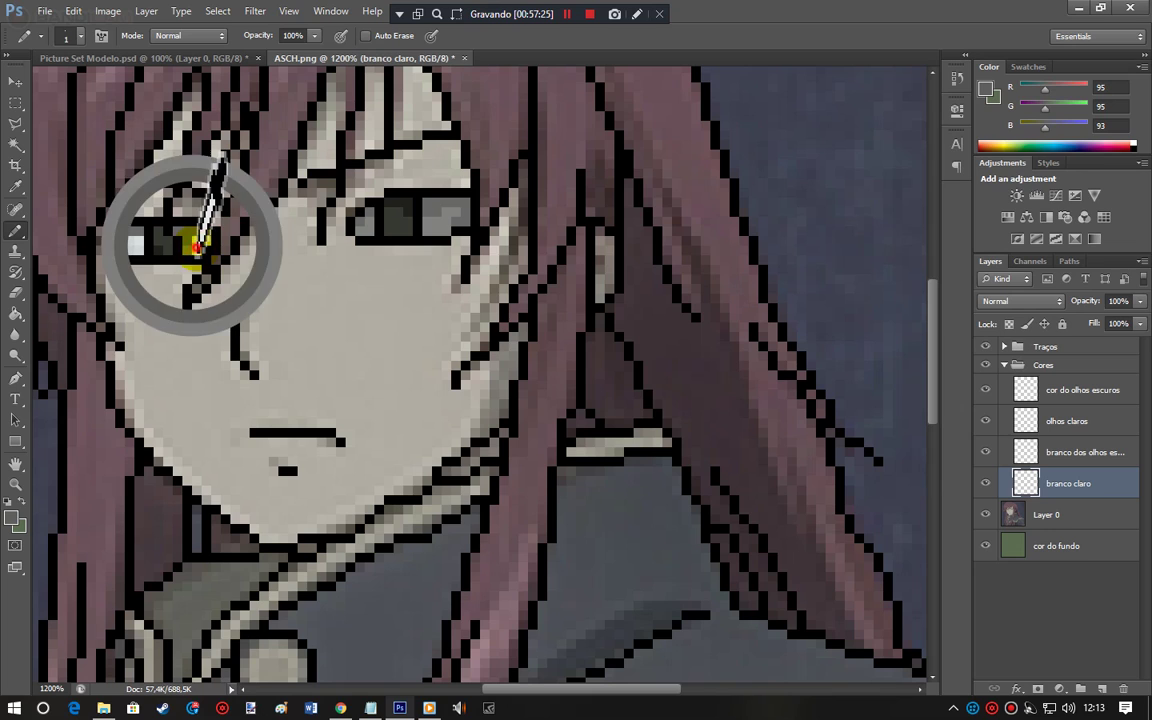
pyautogui.click(128, 243)
pyautogui.keyDown('alt'); pyautogui.click(122, 214); pyautogui.keyUp('alt')
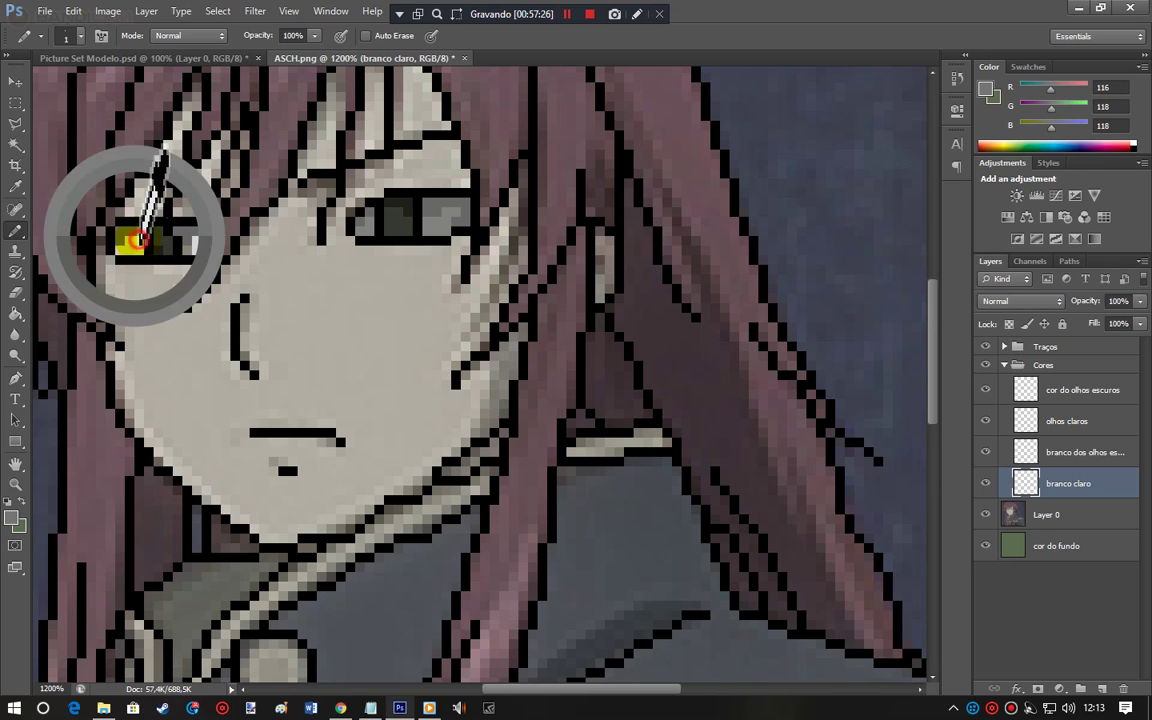
pyautogui.click(442, 212)
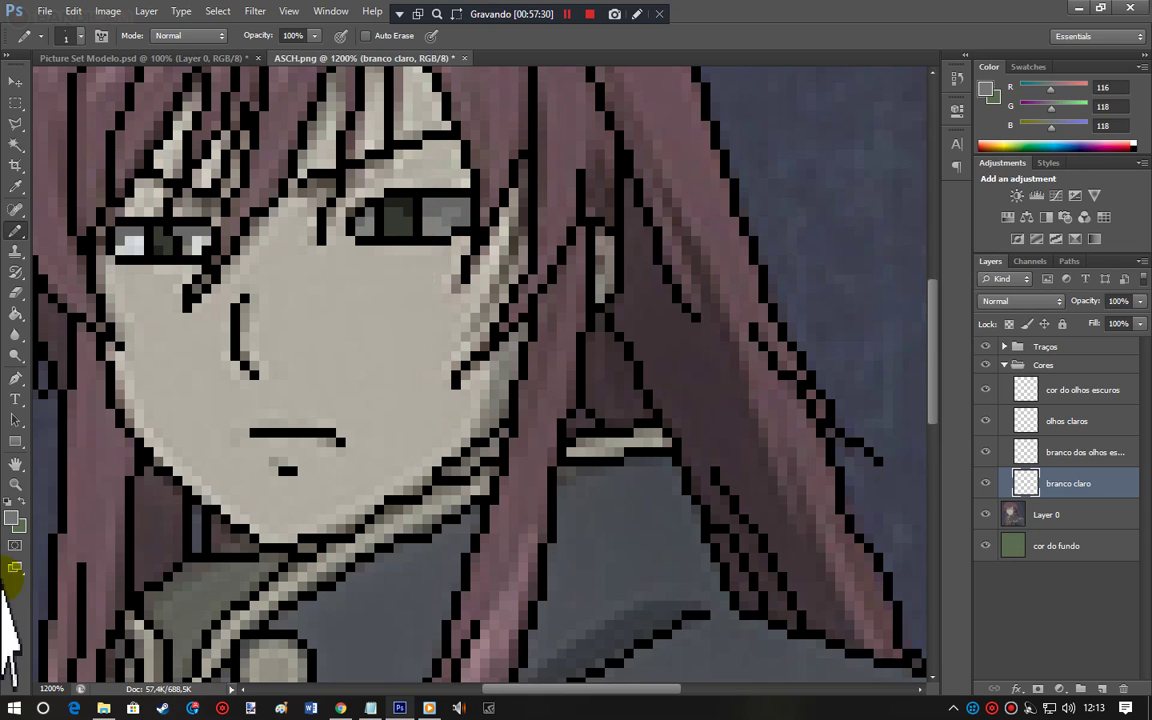
# Step: Set the foreground colour to light grey (RGB 198, 198, 198) and paint the light pixels of both eye whites on the branco claro layer
pyautogui.click(13, 517)
pyautogui.click(699, 269)
pyautogui.moveTo(698, 270); pyautogui.dragTo(691, 249)
pyautogui.click(1087, 194)
pyautogui.click(465, 228)
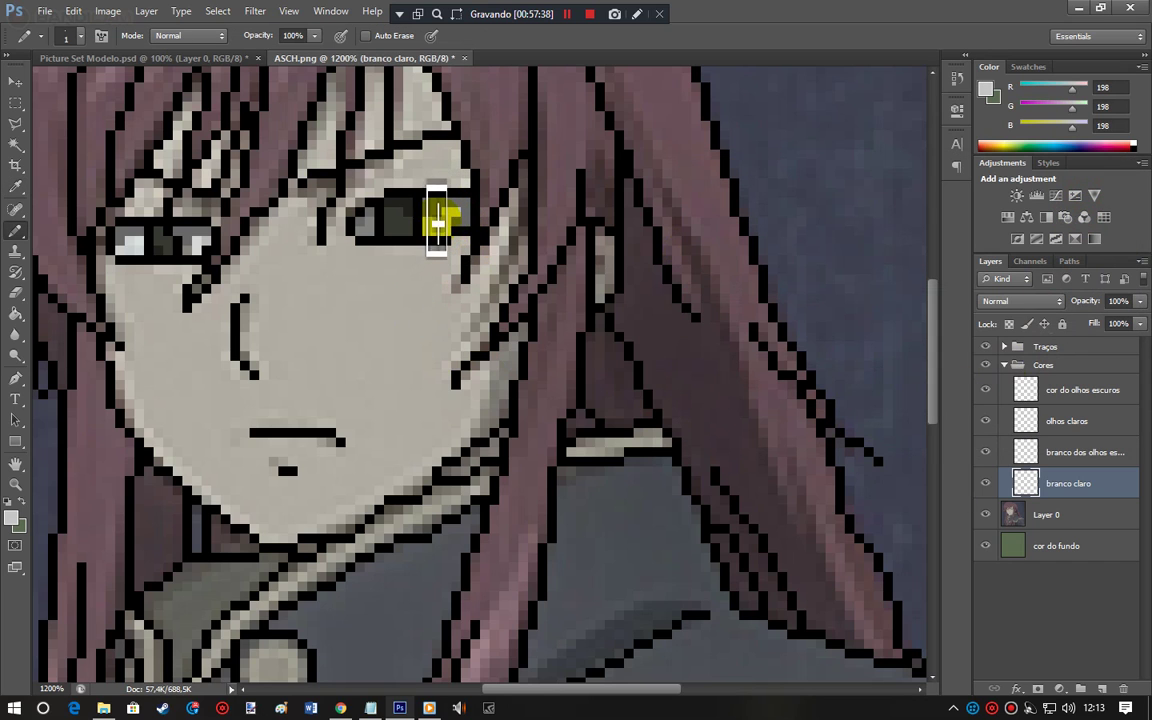
pyautogui.click(376, 228)
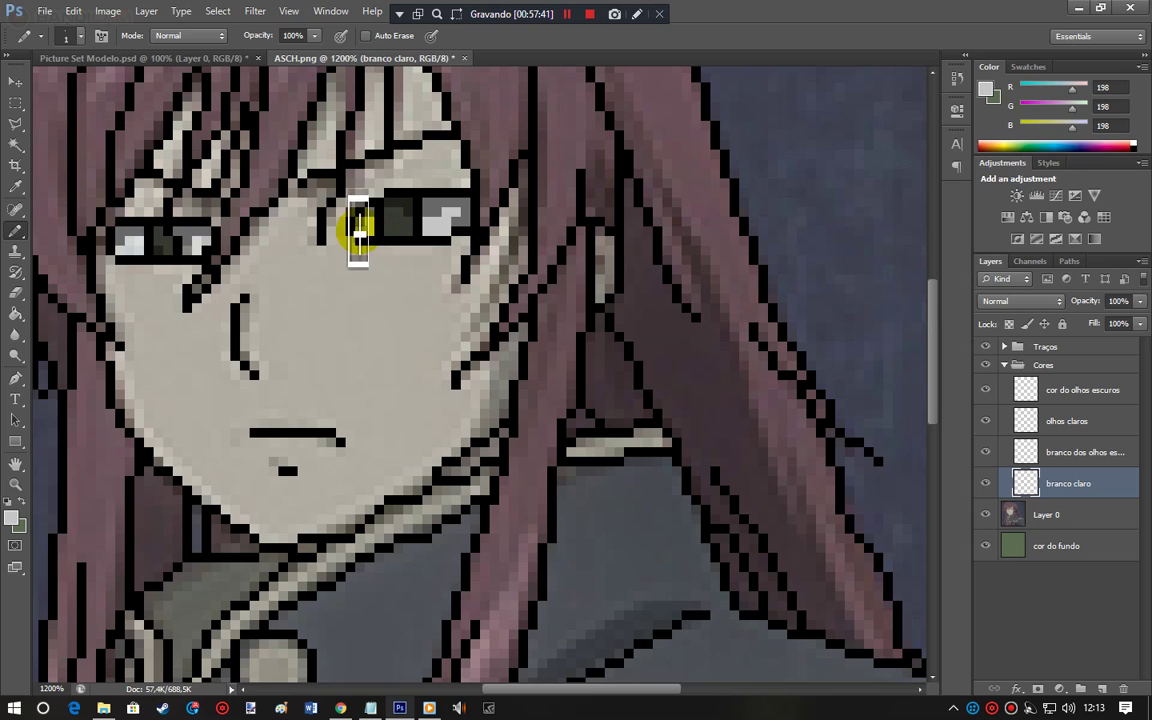
pyautogui.click(201, 245)
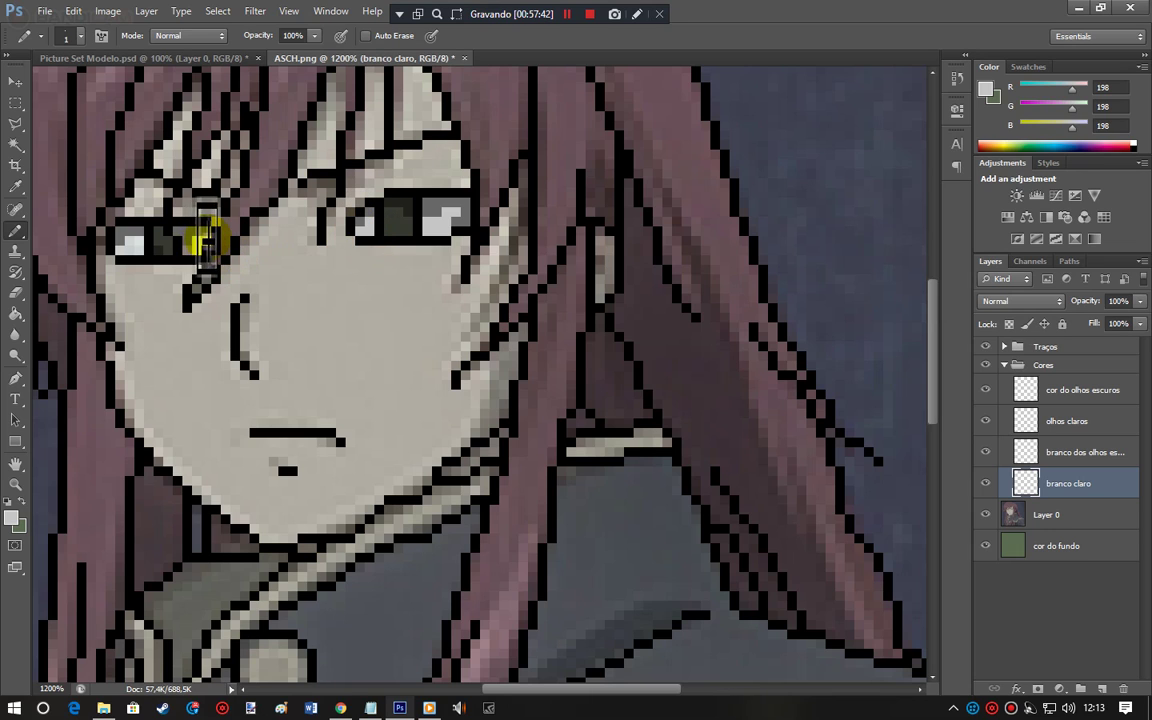
pyautogui.click(151, 249)
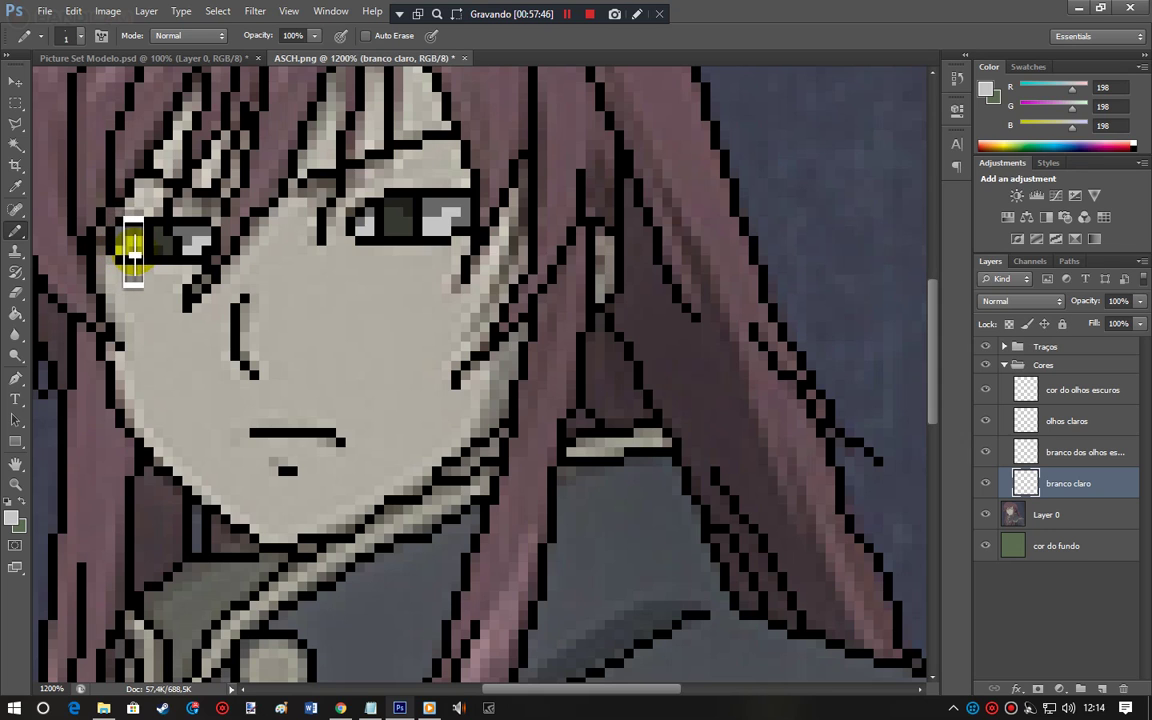
# Step: Toggle Layer 0's visibility to compare the painted eyes with the reference, and leave Layer 0 hidden
pyautogui.click(988, 546)
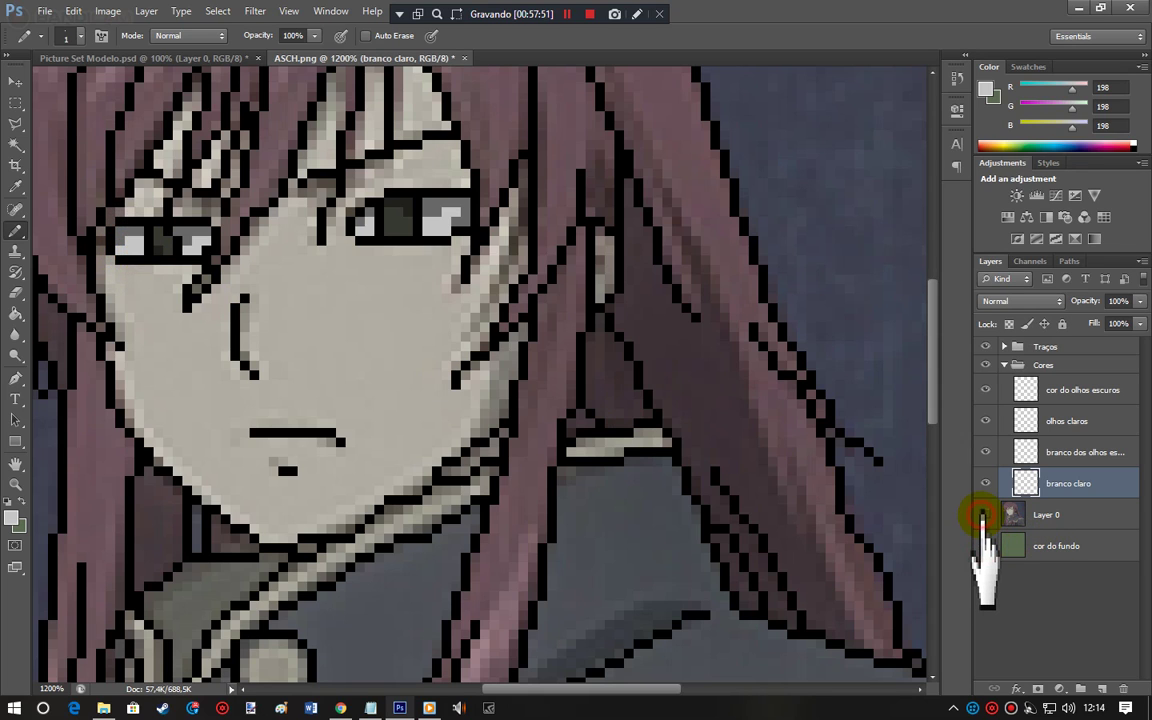
pyautogui.click(985, 514)
pyautogui.click(985, 514)
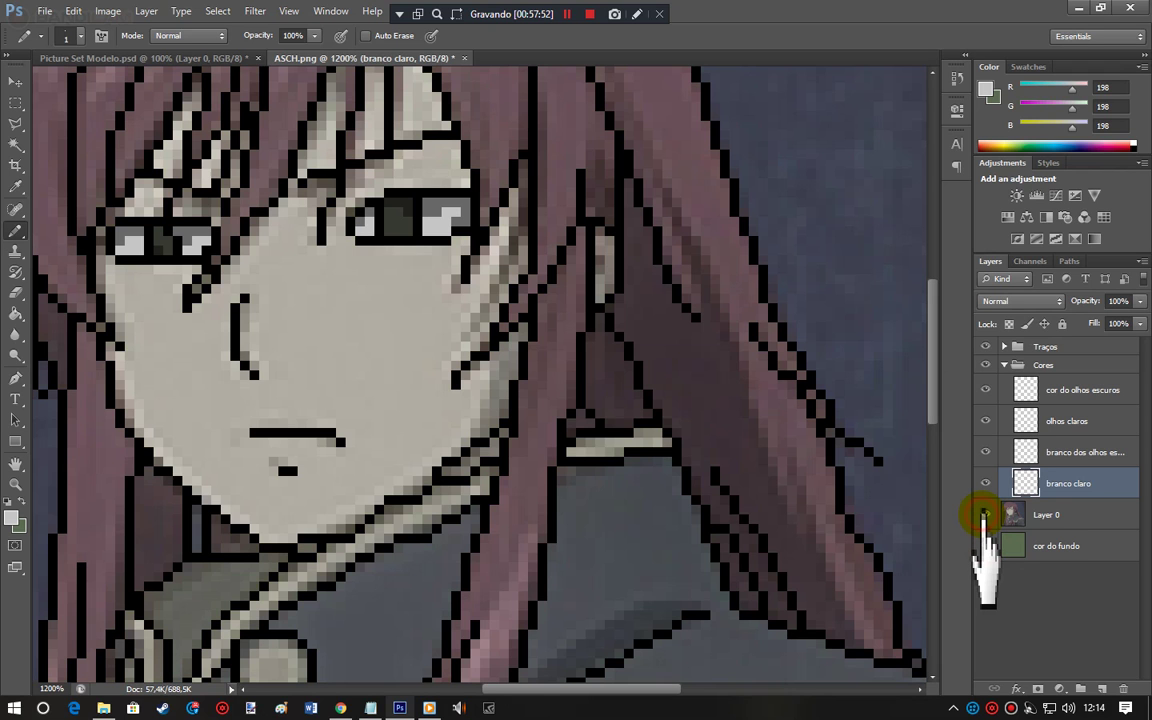
pyautogui.click(985, 514)
pyautogui.click(985, 514)
pyautogui.click(985, 514)
pyautogui.click(985, 514)
pyautogui.click(985, 514)
pyautogui.click(985, 514)
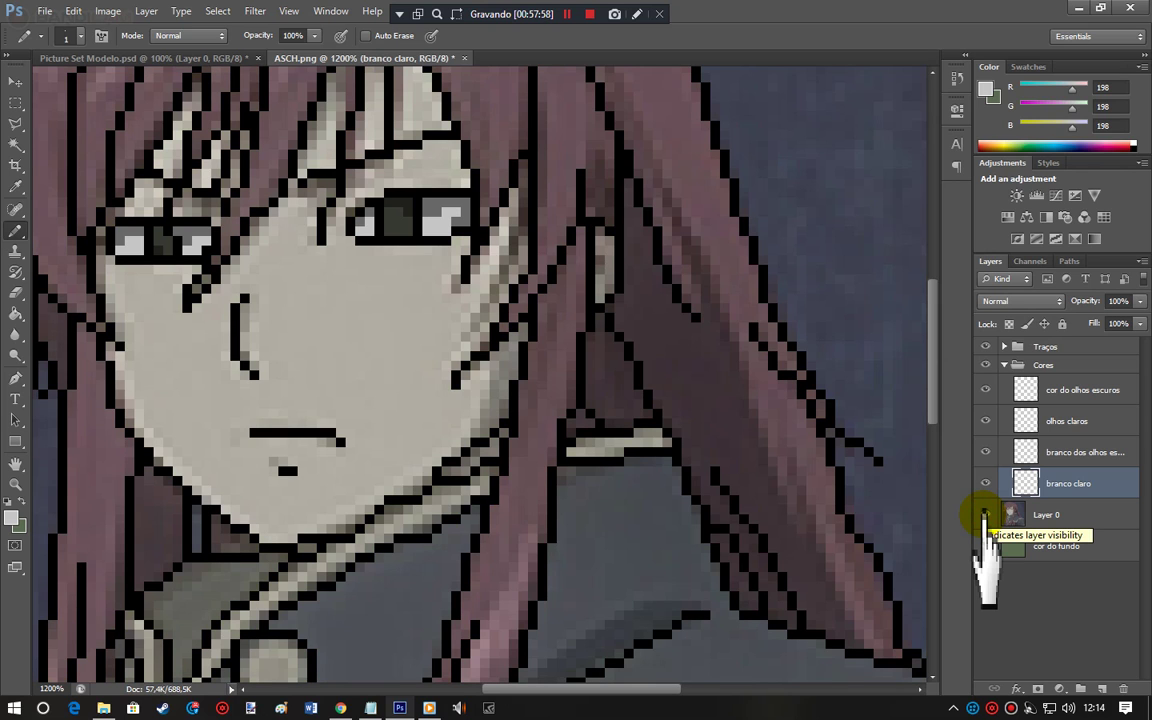
pyautogui.click(985, 514)
pyautogui.click(985, 514)
pyautogui.click(985, 514)
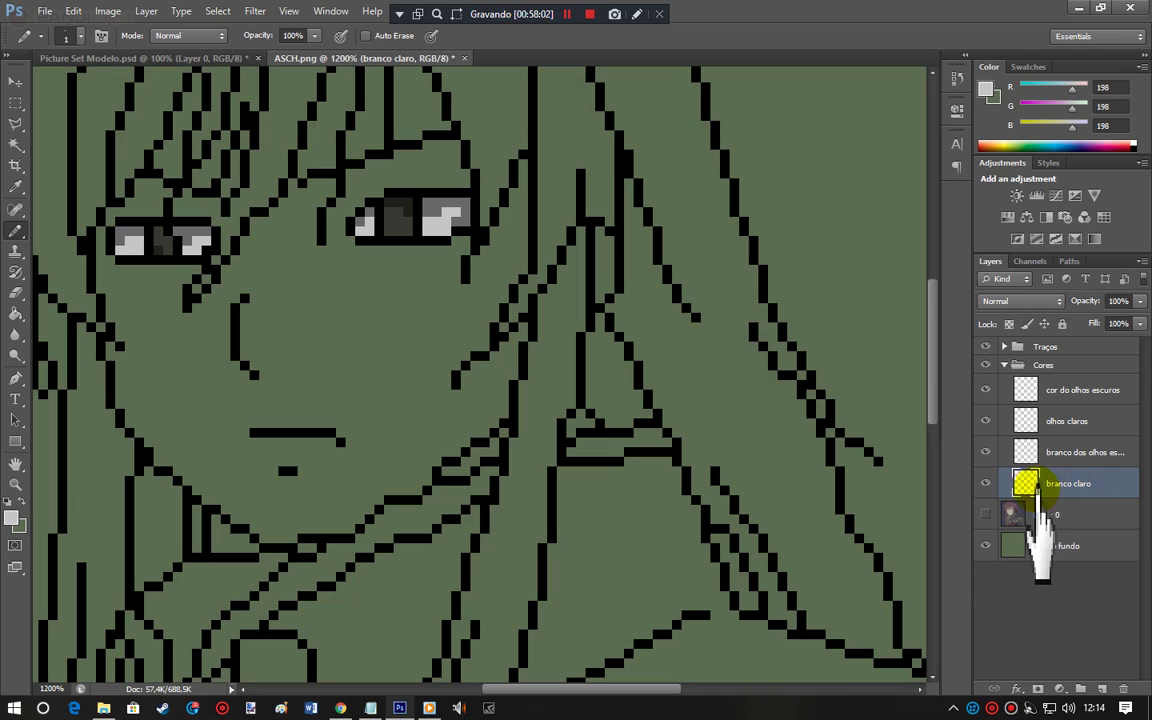
# Step: Expand the Traços group, activate the traço do rosto layer and marquee-select the pixels at the left eye's lower inner corner
pyautogui.click(1003, 365)
pyautogui.click(1003, 346)
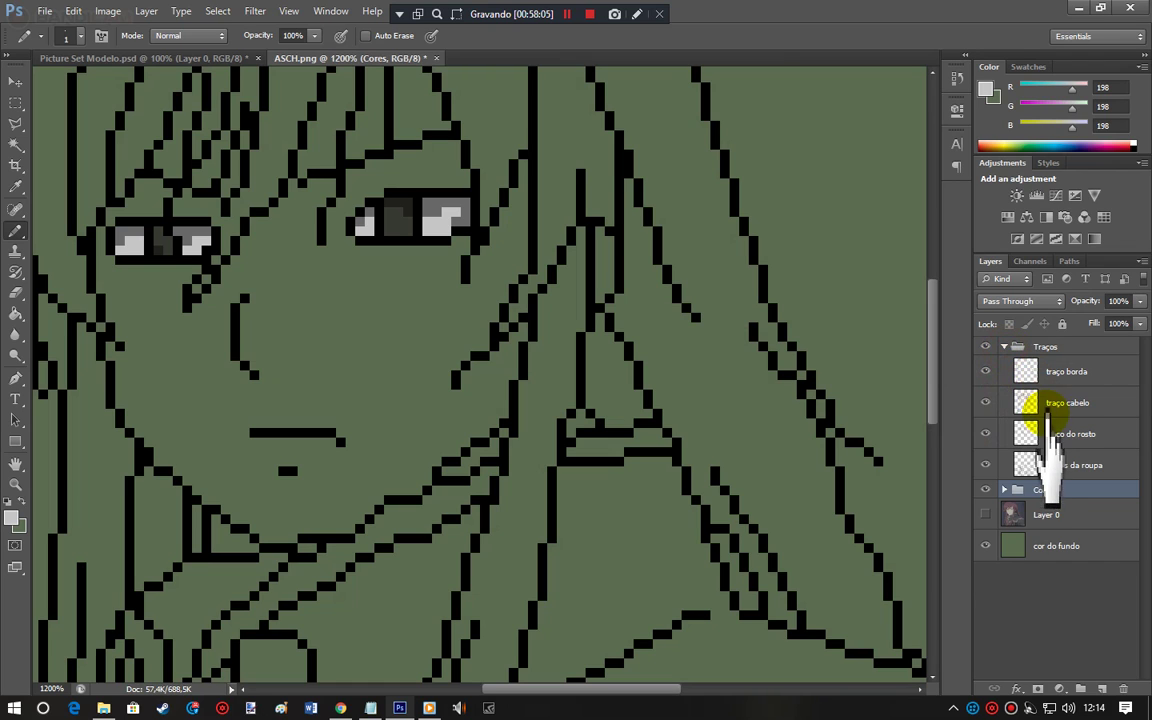
pyautogui.click(1055, 465)
pyautogui.click(1063, 434)
pyautogui.click(15, 102)
pyautogui.moveTo(208, 242); pyautogui.dragTo(195, 252)
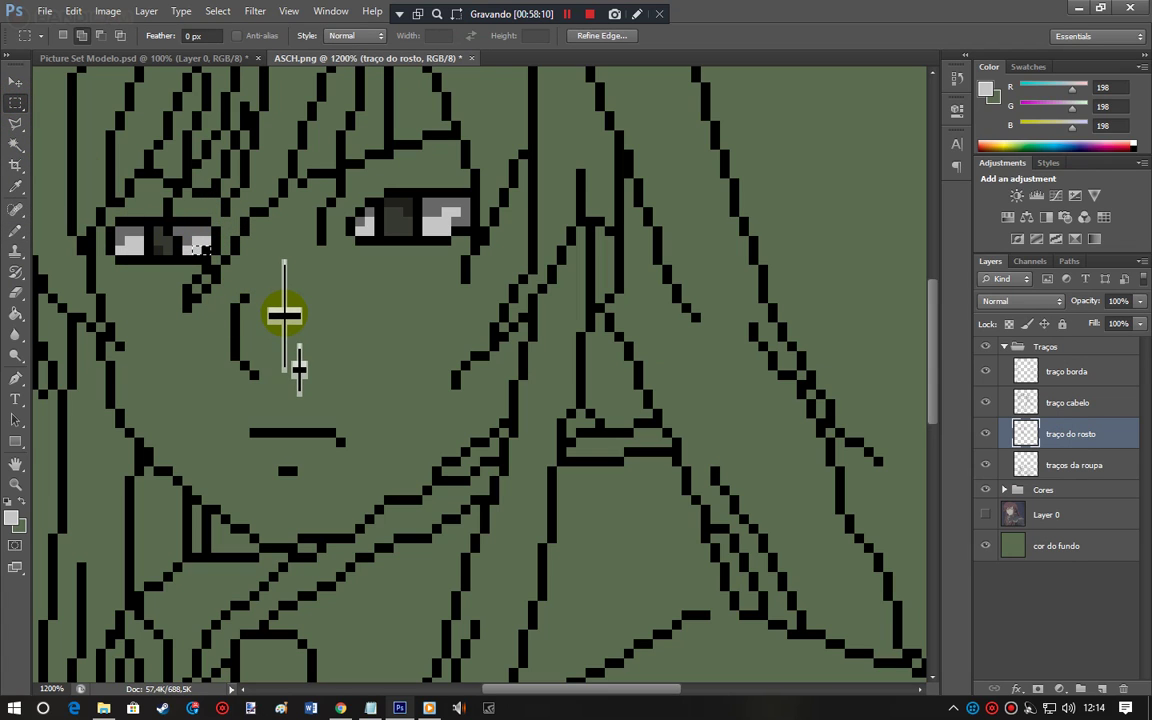
# Step: Activate the traço cabelo layer with the Pencil tool and set the foreground colour to black (000000)
pyautogui.click(1058, 403)
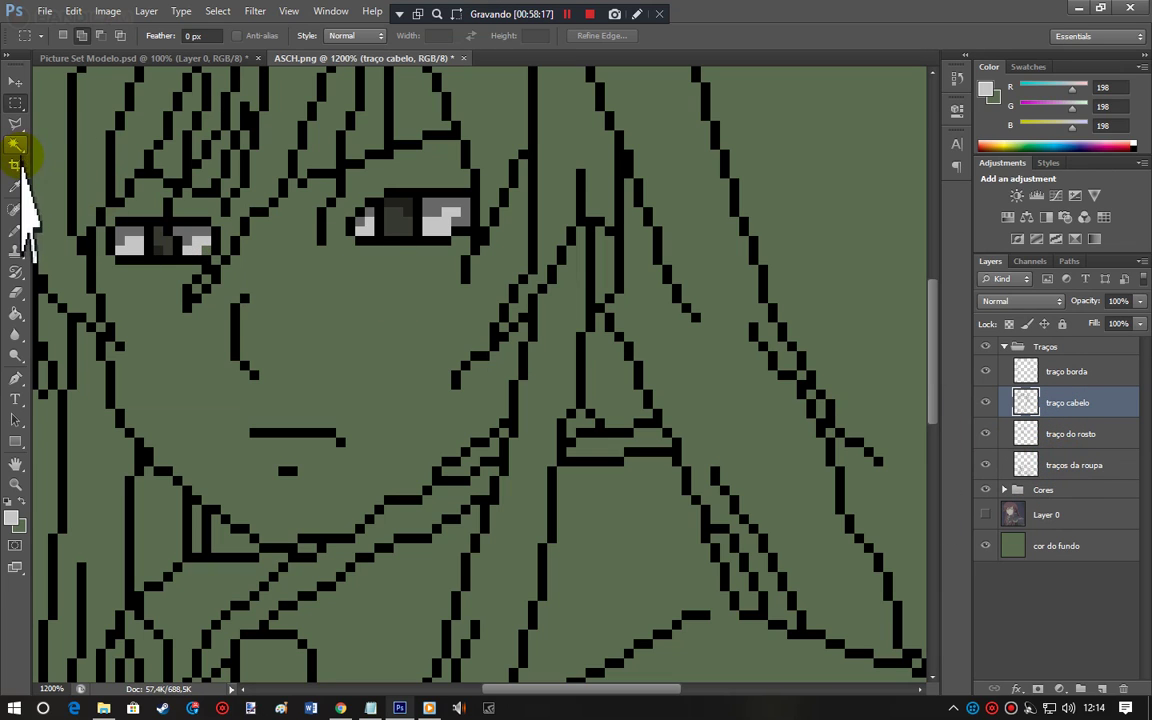
pyautogui.click(17, 231)
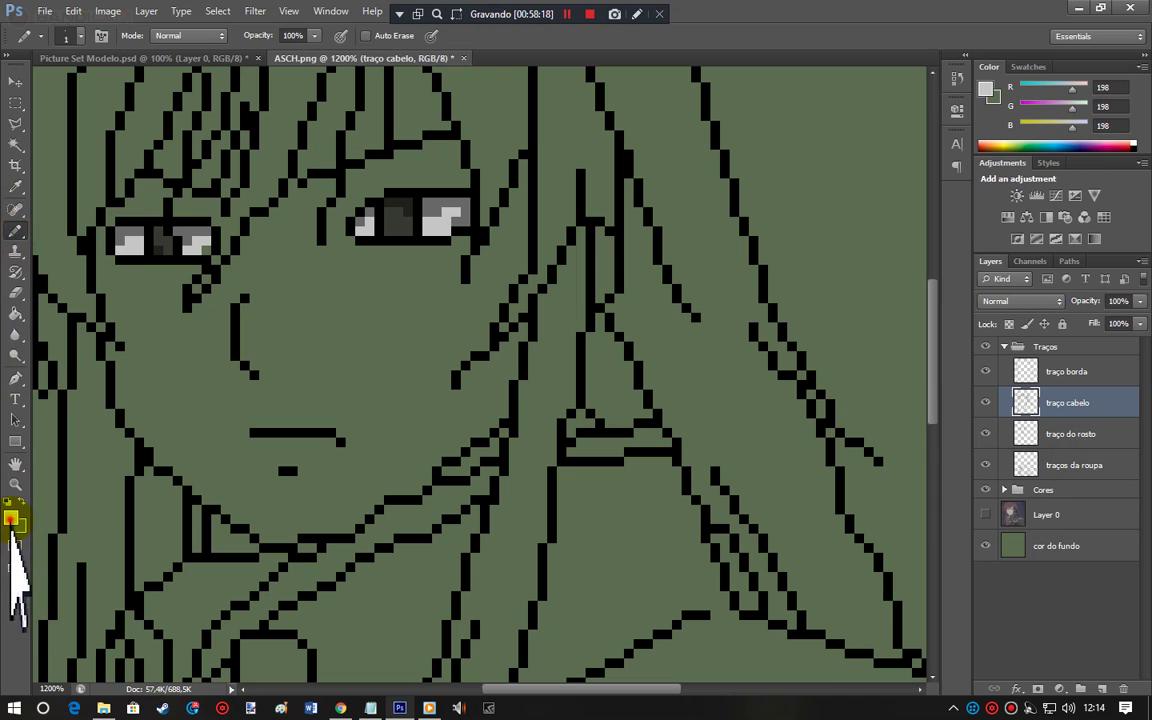
pyautogui.click(11, 519)
pyautogui.moveTo(770, 306); pyautogui.dragTo(672, 463)
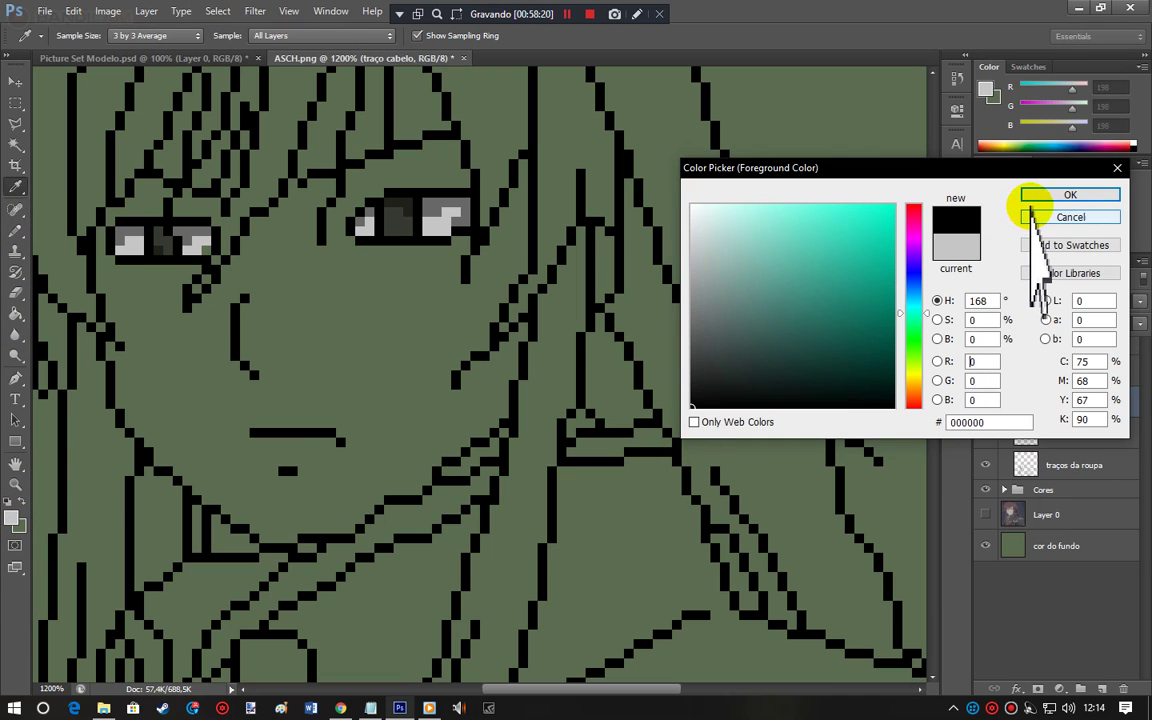
pyautogui.click(1036, 196)
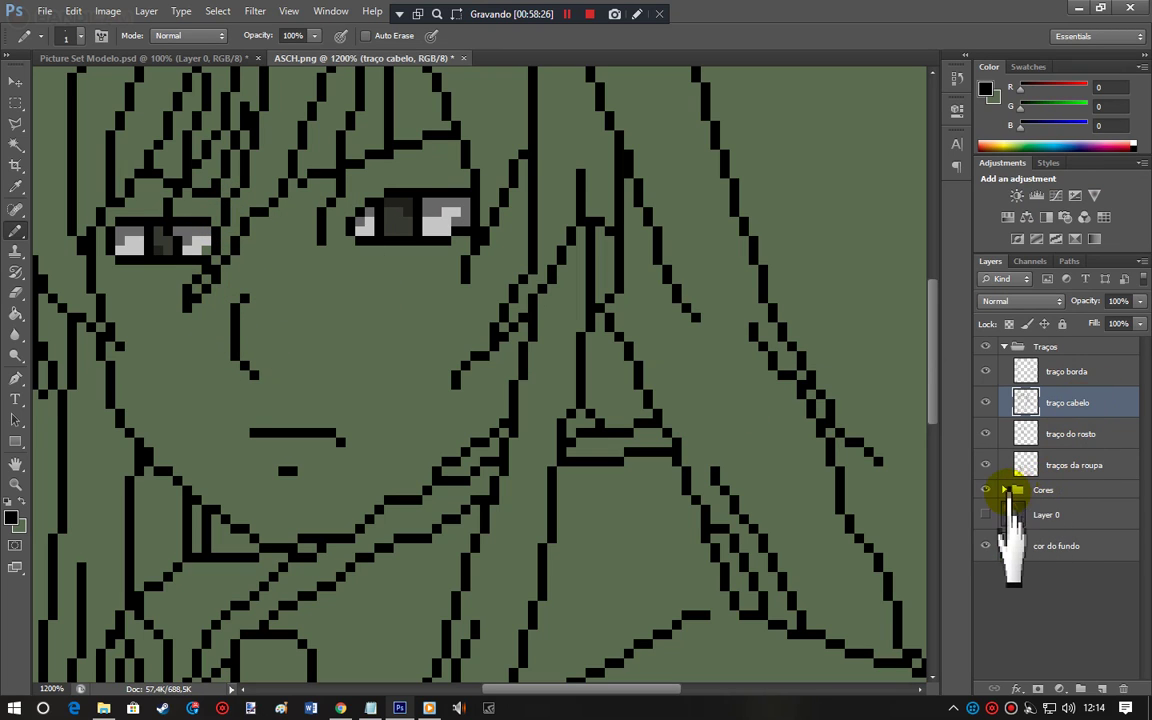
# Step: On the branco claro layer, retouch the left eye's inner corner with the sampled grey (RGB 116, 116, 115) and hide the cor do fundo layer
pyautogui.click(1004, 489)
pyautogui.click(1054, 608)
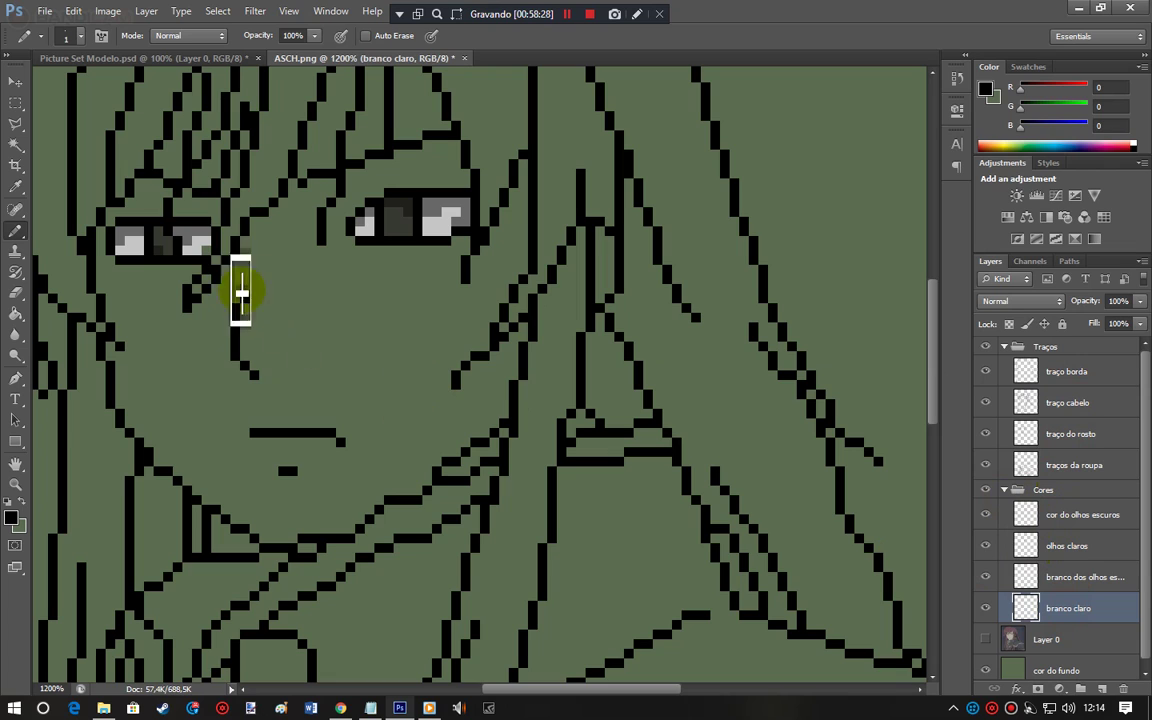
pyautogui.click(201, 247)
pyautogui.click(200, 253)
pyautogui.click(196, 250)
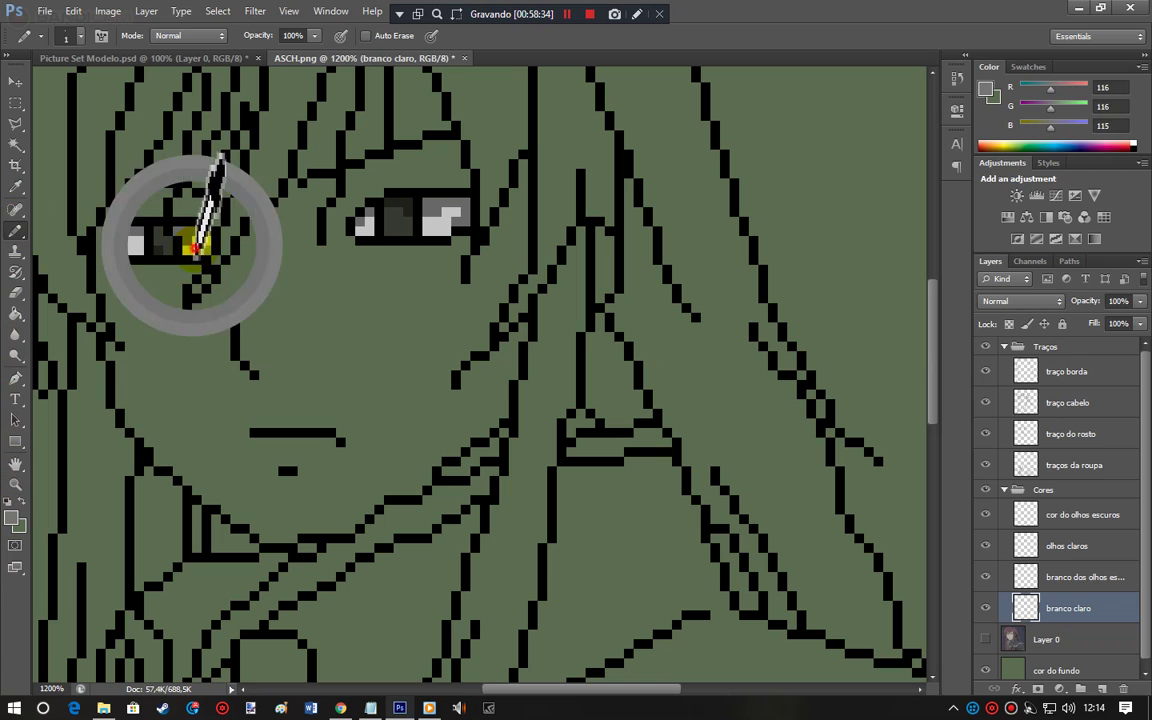
pyautogui.click(196, 250)
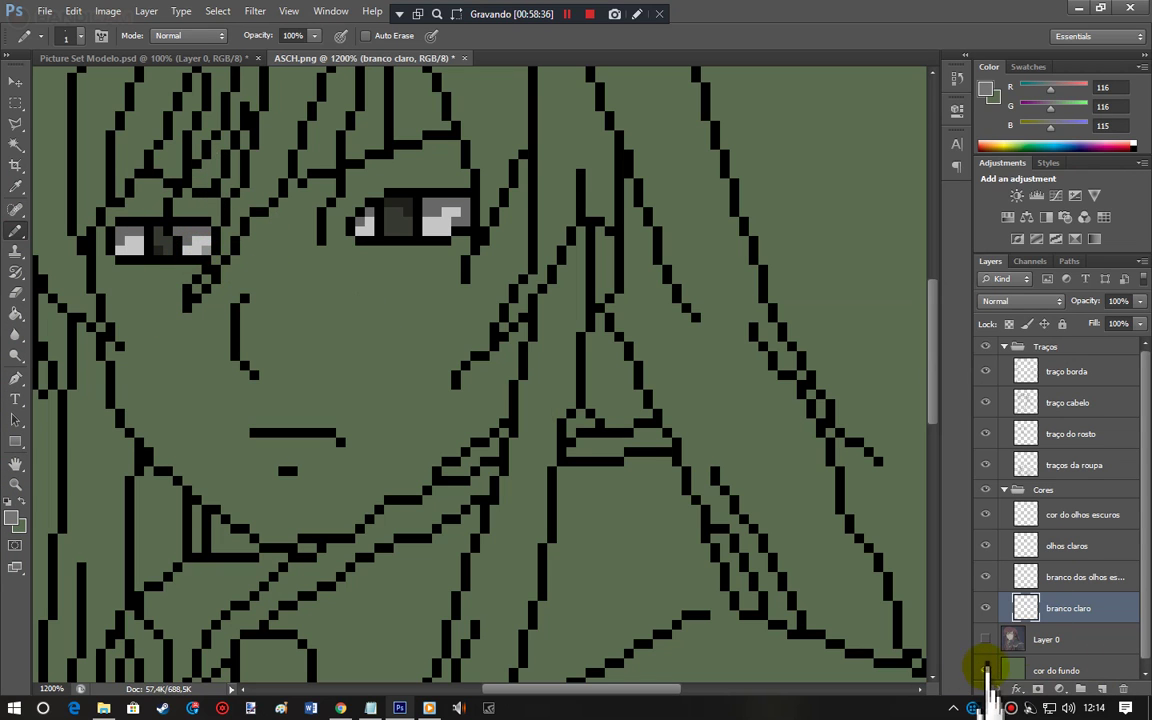
pyautogui.click(986, 669)
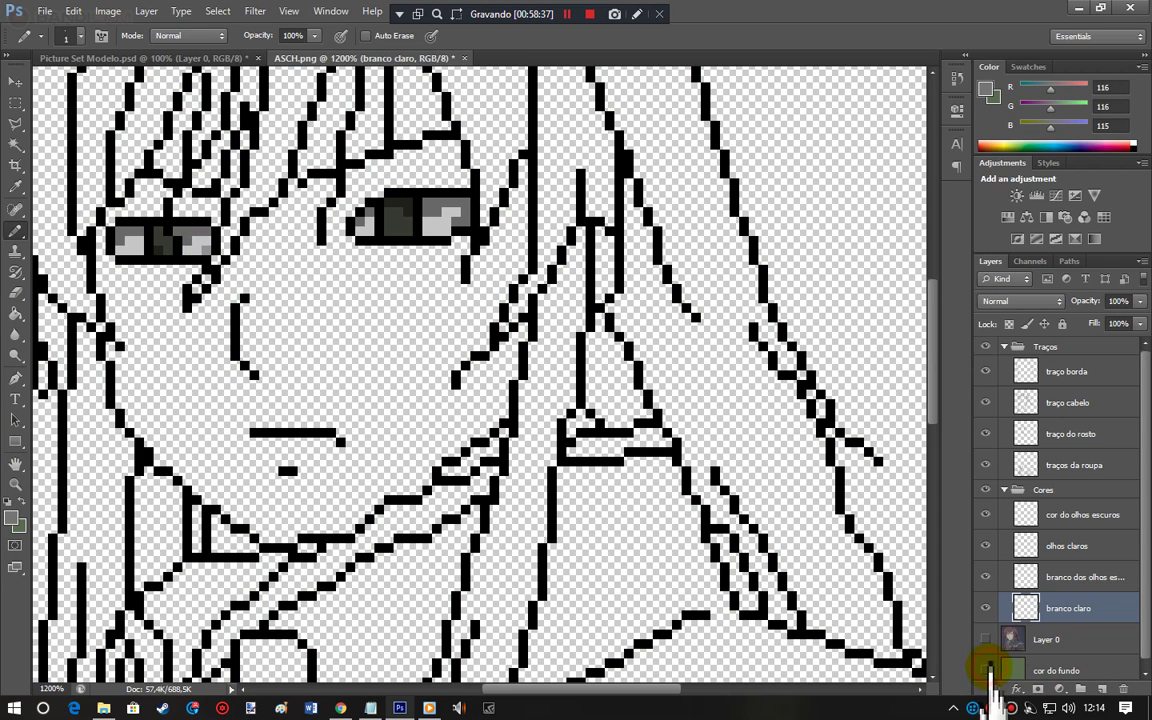
pyautogui.click(203, 250)
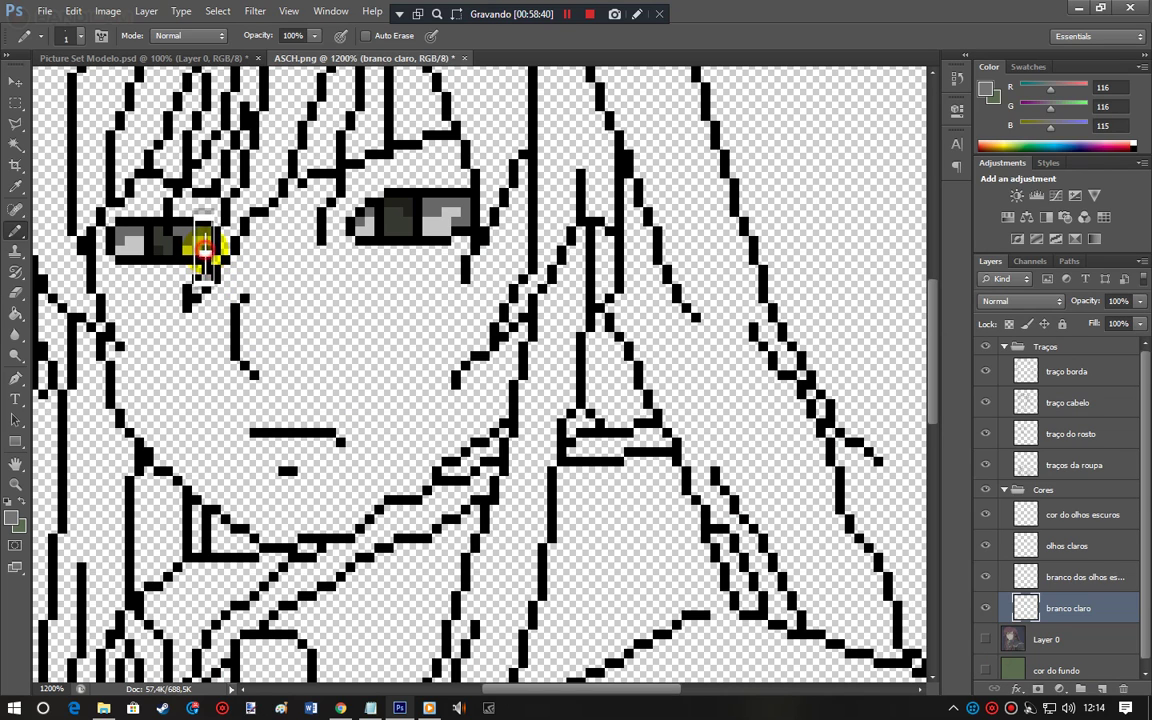
# Step: Try a Satin effect and a Color Overlay on the branco claro layer
pyautogui.doubleClick(1114, 610)
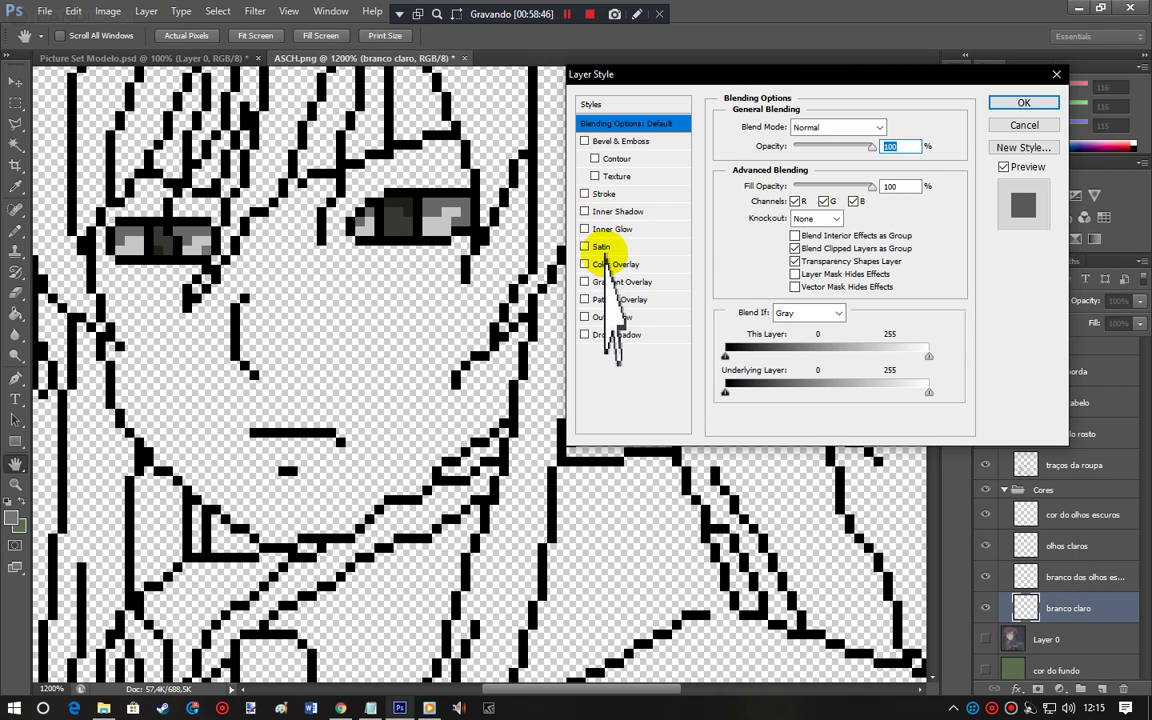
pyautogui.click(603, 246)
pyautogui.click(612, 264)
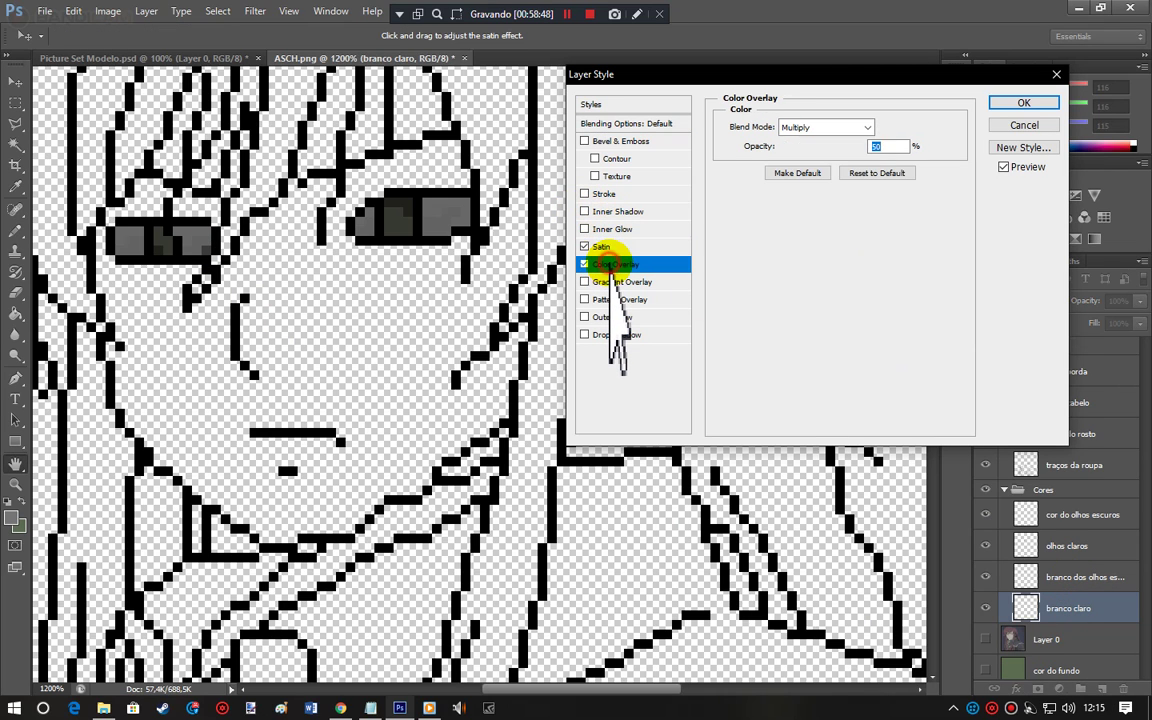
pyautogui.click(890, 128)
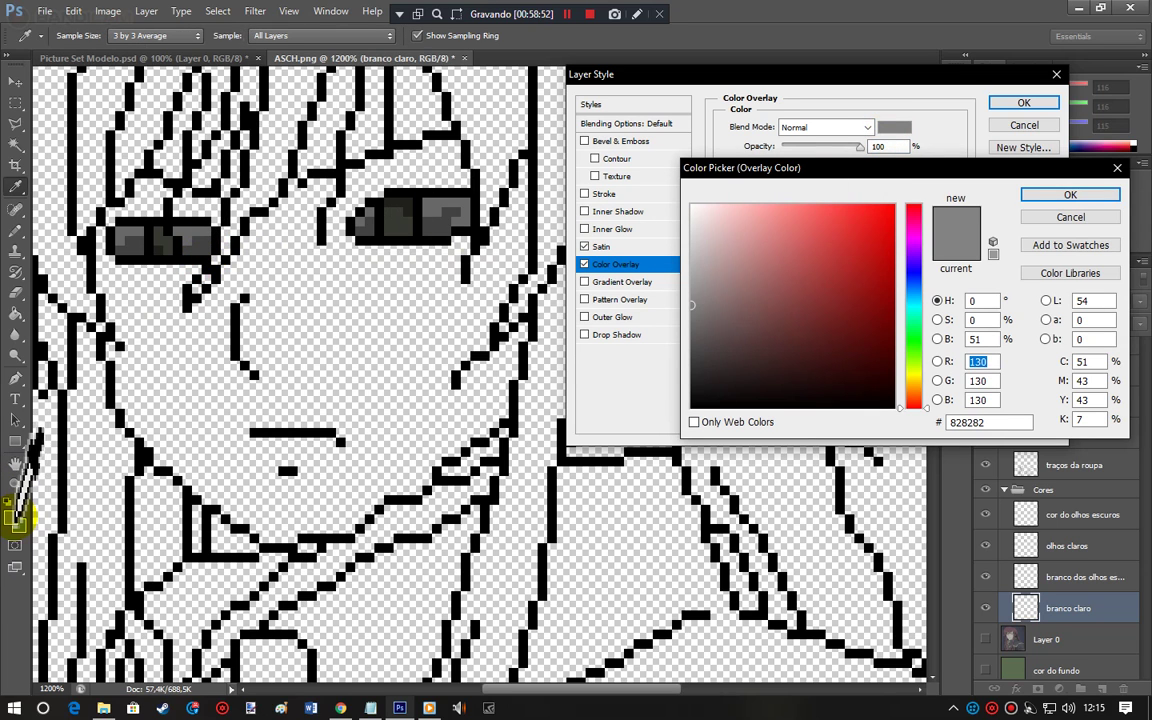
pyautogui.click(1068, 195)
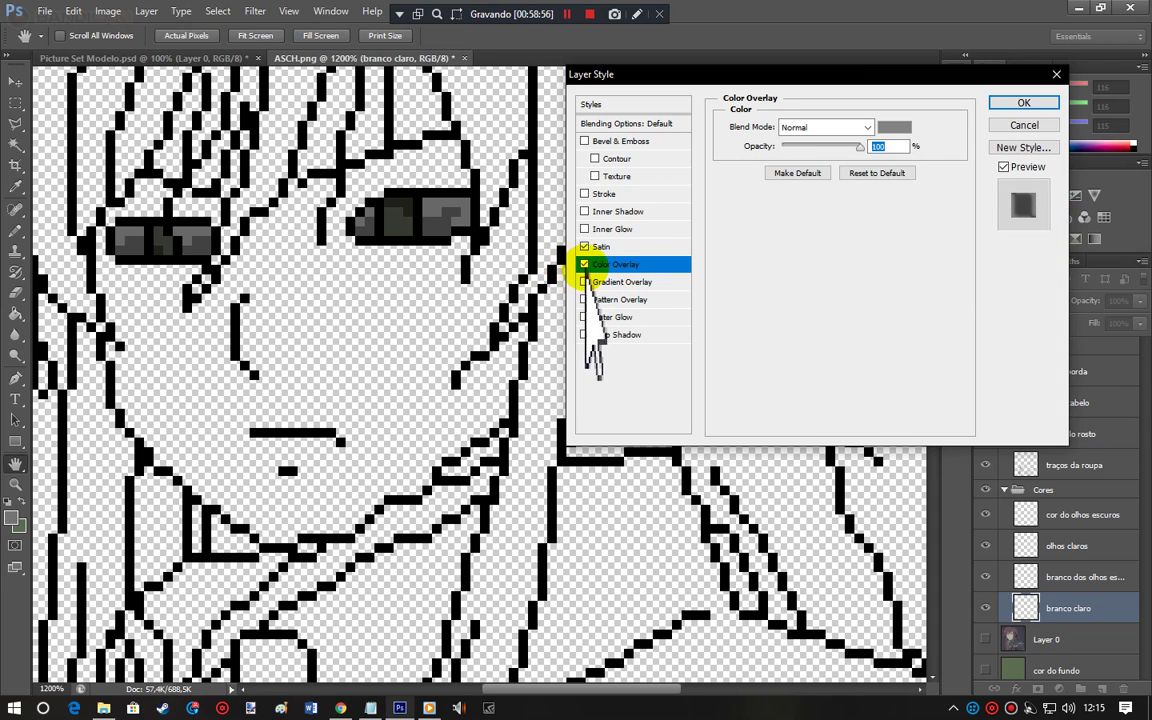
pyautogui.click(585, 264)
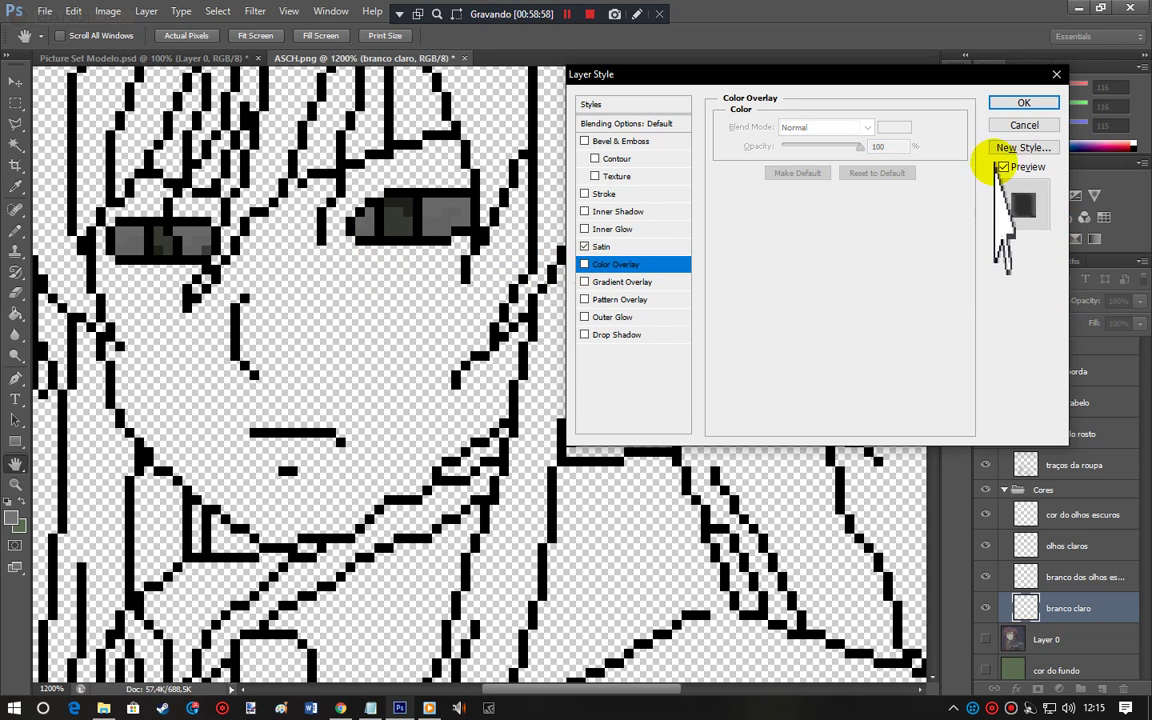
pyautogui.click(1022, 103)
# Step: Sample the light grey in the left eye's white and apply it (939393) as a Color Overlay on the branco claro layer
pyautogui.click(197, 244)
pyautogui.click(1110, 616)
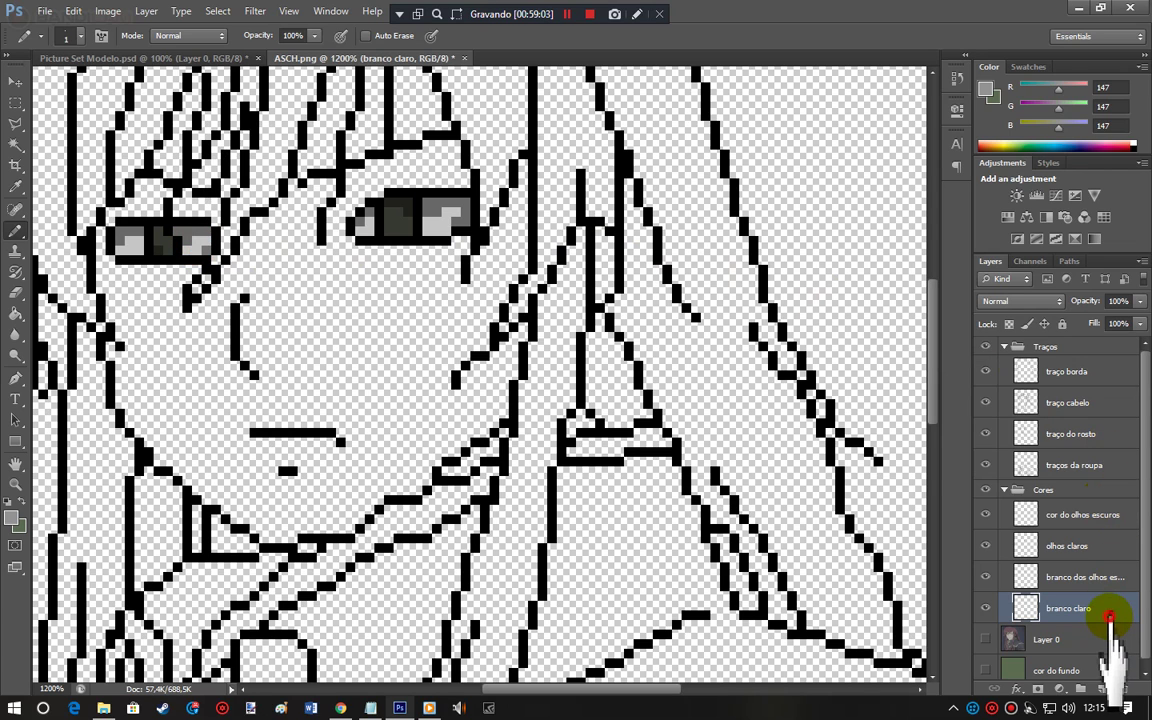
pyautogui.doubleClick(1106, 600)
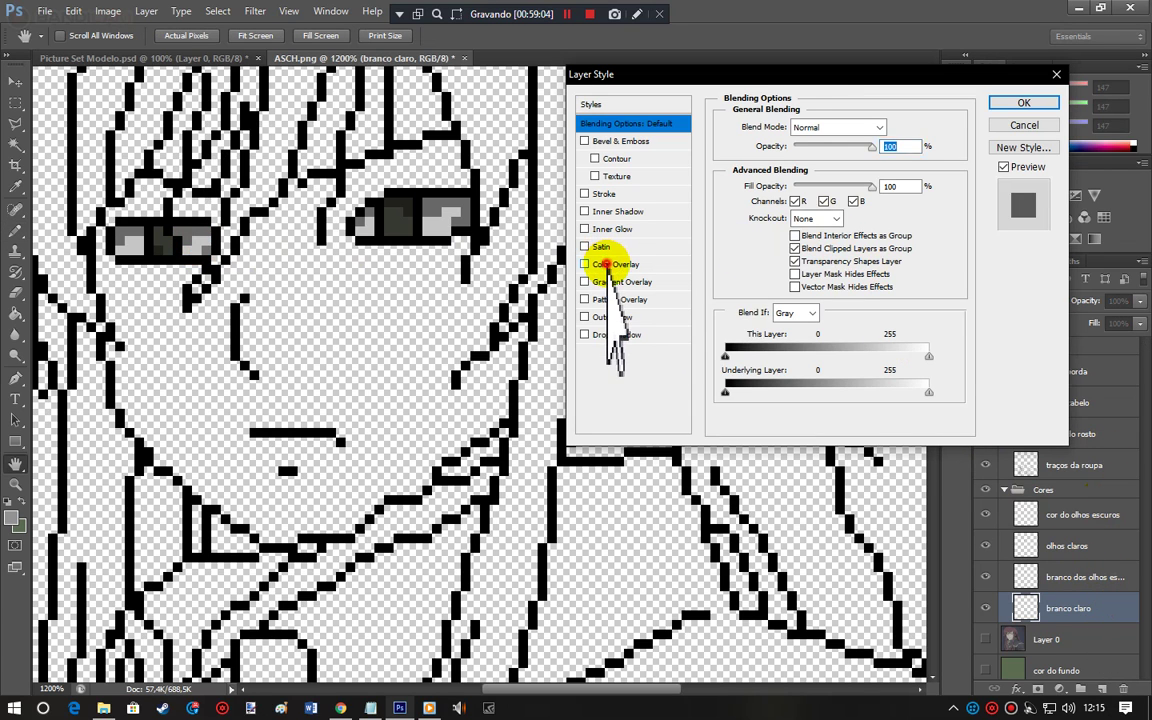
pyautogui.click(606, 263)
pyautogui.click(893, 127)
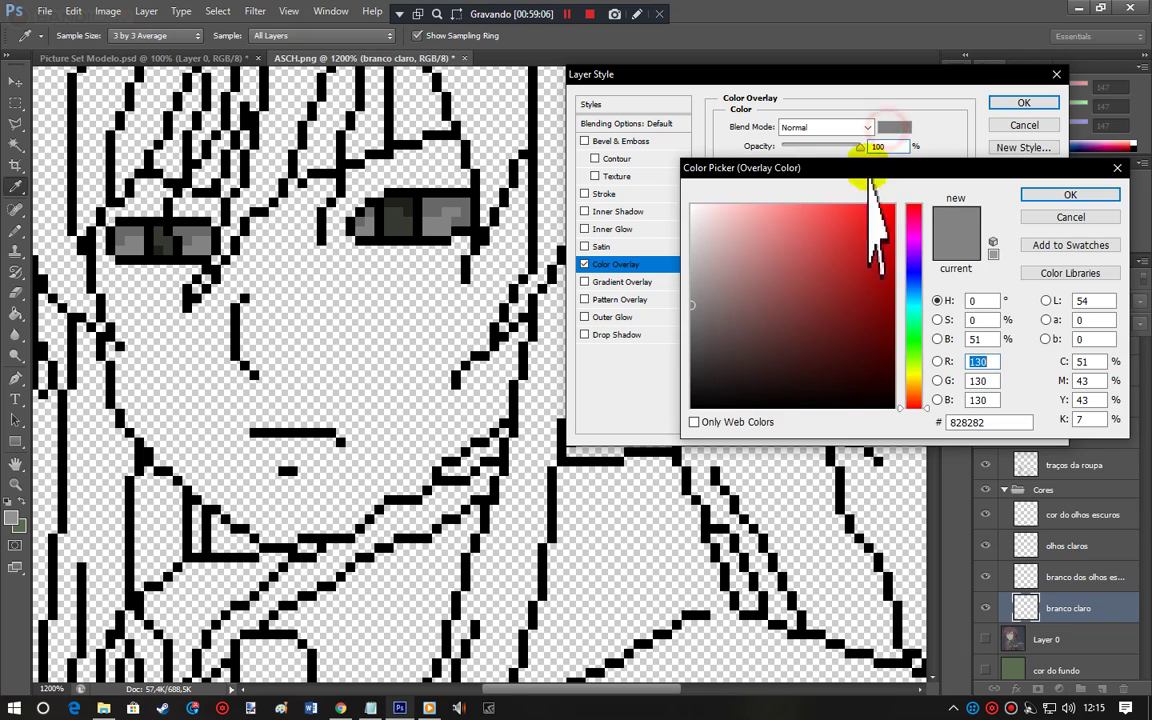
pyautogui.click(80, 498)
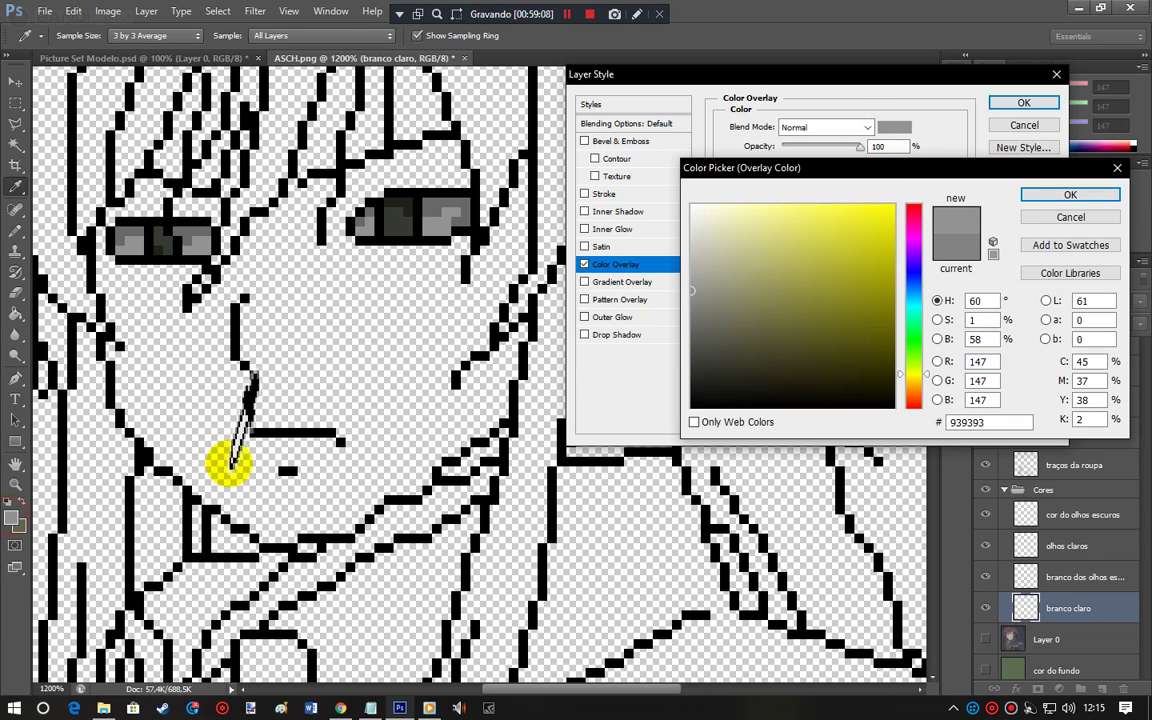
pyautogui.click(1068, 195)
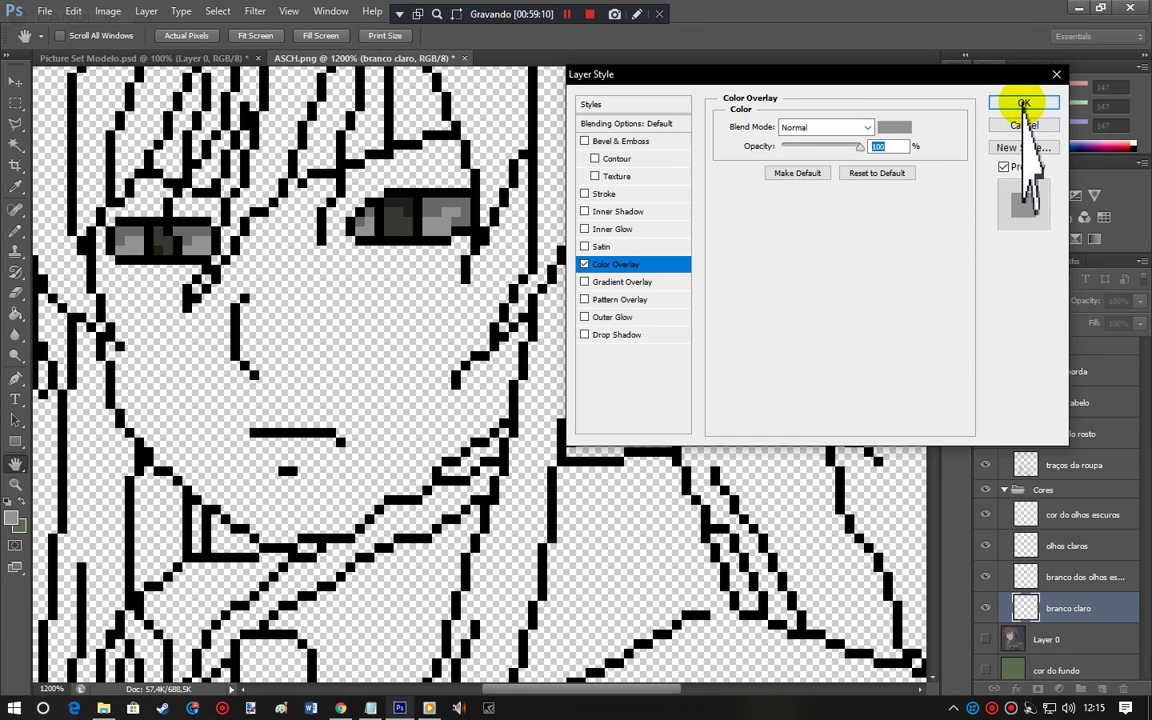
pyautogui.click(1024, 103)
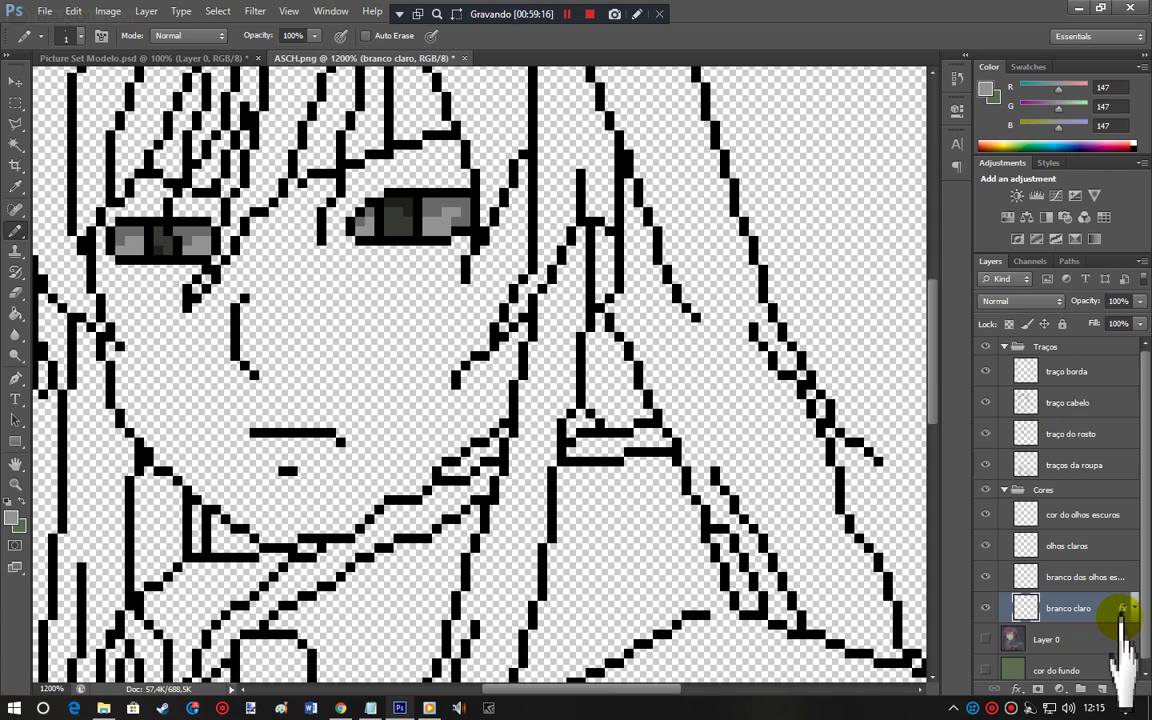
# Step: Try the lighter grey bababa for the Color Overlay on the branco claro layer
pyautogui.doubleClick(1100, 608)
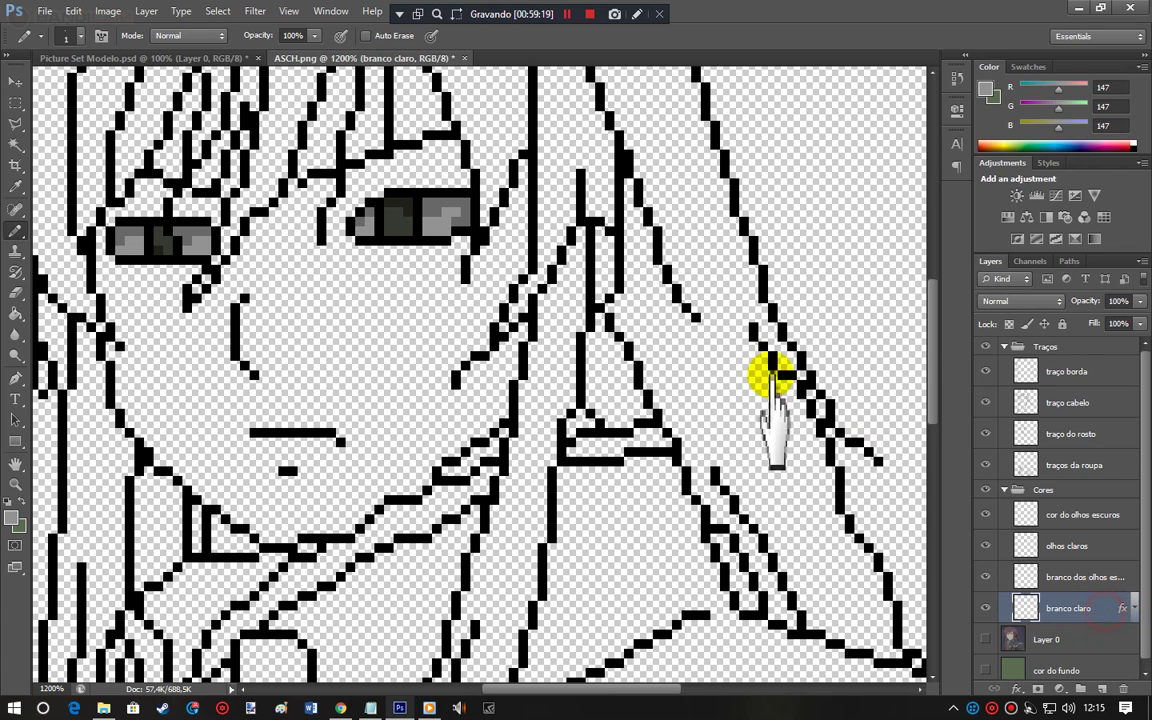
pyautogui.click(614, 264)
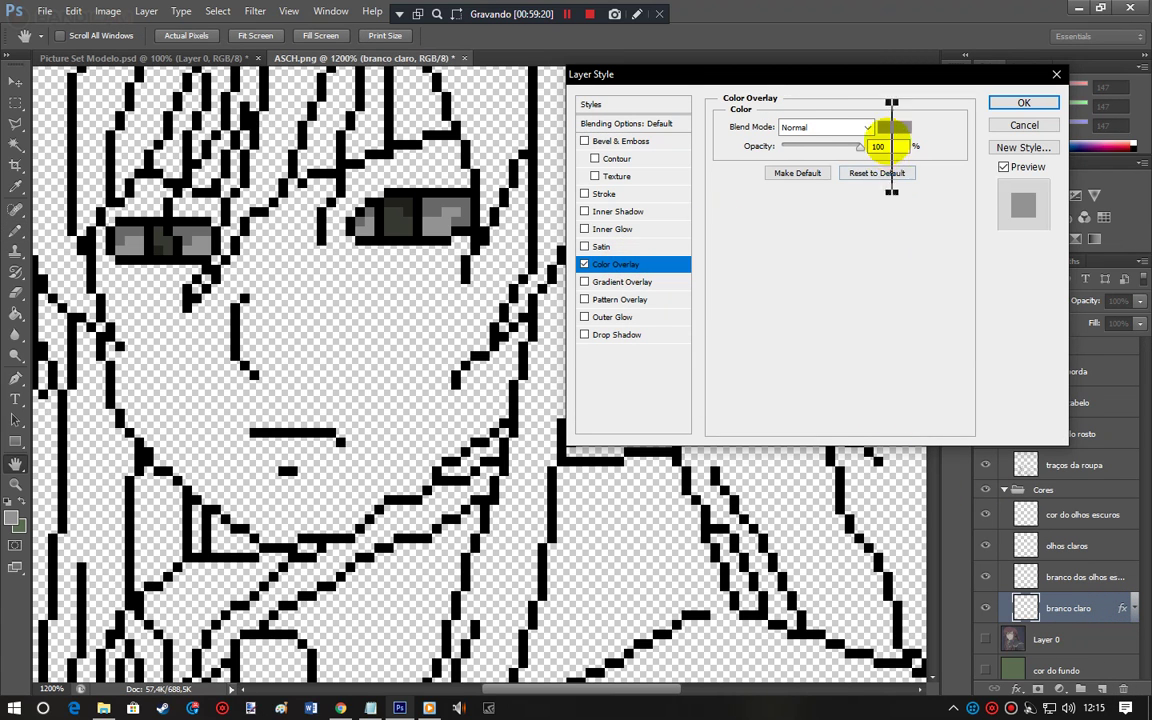
pyautogui.click(893, 127)
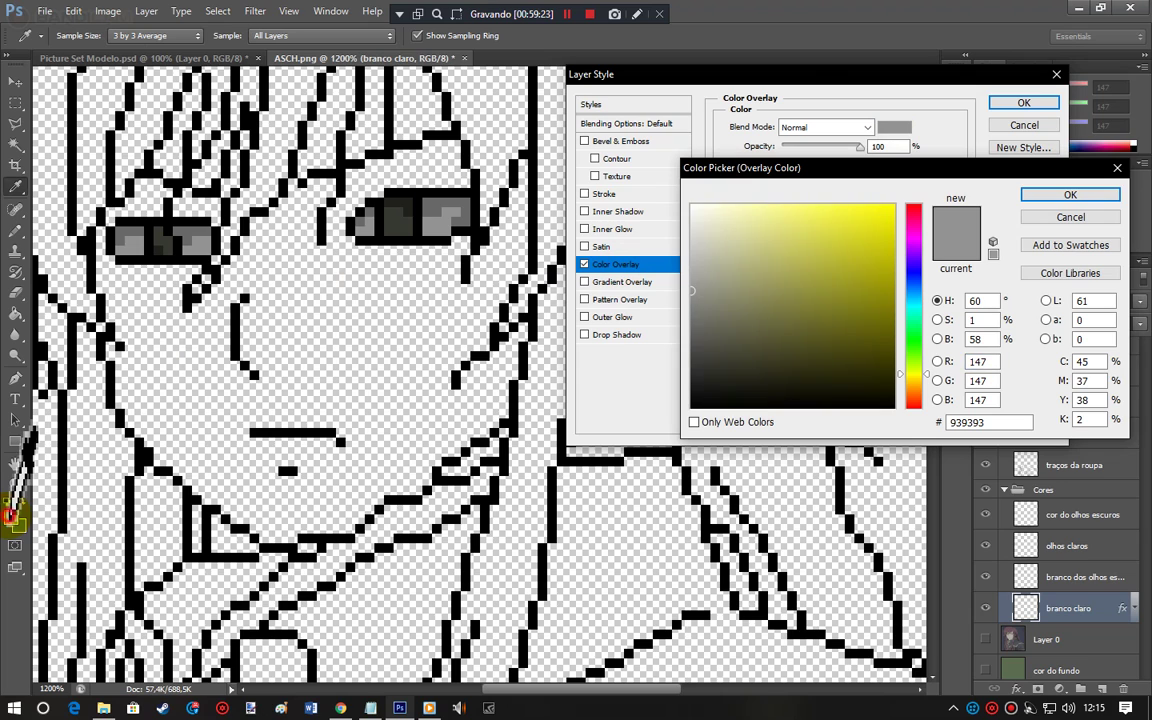
pyautogui.moveTo(697, 280); pyautogui.dragTo(691, 260)
pyautogui.click(1045, 196)
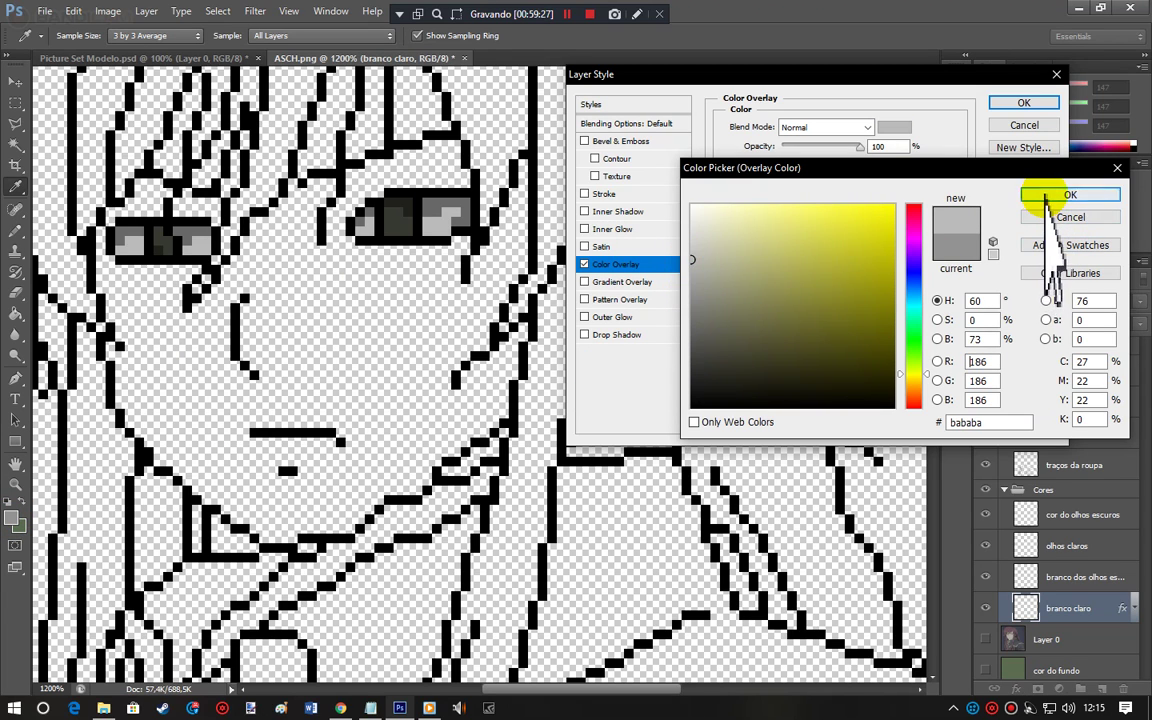
pyautogui.doubleClick(874, 147)
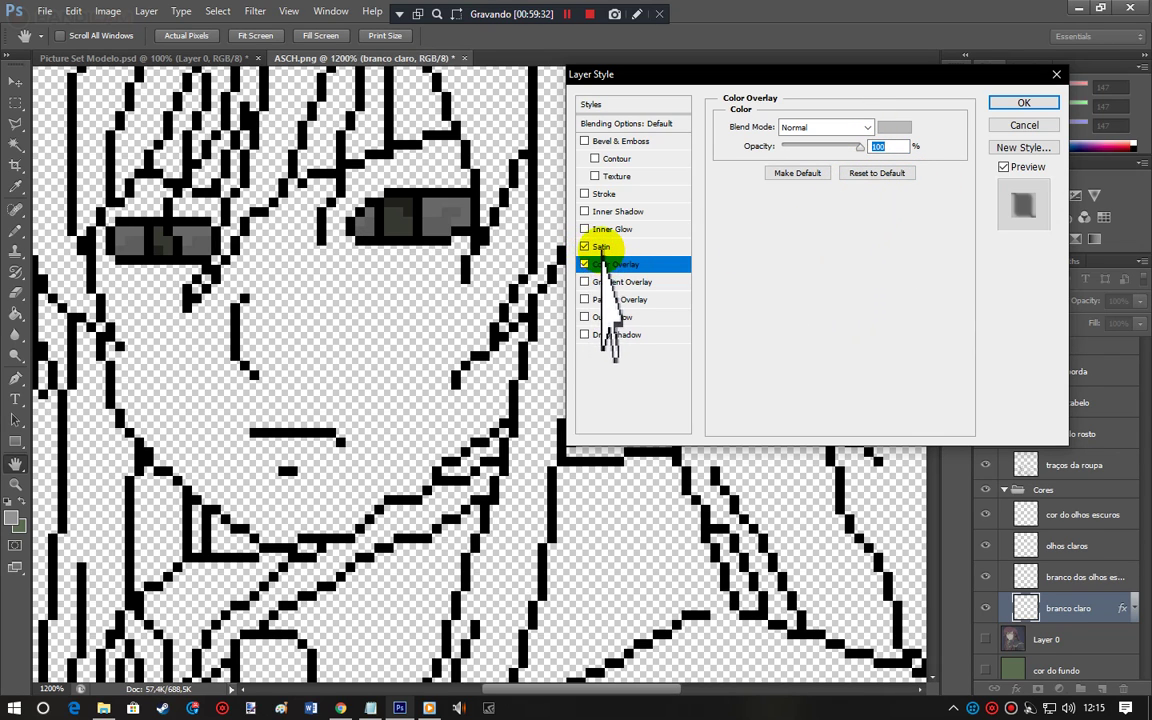
# Step: Try a Satin effect on the branco claro layer with Normal blend mode and the colour c6c6c3
pyautogui.click(601, 247)
pyautogui.click(869, 127)
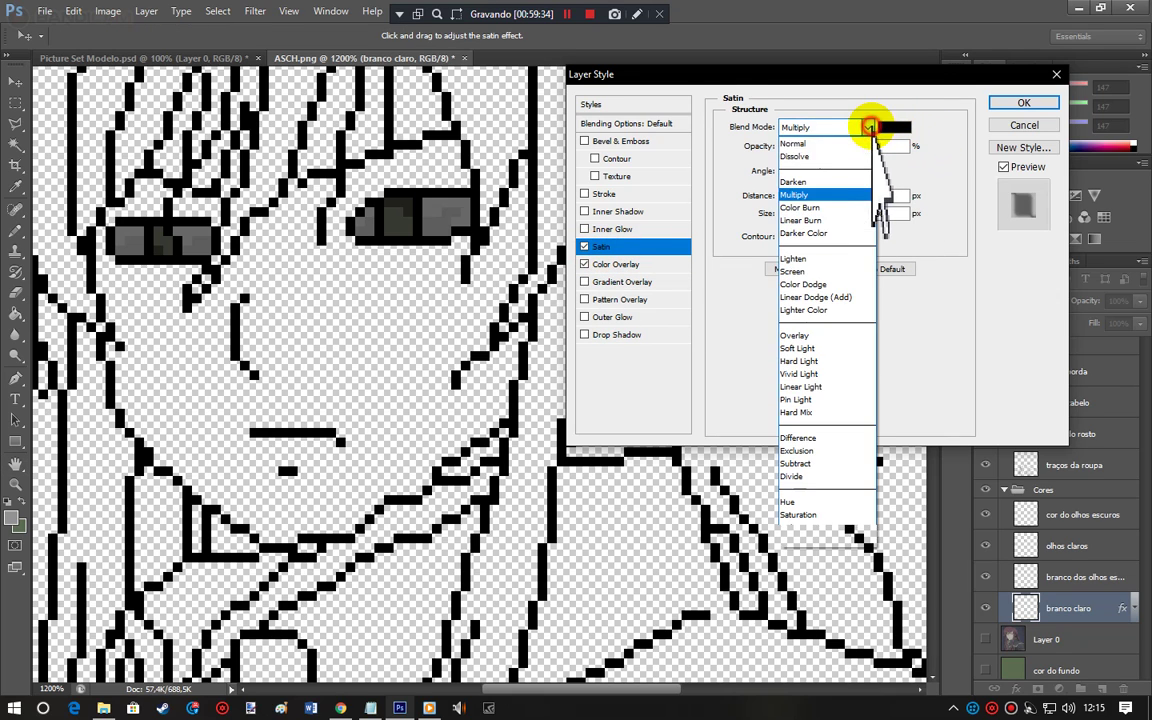
pyautogui.click(816, 144)
pyautogui.press('Up')
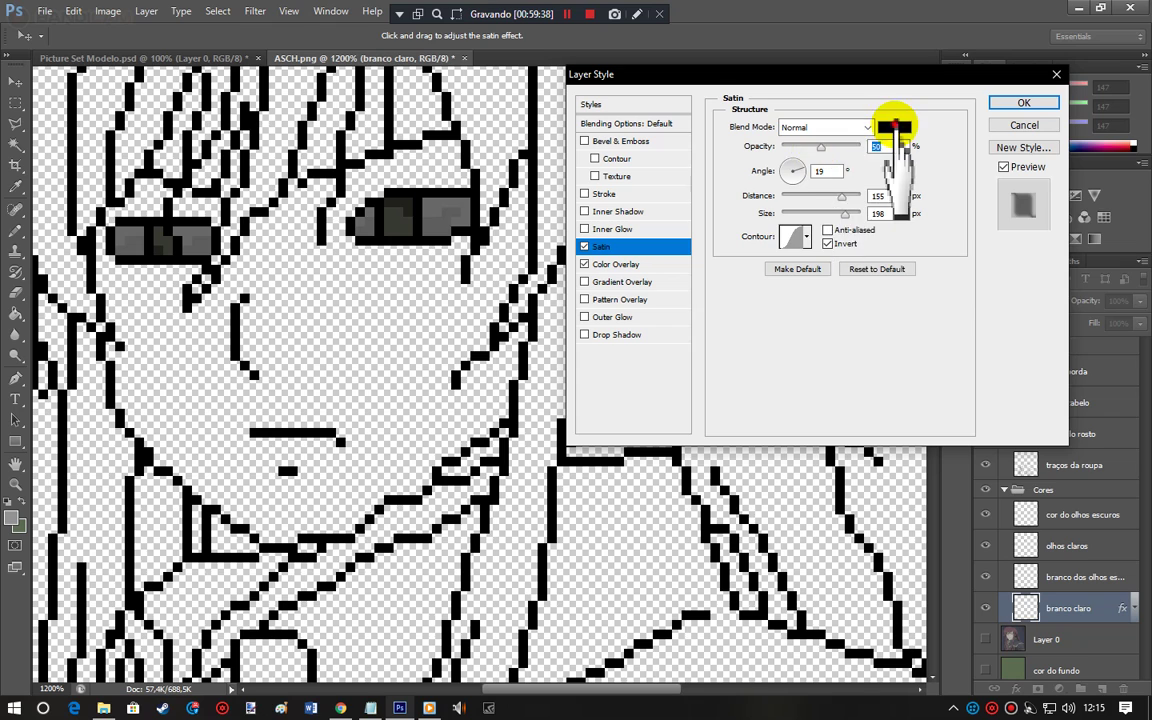
pyautogui.click(894, 127)
pyautogui.click(15, 518)
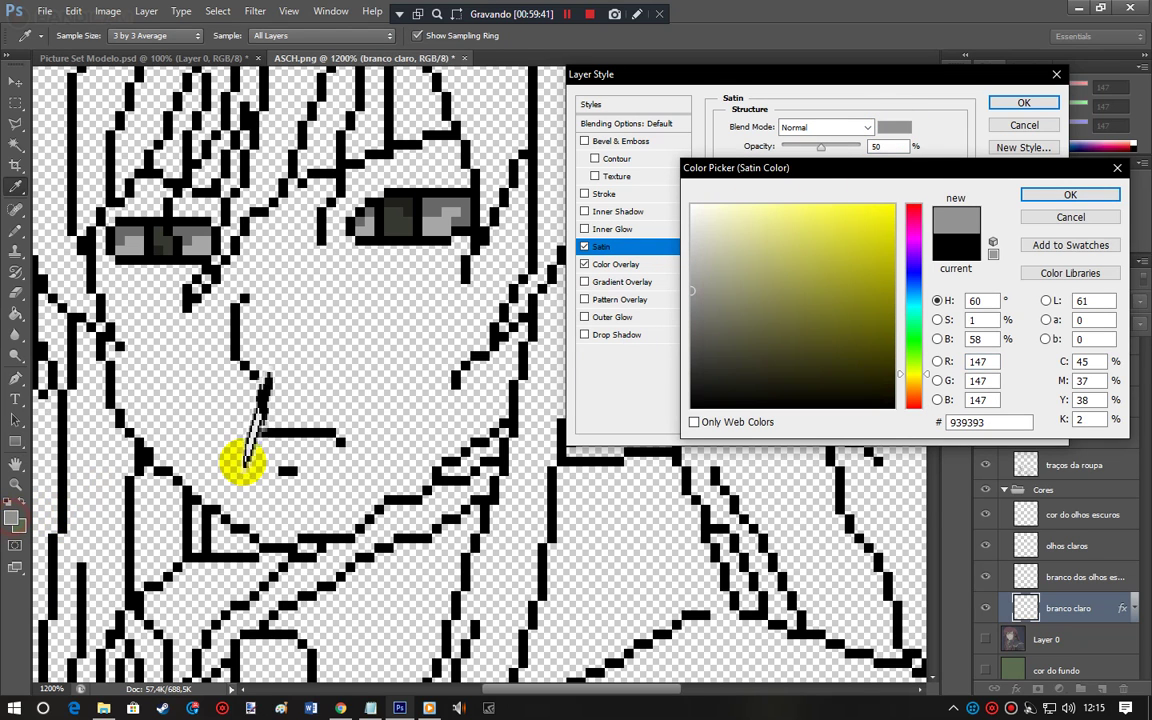
pyautogui.moveTo(692, 273); pyautogui.dragTo(694, 250)
pyautogui.click(1070, 195)
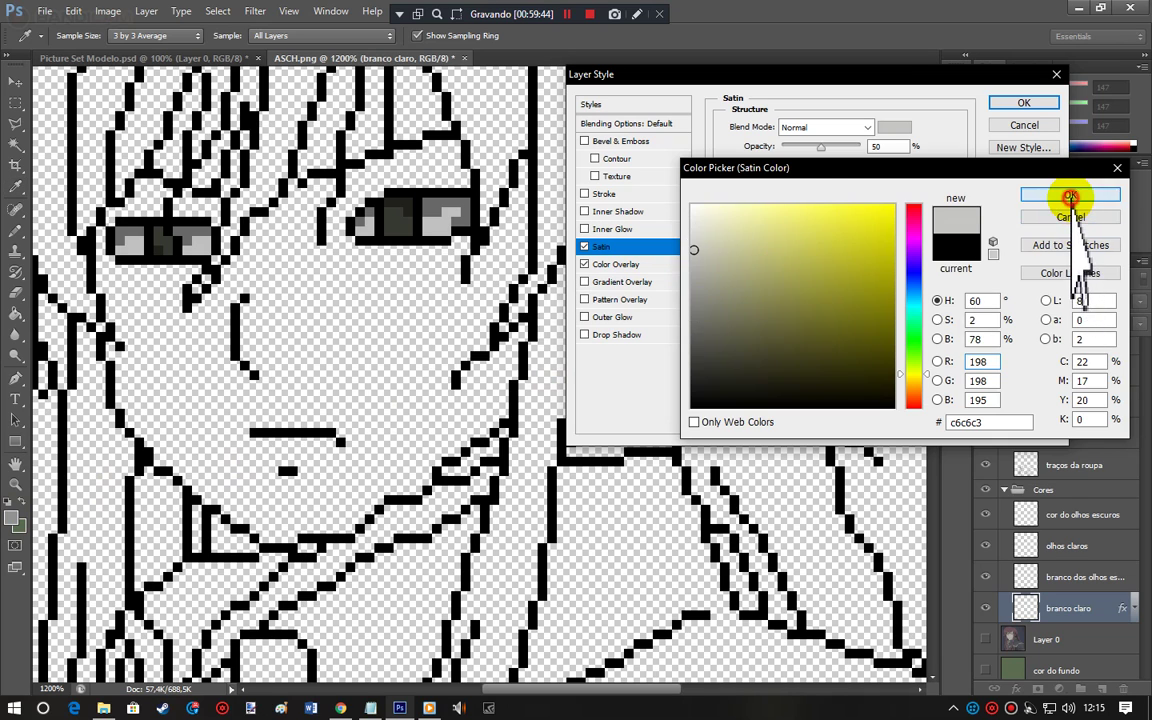
pyautogui.click(1015, 105)
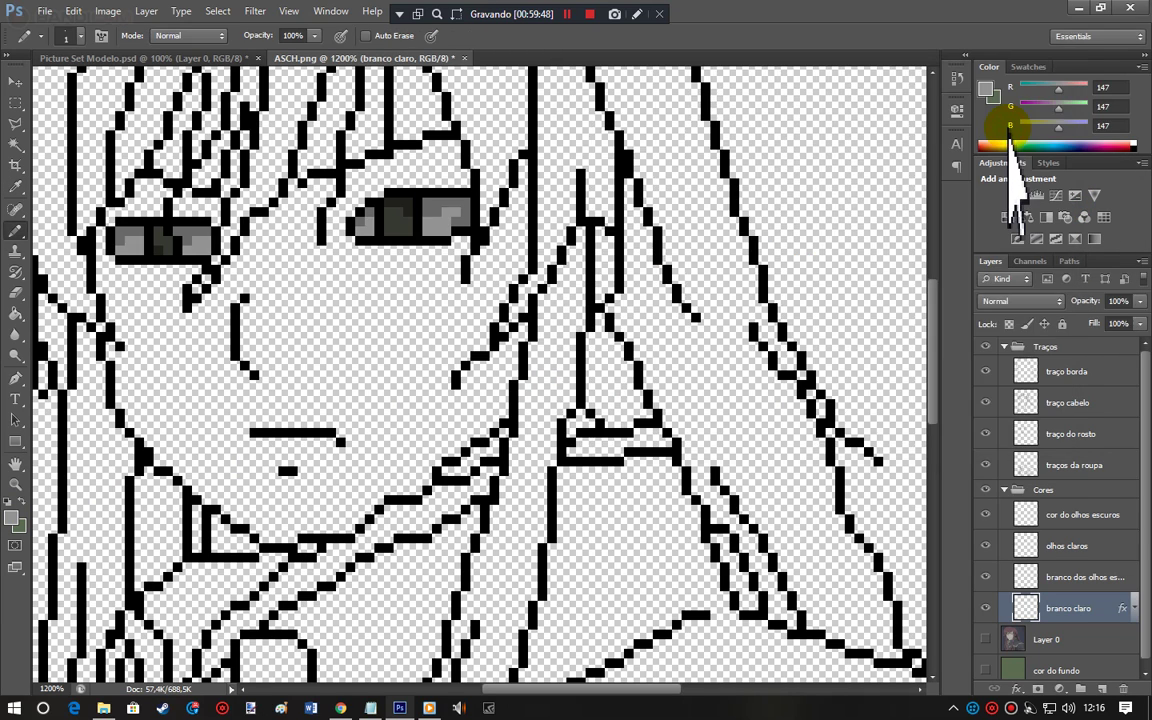
# Step: Set the branco claro layer's Color Overlay to the light grey cfcfcf
pyautogui.doubleClick(1108, 608)
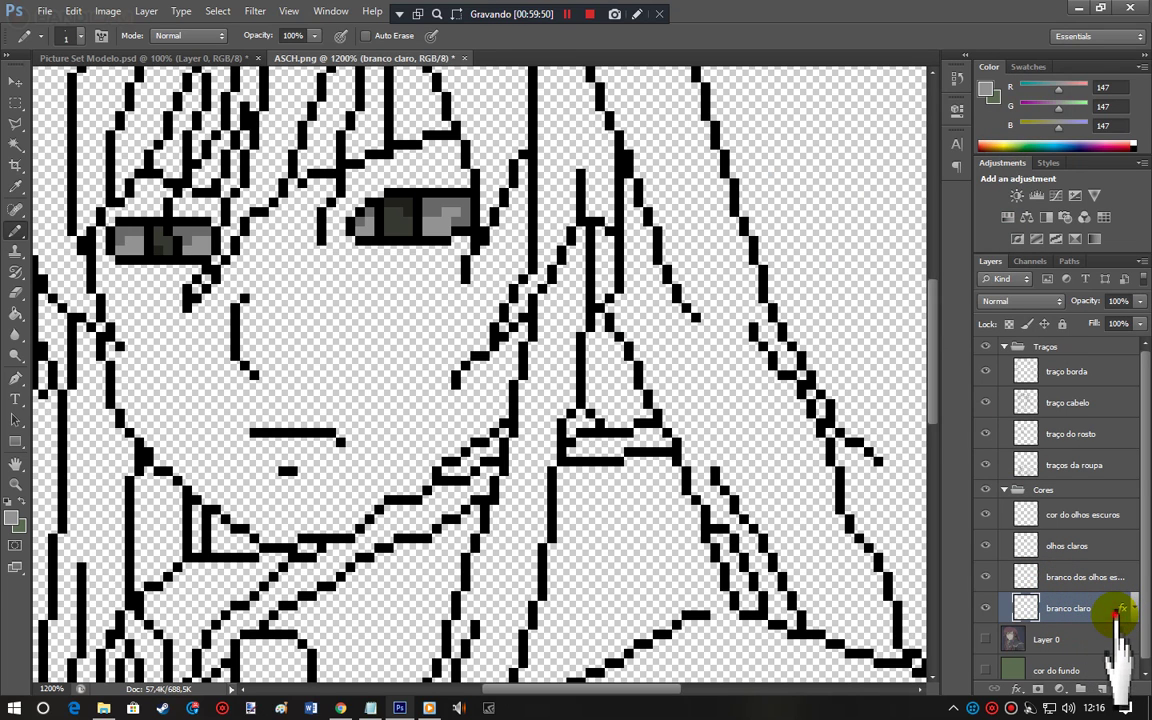
pyautogui.click(599, 265)
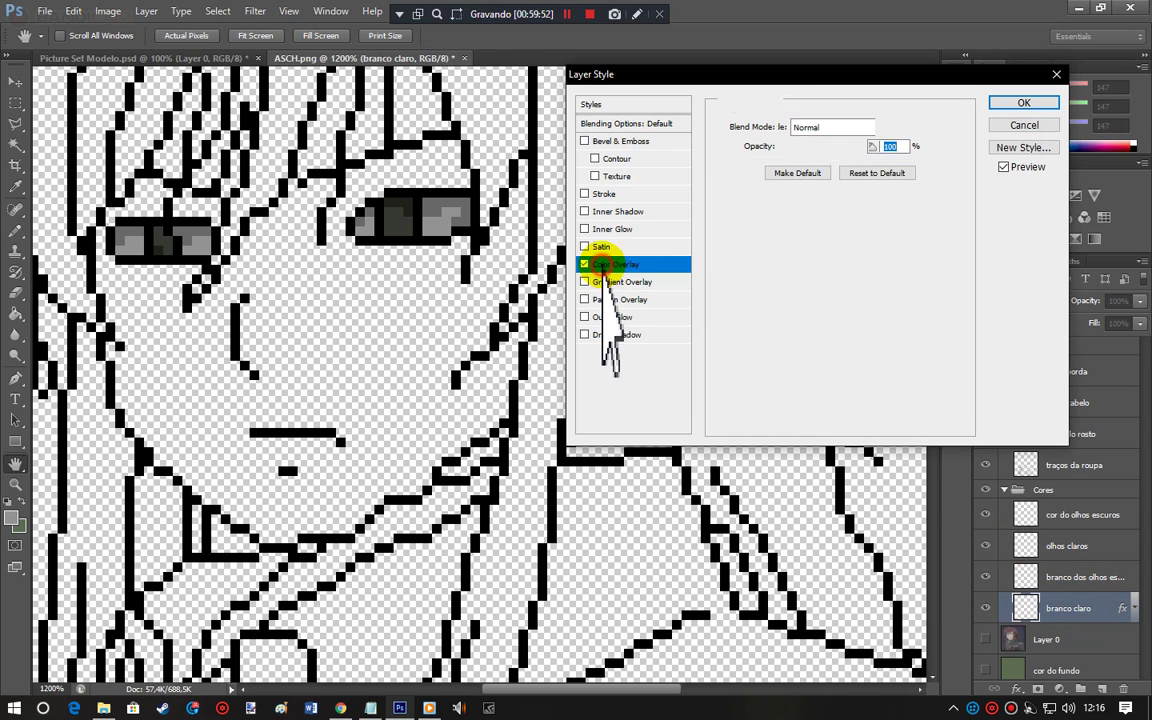
pyautogui.click(906, 128)
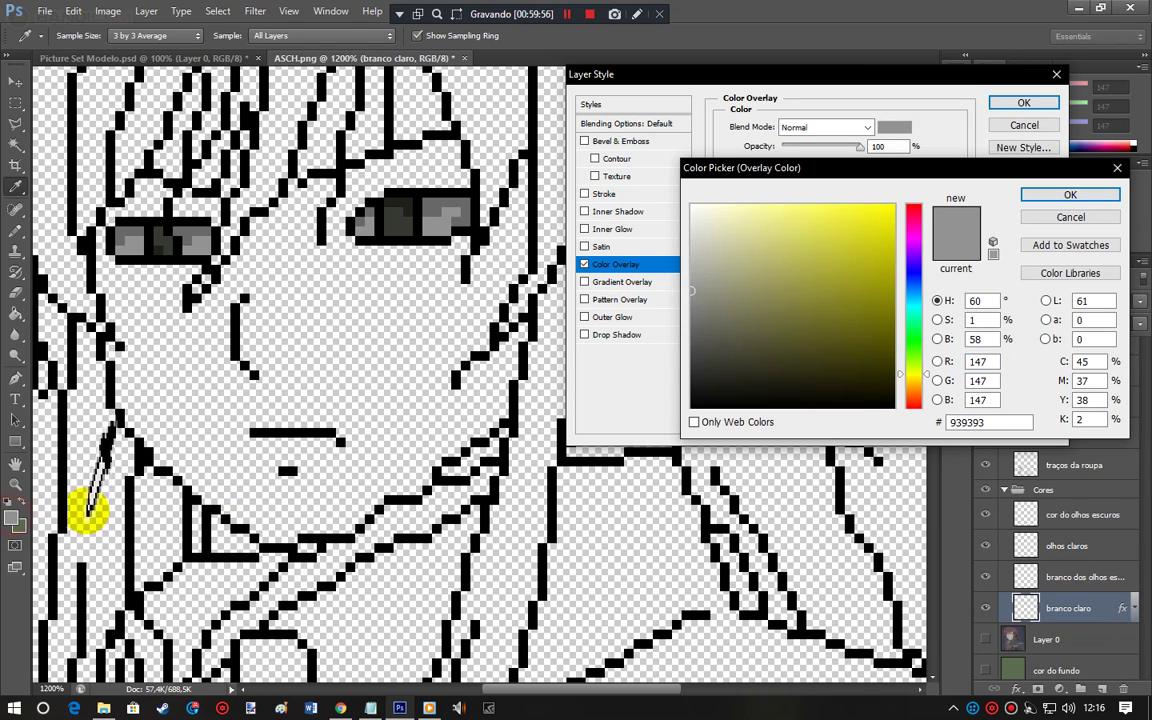
pyautogui.click(691, 243)
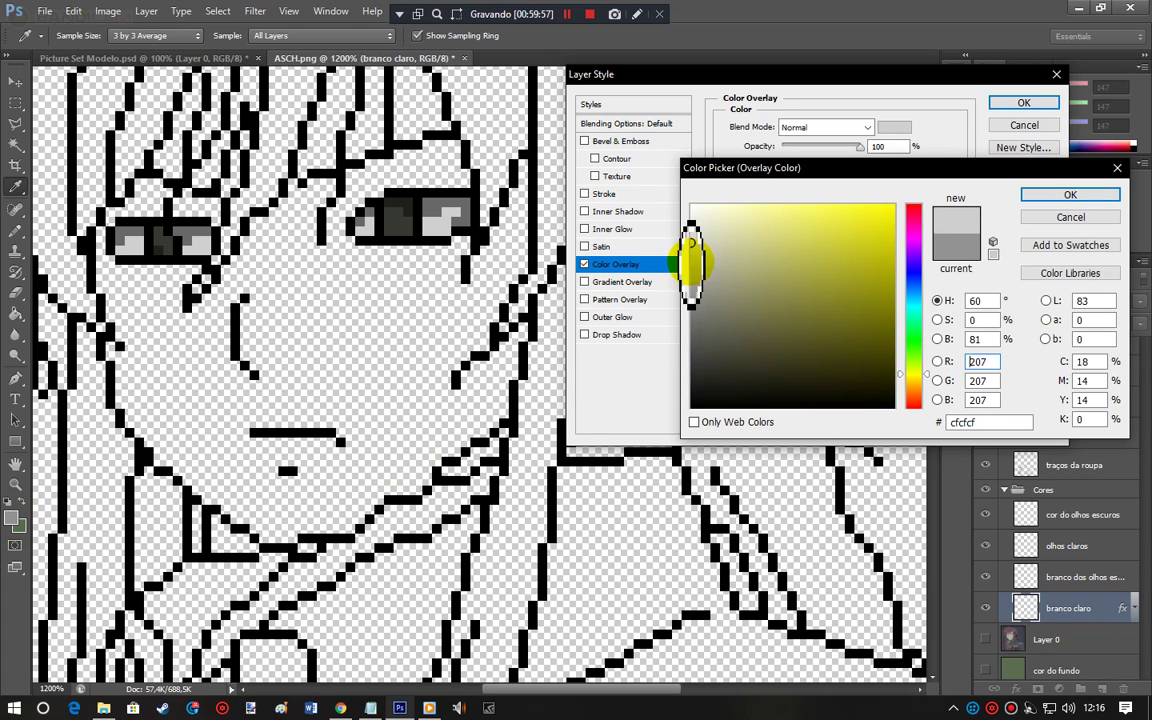
pyautogui.click(1045, 194)
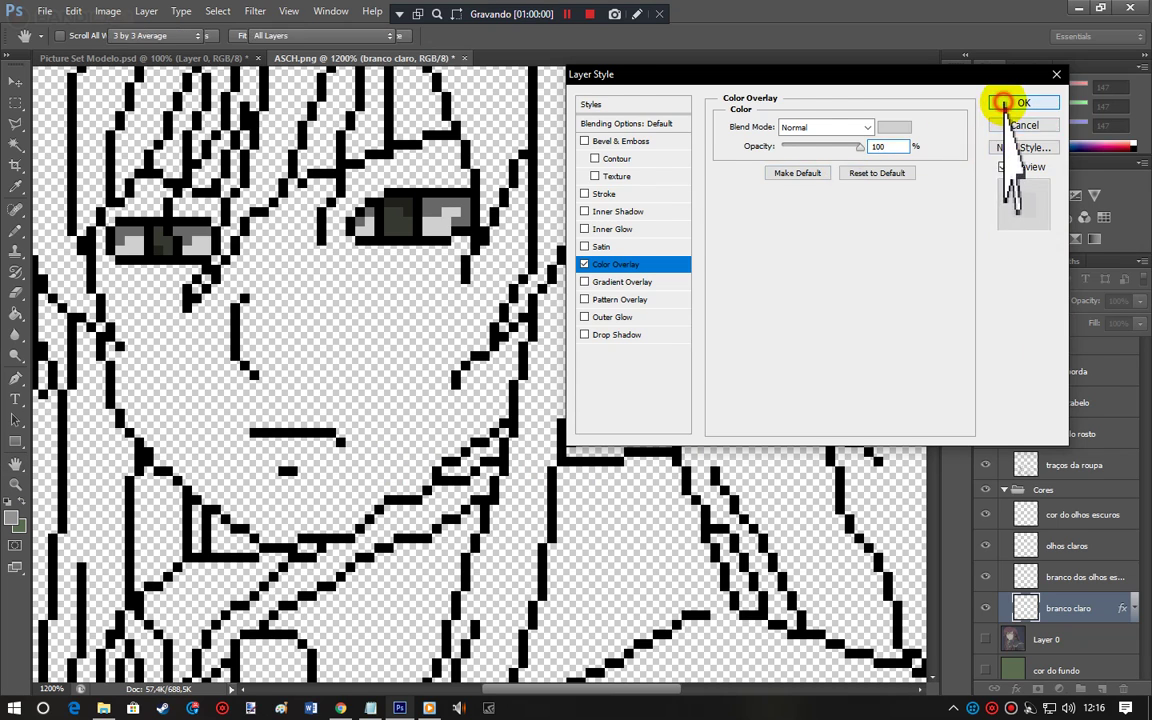
pyautogui.click(1015, 104)
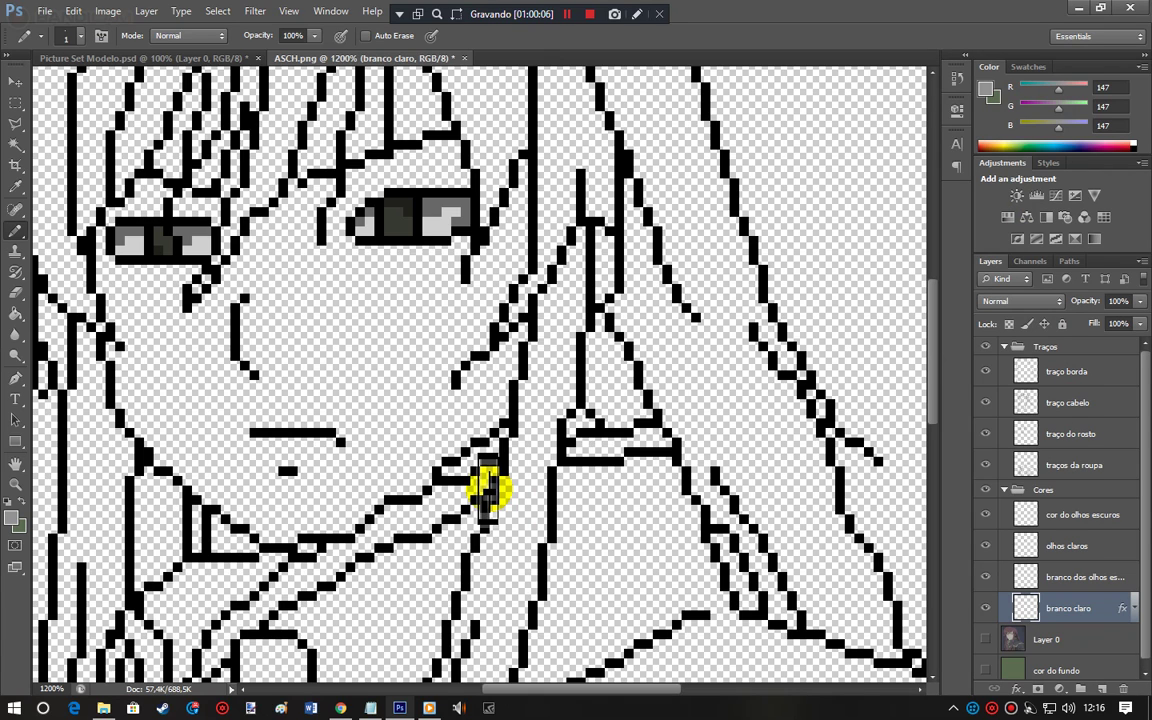
# Step: Collapse the Traços group and show the reference image on Layer 0
pyautogui.click(1006, 346)
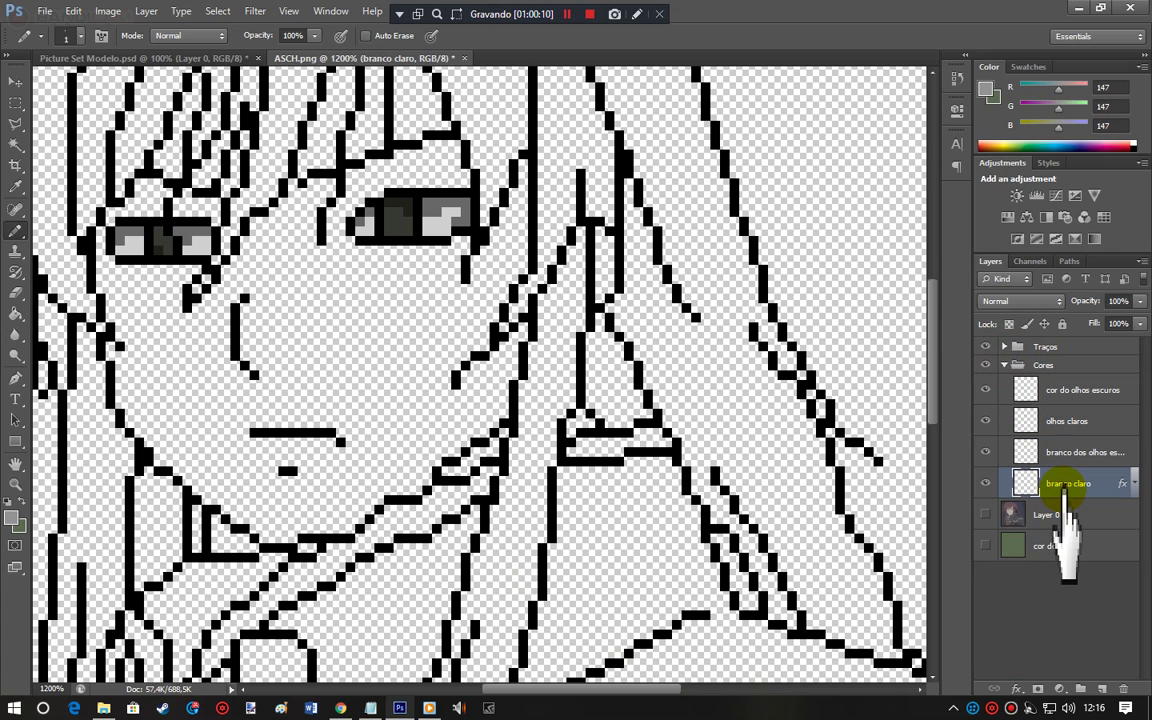
pyautogui.click(985, 514)
pyautogui.hotkey('ctrl', '-')
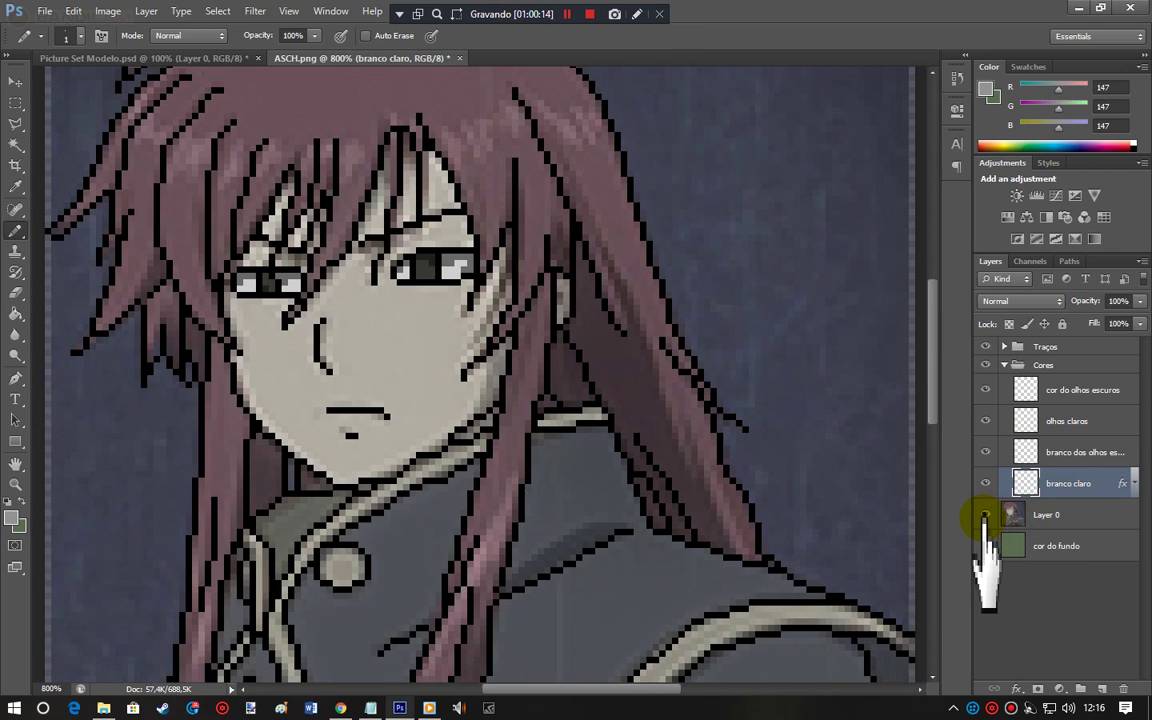
pyautogui.hotkey('ctrl', '-')
pyautogui.hotkey('ctrl', '-')
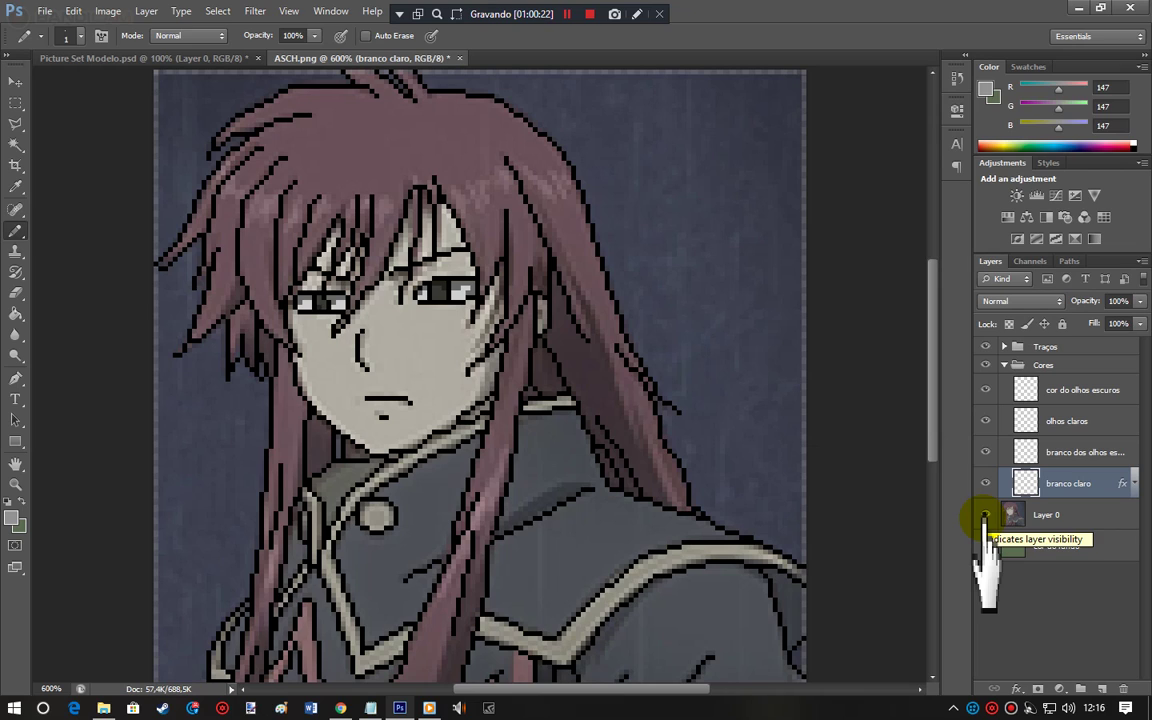
# Step: Create a layer named pele escura and place it below branco claro in the Cores group
pyautogui.hotkey('ctrl', 'shift', 'n')
pyautogui.write('pele escura')
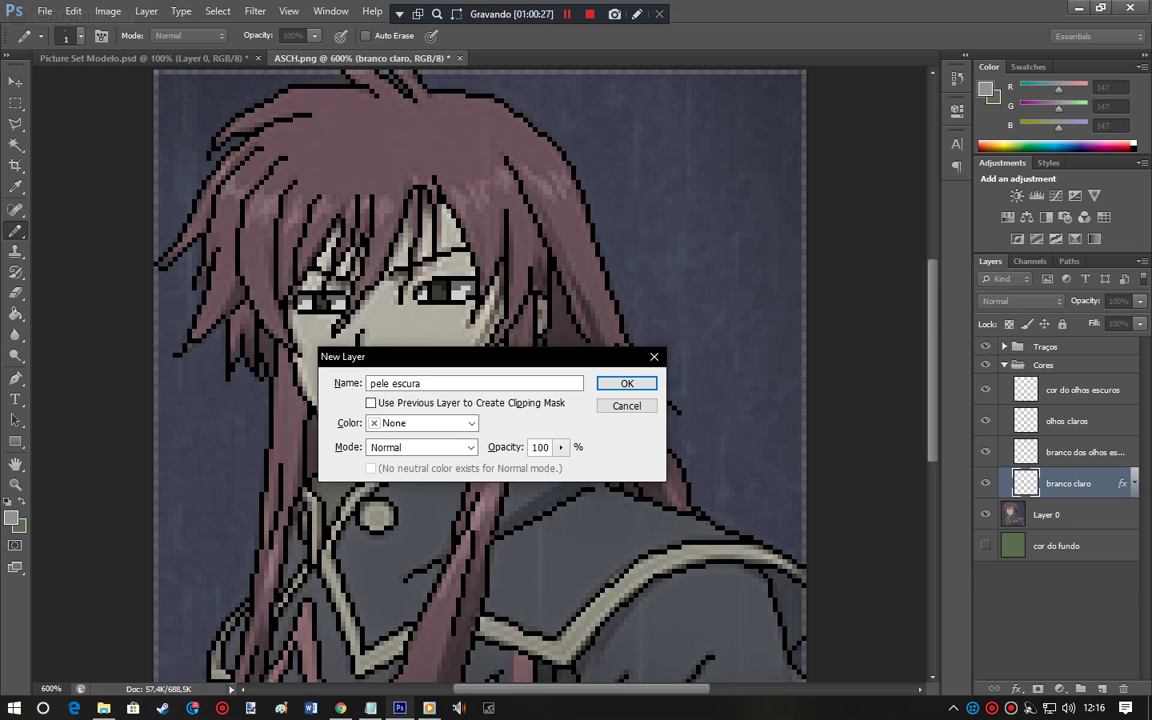
pyautogui.press('Return')
pyautogui.moveTo(1105, 501); pyautogui.dragTo(1077, 500)
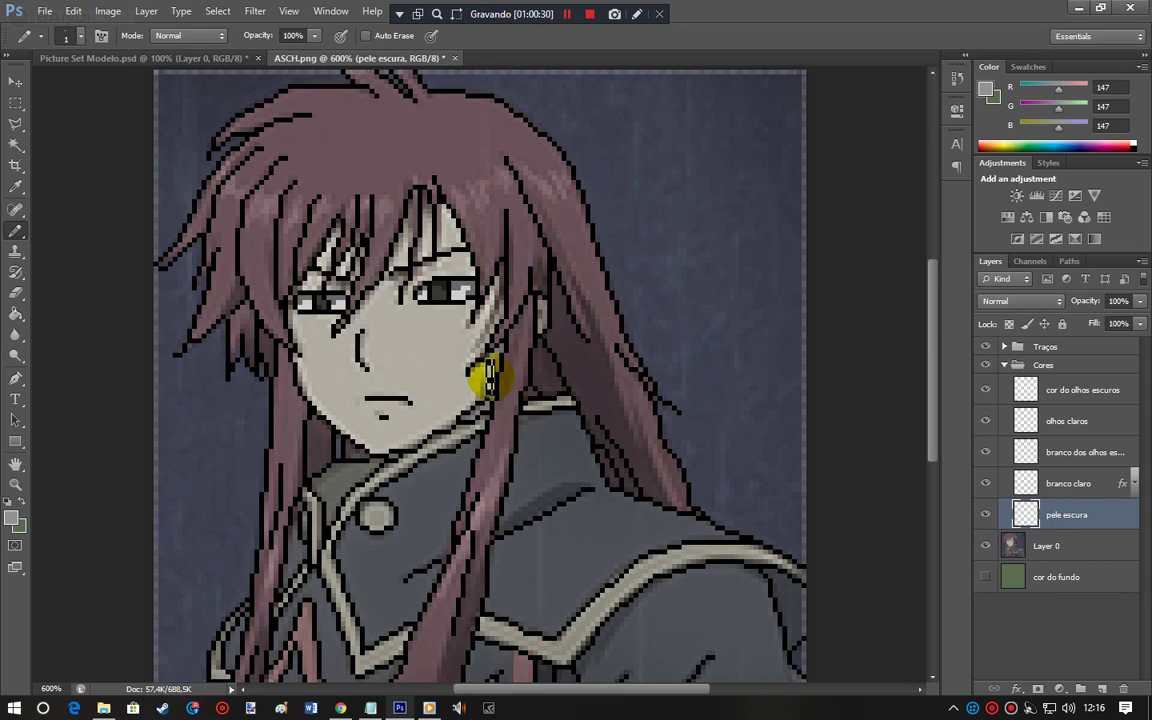
# Step: Sample the shadowed skin grey beside the jaw (RGB 144, 141, 134) and paint the visible ear area on the pele escura layer
pyautogui.scroll(6, 487, 378)
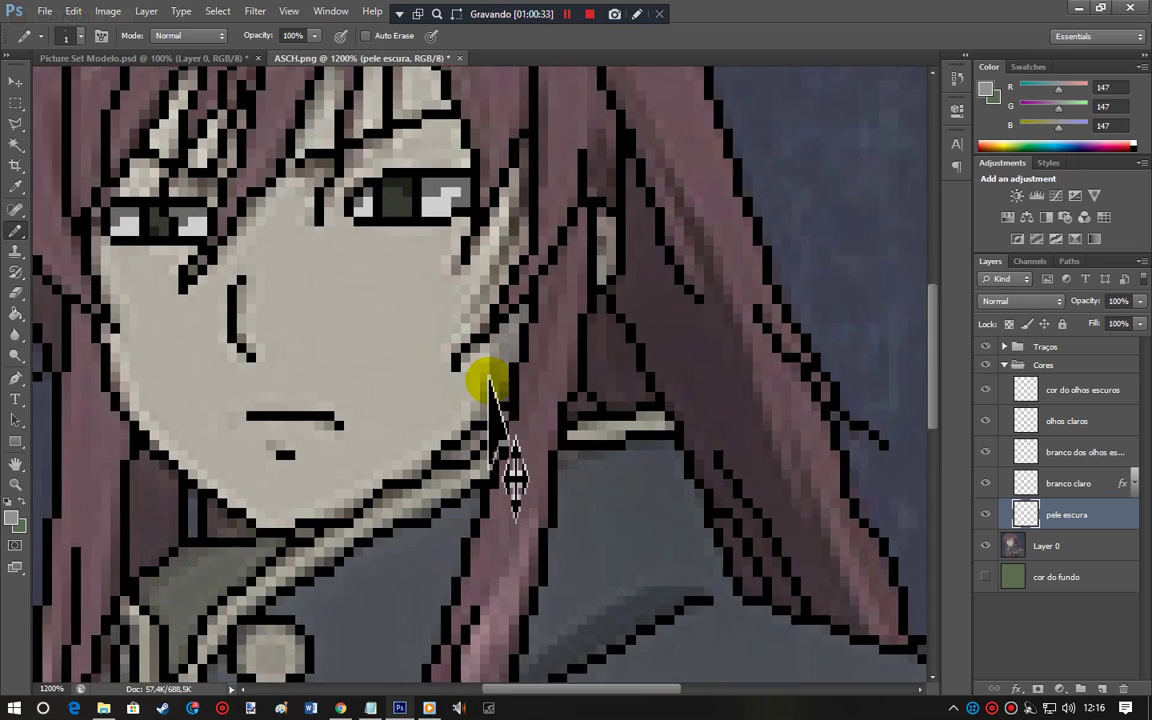
pyautogui.scroll(-1, 489, 380)
pyautogui.scroll(-1, 489, 380)
pyautogui.scroll(1, 495, 372)
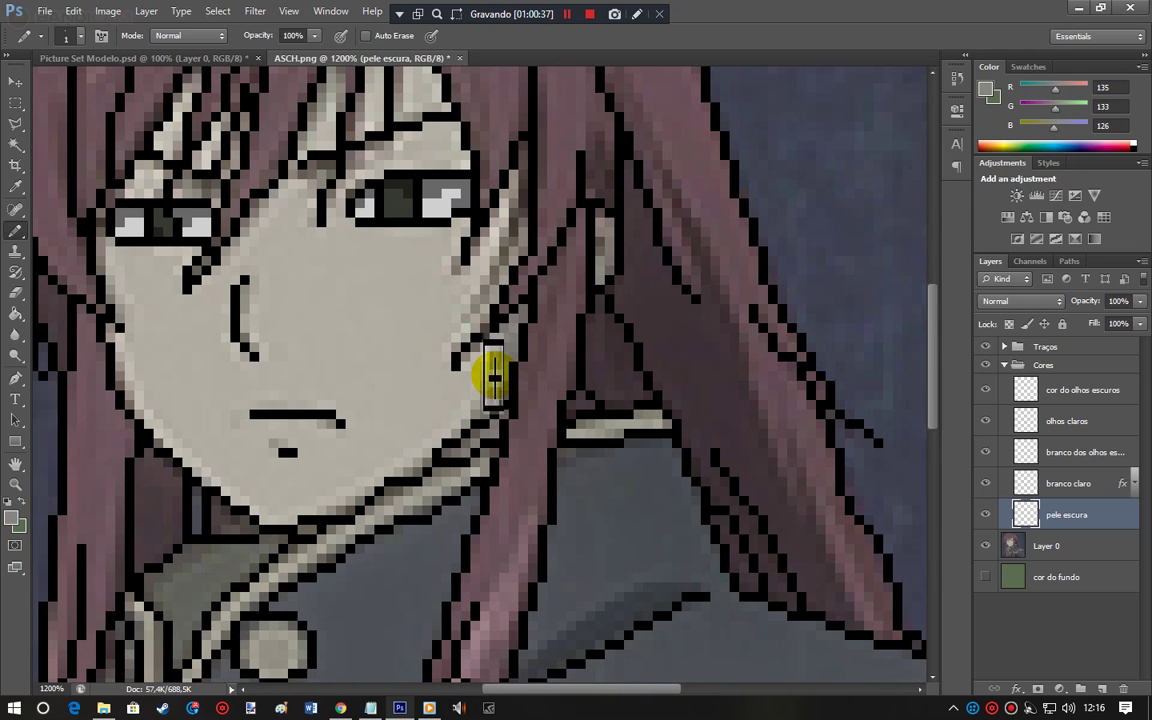
pyautogui.keyDown('alt'); pyautogui.click(495, 373); pyautogui.keyUp('alt')
pyautogui.keyDown('alt'); pyautogui.click(497, 376); pyautogui.keyUp('alt')
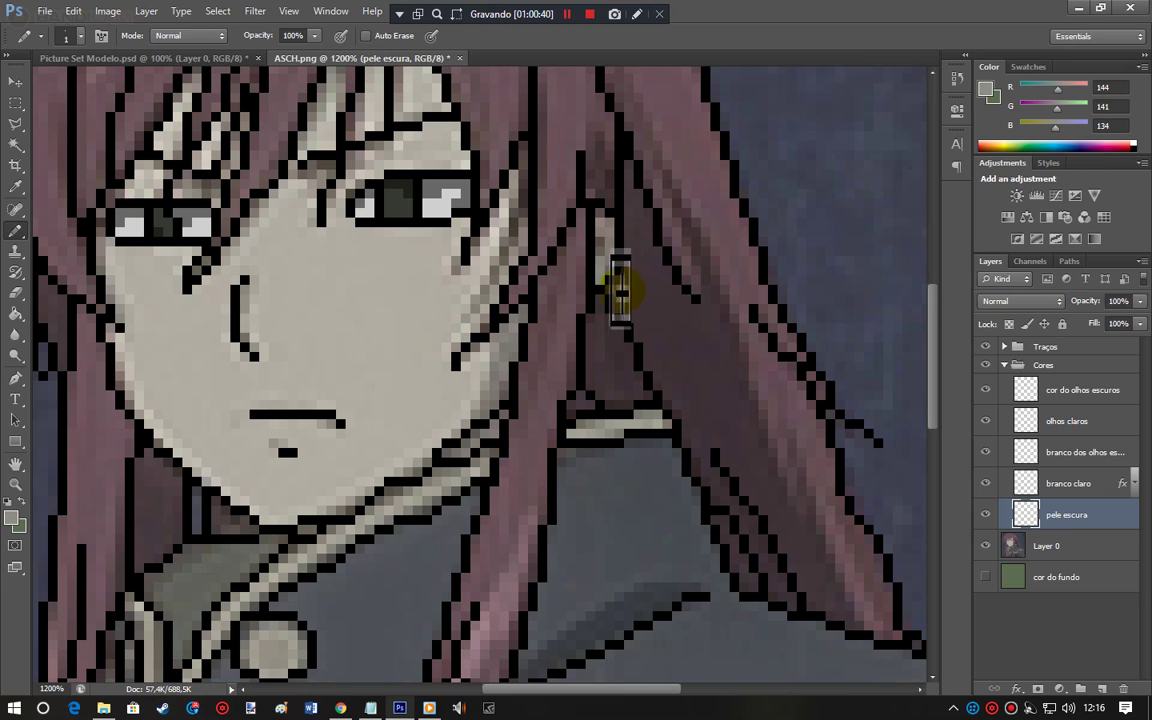
pyautogui.moveTo(597, 276); pyautogui.dragTo(594, 220)
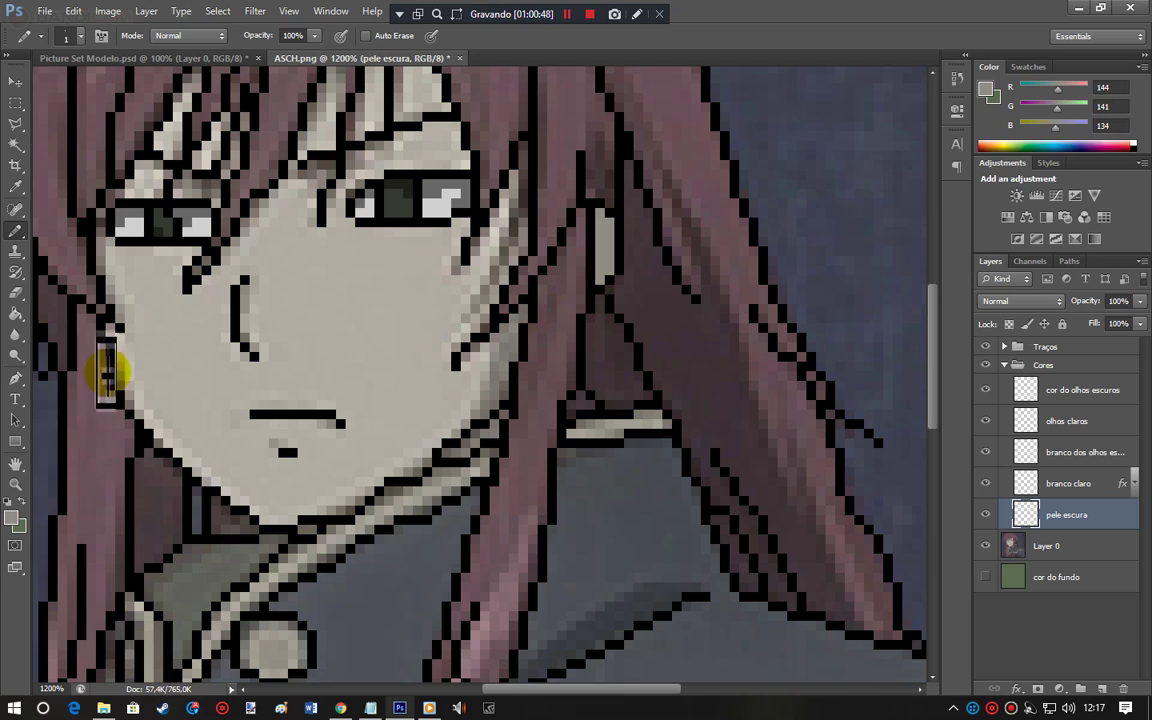
# Step: Outline the small gap at the tip of the chin with a Pen path and fill it with the shadowed skin grey
pyautogui.click(16, 379)
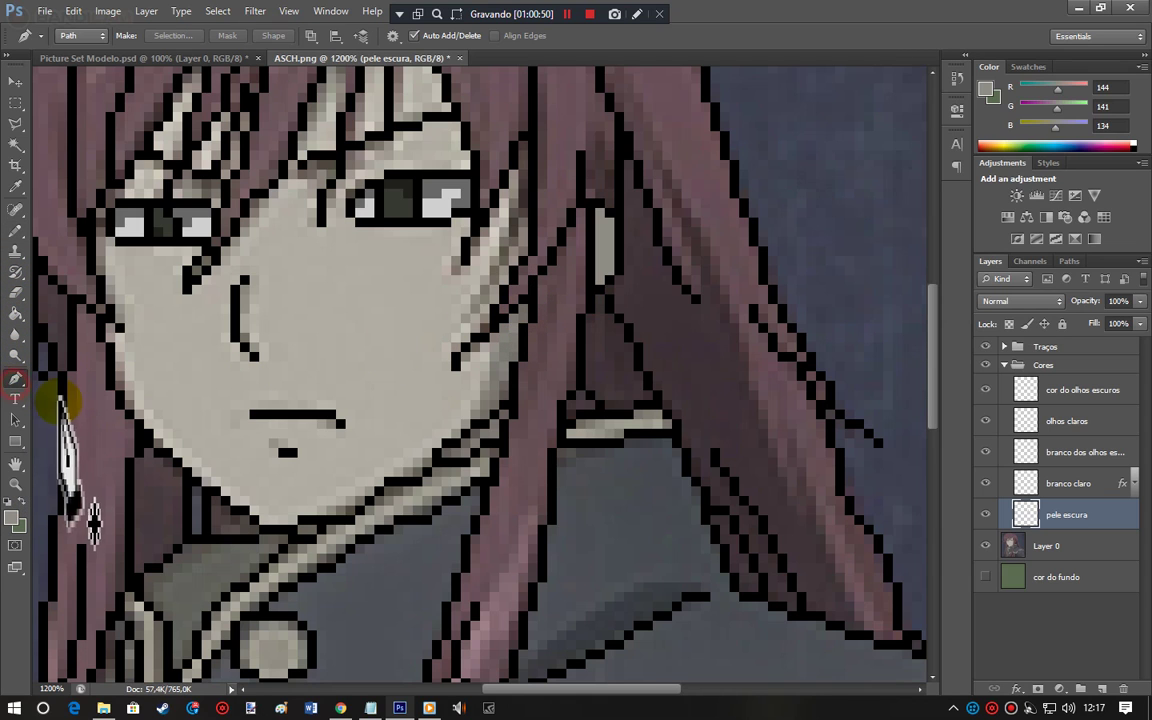
pyautogui.click(298, 524)
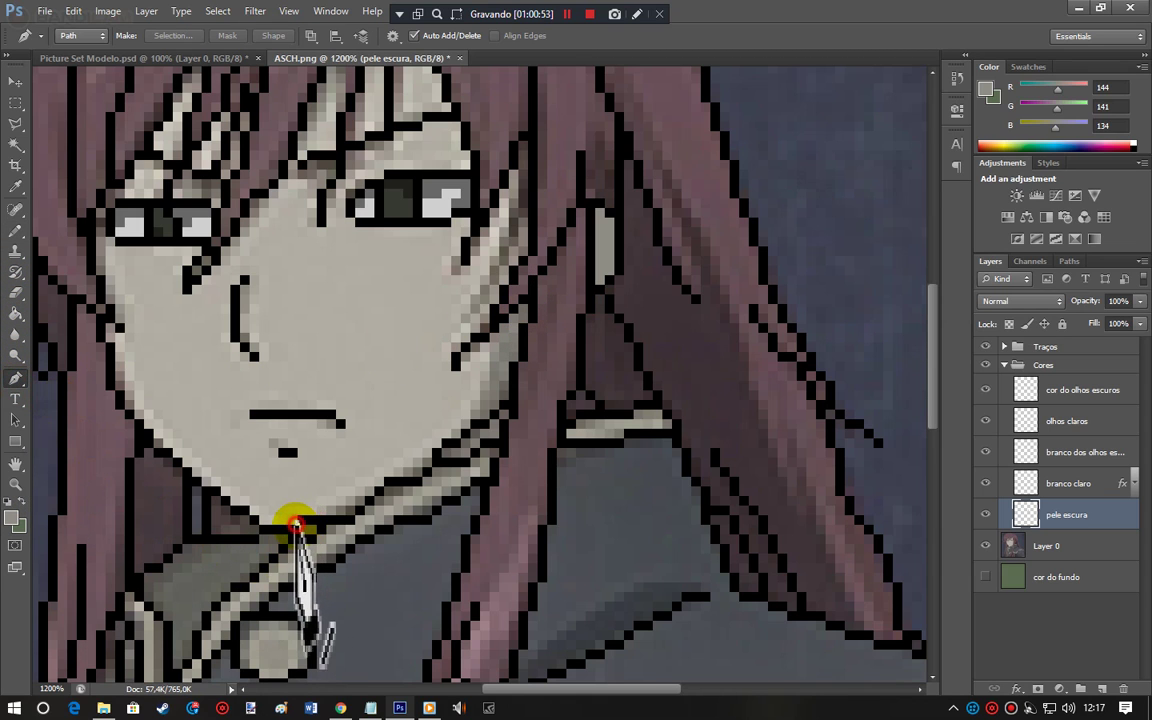
pyautogui.click(298, 535)
pyautogui.click(318, 532)
pyautogui.click(318, 525)
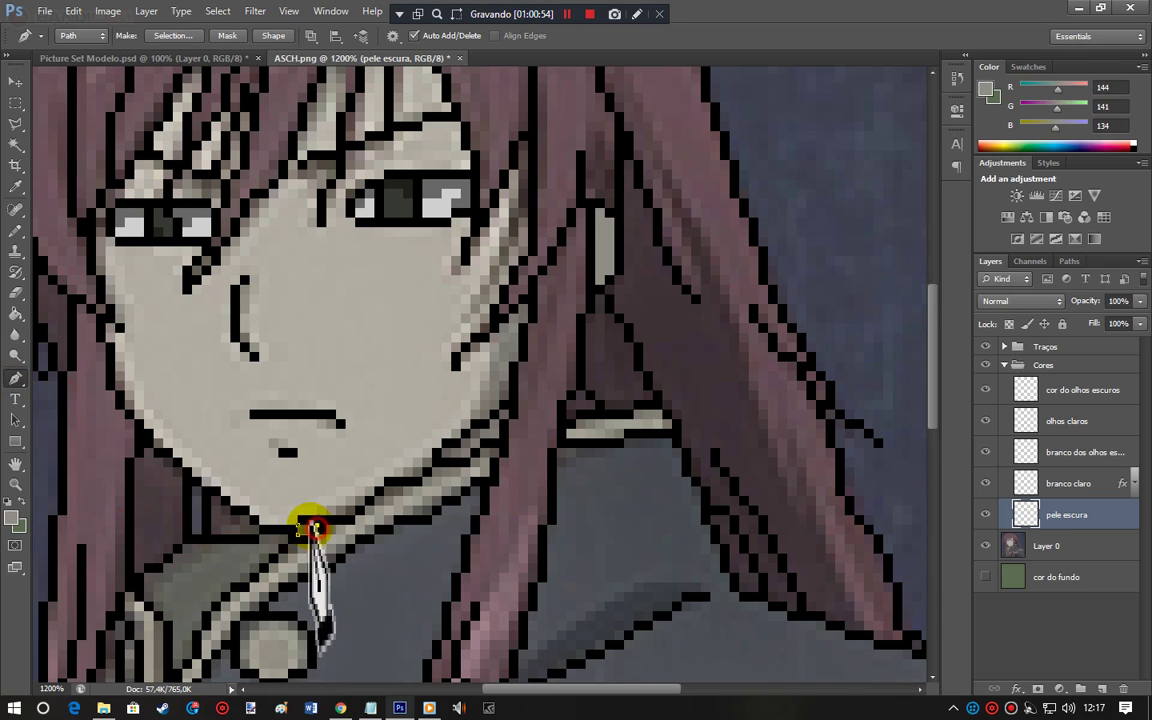
pyautogui.click(298, 525)
# Step: Outline the shadowed skin strips along the jaw and up the temple beside the ear-side hair with Pen paths
pyautogui.moveTo(440, 458); pyautogui.dragTo(528, 298)
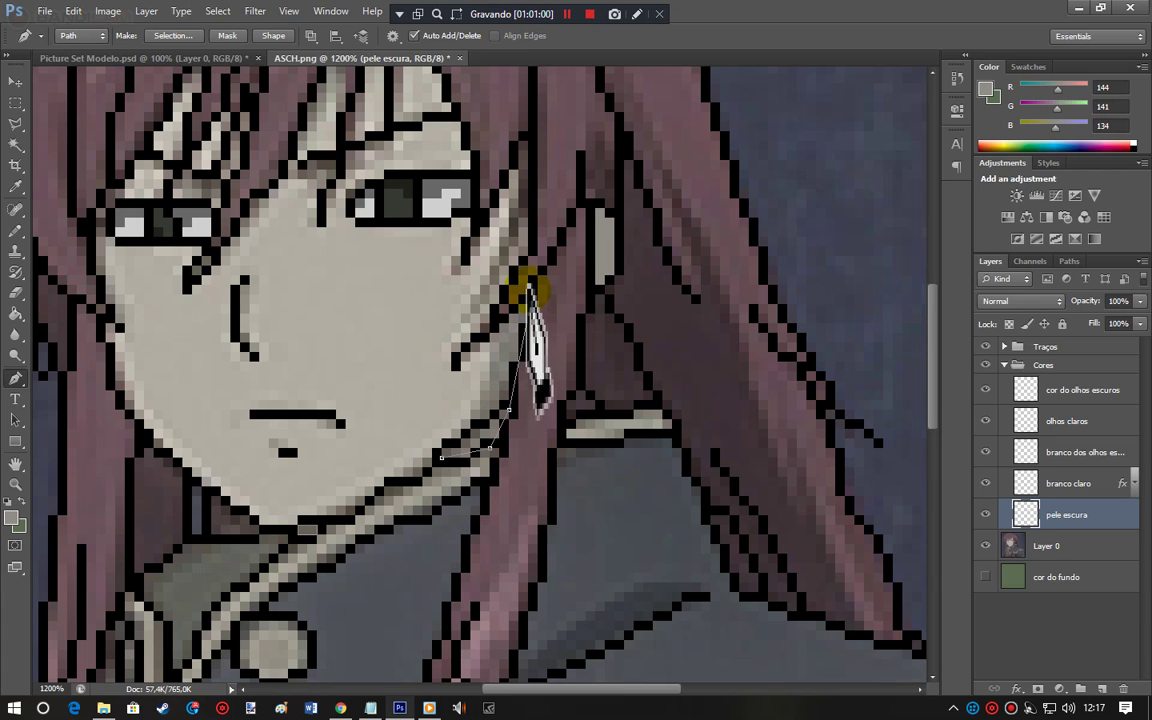
pyautogui.moveTo(518, 325); pyautogui.dragTo(462, 420)
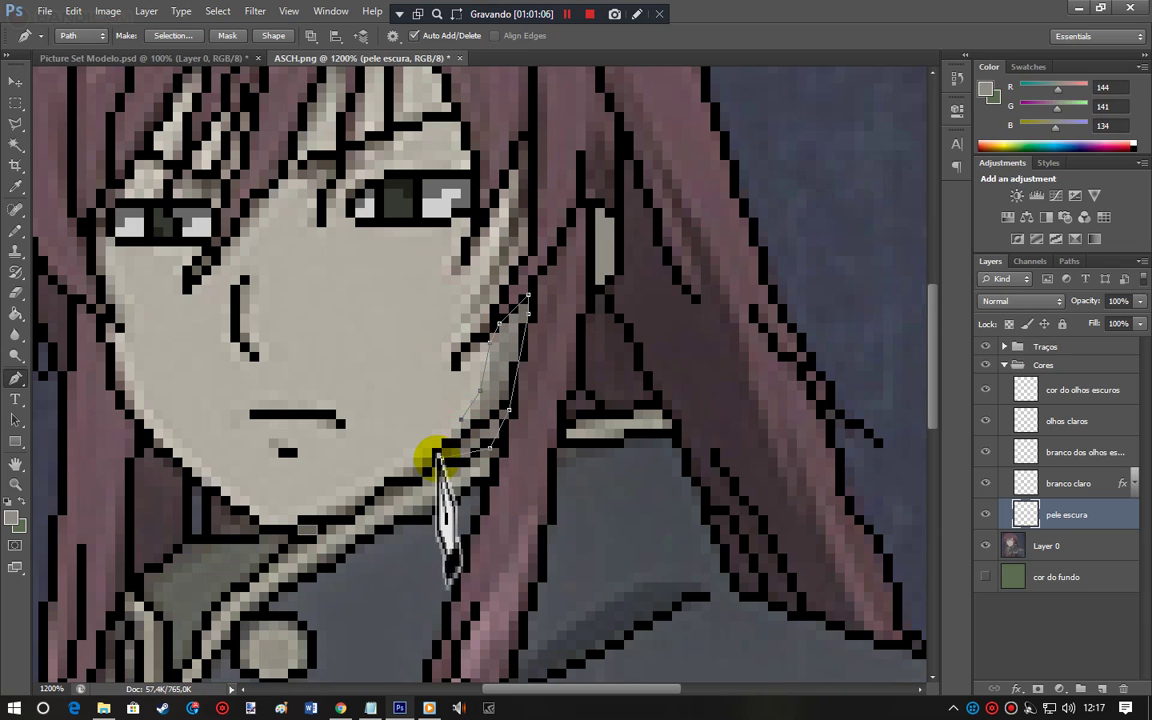
pyautogui.moveTo(518, 150); pyautogui.dragTo(510, 255)
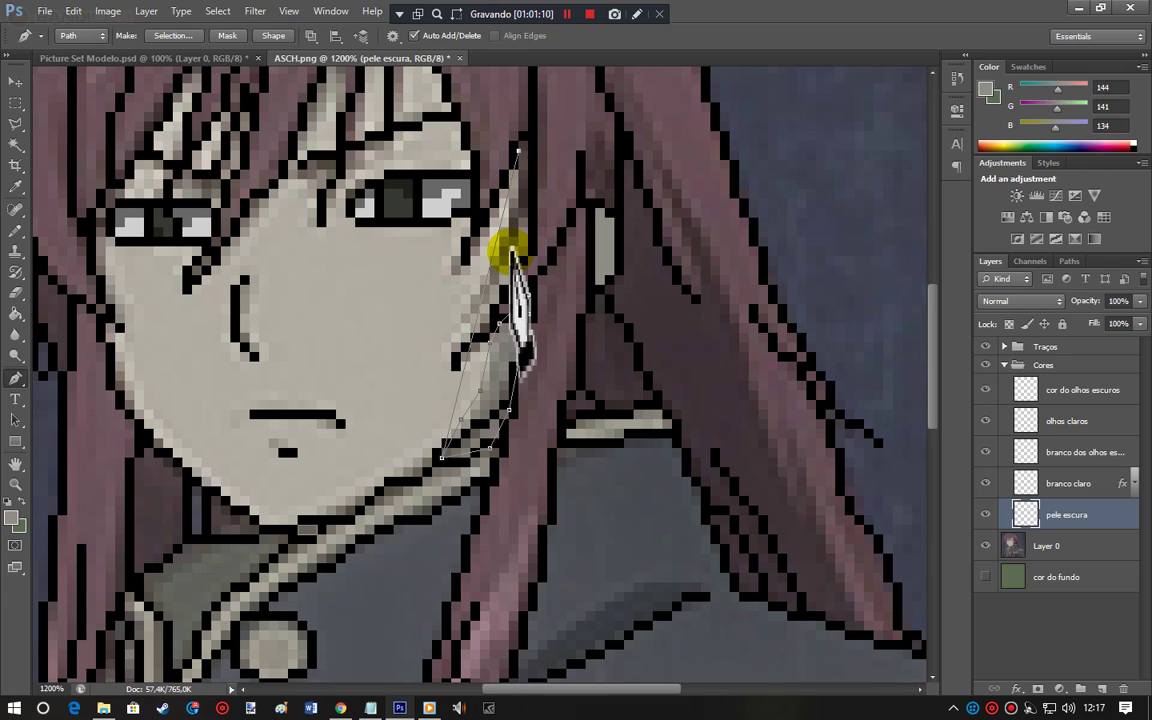
pyautogui.hotkey('ctrl', 'z')
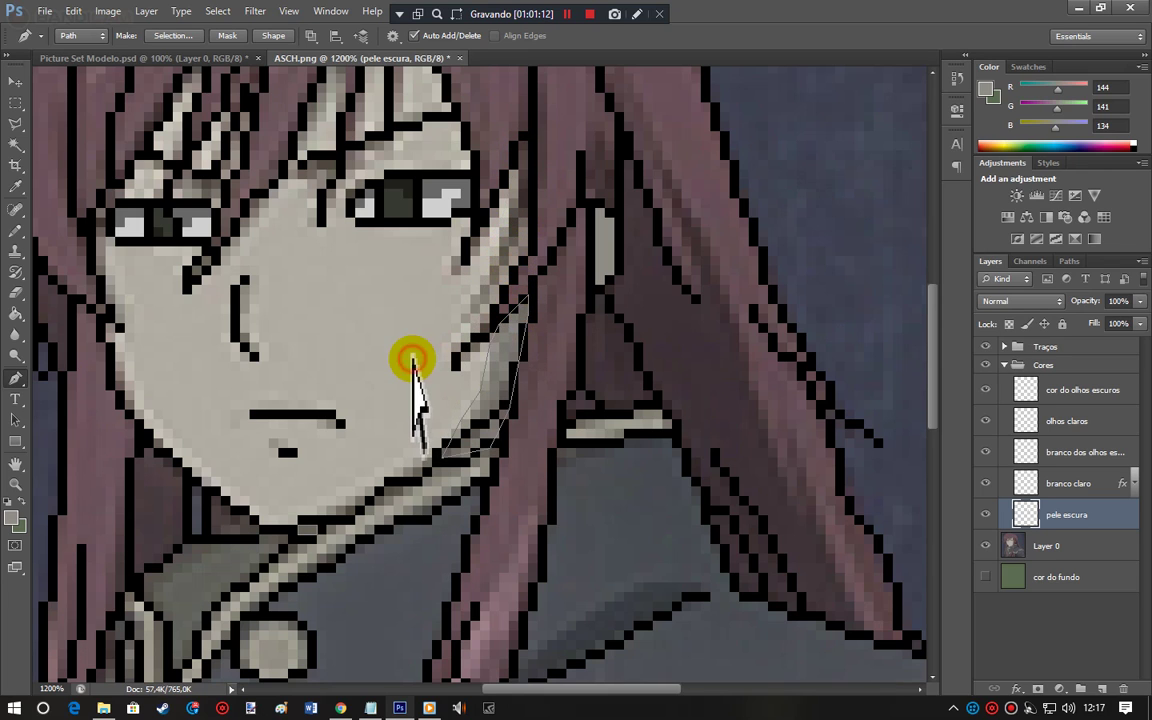
pyautogui.moveTo(518, 150)
pyautogui.mouseDown()
pyautogui.moveTo(505, 261)
pyautogui.moveTo(475, 323)
pyautogui.moveTo(484, 332)
pyautogui.moveTo(524, 250)
pyautogui.moveTo(525, 158)
pyautogui.mouseUp()
pyautogui.click(528, 141)
pyautogui.click(519, 150)
# Step: Outline the dark skin gap in the fringe above the nose and fill all the drawn paths with the foreground colour at 100% opacity
pyautogui.moveTo(919, 440); pyautogui.dragTo(930, 352)
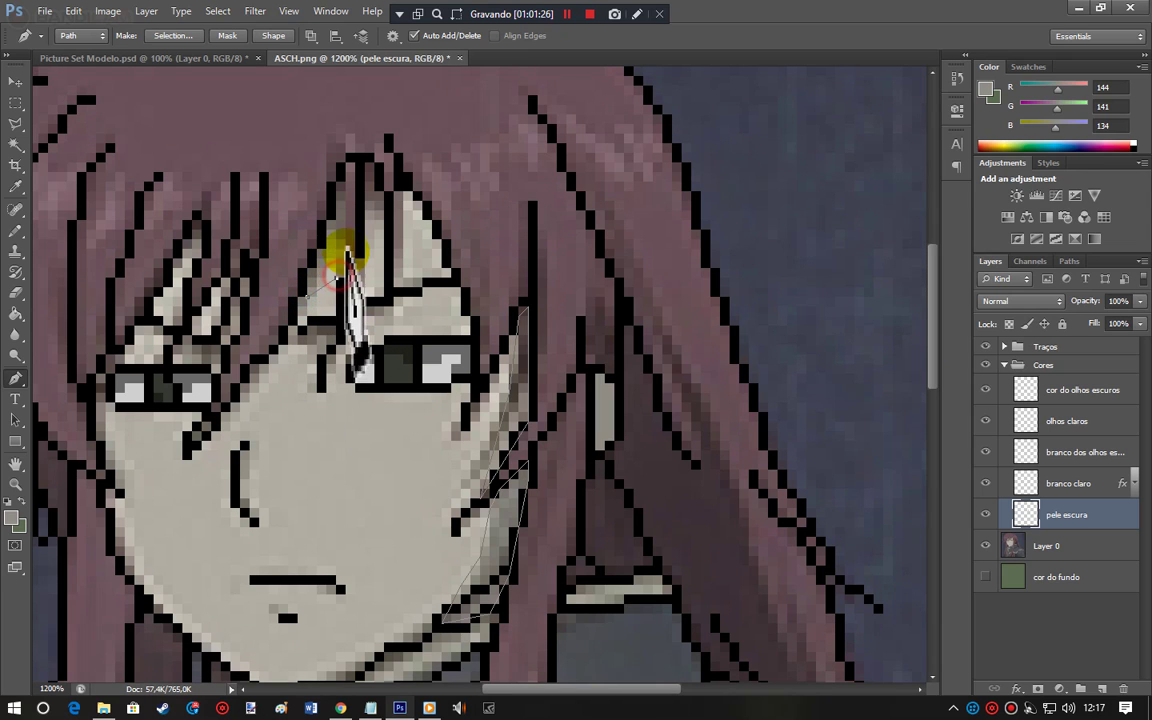
pyautogui.click(365, 162)
pyautogui.click(337, 182)
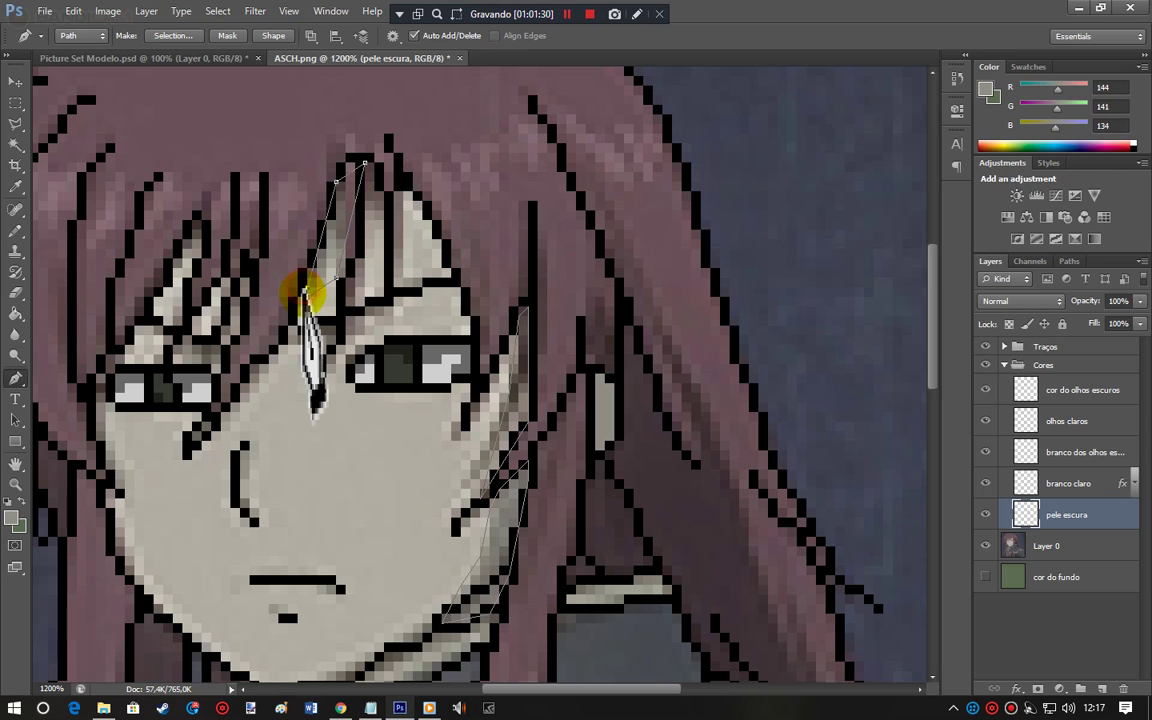
pyautogui.click(308, 297)
pyautogui.press('Return')
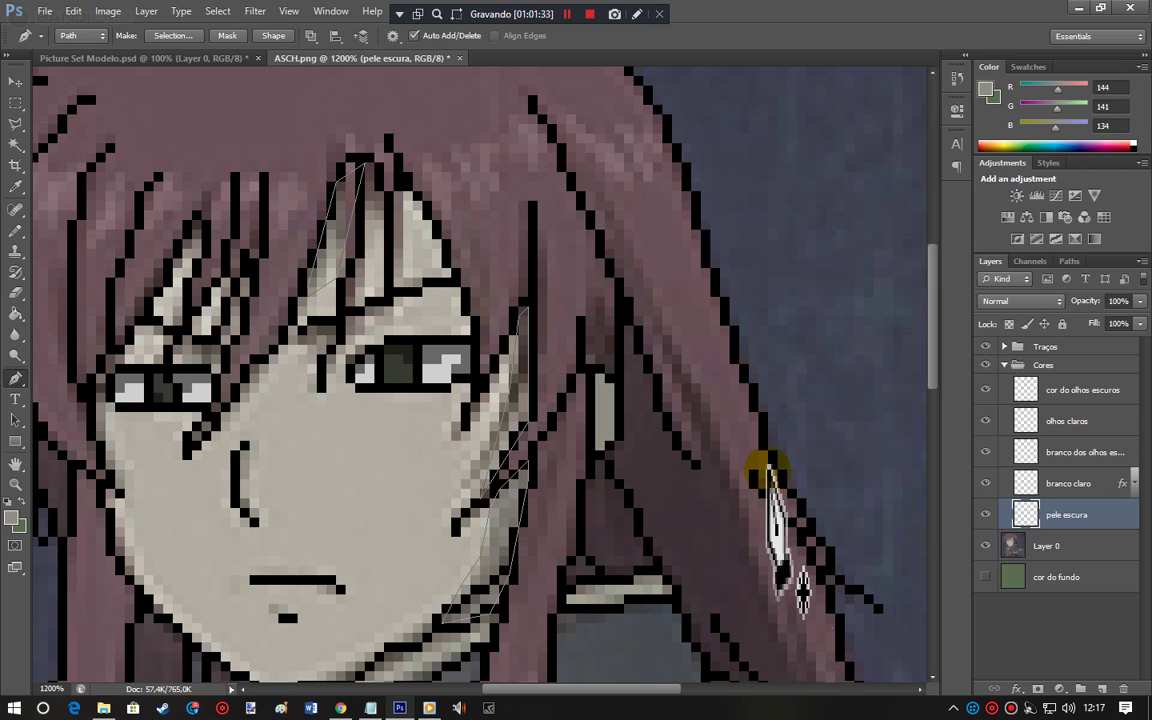
pyautogui.moveTo(930, 320); pyautogui.dragTo(925, 366)
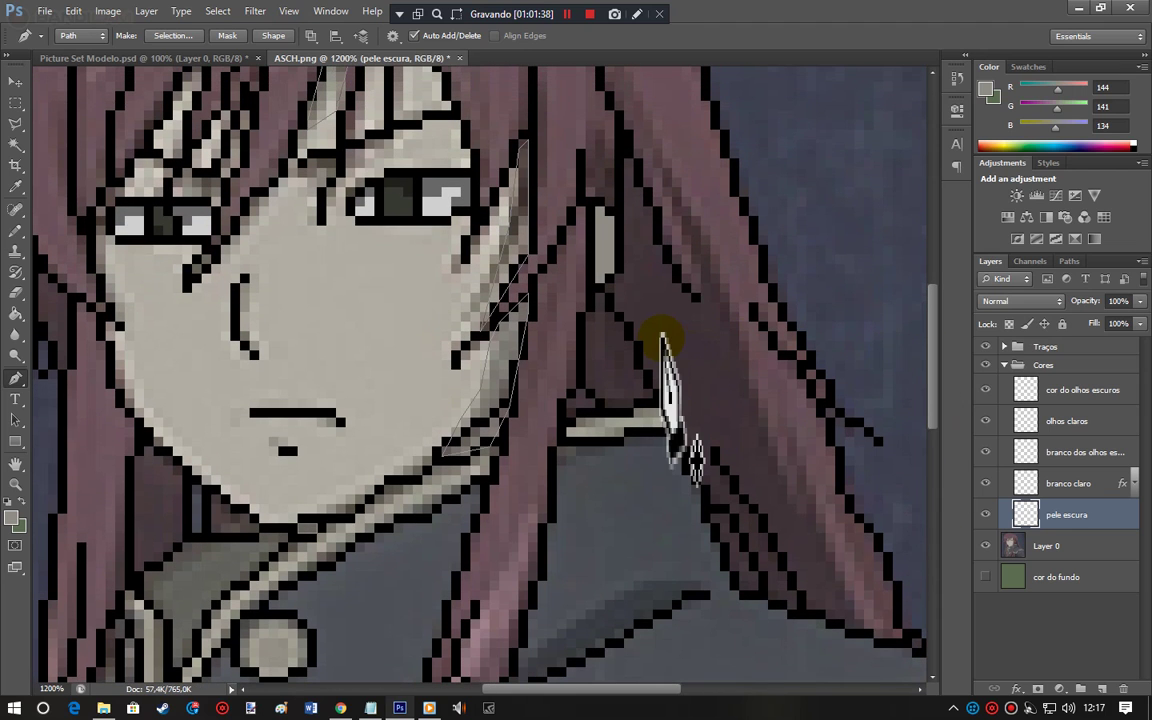
pyautogui.rightClick(662, 337)
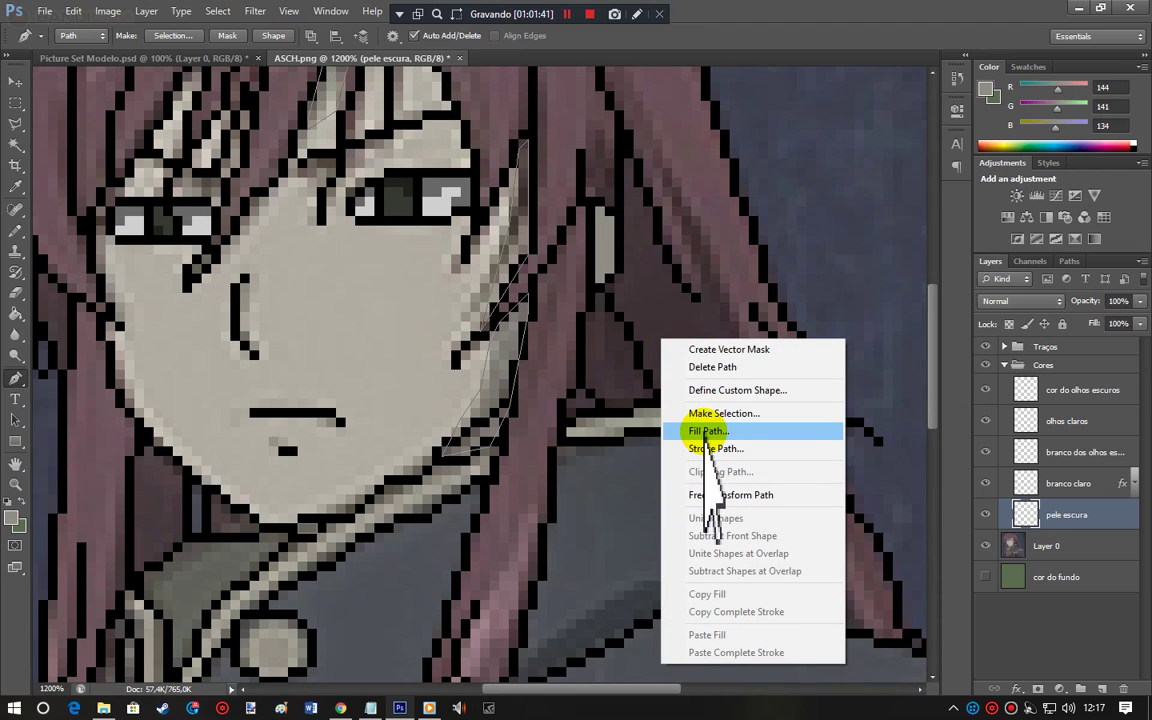
pyautogui.click(706, 431)
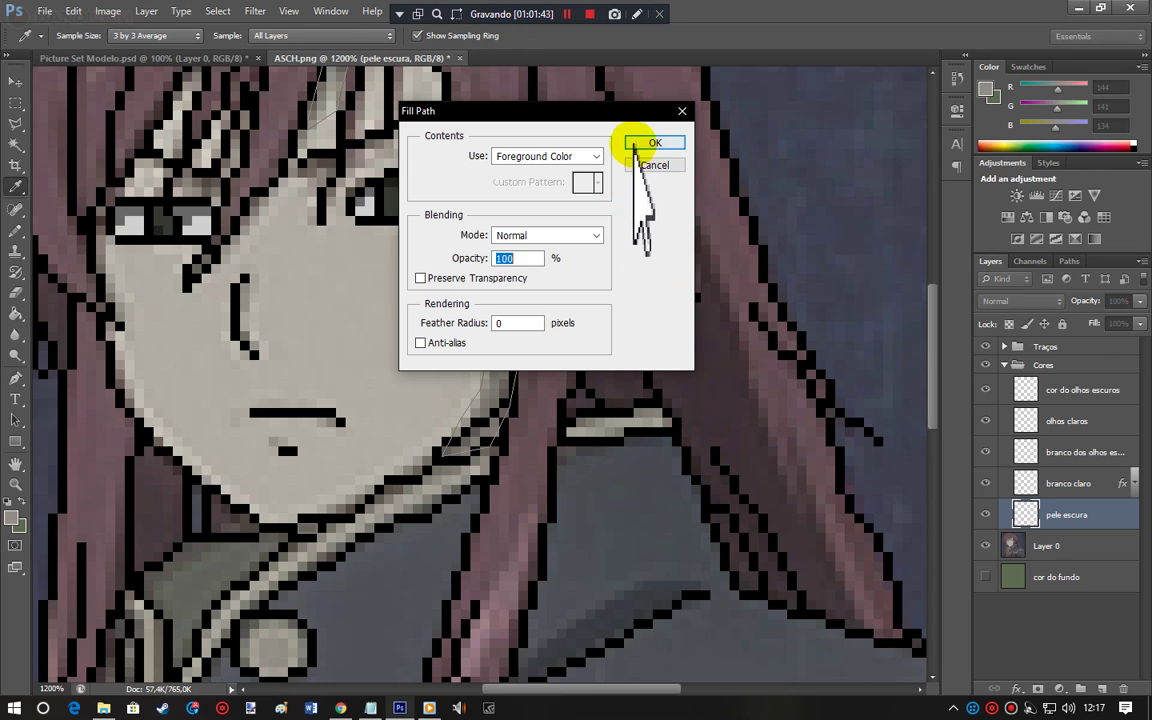
pyautogui.click(650, 142)
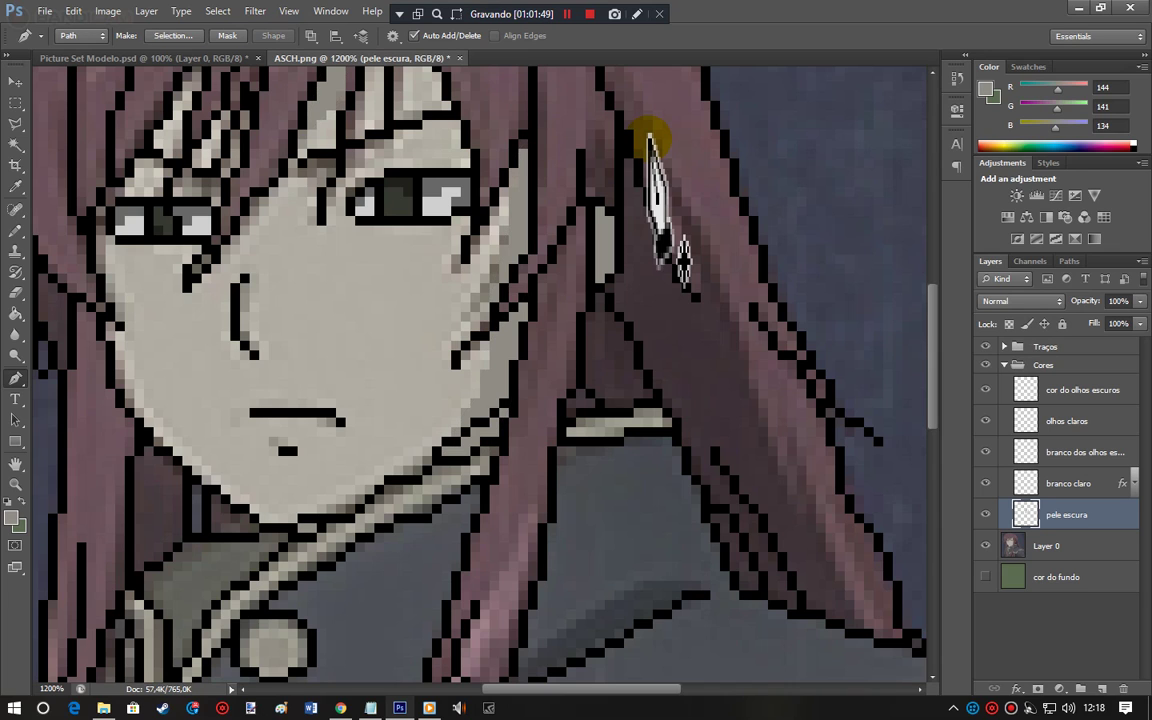
# Step: Pencil the missing dark skin pixels at the temple and between the fringe strands, and check the fill with Layer 0 hidden
pyautogui.click(11, 222)
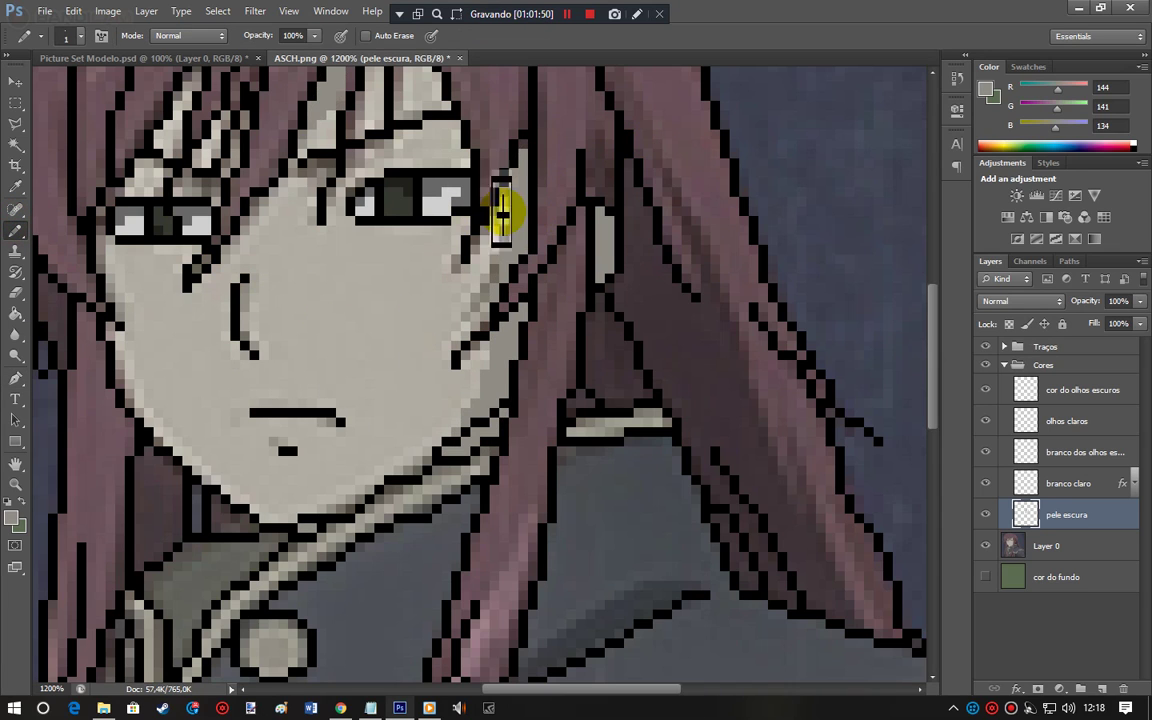
pyautogui.click(521, 146)
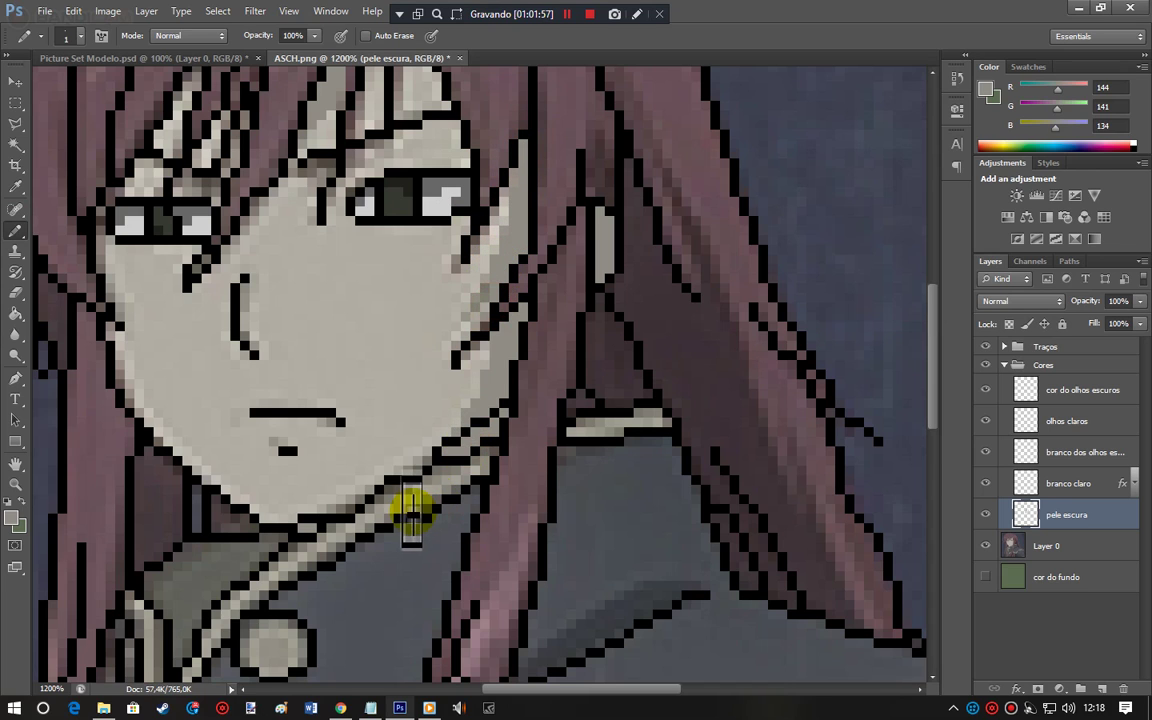
pyautogui.moveTo(931, 360); pyautogui.dragTo(930, 322)
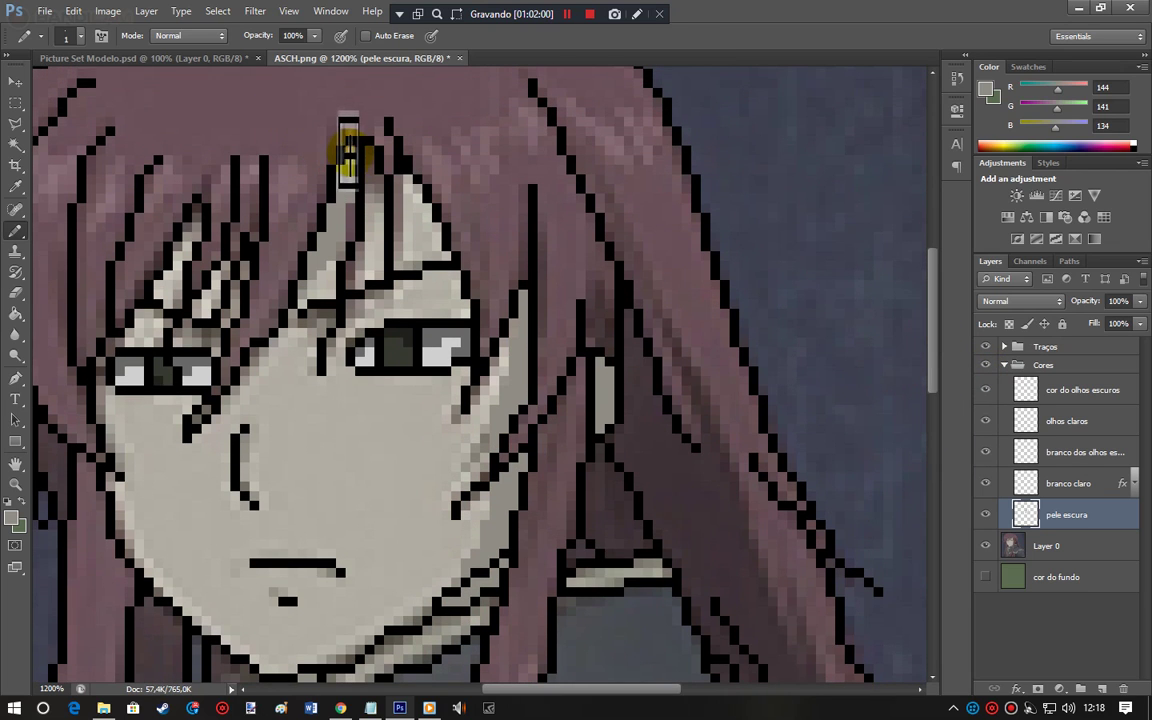
pyautogui.moveTo(348, 152)
pyautogui.mouseDown()
pyautogui.moveTo(350, 243)
pyautogui.moveTo(335, 260)
pyautogui.moveTo(367, 150)
pyautogui.moveTo(380, 183)
pyautogui.moveTo(363, 187)
pyautogui.moveTo(374, 200)
pyautogui.moveTo(378, 188)
pyautogui.moveTo(354, 211)
pyautogui.mouseUp()
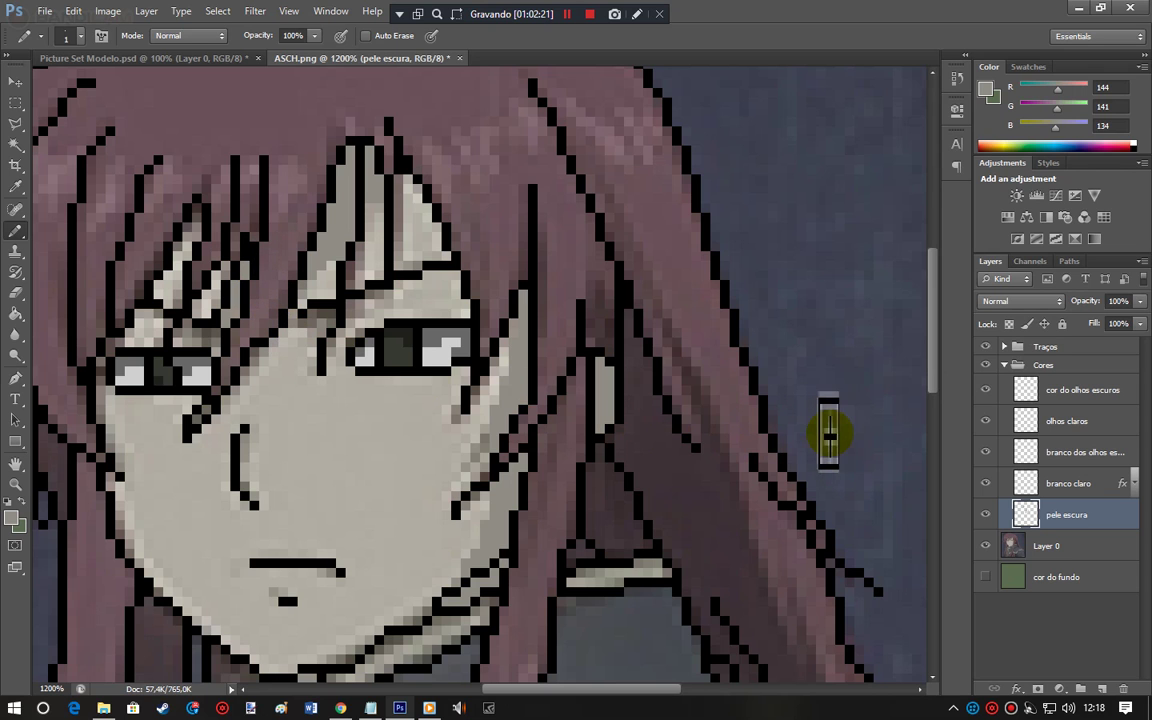
pyautogui.click(987, 546)
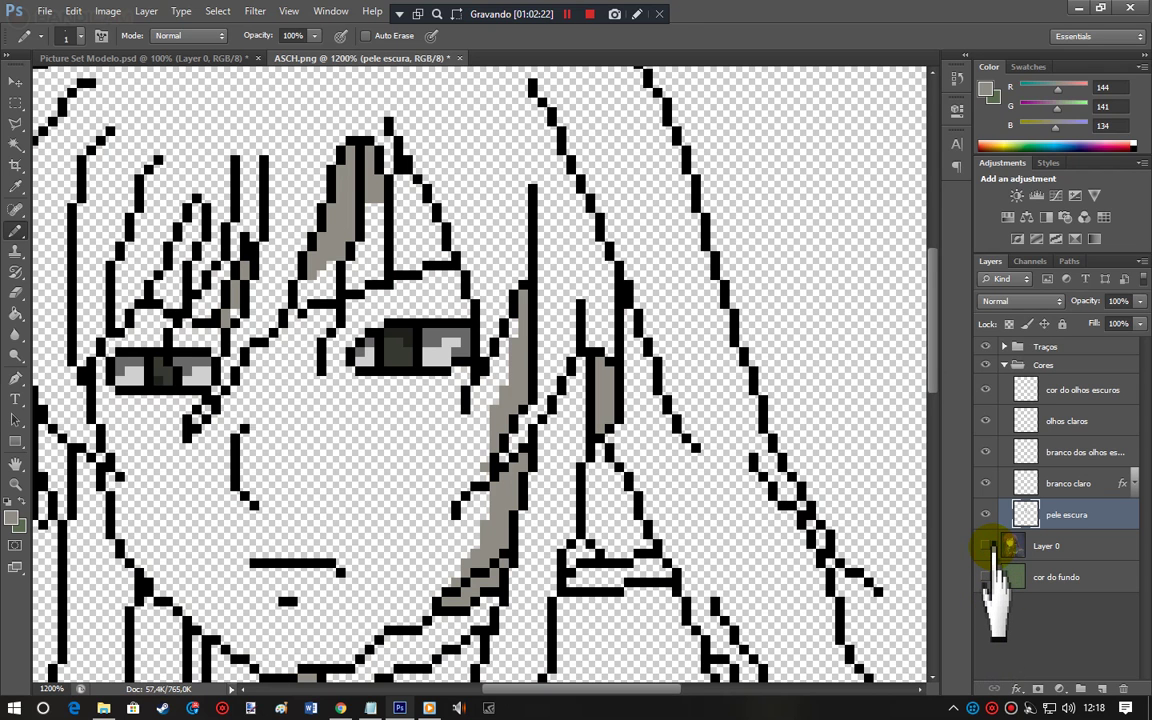
pyautogui.click(987, 546)
# Step: Create a layer named pele clara and place it directly below pele escura in the Cores group
pyautogui.click(1072, 518)
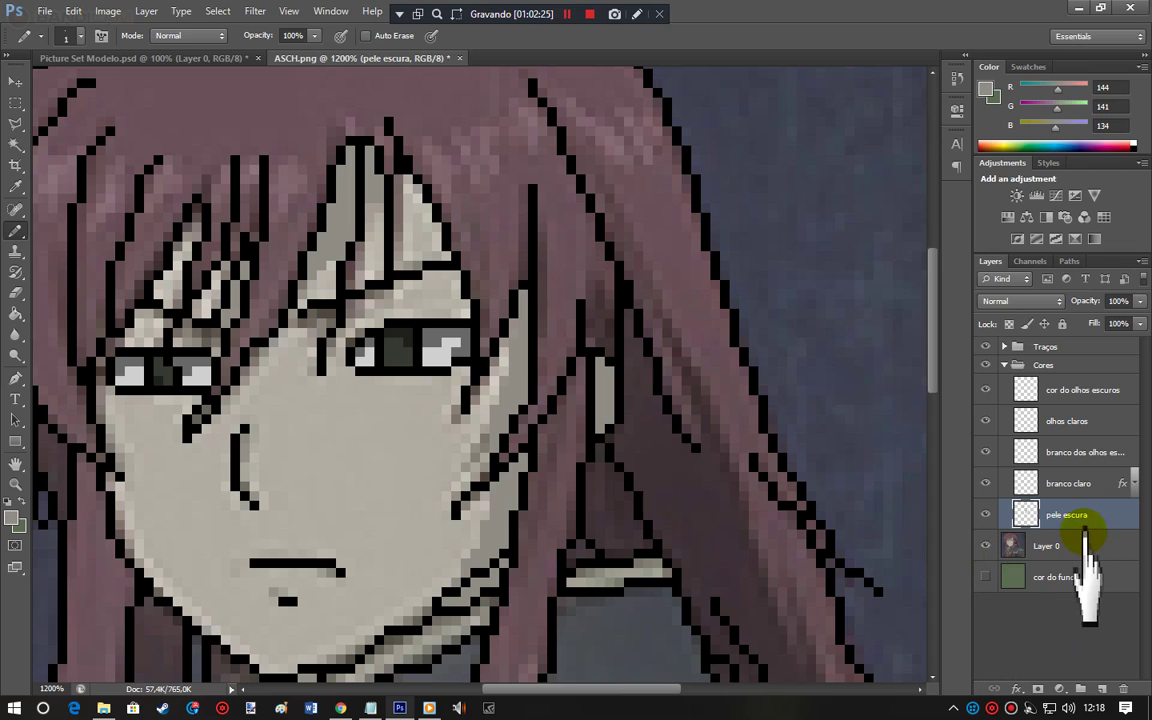
pyautogui.hotkey('ctrl', 'shift', 'n')
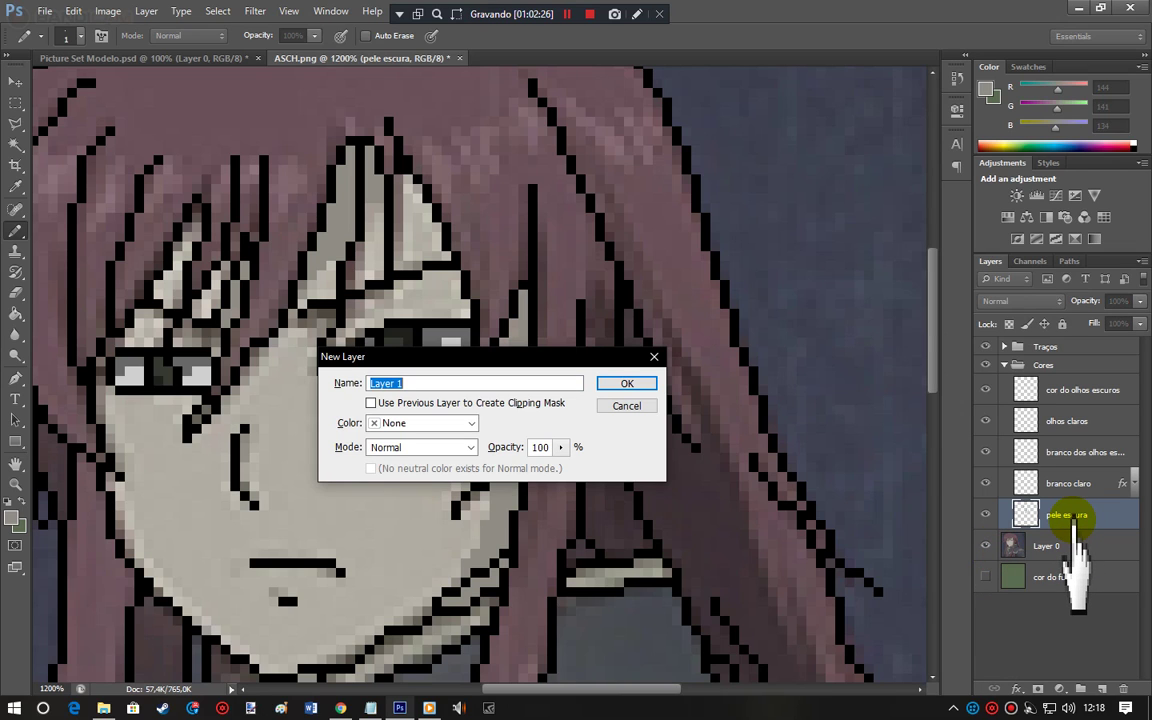
pyautogui.write('pele clara')
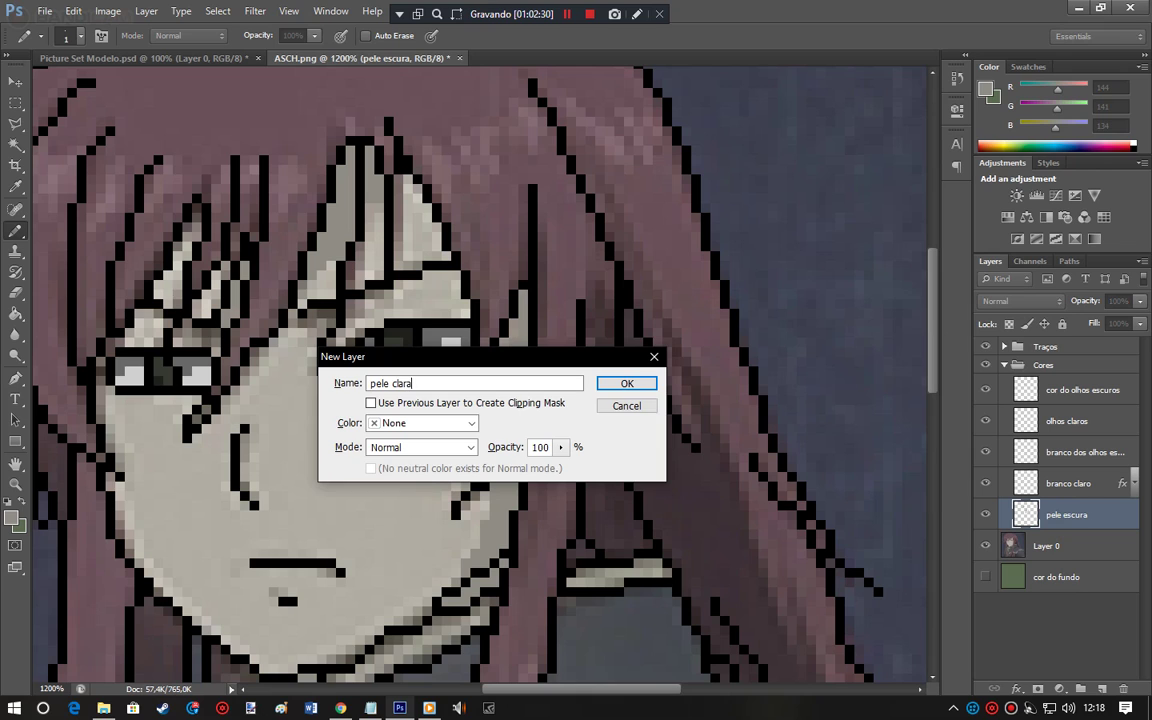
pyautogui.press('Return')
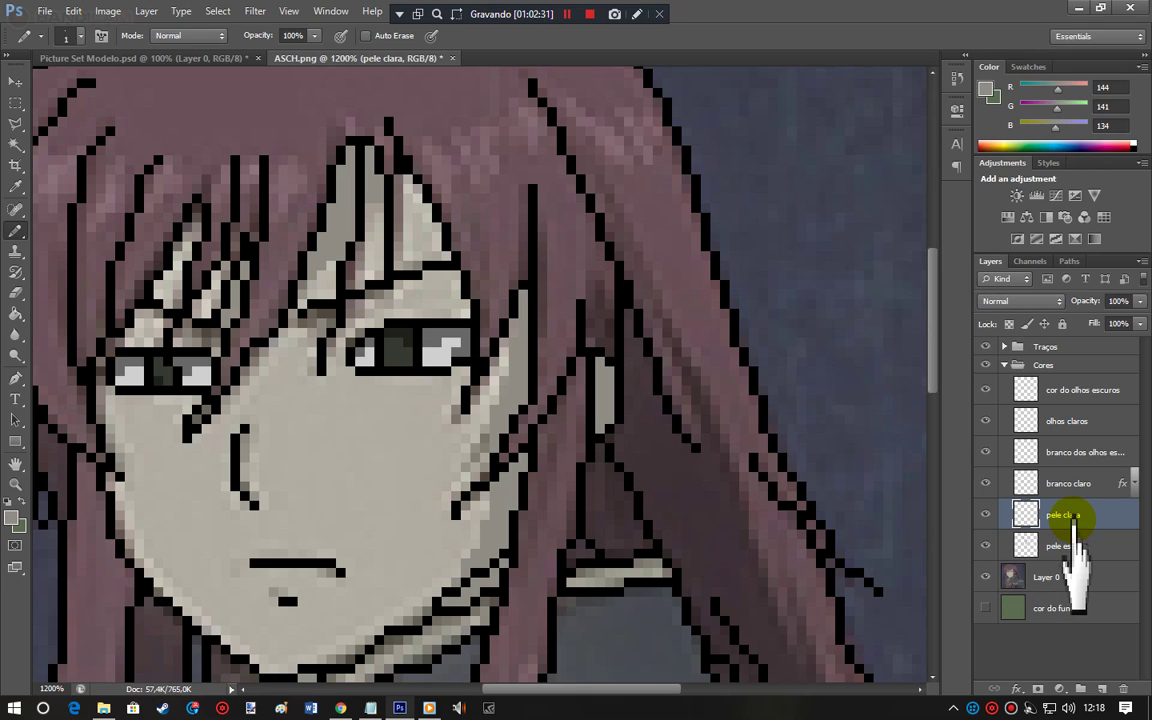
pyautogui.moveTo(1068, 520); pyautogui.dragTo(1076, 550)
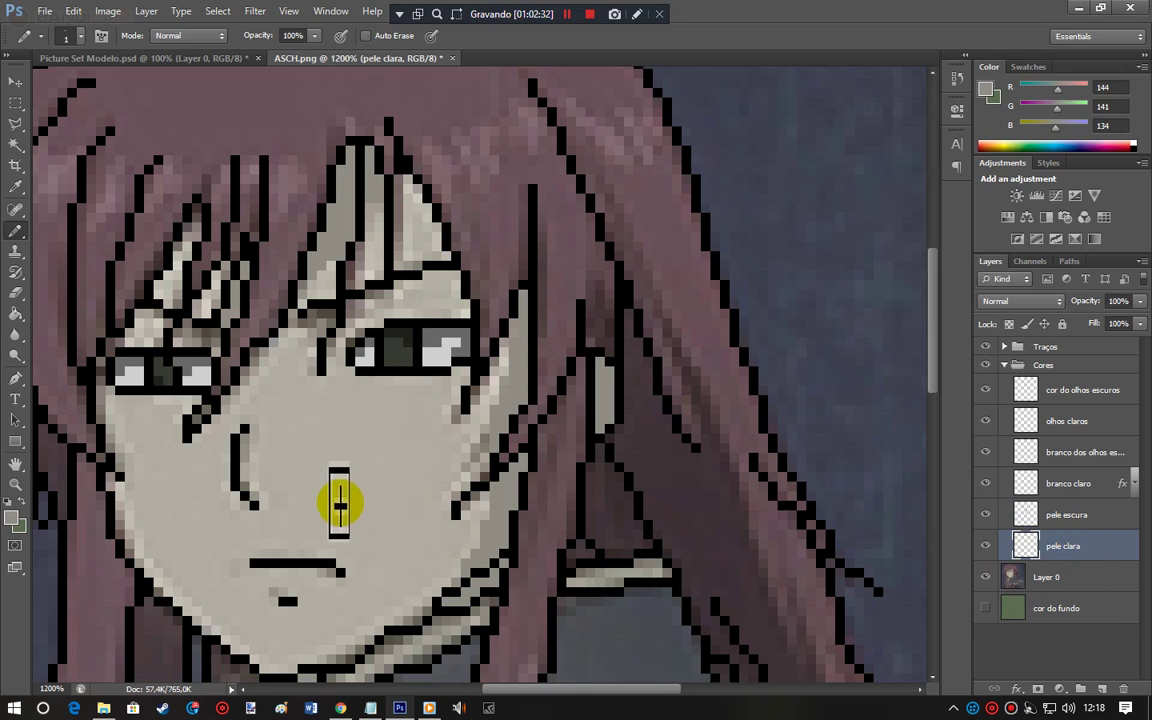
# Step: Sample the light skin colour from the cheek (RGB 177, 173, 163) and select the forehead patch between the hair strands with the Magic Wand
pyautogui.keyDown('alt'); pyautogui.click(342, 490); pyautogui.keyUp('alt')
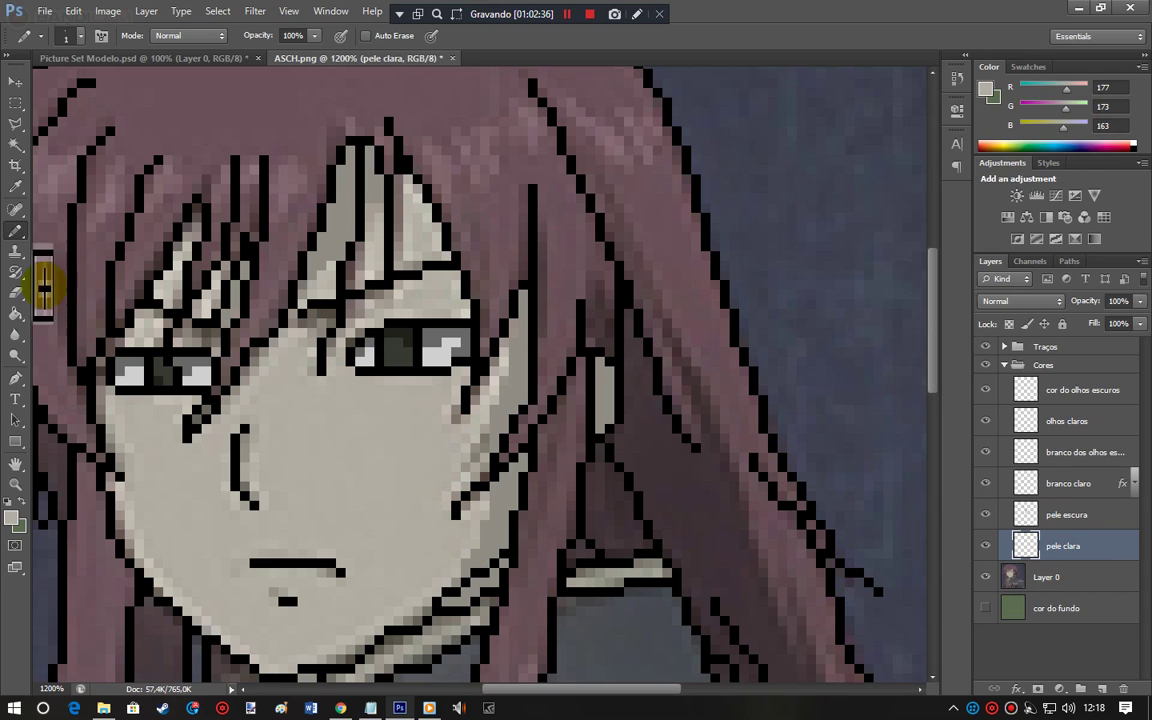
pyautogui.click(15, 145)
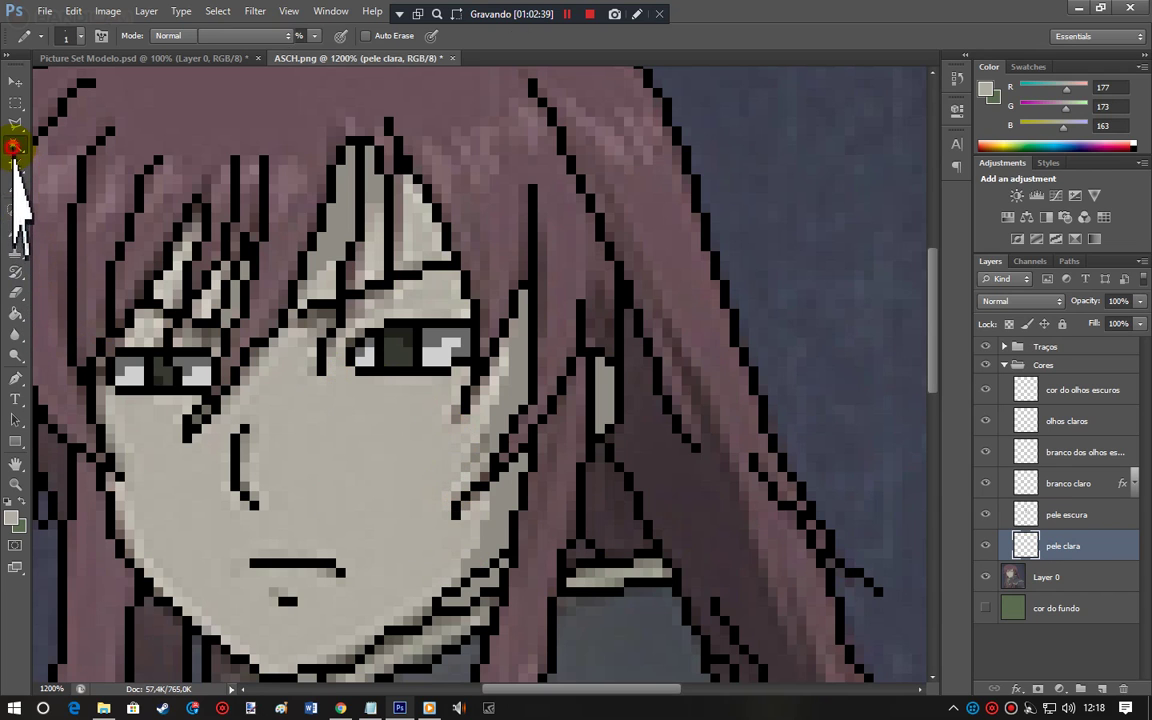
pyautogui.click(416, 232)
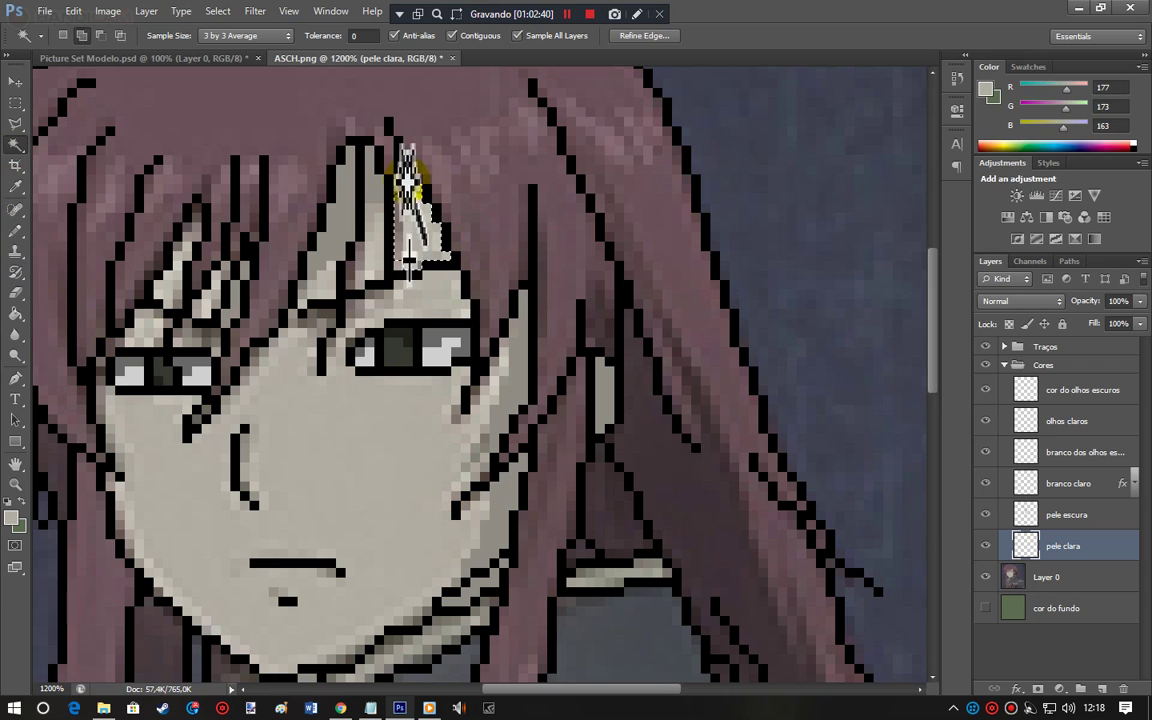
pyautogui.click(413, 230)
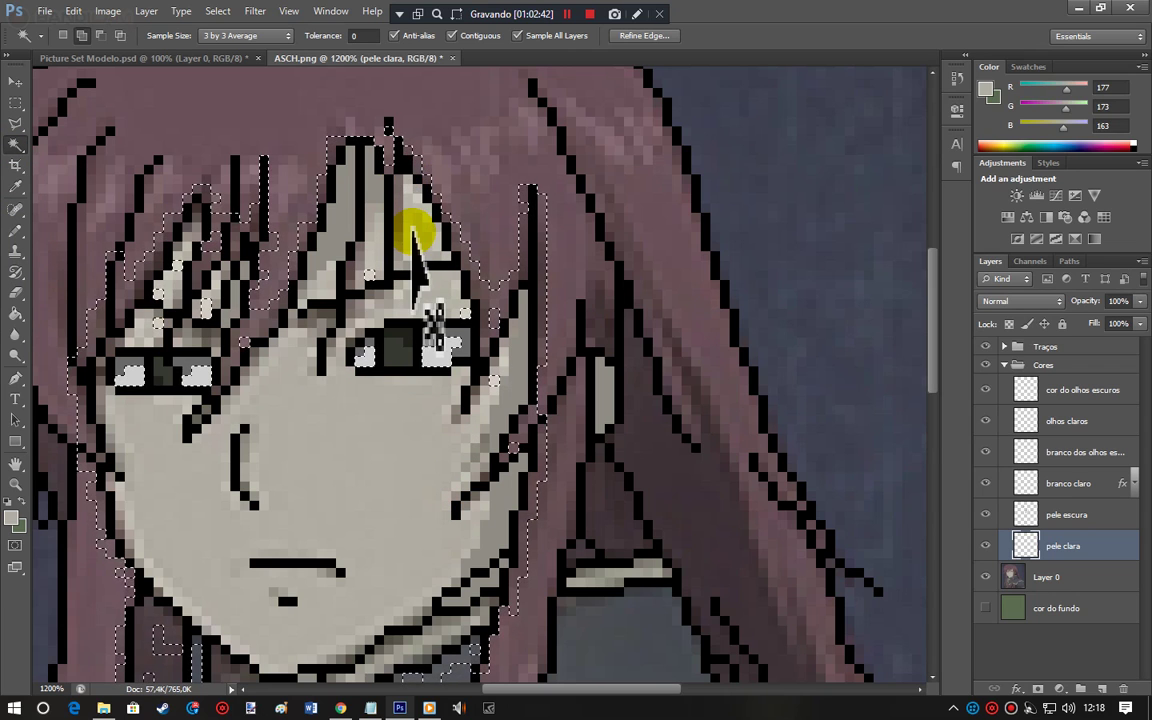
pyautogui.click(416, 205)
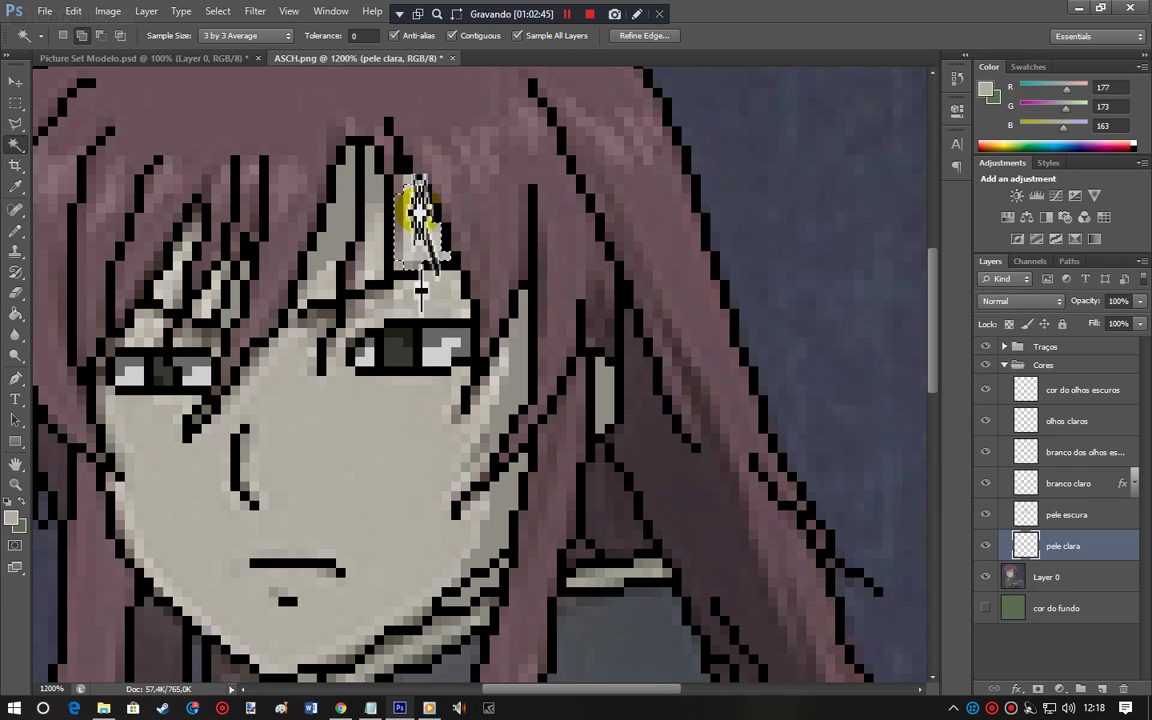
# Step: Add the light skin around both eyes and in the fringe gaps to the selection using rectangular marquees
pyautogui.click(16, 103)
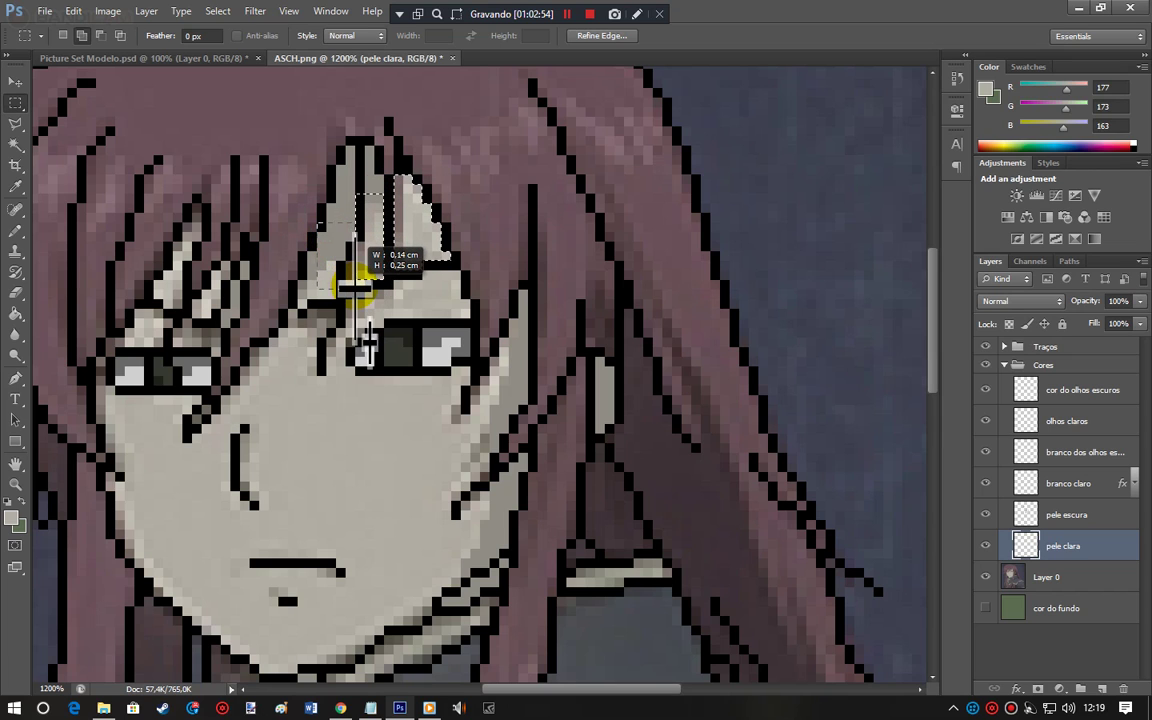
pyautogui.moveTo(377, 315); pyautogui.dragTo(406, 411)
pyautogui.moveTo(462, 298); pyautogui.dragTo(437, 392)
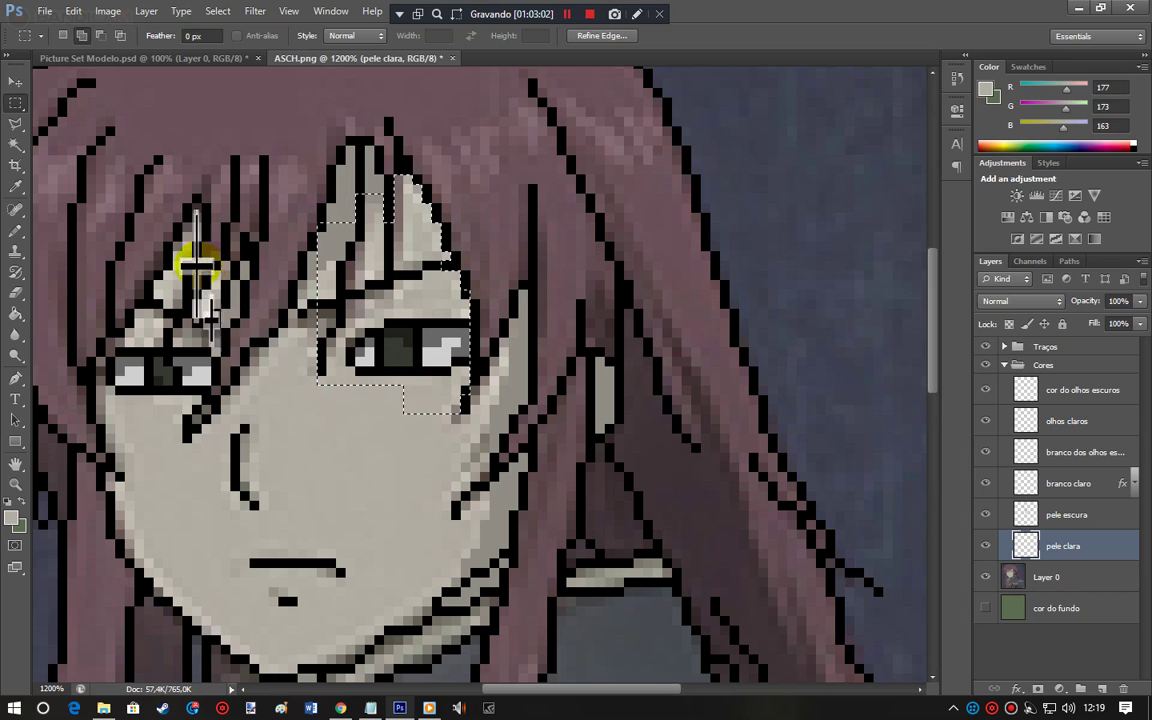
pyautogui.moveTo(192, 205); pyautogui.dragTo(155, 288)
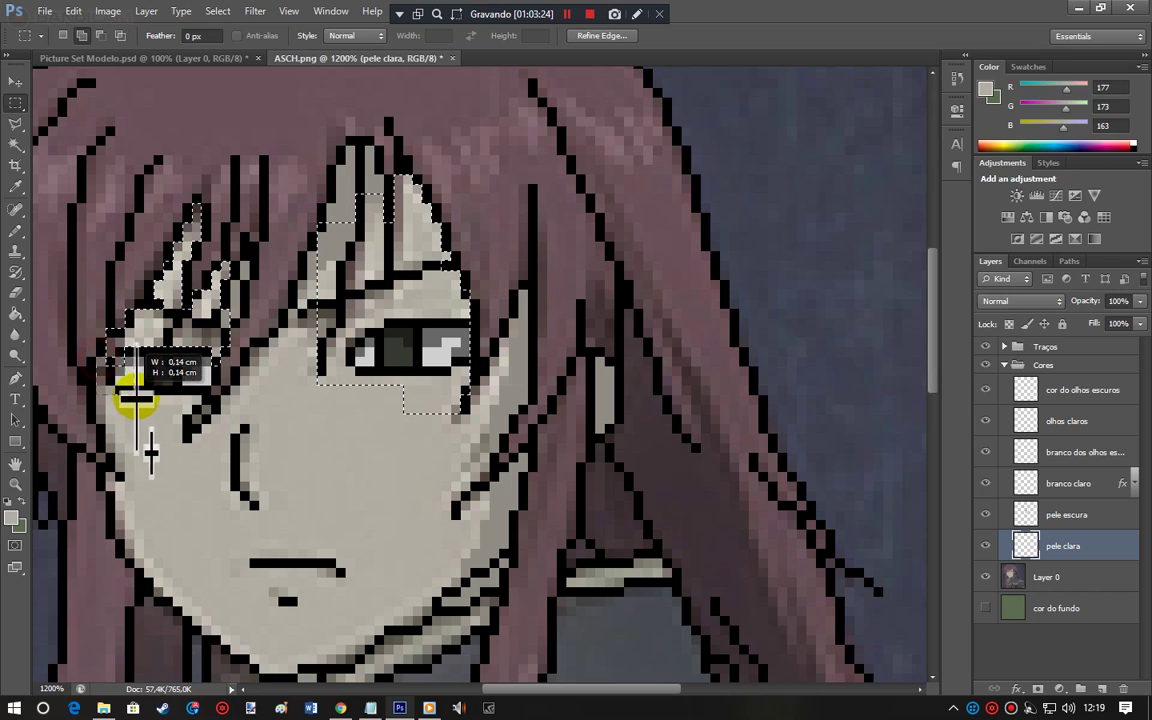
pyautogui.moveTo(143, 420); pyautogui.dragTo(103, 418)
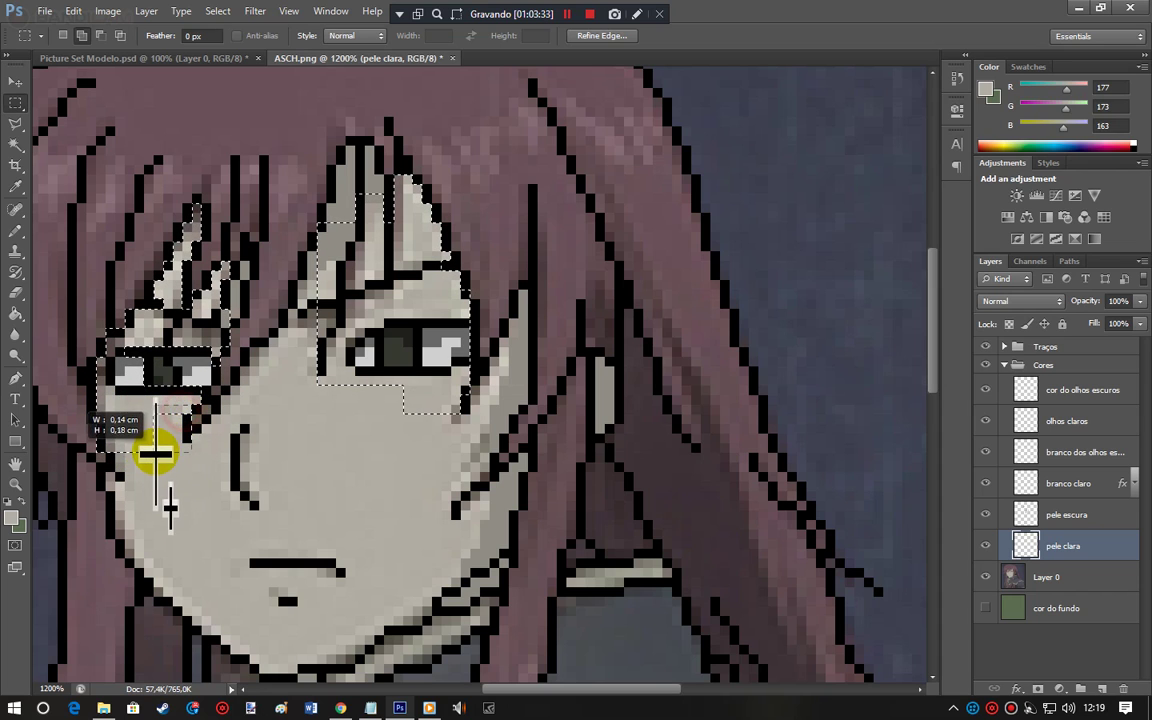
# Step: Extend the rectangular marquee selection over the light skin of the nose, both cheeks and the jaw edge
pyautogui.moveTo(418, 524); pyautogui.dragTo(478, 527)
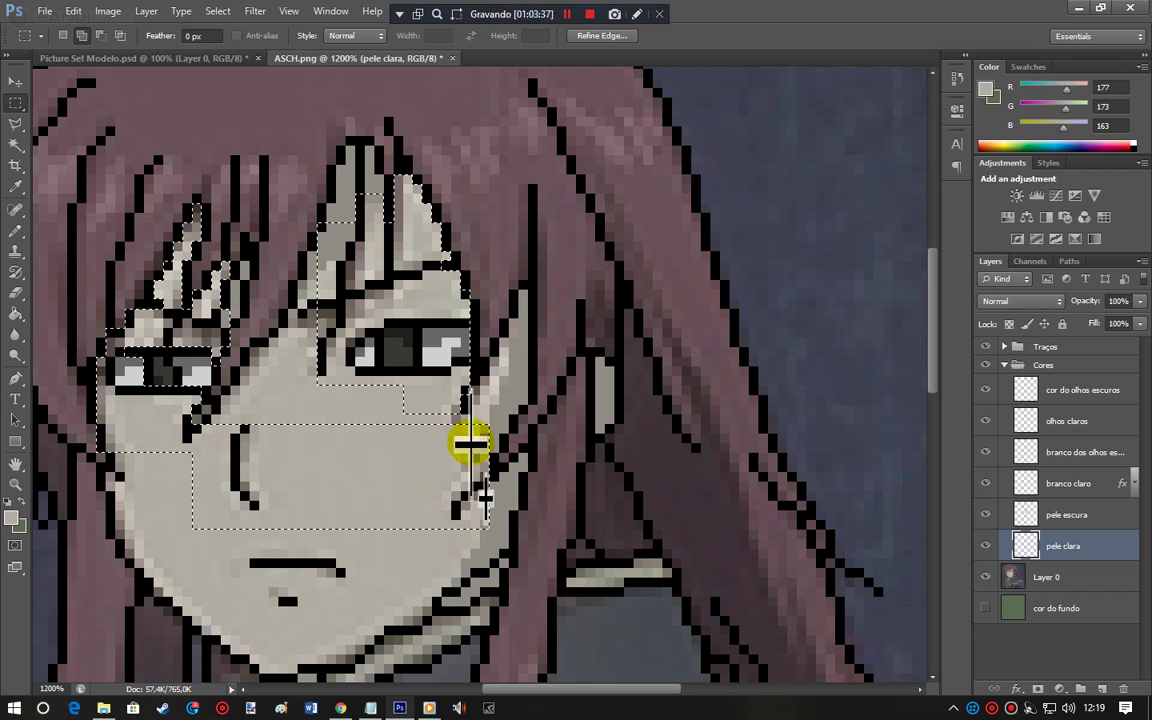
pyautogui.moveTo(507, 341); pyautogui.dragTo(500, 407)
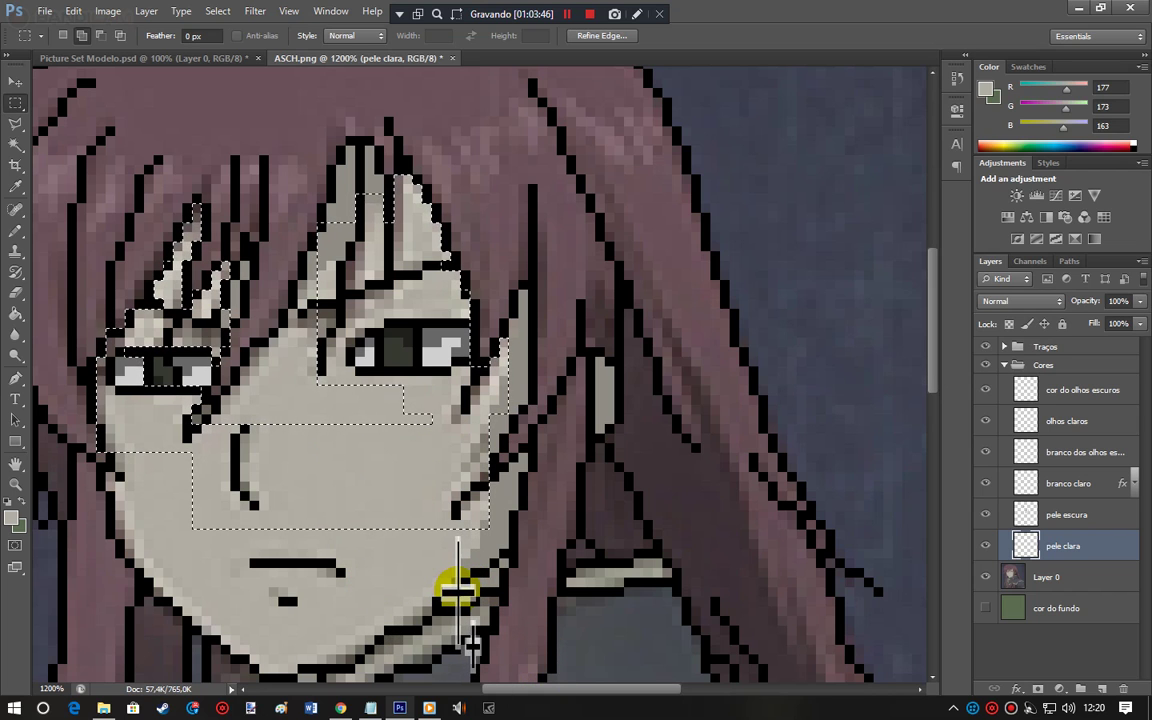
pyautogui.moveTo(456, 590); pyautogui.dragTo(321, 481)
pyautogui.moveTo(481, 553); pyautogui.dragTo(389, 500)
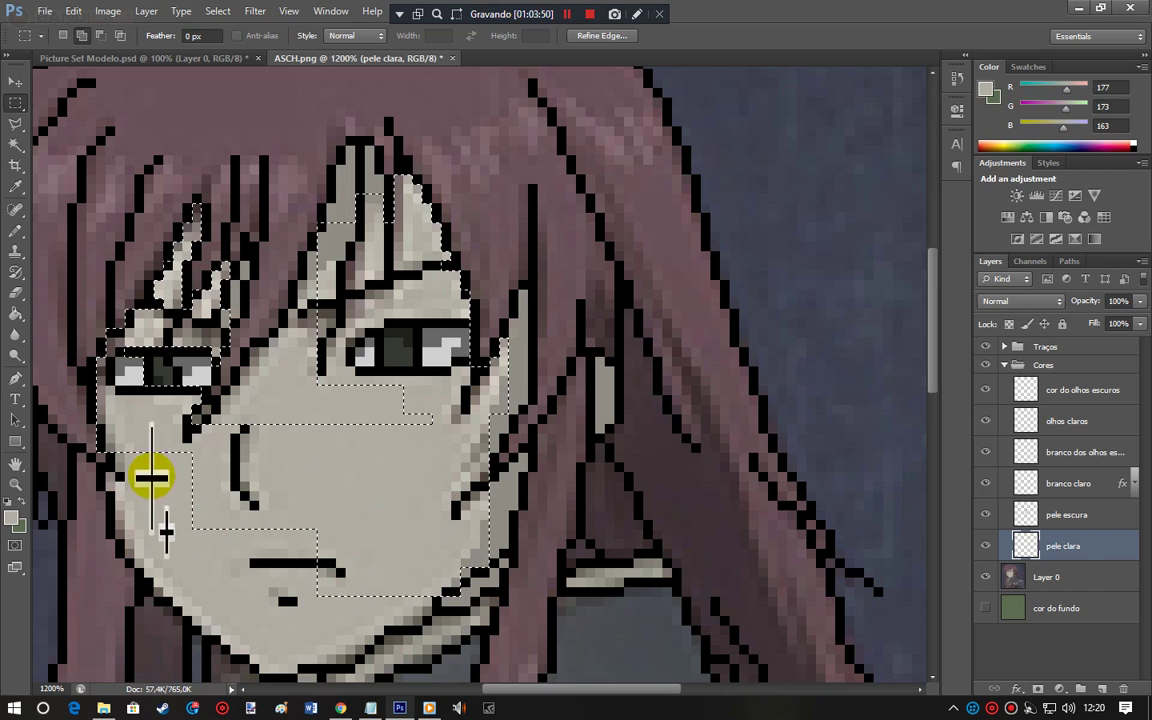
pyautogui.moveTo(117, 455)
pyautogui.mouseDown()
pyautogui.moveTo(122, 495)
pyautogui.moveTo(117, 479)
pyautogui.mouseUp()
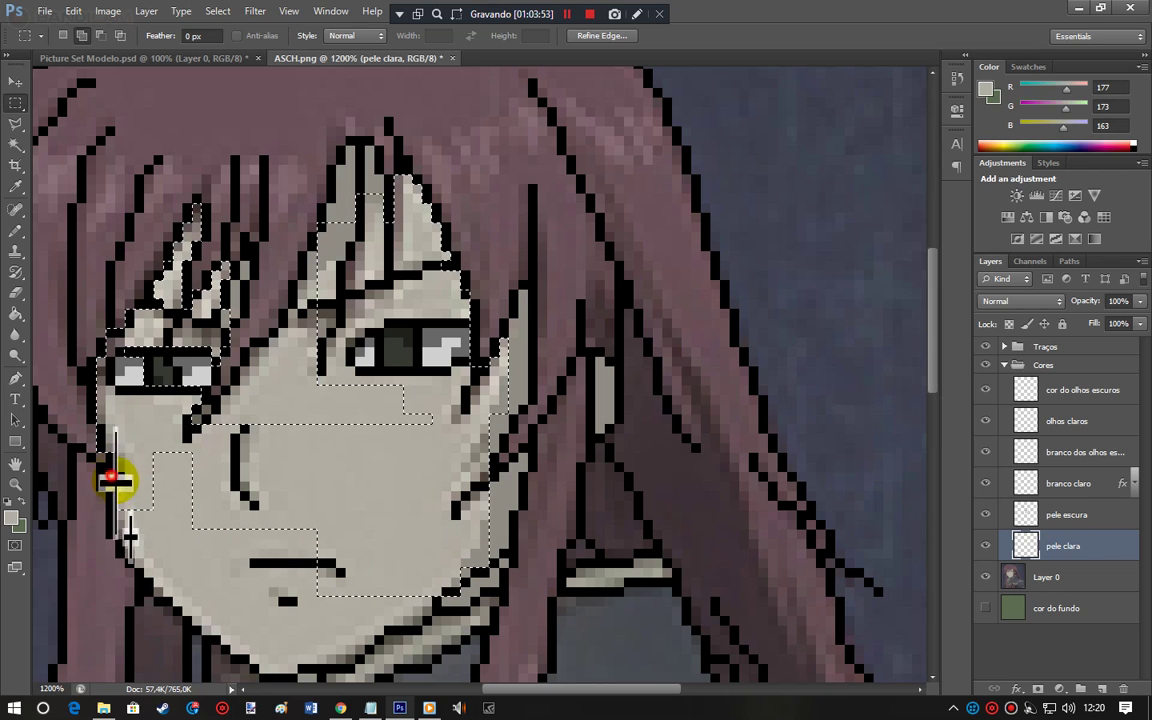
pyautogui.moveTo(118, 538); pyautogui.dragTo(190, 514)
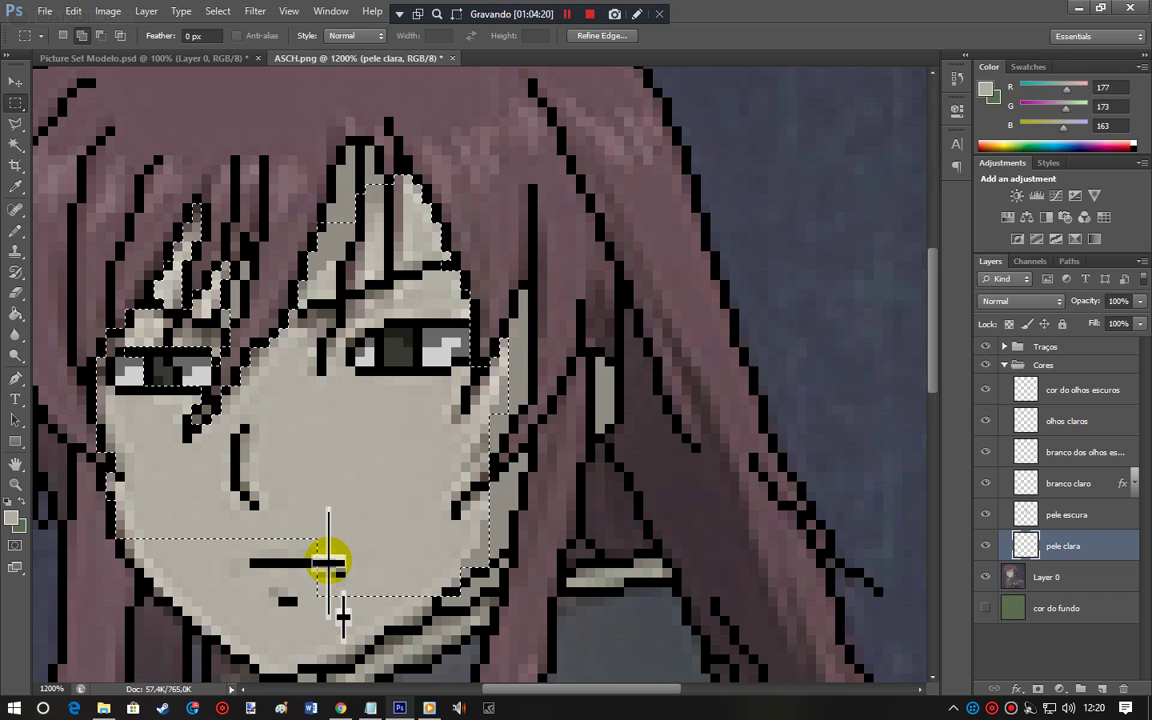
# Step: Add the mouth and chin areas to the selection, fill it all with the light skin colour on pele clara, and deselect
pyautogui.moveTo(292, 587); pyautogui.dragTo(319, 546)
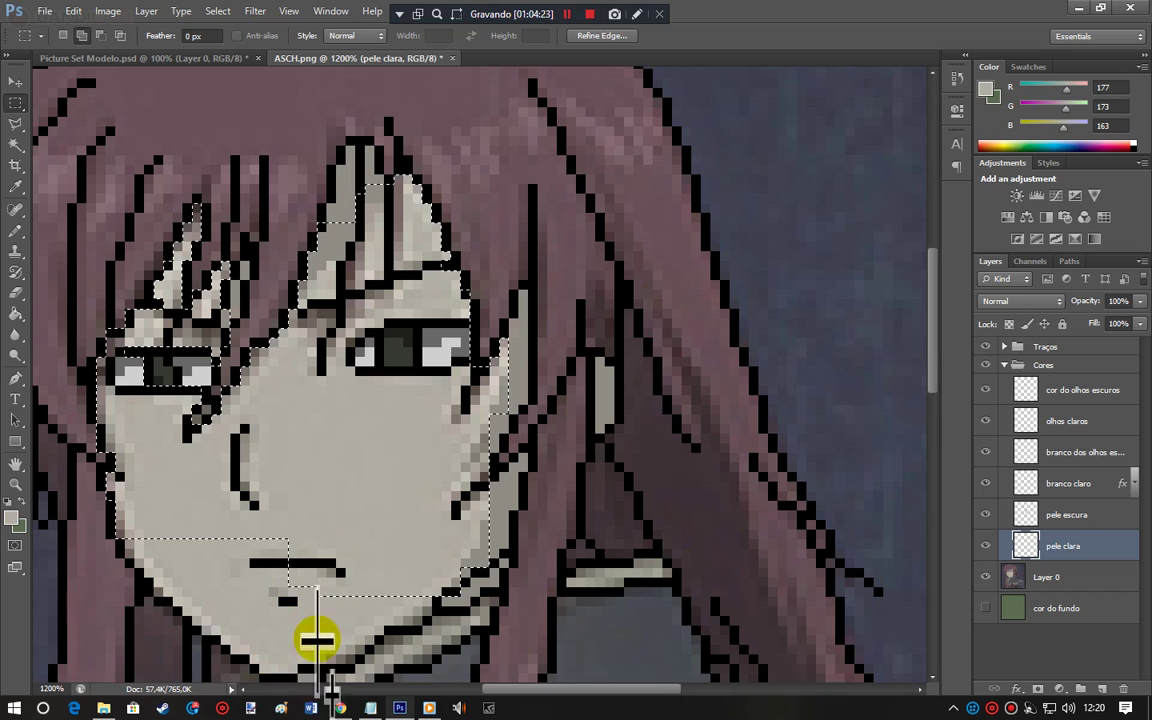
pyautogui.moveTo(428, 605); pyautogui.dragTo(338, 563)
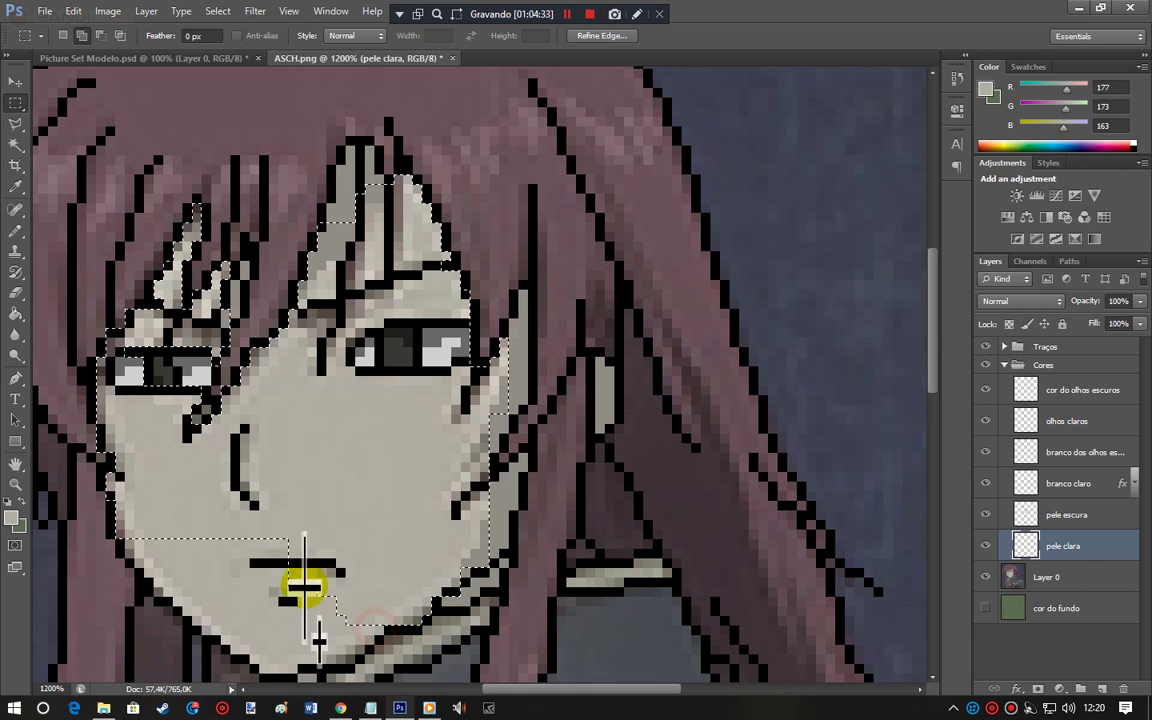
pyautogui.moveTo(373, 634); pyautogui.dragTo(283, 580)
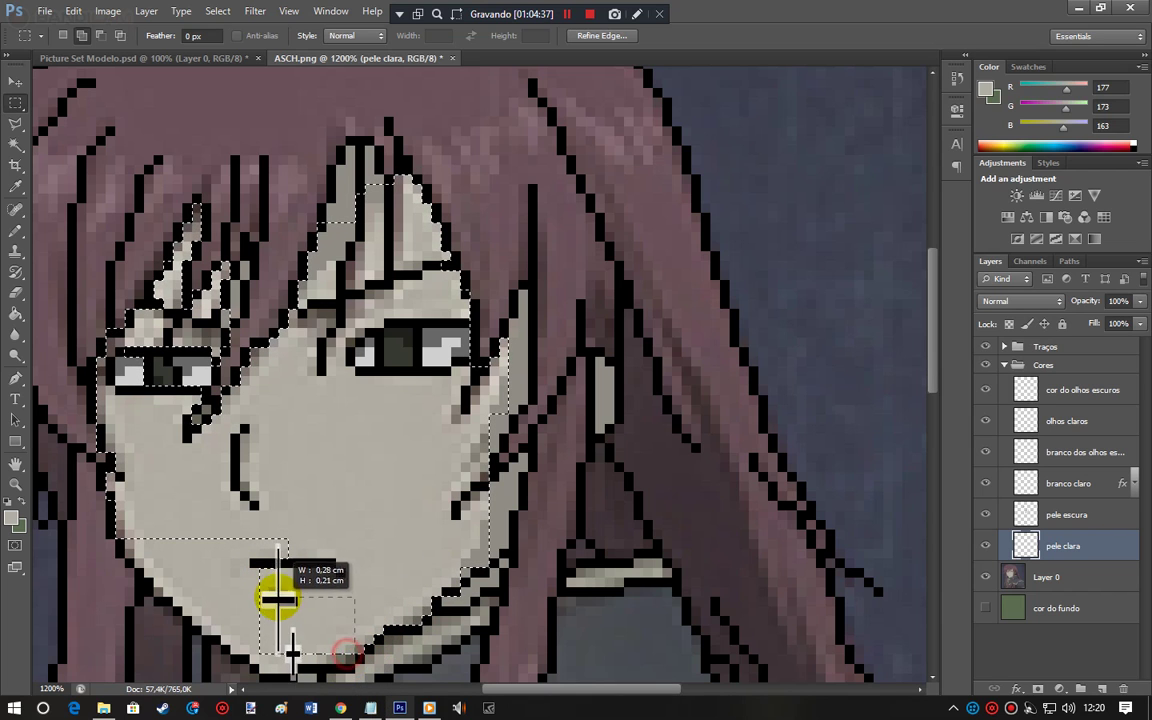
pyautogui.moveTo(345, 660); pyautogui.dragTo(270, 628)
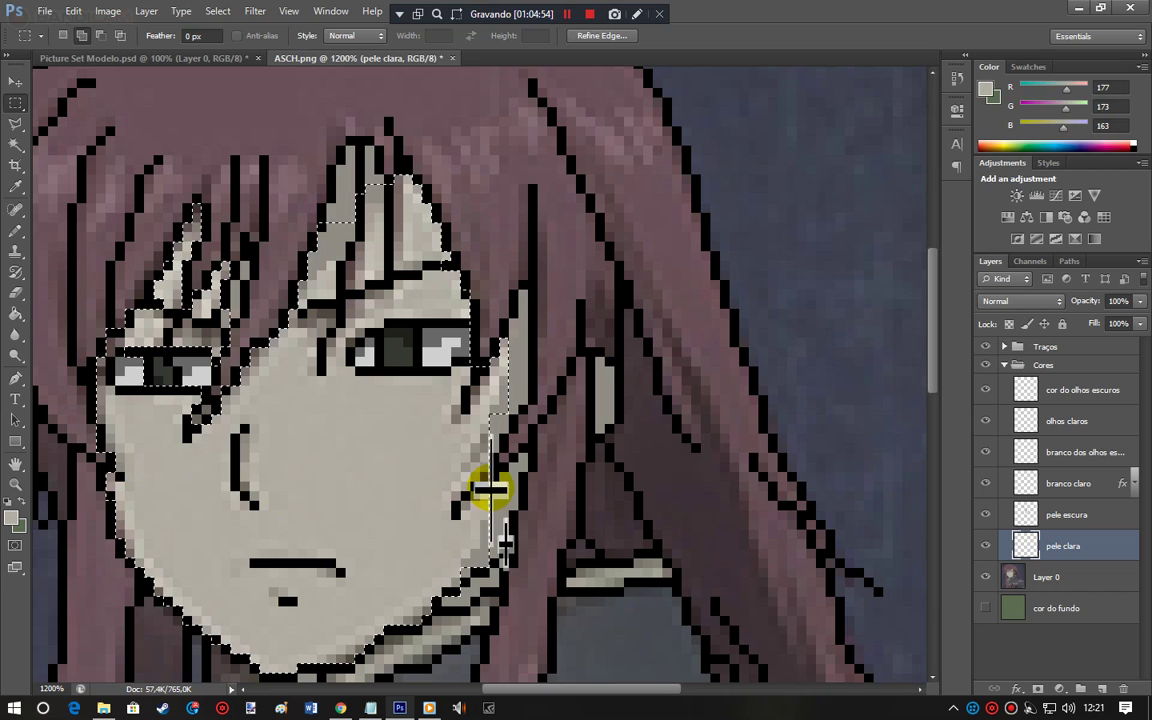
pyautogui.hotkey('alt', 'BackSpace')
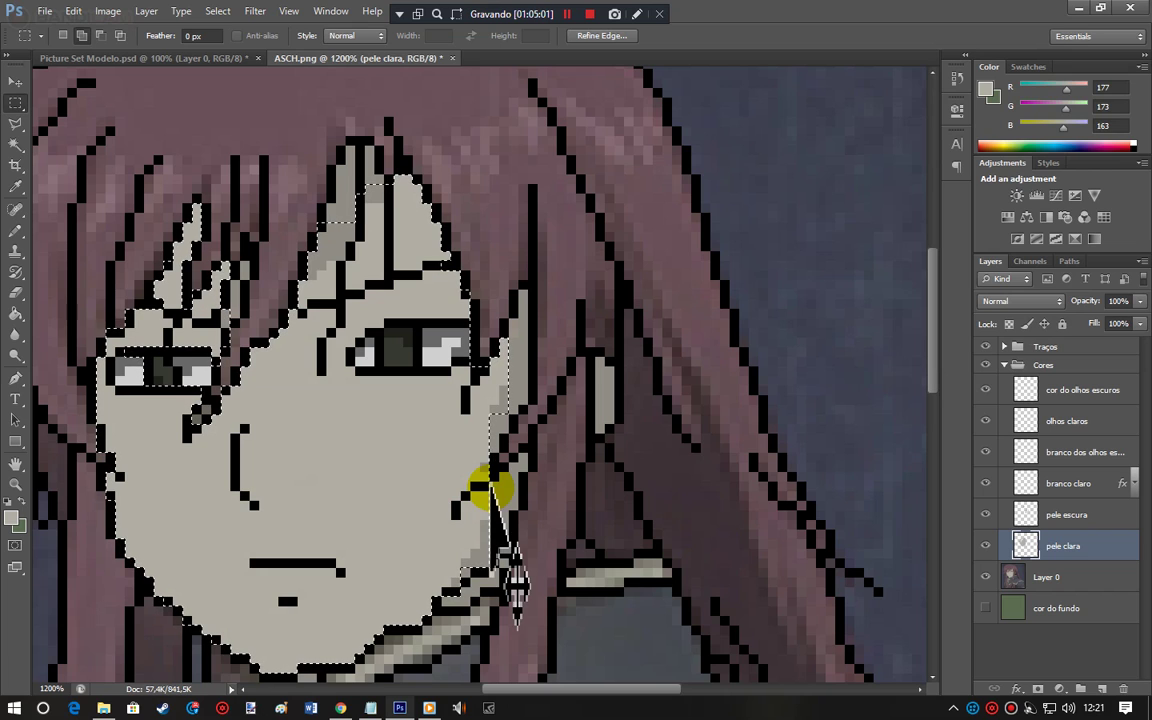
pyautogui.hotkey('ctrl', 'd')
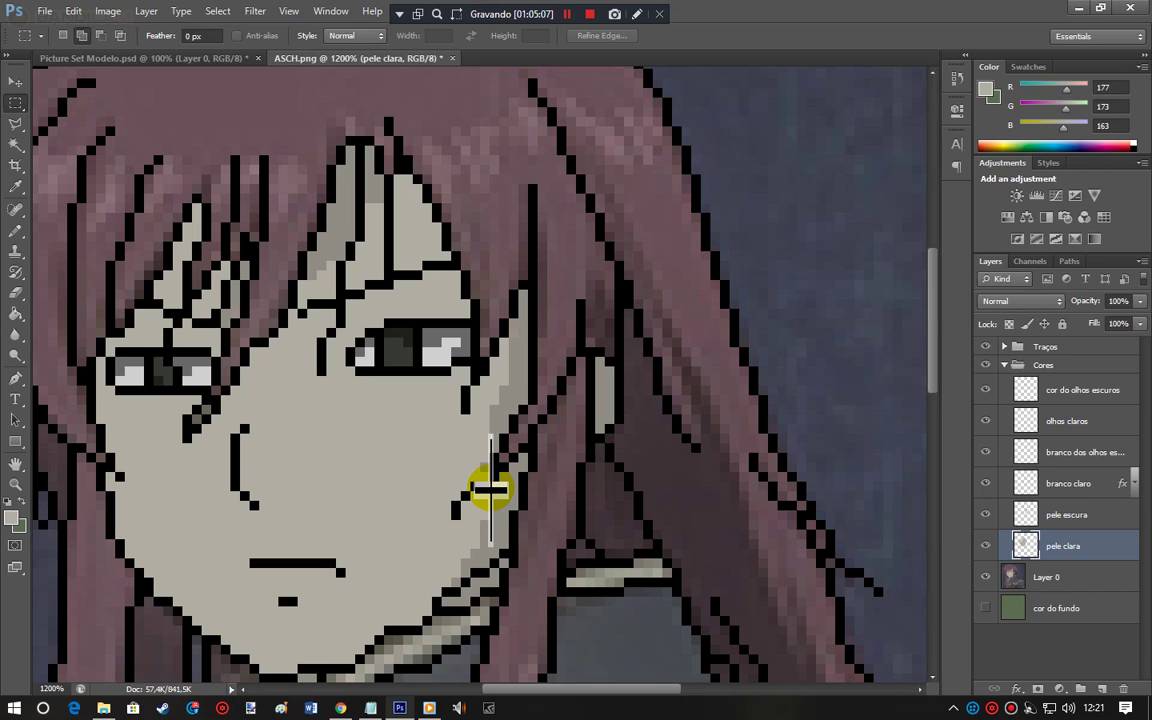
# Step: Check the skin colouring on the whole portrait by toggling the visibility of Layer 0, pele escura and pele clara
pyautogui.click(15, 484)
pyautogui.rightClick(177, 490)
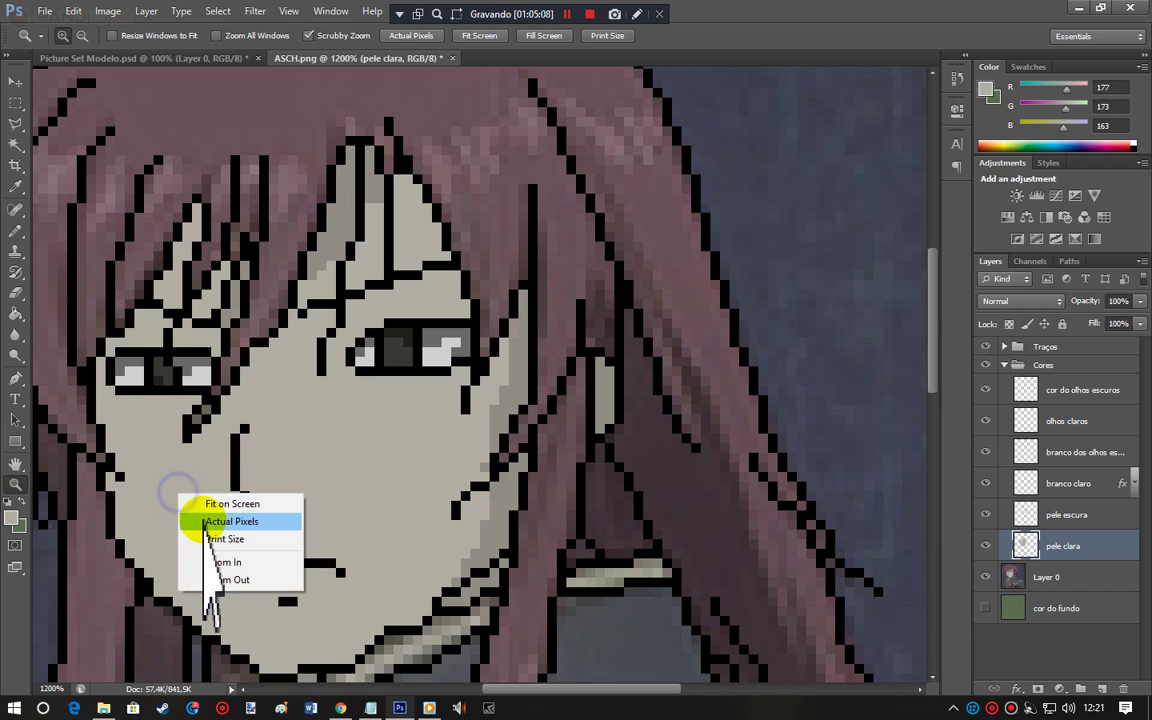
pyautogui.click(210, 521)
pyautogui.moveTo(498, 358); pyautogui.dragTo(845, 550)
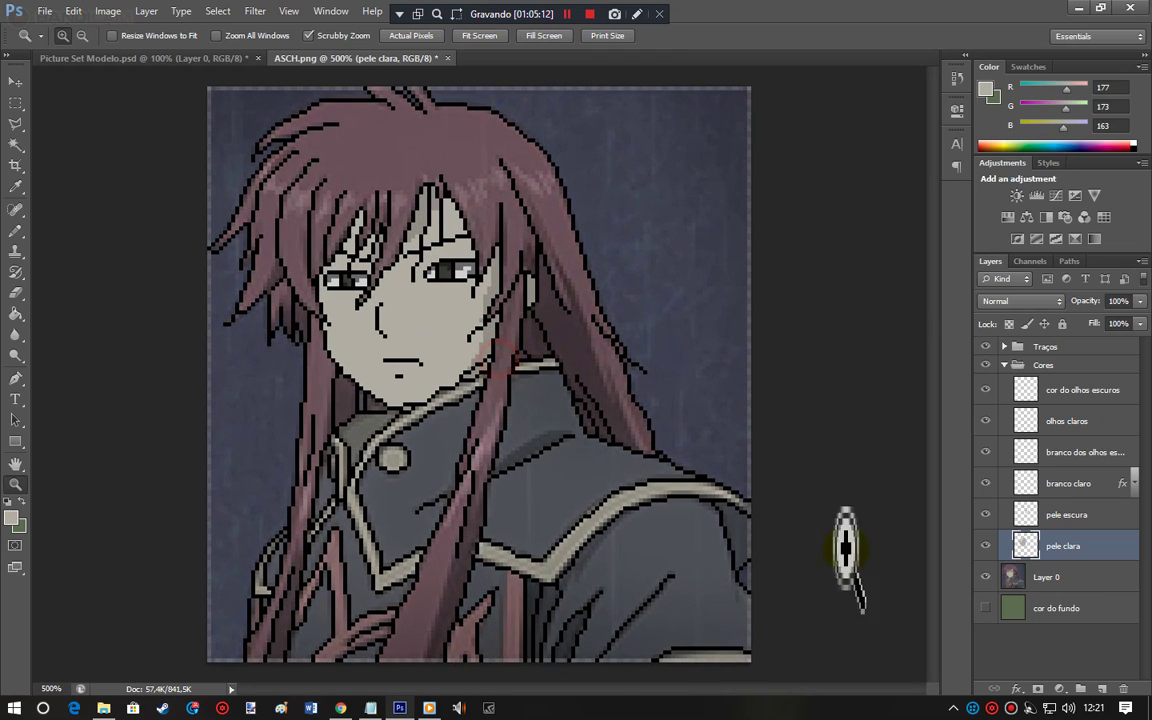
pyautogui.click(986, 577)
pyautogui.click(986, 577)
pyautogui.click(986, 577)
pyautogui.click(986, 577)
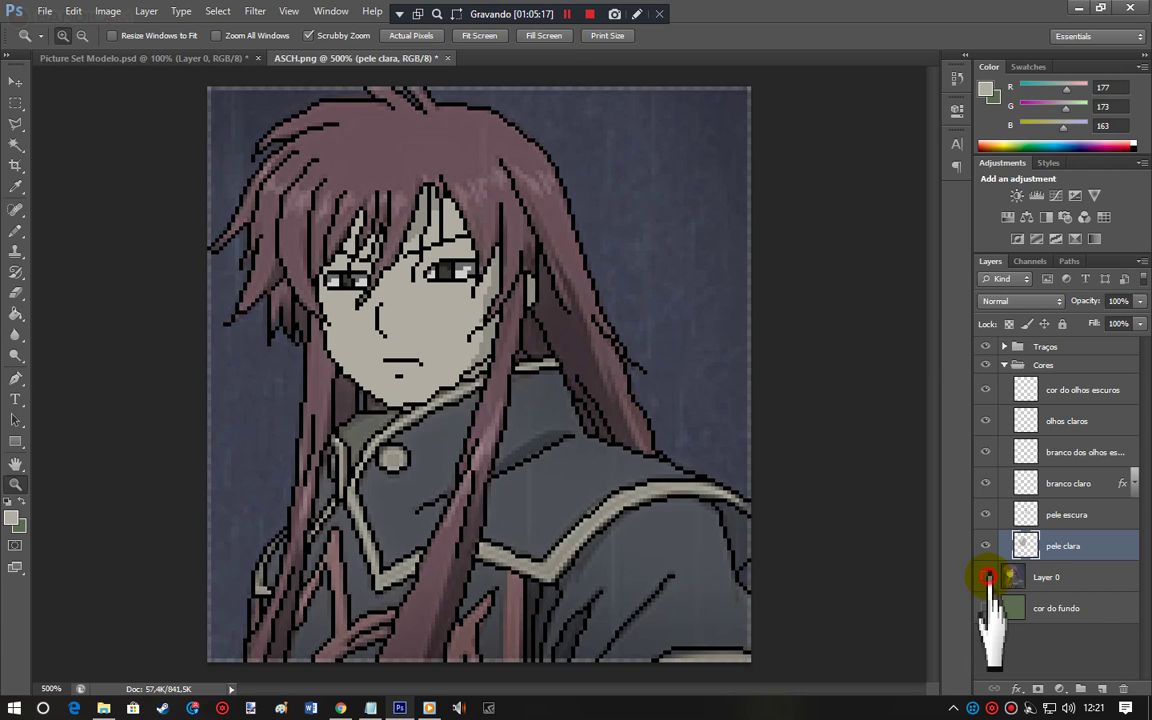
pyautogui.click(986, 577)
pyautogui.click(986, 577)
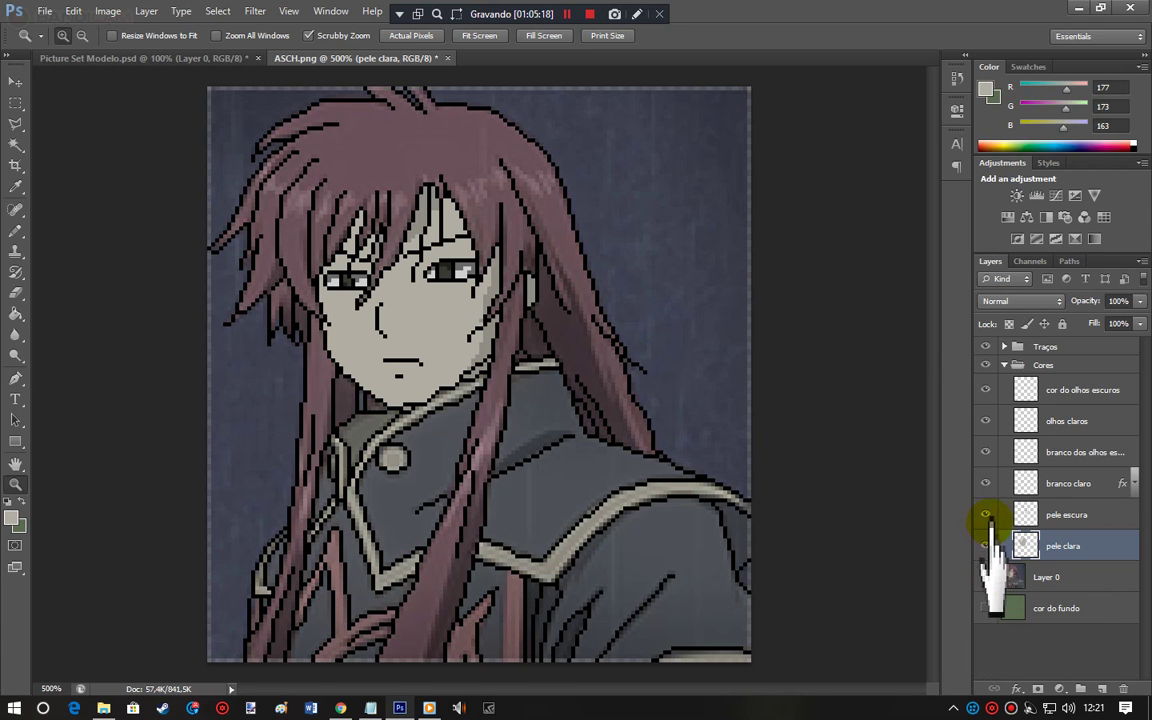
pyautogui.click(986, 515)
pyautogui.click(985, 536)
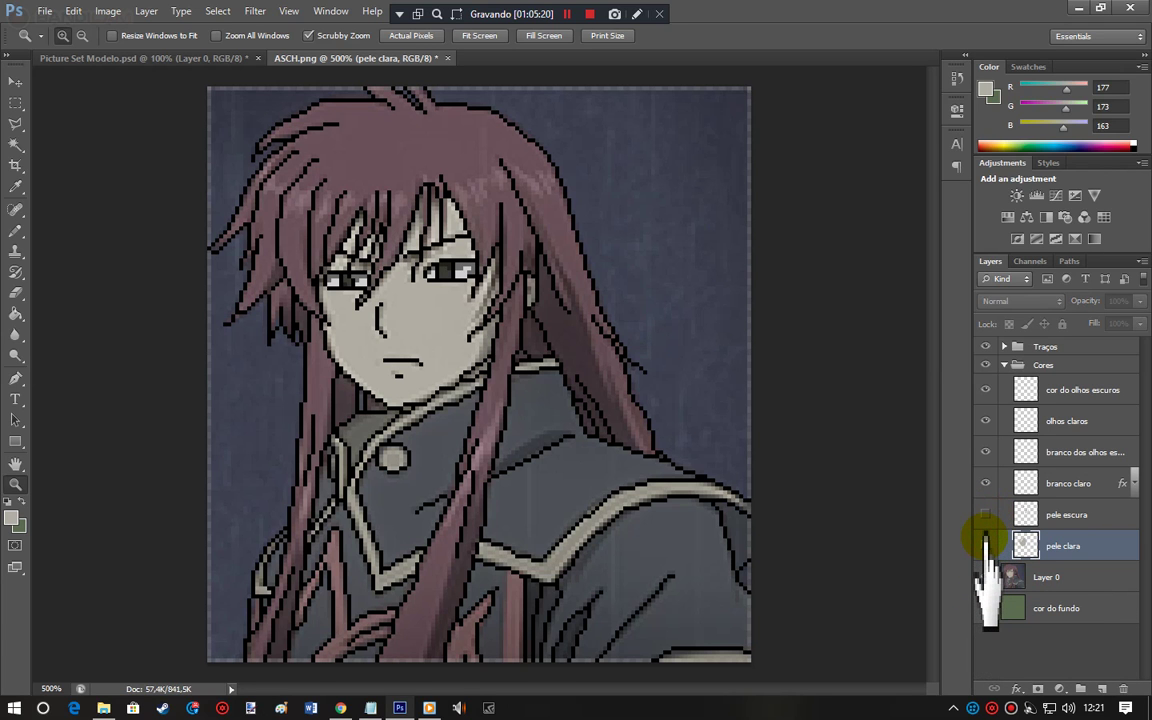
pyautogui.click(985, 542)
pyautogui.click(986, 515)
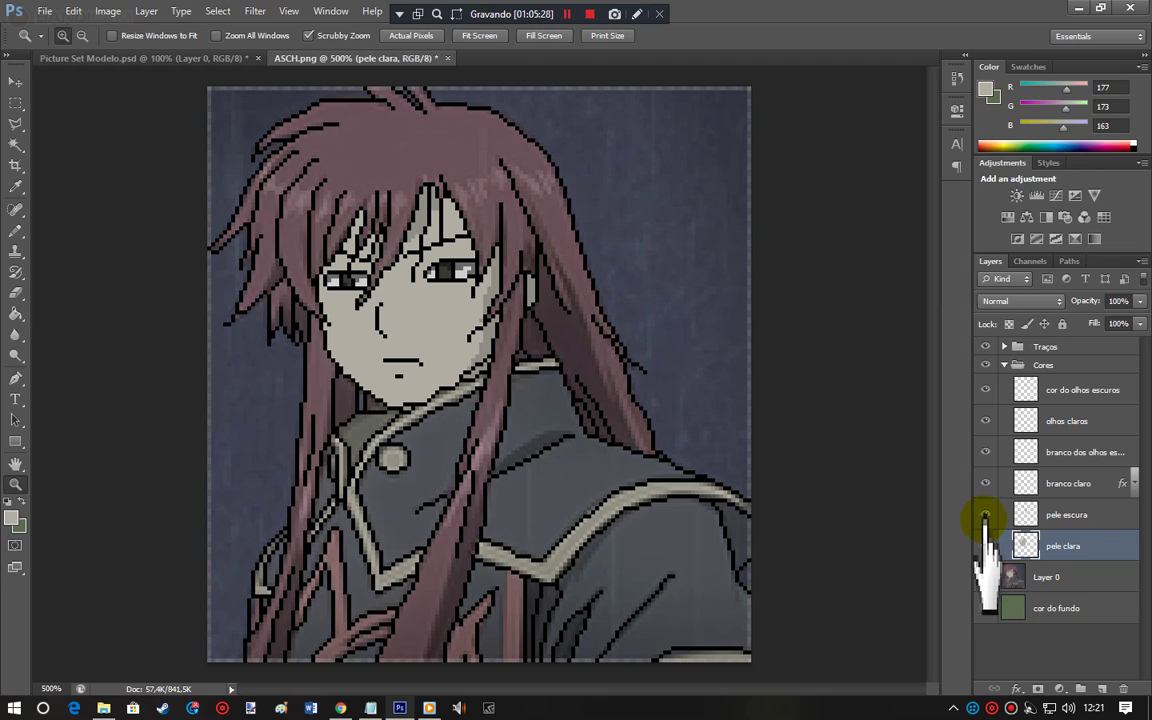
# Step: Create a layer named cabelo claro and place it directly below pele clara in the Cores group
pyautogui.hotkey('ctrl', 'shift', 'n')
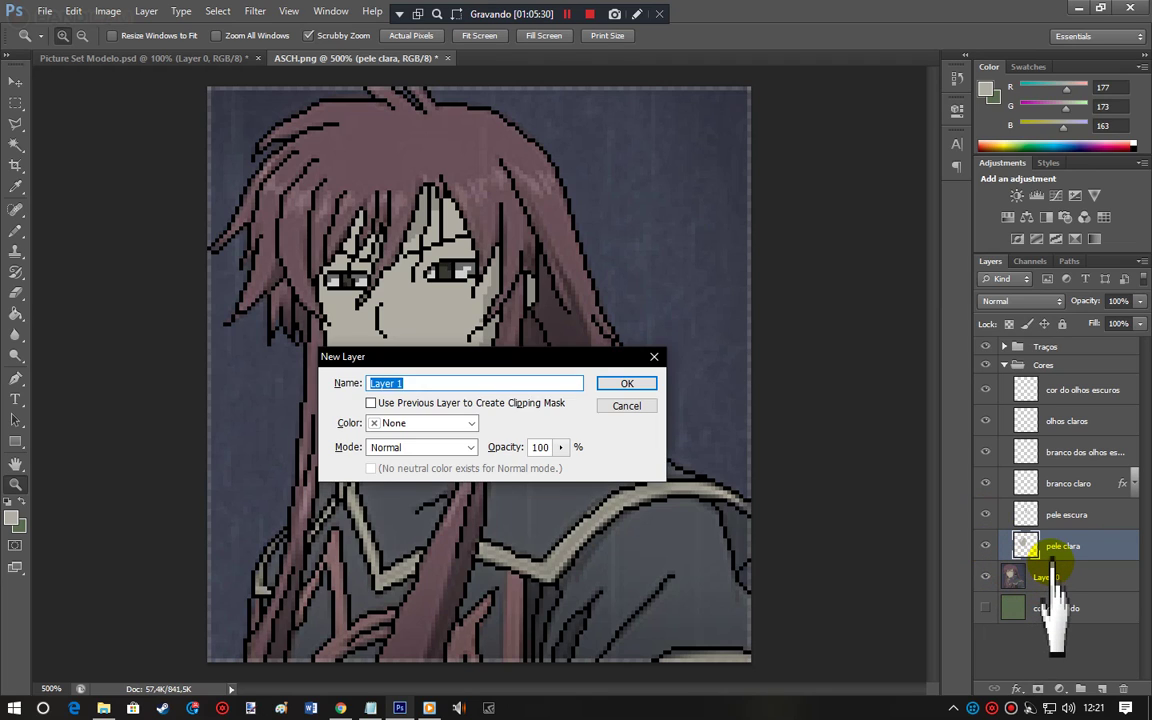
pyautogui.write('cabelo claro')
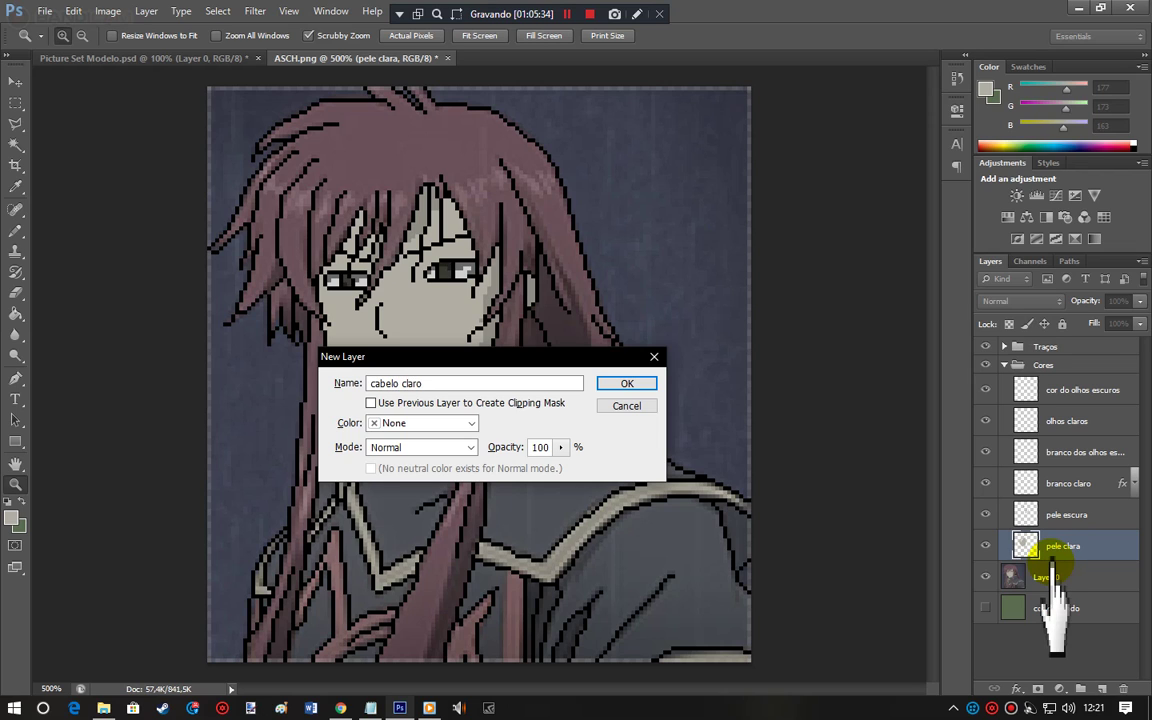
pyautogui.press('Return')
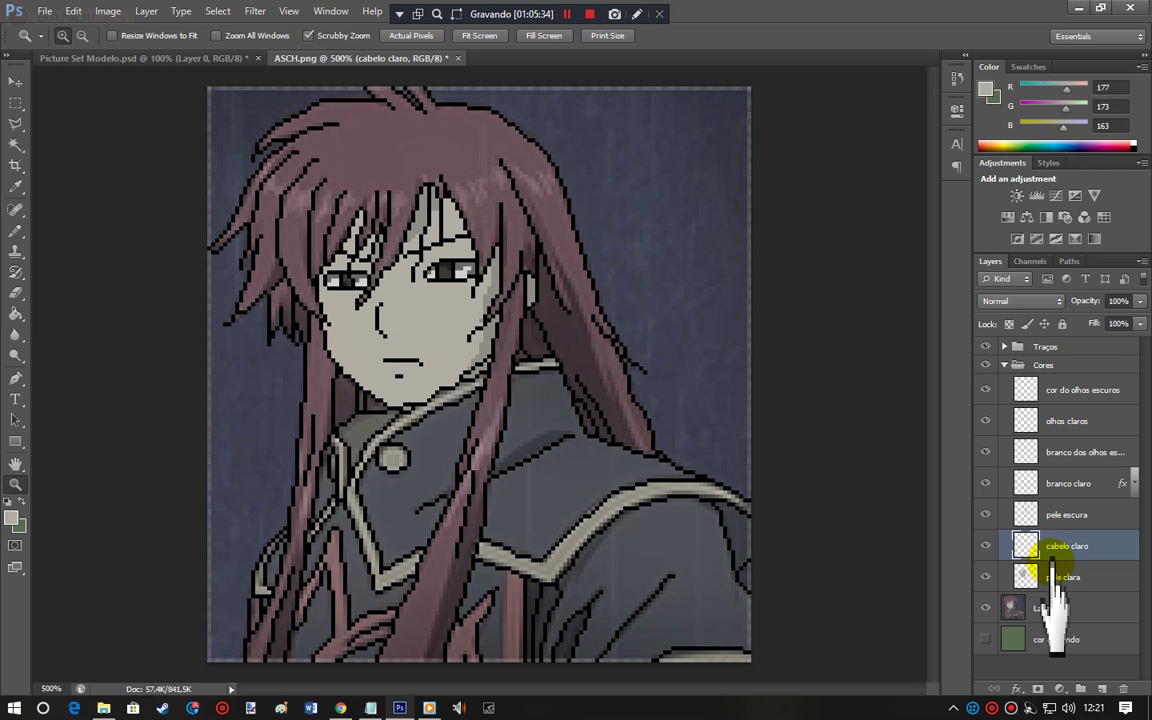
pyautogui.moveTo(1052, 565); pyautogui.dragTo(1057, 592)
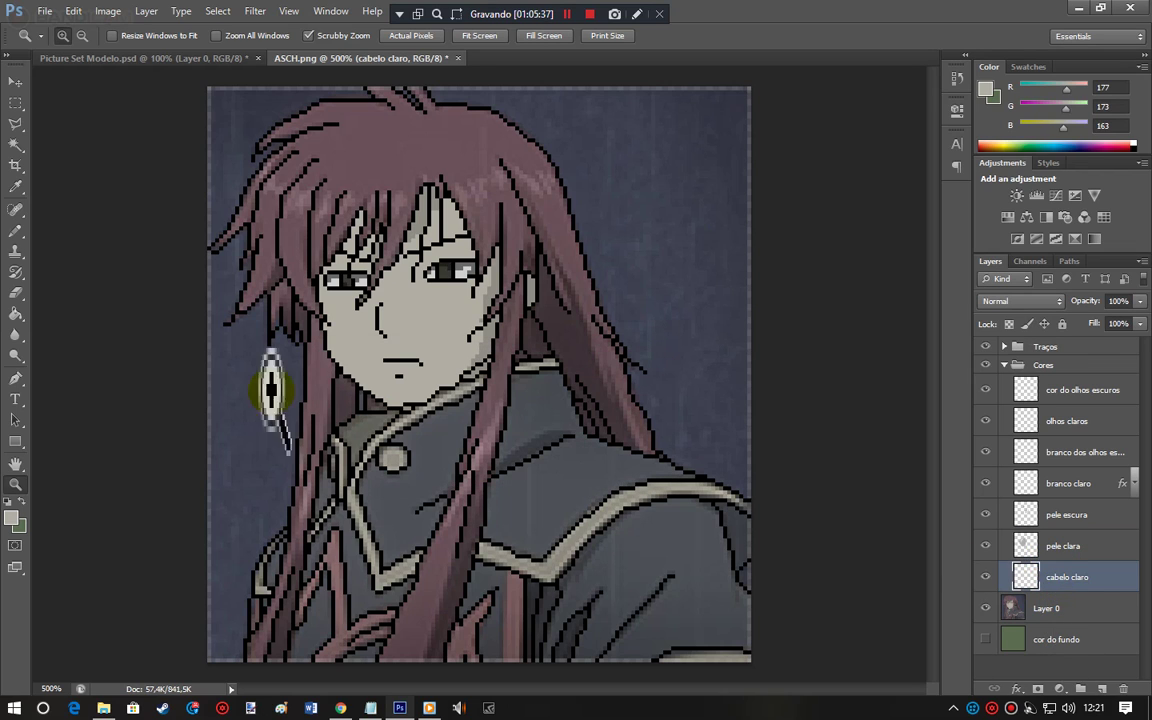
# Step: Sample the light hair highlight colour (RGB 124, 97, 106) from the highlight on the right side of the hair
pyautogui.hotkey('ctrl', '+')
pyautogui.hotkey('ctrl', '+')
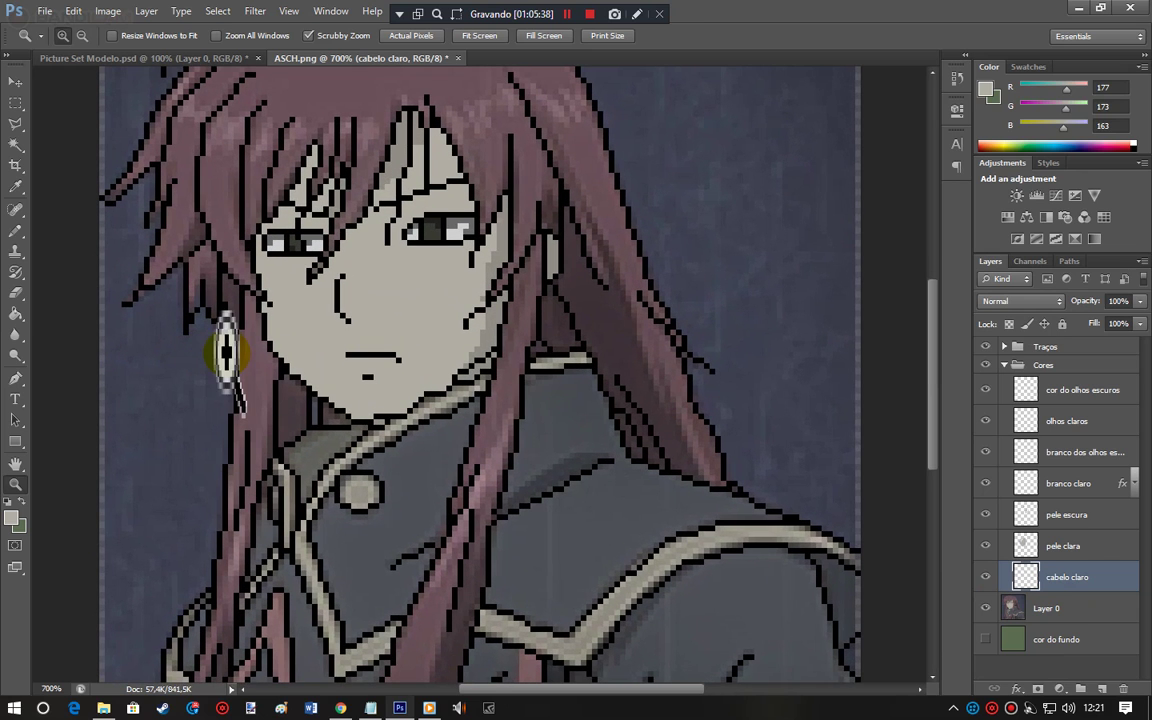
pyautogui.moveTo(931, 424); pyautogui.dragTo(922, 333)
pyautogui.hotkey('ctrl', '+')
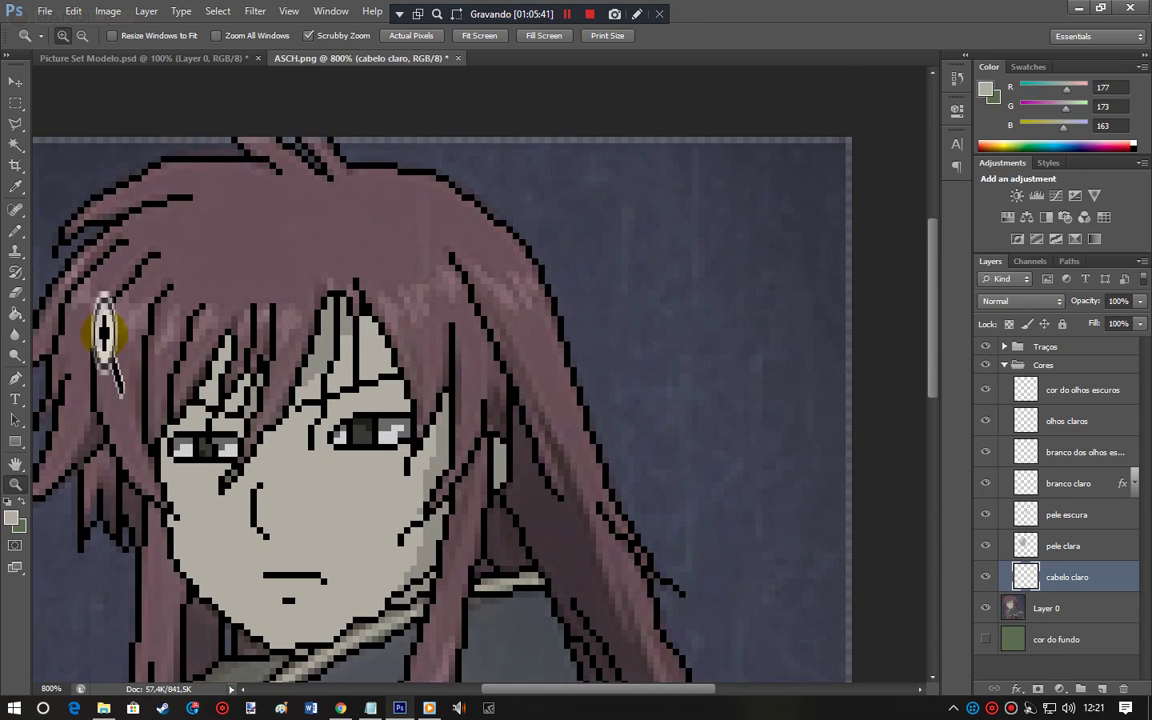
pyautogui.click(15, 230)
pyautogui.keyDown('alt'); pyautogui.click(496, 288); pyautogui.keyUp('alt')
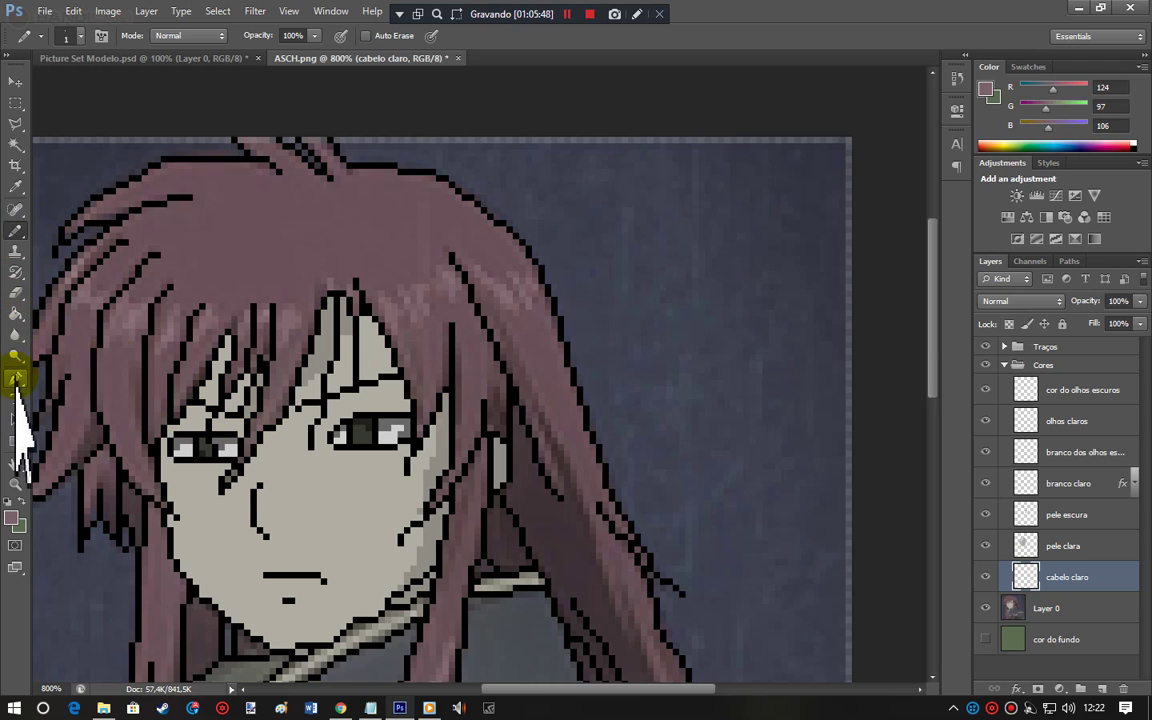
# Step: Outline the light highlight patches on the left side of the hair with Pen tool paths
pyautogui.click(15, 378)
pyautogui.click(84, 252)
pyautogui.click(61, 280)
pyautogui.click(71, 278)
pyautogui.click(85, 255)
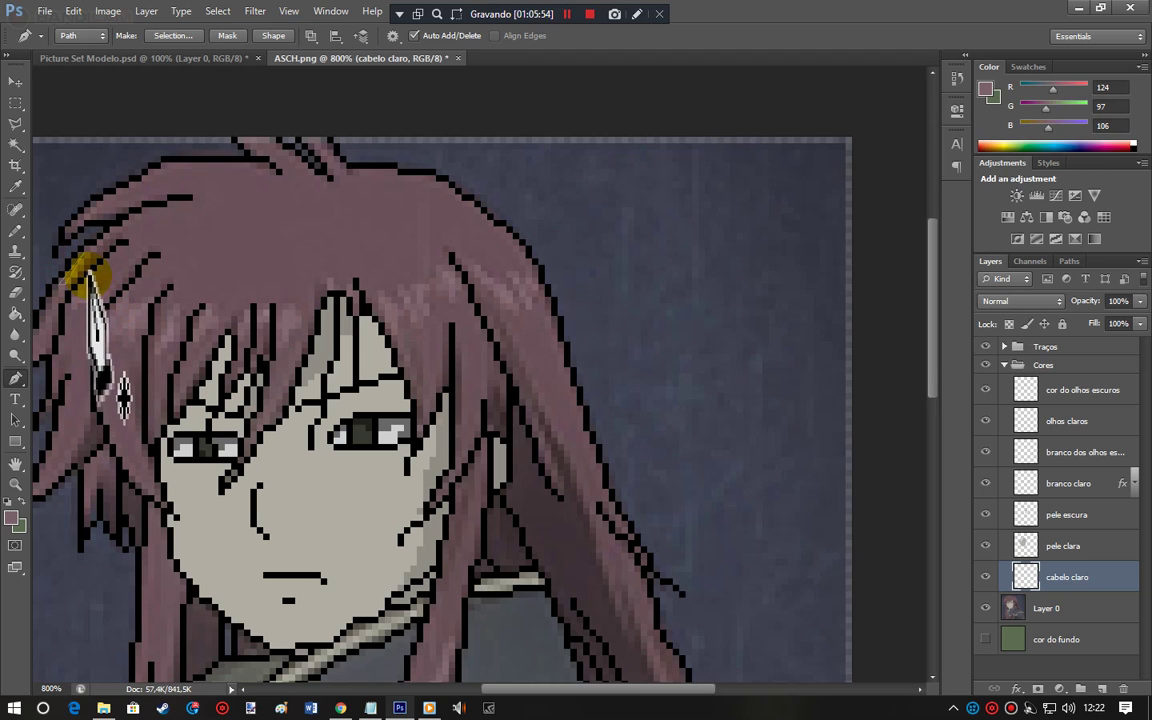
pyautogui.click(113, 290)
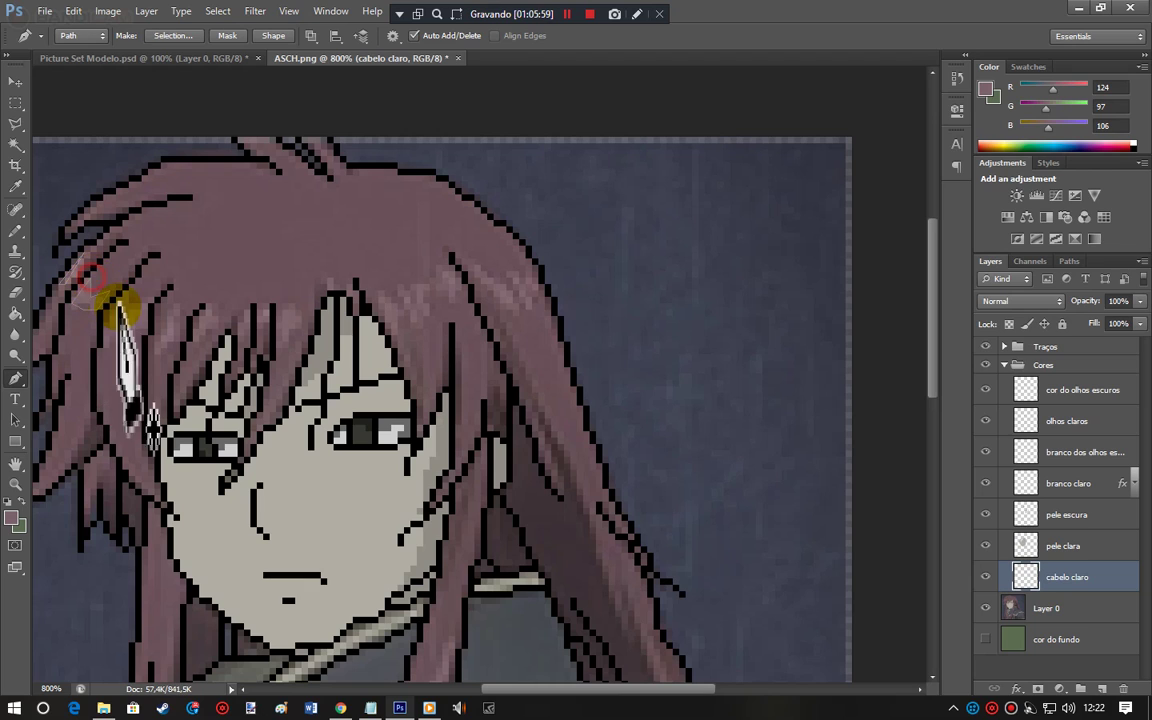
pyautogui.click(120, 341)
pyautogui.click(142, 323)
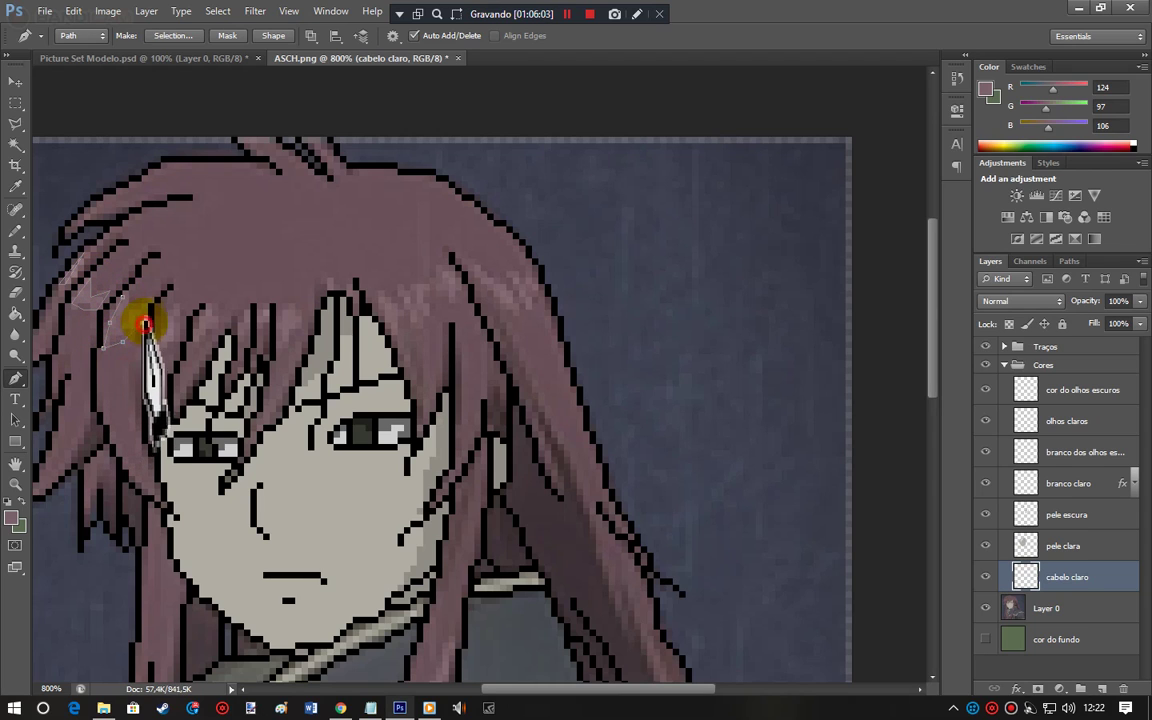
pyautogui.click(122, 296)
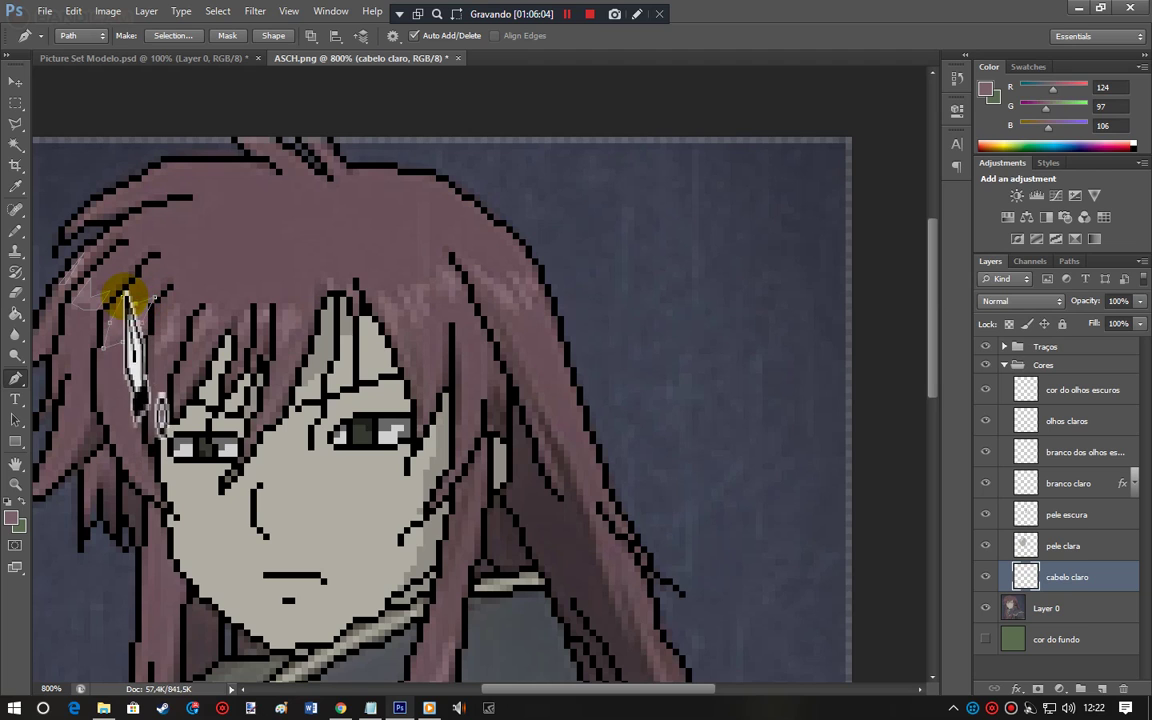
# Step: Trace the highlight band across the fringe and the right side of the hair with Pen tool paths
pyautogui.moveTo(168, 325)
pyautogui.mouseDown()
pyautogui.moveTo(157, 347)
pyautogui.moveTo(181, 296)
pyautogui.moveTo(215, 326)
pyautogui.moveTo(206, 294)
pyautogui.moveTo(249, 303)
pyautogui.moveTo(250, 319)
pyautogui.moveTo(288, 335)
pyautogui.moveTo(290, 303)
pyautogui.moveTo(247, 309)
pyautogui.moveTo(322, 312)
pyautogui.moveTo(345, 292)
pyautogui.moveTo(327, 278)
pyautogui.moveTo(367, 265)
pyautogui.moveTo(360, 249)
pyautogui.moveTo(386, 327)
pyautogui.moveTo(398, 308)
pyautogui.moveTo(380, 290)
pyautogui.moveTo(393, 300)
pyautogui.moveTo(404, 290)
pyautogui.moveTo(418, 326)
pyautogui.moveTo(427, 289)
pyautogui.moveTo(440, 296)
pyautogui.moveTo(470, 277)
pyautogui.mouseUp()
pyautogui.click(212, 304)
pyautogui.click(507, 303)
pyautogui.click(513, 316)
pyautogui.click(527, 305)
pyautogui.moveTo(527, 307)
pyautogui.mouseDown()
pyautogui.moveTo(522, 268)
pyautogui.moveTo(519, 281)
pyautogui.mouseUp()
pyautogui.click(519, 279)
pyautogui.click(508, 286)
pyautogui.click(493, 276)
pyautogui.click(472, 260)
pyautogui.moveTo(470, 260)
pyautogui.mouseDown()
pyautogui.moveTo(425, 283)
pyautogui.moveTo(399, 278)
pyautogui.mouseUp()
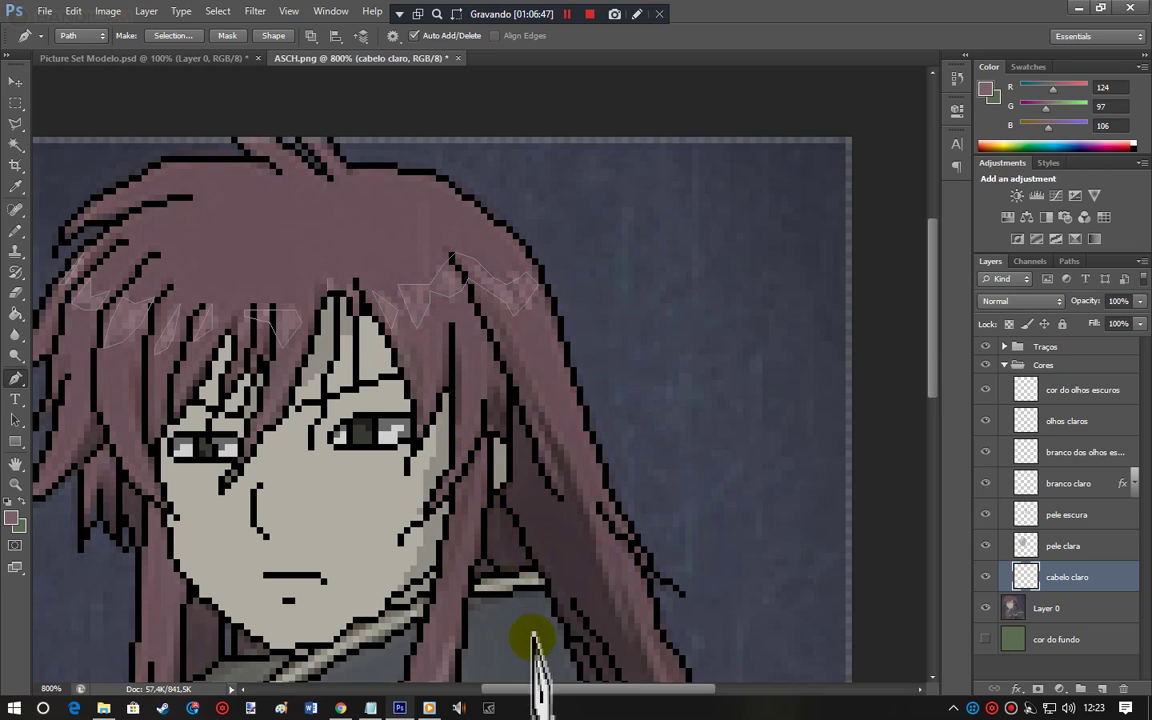
# Step: Draw a closed Pen path around the highlight on the long front strand falling over the collar
pyautogui.moveTo(553, 690); pyautogui.dragTo(492, 690)
pyautogui.moveTo(940, 358); pyautogui.dragTo(932, 452)
pyautogui.click(686, 252)
pyautogui.click(668, 316)
pyautogui.click(636, 372)
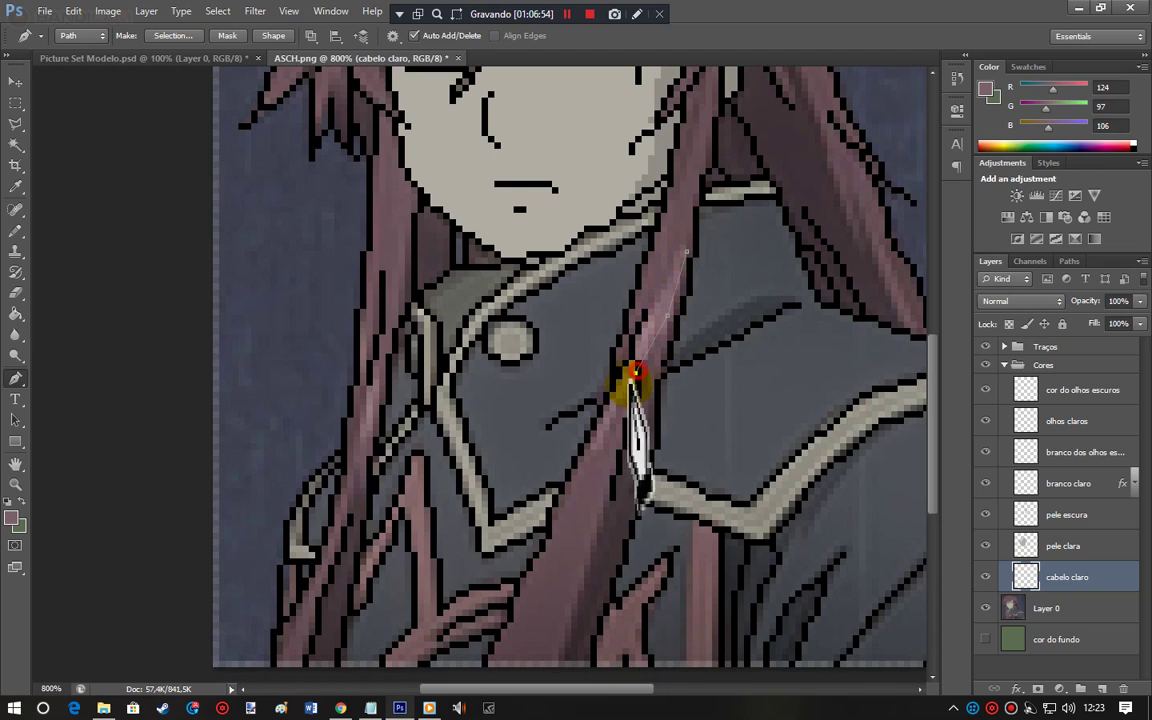
pyautogui.click(597, 450)
pyautogui.click(616, 400)
pyautogui.click(643, 316)
pyautogui.click(685, 250)
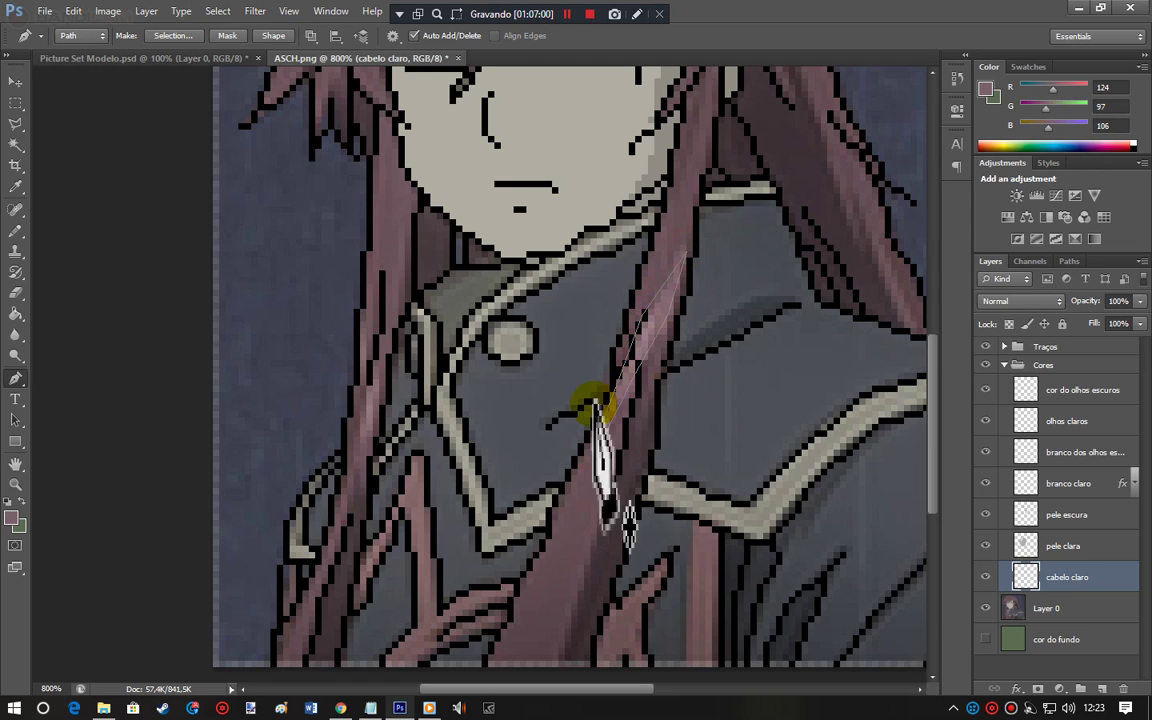
# Step: Draw a closed Pen path around the highlight on the long hair strand at the left of the collar
pyautogui.click(359, 321)
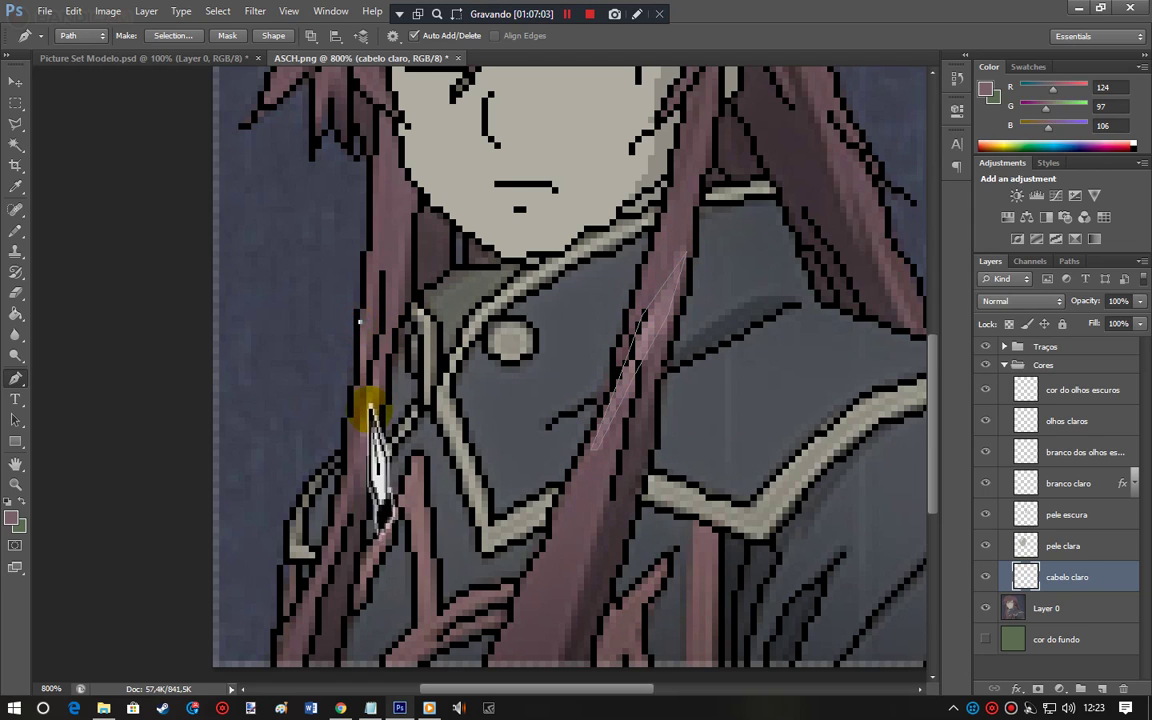
pyautogui.moveTo(365, 408); pyautogui.dragTo(360, 443)
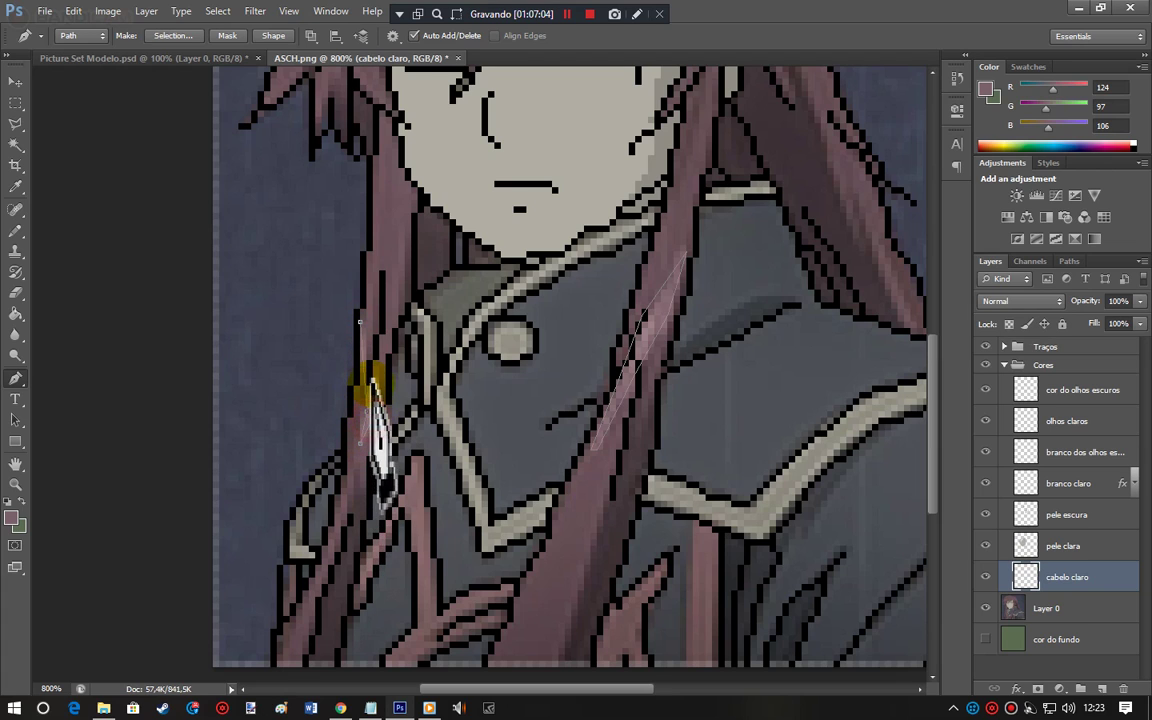
pyautogui.moveTo(373, 380); pyautogui.dragTo(360, 322)
pyautogui.click(359, 321)
pyautogui.moveTo(600, 690); pyautogui.dragTo(656, 690)
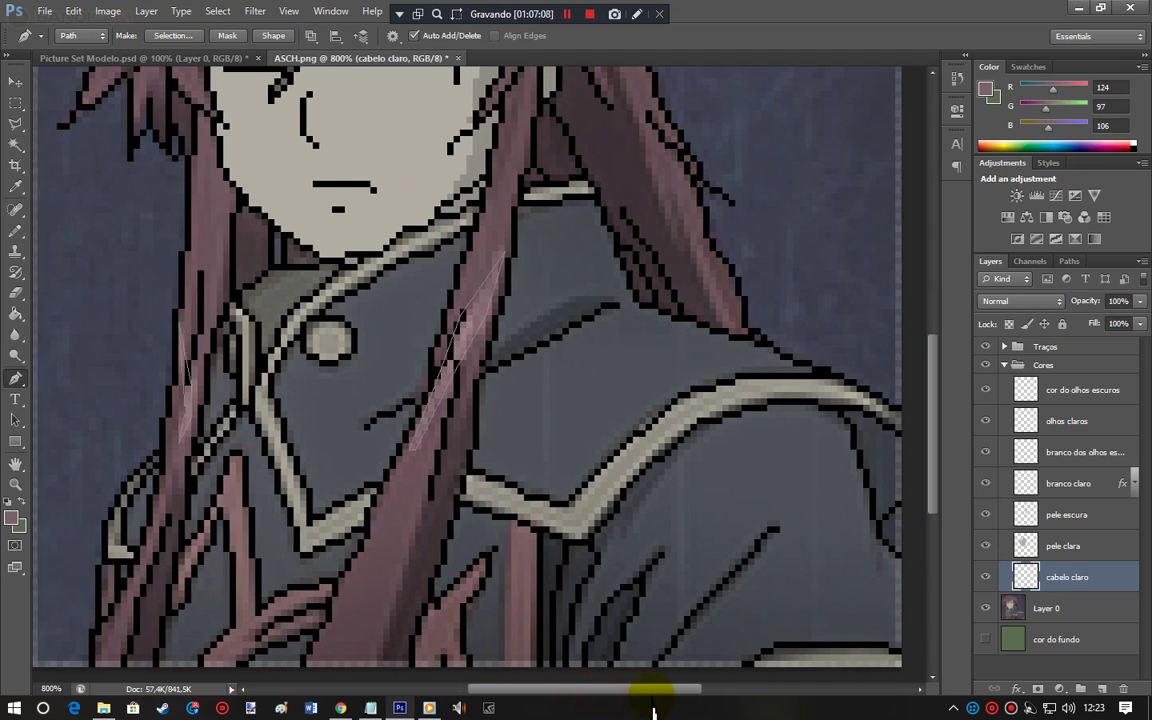
pyautogui.moveTo(931, 391); pyautogui.dragTo(929, 305)
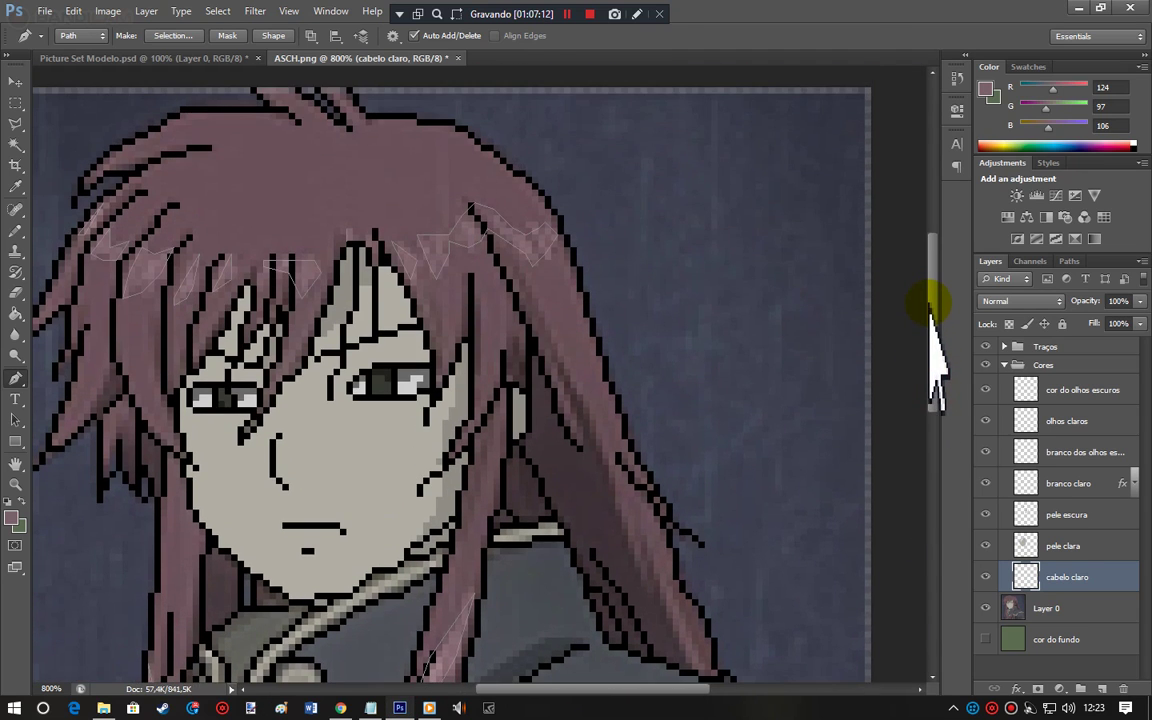
# Step: Fill the hair highlight paths on the cabelo claro layer with the foreground color at 100% opacity in Normal mode
pyautogui.rightClick(564, 460)
pyautogui.click(636, 227)
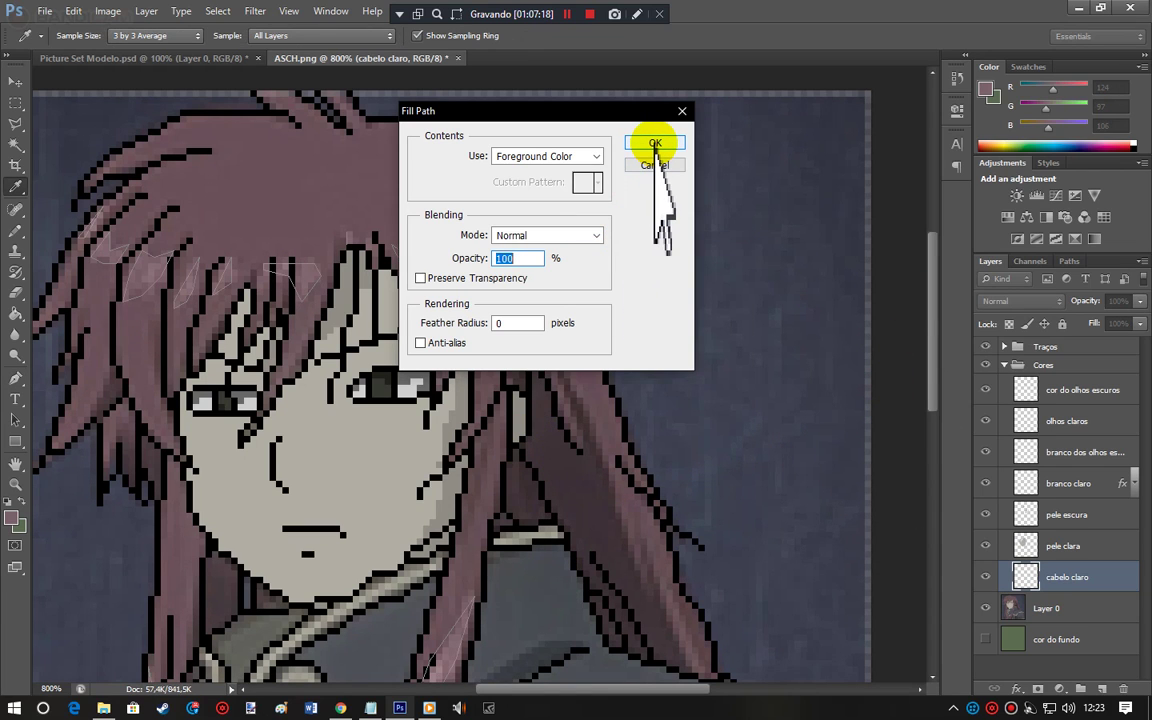
pyautogui.click(655, 143)
pyautogui.press('p')
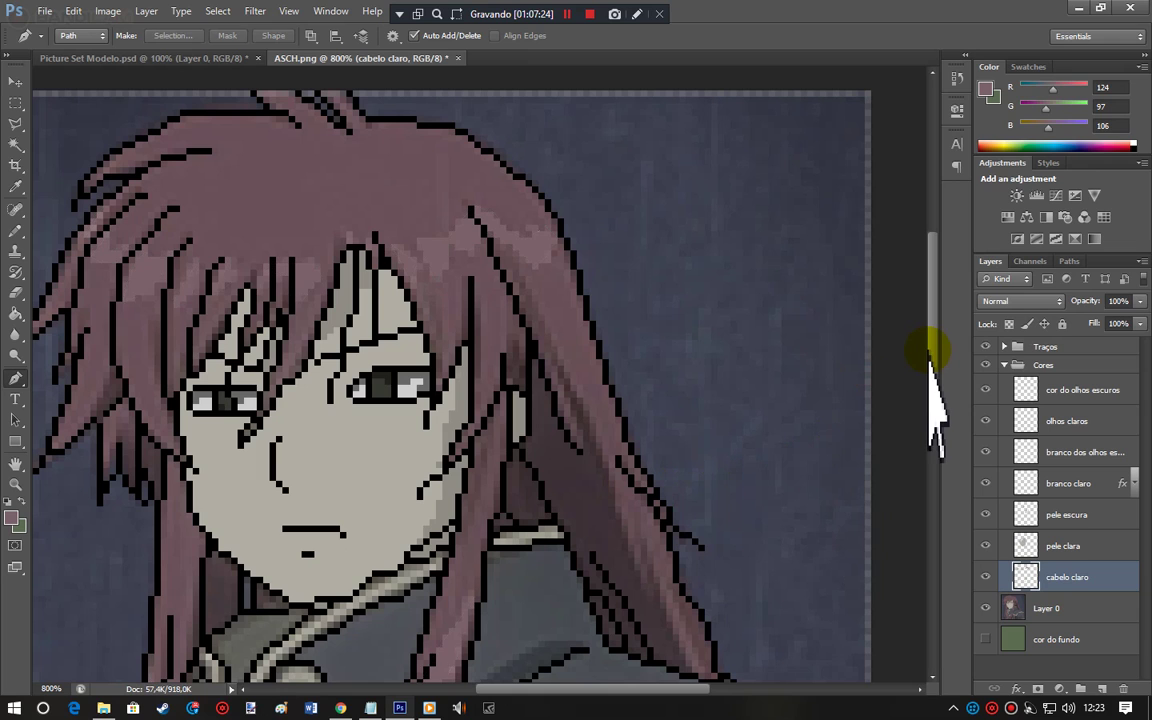
# Step: Create a new layer named cabelo medio and place it directly below the cabelo claro layer
pyautogui.moveTo(928, 355); pyautogui.dragTo(933, 412)
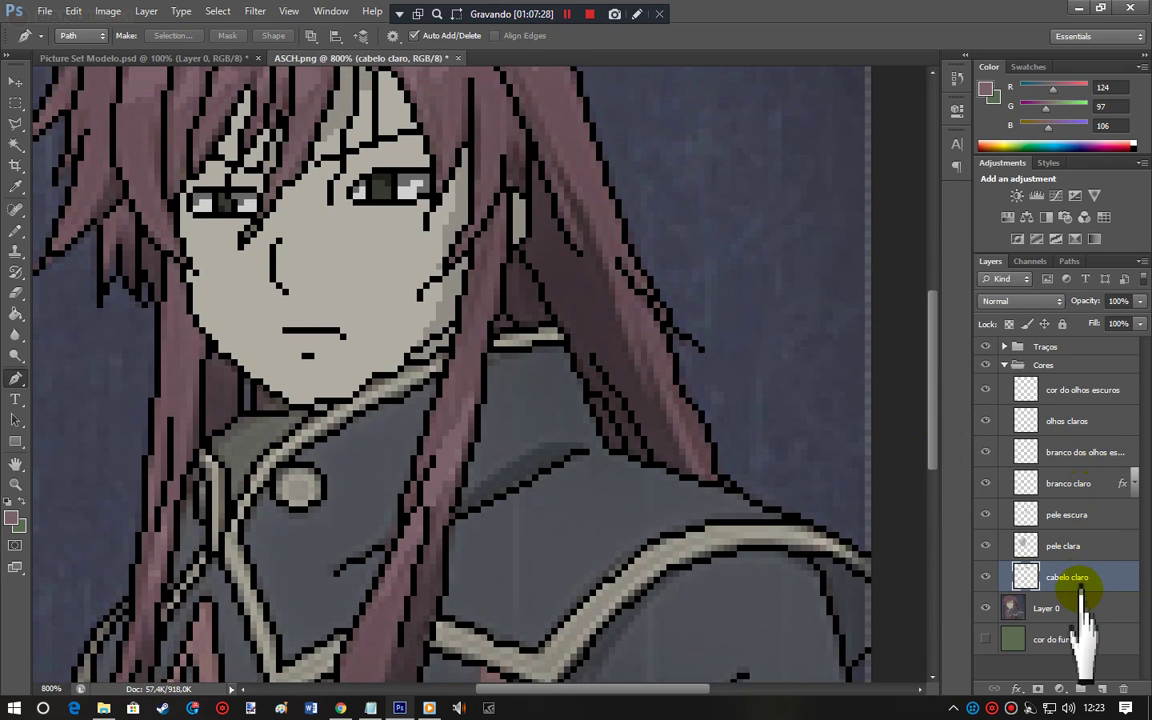
pyautogui.hotkey('ctrl', 'shift', 'n')
pyautogui.write('cabelo medio')
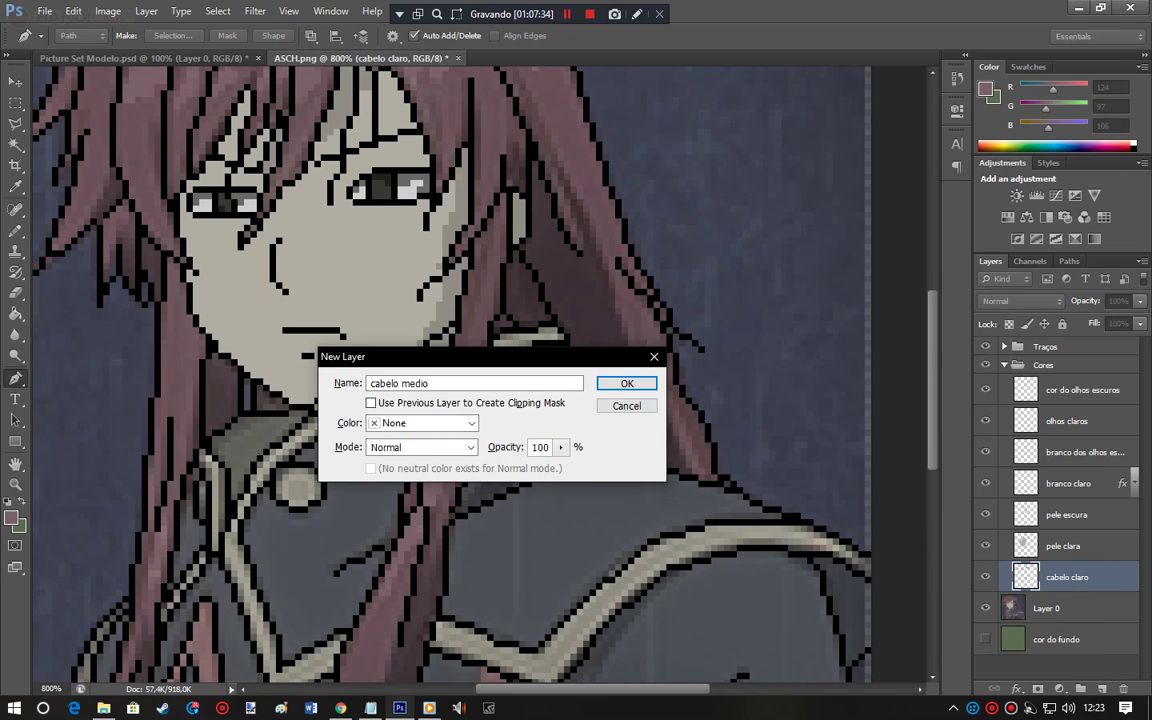
pyautogui.press('Return')
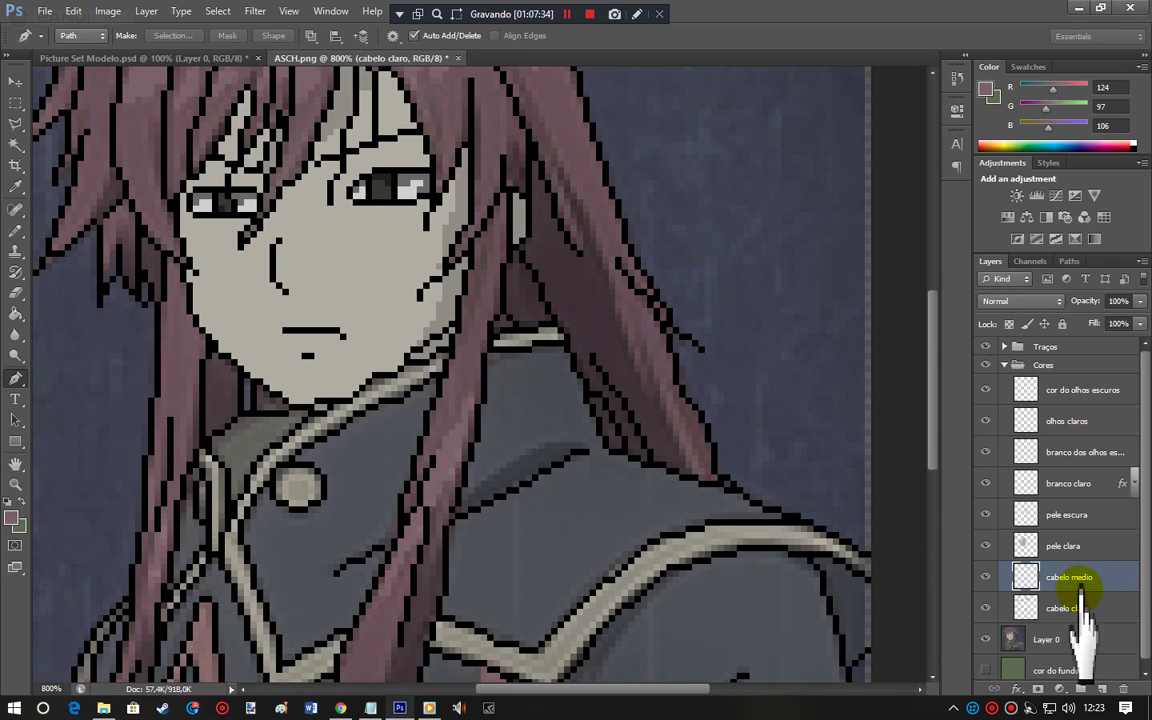
pyautogui.moveTo(1082, 592); pyautogui.dragTo(1100, 614)
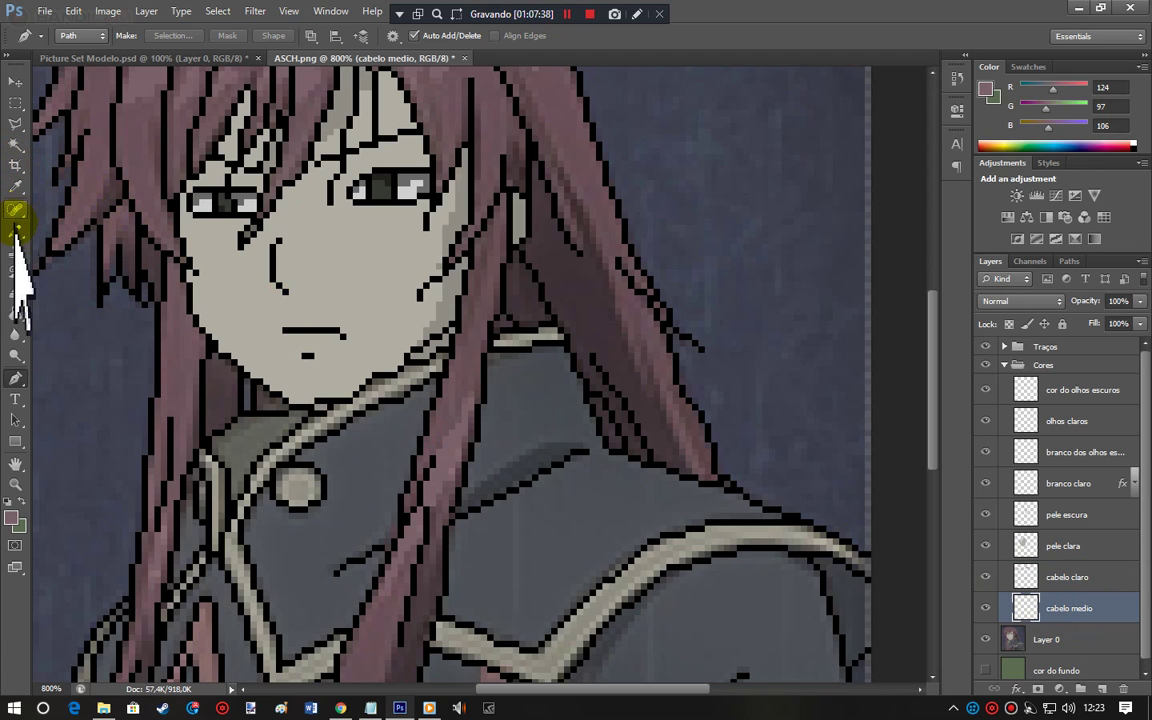
# Step: Sample the medium hair tone (RGB 107, 81, 91) from the hair left of the face as the foreground color
pyautogui.click(13, 232)
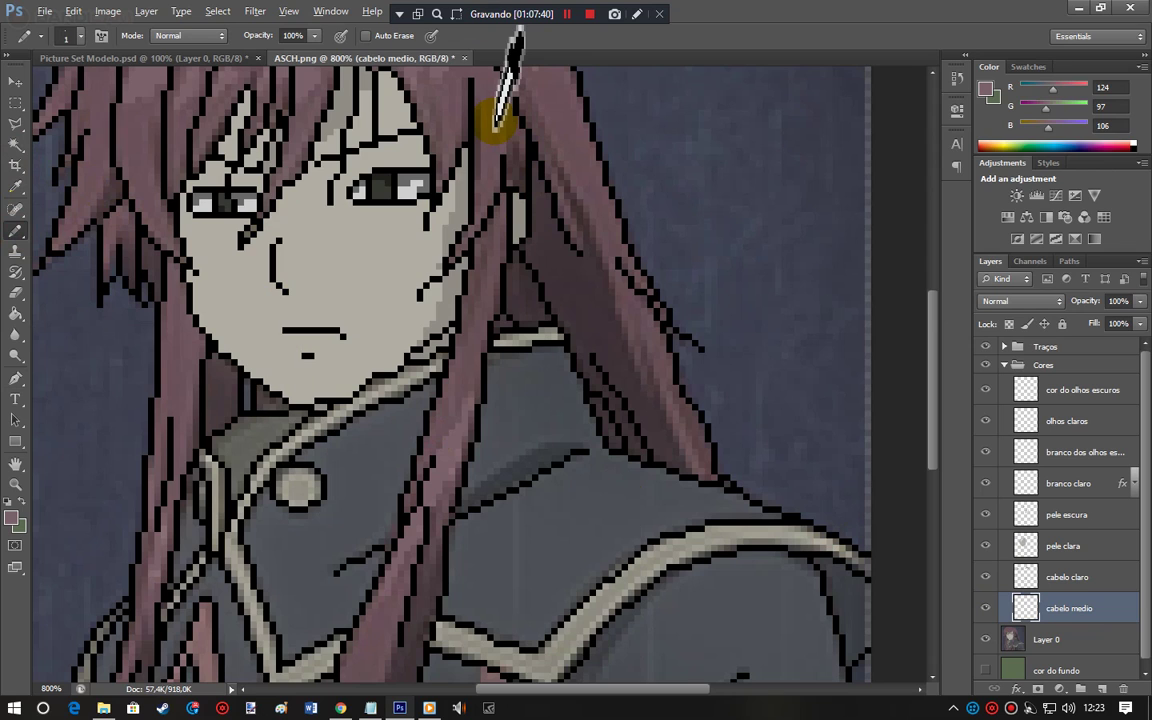
pyautogui.keyDown('alt'); pyautogui.click(122, 137); pyautogui.keyUp('alt')
pyautogui.moveTo(933, 386); pyautogui.dragTo(924, 325)
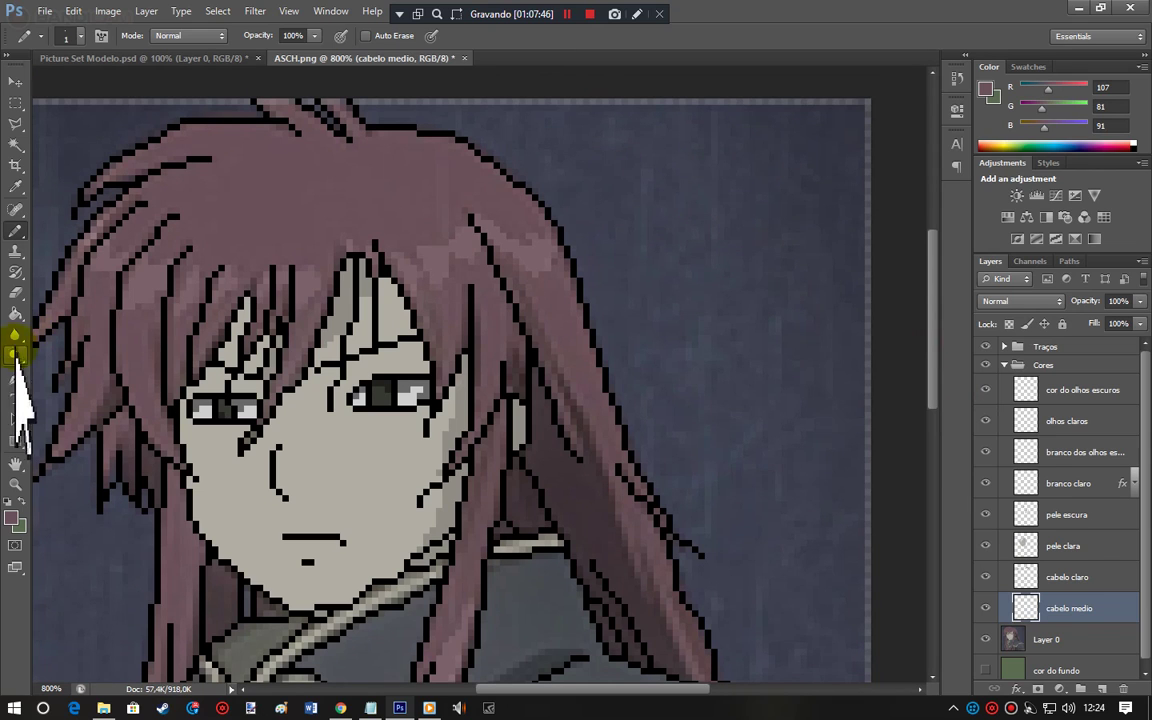
# Step: Start a Pen path at the tuft on top of the head and trace the crown's left outline around the upper-left lock
pyautogui.click(15, 378)
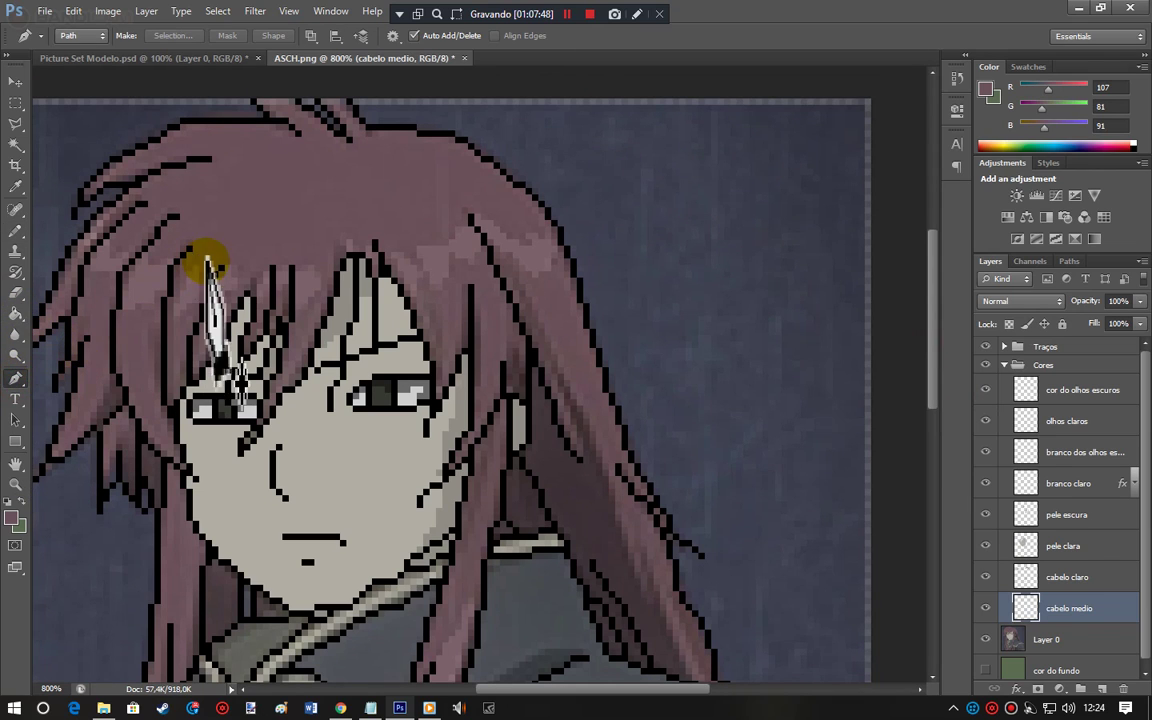
pyautogui.click(256, 93)
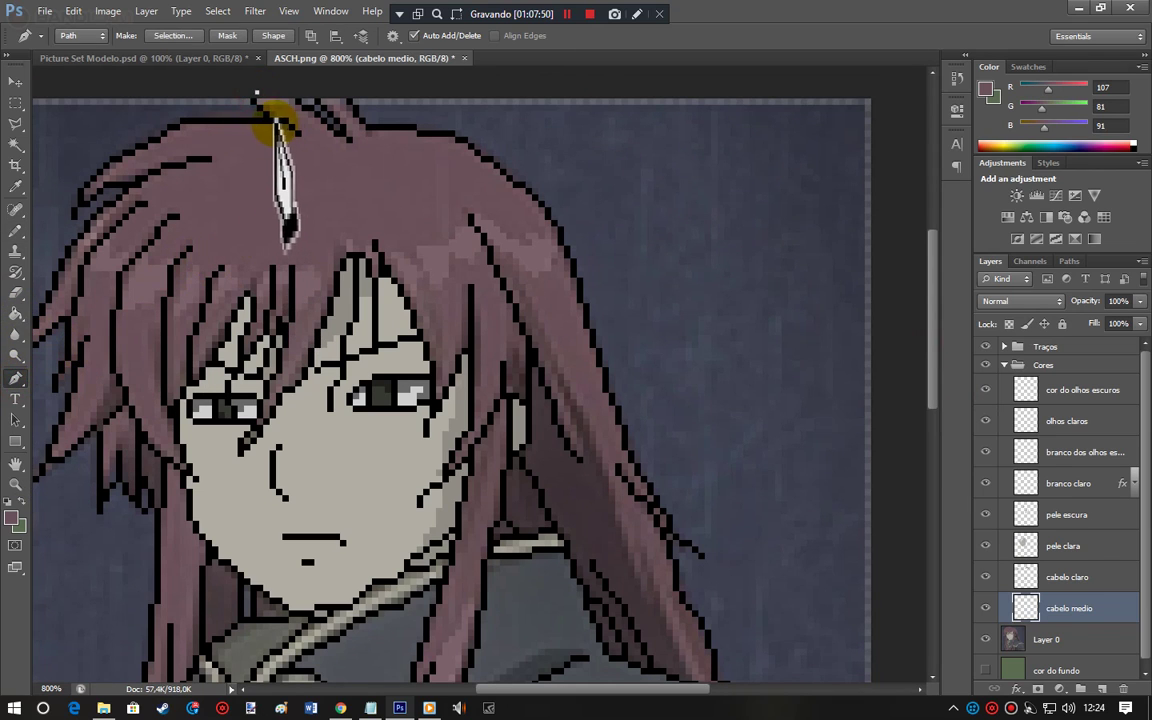
pyautogui.click(174, 124)
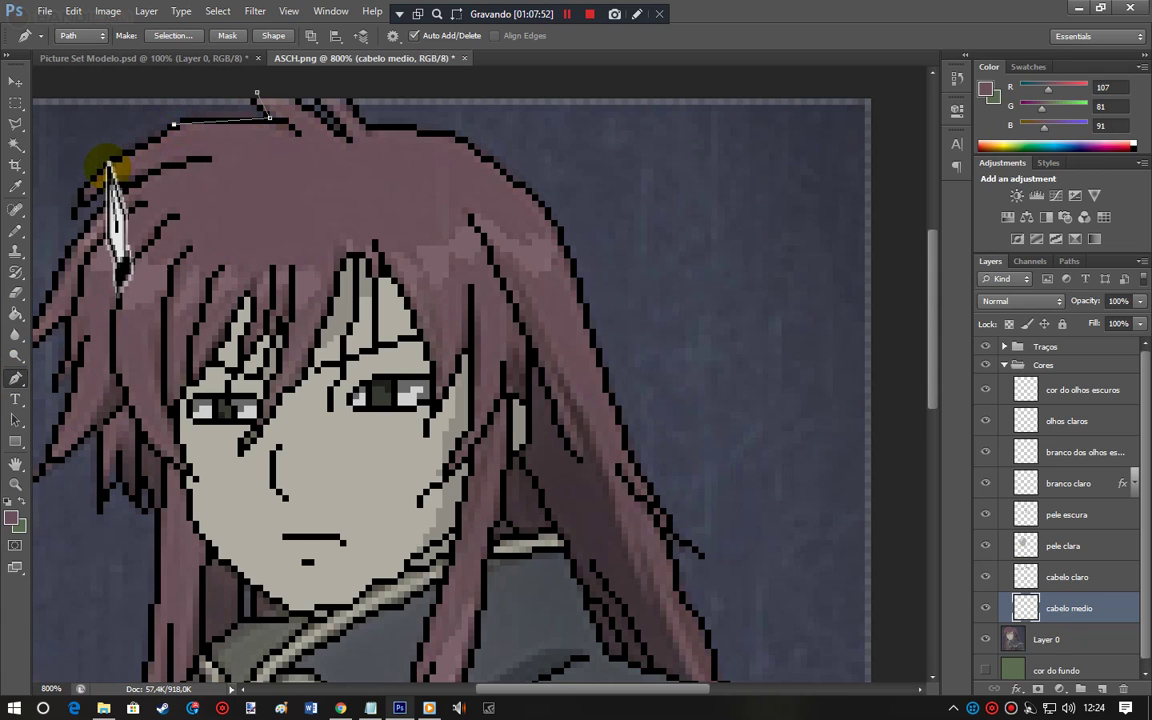
pyautogui.click(78, 208)
pyautogui.click(108, 183)
pyautogui.click(135, 181)
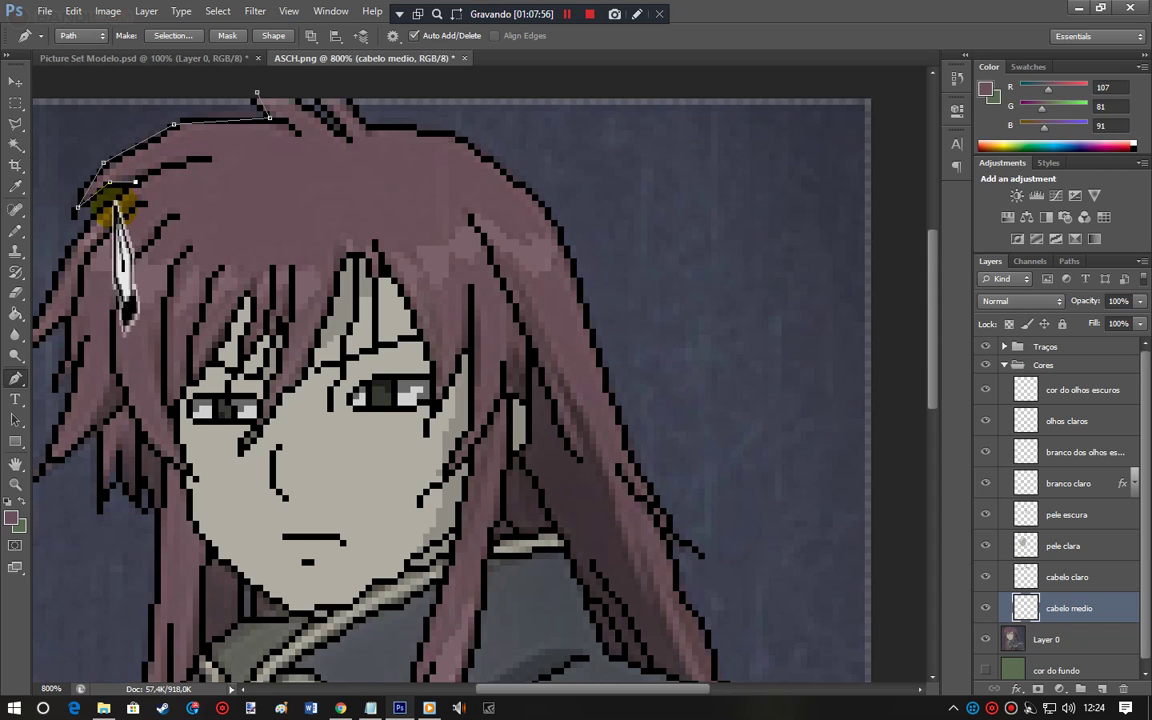
pyautogui.click(114, 206)
# Step: Continue the Pen path down the hair's outer left edge and around the tip of the outermost pointed lock
pyautogui.moveTo(637, 689); pyautogui.dragTo(592, 691)
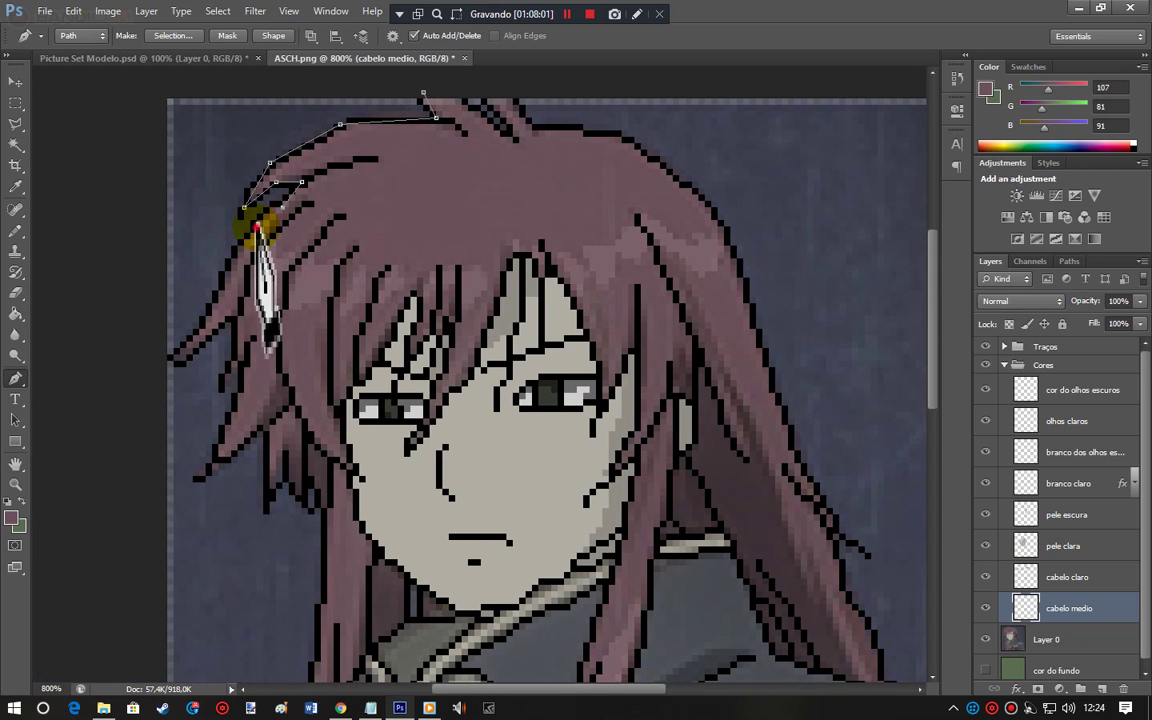
pyautogui.click(231, 258)
pyautogui.click(212, 303)
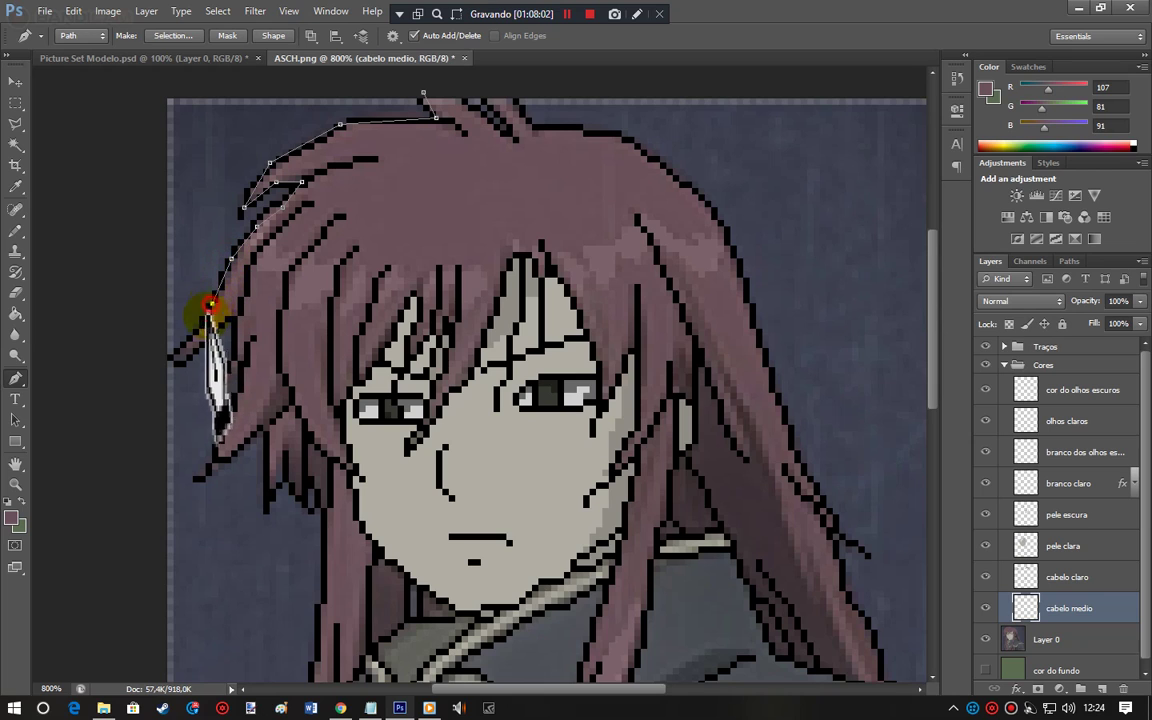
pyautogui.click(173, 354)
pyautogui.click(180, 365)
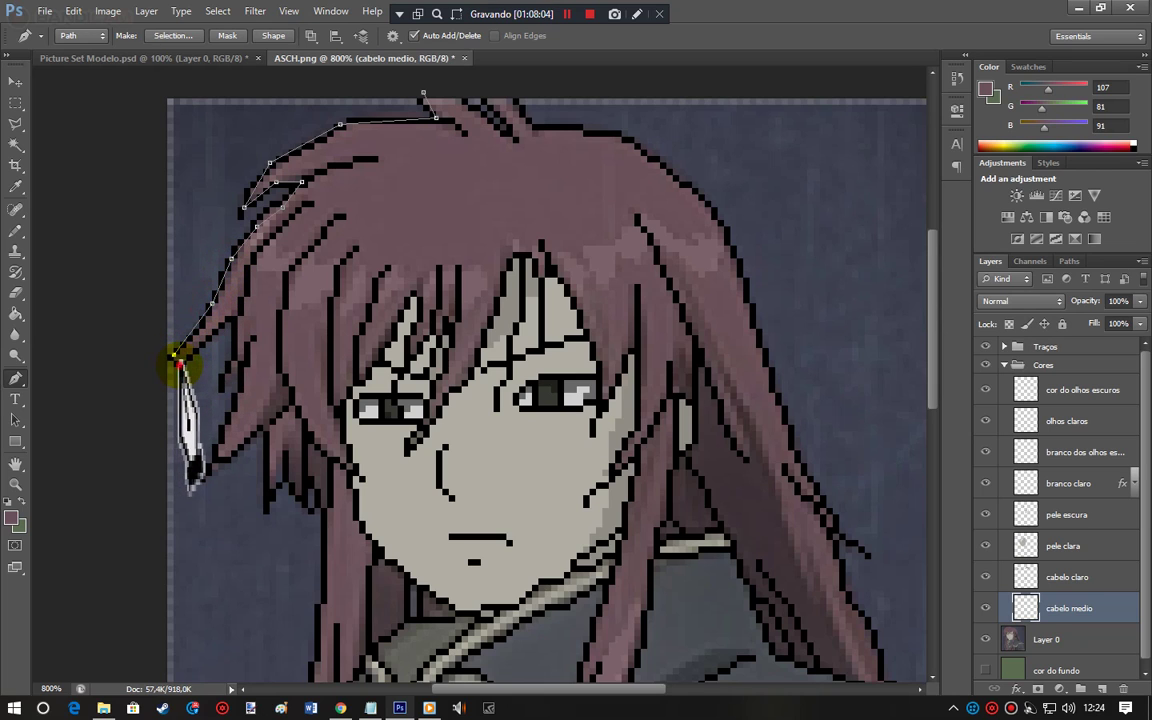
pyautogui.click(200, 343)
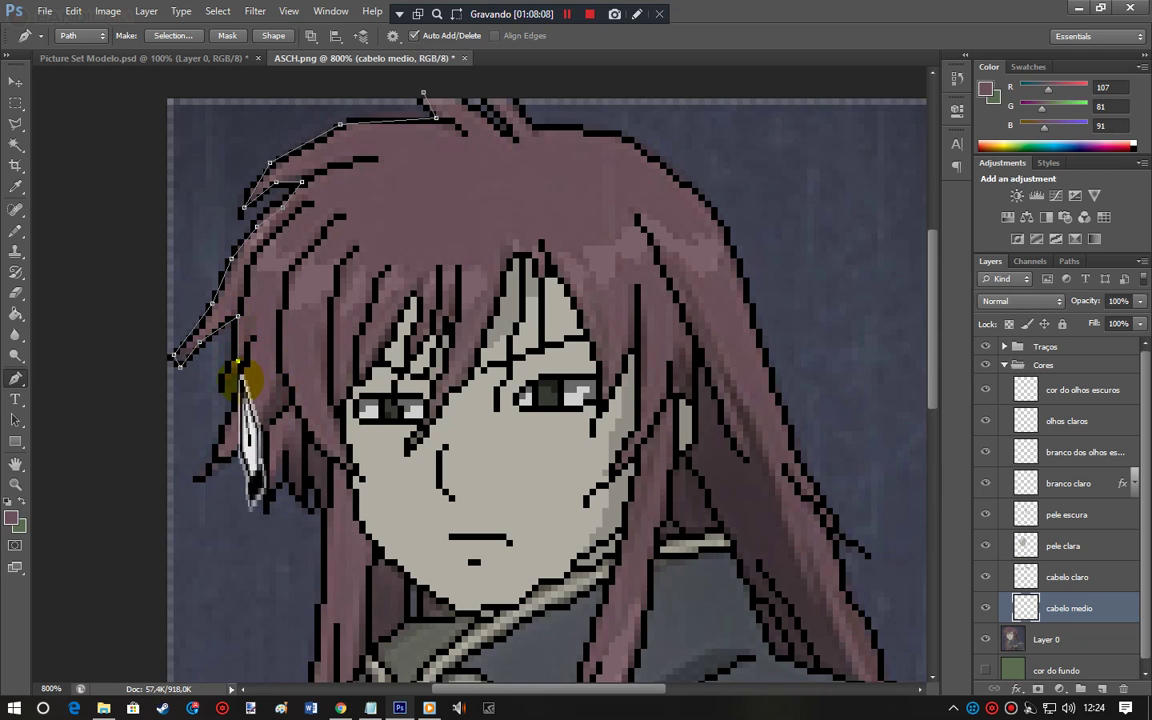
# Step: Extend the Pen path around the lower pointed lock on the left side of the hair
pyautogui.click(250, 373)
pyautogui.click(238, 396)
pyautogui.click(224, 427)
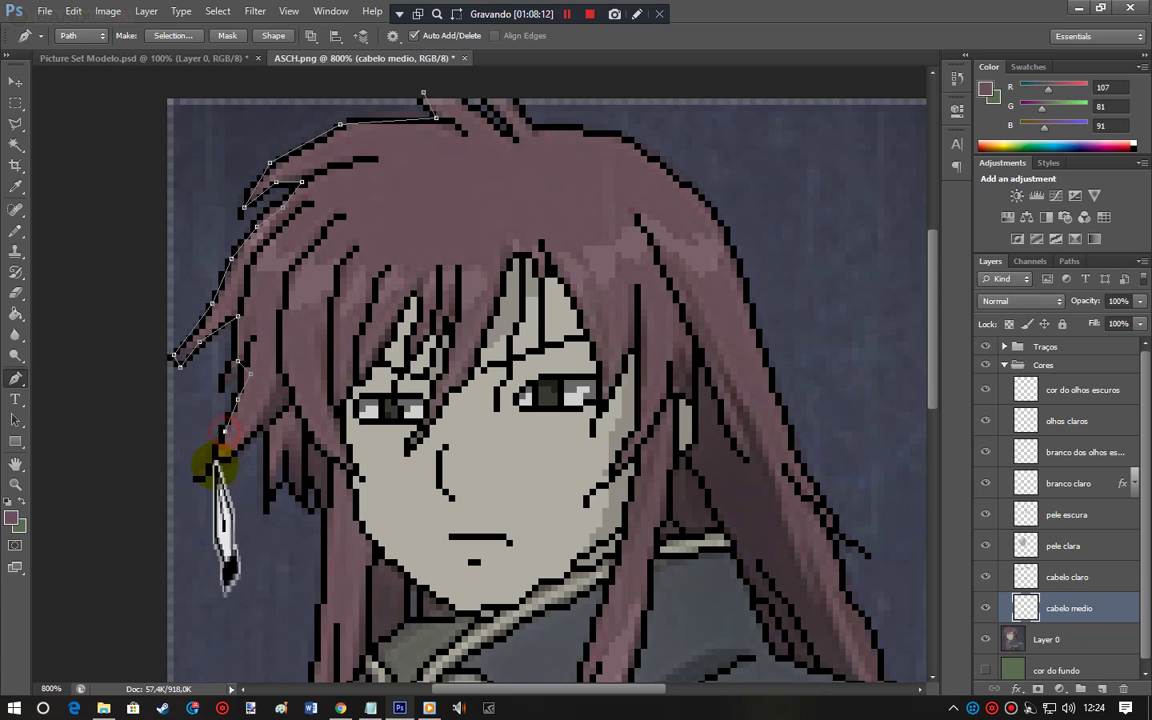
pyautogui.click(218, 462)
pyautogui.click(257, 429)
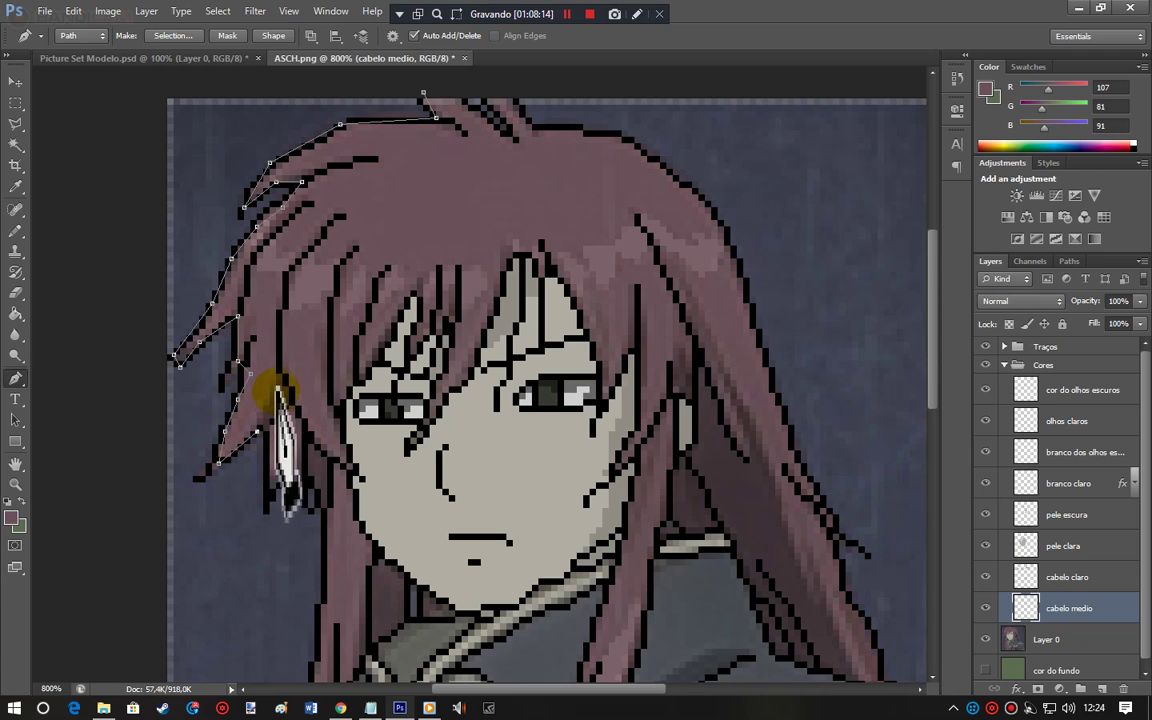
# Step: Trace the Pen path around the shadow gap and short tufts left of the face, up to the start of the long strand
pyautogui.click(293, 400)
pyautogui.click(262, 428)
pyautogui.click(268, 493)
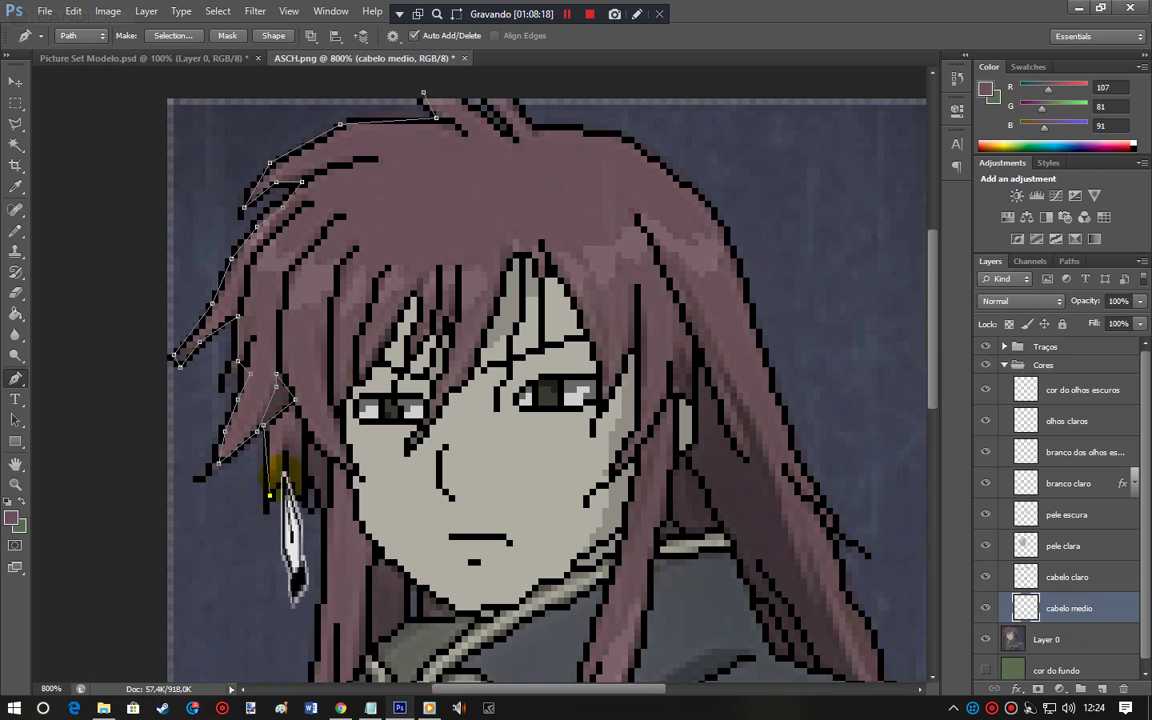
pyautogui.click(301, 424)
pyautogui.click(321, 449)
pyautogui.click(333, 463)
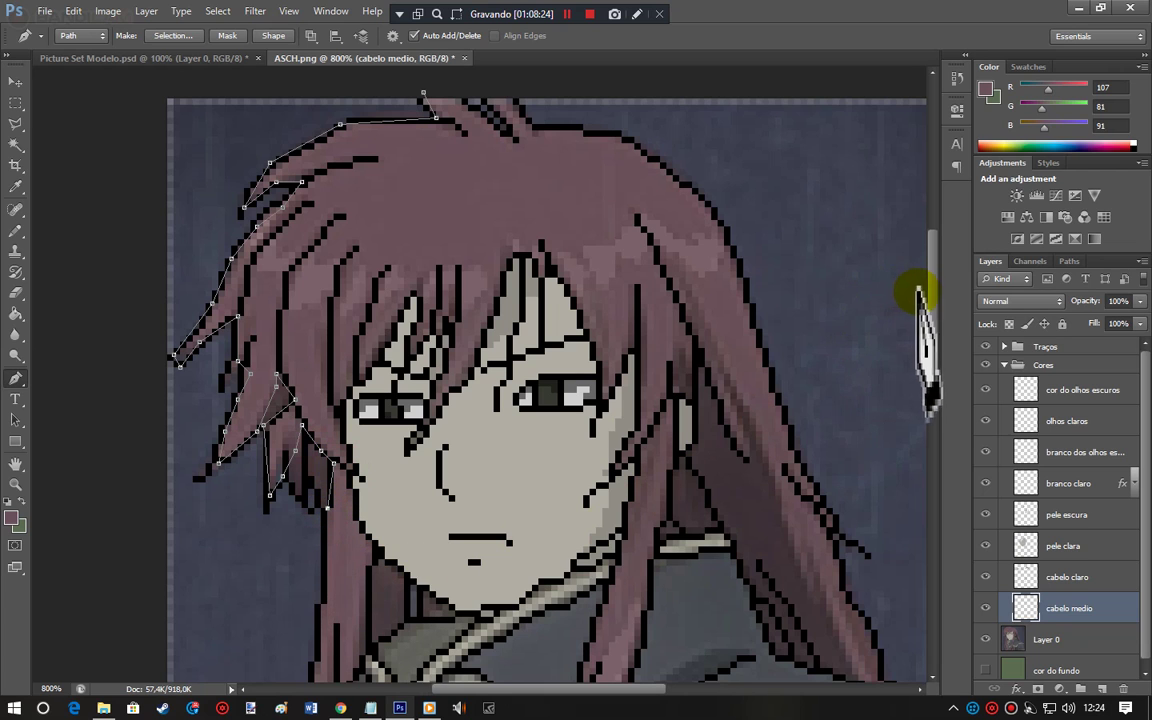
# Step: Continue the Pen path down the outer edge of the long left strand and around its end at the canvas's lower edge
pyautogui.moveTo(933, 283); pyautogui.dragTo(932, 392)
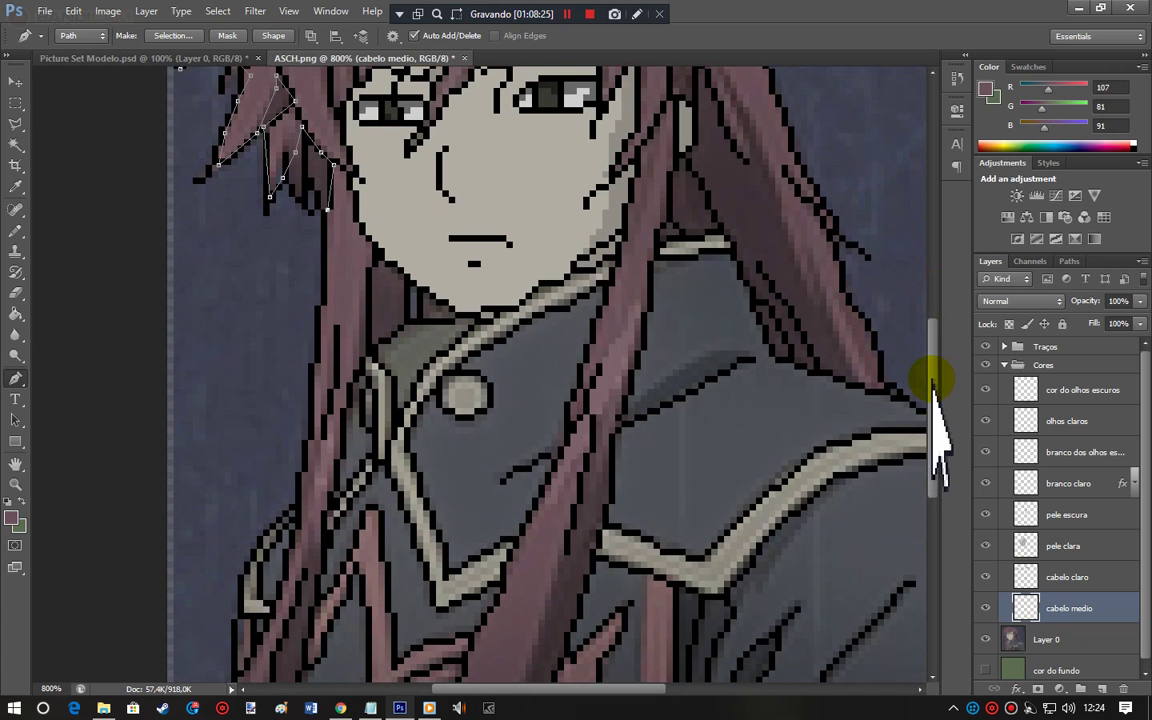
pyautogui.click(320, 311)
pyautogui.click(314, 370)
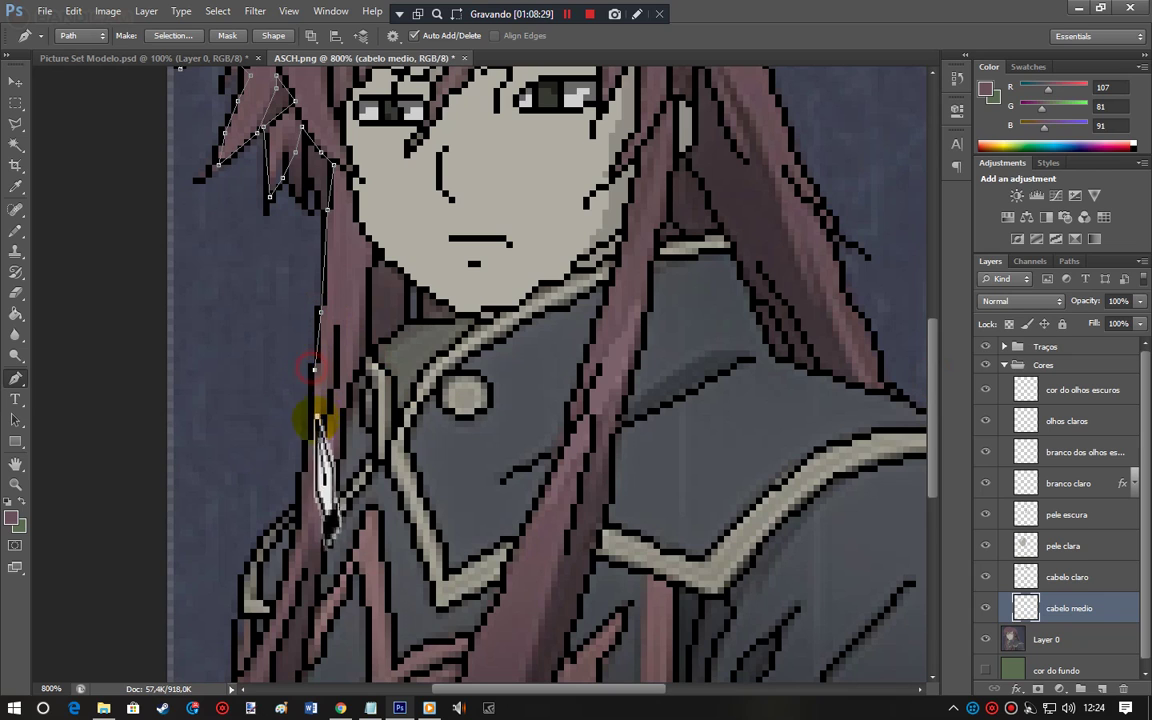
pyautogui.click(307, 445)
pyautogui.click(301, 486)
pyautogui.moveTo(936, 393); pyautogui.dragTo(931, 478)
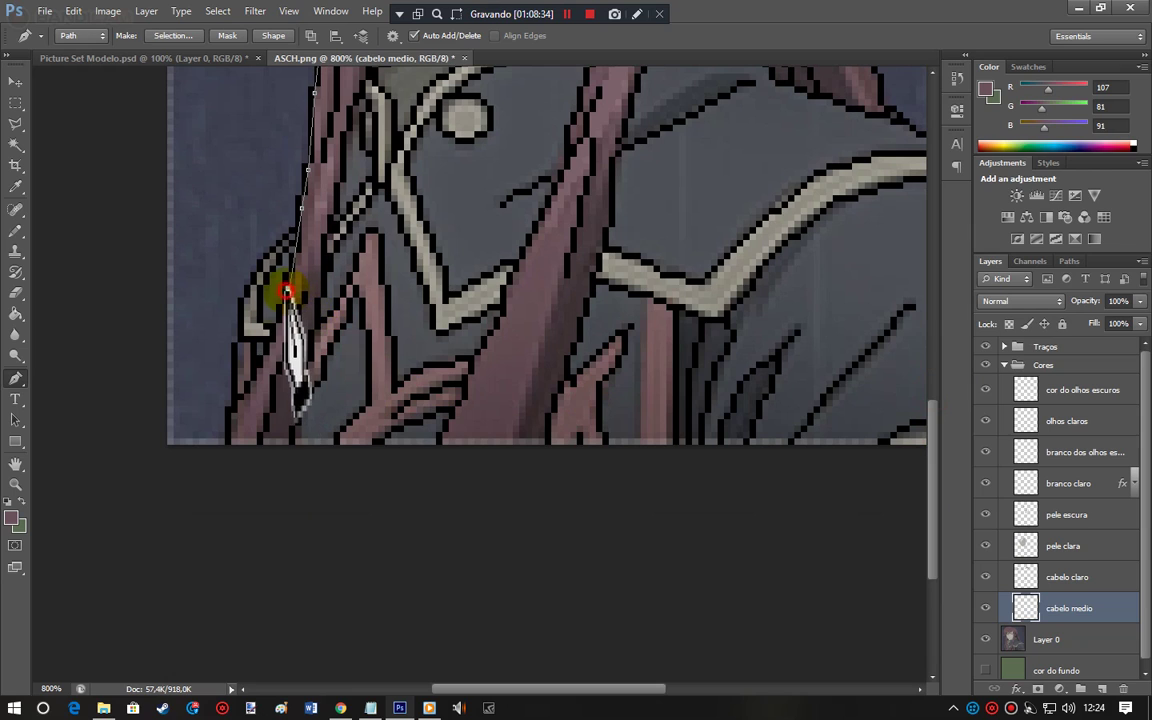
pyautogui.click(286, 292)
pyautogui.click(249, 386)
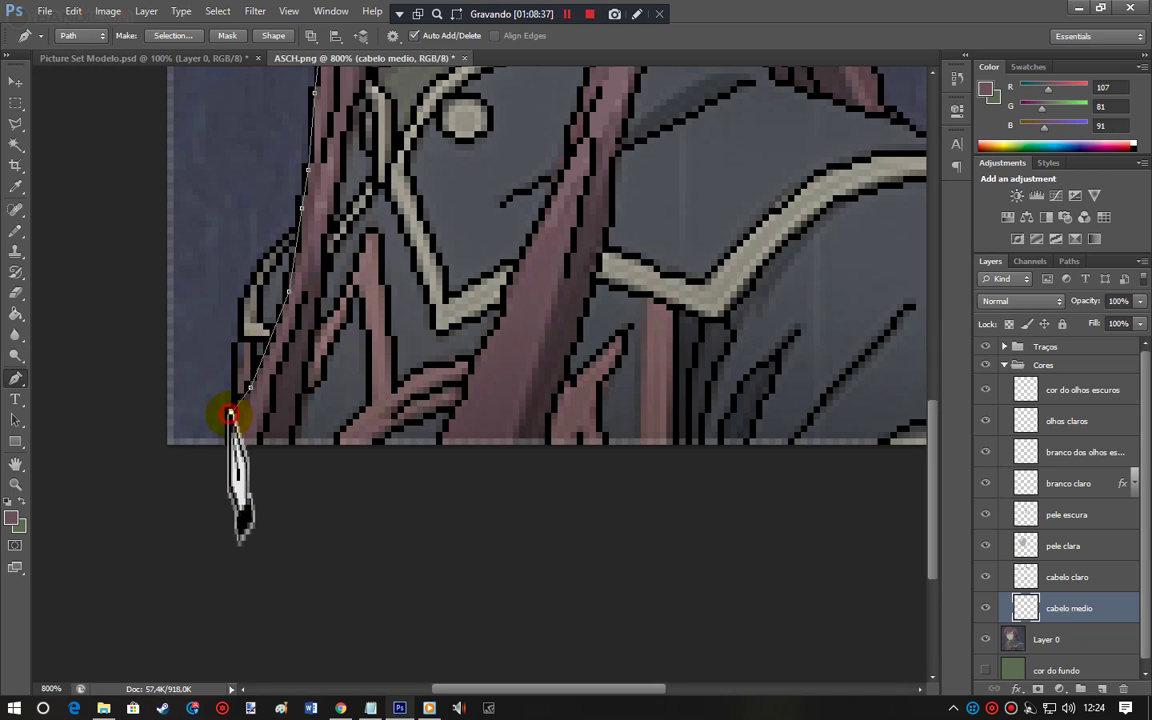
pyautogui.click(231, 457)
pyautogui.click(262, 445)
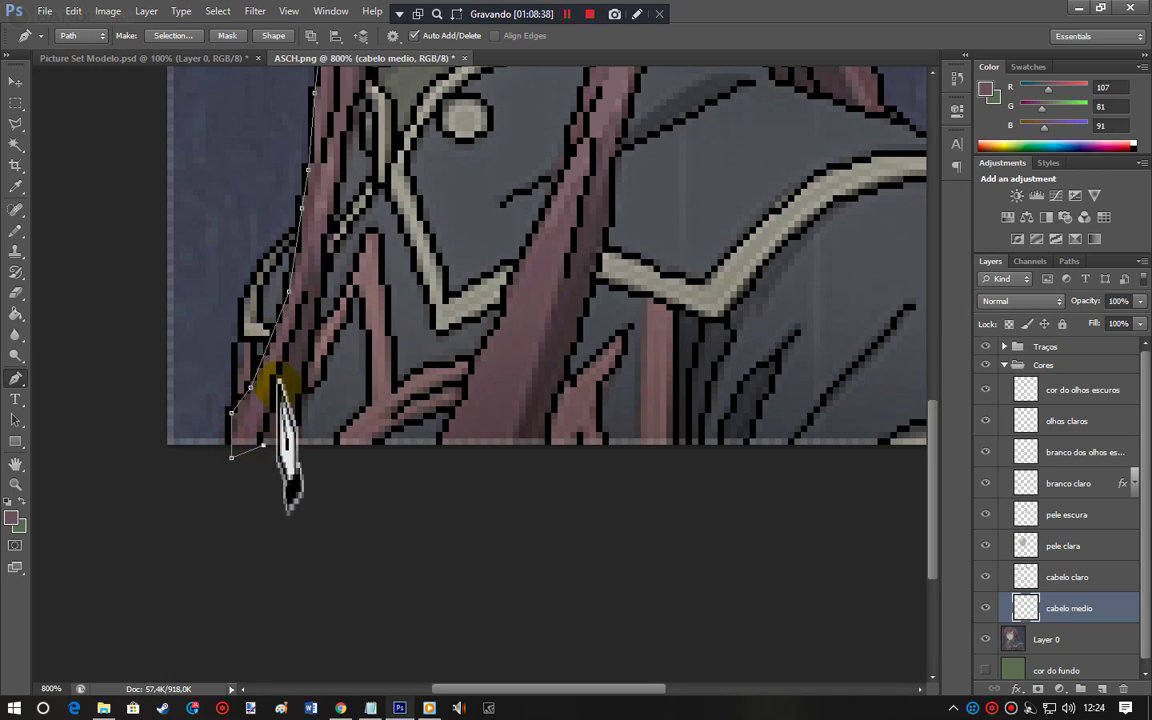
# Step: Trace the Pen path back up the inner edge of the long left strand to the jawline
pyautogui.click(308, 291)
pyautogui.click(322, 235)
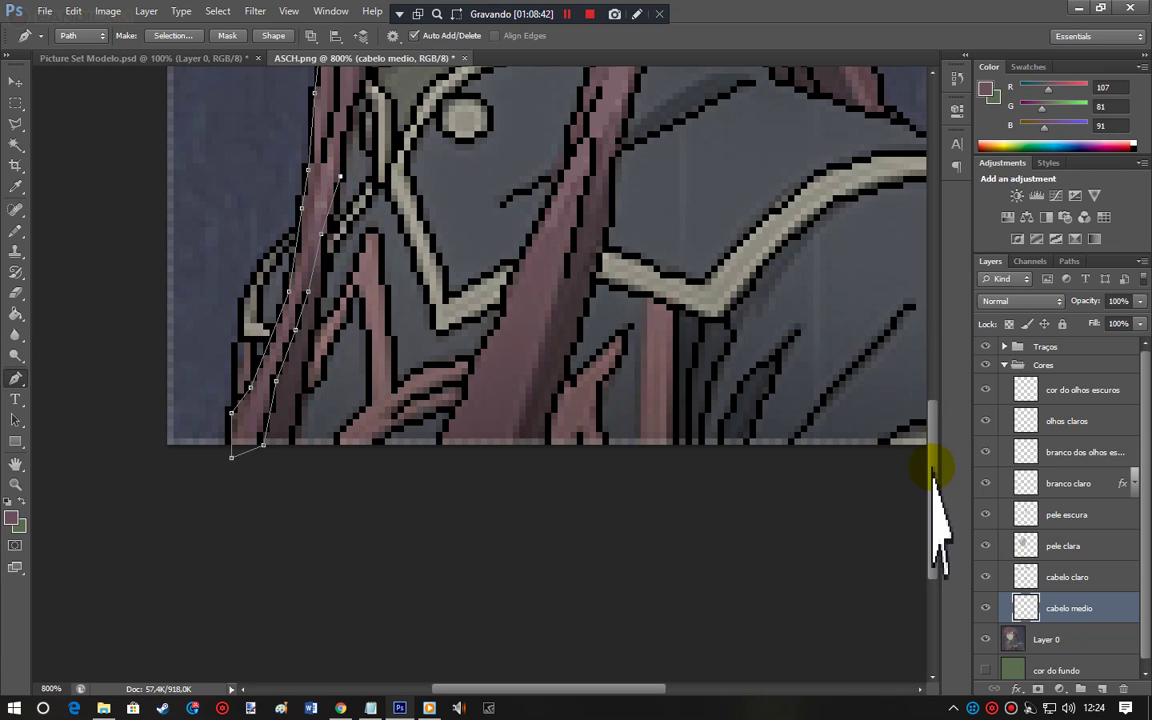
pyautogui.scroll(3, 935, 492)
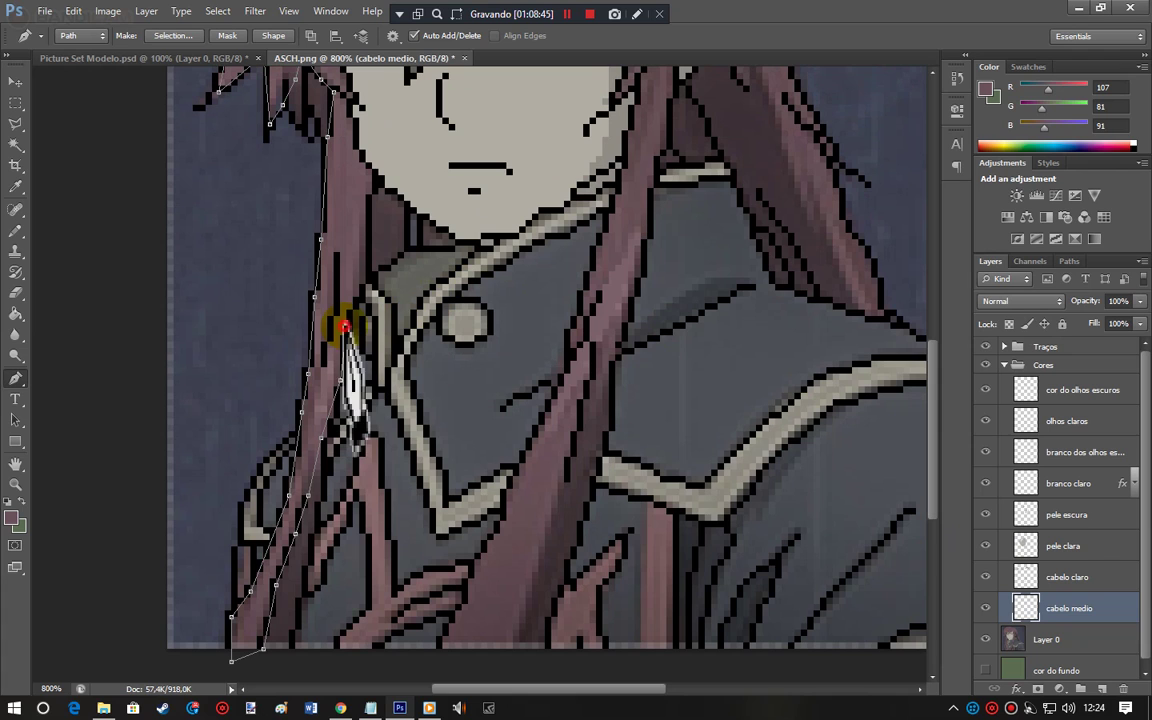
pyautogui.click(362, 295)
pyautogui.click(366, 258)
pyautogui.click(372, 186)
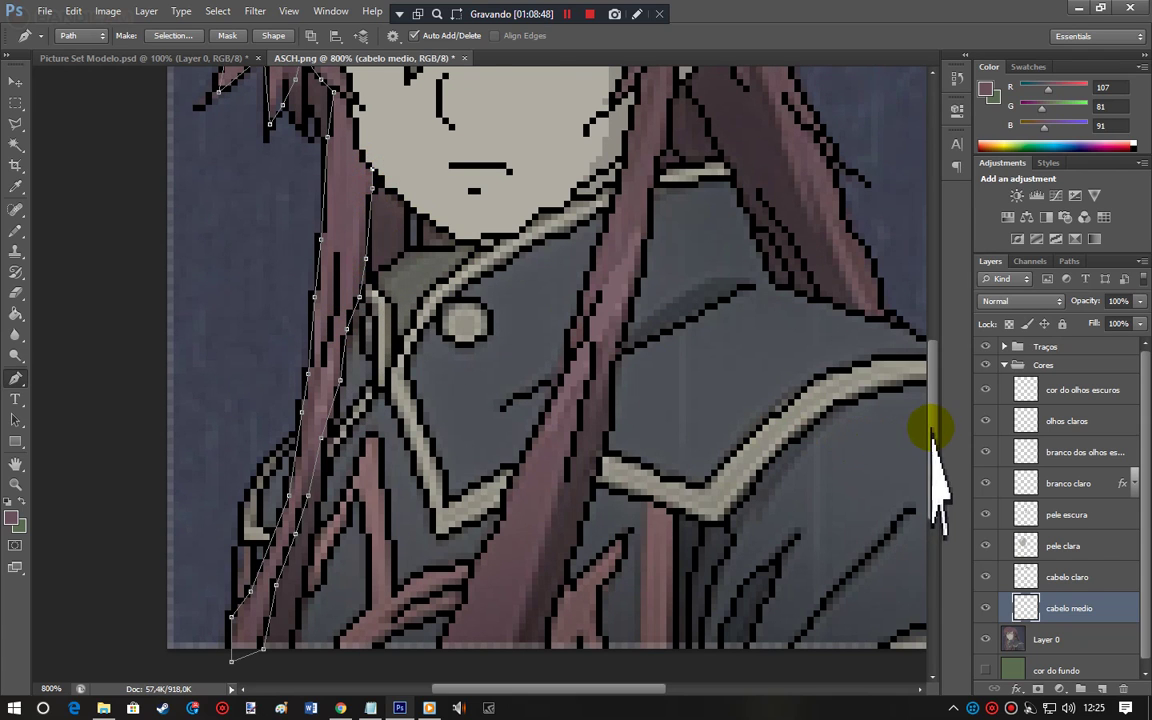
# Step: Continue the Pen path up the left cheek and around the fringe locks over the left eye to the forehead parting
pyautogui.scroll(3, 939, 460)
pyautogui.click(349, 290)
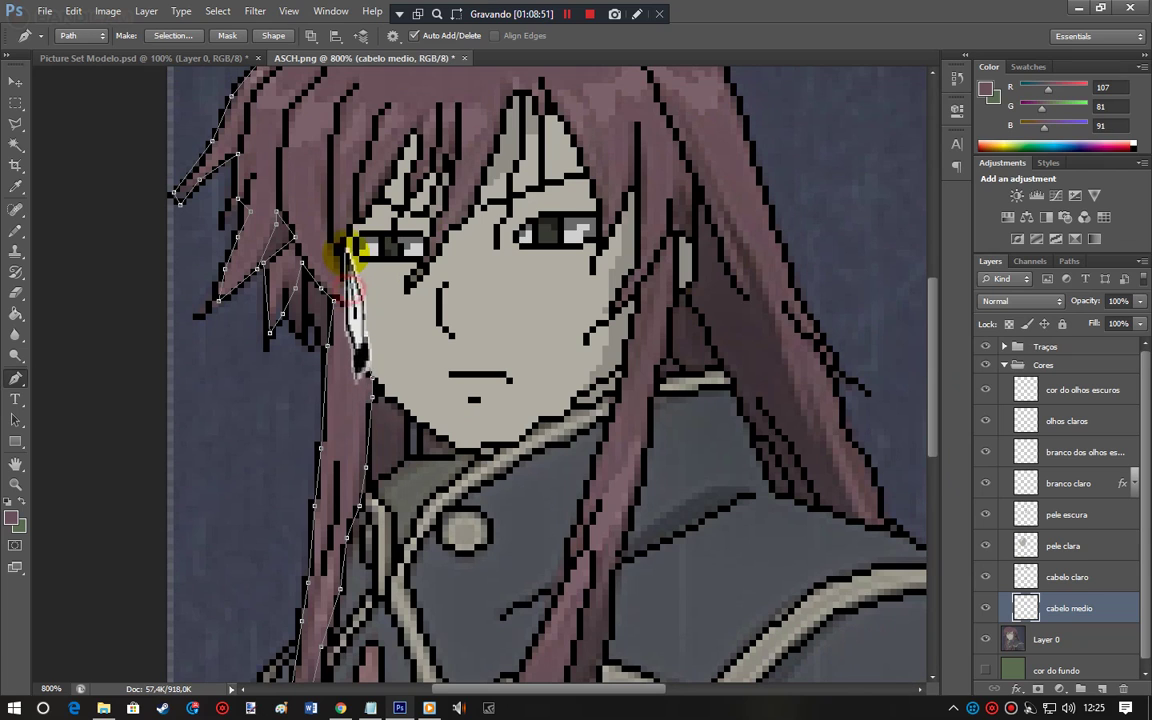
pyautogui.click(341, 247)
pyautogui.moveTo(354, 220); pyautogui.dragTo(437, 254)
pyautogui.click(475, 212)
pyautogui.click(488, 167)
pyautogui.moveTo(505, 120); pyautogui.dragTo(535, 115)
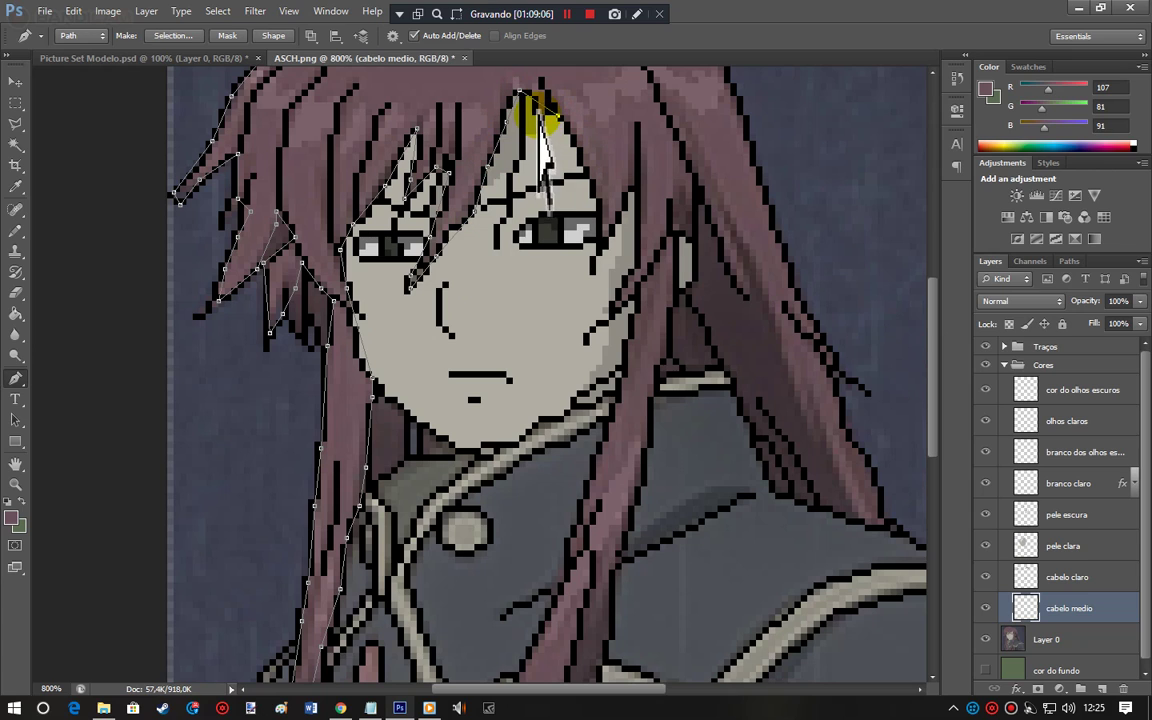
# Step: Trace the Pen path along the fringe edge from the forehead parting around the lock tip beside the right eye
pyautogui.click(558, 115)
pyautogui.click(590, 180)
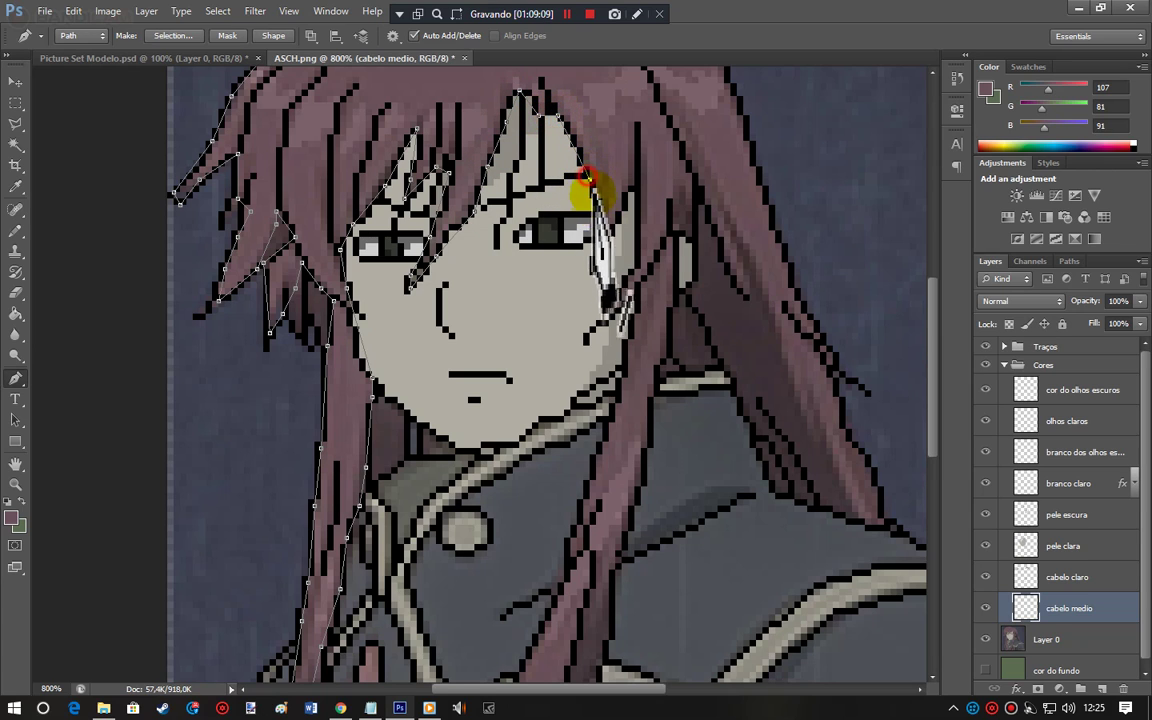
pyautogui.click(602, 231)
pyautogui.click(604, 250)
pyautogui.click(622, 212)
pyautogui.click(635, 186)
# Step: Continue the Pen path down the face-side edge of the long right front strand to the canvas's lower edge
pyautogui.moveTo(638, 232); pyautogui.dragTo(584, 490)
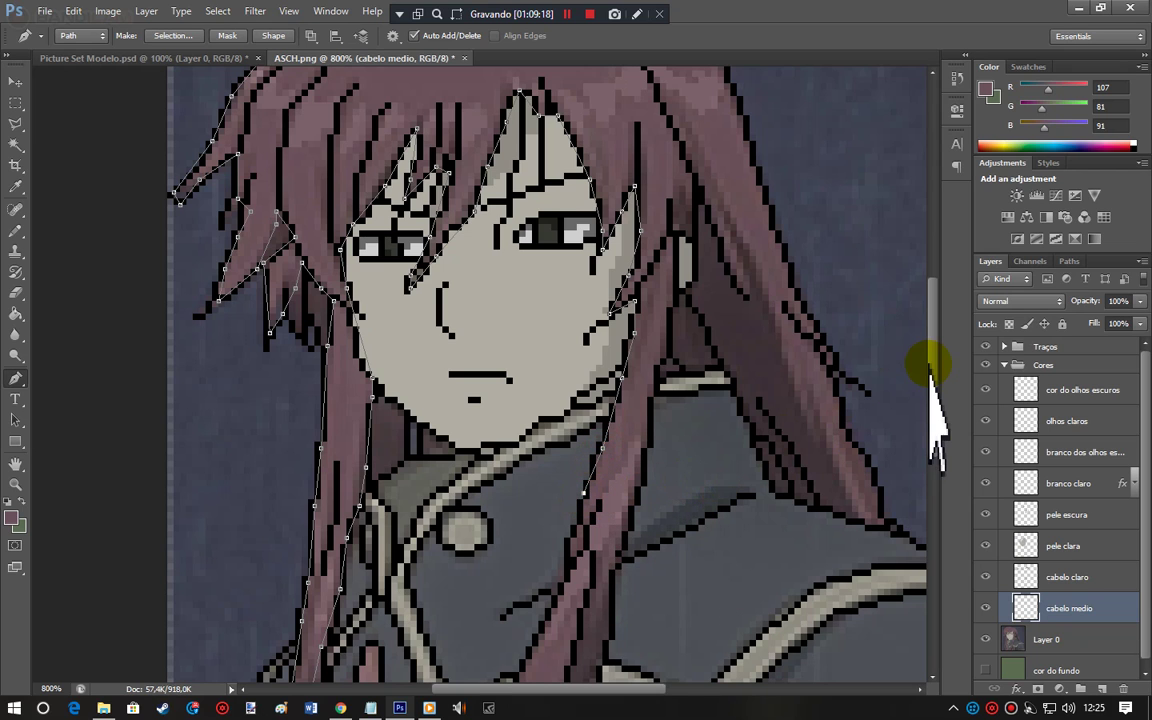
pyautogui.moveTo(932, 365); pyautogui.dragTo(935, 420)
pyautogui.click(566, 363)
pyautogui.moveTo(566, 363); pyautogui.dragTo(504, 510)
pyautogui.click(481, 562)
pyautogui.click(457, 617)
pyautogui.click(443, 647)
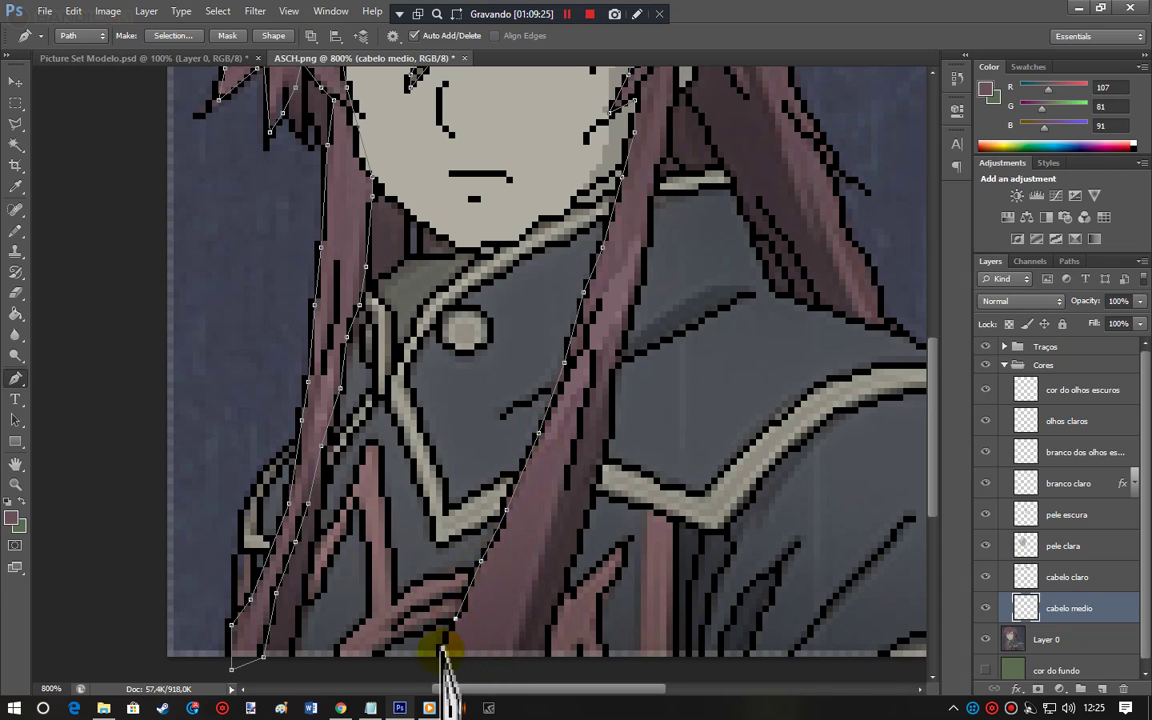
# Step: Continue the Pen path from the canvas's lower edge up the outer edge of the long right front strand to the ear
pyautogui.click(516, 644)
pyautogui.click(538, 555)
pyautogui.click(560, 512)
pyautogui.click(569, 465)
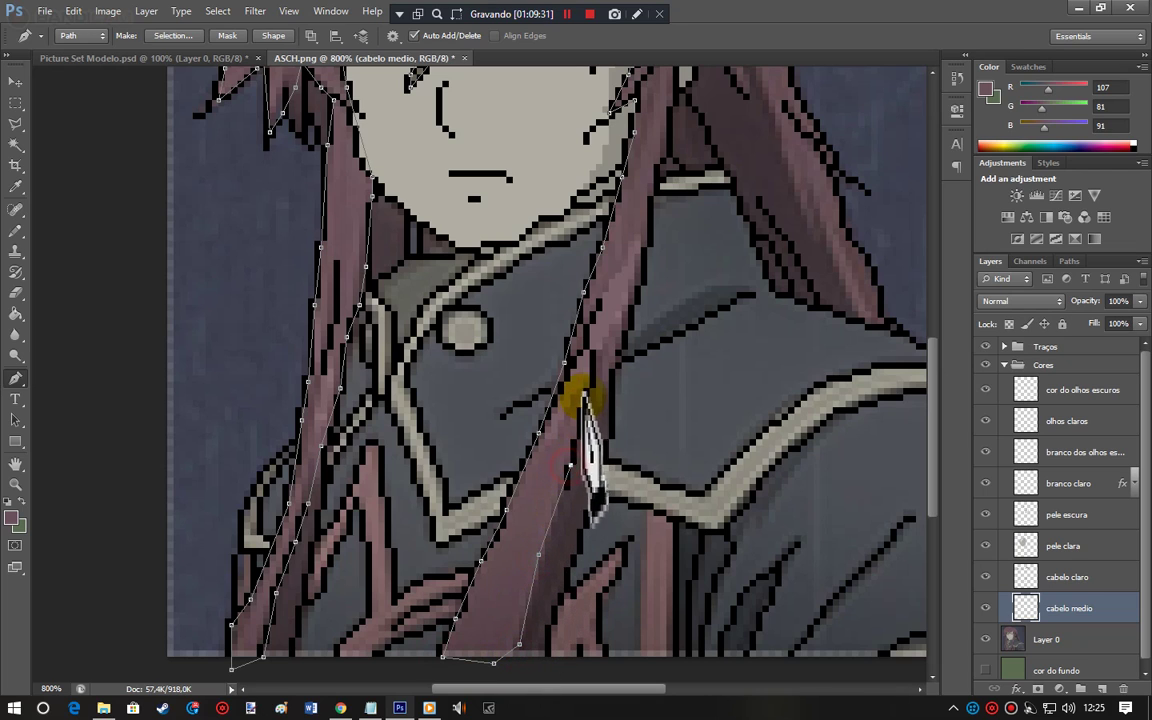
pyautogui.click(616, 379)
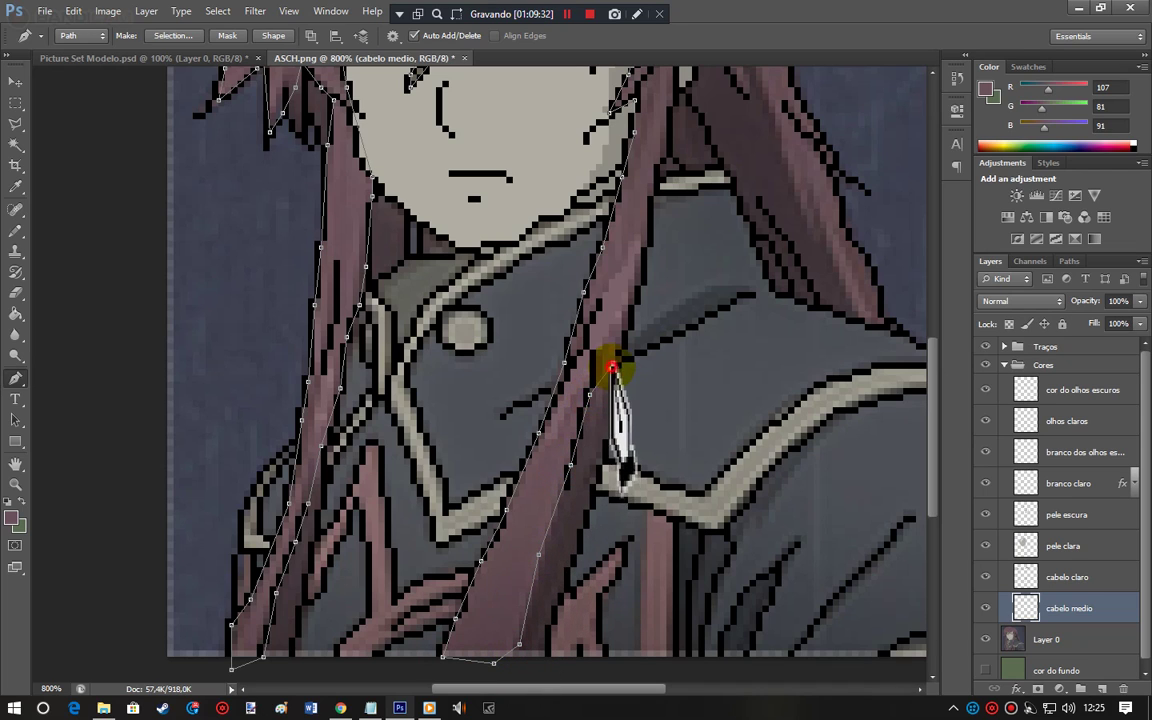
pyautogui.click(641, 273)
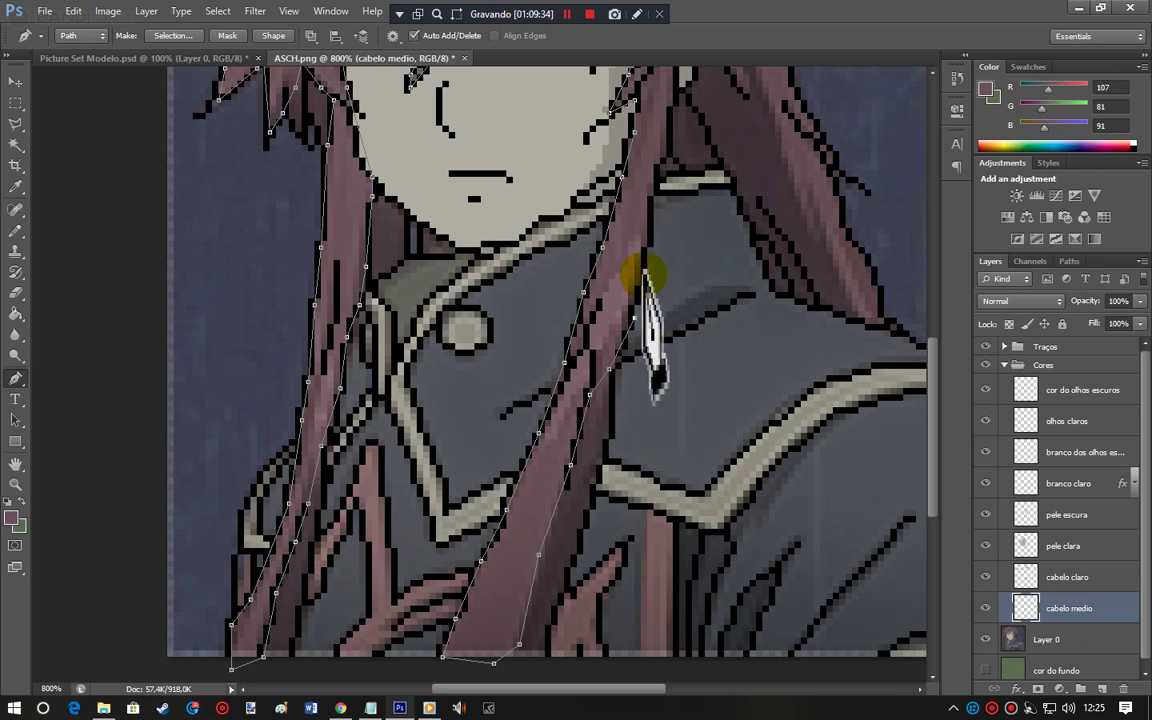
pyautogui.click(648, 229)
pyautogui.click(655, 176)
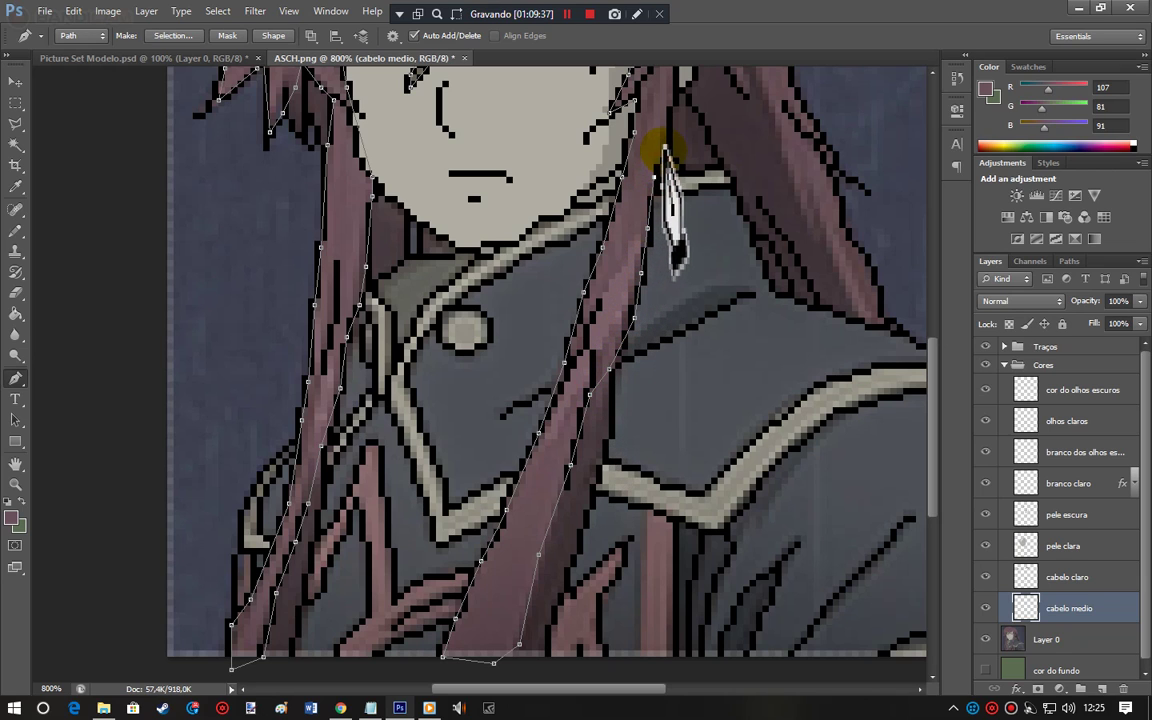
pyautogui.moveTo(931, 458); pyautogui.dragTo(932, 410)
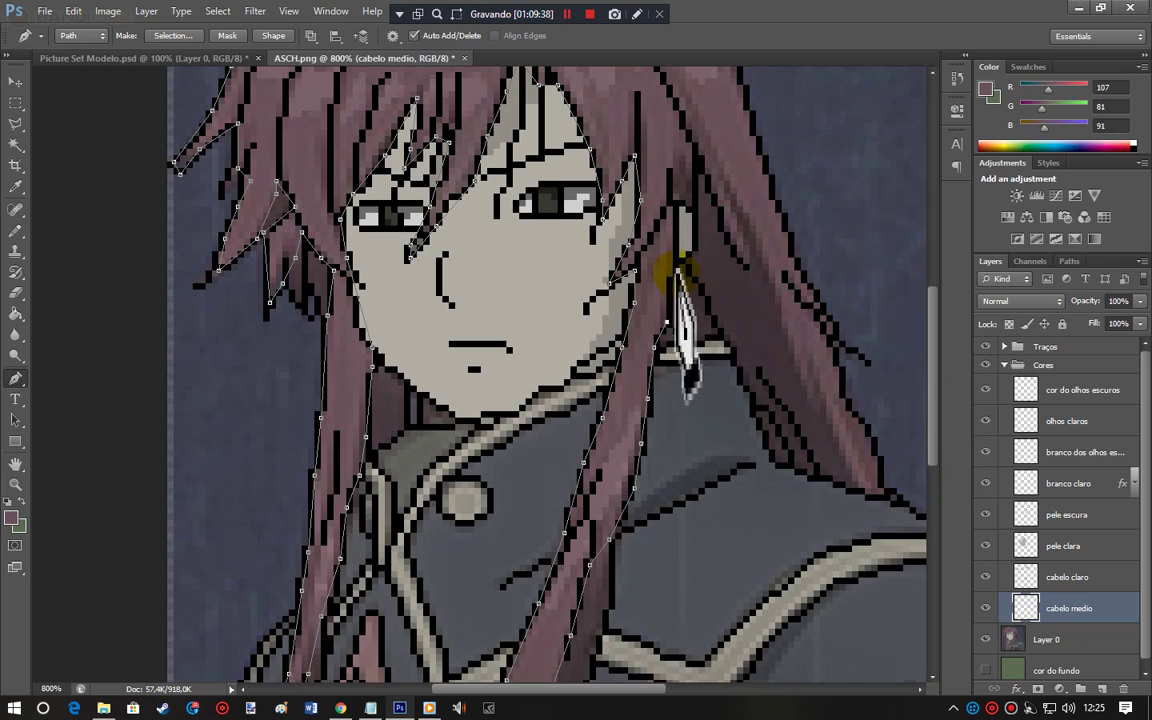
pyautogui.click(673, 194)
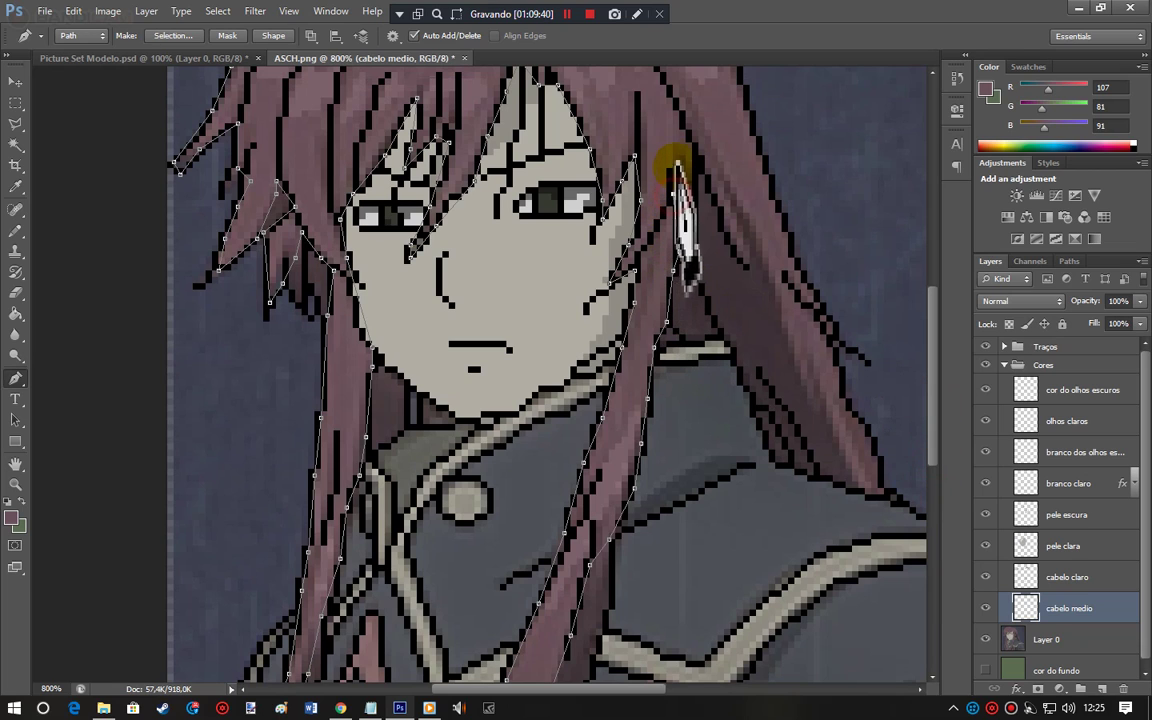
# Step: Continue the Pen path around the small lock behind the ear and down the light-dark boundary of the back hair to its tip
pyautogui.click(679, 155)
pyautogui.click(690, 167)
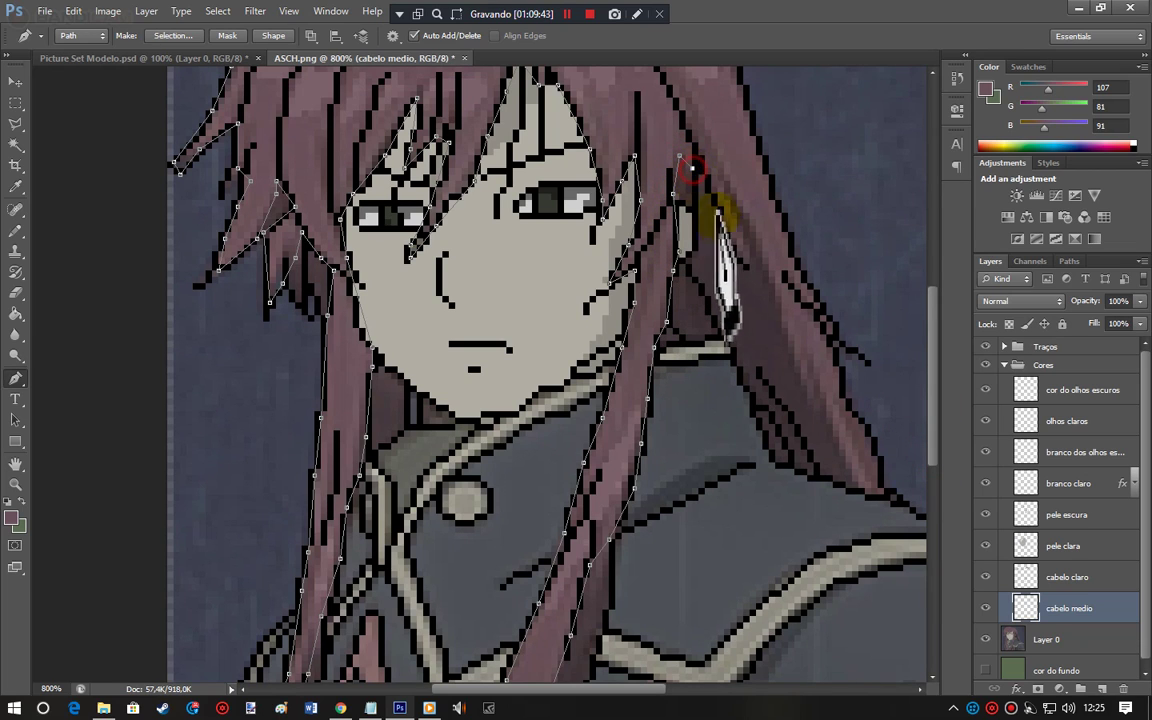
pyautogui.click(734, 243)
pyautogui.click(731, 200)
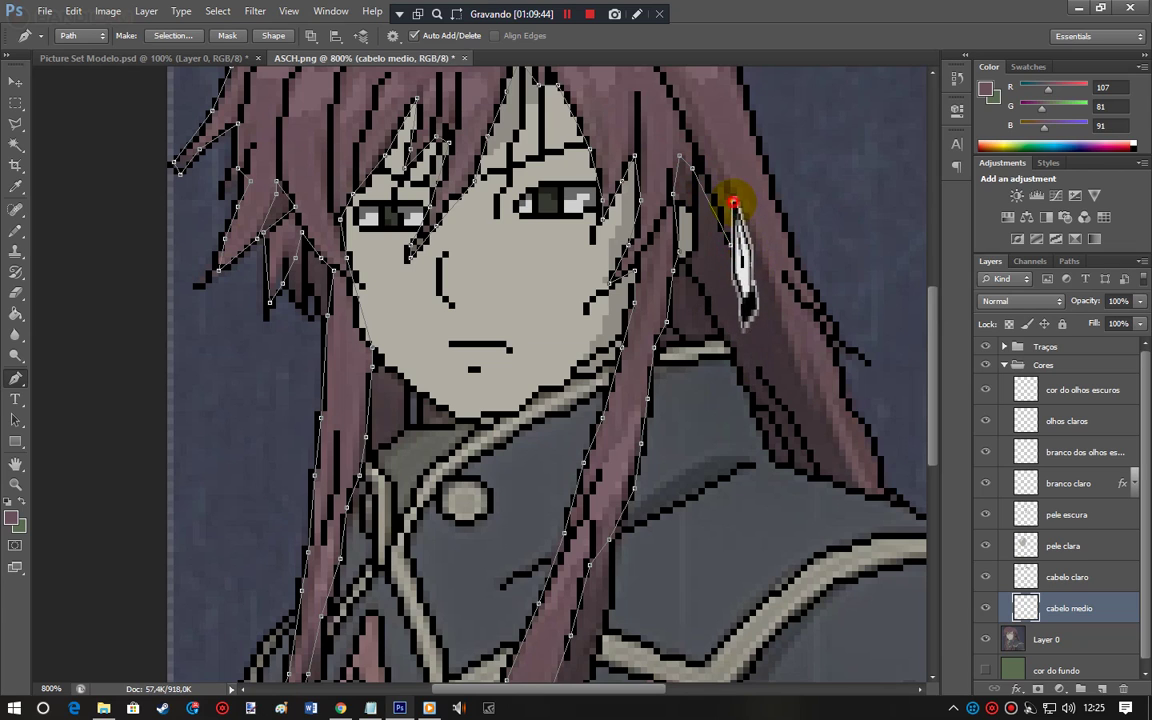
pyautogui.click(762, 258)
pyautogui.click(776, 315)
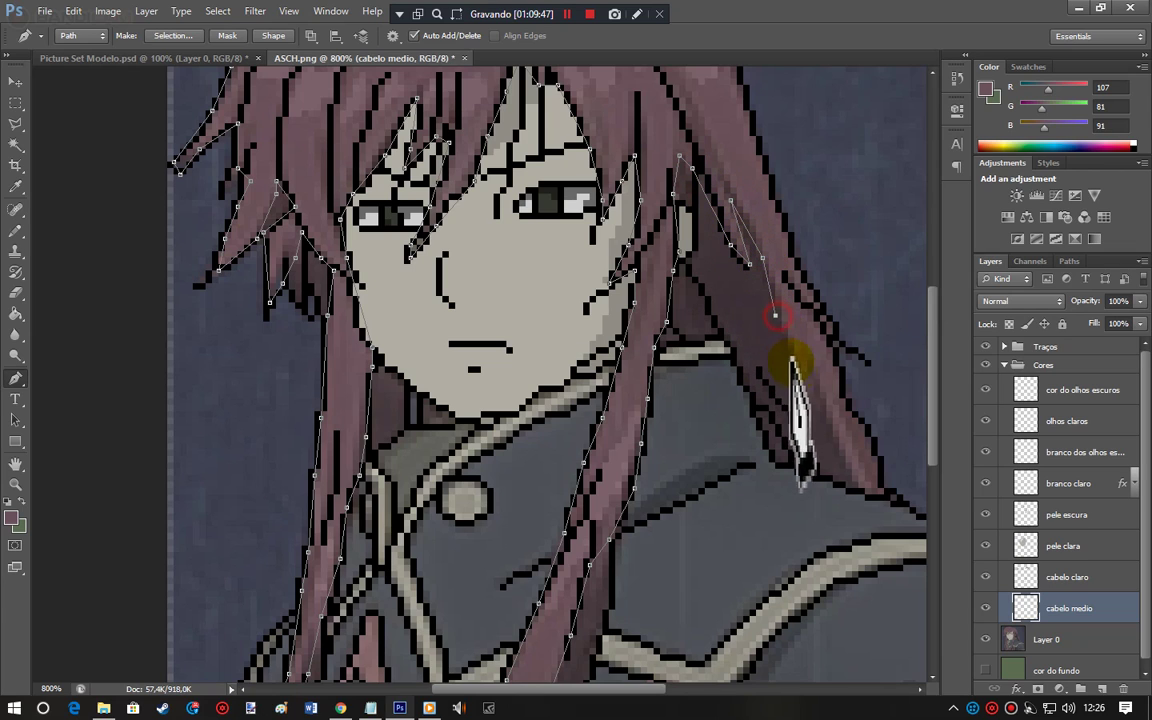
pyautogui.click(807, 404)
pyautogui.click(820, 398)
pyautogui.click(832, 442)
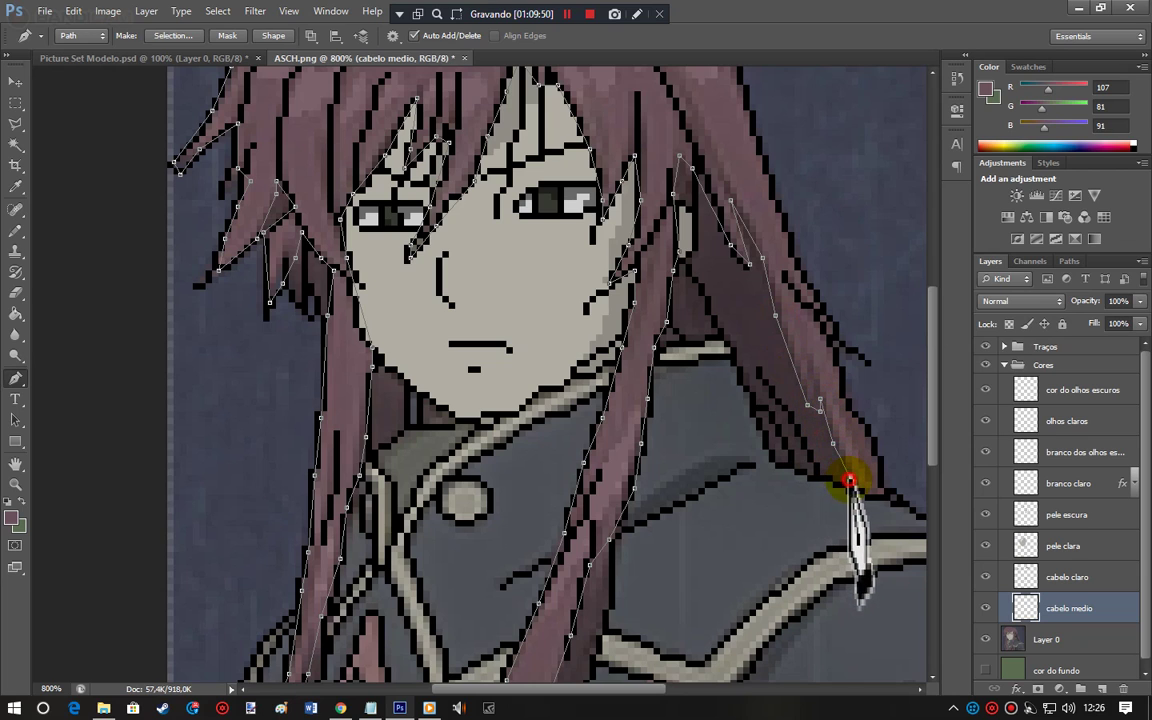
pyautogui.click(879, 500)
# Step: Trace the Pen path up the outer edge of the back hair from its tip to the right side of the head
pyautogui.click(878, 462)
pyautogui.click(848, 400)
pyautogui.click(835, 357)
pyautogui.click(814, 297)
pyautogui.moveTo(931, 420); pyautogui.dragTo(931, 329)
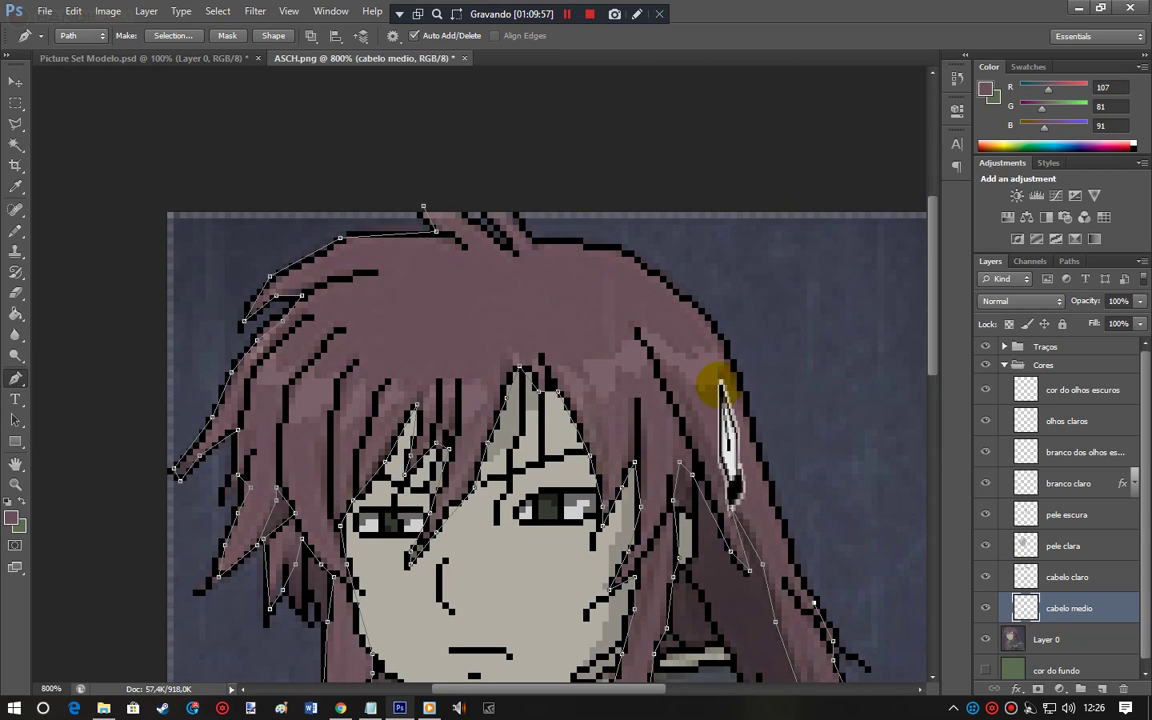
pyautogui.click(772, 503)
pyautogui.click(751, 432)
pyautogui.click(743, 384)
# Step: Trace the Pen path over the crown and around the top tufts, closing it at its starting point
pyautogui.click(726, 340)
pyautogui.click(686, 300)
pyautogui.click(648, 265)
pyautogui.click(613, 250)
pyautogui.click(577, 244)
pyautogui.click(532, 243)
pyautogui.click(507, 200)
pyautogui.click(481, 199)
pyautogui.click(494, 231)
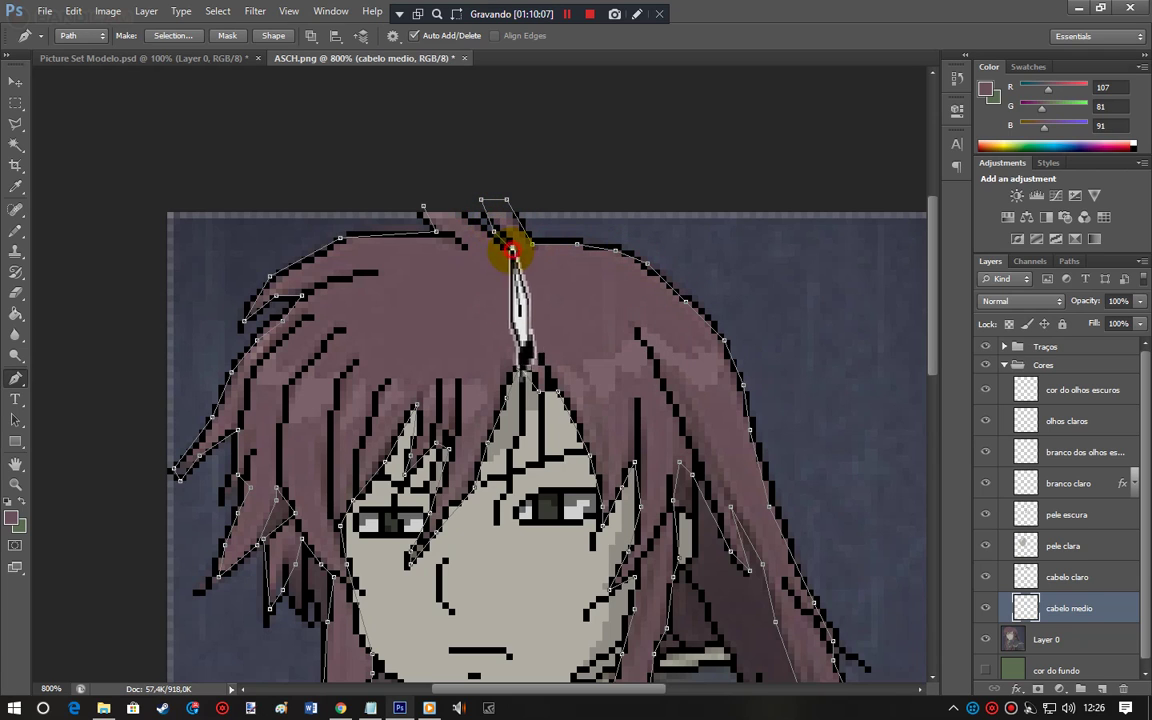
pyautogui.click(423, 207)
# Step: Fill the closed hair path with the mid-tone foreground colour on the cabelo medio layer and dismiss the path
pyautogui.moveTo(930, 320); pyautogui.dragTo(951, 360)
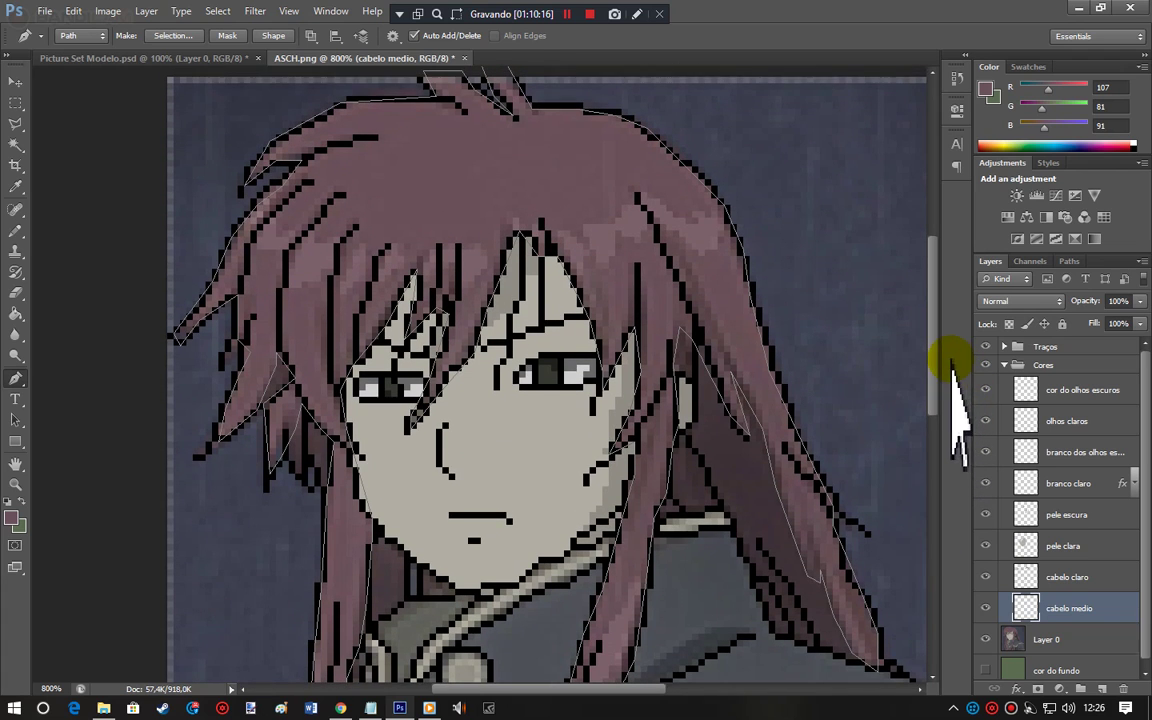
pyautogui.rightClick(826, 352)
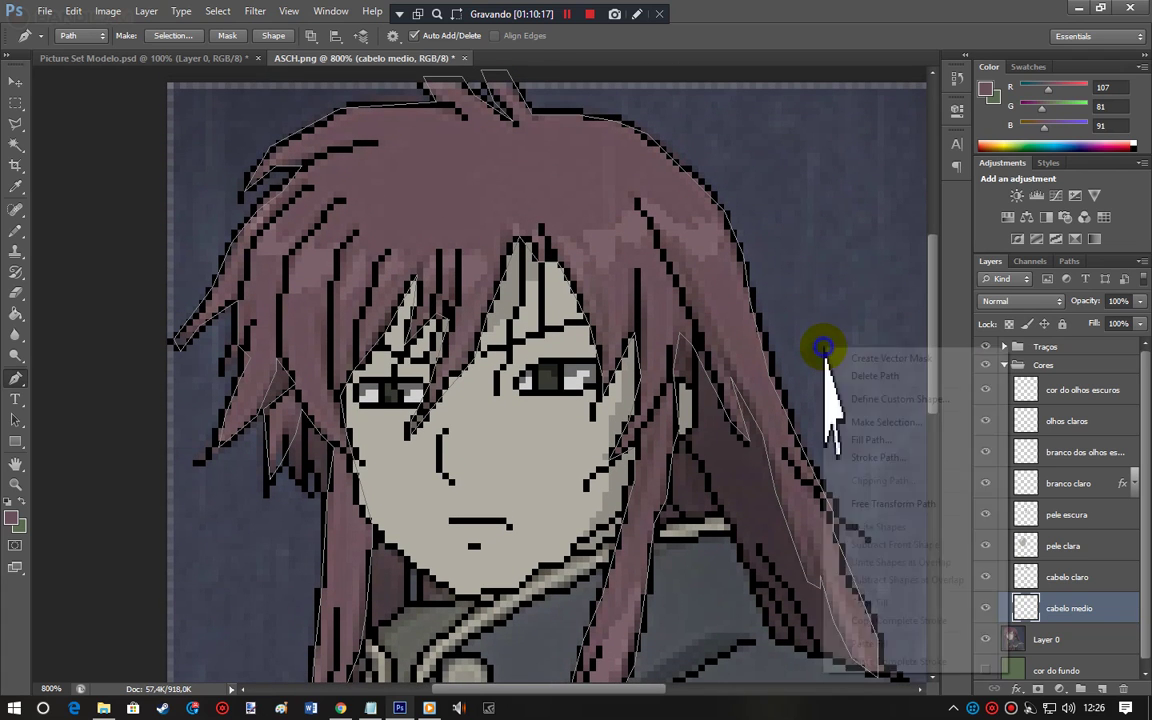
pyautogui.click(858, 440)
pyautogui.click(648, 147)
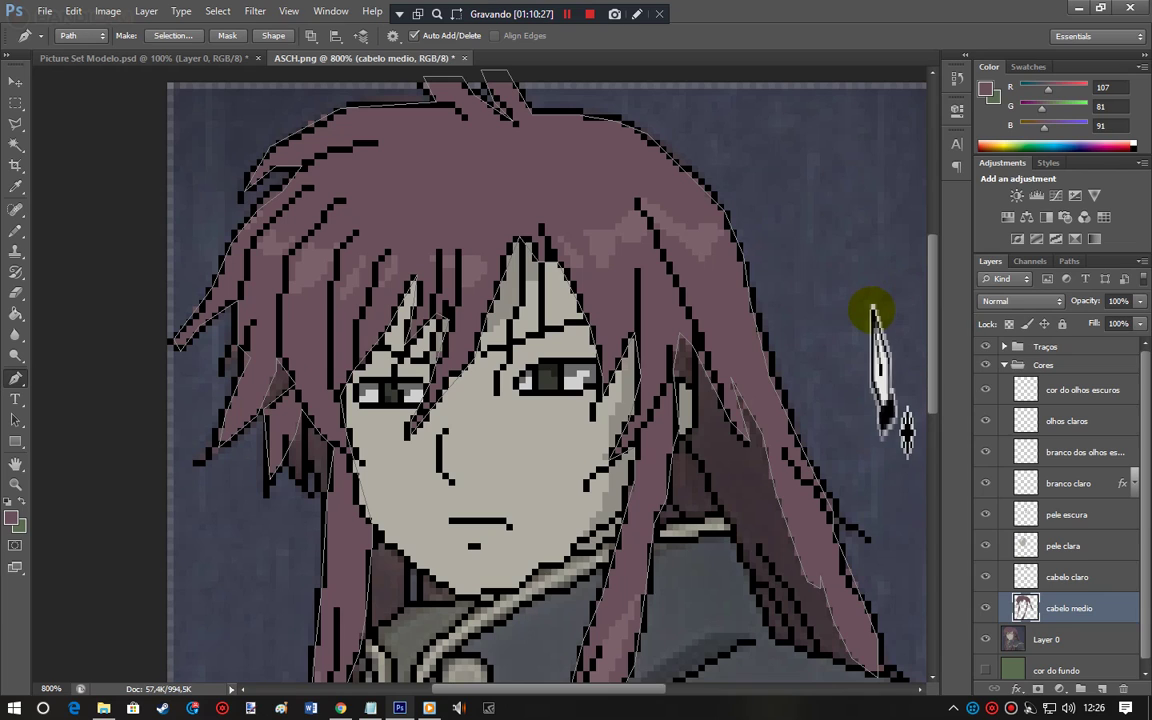
pyautogui.press('Return')
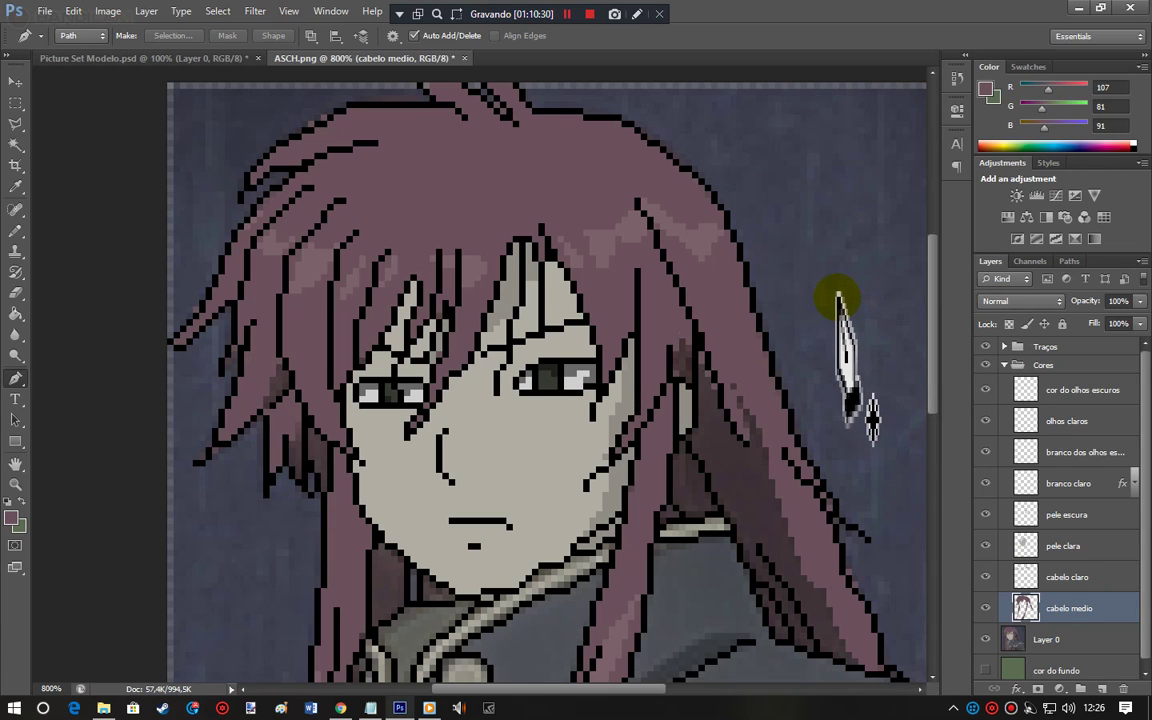
# Step: Toggle the visibility of Layer 0 repeatedly to check the filled hair without the reference image, leaving it visible
pyautogui.click(985, 640)
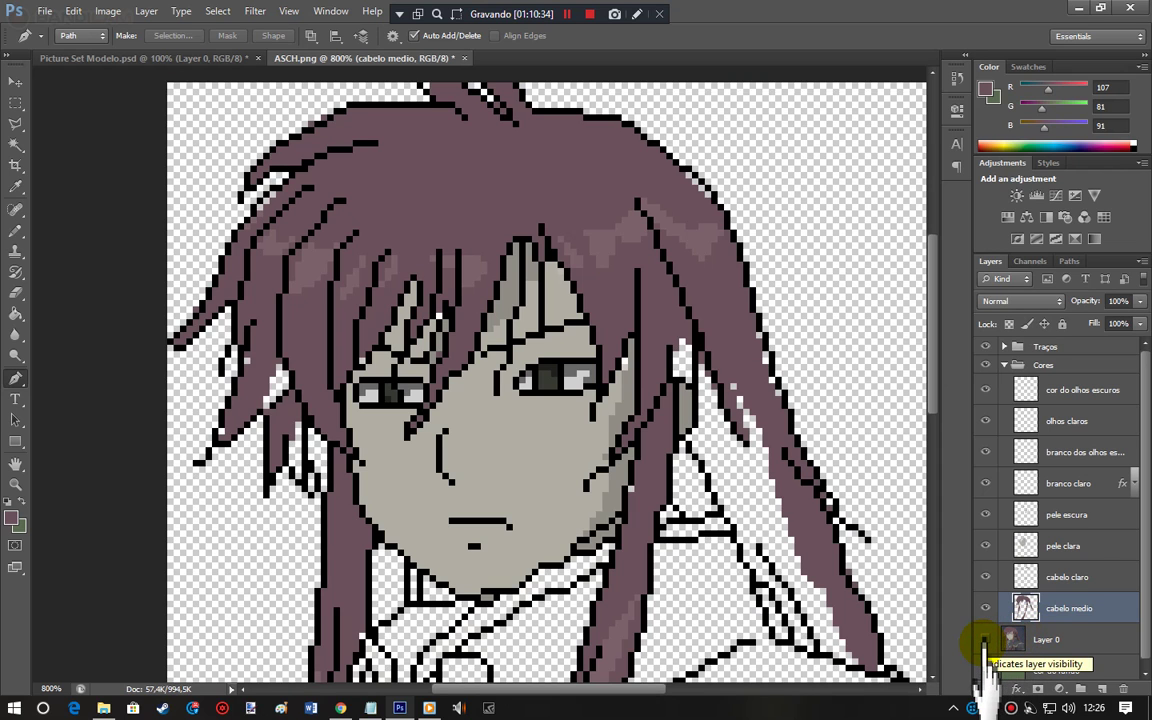
pyautogui.click(985, 641)
pyautogui.click(985, 641)
pyautogui.click(985, 641)
pyautogui.click(985, 641)
pyautogui.click(985, 641)
pyautogui.click(985, 641)
pyautogui.click(985, 641)
pyautogui.click(985, 641)
pyautogui.click(985, 641)
pyautogui.click(985, 641)
pyautogui.click(985, 641)
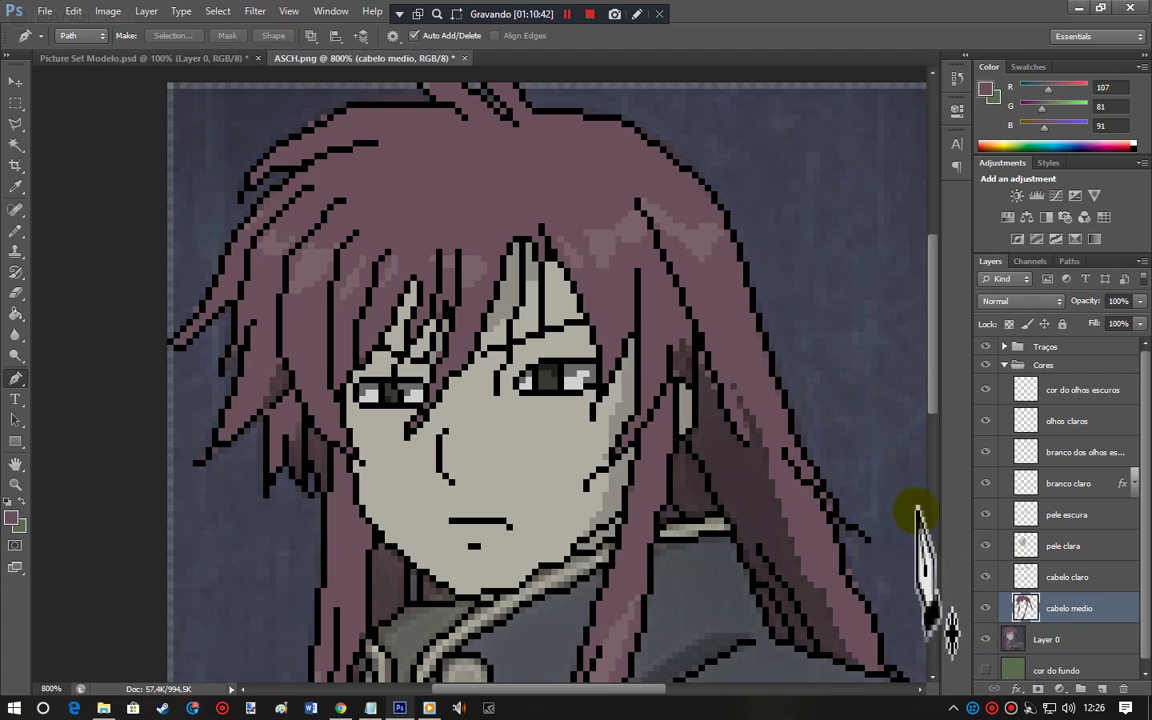
# Step: Create a new layer named cabelo escuro and place it directly below cabelo medio
pyautogui.hotkey('ctrl', 'shift', 'n')
pyautogui.write('cabelo escuro')
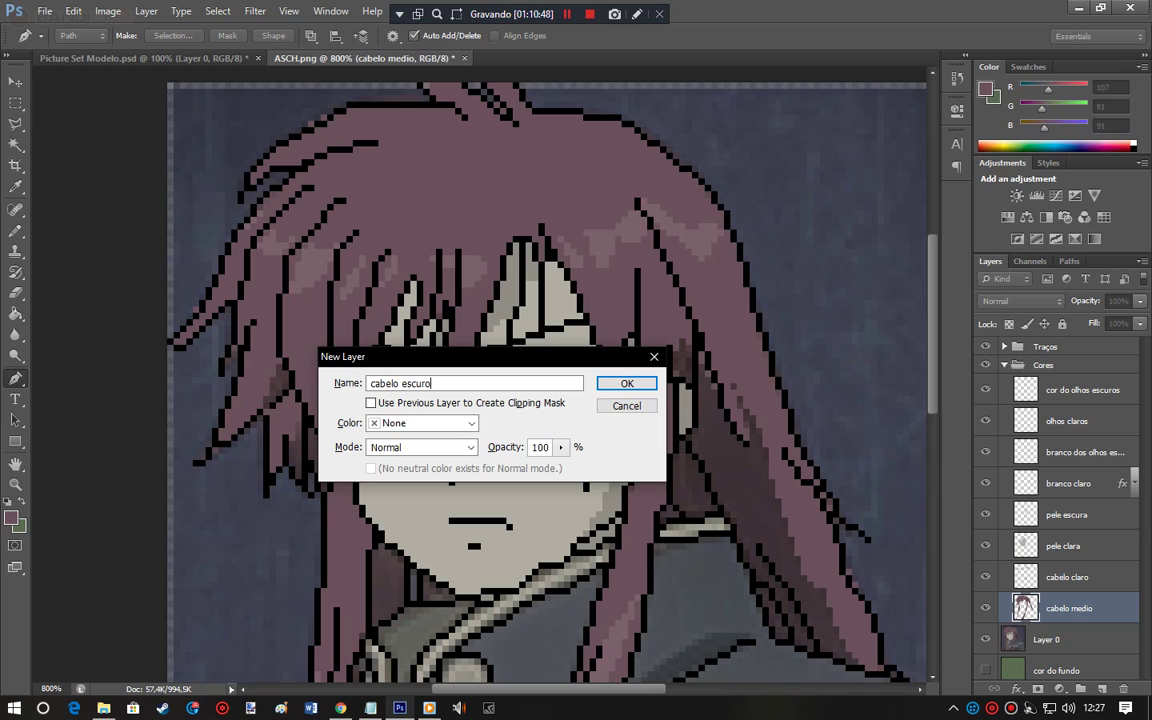
pyautogui.press('Return')
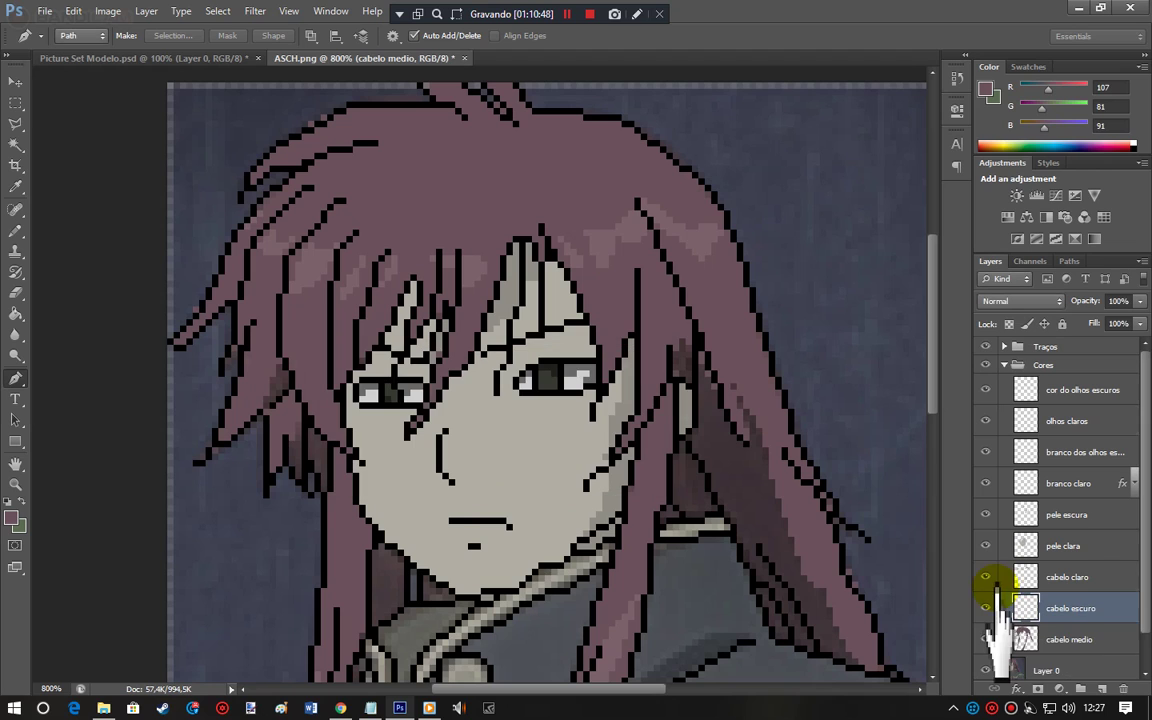
pyautogui.moveTo(1074, 607); pyautogui.dragTo(1077, 648)
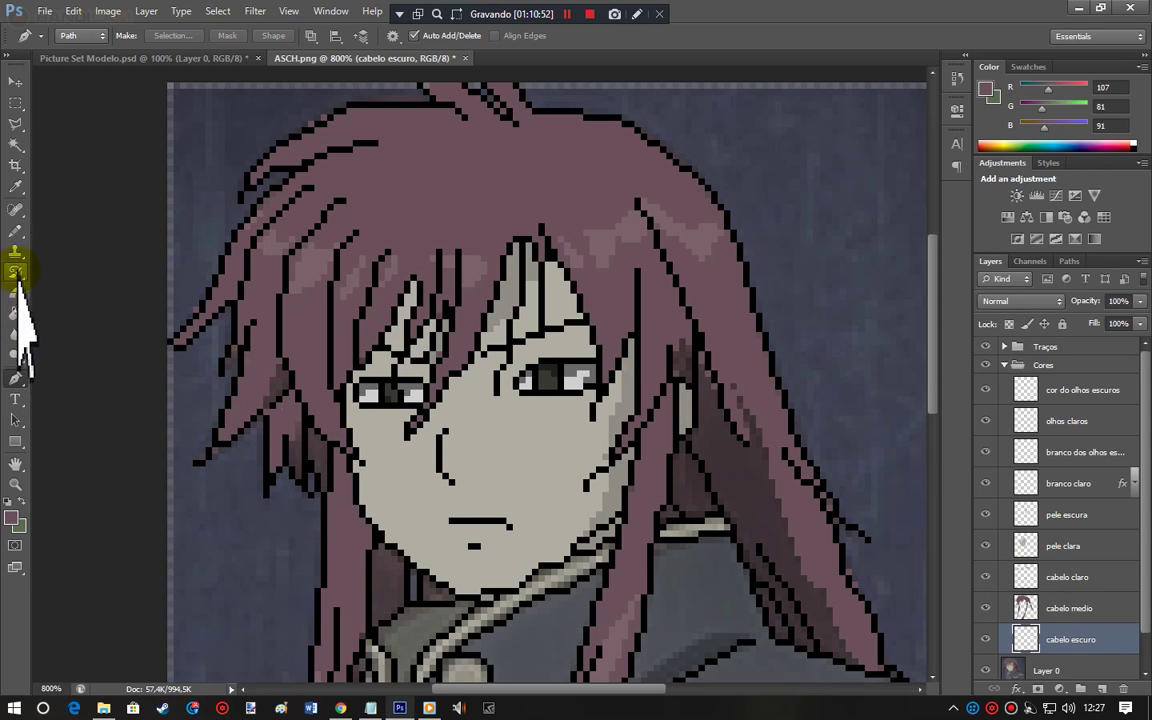
# Step: Sample the dark hair shade (RGB 61, 49, 53) and start a Pen path around the shadow beneath the left side locks
pyautogui.click(16, 230)
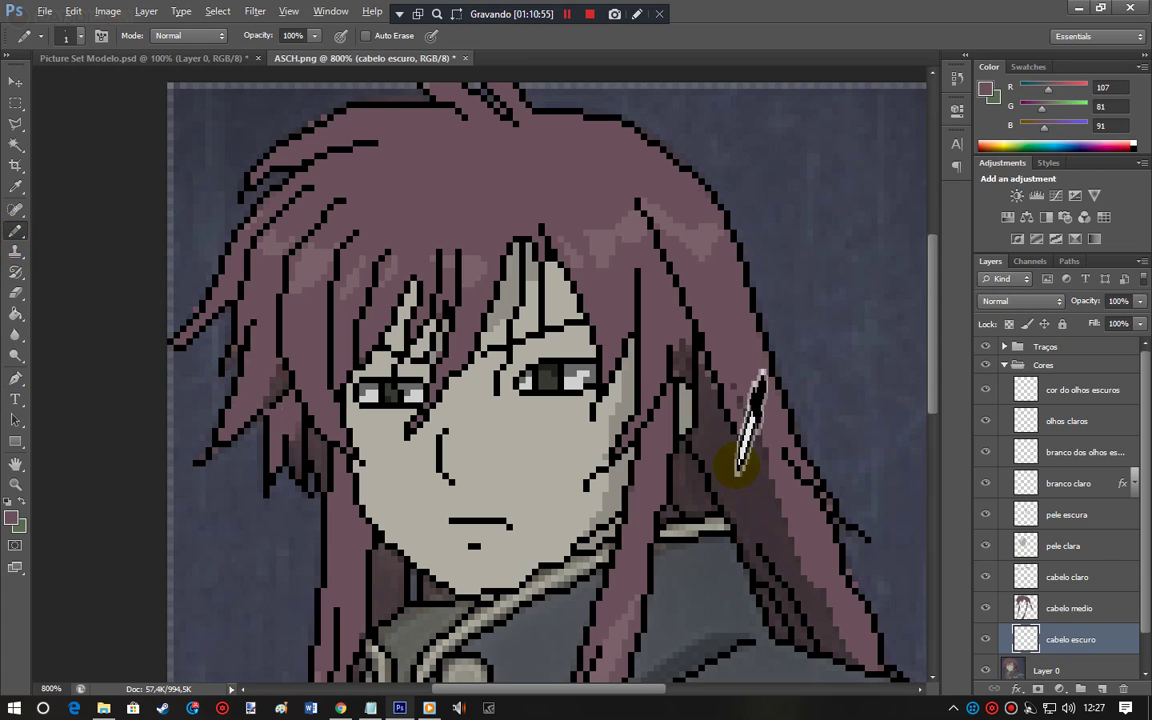
pyautogui.click(16, 379)
pyautogui.click(268, 352)
pyautogui.click(262, 415)
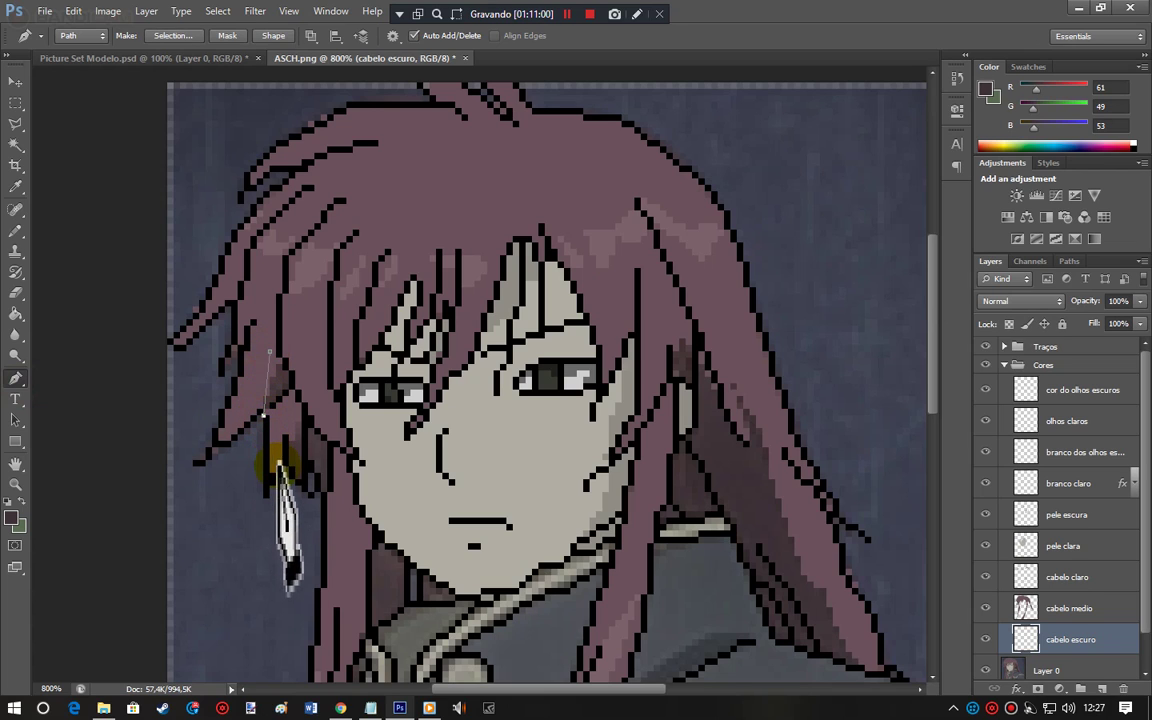
pyautogui.click(282, 466)
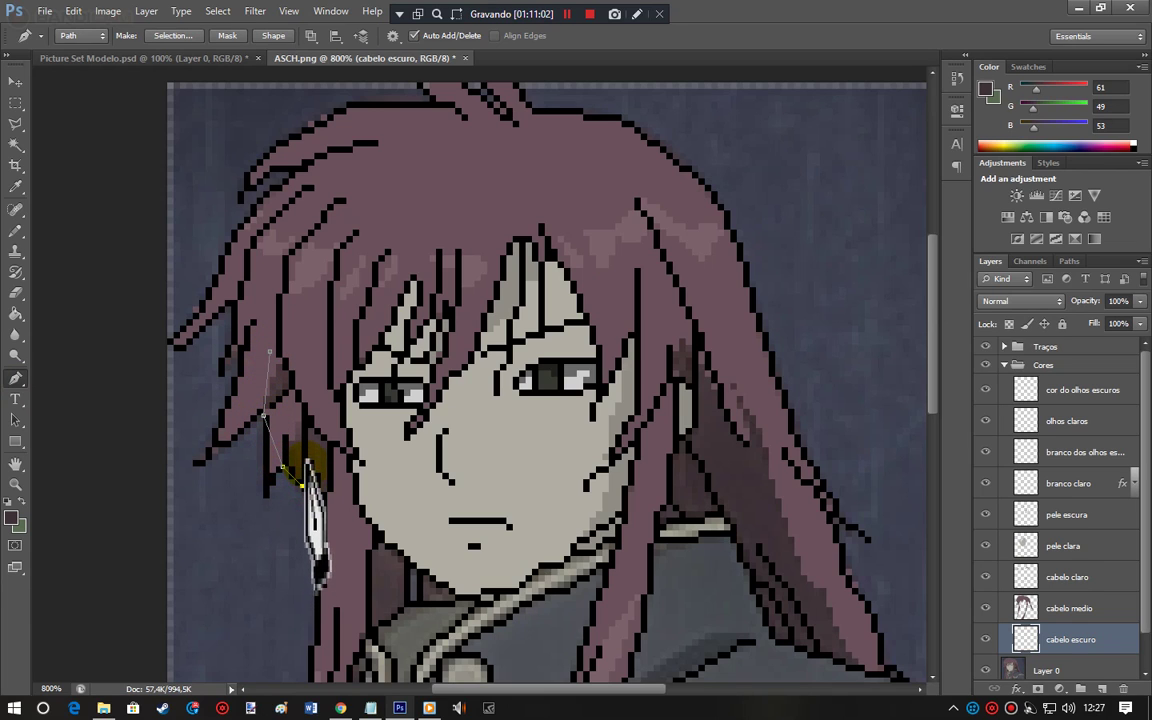
pyautogui.click(308, 466)
pyautogui.click(320, 486)
# Step: Continue the shadow path around the dark hair beside the neck and along the jaw, closing it at its starting point
pyautogui.click(366, 626)
pyautogui.click(398, 614)
pyautogui.click(405, 562)
pyautogui.click(449, 606)
pyautogui.click(455, 595)
pyautogui.click(429, 576)
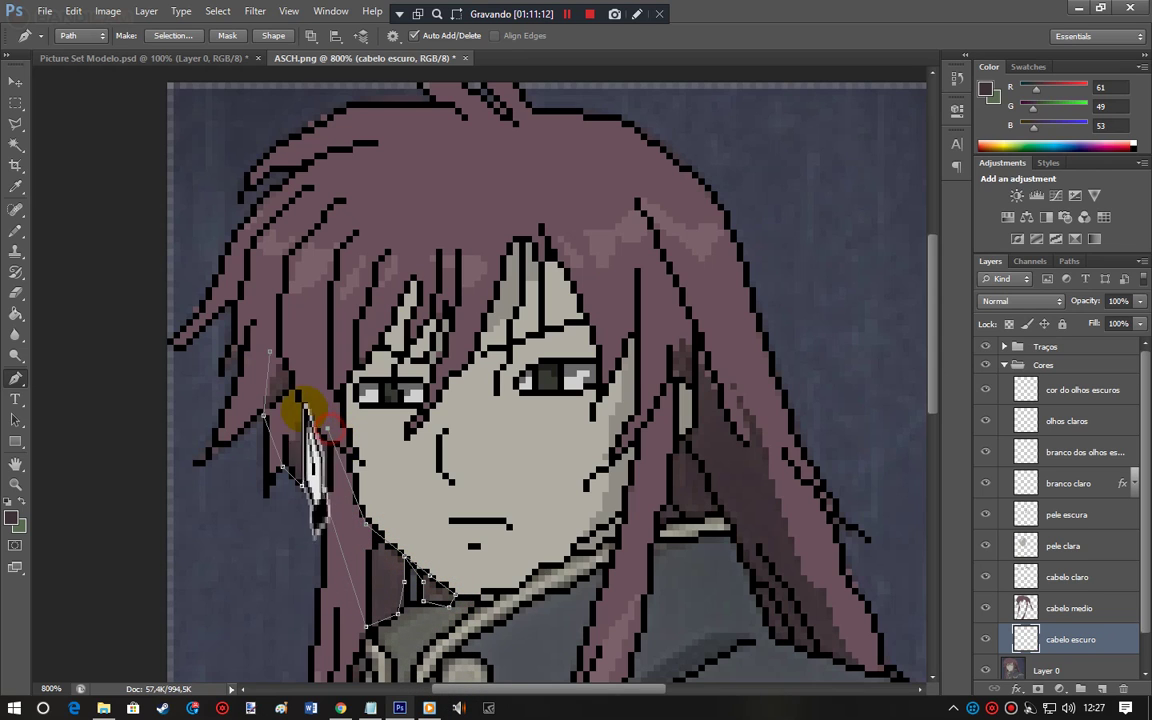
pyautogui.click(270, 353)
# Step: Outline the dark back hair behind the right ear with a closed Pen path, following the ear, collar and shoulder
pyautogui.moveTo(667, 345); pyautogui.dragTo(676, 378)
pyautogui.click(698, 396)
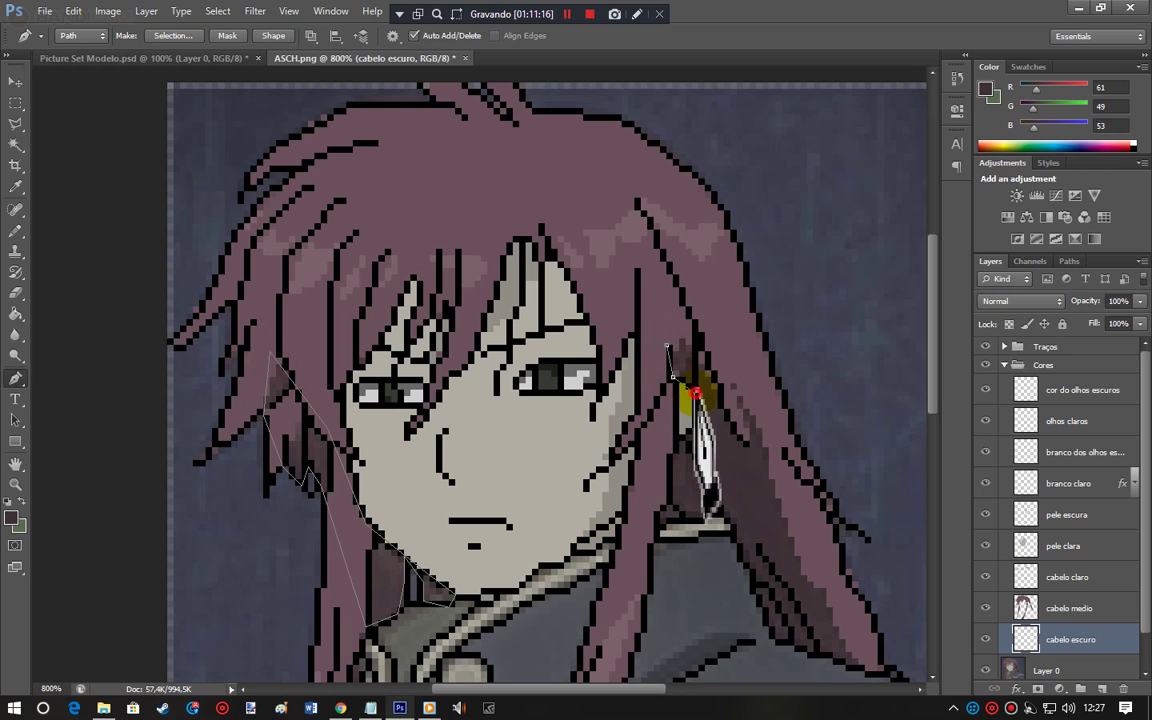
pyautogui.click(692, 428)
pyautogui.click(673, 449)
pyautogui.click(673, 448)
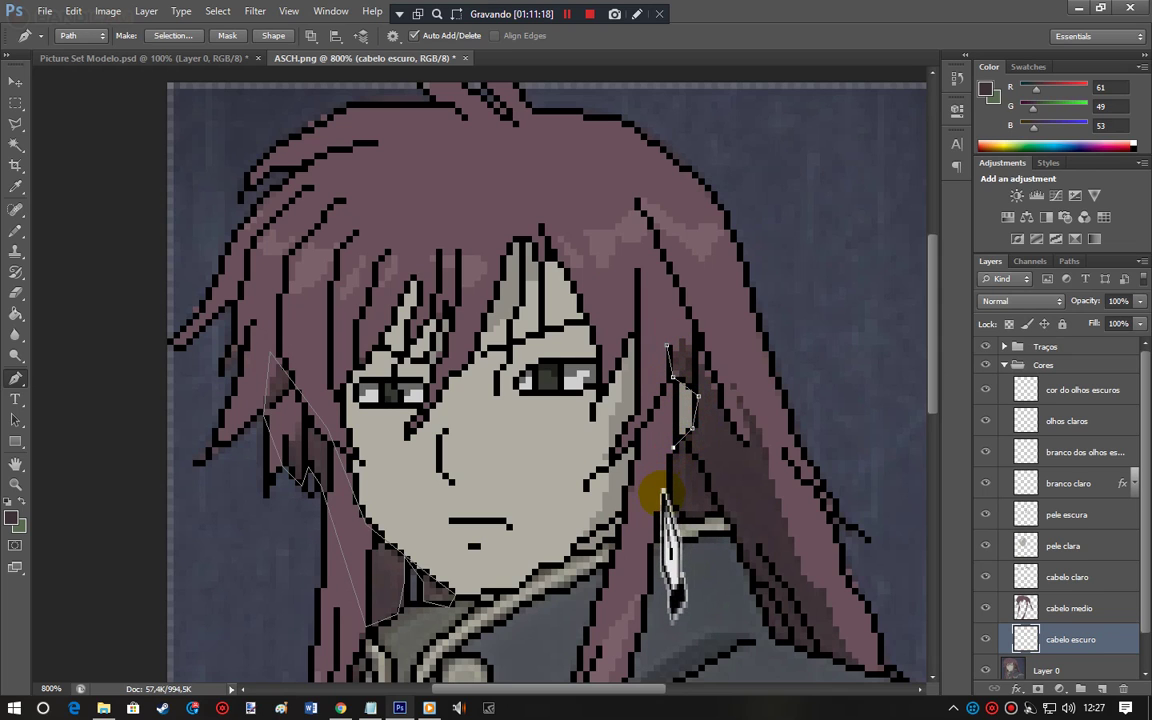
pyautogui.click(666, 498)
pyautogui.click(698, 516)
pyautogui.click(757, 577)
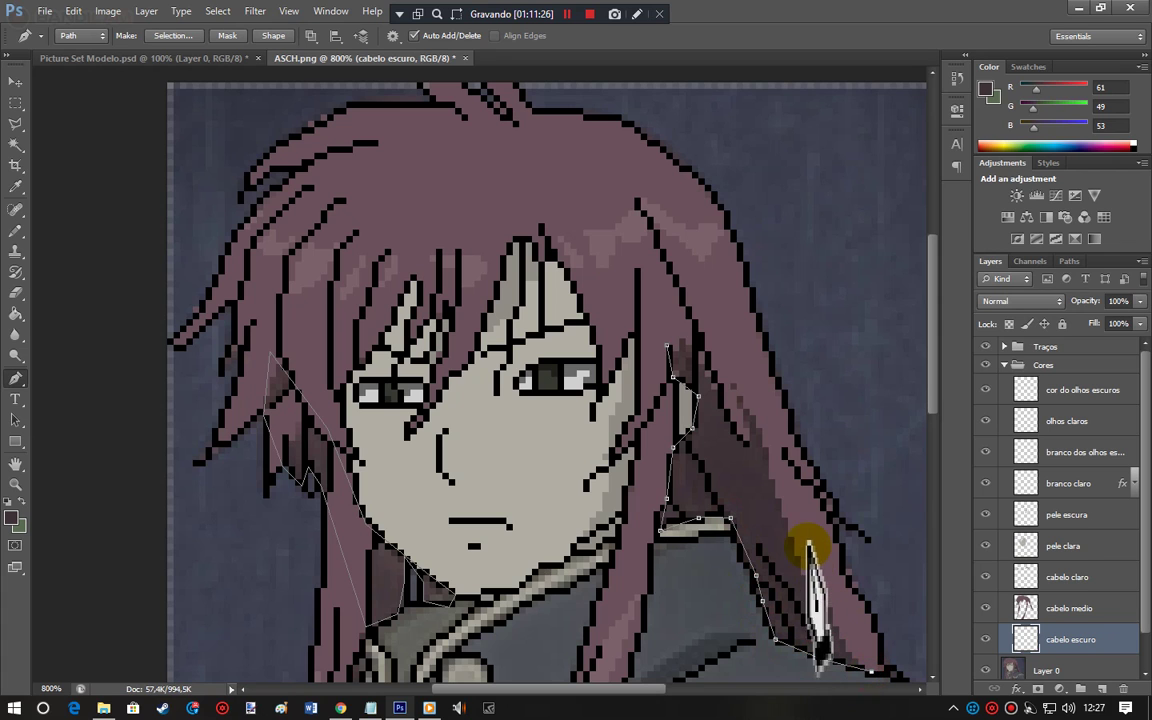
pyautogui.click(724, 354)
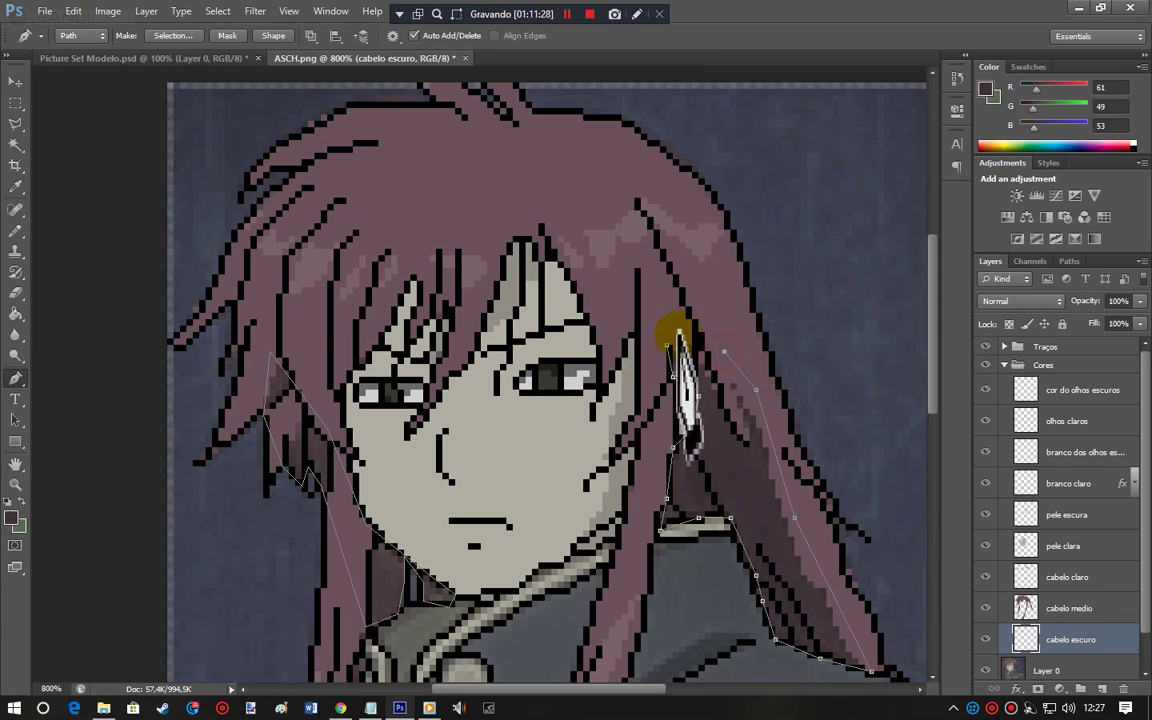
pyautogui.click(668, 347)
# Step: Outline the dark area at the lower end of the long left strand with a closed Pen path
pyautogui.moveTo(930, 400); pyautogui.dragTo(925, 535)
pyautogui.click(315, 363)
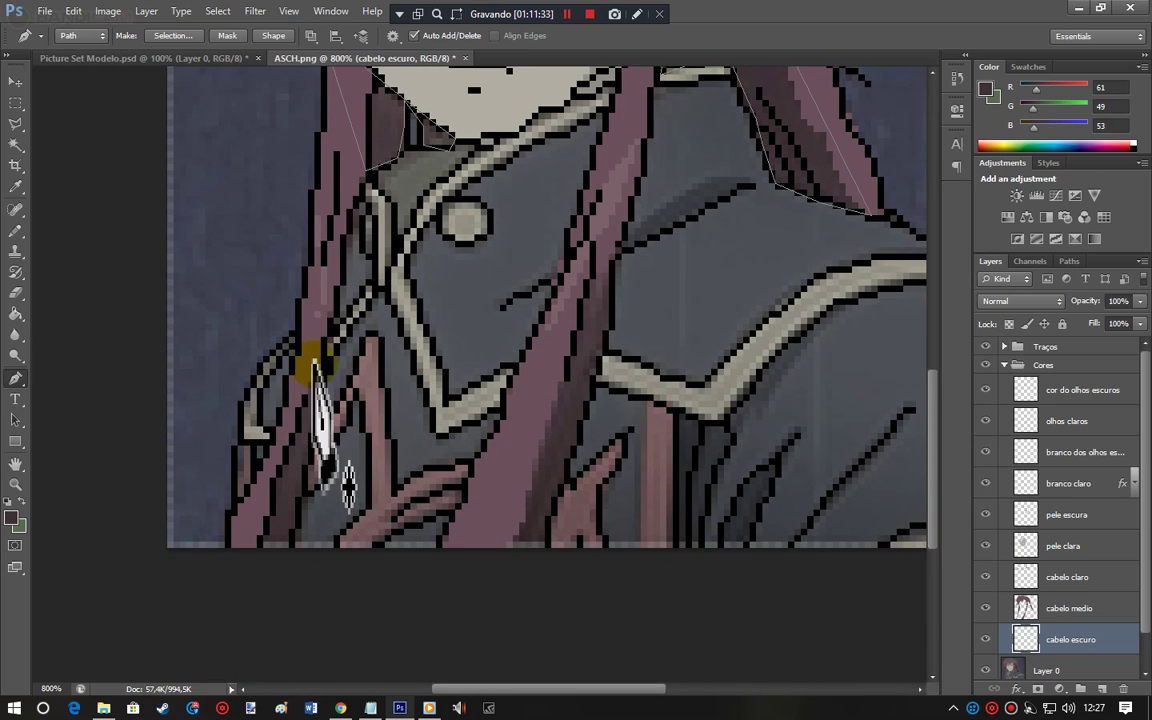
pyautogui.click(290, 420)
pyautogui.click(270, 510)
pyautogui.click(257, 553)
pyautogui.click(289, 548)
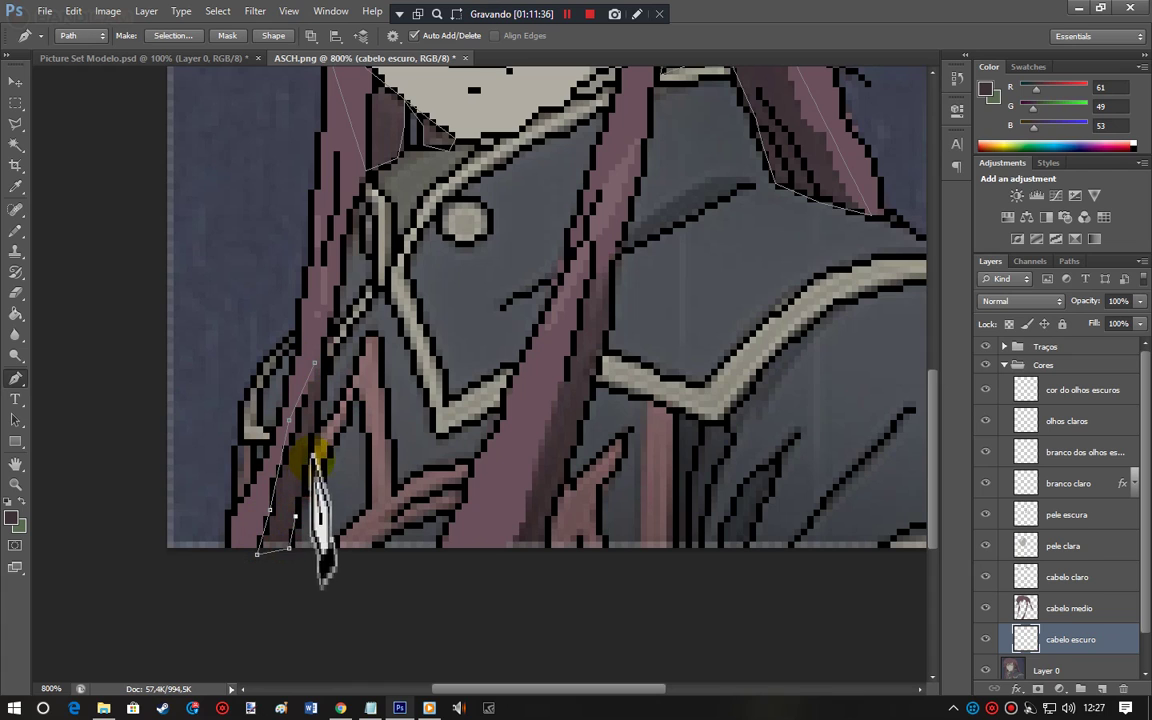
pyautogui.click(322, 360)
# Step: Outline the dark outer side of the long right front strand's lower half with a closed Pen path
pyautogui.click(609, 260)
pyautogui.click(578, 298)
pyautogui.click(532, 438)
pyautogui.click(507, 522)
pyautogui.click(512, 560)
pyautogui.click(557, 490)
pyautogui.click(597, 376)
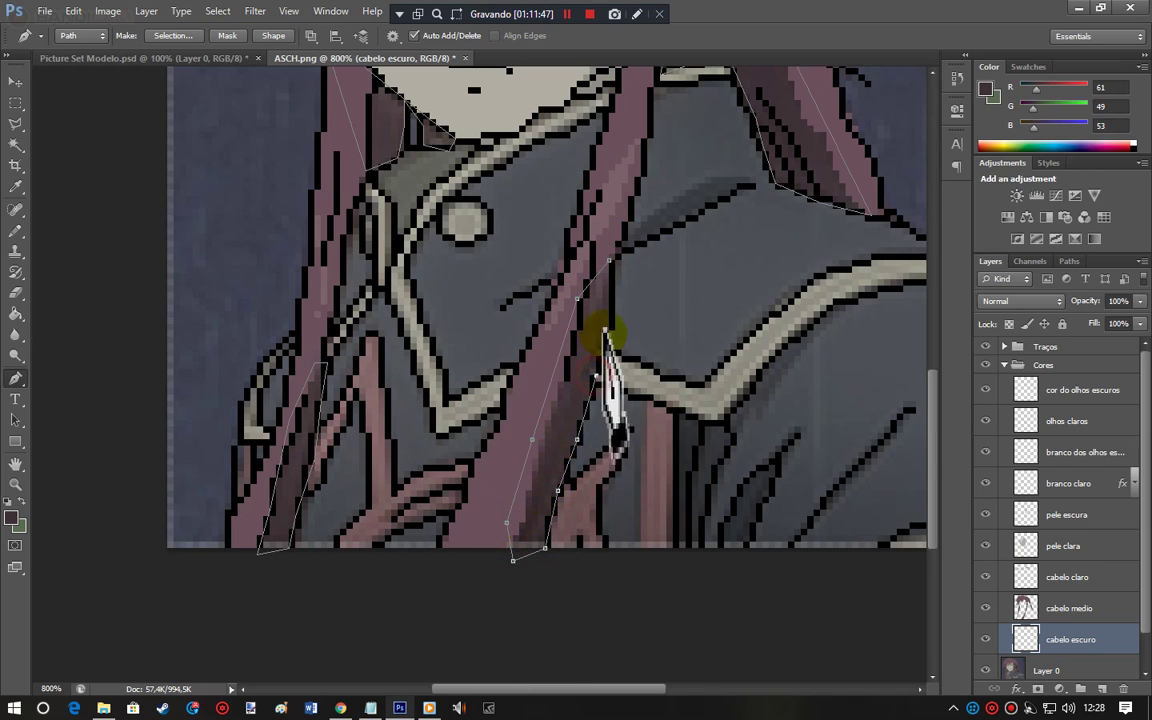
pyautogui.click(609, 262)
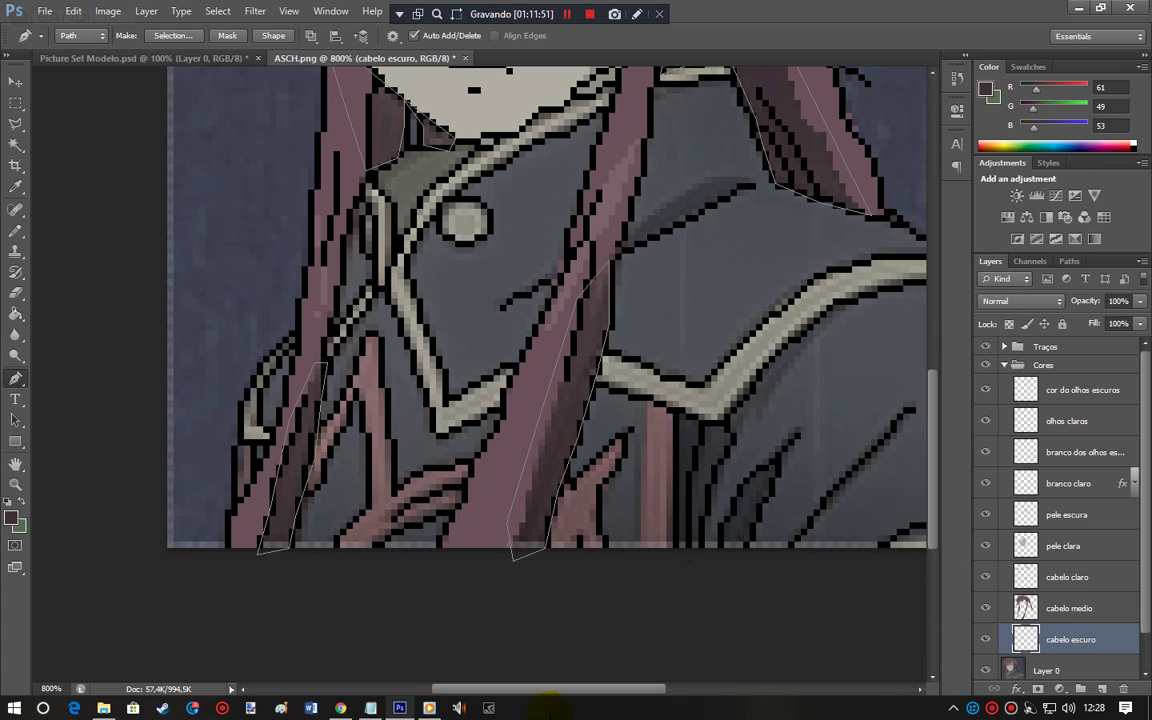
pyautogui.moveTo(547, 689); pyautogui.dragTo(600, 690)
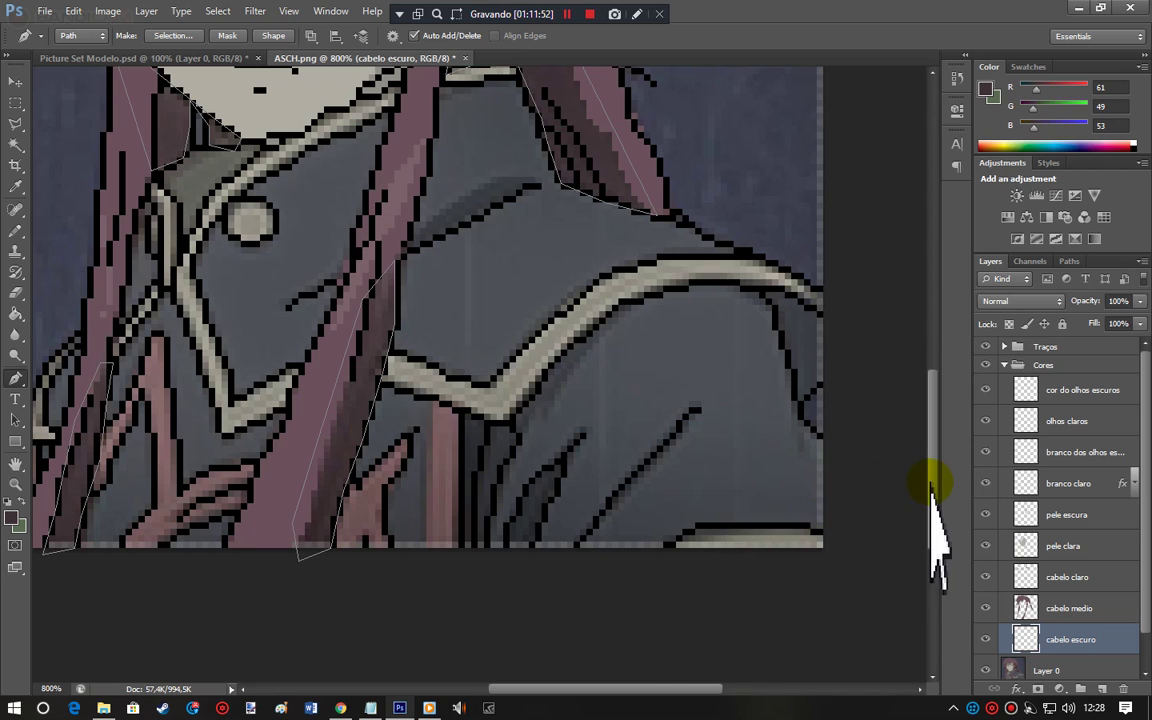
pyautogui.moveTo(932, 485); pyautogui.dragTo(918, 391)
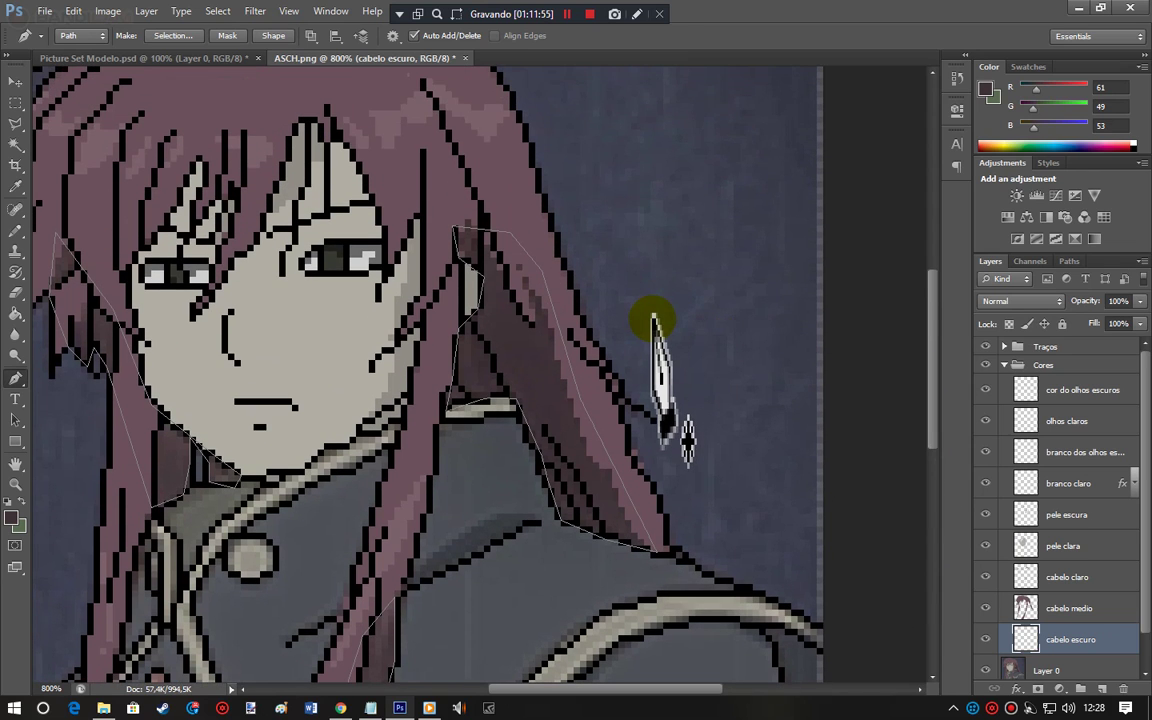
# Step: Fill the outlined dark hair paths with the dark brown foreground colour on the cabelo escuro layer, and dismiss the path outlines
pyautogui.rightClick(648, 290)
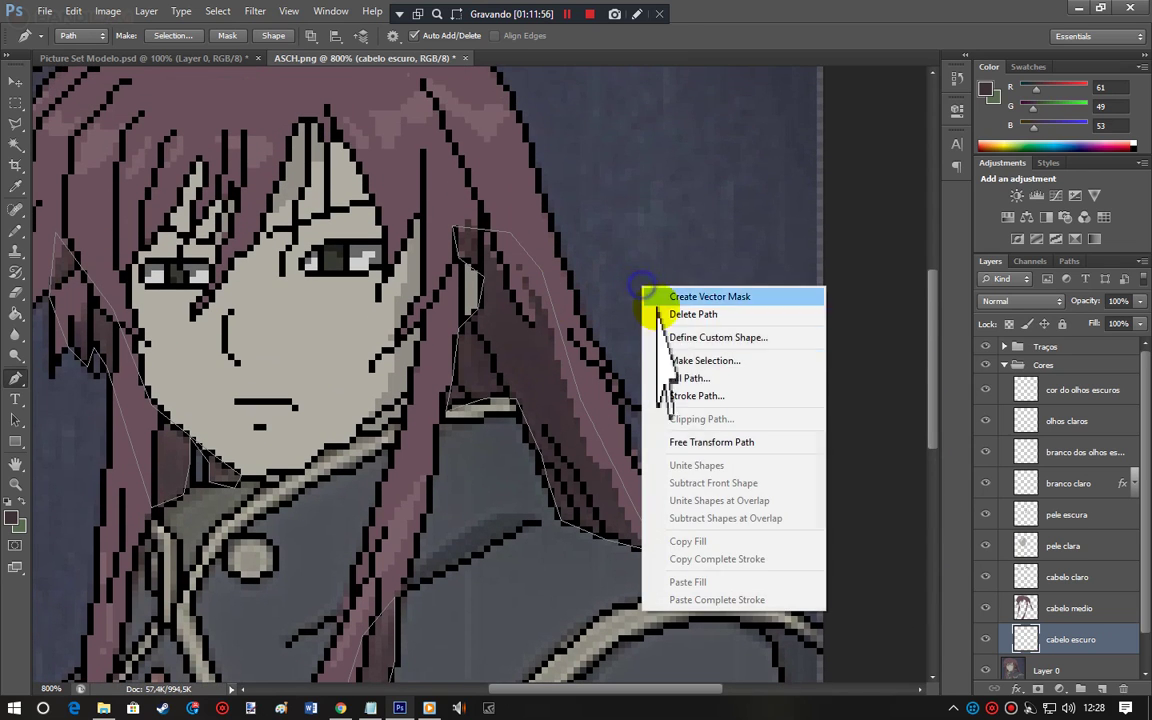
pyautogui.click(665, 378)
pyautogui.click(656, 142)
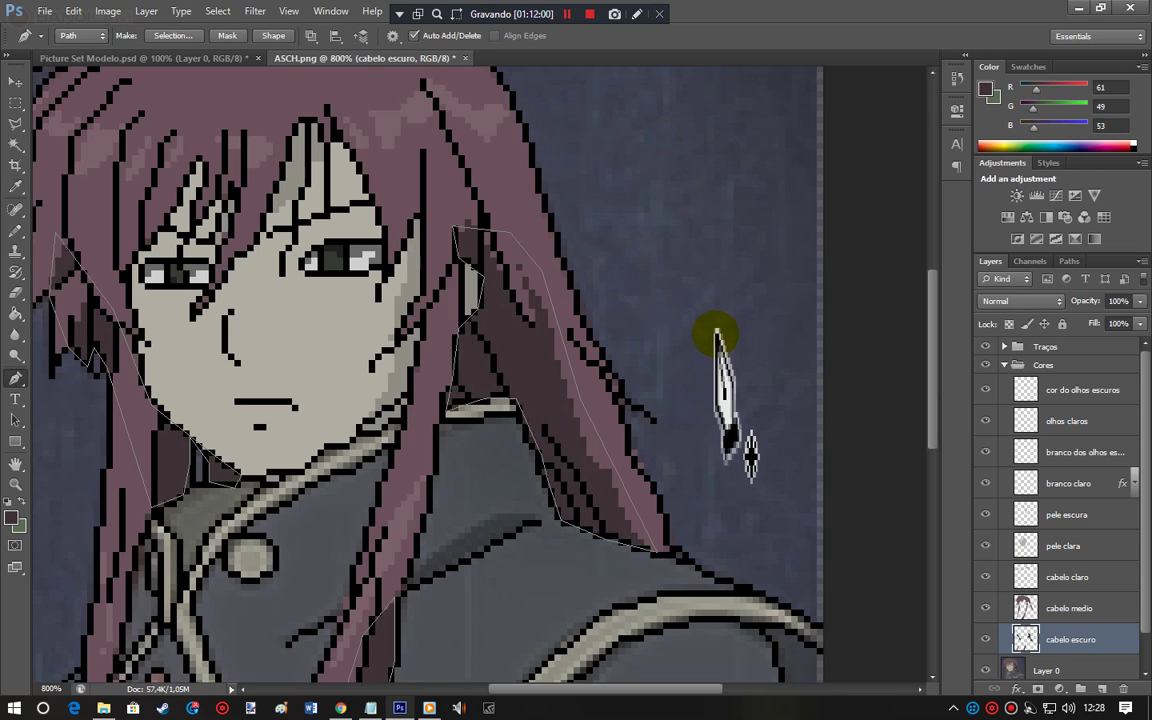
pyautogui.press('Escape')
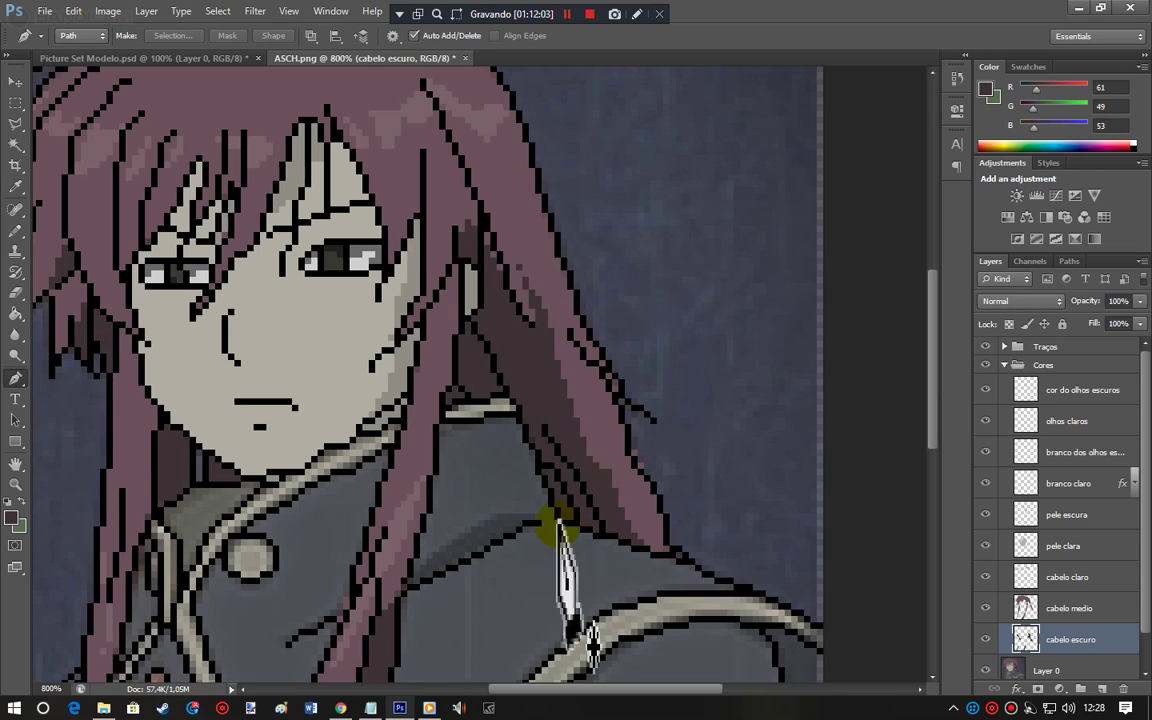
# Step: Hide the reference image in Layer 0 and show the green cor do fundo layer behind the coloured portrait
pyautogui.moveTo(598, 689); pyautogui.dragTo(578, 689)
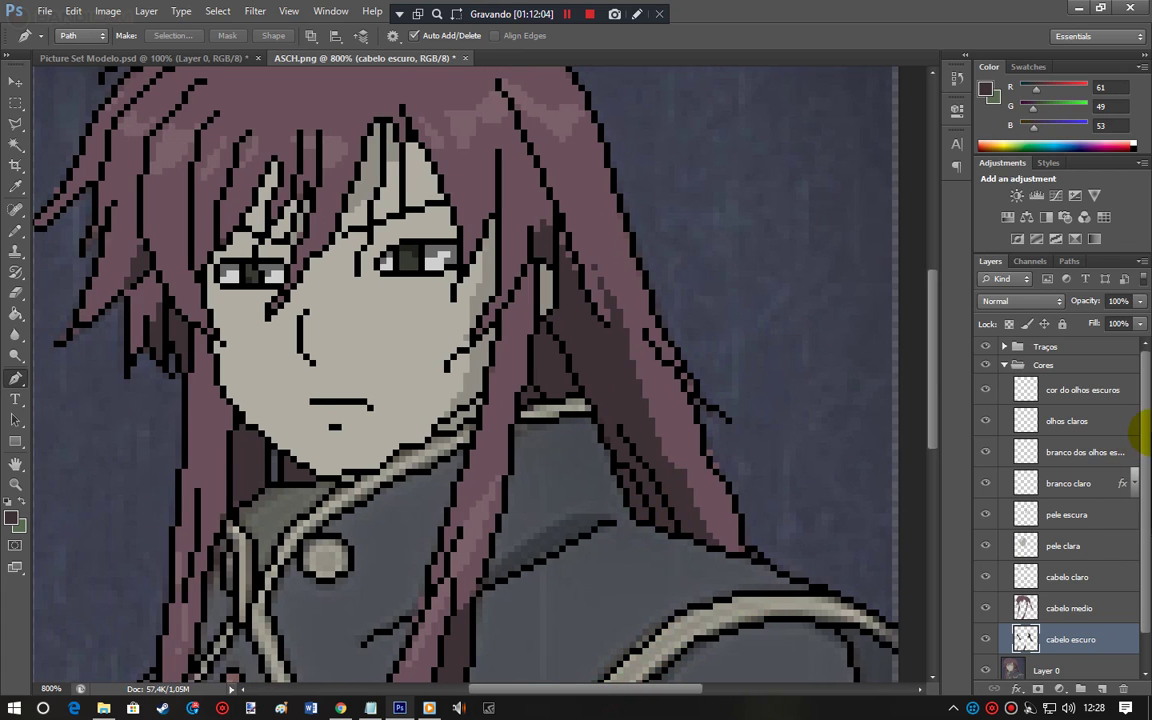
pyautogui.scroll(-1, 1140, 540)
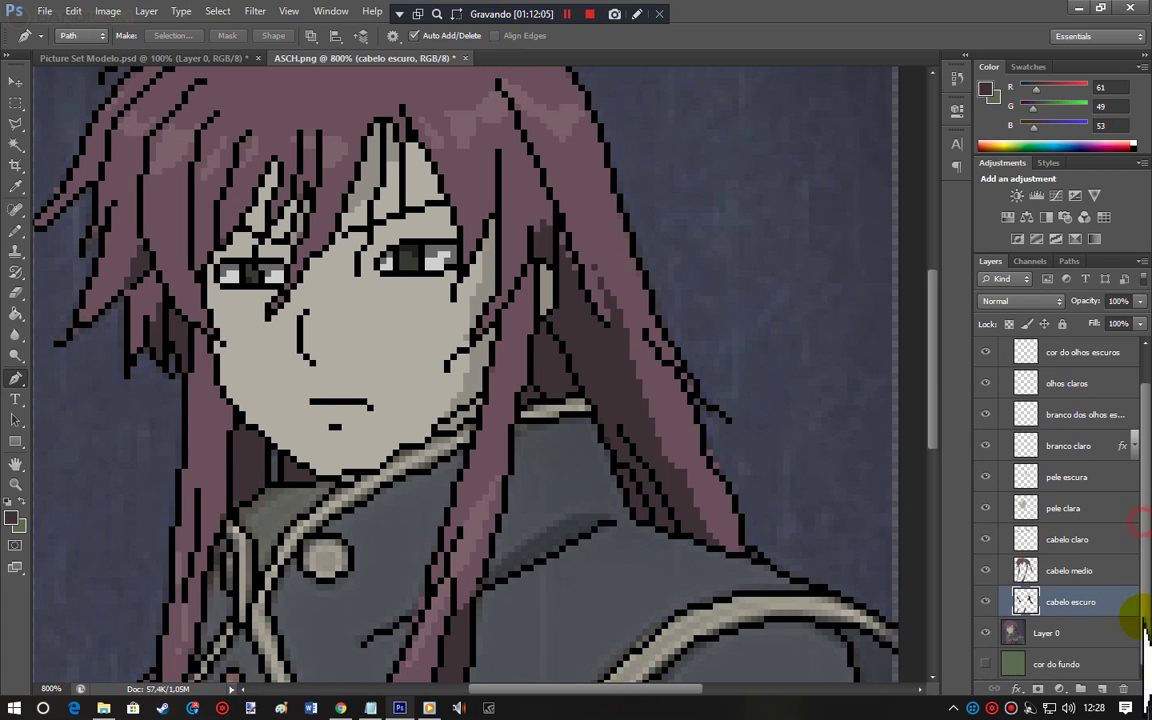
pyautogui.click(988, 633)
pyautogui.click(986, 664)
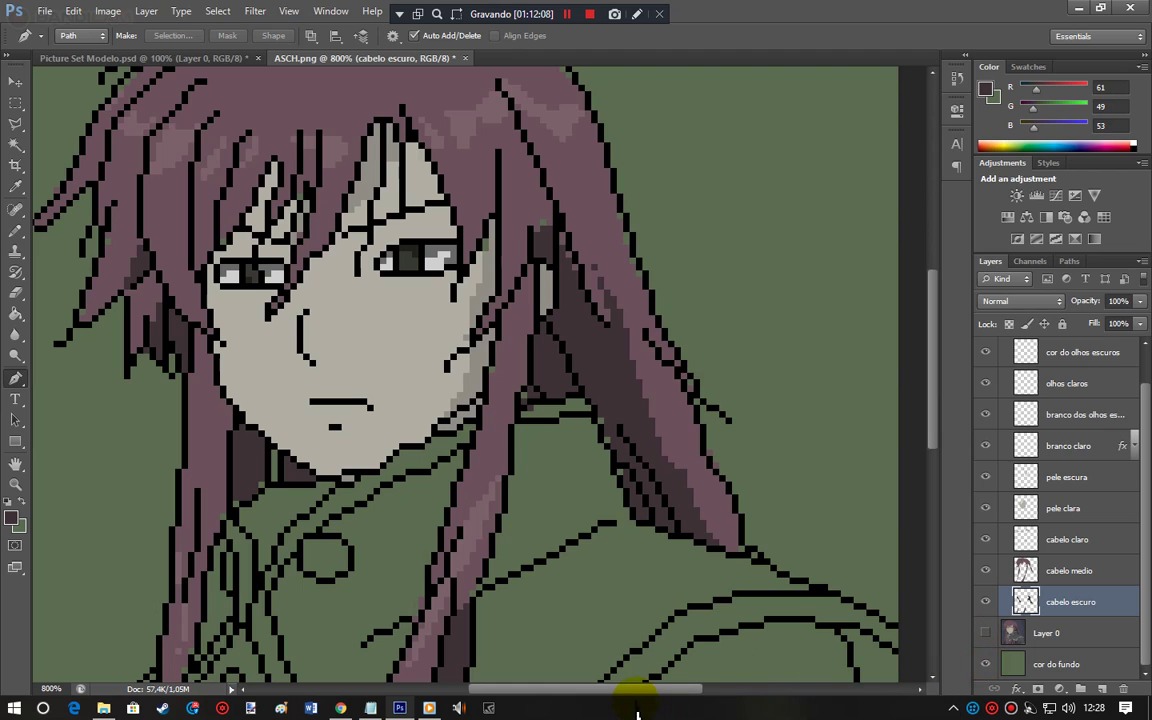
# Step: On the cabelo medio layer, pencil the missing hair pixels beside the face with the sampled mid hair colour (RGB 107, 81, 91)
pyautogui.moveTo(627, 690); pyautogui.dragTo(586, 688)
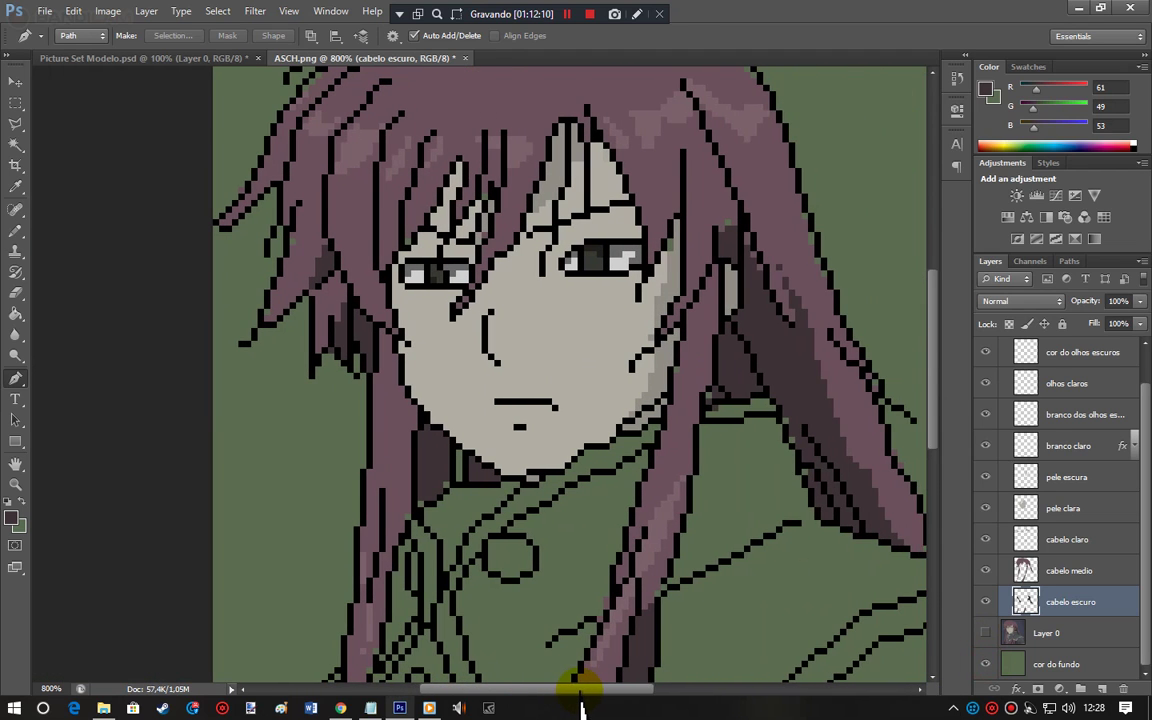
pyautogui.click(1066, 570)
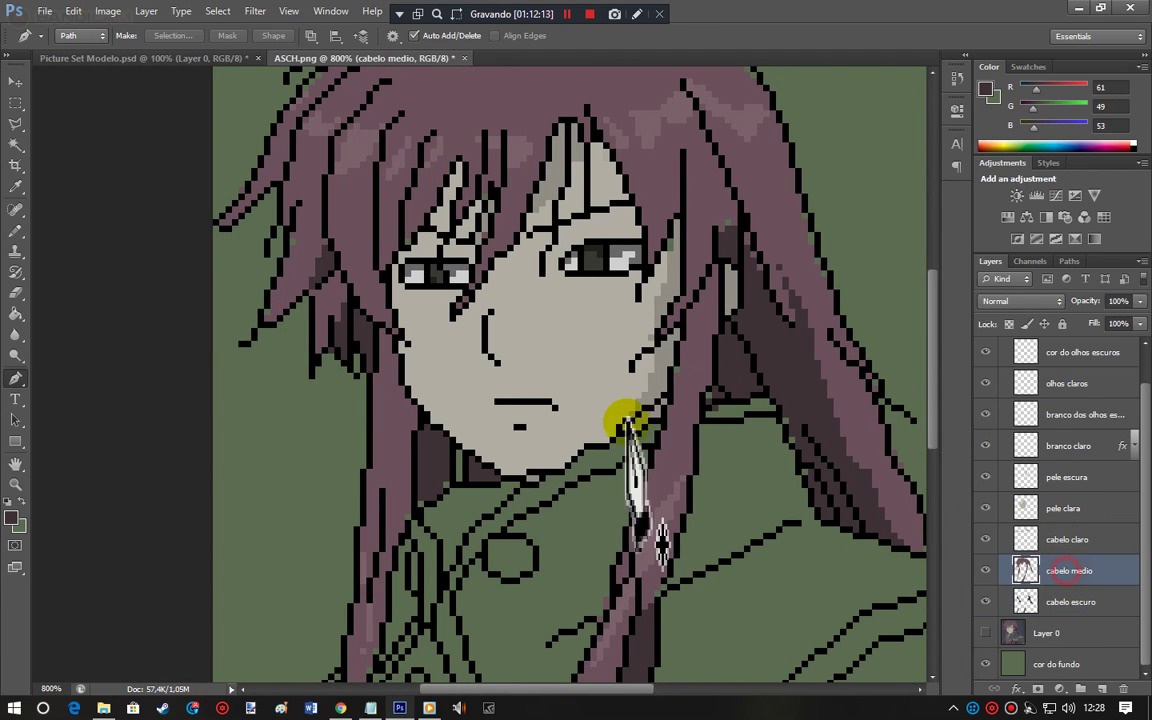
pyautogui.scroll(2, 443, 378)
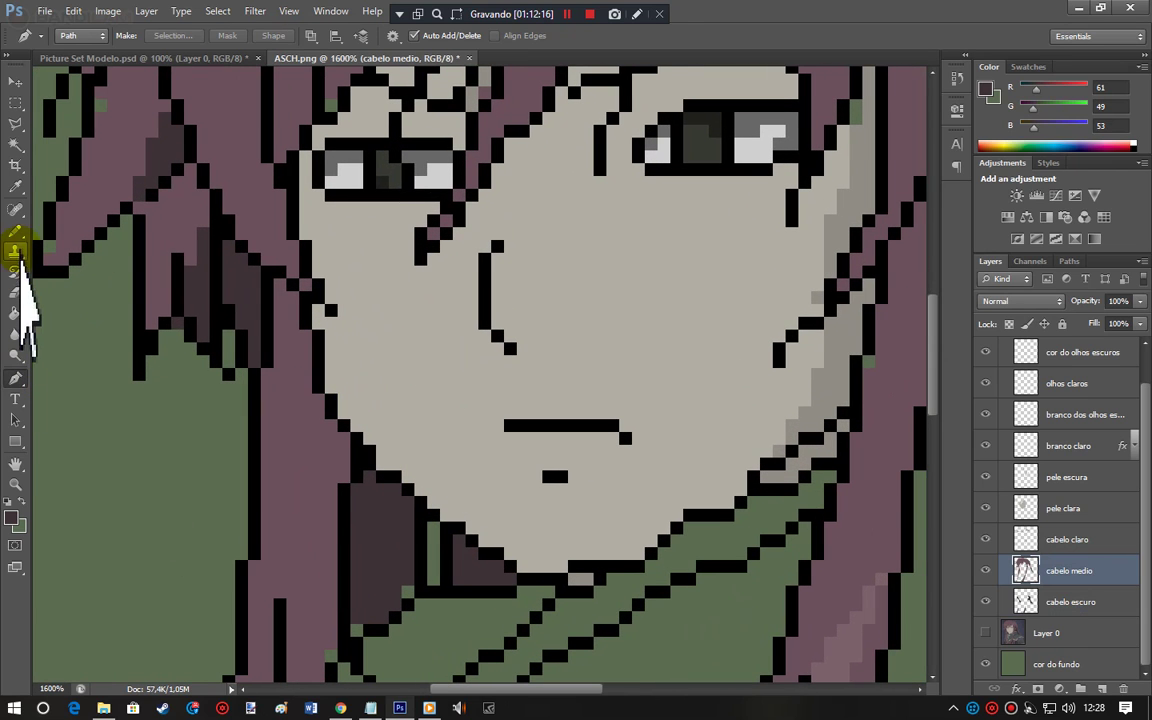
pyautogui.click(15, 230)
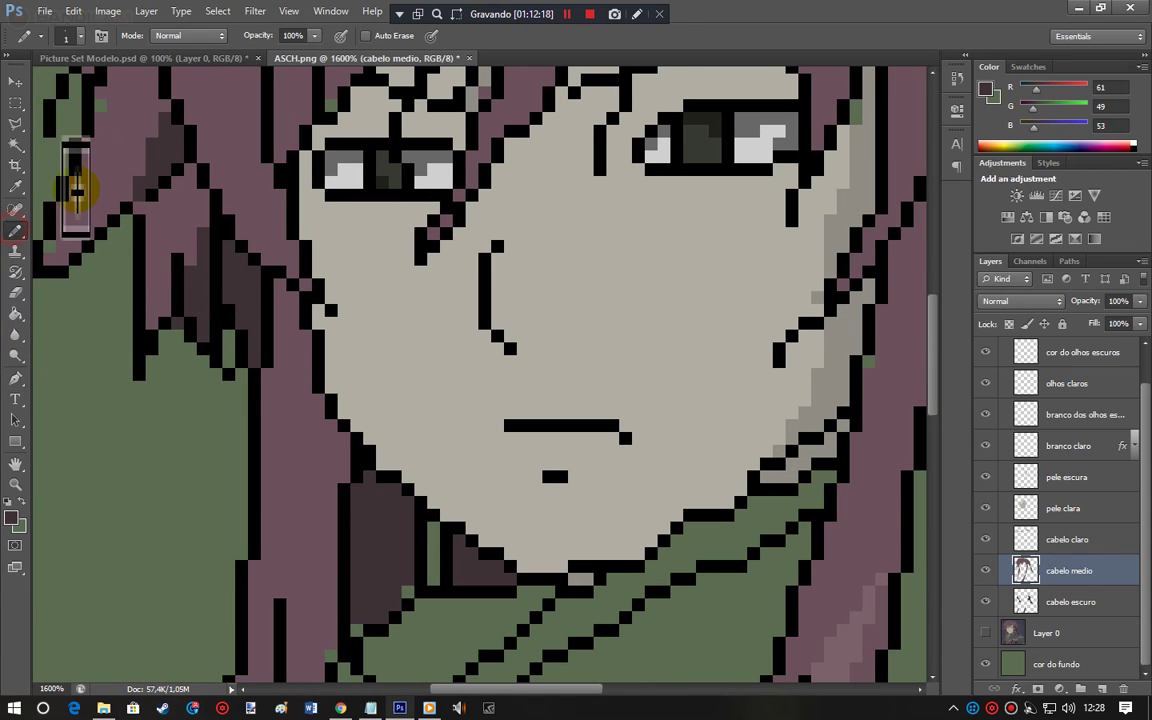
pyautogui.keyDown('alt'); pyautogui.click(108, 175); pyautogui.keyUp('alt')
pyautogui.moveTo(108, 175)
pyautogui.mouseDown()
pyautogui.moveTo(61, 256)
pyautogui.moveTo(54, 248)
pyautogui.moveTo(97, 212)
pyautogui.moveTo(108, 137)
pyautogui.mouseUp()
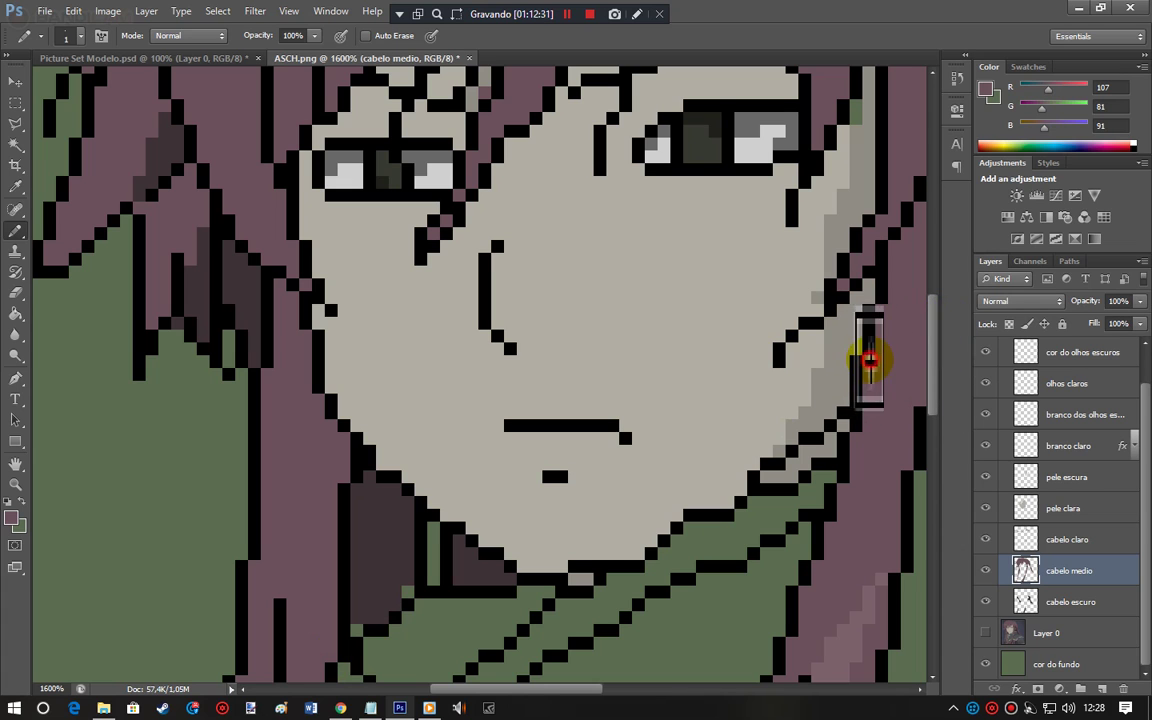
# Step: Delete the stray mid-tone hair pixel from the narrow gap in the fringe above the nose
pyautogui.scroll(5, 940, 295)
pyautogui.moveTo(936, 281); pyautogui.dragTo(936, 279)
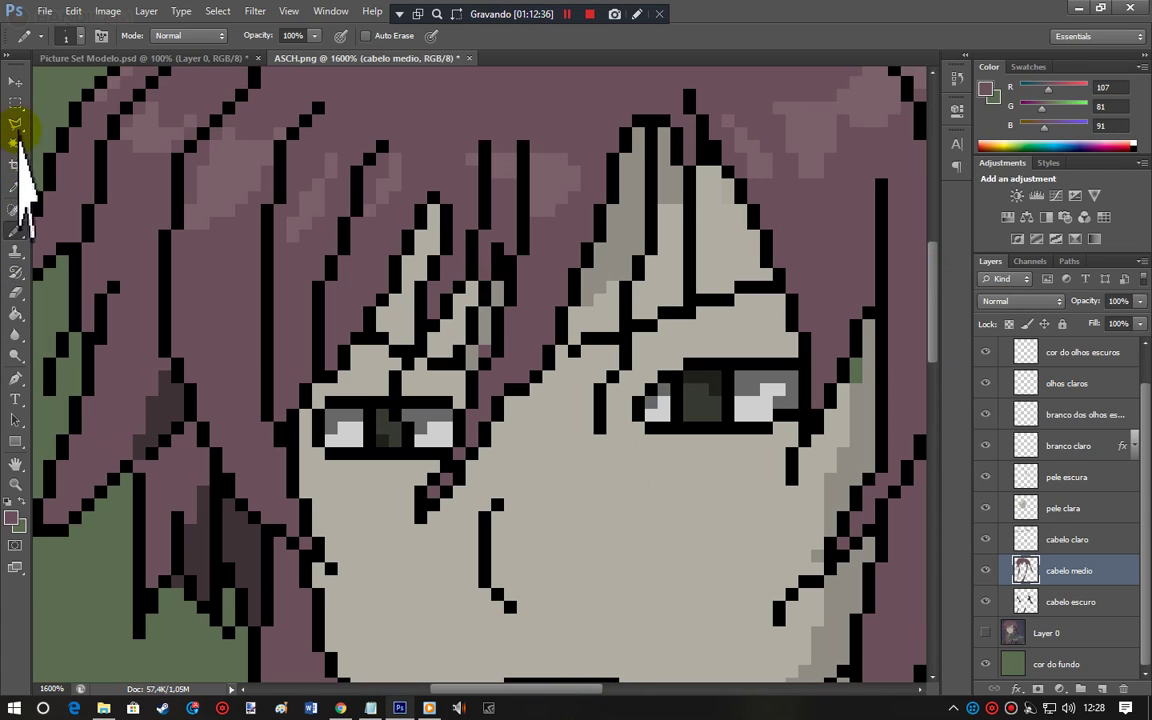
pyautogui.click(15, 103)
pyautogui.moveTo(483, 348); pyautogui.dragTo(485, 350)
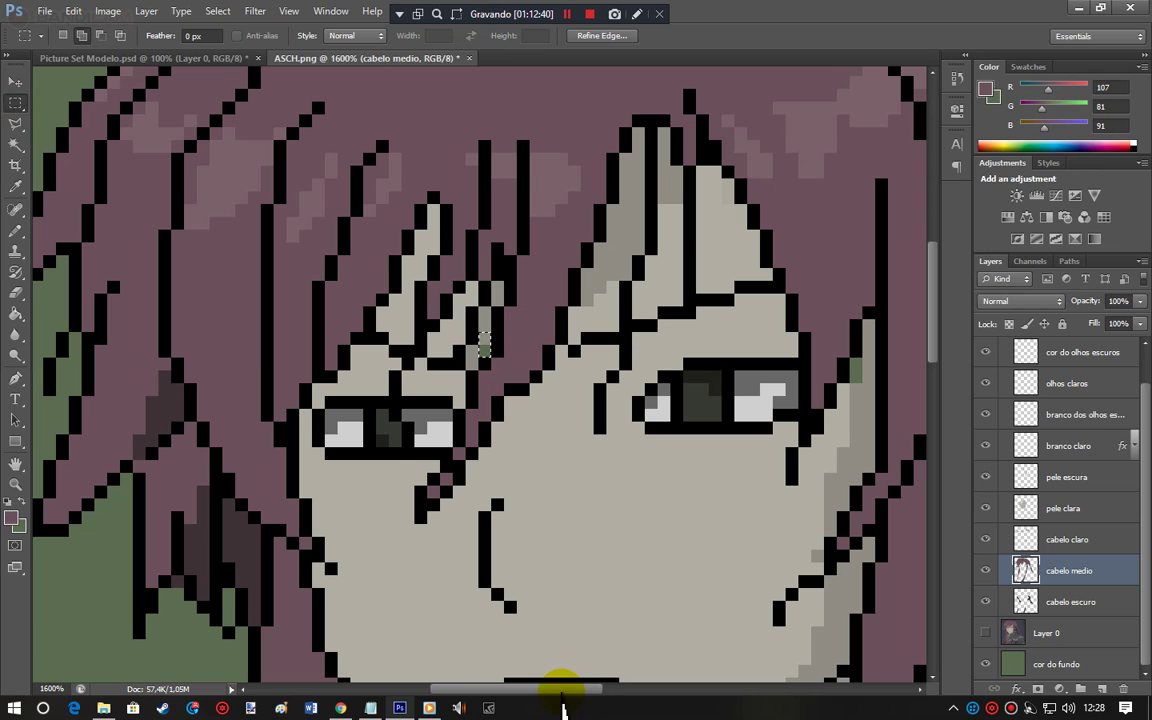
# Step: Delete the stray mid-tone pixels outside the hair outline on the left lock, the crown's left edge and the top tuft
pyautogui.moveTo(560, 697); pyautogui.dragTo(460, 688)
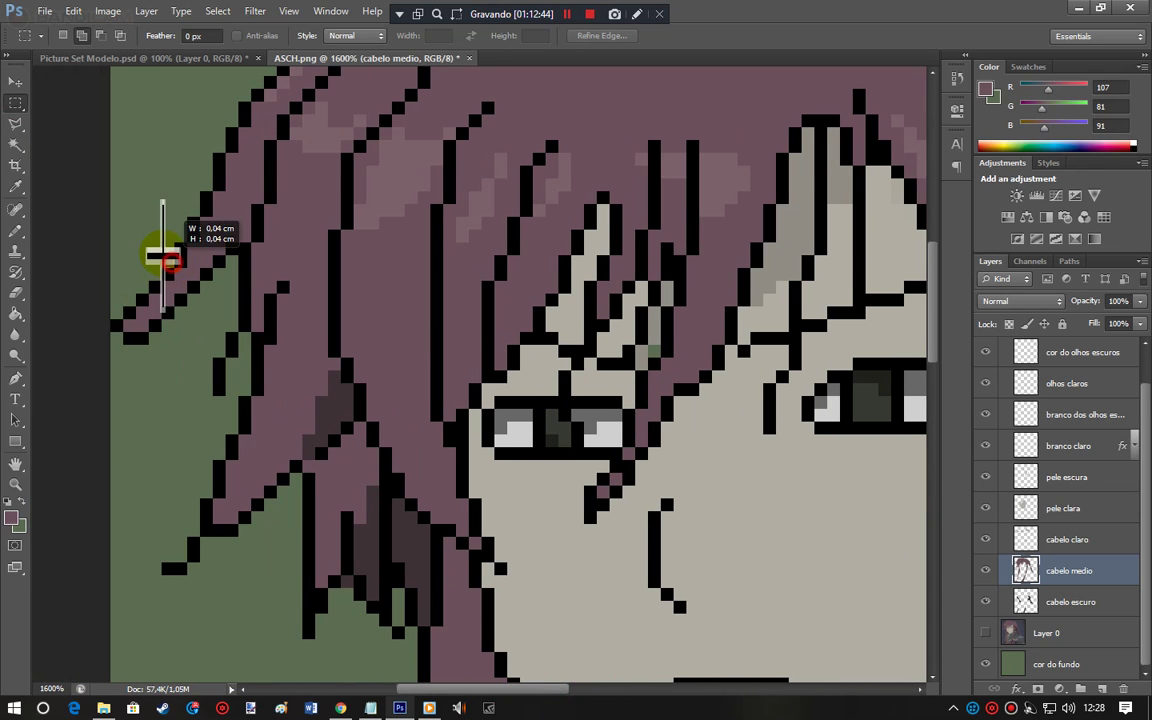
pyautogui.moveTo(931, 290); pyautogui.dragTo(931, 241)
pyautogui.moveTo(431, 174); pyautogui.dragTo(405, 149)
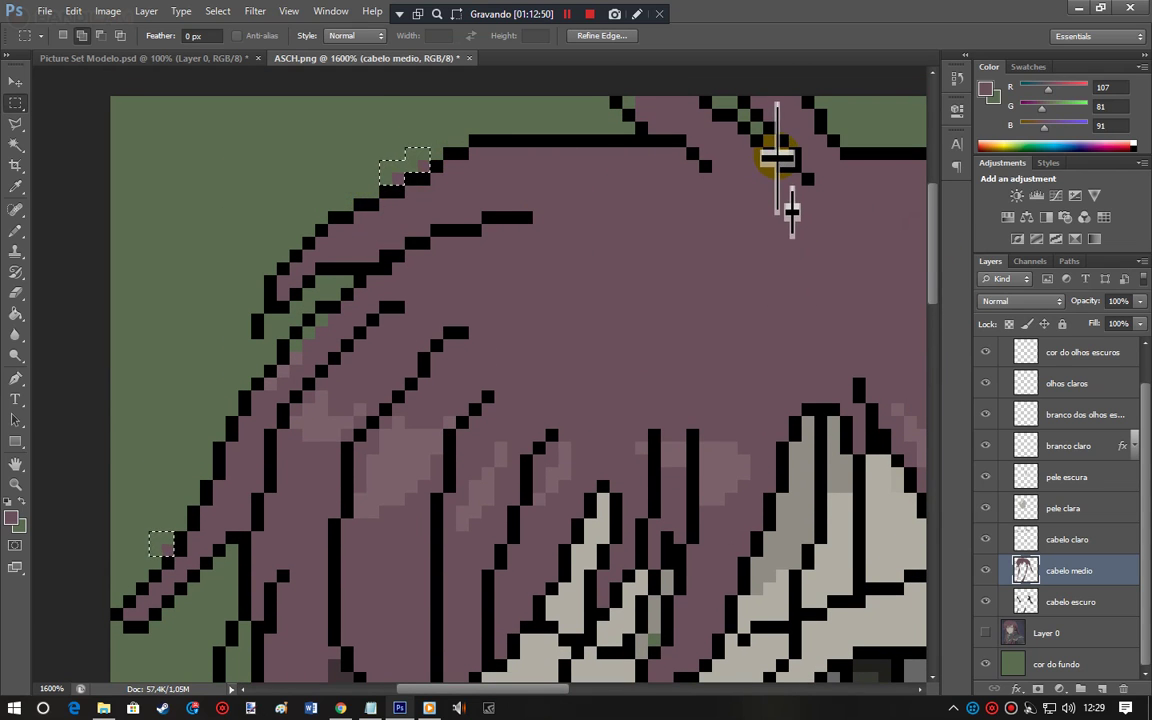
pyautogui.moveTo(782, 155); pyautogui.dragTo(766, 141)
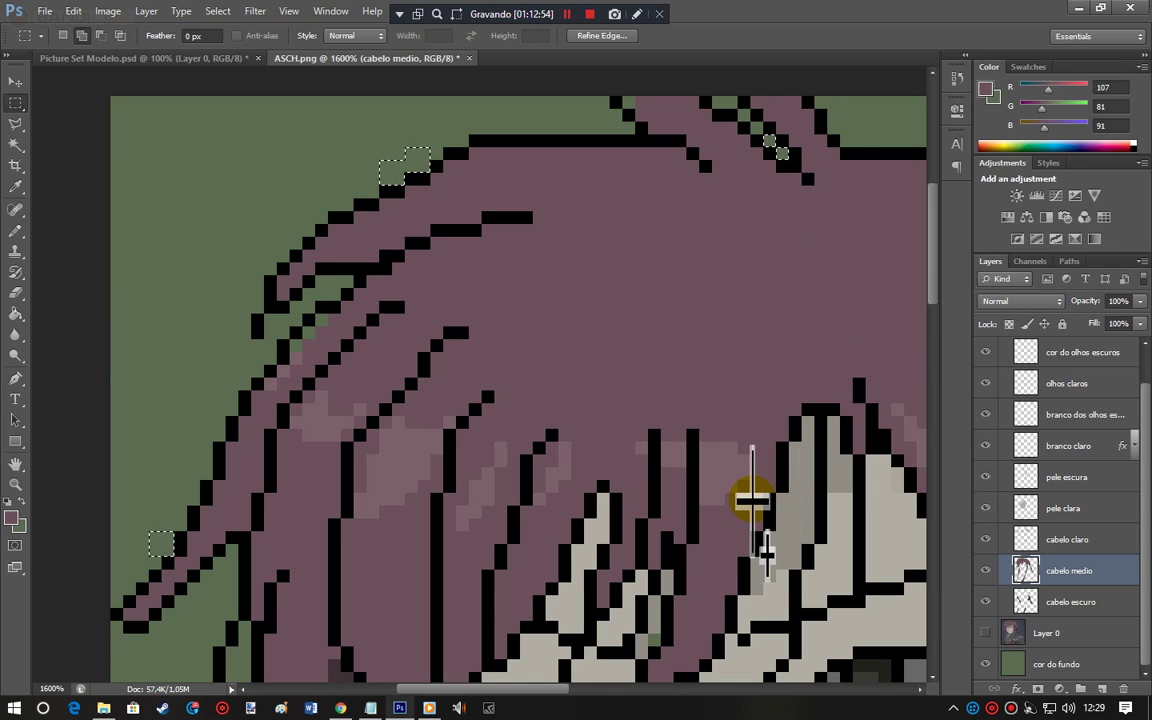
# Step: Pencil the missing mid-tone pixels inside the outlines of the two long front locks over the chest
pyautogui.moveTo(926, 265); pyautogui.dragTo(962, 510)
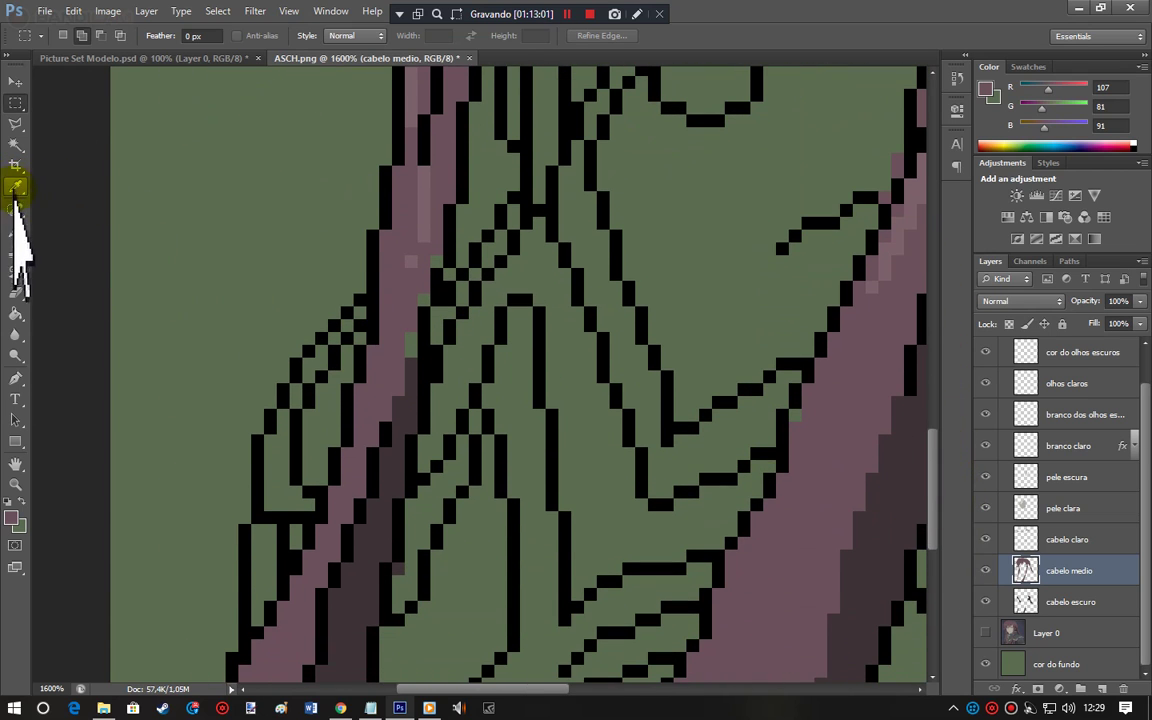
pyautogui.click(16, 229)
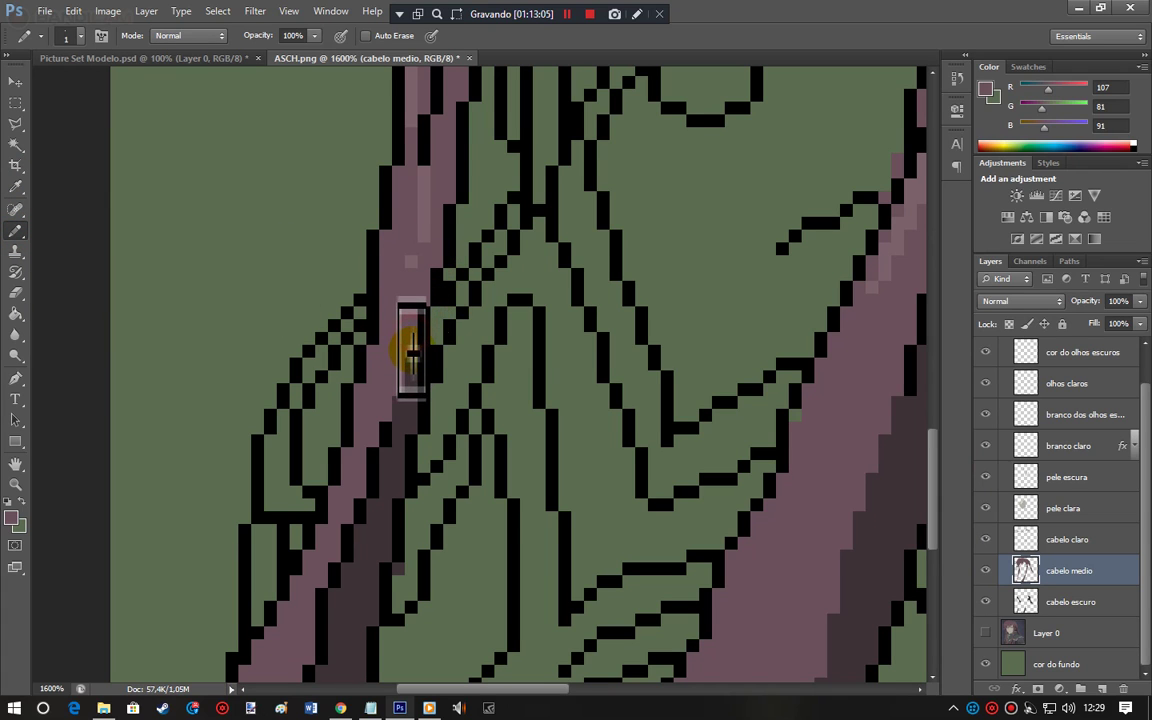
pyautogui.moveTo(932, 462)
pyautogui.mouseDown()
pyautogui.moveTo(930, 412)
pyautogui.moveTo(931, 530)
pyautogui.moveTo(917, 473)
pyautogui.mouseUp()
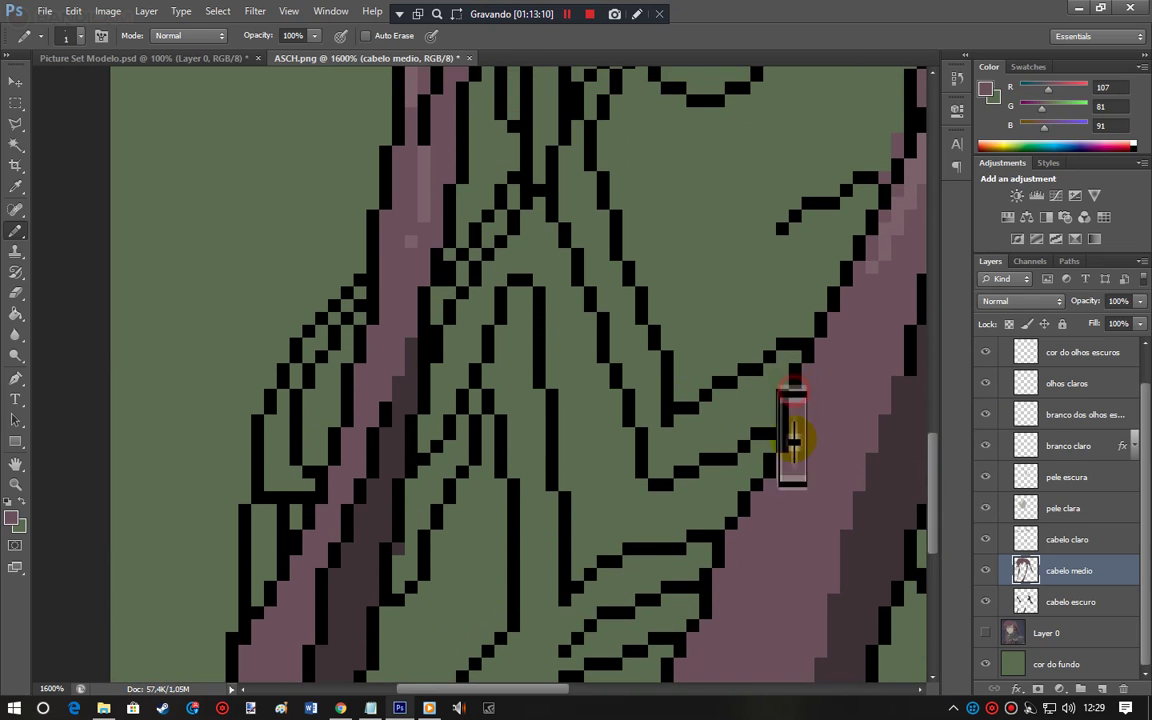
# Step: Delete the stray mid-tone pixels outside the left edge of the right front lock, then clear the selection
pyautogui.moveTo(548, 687); pyautogui.dragTo(617, 688)
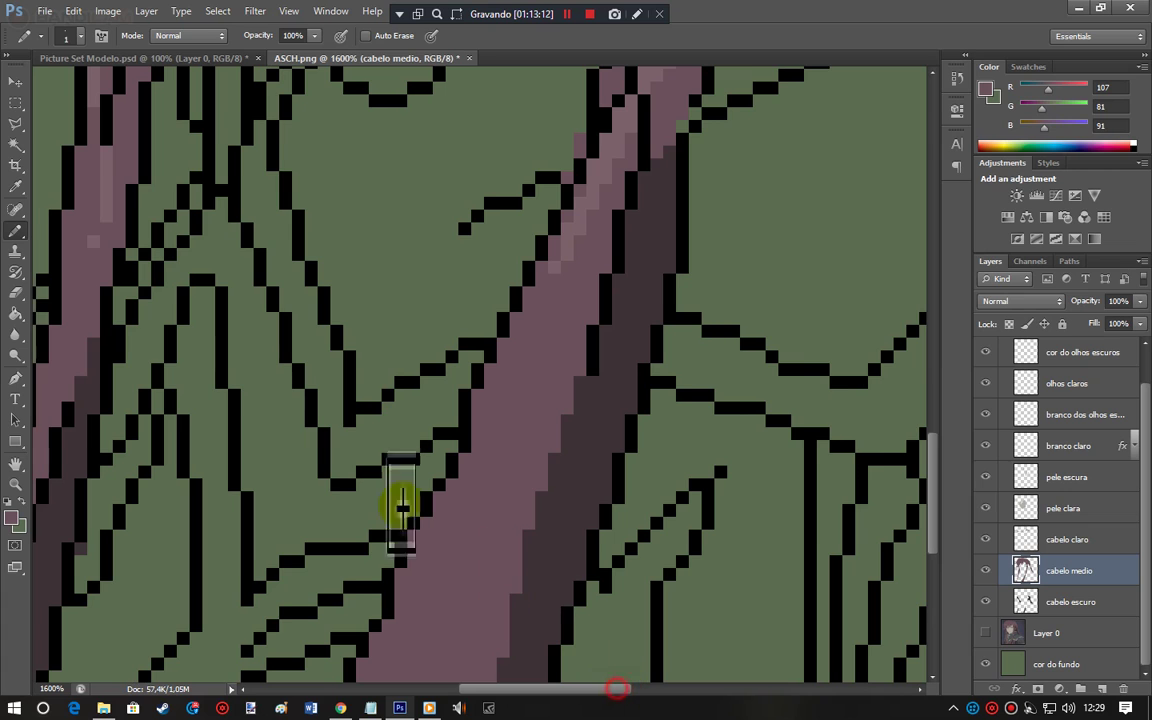
pyautogui.click(15, 103)
pyautogui.moveTo(570, 183); pyautogui.dragTo(566, 168)
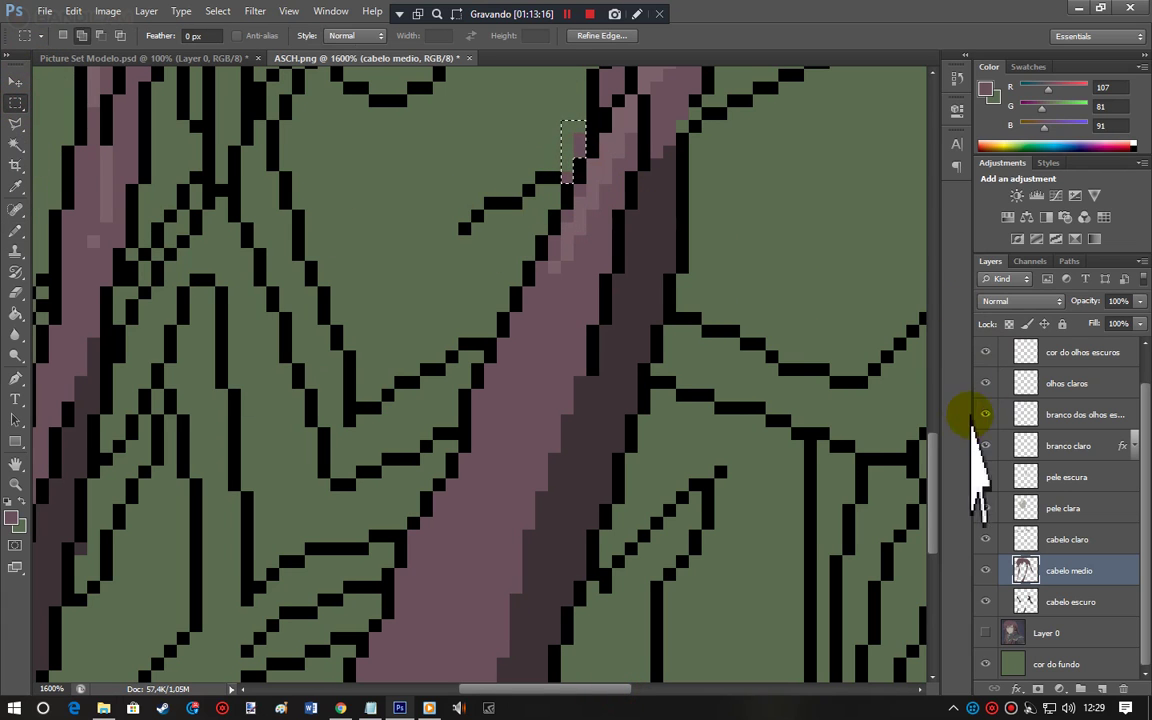
pyautogui.moveTo(935, 455); pyautogui.dragTo(930, 418)
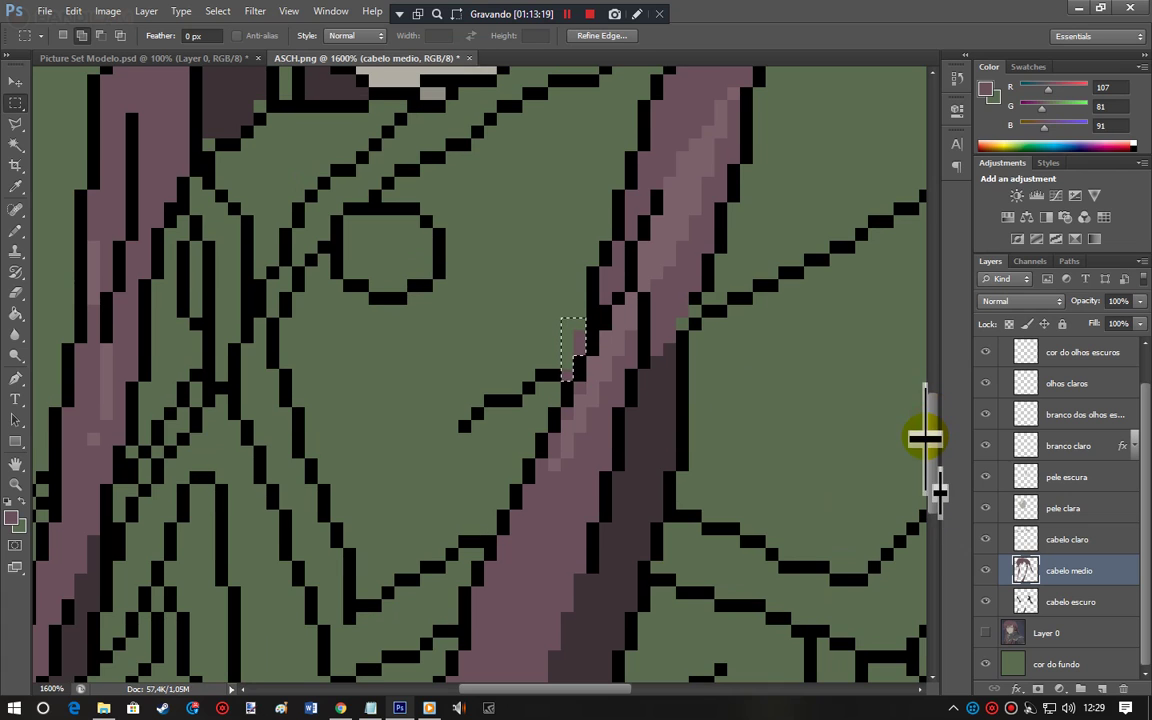
pyautogui.click(656, 670)
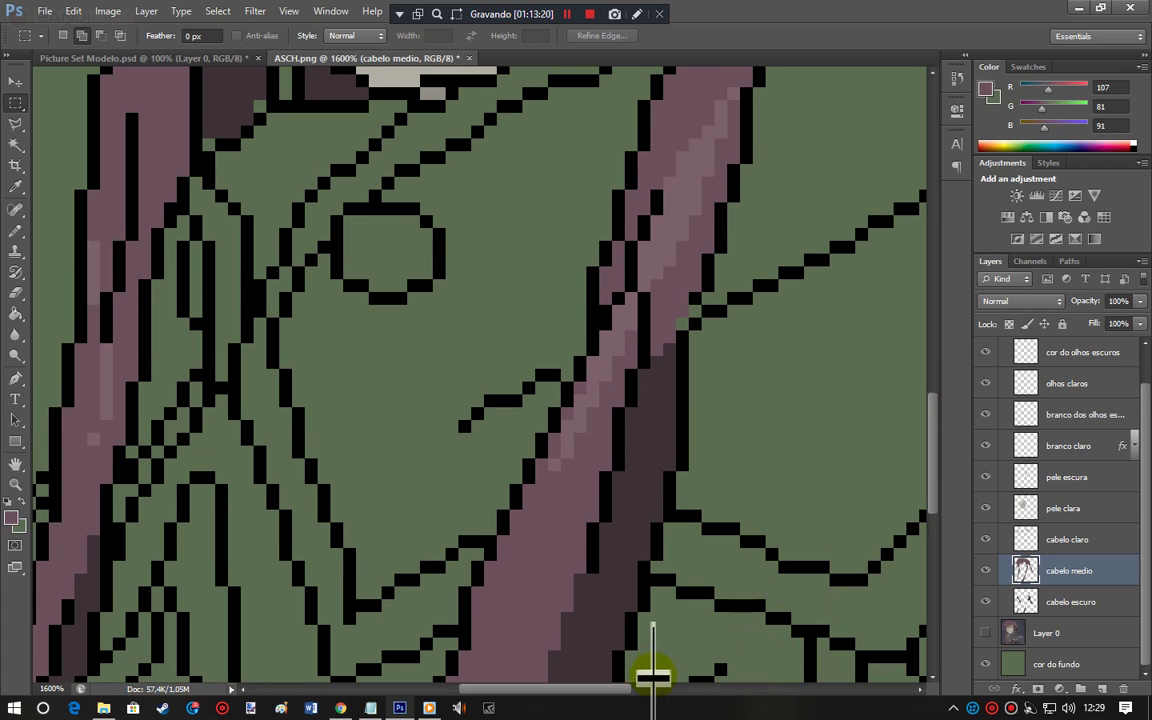
# Step: Pencil the missing mid-tone pixel on the right front lock where it meets the shoulder line
pyautogui.moveTo(620, 690); pyautogui.dragTo(650, 690)
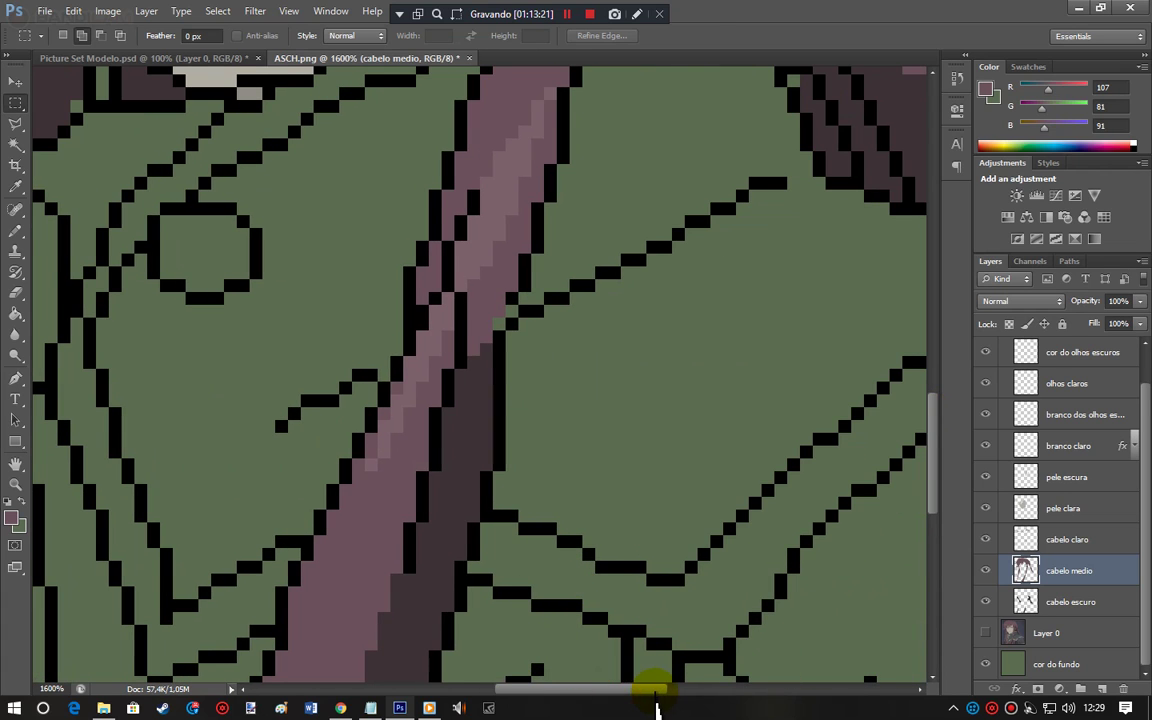
pyautogui.click(15, 230)
pyautogui.click(507, 322)
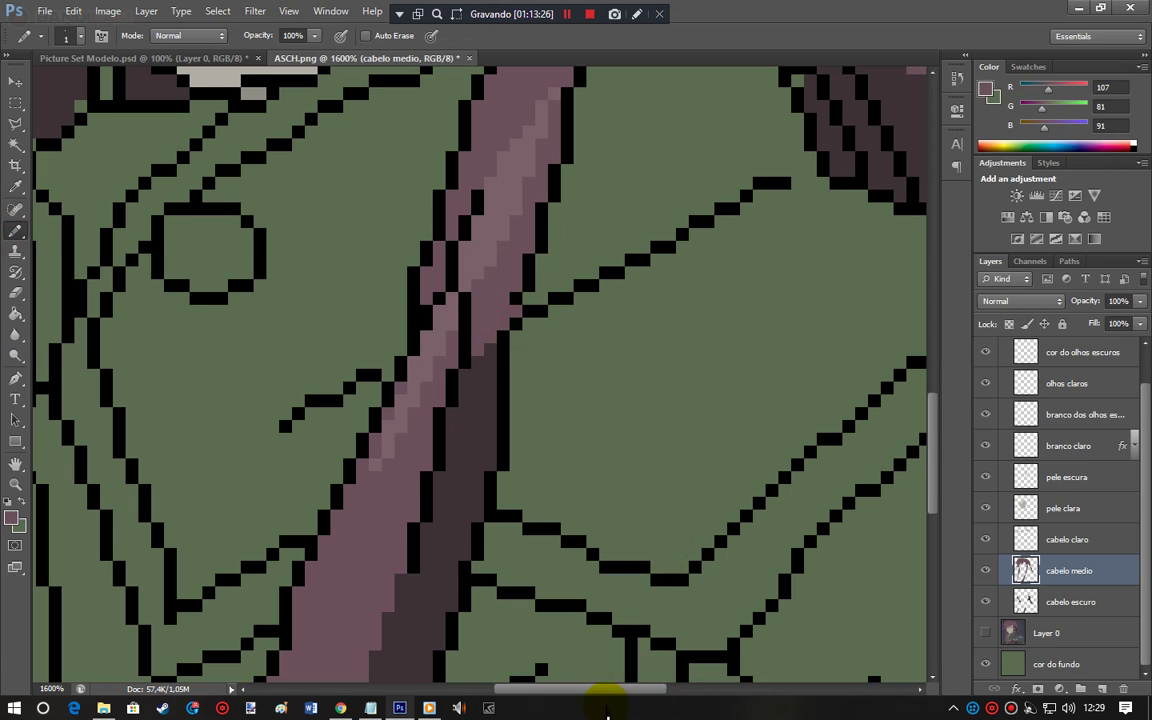
# Step: Pencil the missing mid-tone pixels at the tip of the large right-hand hair lock and along its outer edge
pyautogui.moveTo(604, 690); pyautogui.dragTo(689, 692)
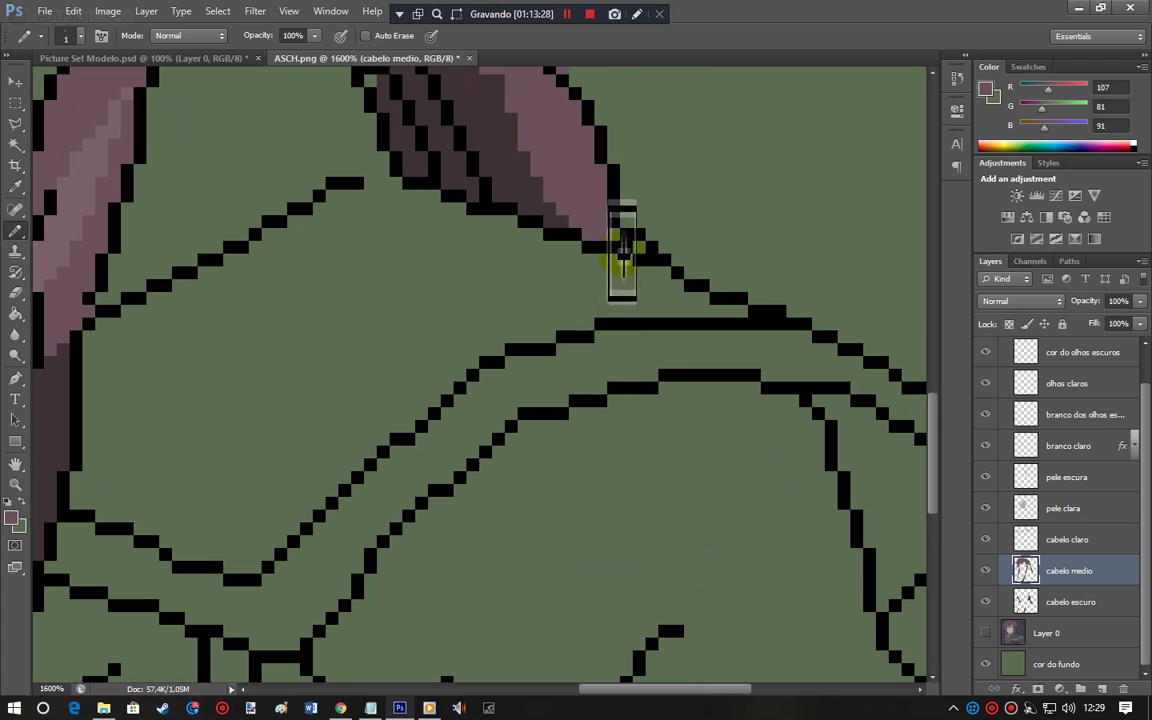
pyautogui.click(618, 233)
pyautogui.moveTo(928, 437); pyautogui.dragTo(925, 340)
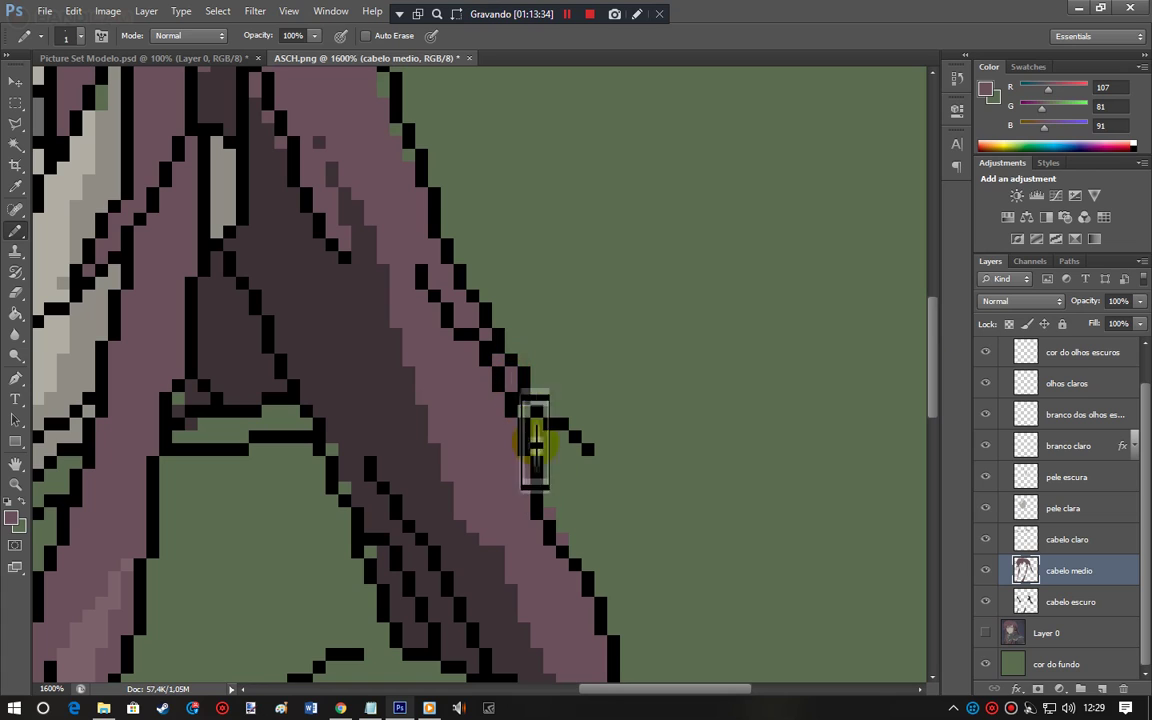
pyautogui.click(524, 406)
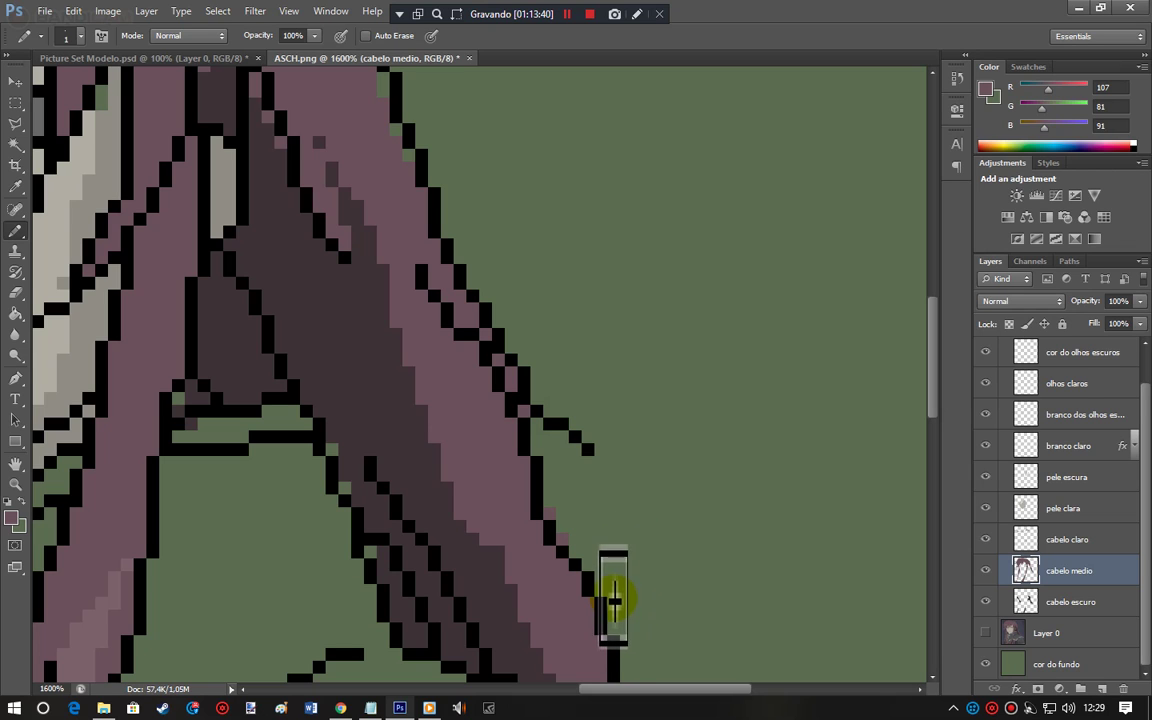
# Step: Delete the stray pixels outside the large right lock's lower edge and pencil the missing mid-tone pixels along its upper edge
pyautogui.click(15, 103)
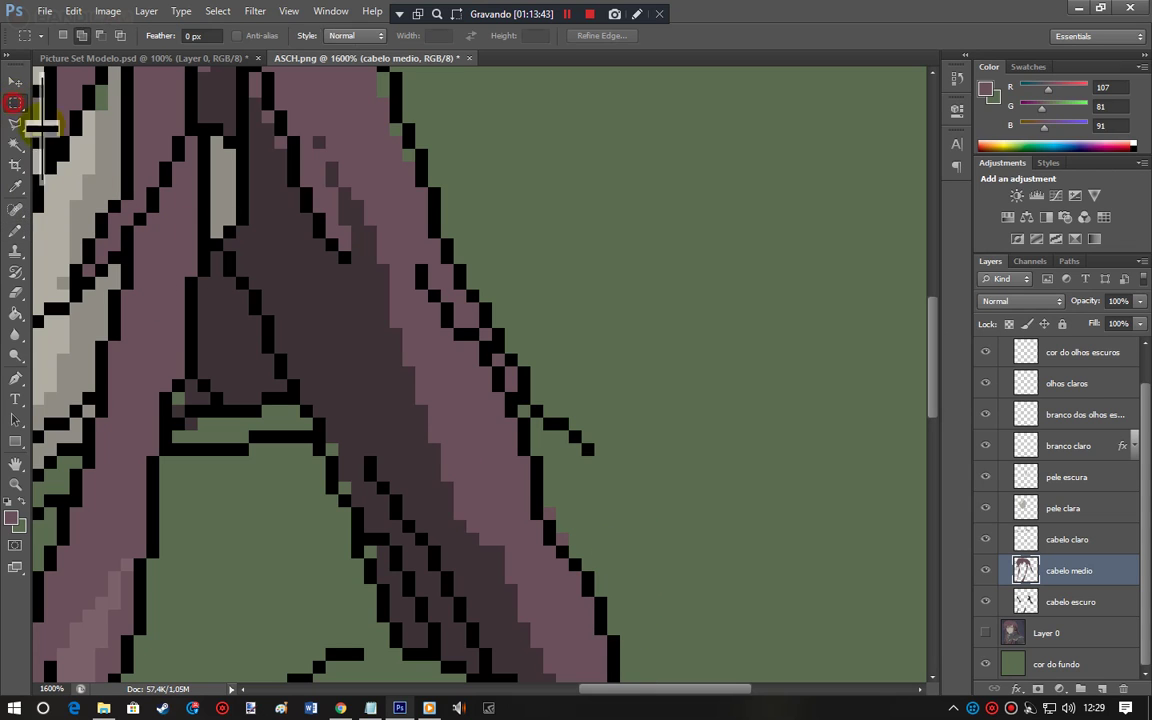
pyautogui.moveTo(545, 497)
pyautogui.mouseDown()
pyautogui.moveTo(568, 520)
pyautogui.moveTo(580, 509)
pyautogui.mouseUp()
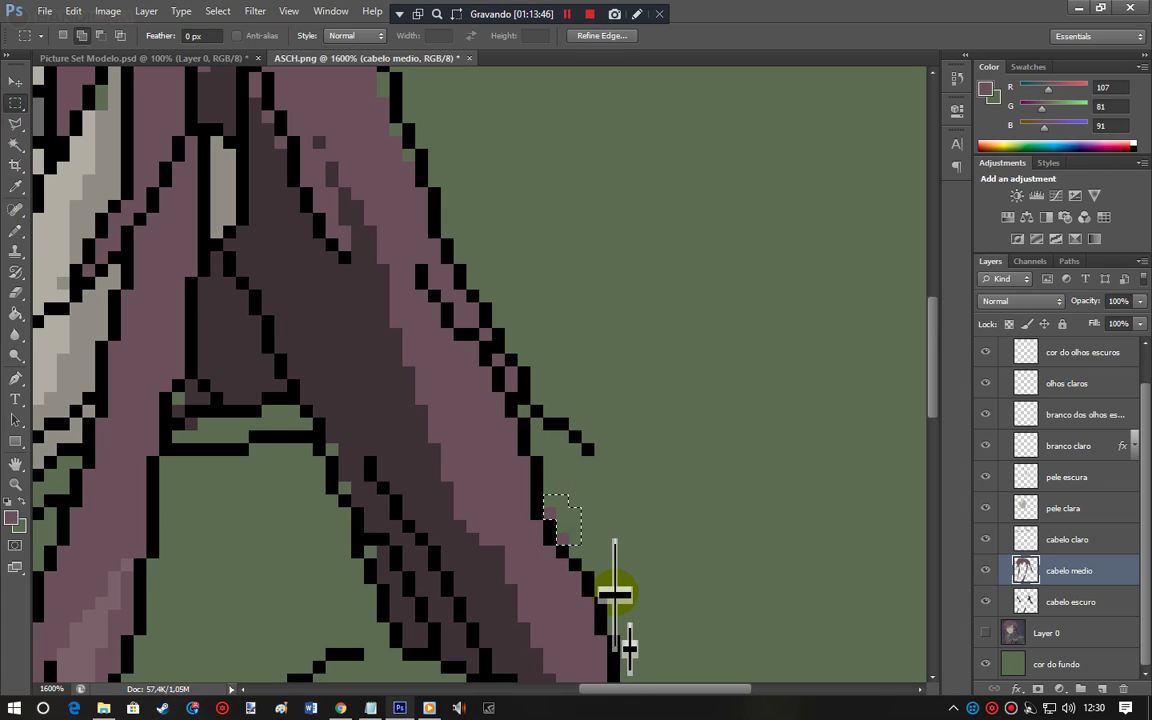
pyautogui.click(614, 590)
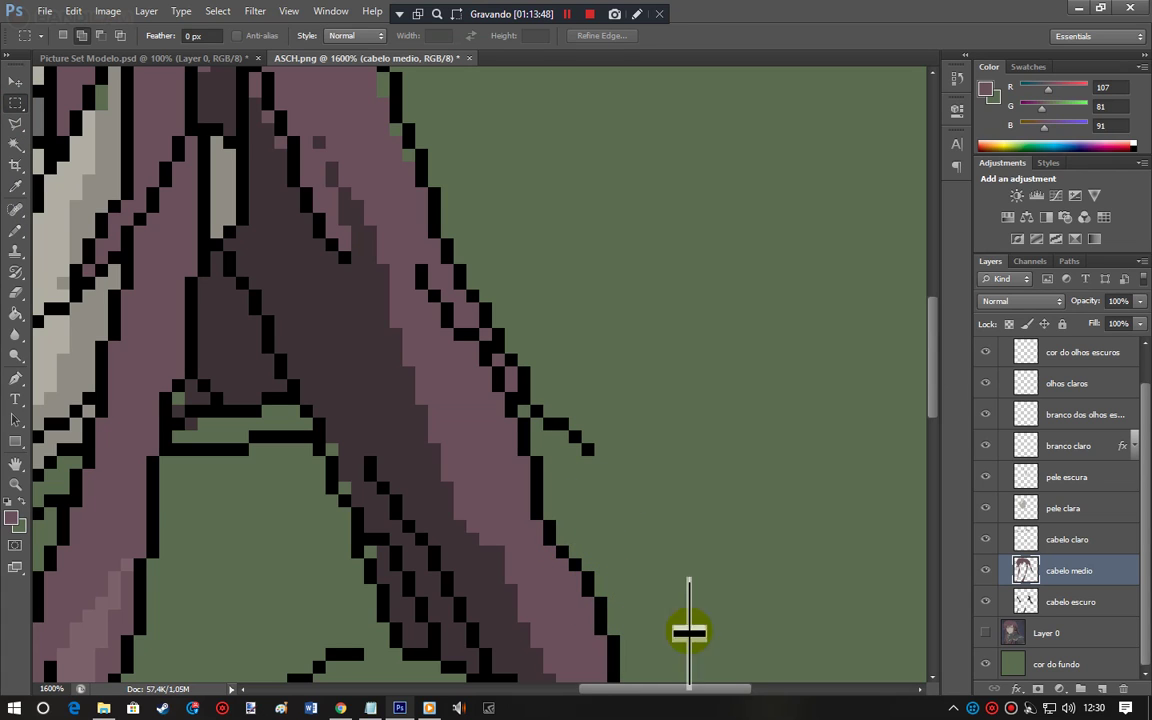
pyautogui.moveTo(928, 405); pyautogui.dragTo(928, 348)
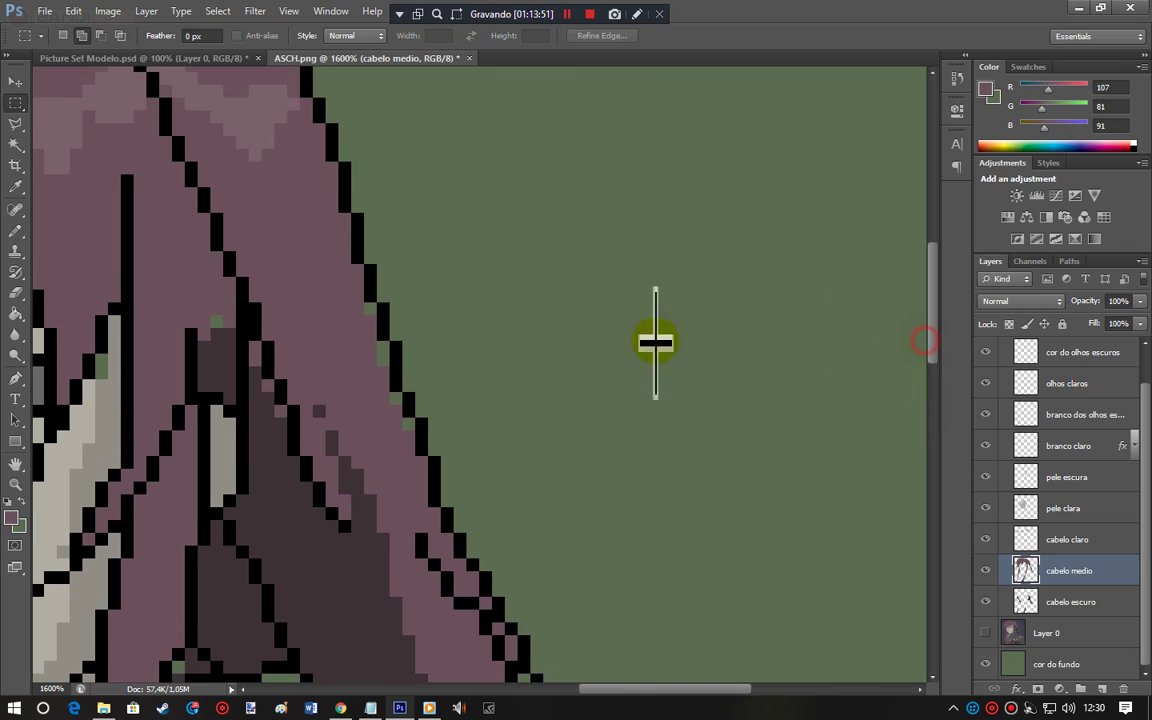
pyautogui.click(16, 231)
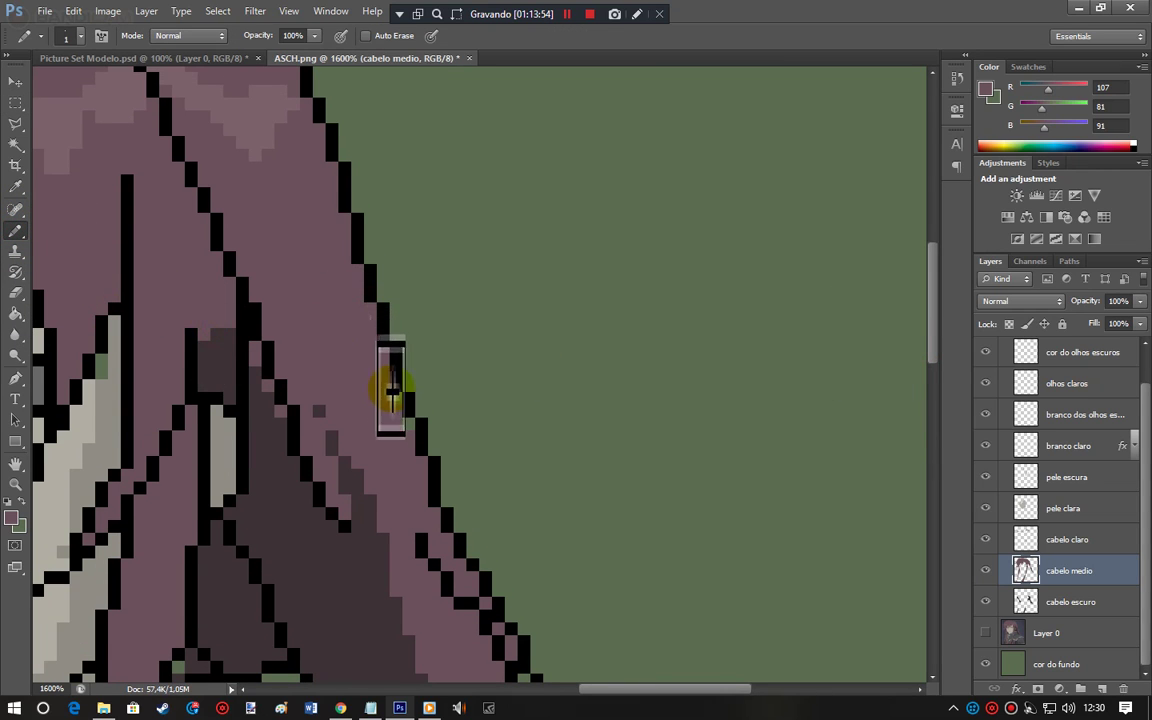
# Step: Delete the mid-tone pixels covering the dark hair just inside the outline beside the ear, then deselect
pyautogui.moveTo(620, 690); pyautogui.dragTo(573, 710)
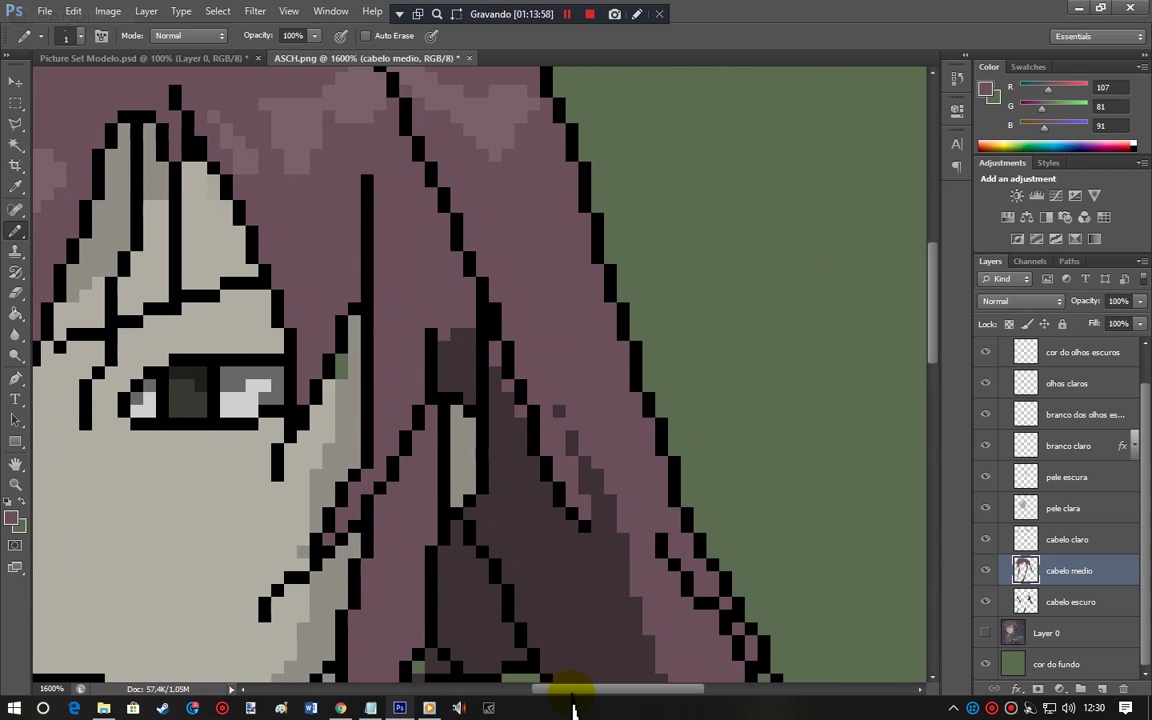
pyautogui.click(15, 102)
pyautogui.moveTo(491, 345); pyautogui.dragTo(519, 415)
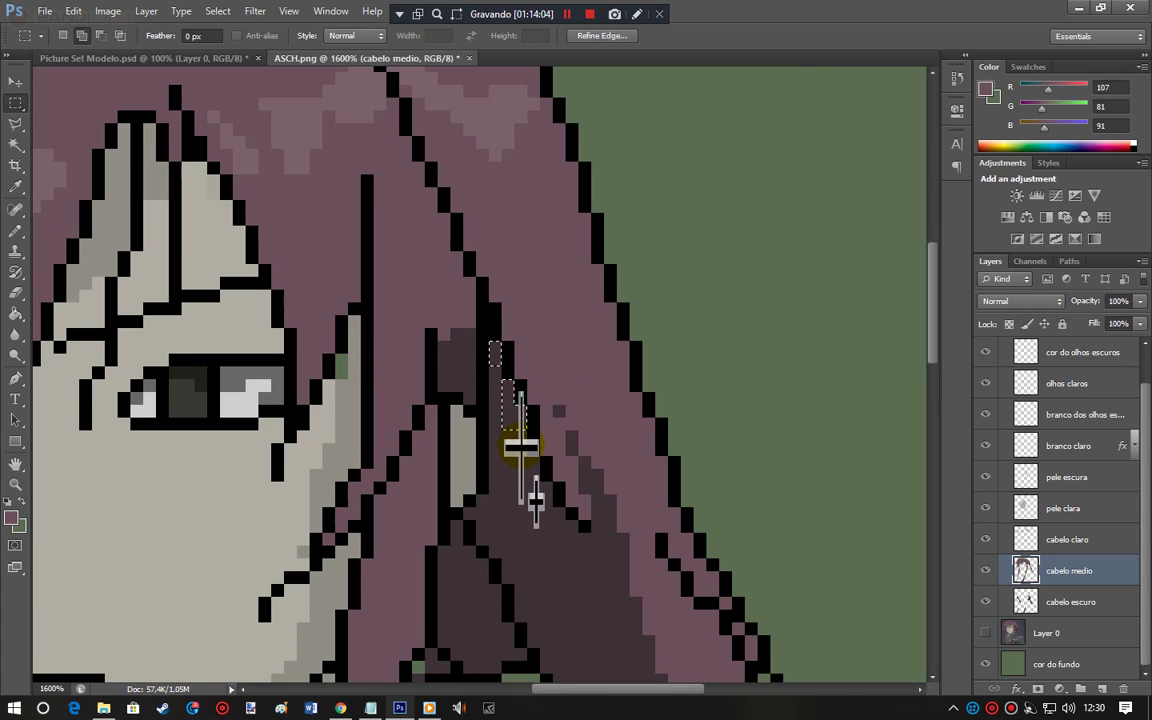
pyautogui.press('Delete')
pyautogui.hotkey('ctrl', 'd')
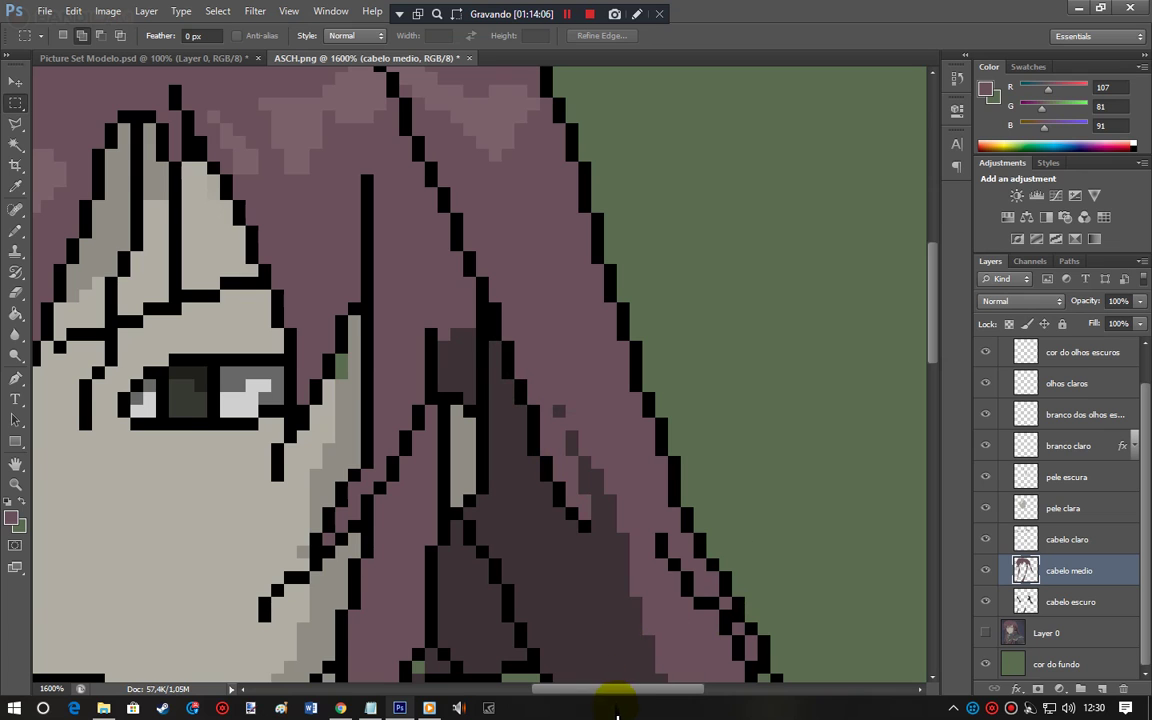
# Step: Pencil the missing mid-tone pixels inside the thin lock at the upper left of the head
pyautogui.moveTo(621, 690); pyautogui.dragTo(490, 703)
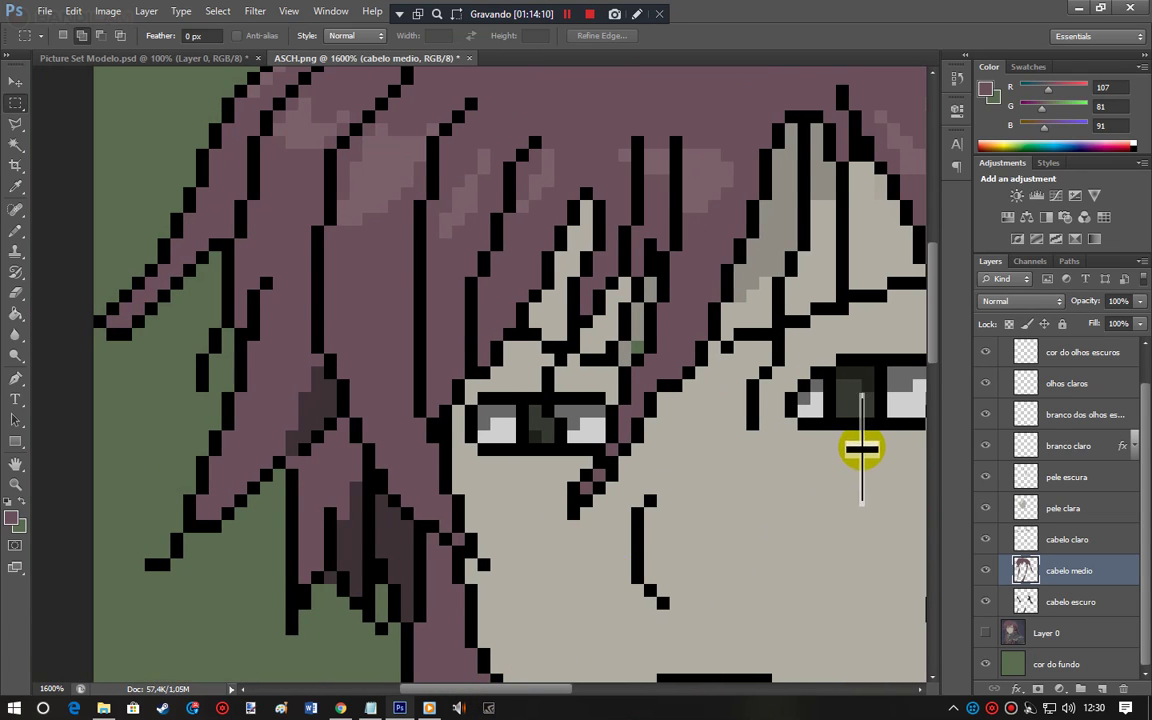
pyautogui.moveTo(930, 348); pyautogui.dragTo(930, 272)
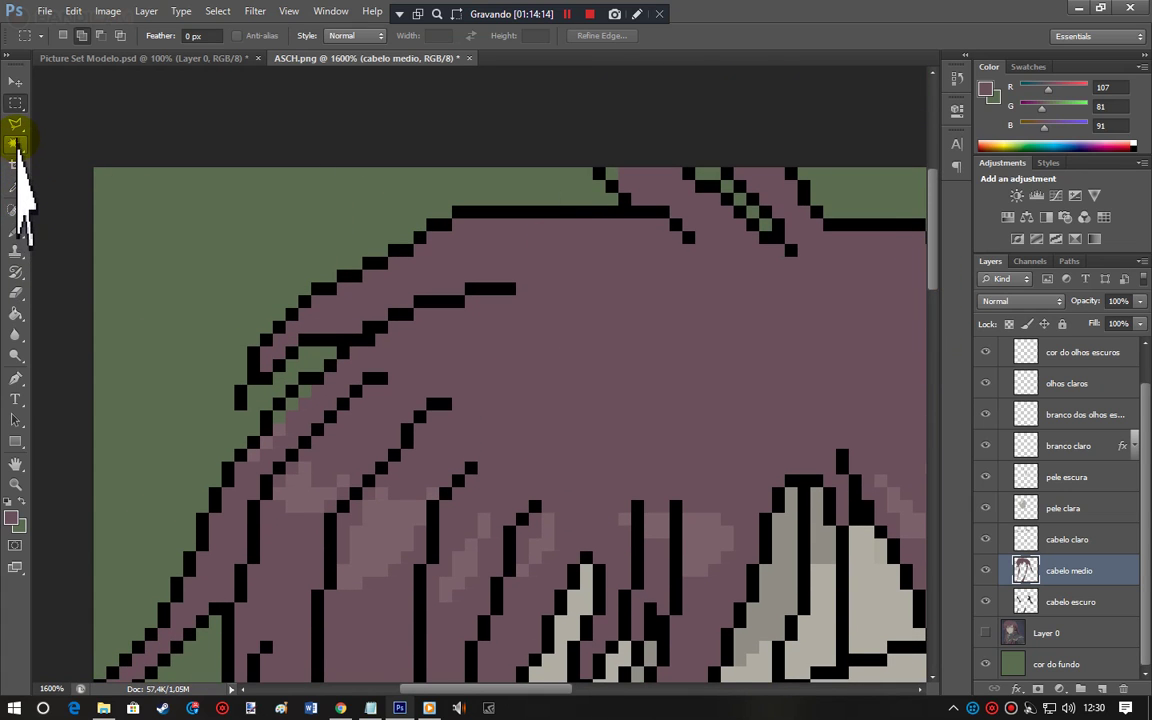
pyautogui.click(14, 233)
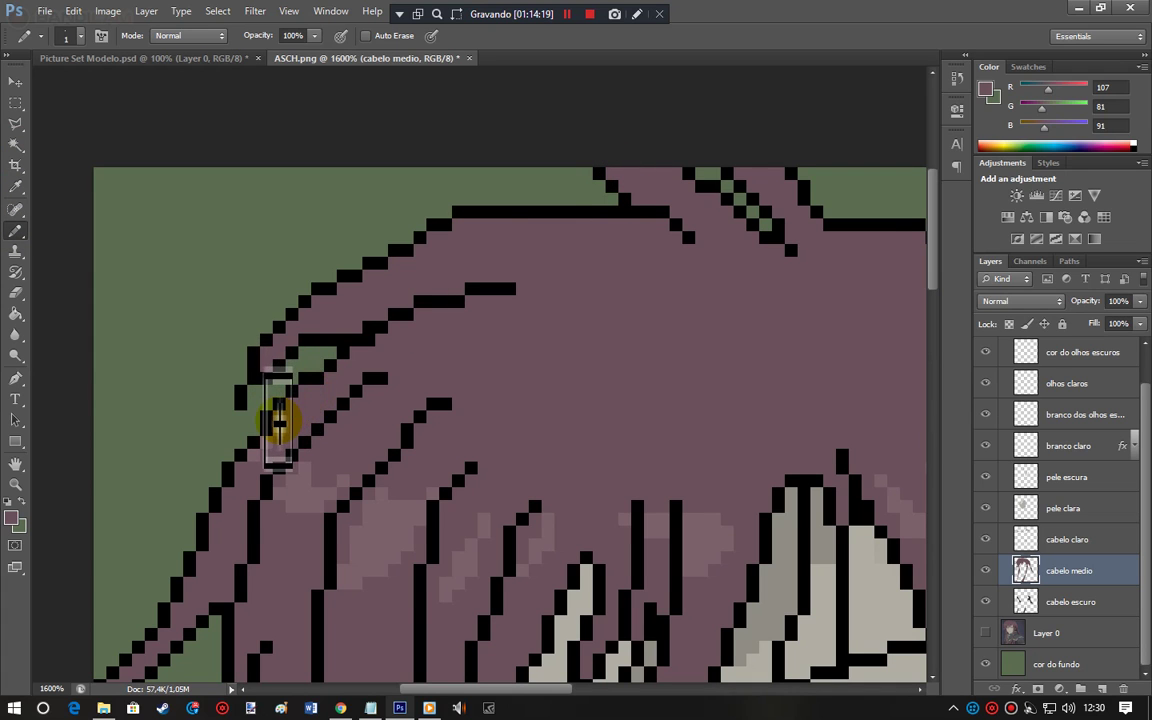
pyautogui.moveTo(500, 689); pyautogui.dragTo(556, 690)
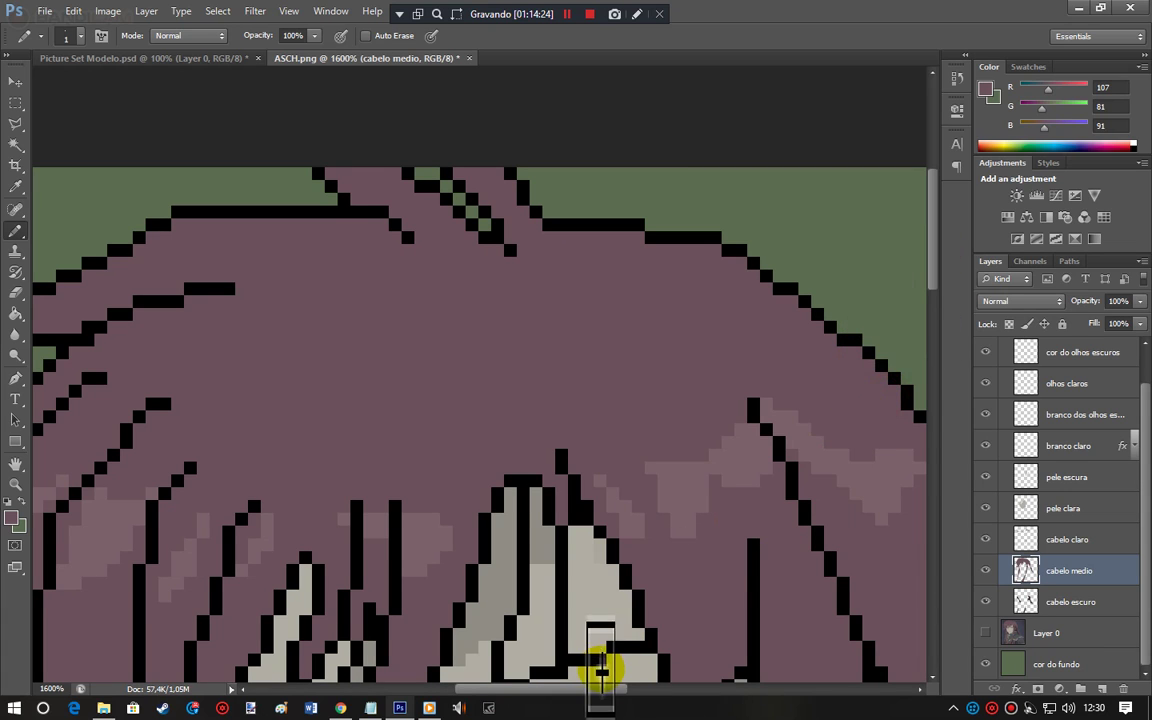
pyautogui.moveTo(588, 689); pyautogui.dragTo(648, 690)
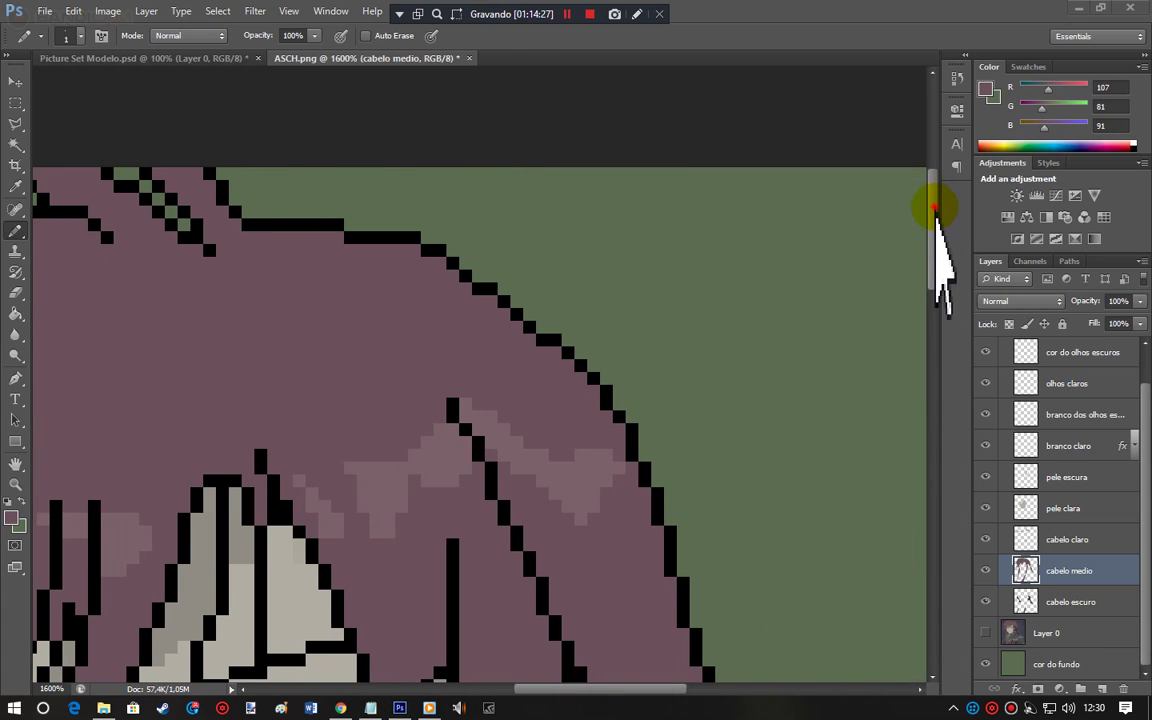
# Step: Pencil the missing light skin pixel beside the right-hand eye on pele clara and the missing dark skin pixel between the bangs on pele escura
pyautogui.moveTo(933, 247); pyautogui.dragTo(926, 329)
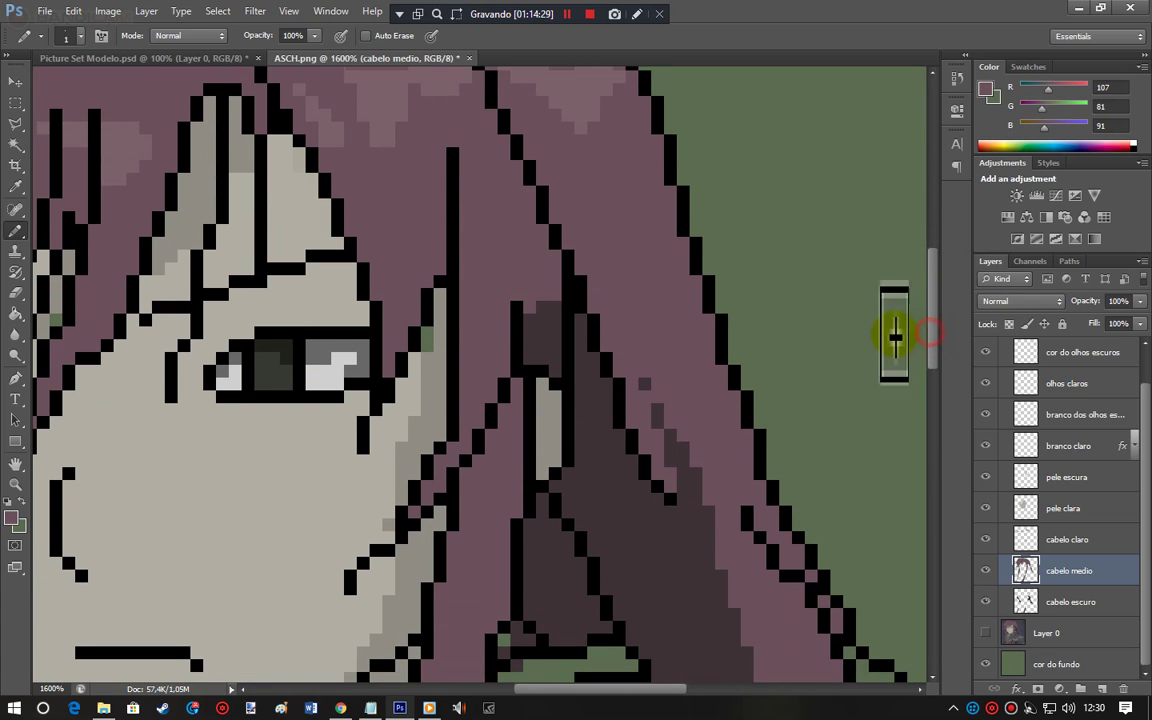
pyautogui.moveTo(616, 689)
pyautogui.mouseDown()
pyautogui.moveTo(604, 708)
pyautogui.moveTo(596, 690)
pyautogui.mouseUp()
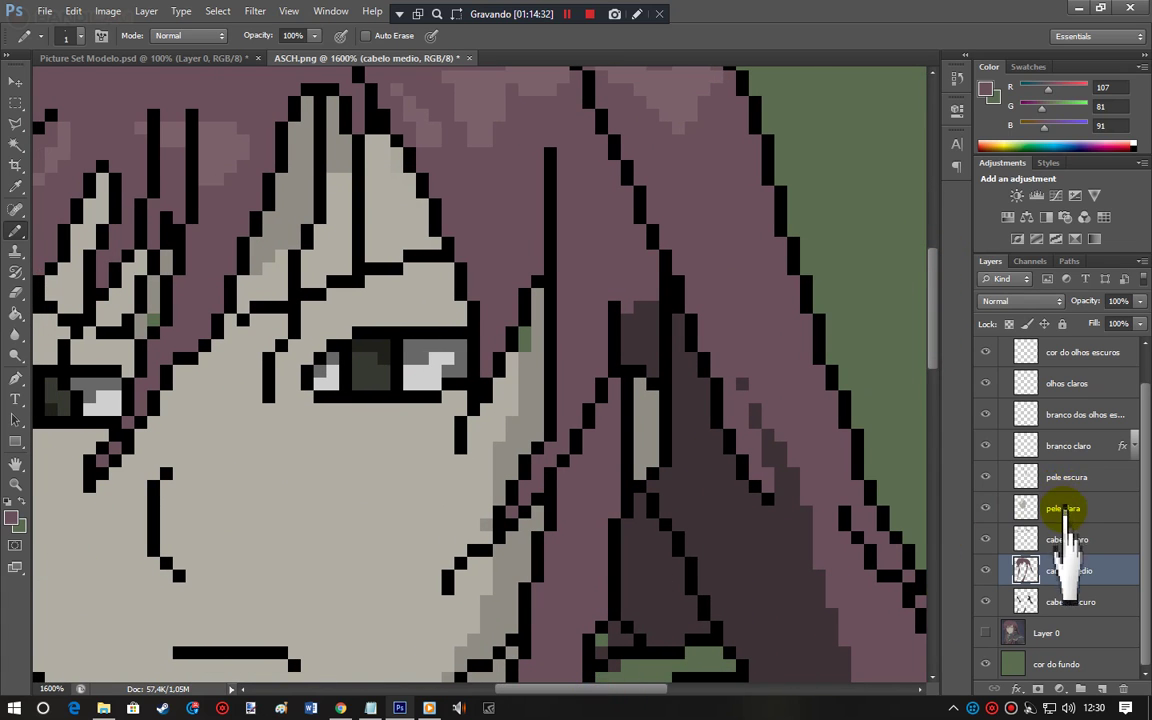
pyautogui.click(1063, 508)
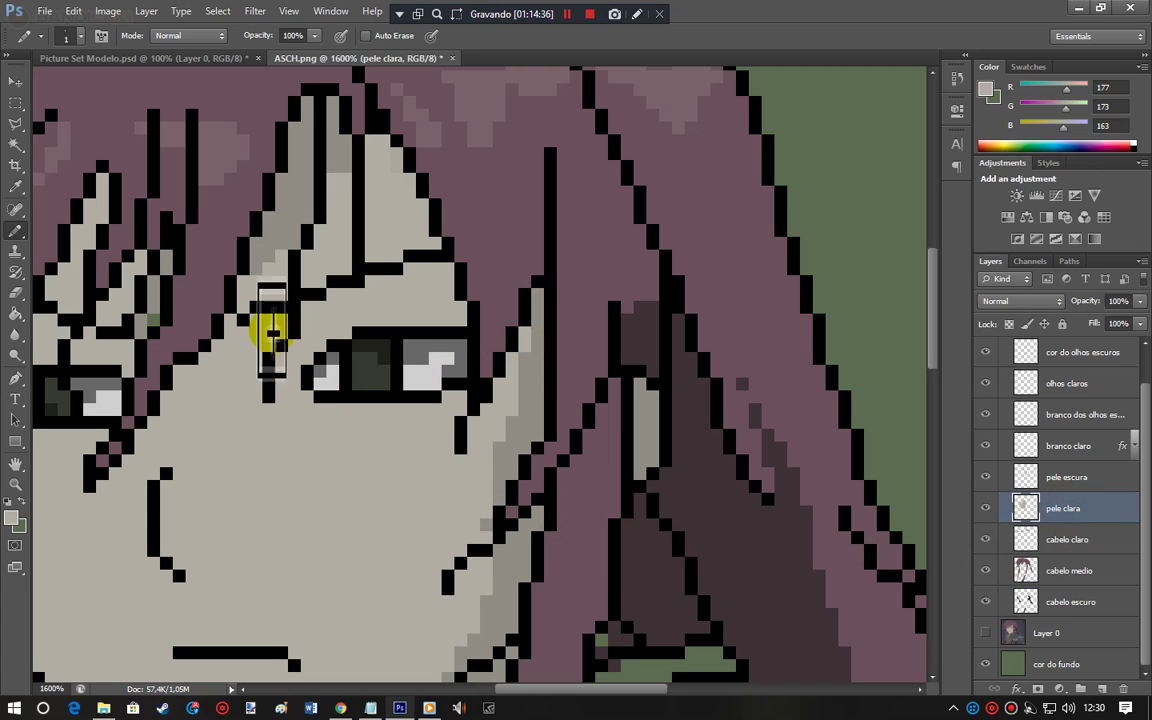
pyautogui.keyDown('alt'); pyautogui.click(267, 251); pyautogui.keyUp('alt')
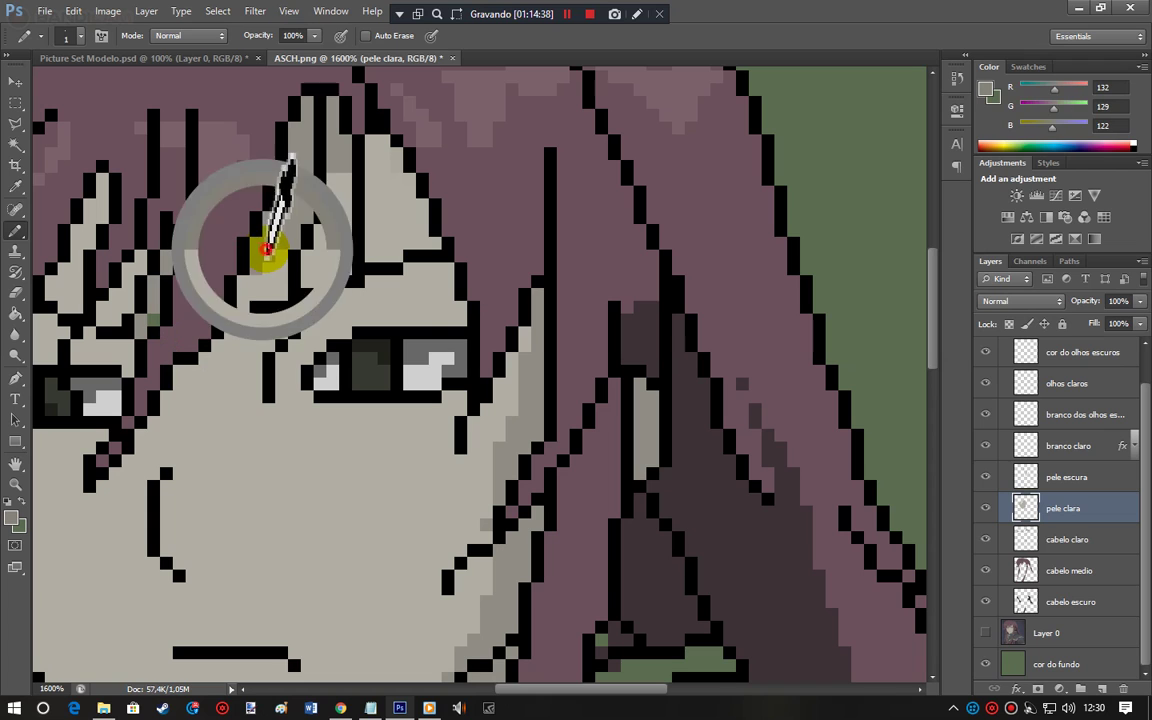
pyautogui.click(1069, 480)
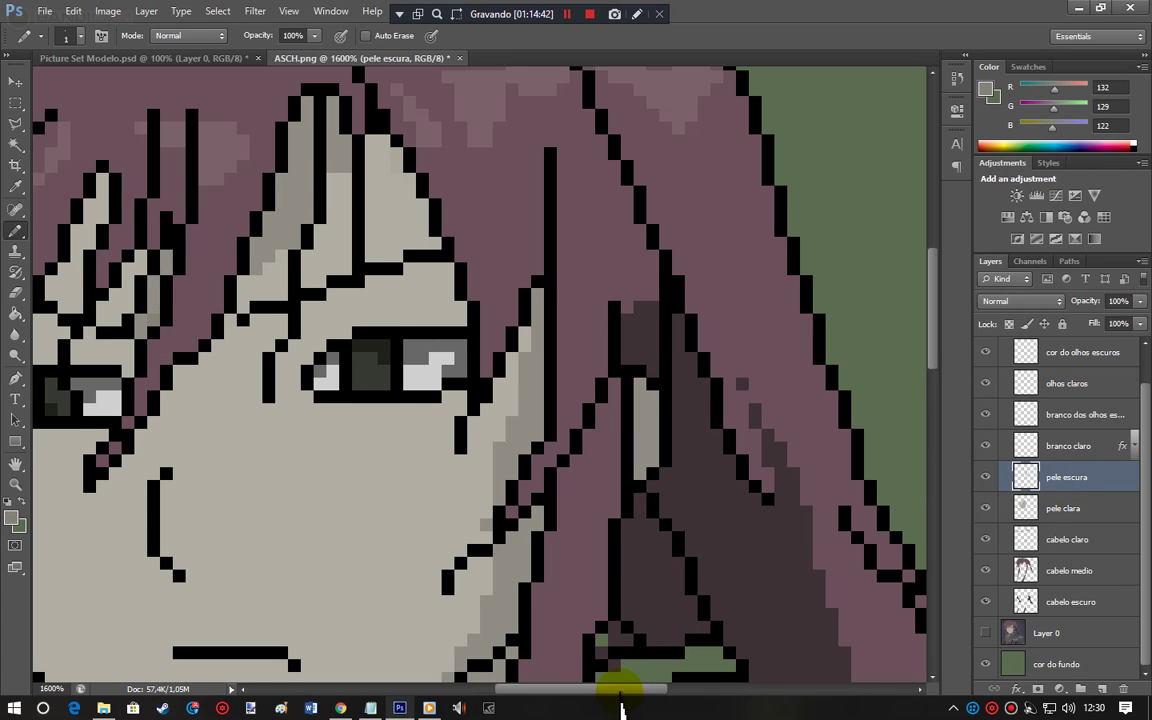
# Step: Pencil the missing dark hair pixels below the jaw and just above the collar behind the front lock on the cabelo escuro layer
pyautogui.moveTo(618, 689); pyautogui.dragTo(556, 686)
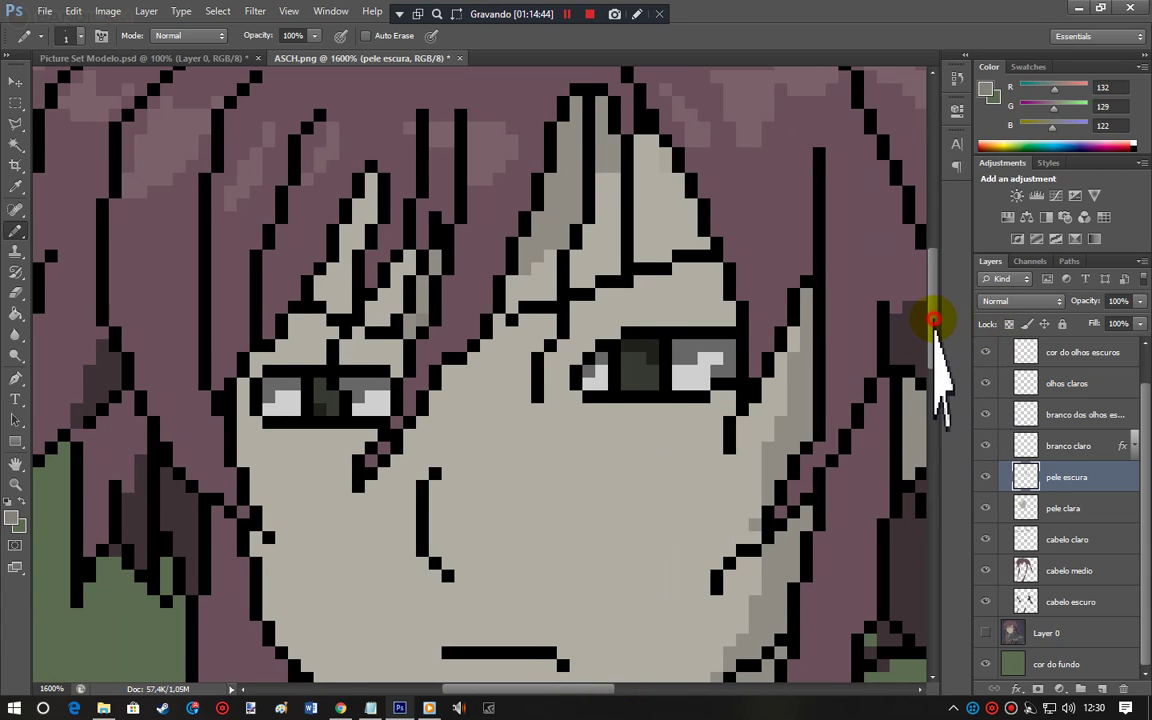
pyautogui.moveTo(933, 322); pyautogui.dragTo(941, 405)
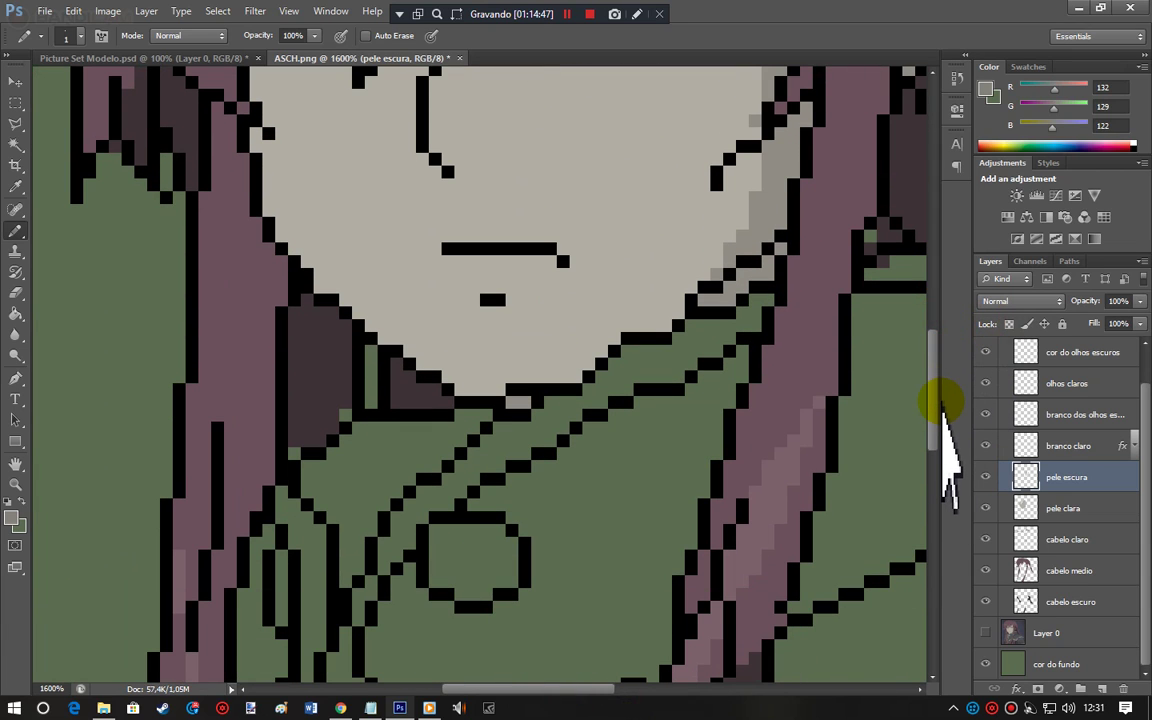
pyautogui.moveTo(594, 689)
pyautogui.mouseDown()
pyautogui.moveTo(614, 710)
pyautogui.moveTo(612, 684)
pyautogui.mouseUp()
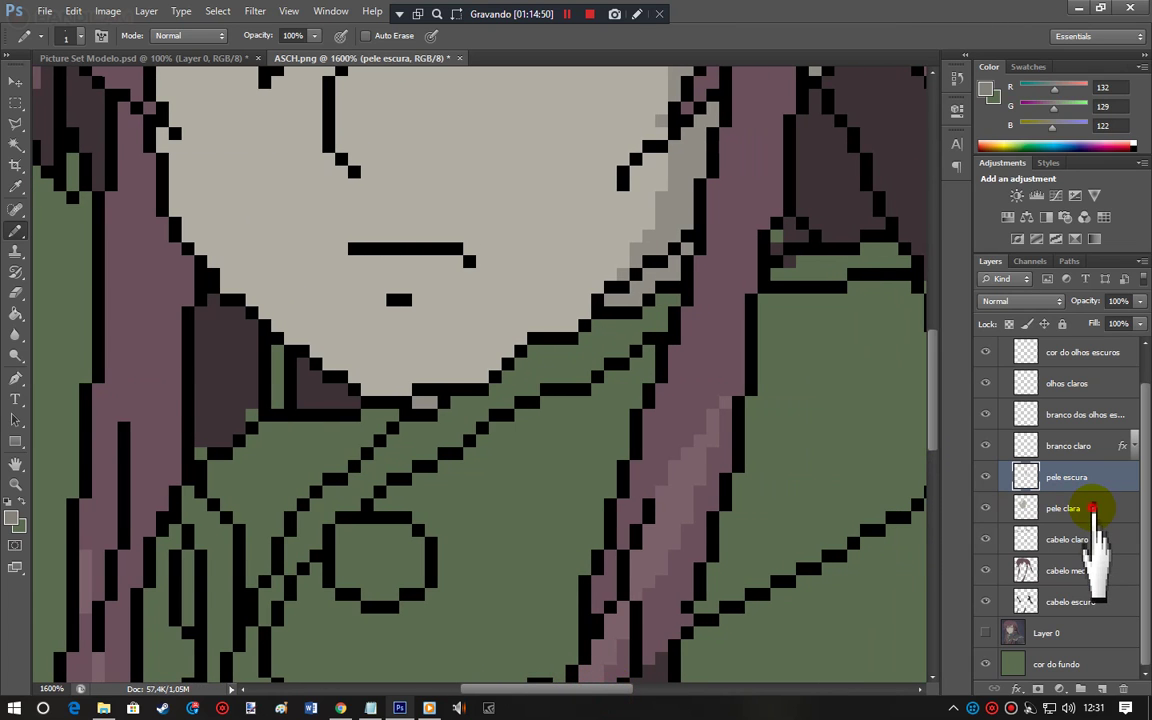
pyautogui.click(1080, 508)
pyautogui.click(1075, 602)
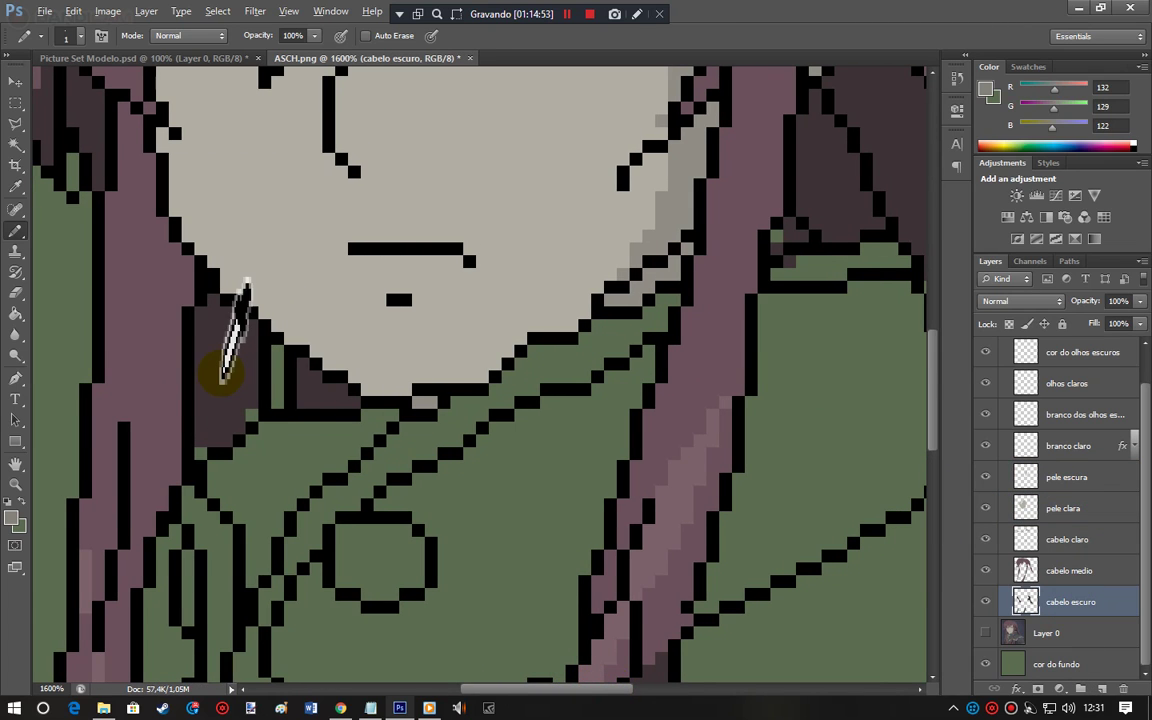
pyautogui.keyDown('alt'); pyautogui.click(222, 373); pyautogui.keyUp('alt')
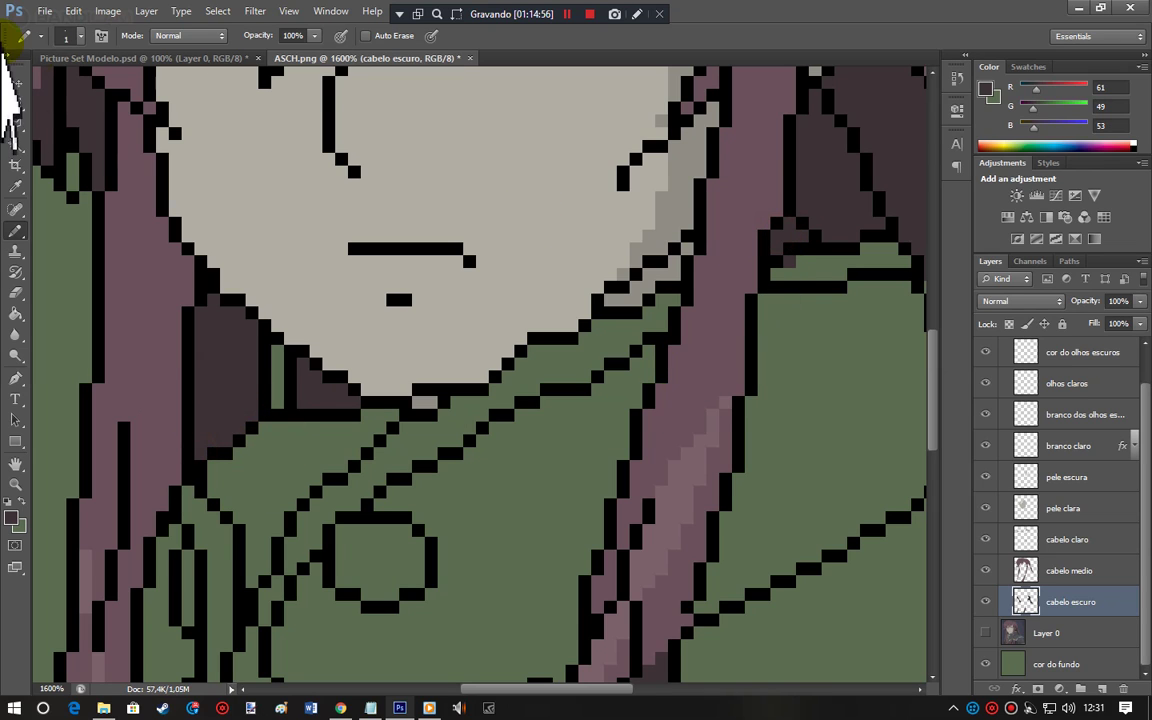
# Step: Delete the stray dark hair pixels on the collar and outside the lower left lock's outline
pyautogui.click(15, 104)
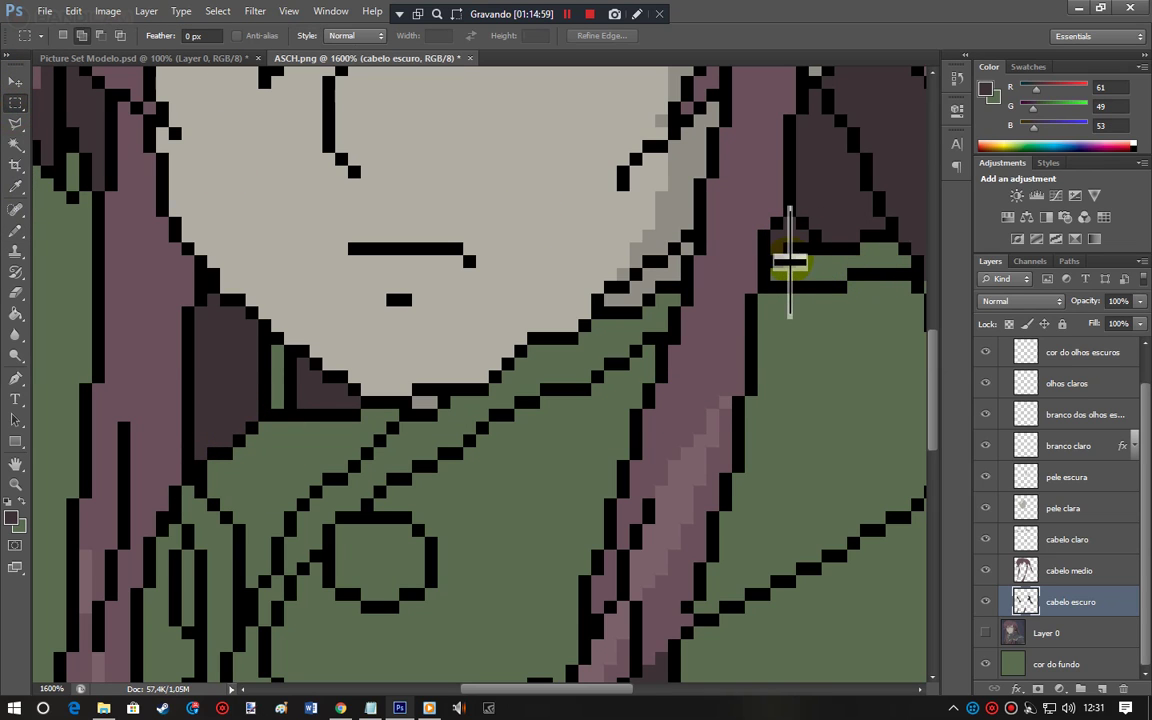
pyautogui.moveTo(783, 258); pyautogui.dragTo(809, 279)
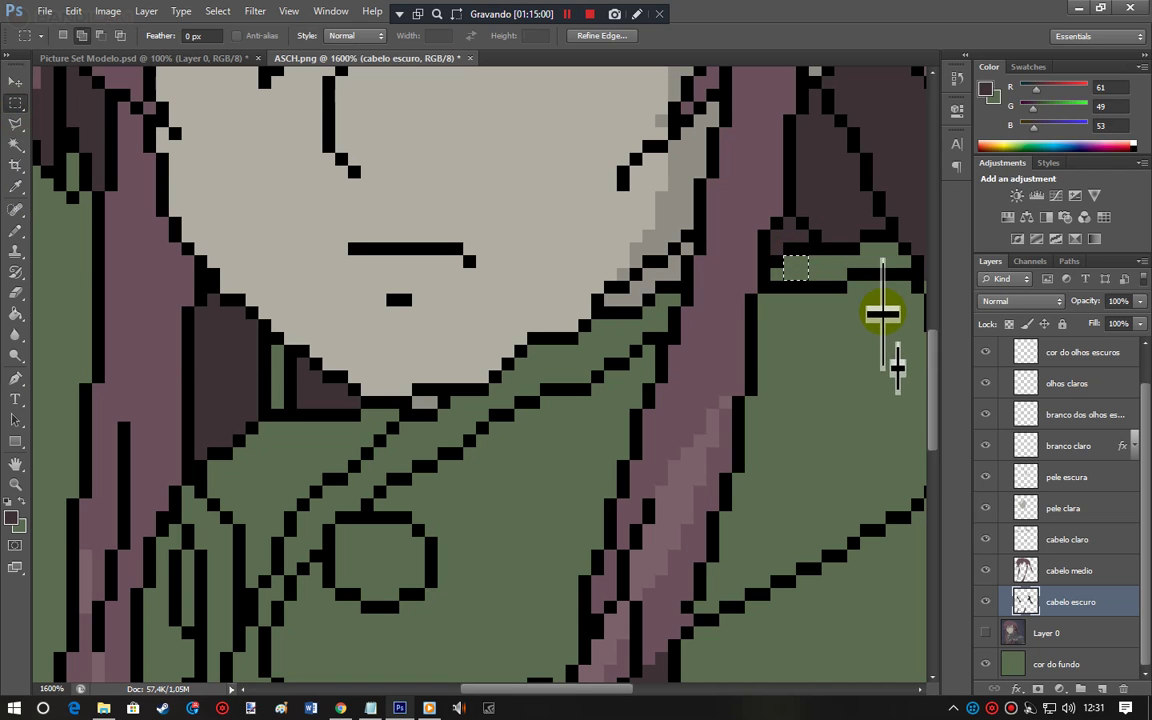
pyautogui.moveTo(934, 384); pyautogui.dragTo(936, 518)
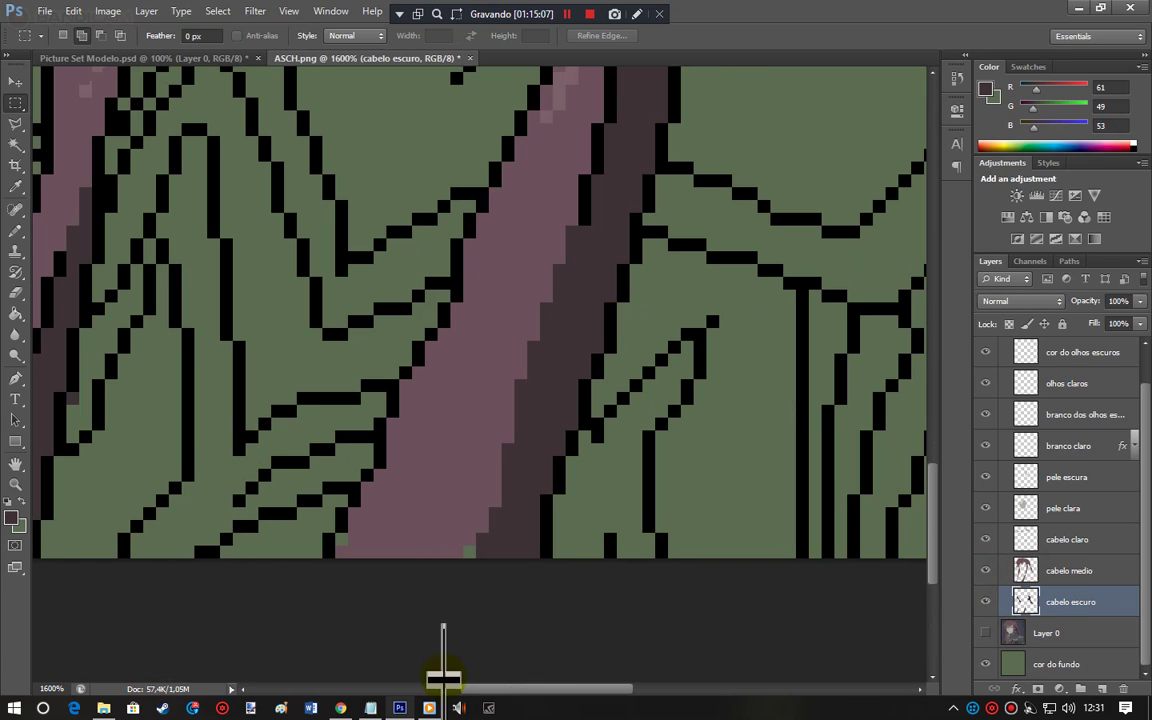
pyautogui.moveTo(68, 394); pyautogui.dragTo(76, 412)
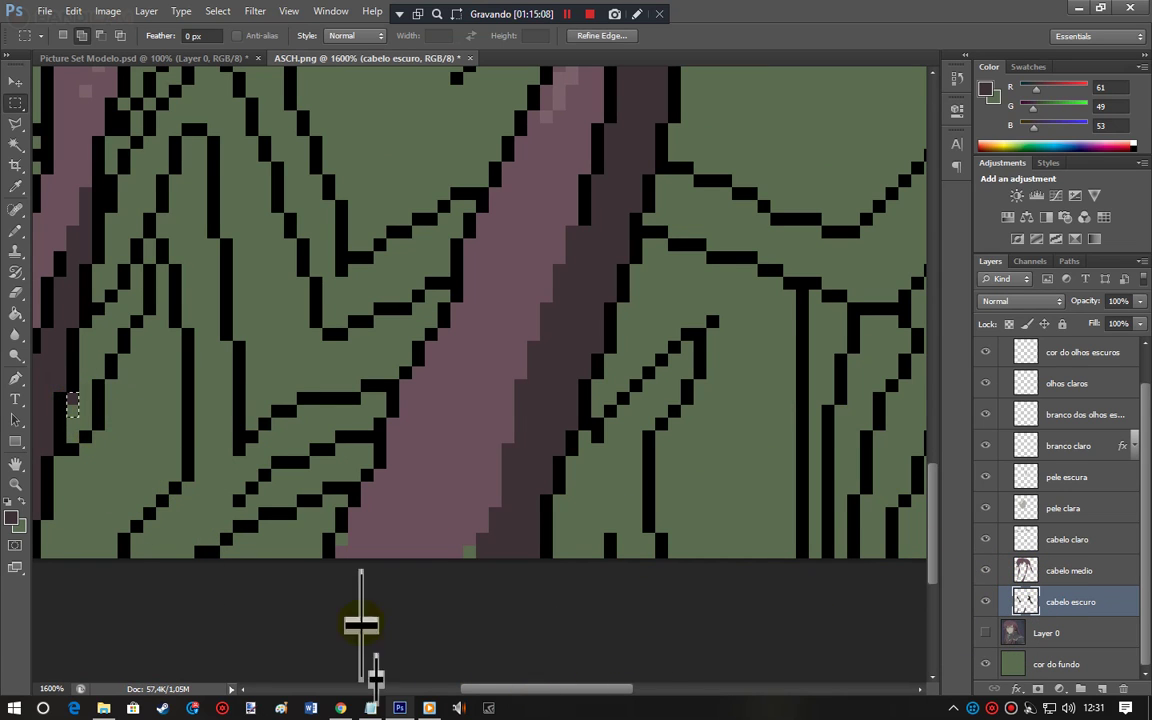
pyautogui.moveTo(522, 688); pyautogui.dragTo(490, 688)
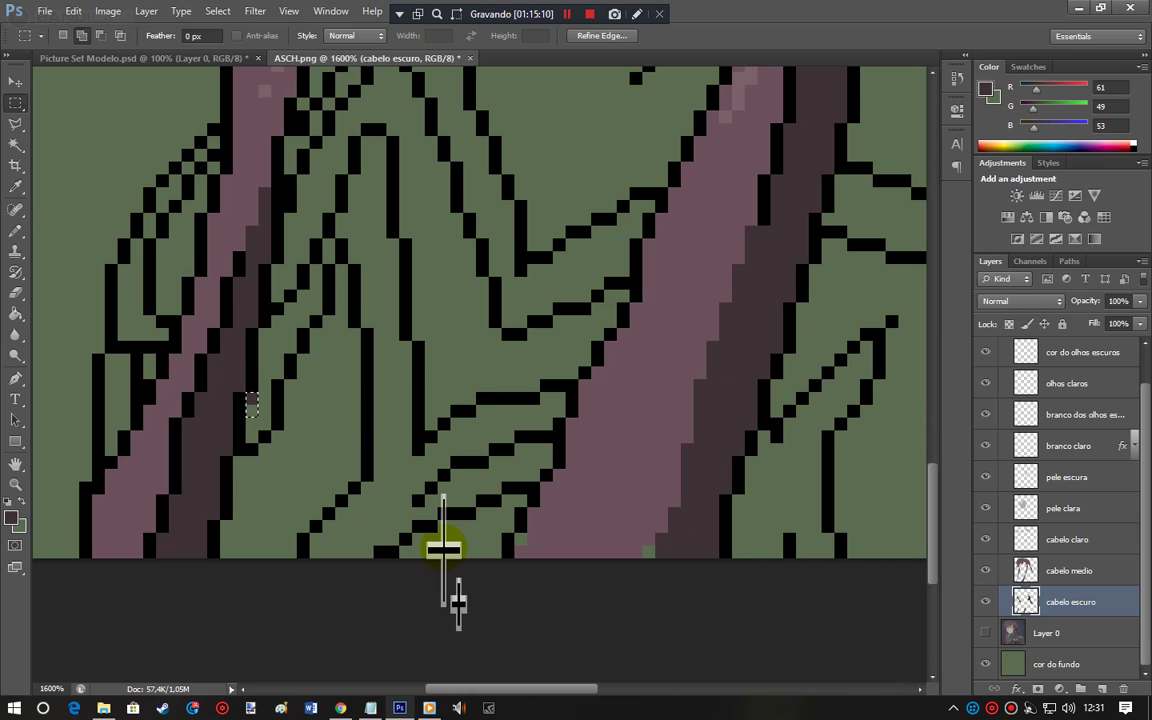
# Step: Pencil the missing dark hair pixels on the large right lock's inner edge and at the bottom of the right front lock
pyautogui.moveTo(513, 700); pyautogui.dragTo(697, 705)
pyautogui.moveTo(911, 550)
pyautogui.mouseDown()
pyautogui.moveTo(918, 480)
pyautogui.moveTo(903, 347)
pyautogui.moveTo(913, 406)
pyautogui.mouseUp()
pyautogui.click(14, 231)
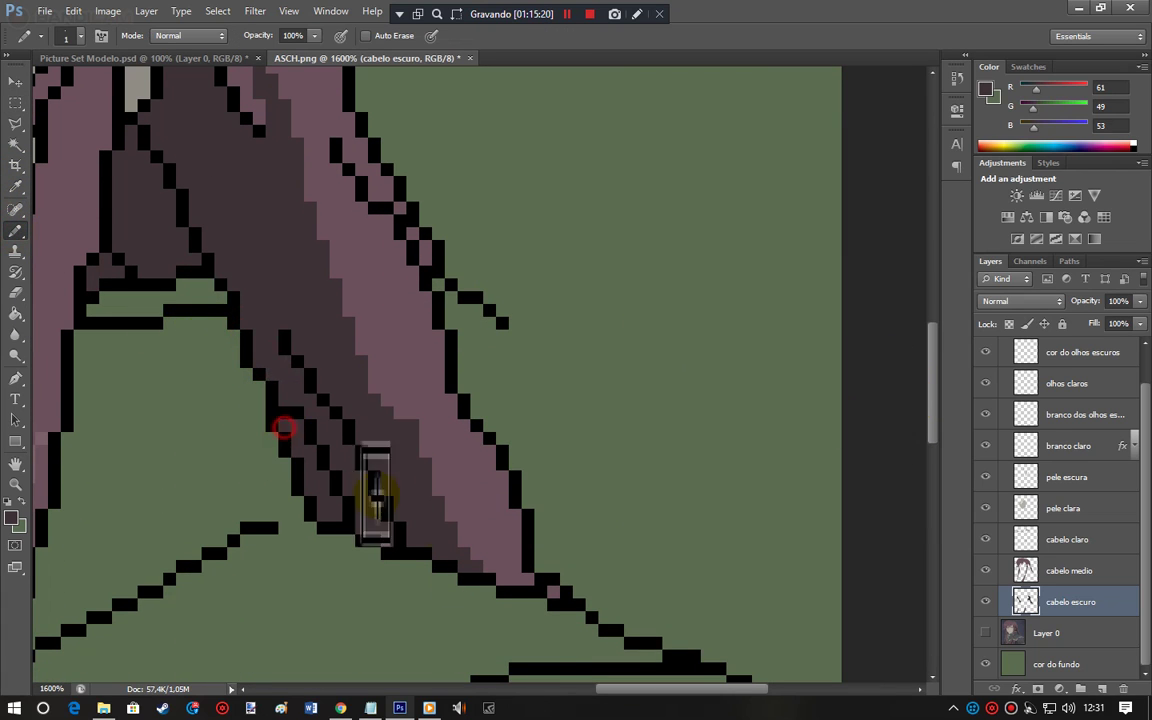
pyautogui.moveTo(618, 689); pyautogui.dragTo(517, 688)
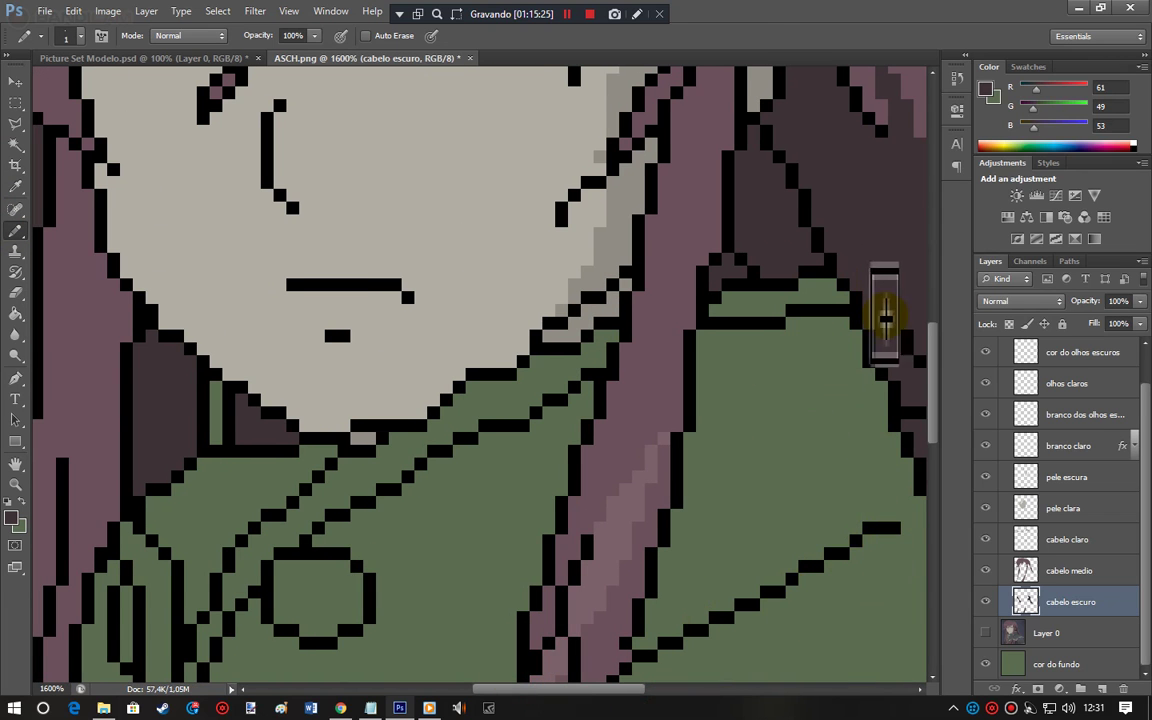
pyautogui.moveTo(921, 370); pyautogui.dragTo(925, 515)
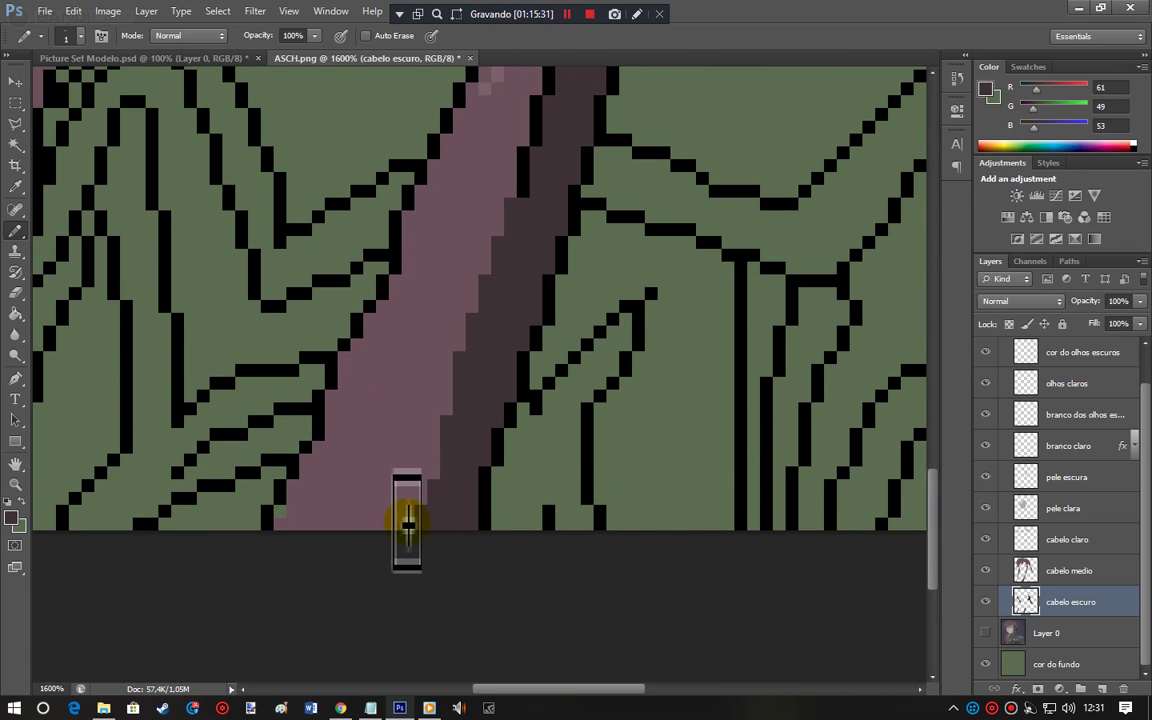
# Step: Pencil the missing mid-tone pixel at the lower left edge of the right front lock on the cabelo medio layer
pyautogui.click(1052, 572)
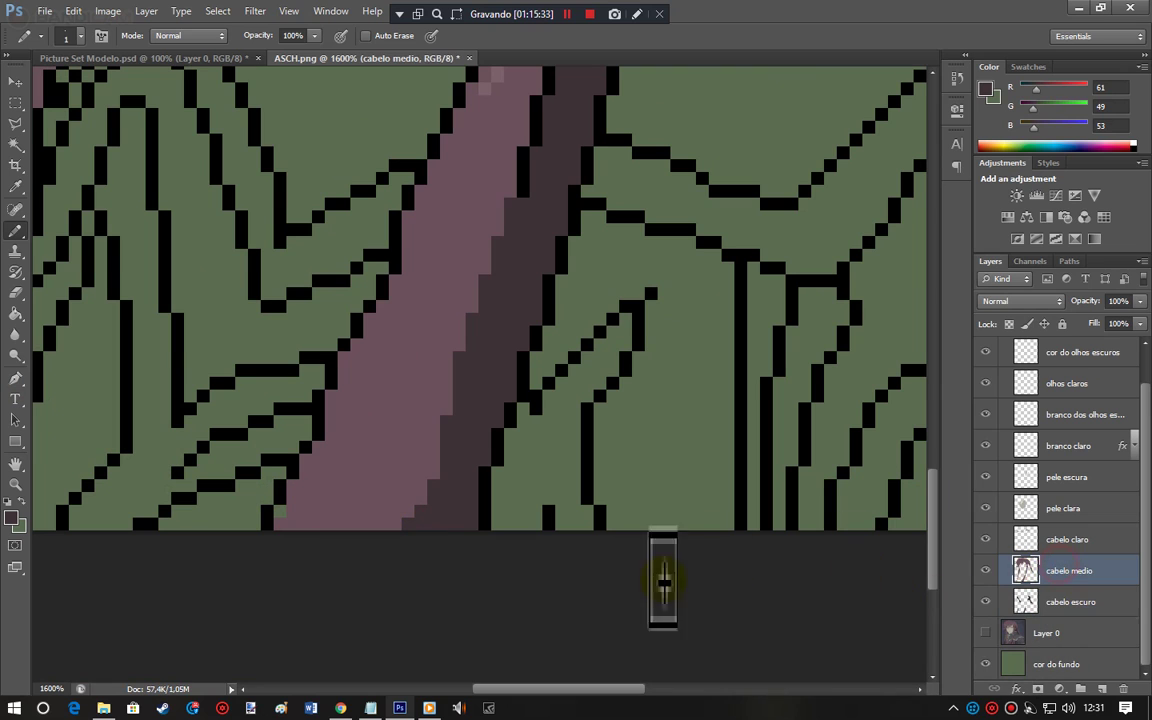
pyautogui.keyDown('alt'); pyautogui.click(350, 498); pyautogui.keyUp('alt')
pyautogui.click(287, 510)
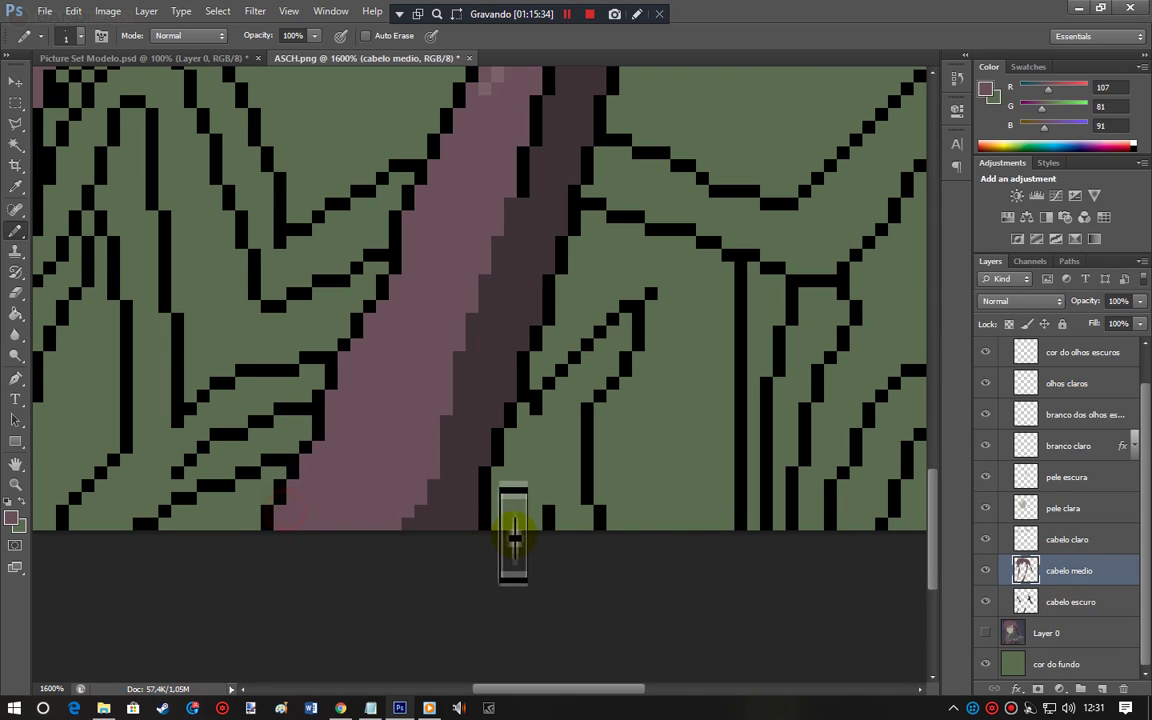
pyautogui.scroll(-5, 515, 537)
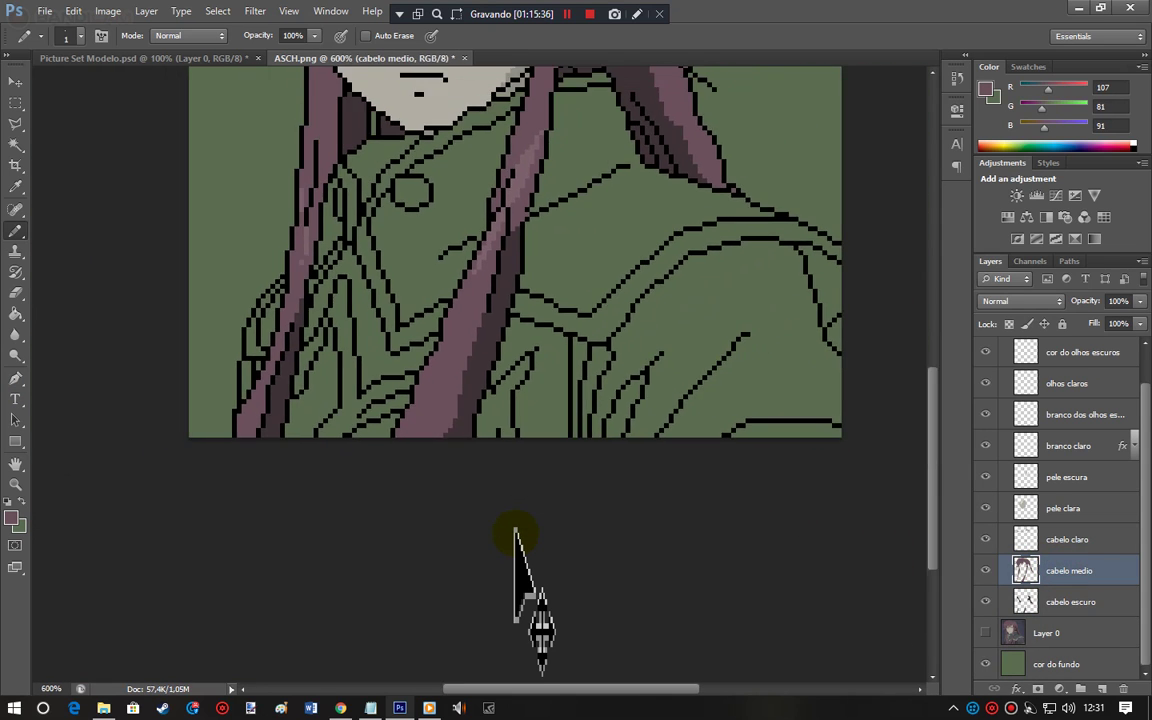
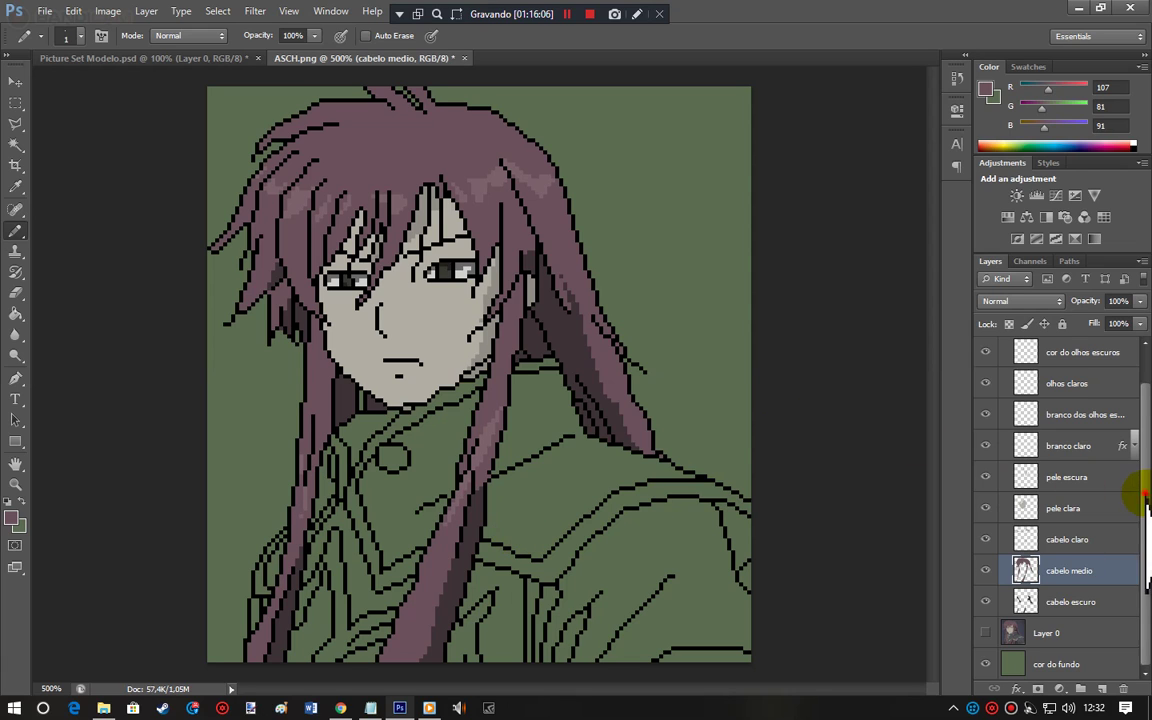
# Step: Make traço do rosto in the Traços group the active layer and set the foreground colour to black (000000)
pyautogui.moveTo(1147, 500); pyautogui.dragTo(1131, 424)
pyautogui.click(1003, 364)
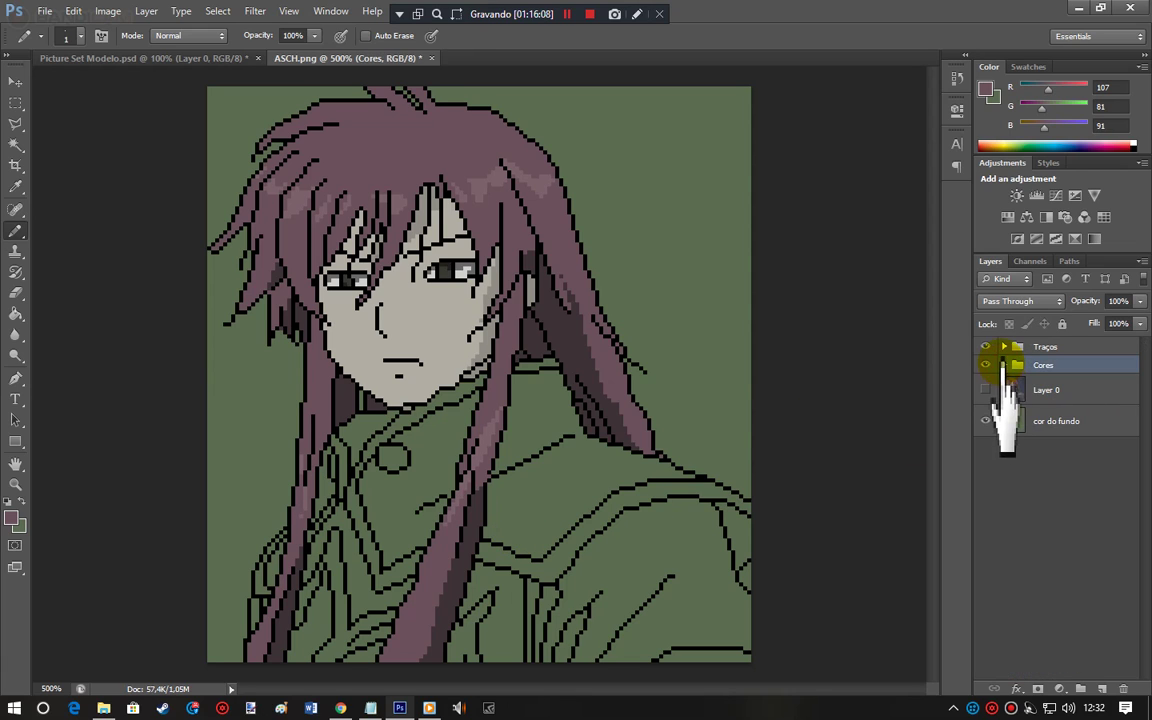
pyautogui.click(1003, 346)
pyautogui.click(1070, 433)
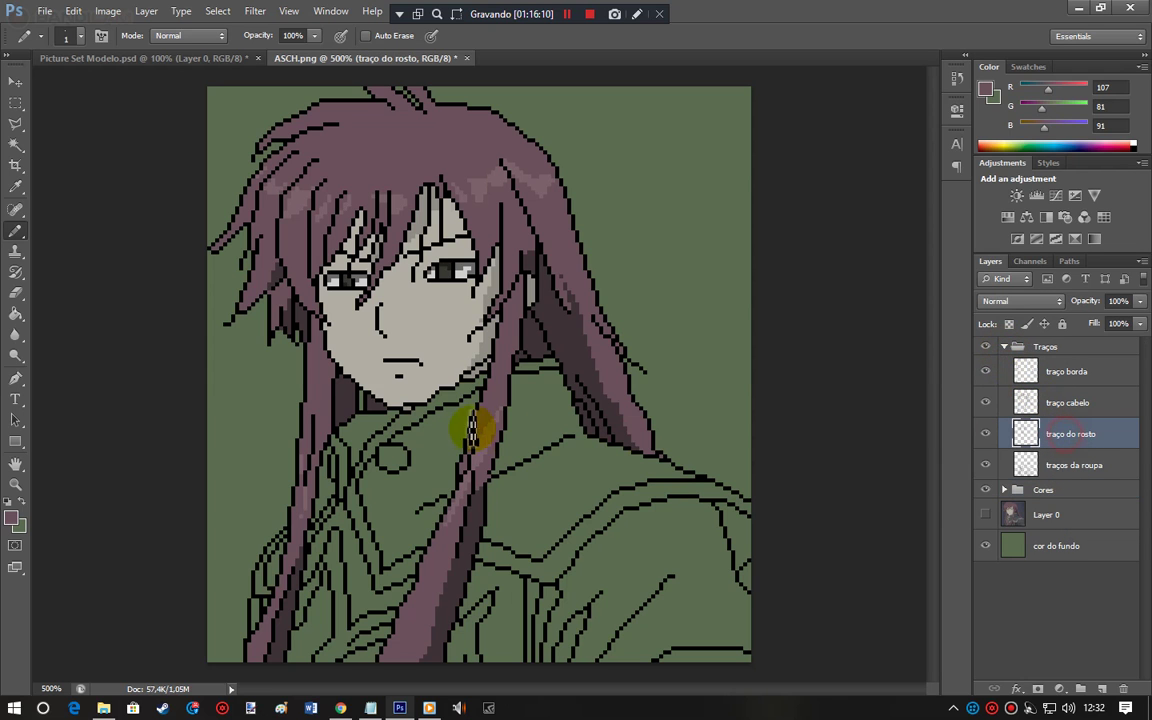
pyautogui.scroll(3, 478, 420)
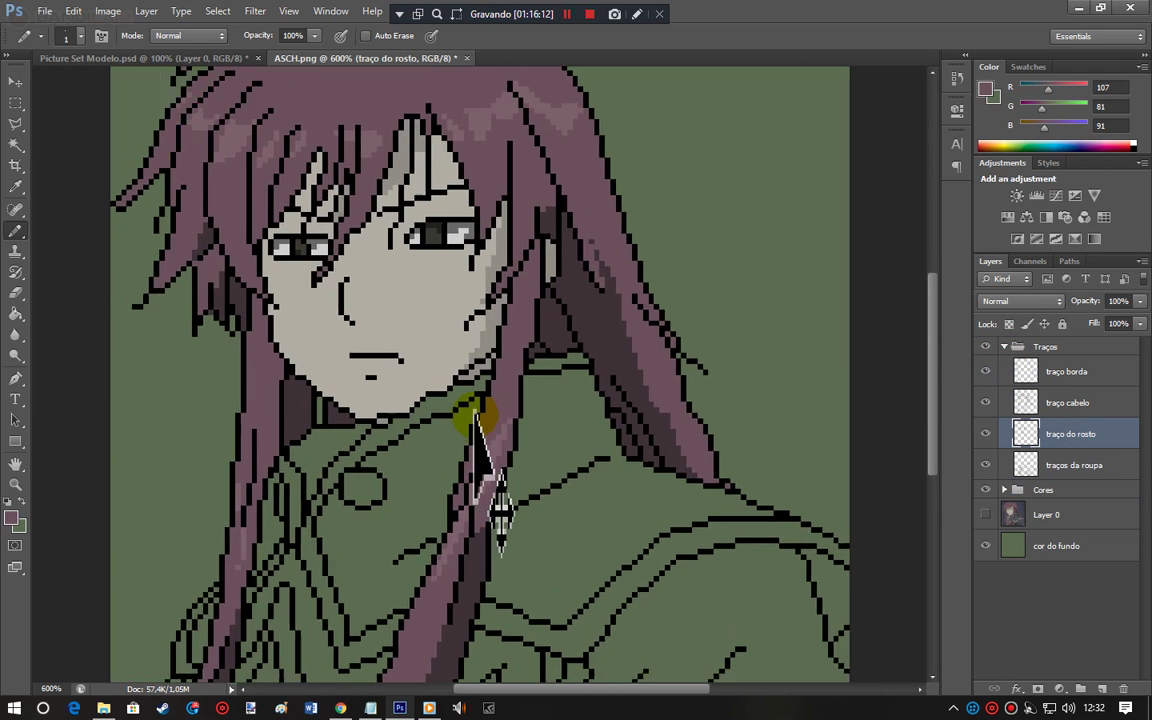
pyautogui.click(12, 518)
pyautogui.moveTo(766, 321); pyautogui.dragTo(663, 463)
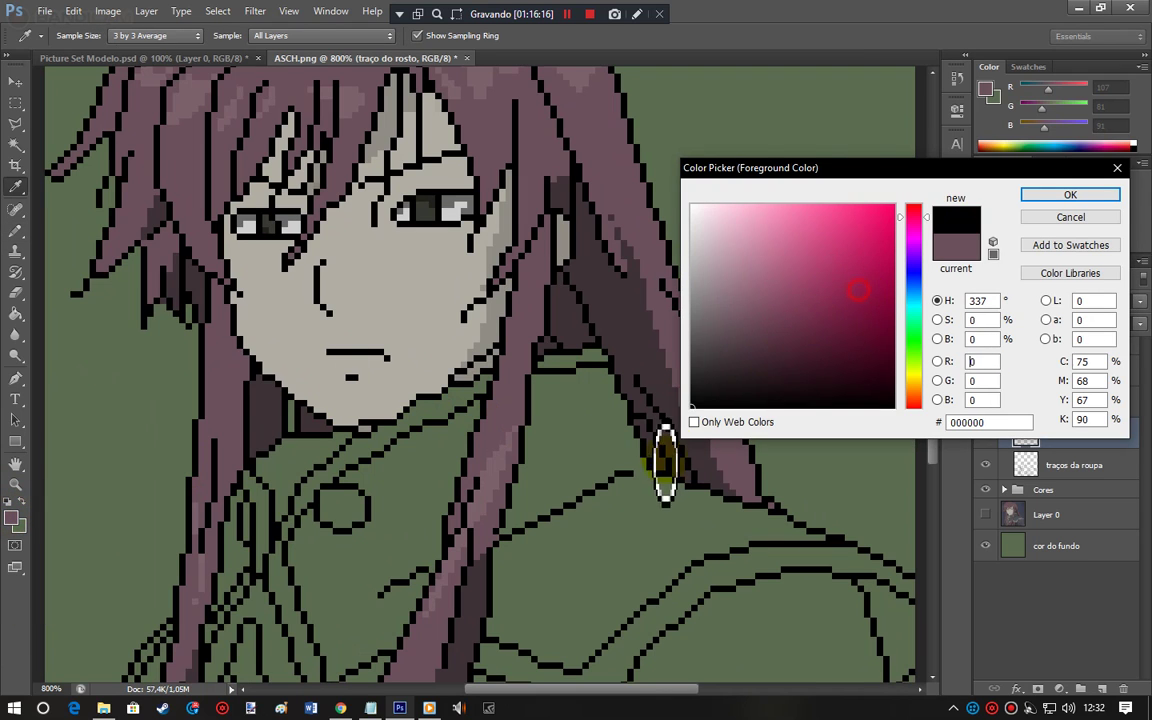
pyautogui.click(1030, 190)
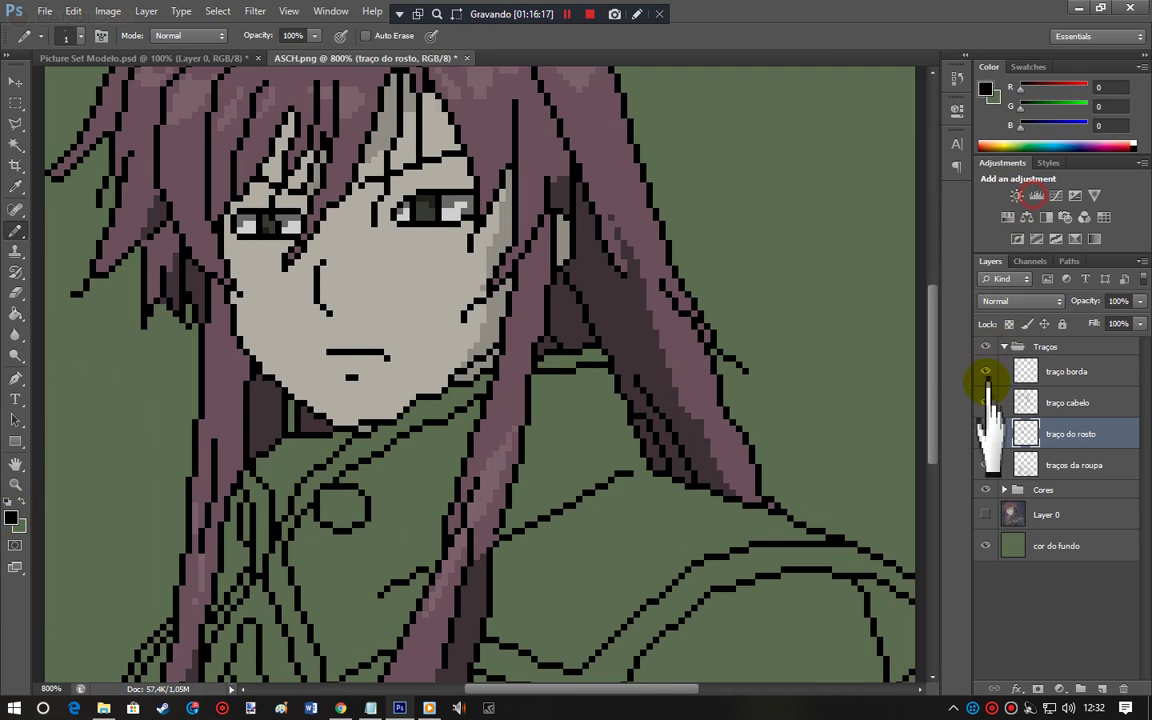
# Step: Hide the Cores group, show the Layer 0 reference, and pencil the small black detail line inside the ear
pyautogui.click(987, 490)
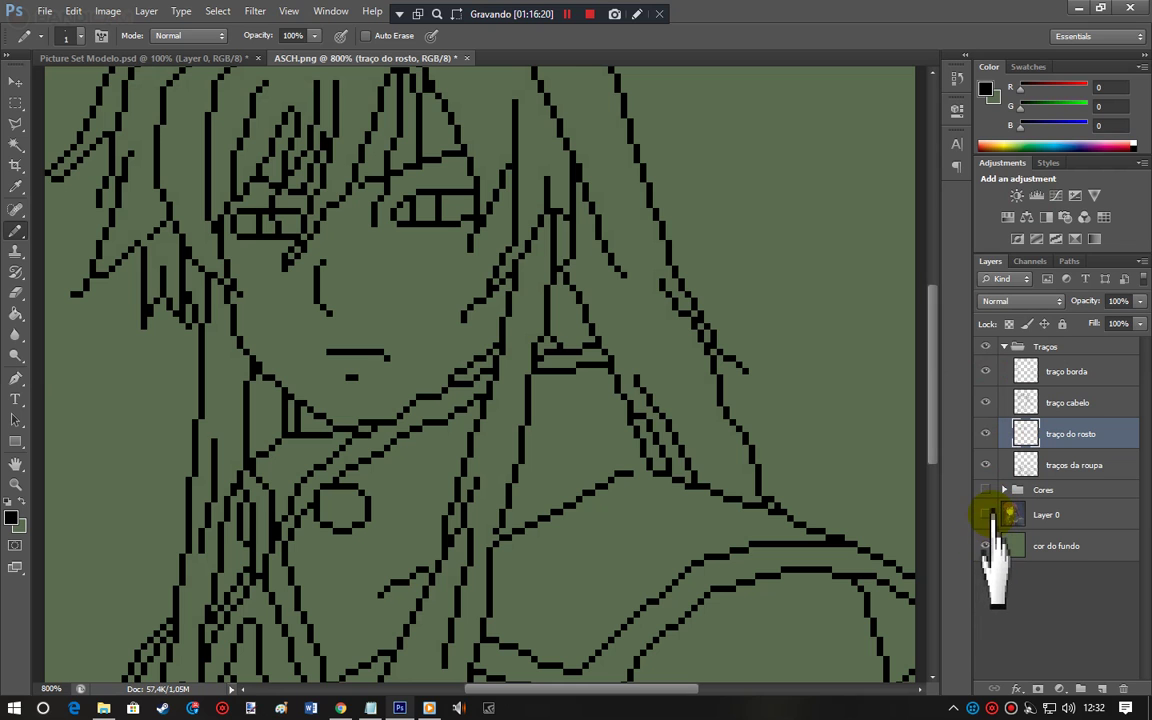
pyautogui.click(987, 514)
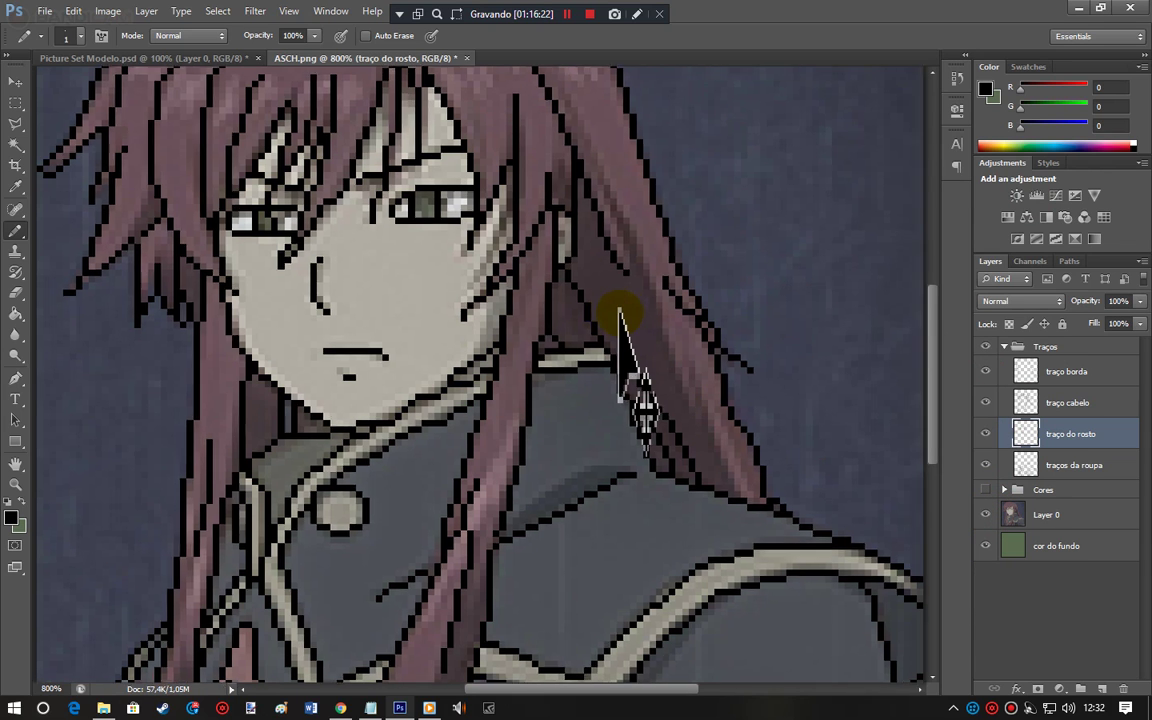
pyautogui.hotkey('ctrl', '+')
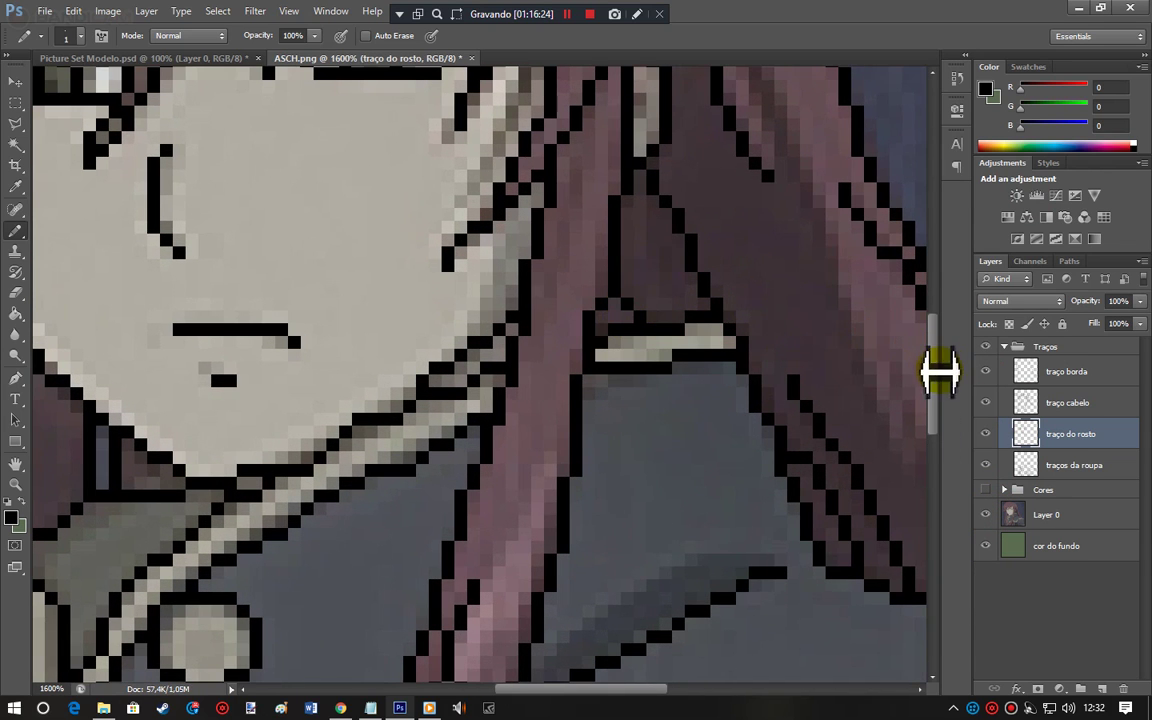
pyautogui.scroll(3, 938, 408)
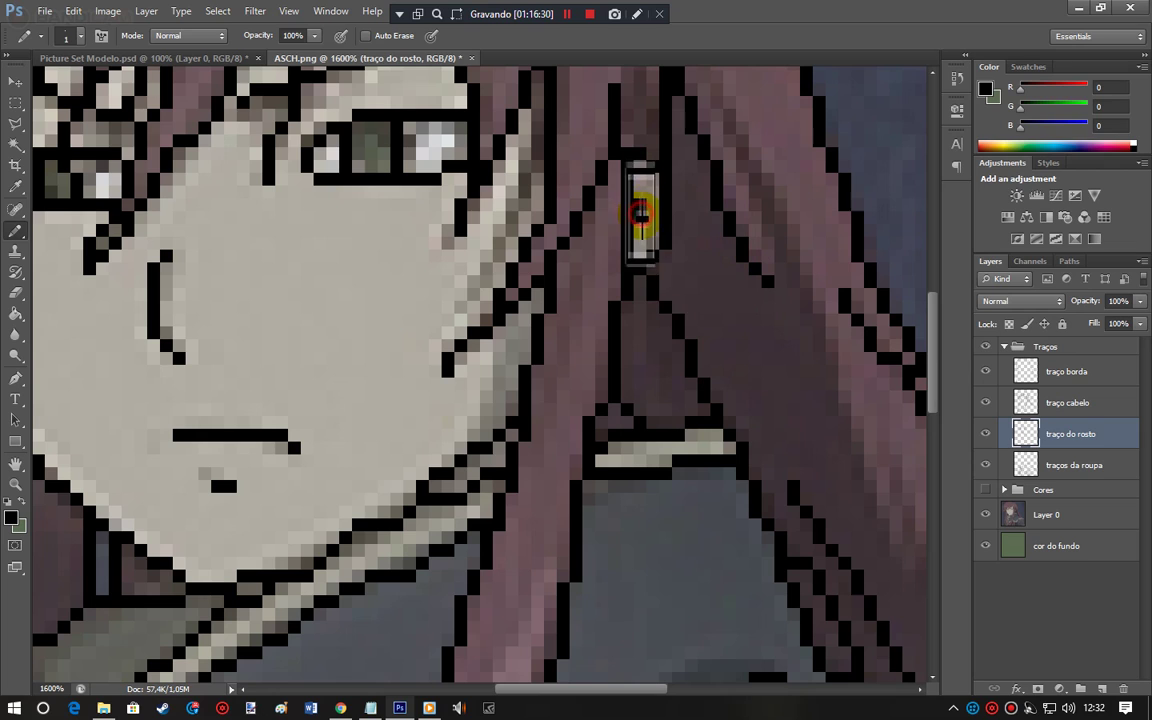
# Step: Show the Cores group over the visible Layer 0 reference and collapse the Traços group
pyautogui.click(986, 489)
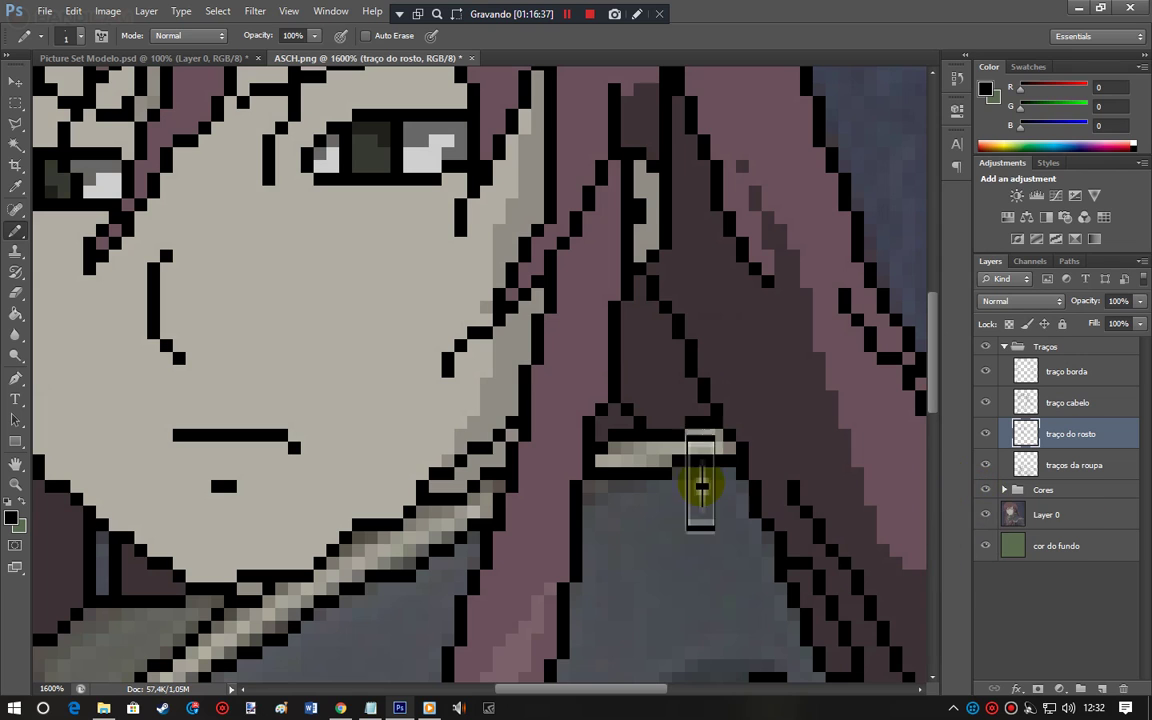
pyautogui.click(987, 514)
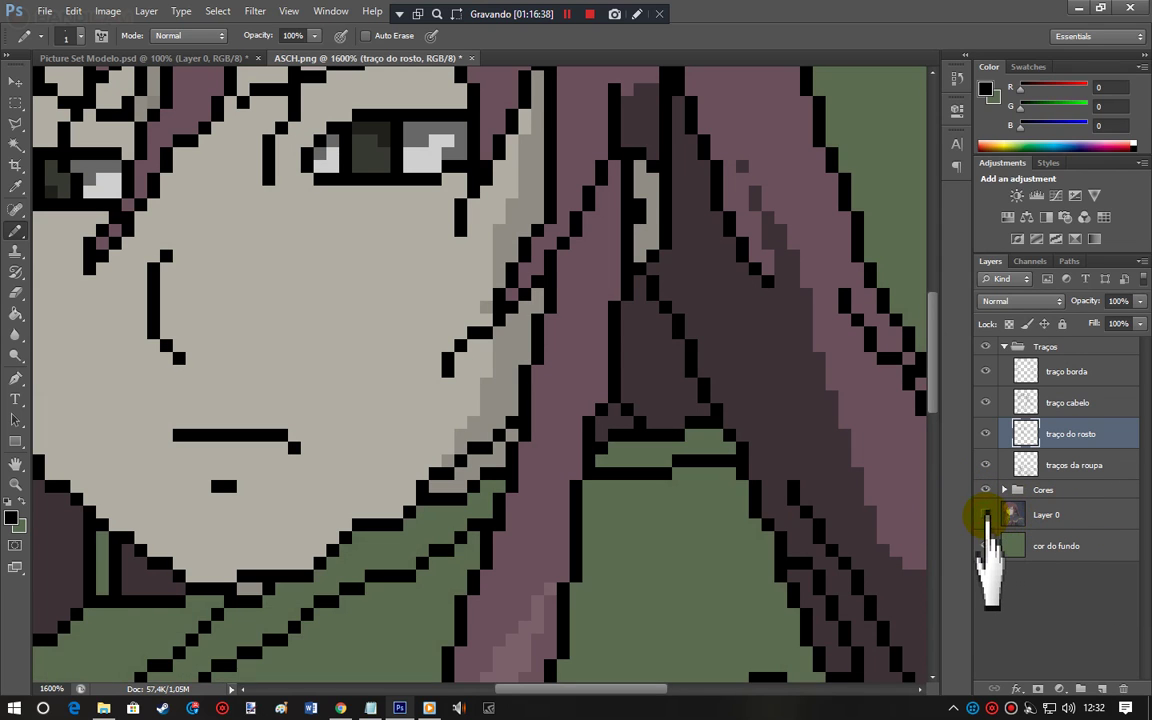
pyautogui.click(987, 514)
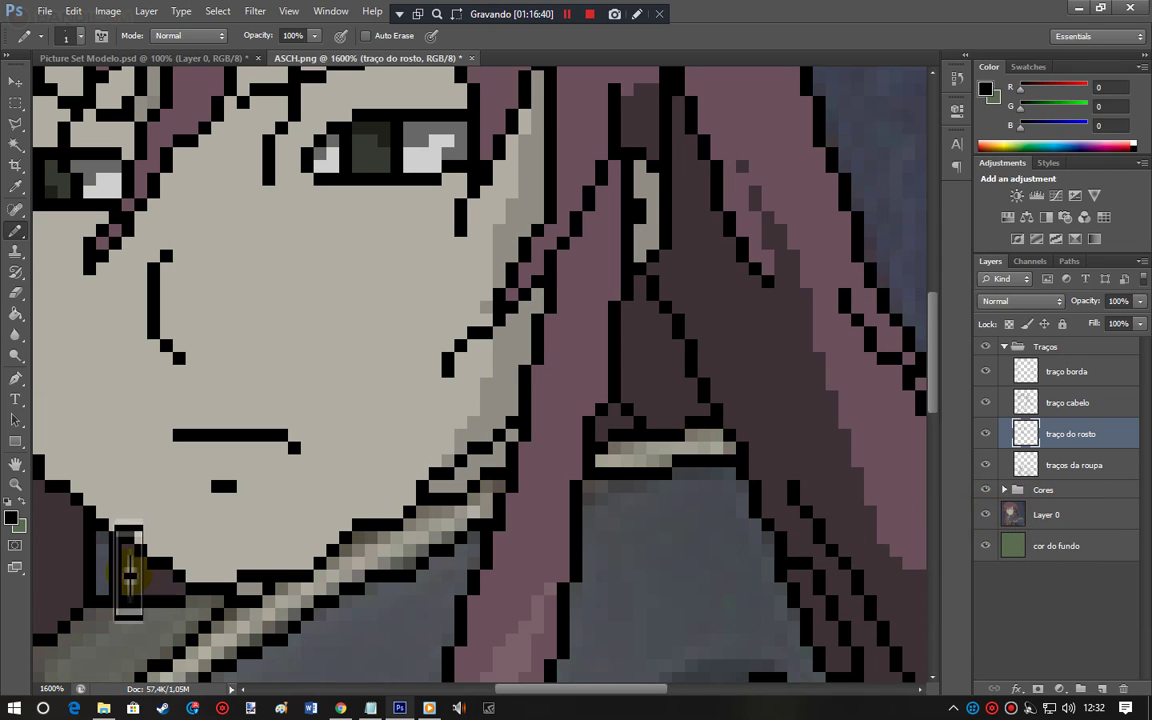
pyautogui.click(1005, 346)
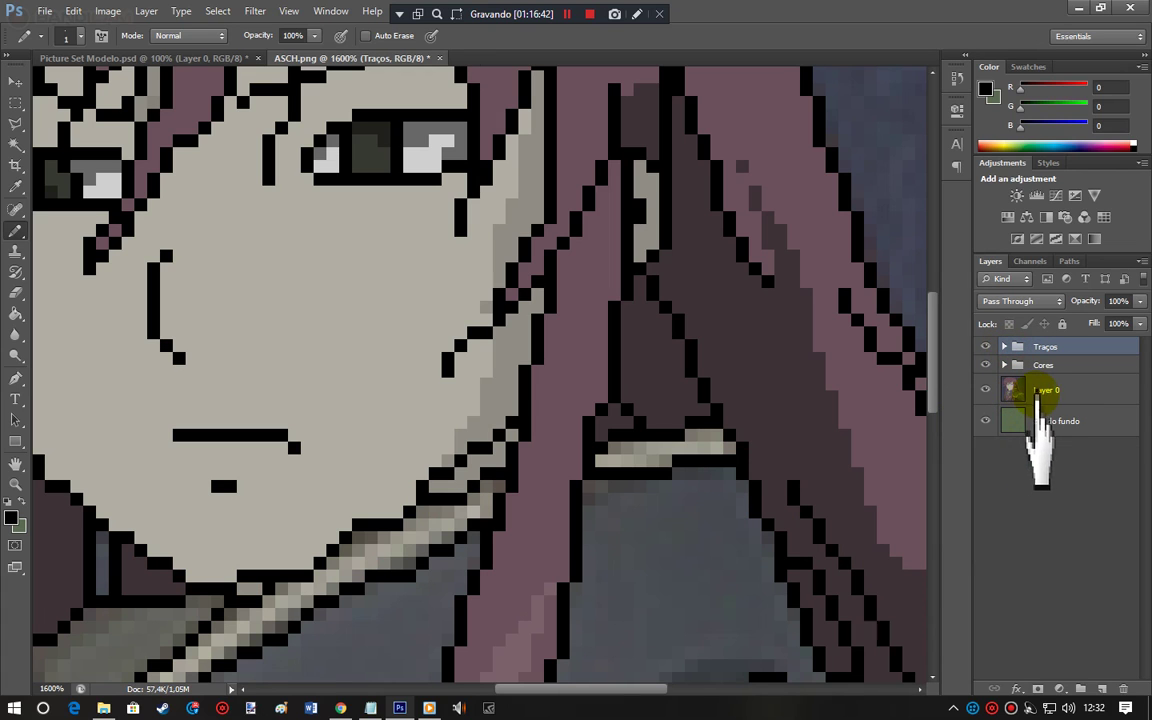
# Step: Create a new layer named parte dourada in the Cores group and place it directly below cabelo escuro
pyautogui.click(1004, 364)
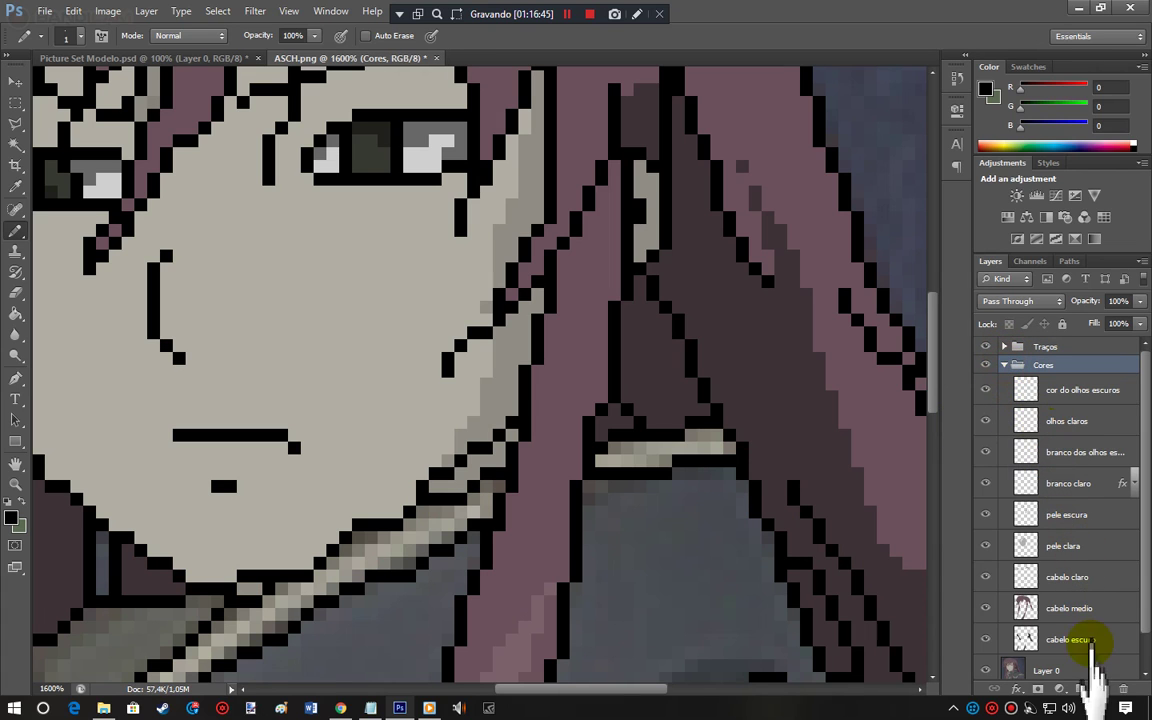
pyautogui.click(1066, 641)
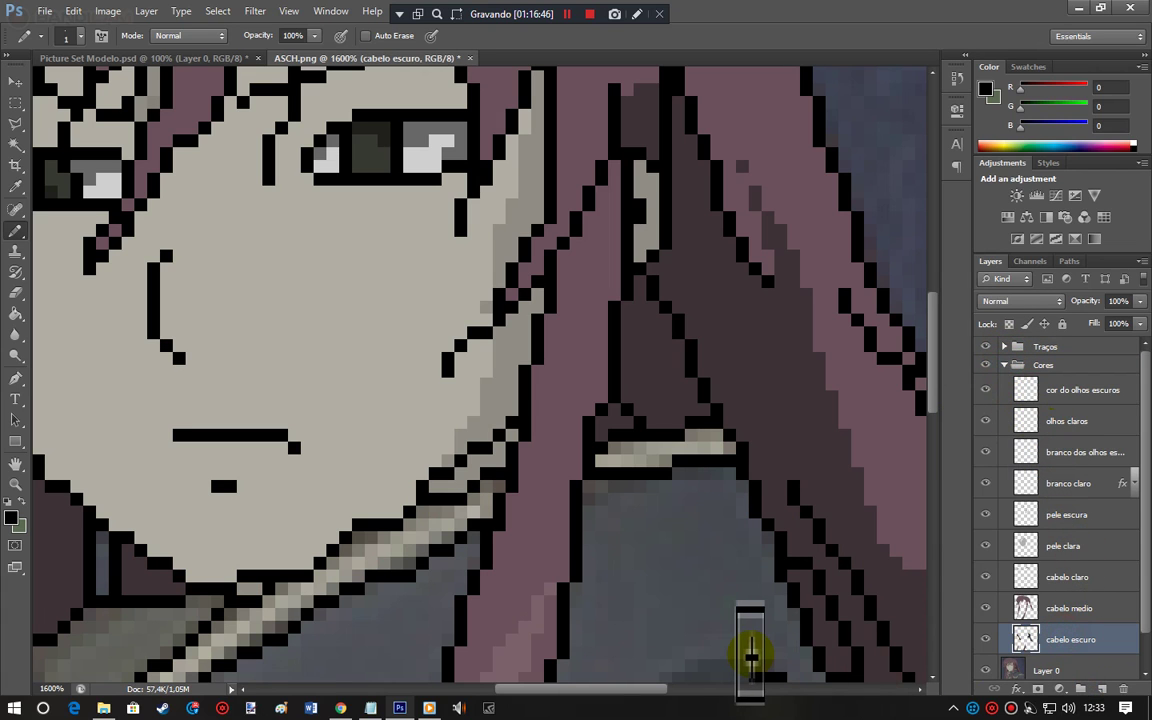
pyautogui.click(15, 484)
pyautogui.click(210, 552)
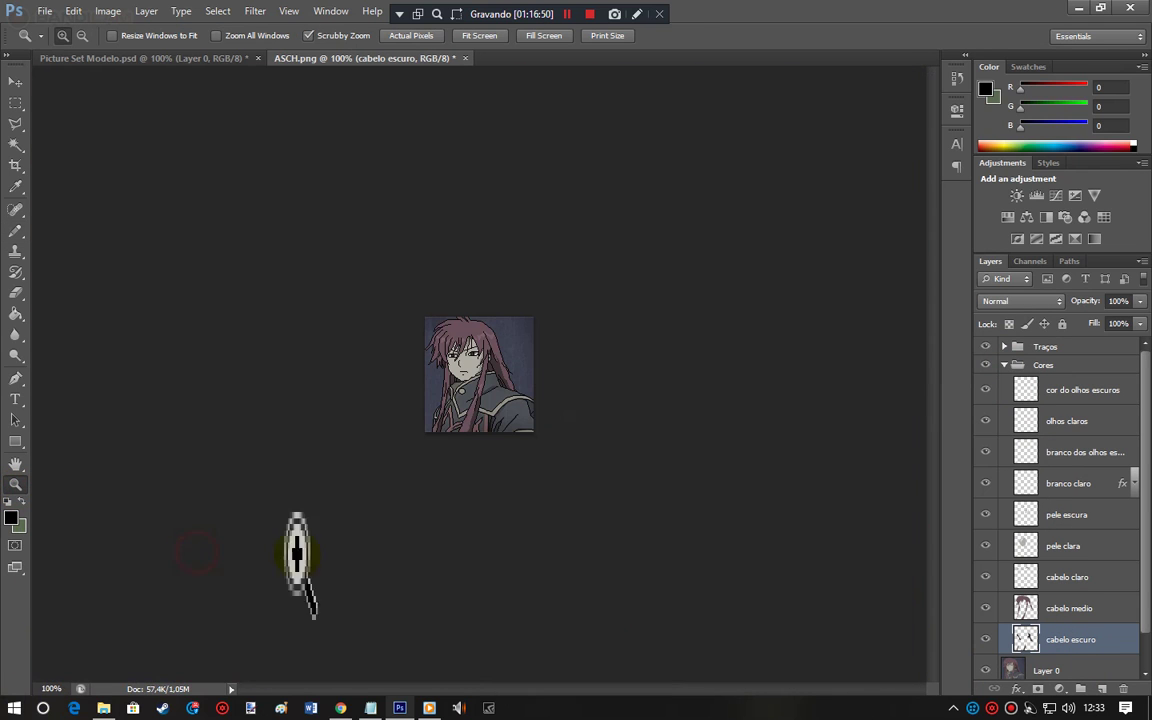
pyautogui.click(518, 390)
pyautogui.click(518, 390)
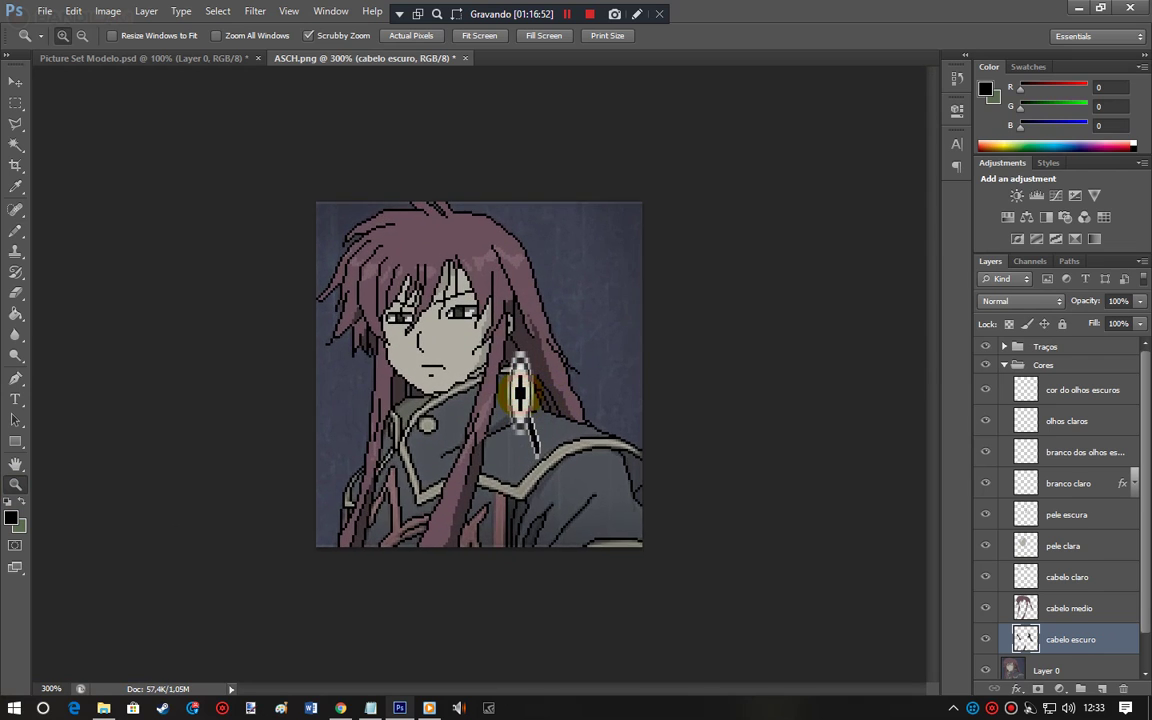
pyautogui.click(518, 390)
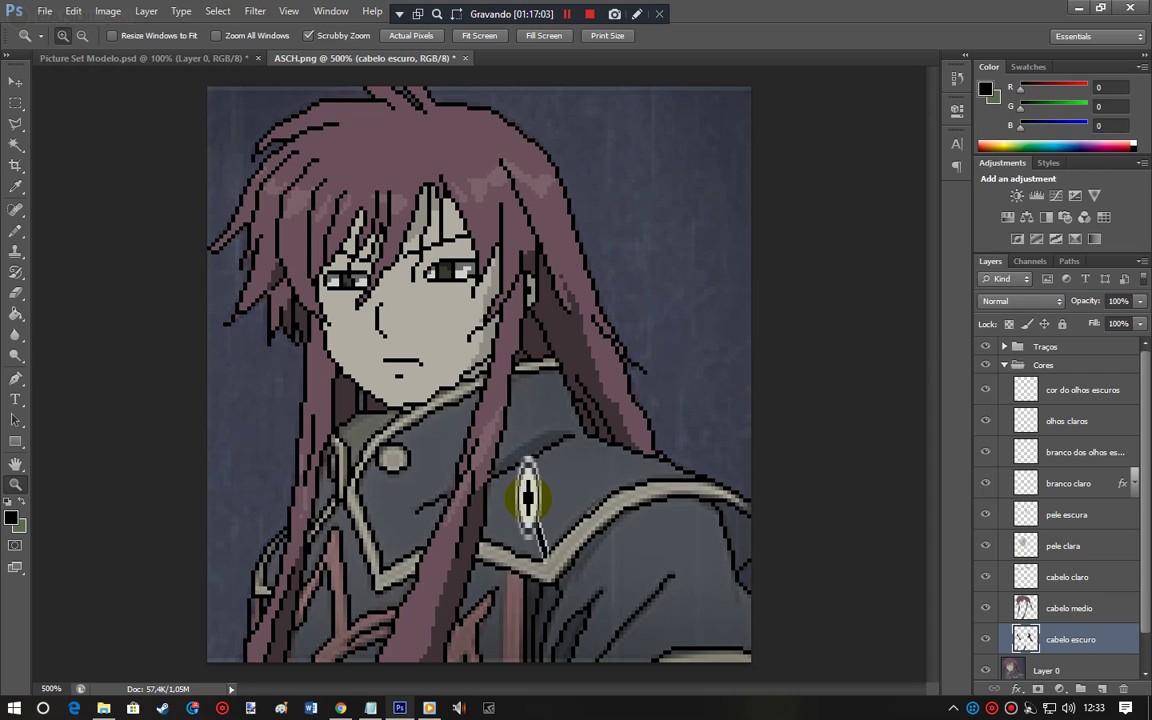
pyautogui.hotkey('ctrl', 'shift', 'n')
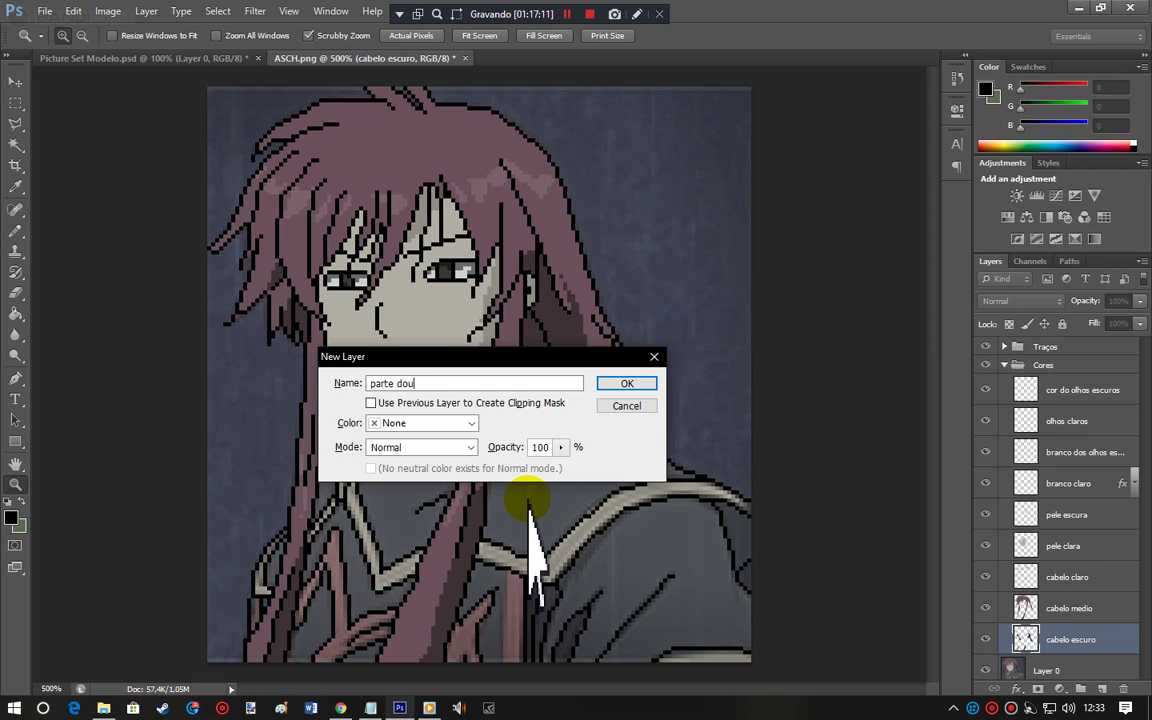
pyautogui.press('Return')
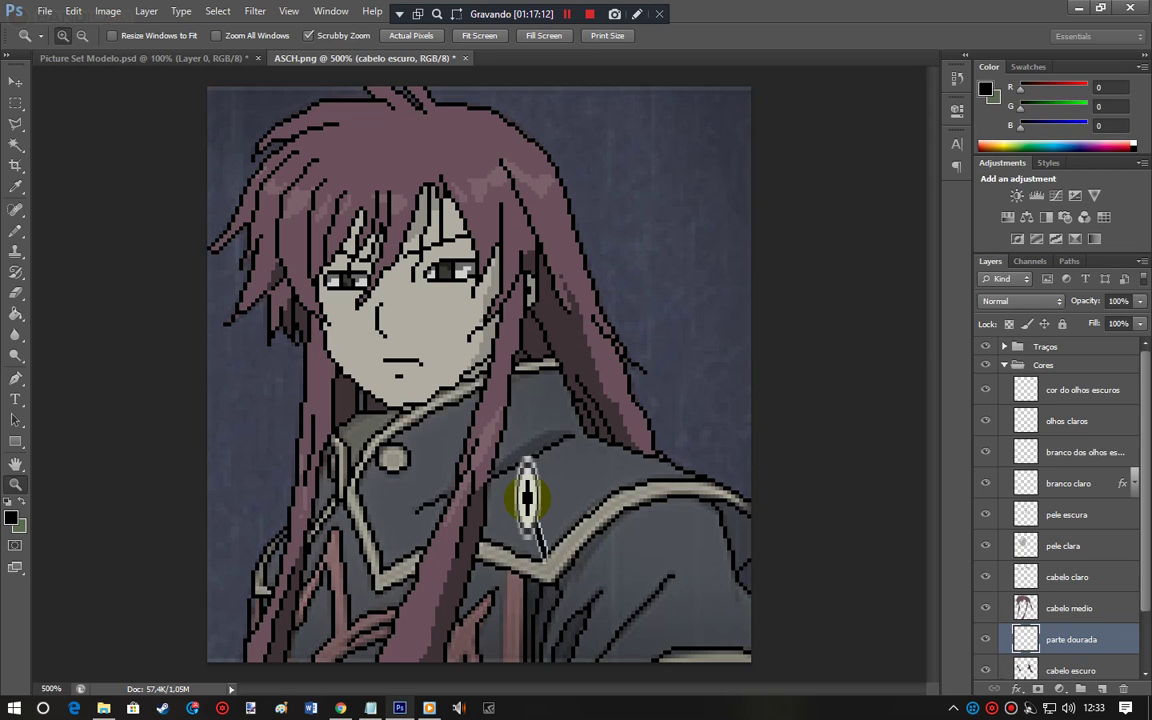
pyautogui.scroll(-2, 1140, 500)
pyautogui.moveTo(1059, 575); pyautogui.dragTo(1075, 620)
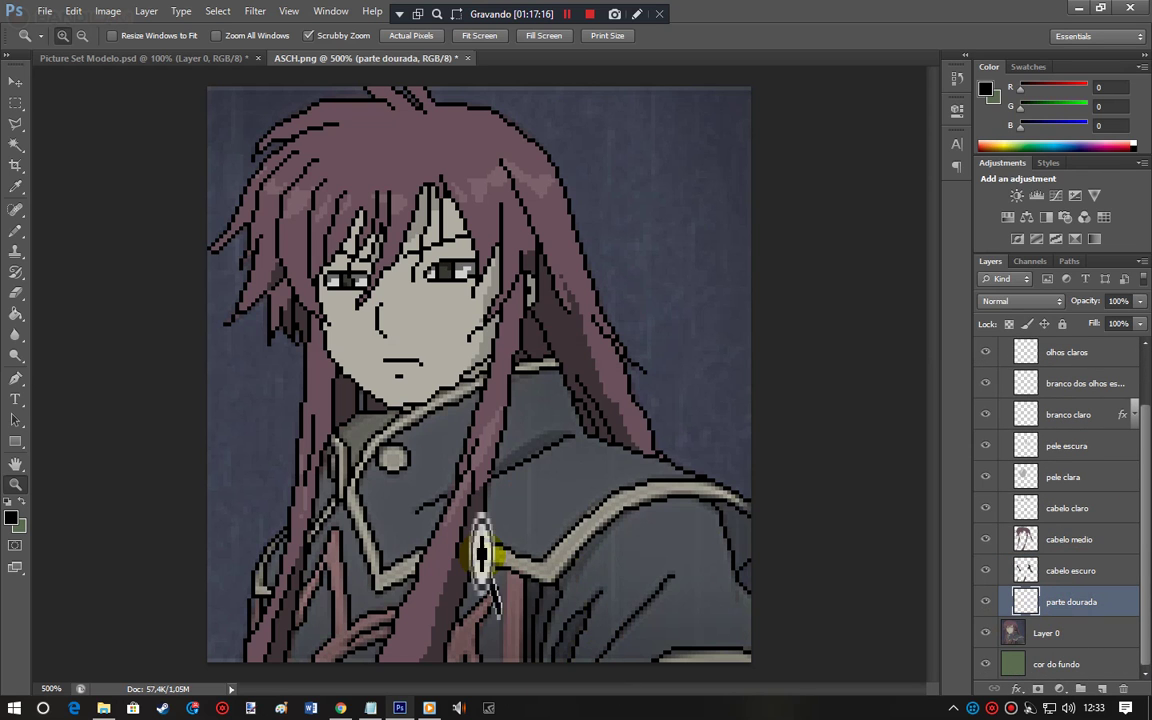
# Step: Sample the greyish-beige of the shoulder trim (RGB 148, 146, 135) from the artwork as the foreground colour
pyautogui.click(599, 560)
pyautogui.moveTo(598, 560); pyautogui.dragTo(607, 553)
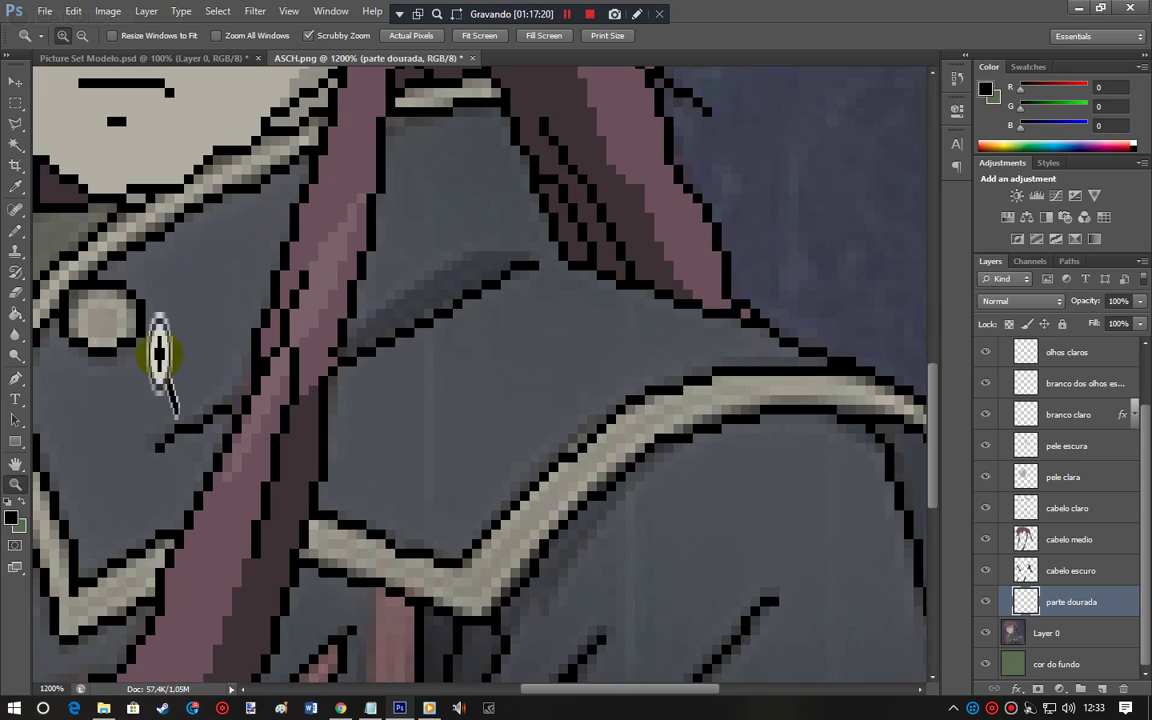
pyautogui.click(16, 230)
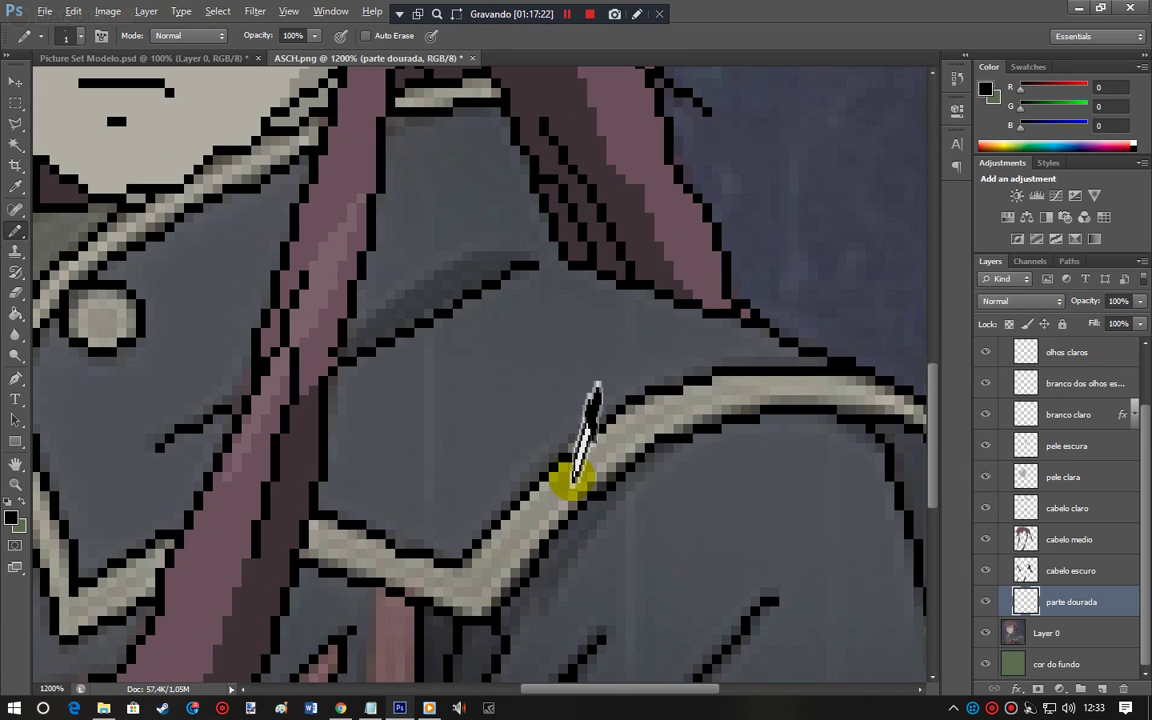
pyautogui.moveTo(568, 482); pyautogui.dragTo(626, 514)
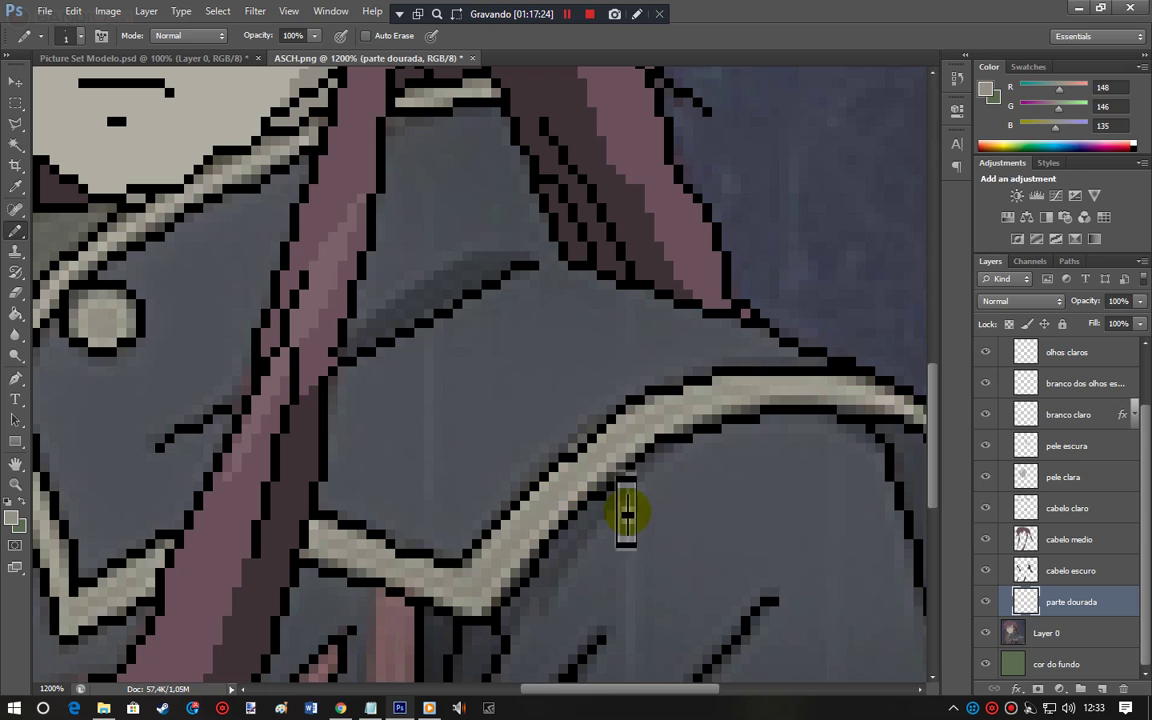
# Step: With the Pen tool, trace the lower edge of the shoulder trim from beyond the canvas's right edge to the long front hair lock
pyautogui.hotkey('ctrl', '+')
pyautogui.hotkey('ctrl', '-')
pyautogui.hotkey('ctrl', '-')
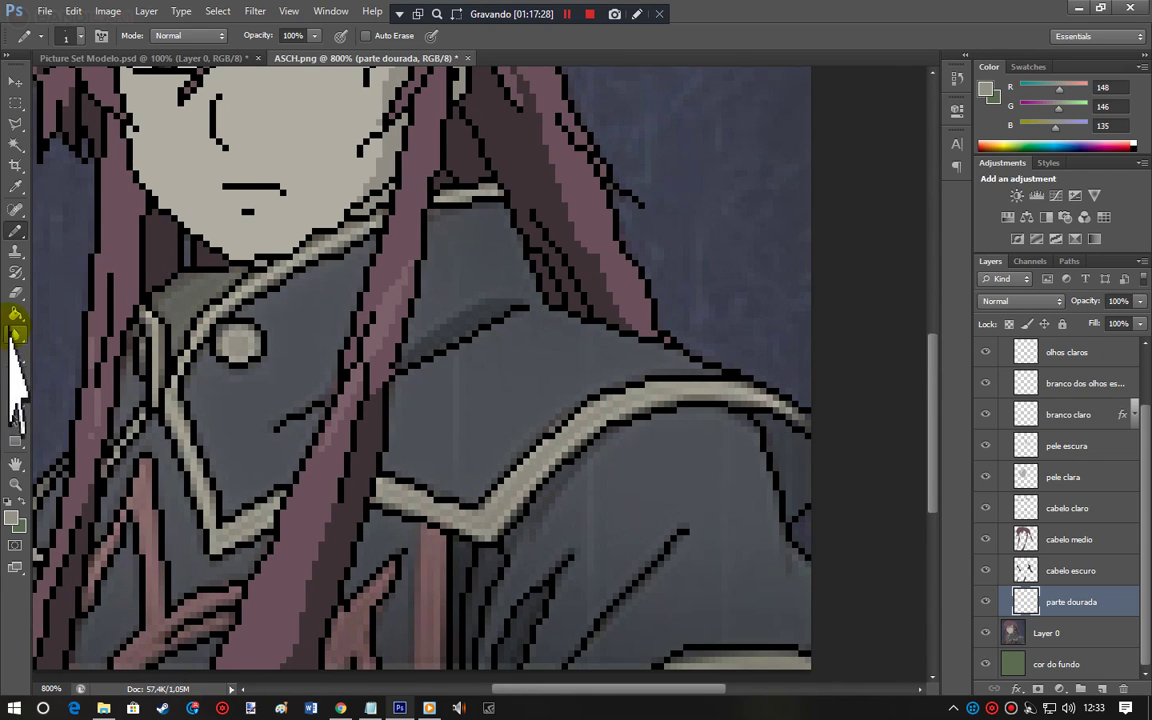
pyautogui.click(16, 378)
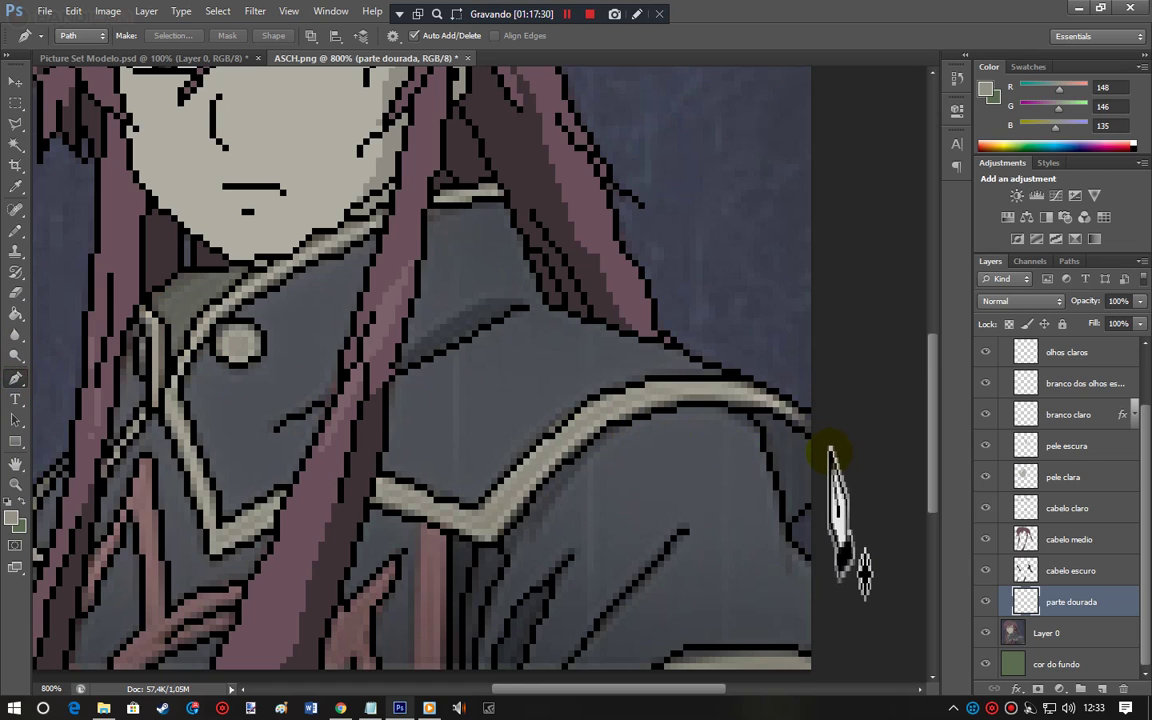
pyautogui.moveTo(788, 428); pyautogui.dragTo(746, 407)
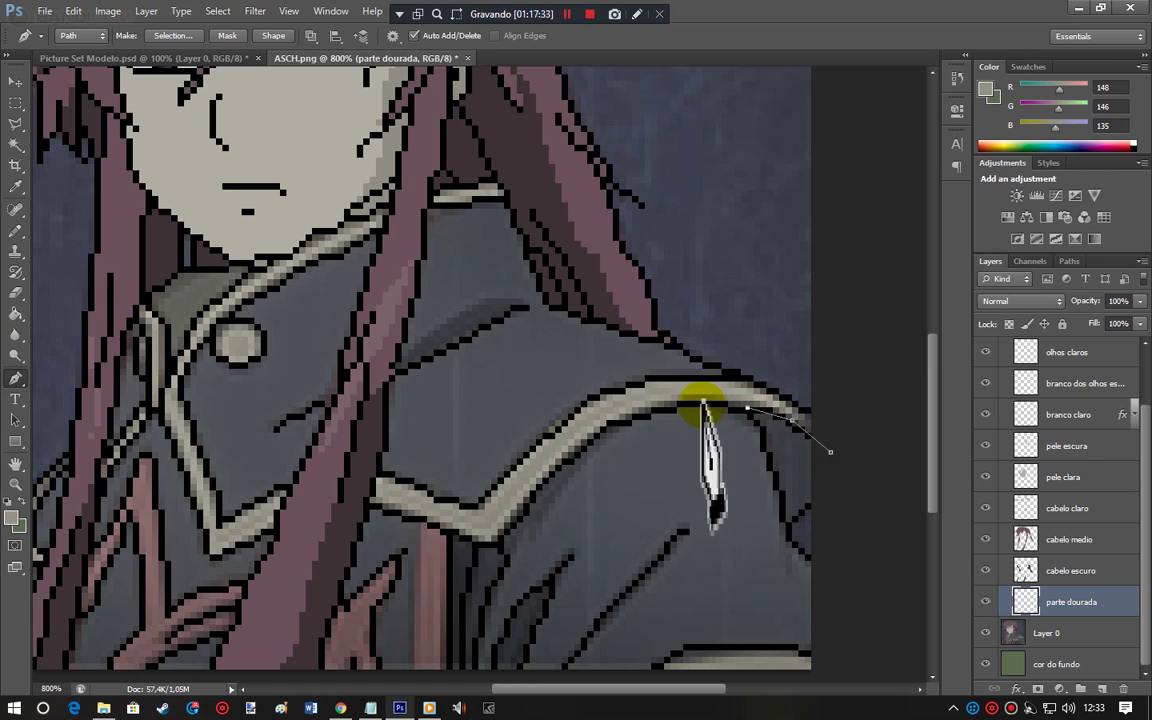
pyautogui.click(638, 413)
pyautogui.click(587, 446)
pyautogui.click(523, 509)
pyautogui.click(498, 548)
pyautogui.click(453, 536)
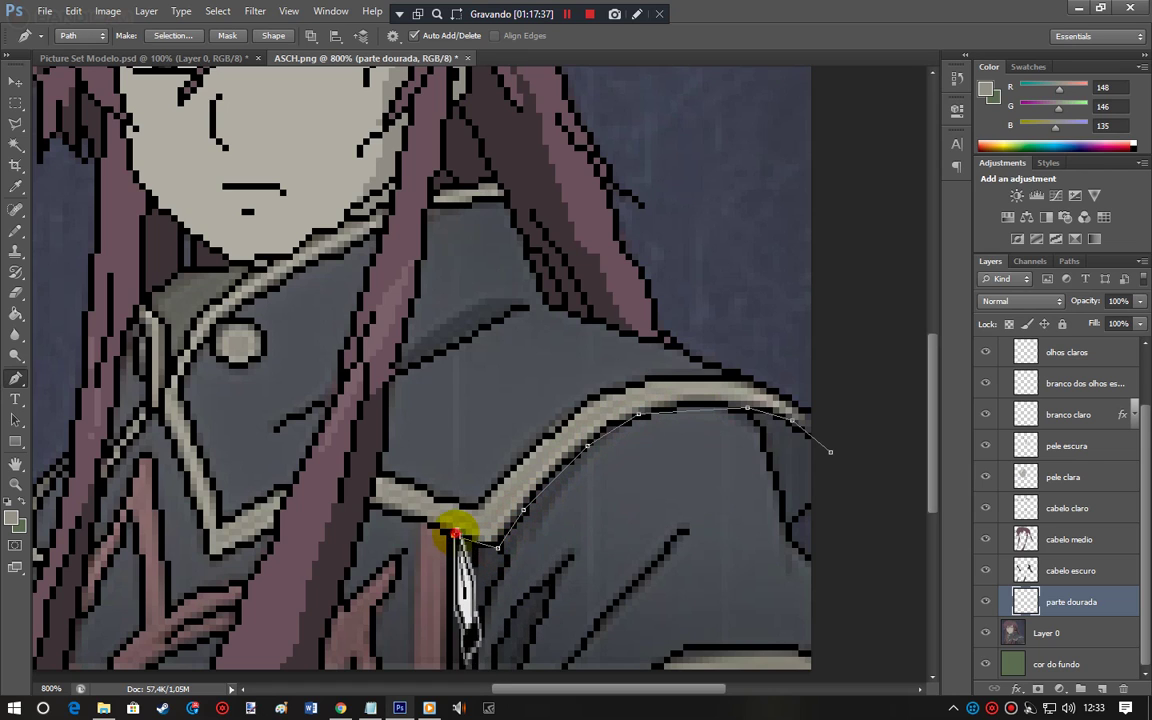
pyautogui.click(408, 517)
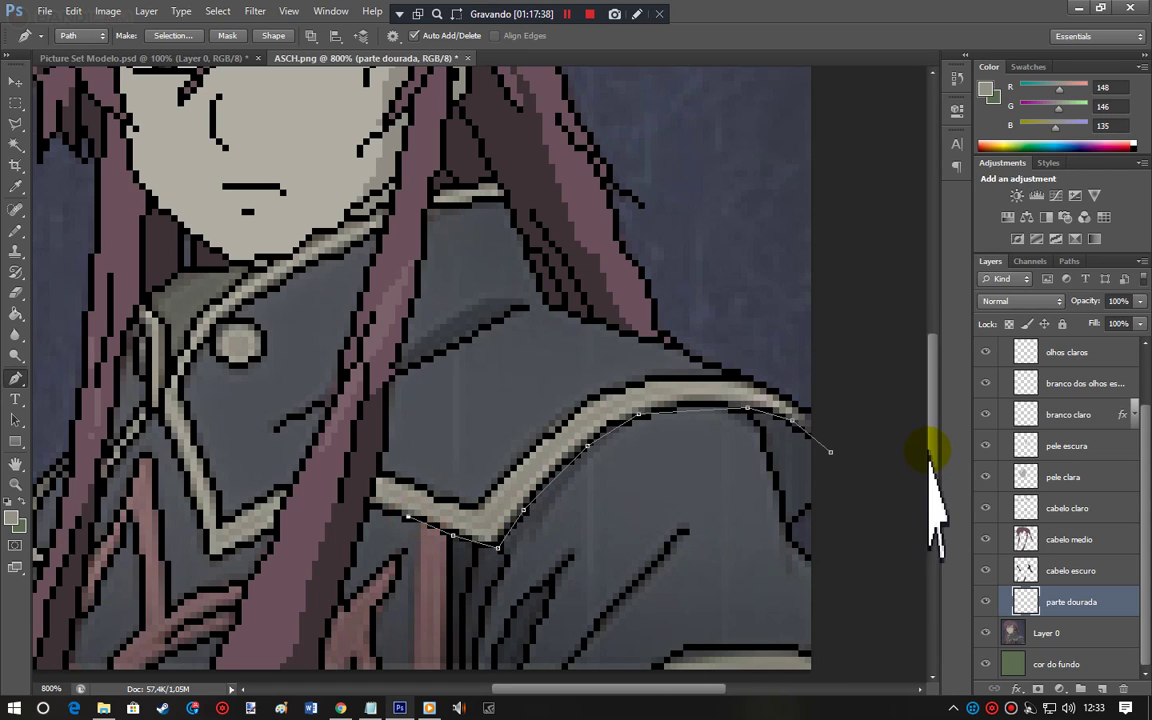
pyautogui.moveTo(928, 455); pyautogui.dragTo(931, 485)
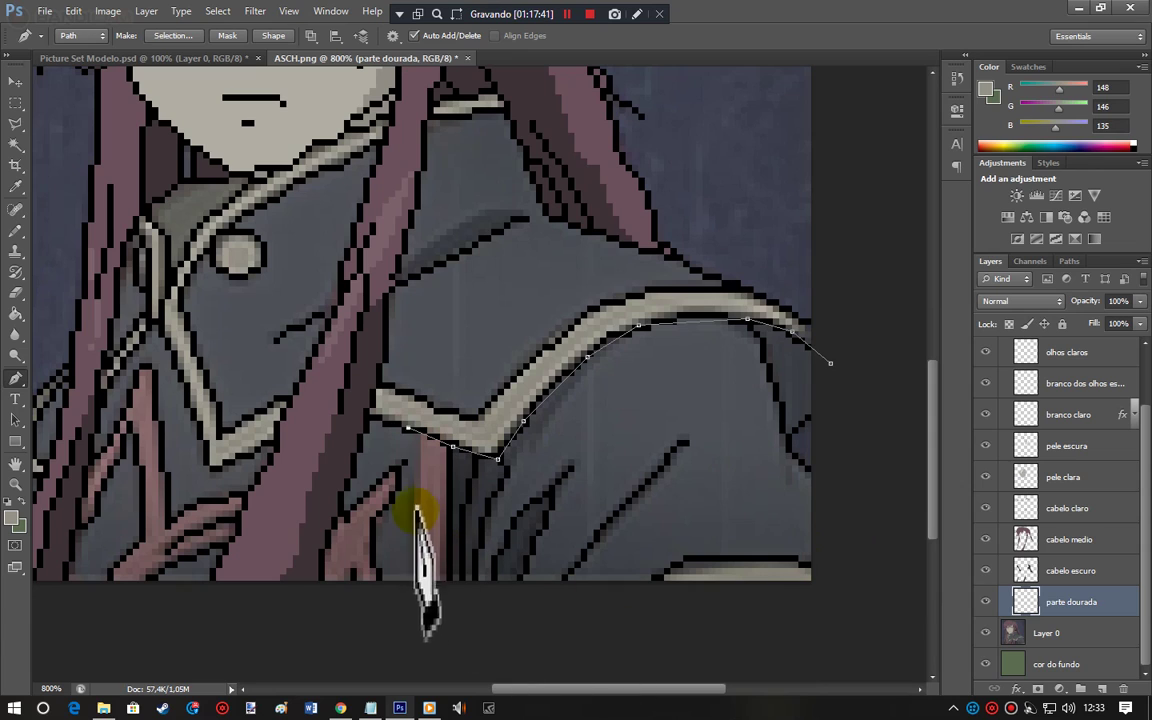
pyautogui.click(370, 419)
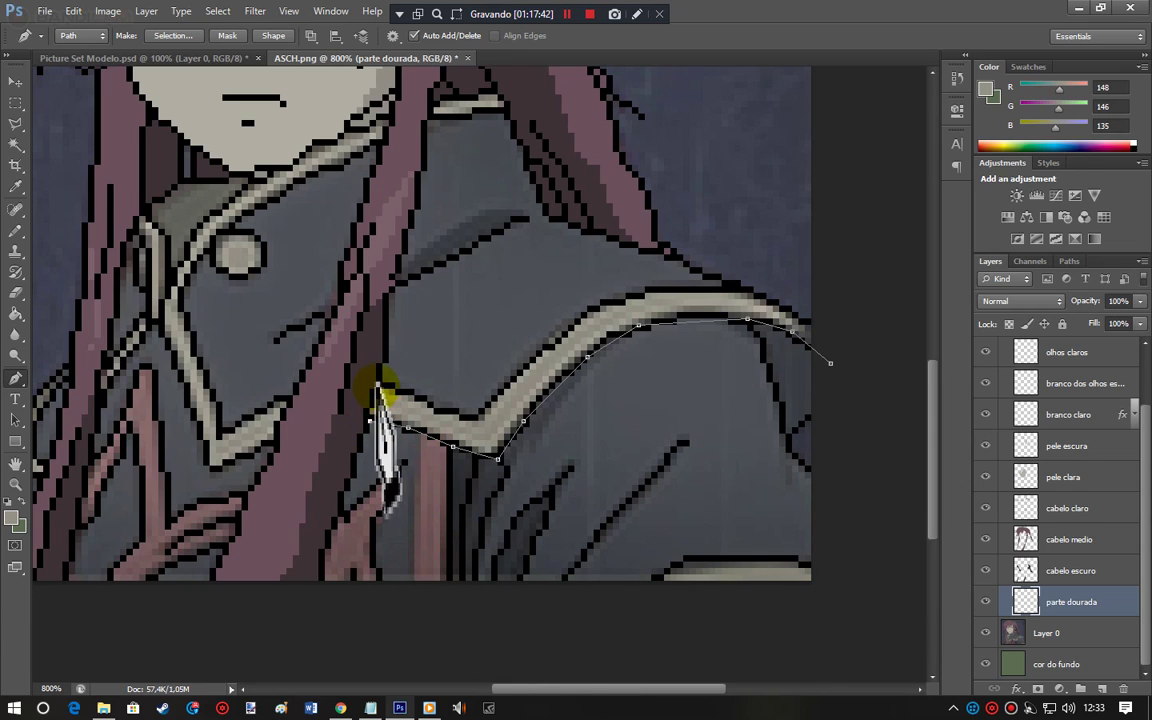
# Step: Continue the path back along the upper edge of the shoulder trim and close it at its starting point
pyautogui.moveTo(378, 388); pyautogui.dragTo(478, 425)
pyautogui.click(479, 421)
pyautogui.click(497, 396)
pyautogui.click(560, 337)
pyautogui.click(593, 305)
pyautogui.click(623, 297)
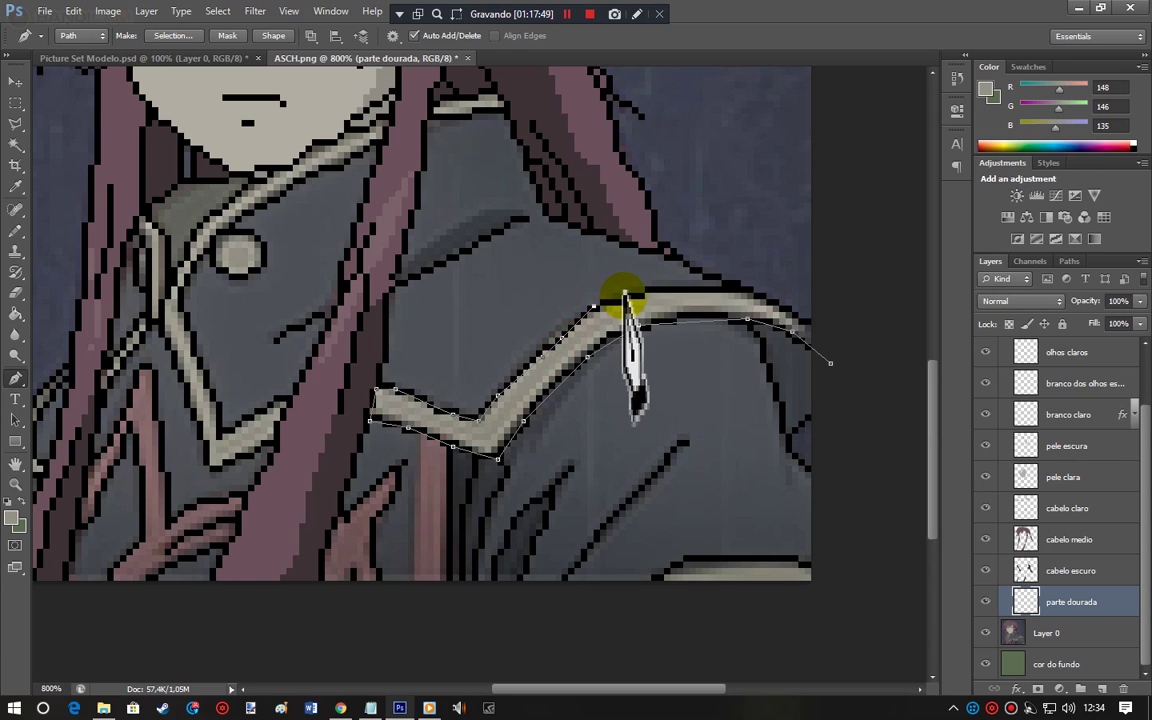
pyautogui.click(663, 292)
pyautogui.click(740, 287)
pyautogui.moveTo(776, 300); pyautogui.dragTo(832, 365)
pyautogui.click(832, 365)
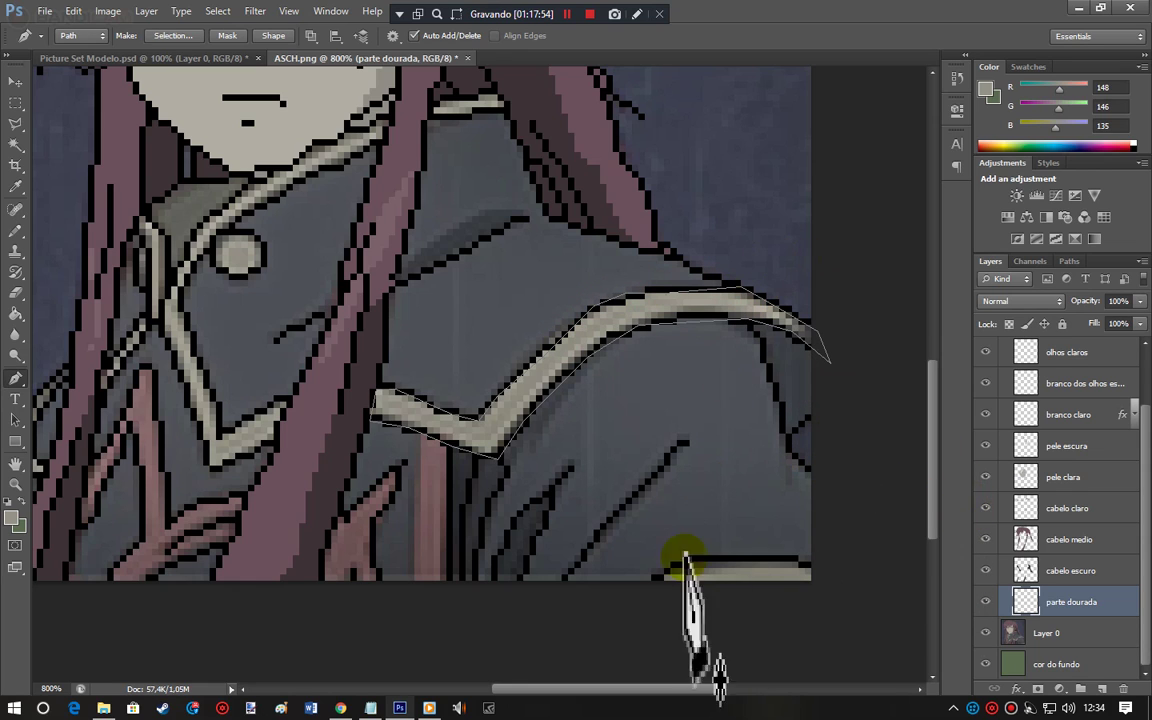
# Step: Draw a closed path around the small piece of trim in the artwork's lower right corner
pyautogui.moveTo(812, 571); pyautogui.dragTo(792, 561)
pyautogui.click(741, 561)
pyautogui.click(677, 568)
pyautogui.click(658, 580)
pyautogui.click(771, 599)
pyautogui.click(829, 579)
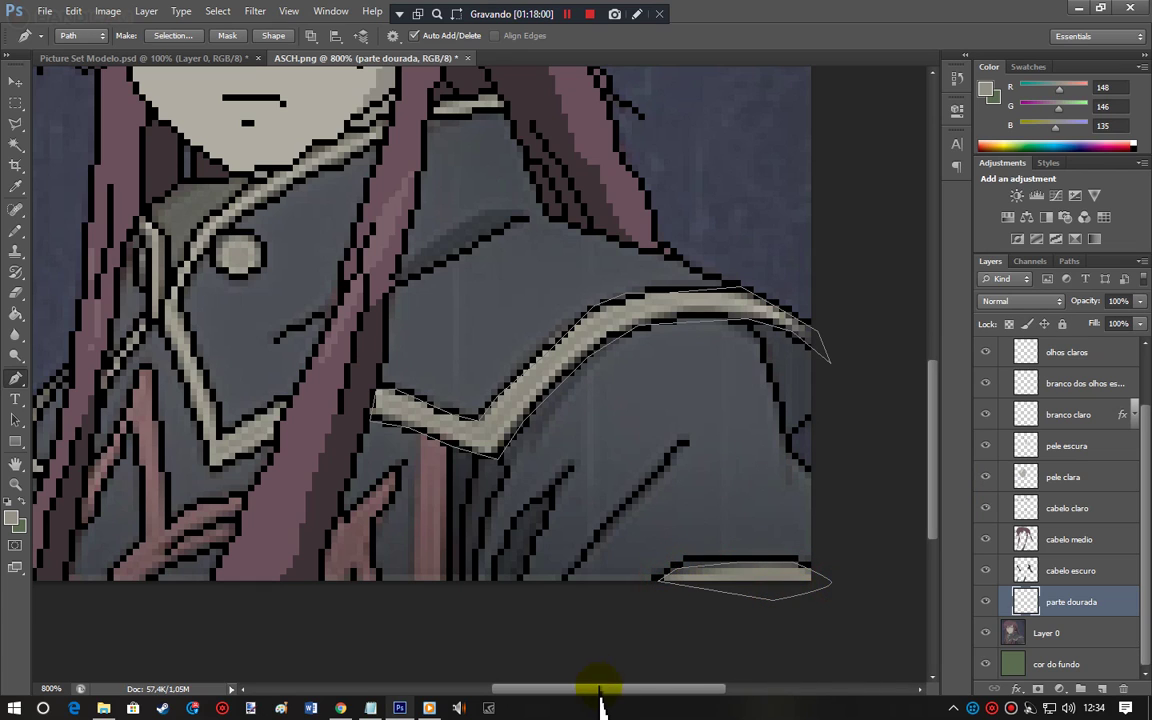
# Step: Draw a closed path around the curved trim on the far left shoulder, outside the left hair lock
pyautogui.moveTo(573, 690); pyautogui.dragTo(510, 688)
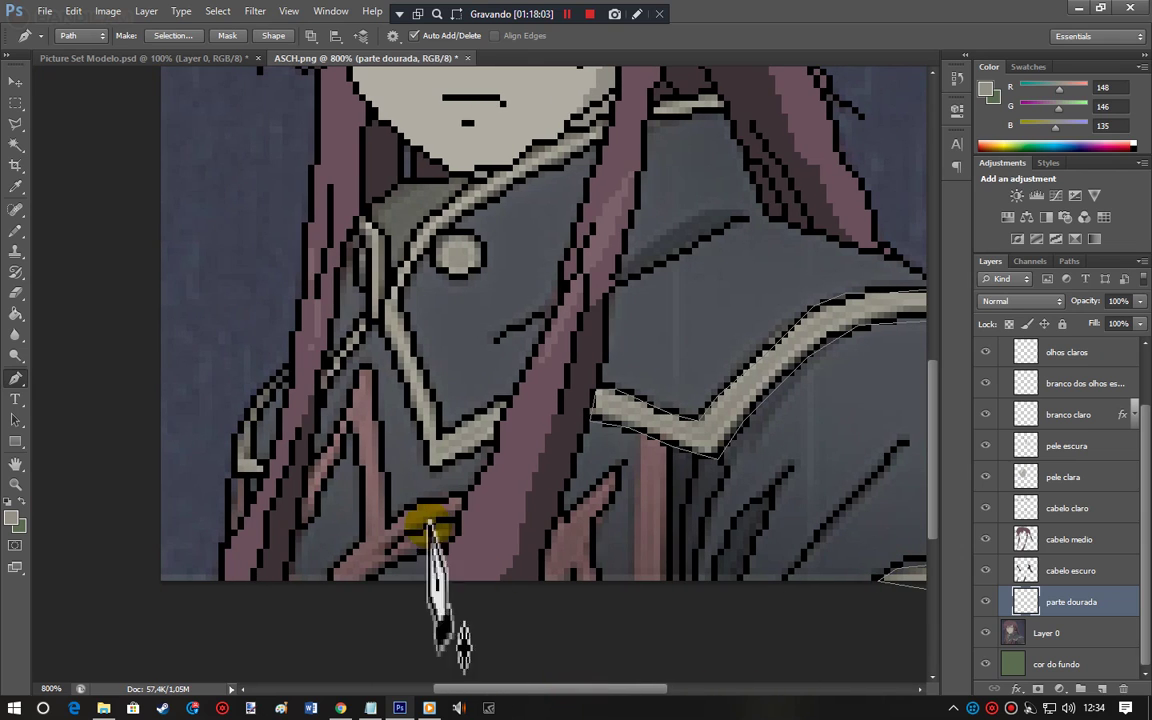
pyautogui.click(288, 364)
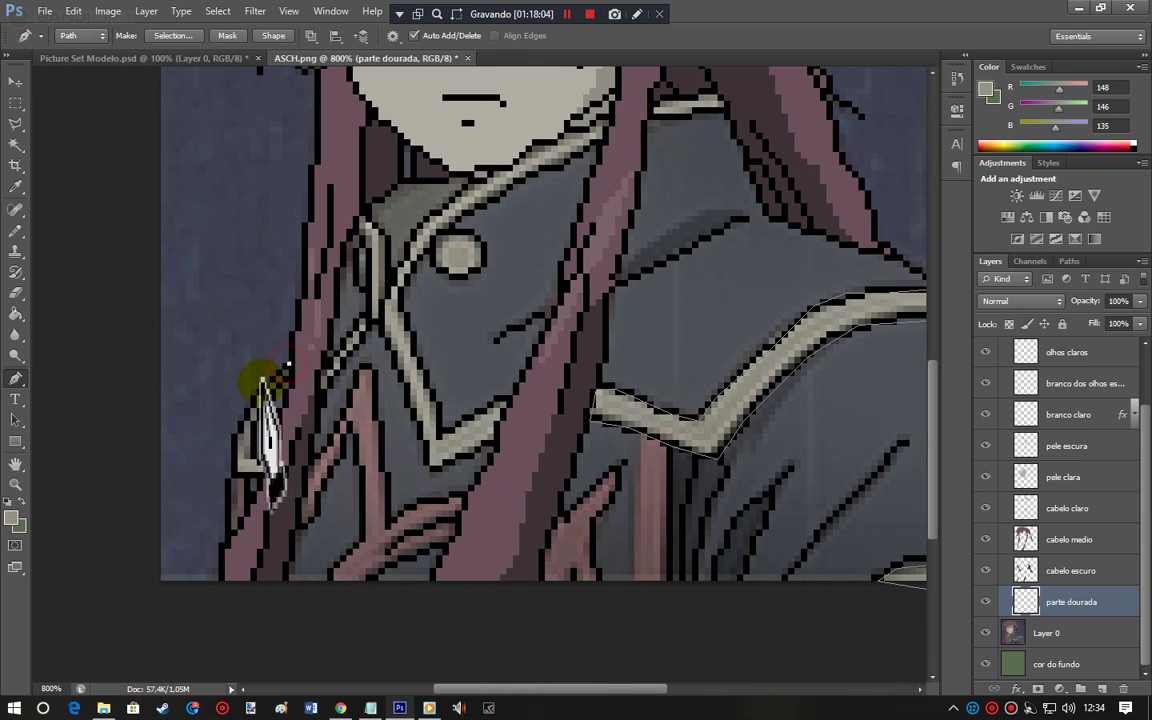
pyautogui.click(258, 394)
pyautogui.click(238, 426)
pyautogui.click(231, 466)
pyautogui.click(257, 464)
pyautogui.click(255, 450)
pyautogui.click(257, 430)
pyautogui.click(262, 400)
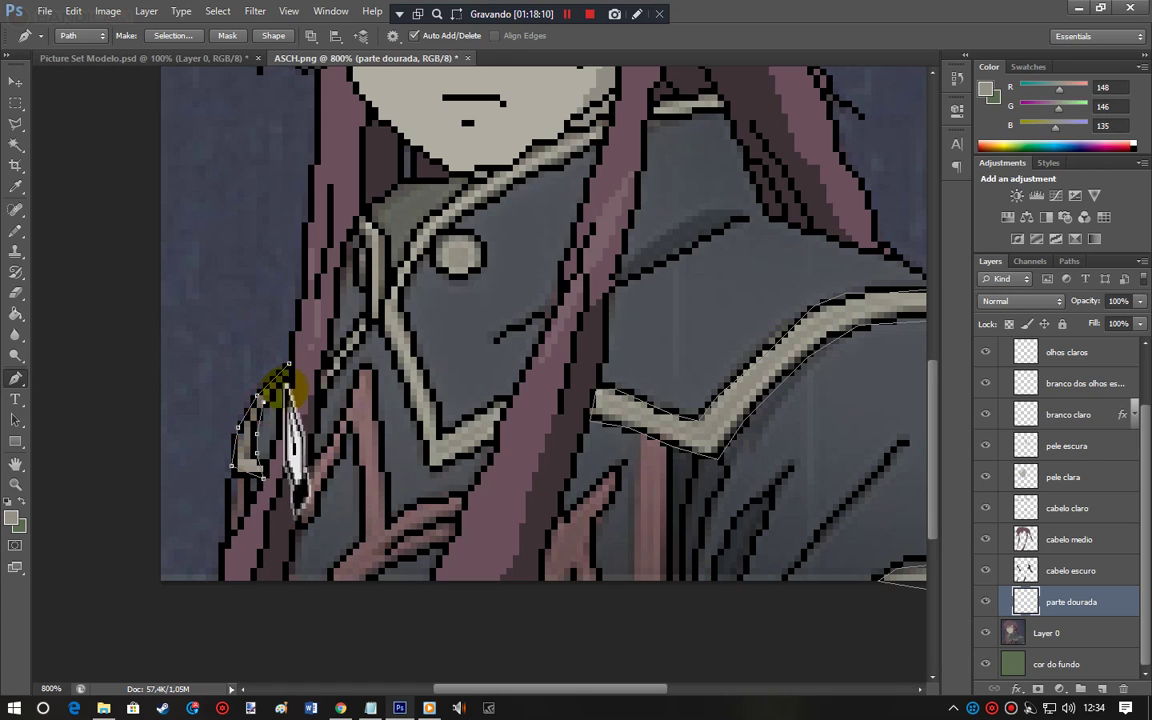
pyautogui.moveTo(287, 364); pyautogui.dragTo(315, 380)
# Step: Start a path at the left hair lock and trace the outer edge of the left collar trim up over its tip
pyautogui.click(321, 394)
pyautogui.click(349, 350)
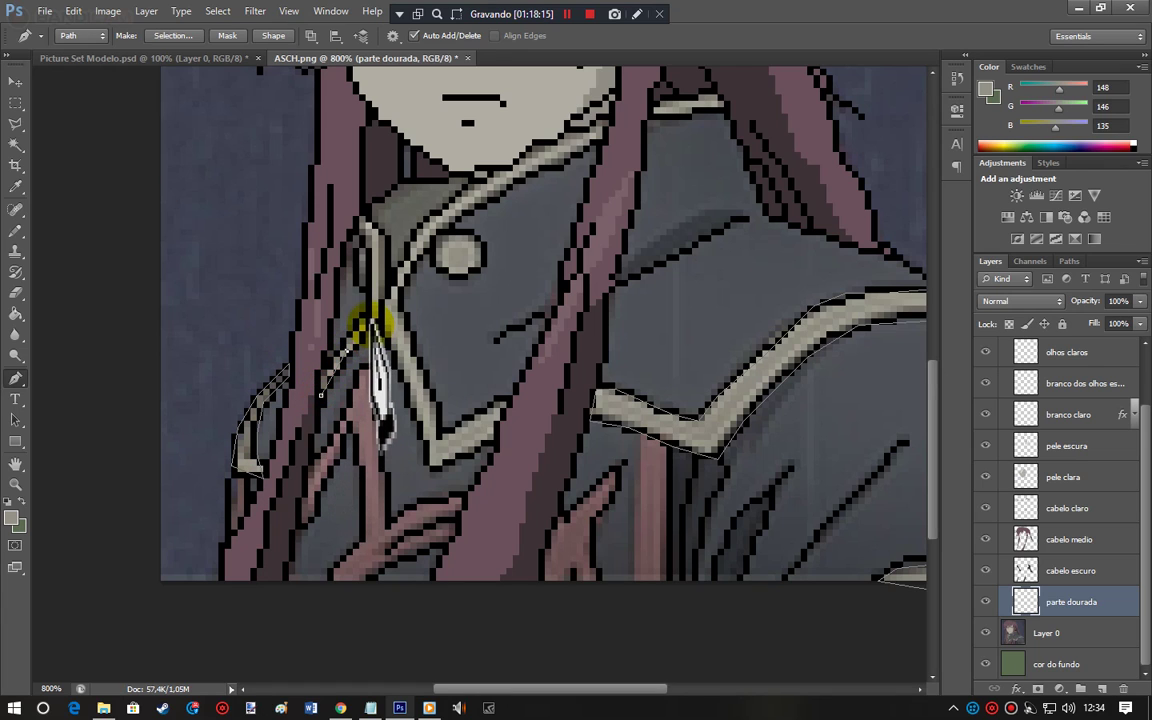
pyautogui.moveTo(370, 322); pyautogui.dragTo(372, 293)
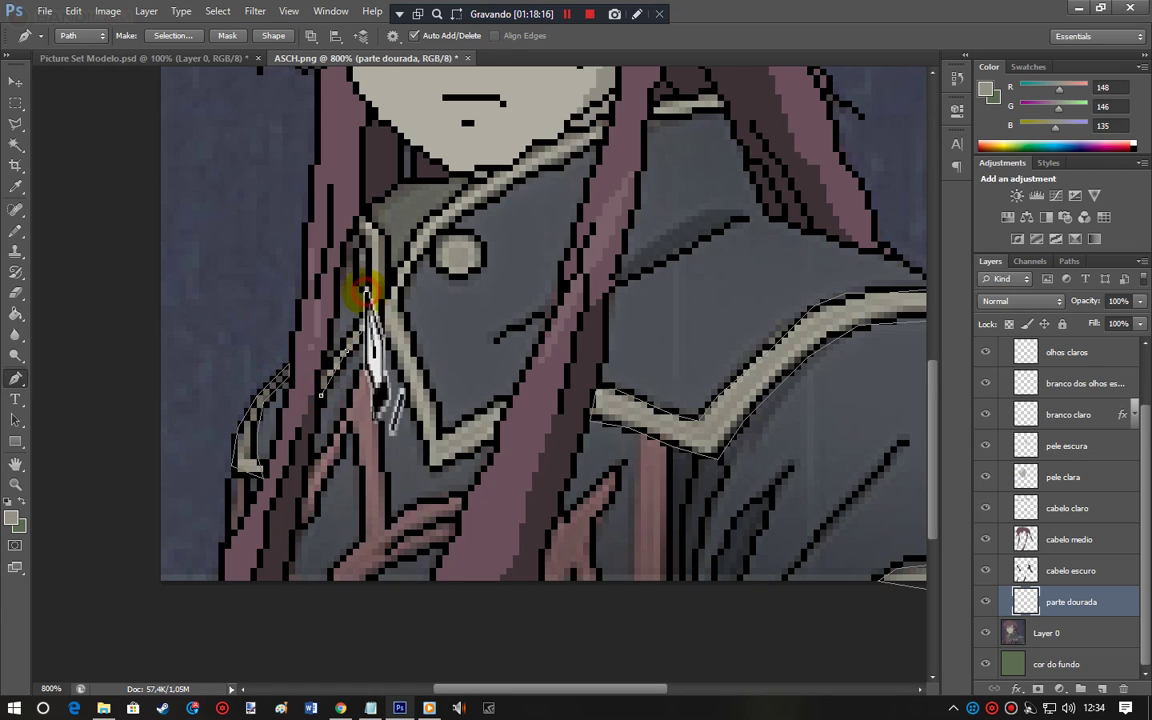
pyautogui.click(359, 230)
pyautogui.moveTo(356, 215); pyautogui.dragTo(382, 236)
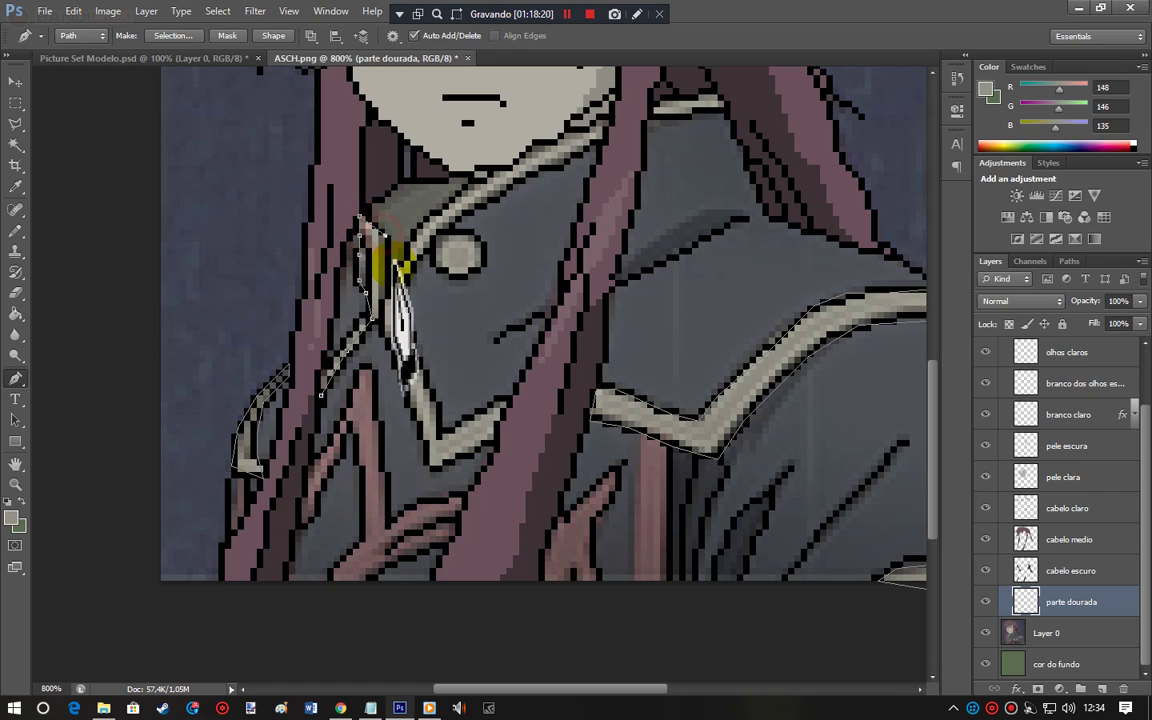
# Step: Continue the path along the upper edge of the neck trim to behind the front lock, and return along its lower edge
pyautogui.click(391, 268)
pyautogui.click(411, 235)
pyautogui.click(449, 204)
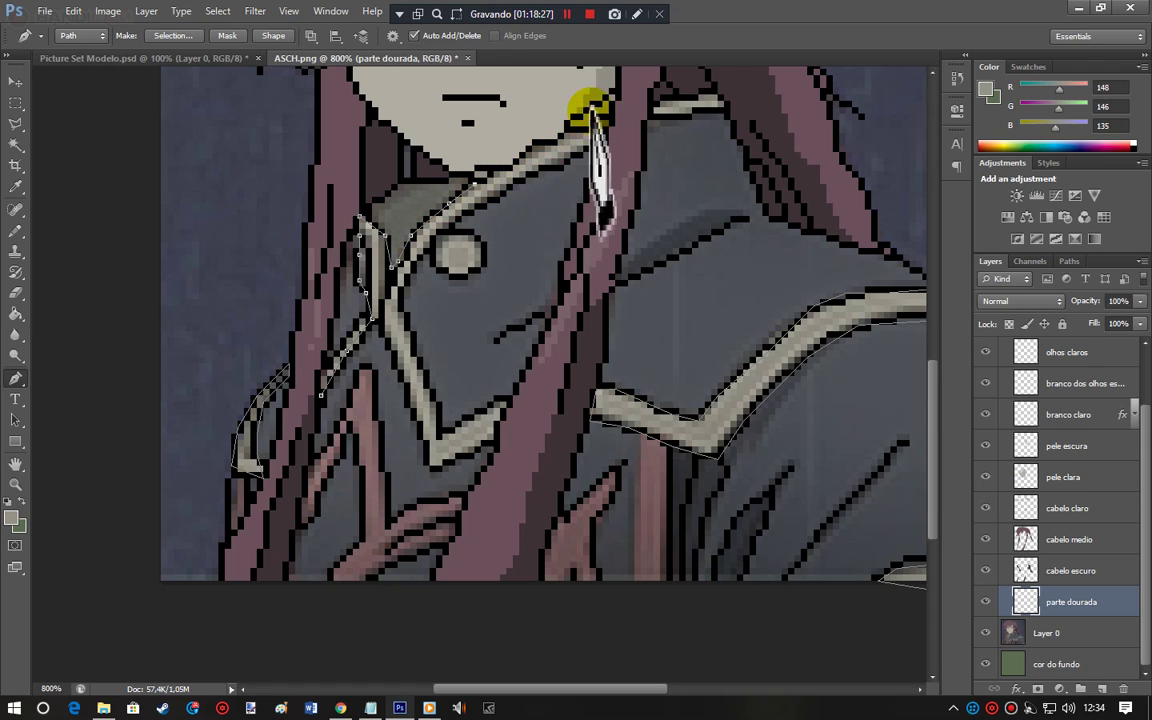
pyautogui.click(716, 88)
pyautogui.click(730, 107)
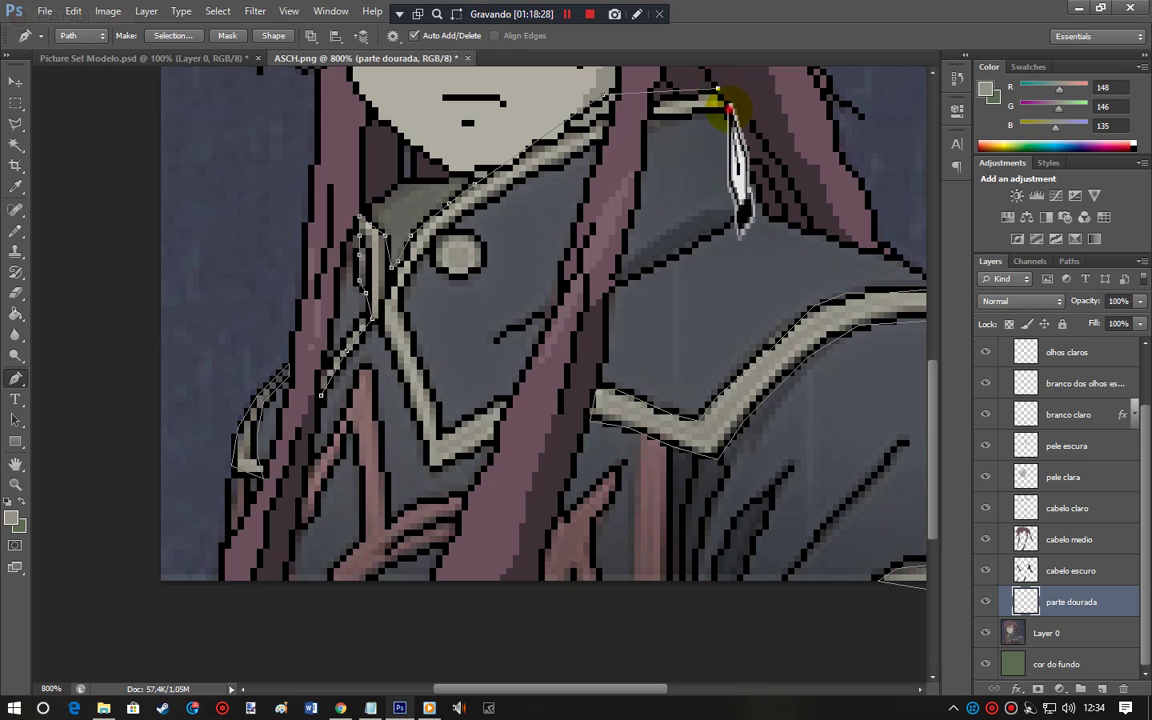
pyautogui.click(641, 120)
pyautogui.click(565, 163)
pyautogui.click(501, 188)
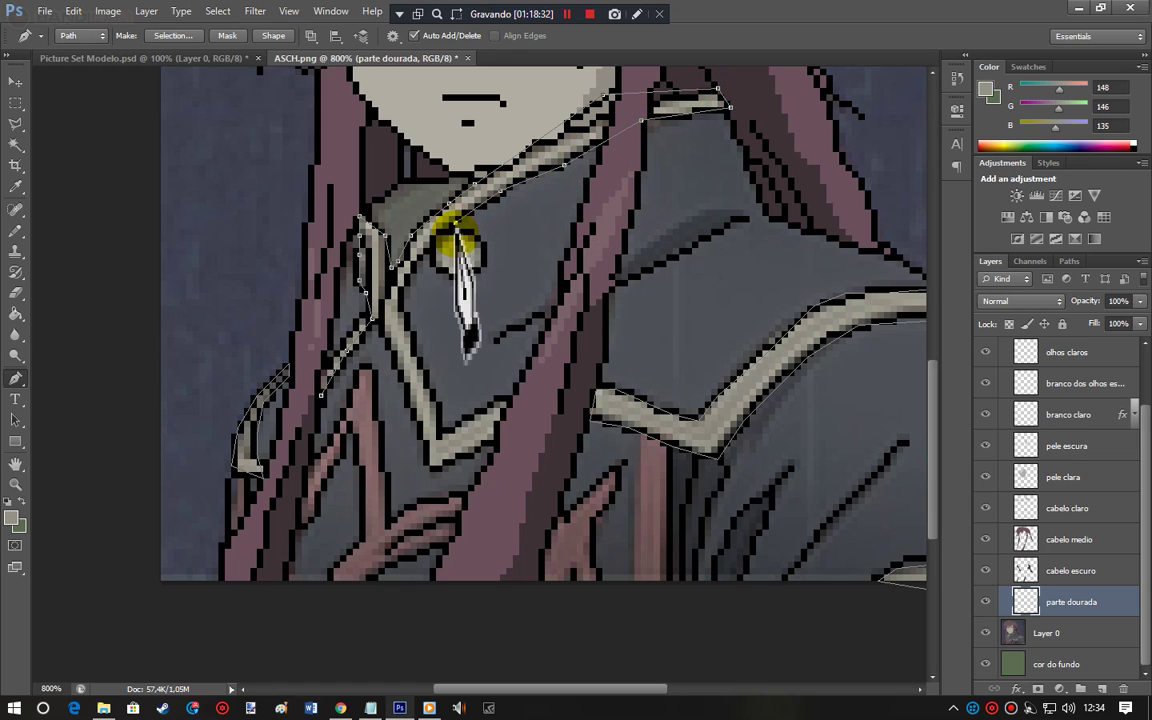
# Step: Extend the path around the round collar button so that it is enclosed with the trim
pyautogui.click(449, 229)
pyautogui.click(481, 242)
pyautogui.click(487, 267)
pyautogui.click(462, 280)
pyautogui.click(443, 268)
pyautogui.click(430, 255)
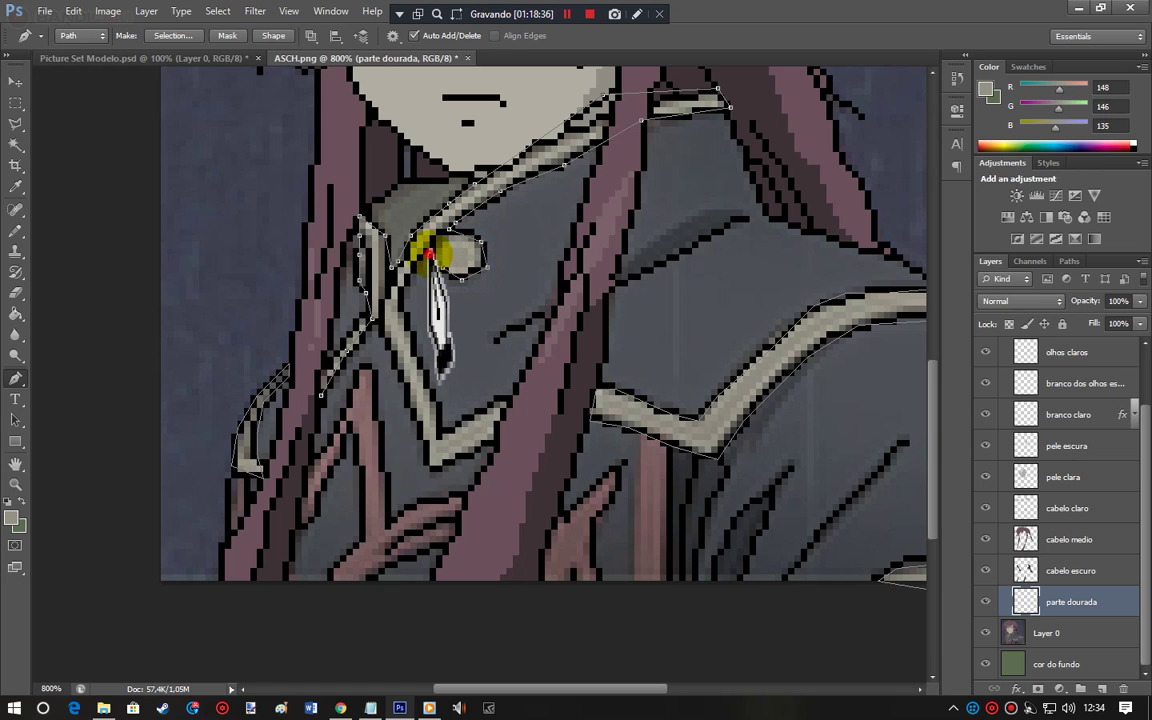
# Step: Trace the inner edge of the collar trim down to its pointed corner and across towards the front hair lock
pyautogui.click(406, 273)
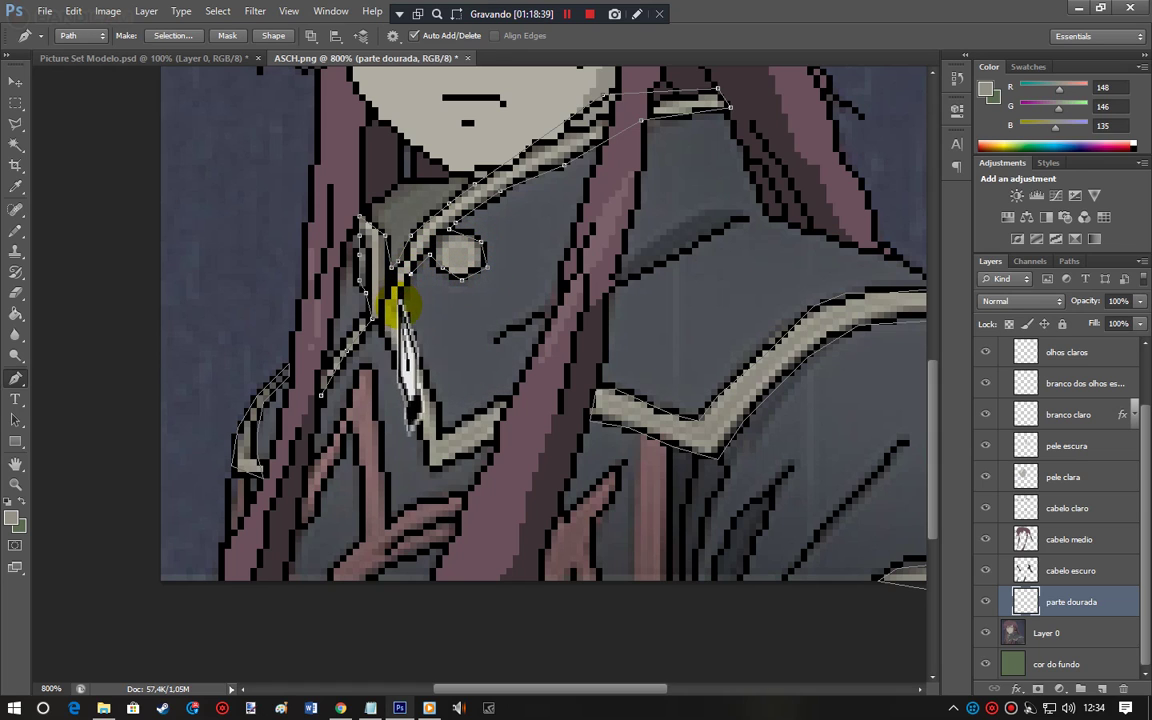
pyautogui.click(414, 354)
pyautogui.click(438, 420)
pyautogui.click(442, 433)
pyautogui.click(481, 411)
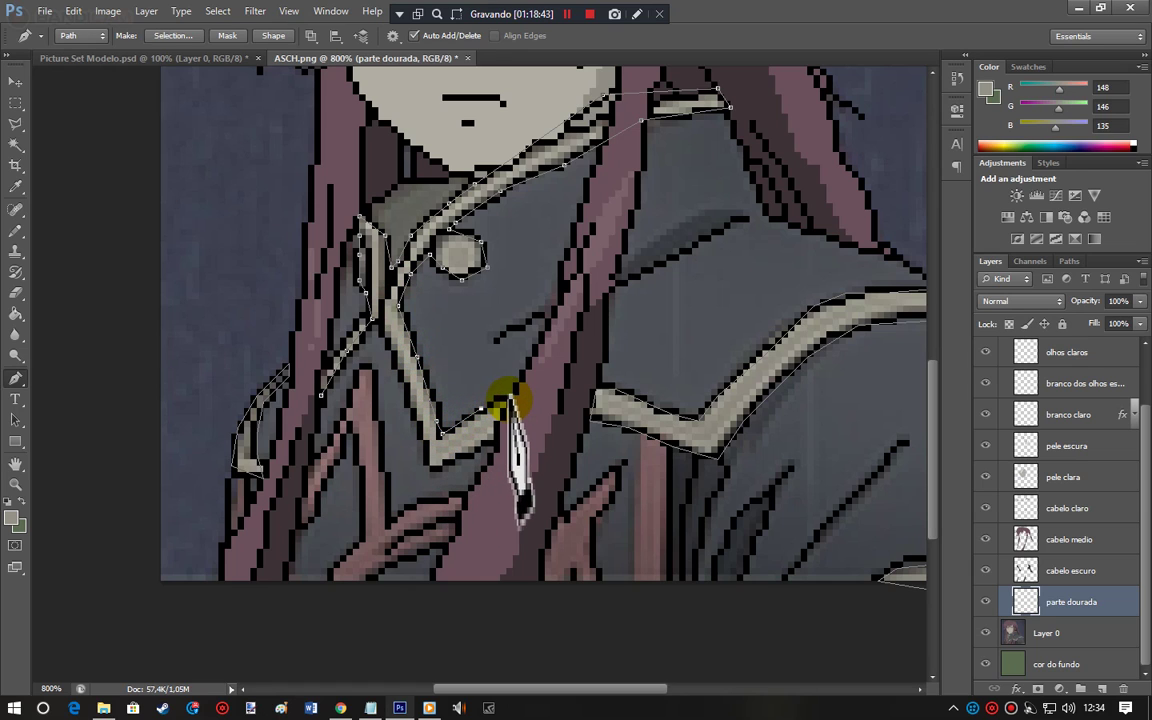
# Step: Trace the collar trim's outer edge back past the pointed corner to the left hair lock and close the path
pyautogui.click(493, 436)
pyautogui.click(456, 459)
pyautogui.click(435, 465)
pyautogui.click(414, 415)
pyautogui.click(398, 367)
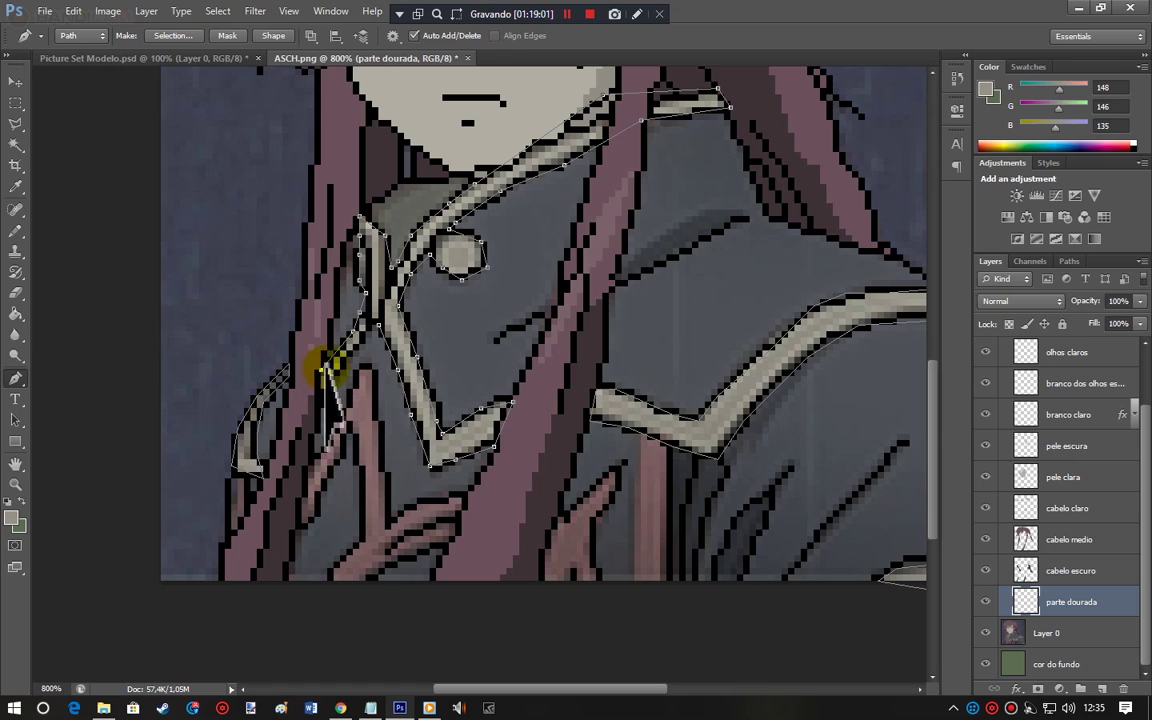
pyautogui.click(370, 325)
pyautogui.click(320, 395)
pyautogui.click(320, 369)
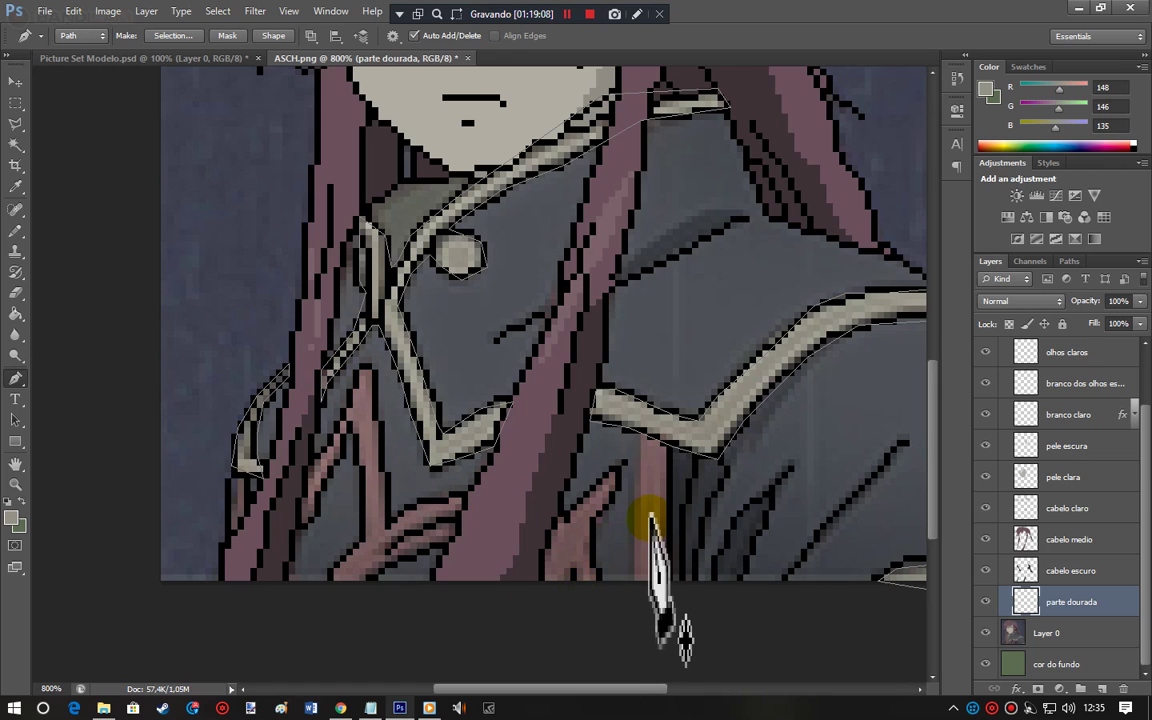
# Step: Fill the closed trim and button path with the foreground colour on the parte dourada layer
pyautogui.rightClick(702, 345)
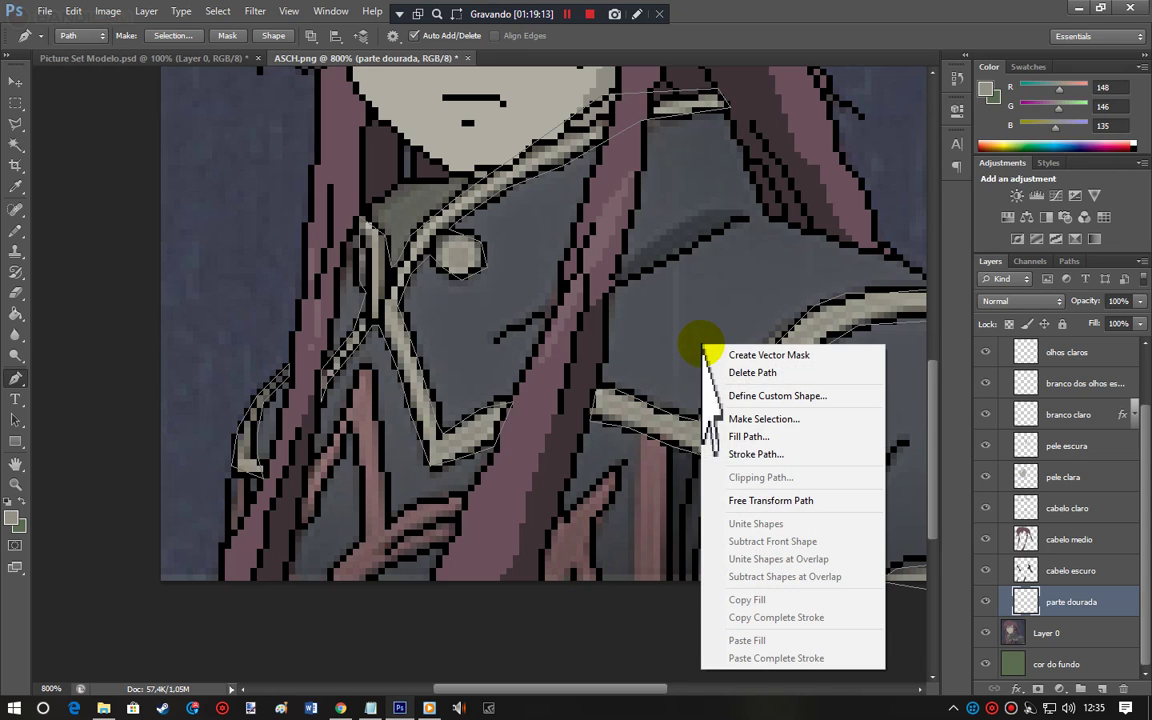
pyautogui.click(740, 437)
pyautogui.click(652, 145)
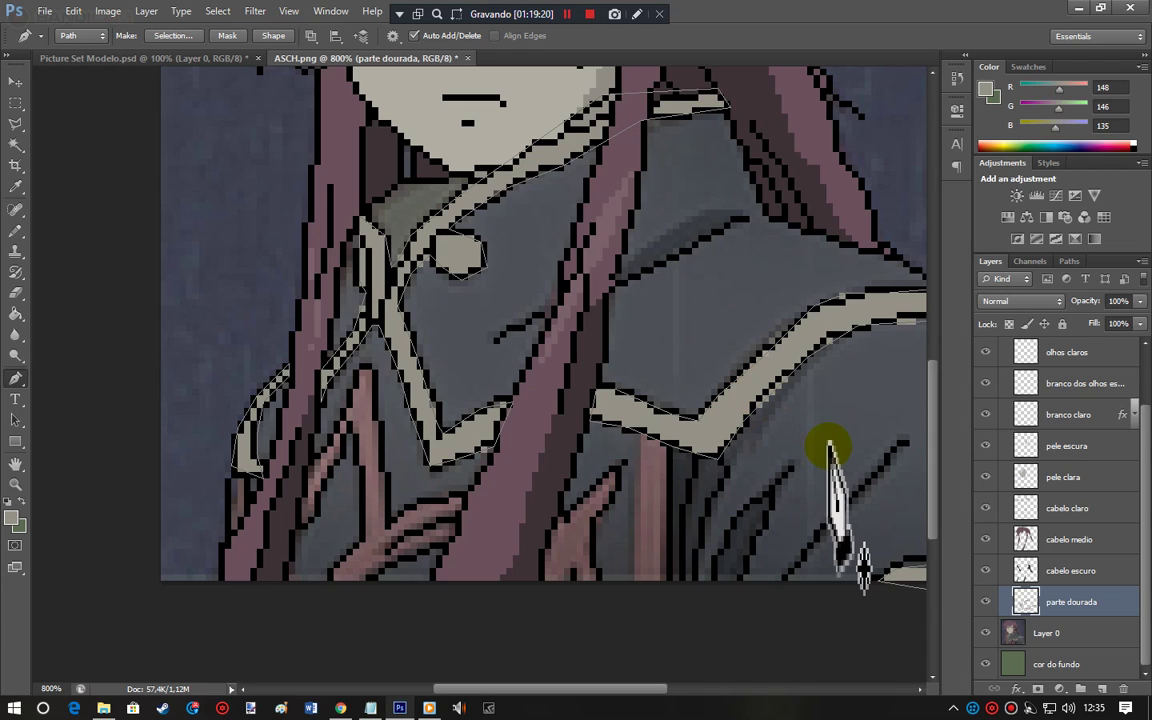
# Step: Hide the parte dourada layer, sample the collar button's colour from the reference with the Pencil tool, and show the layer again
pyautogui.click(988, 602)
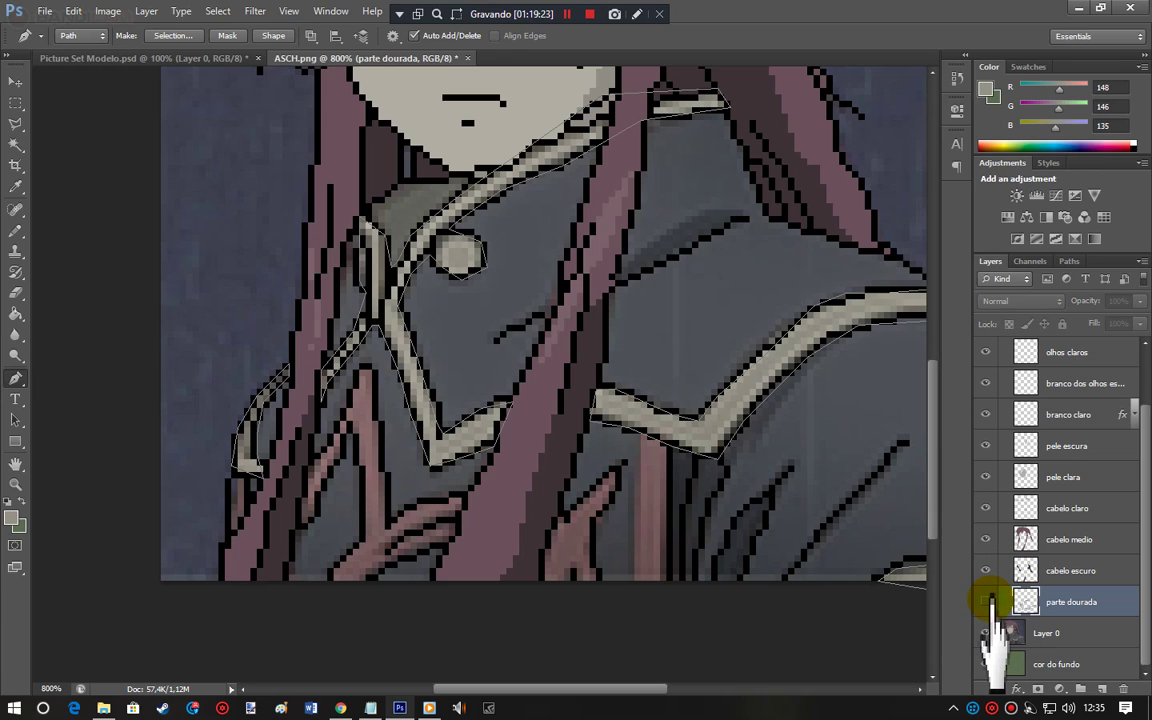
pyautogui.click(15, 232)
pyautogui.click(458, 255)
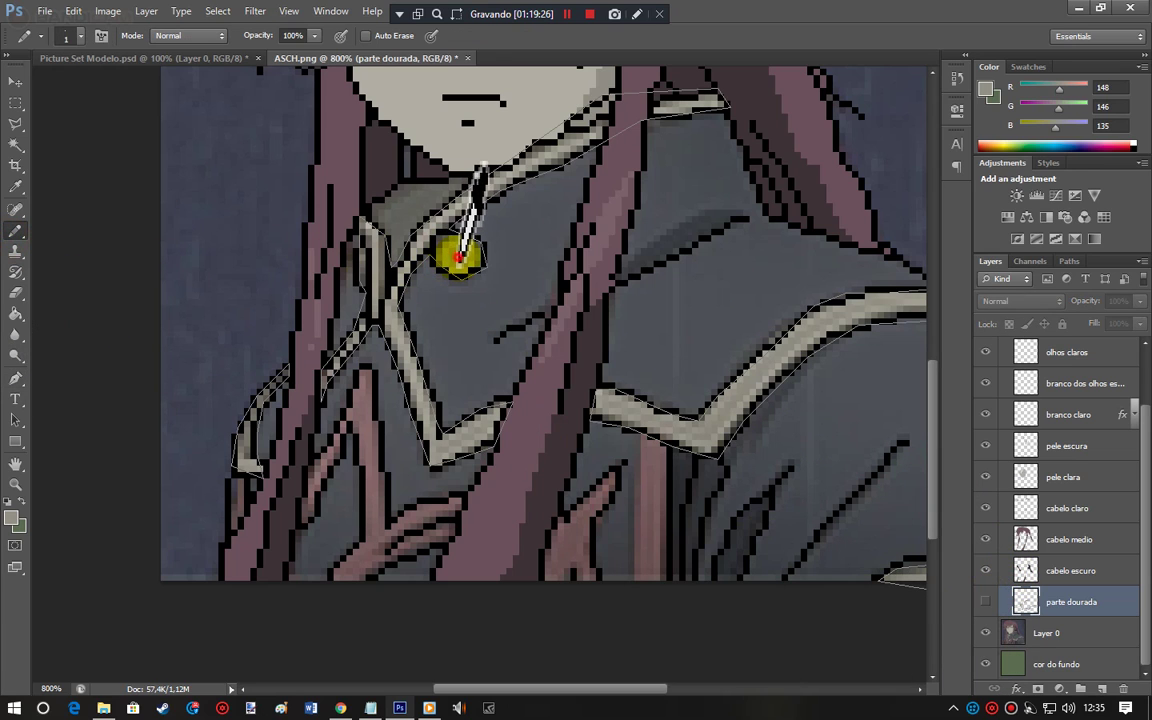
pyautogui.keyDown('alt'); pyautogui.click(458, 258); pyautogui.keyUp('alt')
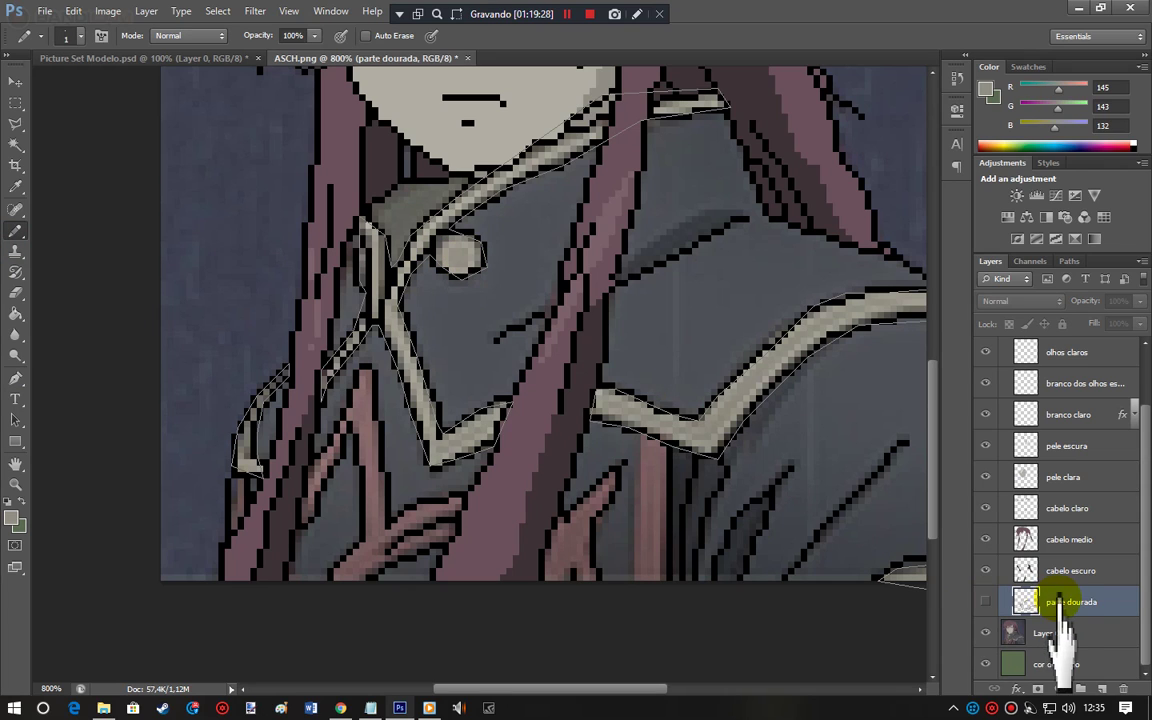
pyautogui.click(986, 602)
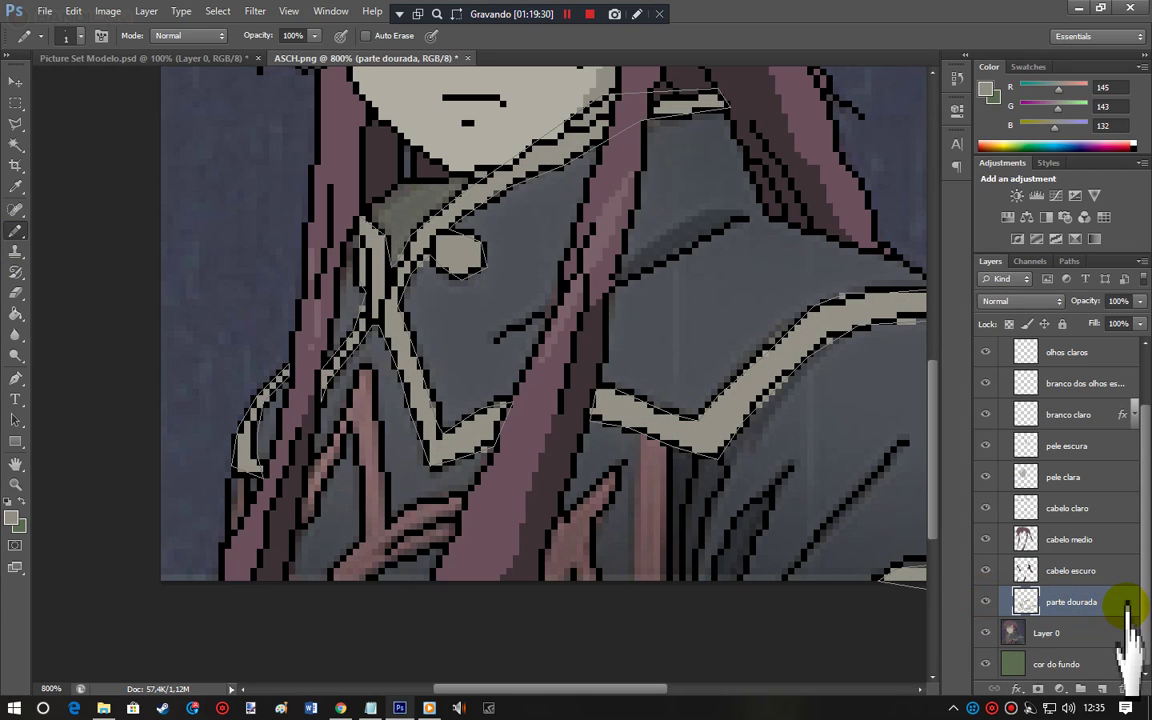
# Step: Add a Color Overlay to the parte dourada layer using the sampled foreground colour 918f84
pyautogui.doubleClick(1126, 607)
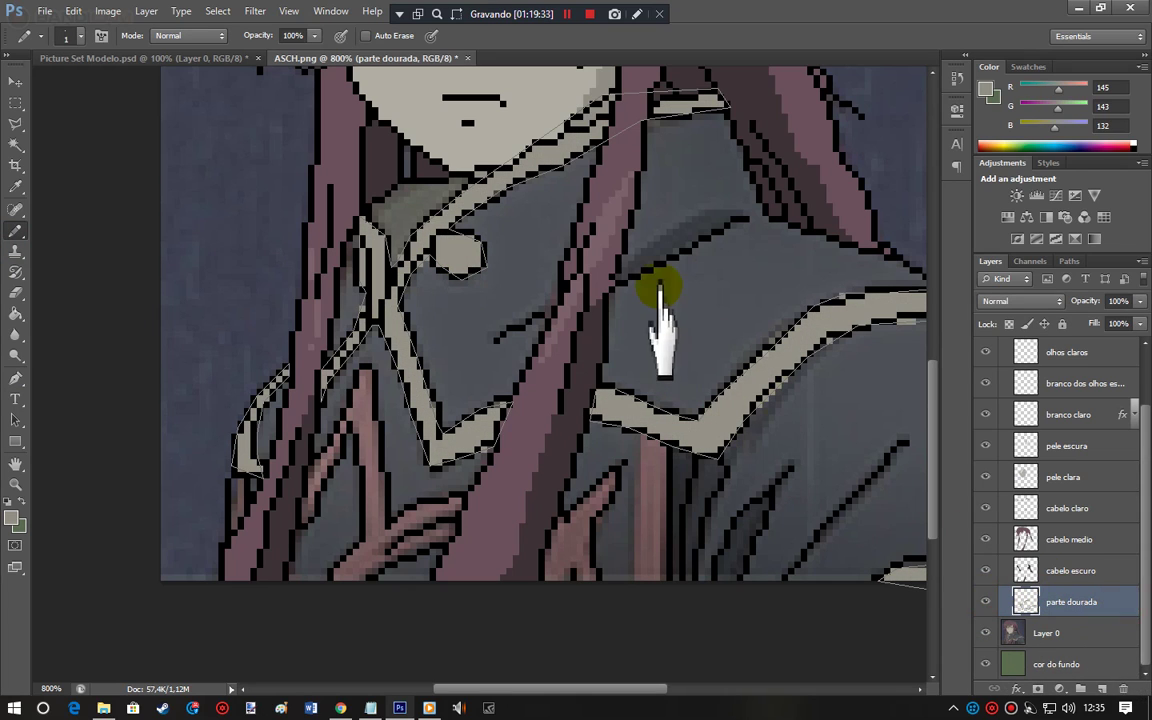
pyautogui.click(600, 264)
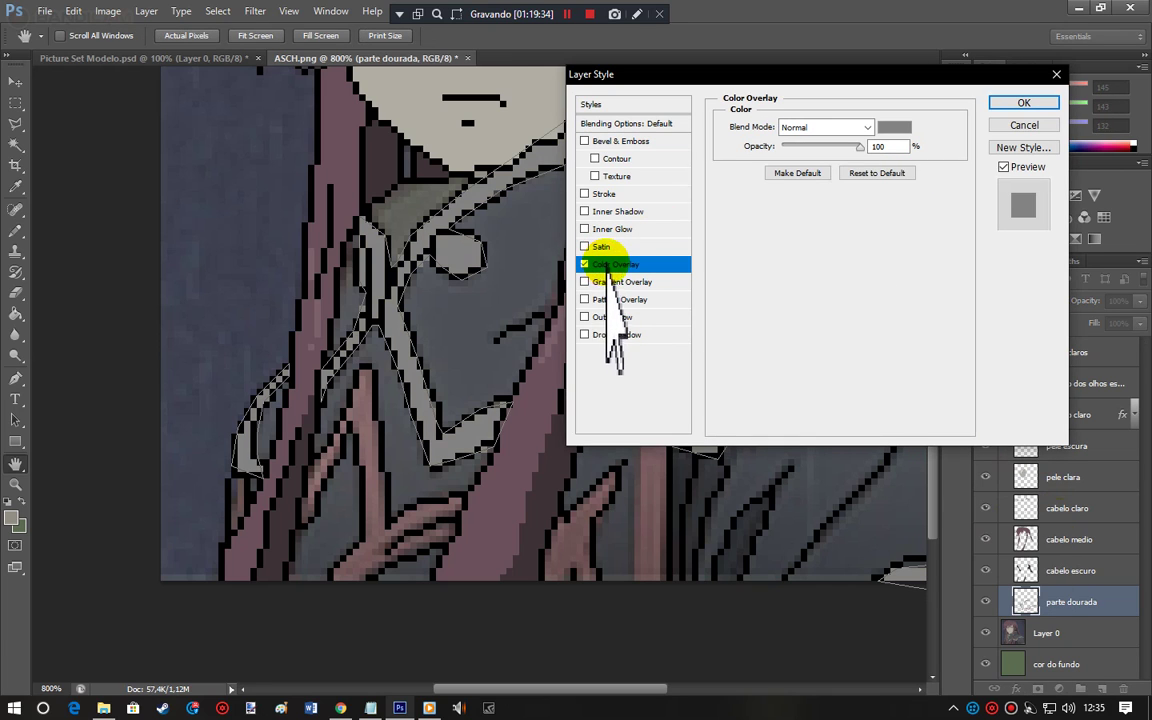
pyautogui.click(884, 131)
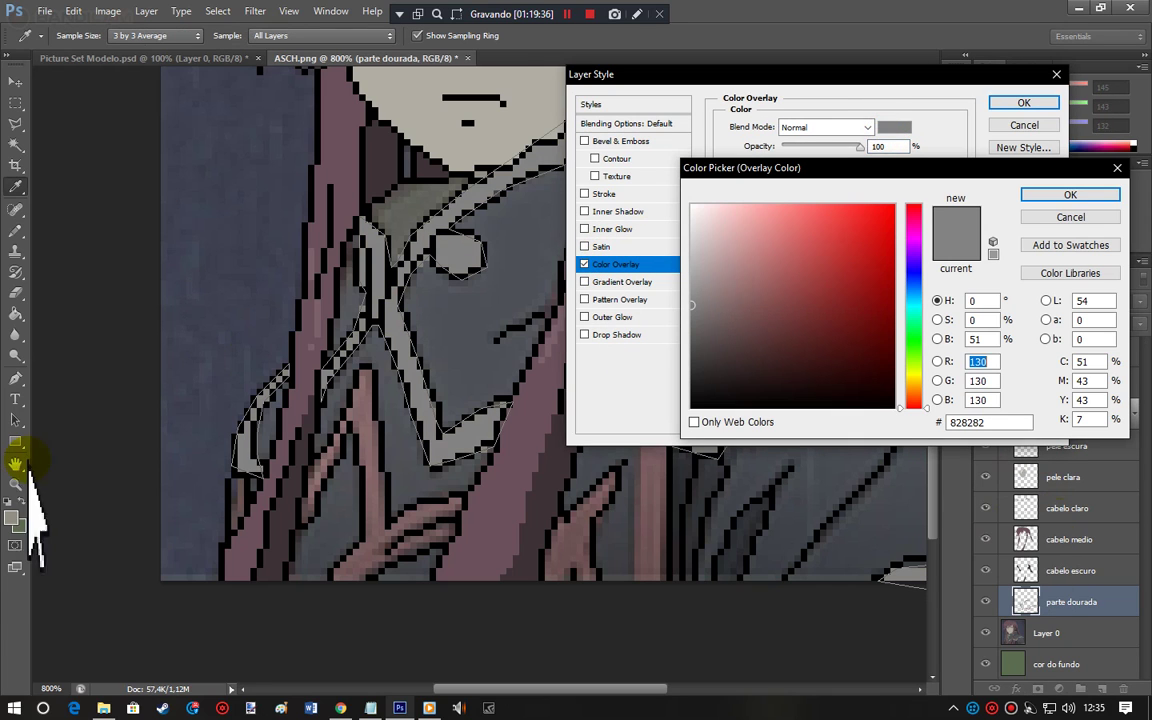
pyautogui.click(13, 520)
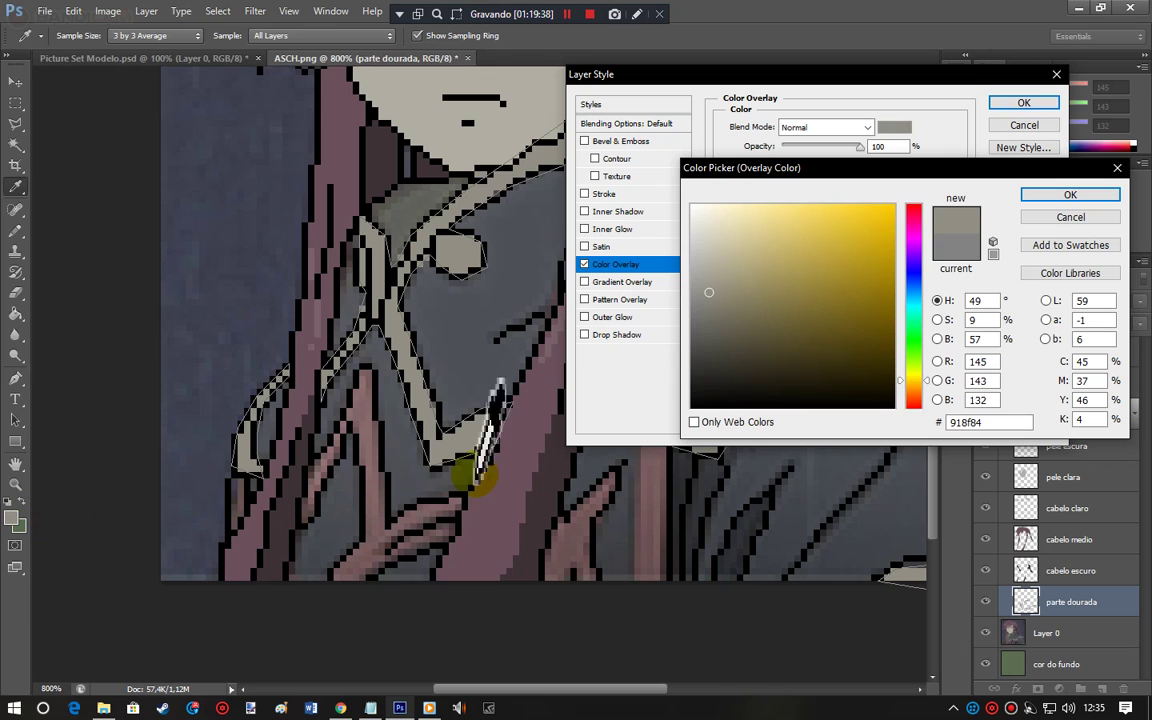
pyautogui.click(1050, 192)
pyautogui.click(1020, 103)
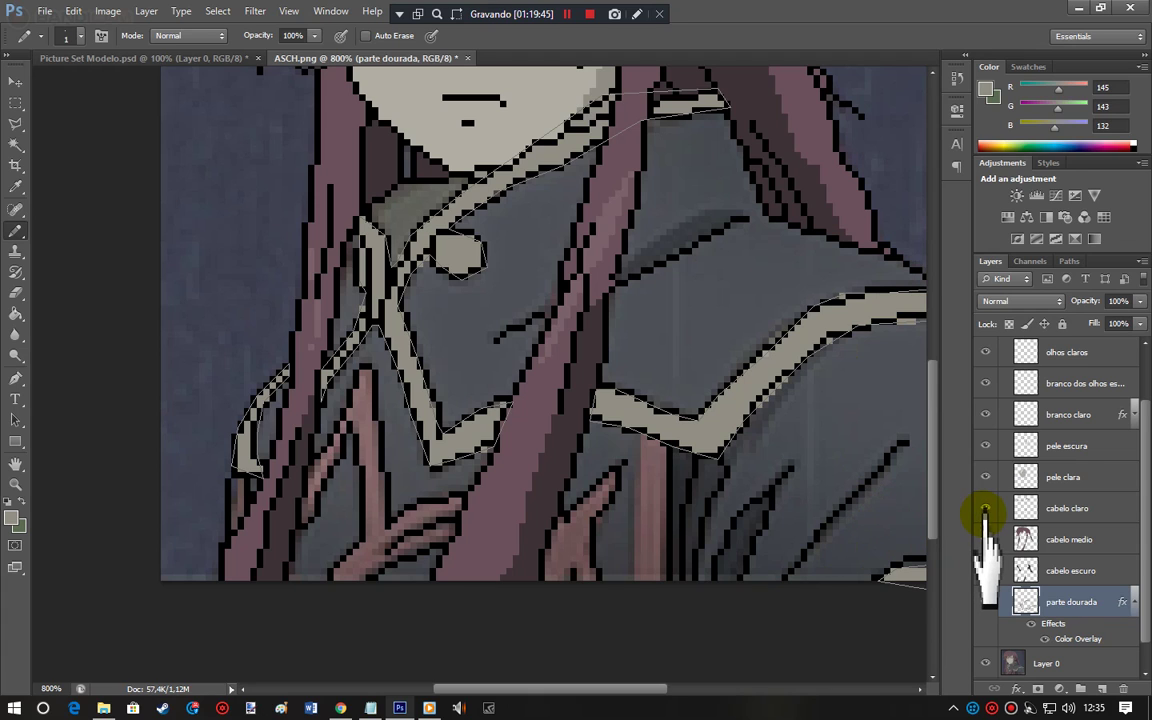
# Step: Change the parte dourada layer's Color Overlay to the more golden tone 88805b and dismiss the trim path
pyautogui.click(1135, 603)
pyautogui.doubleClick(1108, 601)
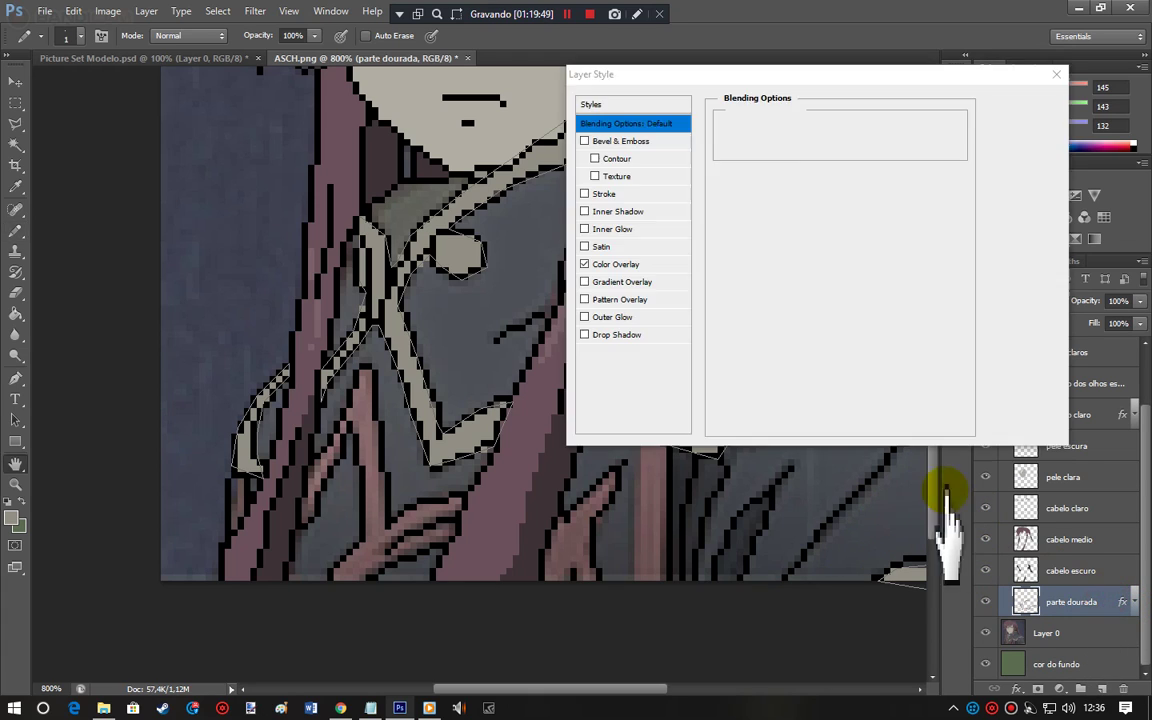
pyautogui.click(615, 263)
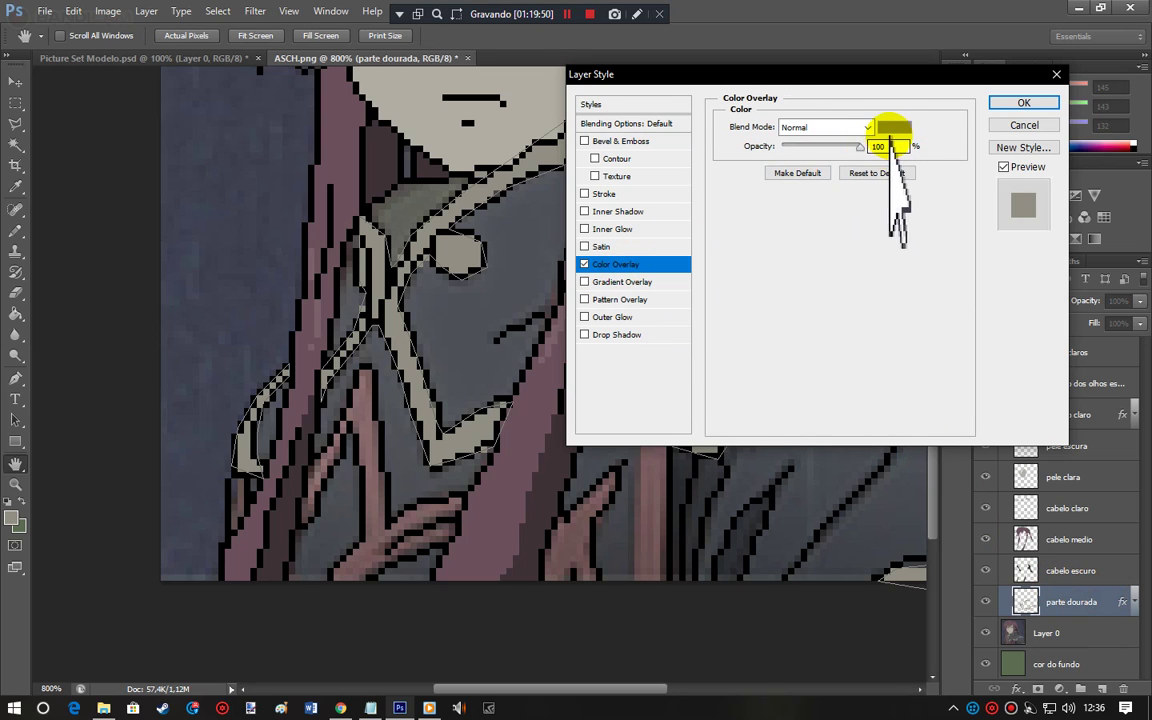
pyautogui.click(893, 127)
pyautogui.click(717, 264)
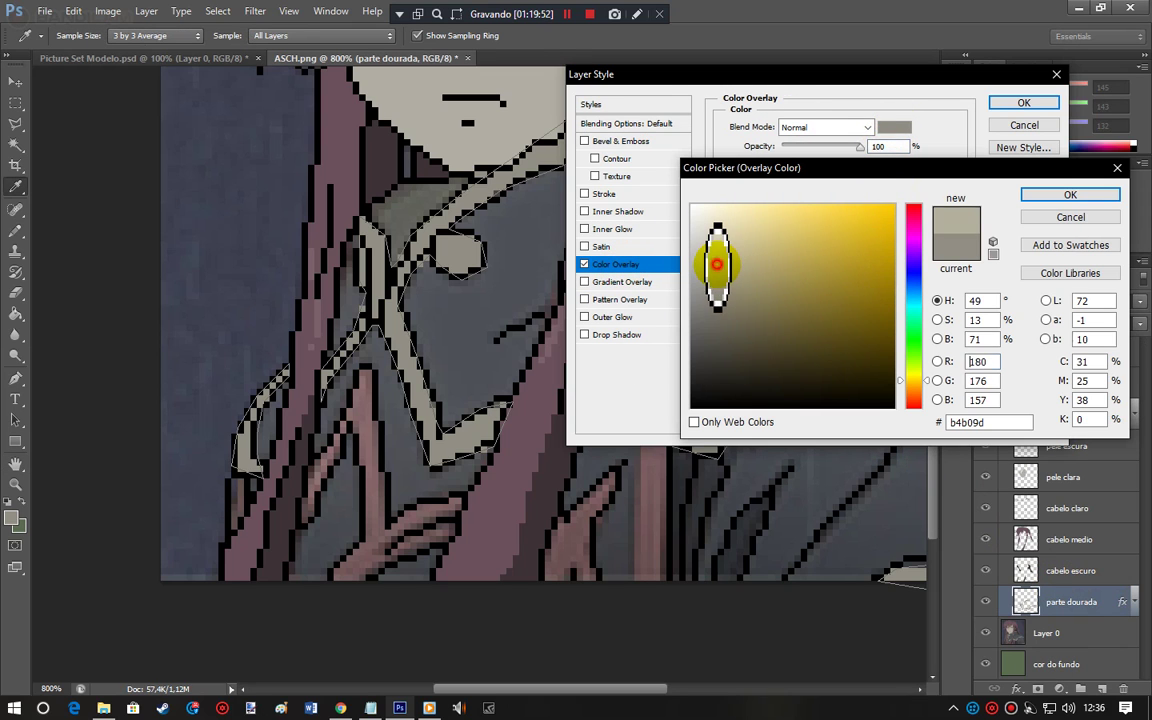
pyautogui.click(717, 248)
pyautogui.click(730, 245)
pyautogui.click(769, 266)
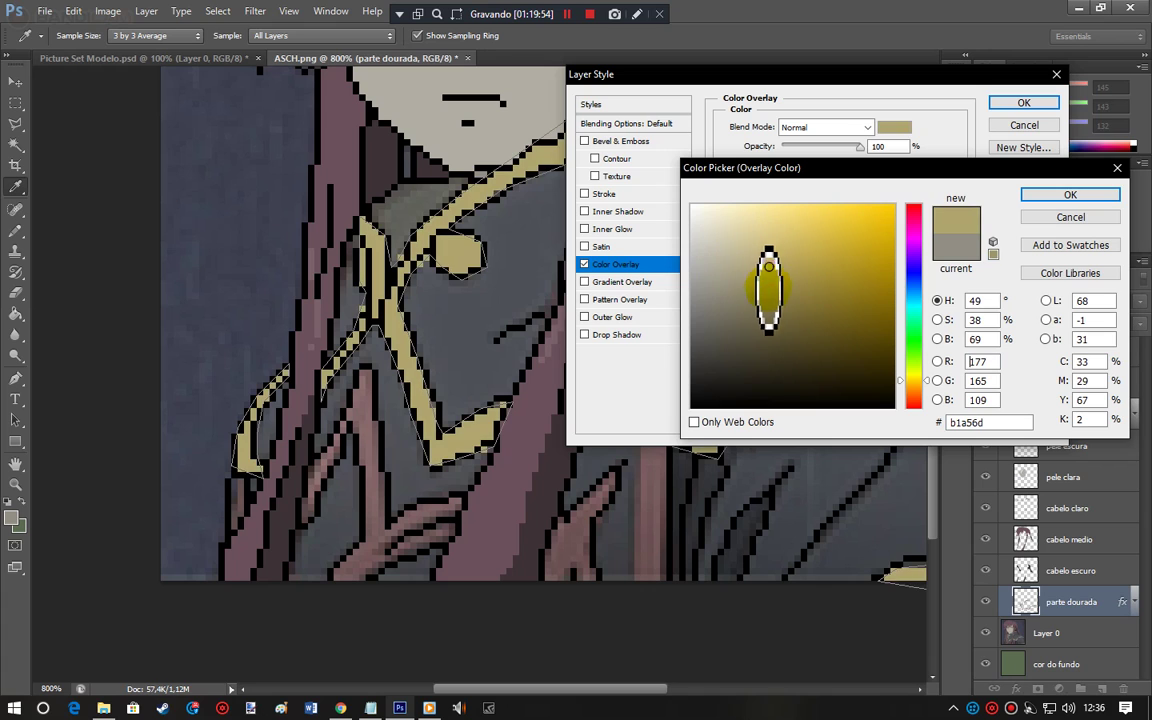
pyautogui.click(758, 299)
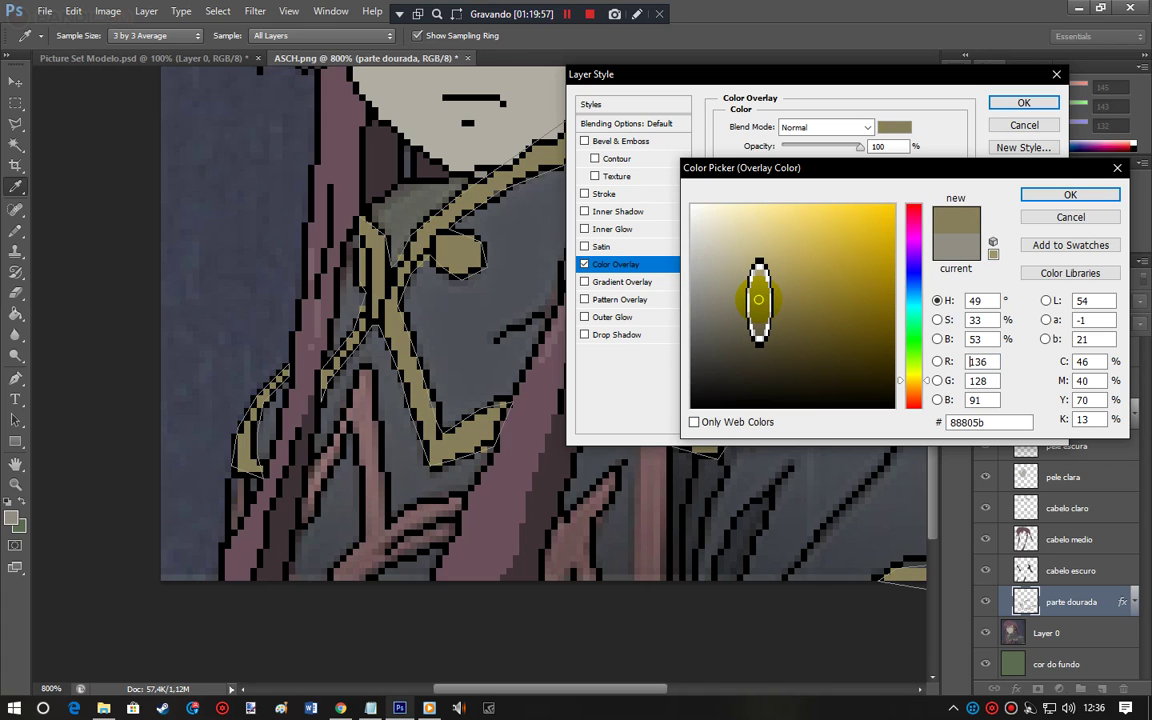
pyautogui.click(1040, 195)
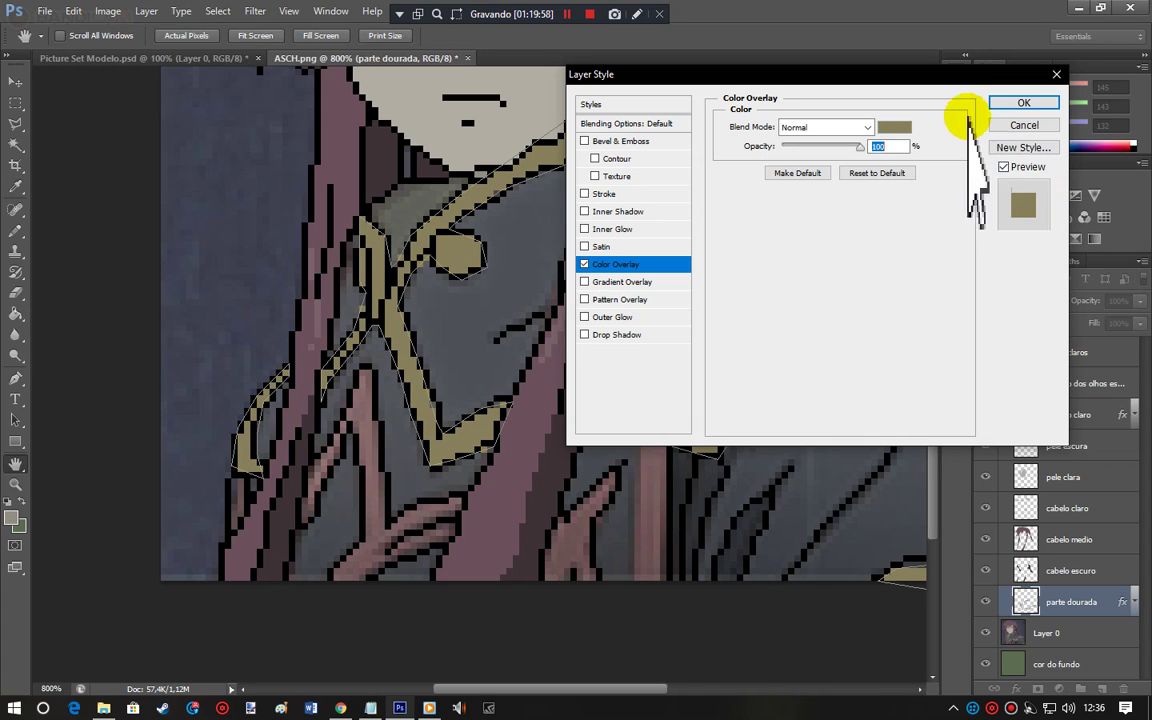
pyautogui.click(1016, 106)
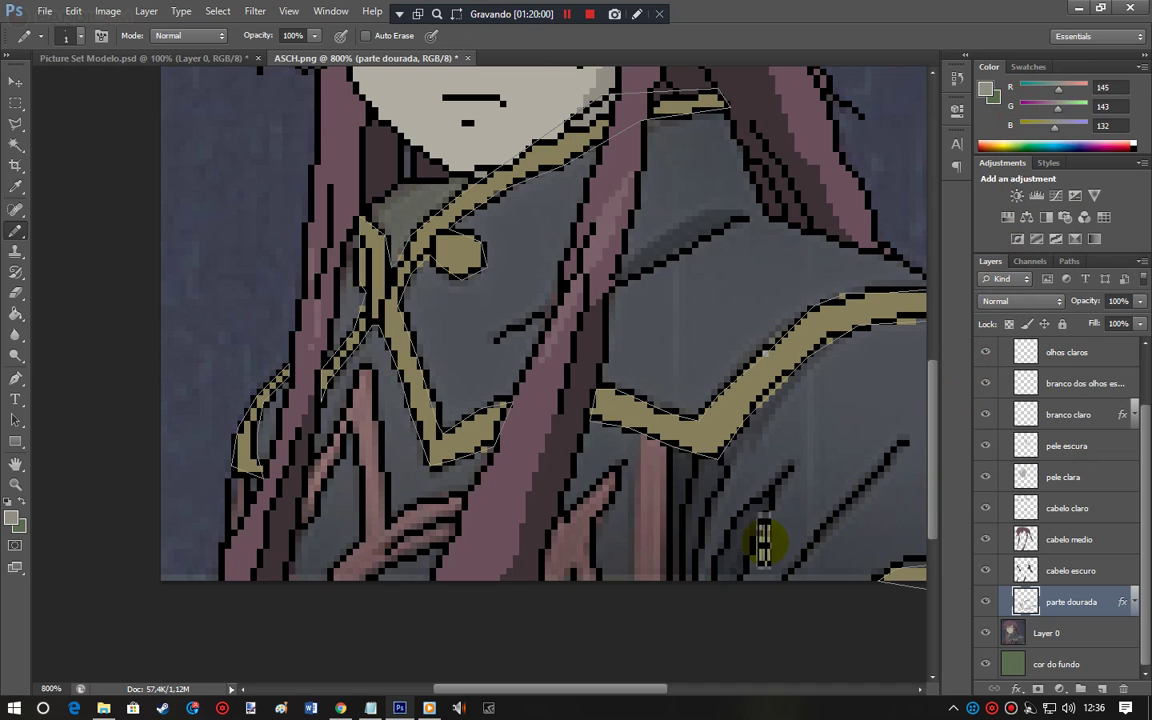
pyautogui.moveTo(590, 685); pyautogui.dragTo(630, 706)
pyautogui.hotkey('ctrl', 'd')
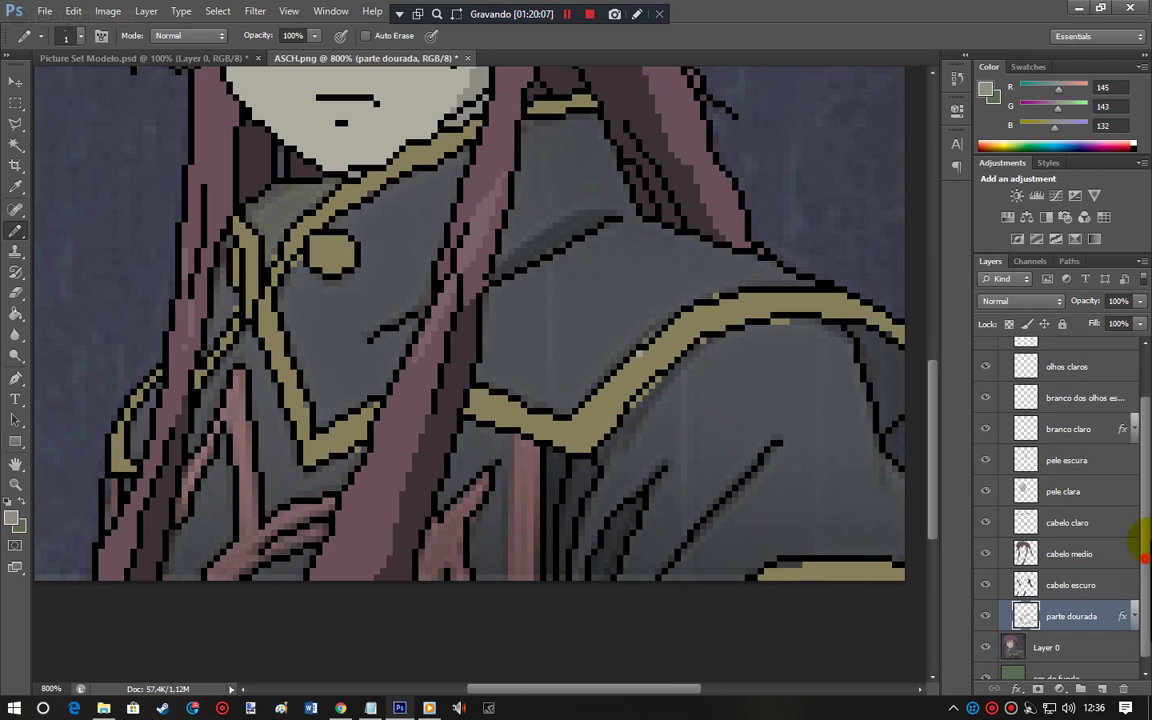
# Step: Select the traços da roupa layer in the Traços group and set the foreground colour to black, 000000
pyautogui.scroll(2, 1000, 410)
pyautogui.click(1004, 347)
pyautogui.click(1058, 465)
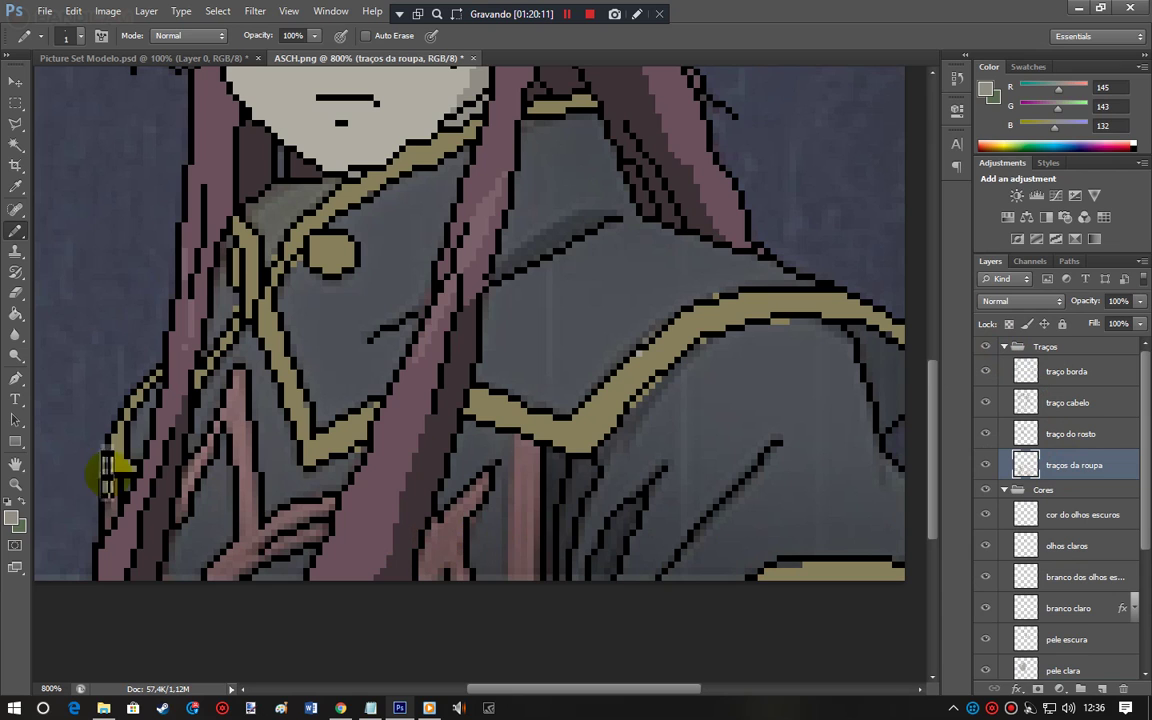
pyautogui.click(13, 516)
pyautogui.moveTo(302, 291); pyautogui.dragTo(622, 475)
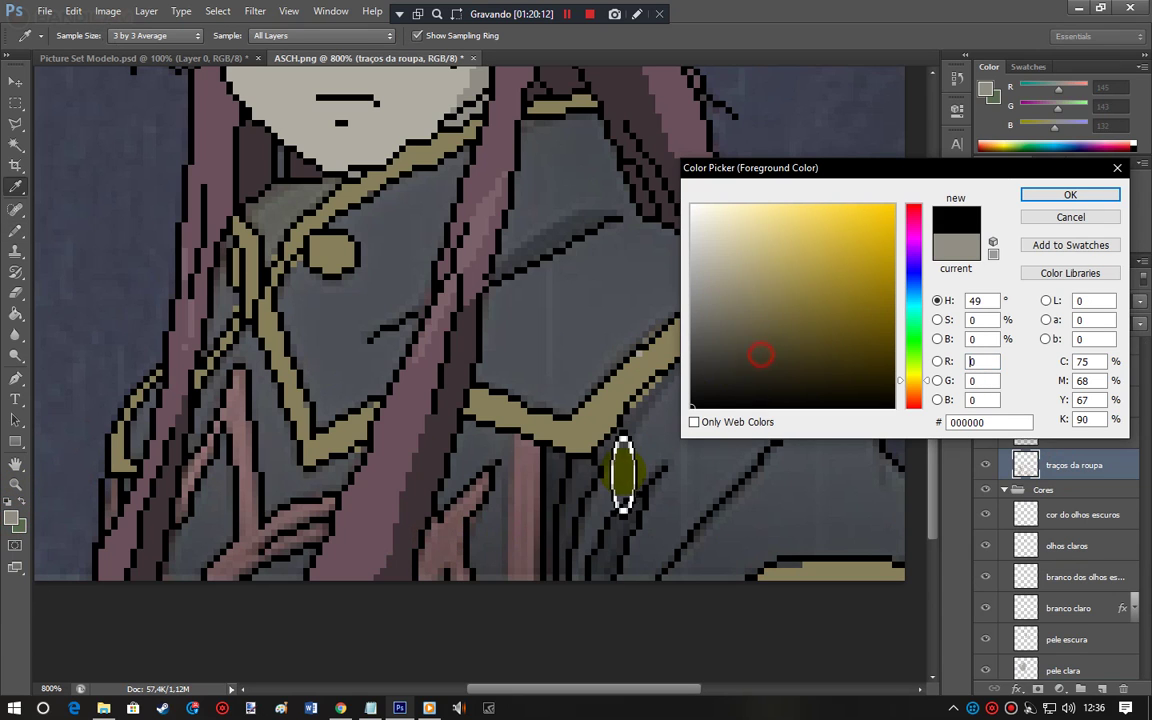
pyautogui.click(1060, 197)
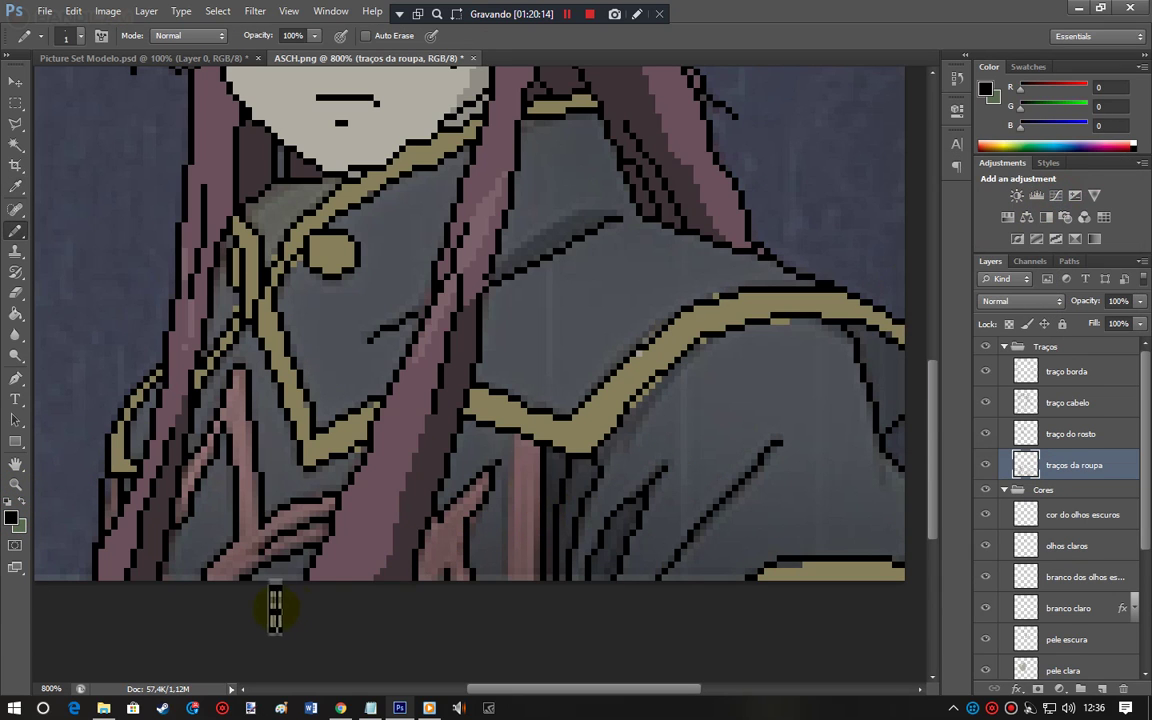
# Step: Draw a path from the trim's lower edge down the reddish strip's left side past the canvas, stroke it with the Pencil, and dismiss it
pyautogui.click(15, 378)
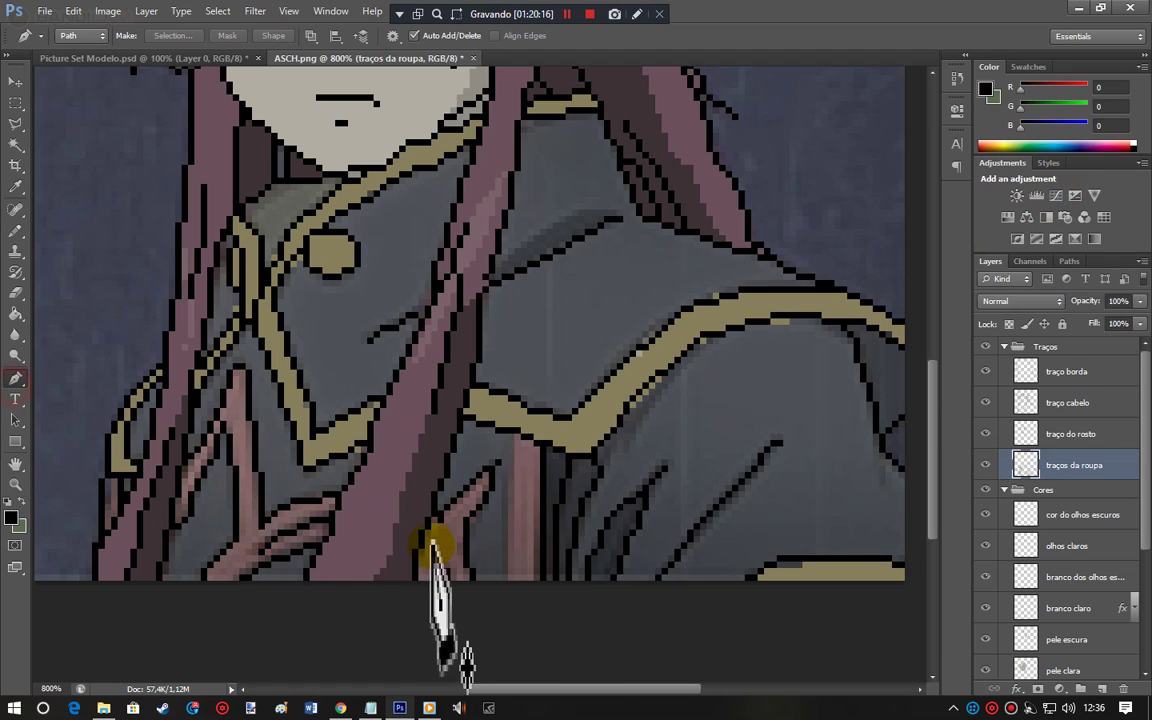
pyautogui.click(514, 428)
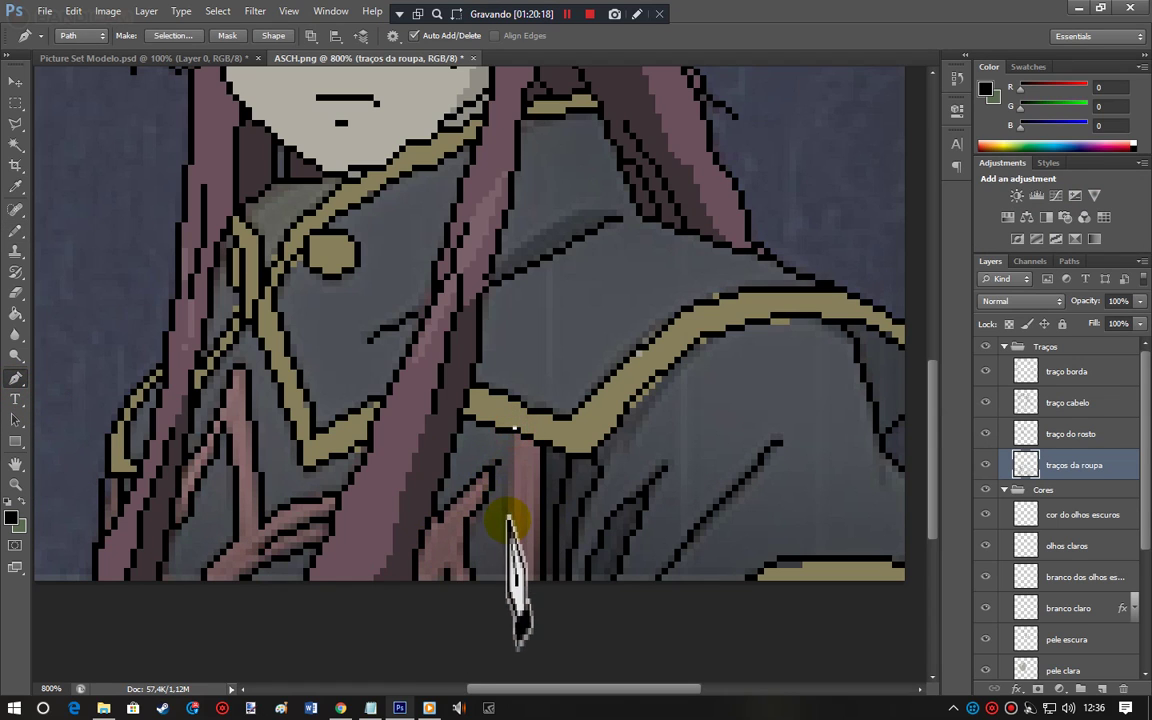
pyautogui.click(508, 597)
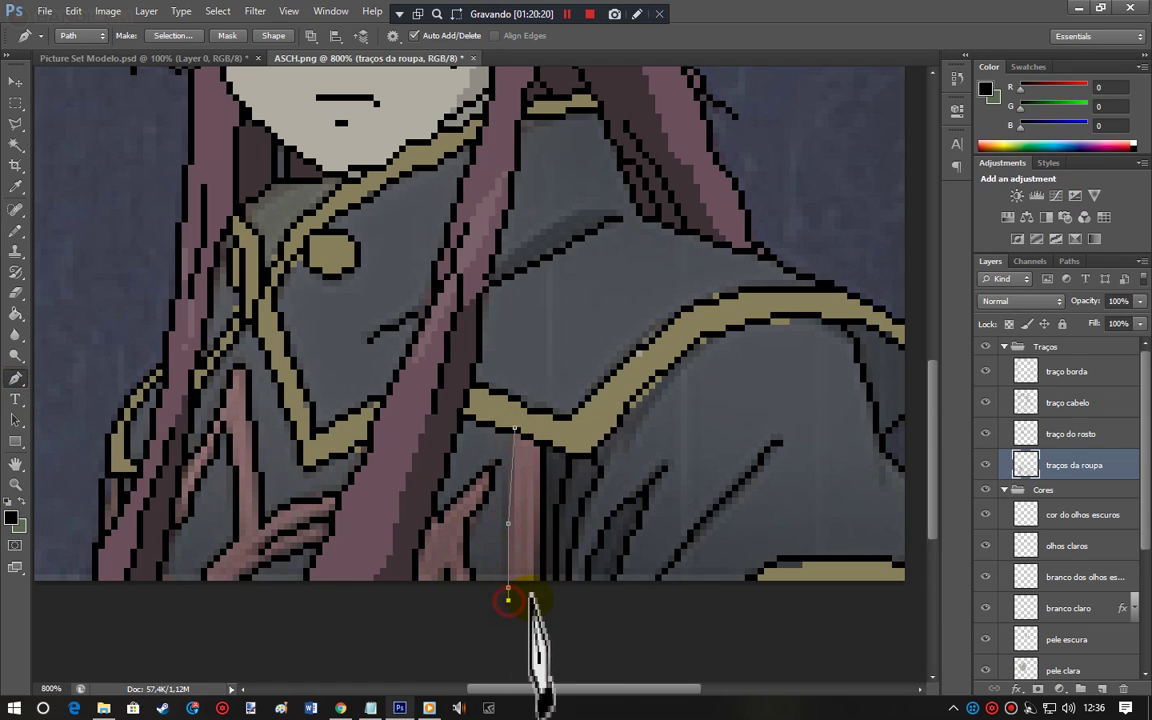
pyautogui.keyDown('ctrl'); pyautogui.click(579, 379); pyautogui.keyUp('ctrl')
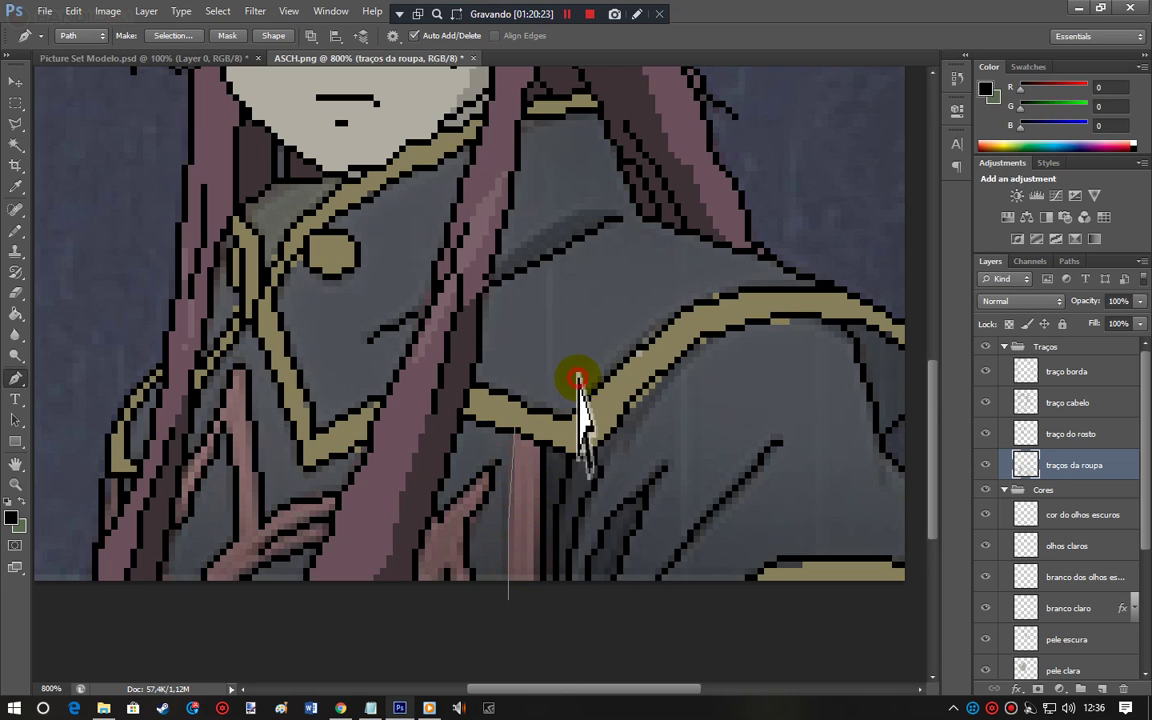
pyautogui.rightClick(578, 378)
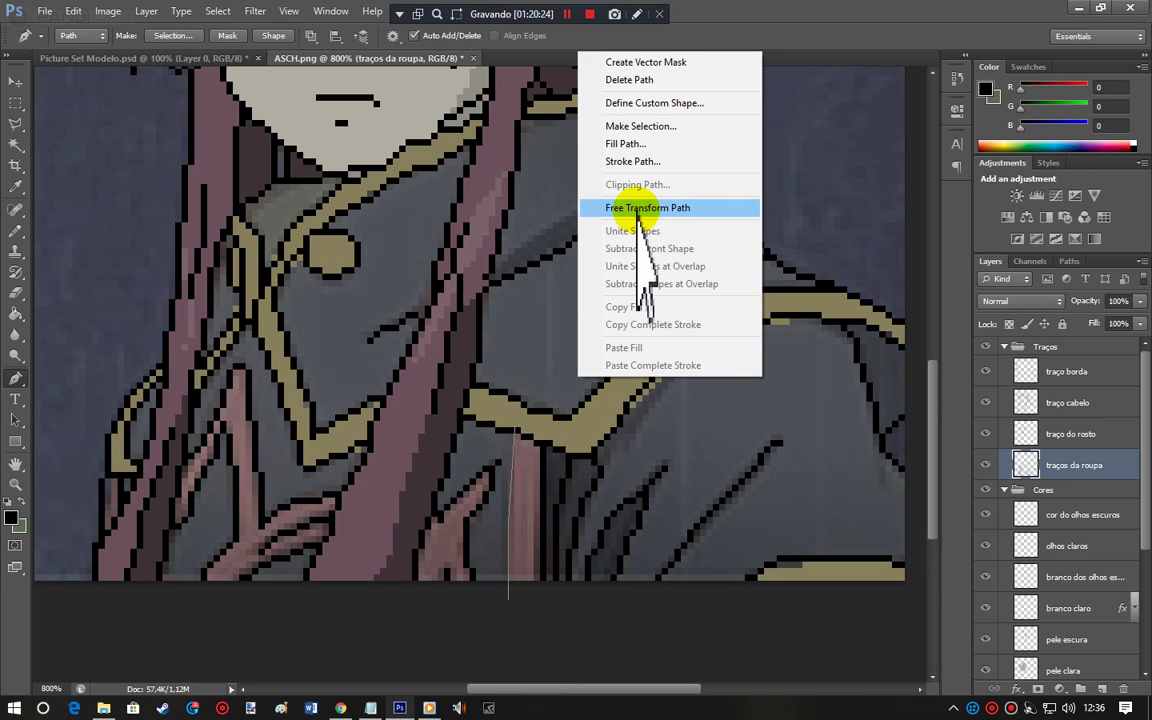
pyautogui.click(630, 161)
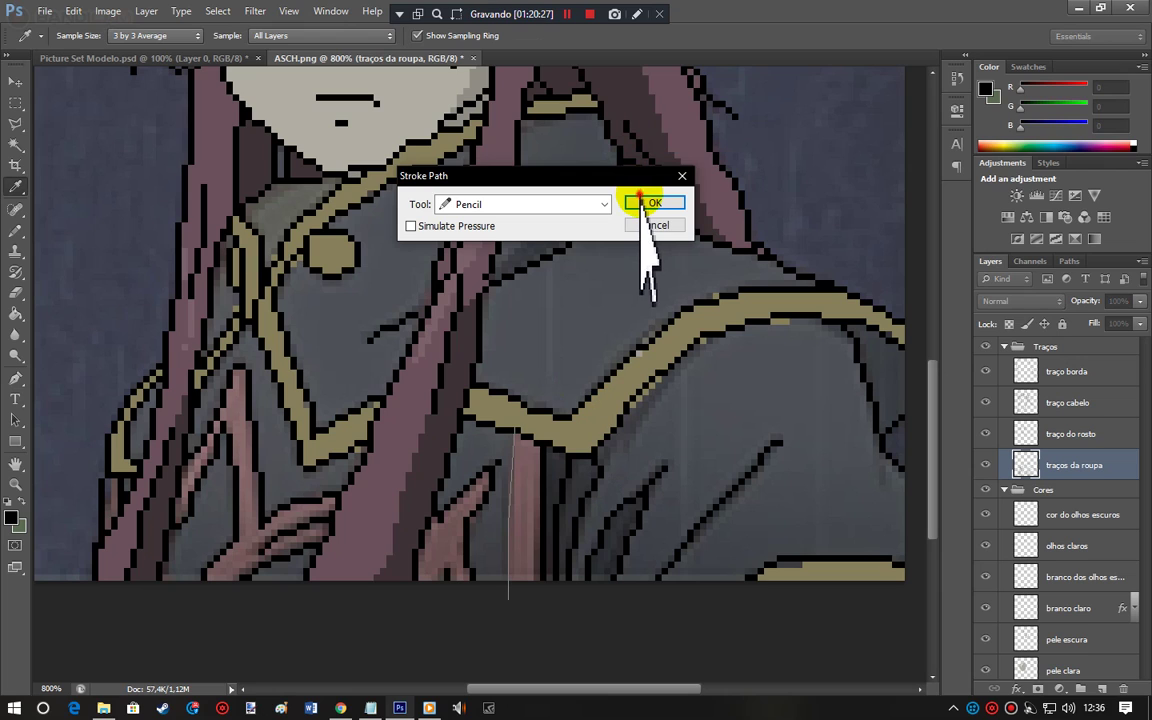
pyautogui.click(650, 203)
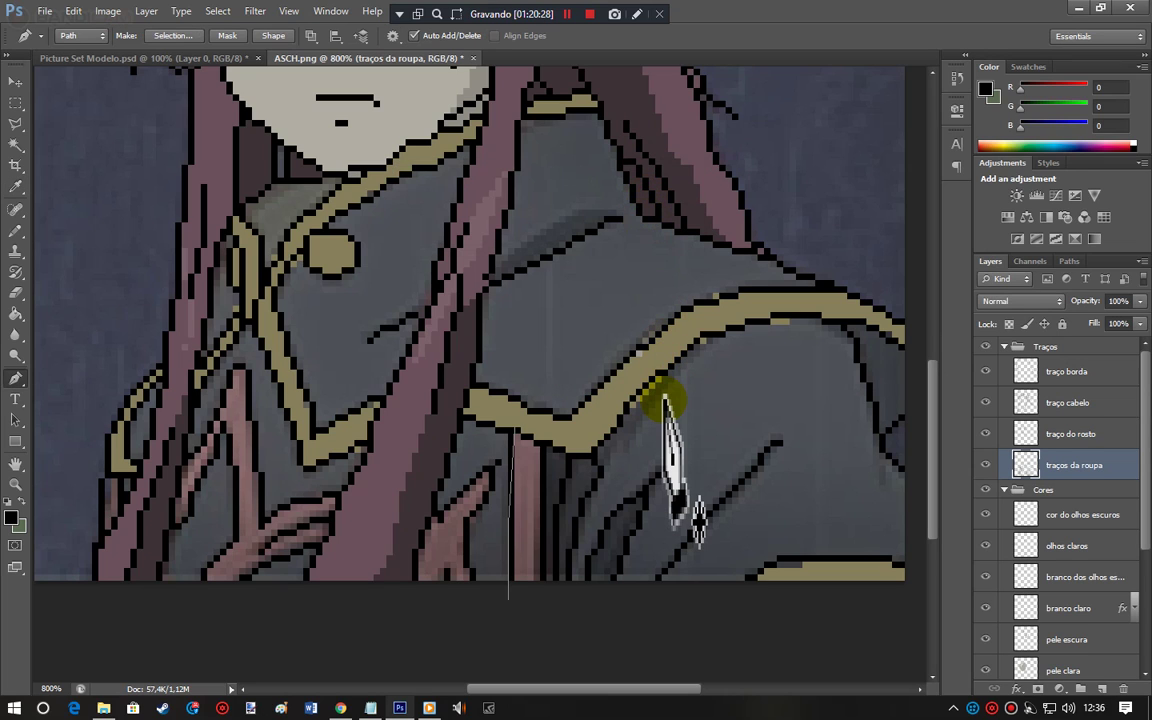
pyautogui.press('Return')
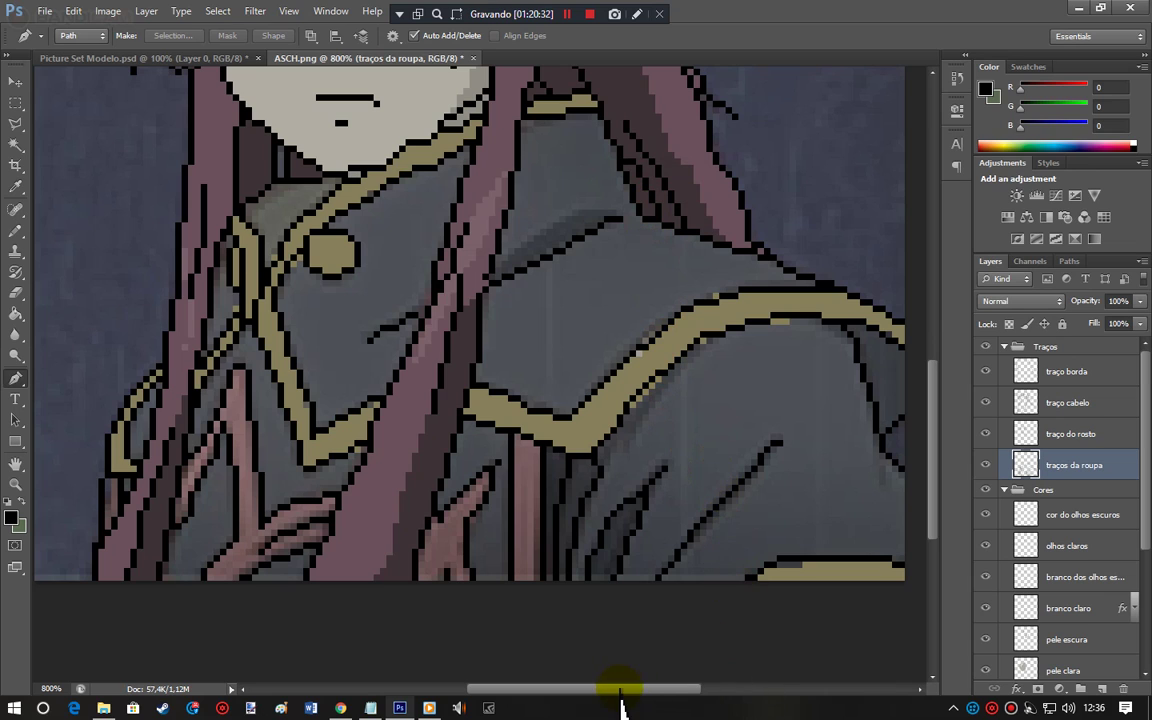
# Step: On the parte dourada layer, marquee-select the stray gold pixels outside the outlines around the collar and the trim's lower corner
pyautogui.click(1004, 346)
pyautogui.scroll(-2, 1137, 510)
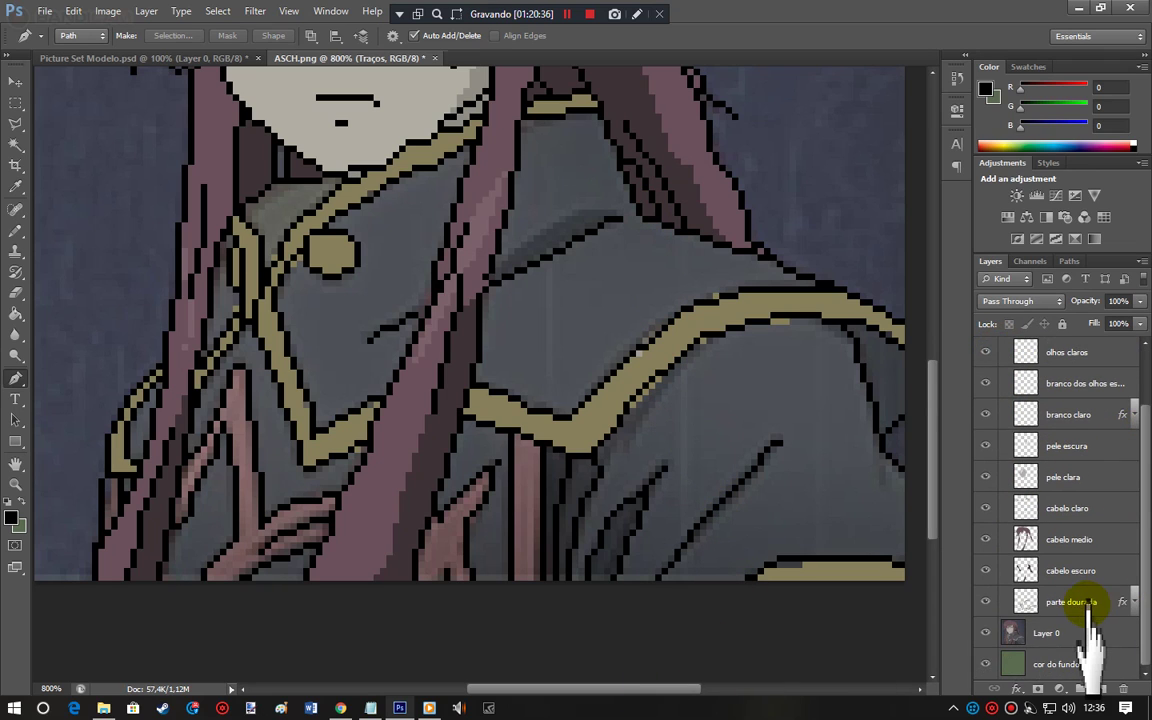
pyautogui.click(1090, 603)
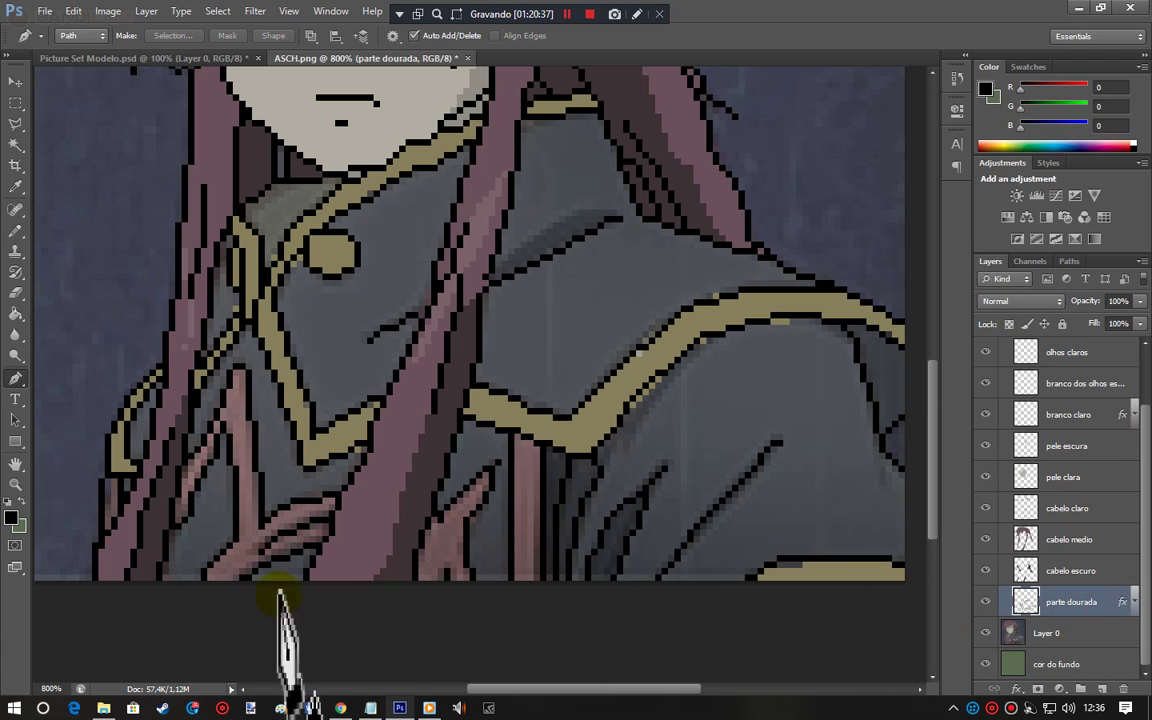
pyautogui.click(15, 484)
pyautogui.click(124, 486)
pyautogui.click(265, 380)
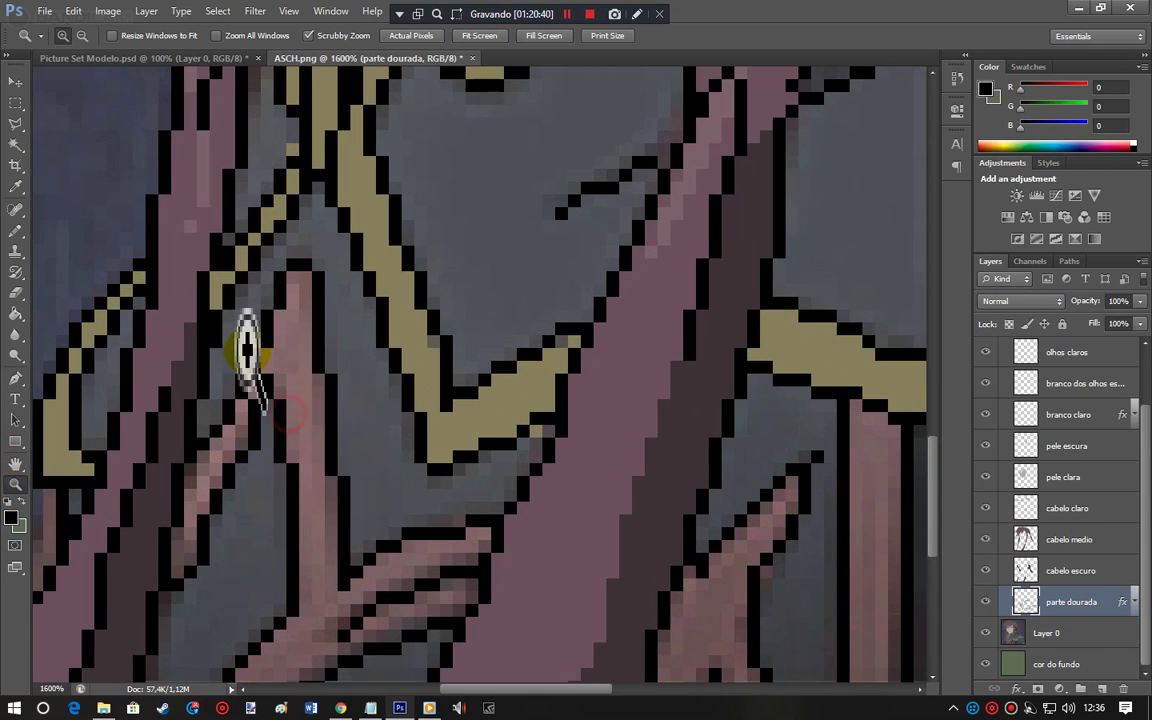
pyautogui.click(15, 103)
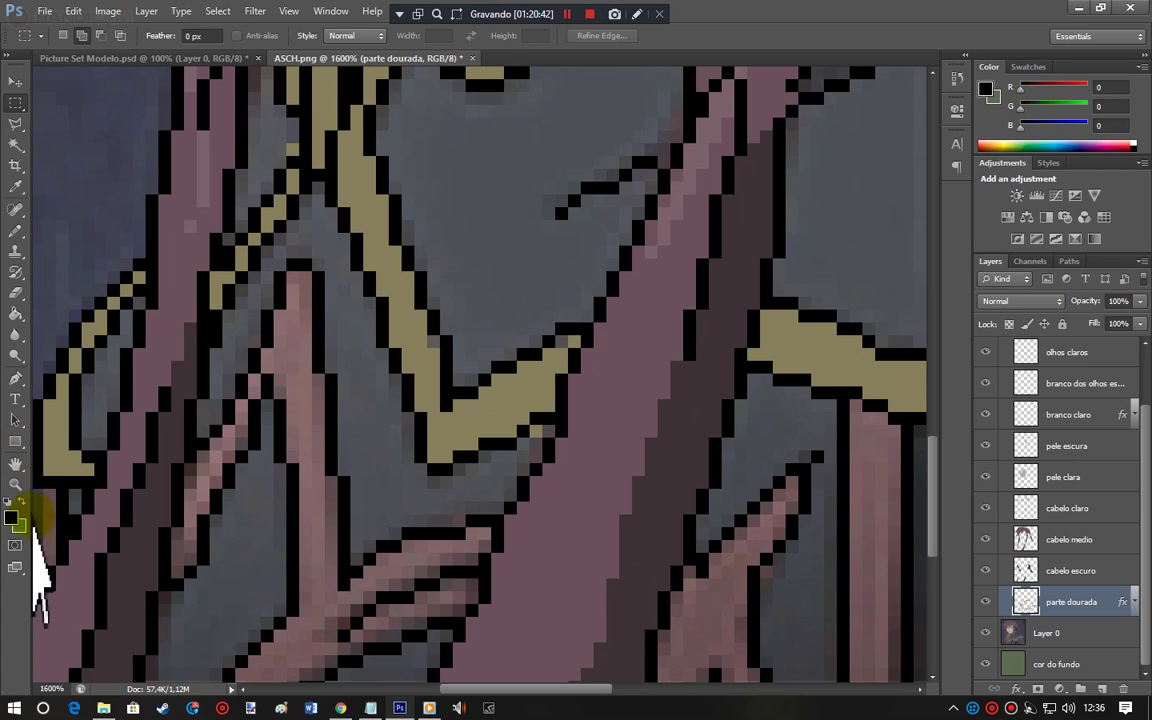
pyautogui.moveTo(286, 142); pyautogui.dragTo(298, 156)
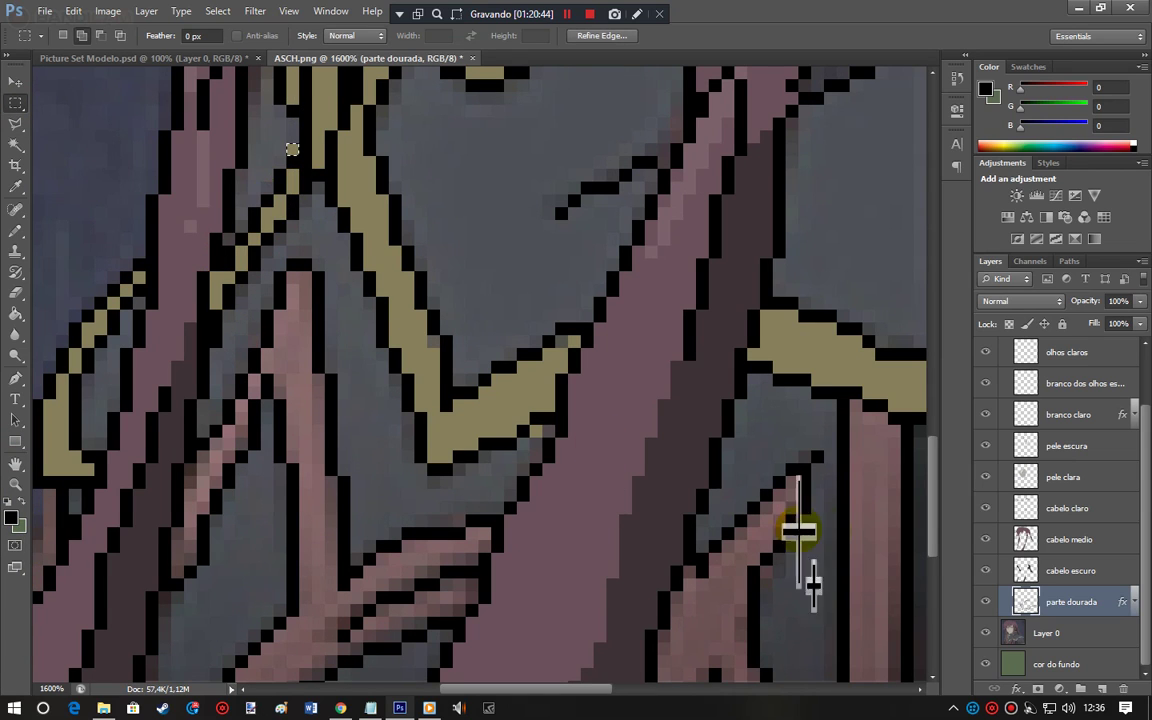
pyautogui.moveTo(531, 428); pyautogui.dragTo(540, 448)
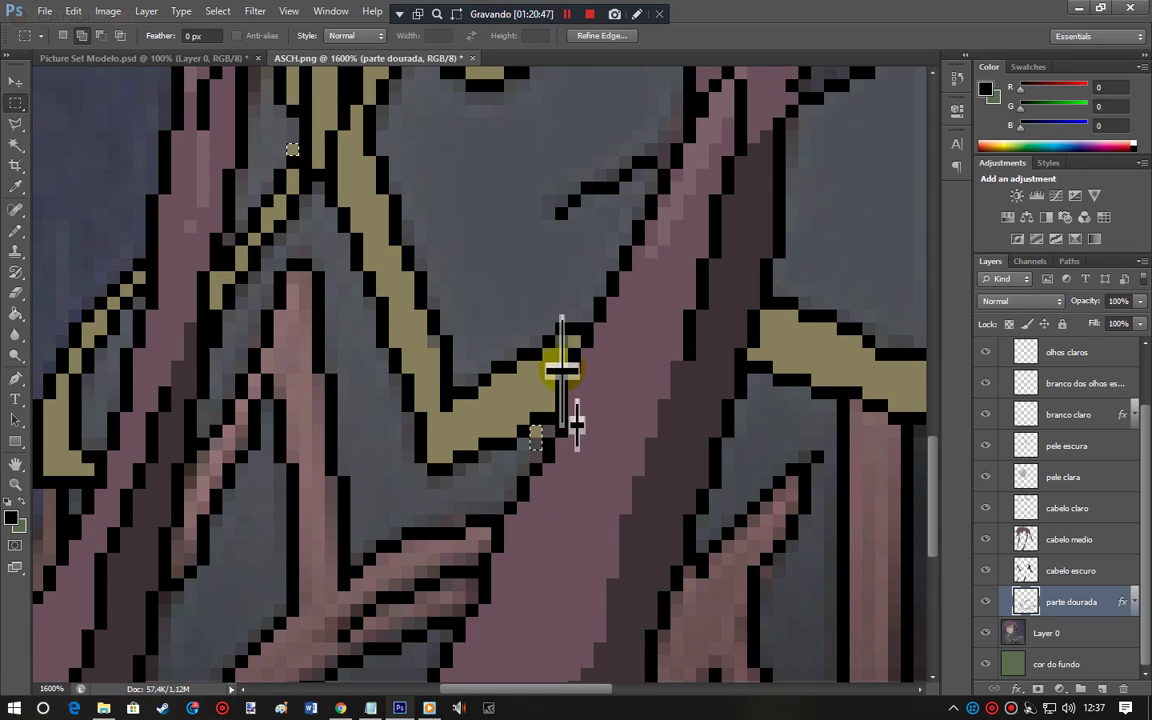
pyautogui.moveTo(937, 445); pyautogui.dragTo(934, 405)
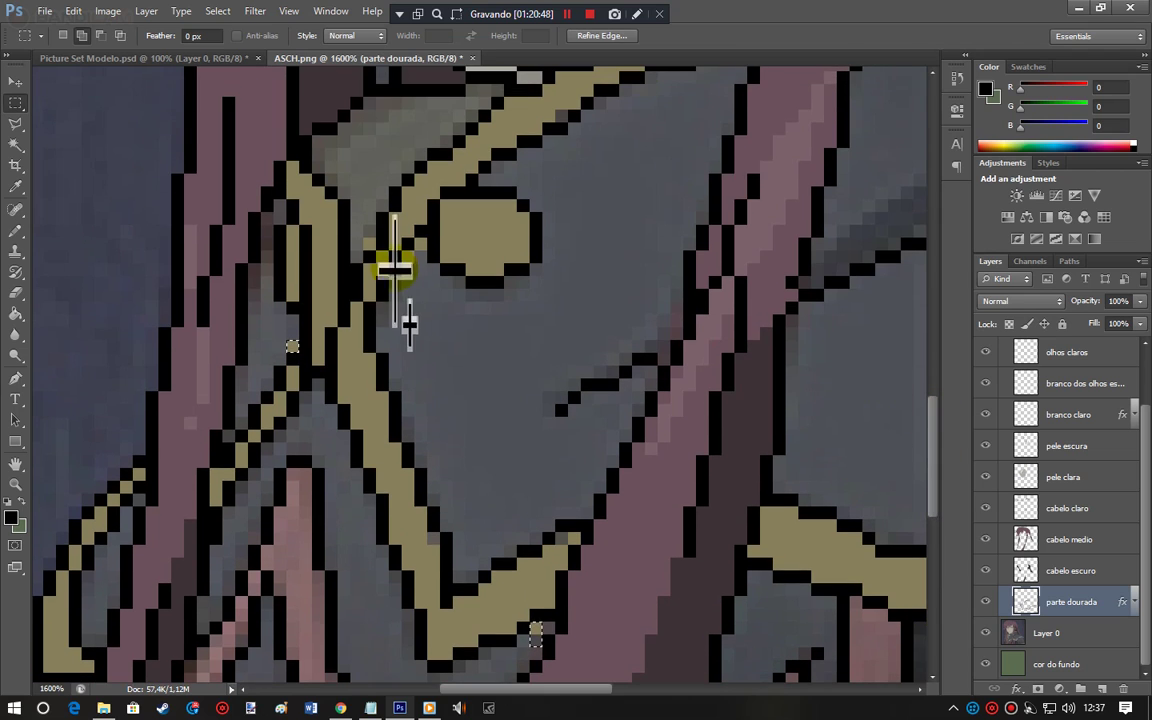
pyautogui.moveTo(408, 251)
pyautogui.mouseDown()
pyautogui.moveTo(411, 273)
pyautogui.moveTo(425, 262)
pyautogui.mouseUp()
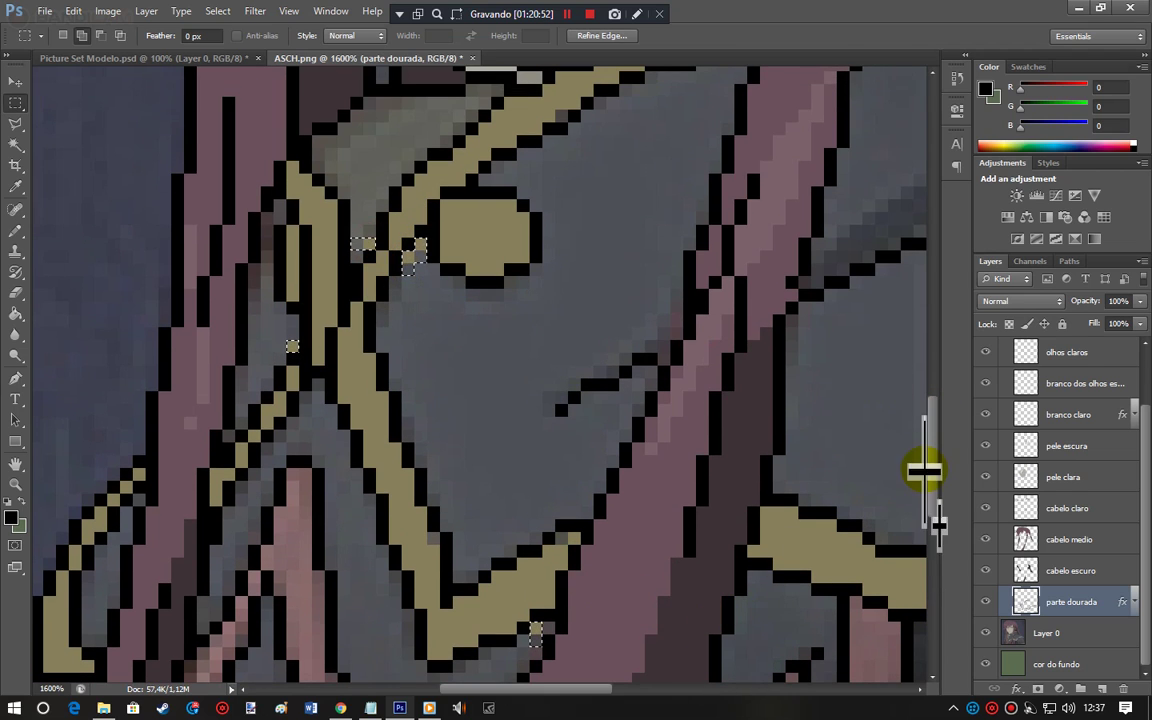
pyautogui.moveTo(931, 463); pyautogui.dragTo(927, 432)
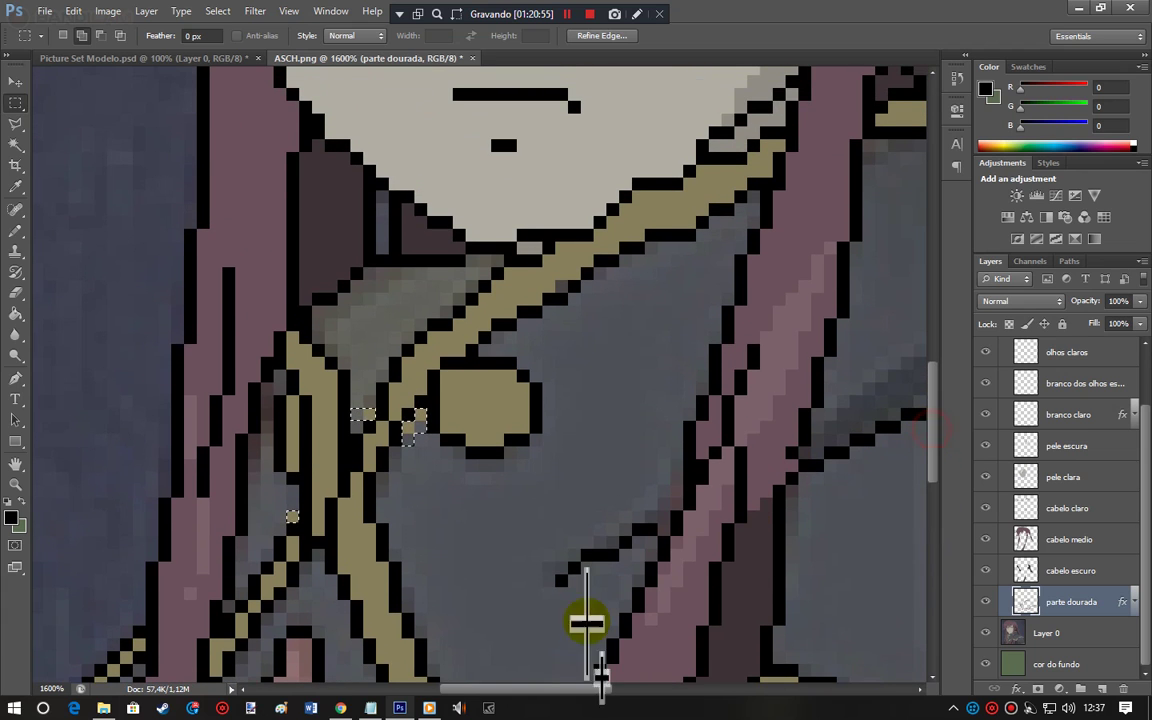
# Step: Add the stray gold pixels along both edges of the shoulder trim to the selection, delete them all and deselect
pyautogui.moveTo(489, 690); pyautogui.dragTo(594, 690)
pyautogui.moveTo(767, 495); pyautogui.dragTo(755, 473)
pyautogui.moveTo(735, 581); pyautogui.dragTo(760, 598)
pyautogui.moveTo(873, 539); pyautogui.dragTo(908, 575)
pyautogui.moveTo(627, 650); pyautogui.dragTo(664, 676)
pyautogui.moveTo(930, 378); pyautogui.dragTo(934, 420)
pyautogui.moveTo(600, 482); pyautogui.dragTo(636, 533)
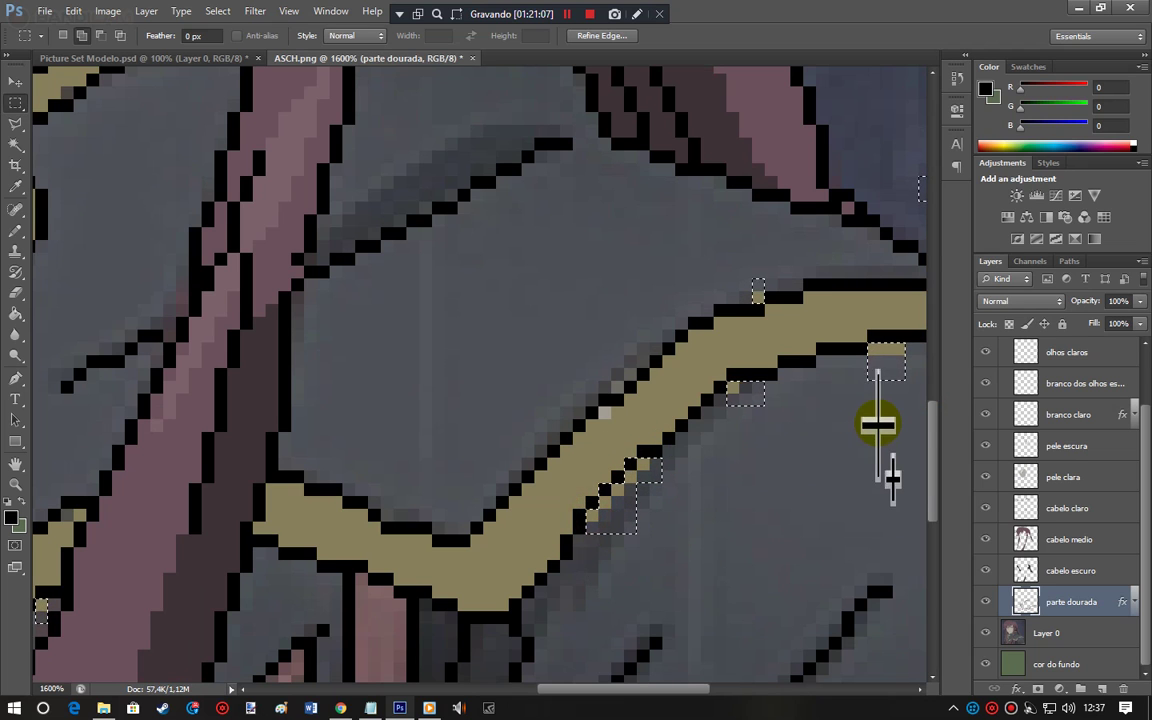
pyautogui.moveTo(933, 433); pyautogui.dragTo(936, 535)
pyautogui.moveTo(656, 689); pyautogui.dragTo(703, 690)
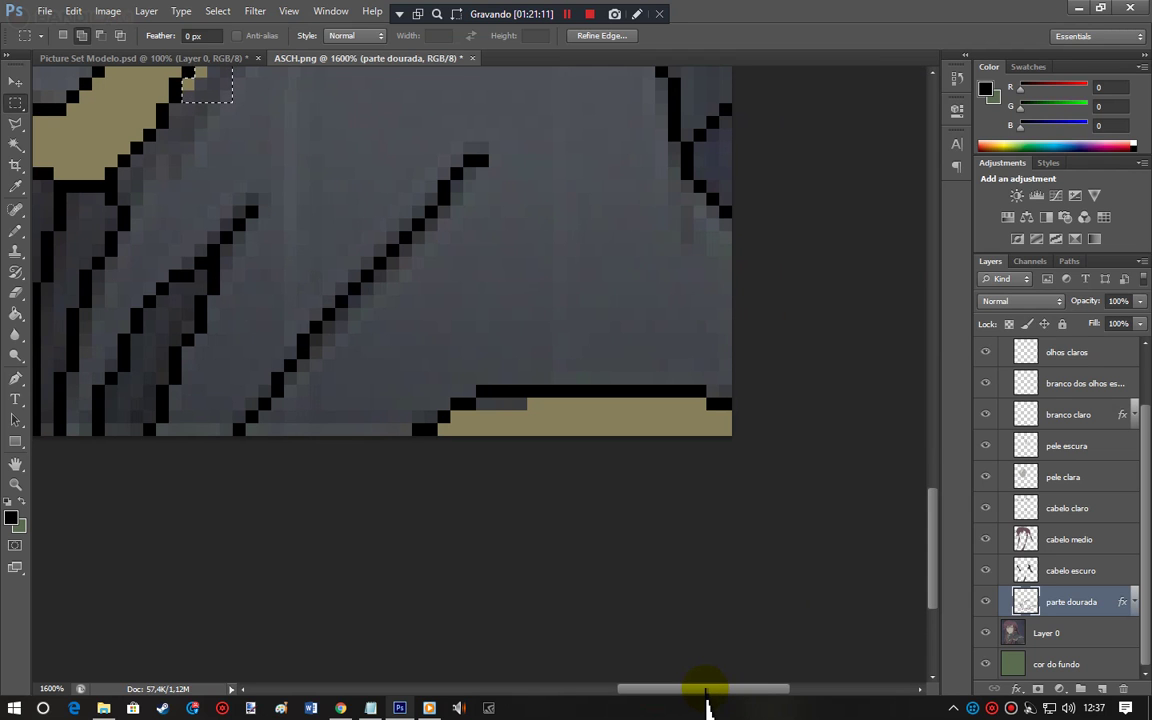
pyautogui.moveTo(936, 548); pyautogui.dragTo(905, 417)
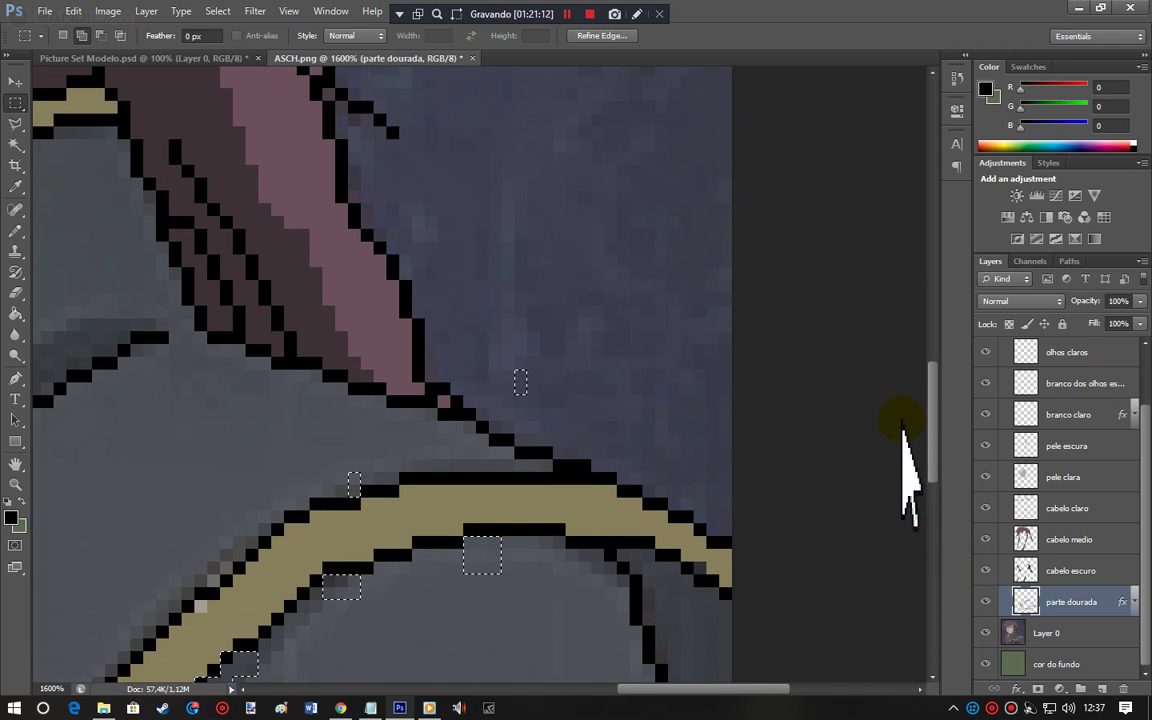
pyautogui.moveTo(670, 689); pyautogui.dragTo(514, 689)
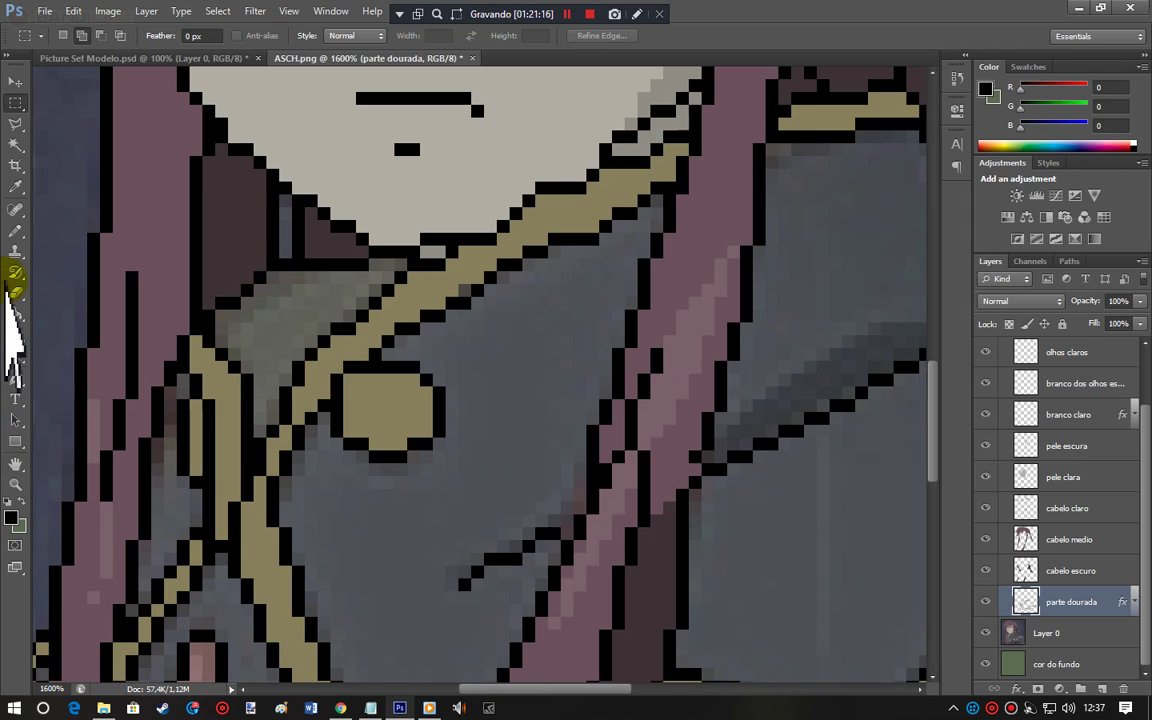
# Step: Sample the trim's gold and pencil in the missing pixels along the collar edge, the shoulder trim and the bottom hem
pyautogui.click(15, 236)
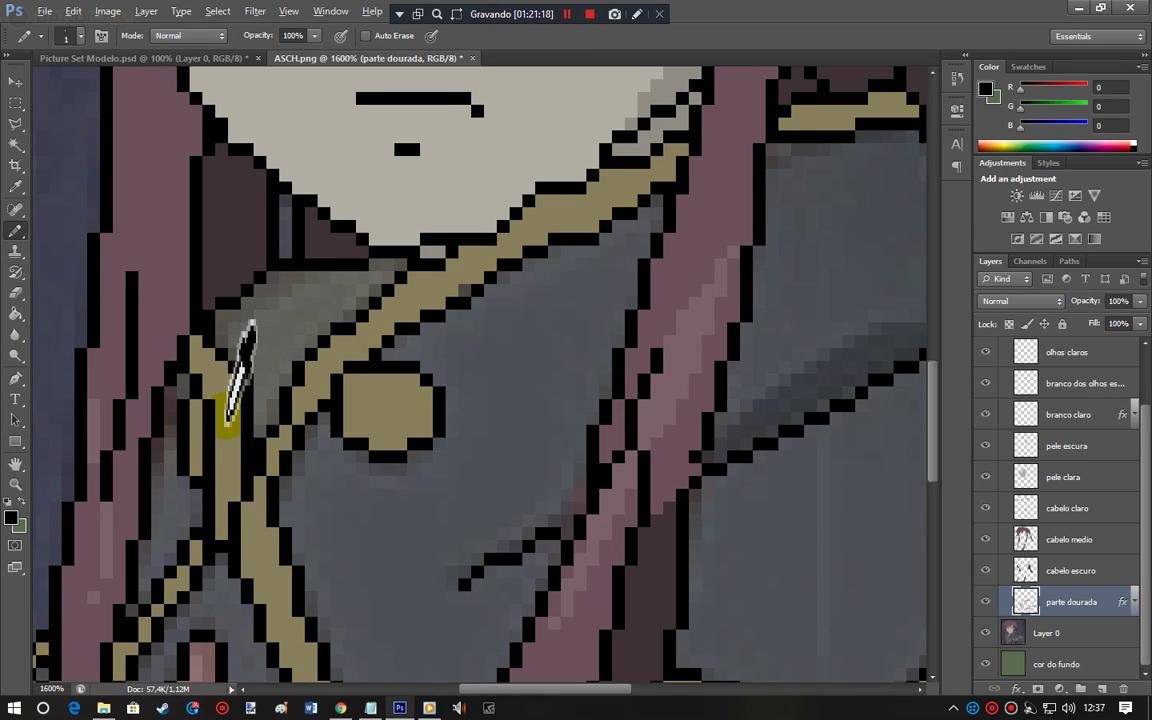
pyautogui.keyDown('alt'); pyautogui.click(228, 421); pyautogui.keyUp('alt')
pyautogui.click(460, 288)
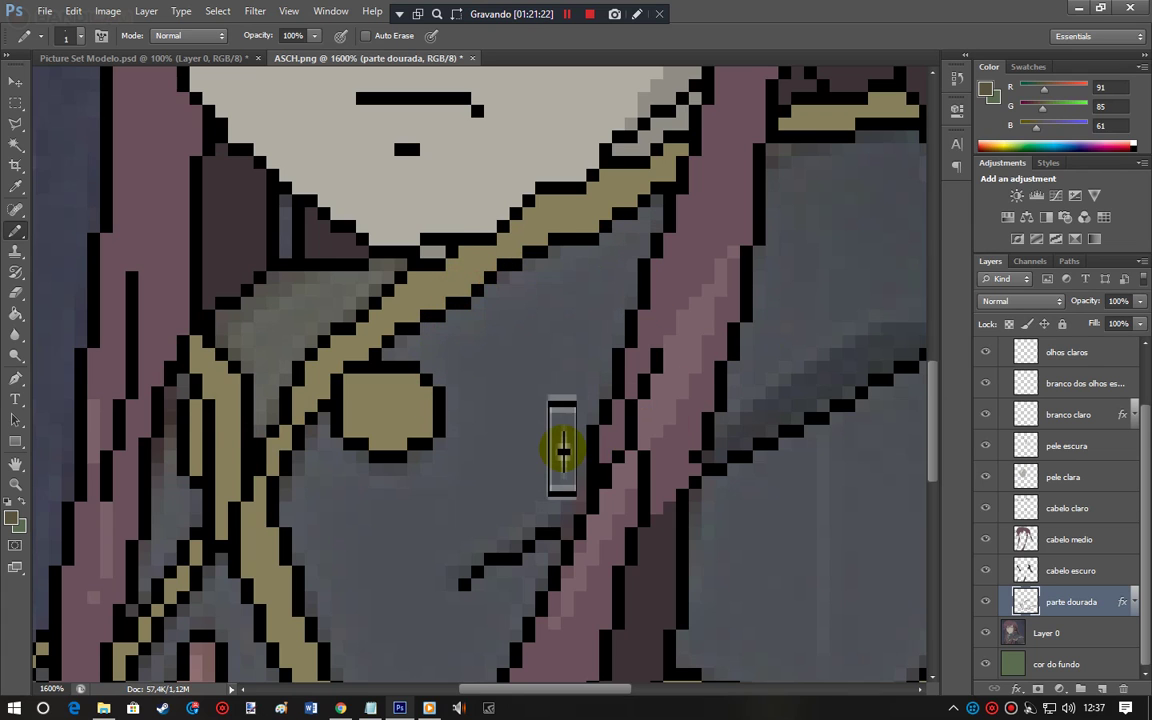
pyautogui.moveTo(932, 400); pyautogui.dragTo(937, 452)
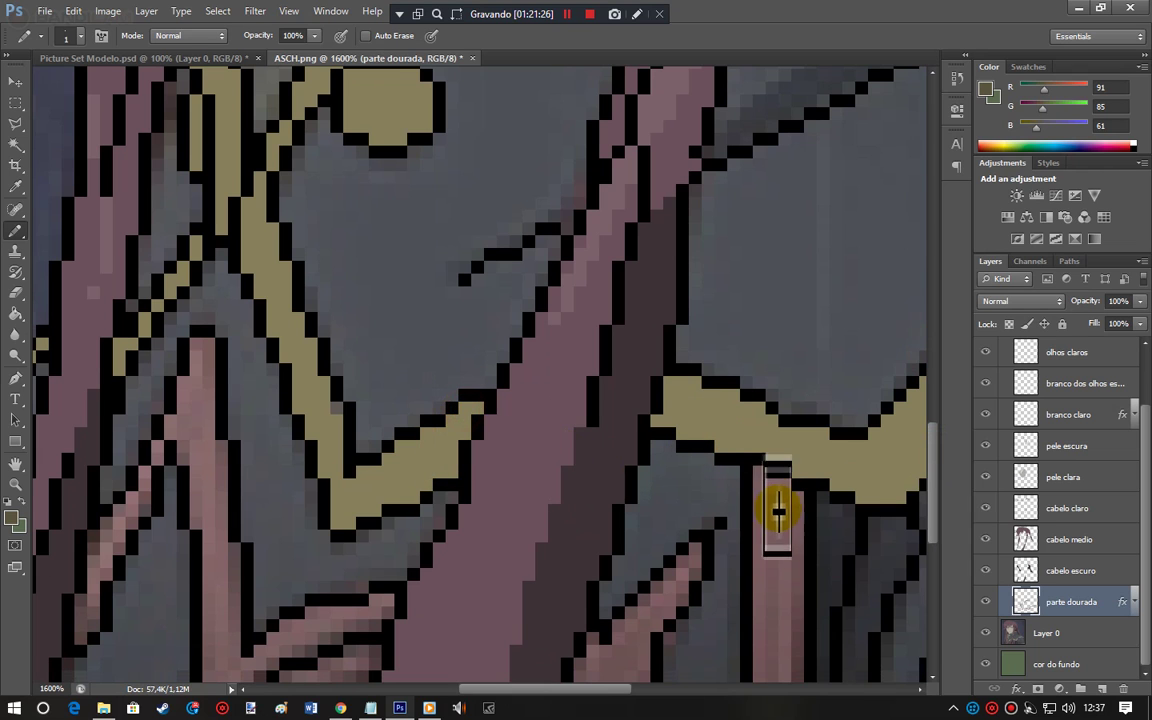
pyautogui.moveTo(567, 689); pyautogui.dragTo(679, 689)
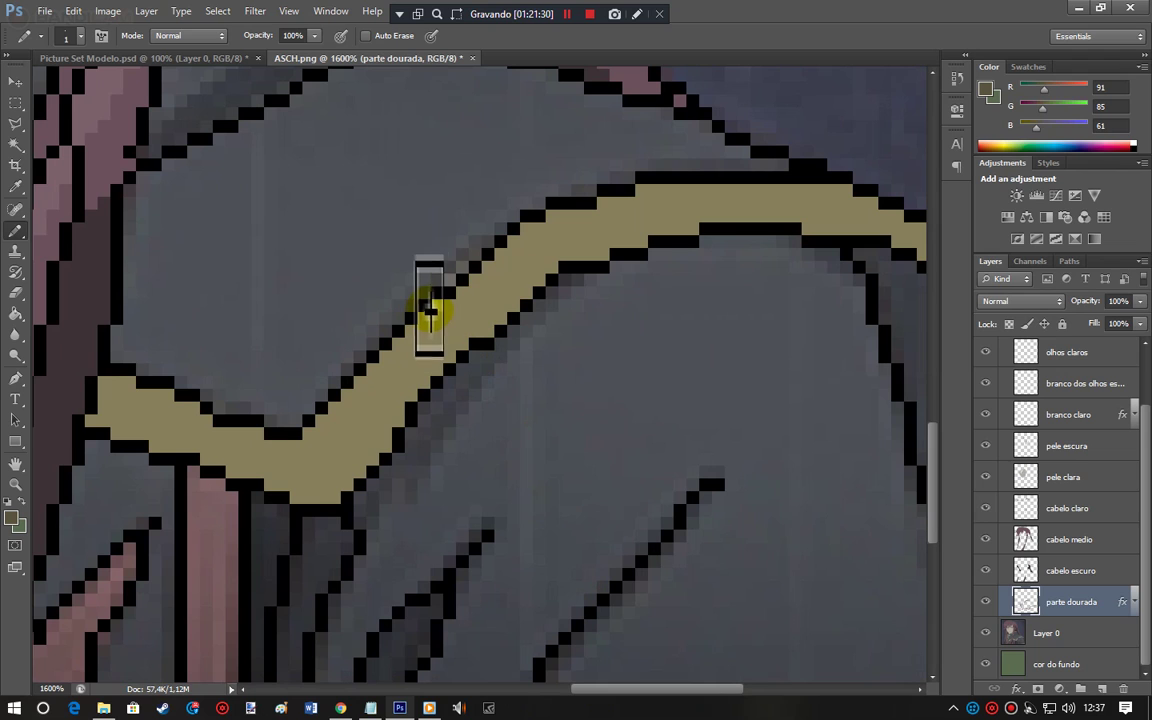
pyautogui.click(434, 305)
pyautogui.moveTo(933, 510); pyautogui.dragTo(937, 553)
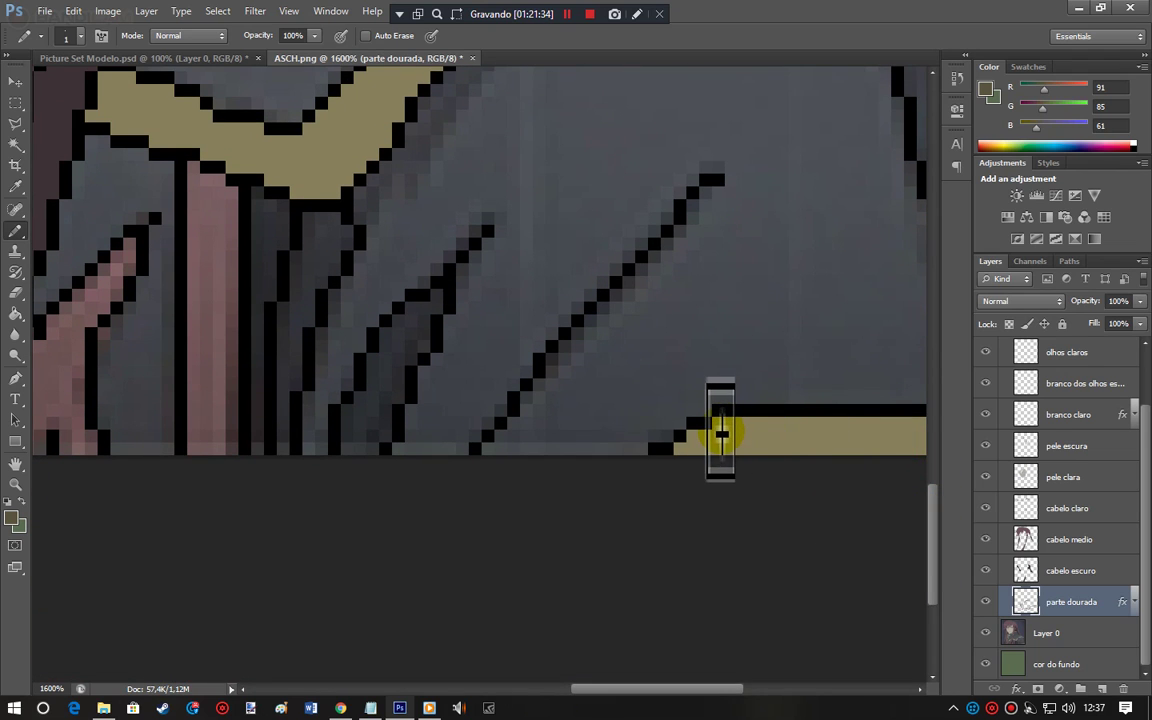
pyautogui.scroll(-5, 720, 430)
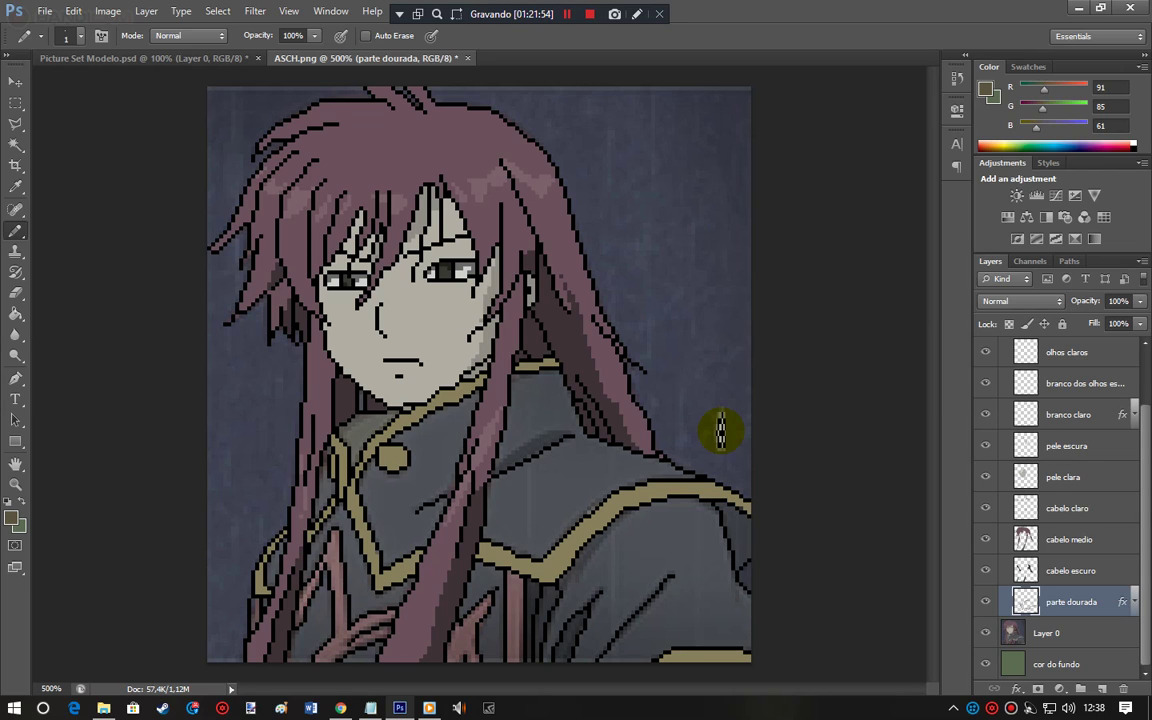
# Step: Create a layer named parte verde escura below the parte dourada layer and sample the inner collar's greenish grey
pyautogui.hotkey('ctrl', 'shift', 'n')
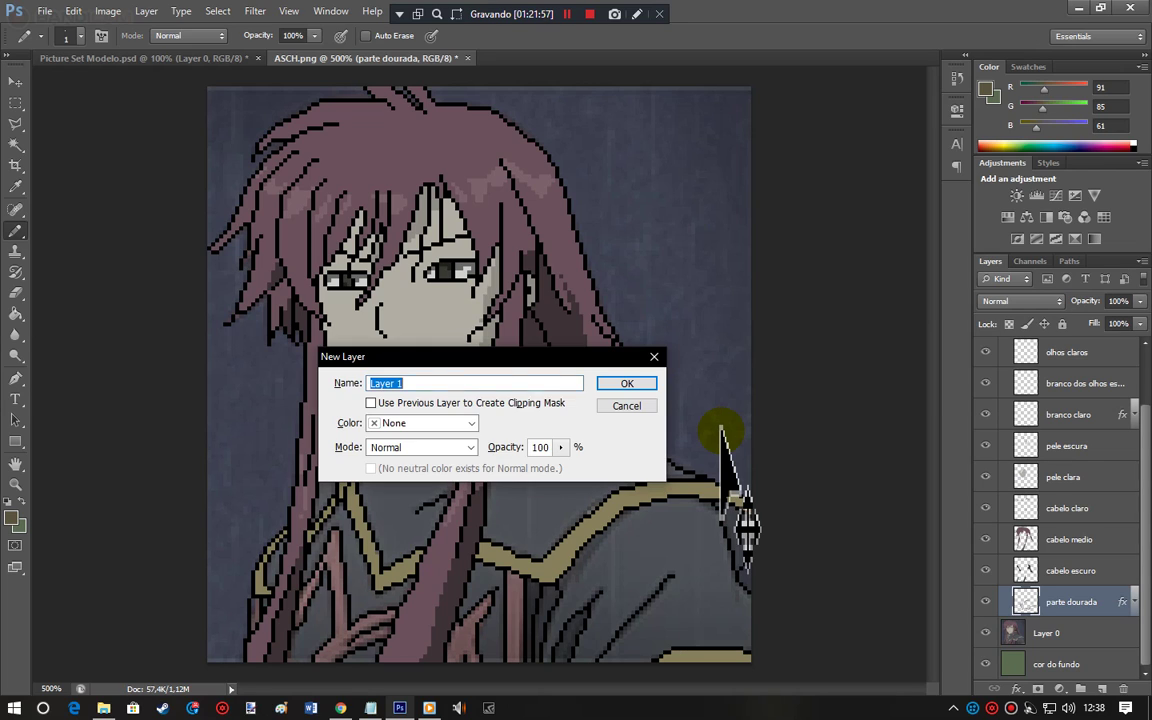
pyautogui.write('parte verde')
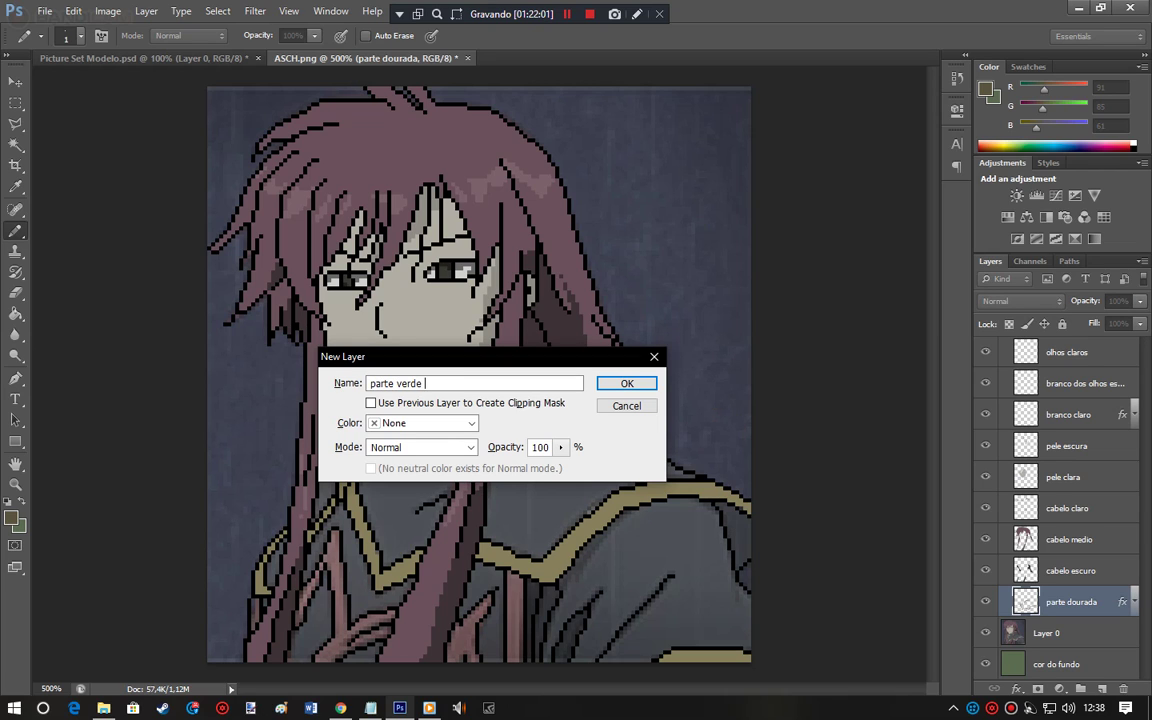
pyautogui.press('Return')
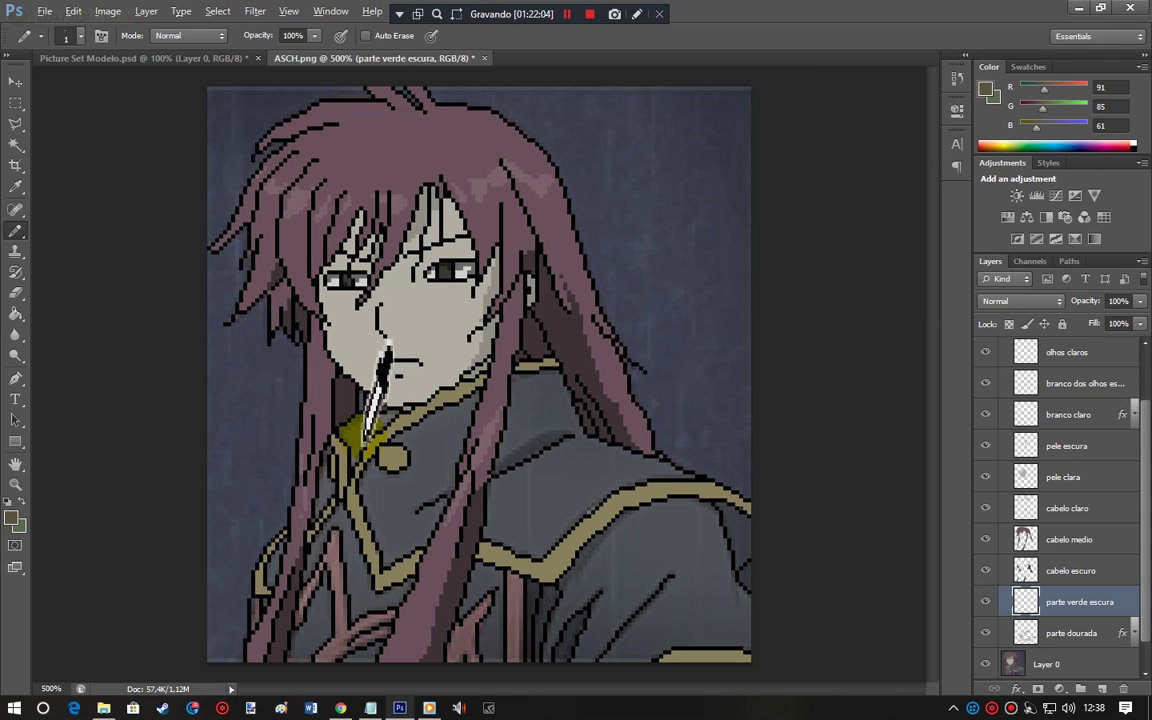
pyautogui.moveTo(1088, 603); pyautogui.dragTo(1080, 640)
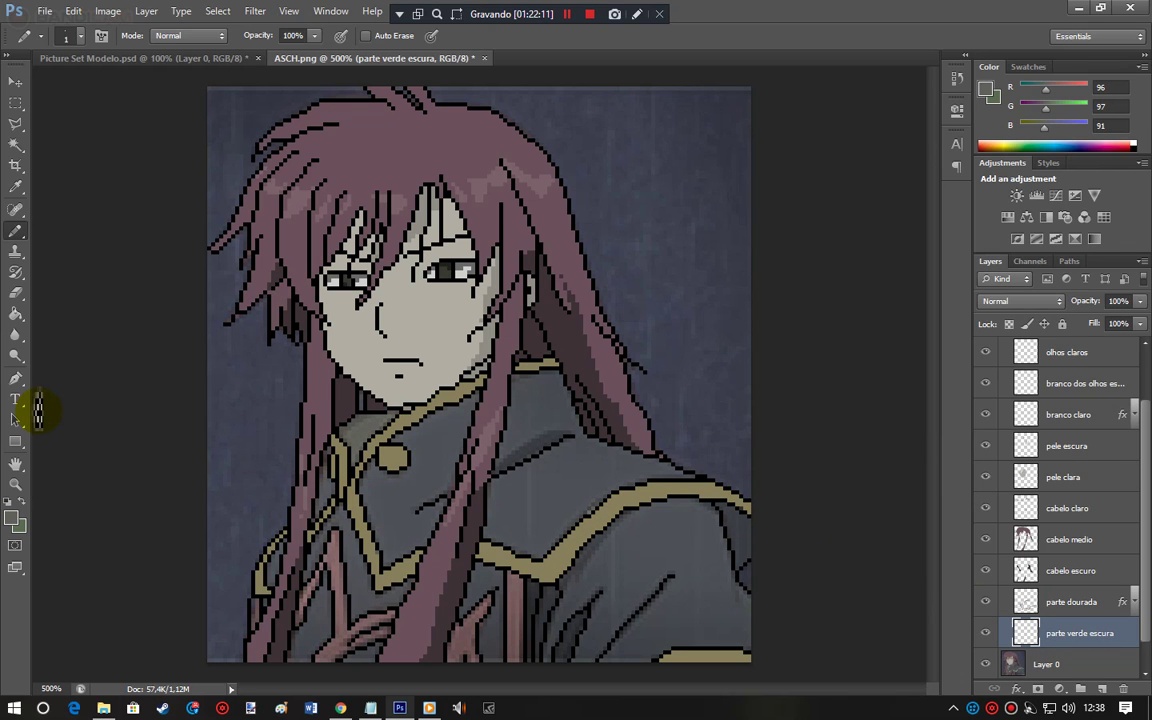
# Step: Select the greenish inner collar area below the chin with the Magic Wand and complete its edges with the Rectangular Marquee
pyautogui.hotkey('ctrl', '+')
pyautogui.hotkey('ctrl', '+')
pyautogui.hotkey('ctrl', '+')
pyautogui.hotkey('ctrl', '+')
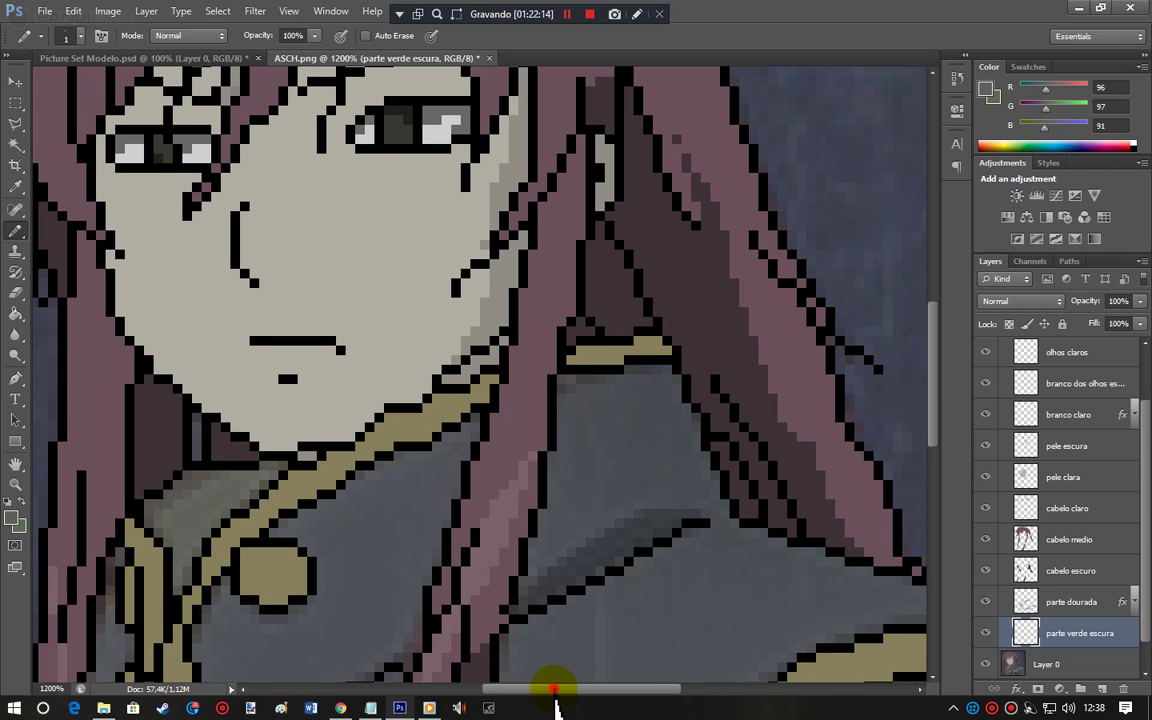
pyautogui.moveTo(554, 690); pyautogui.dragTo(533, 689)
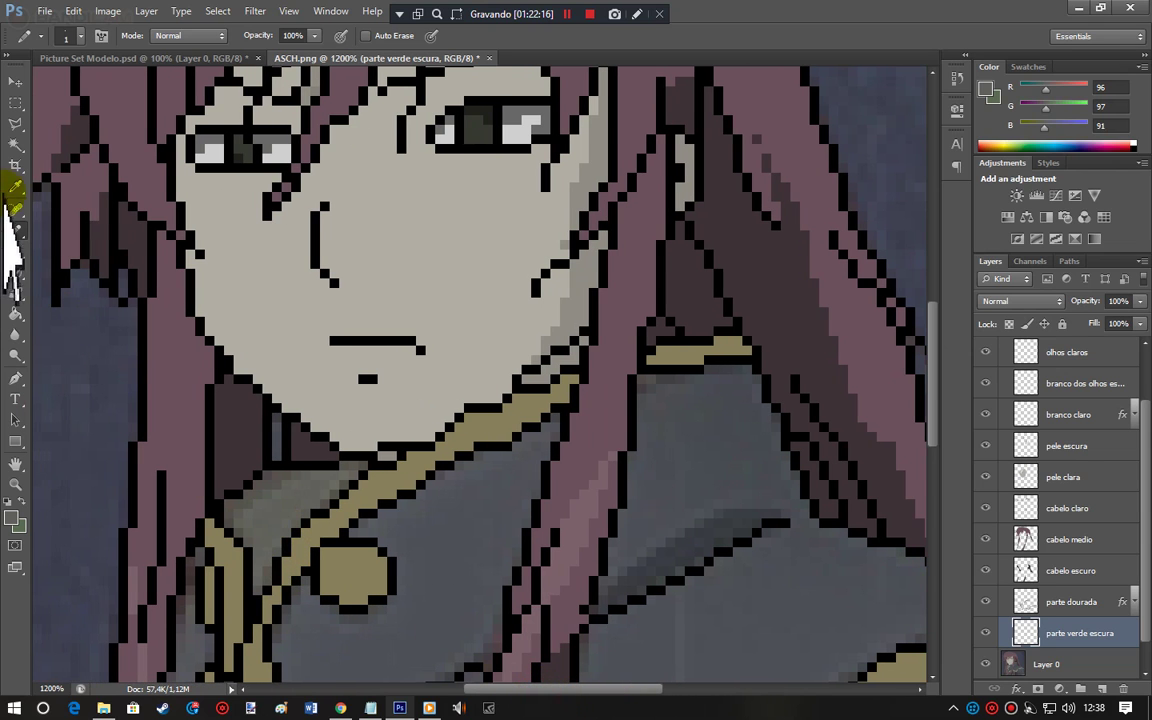
pyautogui.click(16, 145)
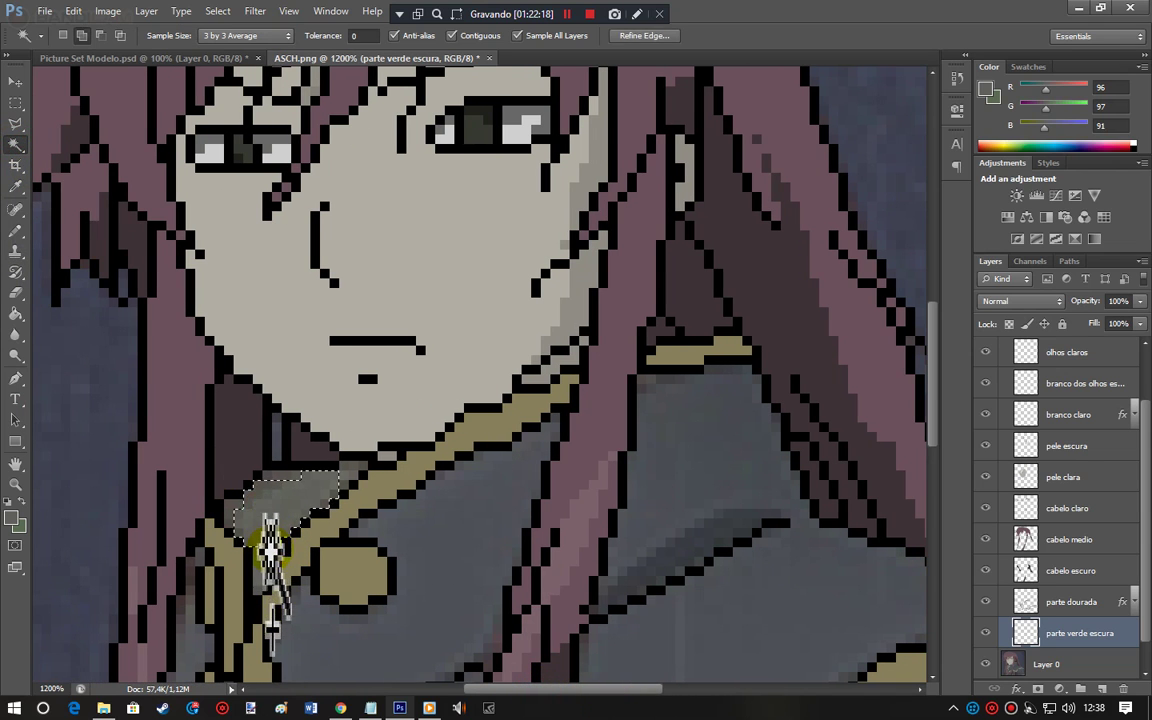
pyautogui.hotkey('ctrl', 'z')
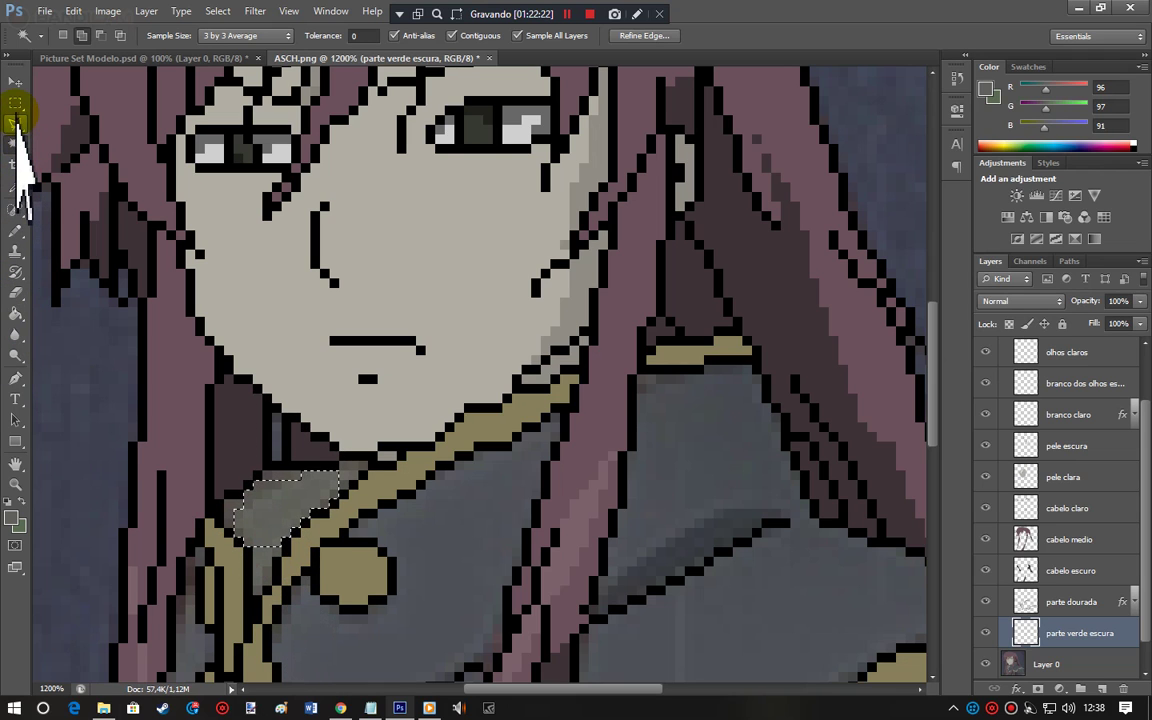
pyautogui.click(16, 106)
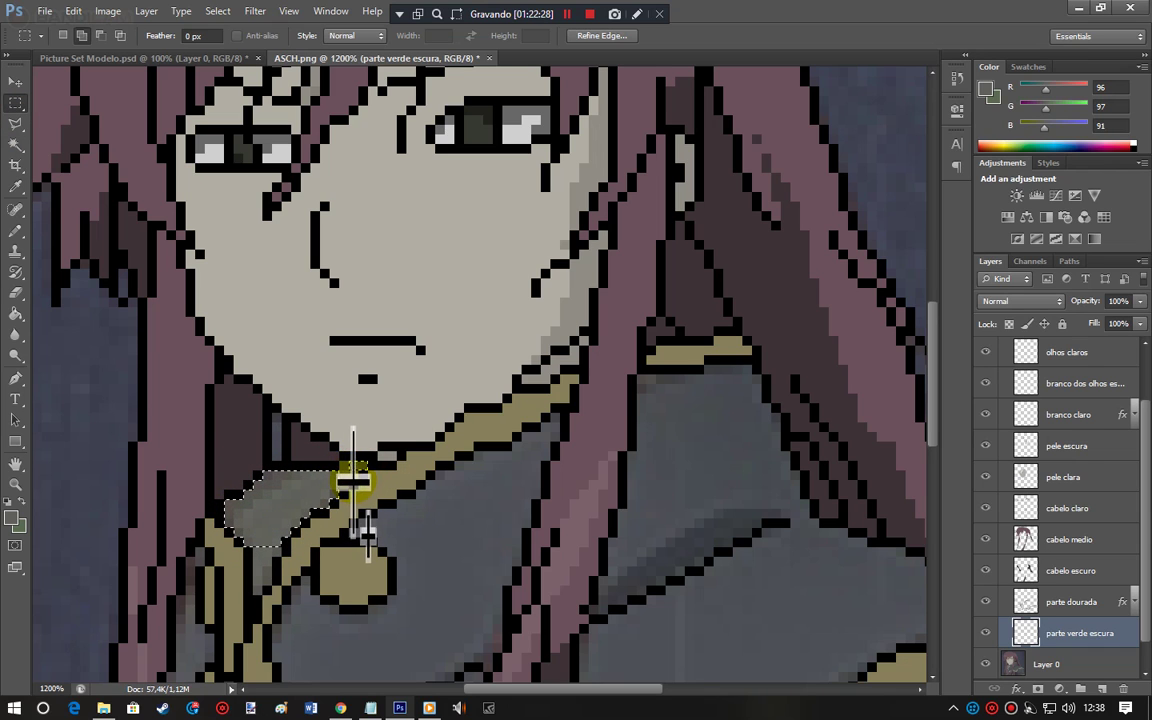
pyautogui.moveTo(338, 487); pyautogui.dragTo(340, 488)
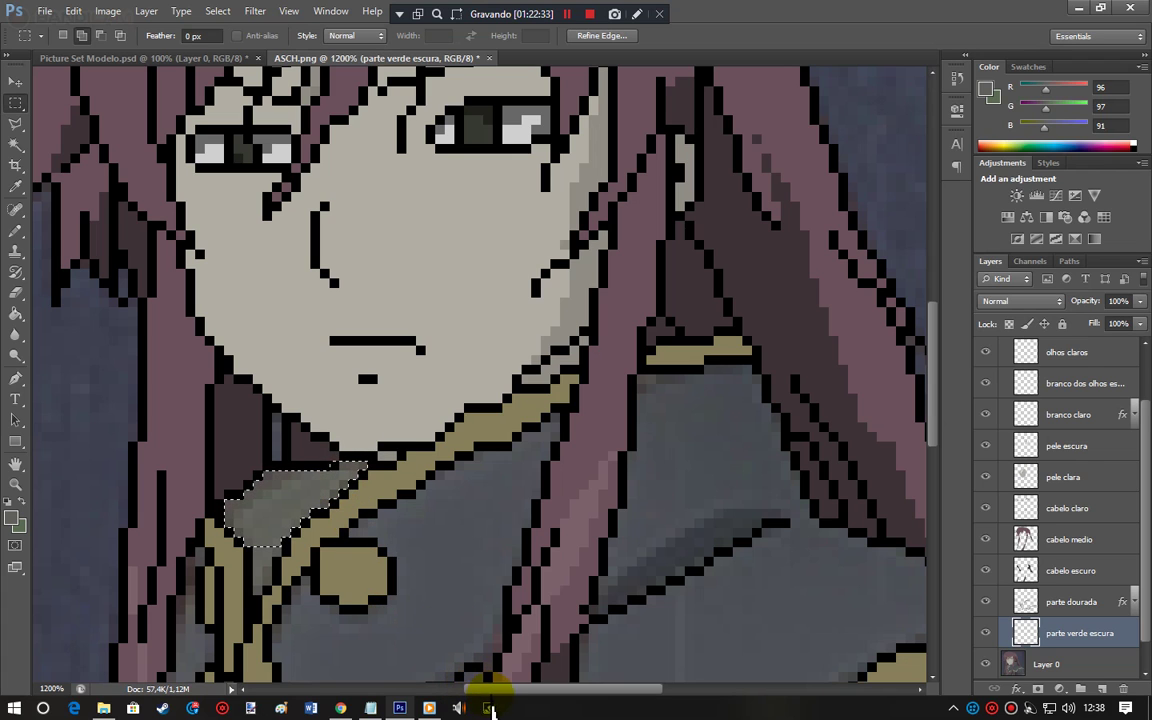
# Step: Add the area under the shoulder trim at the canvas's right edge to the selection and fill it with the sampled greenish grey
pyautogui.moveTo(513, 690); pyautogui.dragTo(614, 690)
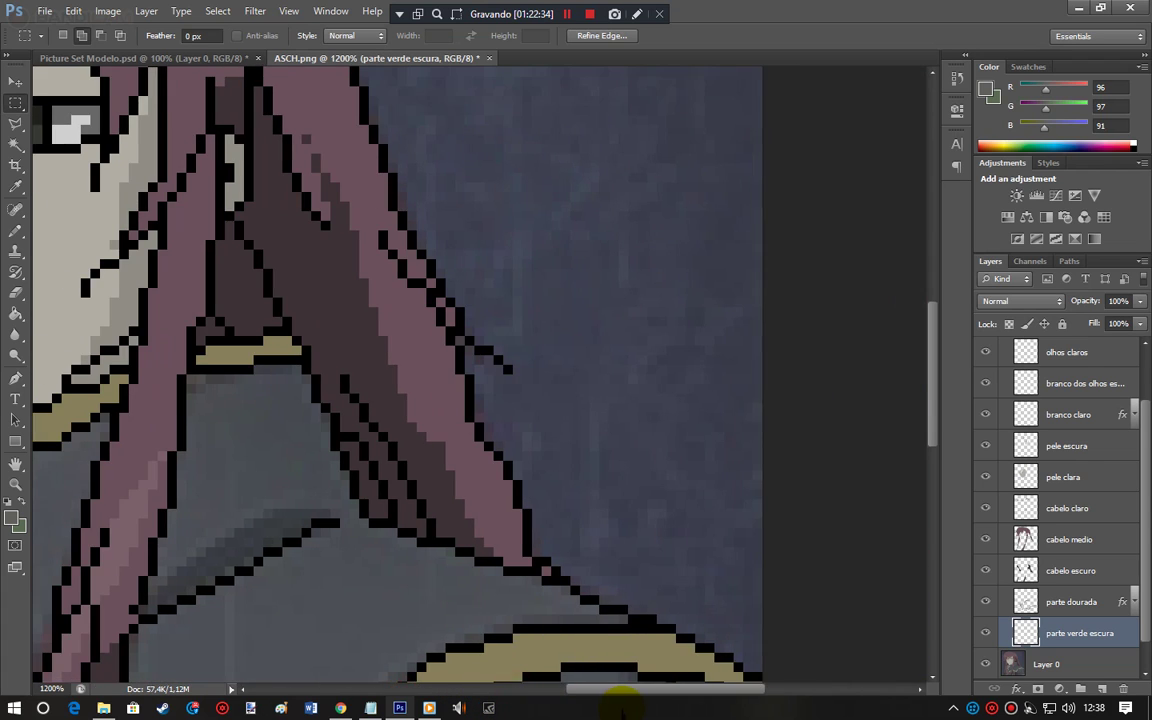
pyautogui.moveTo(931, 402); pyautogui.dragTo(935, 497)
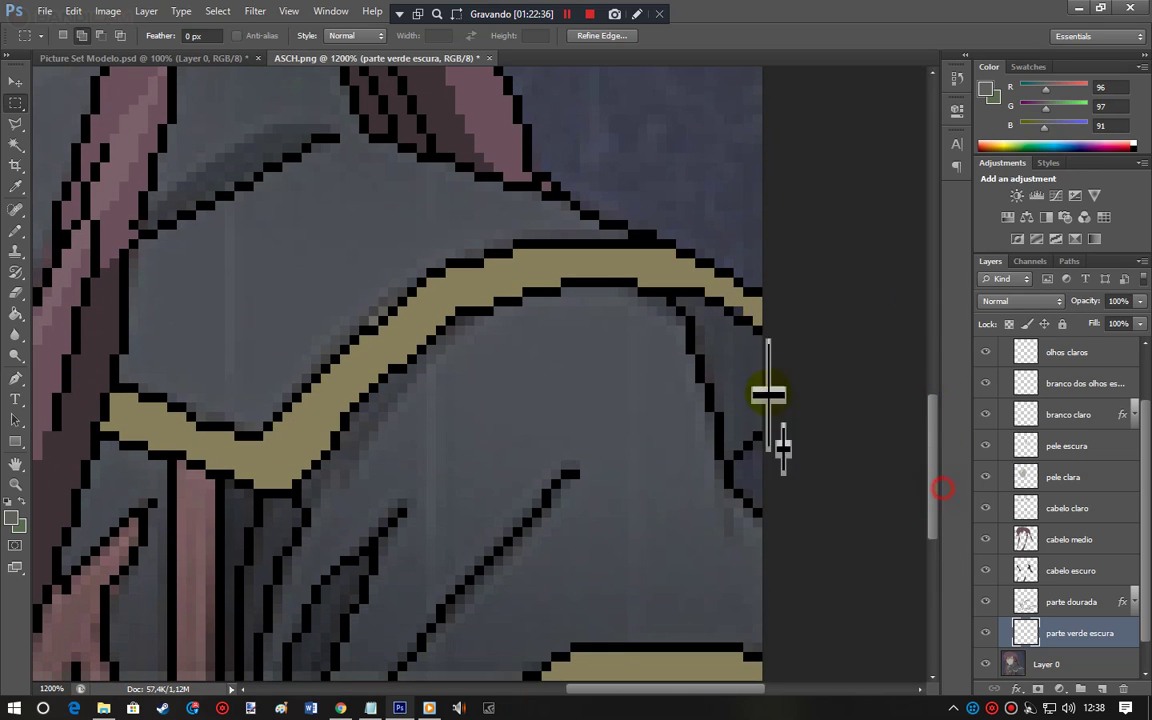
pyautogui.moveTo(679, 299); pyautogui.dragTo(760, 345)
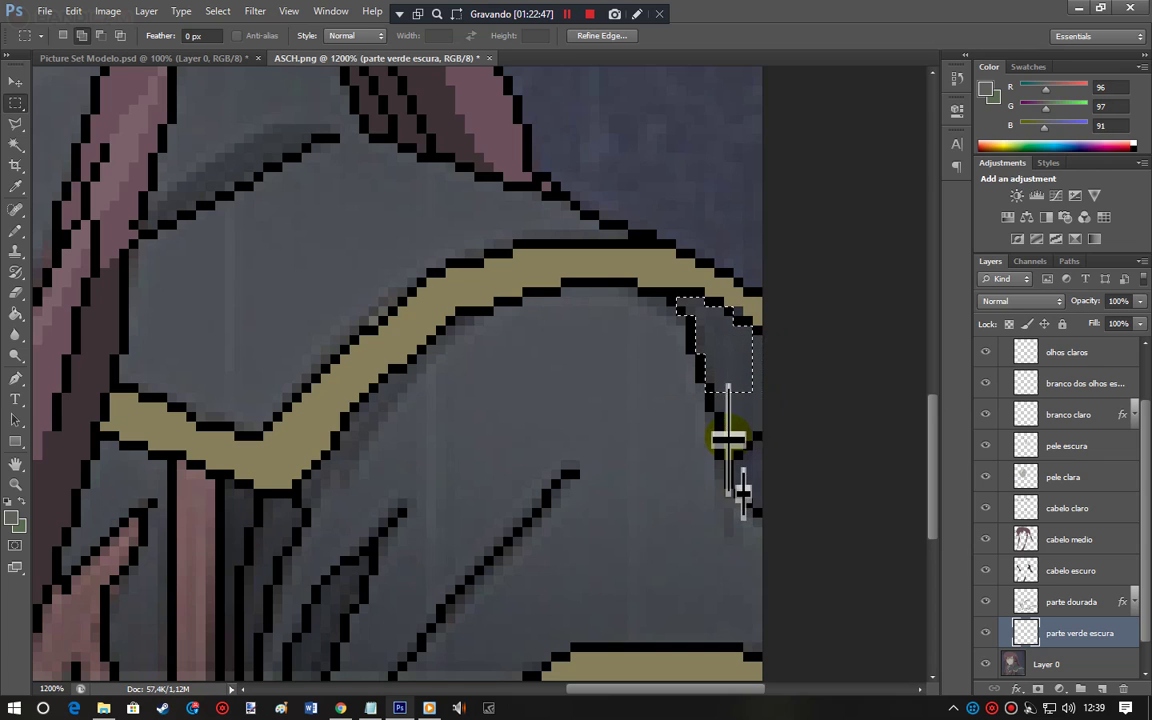
pyautogui.moveTo(743, 454); pyautogui.dragTo(730, 431)
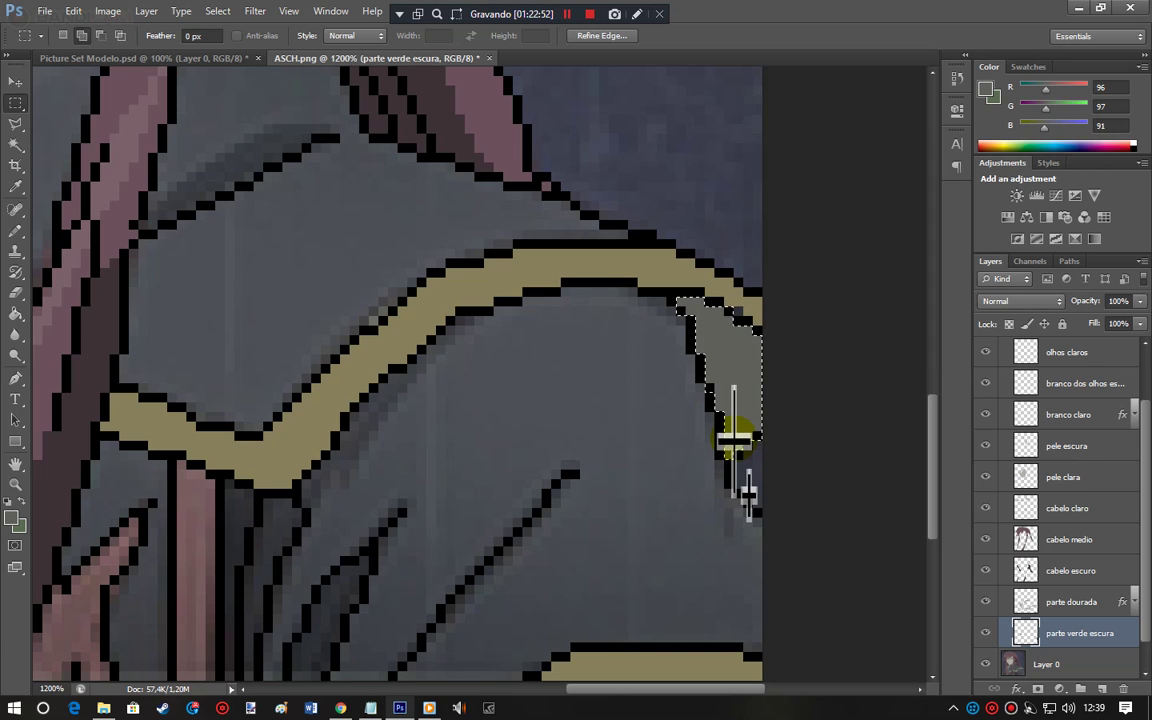
# Step: On the parte dourada layer, pencil in the missing pixels at the right end of the shoulder trim
pyautogui.click(1088, 605)
pyautogui.click(15, 230)
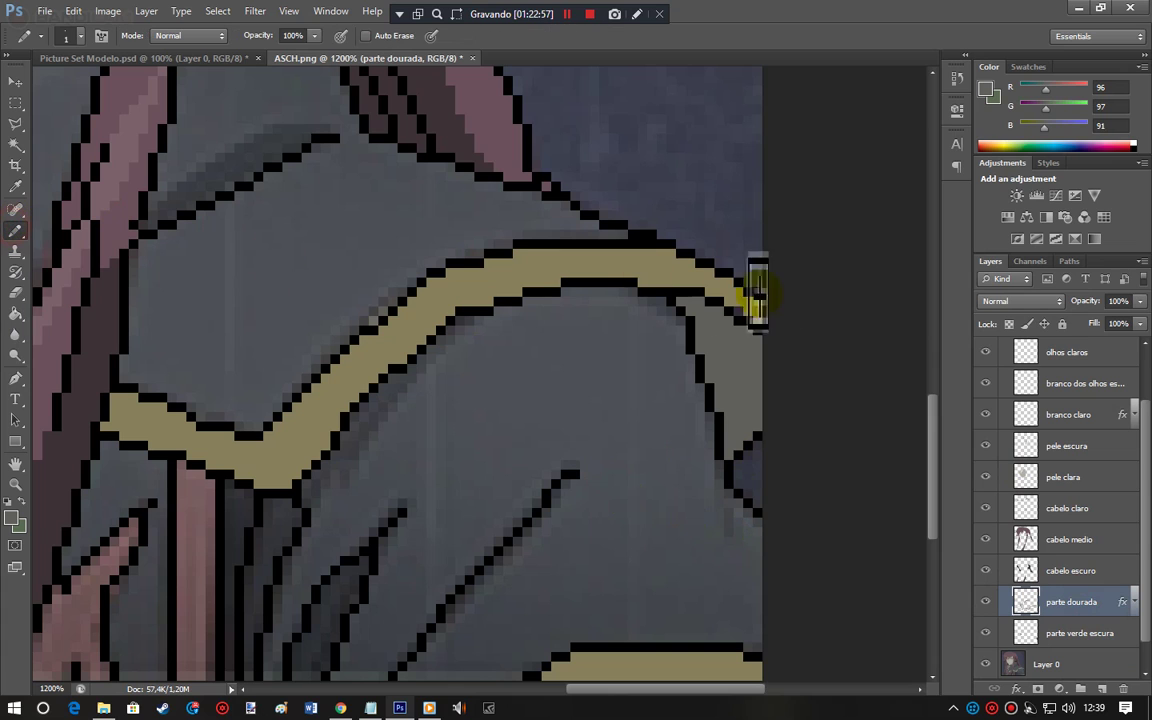
pyautogui.click(741, 311)
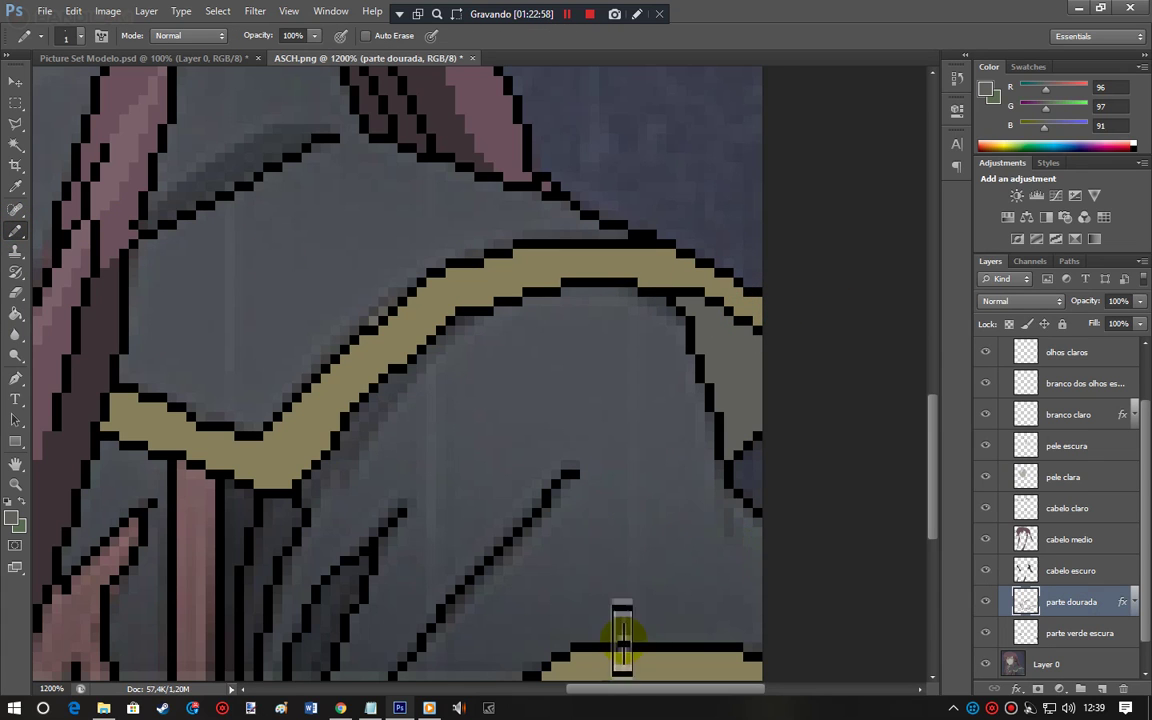
# Step: Activate the parte verde escura layer and check the coat's filled areas with the Layer 0 reference temporarily hidden
pyautogui.moveTo(667, 690); pyautogui.dragTo(530, 690)
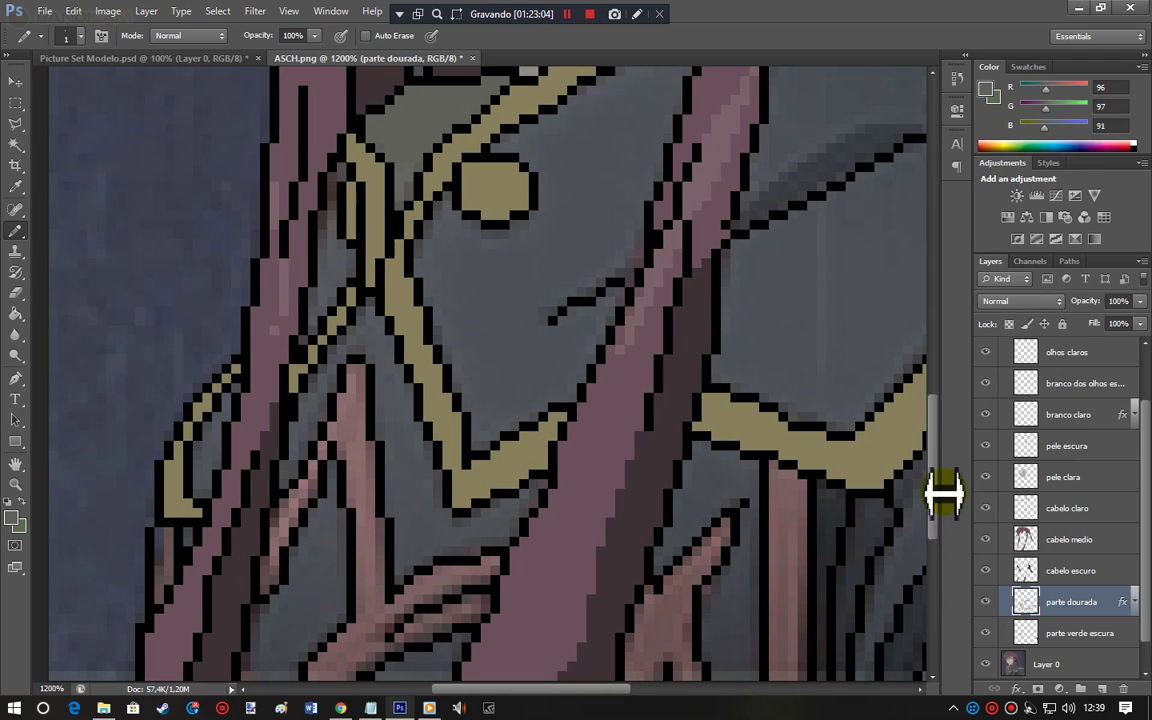
pyautogui.moveTo(940, 550); pyautogui.dragTo(927, 487)
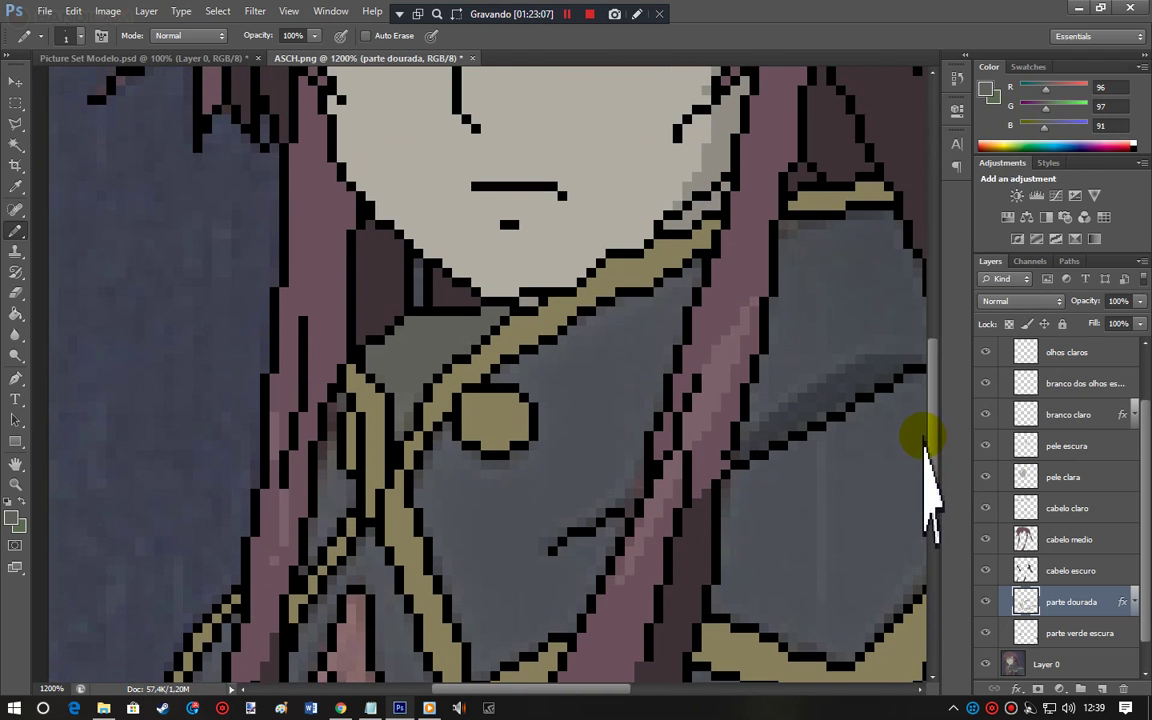
pyautogui.moveTo(923, 437); pyautogui.dragTo(920, 464)
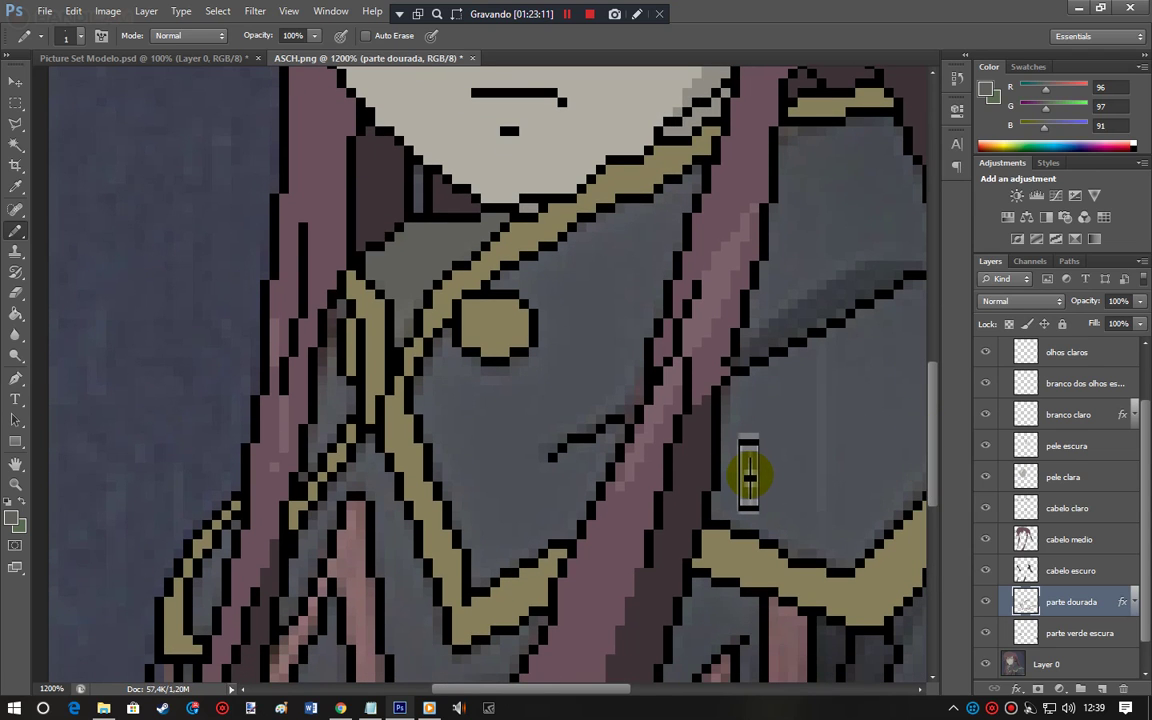
pyautogui.click(15, 484)
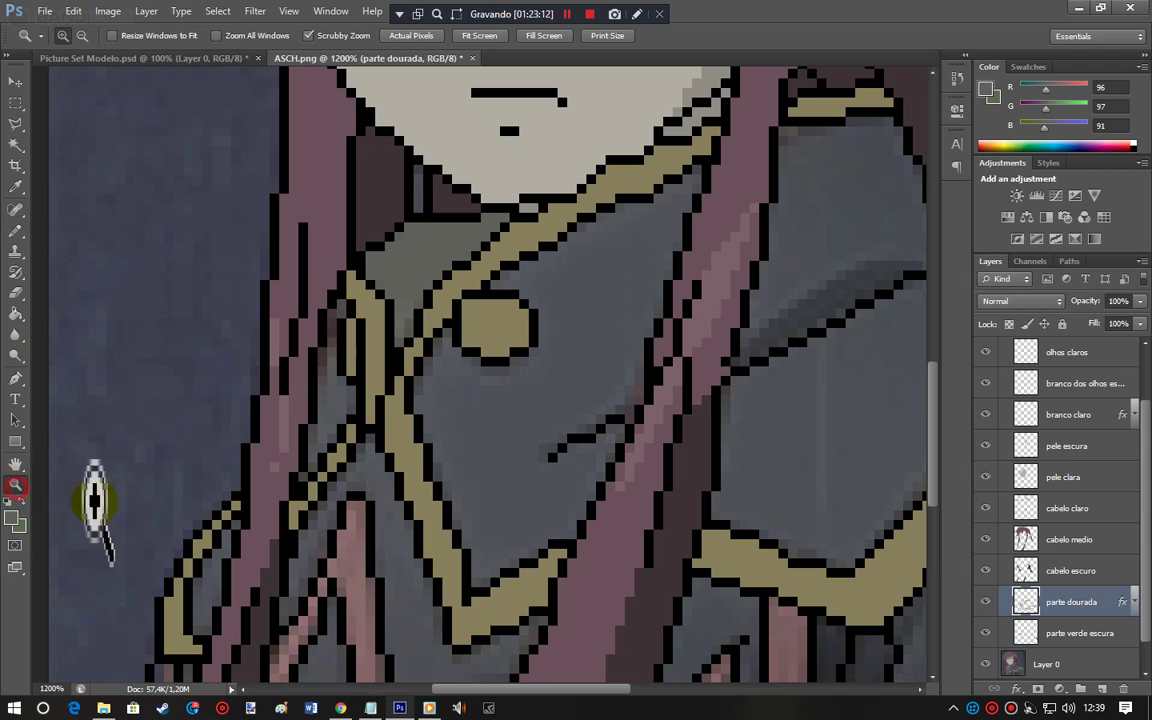
pyautogui.rightClick(305, 478)
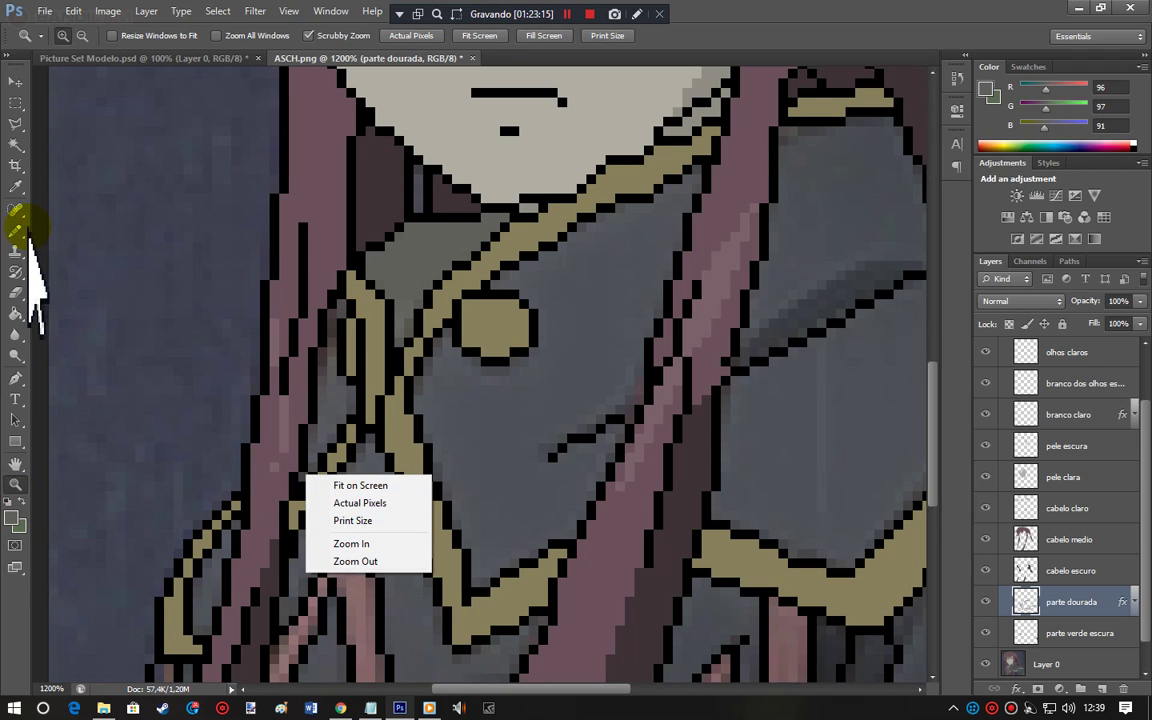
pyautogui.click(15, 229)
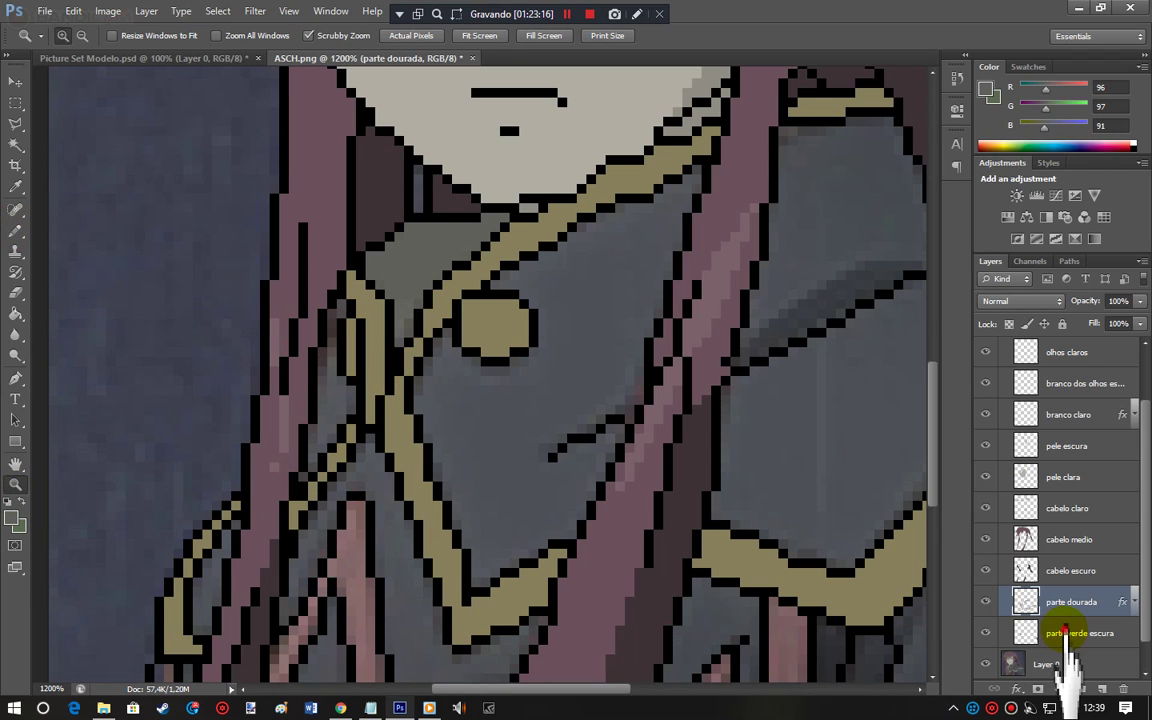
pyautogui.click(1038, 632)
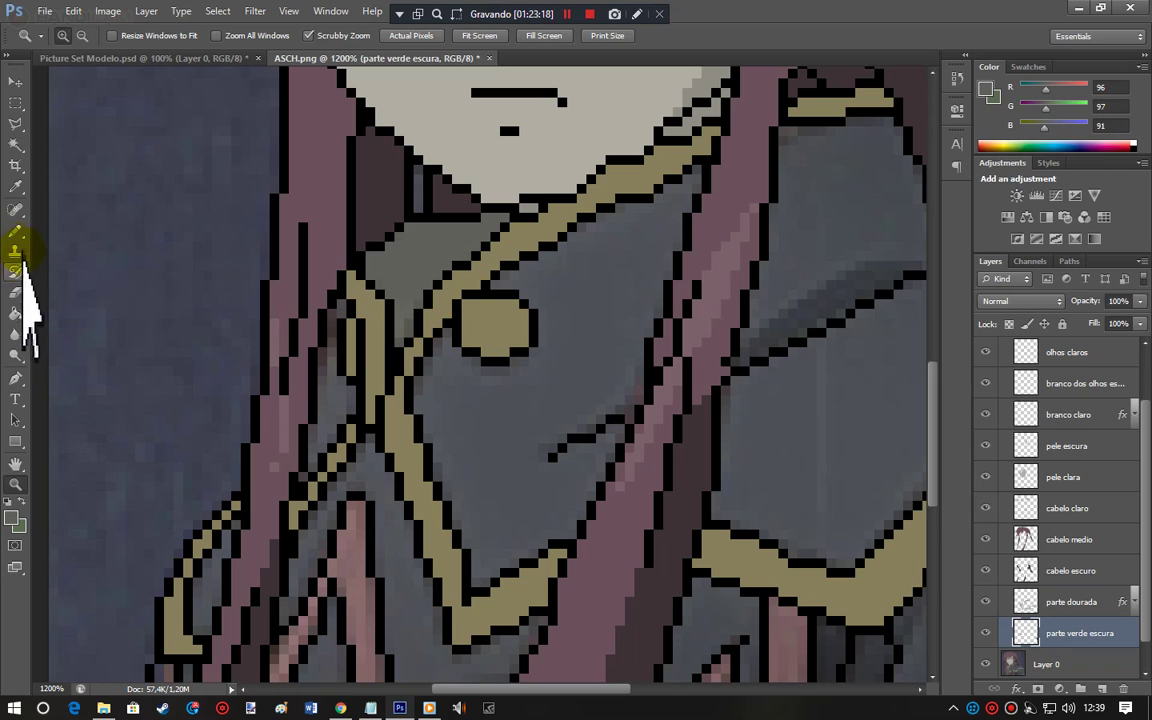
pyautogui.click(15, 232)
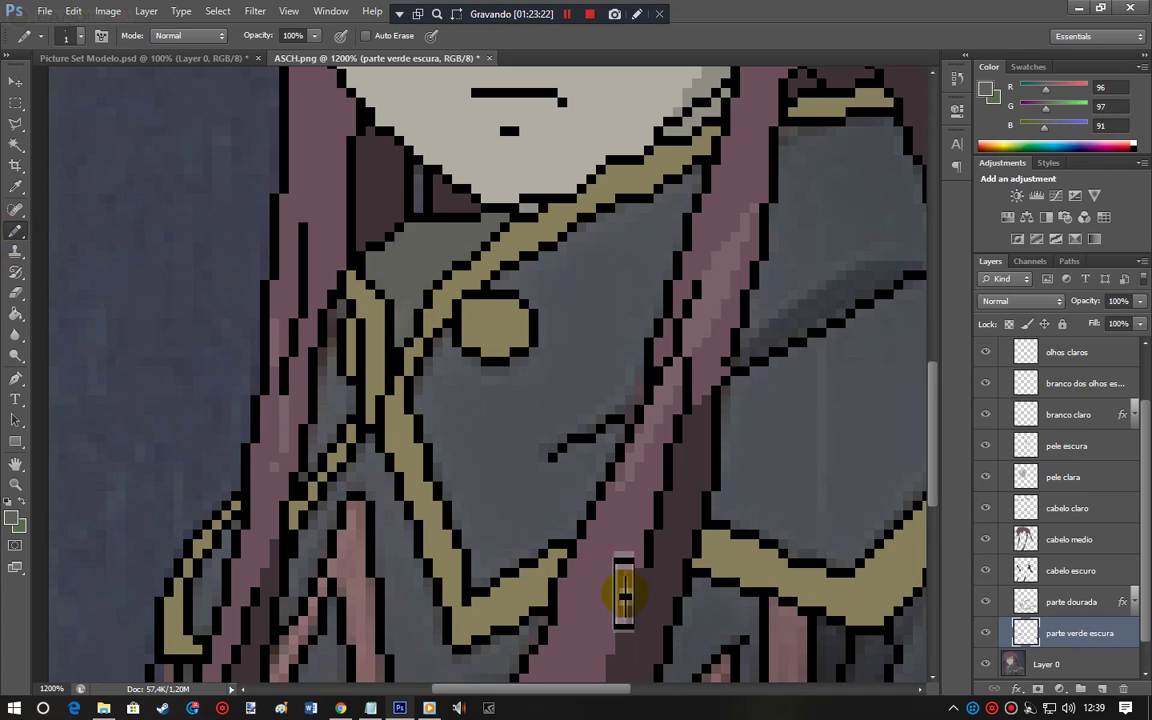
pyautogui.click(987, 664)
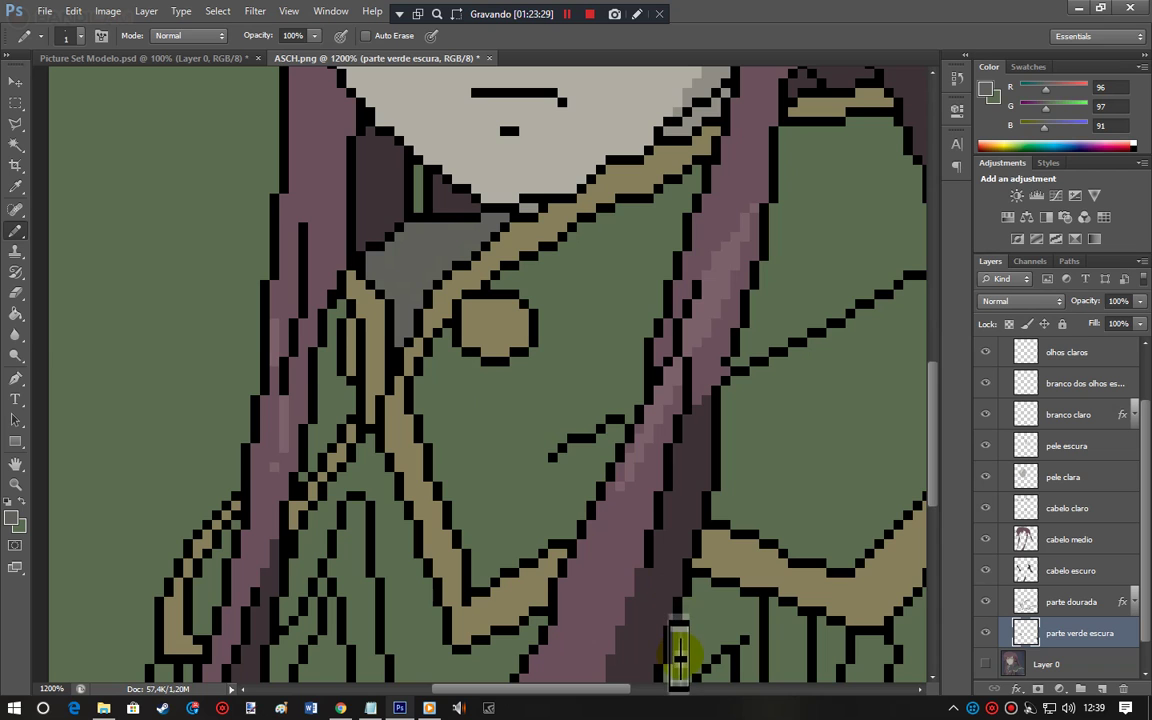
pyautogui.moveTo(557, 690)
pyautogui.mouseDown()
pyautogui.moveTo(643, 692)
pyautogui.moveTo(577, 698)
pyautogui.mouseUp()
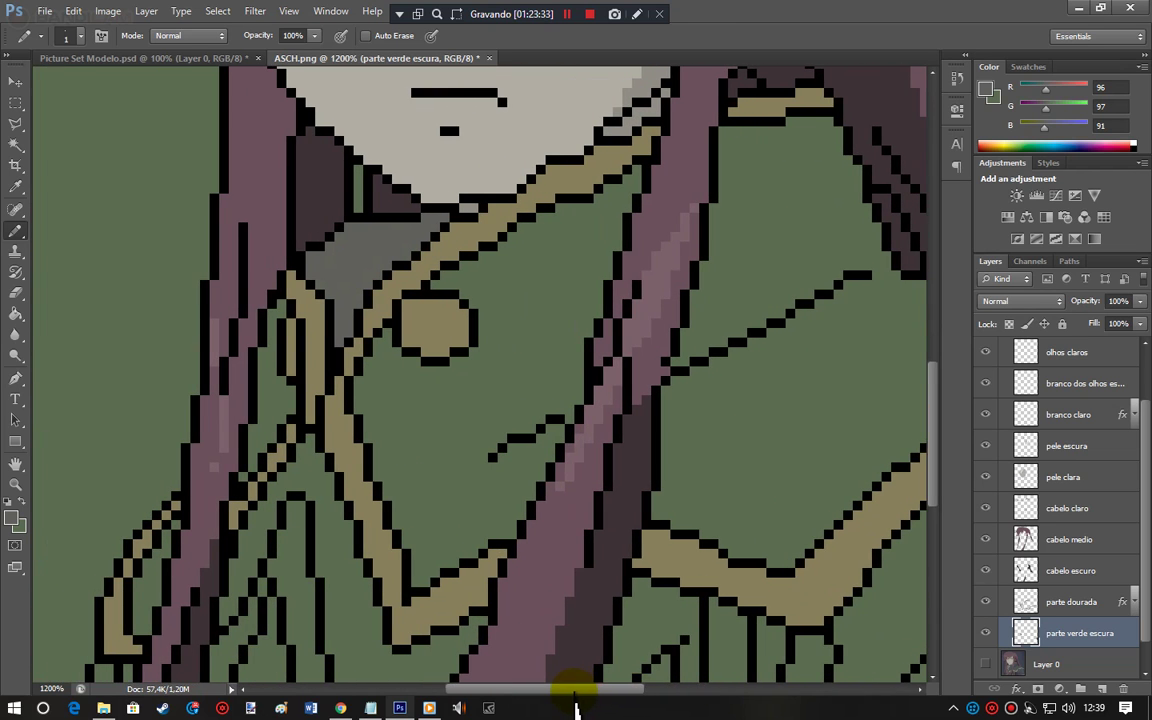
pyautogui.moveTo(935, 411); pyautogui.dragTo(940, 525)
pyautogui.moveTo(940, 580); pyautogui.dragTo(931, 480)
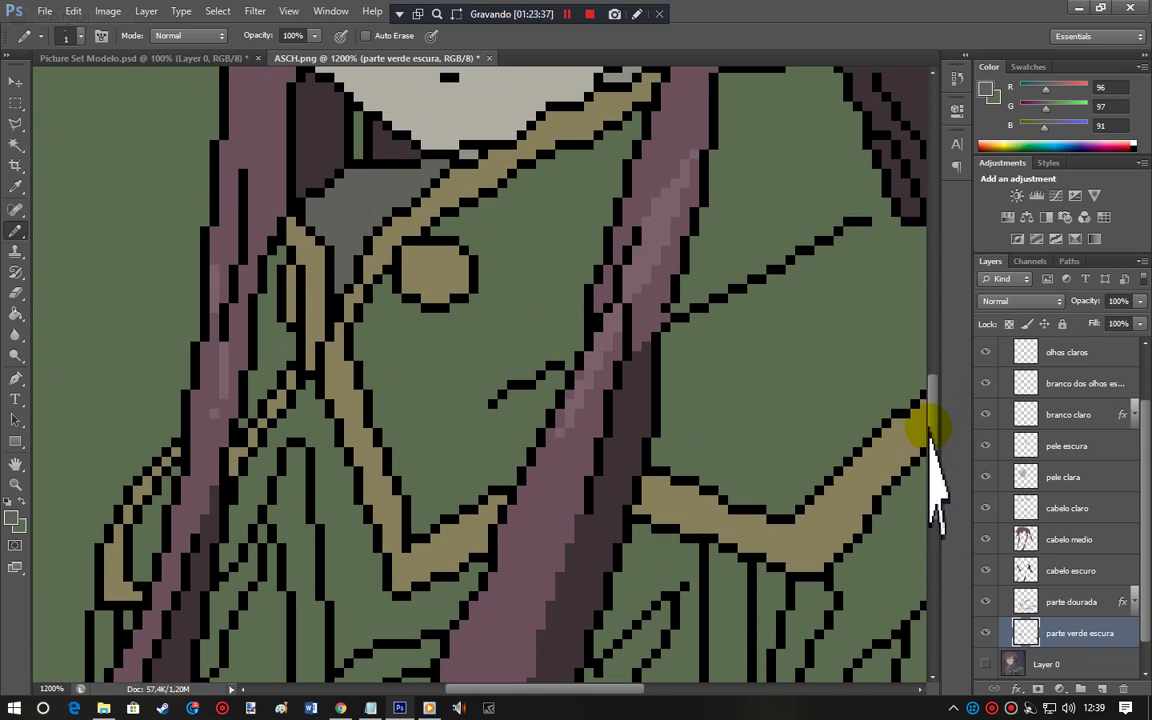
pyautogui.click(986, 664)
# Step: Create a new layer named parte vermelha directly above the parte verde escura layer
pyautogui.click(15, 483)
pyautogui.rightClick(265, 505)
pyautogui.click(290, 531)
pyautogui.click(490, 400)
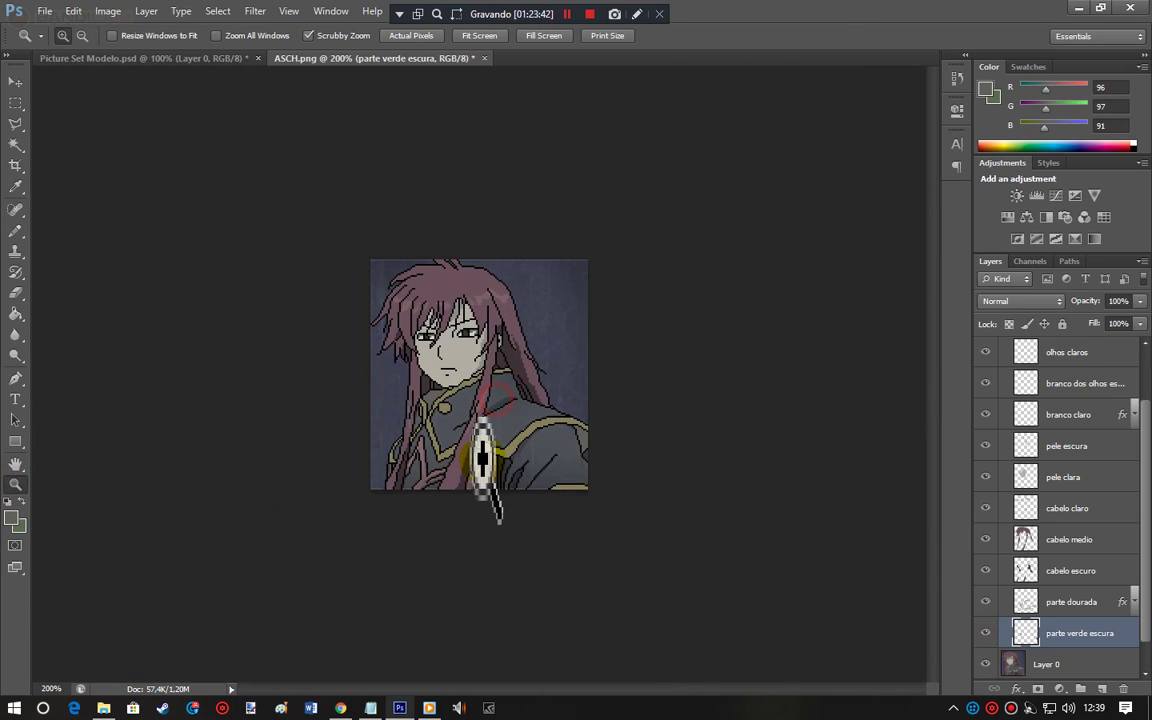
pyautogui.click(482, 460)
pyautogui.click(462, 472)
pyautogui.click(453, 495)
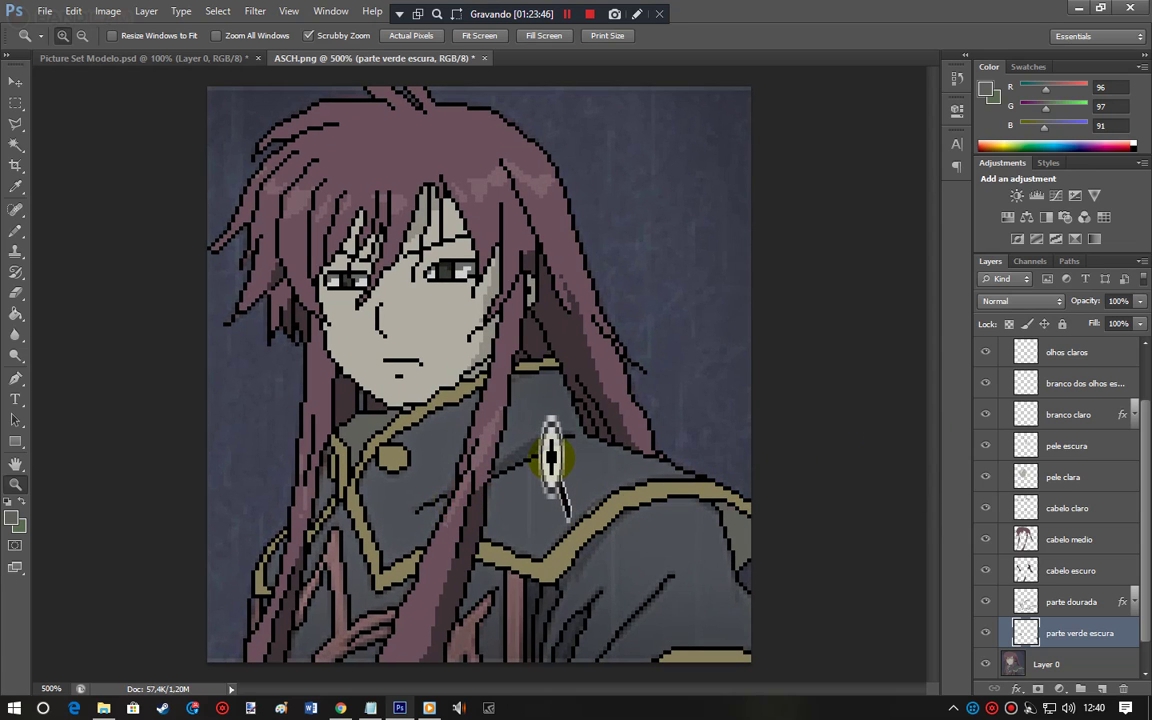
pyautogui.hotkey('ctrl', 'shift', 'n')
pyautogui.write('p')
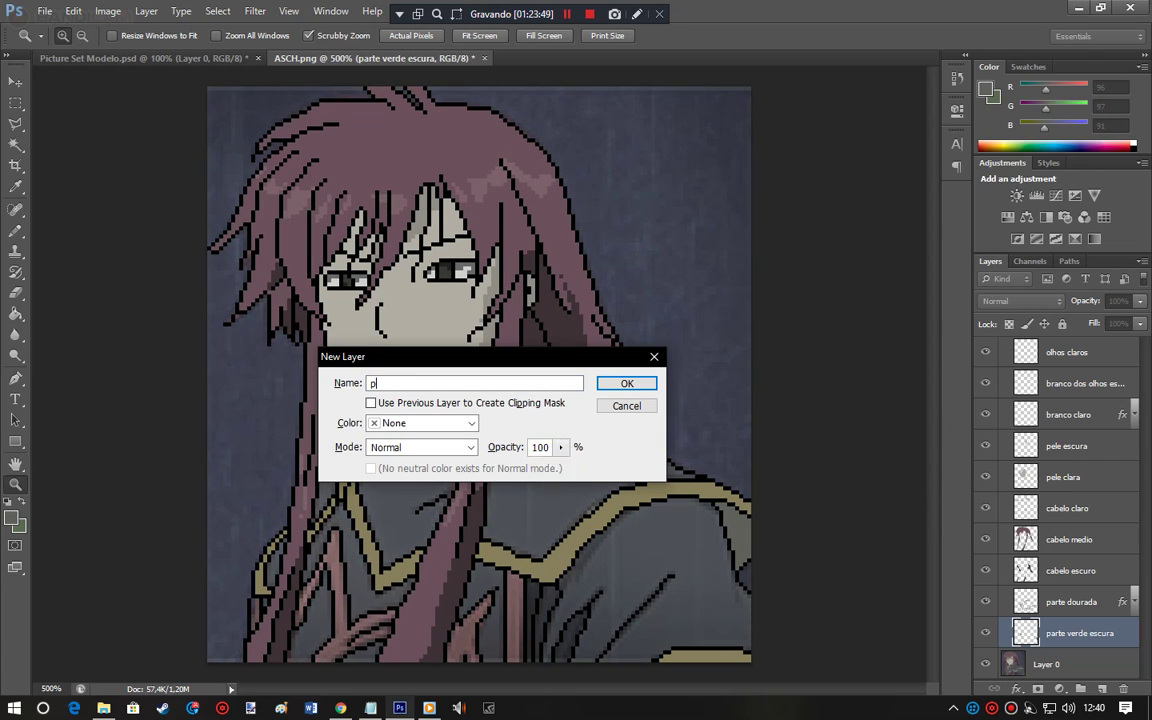
pyautogui.write('arte ver')
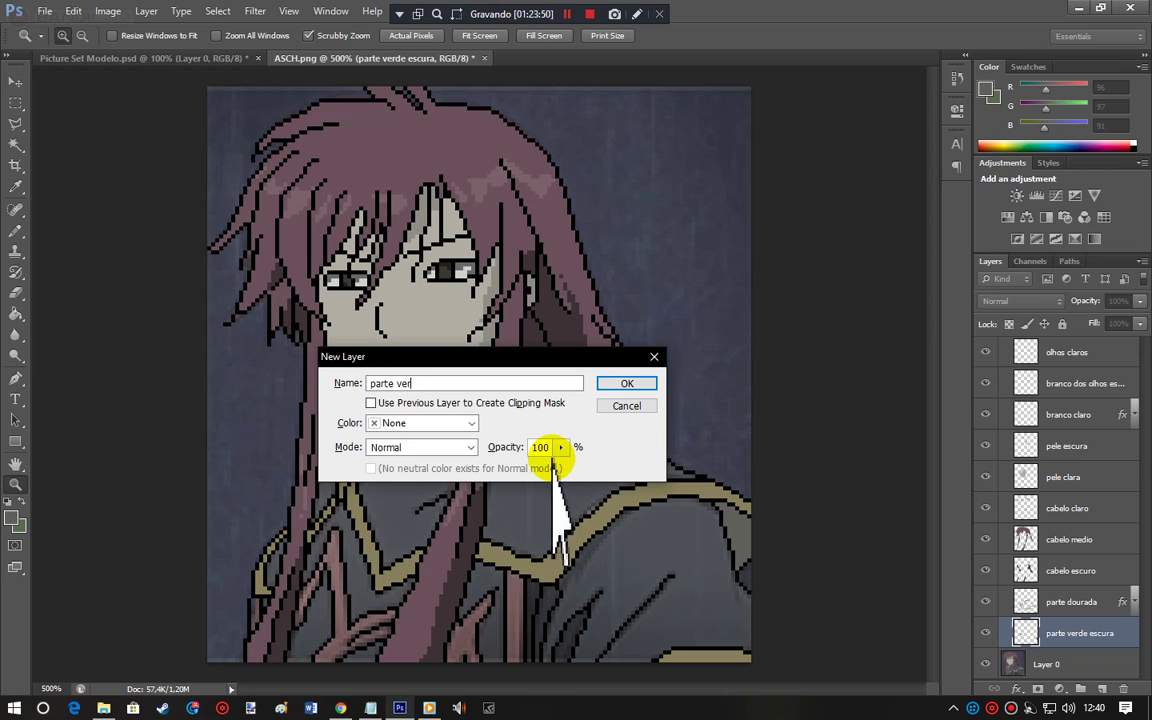
pyautogui.press('Return')
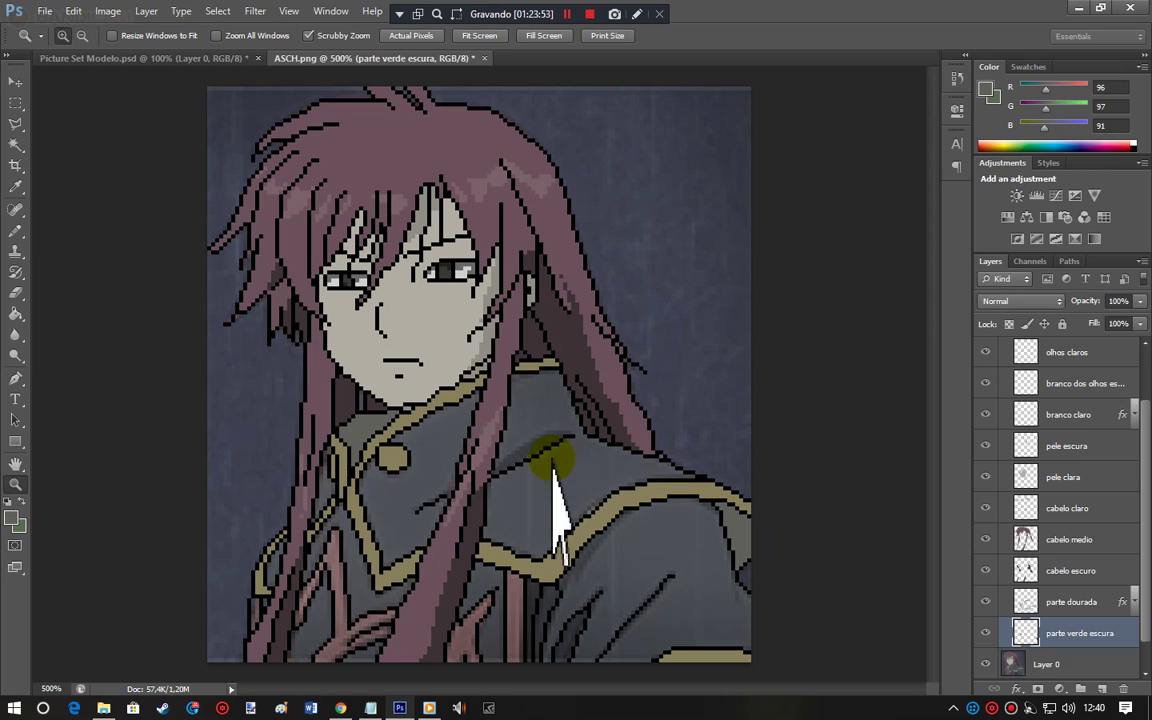
# Step: Sample the muted red of the branching pattern on the lower front of the coat as the drawing colour
pyautogui.click(328, 652)
pyautogui.click(362, 655)
pyautogui.click(372, 650)
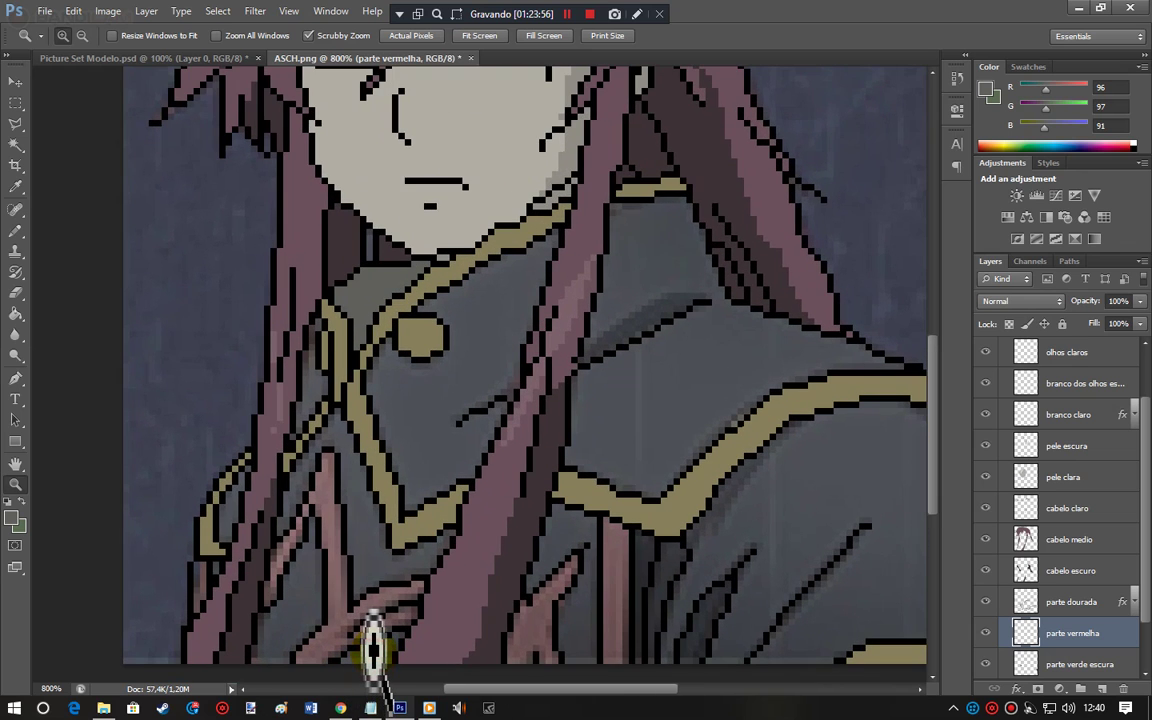
pyautogui.click(372, 650)
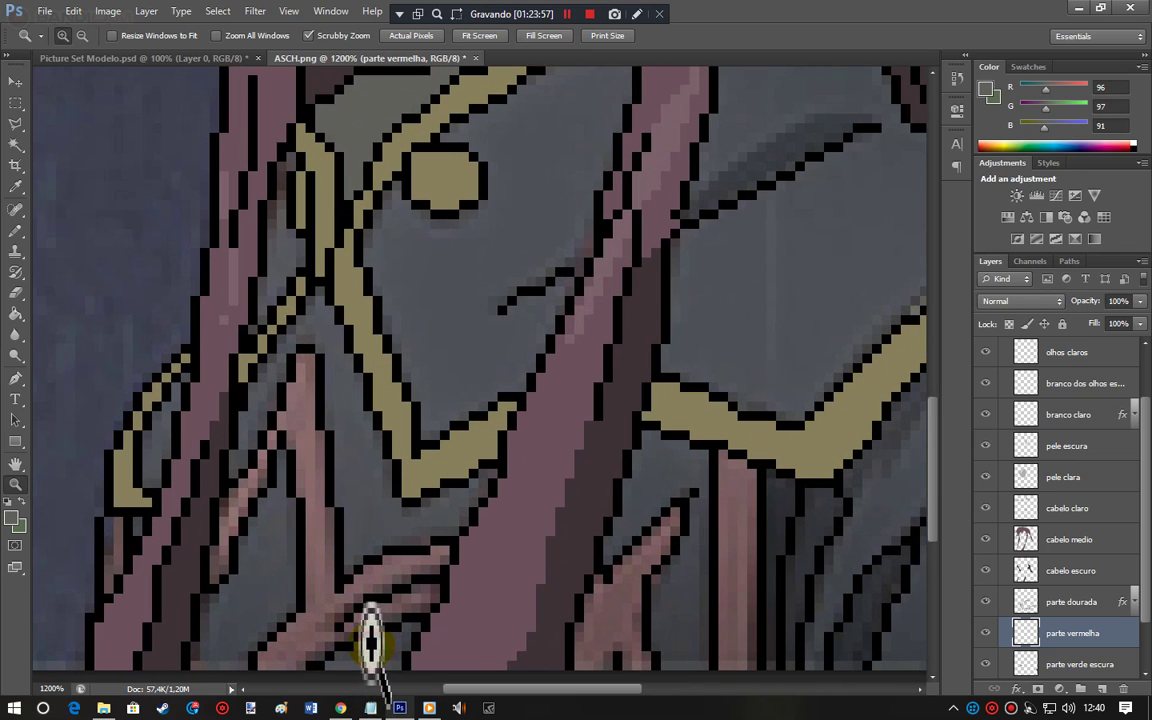
pyautogui.click(14, 232)
pyautogui.keyDown('alt'); pyautogui.click(296, 412); pyautogui.keyUp('alt')
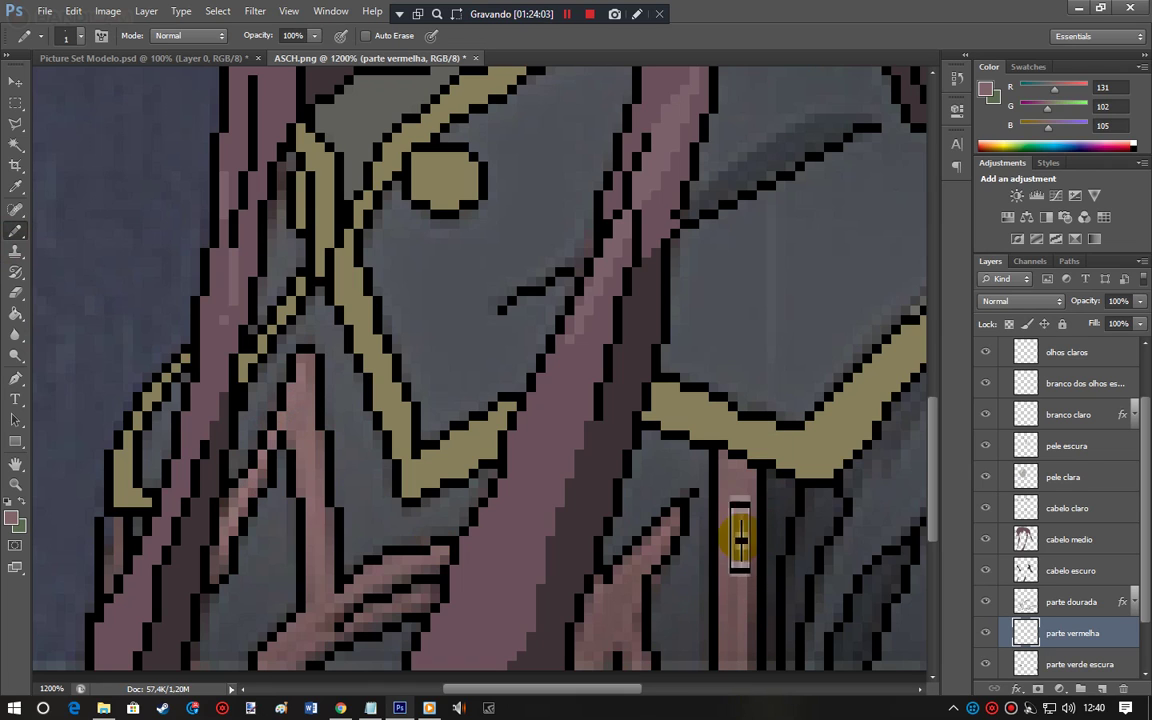
# Step: Select the coat's vertical red strip and the pointed red shape beside the long hair strand with the Rectangular Marquee
pyautogui.click(14, 104)
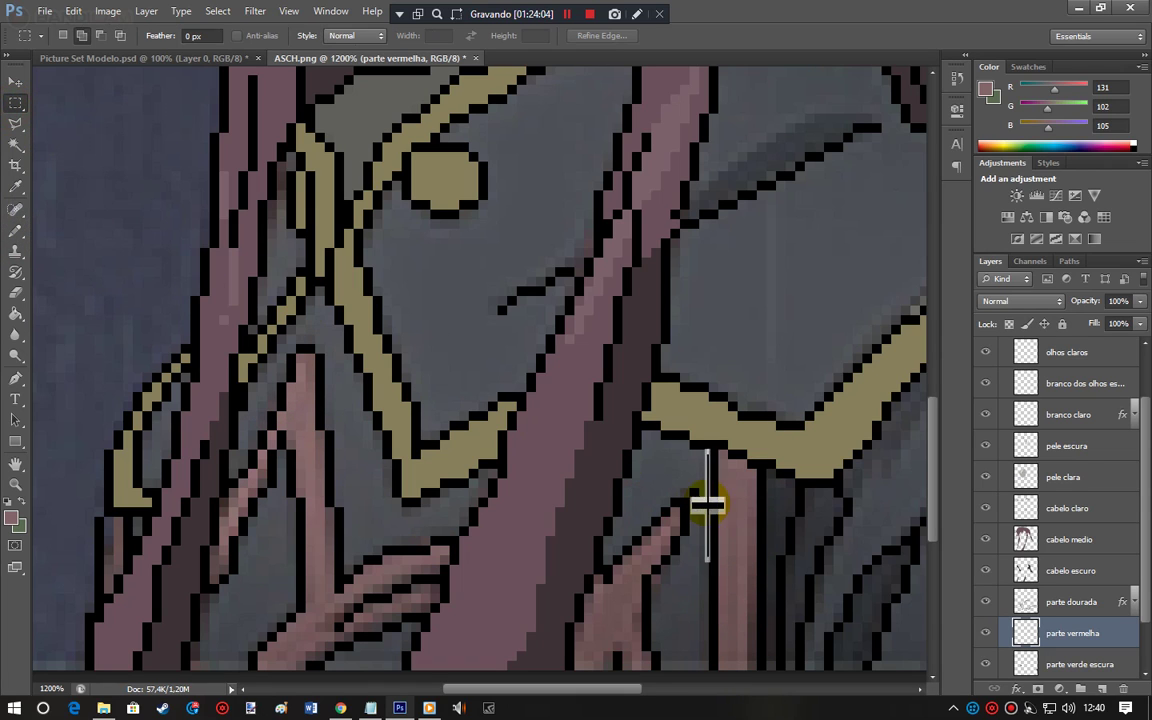
pyautogui.moveTo(720, 443); pyautogui.dragTo(746, 668)
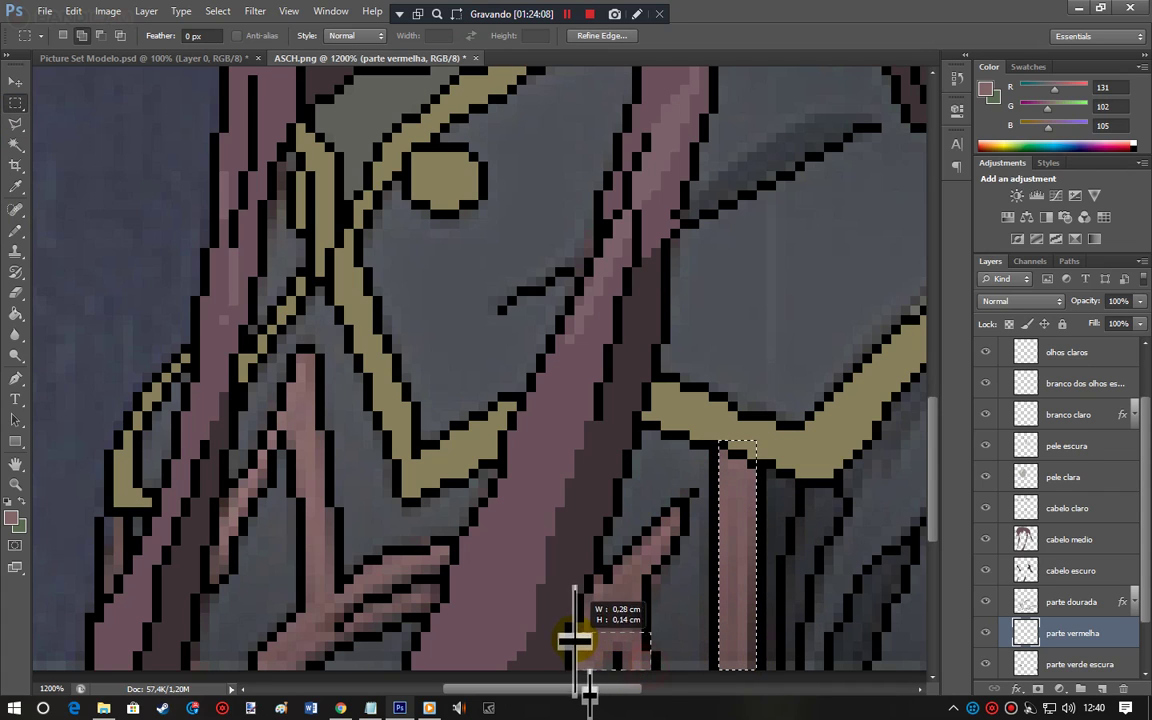
pyautogui.moveTo(567, 578); pyautogui.dragTo(617, 648)
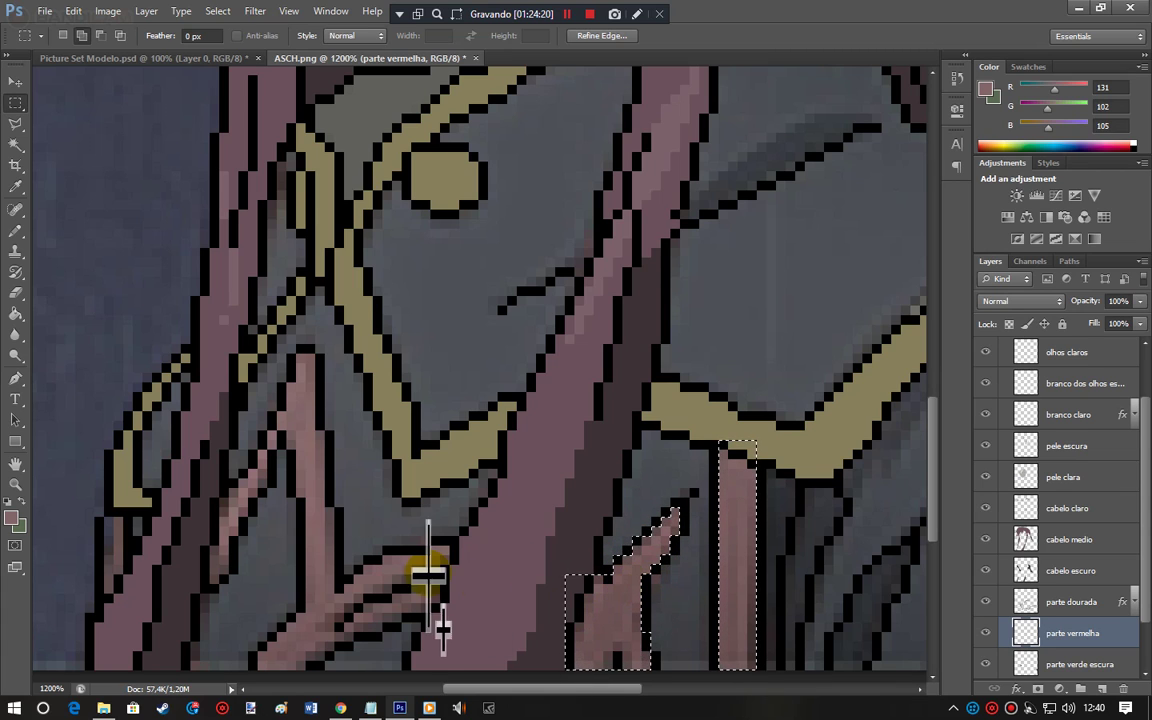
# Step: Add the branching red pattern and the small red pieces beside the outer hair strand to the marquee selection
pyautogui.moveTo(448, 552); pyautogui.dragTo(428, 592)
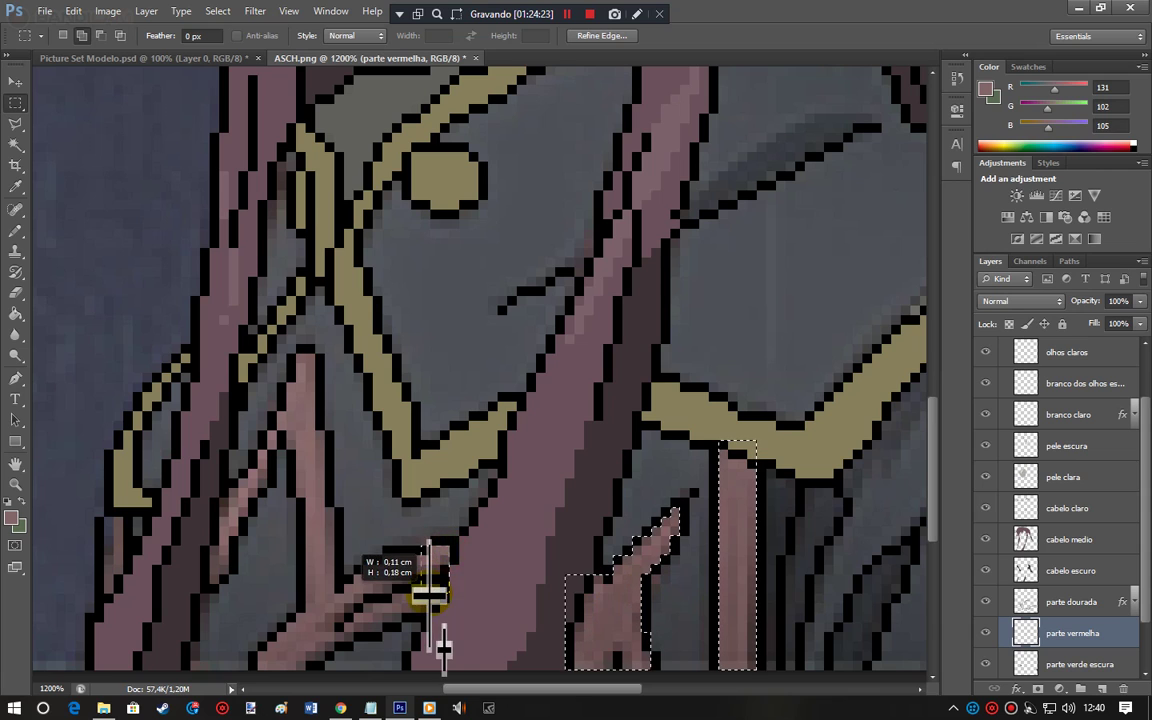
pyautogui.moveTo(345, 576); pyautogui.dragTo(372, 602)
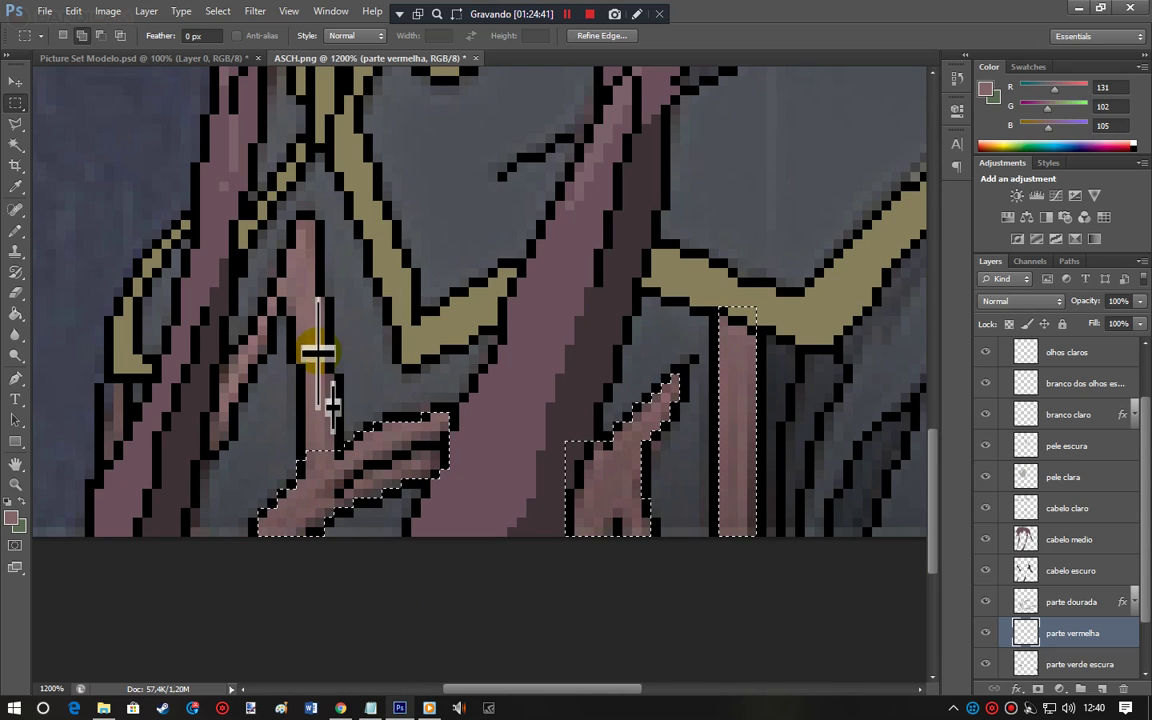
pyautogui.moveTo(318, 298); pyautogui.dragTo(306, 228)
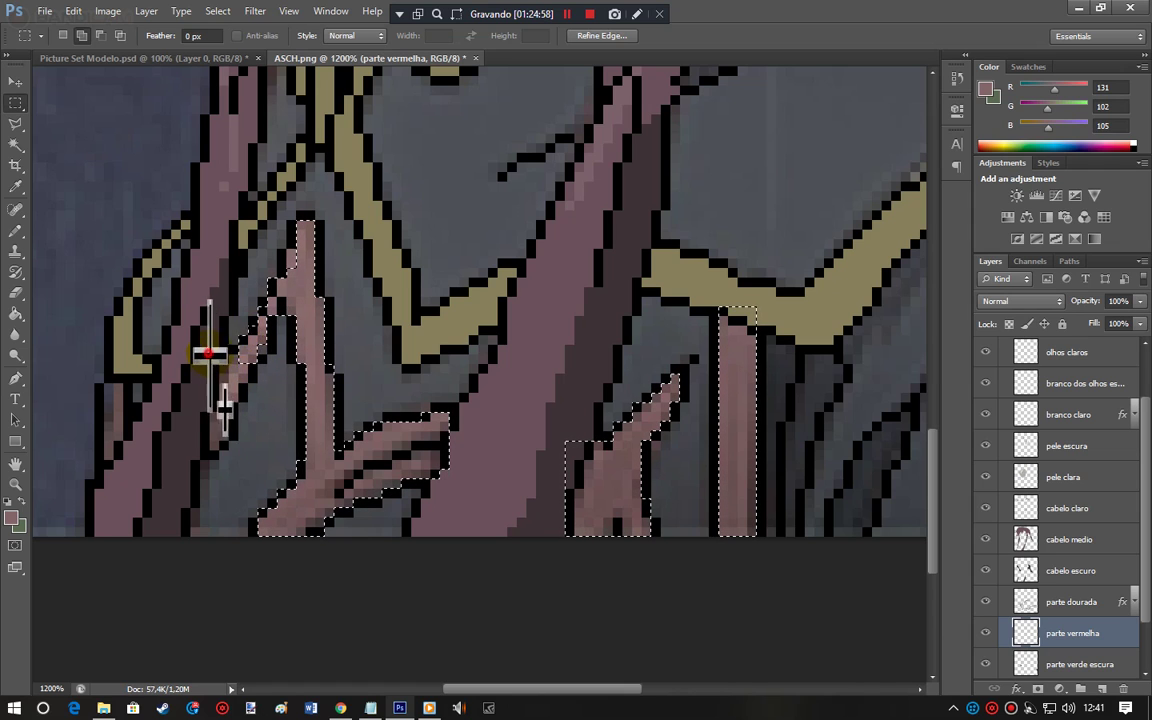
pyautogui.moveTo(199, 383); pyautogui.dragTo(220, 448)
pyautogui.moveTo(105, 390); pyautogui.dragTo(123, 445)
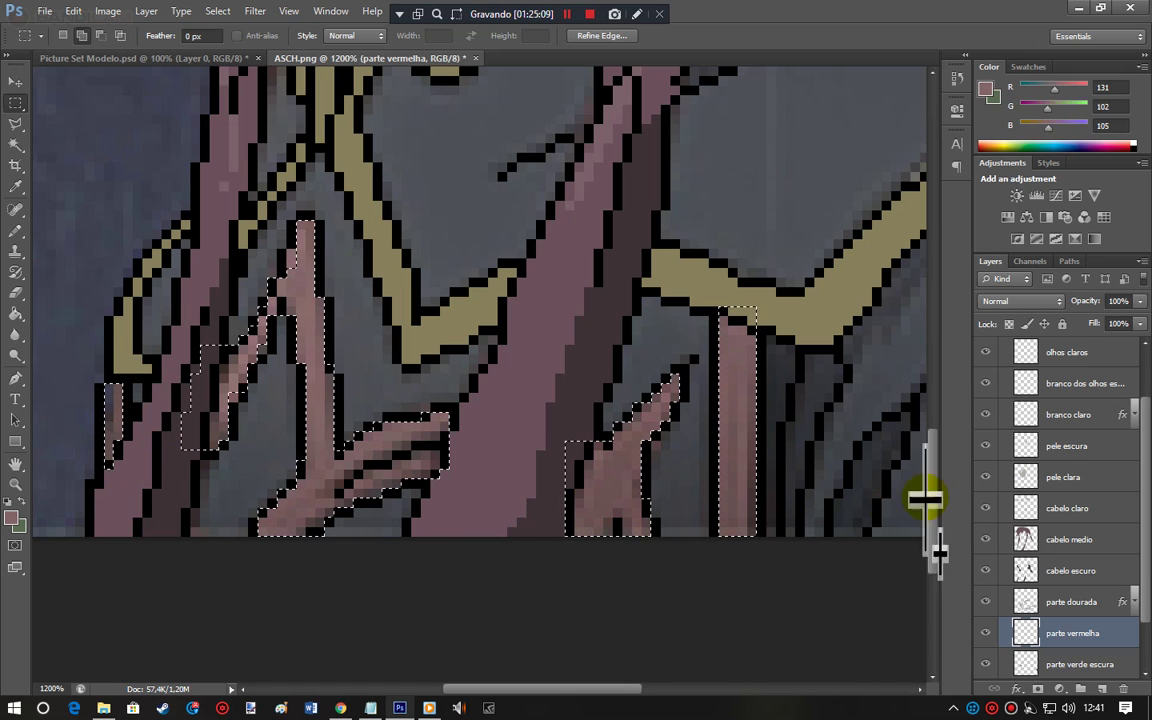
# Step: Move the parte vermelha layer below parte verde escura and fill the selected red parts with the sampled muted red, clearing the selection
pyautogui.moveTo(931, 500)
pyautogui.mouseDown()
pyautogui.moveTo(926, 476)
pyautogui.moveTo(931, 505)
pyautogui.mouseUp()
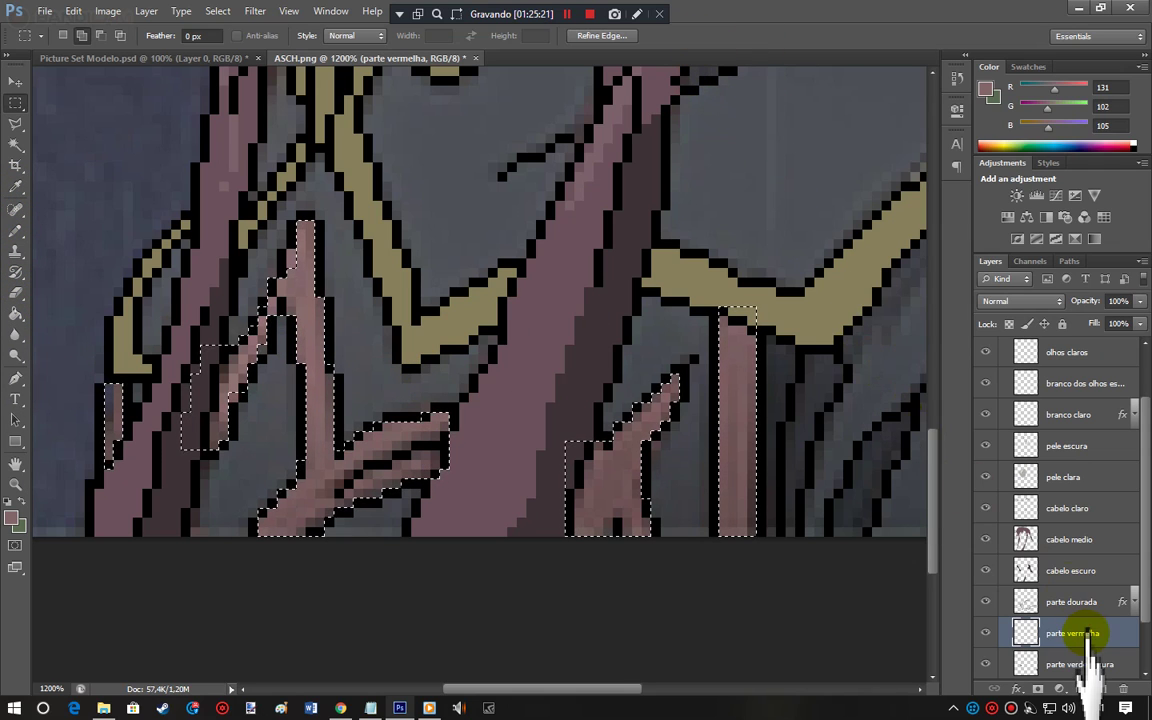
pyautogui.scroll(-2, 1140, 492)
pyautogui.moveTo(1093, 571); pyautogui.dragTo(1098, 603)
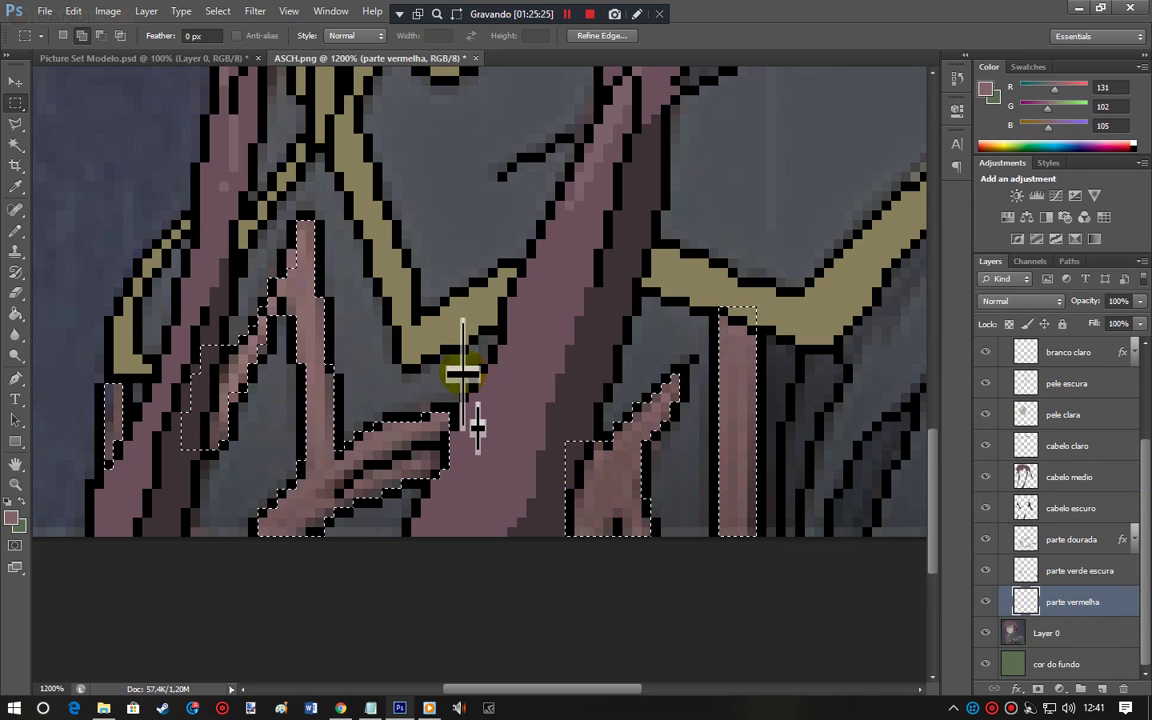
pyautogui.hotkey('alt', 'BackSpace')
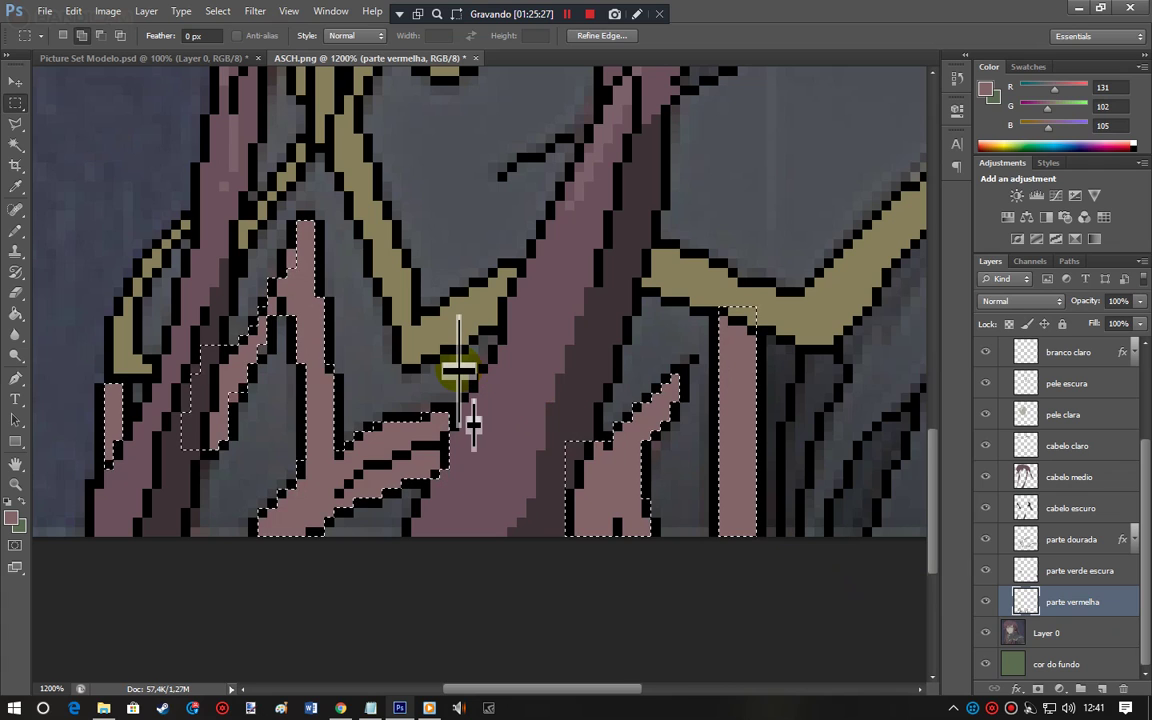
pyautogui.hotkey('ctrl', 'd')
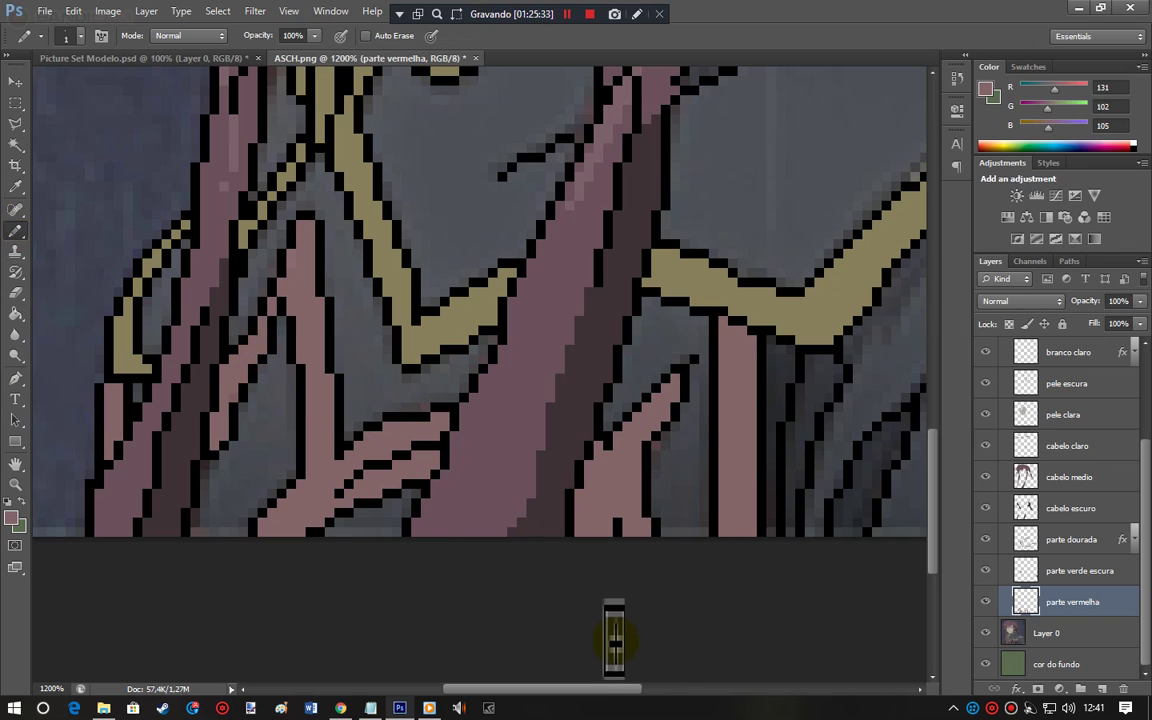
# Step: Create a new layer named roupa escura directly above the parte vermelha layer
pyautogui.moveTo(563, 692)
pyautogui.mouseDown()
pyautogui.moveTo(643, 690)
pyautogui.moveTo(541, 690)
pyautogui.mouseUp()
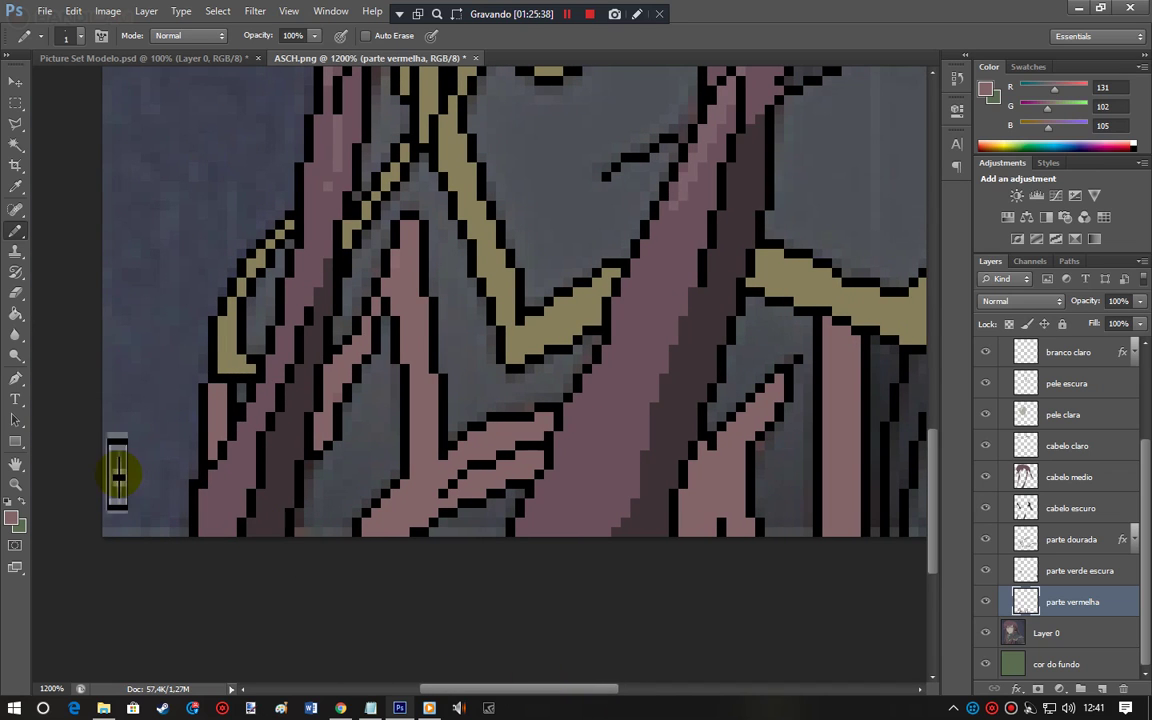
pyautogui.click(16, 484)
pyautogui.rightClick(268, 480)
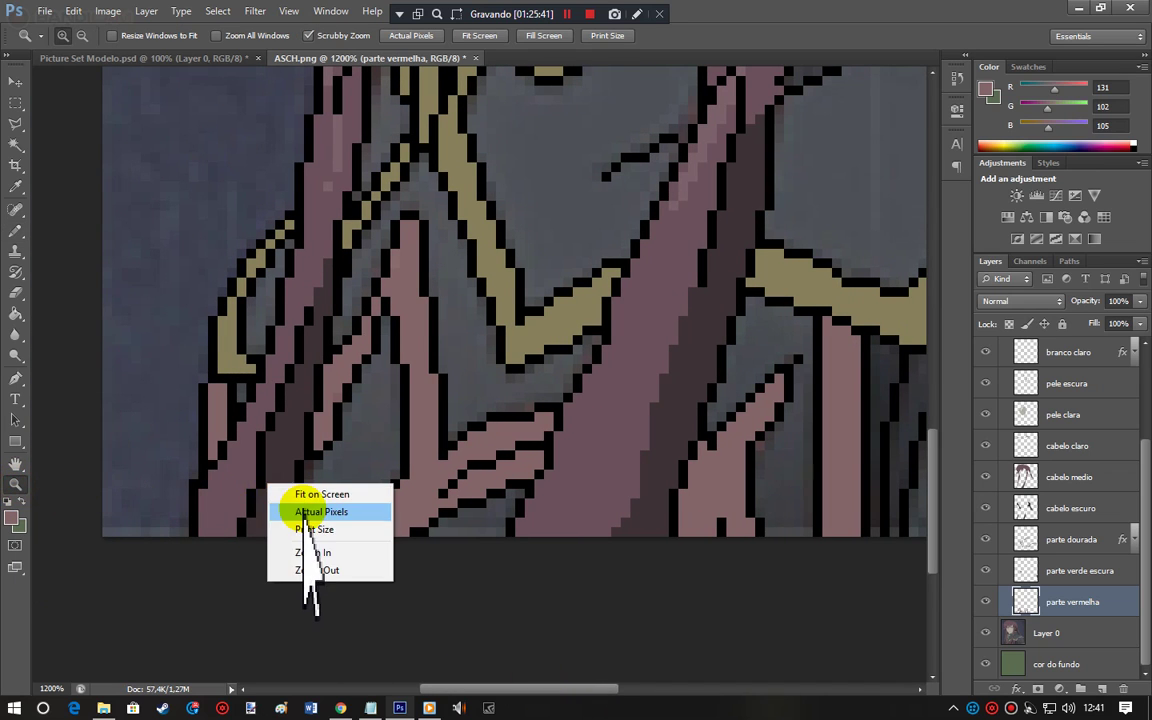
pyautogui.click(278, 506)
pyautogui.moveTo(514, 411); pyautogui.dragTo(519, 470)
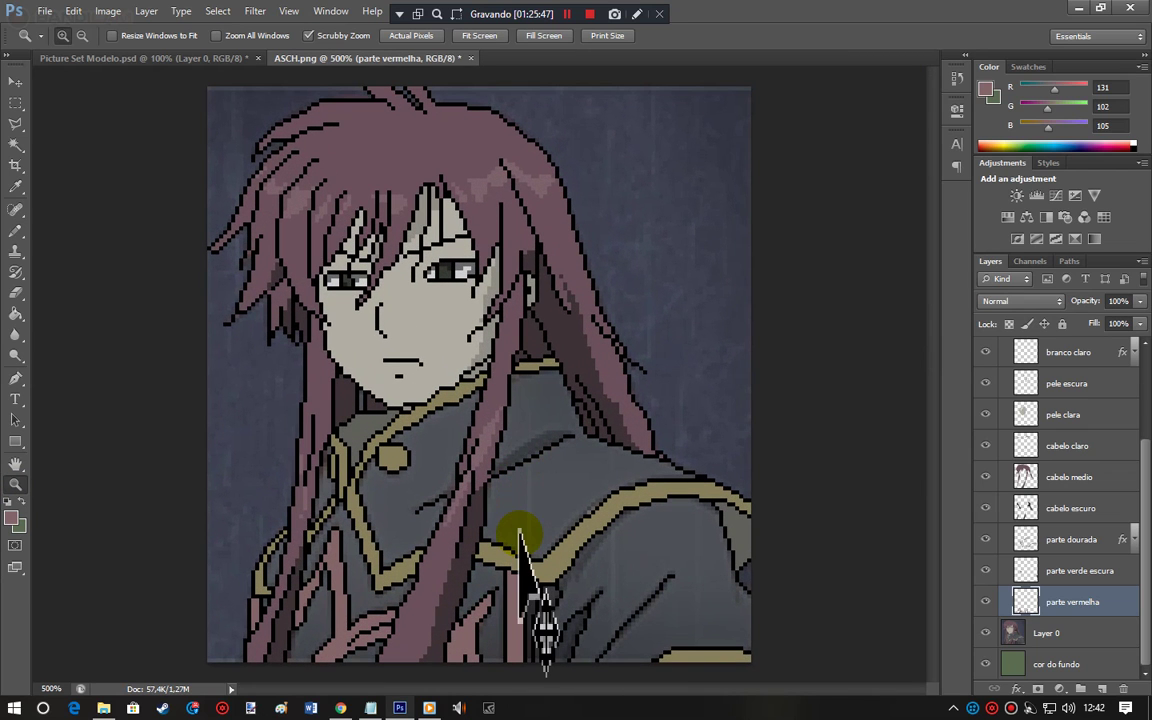
pyautogui.hotkey('ctrl', 'shift', 'n')
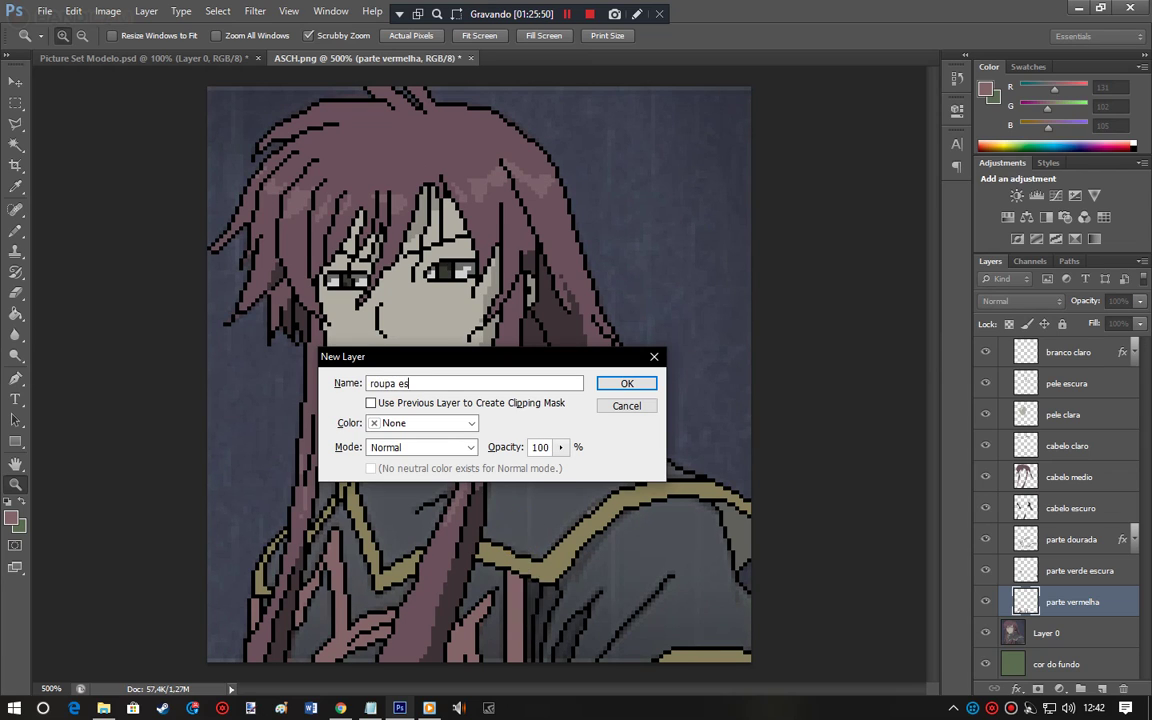
pyautogui.press('Return')
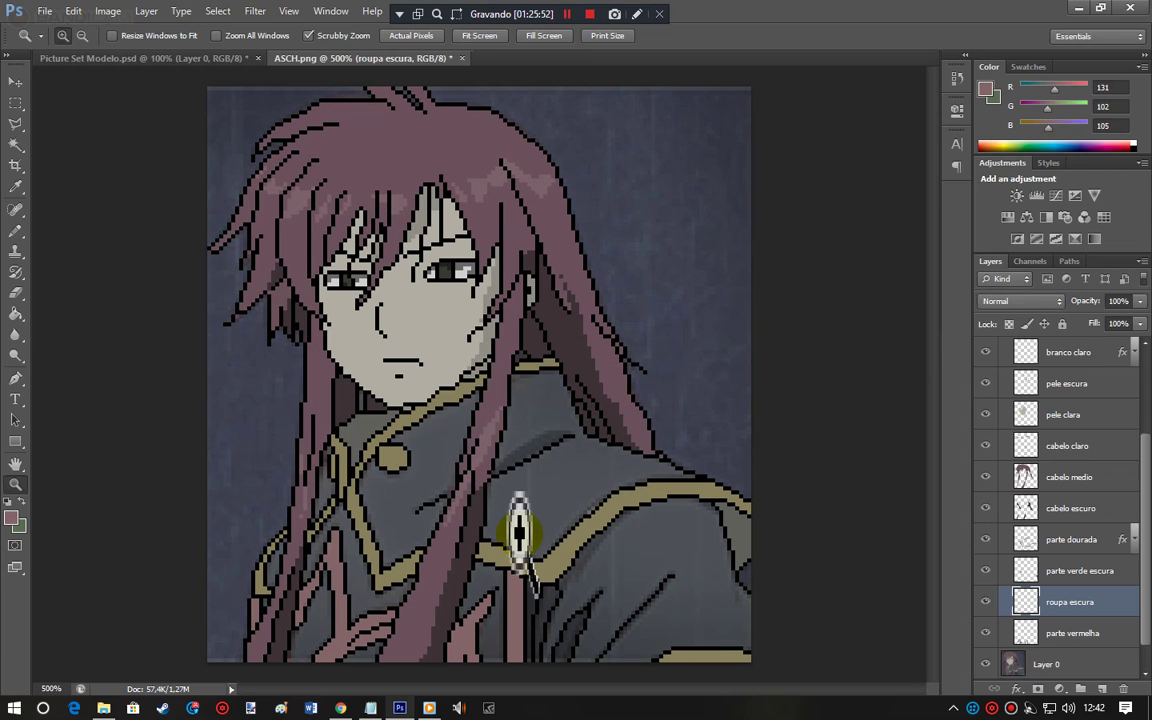
# Step: Move the roupa escura layer below parte vermelha and sample the coat's dark shadow grey with the Pencil tool
pyautogui.moveTo(1050, 630); pyautogui.dragTo(1070, 600)
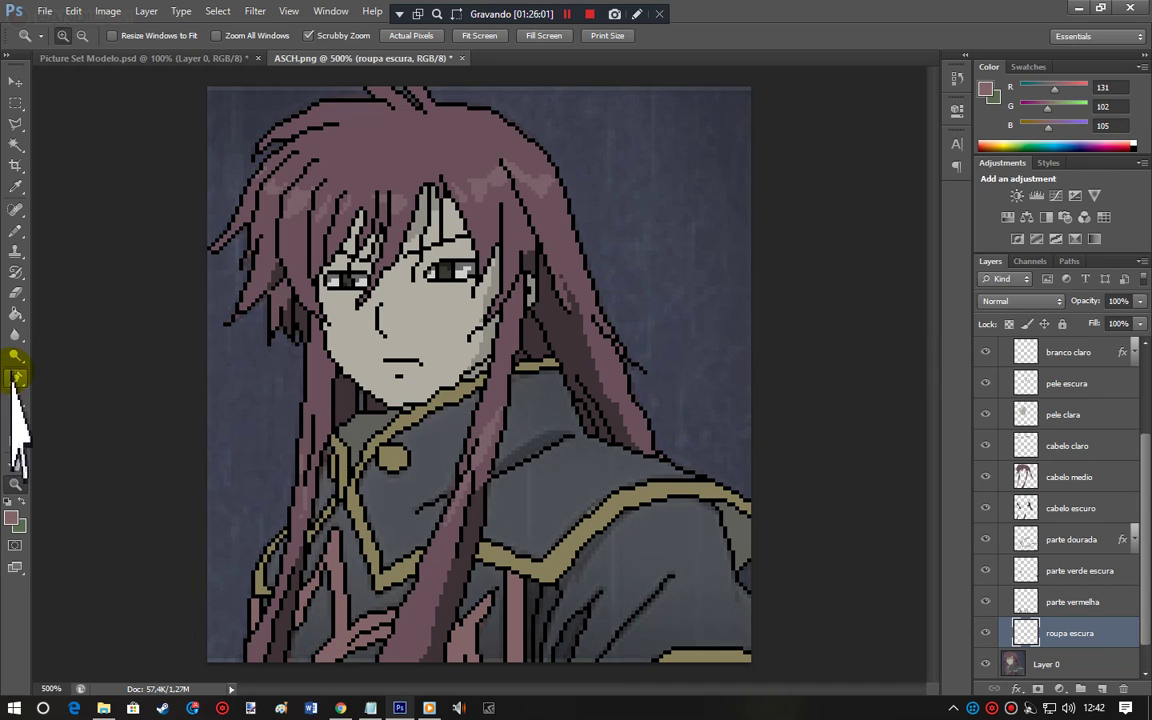
pyautogui.click(12, 234)
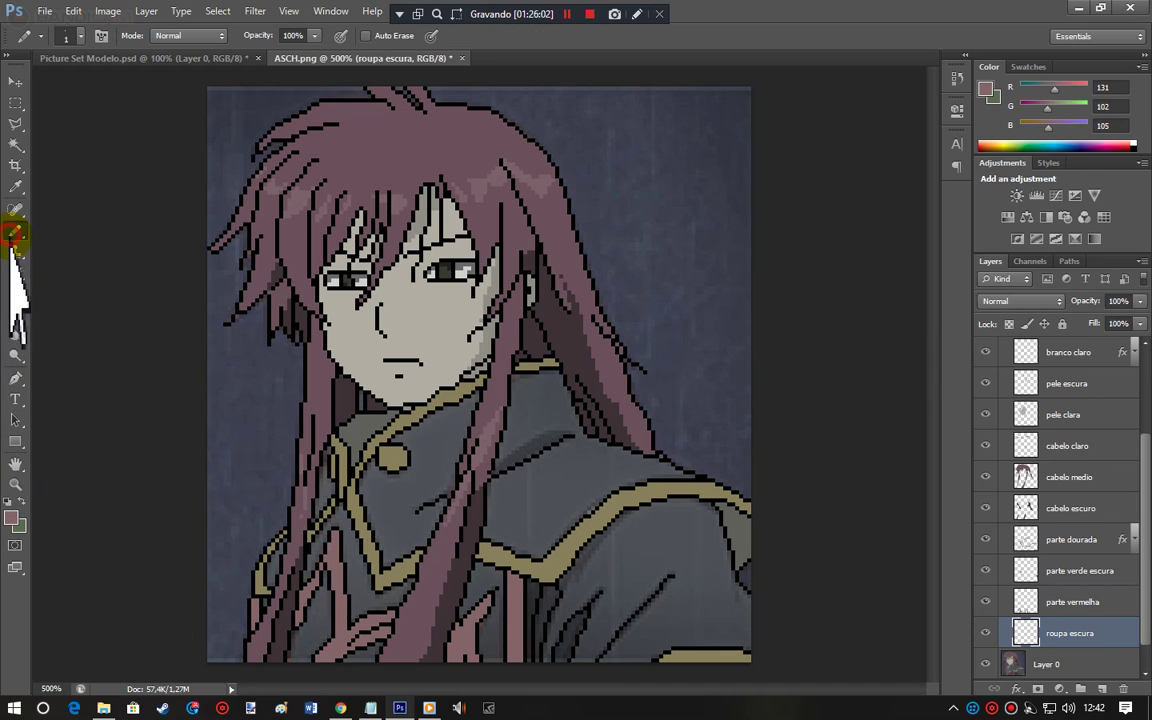
pyautogui.keyDown('alt'); pyautogui.click(527, 453); pyautogui.keyUp('alt')
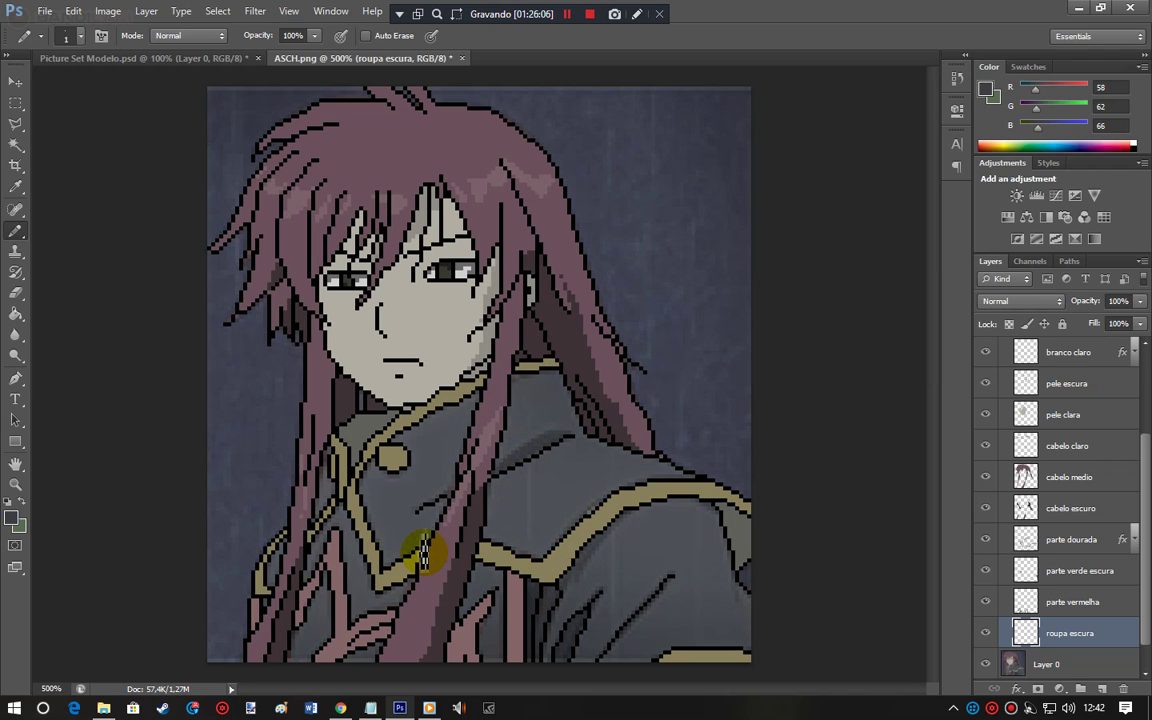
# Step: Outline the dark shoulder fold that runs behind the long hair strand with a closed Pen path
pyautogui.scroll(2, 426, 552)
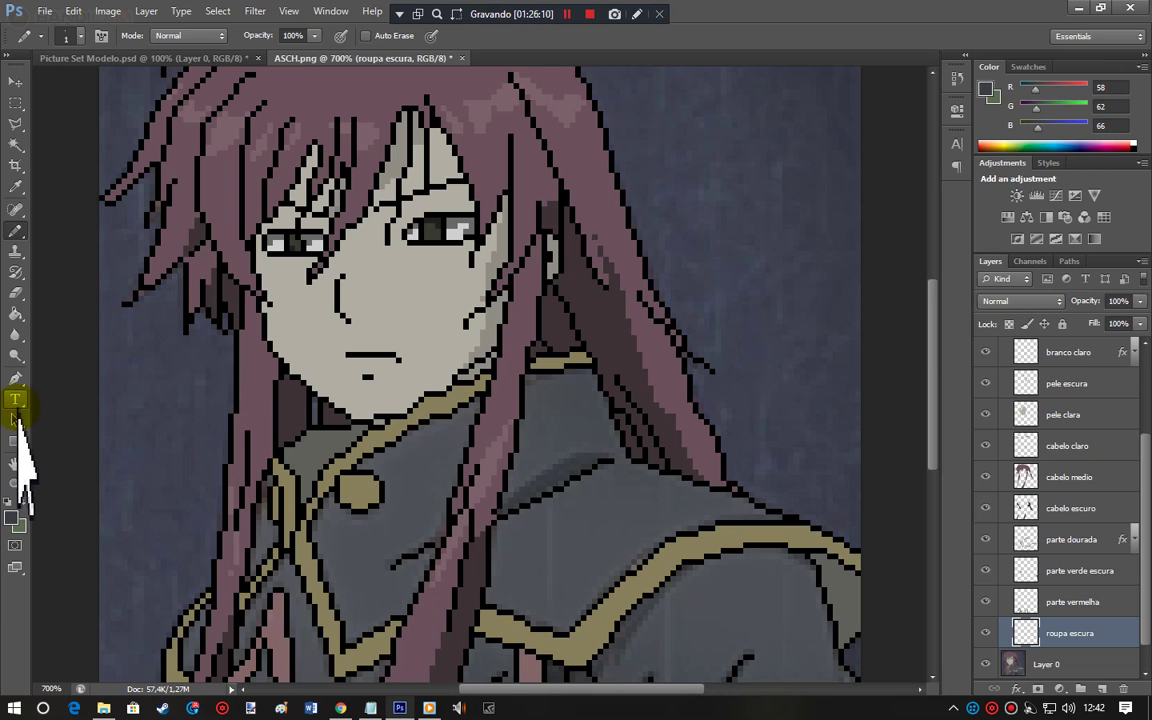
pyautogui.click(16, 380)
pyautogui.click(395, 565)
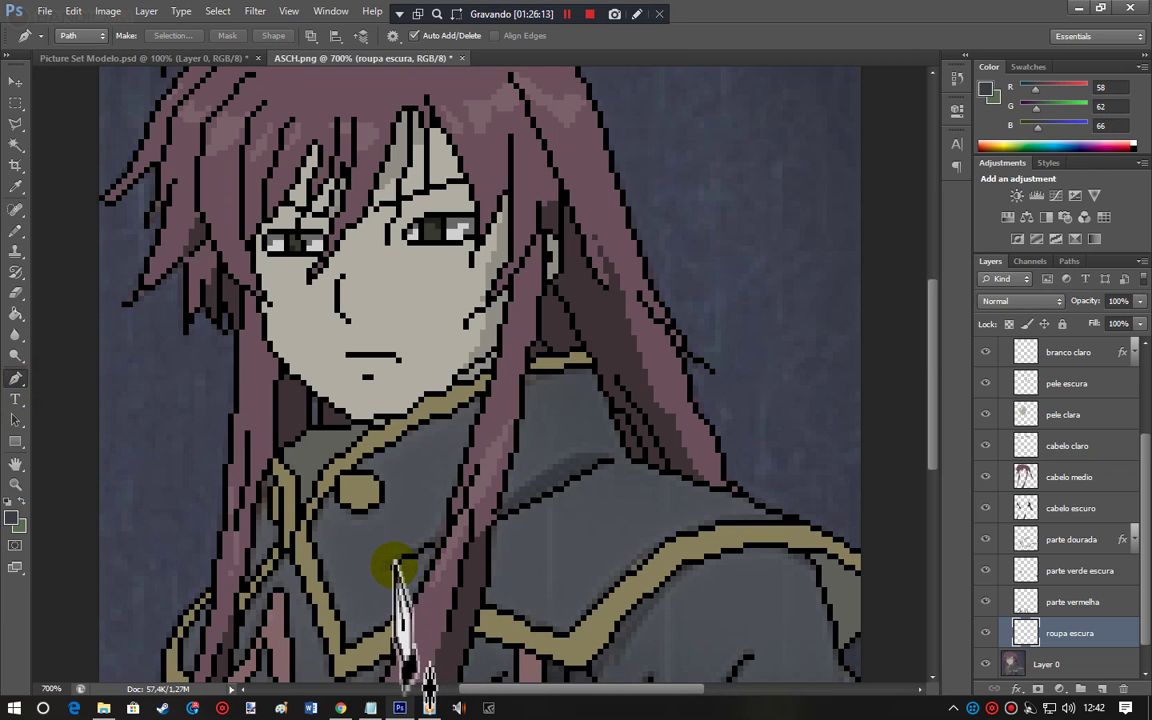
pyautogui.click(497, 520)
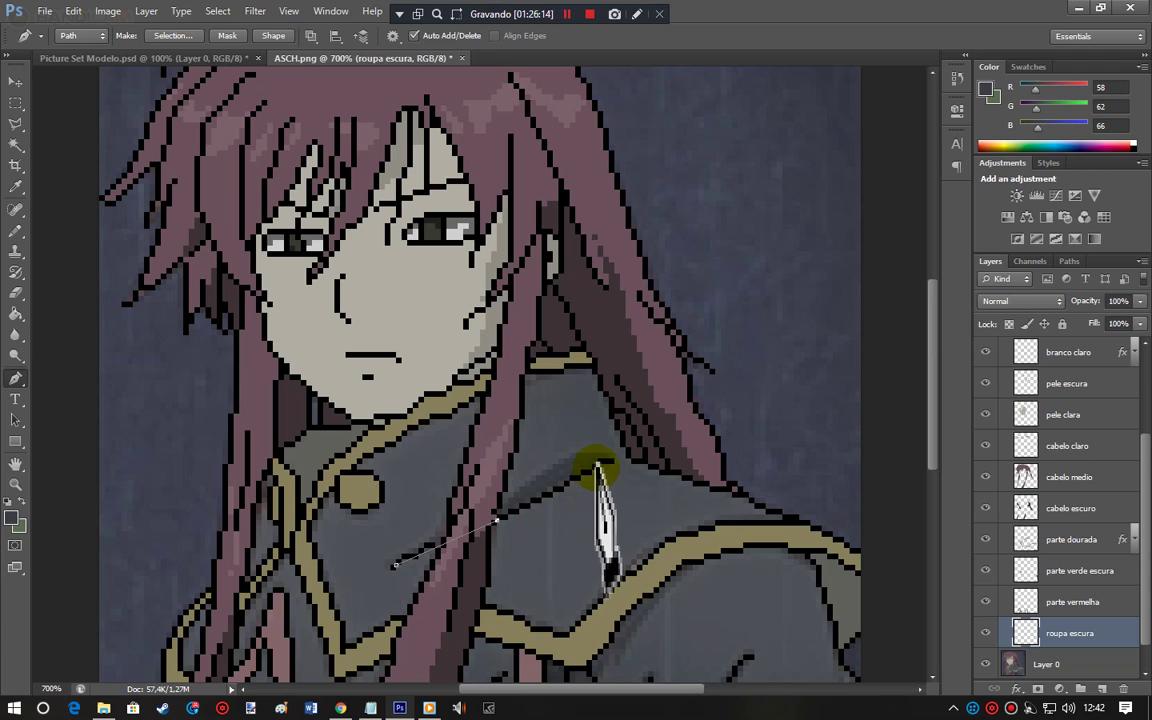
pyautogui.moveTo(607, 458); pyautogui.dragTo(452, 520)
pyautogui.click(395, 565)
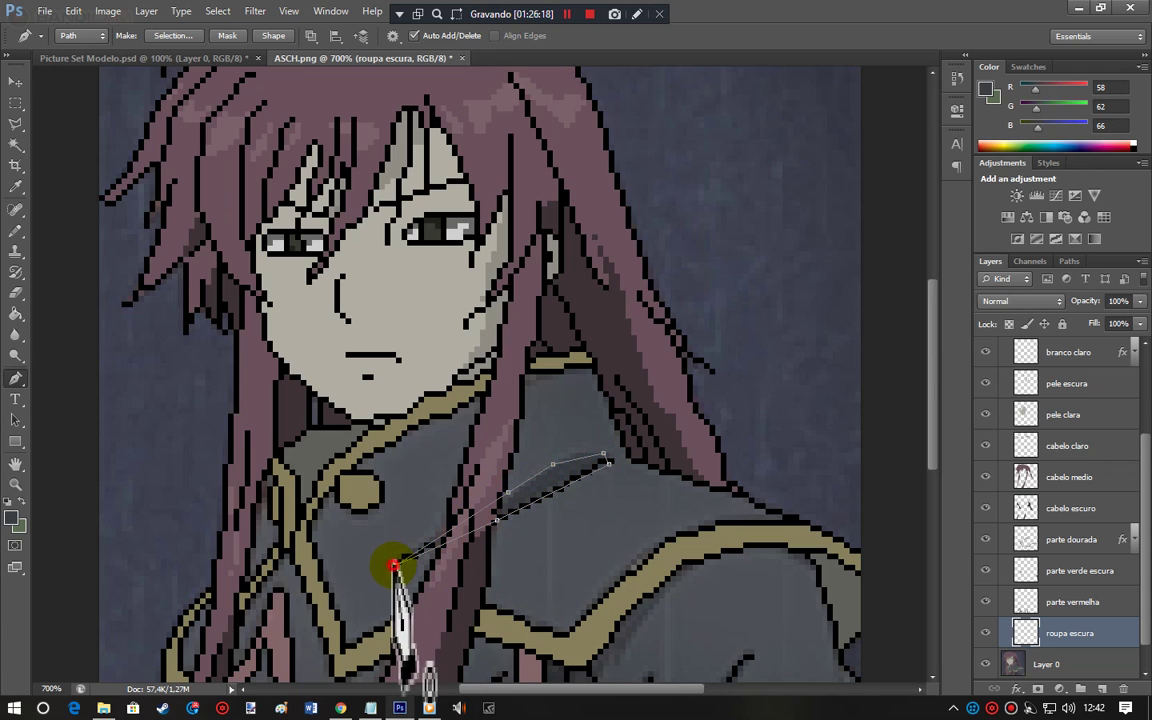
# Step: Outline the dark shaded strip between the vertical red strip and the sleeve, below the gold trim, with a closed Pen path
pyautogui.moveTo(939, 450); pyautogui.dragTo(939, 527)
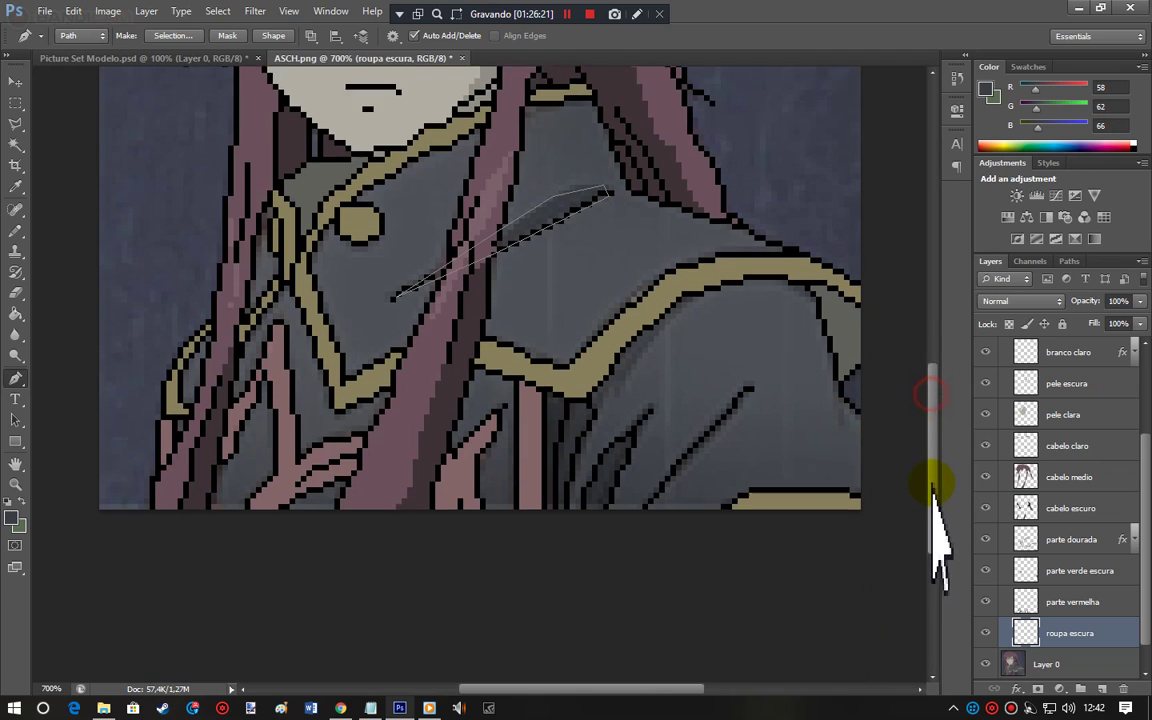
pyautogui.click(537, 362)
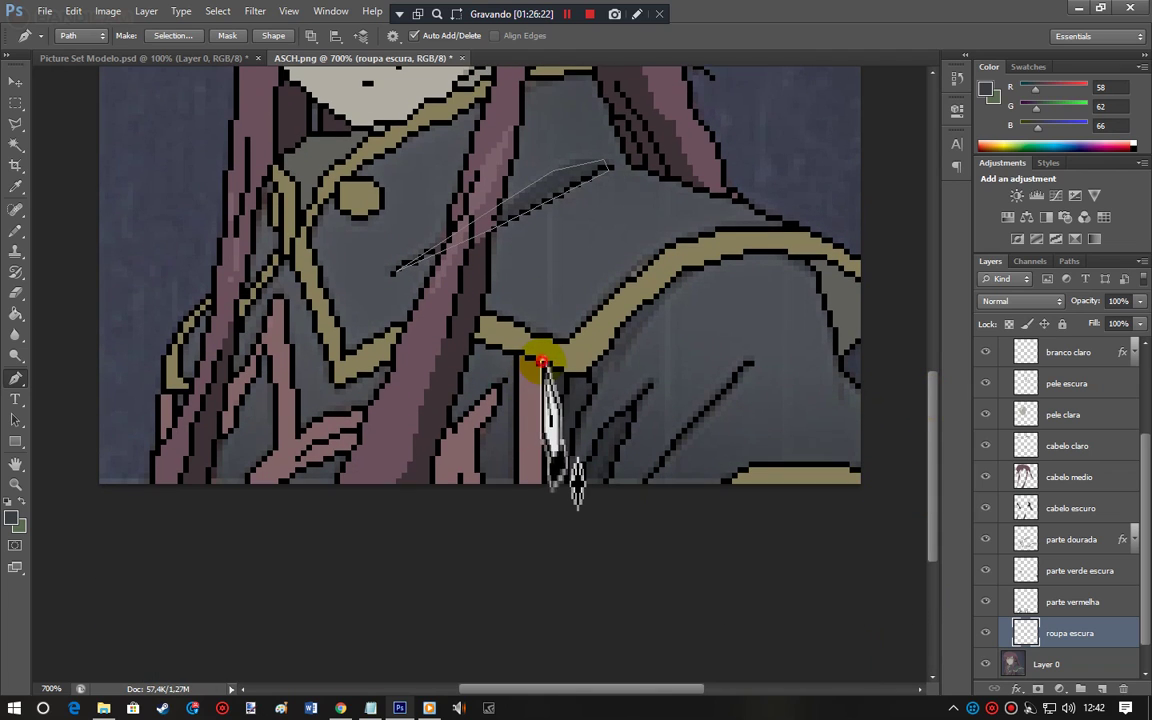
pyautogui.click(549, 488)
pyautogui.click(565, 483)
pyautogui.click(569, 445)
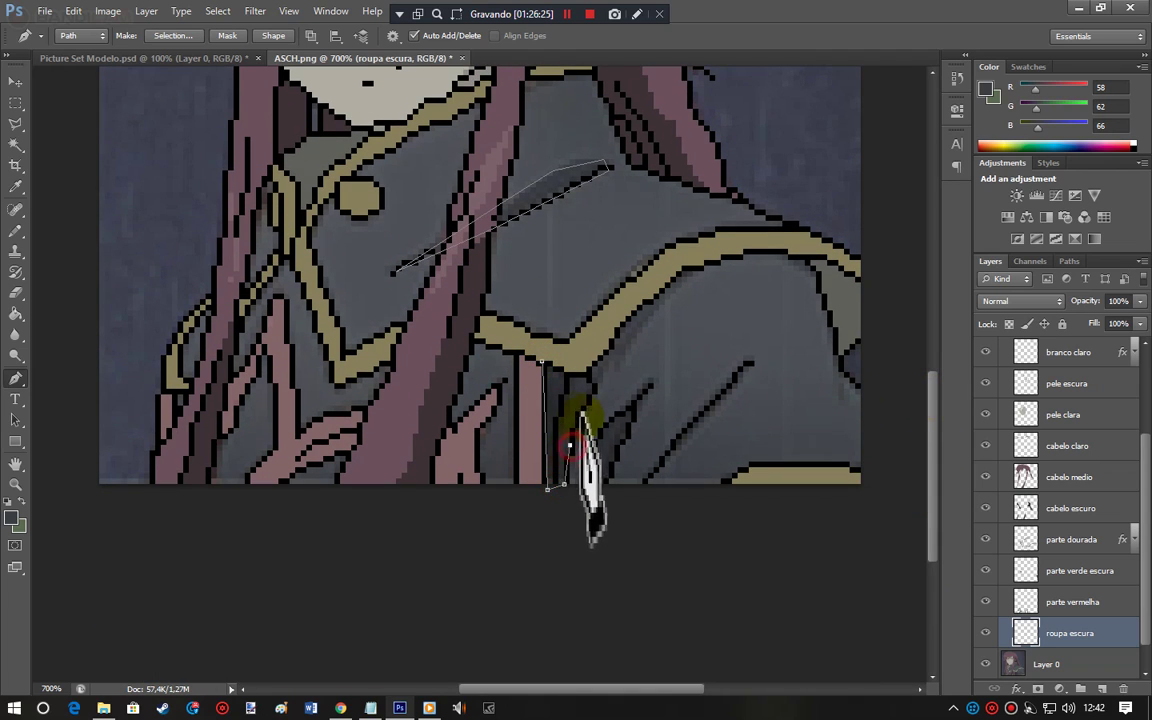
pyautogui.moveTo(540, 361); pyautogui.dragTo(600, 412)
# Step: Outline the pointed dark sleeve fold beside the shaded strip with a closed Pen path down to the canvas edge
pyautogui.click(625, 405)
pyautogui.click(597, 438)
pyautogui.click(581, 473)
pyautogui.click(581, 489)
pyautogui.click(605, 485)
pyautogui.click(626, 439)
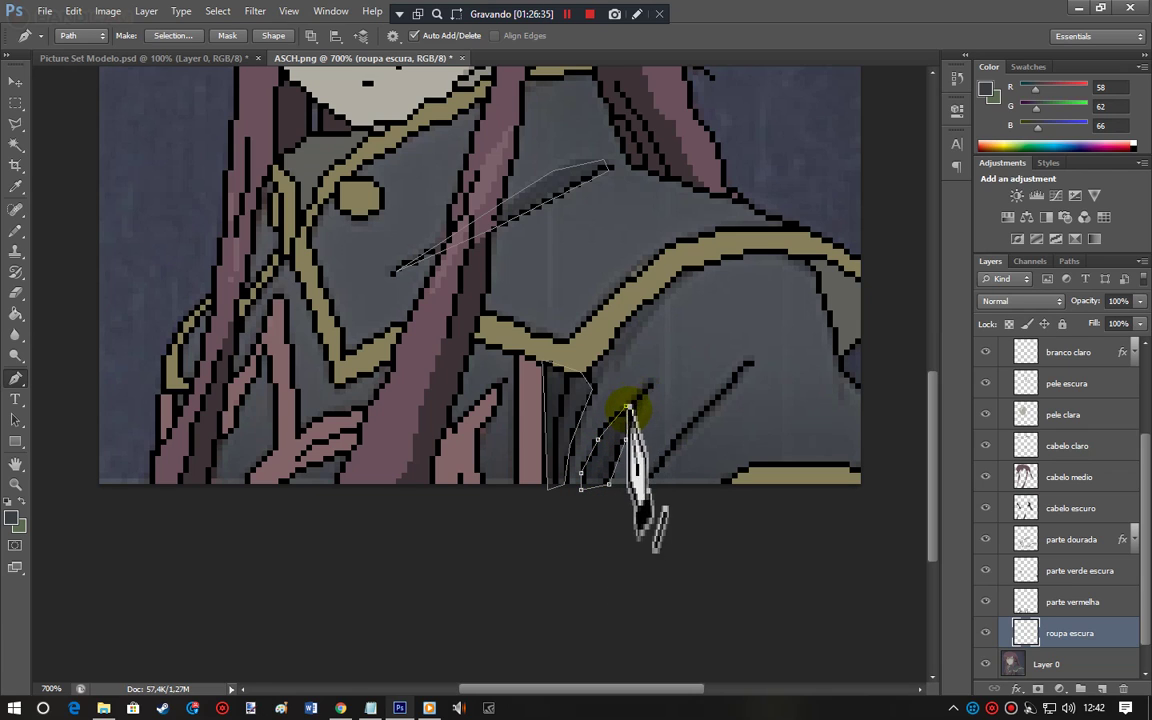
pyautogui.click(651, 383)
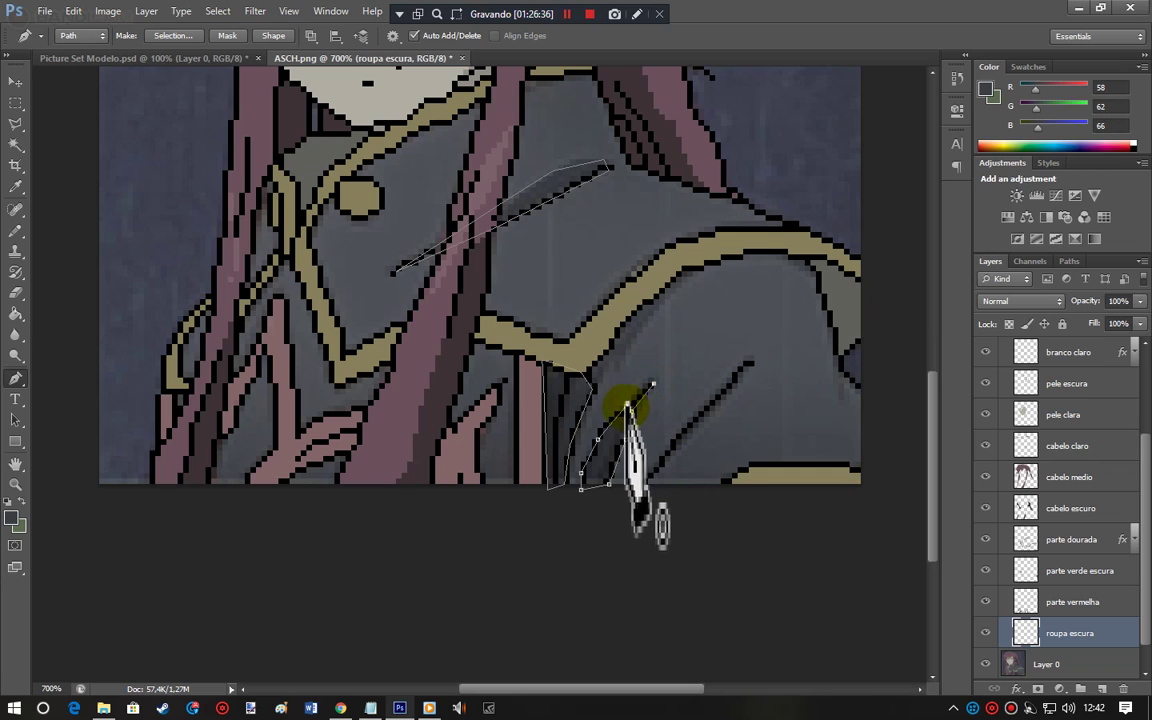
# Step: Trace the thin diagonal sleeve crease with the Pen and fill all the fold paths with the sampled dark grey
pyautogui.click(748, 362)
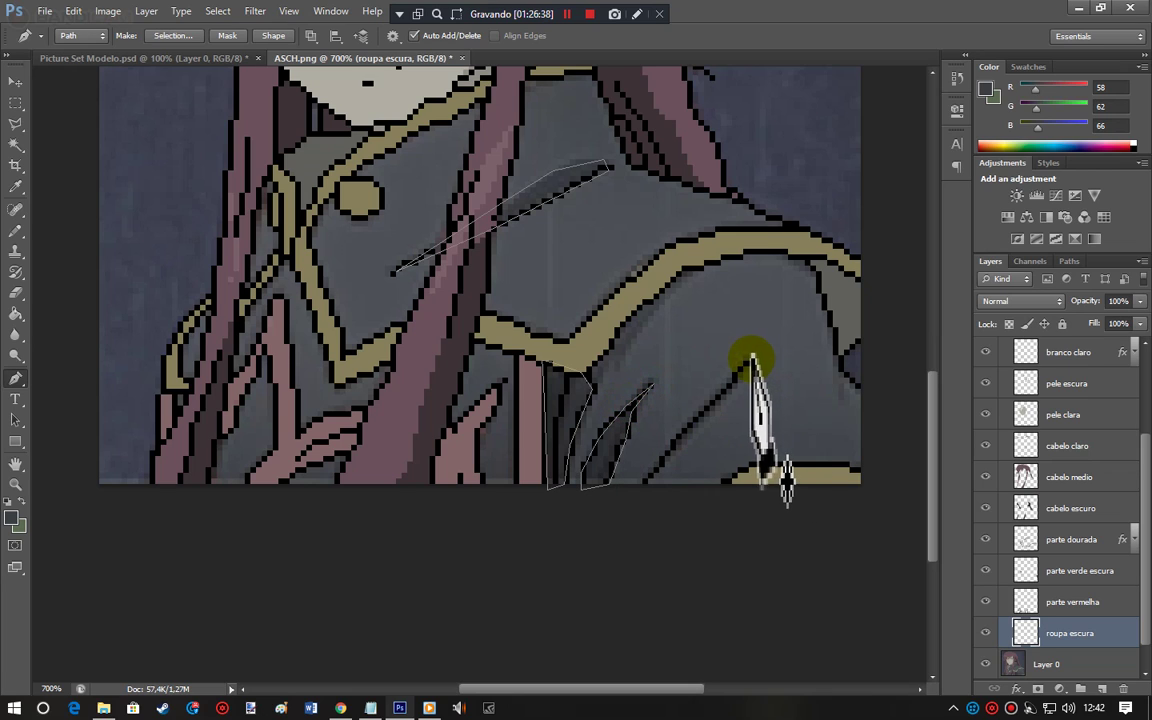
pyautogui.click(670, 449)
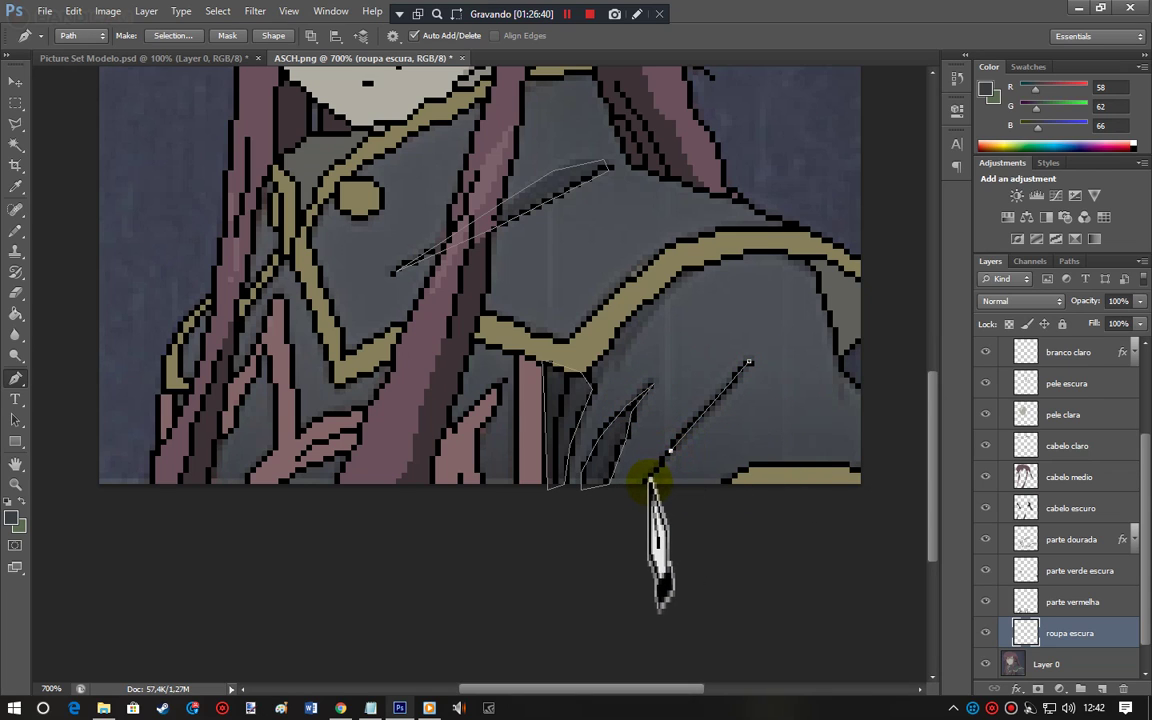
pyautogui.click(647, 484)
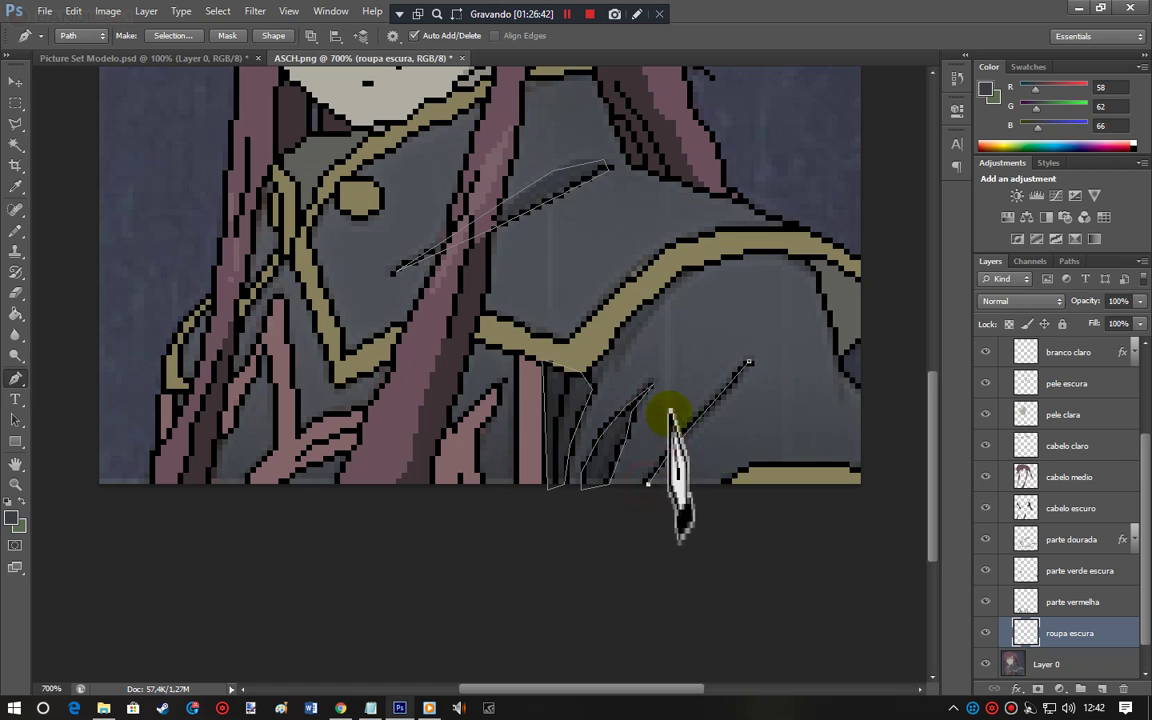
pyautogui.rightClick(678, 350)
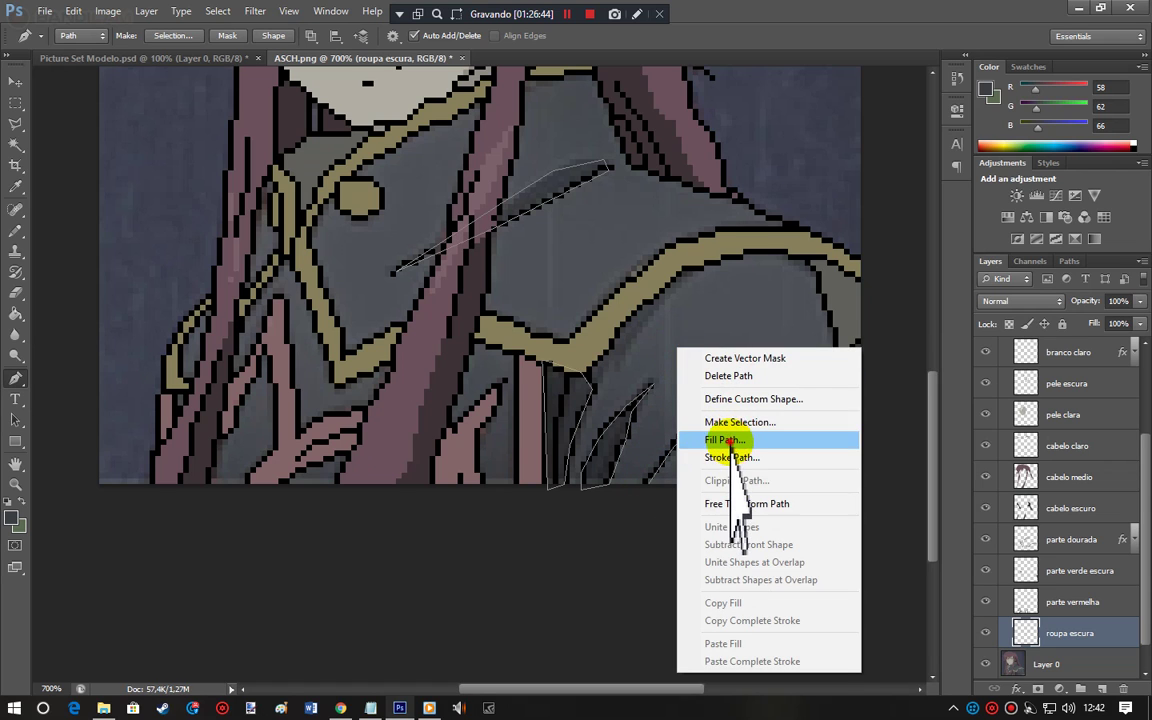
pyautogui.click(737, 442)
pyautogui.click(654, 143)
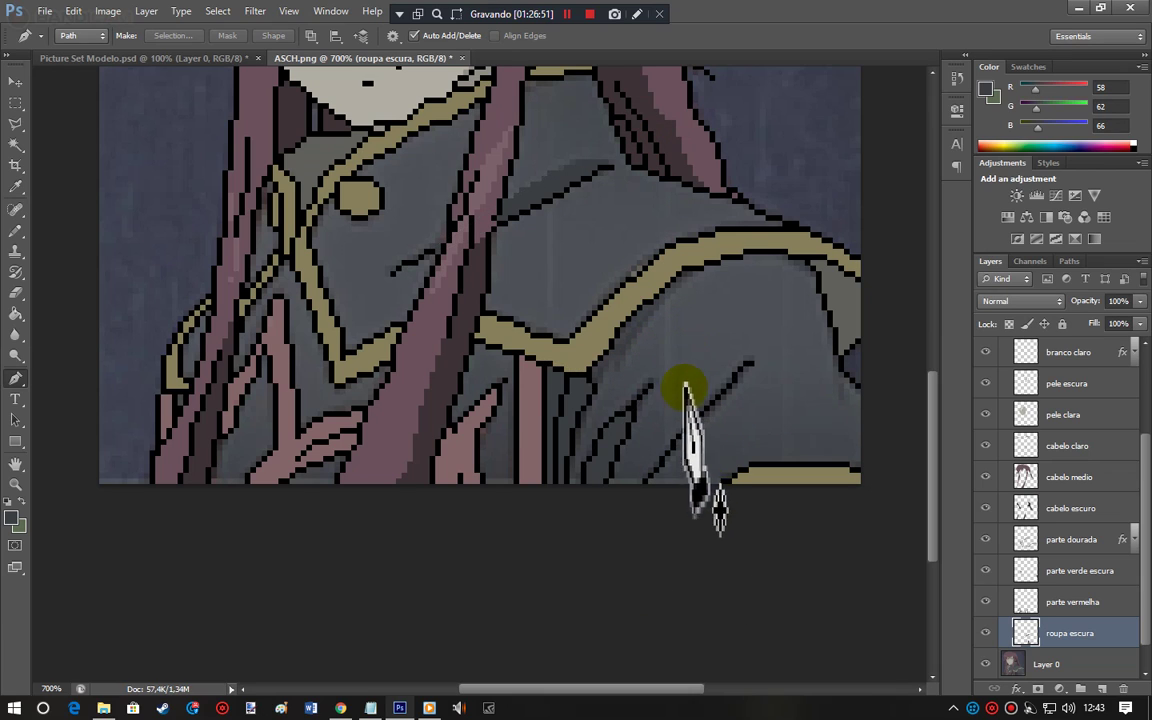
# Step: Create a new layer named roupa clara and place it directly below roupa escura
pyautogui.scroll(3, 931, 538)
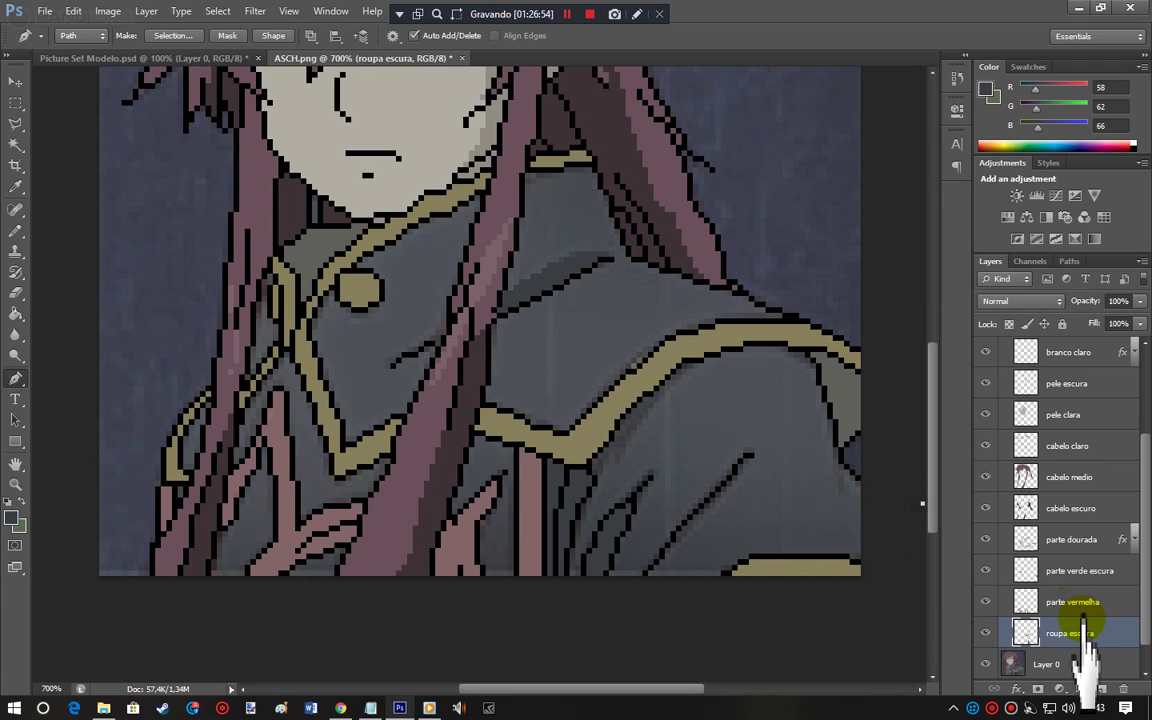
pyautogui.hotkey('ctrl', 'shift', 'n')
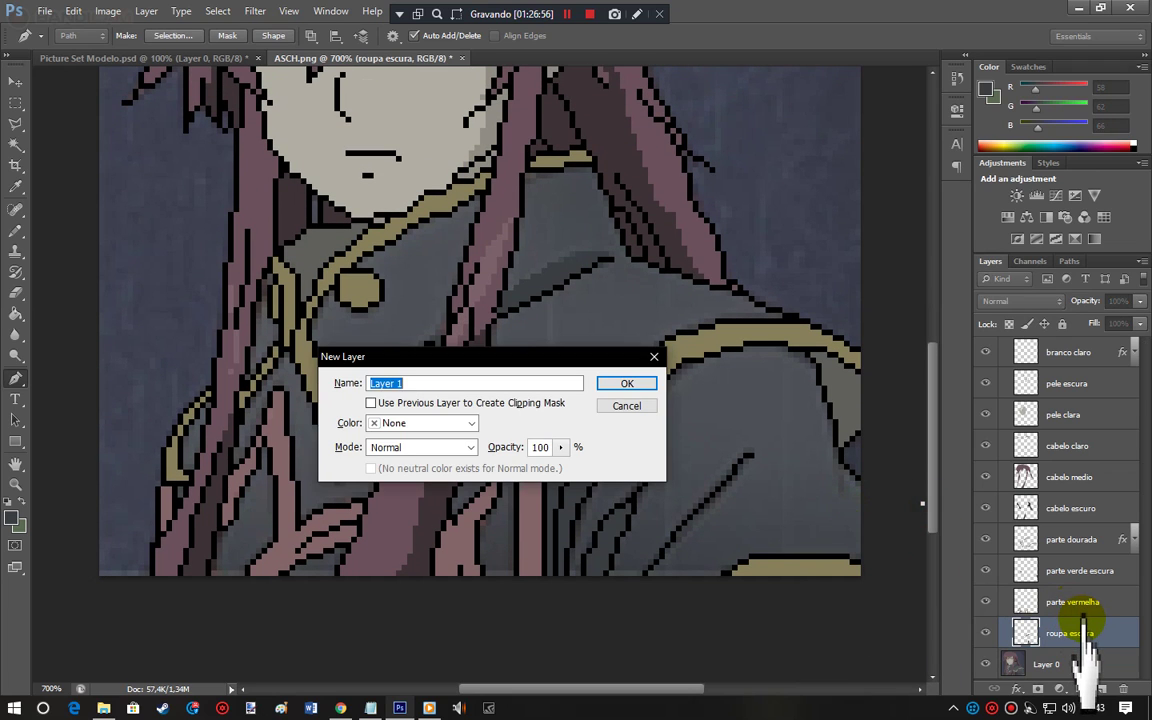
pyautogui.write('pa')
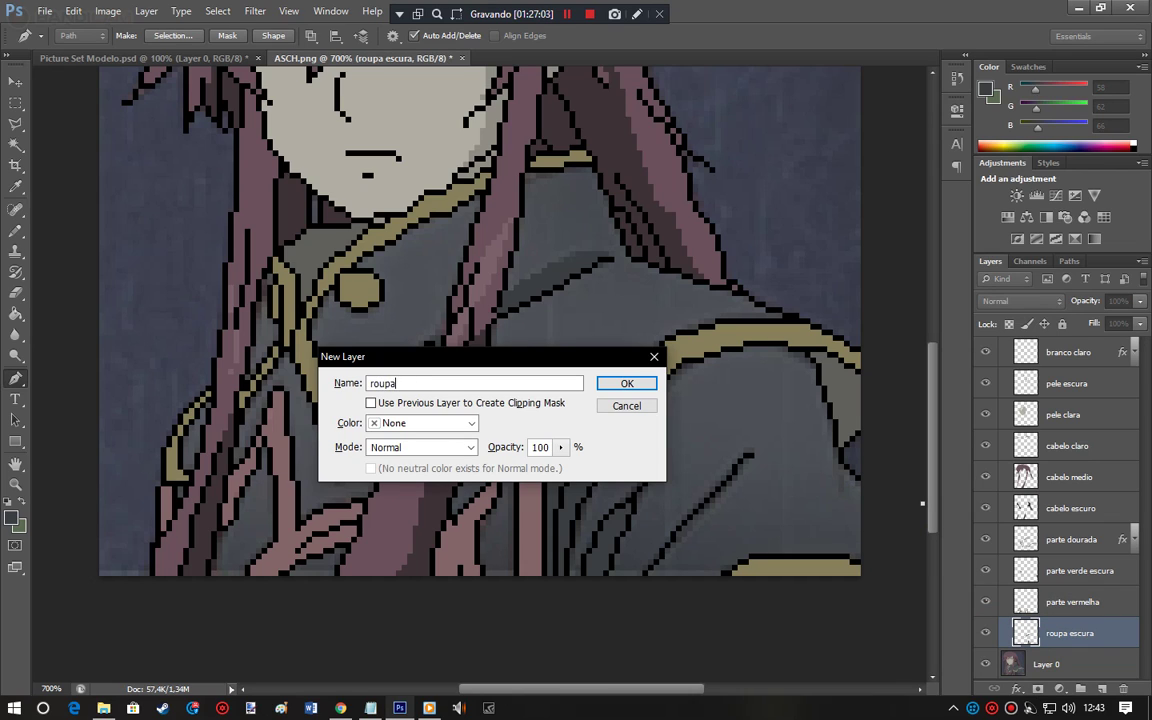
pyautogui.write('clara')
pyautogui.press('Return')
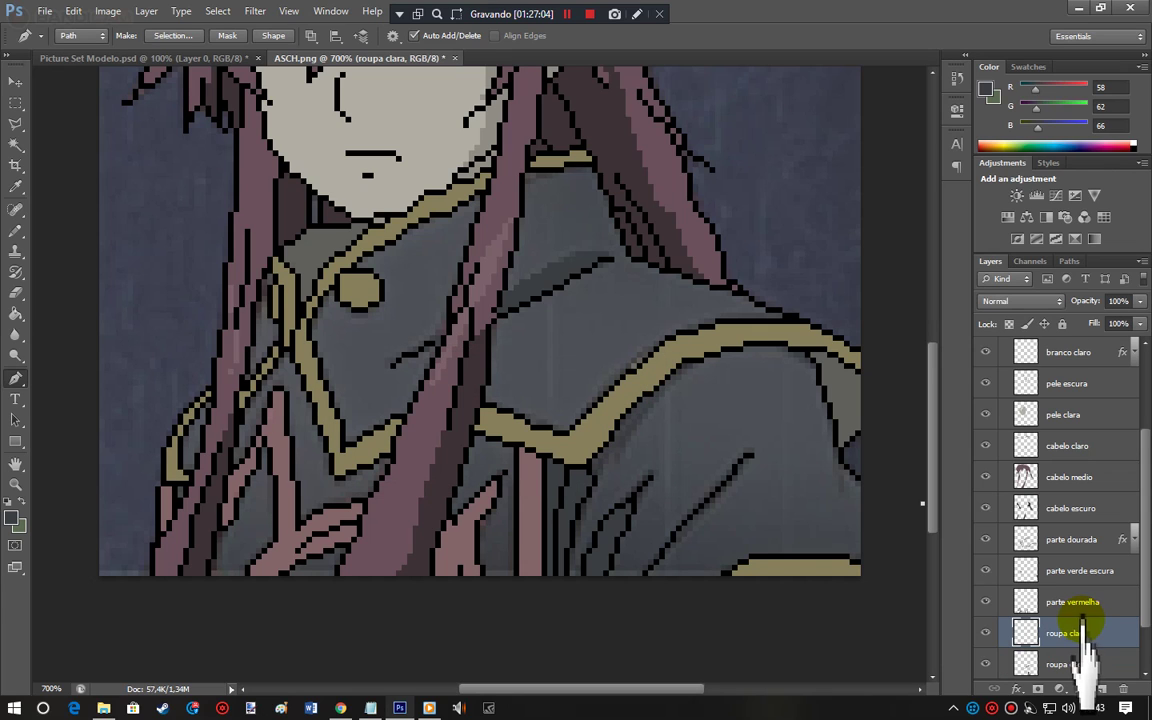
pyautogui.scroll(-2, 1142, 603)
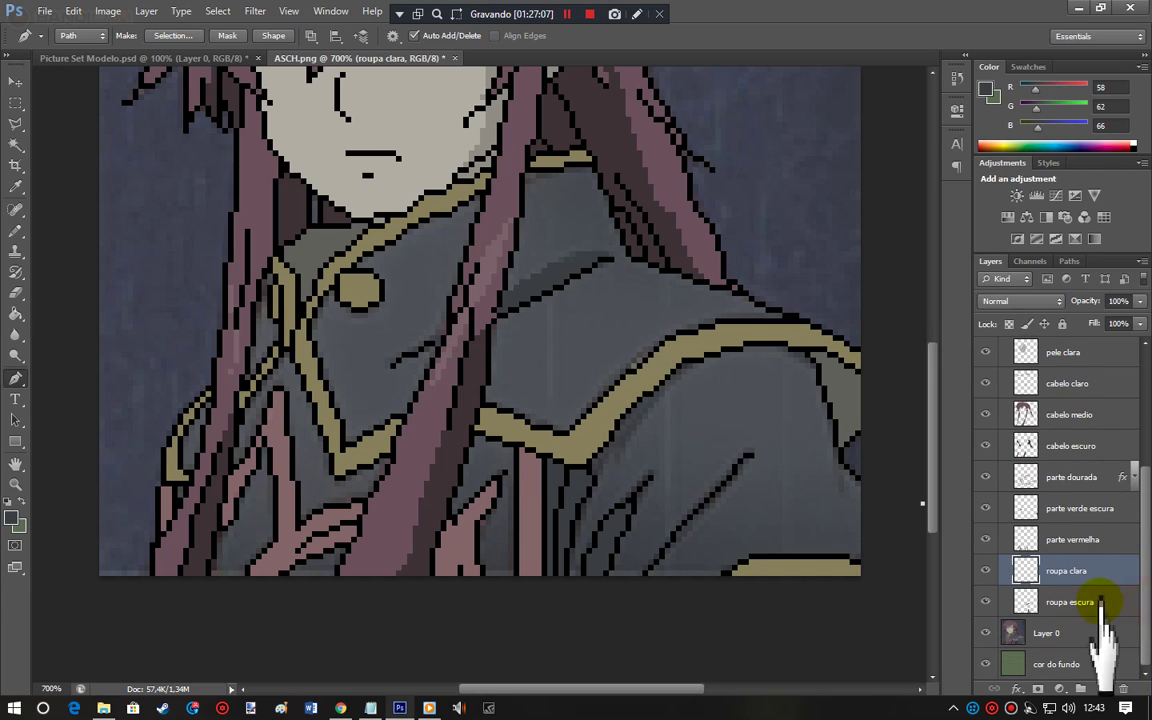
pyautogui.moveTo(1082, 570); pyautogui.dragTo(1093, 606)
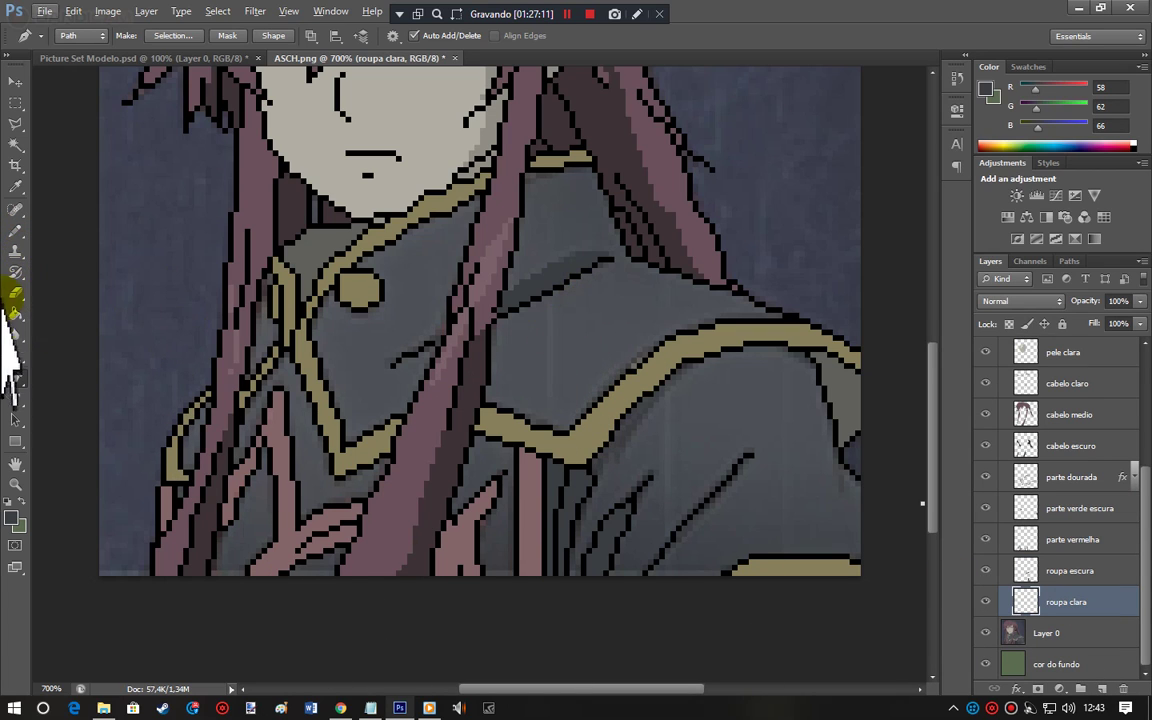
# Step: Sample the coat's lighter grey and select the coat's main body and sleeve with the Rectangular Marquee, leaving out the green cuff area
pyautogui.click(15, 230)
pyautogui.keyDown('alt'); pyautogui.click(582, 356); pyautogui.keyUp('alt')
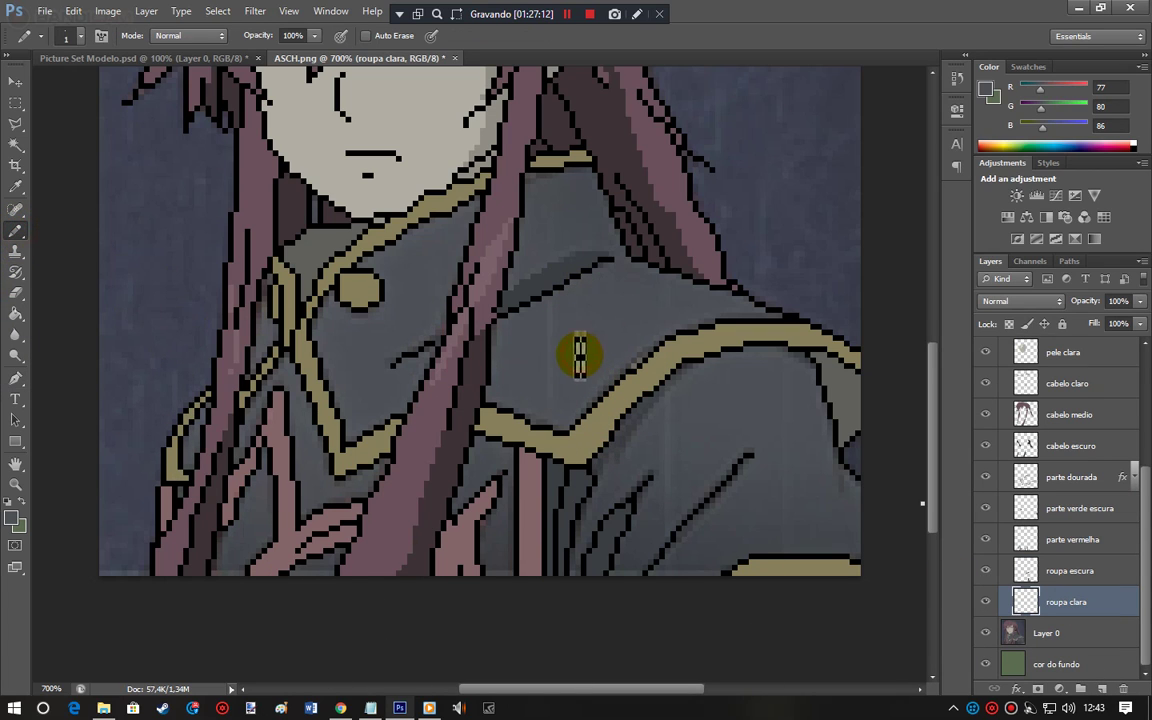
pyautogui.click(15, 104)
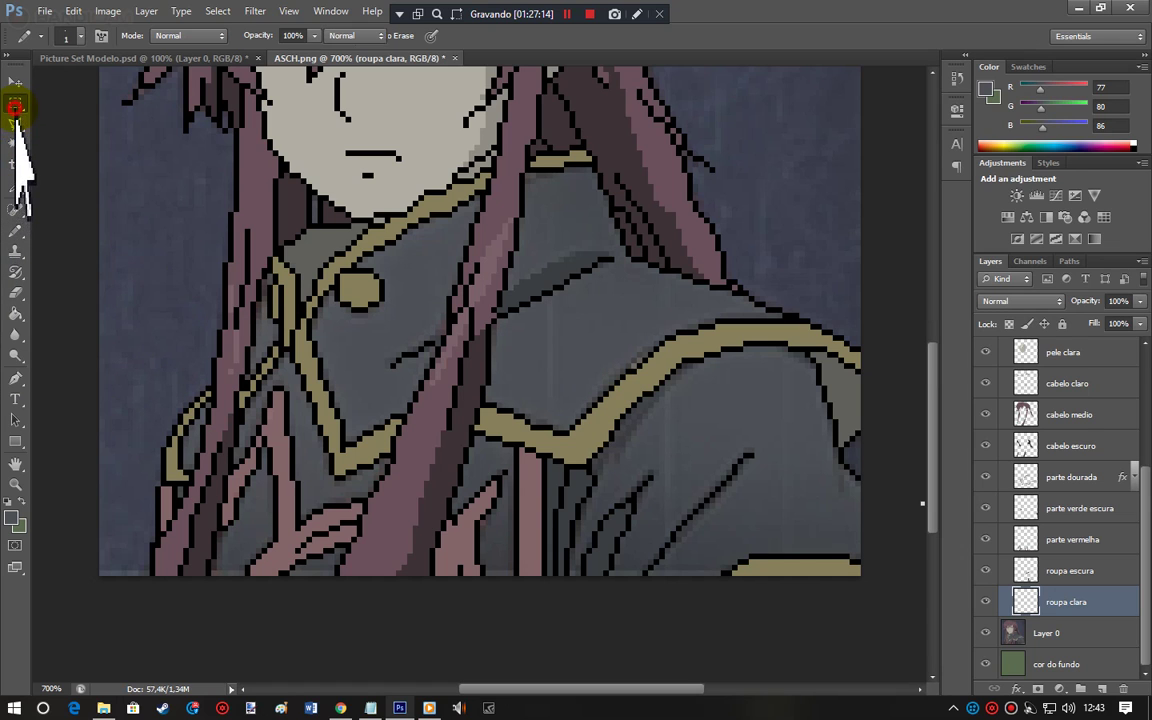
pyautogui.moveTo(250, 265); pyautogui.dragTo(726, 599)
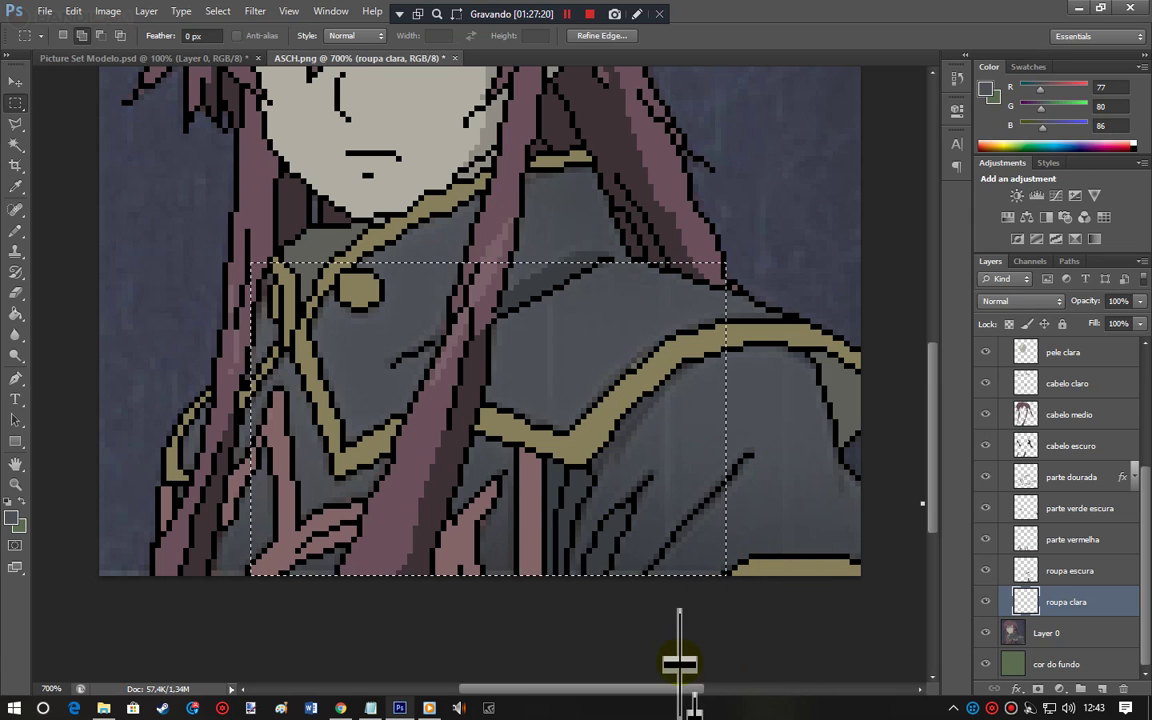
pyautogui.moveTo(660, 688); pyautogui.dragTo(698, 688)
pyautogui.moveTo(664, 343); pyautogui.dragTo(542, 571)
pyautogui.moveTo(677, 400)
pyautogui.mouseDown()
pyautogui.moveTo(689, 373)
pyautogui.moveTo(643, 571)
pyautogui.moveTo(684, 506)
pyautogui.moveTo(677, 363)
pyautogui.moveTo(658, 393)
pyautogui.mouseUp()
pyautogui.moveTo(697, 442); pyautogui.dragTo(694, 485)
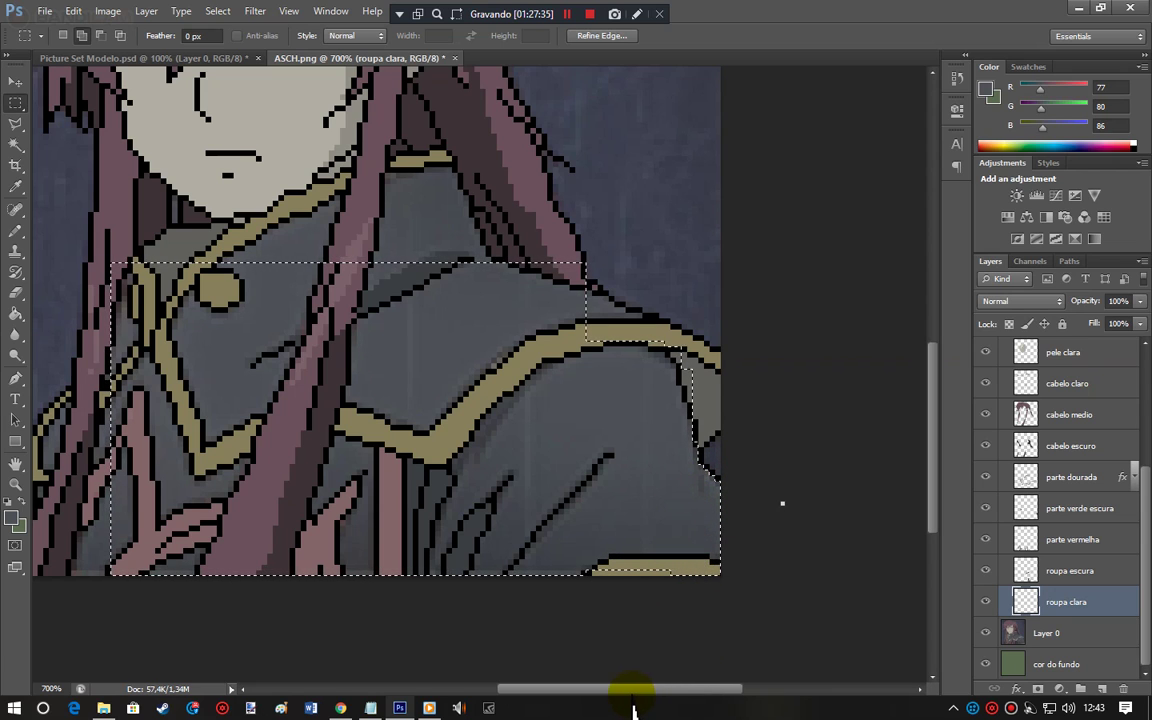
# Step: Extend the marquee selection over the coat's outer edge and collar and fill it with the sampled grey, clearing the selection
pyautogui.moveTo(633, 708); pyautogui.dragTo(579, 699)
pyautogui.moveTo(277, 401); pyautogui.dragTo(445, 592)
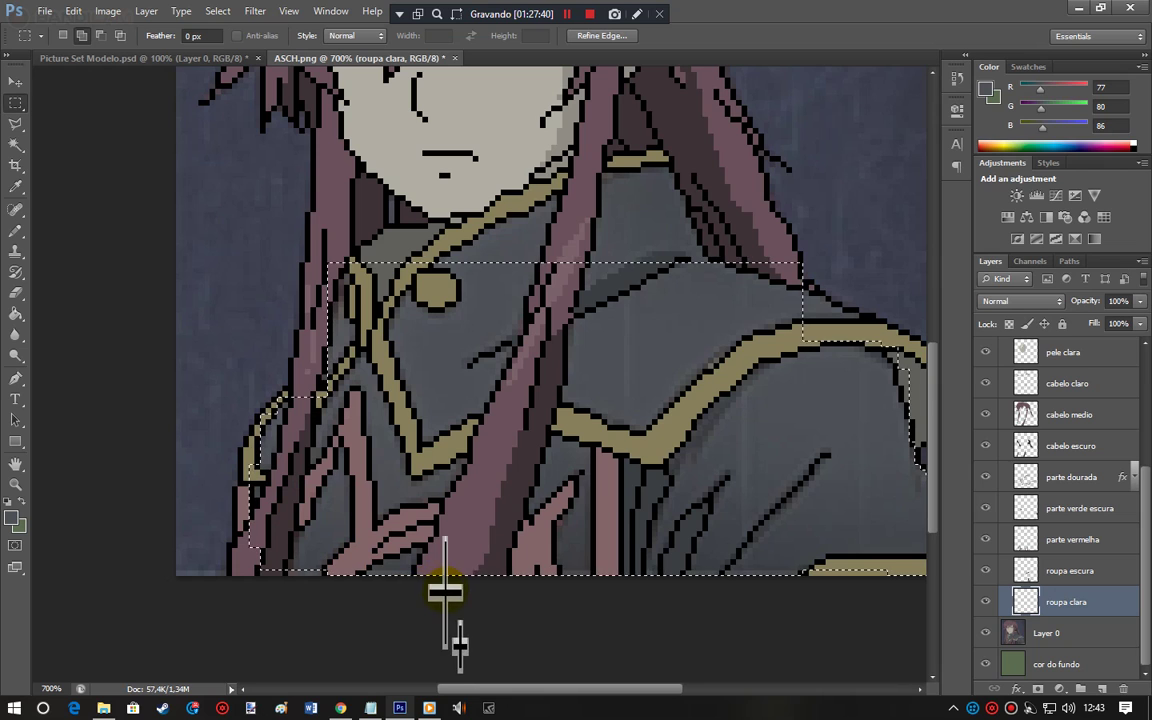
pyautogui.moveTo(244, 531); pyautogui.dragTo(432, 611)
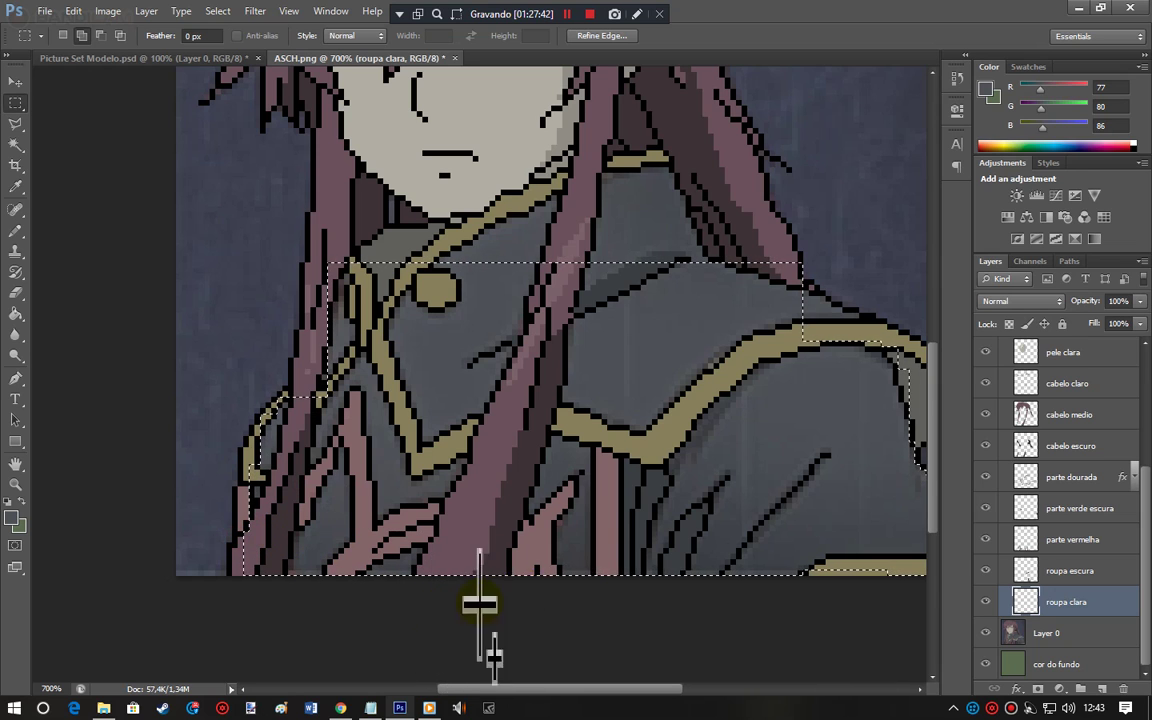
pyautogui.moveTo(694, 154); pyautogui.dragTo(617, 244)
pyautogui.moveTo(408, 152); pyautogui.dragTo(590, 300)
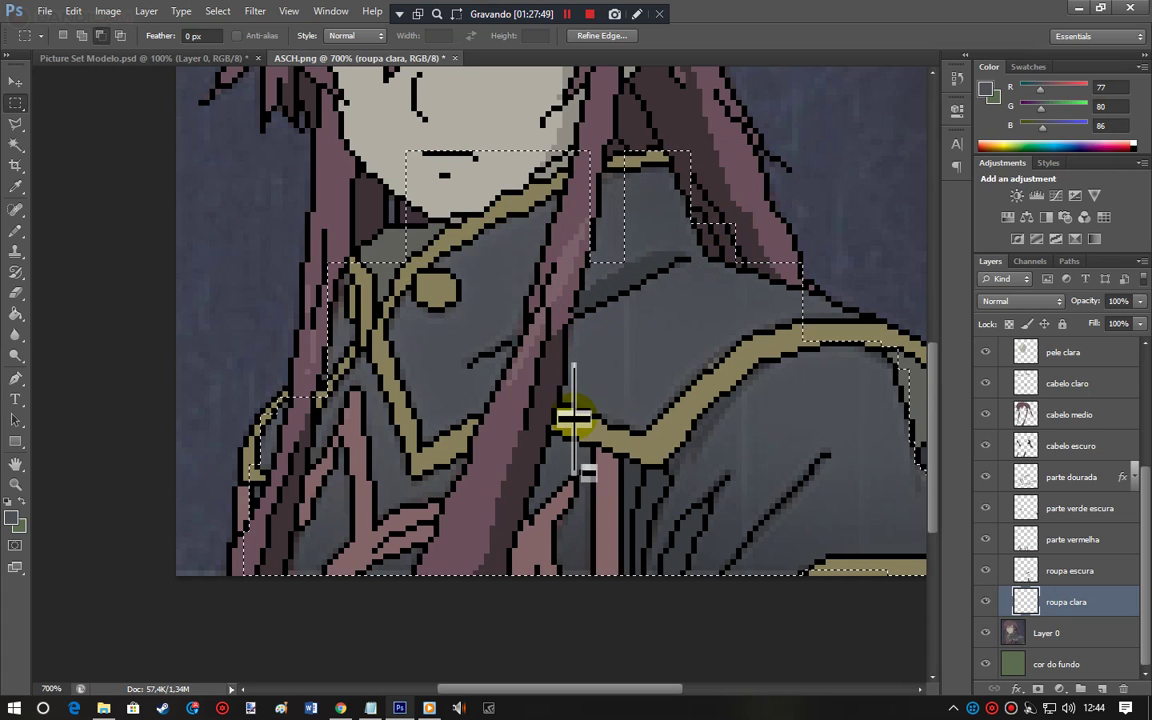
pyautogui.hotkey('alt', 'BackSpace')
pyautogui.hotkey('ctrl', 'd')
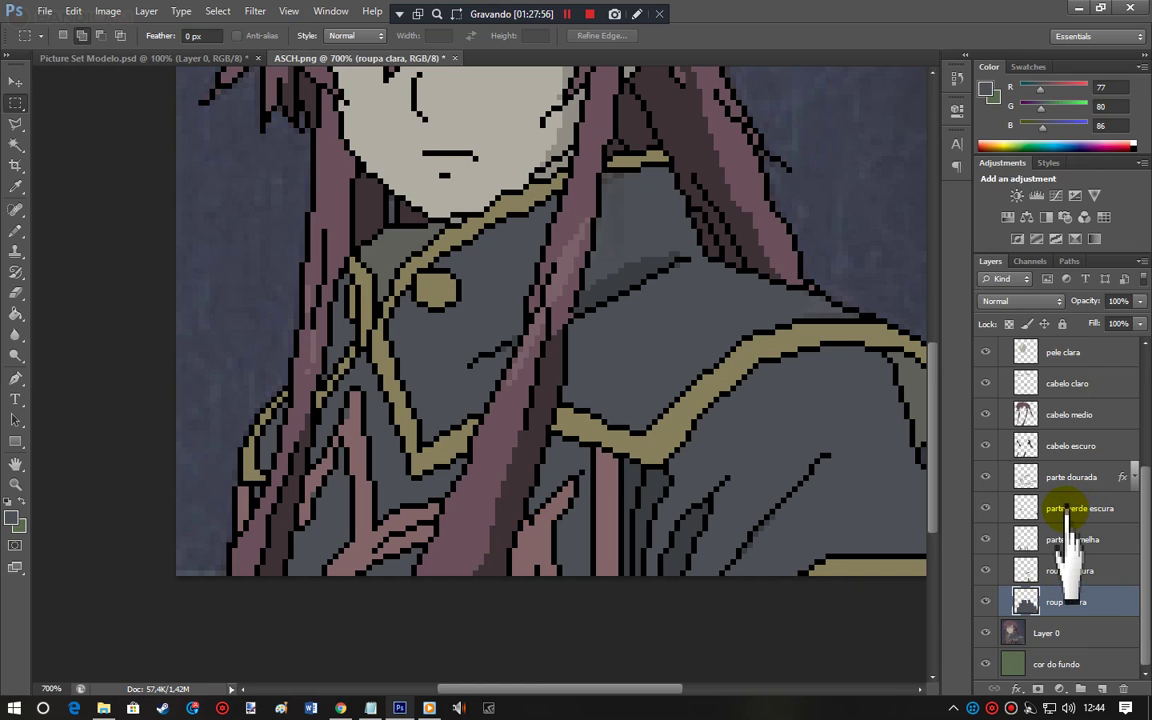
# Step: On the parte vermelha layer, pencil in the missing pixels of the branching red pattern with the sampled muted red
pyautogui.click(1070, 540)
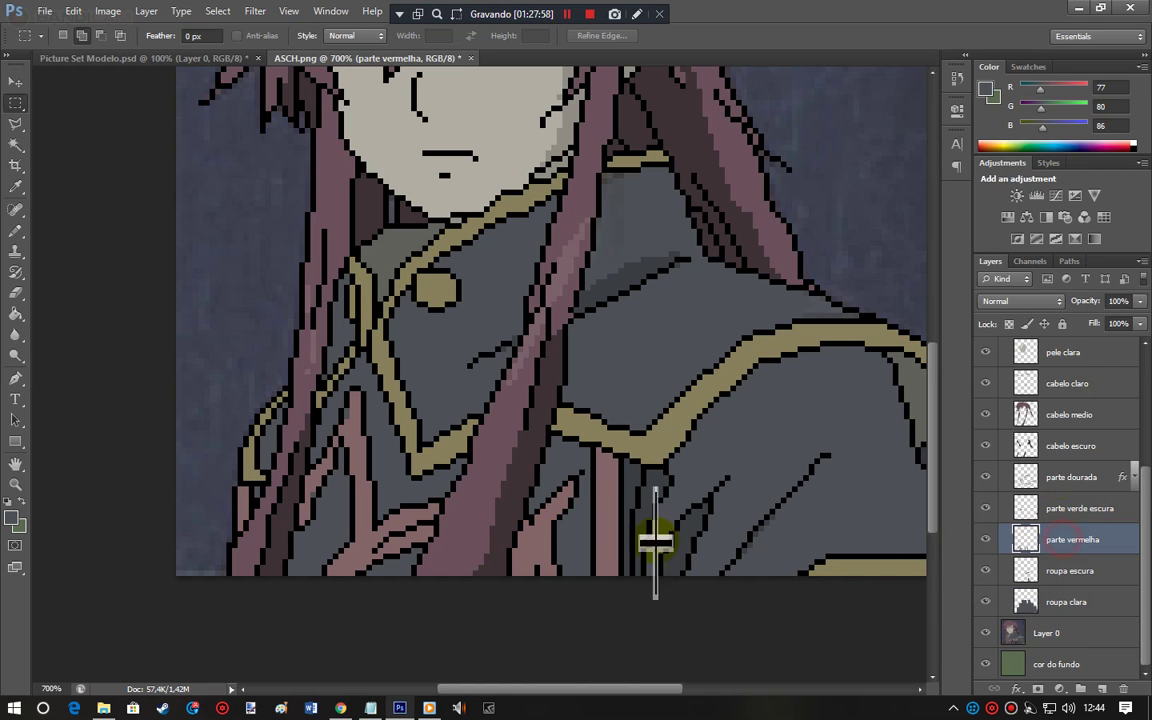
pyautogui.hotkey('ctrl', '+')
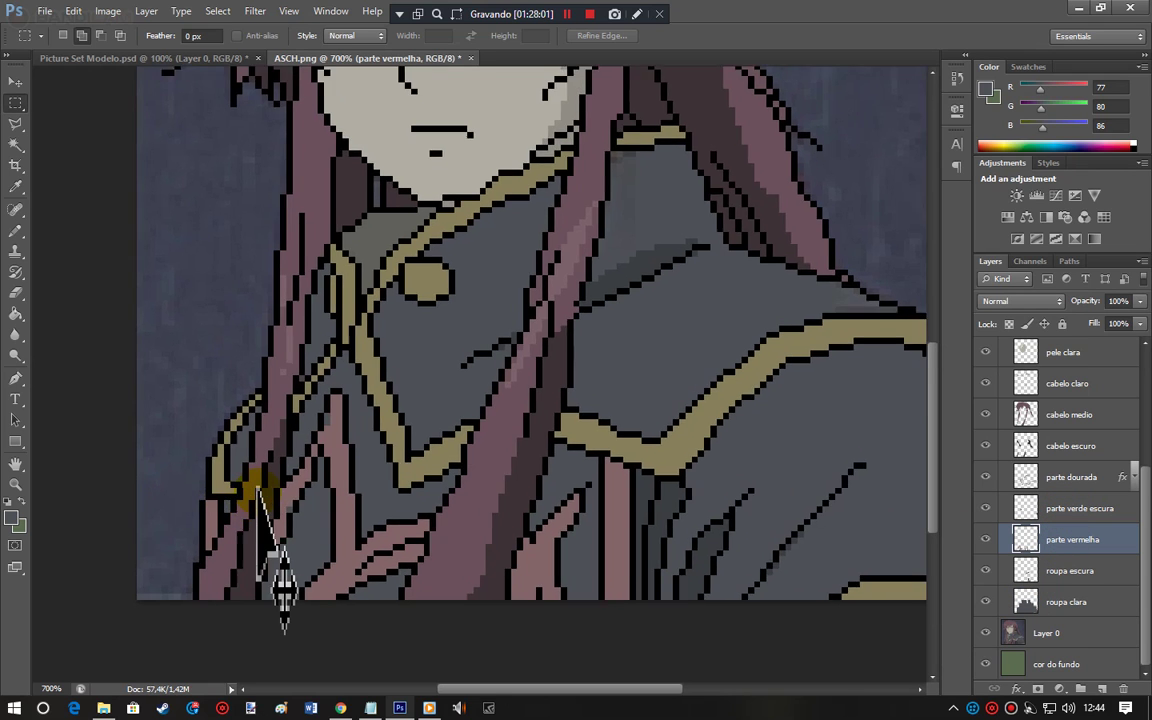
pyautogui.hotkey('ctrl', '+')
pyautogui.hotkey('ctrl', '+')
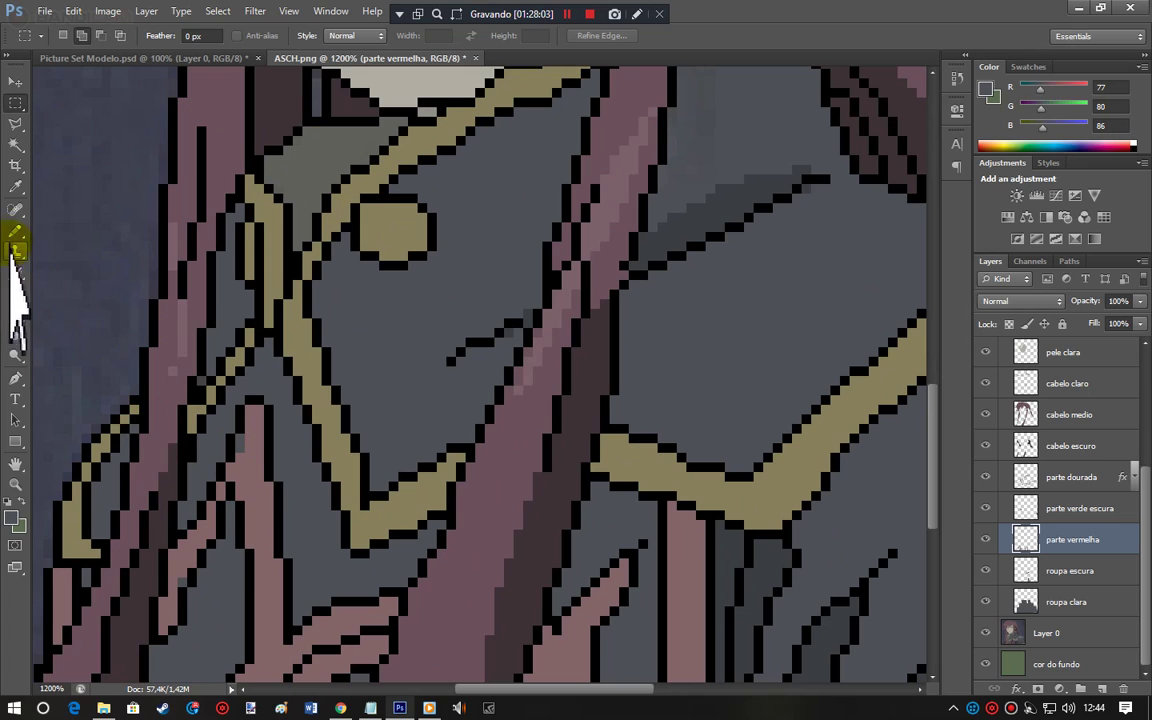
pyautogui.click(15, 231)
pyautogui.keyDown('alt'); pyautogui.click(246, 478); pyautogui.keyUp('alt')
pyautogui.moveTo(245, 435)
pyautogui.mouseDown()
pyautogui.moveTo(226, 508)
pyautogui.moveTo(199, 578)
pyautogui.mouseUp()
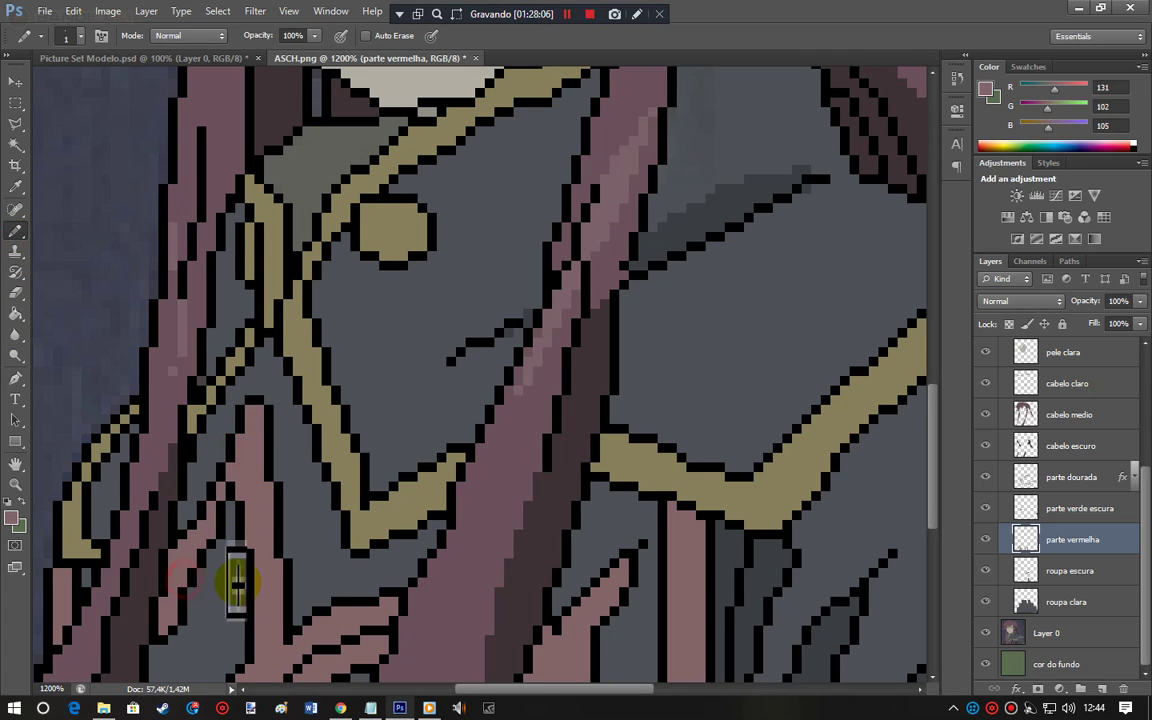
# Step: On the roupa clara layer, fill the uncovered coat patch beside the right hair strand with the sampled lighter grey and clear the selection
pyautogui.moveTo(928, 422); pyautogui.dragTo(929, 370)
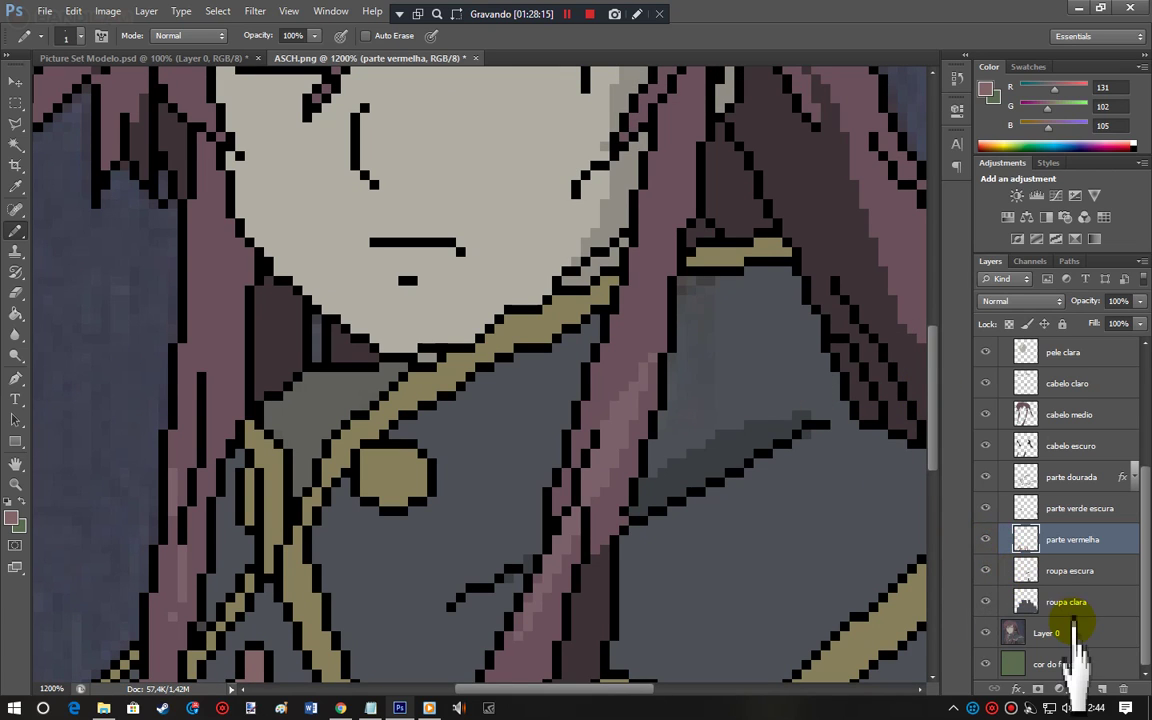
pyautogui.click(1026, 601)
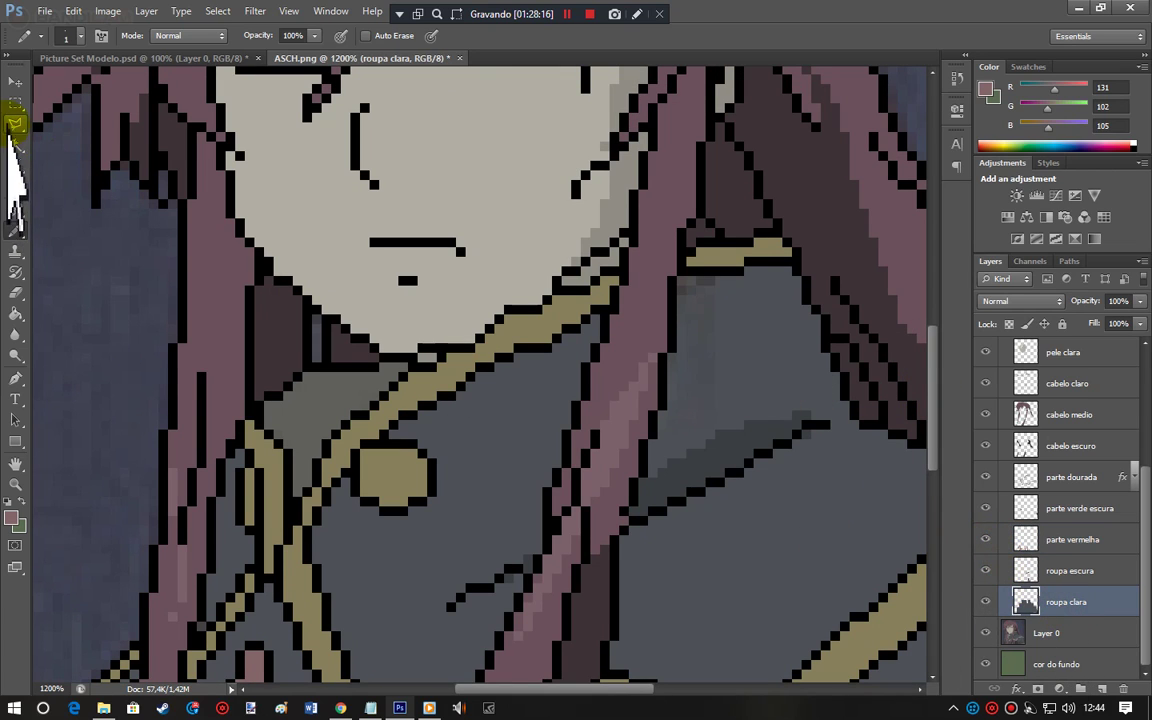
pyautogui.keyDown('alt'); pyautogui.click(388, 576); pyautogui.keyUp('alt')
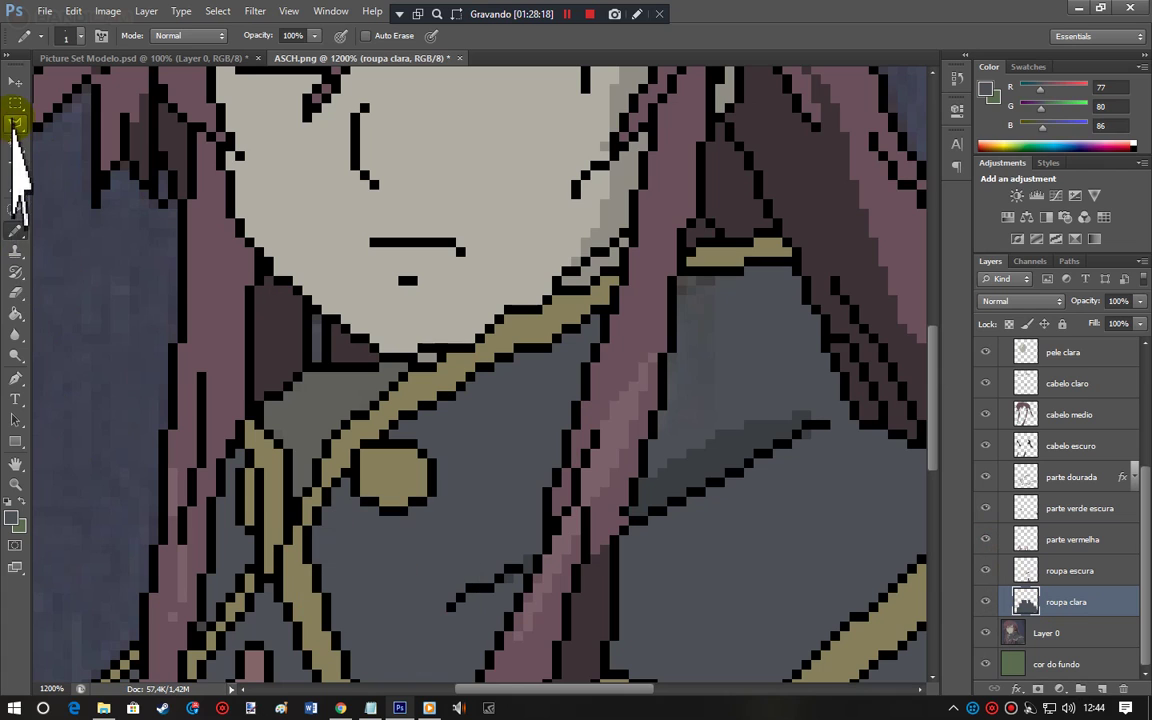
pyautogui.click(15, 103)
pyautogui.moveTo(631, 257); pyautogui.dragTo(743, 515)
pyautogui.hotkey('alt', 'BackSpace')
pyautogui.hotkey('ctrl', 'd')
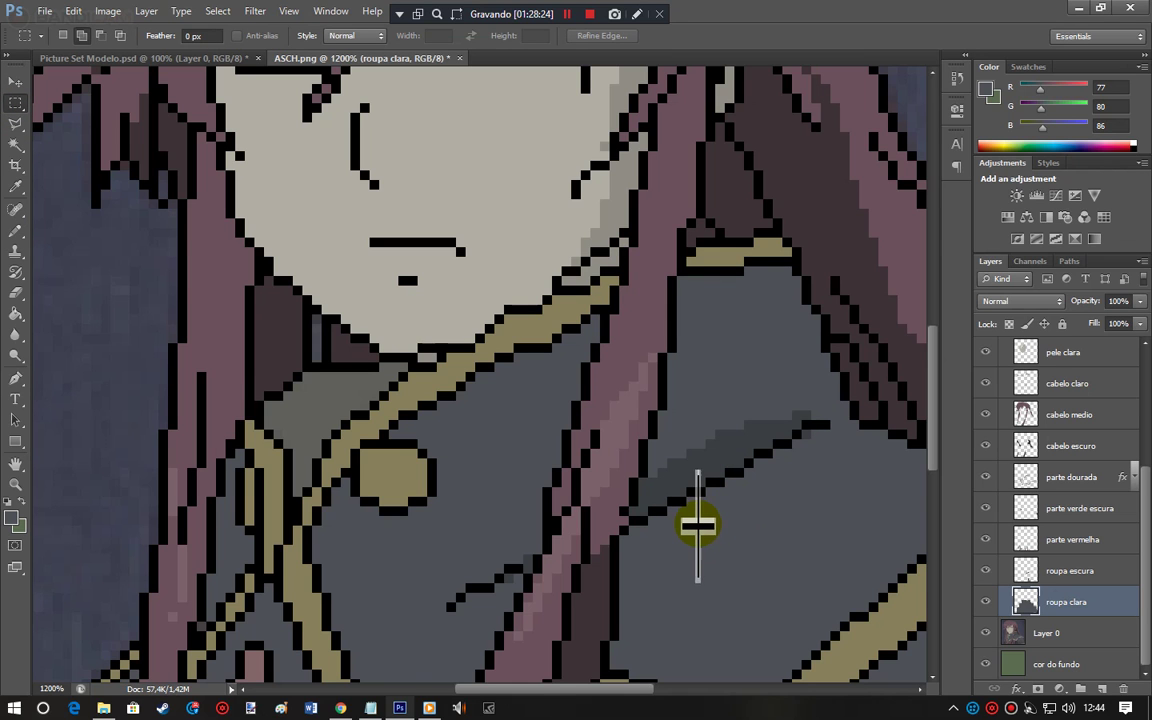
# Step: Hide the reference image on Layer 0 so the whole coloured portrait shows against the green background
pyautogui.hotkey('ctrl', '+')
pyautogui.hotkey('ctrl', '-')
pyautogui.hotkey('ctrl', '-')
pyautogui.hotkey('ctrl', '-')
pyautogui.hotkey('ctrl', '-')
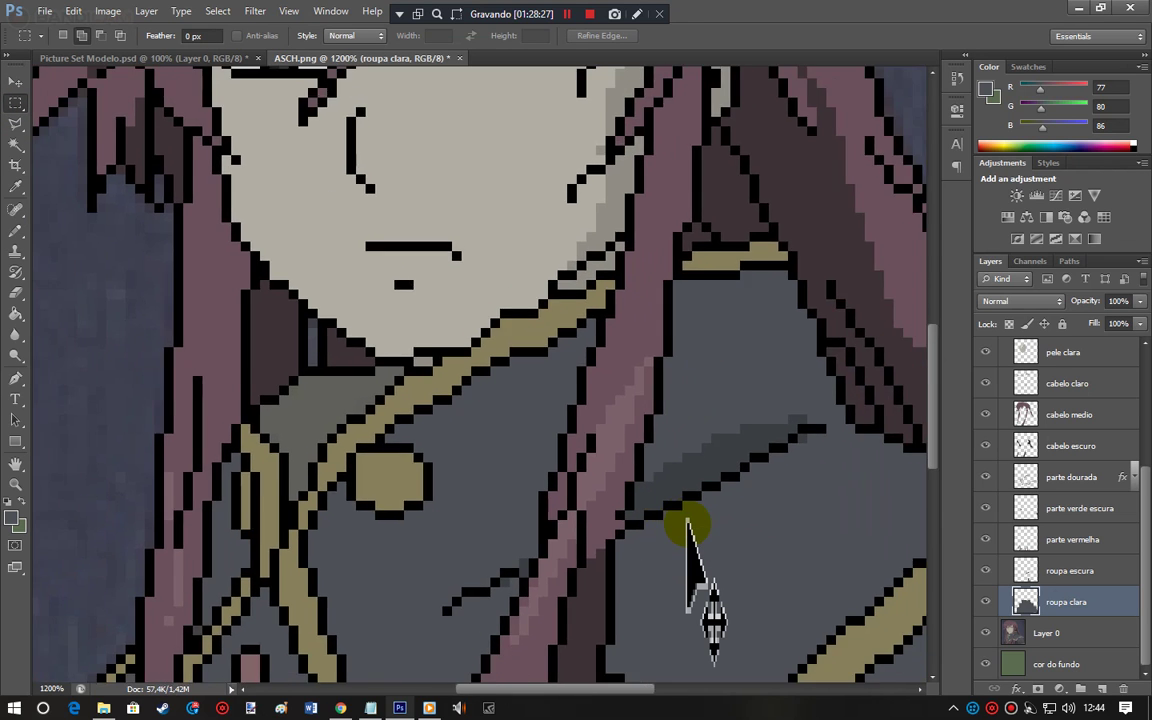
pyautogui.hotkey('ctrl', '-')
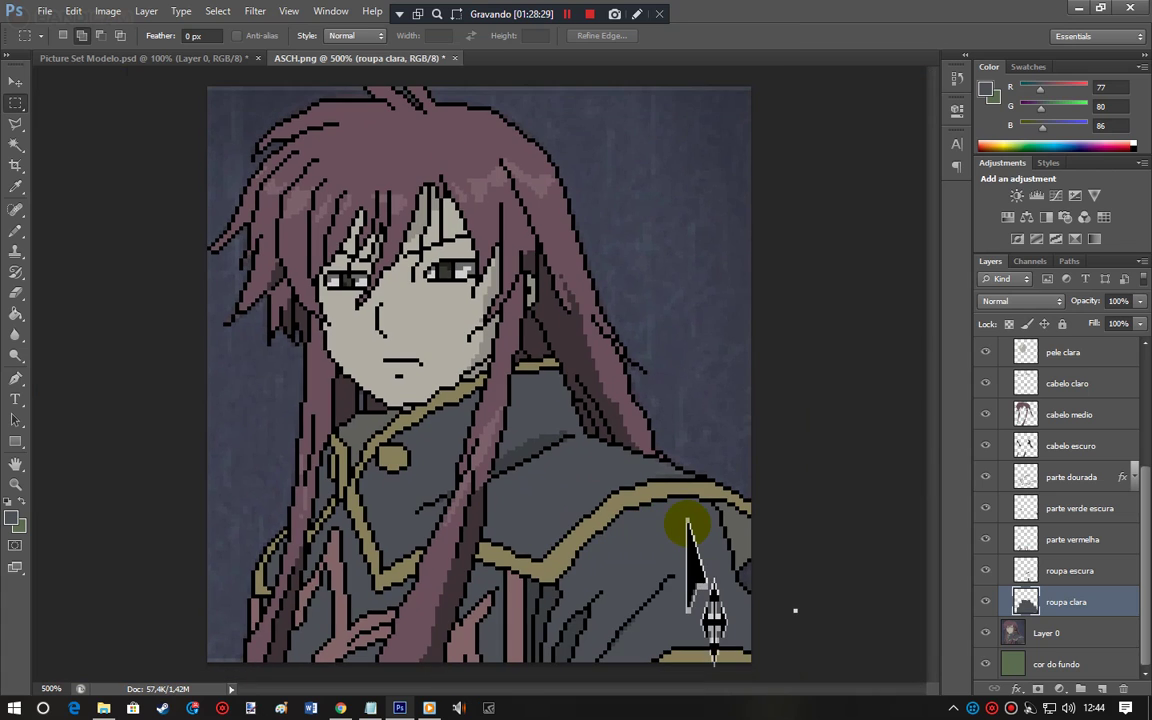
pyautogui.click(986, 633)
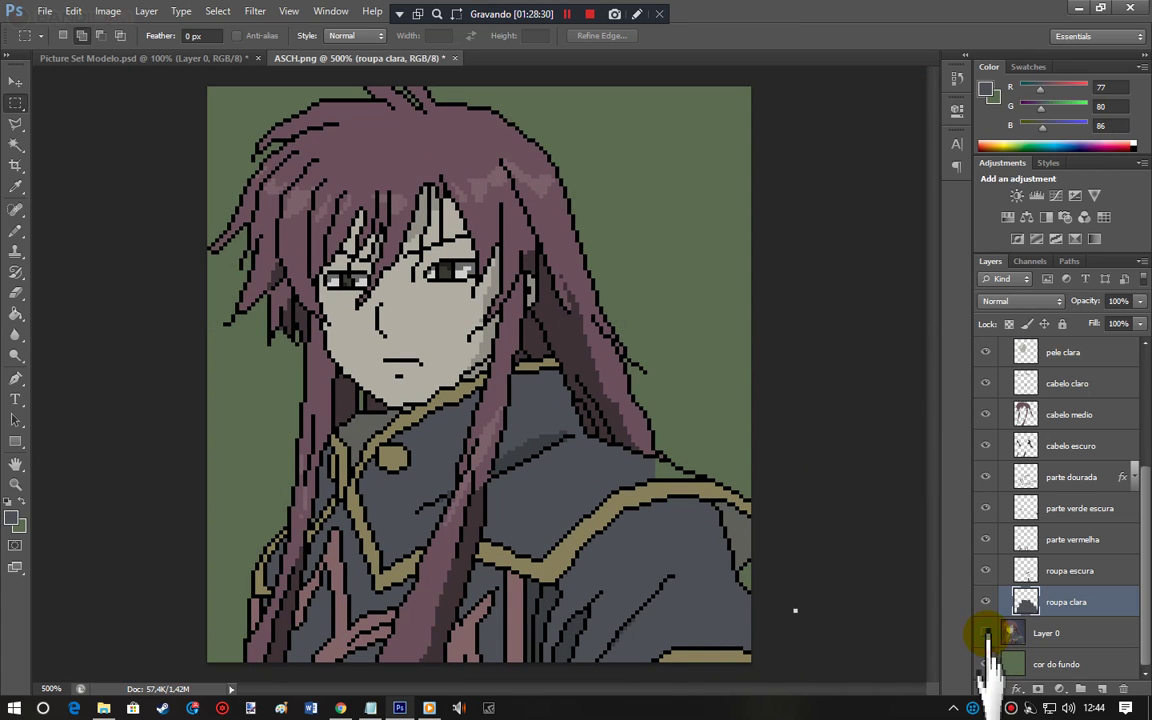
# Step: Select the uncovered patch on the coat's shoulder above the gold trim and fill it with the lighter grey on roupa clara
pyautogui.moveTo(692, 490); pyautogui.dragTo(616, 497)
pyautogui.moveTo(675, 467); pyautogui.dragTo(670, 518)
pyautogui.moveTo(676, 465); pyautogui.dragTo(666, 478)
pyautogui.click(670, 530)
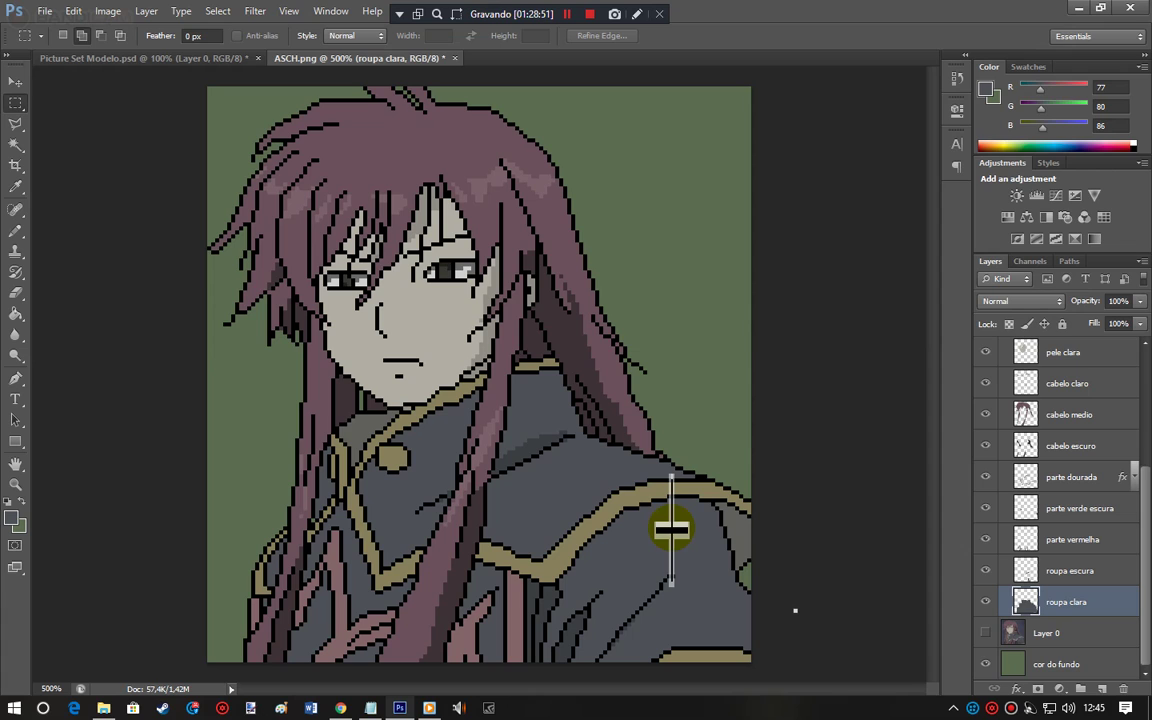
# Step: Switch to Notepad and add the line "E agora eu conclui, acho que ficou grande de mais o tutorial, mas é assim mesmo."
pyautogui.click(370, 708)
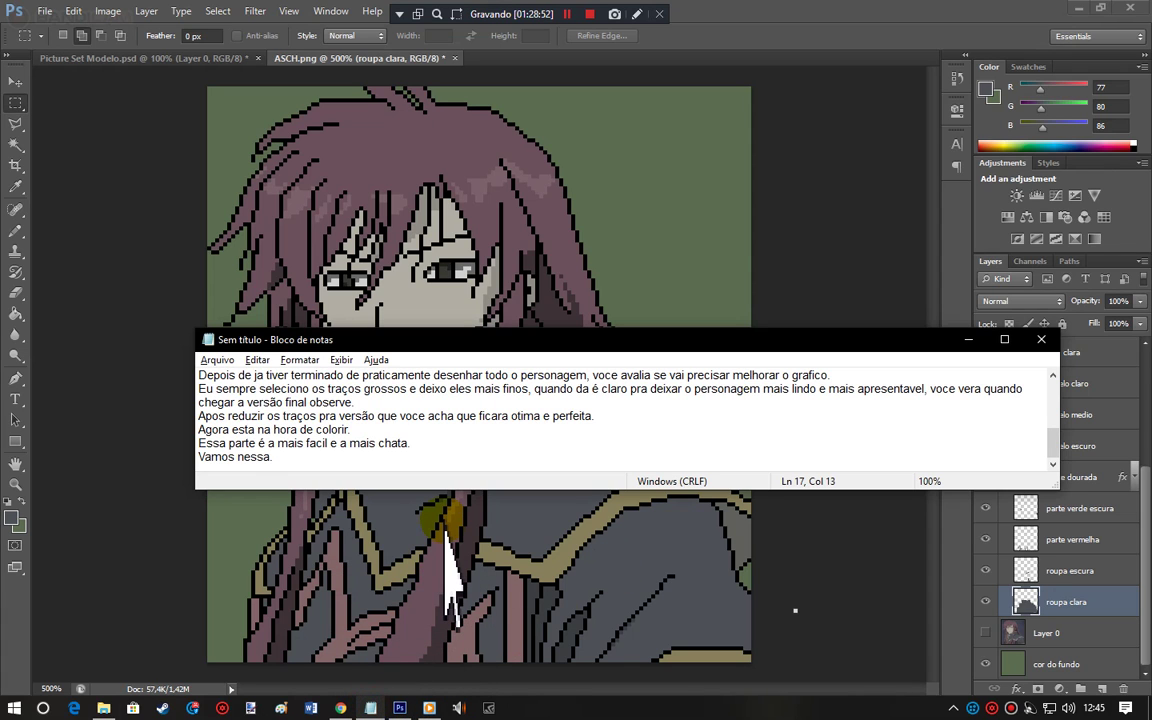
pyautogui.press('Return')
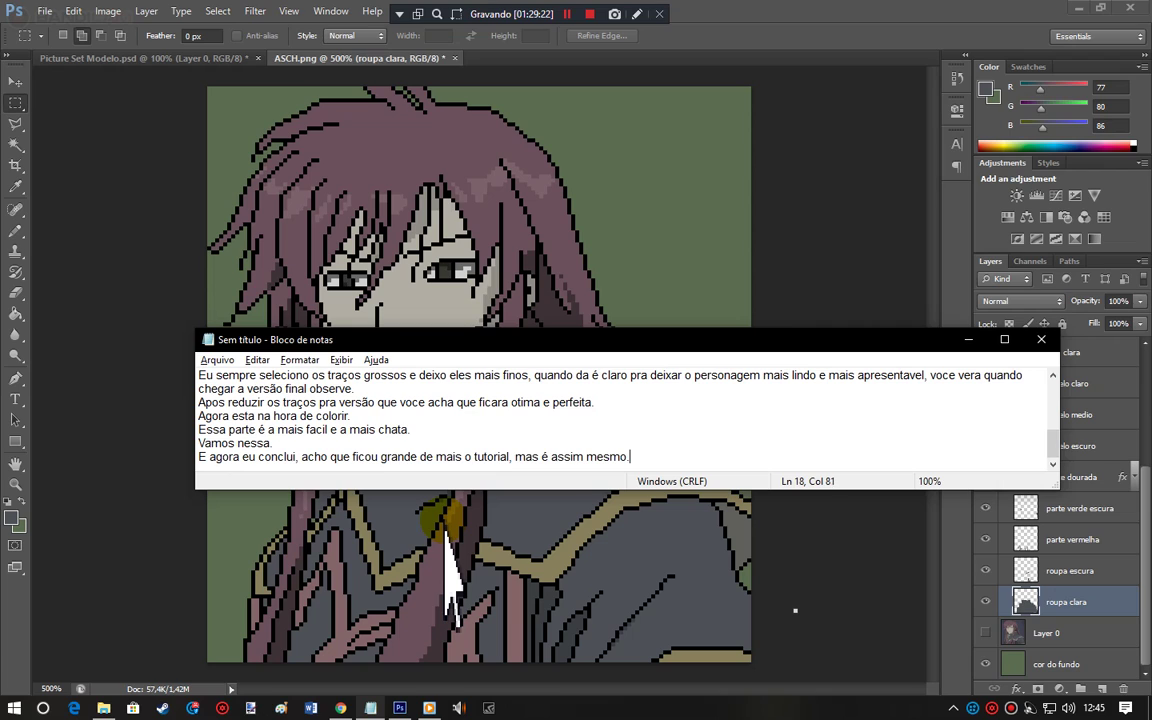
pyautogui.press('Return')
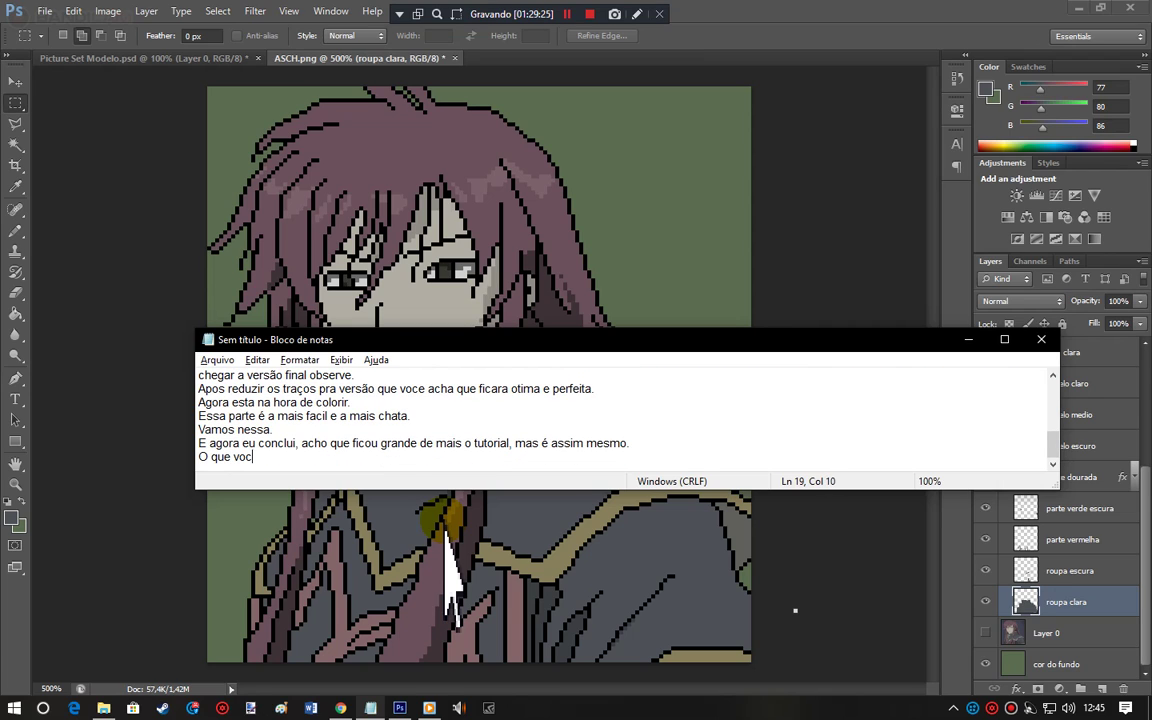
# Step: Add the questions "O que voce acha?" and "Conseguiria fazer?" on two separate lines of the note
pyautogui.write('O que voce acha?')
pyautogui.press('Return')
pyautogui.write('Conseguiria f')
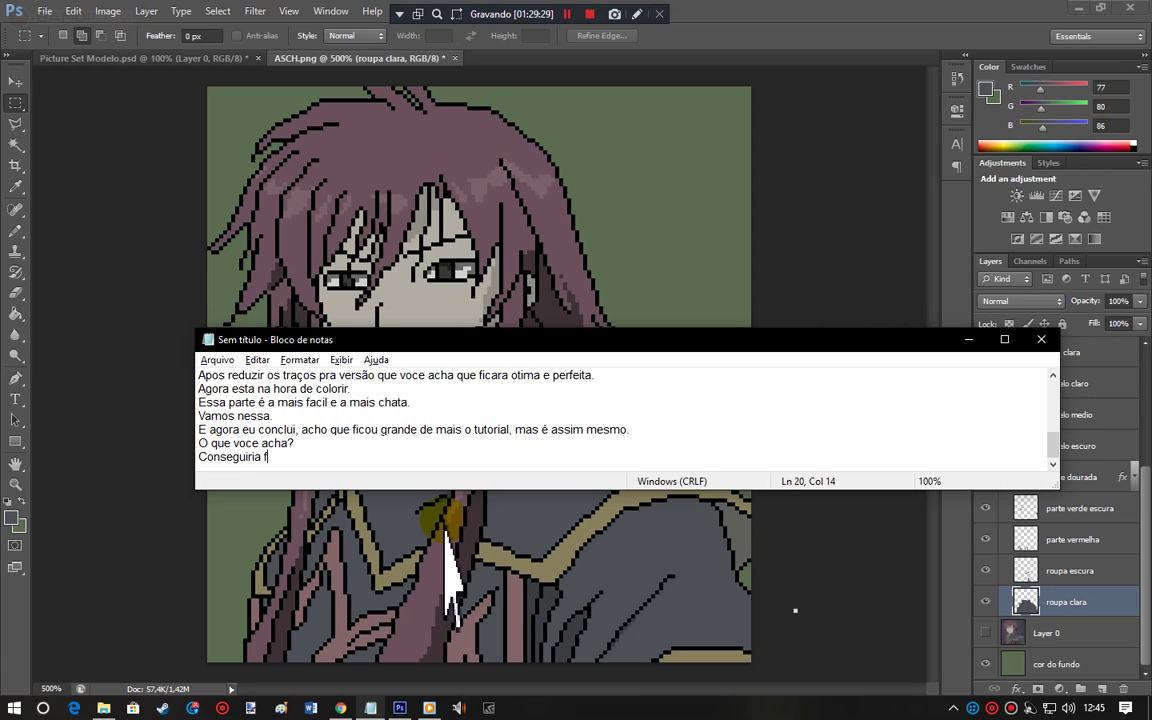
pyautogui.write('azer?')
# Step: Add the line "Depois tenta e me diz como ficou pode parecer dificil no inicio mas com o tempo voce se acustuma" and return to Photoshop
pyautogui.press('Return')
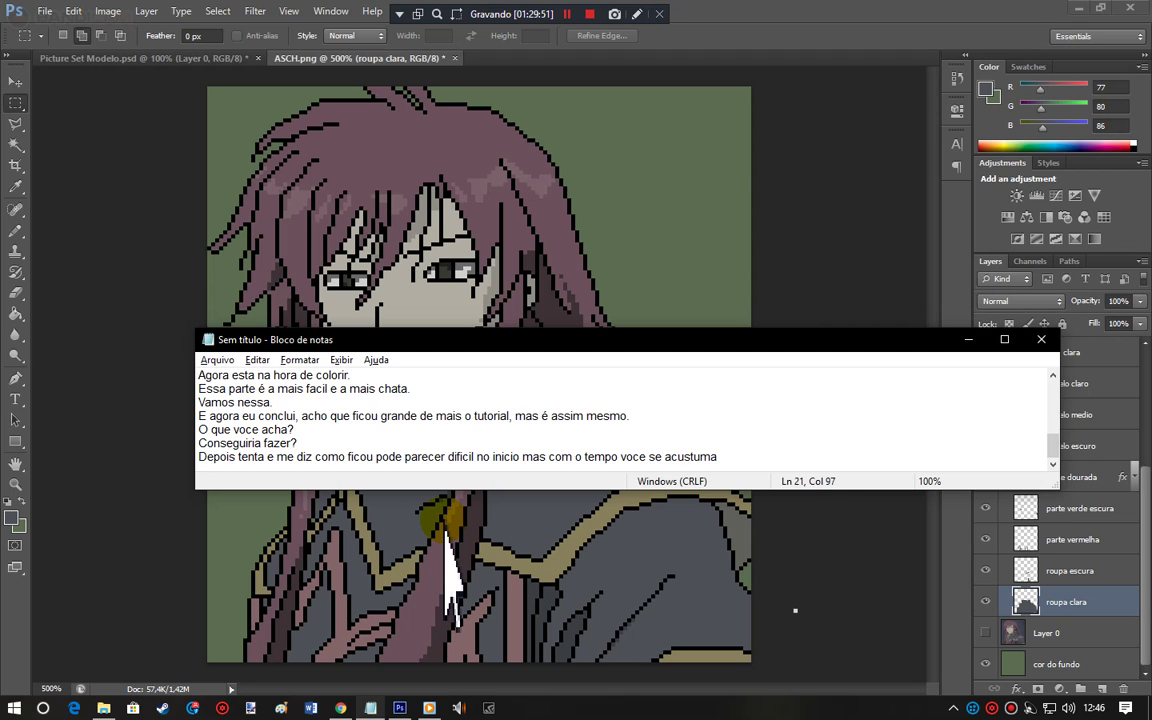
pyautogui.press('Return')
pyautogui.press('BackSpace')
pyautogui.click(444, 535)
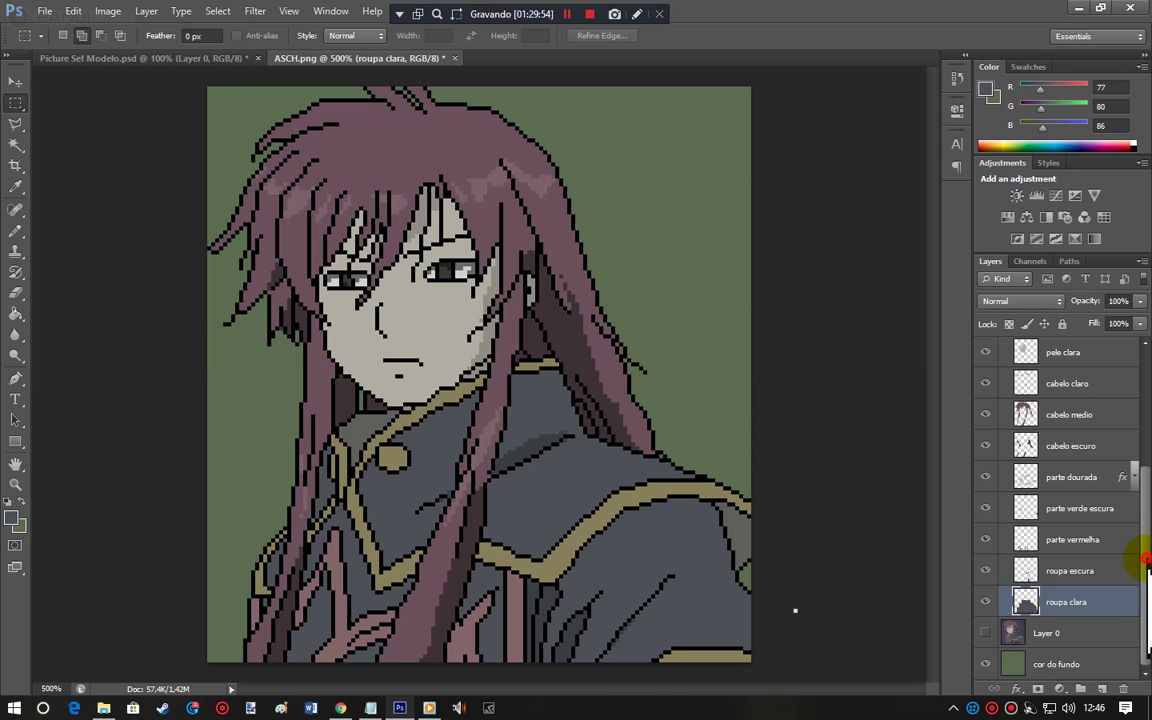
# Step: Hide the cor do fundo layer to leave the background transparent, and collapse the Cores group
pyautogui.click(986, 664)
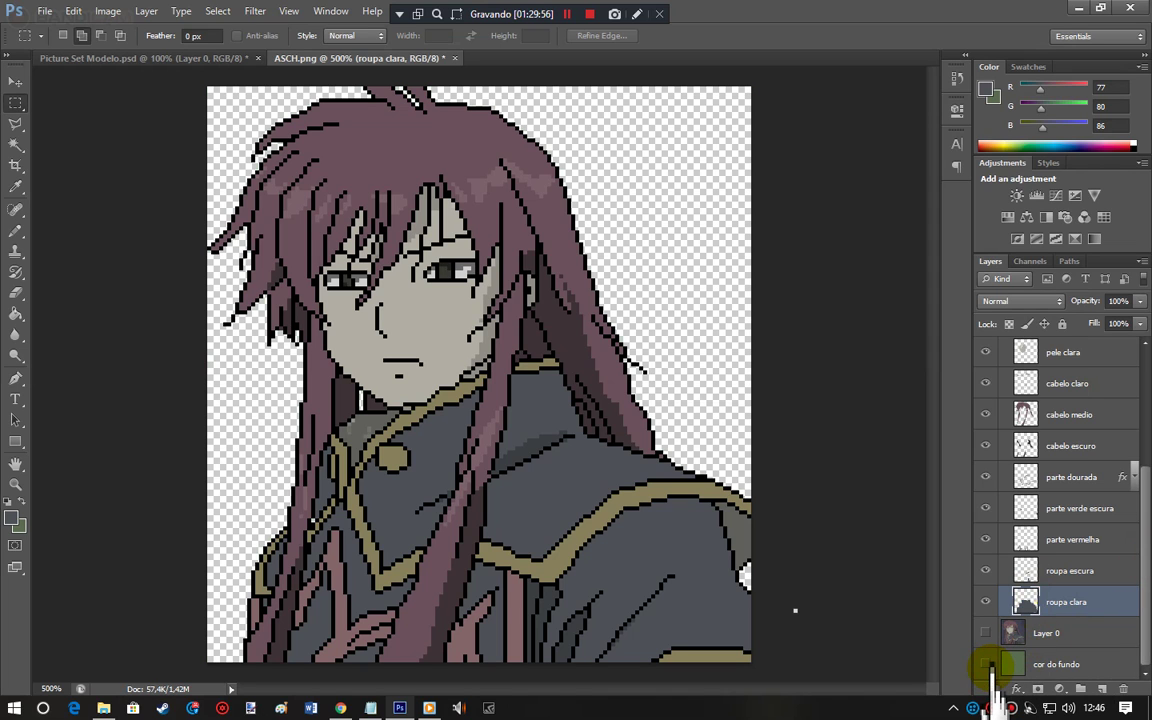
pyautogui.click(1144, 476)
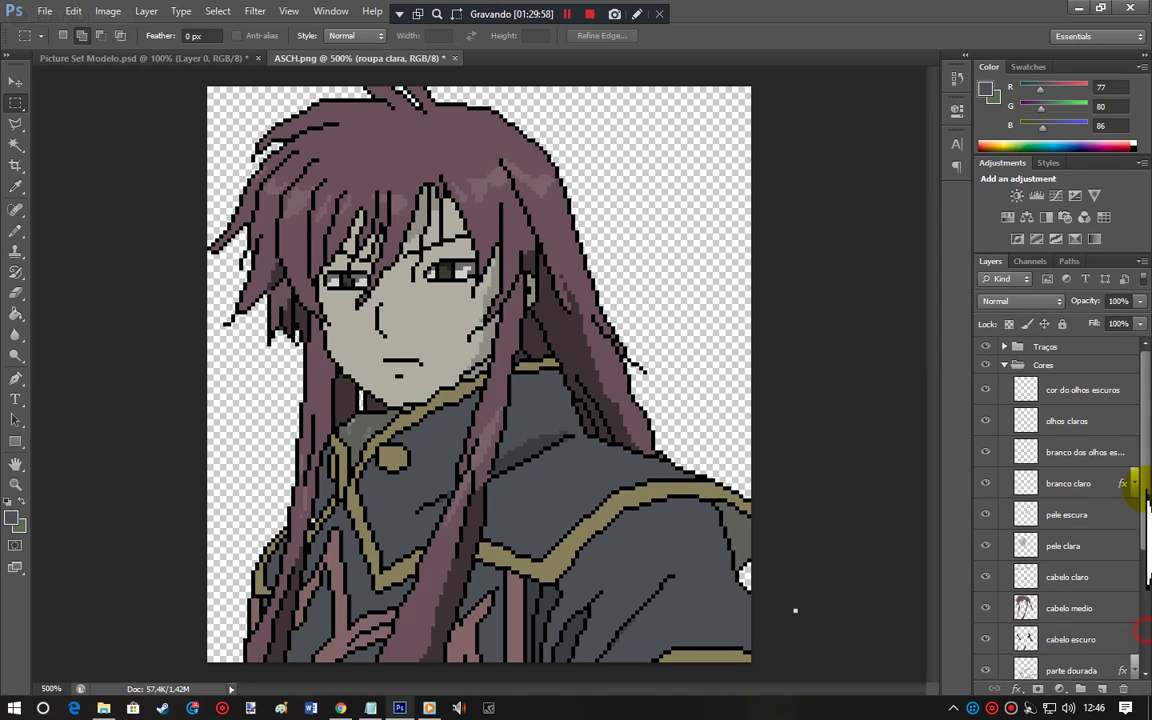
pyautogui.click(1004, 365)
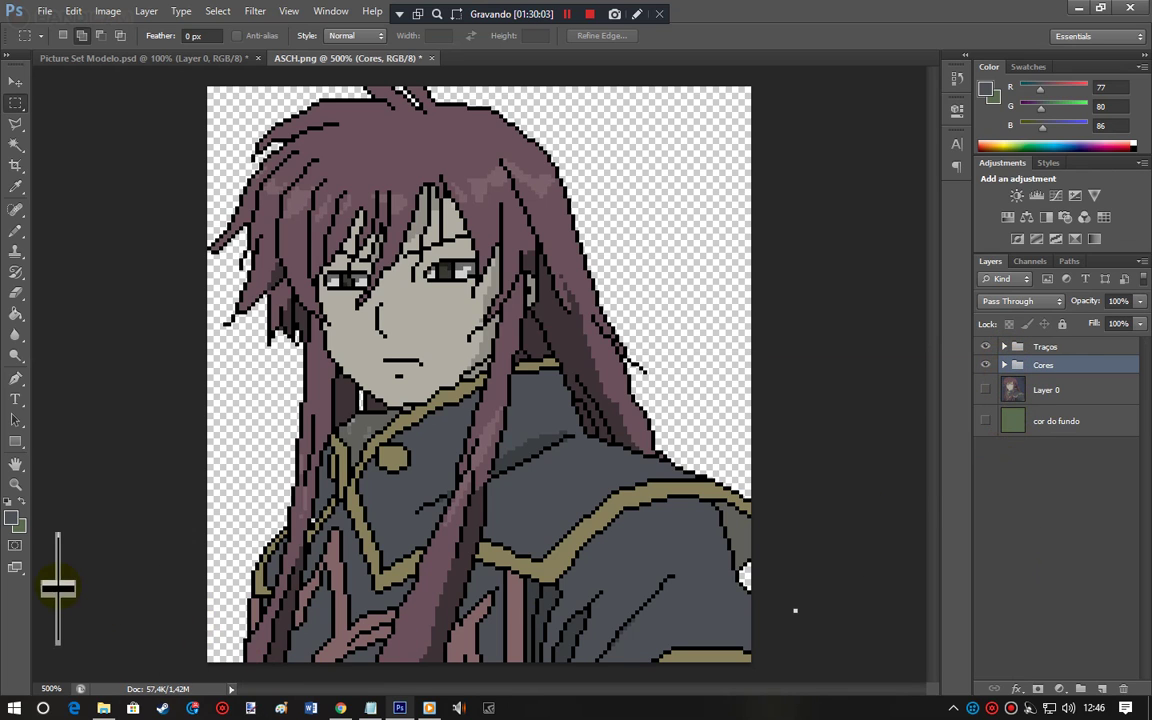
# Step: View the portrait at actual size and start saving it in the Tales of Abyss folder with PNG as the format
pyautogui.click(15, 484)
pyautogui.rightClick(290, 495)
pyautogui.click(345, 528)
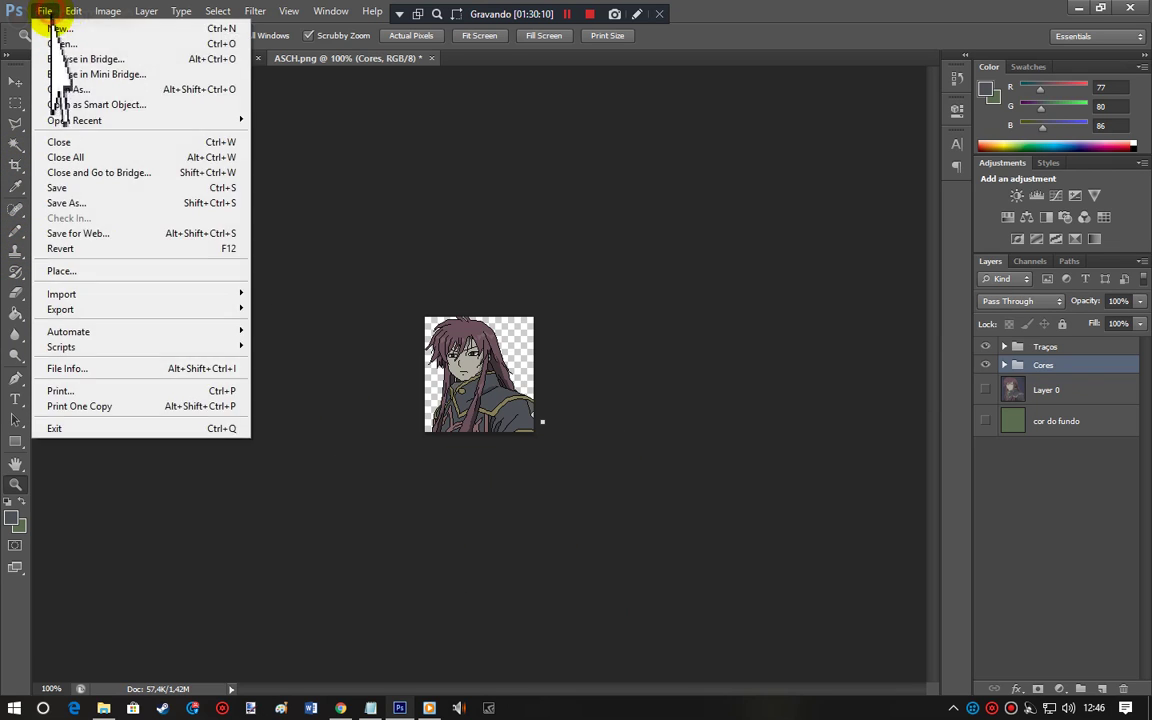
pyautogui.click(70, 187)
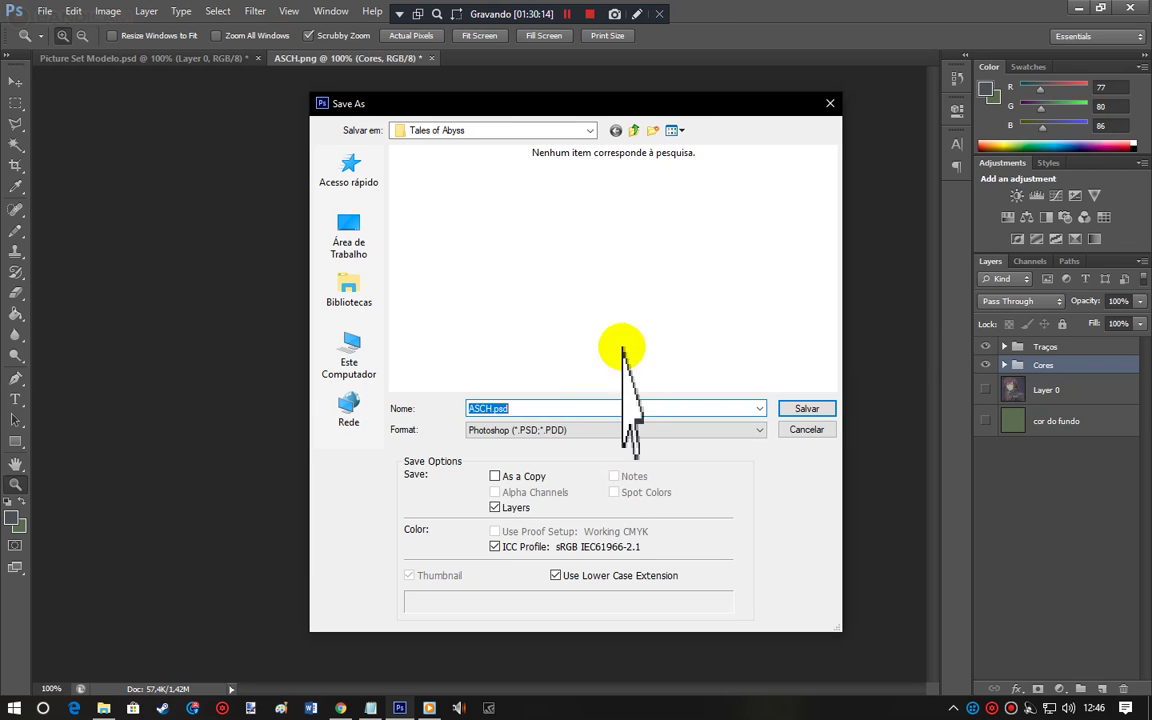
pyautogui.click(580, 430)
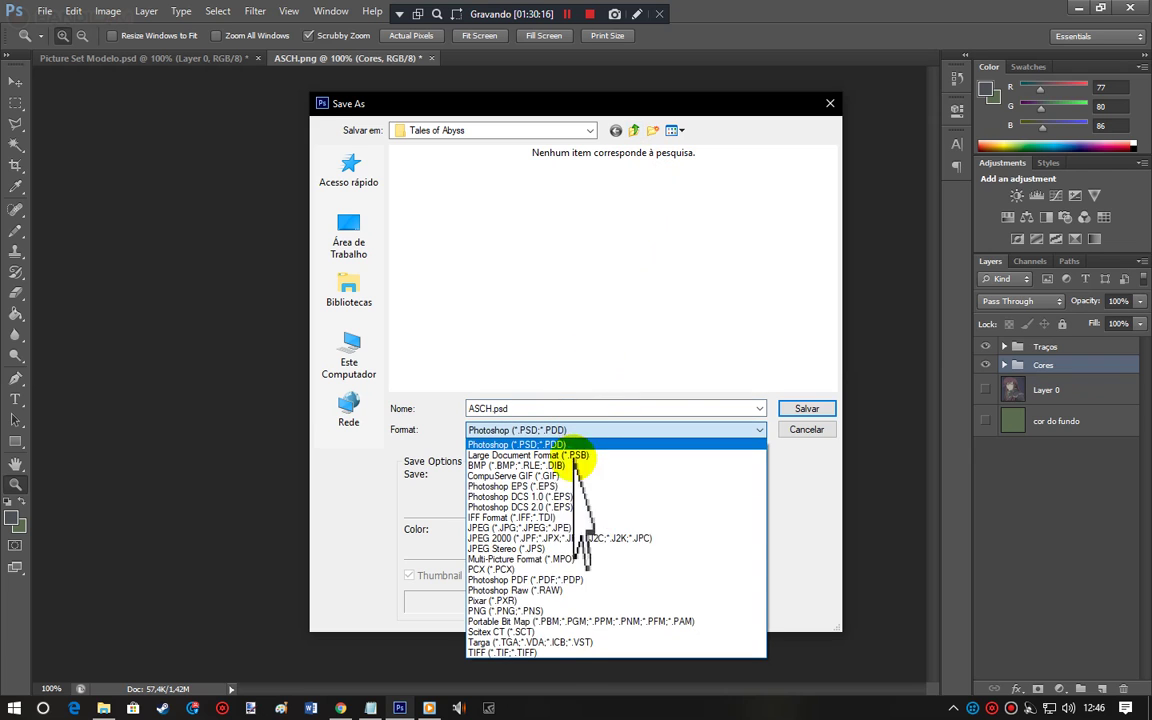
pyautogui.click(525, 611)
# Step: Name the file Asch Portrait Pixel Art and save it as a PNG with smallest compression and no interlacing
pyautogui.doubleClick(530, 408)
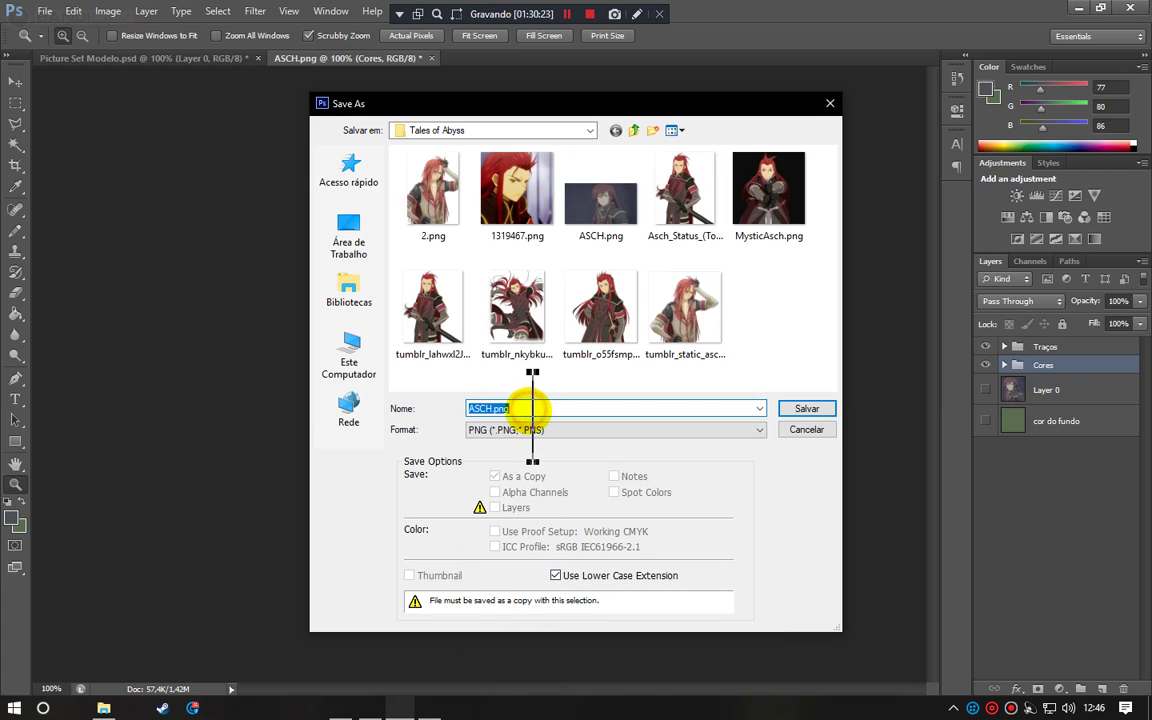
pyautogui.write('Asch')
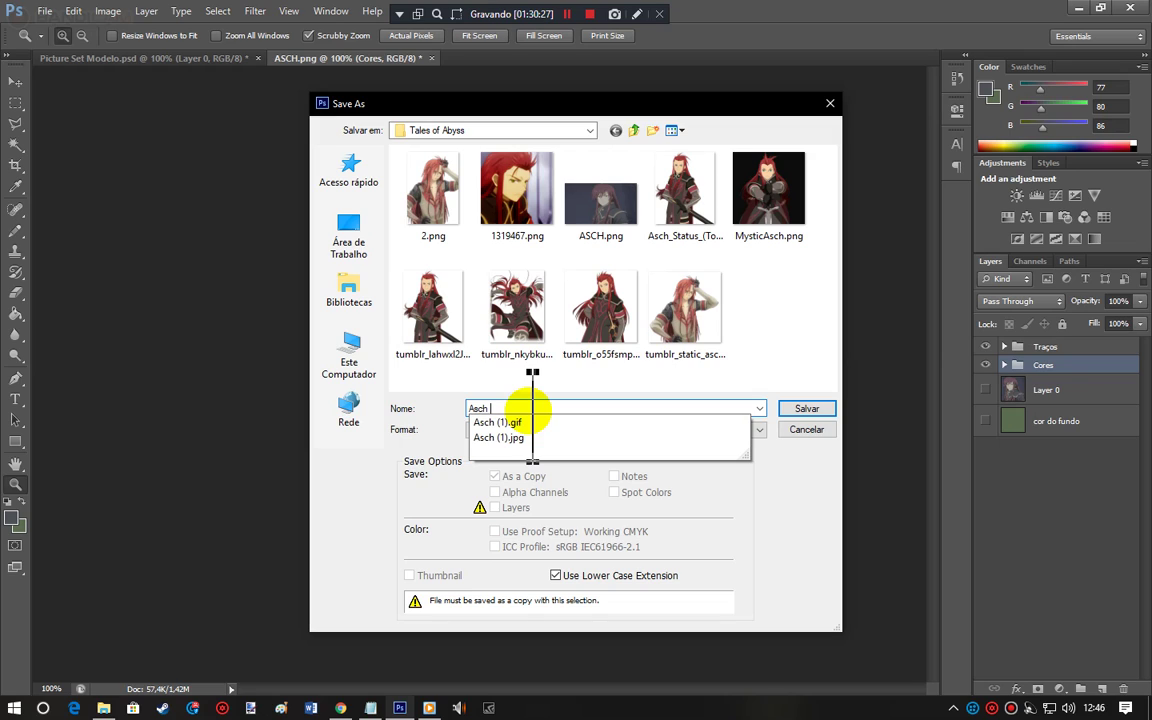
pyautogui.write(' Por')
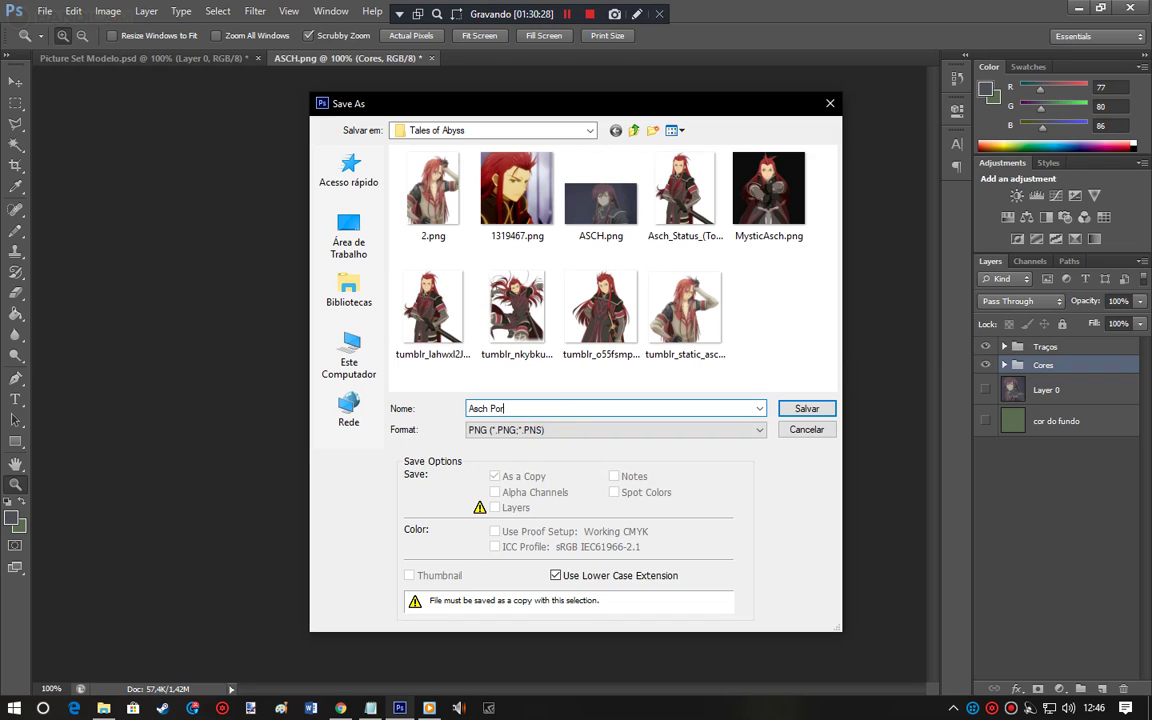
pyautogui.write('trait PixelArt')
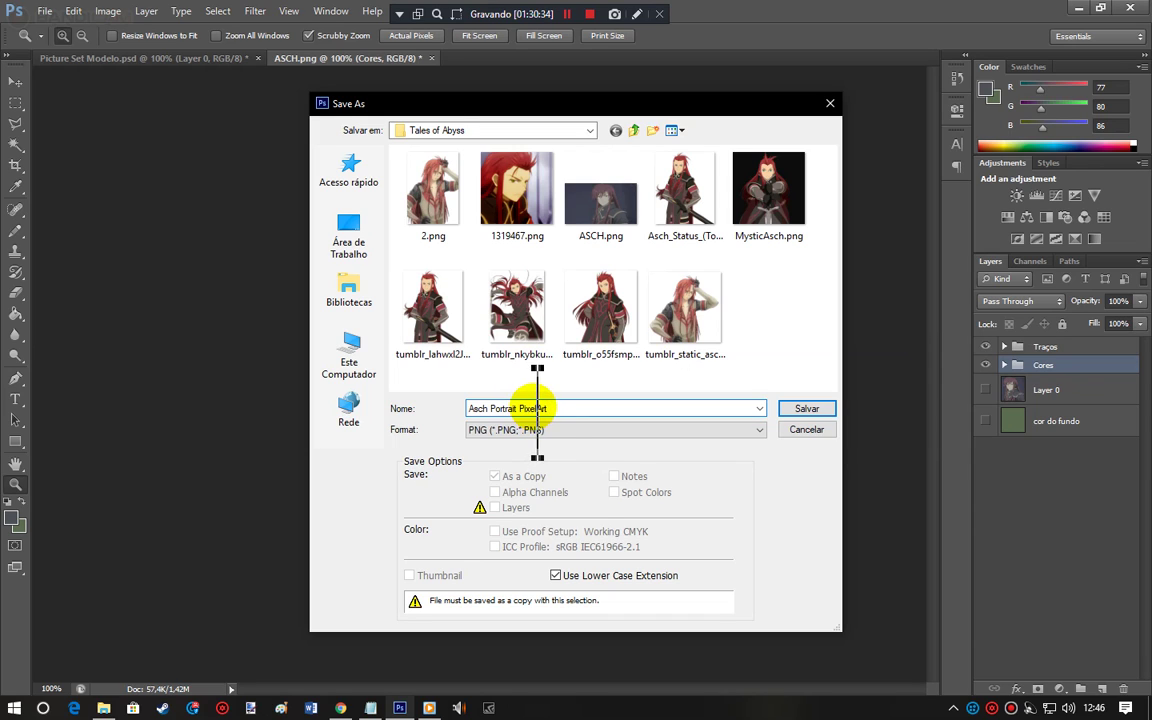
pyautogui.click(534, 408)
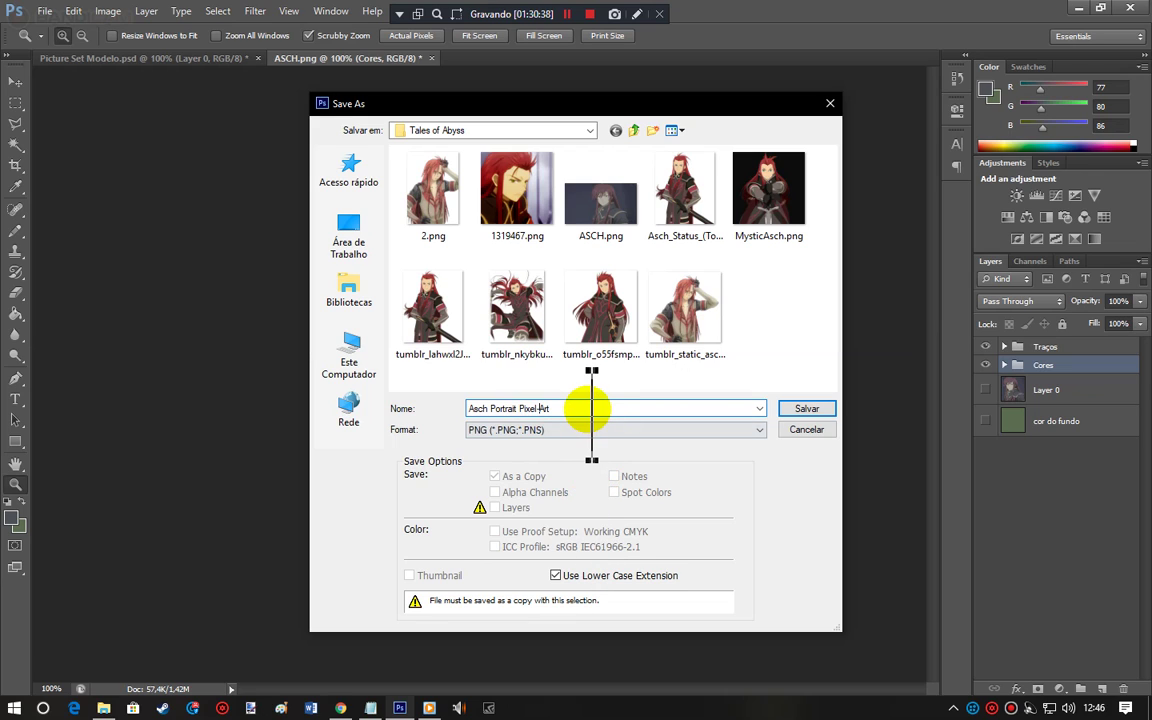
pyautogui.click(806, 410)
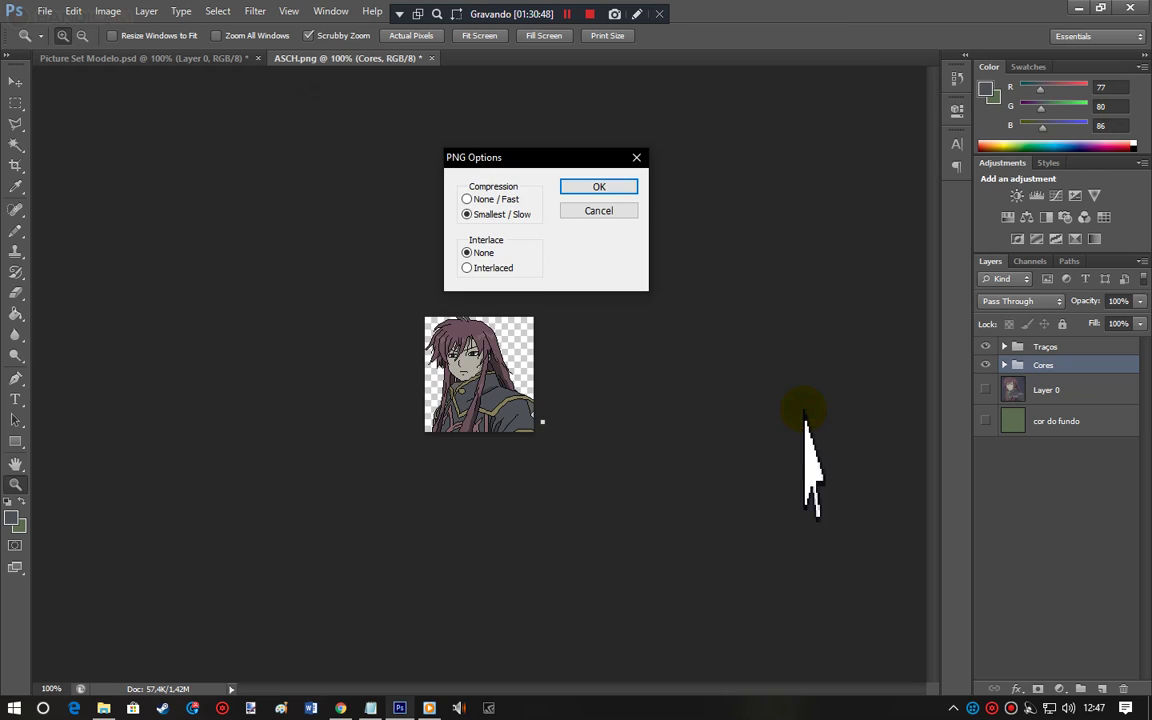
pyautogui.click(595, 187)
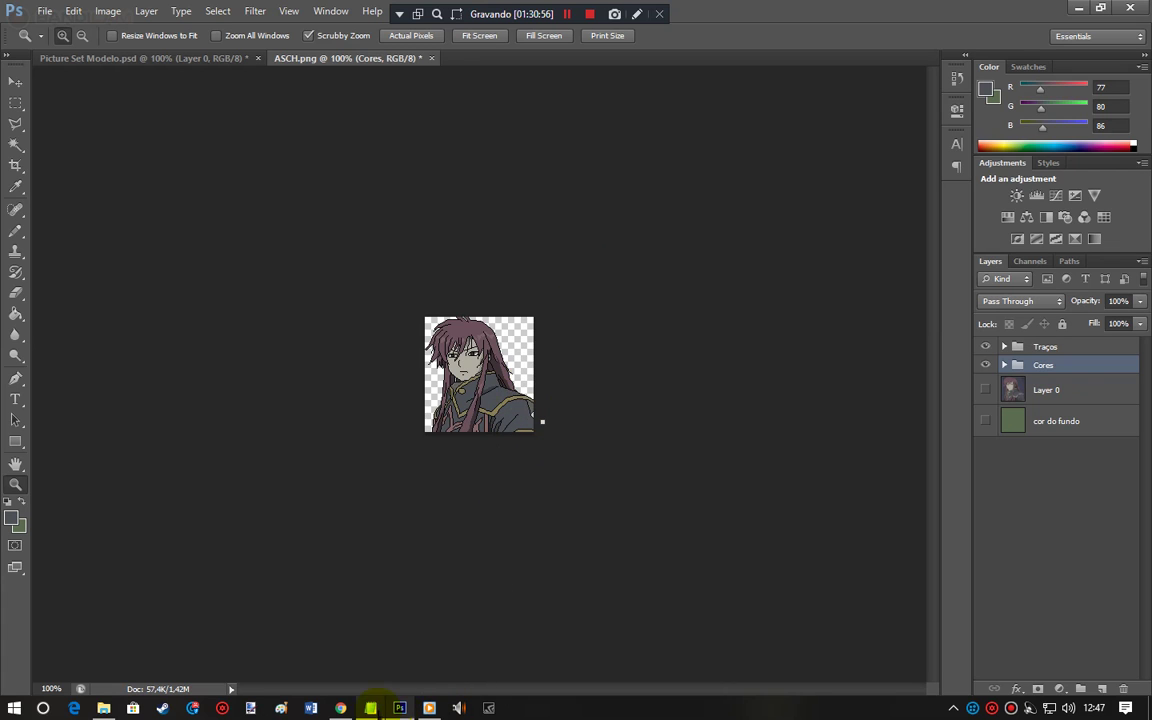
# Step: Switch to Notepad and add the line "Eu fiz pra voce ver como que eu faço, posso não ter explicado nem, nada, afinal"
pyautogui.click(370, 708)
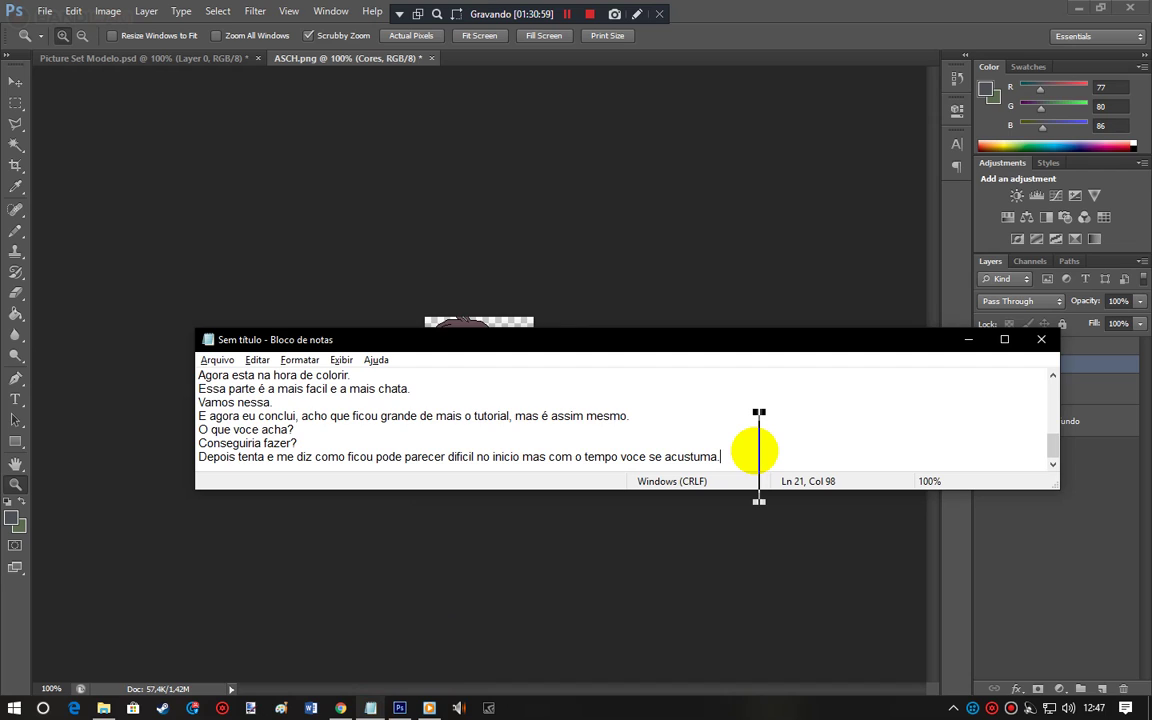
pyautogui.press('Return')
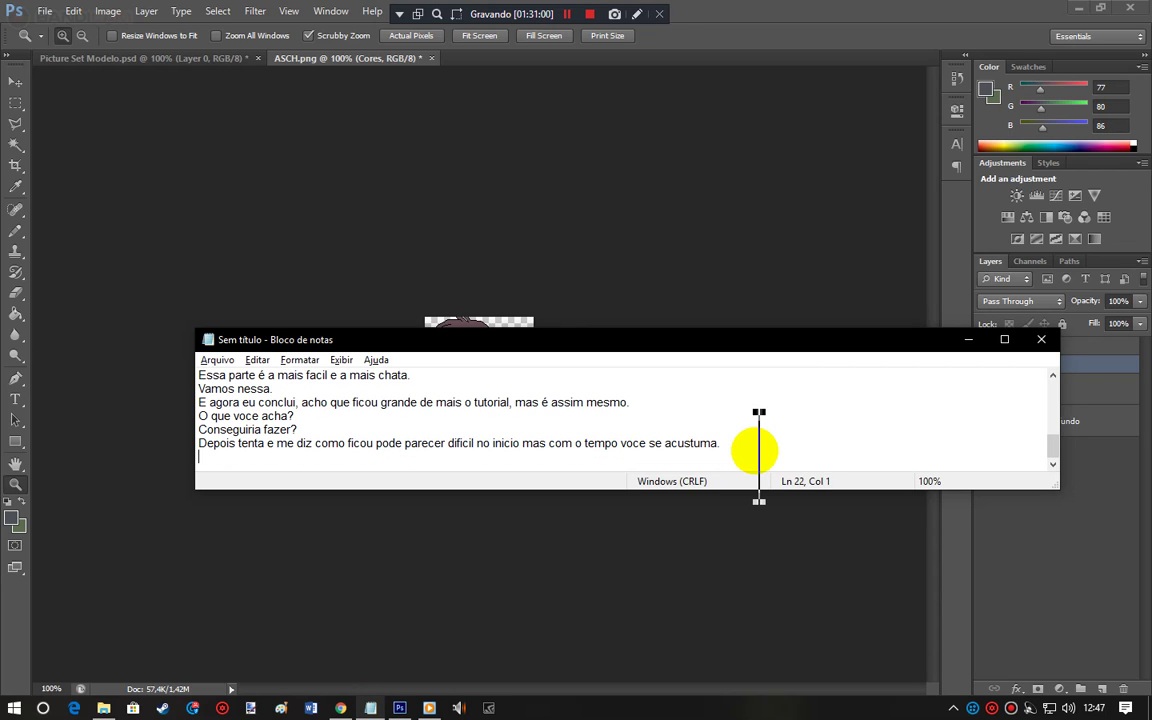
pyautogui.write('Eu fiz pra voce ver como que eu faço, posso não ter explica')
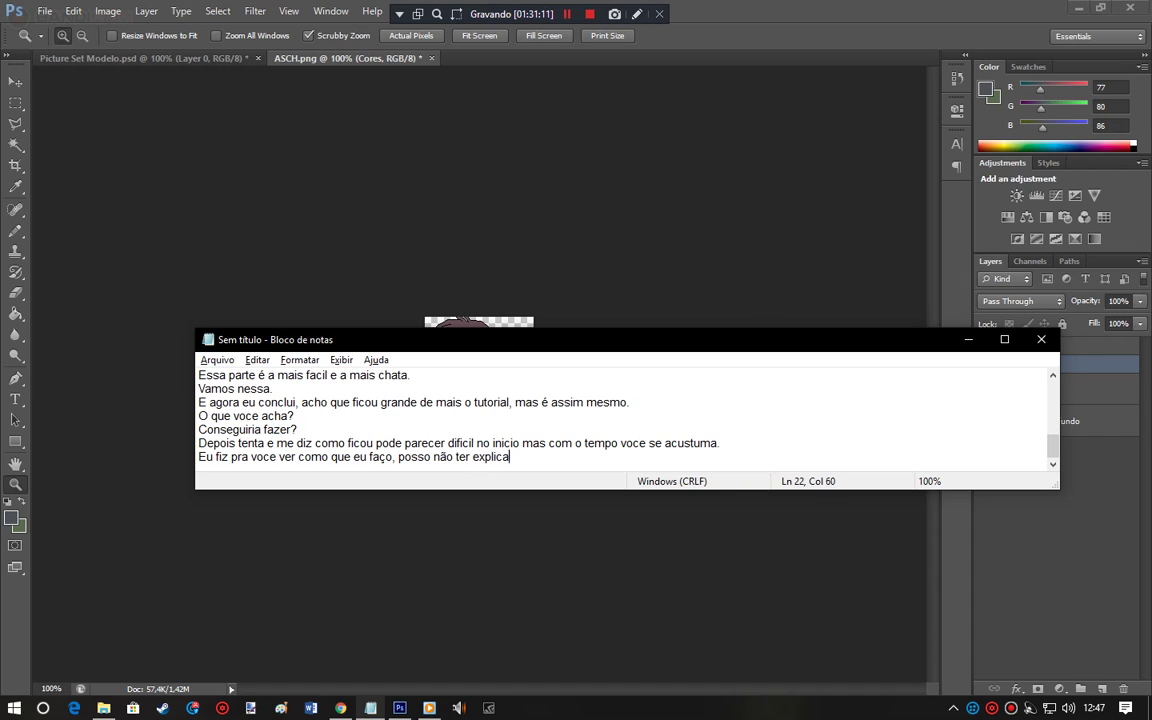
pyautogui.write('do nem, nada, afin')
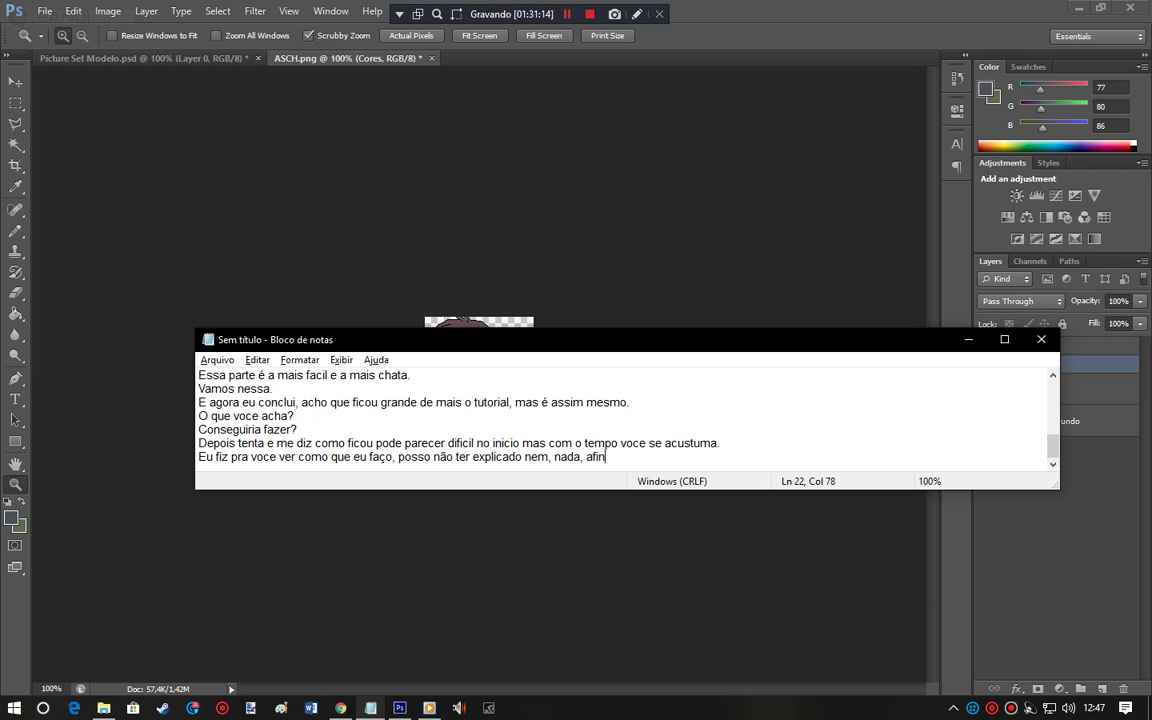
# Step: Finish the current line with "não tem muito segredo é algo que voce vai fazendo ate achar que ficou bom."
pyautogui.write('al não tem muito segre')
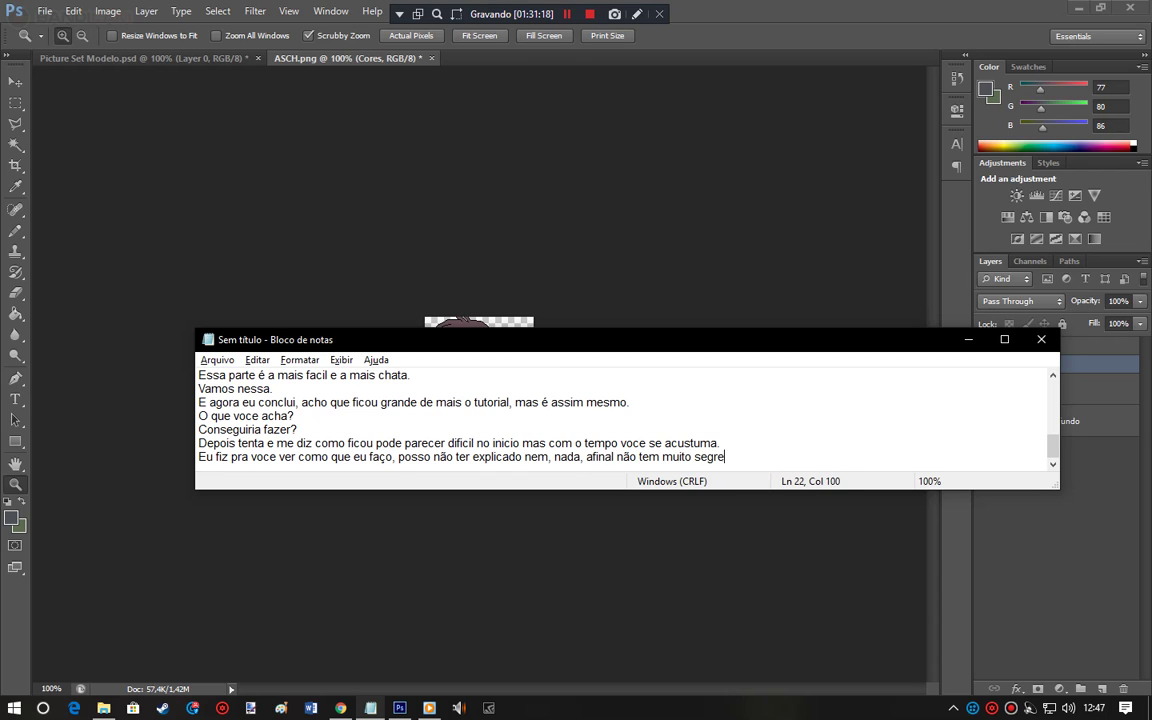
pyautogui.write('do é algo que voce vai faze')
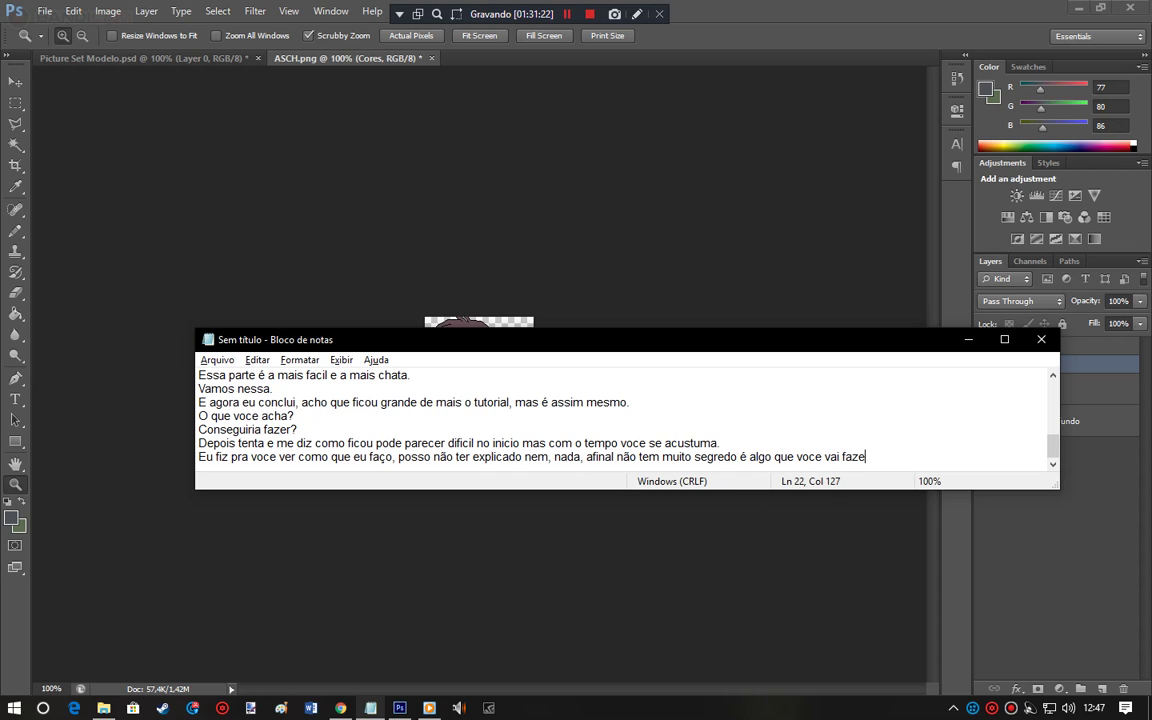
pyautogui.write('ndo ate achar que ficou bom.')
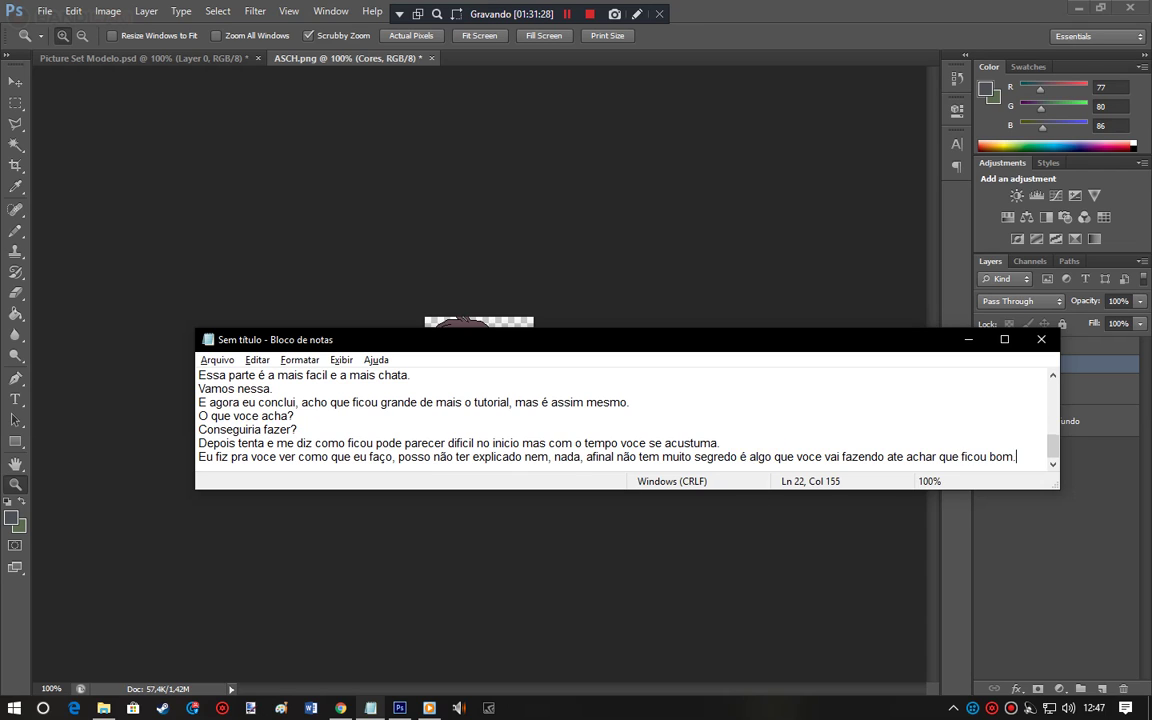
pyautogui.press('Return')
# Step: Begin the new line with "Bom é isso espero que tenha curtido minha tentativa de tutorial pra te ensinar e eu fiz do"
pyautogui.write('Bom ')
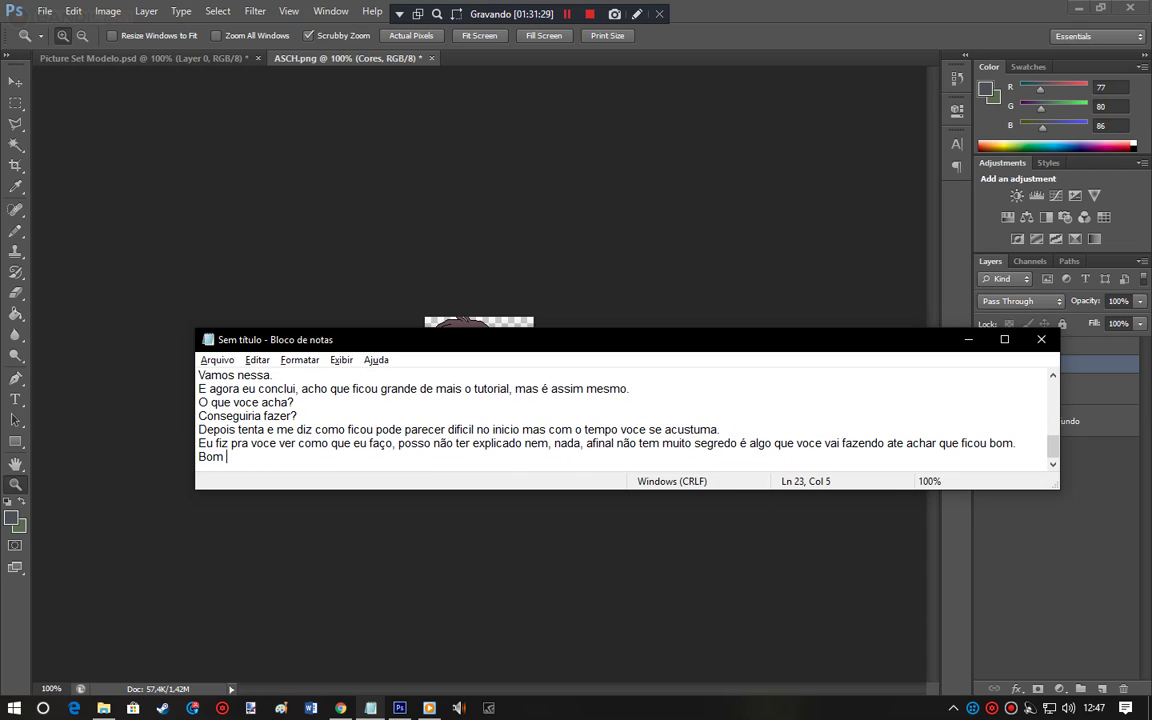
pyautogui.write('é isso espero que tenha')
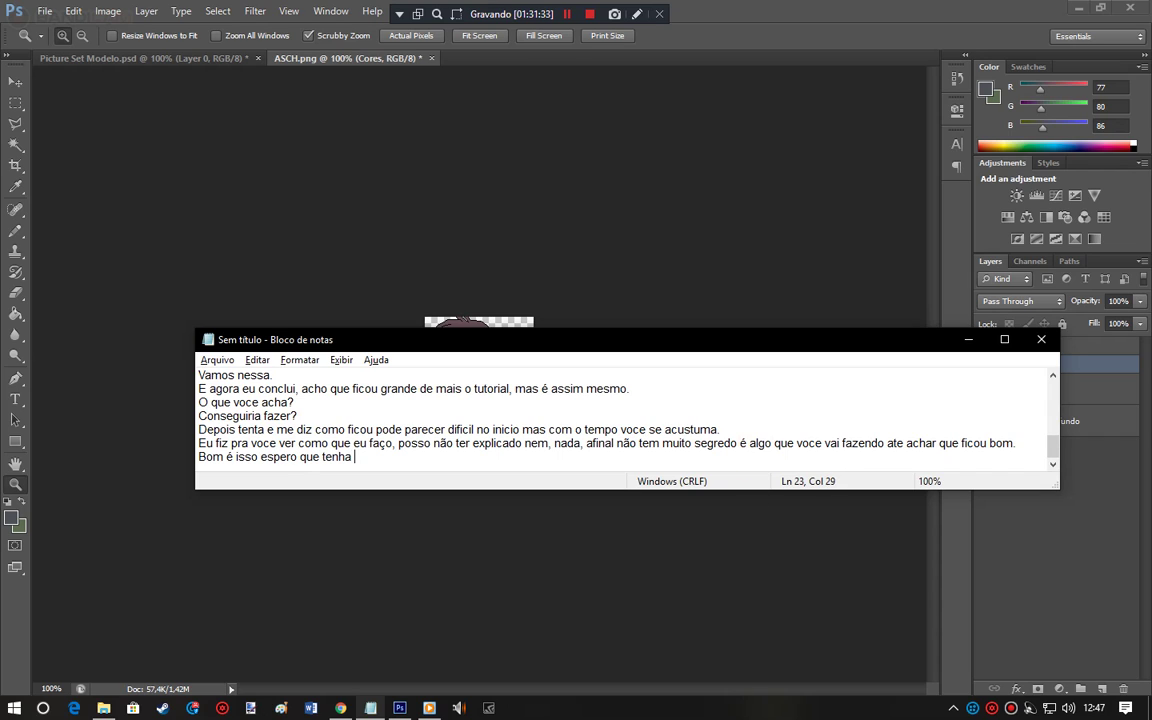
pyautogui.write(' curtido meu')
pyautogui.press('BackSpace')
pyautogui.press('BackSpace')
pyautogui.press('BackSpace')
pyautogui.write('inha tentativa de')
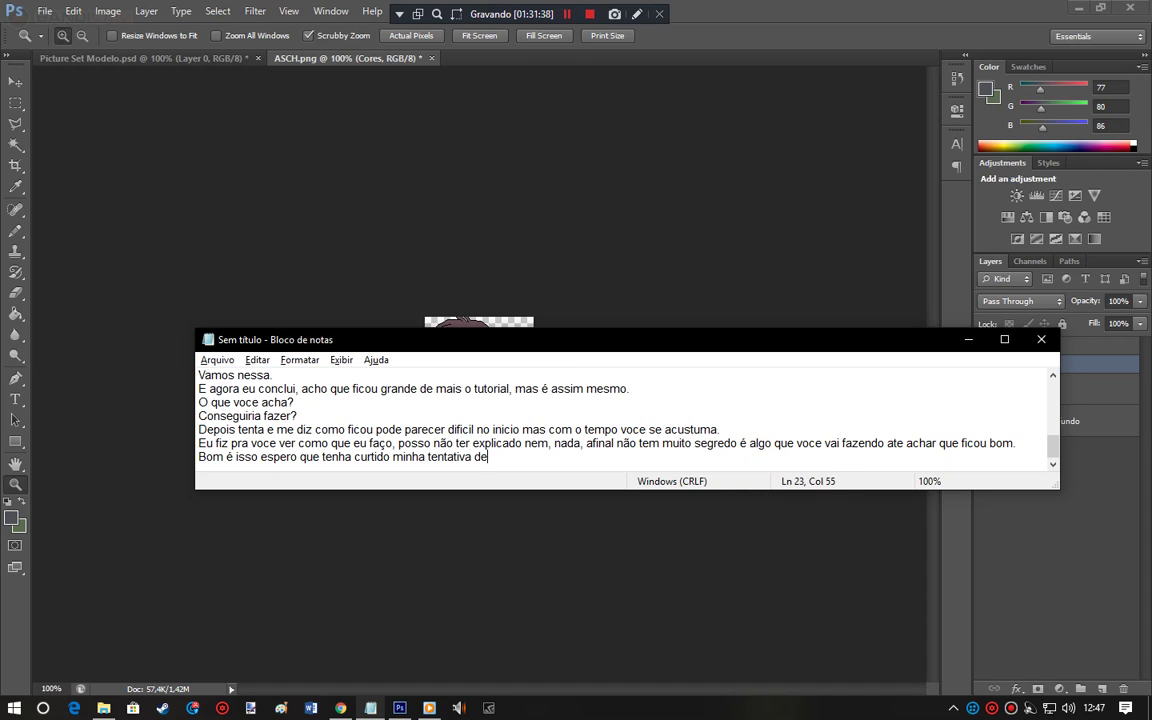
pyautogui.write(' tutorial pra te ensina')
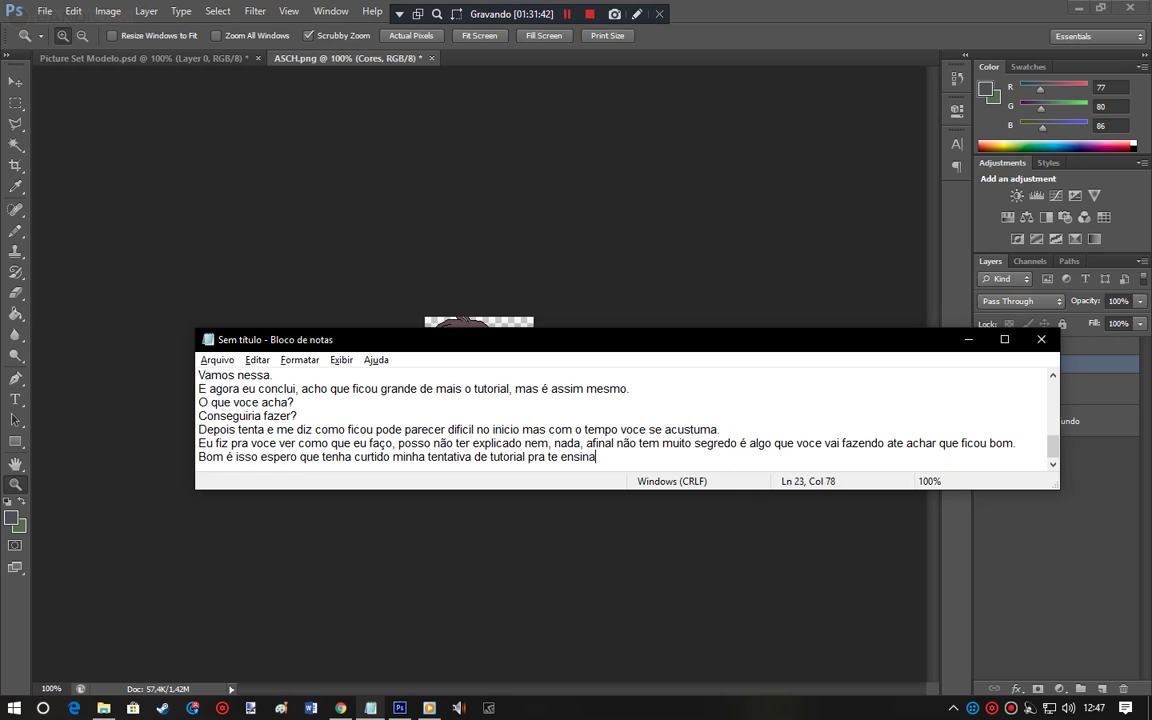
pyautogui.write('r e eu fiz do tamh')
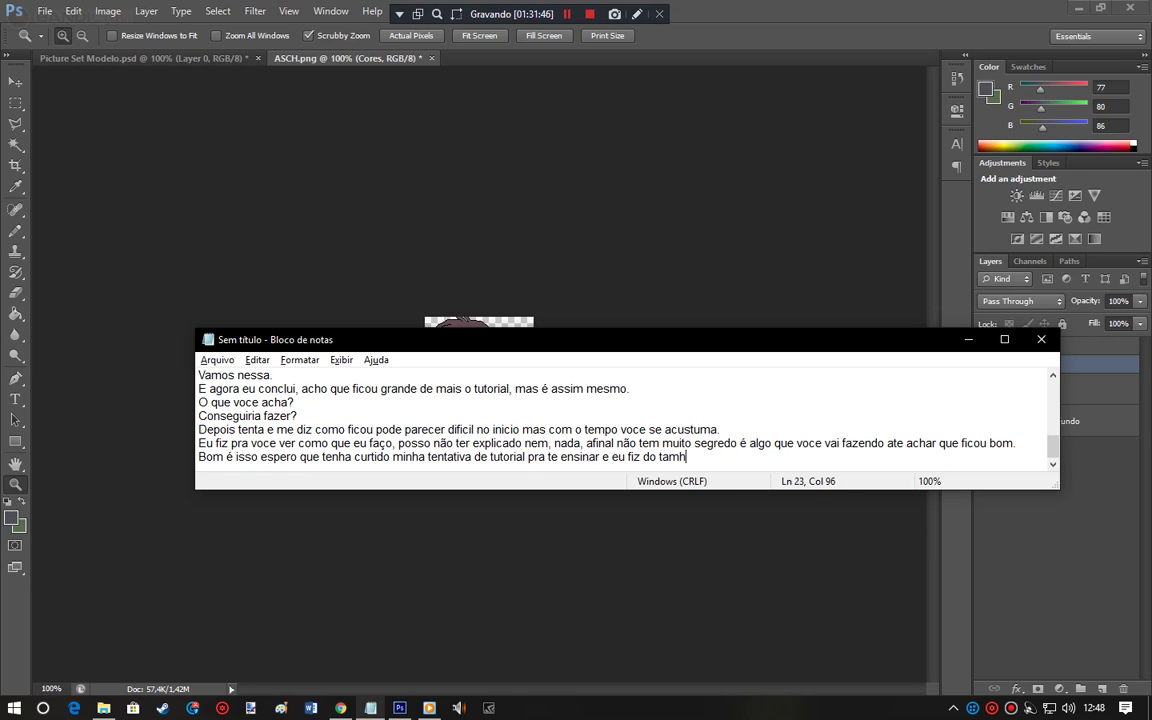
# Step: Continue the line with "tamanho em que estou fazendo atualmente que esse formato pequeno que é o padrão aceitavel pela"
pyautogui.press('BackSpace')
pyautogui.write('anho em que estou fazendo atual')
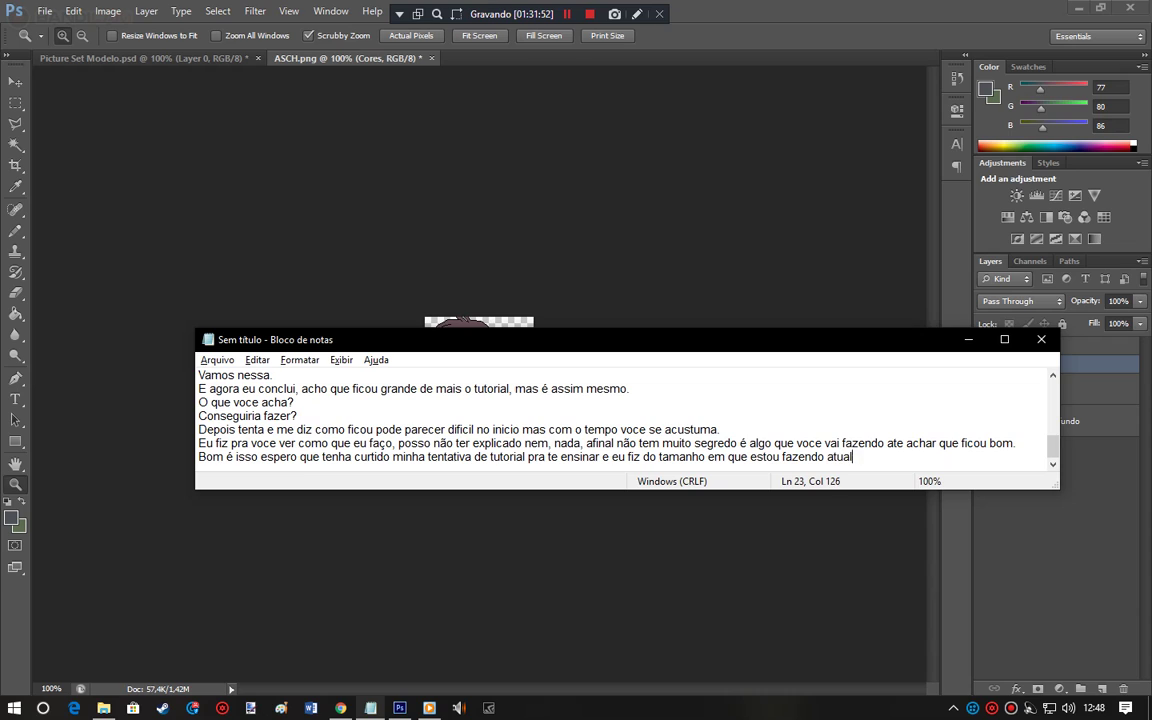
pyautogui.write('mente que esse format')
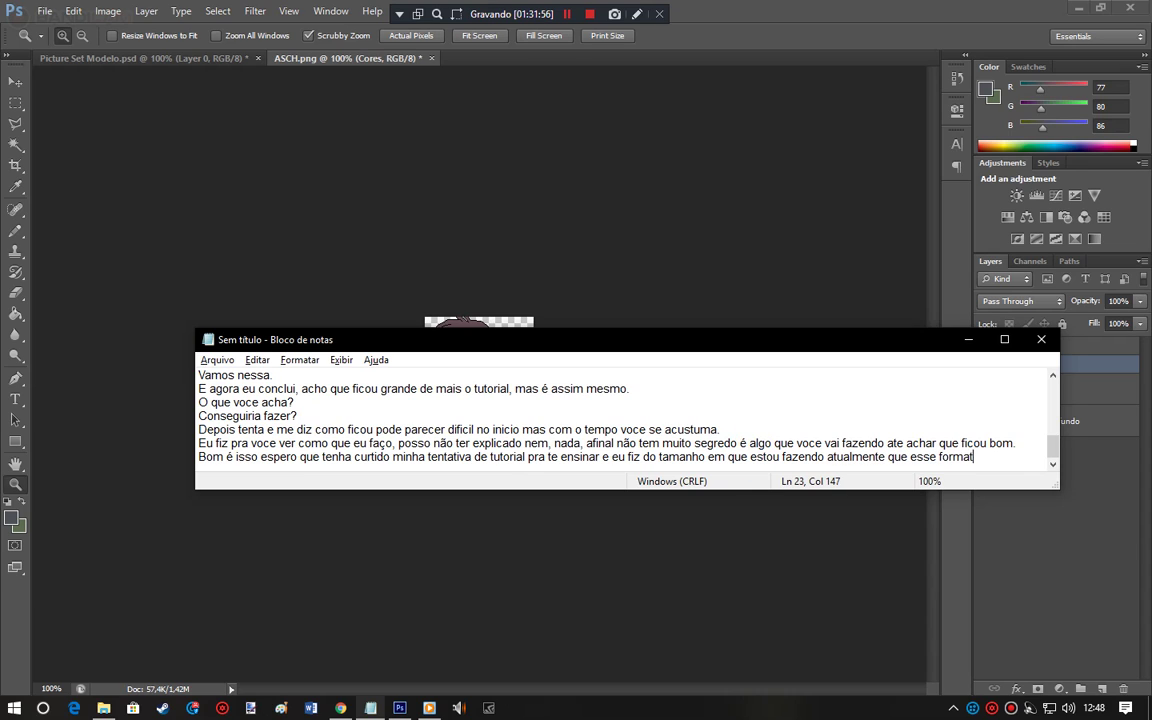
pyautogui.write('o pequeno que é o pad')
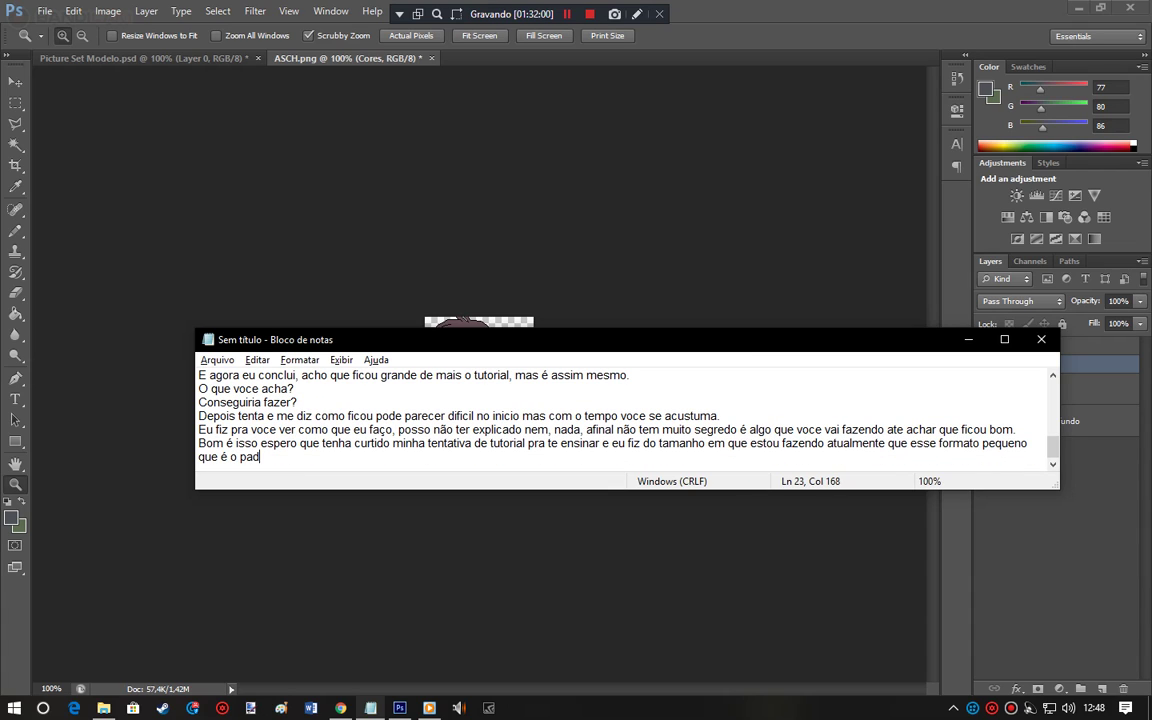
pyautogui.write('r')
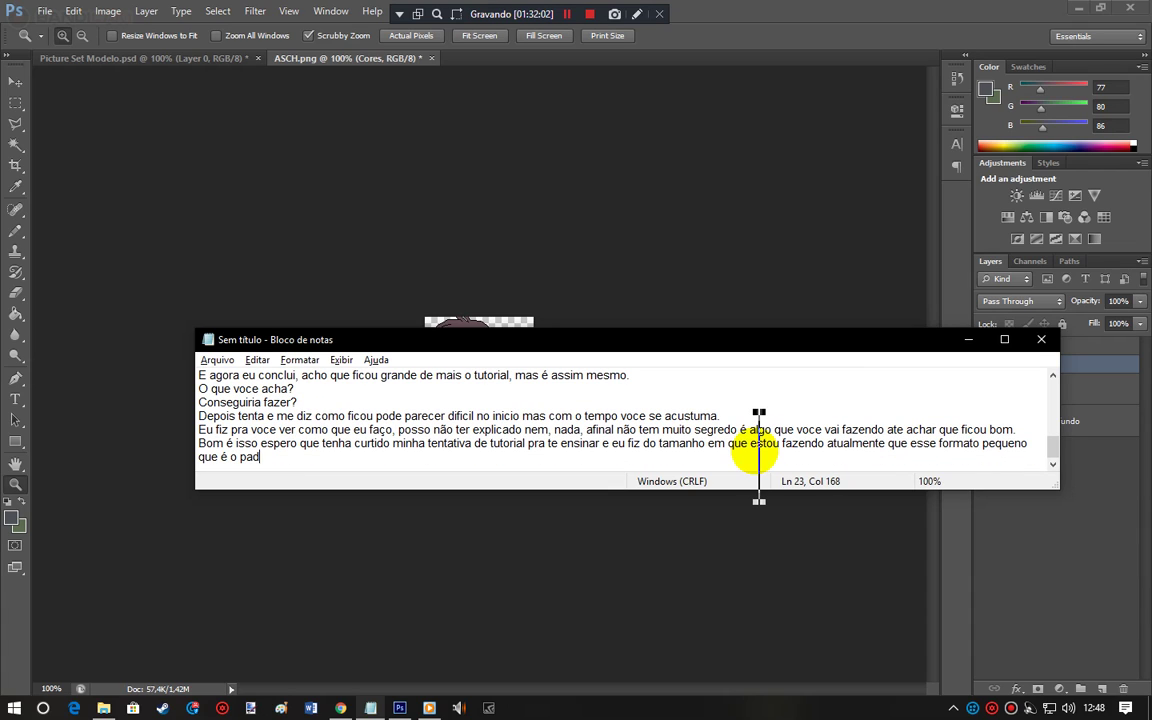
pyautogui.write('rão aceitavel pela')
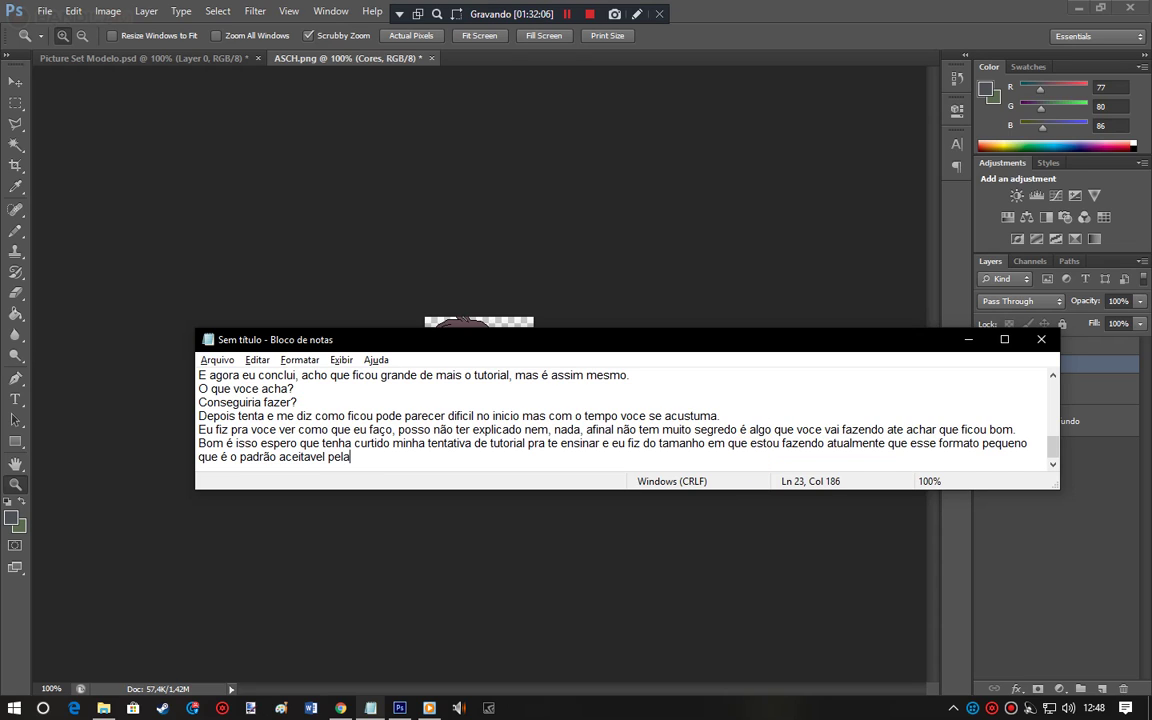
# Step: End the sentence about the portrait format with "engine do RPG Maker 2000/2003." and start a new line
pyautogui.write(' engine do RPG Maker ')
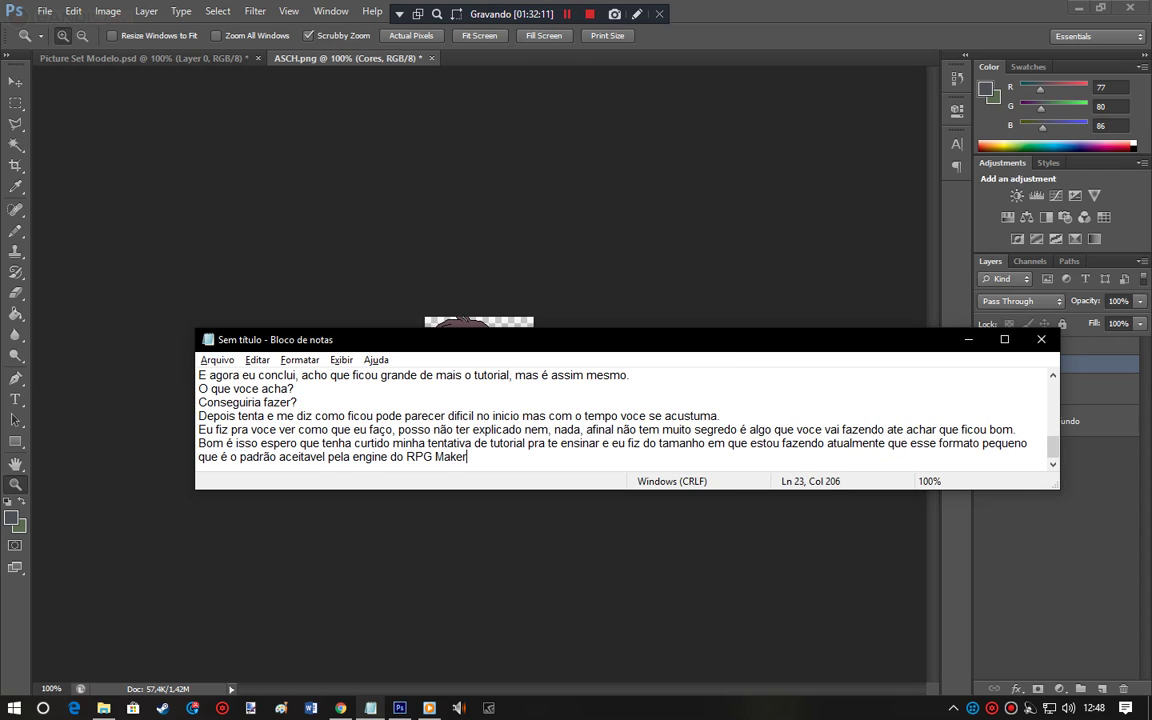
pyautogui.write('2000/2003')
pyautogui.press('BackSpace')
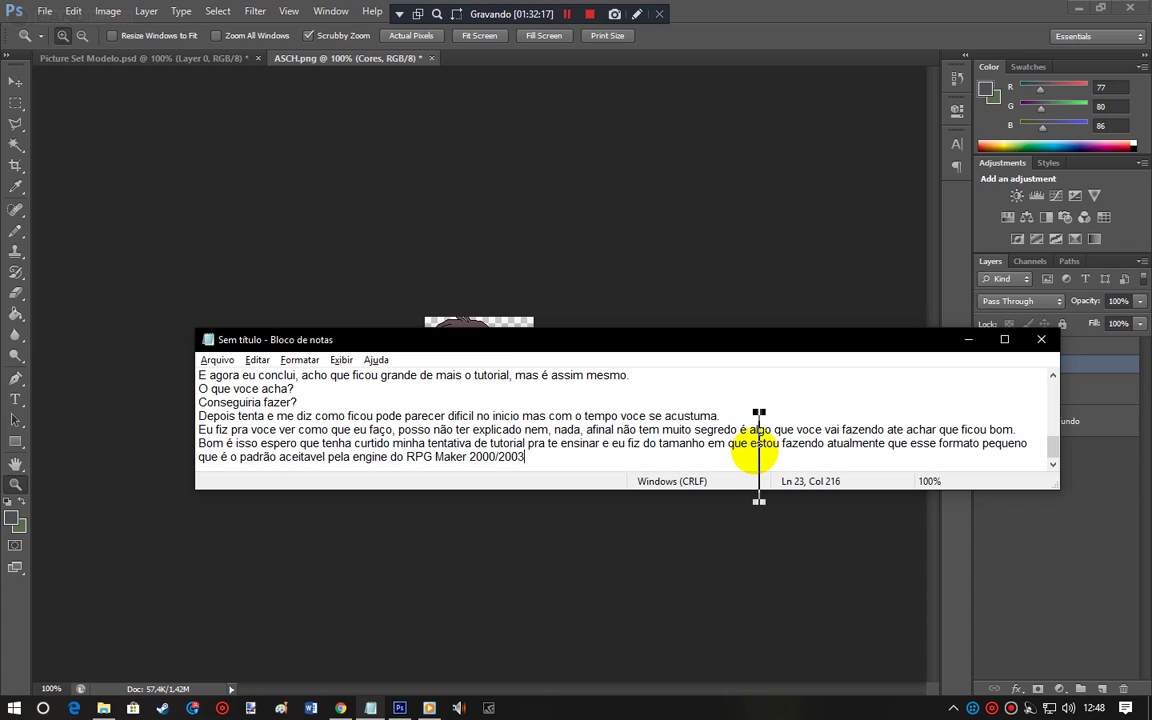
pyautogui.write('.')
pyautogui.press('Return')
# Step: Write the line "Mas da pra fazer em qualquer tamanho, basta ter apenas paciencia e dedicação."
pyautogui.write('Mas d')
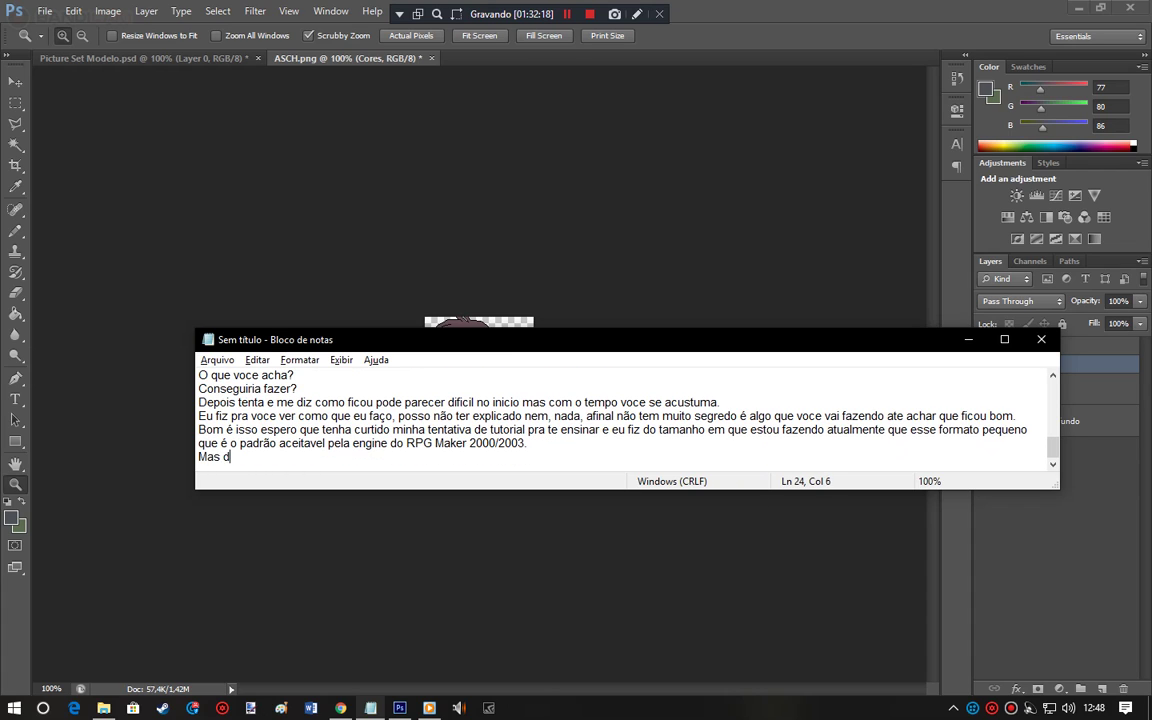
pyautogui.write('a pra fazer em qualquer t')
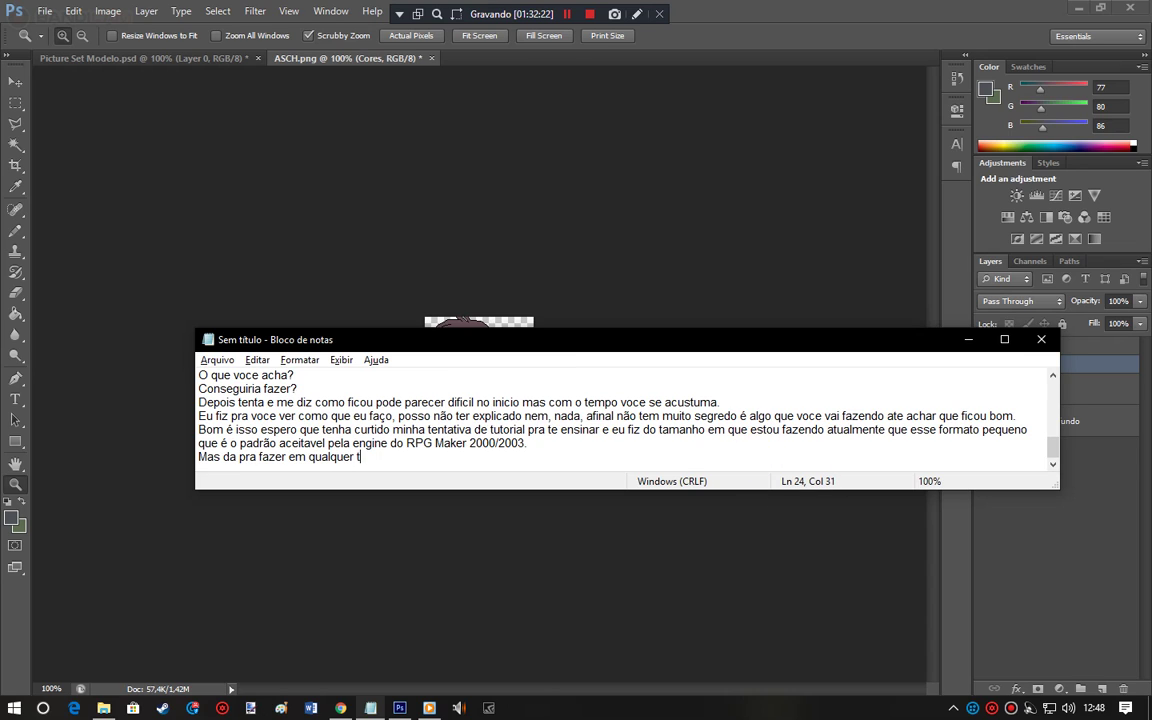
pyautogui.write('amanho, basta')
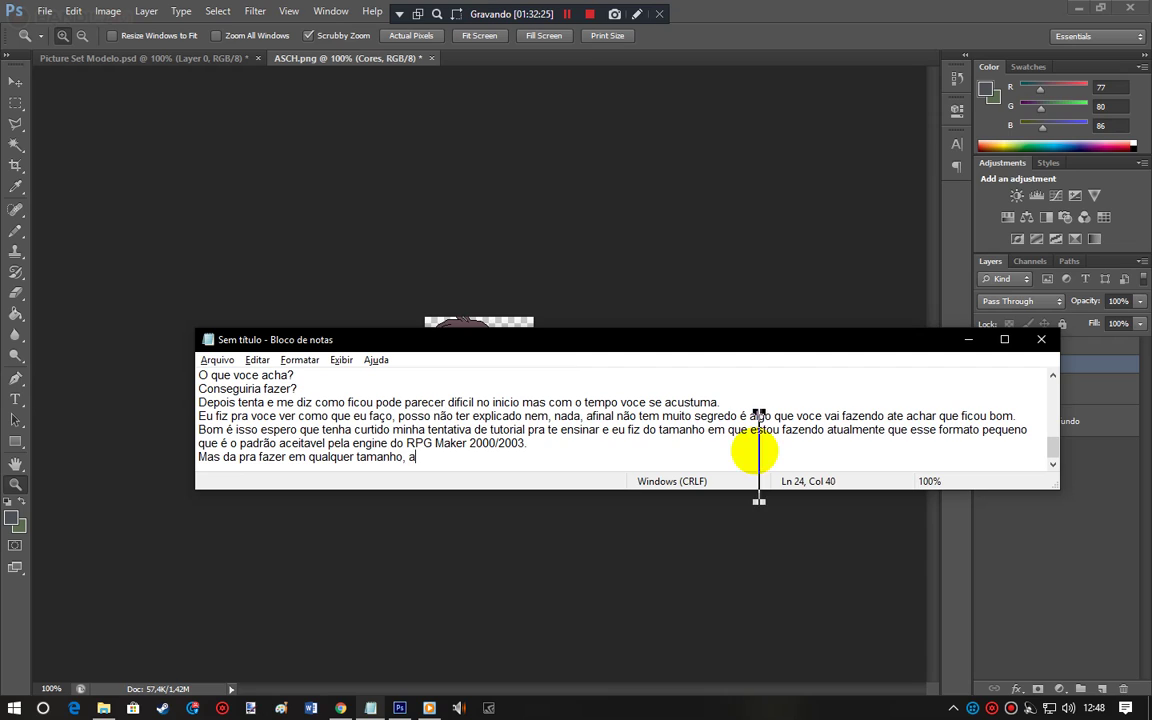
pyautogui.write('r t')
pyautogui.press('BackSpace')
pyautogui.press('BackSpace')
pyautogui.press('BackSpace')
pyautogui.write('ter apenas paciencia e ')
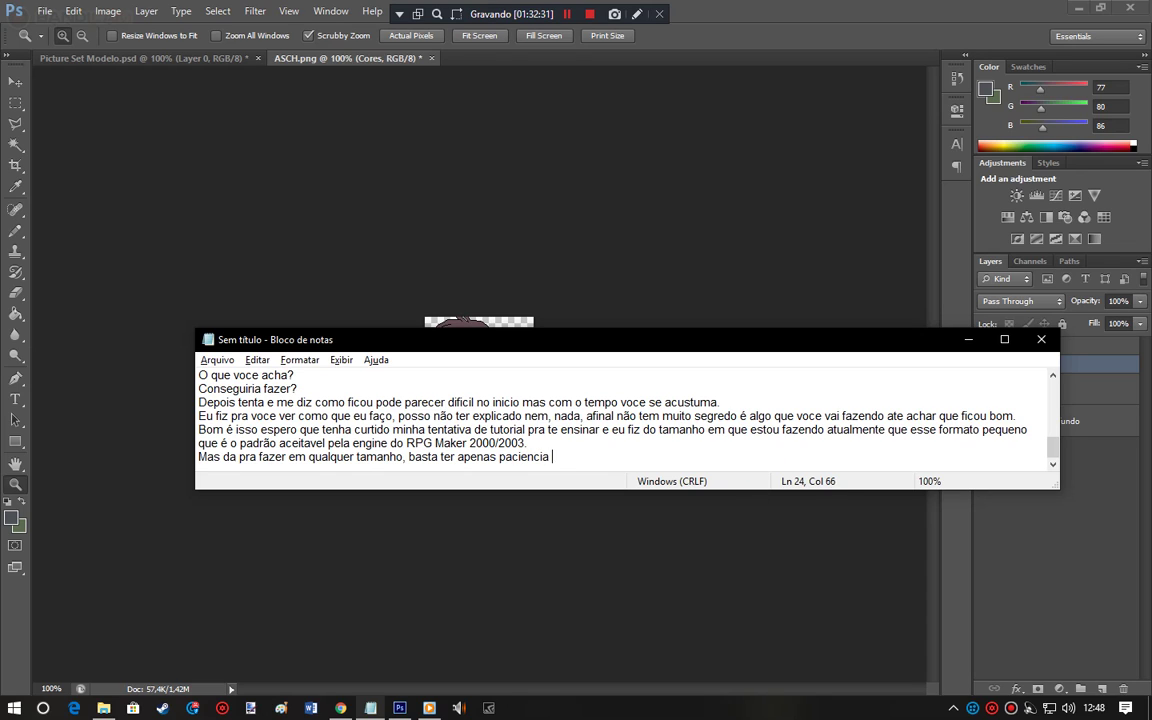
pyautogui.write('dedicação.')
pyautogui.press('Return')
# Step: Write the line "bom espero que tenha curtido o video e inclusive minhas musicas."
pyautogui.write('bo')
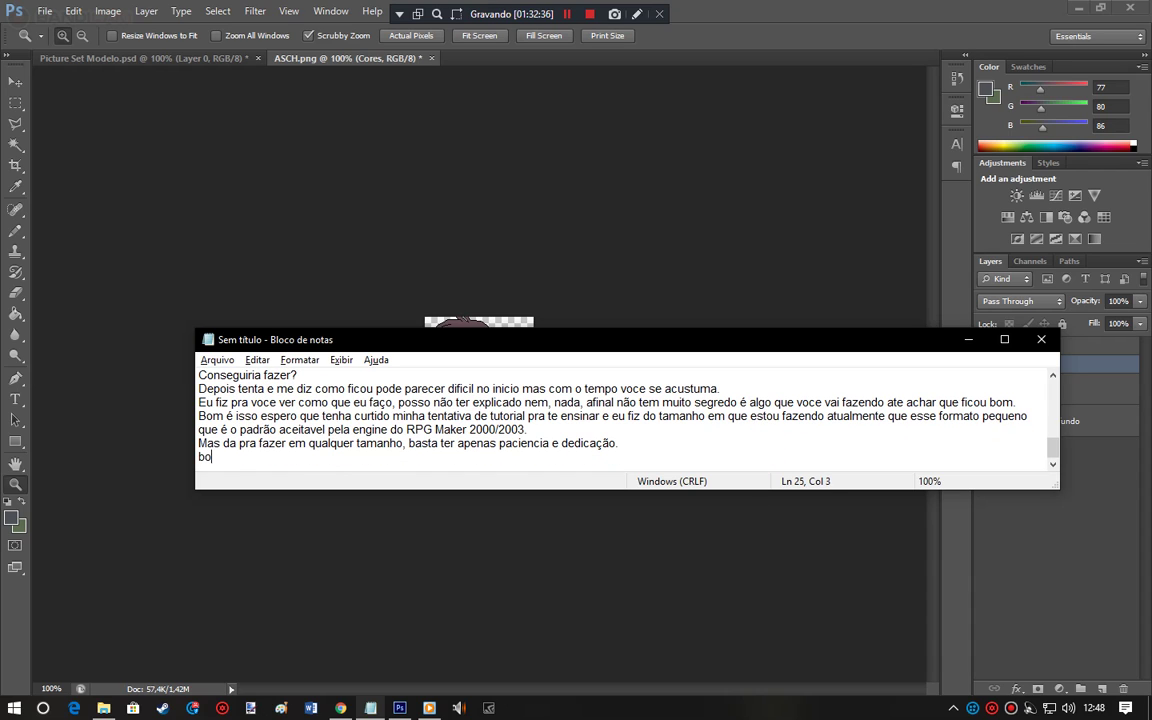
pyautogui.write('m espero qu')
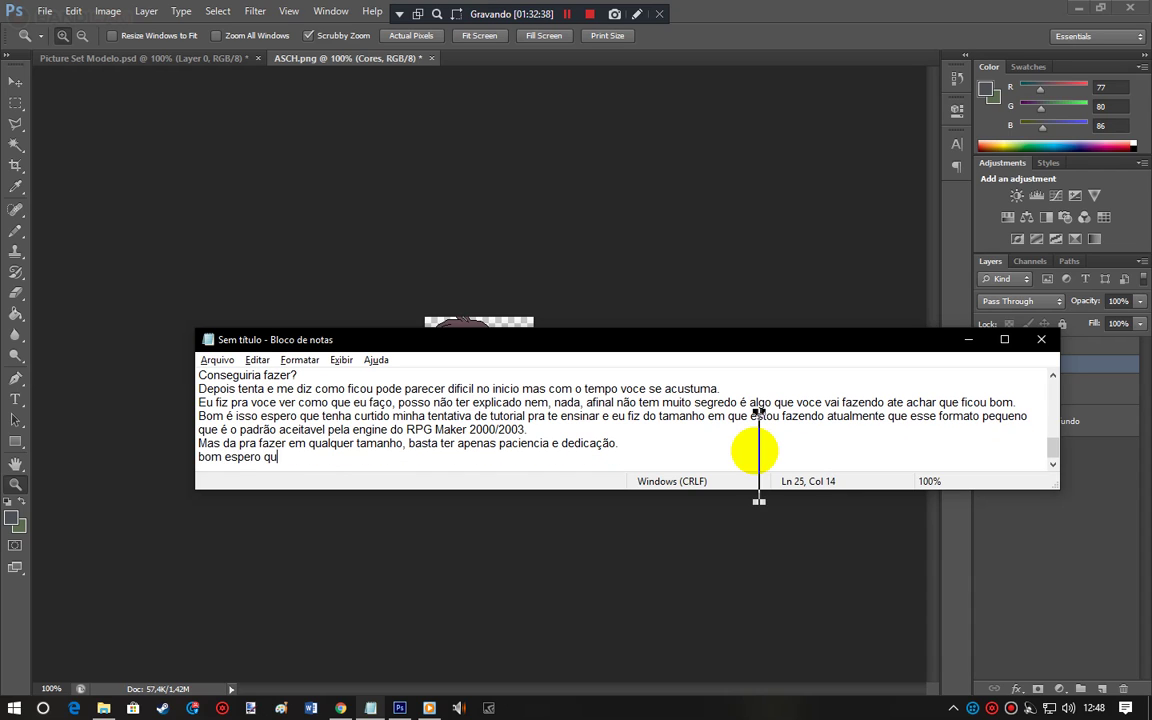
pyautogui.write('e tenha cur')
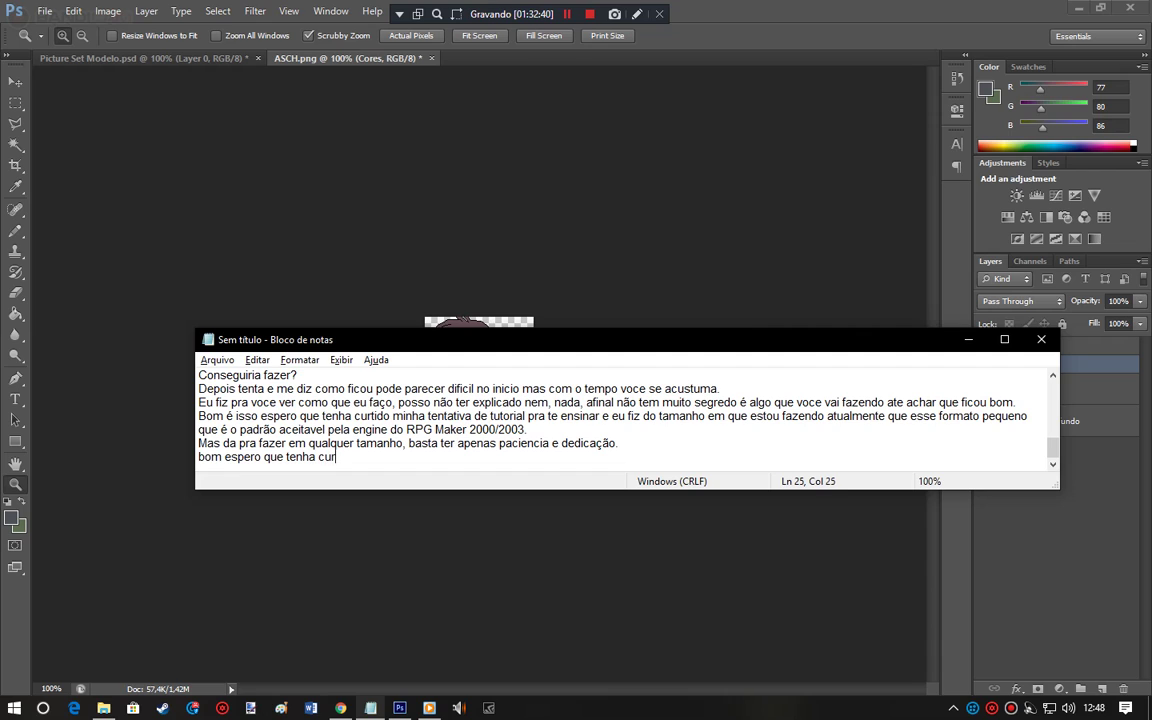
pyautogui.write('tido o video e inclusive minhas msu')
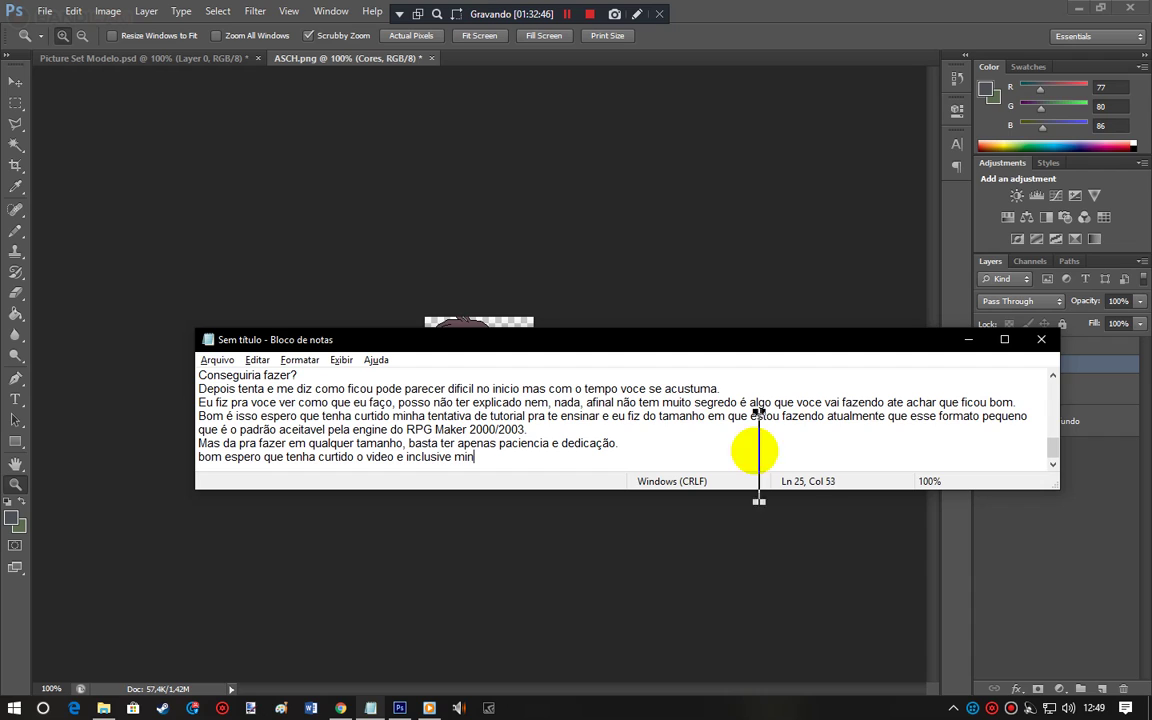
pyautogui.press('BackSpace')
pyautogui.press('BackSpace')
pyautogui.write('usicas.')
pyautogui.press('Return')
# Step: Write the line "Bom agora vou ver o que eu faço pra poder lhe mandar esse video."
pyautogui.write('Bo')
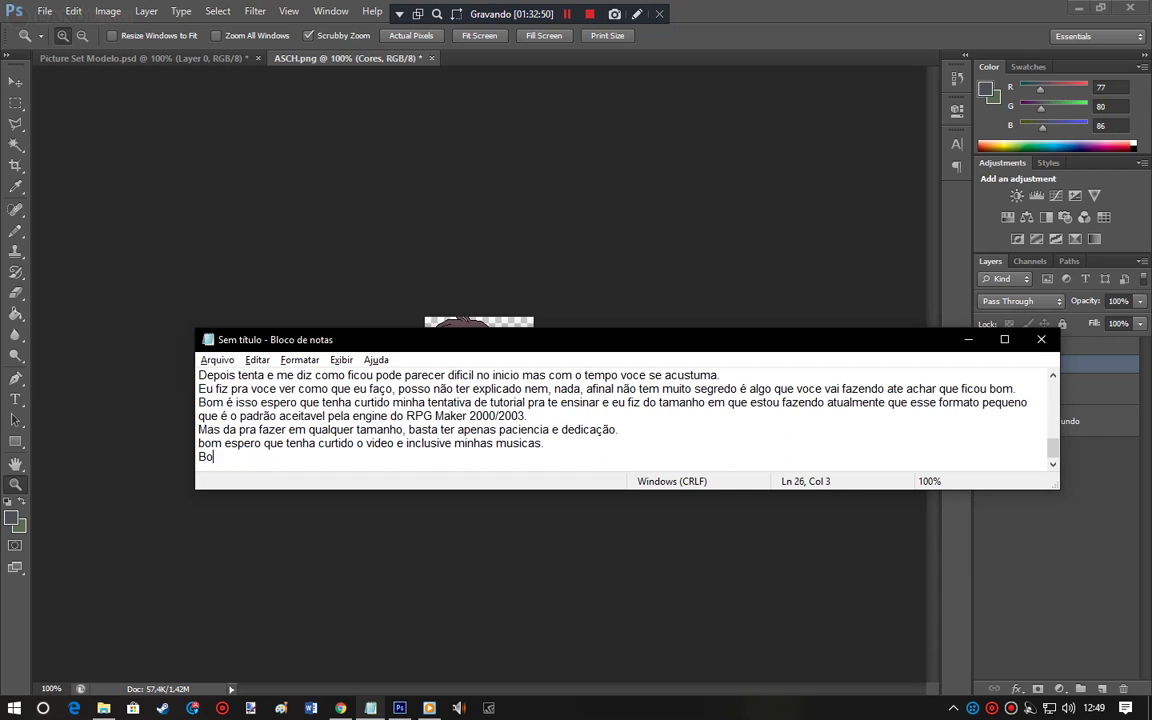
pyautogui.write('m agora vou ver o que eu faço pra poder ')
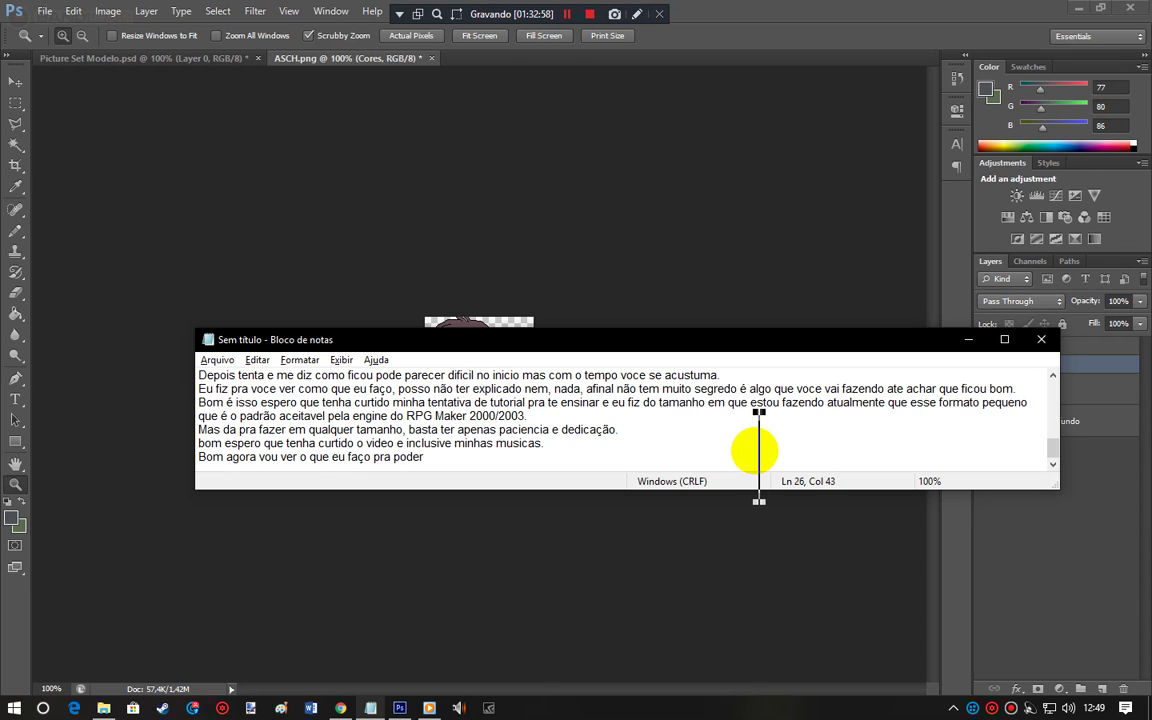
pyautogui.write('ljhe')
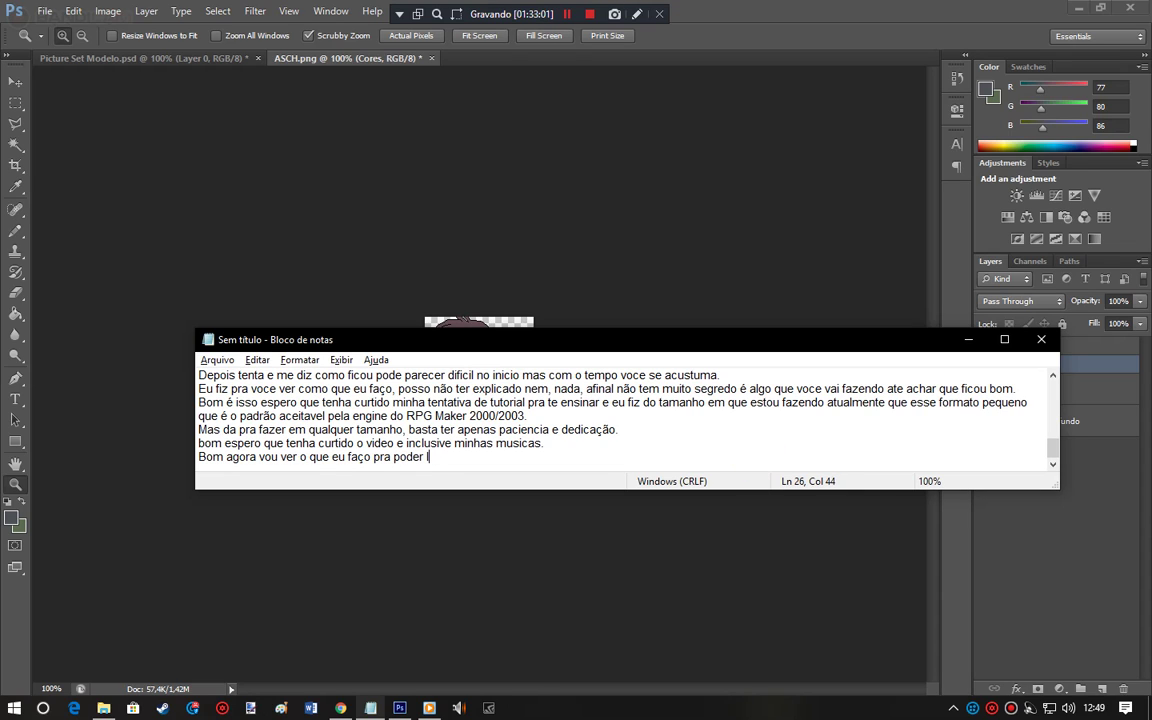
pyautogui.press('BackSpace')
pyautogui.press('BackSpace')
pyautogui.press('BackSpace')
pyautogui.write('jh')
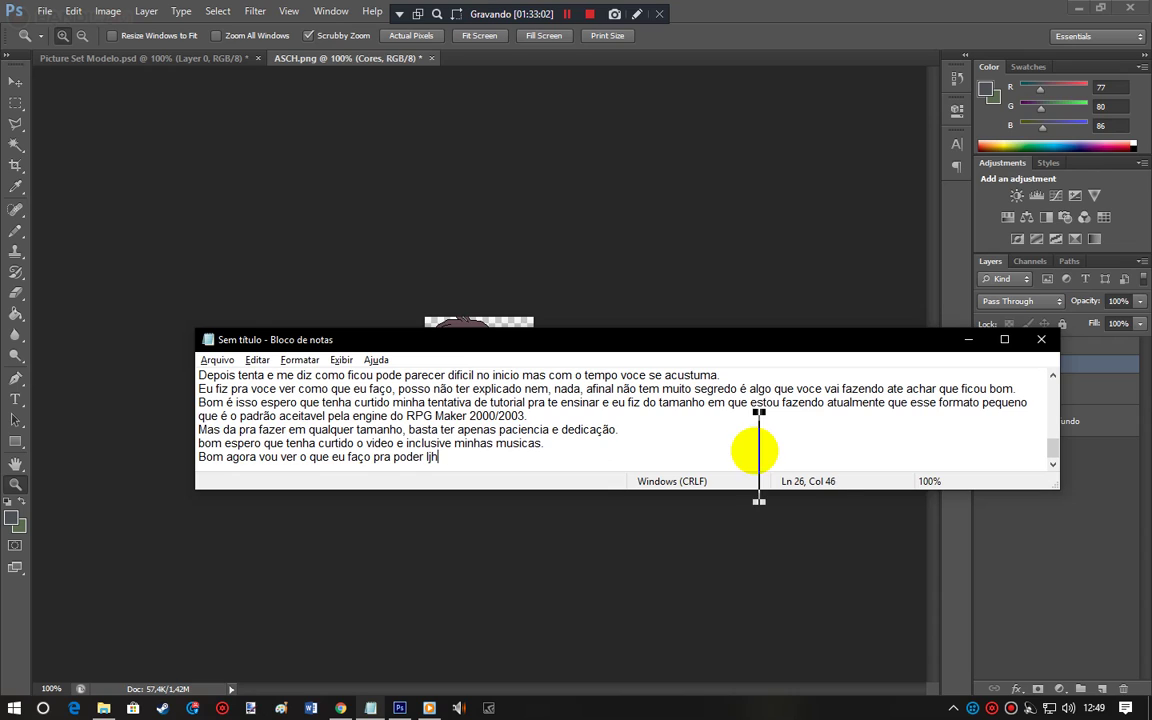
pyautogui.press('BackSpace')
pyautogui.press('BackSpace')
pyautogui.write('he mandar e')
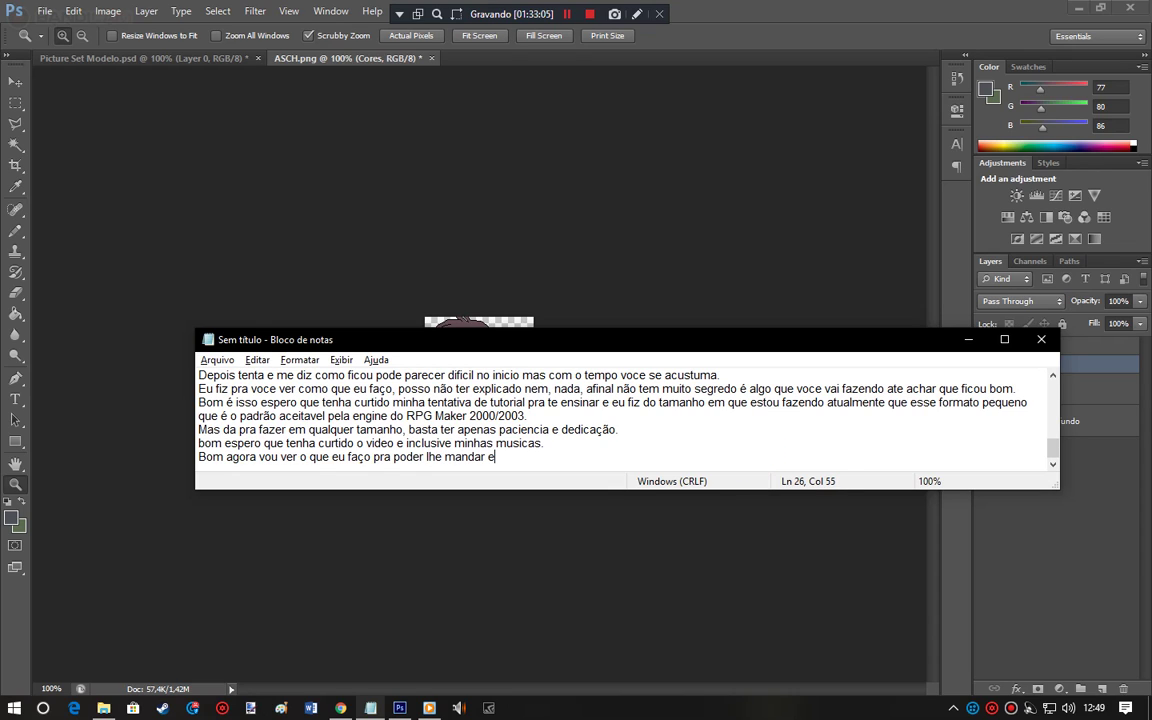
pyautogui.write('sse video.')
pyautogui.press('Return')
# Step: Write the closing line "Duvidas e etc é so me perguntar bom é isso ate mais."
pyautogui.write('Duvidas e t')
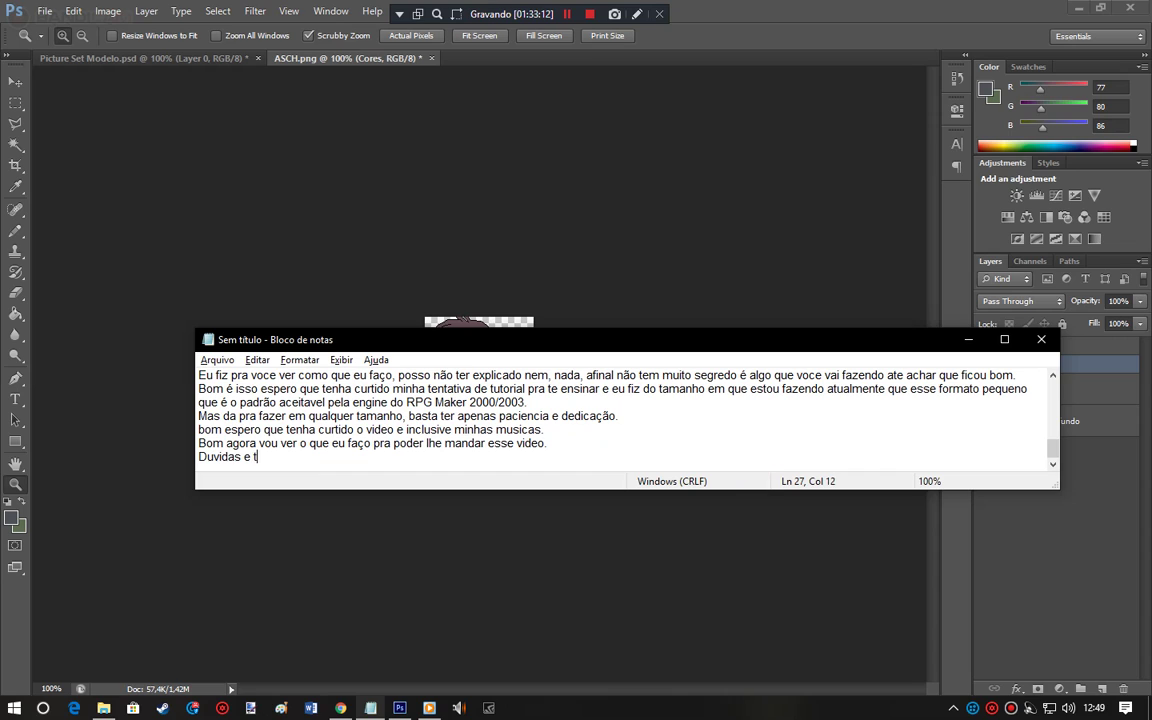
pyautogui.press('BackSpace')
pyautogui.write('etc é so me pergunta')
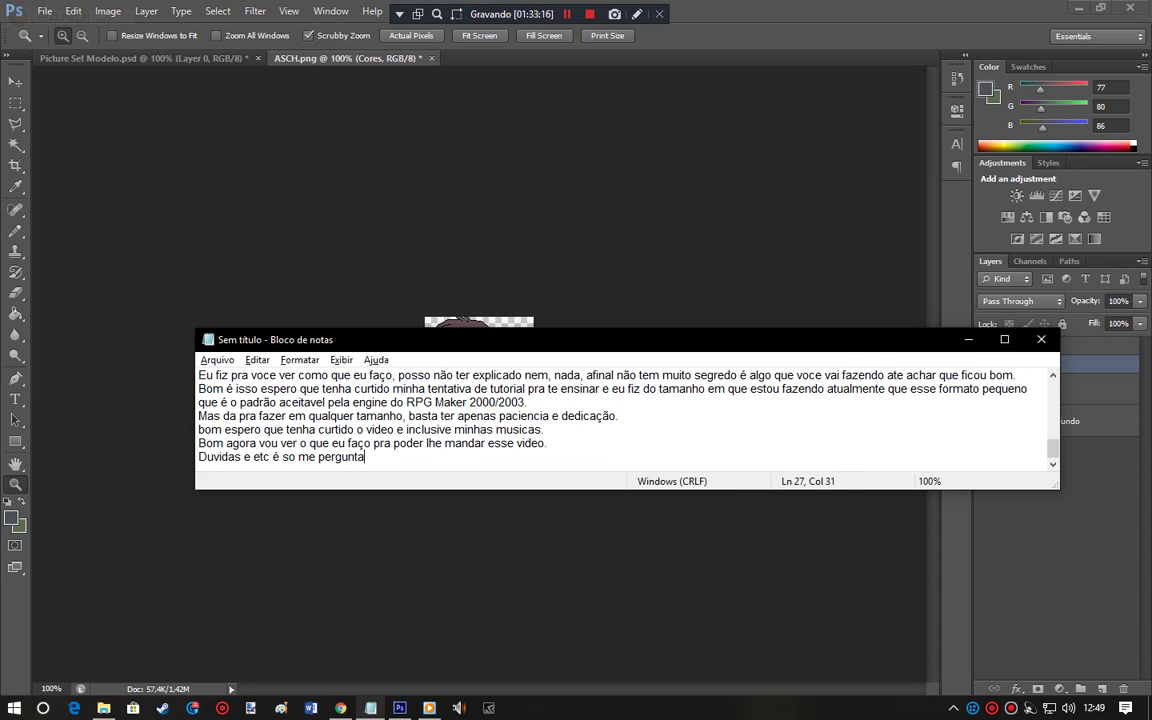
pyautogui.write('r bom é isso ate mais.')
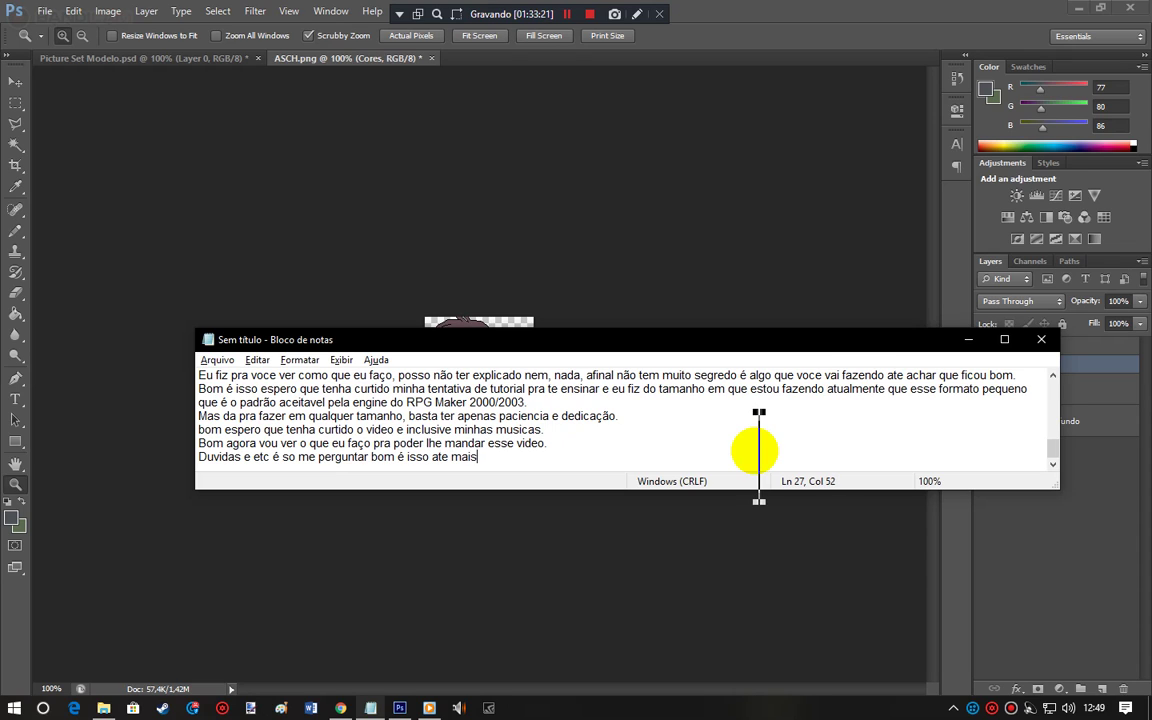